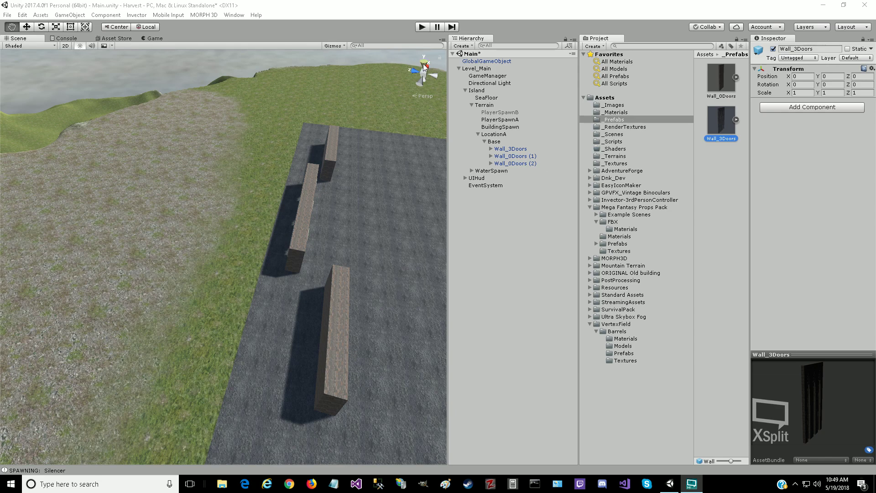
Step: Switch the scene to the top view and survey the island around the paved base area
{"action": "left_click", "coordinate": [424, 65]}
{"action": "scroll", "coordinate": [342, 288], "scroll_direction": "down", "scroll_amount": 10}
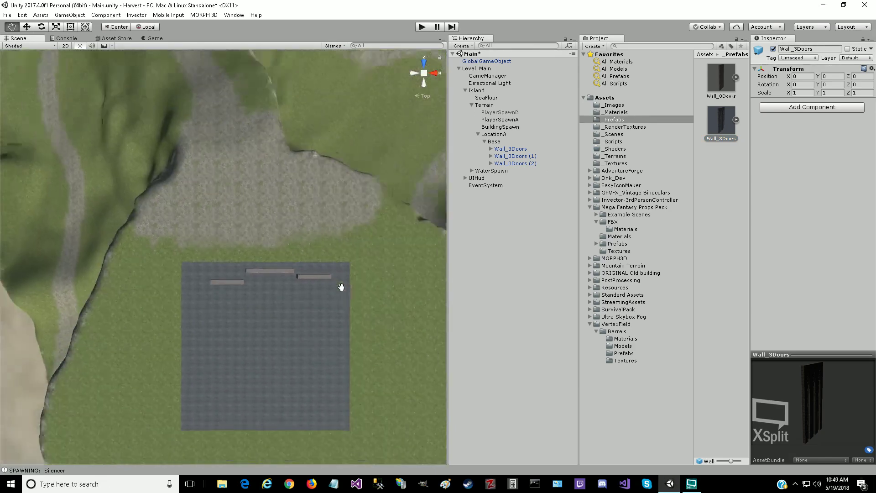
{"action": "scroll", "coordinate": [341, 287], "scroll_direction": "down", "scroll_amount": 6}
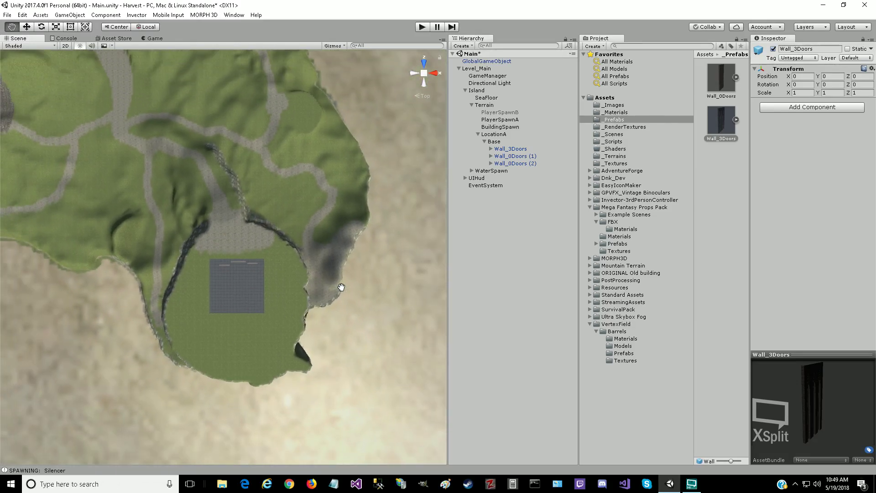
{"action": "scroll", "coordinate": [342, 287], "scroll_direction": "down", "scroll_amount": 8}
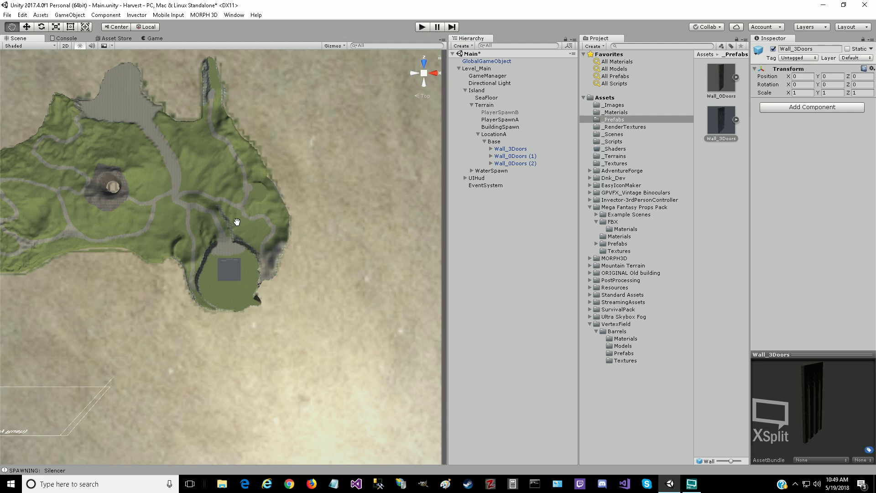
{"action": "scroll", "coordinate": [229, 209], "scroll_direction": "down", "scroll_amount": 1}
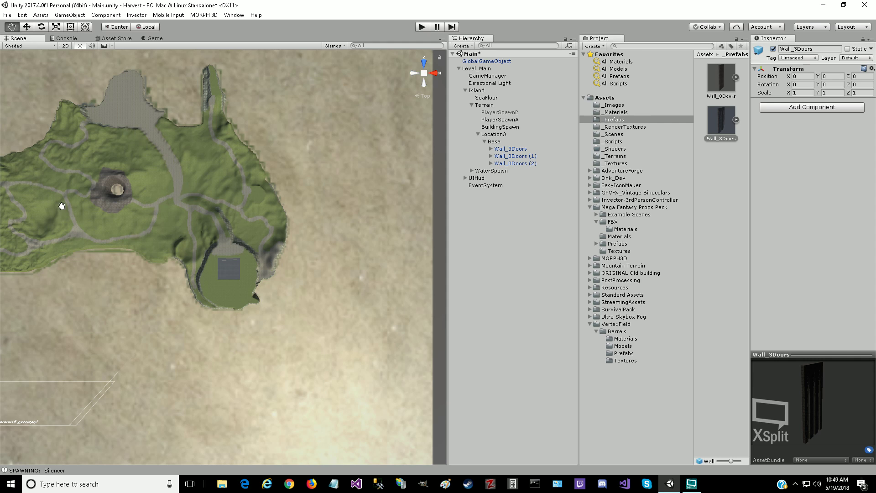
Step: Examine the island's western trails, central rocky peak and the large gravel area on the northern coast from above
{"action": "left_click_drag", "start_coordinate": [30, 240], "coordinate": [130, 283]}
{"action": "scroll", "coordinate": [136, 283], "scroll_direction": "up", "scroll_amount": 4}
{"action": "scroll", "coordinate": [132, 283], "scroll_direction": "up", "scroll_amount": 3}
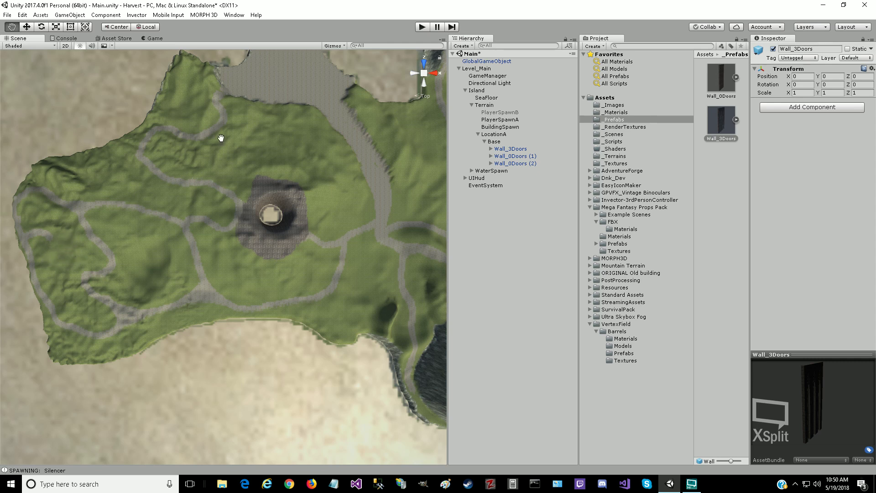
{"action": "left_click_drag", "start_coordinate": [279, 125], "coordinate": [223, 177]}
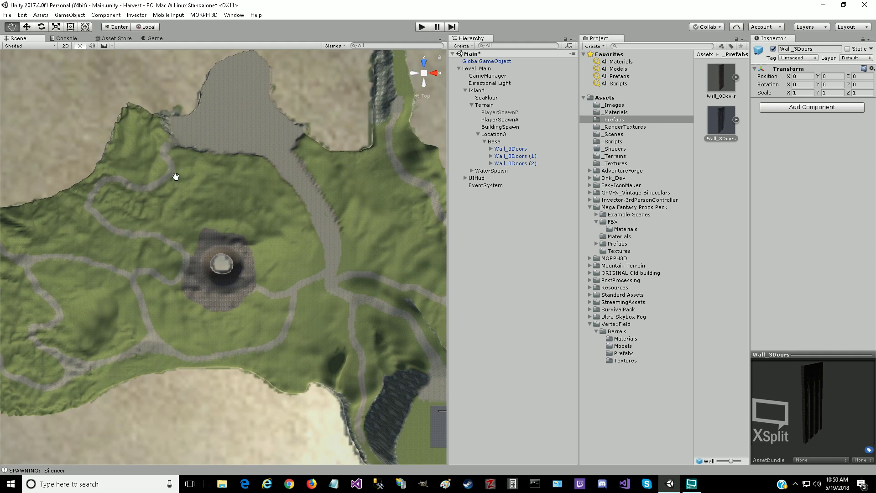
{"action": "scroll", "coordinate": [172, 191], "scroll_direction": "up", "scroll_amount": 5}
{"action": "left_click_drag", "start_coordinate": [103, 179], "coordinate": [141, 287]}
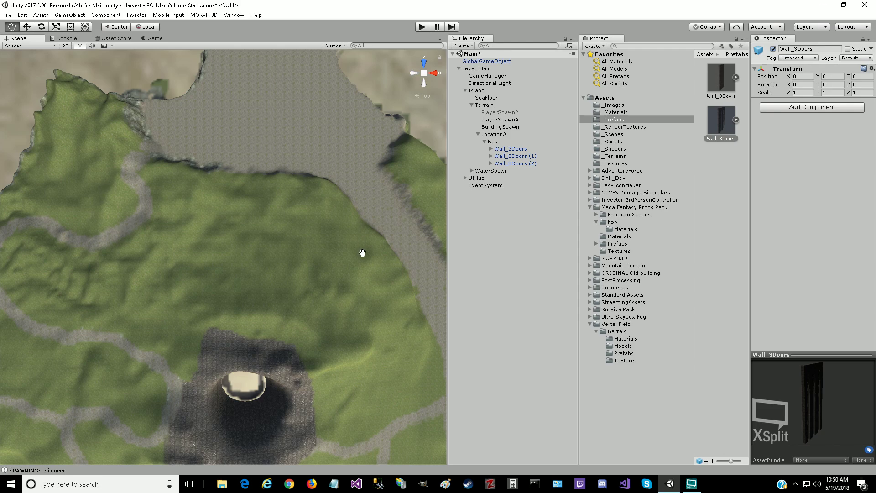
{"action": "left_click_drag", "start_coordinate": [369, 270], "coordinate": [219, 123]}
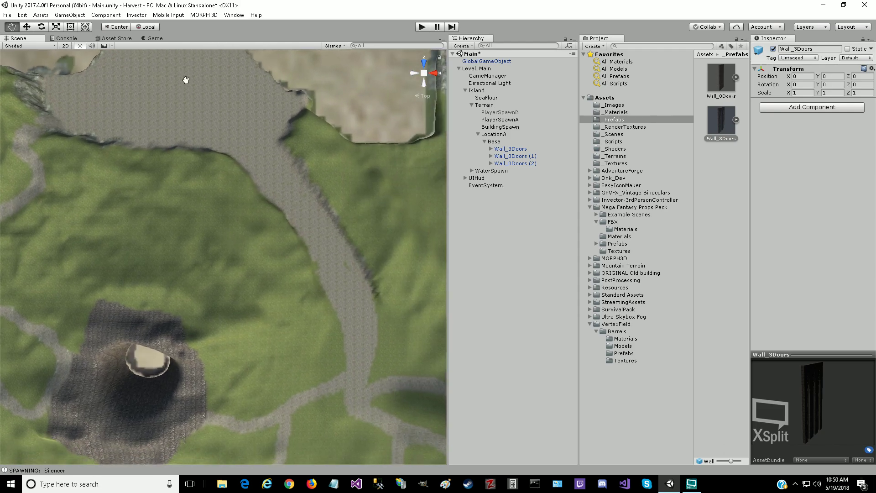
{"action": "left_click_drag", "start_coordinate": [161, 90], "coordinate": [204, 223]}
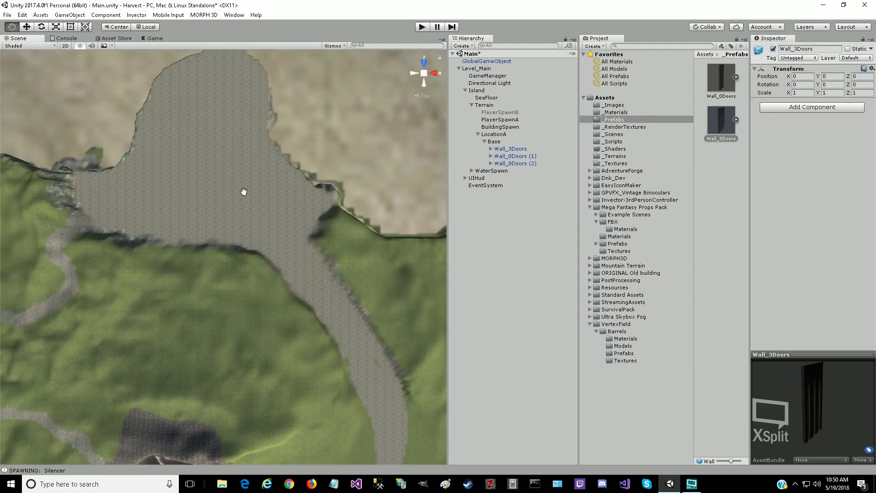
Step: Trace the main road and eastern trails south from the gravel area to the paved base with the walls
{"action": "left_click_drag", "start_coordinate": [230, 357], "coordinate": [61, 149]}
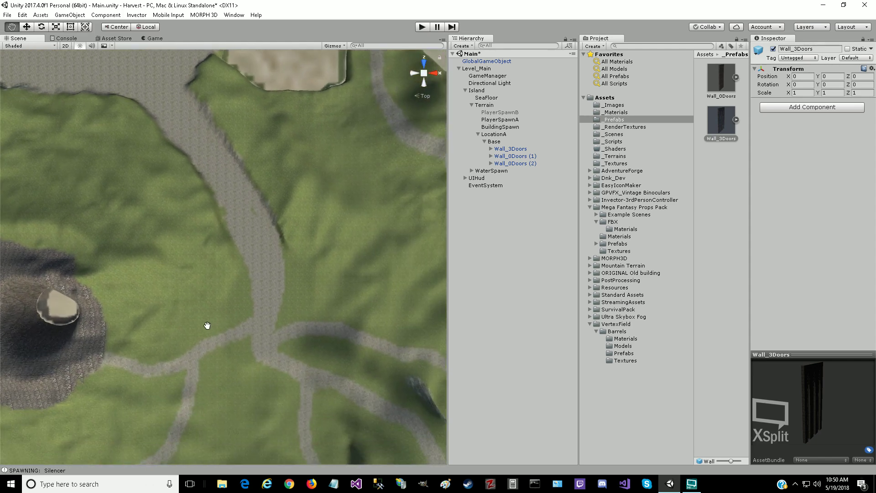
{"action": "left_click_drag", "start_coordinate": [207, 325], "coordinate": [121, 210]}
{"action": "left_click_drag", "start_coordinate": [186, 305], "coordinate": [146, 251]}
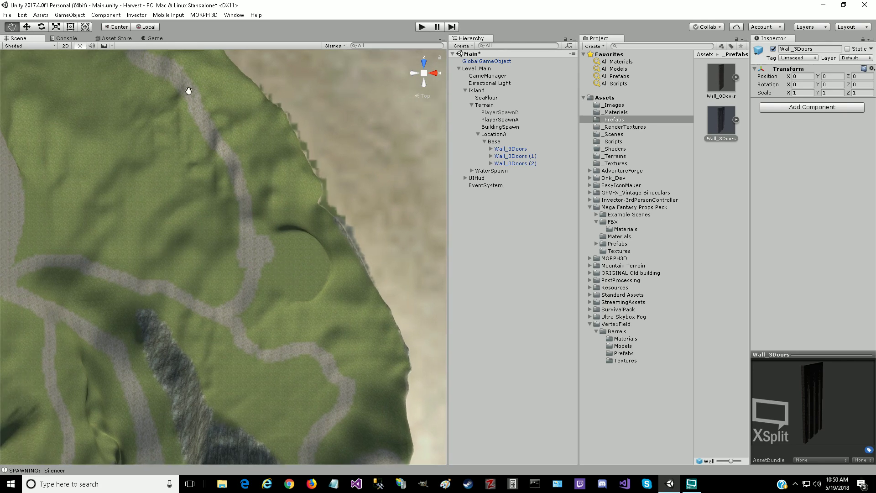
{"action": "left_click_drag", "start_coordinate": [176, 314], "coordinate": [267, 141]}
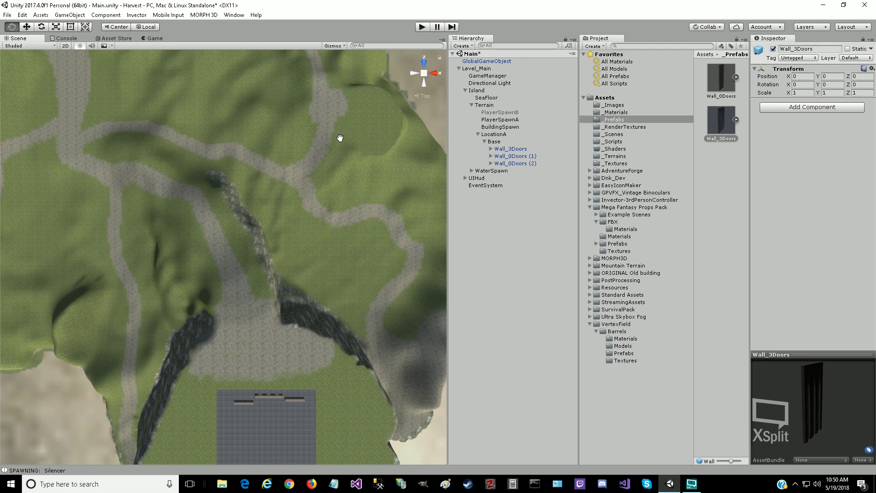
{"action": "left_click_drag", "start_coordinate": [121, 345], "coordinate": [133, 214]}
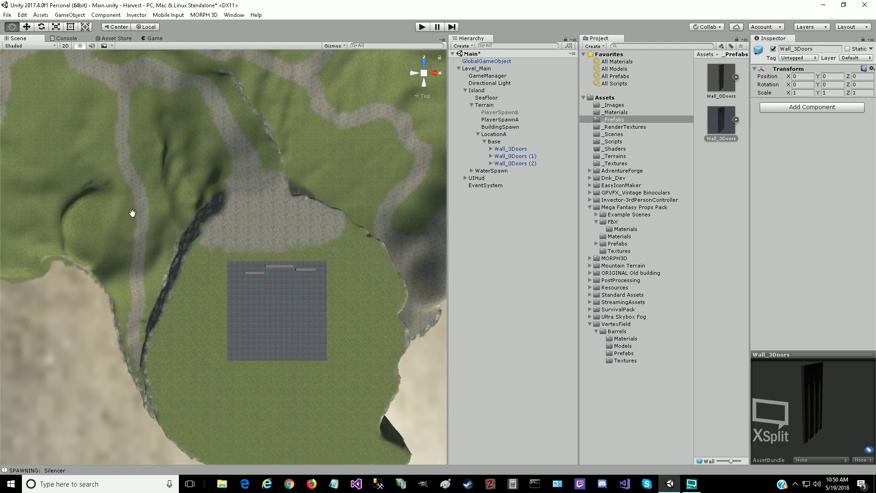
{"action": "left_click_drag", "start_coordinate": [137, 300], "coordinate": [130, 264]}
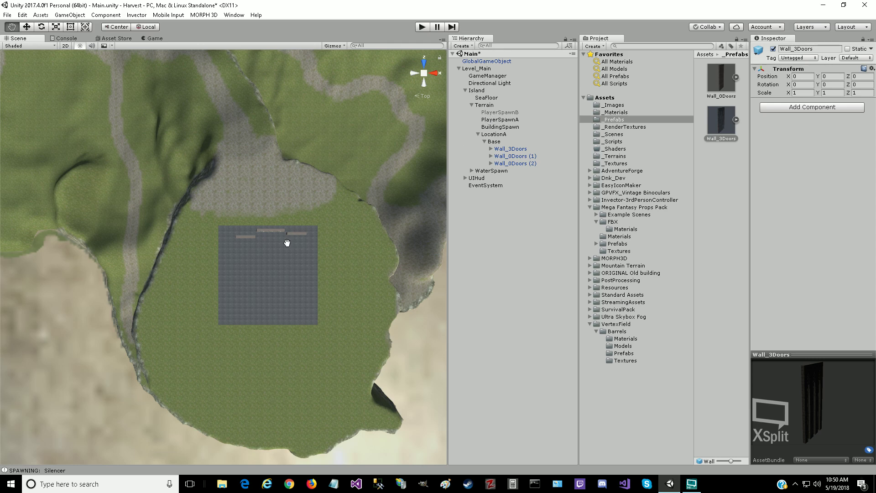
Step: Collapse the LocationA group under Terrain and frame PlayerSpawnA in the scene
{"action": "left_click", "coordinate": [490, 107]}
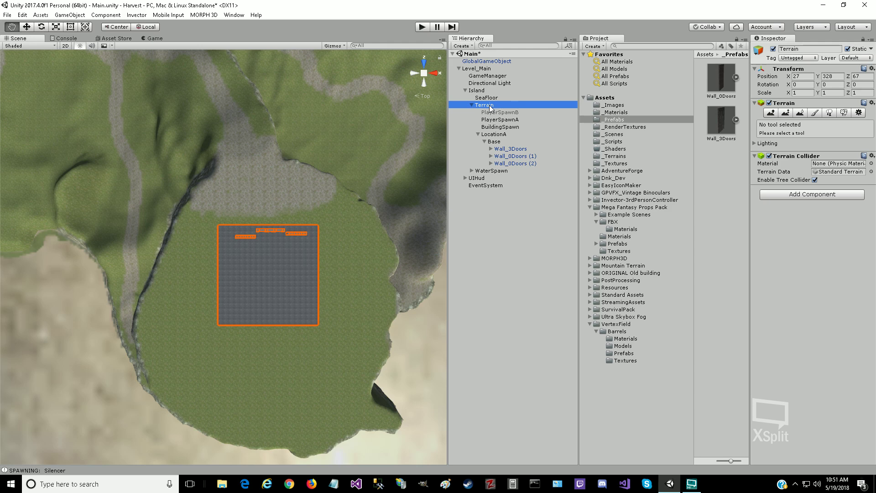
{"action": "left_click", "coordinate": [477, 134]}
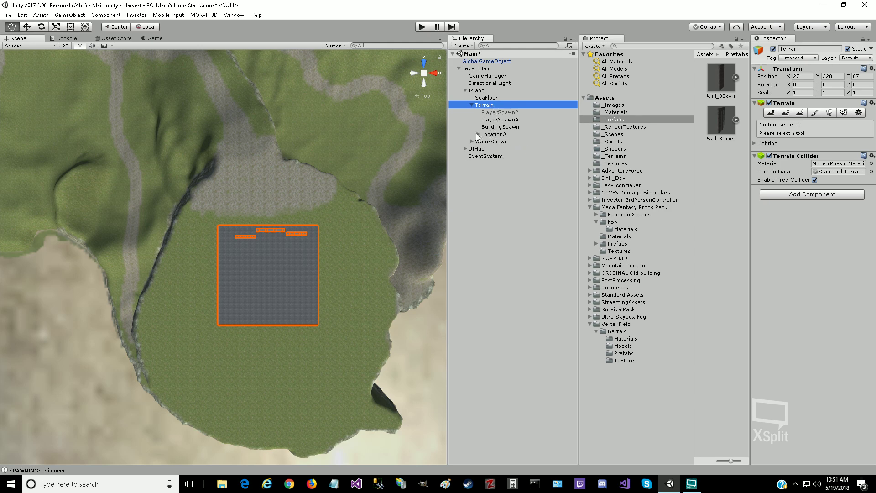
{"action": "left_click", "coordinate": [500, 113]}
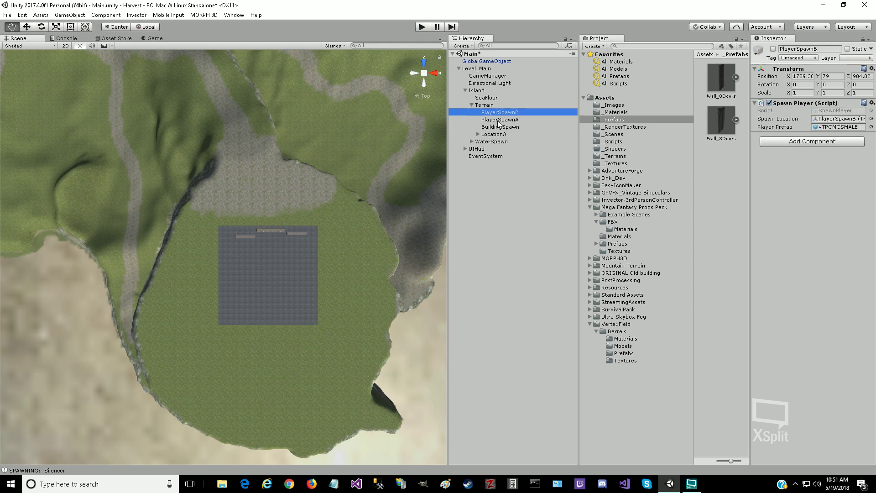
{"action": "left_click", "coordinate": [499, 121]}
{"action": "double_click", "coordinate": [500, 120]}
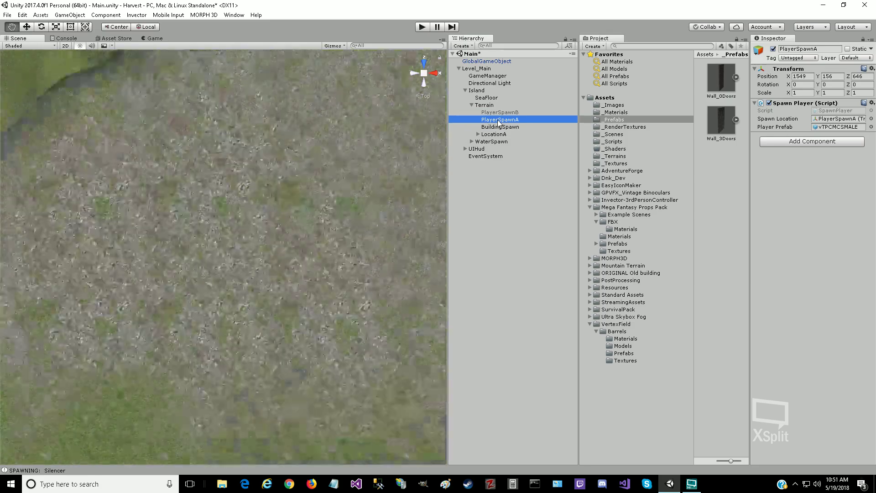
Step: Frame PlayerSpawnB and show its move handles to see where it sits on the island
{"action": "double_click", "coordinate": [499, 113]}
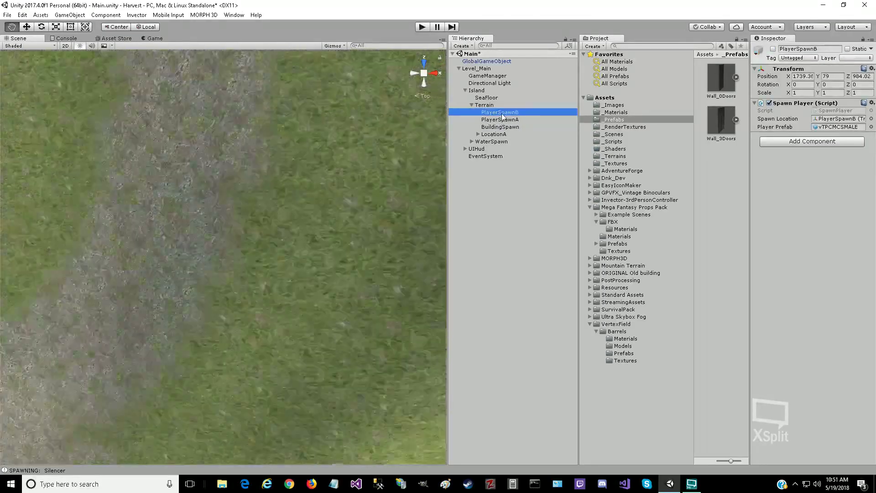
{"action": "scroll", "coordinate": [328, 212], "scroll_direction": "down", "scroll_amount": 5}
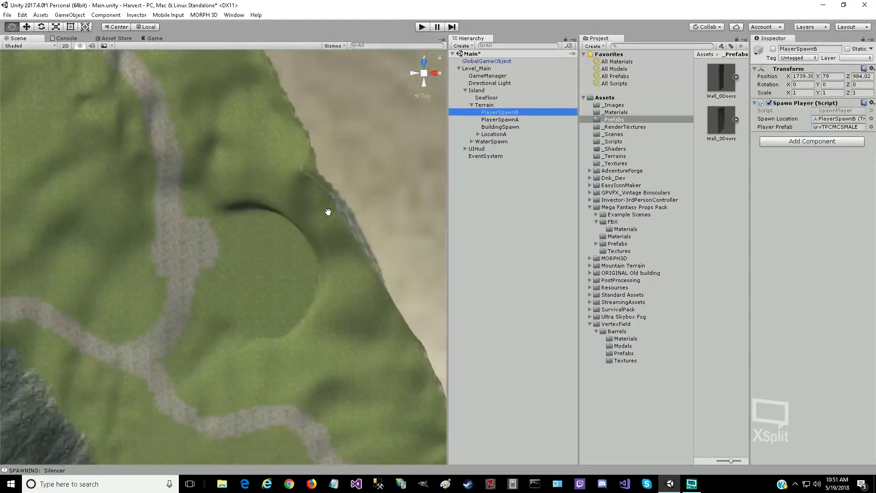
{"action": "left_click", "coordinate": [31, 28]}
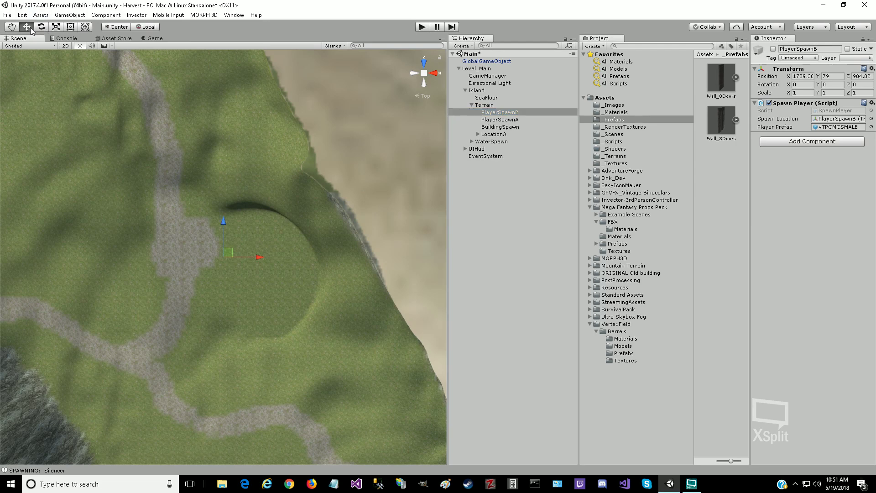
Step: Locate PlayerSpawnA beside the paved base and compare its spawn settings with those of PlayerSpawnB
{"action": "double_click", "coordinate": [499, 120]}
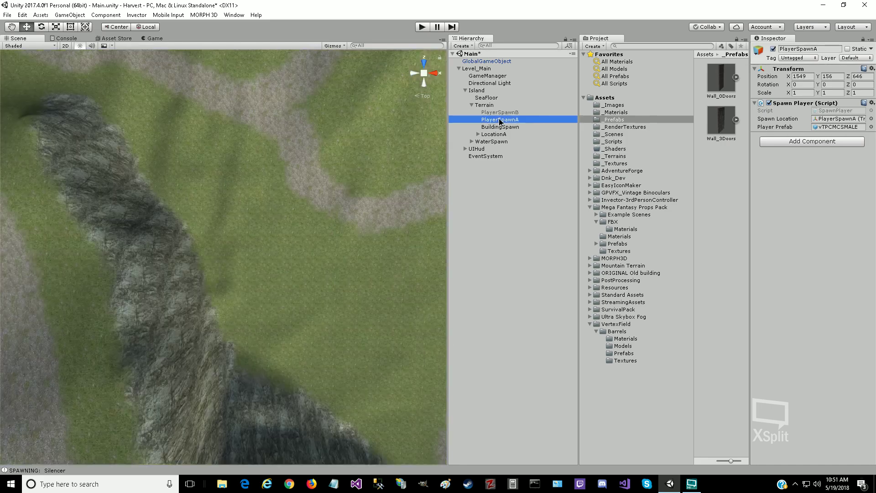
{"action": "scroll", "coordinate": [236, 230], "scroll_direction": "down", "scroll_amount": 10}
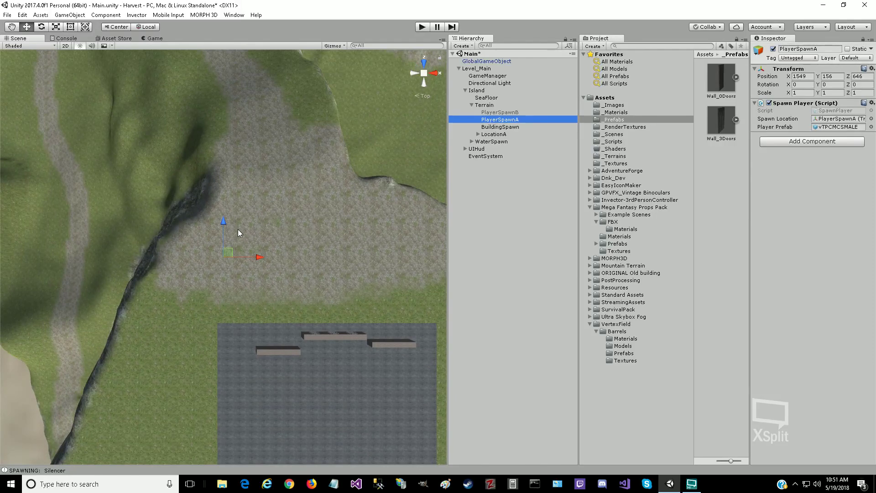
{"action": "left_click", "coordinate": [516, 113]}
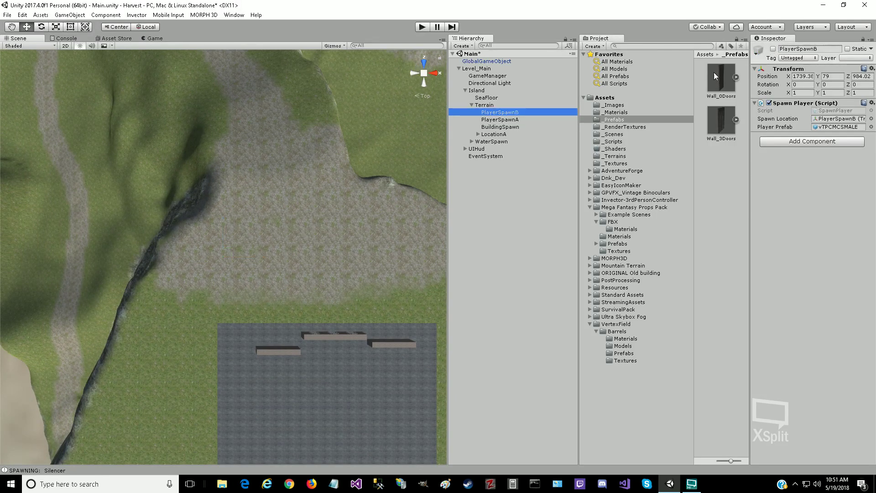
{"action": "left_click", "coordinate": [503, 120]}
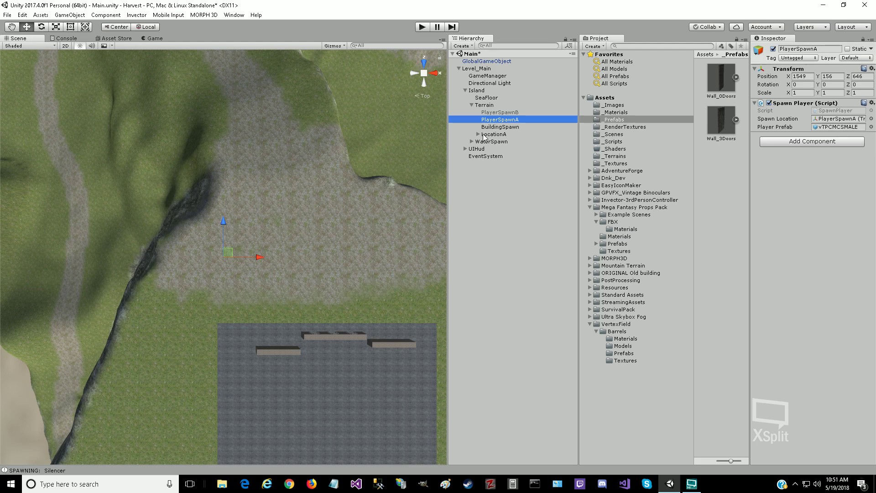
Step: Play-test the level by running the character from the spawn point to the three-door wall, and stop play mode
{"action": "left_click", "coordinate": [422, 27]}
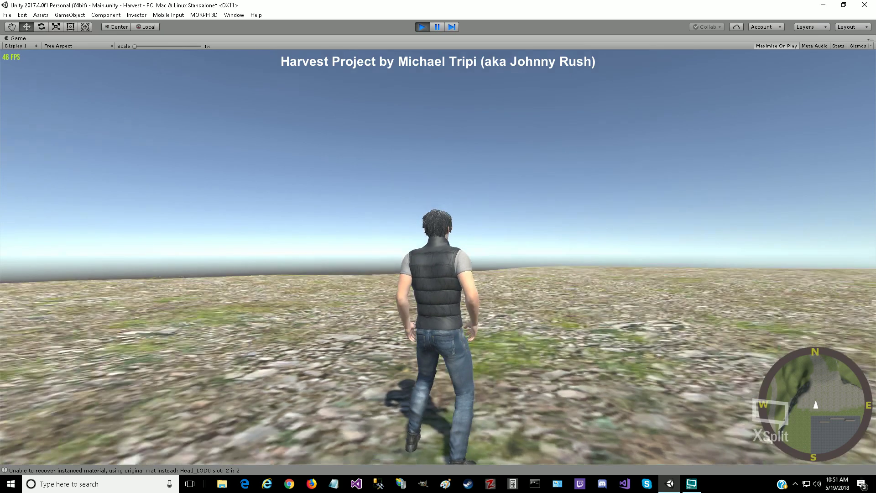
{"action": "key", "text": "a"}
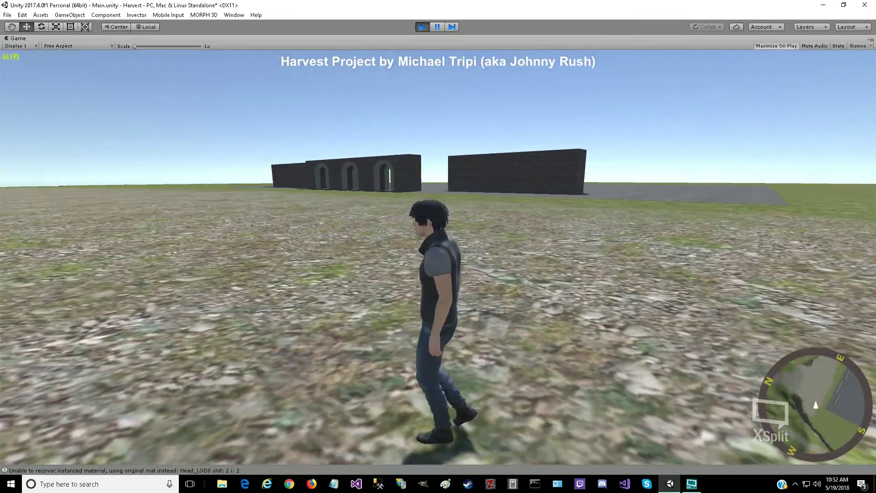
{"action": "key", "text": "w"}
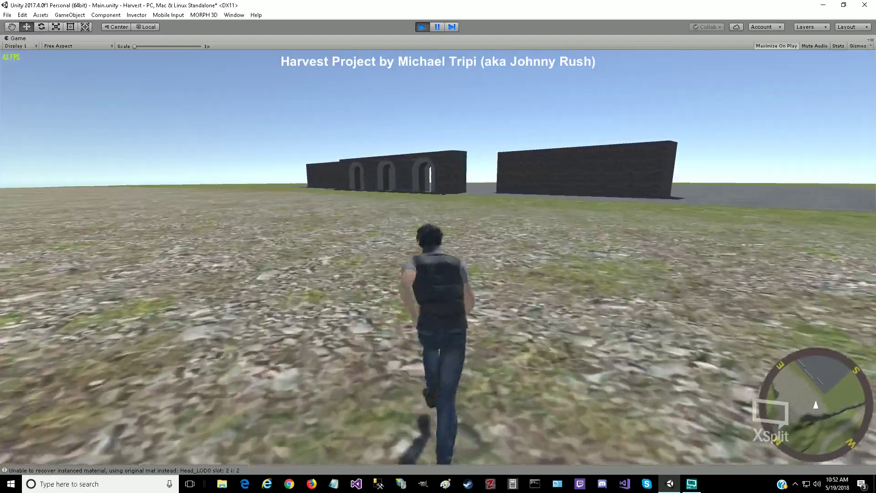
{"action": "key", "text": "a"}
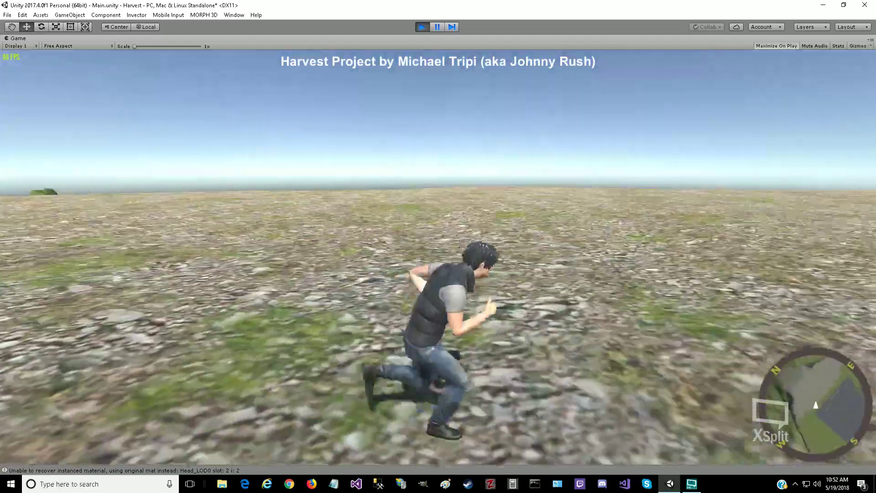
{"action": "key", "text": "w"}
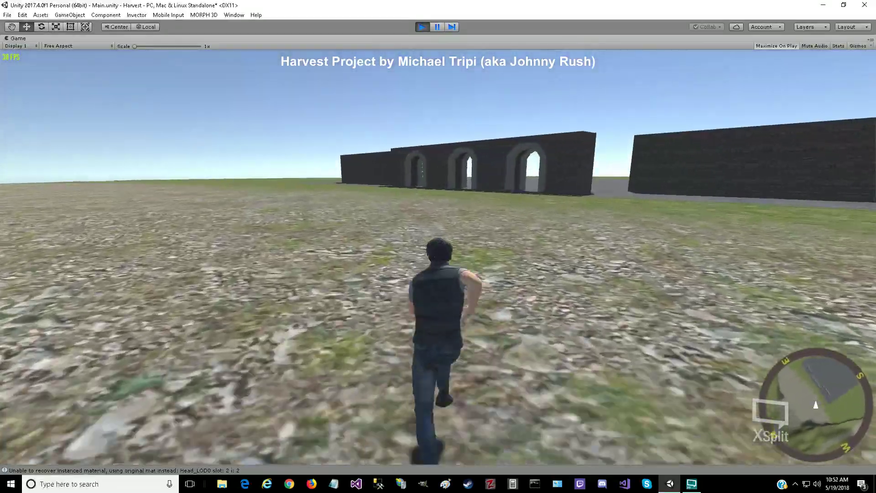
{"action": "key", "text": "w"}
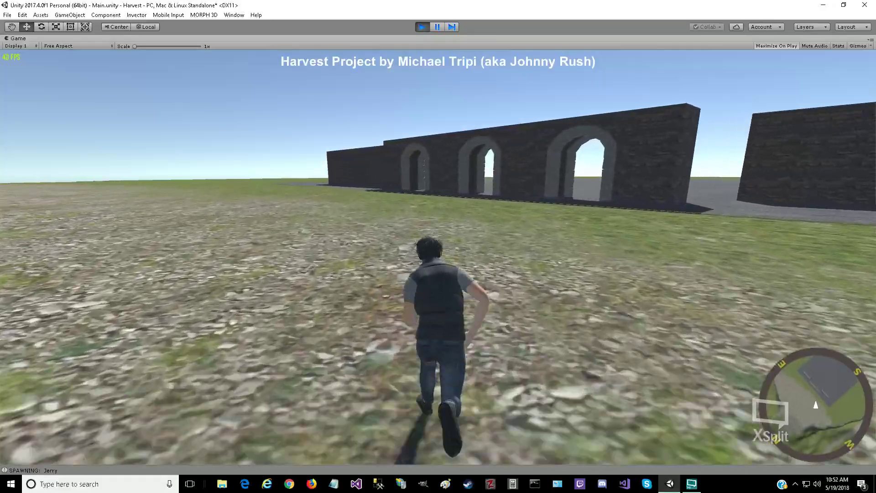
{"action": "key", "text": "w"}
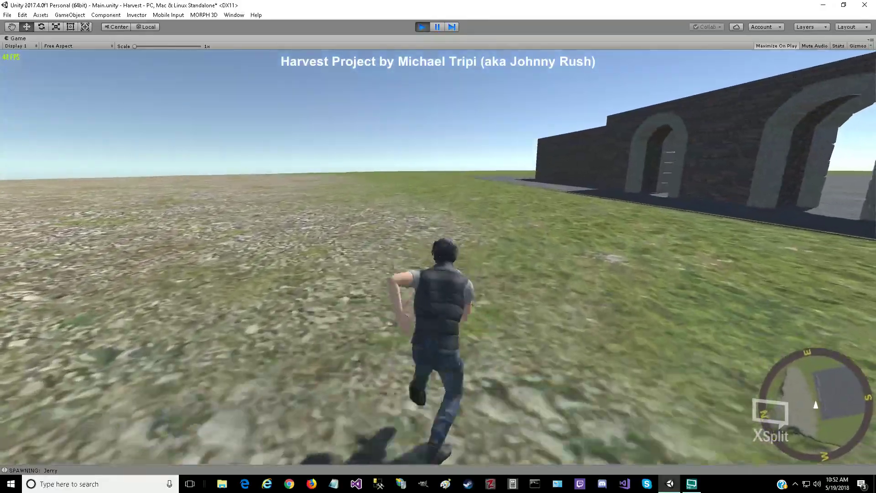
{"action": "key", "text": "w"}
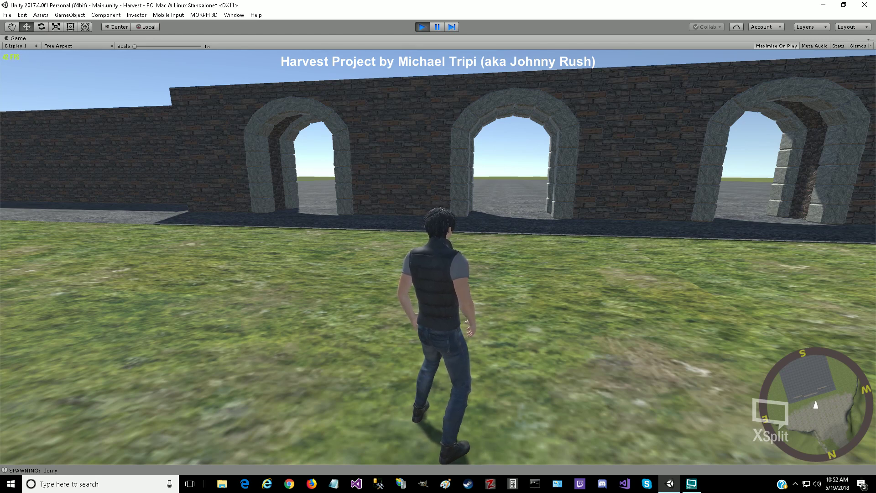
{"action": "key", "text": "i"}
{"action": "left_click", "coordinate": [422, 27]}
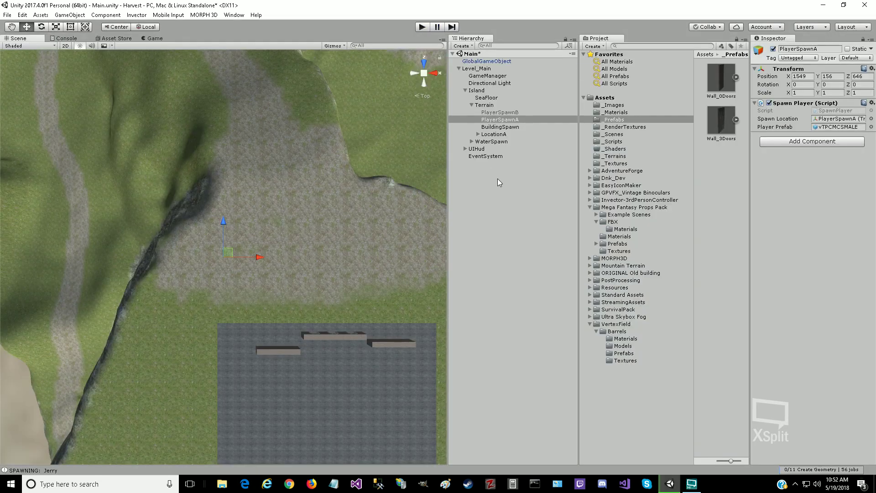
Step: Browse the Mega Fantasy Props Pack's Example Scenes and FBX models, widening the asset thumbnail area
{"action": "left_click", "coordinate": [618, 208]}
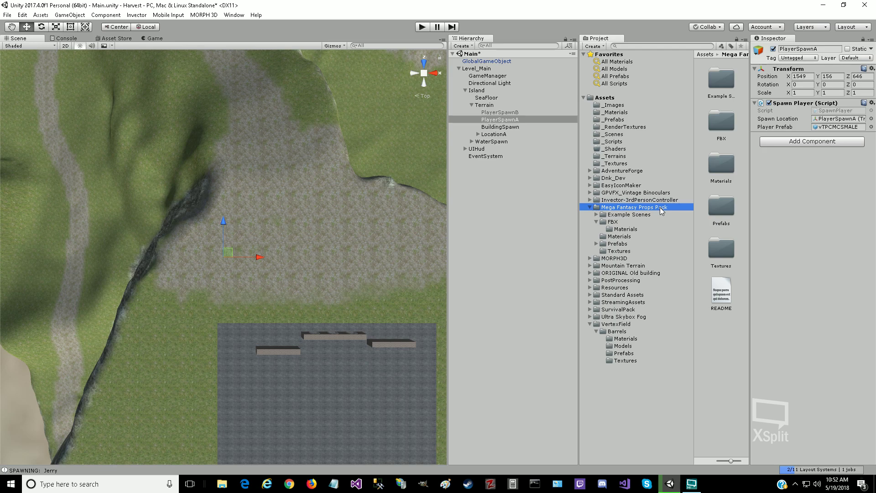
{"action": "left_click", "coordinate": [603, 216]}
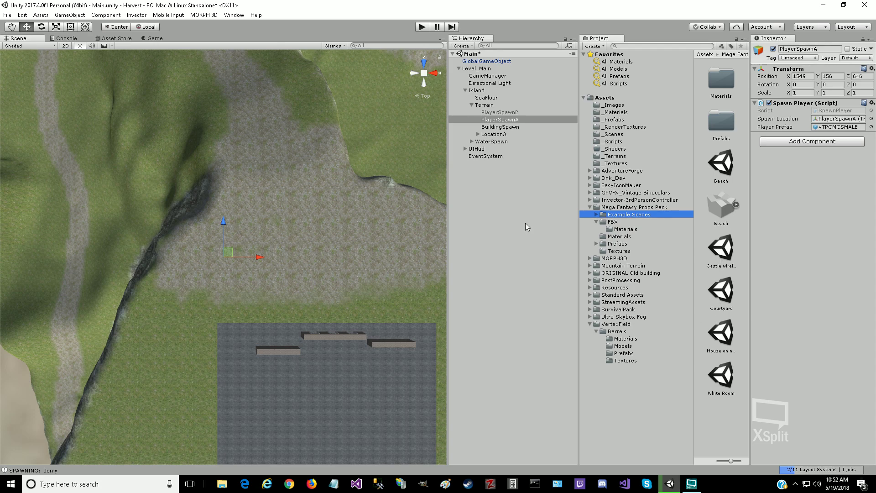
{"action": "left_click", "coordinate": [611, 222]}
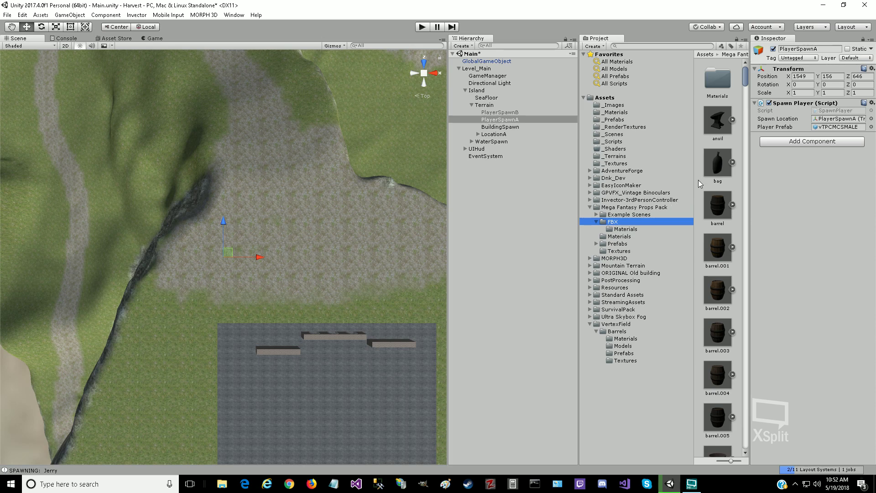
{"action": "left_click_drag", "start_coordinate": [694, 175], "coordinate": [652, 175]}
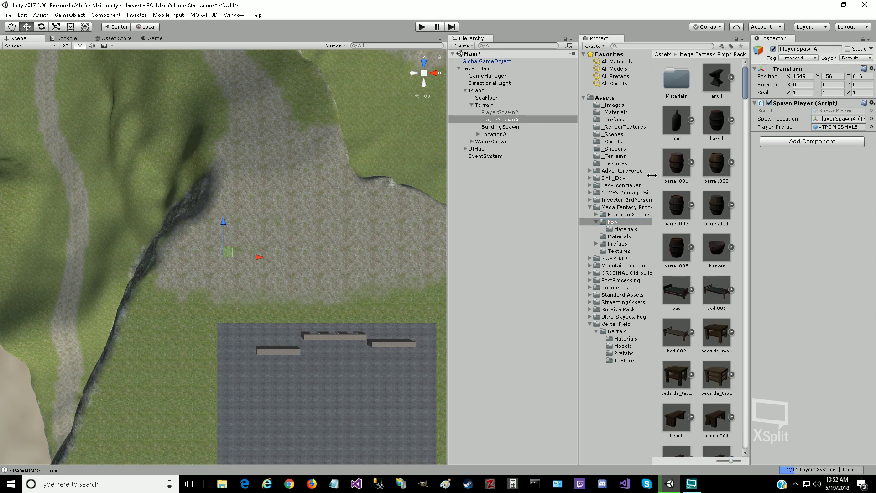
Step: Expand the props pack's Prefabs folder and widen the Project window so full folder names are readable
{"action": "left_click", "coordinate": [603, 245]}
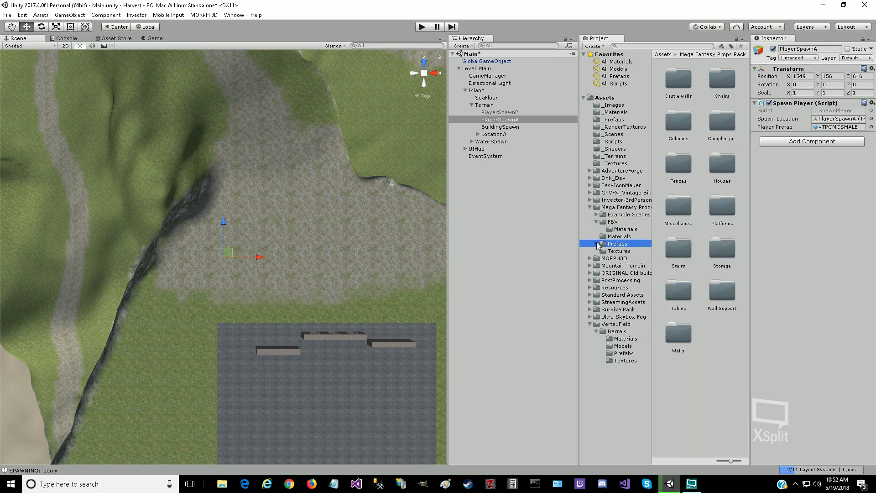
{"action": "left_click", "coordinate": [596, 243]}
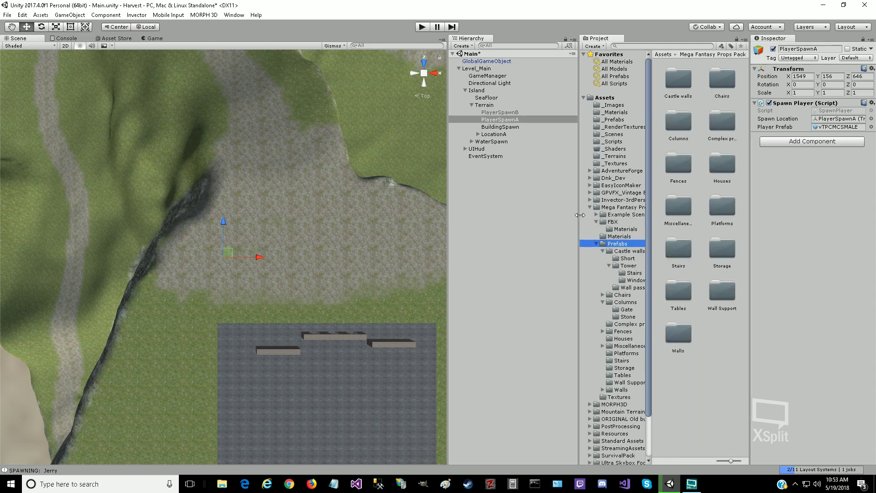
{"action": "left_click_drag", "start_coordinate": [578, 214], "coordinate": [528, 215]}
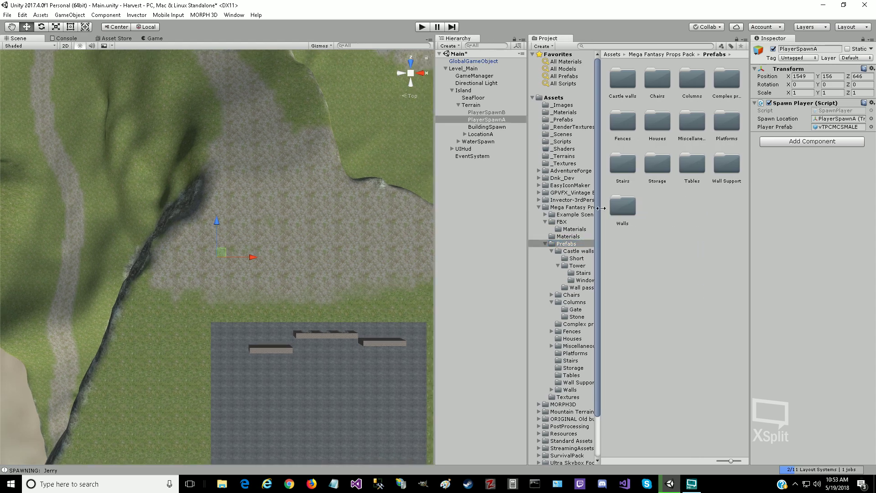
{"action": "left_click_drag", "start_coordinate": [598, 208], "coordinate": [648, 205]}
Step: Preview the stone_half_gate.001 and stone_half_gate prefabs from the Castle walls folder, enlarging the preview area
{"action": "left_click", "coordinate": [564, 252]}
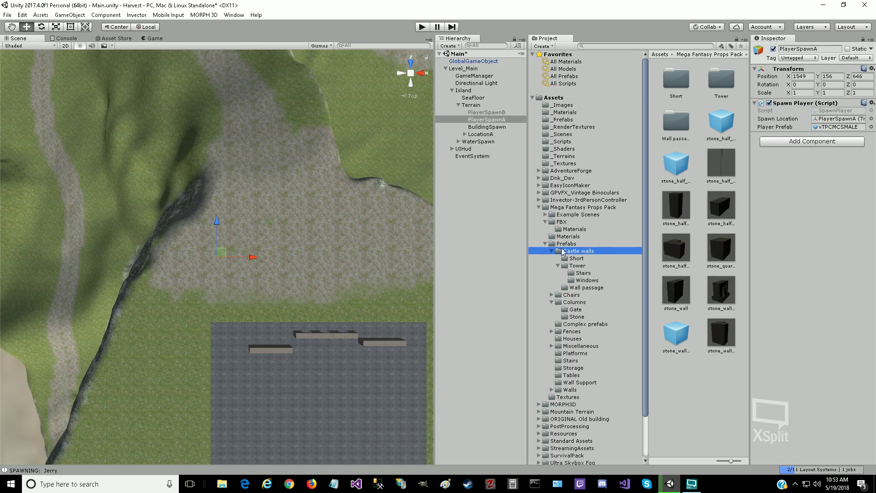
{"action": "left_click", "coordinate": [677, 173]}
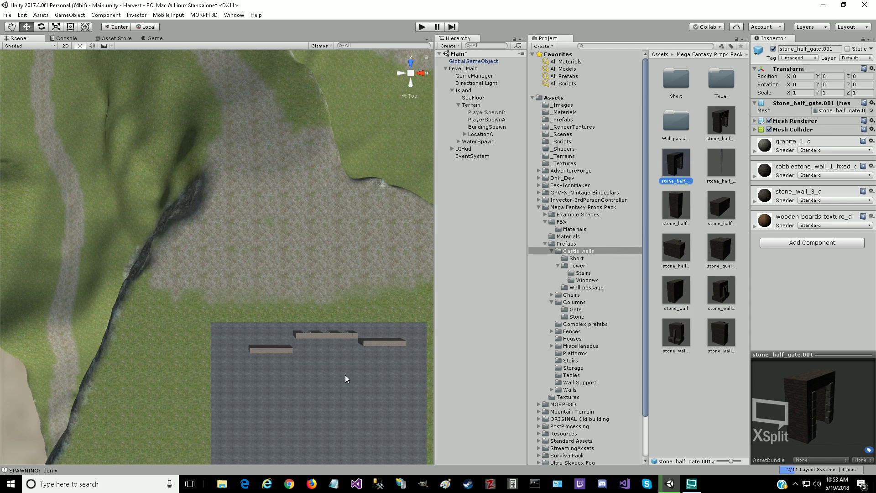
{"action": "left_click", "coordinate": [719, 128]}
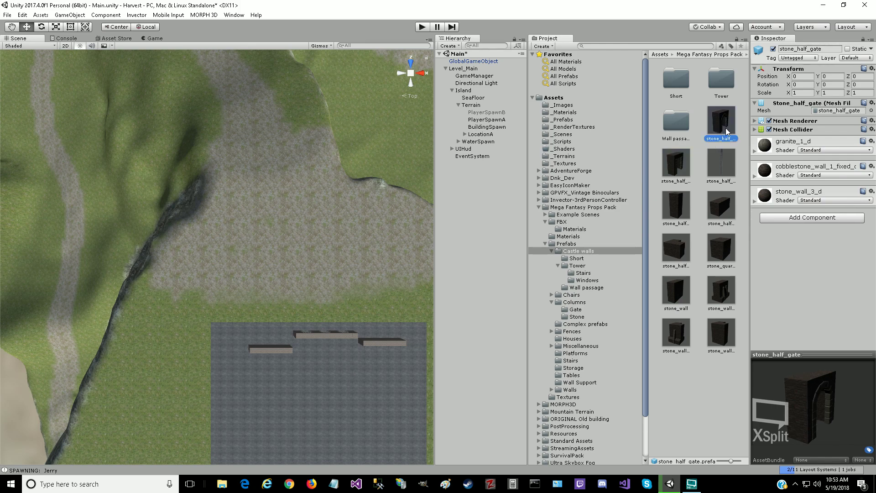
{"action": "left_click_drag", "start_coordinate": [807, 354], "coordinate": [811, 279]}
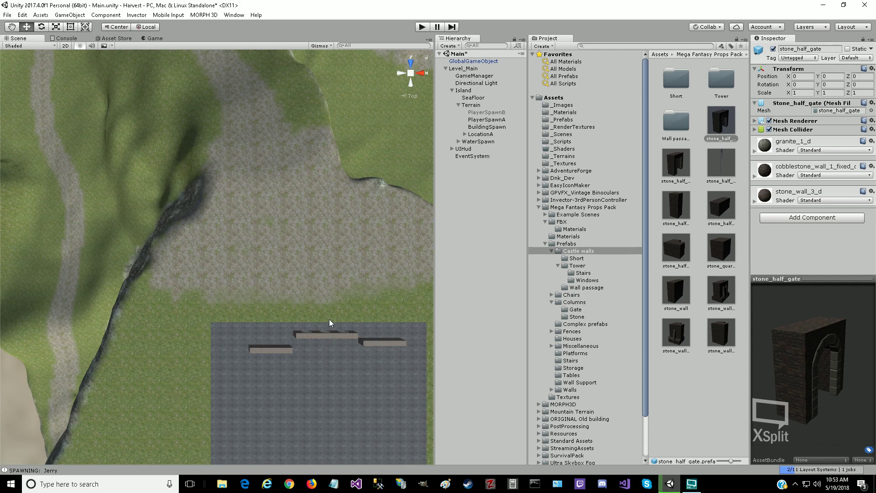
Step: Expand LocationA in the scene hierarchy and inspect it, its Base plane and the Wall_3Doors object
{"action": "left_click", "coordinate": [465, 135]}
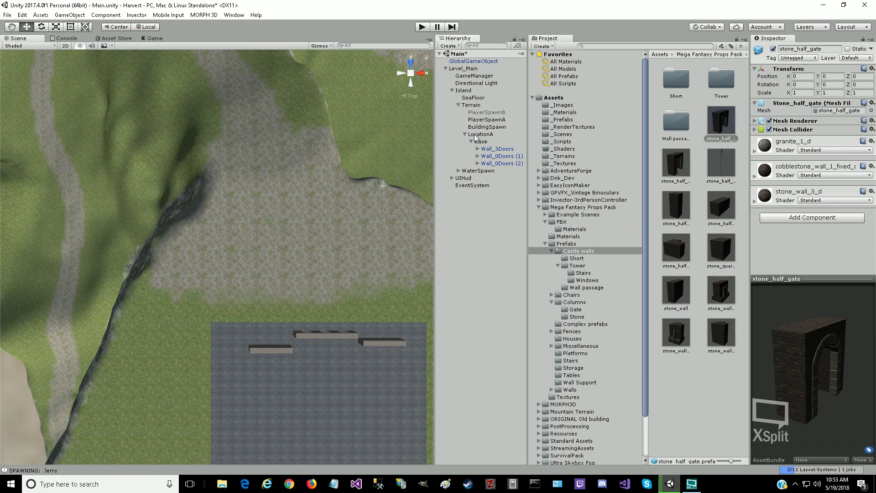
{"action": "left_click", "coordinate": [474, 135]}
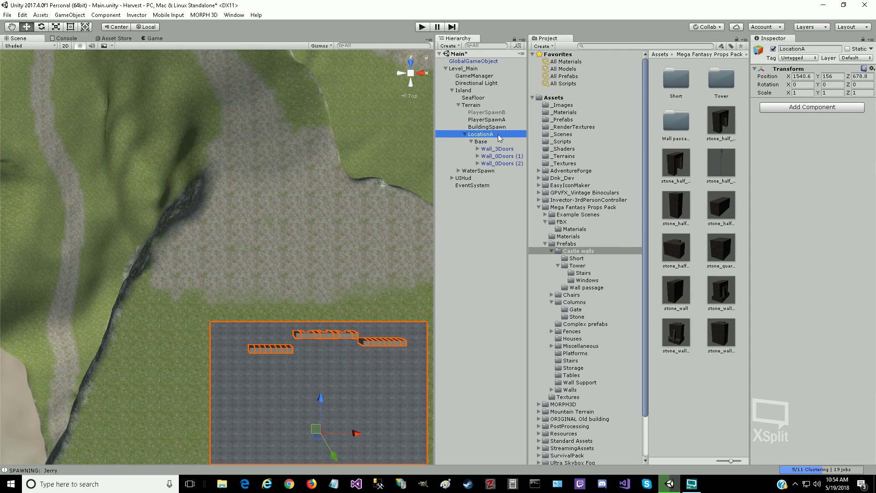
{"action": "left_click", "coordinate": [481, 142]}
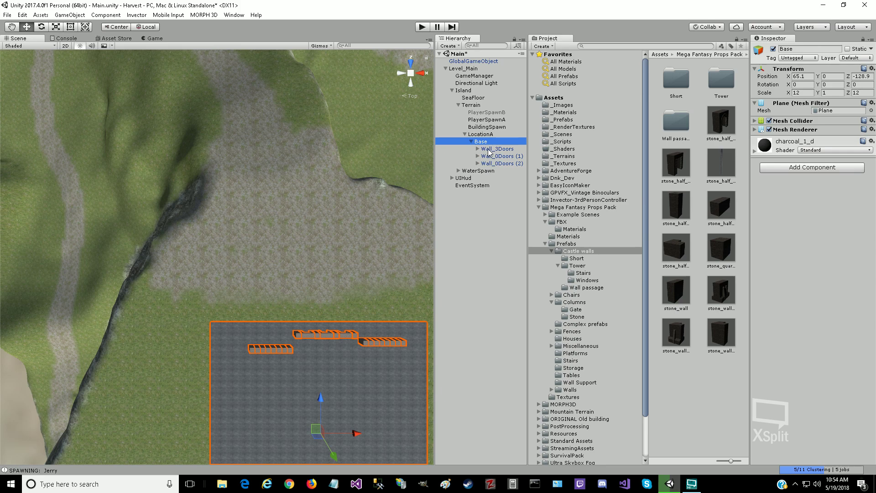
{"action": "left_click", "coordinate": [485, 149]}
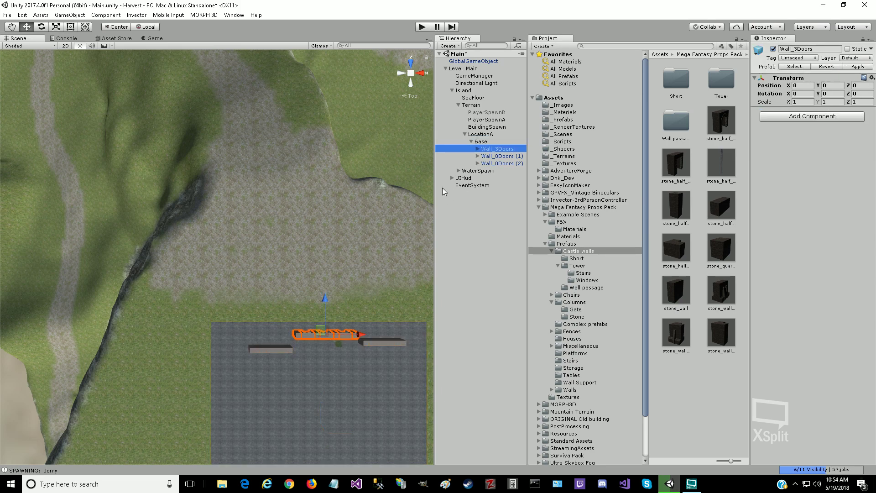
{"action": "left_click", "coordinate": [478, 149]}
{"action": "left_click", "coordinate": [478, 149]}
Step: Change the scene from the top view to a perspective view facing the three walls on the LocationA base
{"action": "right_click_drag", "start_coordinate": [337, 343], "coordinate": [640, 279]}
{"action": "left_click_drag", "start_coordinate": [187, 393], "coordinate": [319, 327]}
{"action": "left_click", "coordinate": [157, 341]}
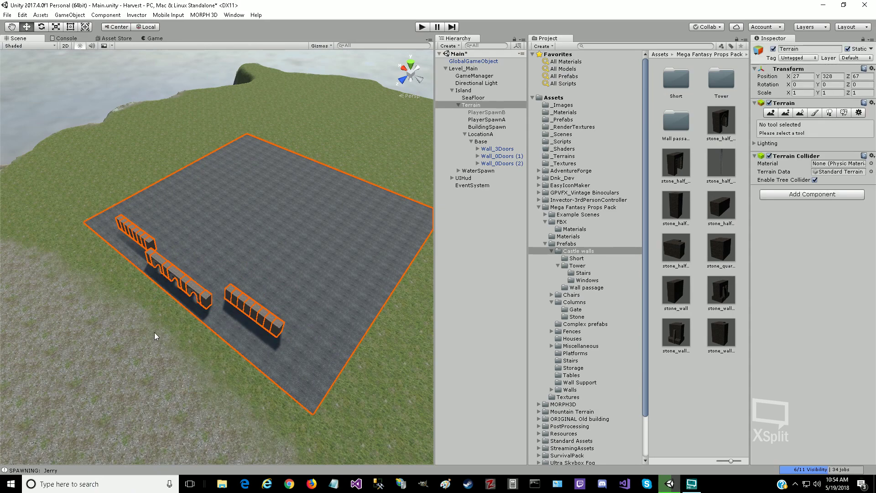
{"action": "key", "text": "q"}
{"action": "left_click_drag", "start_coordinate": [139, 335], "coordinate": [305, 259]}
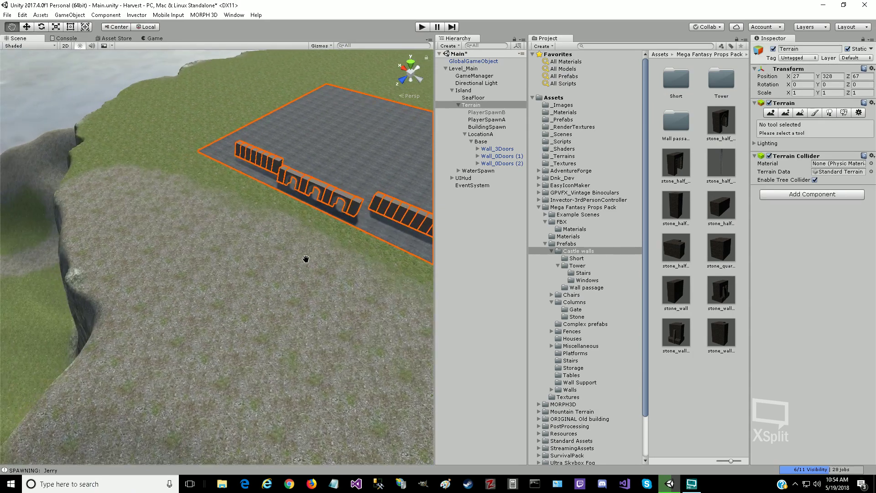
{"action": "right_click_drag", "start_coordinate": [306, 259], "coordinate": [363, 160]}
{"action": "left_click_drag", "start_coordinate": [149, 369], "coordinate": [164, 361]}
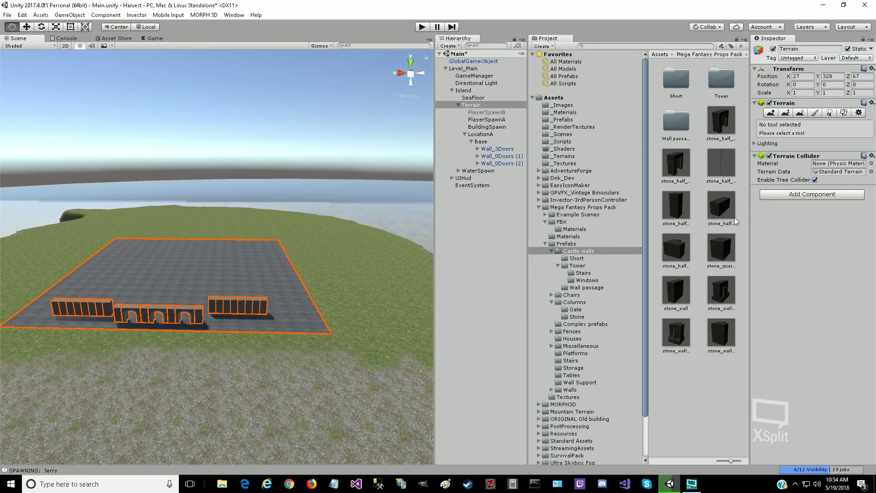
Step: Compare the stone_half_gate and stone_half_wall pieces with Wall_3Doors, and show the combined wall prefabs in the _Prefabs folder
{"action": "left_click", "coordinate": [725, 126]}
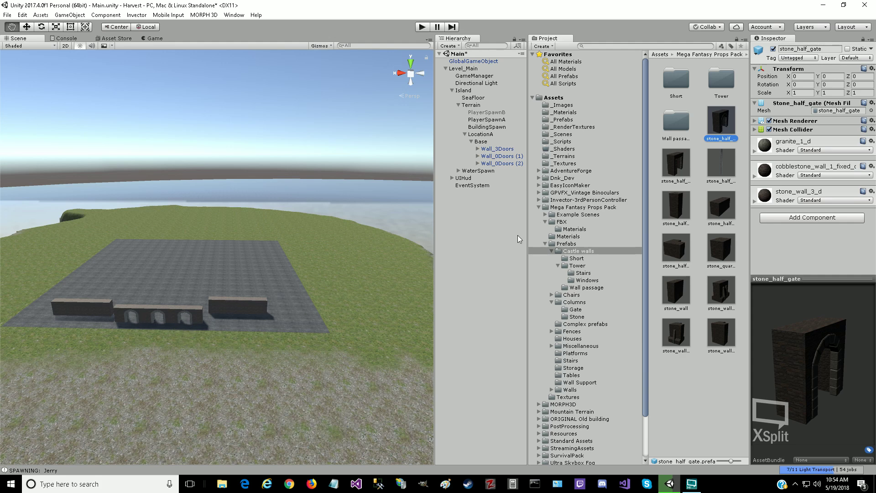
{"action": "left_click", "coordinate": [683, 207]}
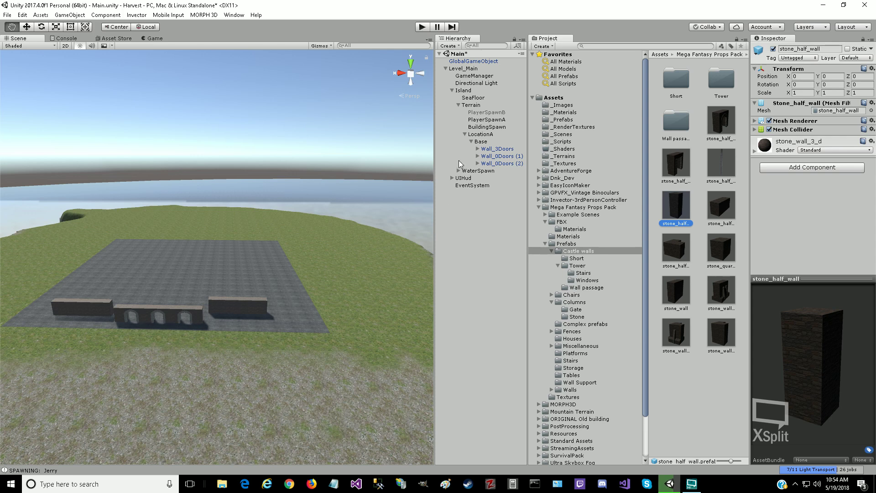
{"action": "left_click", "coordinate": [488, 152]}
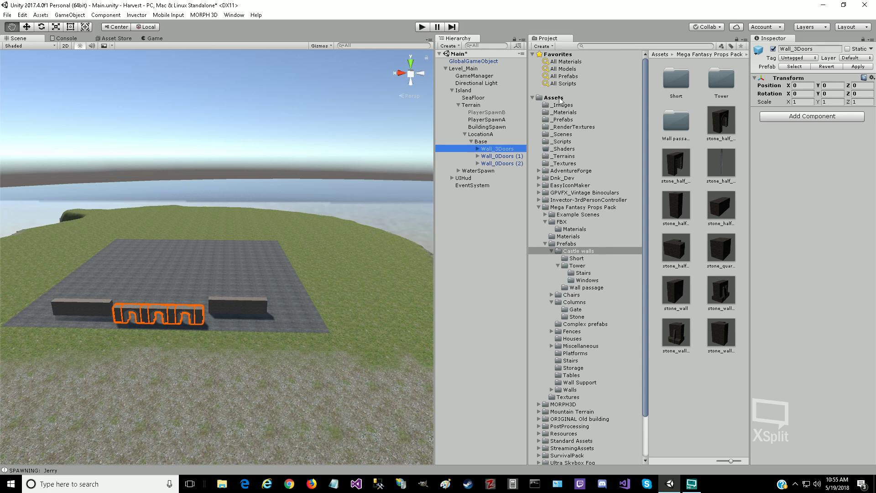
{"action": "left_click", "coordinate": [547, 121]}
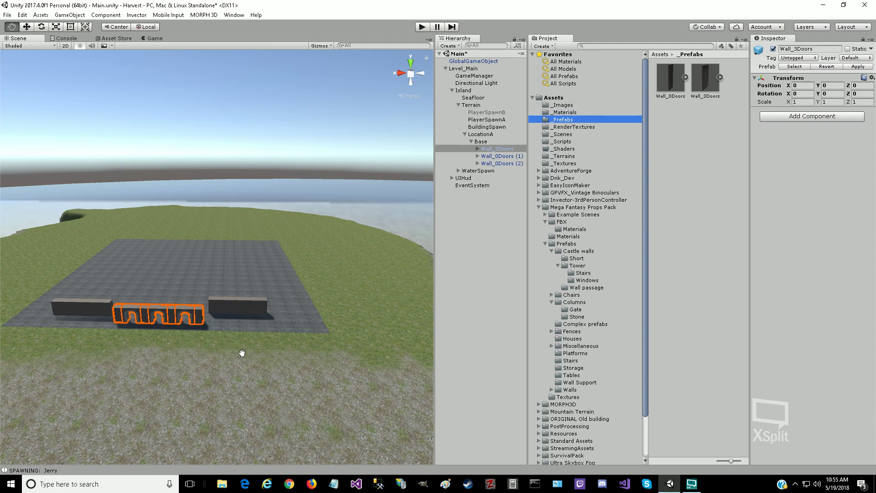
{"action": "scroll", "coordinate": [242, 353], "scroll_direction": "up", "scroll_amount": 2}
{"action": "scroll", "coordinate": [241, 353], "scroll_direction": "up", "scroll_amount": 3}
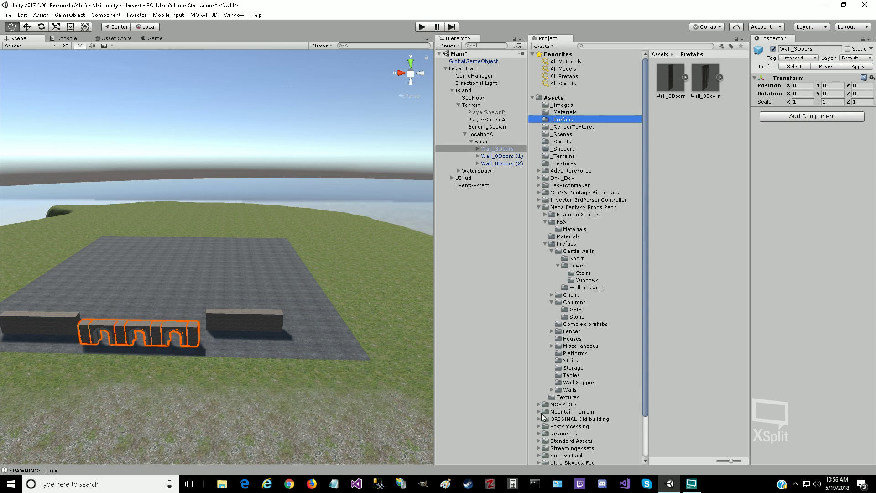
Step: Look through the Buildings, MasterInventory and Player prefabs under Resources, and return to the project's main _Prefabs folder
{"action": "left_click", "coordinate": [539, 433]}
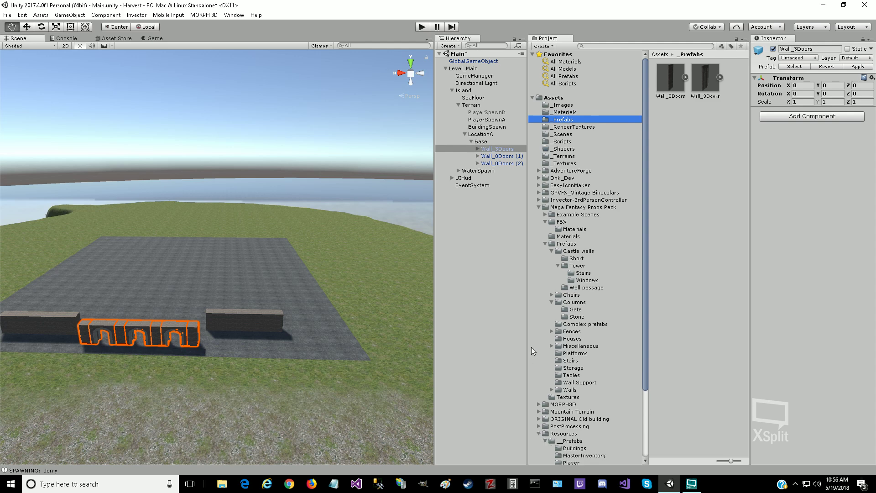
{"action": "scroll", "coordinate": [531, 347], "scroll_direction": "down", "scroll_amount": 3}
{"action": "left_click", "coordinate": [559, 386]}
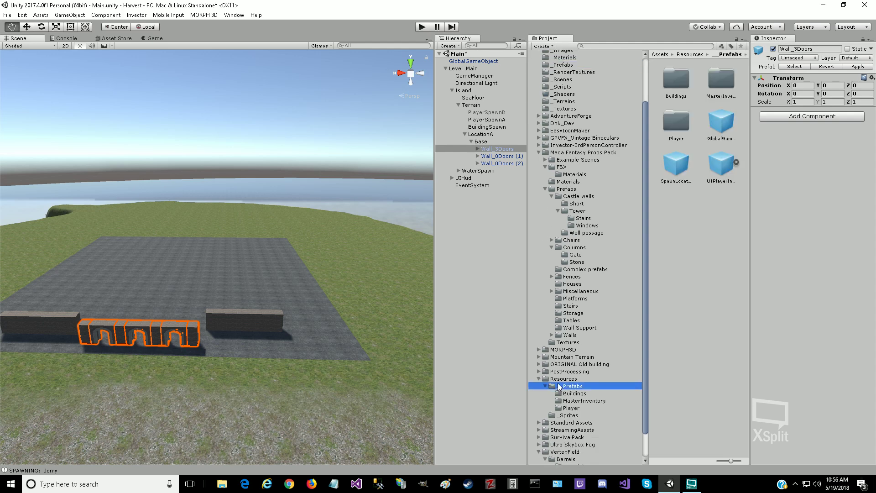
{"action": "left_click", "coordinate": [559, 393]}
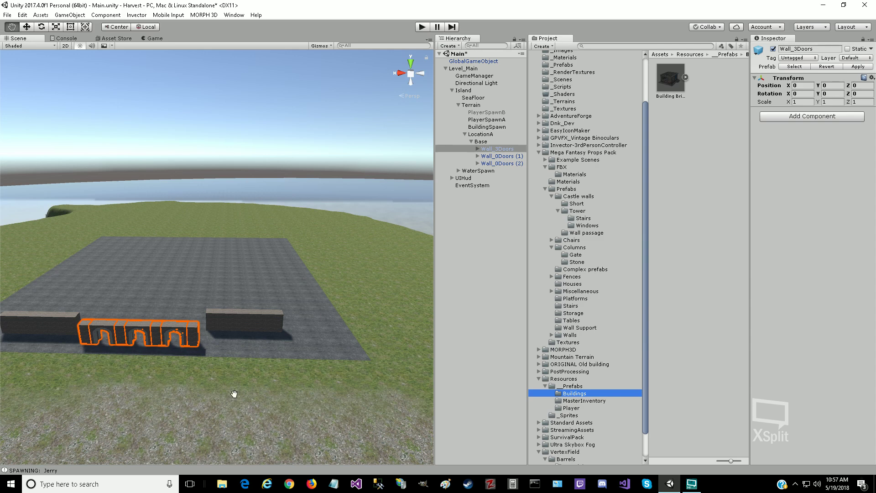
{"action": "left_click", "coordinate": [568, 401]}
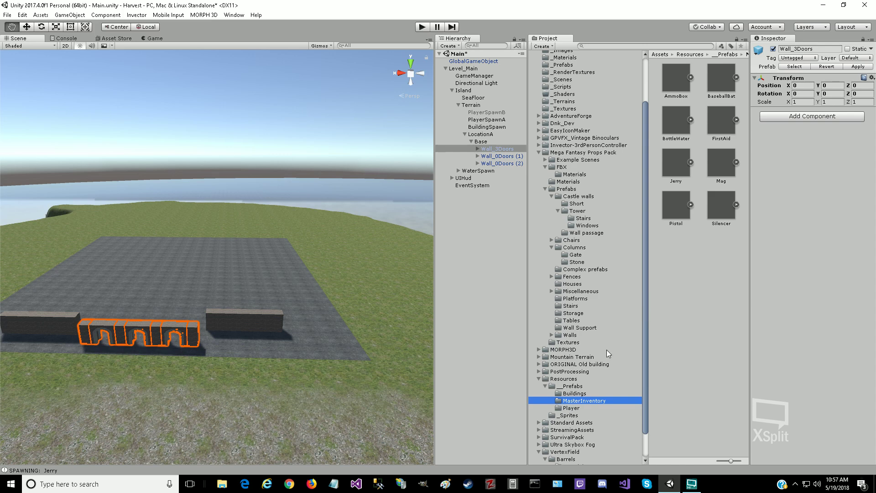
{"action": "left_click", "coordinate": [564, 408]}
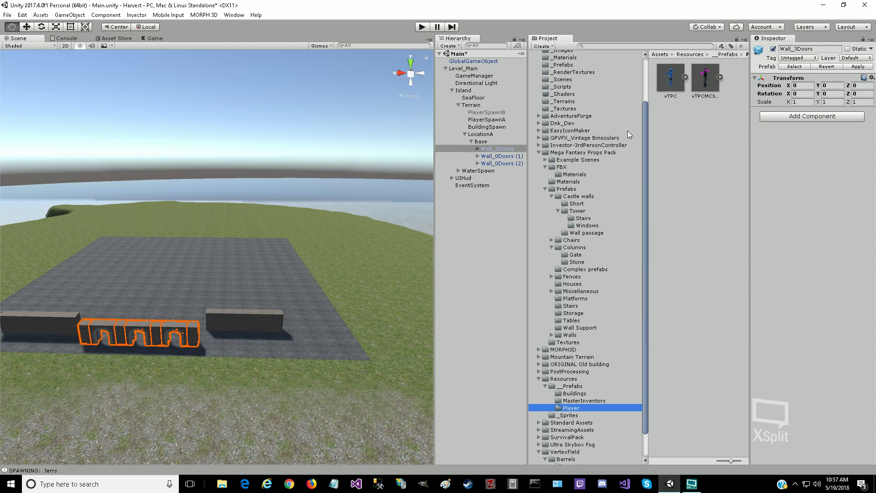
{"action": "left_click_drag", "start_coordinate": [648, 118], "coordinate": [641, 75]}
{"action": "left_click", "coordinate": [559, 120]}
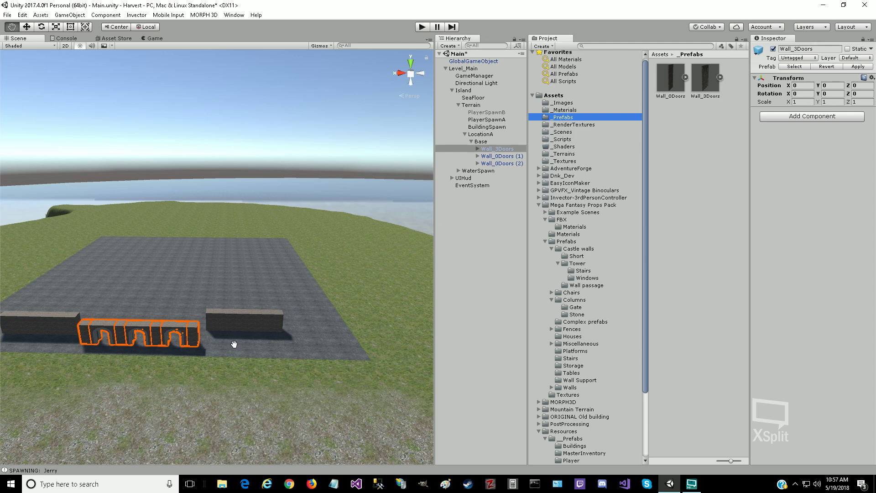
Step: Examine the three-door wall up close from the front, and switch the scene to the top view
{"action": "left_click", "coordinate": [178, 378]}
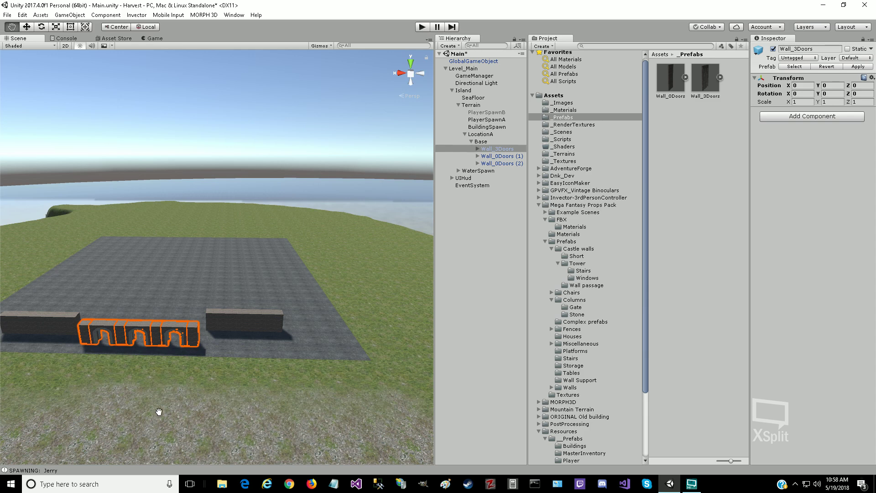
{"action": "left_click_drag", "start_coordinate": [113, 385], "coordinate": [233, 271]}
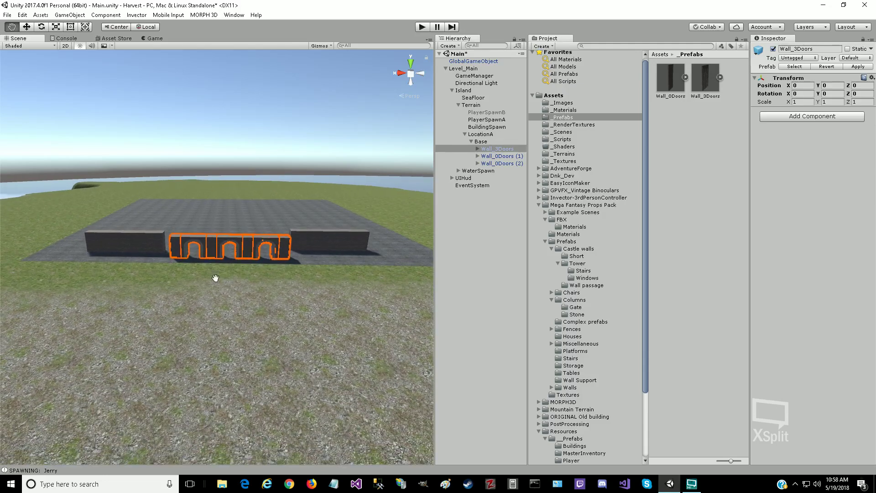
{"action": "left_click_drag", "start_coordinate": [139, 296], "coordinate": [239, 306]}
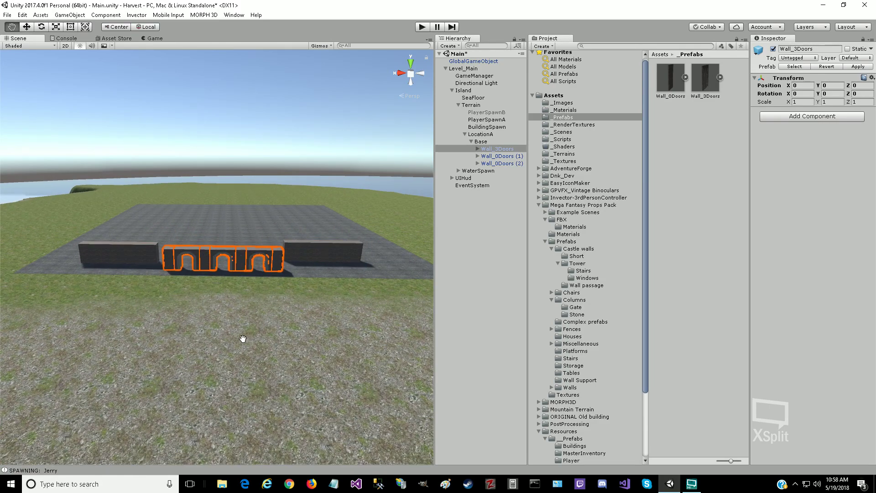
{"action": "scroll", "coordinate": [242, 339], "scroll_direction": "up", "scroll_amount": 5}
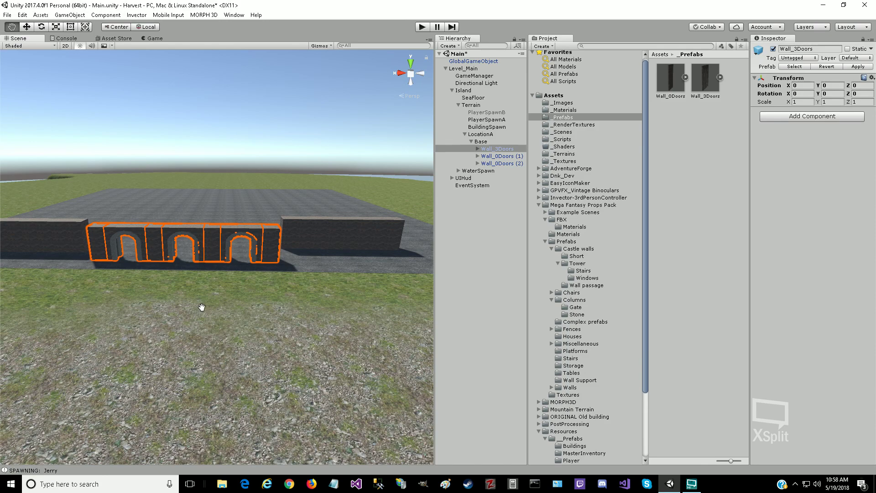
{"action": "scroll", "coordinate": [197, 308], "scroll_direction": "up", "scroll_amount": 2}
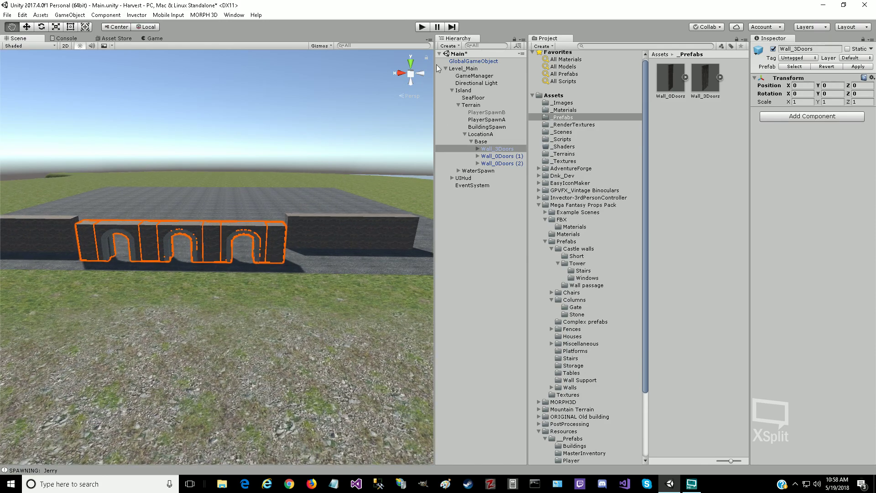
{"action": "left_click", "coordinate": [411, 63]}
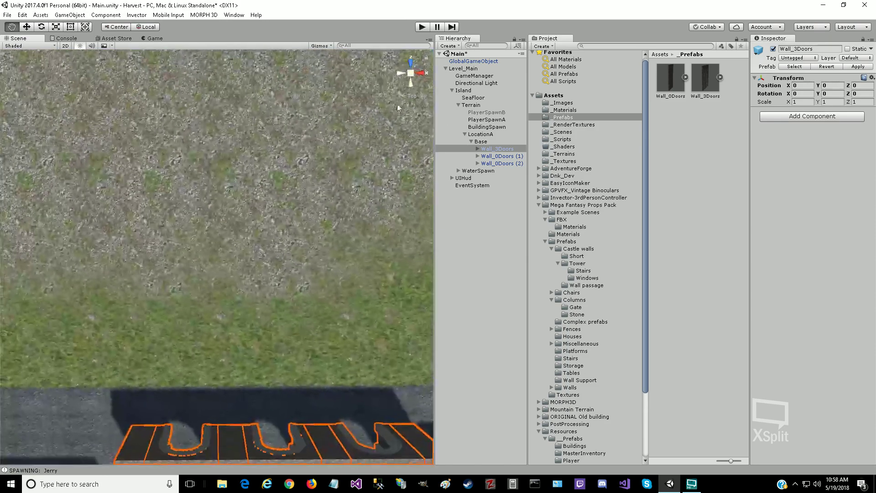
Step: Compare the transform of Wall_3Doors with that of its first child piece, stone_half_gate_LEFT
{"action": "left_click_drag", "start_coordinate": [234, 360], "coordinate": [201, 109]}
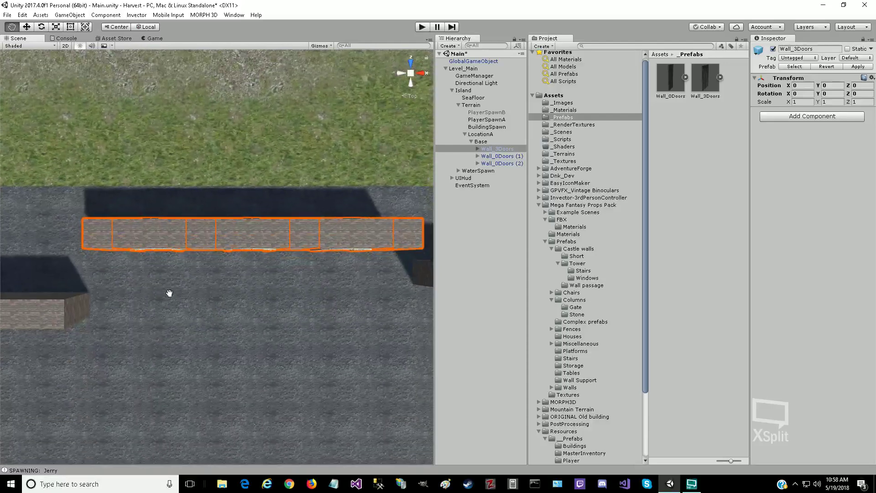
{"action": "left_click_drag", "start_coordinate": [169, 293], "coordinate": [295, 371]}
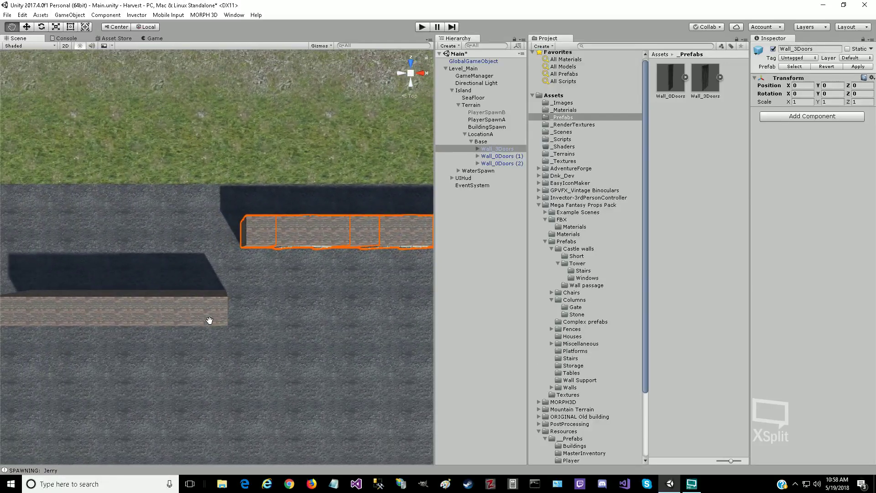
{"action": "left_click", "coordinate": [479, 149]}
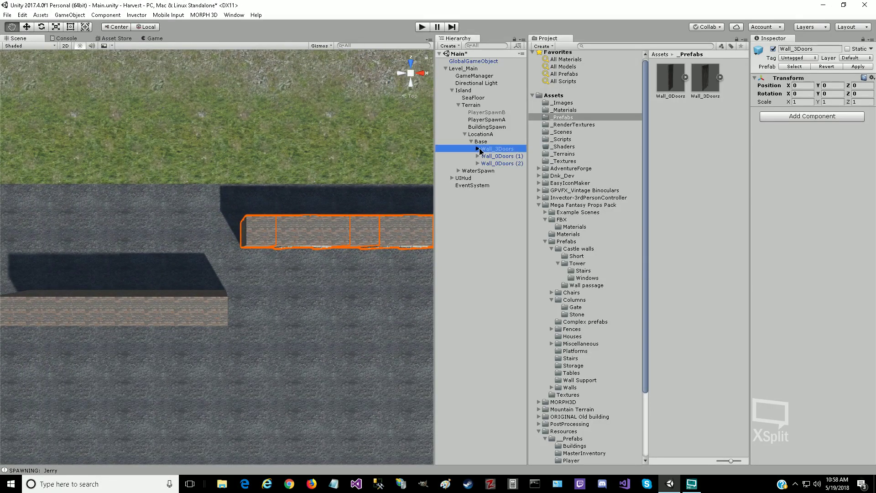
{"action": "left_click", "coordinate": [484, 149]}
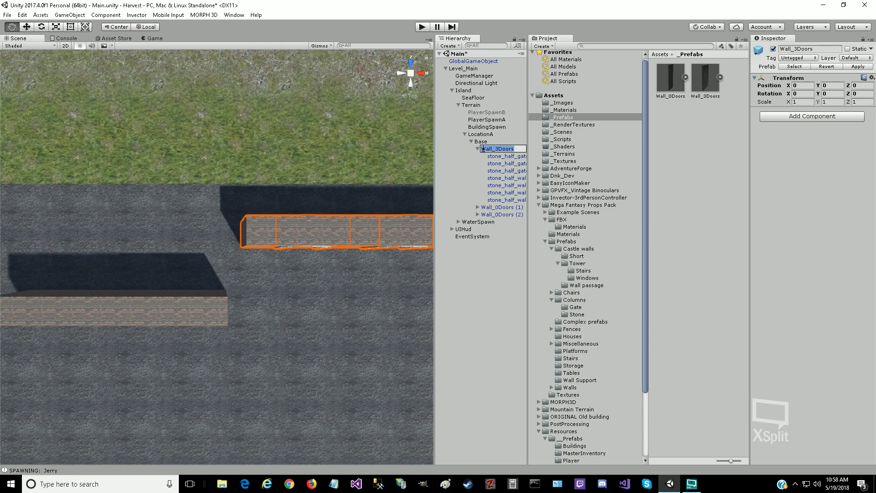
{"action": "left_click", "coordinate": [479, 150]}
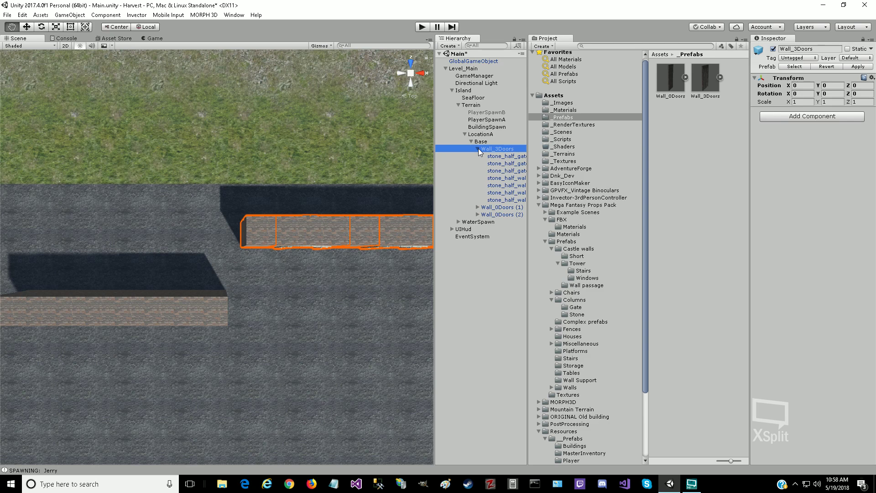
{"action": "left_click", "coordinate": [478, 149]}
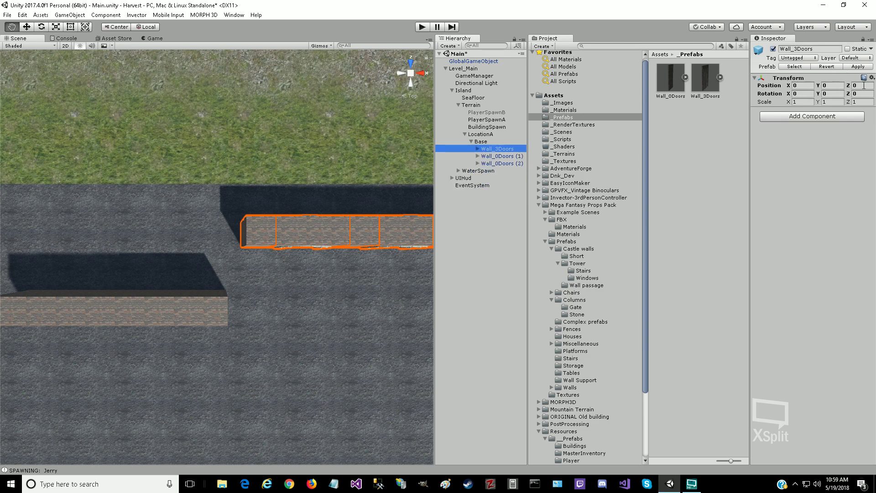
{"action": "left_click", "coordinate": [478, 149]}
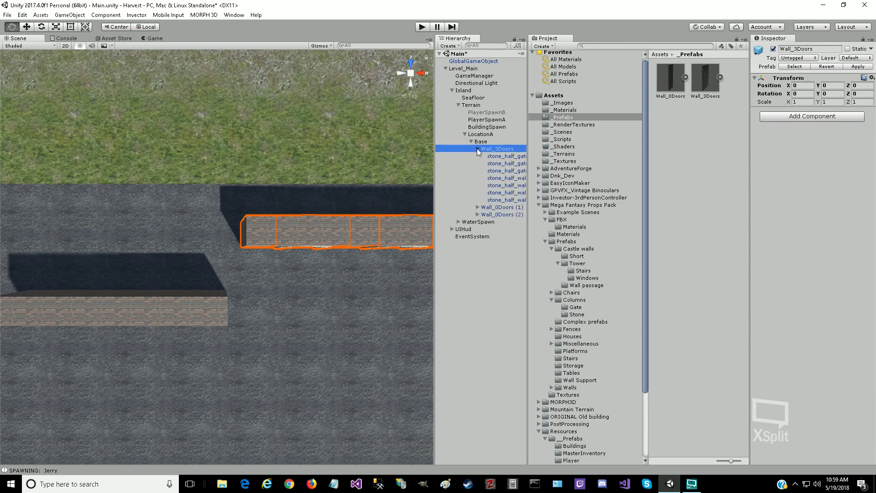
{"action": "left_click", "coordinate": [499, 156]}
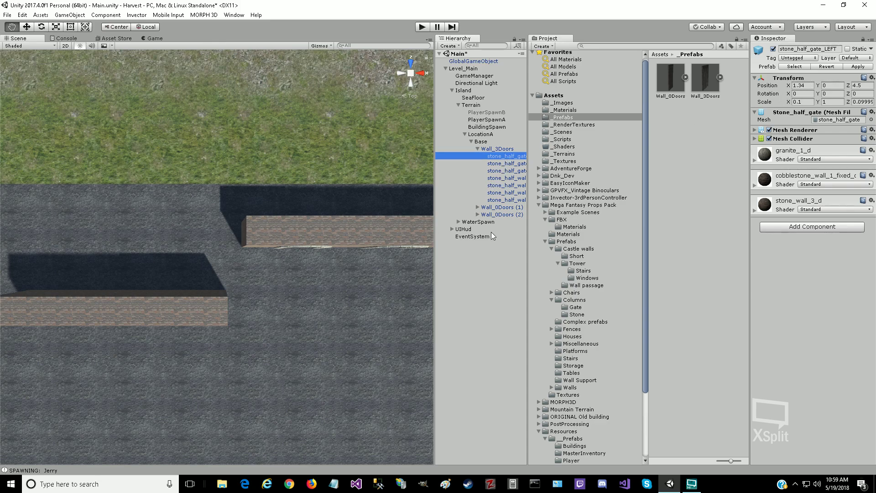
Step: Set the Z position of all seven stone pieces inside Wall_3Doors to 0, and apply the change to its prefab
{"action": "scroll", "coordinate": [316, 292], "scroll_direction": "down", "scroll_amount": 2}
{"action": "scroll", "coordinate": [316, 292], "scroll_direction": "down", "scroll_amount": 10}
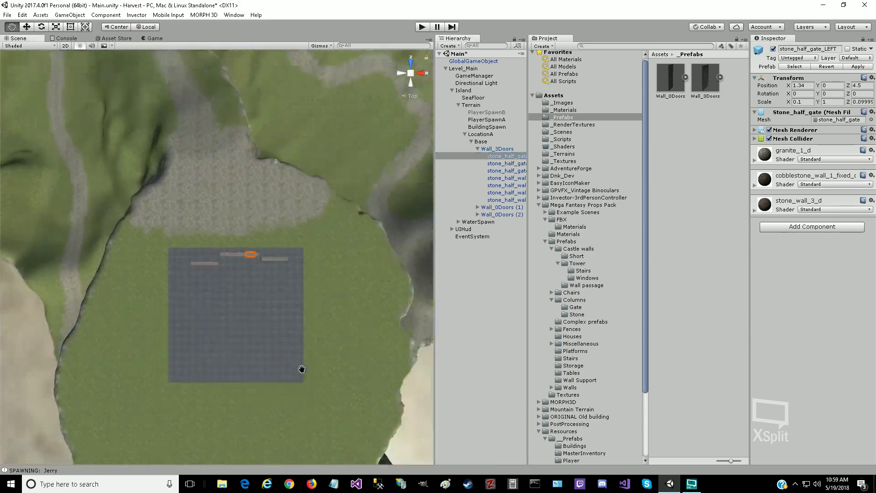
{"action": "scroll", "coordinate": [232, 313], "scroll_direction": "up", "scroll_amount": 8}
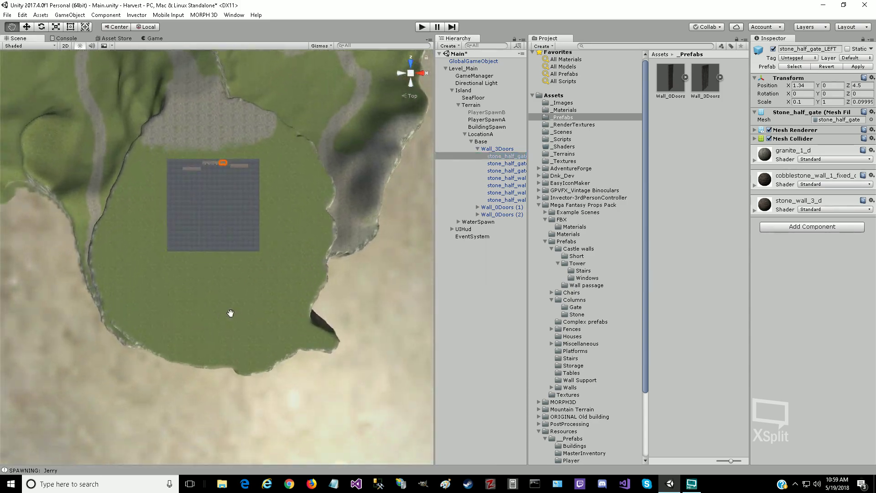
{"action": "left_click_drag", "start_coordinate": [203, 275], "coordinate": [201, 307]}
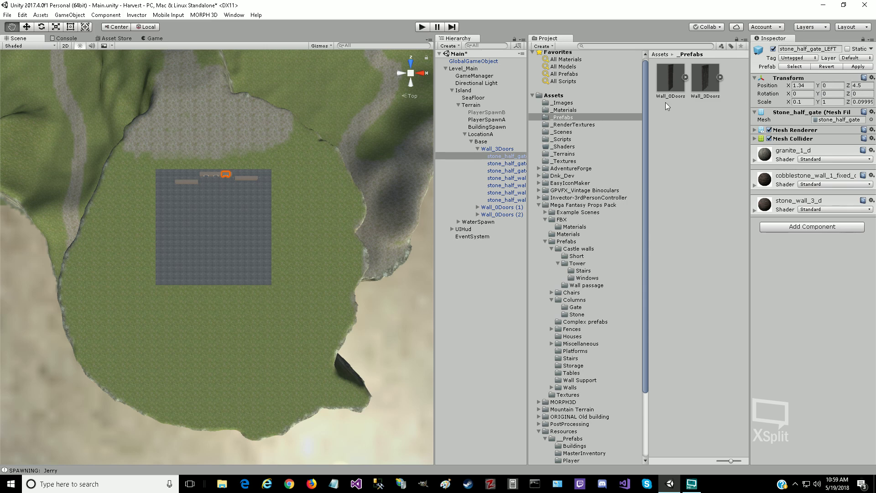
{"action": "left_click", "coordinate": [504, 156]}
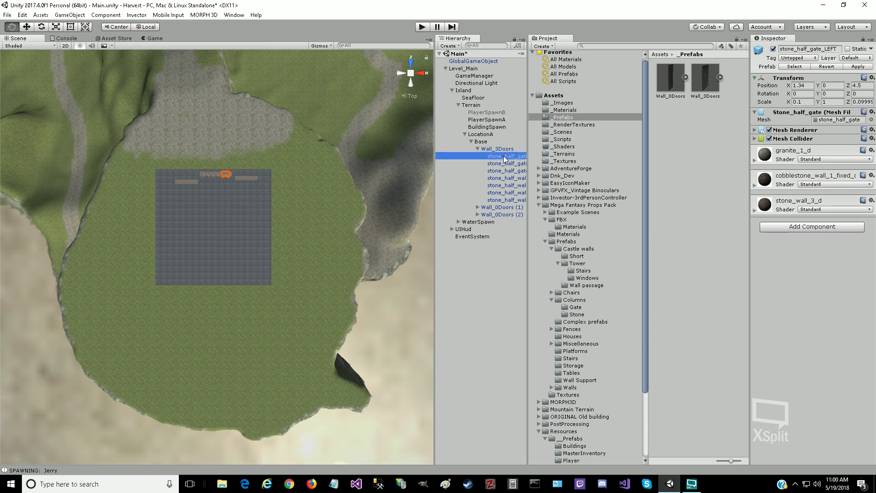
{"action": "key", "text": "shift+Down"}
{"action": "key", "text": "shift+Down"}
{"action": "key", "text": "shift+Down"}
{"action": "key", "text": "shift+Down"}
{"action": "key", "text": "shift+Down"}
{"action": "key", "text": "shift+Down"}
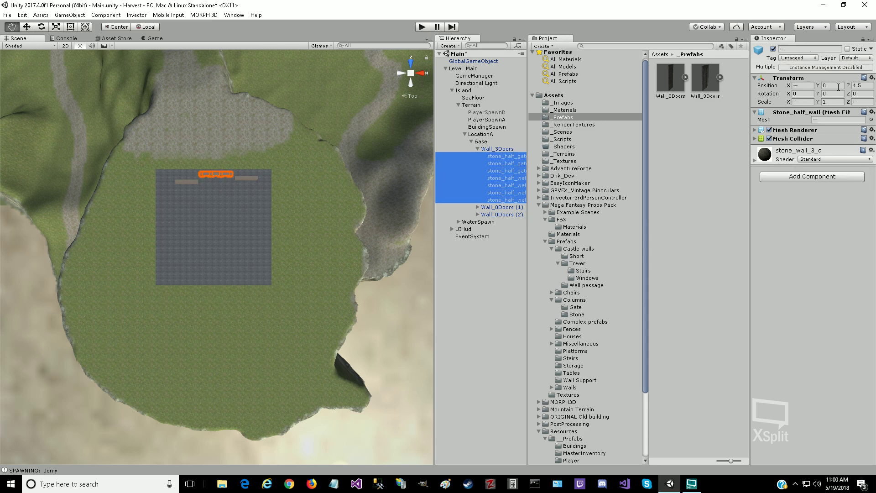
{"action": "left_click", "coordinate": [863, 85]}
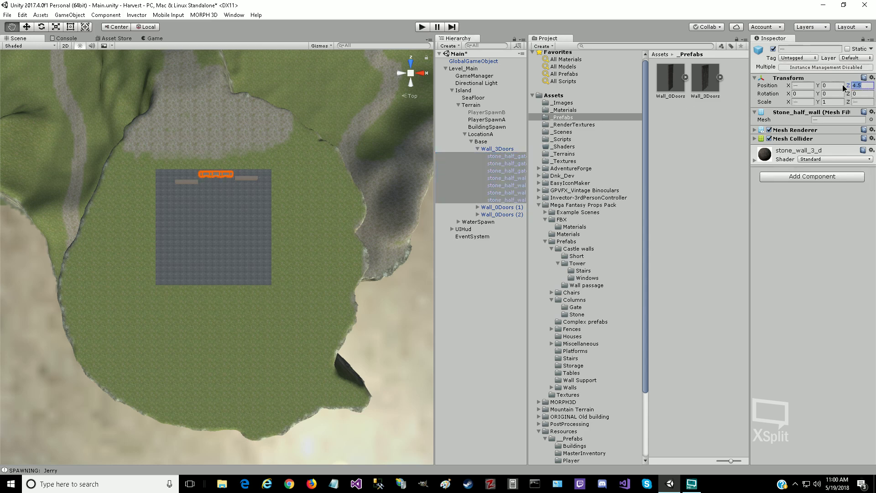
{"action": "type", "text": "0"}
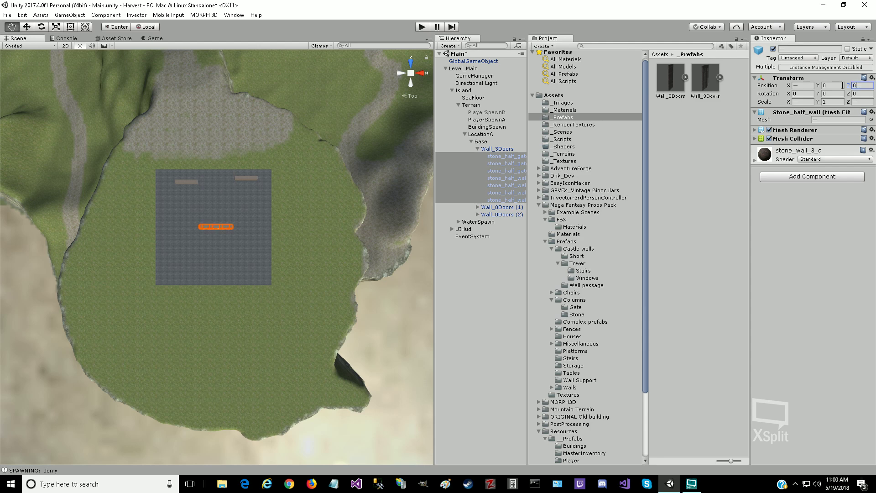
{"action": "key", "text": "Tab"}
{"action": "left_click", "coordinate": [503, 149]}
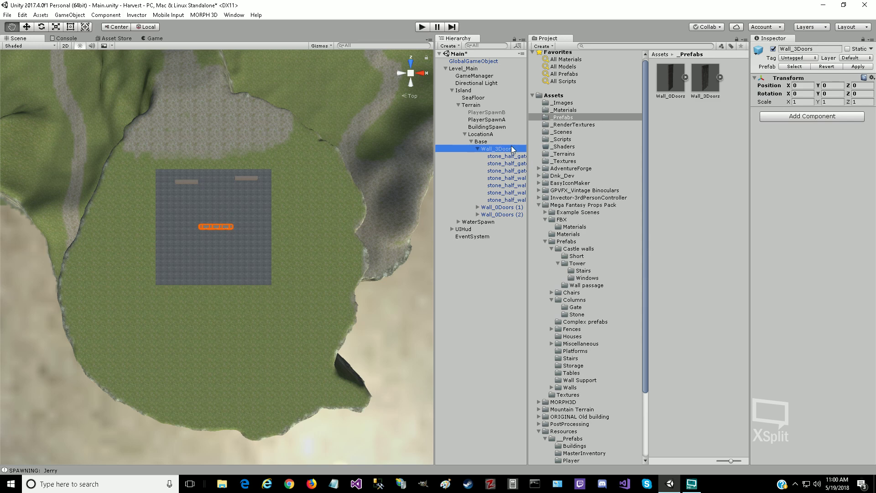
{"action": "left_click", "coordinate": [847, 67]}
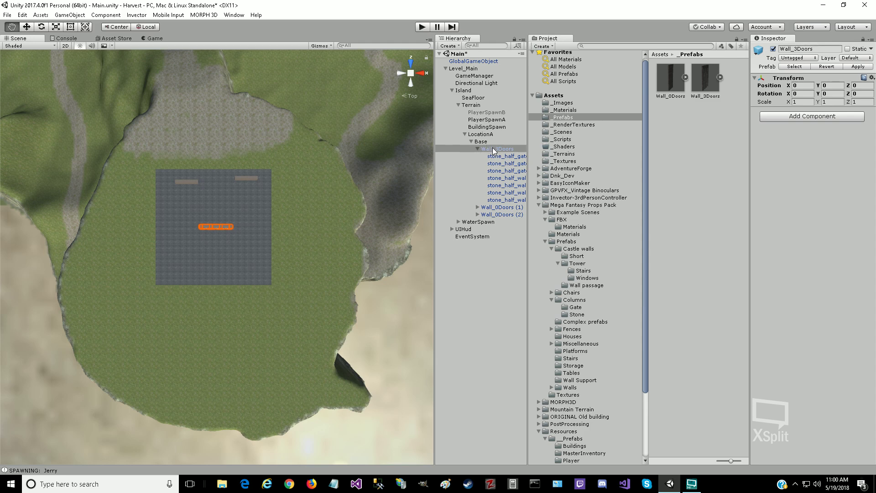
Step: Check the transform of the Wall_0Doors prefab and the positions of its stone_half_wall_FILLER pieces in the _Prefabs folder
{"action": "left_click", "coordinate": [673, 74]}
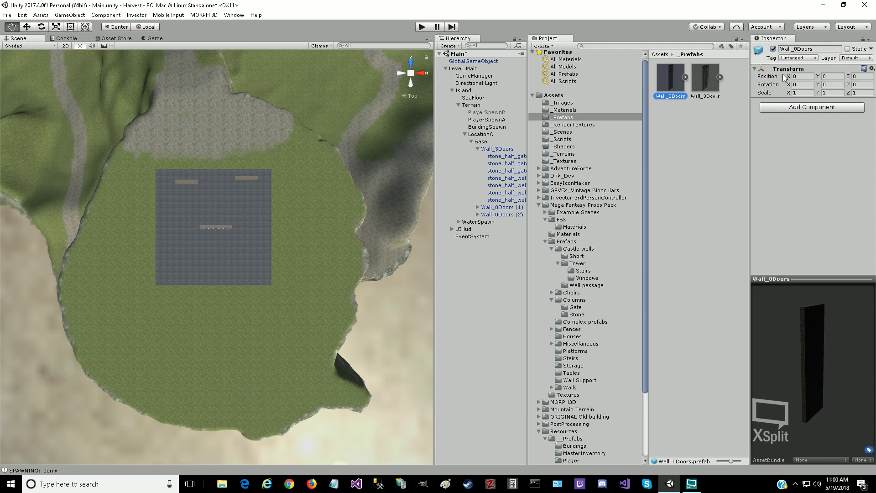
{"action": "left_click", "coordinate": [685, 78]}
{"action": "left_click", "coordinate": [709, 83]}
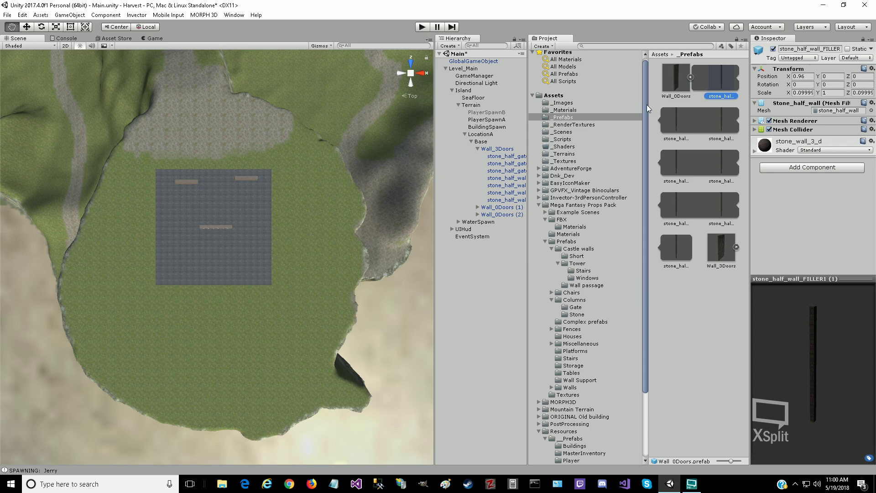
{"action": "left_click_drag", "start_coordinate": [648, 104], "coordinate": [687, 101]}
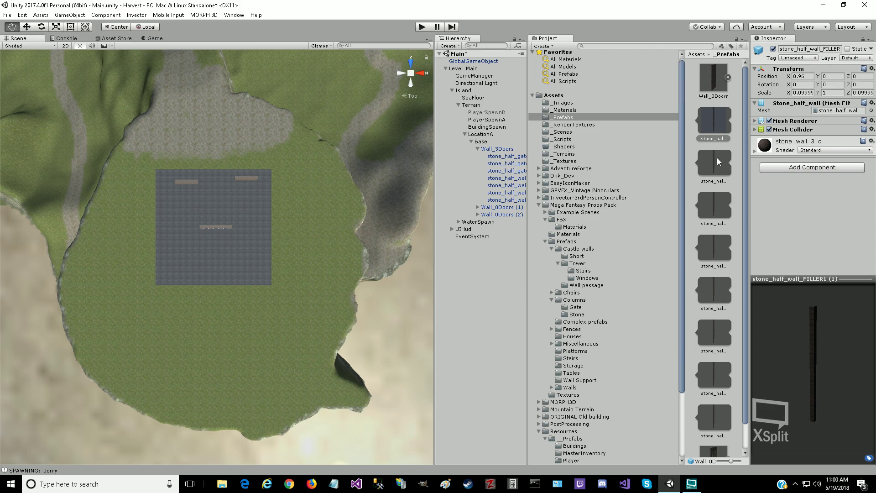
{"action": "left_click", "coordinate": [715, 163]}
{"action": "left_click", "coordinate": [717, 208]}
{"action": "left_click", "coordinate": [716, 252]}
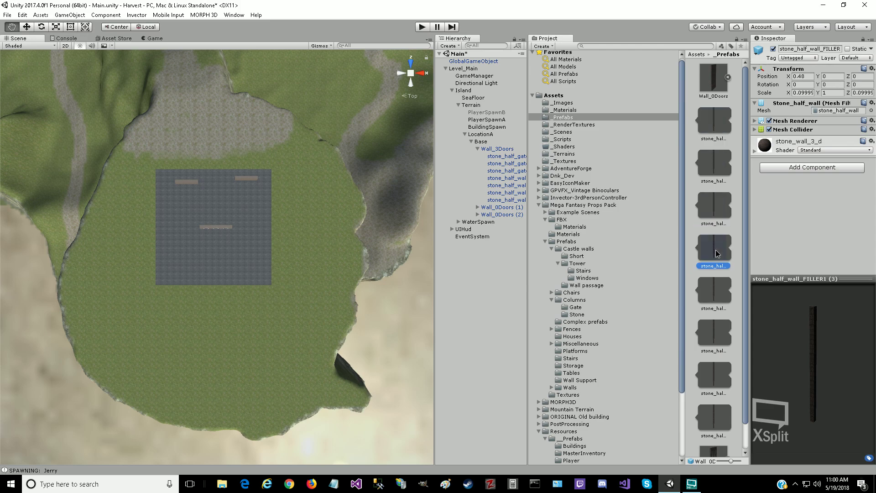
{"action": "left_click", "coordinate": [714, 292]}
{"action": "left_click", "coordinate": [713, 338]}
{"action": "left_click", "coordinate": [713, 422]}
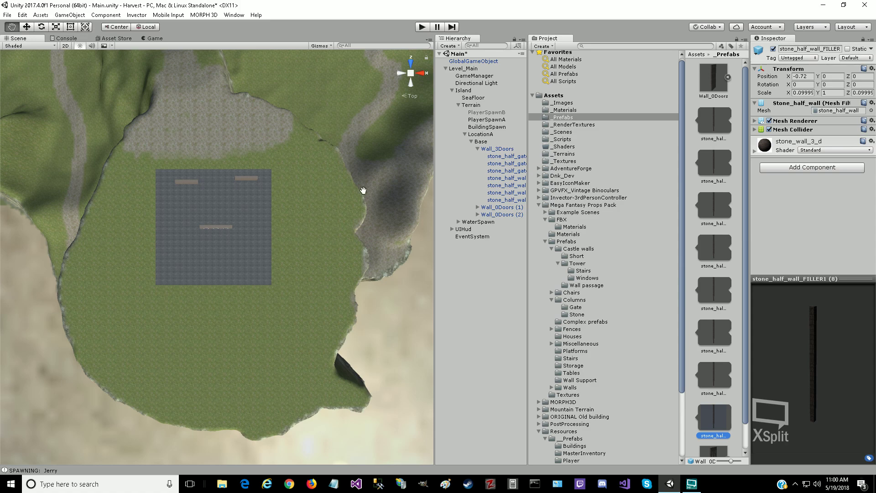
Step: Collapse Wall_3Doors in the scene hierarchy and set the Z position of the whole wall to 4.5
{"action": "left_click", "coordinate": [478, 149]}
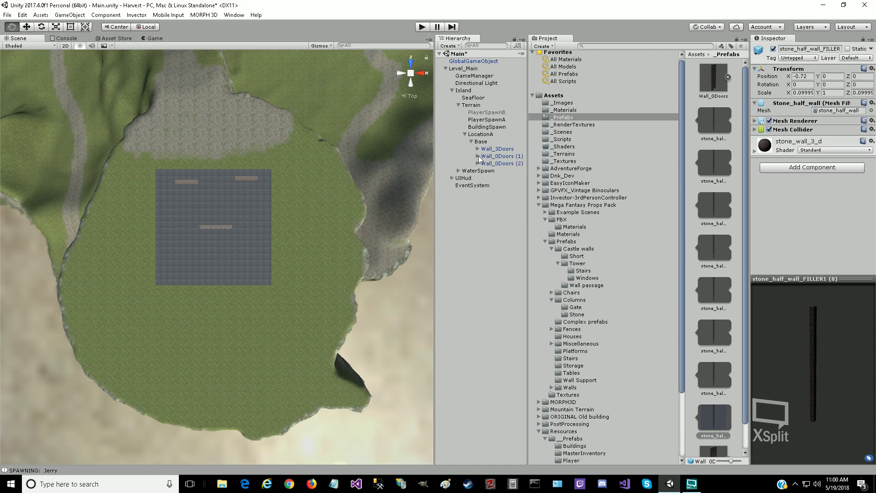
{"action": "left_click", "coordinate": [482, 150]}
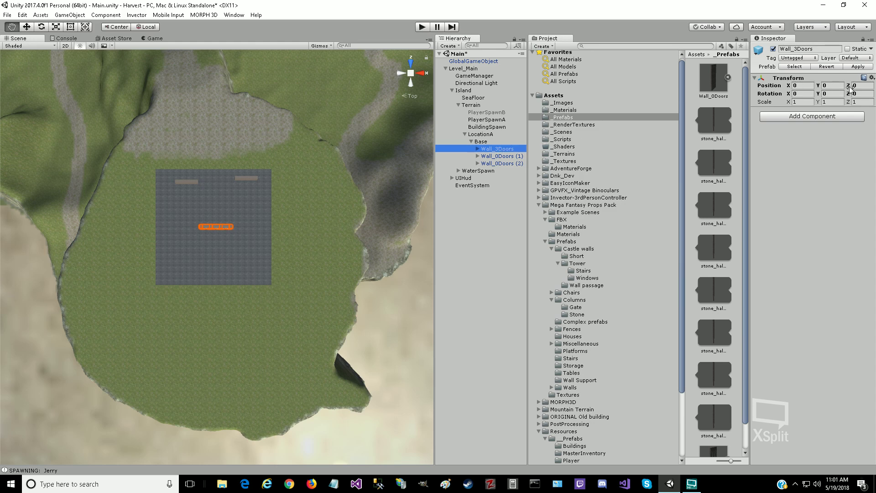
{"action": "left_click", "coordinate": [866, 87]}
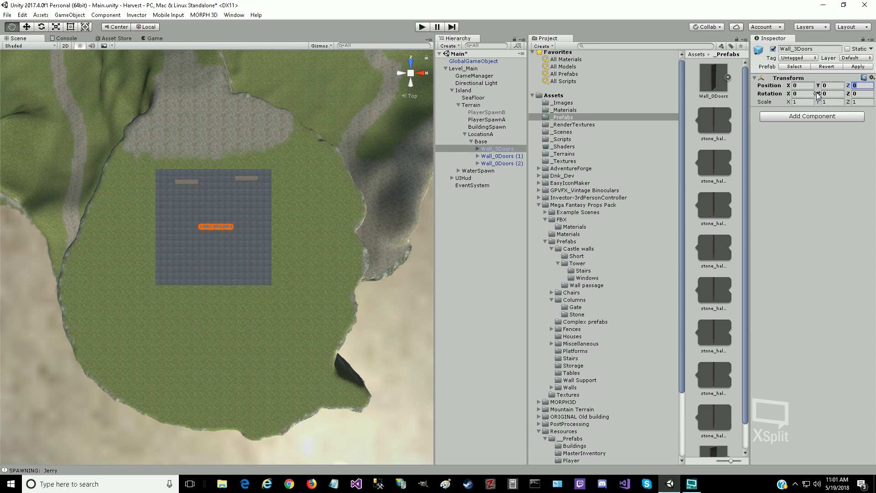
{"action": "type", "text": "4.5"}
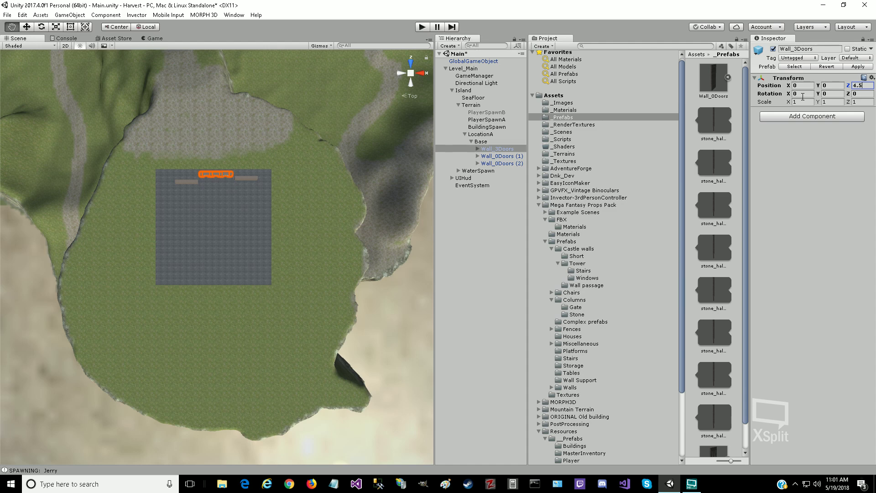
{"action": "left_click", "coordinate": [802, 97]}
Step: Set the Z position of both doorless walls, Wall_0Doors (1) and Wall_0Doors (2), to 4.5
{"action": "left_click", "coordinate": [483, 159]}
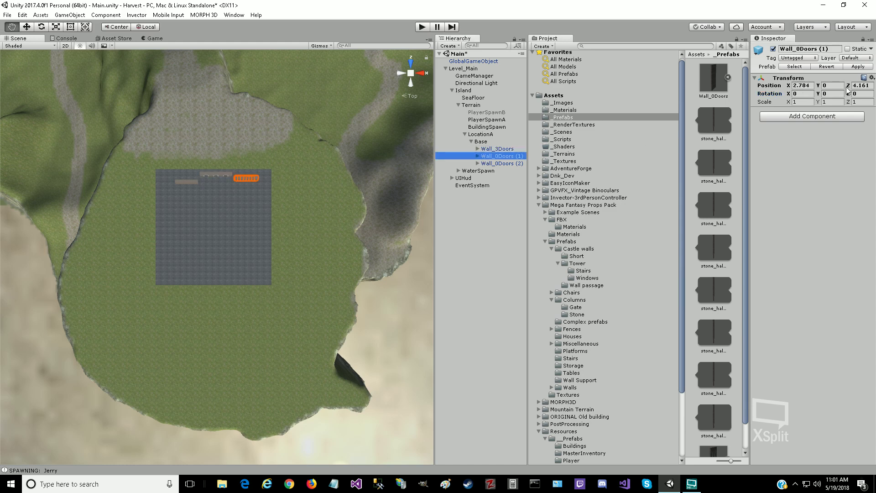
{"action": "left_click", "coordinate": [871, 85]}
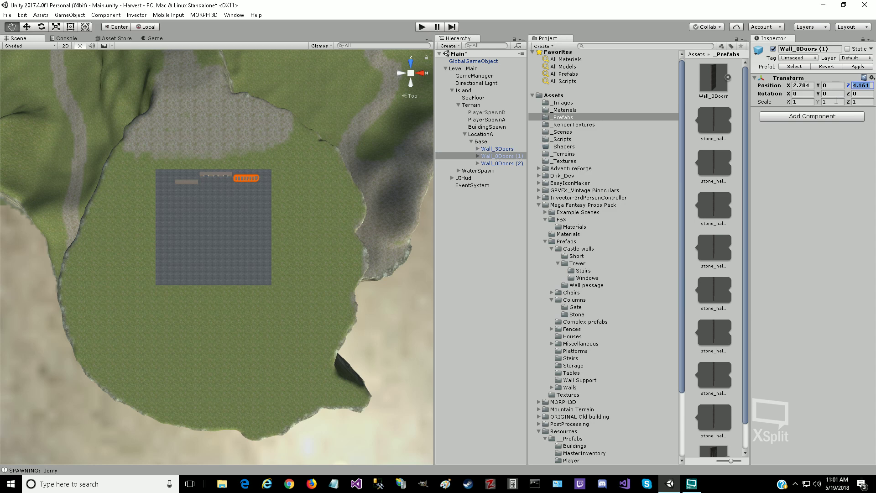
{"action": "type", "text": "4.5"}
{"action": "key", "text": "Return"}
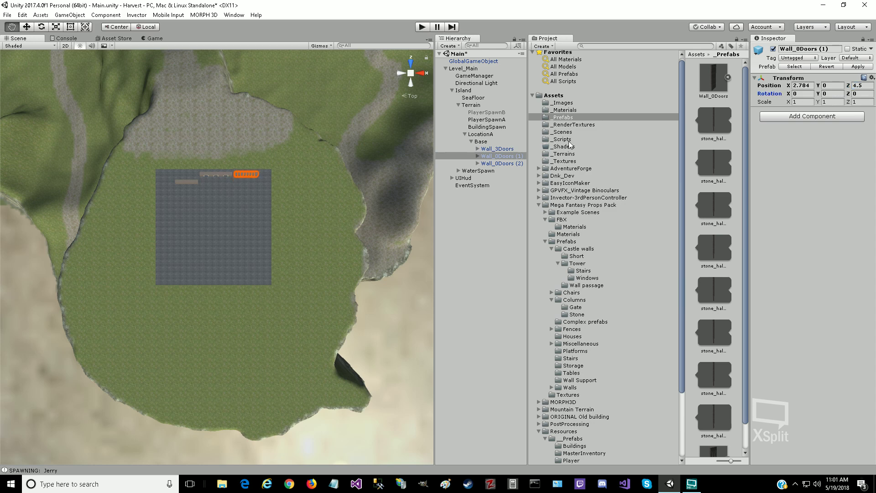
{"action": "left_click", "coordinate": [502, 163]}
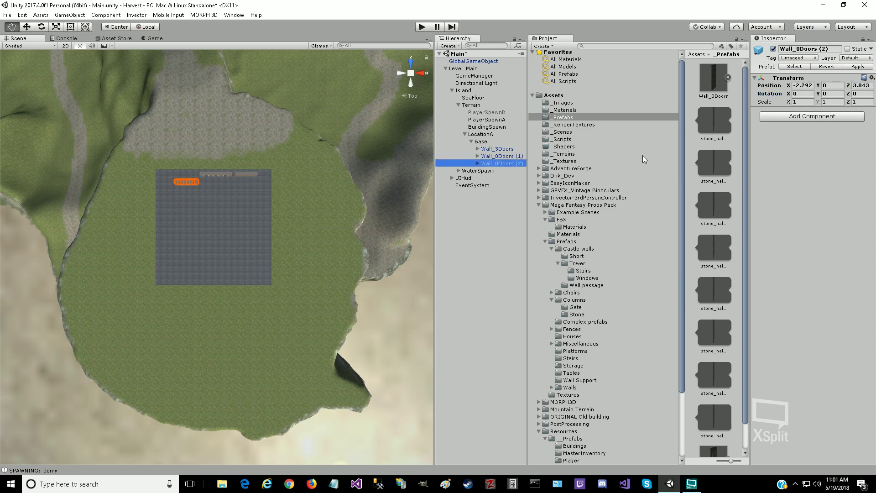
{"action": "left_click", "coordinate": [868, 86]}
{"action": "type", "text": "4.5"}
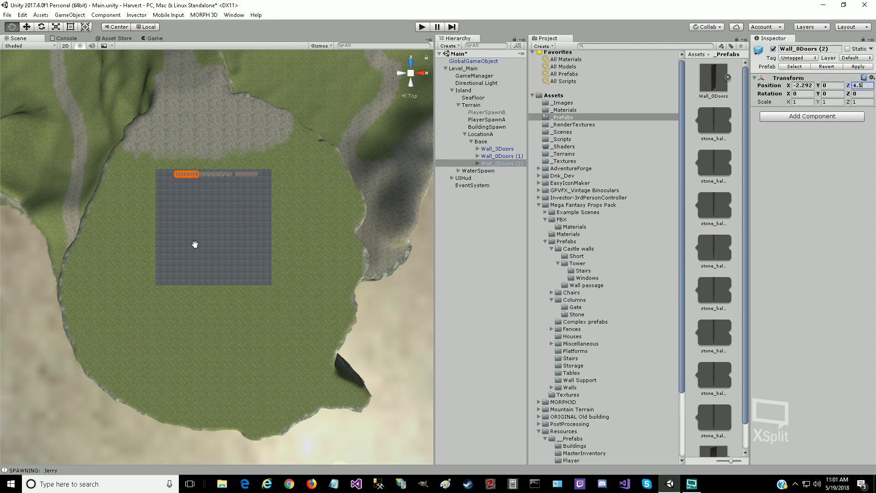
Step: Examine up close from above the joint between Wall_0Doors (2) and the three-door wall
{"action": "scroll", "coordinate": [210, 227], "scroll_direction": "up", "scroll_amount": 5}
{"action": "scroll", "coordinate": [205, 217], "scroll_direction": "up", "scroll_amount": 3}
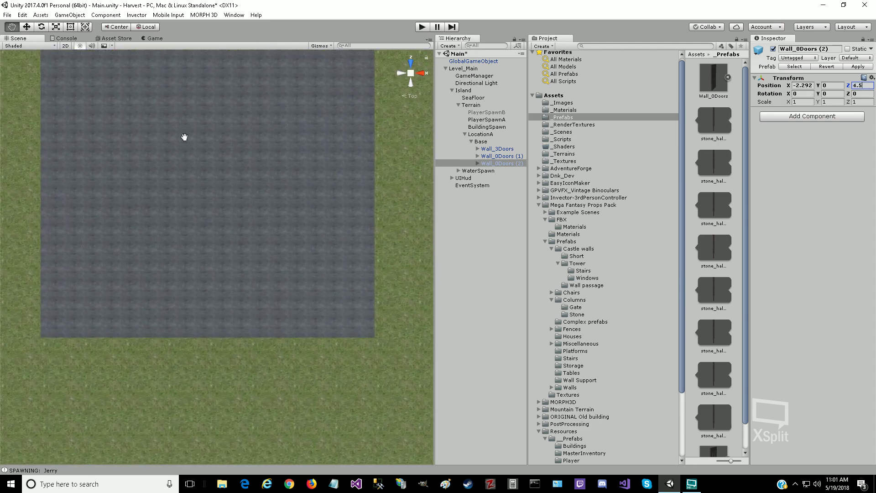
{"action": "left_click_drag", "start_coordinate": [184, 135], "coordinate": [241, 351]}
{"action": "scroll", "coordinate": [221, 287], "scroll_direction": "up", "scroll_amount": 1}
{"action": "scroll", "coordinate": [220, 287], "scroll_direction": "up", "scroll_amount": 1}
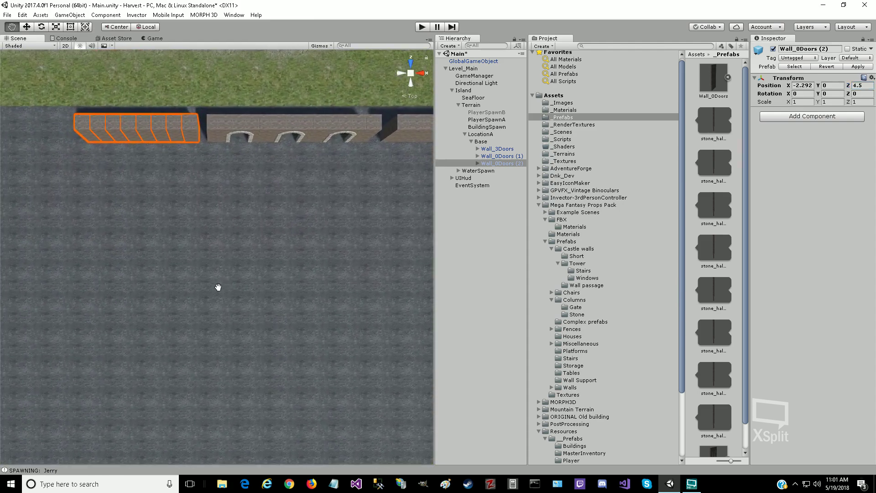
{"action": "scroll", "coordinate": [219, 214], "scroll_direction": "up", "scroll_amount": 2}
{"action": "left_click_drag", "start_coordinate": [219, 215], "coordinate": [180, 365]}
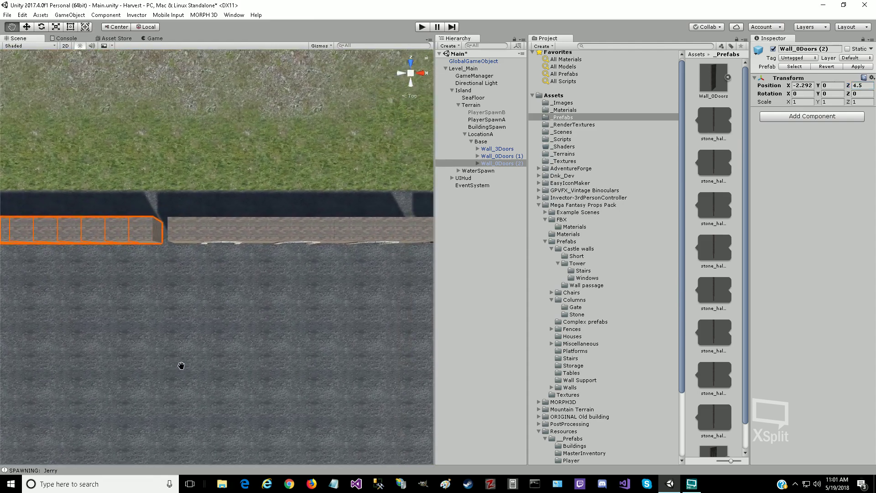
{"action": "scroll", "coordinate": [181, 365], "scroll_direction": "up", "scroll_amount": 3}
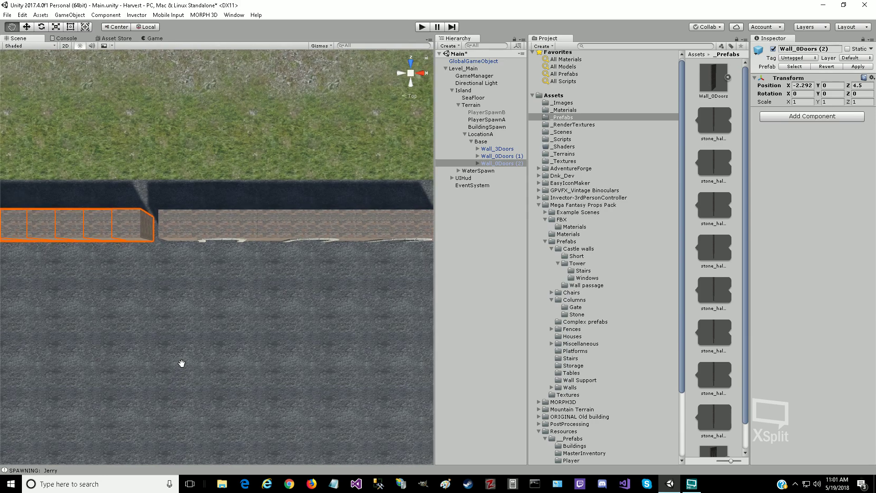
Step: Move Wall_0Doors (2) along the X axis to about -2.15, closing the gap to the three-door wall
{"action": "mouse_move", "coordinate": [210, 296]}
{"action": "left_mouse_down"}
{"action": "mouse_move", "coordinate": [125, 296]}
{"action": "mouse_move", "coordinate": [108, 286]}
{"action": "mouse_move", "coordinate": [212, 312]}
{"action": "left_mouse_up"}
{"action": "scroll", "coordinate": [205, 326], "scroll_direction": "up", "scroll_amount": 2}
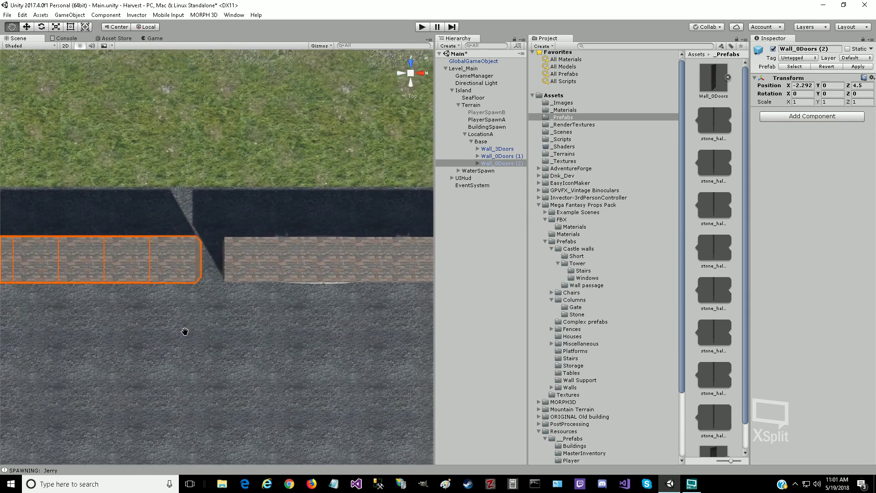
{"action": "scroll", "coordinate": [178, 329], "scroll_direction": "up", "scroll_amount": 4}
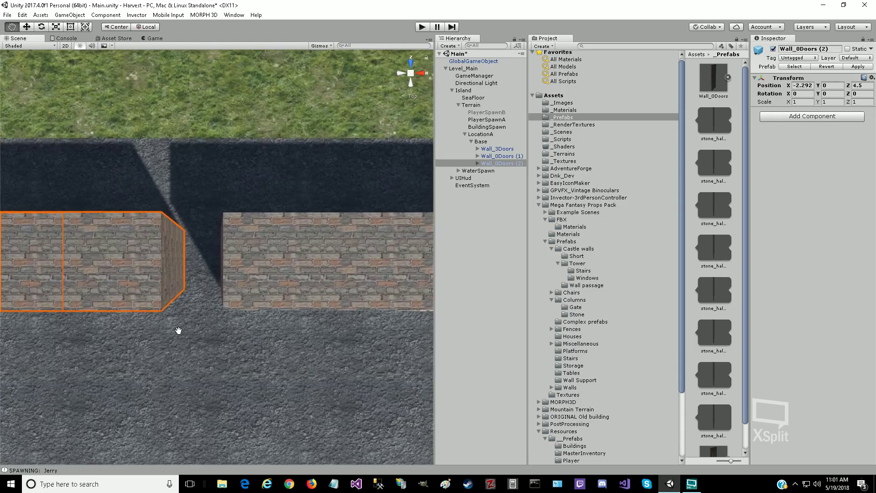
{"action": "left_click_drag", "start_coordinate": [207, 344], "coordinate": [211, 343]}
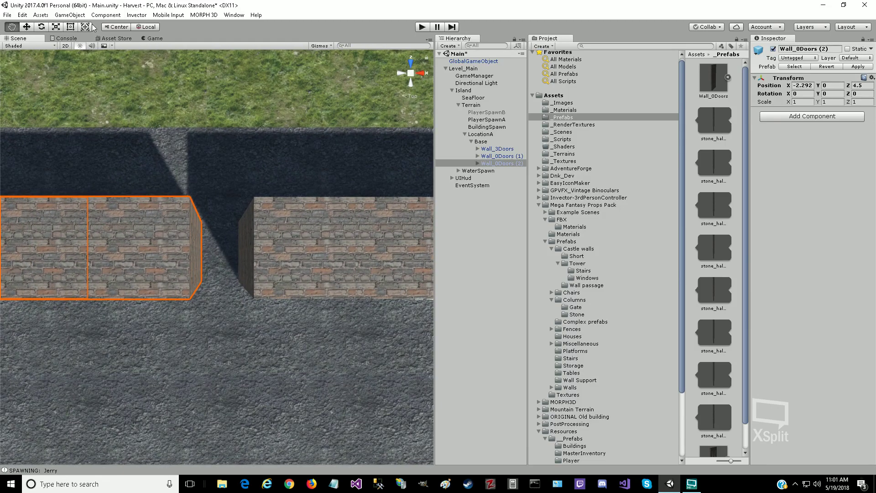
{"action": "scroll", "coordinate": [81, 281], "scroll_direction": "down", "scroll_amount": 2}
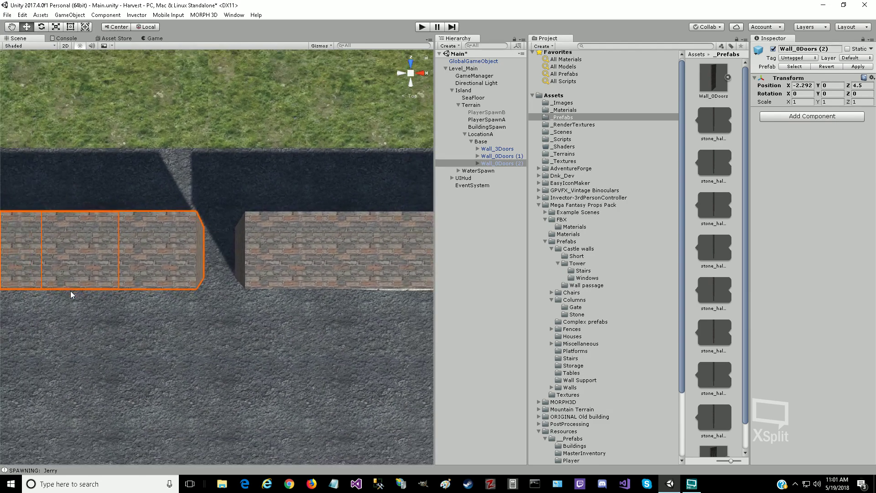
{"action": "scroll", "coordinate": [71, 291], "scroll_direction": "down", "scroll_amount": 2}
{"action": "left_click_drag", "start_coordinate": [19, 251], "coordinate": [51, 257]}
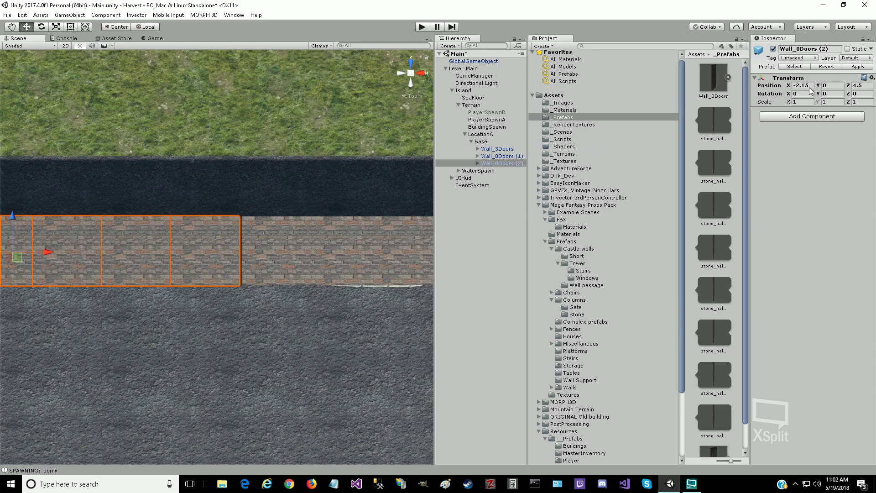
Step: Set the X position of Wall_0Doors (2) to -2.14, judging the seam up close from above
{"action": "scroll", "coordinate": [207, 330], "scroll_direction": "up", "scroll_amount": 5}
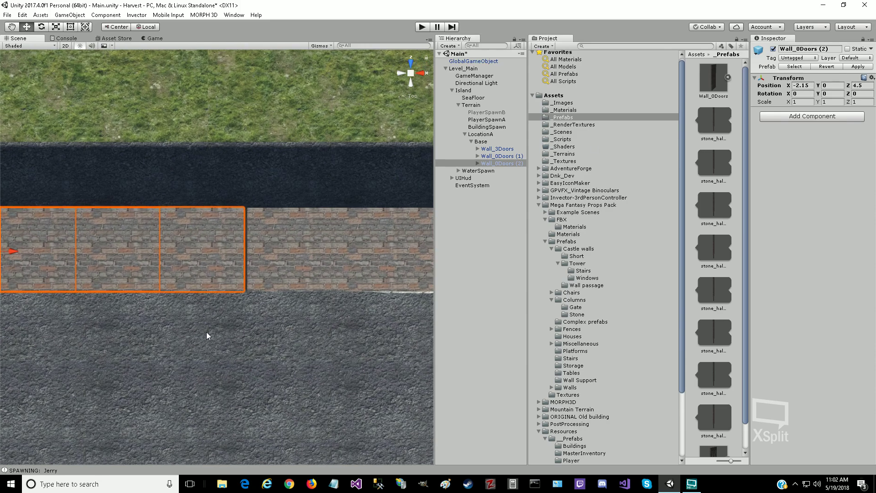
{"action": "scroll", "coordinate": [206, 335], "scroll_direction": "up", "scroll_amount": 5}
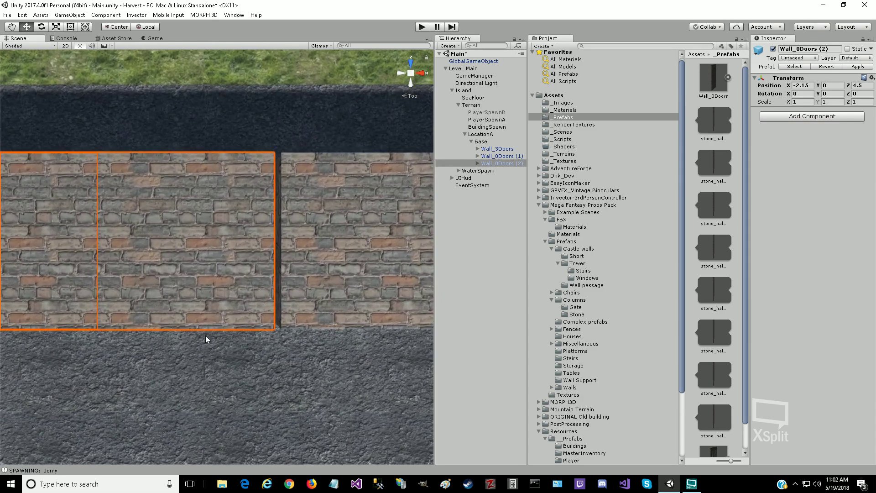
{"action": "scroll", "coordinate": [205, 337], "scroll_direction": "up", "scroll_amount": 3}
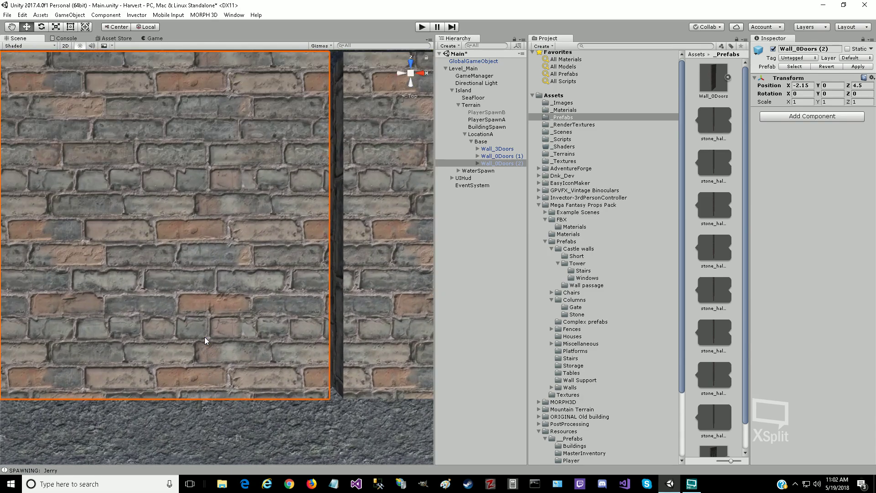
{"action": "scroll", "coordinate": [205, 336], "scroll_direction": "up", "scroll_amount": 2}
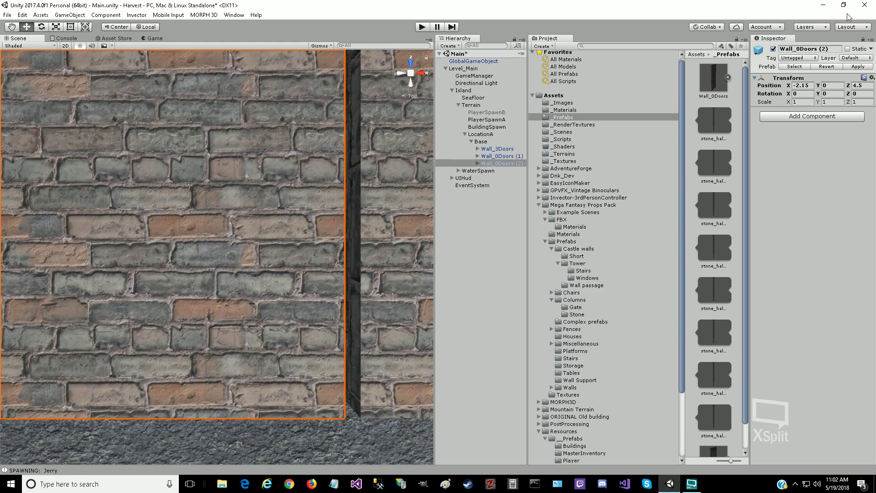
{"action": "left_click", "coordinate": [810, 85]}
{"action": "left_click", "coordinate": [810, 85]}
{"action": "key", "text": "BackSpace"}
{"action": "type", "text": "4"}
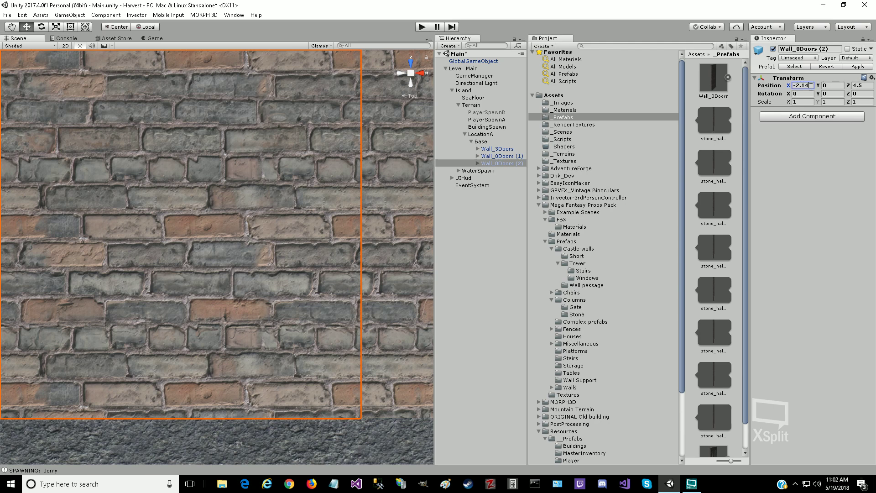
Step: Try finer X positions for Wall_0Doors (2) against the seam: -2.13, -2.145, -2.143 and -2.141
{"action": "key", "text": "BackSpace"}
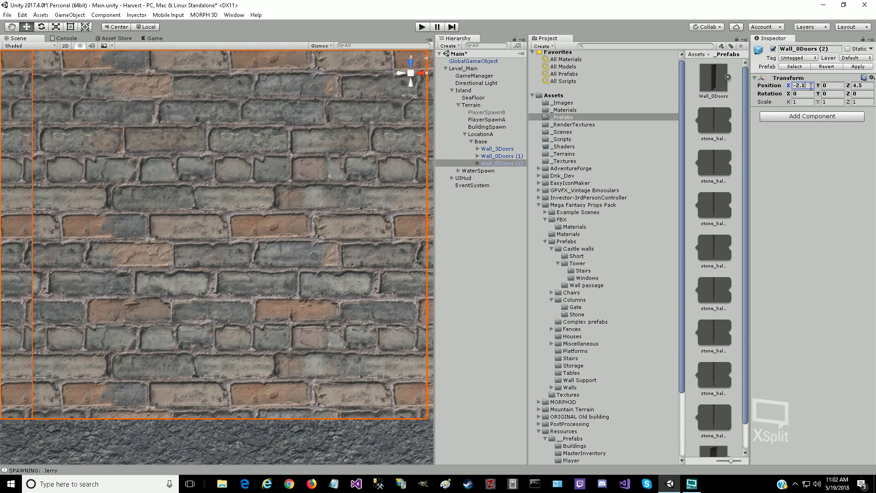
{"action": "type", "text": "3"}
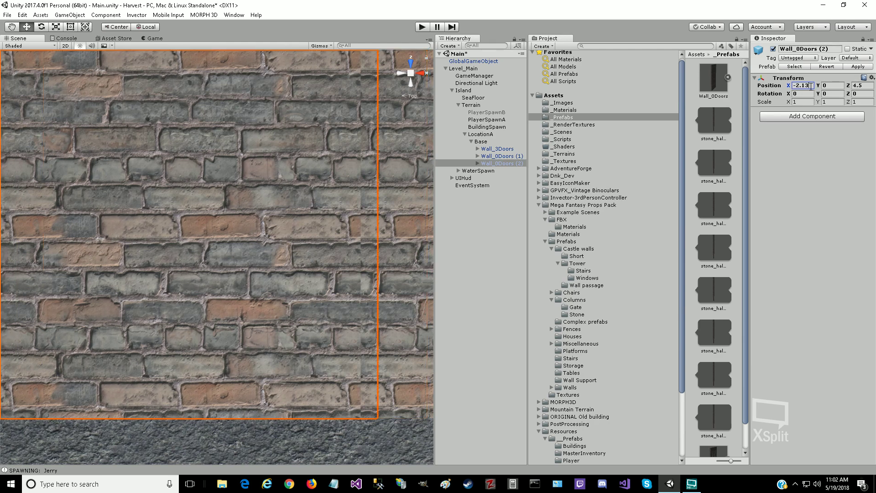
{"action": "key", "text": "BackSpace"}
{"action": "type", "text": "45"}
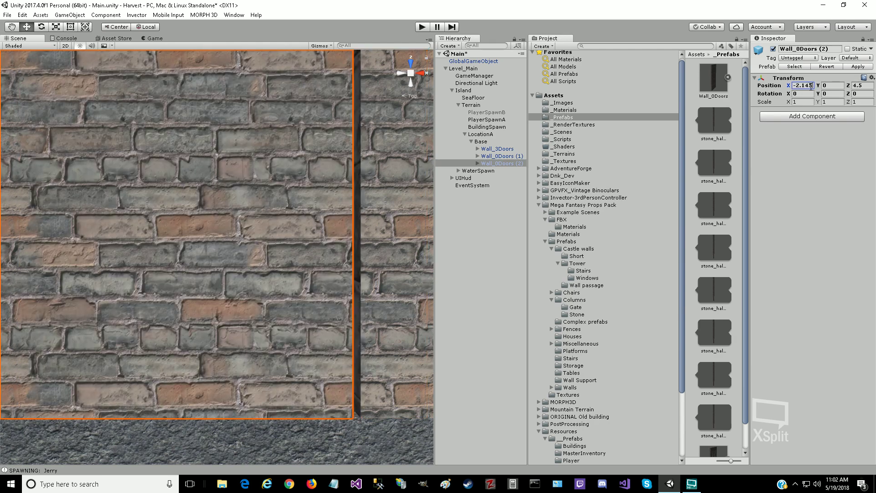
{"action": "key", "text": "BackSpace"}
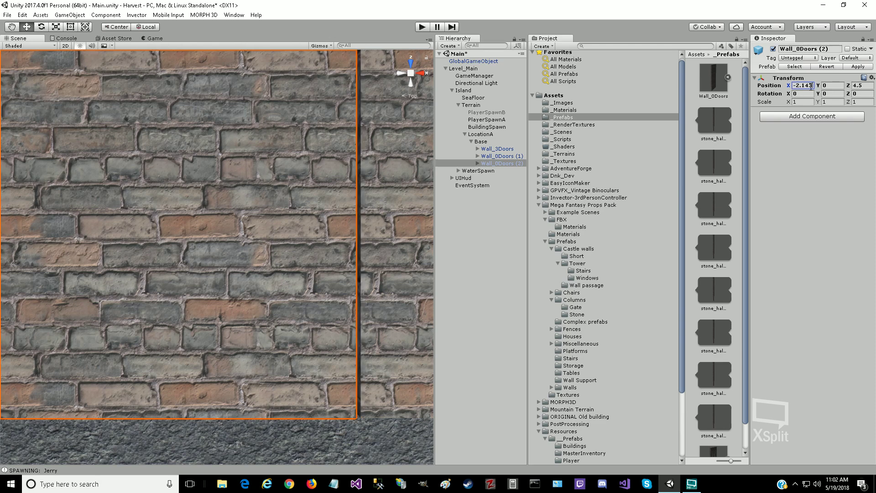
{"action": "type", "text": "2"}
{"action": "key", "text": "BackSpace"}
{"action": "type", "text": "1"}
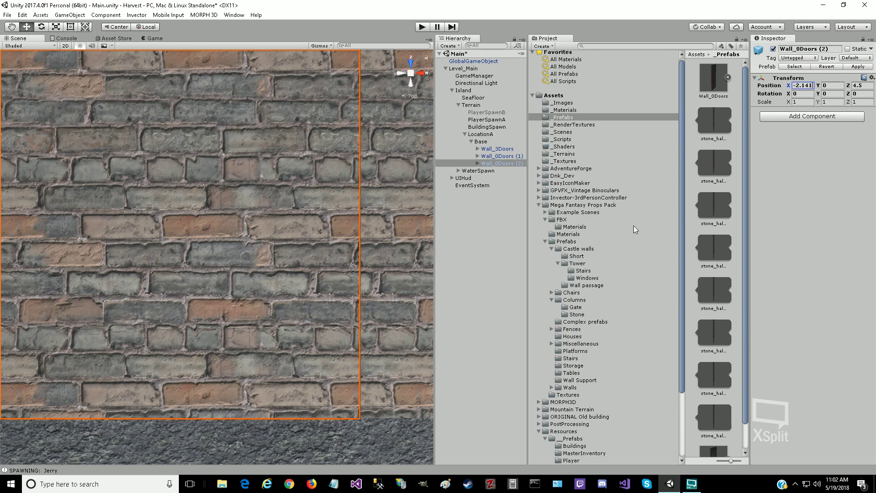
Step: Set the X position of Wall_0Doors (2) to -2.140 and check the seam by selecting Wall_3Doors and Wall_0Doors (1)
{"action": "left_click", "coordinate": [497, 149]}
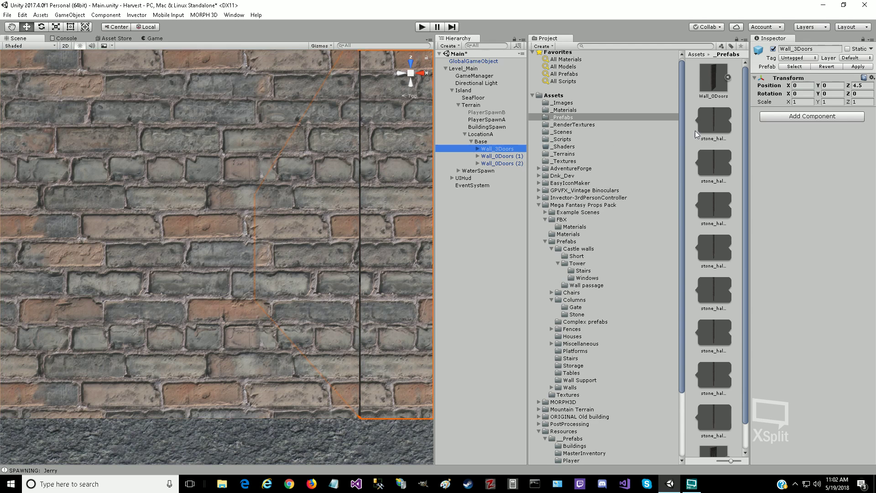
{"action": "left_click", "coordinate": [488, 163]}
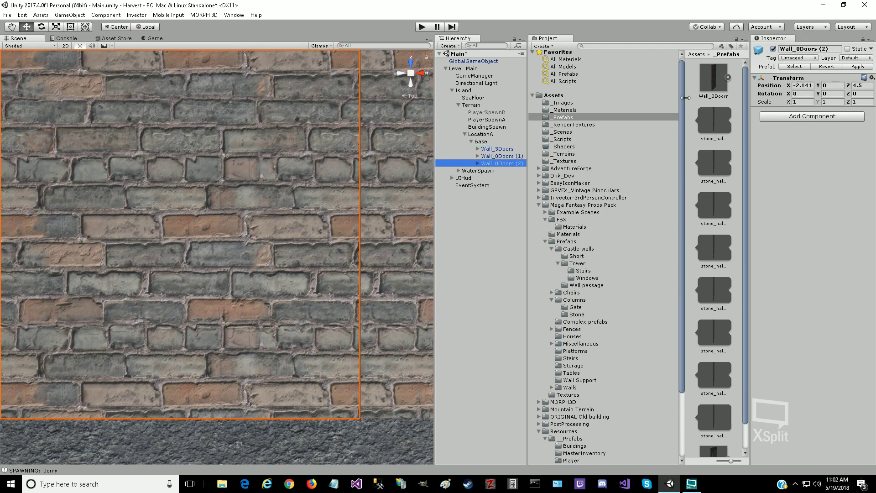
{"action": "left_click", "coordinate": [809, 86]}
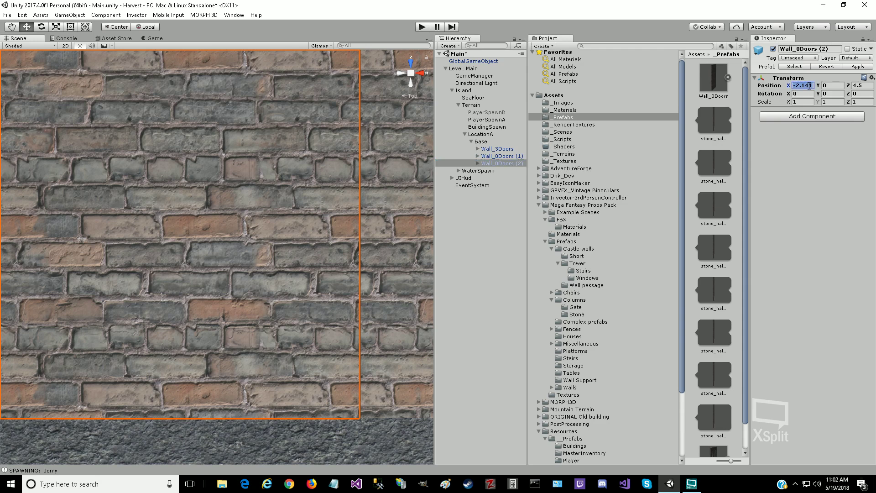
{"action": "key", "text": "End"}
{"action": "key", "text": "BackSpace"}
{"action": "type", "text": "0"}
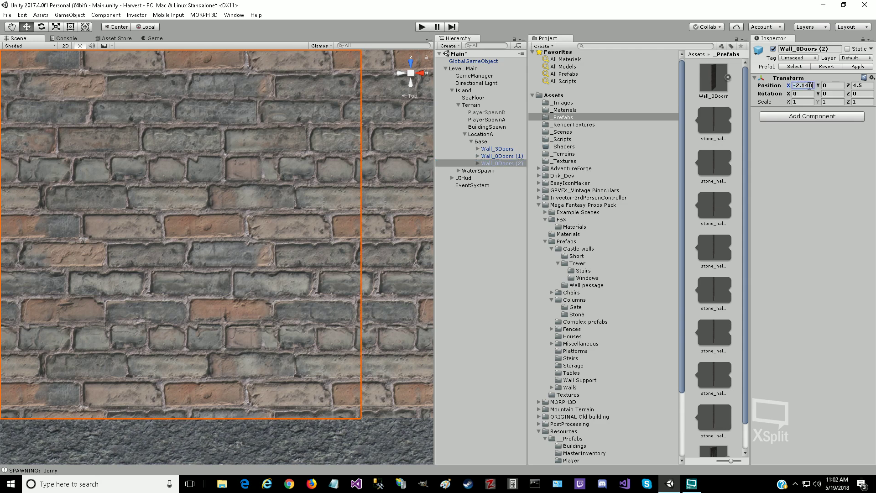
{"action": "left_click", "coordinate": [491, 151]}
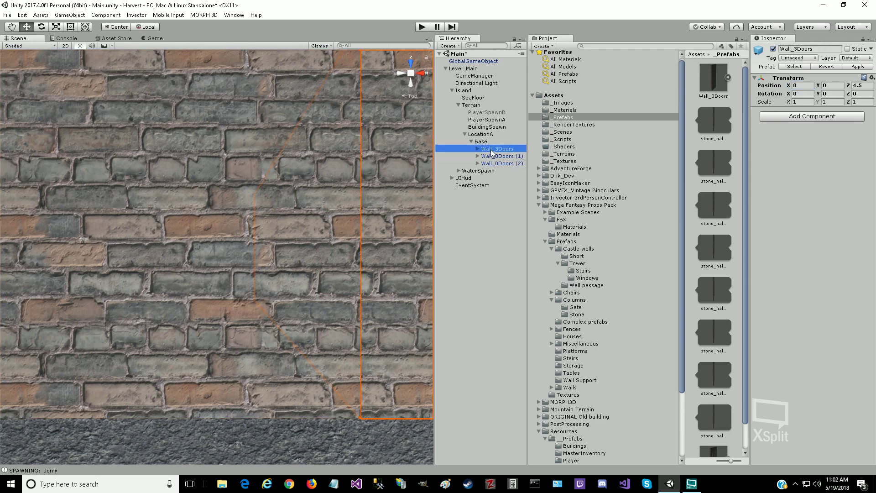
{"action": "left_click", "coordinate": [492, 156]}
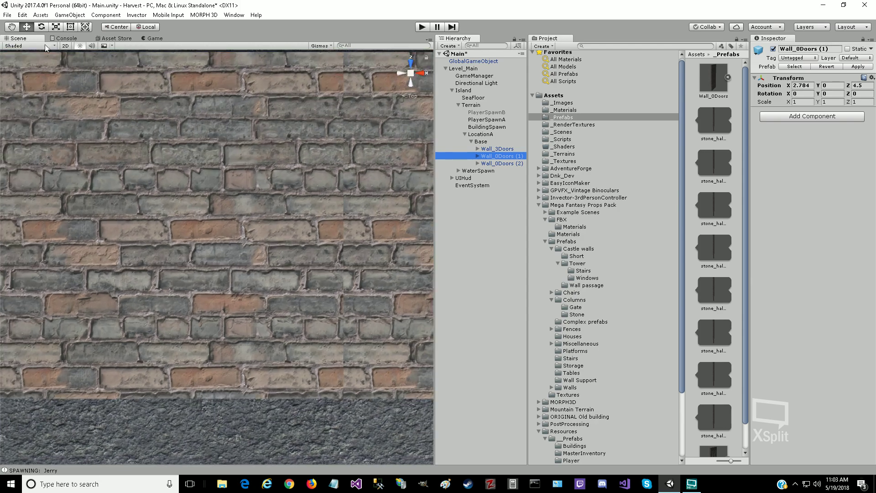
Step: Examine from the front how the bricks line up at the joint between Wall_0Doors (2) and the three-door wall
{"action": "middle_click_drag", "start_coordinate": [249, 230], "coordinate": [250, 232]}
{"action": "left_click_drag", "start_coordinate": [250, 232], "coordinate": [260, 98], "text": "alt"}
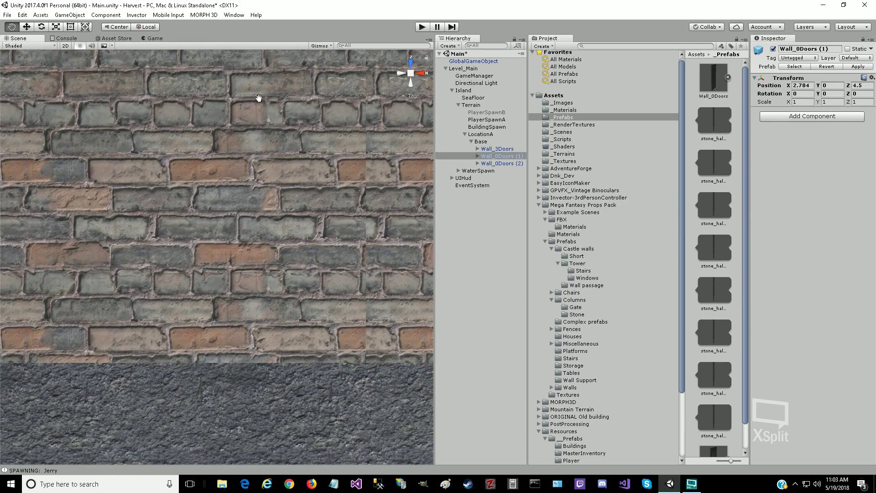
{"action": "left_click_drag", "start_coordinate": [269, 231], "coordinate": [226, 111], "text": "alt"}
{"action": "scroll", "coordinate": [225, 221], "scroll_direction": "down", "scroll_amount": 8}
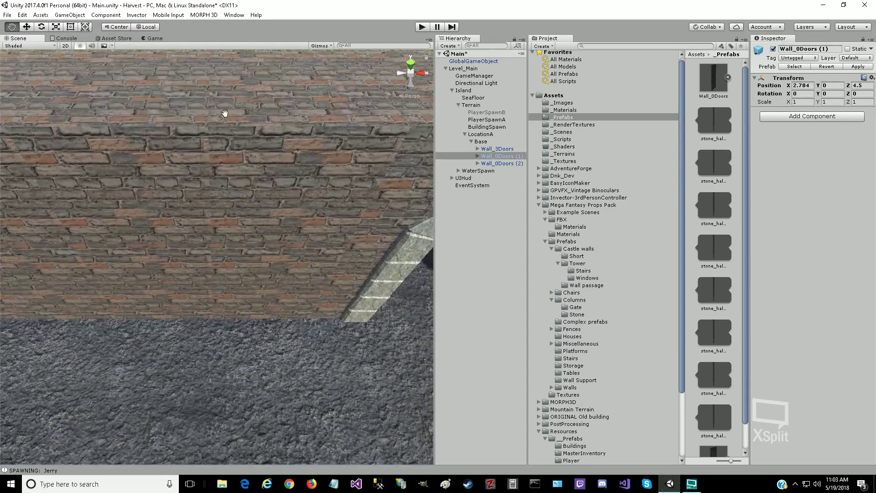
{"action": "left_click_drag", "start_coordinate": [350, 373], "coordinate": [319, 151]}
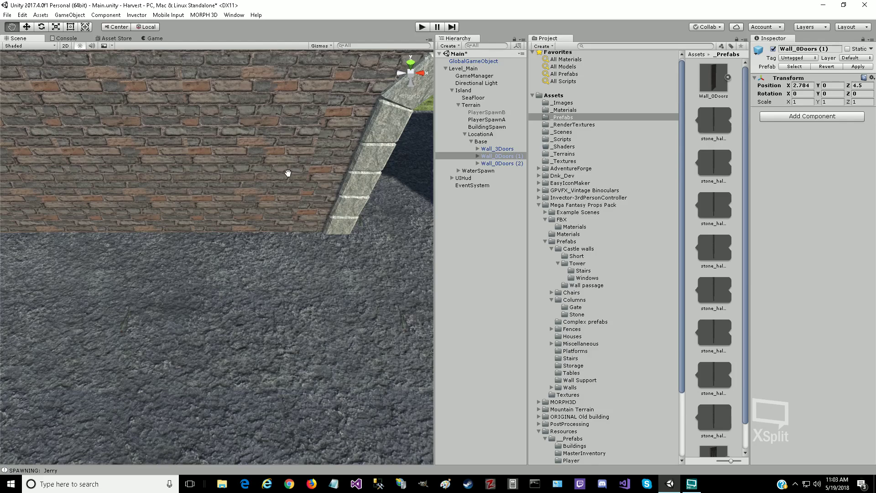
{"action": "left_click_drag", "start_coordinate": [288, 173], "coordinate": [275, 307]}
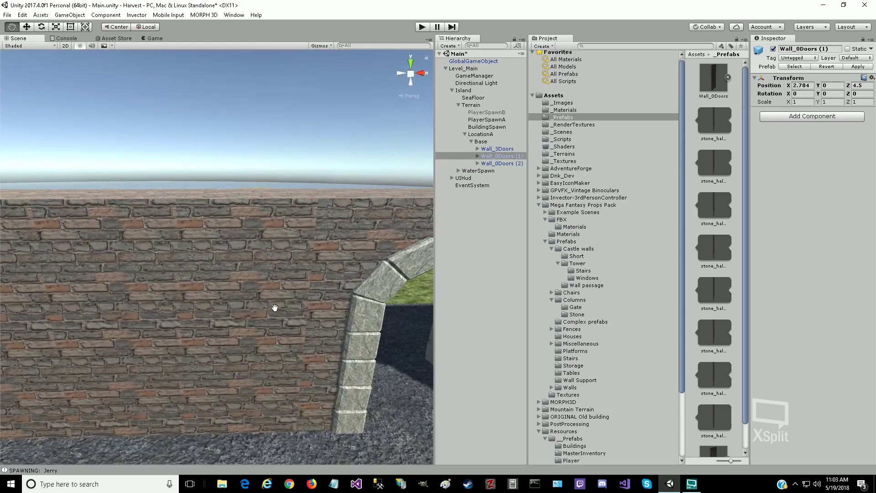
{"action": "scroll", "coordinate": [275, 308], "scroll_direction": "up", "scroll_amount": 5}
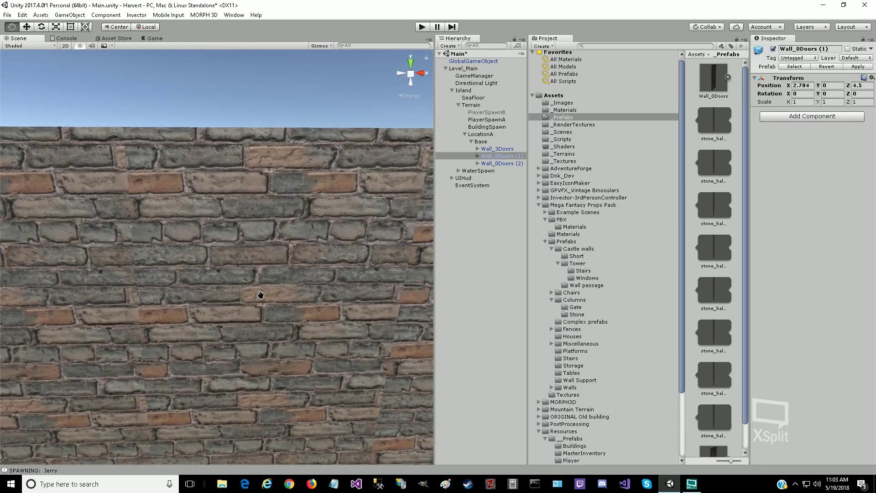
{"action": "right_click_drag", "start_coordinate": [318, 289], "coordinate": [297, 252]}
{"action": "left_click_drag", "start_coordinate": [405, 289], "coordinate": [95, 184]}
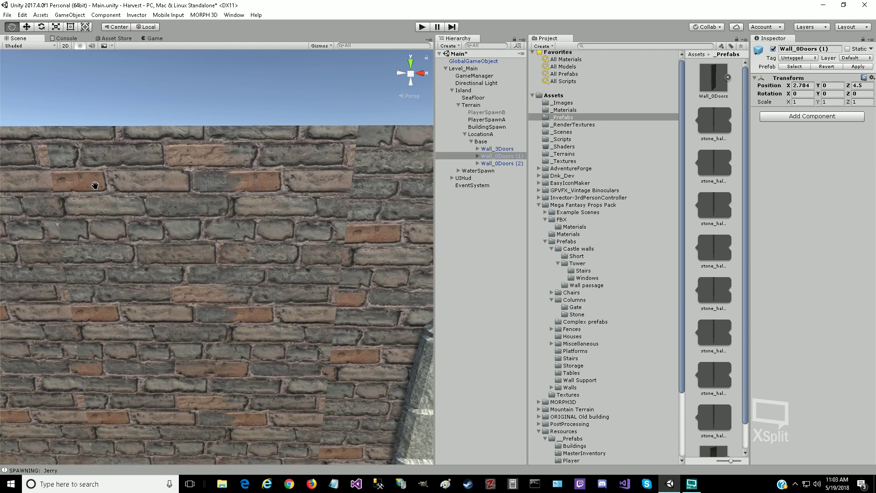
{"action": "left_click_drag", "start_coordinate": [201, 224], "coordinate": [63, 143]}
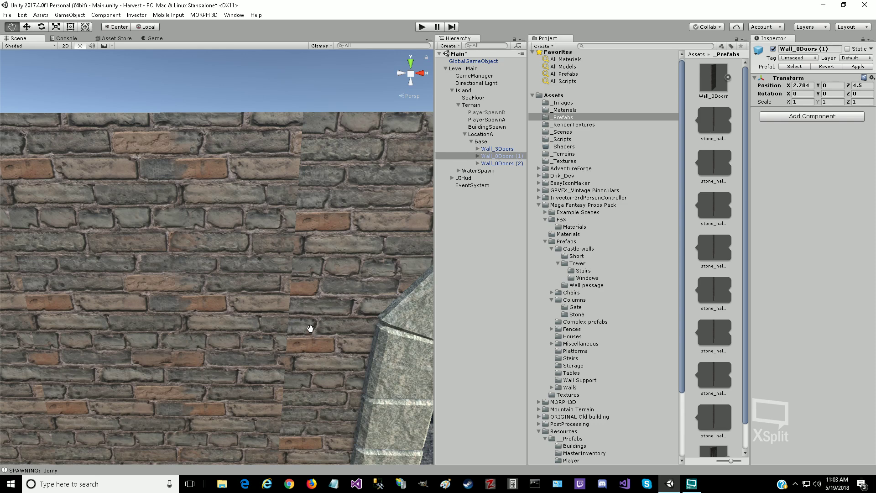
{"action": "left_click_drag", "start_coordinate": [311, 355], "coordinate": [304, 309]}
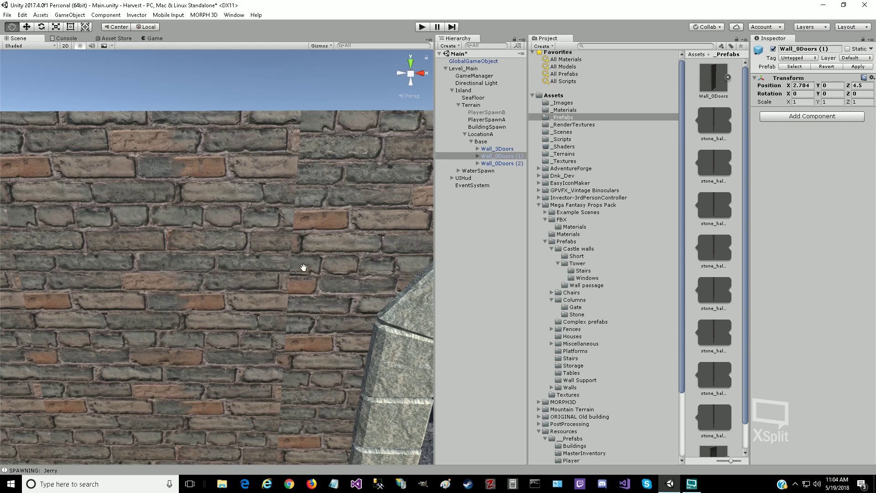
{"action": "left_click_drag", "start_coordinate": [318, 425], "coordinate": [278, 239]}
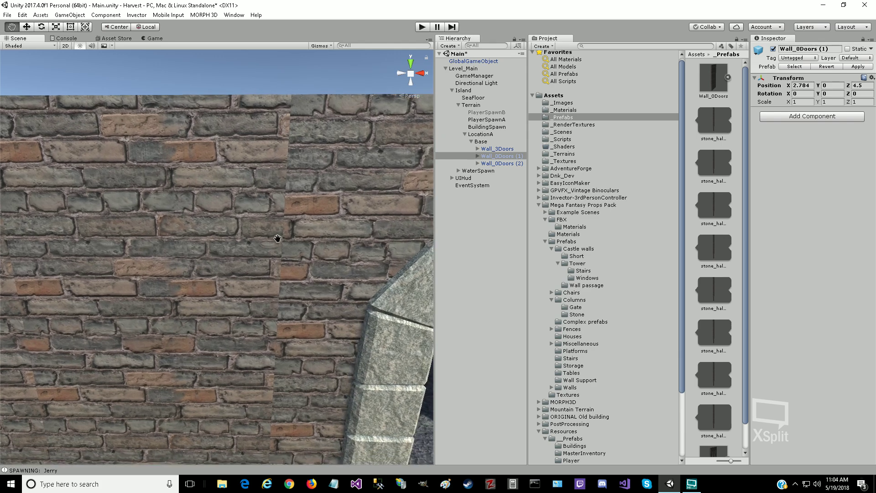
{"action": "left_click_drag", "start_coordinate": [137, 385], "coordinate": [188, 289]}
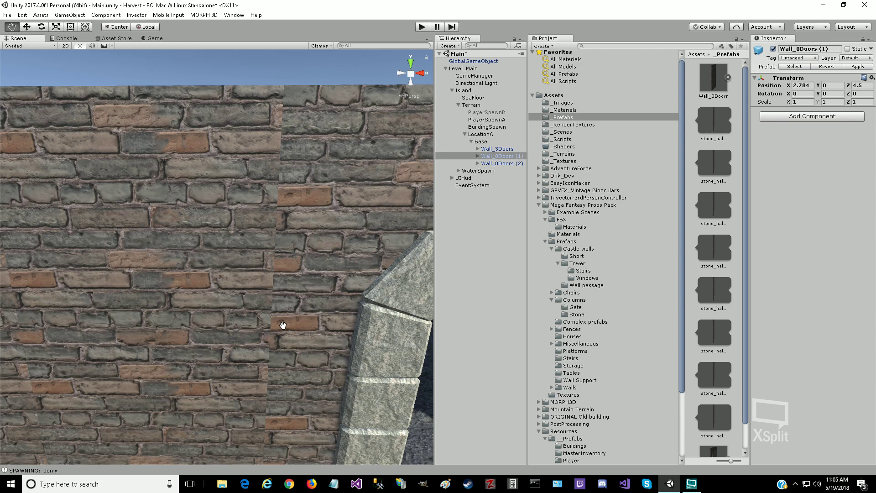
Step: Inspect the brickwork around and between the three-door wall's archways from farther back
{"action": "scroll", "coordinate": [283, 324], "scroll_direction": "down", "scroll_amount": 8}
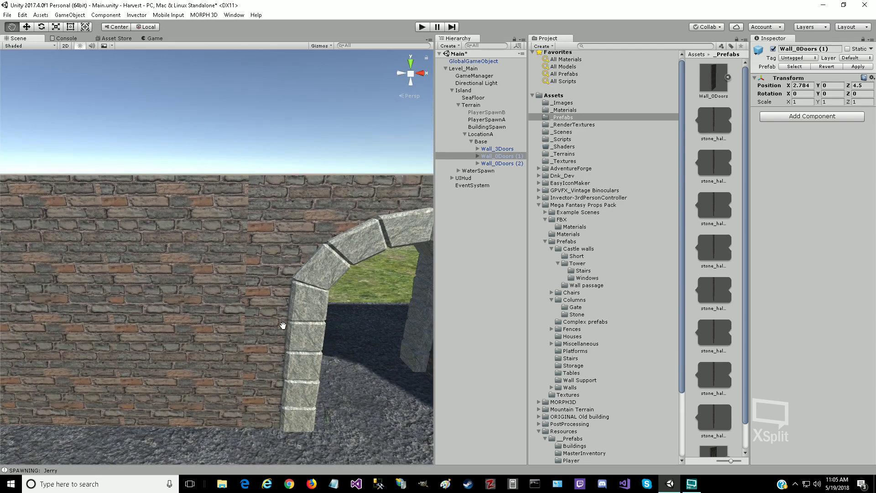
{"action": "scroll", "coordinate": [284, 325], "scroll_direction": "down", "scroll_amount": 2}
{"action": "left_click_drag", "start_coordinate": [249, 357], "coordinate": [234, 169]}
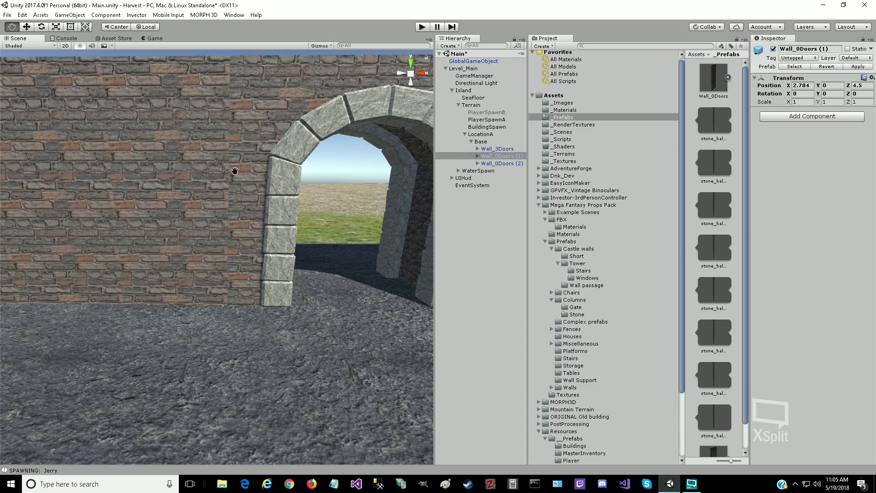
{"action": "left_click_drag", "start_coordinate": [235, 170], "coordinate": [133, 249]}
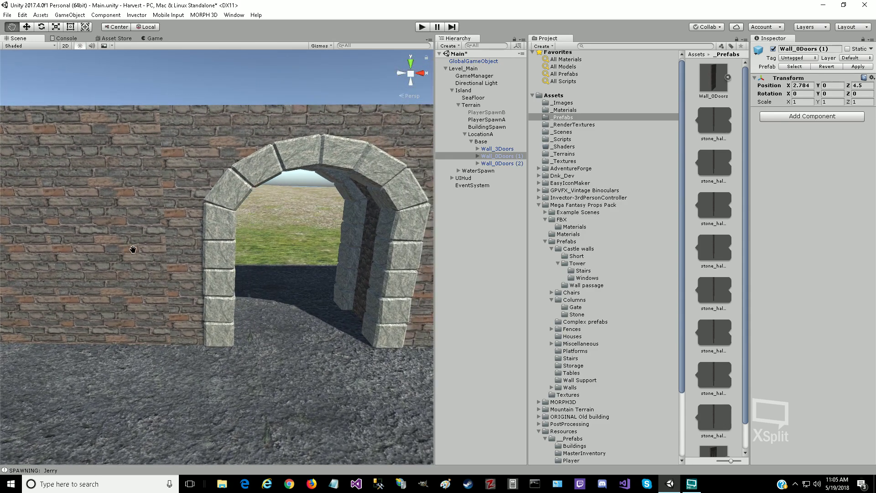
{"action": "left_click_drag", "start_coordinate": [342, 304], "coordinate": [50, 296]}
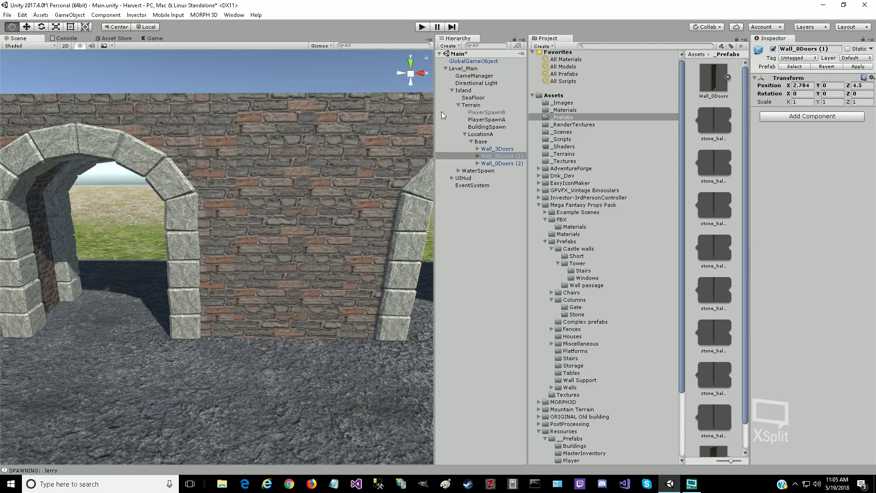
Step: From a top-down view, close the gap to the three-door wall by trying X positions 2.7, 2.6 and 2.5 for Wall_0Doors (1)
{"action": "left_click", "coordinate": [411, 65]}
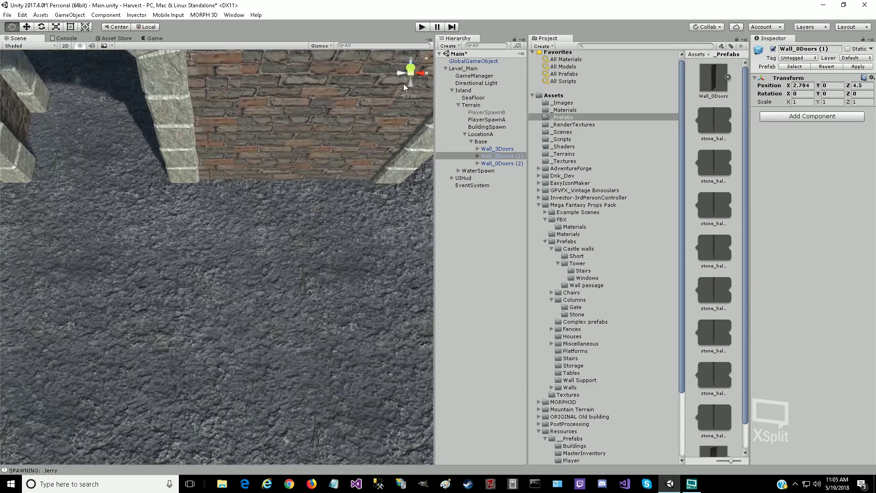
{"action": "left_click_drag", "start_coordinate": [333, 205], "coordinate": [147, 381]}
{"action": "left_click_drag", "start_coordinate": [356, 355], "coordinate": [124, 360]}
{"action": "left_click_drag", "start_coordinate": [360, 326], "coordinate": [79, 341]}
{"action": "scroll", "coordinate": [235, 347], "scroll_direction": "up", "scroll_amount": 5}
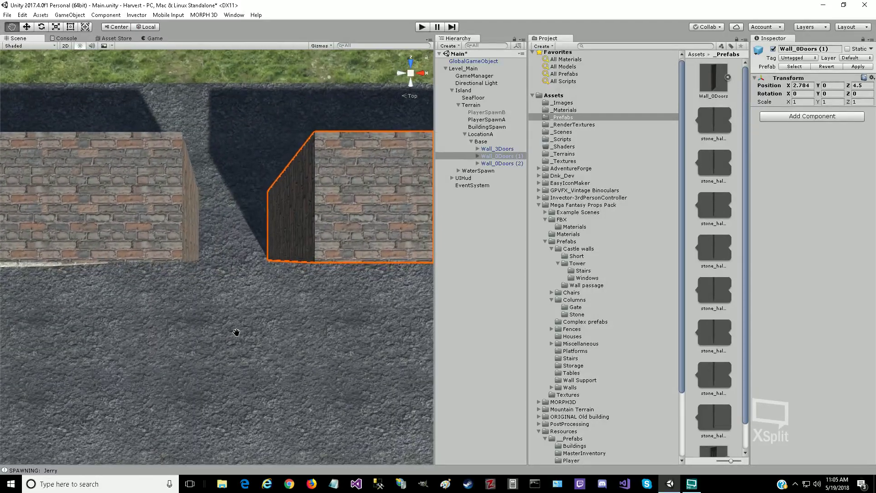
{"action": "scroll", "coordinate": [231, 346], "scroll_direction": "up", "scroll_amount": 3}
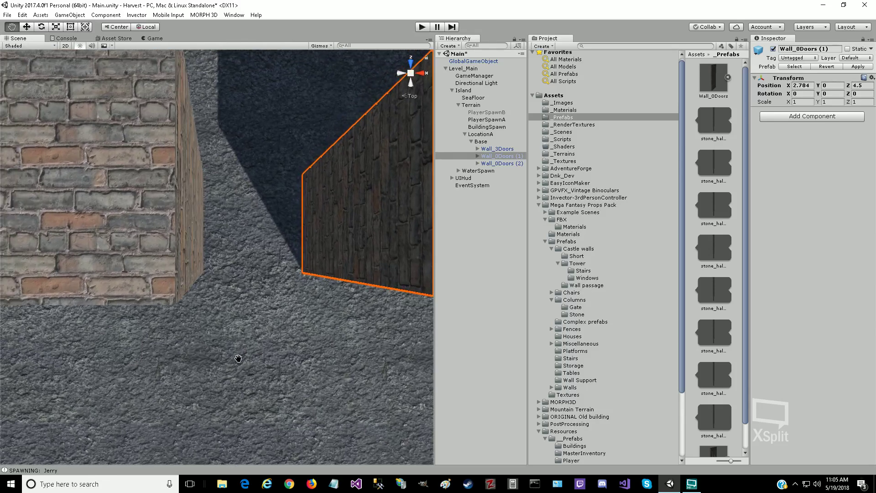
{"action": "left_click", "coordinate": [497, 156]}
{"action": "left_click", "coordinate": [486, 164]}
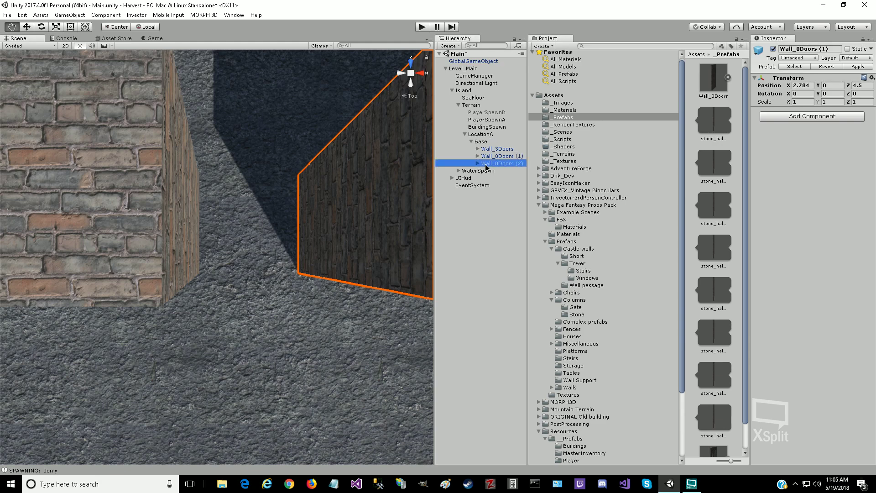
{"action": "left_click", "coordinate": [485, 157]}
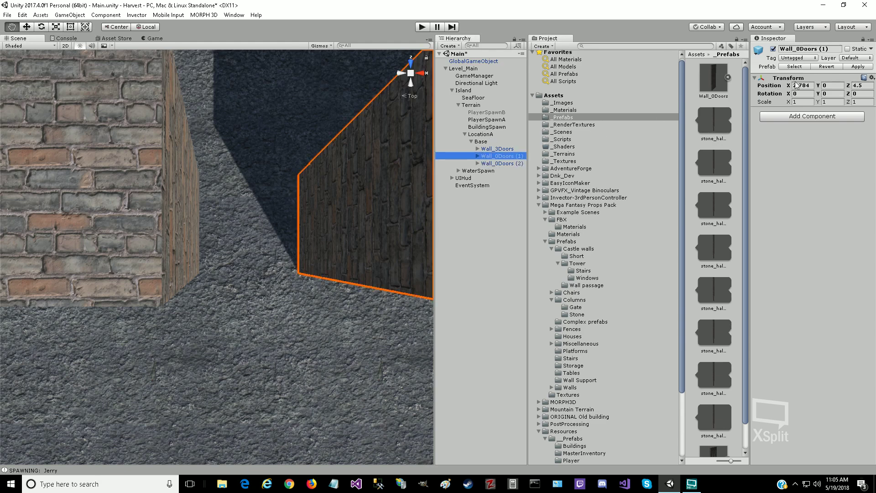
{"action": "left_click", "coordinate": [810, 85]}
{"action": "left_click", "coordinate": [810, 85]}
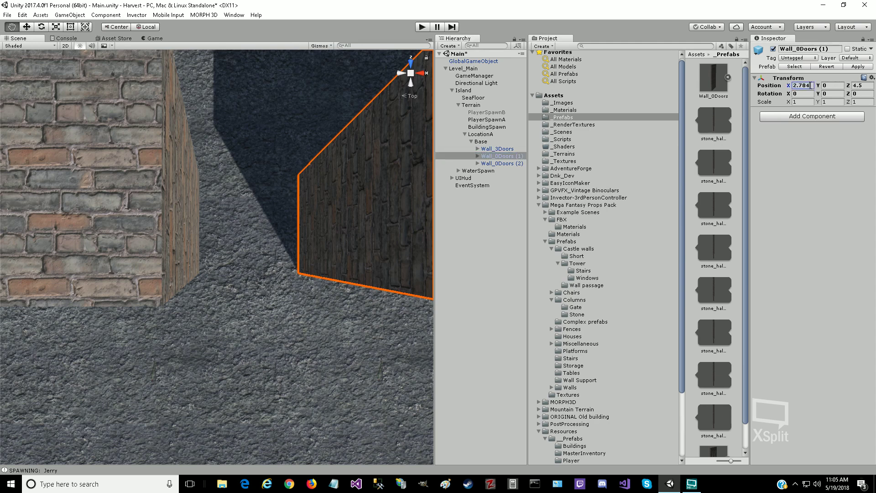
{"action": "key", "text": "BackSpace"}
{"action": "key", "text": "BackSpace"}
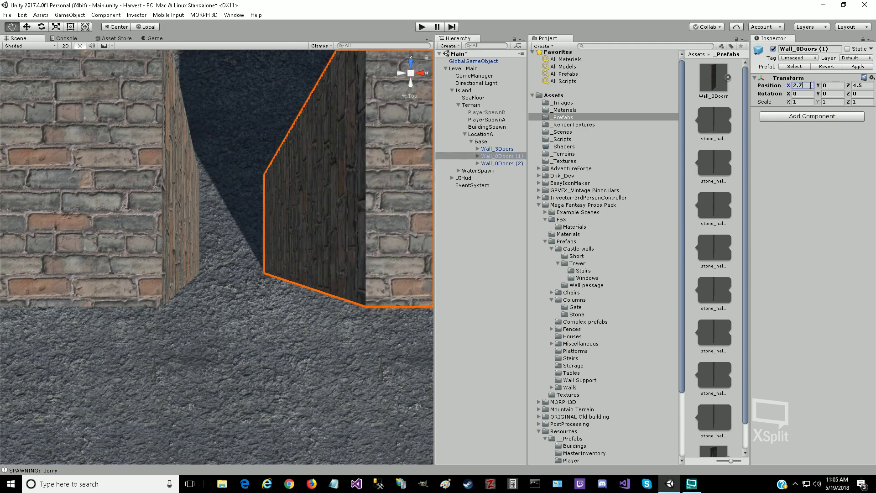
{"action": "key", "text": "BackSpace"}
{"action": "type", "text": "6"}
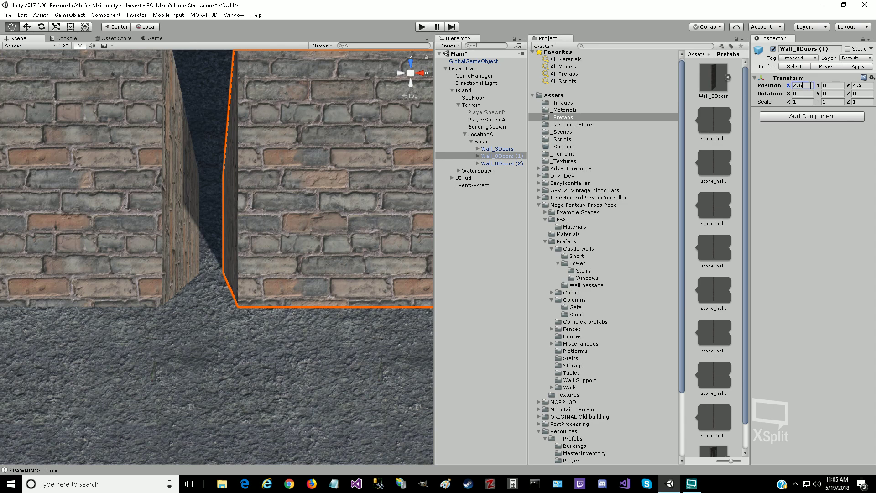
{"action": "key", "text": "BackSpace"}
{"action": "type", "text": "5"}
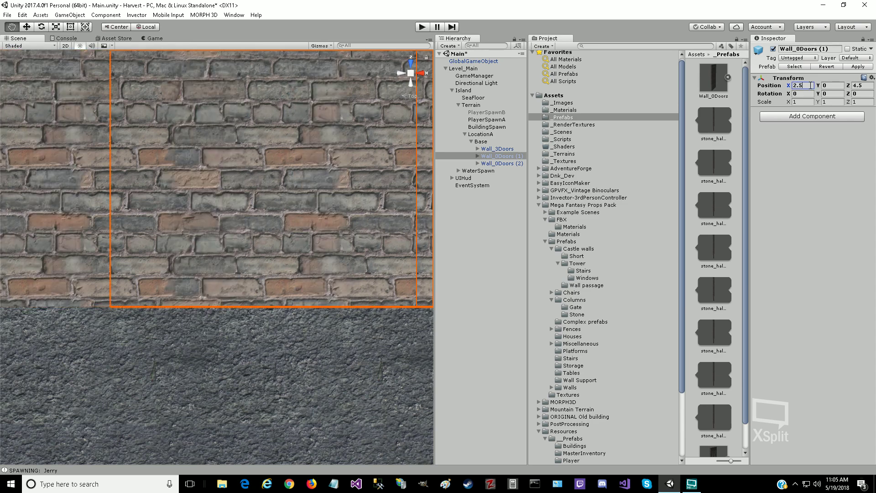
Step: Refine the X position of Wall_0Doors (1) against the seam with 2.55, 2.54, 2.545 and 2.543
{"action": "type", "text": "5"}
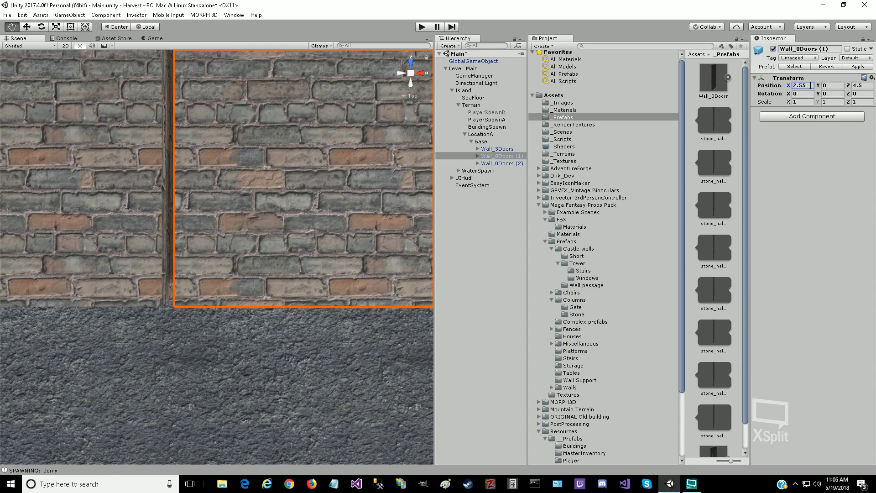
{"action": "key", "text": "BackSpace"}
{"action": "type", "text": "4"}
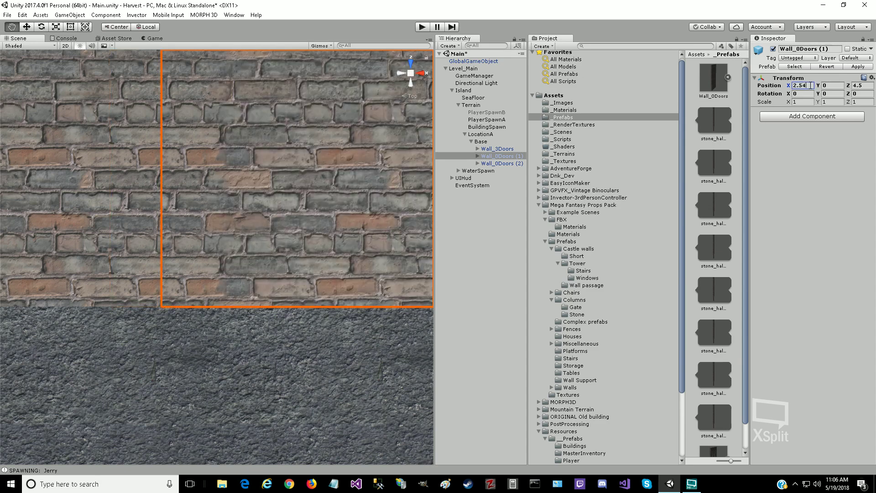
{"action": "type", "text": "5"}
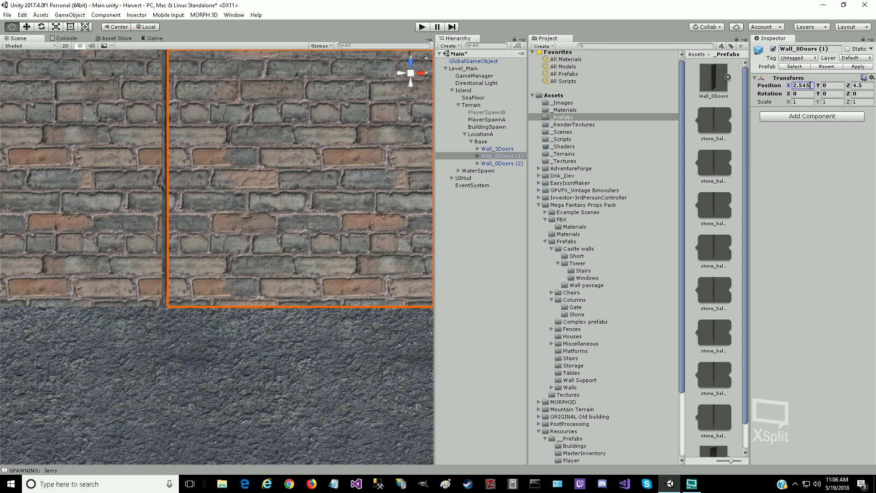
{"action": "key", "text": "BackSpace"}
{"action": "type", "text": "3"}
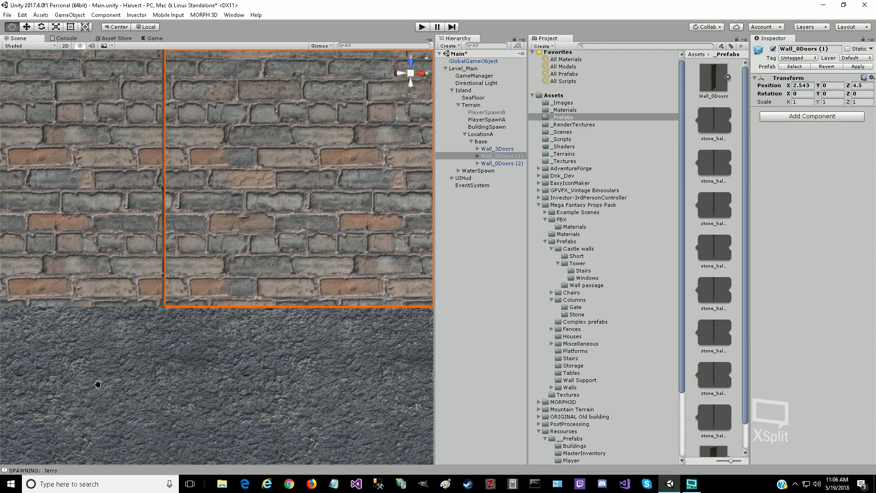
Step: Check the seam up close and fine-tune the X position of Wall_0Doors (1) through 2.542 and 2.541 to 2.540
{"action": "left_click_drag", "start_coordinate": [96, 383], "coordinate": [188, 375]}
{"action": "scroll", "coordinate": [188, 376], "scroll_direction": "up", "scroll_amount": 5}
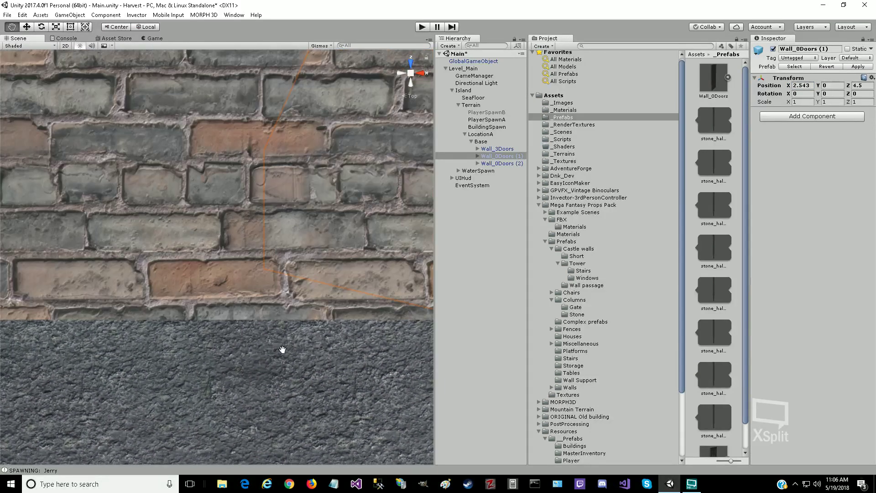
{"action": "scroll", "coordinate": [231, 358], "scroll_direction": "up", "scroll_amount": 3}
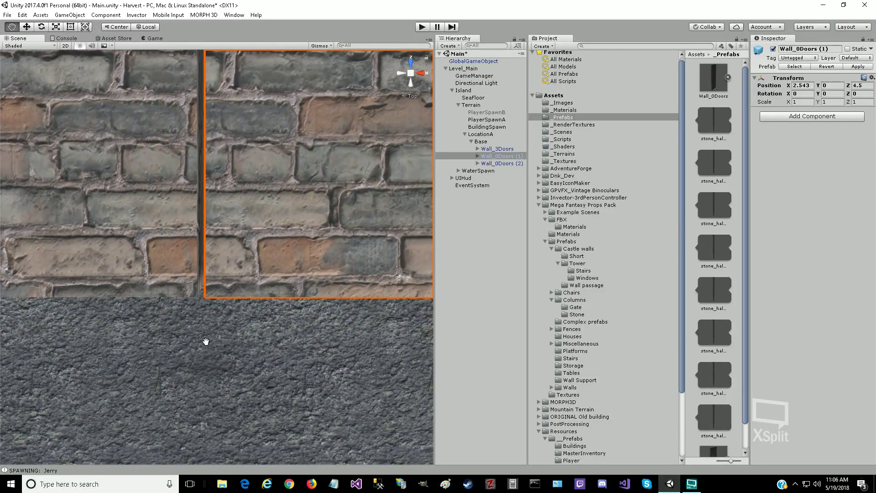
{"action": "scroll", "coordinate": [205, 342], "scroll_direction": "up", "scroll_amount": 5}
{"action": "scroll", "coordinate": [205, 341], "scroll_direction": "down", "scroll_amount": 3}
{"action": "scroll", "coordinate": [205, 341], "scroll_direction": "up", "scroll_amount": 3}
{"action": "scroll", "coordinate": [205, 341], "scroll_direction": "down", "scroll_amount": 4}
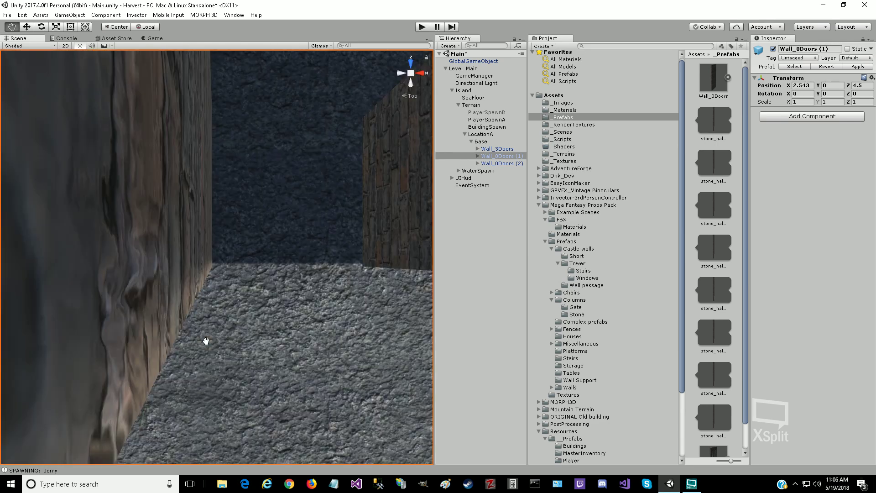
{"action": "scroll", "coordinate": [206, 341], "scroll_direction": "up", "scroll_amount": 1}
{"action": "scroll", "coordinate": [180, 398], "scroll_direction": "down", "scroll_amount": 4}
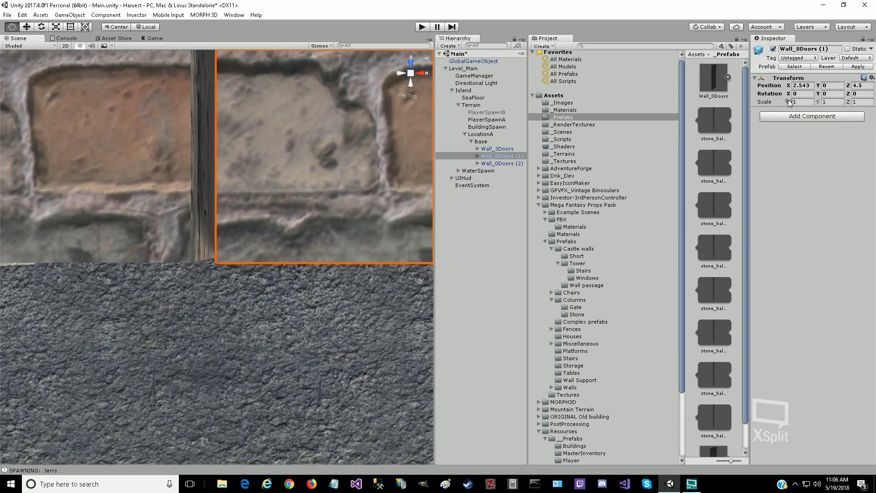
{"action": "left_click", "coordinate": [812, 85]}
{"action": "left_click", "coordinate": [812, 85]}
{"action": "key", "text": "BackSpace"}
{"action": "type", "text": "2"}
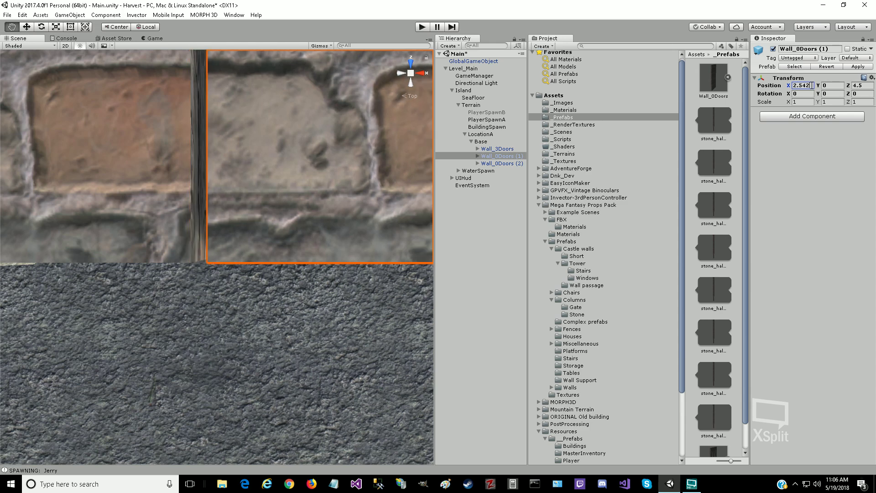
{"action": "key", "text": "BackSpace"}
{"action": "type", "text": "1"}
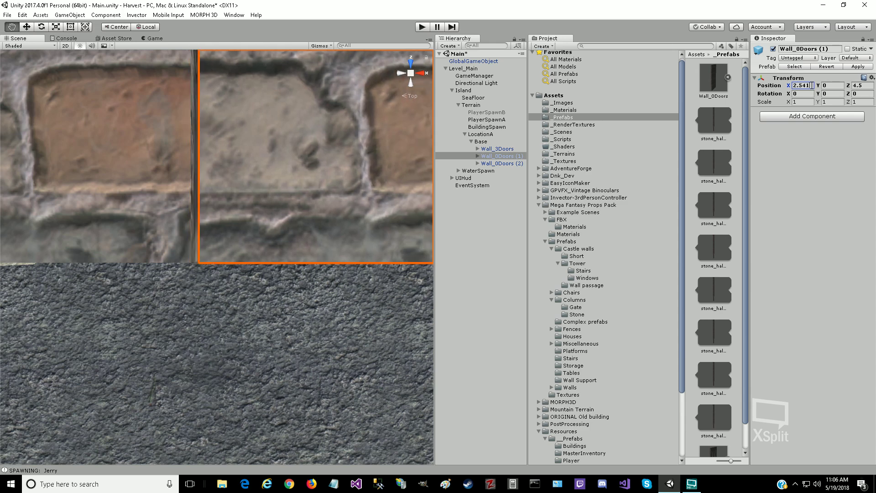
{"action": "key", "text": "BackSpace"}
{"action": "type", "text": "0"}
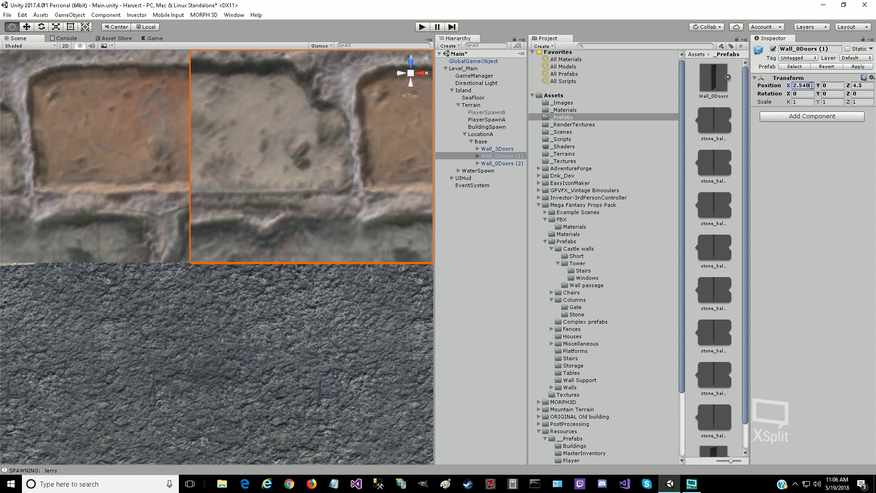
Step: Select Wall_3Doors and Wall_0Doors (2) to examine the joint at Wall_0Doors (1) without its outline, close up and from farther back
{"action": "left_click", "coordinate": [495, 151]}
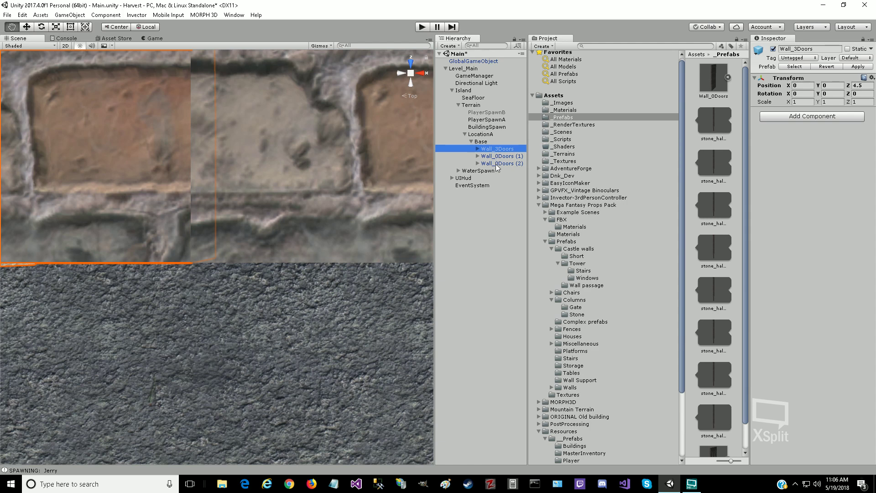
{"action": "left_click", "coordinate": [496, 163]}
{"action": "left_click_drag", "start_coordinate": [183, 310], "coordinate": [193, 289]}
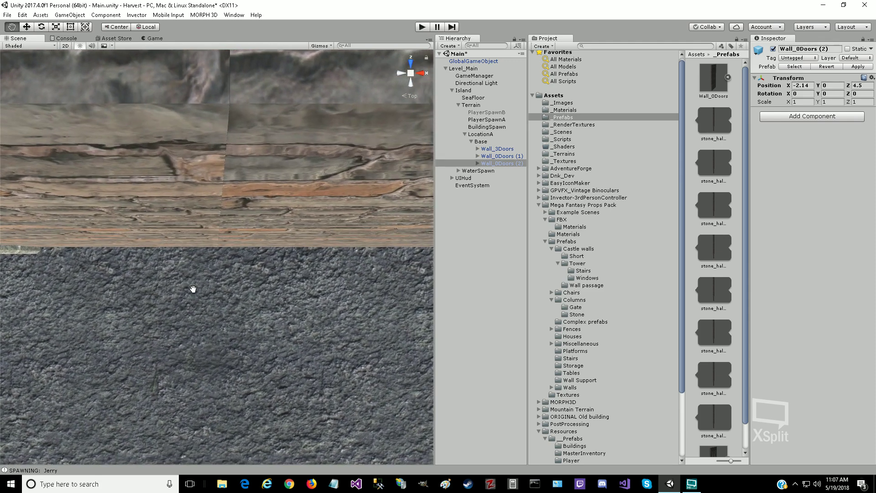
{"action": "scroll", "coordinate": [193, 289], "scroll_direction": "down", "scroll_amount": 3}
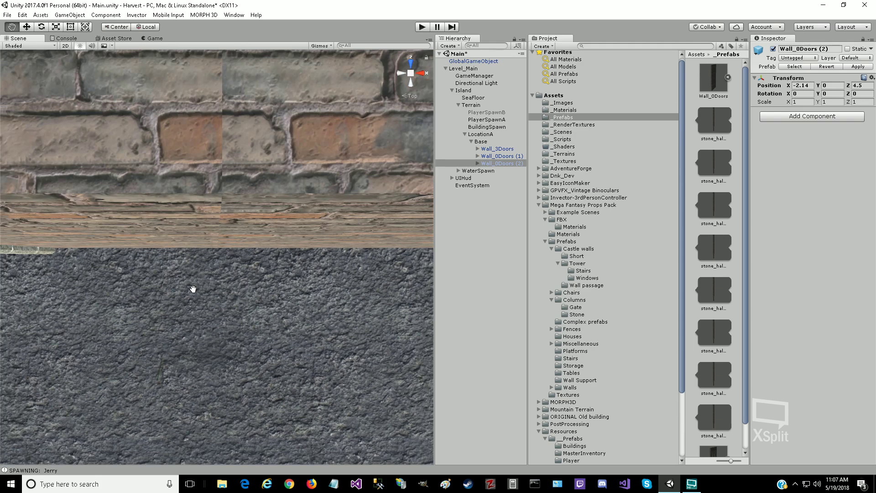
{"action": "scroll", "coordinate": [193, 289], "scroll_direction": "down", "scroll_amount": 2}
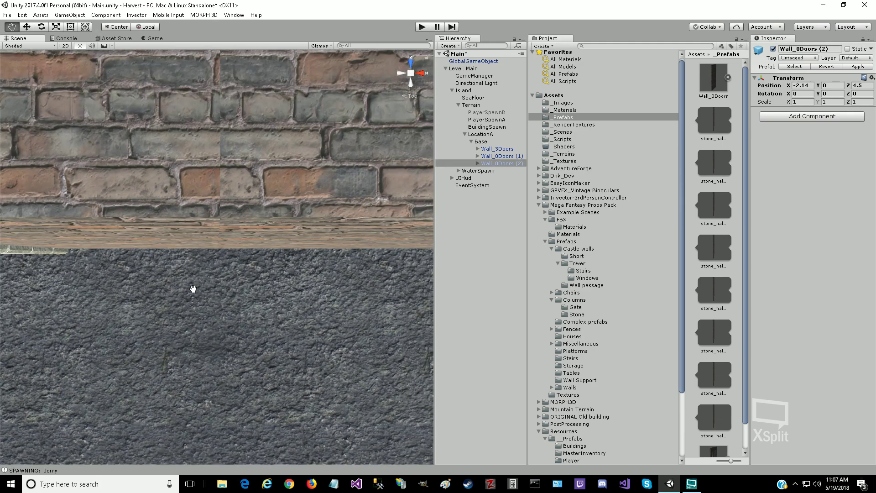
{"action": "scroll", "coordinate": [193, 289], "scroll_direction": "down", "scroll_amount": 2}
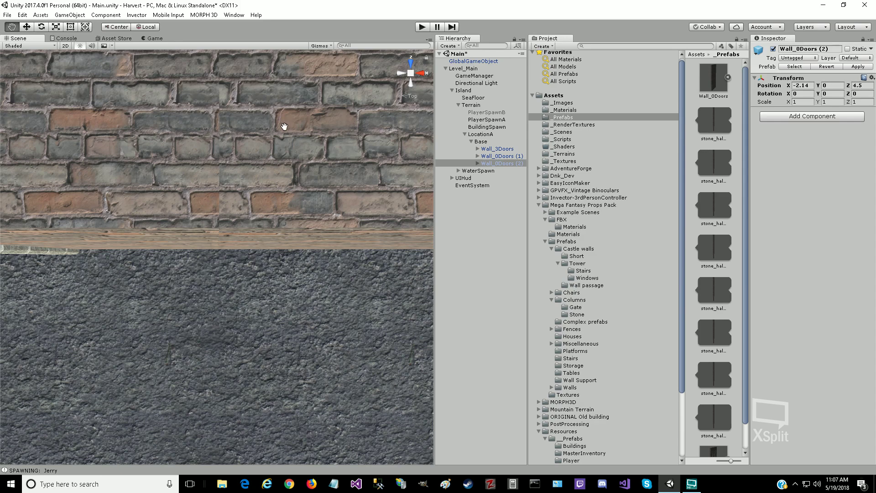
{"action": "scroll", "coordinate": [226, 279], "scroll_direction": "down", "scroll_amount": 2}
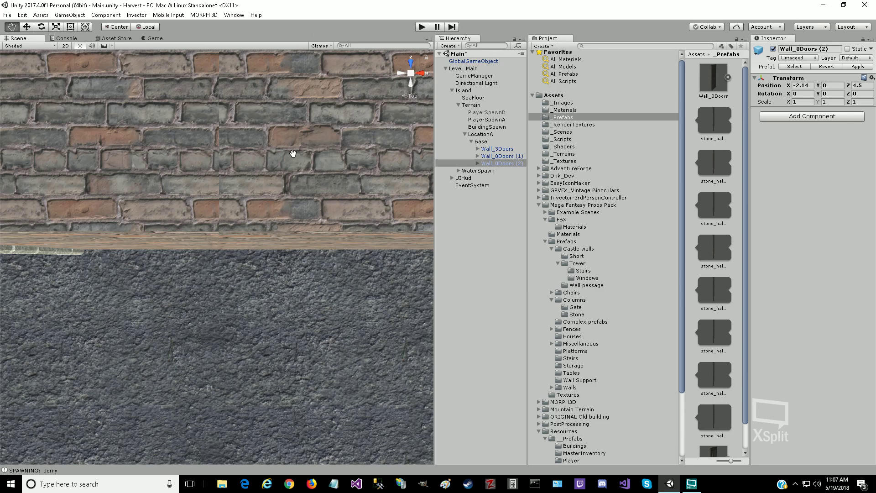
{"action": "scroll", "coordinate": [234, 358], "scroll_direction": "down", "scroll_amount": 3}
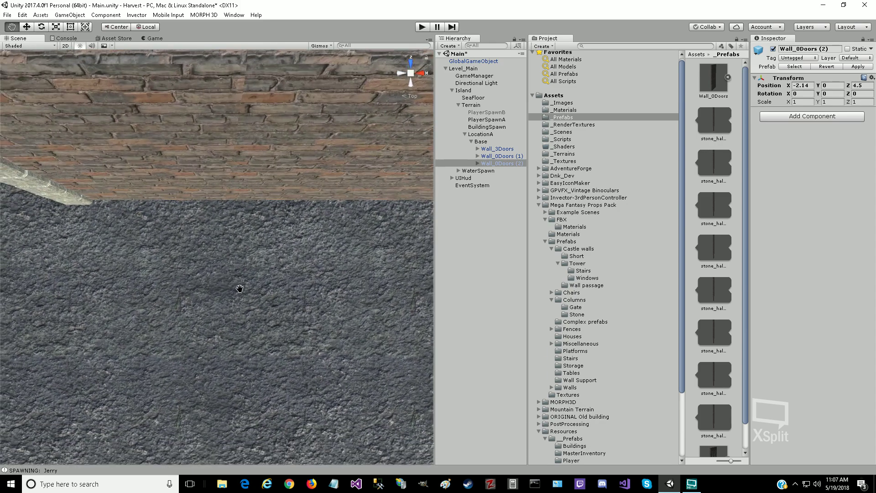
Step: Inspect the whole line of three wall sections from above and its position along the edge of the base
{"action": "left_click_drag", "start_coordinate": [239, 288], "coordinate": [218, 232]}
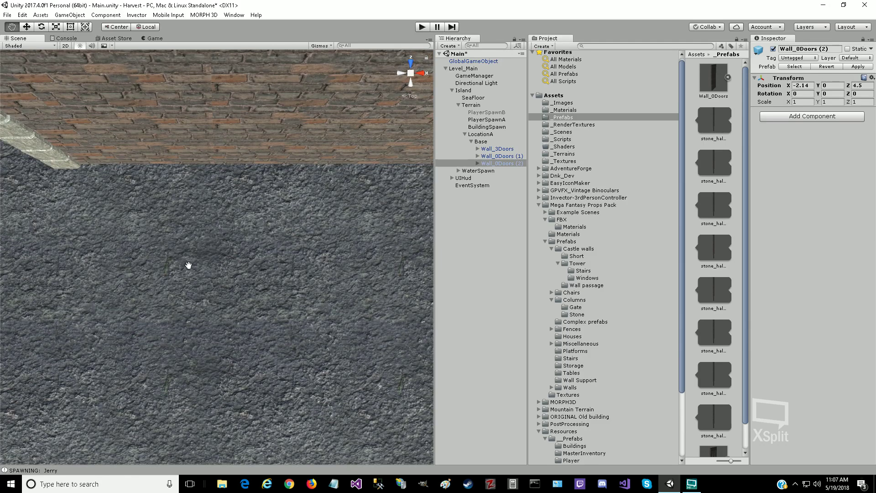
{"action": "left_click_drag", "start_coordinate": [116, 322], "coordinate": [206, 354]}
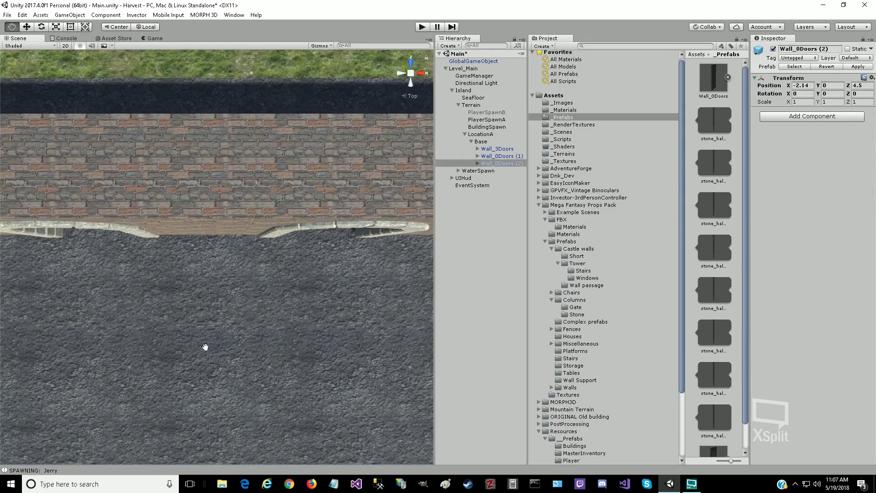
{"action": "scroll", "coordinate": [186, 248], "scroll_direction": "down", "scroll_amount": 4}
{"action": "scroll", "coordinate": [187, 250], "scroll_direction": "down", "scroll_amount": 4}
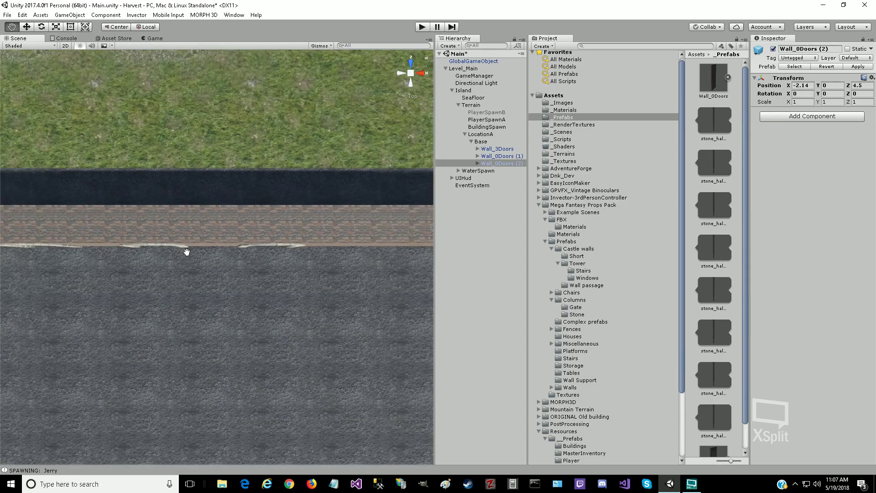
{"action": "scroll", "coordinate": [187, 251], "scroll_direction": "down", "scroll_amount": 5}
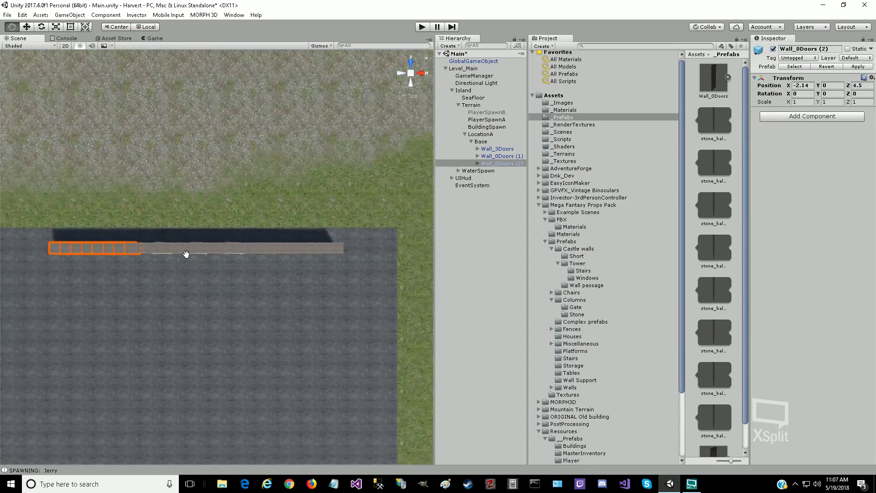
{"action": "scroll", "coordinate": [186, 254], "scroll_direction": "down", "scroll_amount": 3}
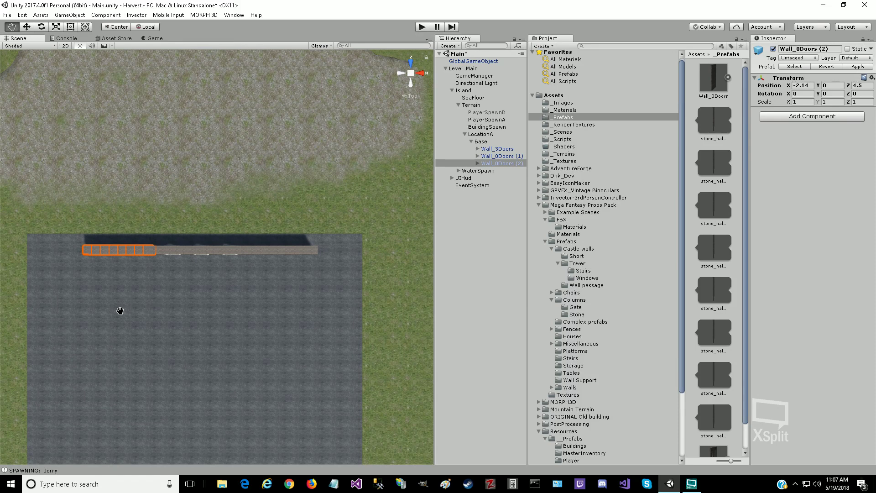
{"action": "left_click_drag", "start_coordinate": [120, 311], "coordinate": [105, 269]}
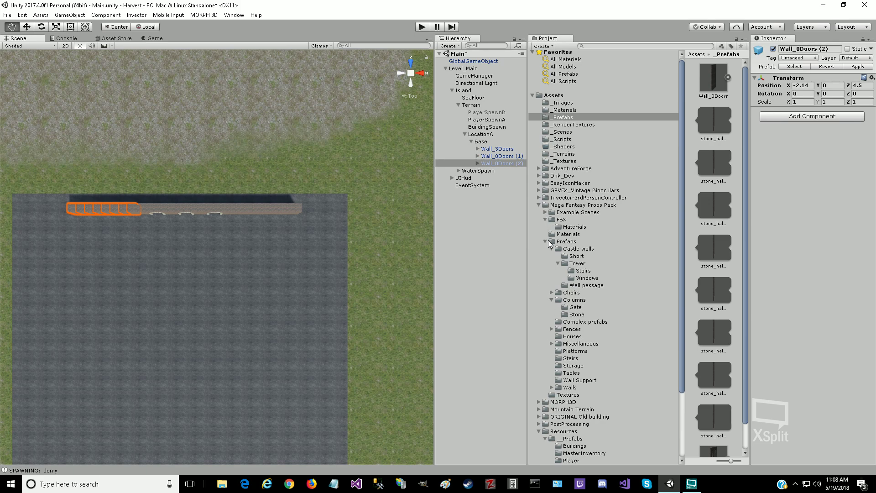
Step: Compare the stone_wall_detailed and stone_wall_detailed_corner prefabs in the Castle walls folder, viewing the corner piece from another angle
{"action": "left_click", "coordinate": [558, 248]}
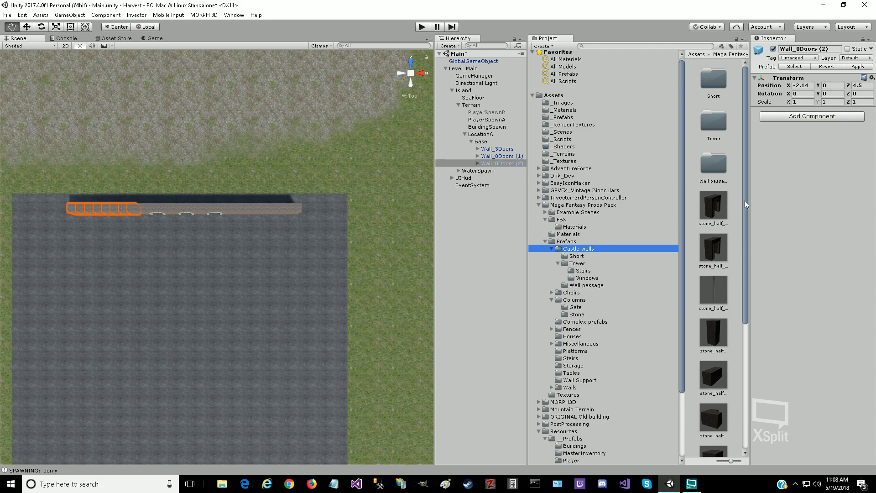
{"action": "left_click_drag", "start_coordinate": [745, 201], "coordinate": [733, 349]}
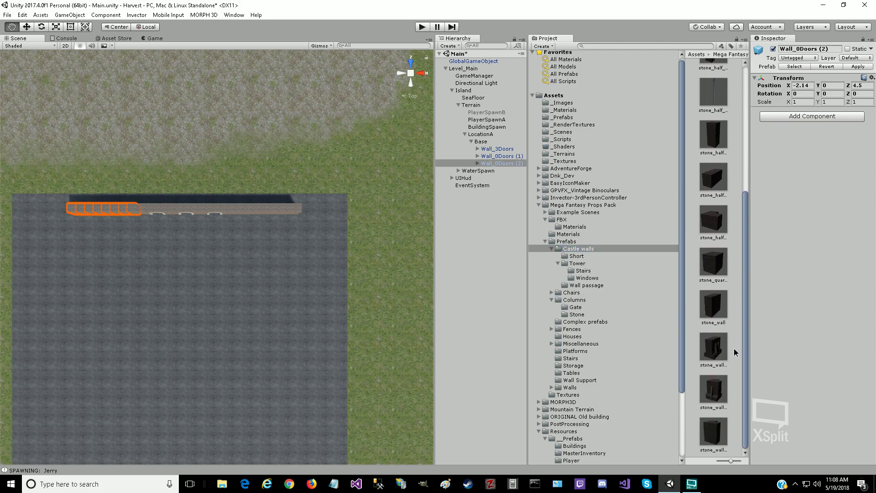
{"action": "left_click", "coordinate": [717, 351]}
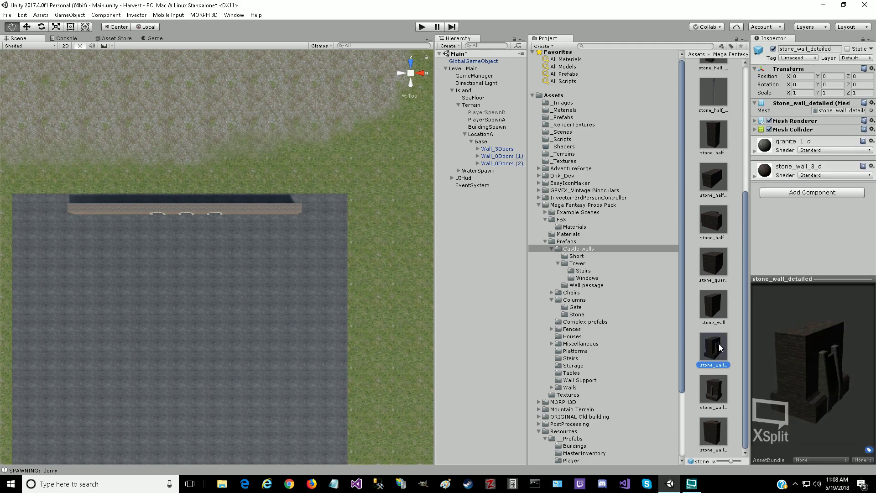
{"action": "left_click", "coordinate": [717, 389]}
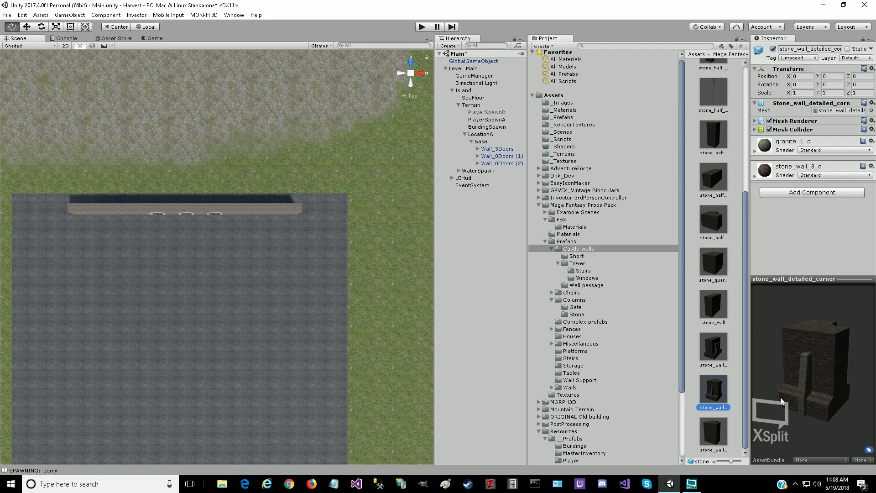
{"action": "left_click", "coordinate": [705, 354]}
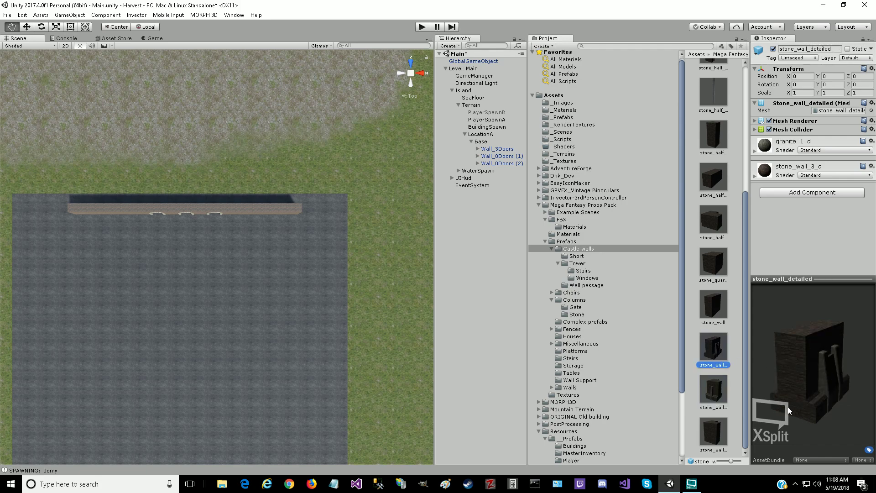
{"action": "left_click", "coordinate": [704, 392]}
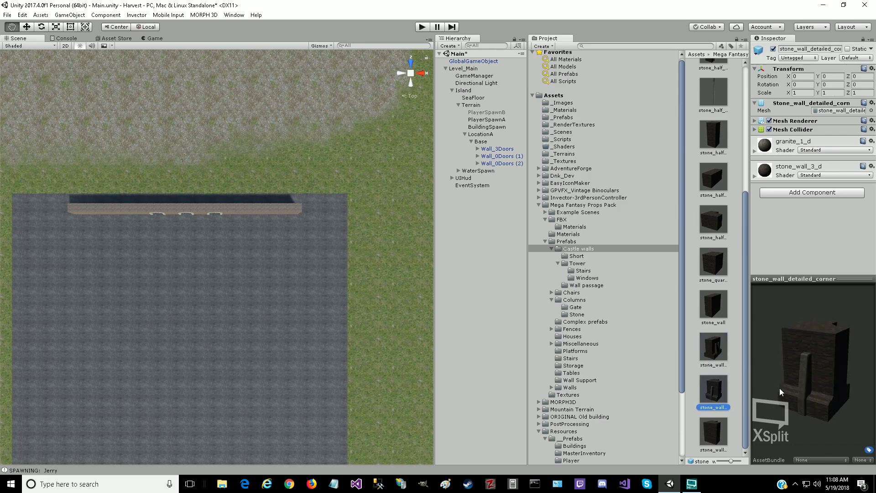
{"action": "left_click_drag", "start_coordinate": [779, 388], "coordinate": [860, 380]}
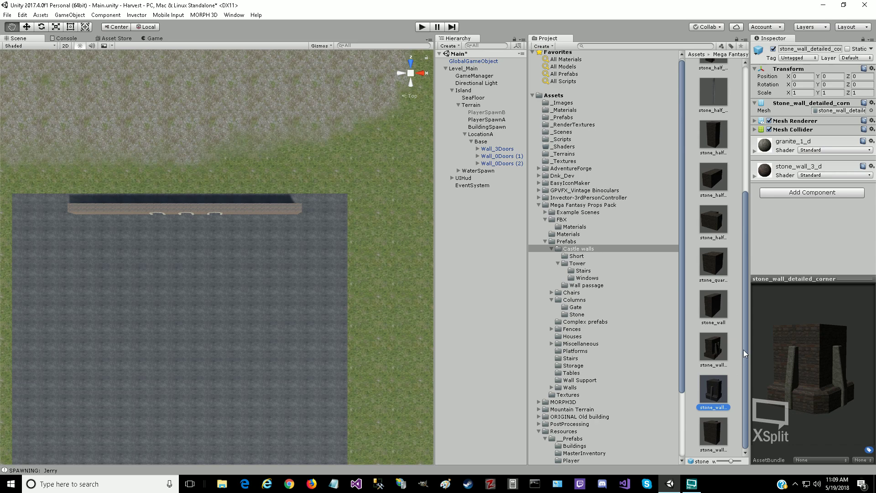
Step: Preview the short castle wall prefabs in the Short folder, including wall_short.001, wall_short_no_side and wall_short_no_side.001
{"action": "left_click", "coordinate": [572, 256]}
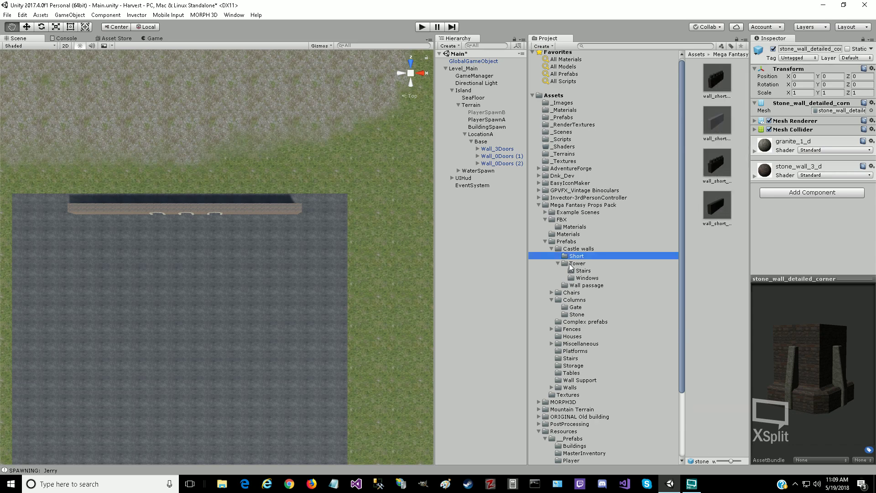
{"action": "left_click", "coordinate": [716, 78]}
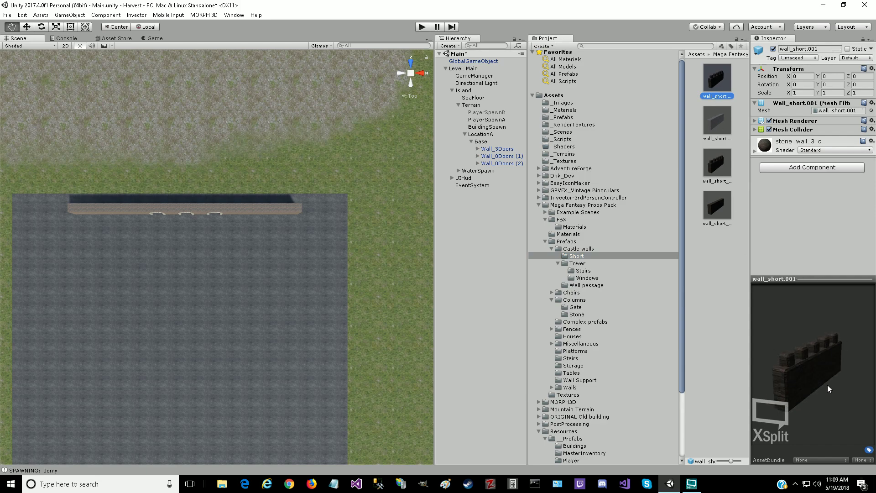
{"action": "left_click", "coordinate": [713, 168]}
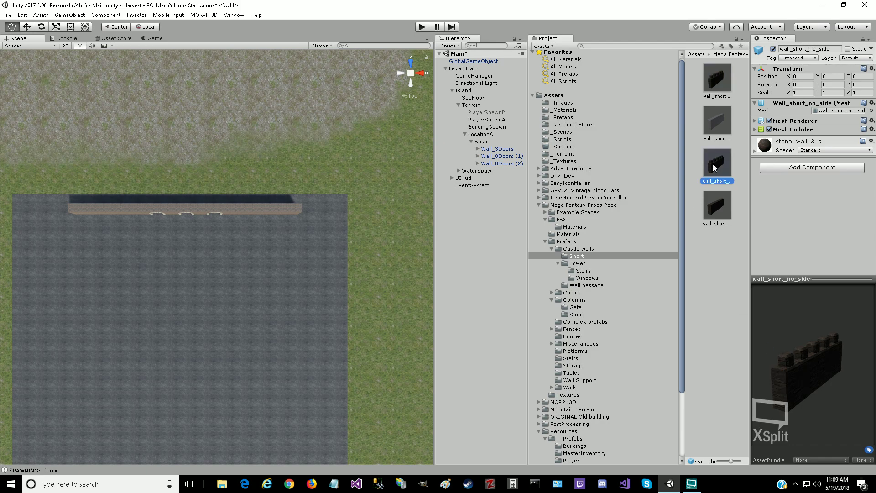
{"action": "left_click", "coordinate": [717, 203]}
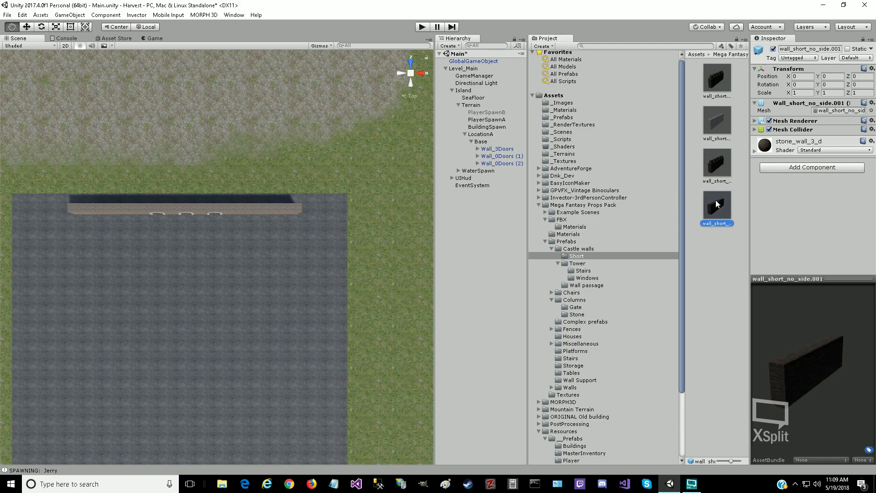
{"action": "left_click", "coordinate": [714, 129]}
{"action": "left_click", "coordinate": [718, 86]}
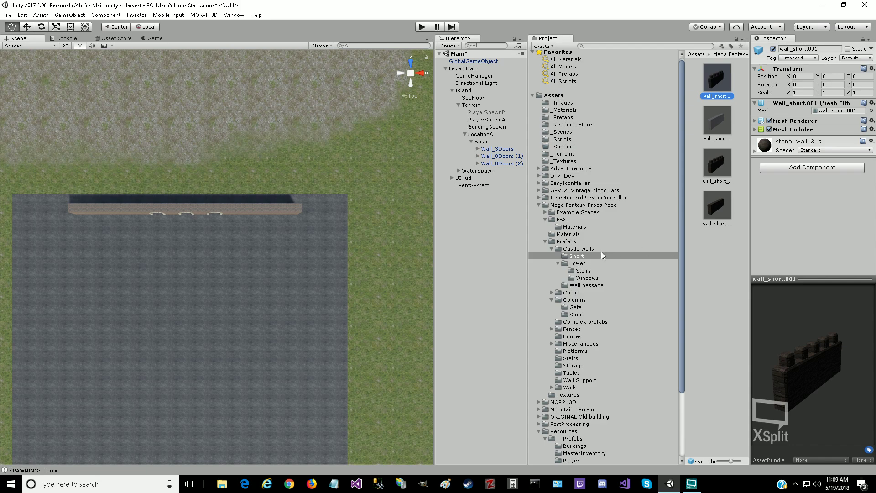
Step: Preview the small tower, tower floor and tower_enter prefabs in the Tower folder and expand the Mesh Collider settings of tower_enter
{"action": "left_click", "coordinate": [566, 265]}
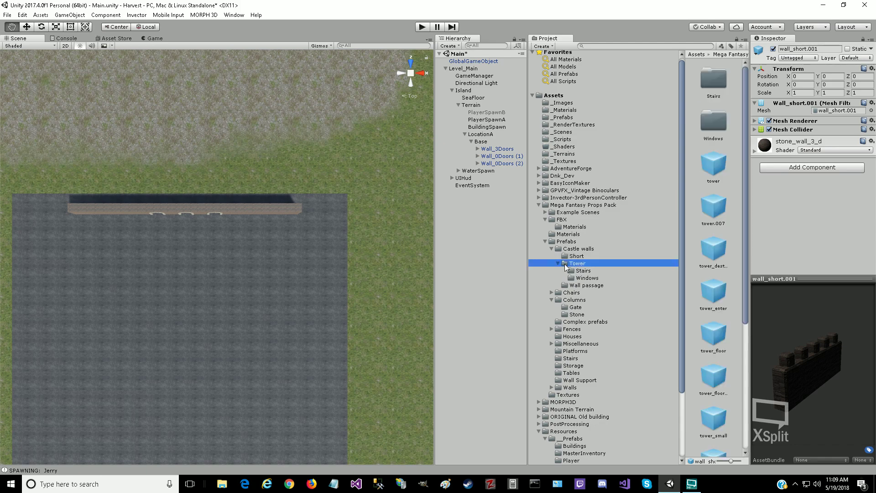
{"action": "left_click", "coordinate": [744, 172]}
{"action": "left_click_drag", "start_coordinate": [743, 171], "coordinate": [750, 300]}
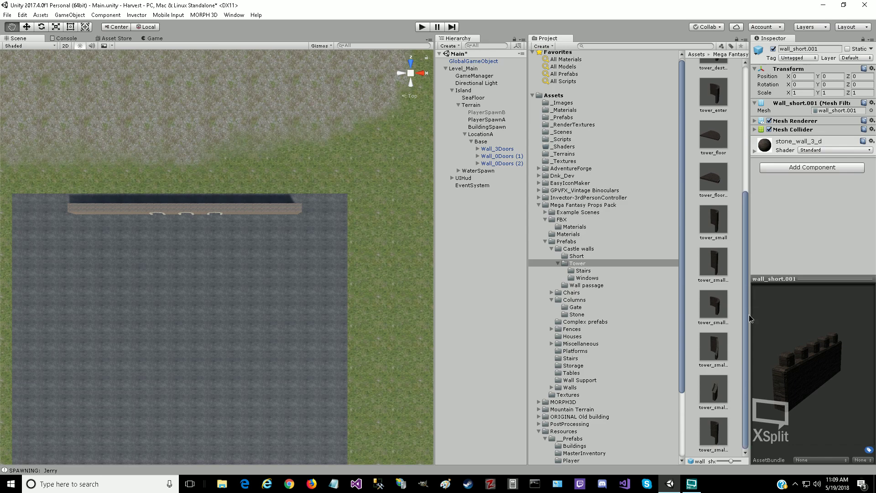
{"action": "left_click", "coordinate": [714, 310]}
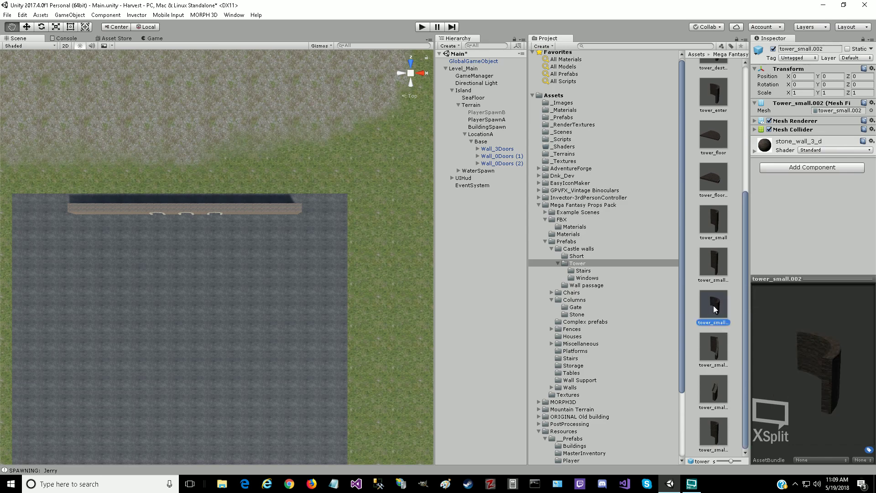
{"action": "left_click", "coordinate": [717, 266]}
{"action": "left_click", "coordinate": [715, 223]}
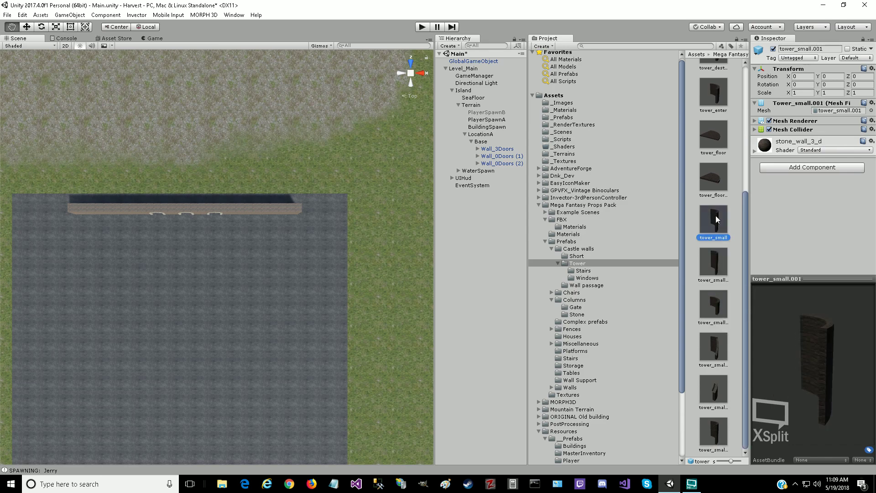
{"action": "left_click", "coordinate": [714, 183]}
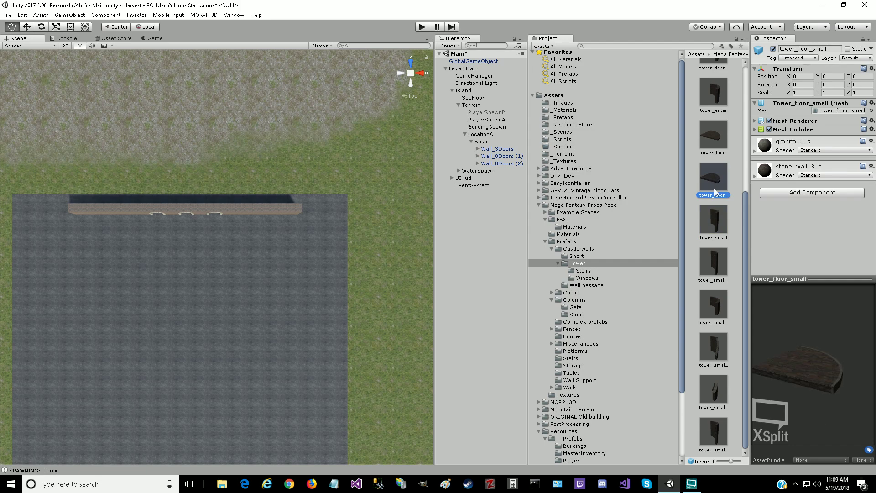
{"action": "left_click", "coordinate": [712, 136]}
{"action": "left_click", "coordinate": [716, 97]}
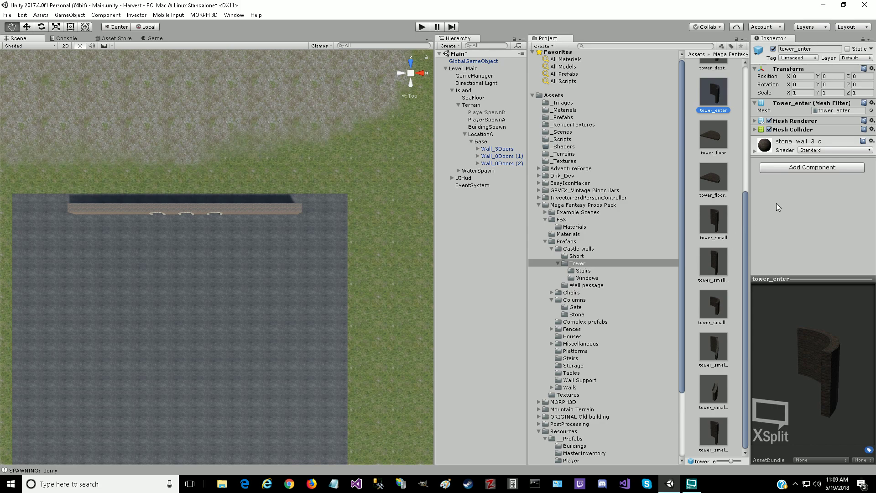
{"action": "left_click", "coordinate": [754, 130]}
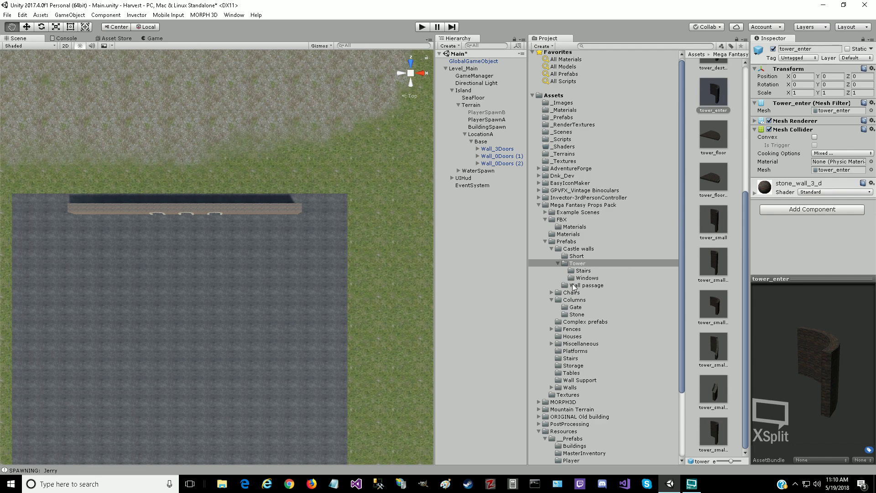
Step: Examine the tower_stair_stone prefab in the tower's Stairs folder from several angles
{"action": "left_click", "coordinate": [581, 271]}
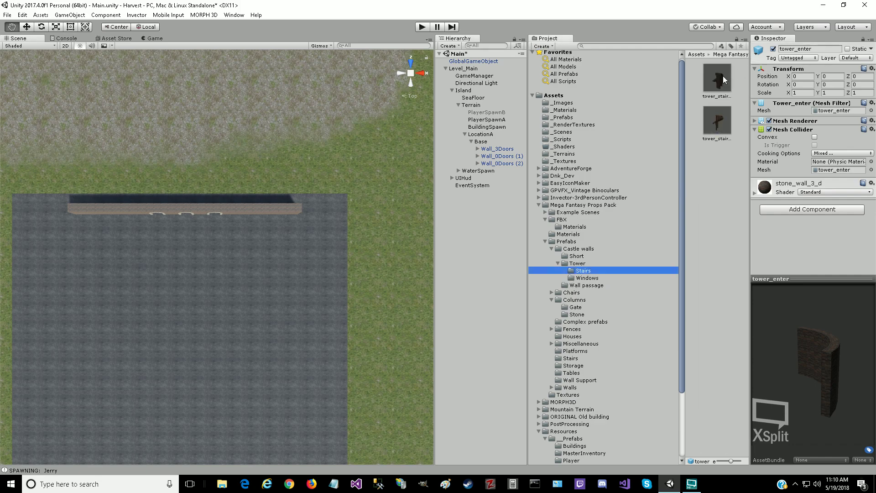
{"action": "left_click", "coordinate": [718, 82]}
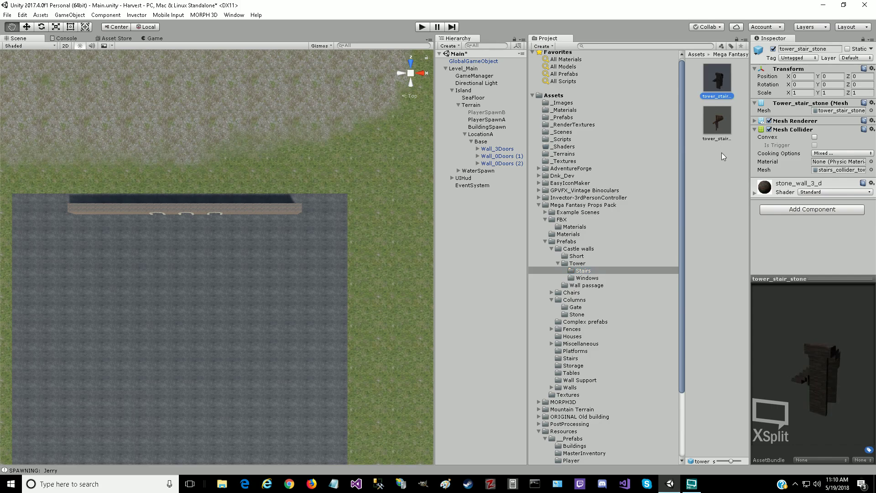
{"action": "left_click_drag", "start_coordinate": [799, 395], "coordinate": [8, 371]}
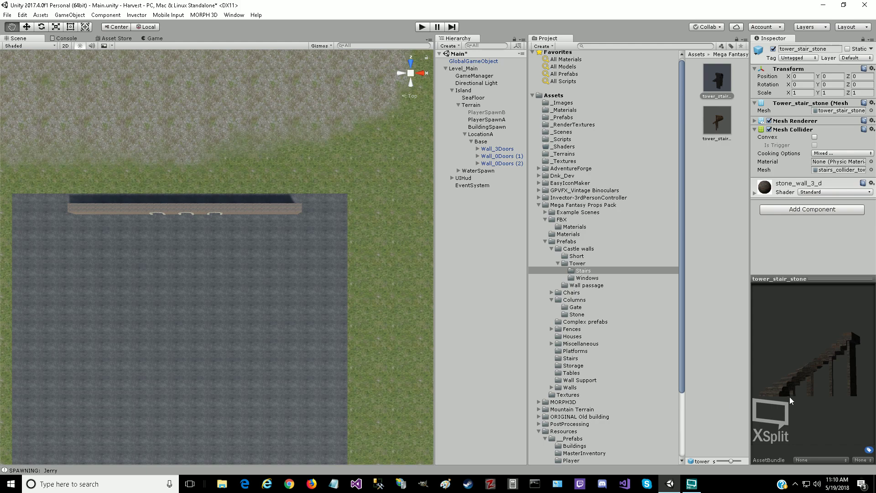
{"action": "left_click_drag", "start_coordinate": [790, 400], "coordinate": [845, 426]}
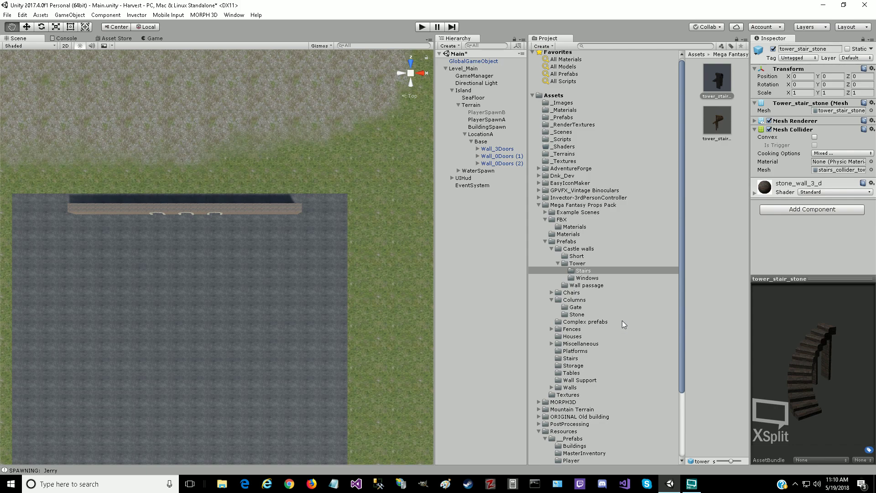
Step: Examine the window pieces tower_small_window.003, tower_window.001 and tower_window.002 in the tower's Windows folder
{"action": "left_click", "coordinate": [580, 279]}
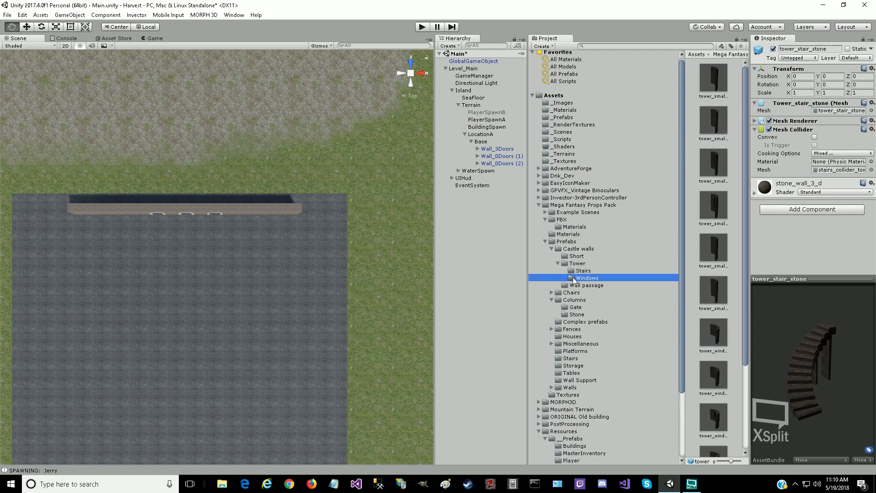
{"action": "left_click", "coordinate": [713, 208]}
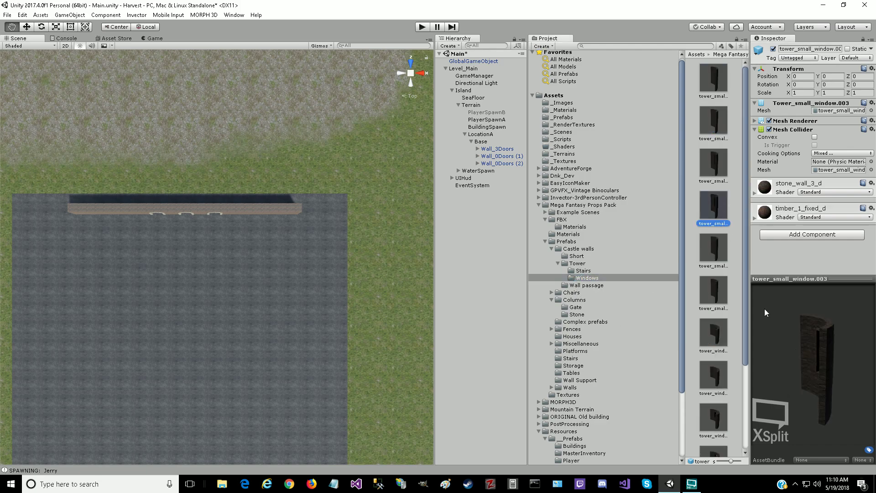
{"action": "left_click_drag", "start_coordinate": [829, 410], "coordinate": [746, 389]}
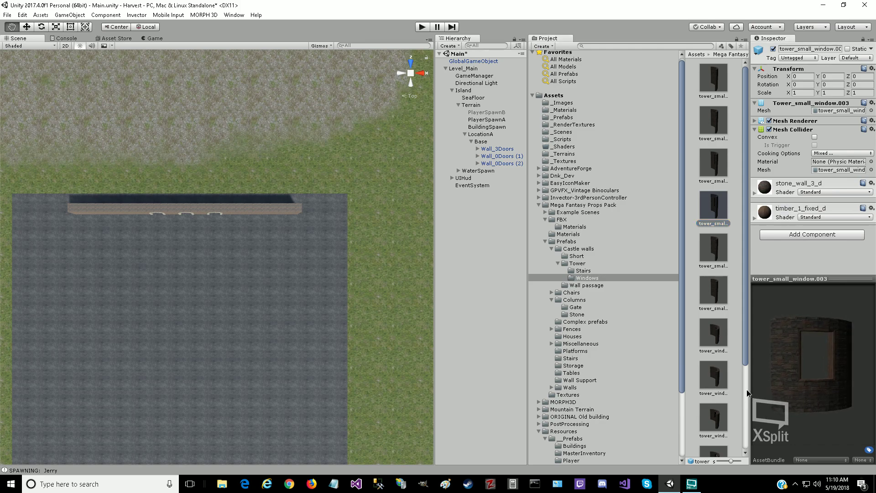
{"action": "left_click", "coordinate": [719, 378]}
{"action": "left_click_drag", "start_coordinate": [793, 395], "coordinate": [753, 391]}
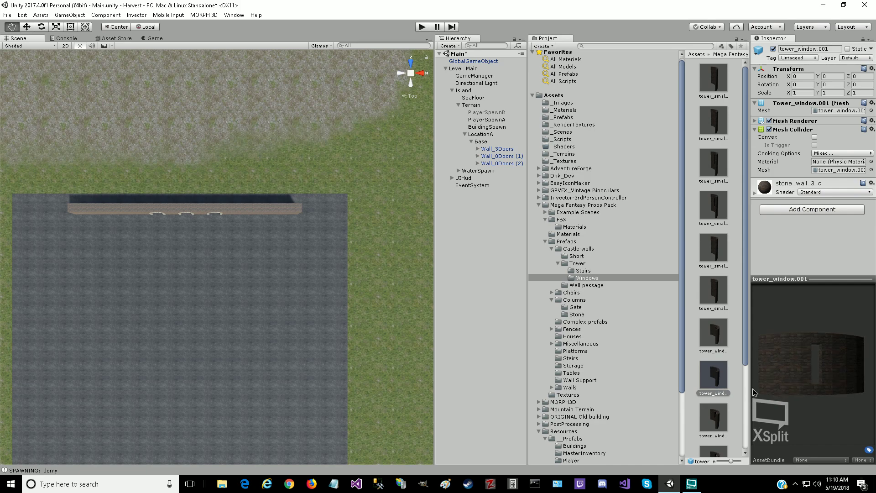
{"action": "left_click", "coordinate": [725, 420]}
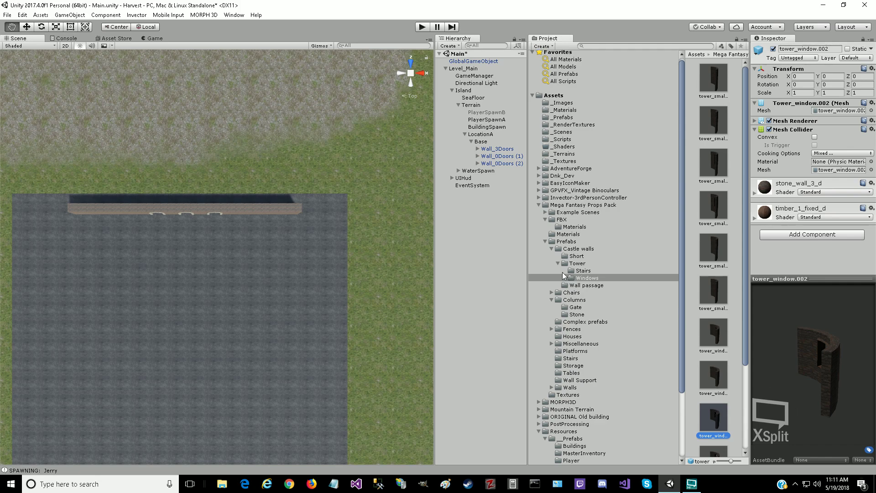
Step: Preview the chair prefabs in the Chairs folder, from the numbered chairs to chair_canvas and the plain chair
{"action": "left_click", "coordinate": [557, 294]}
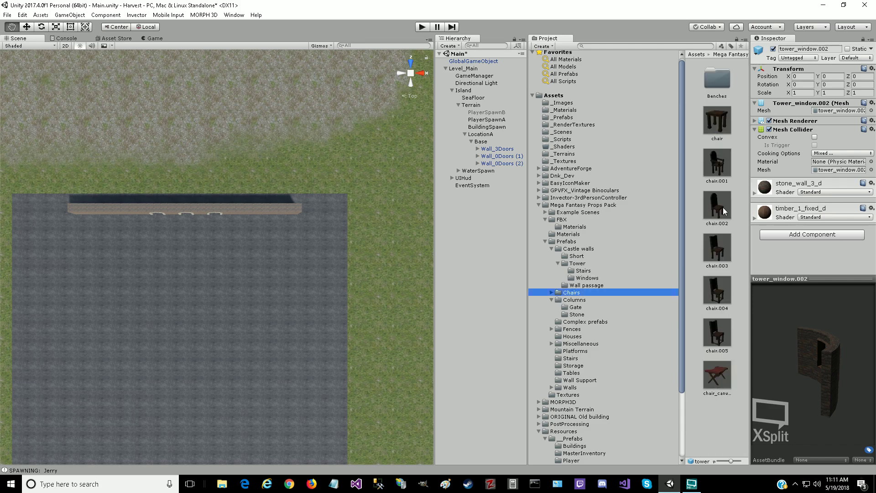
{"action": "left_click", "coordinate": [714, 171]}
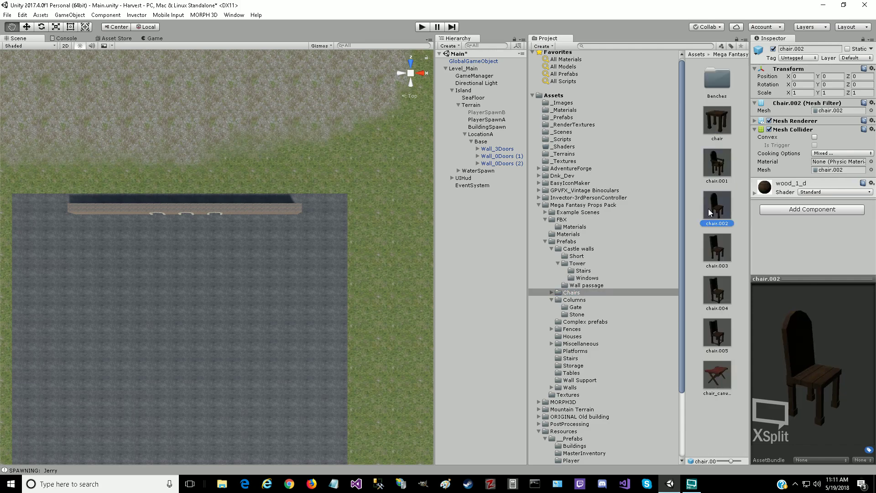
{"action": "left_click", "coordinate": [711, 251]}
{"action": "left_click", "coordinate": [715, 287]}
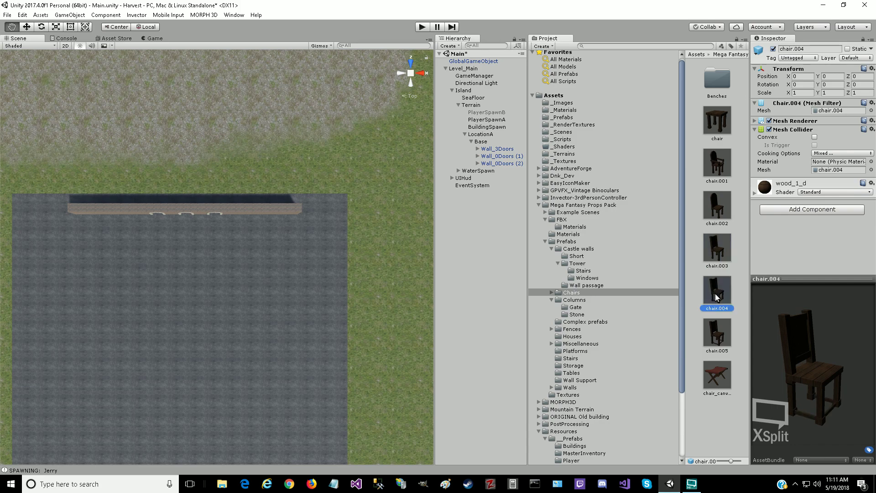
{"action": "left_click", "coordinate": [717, 336]}
{"action": "left_click", "coordinate": [719, 378]}
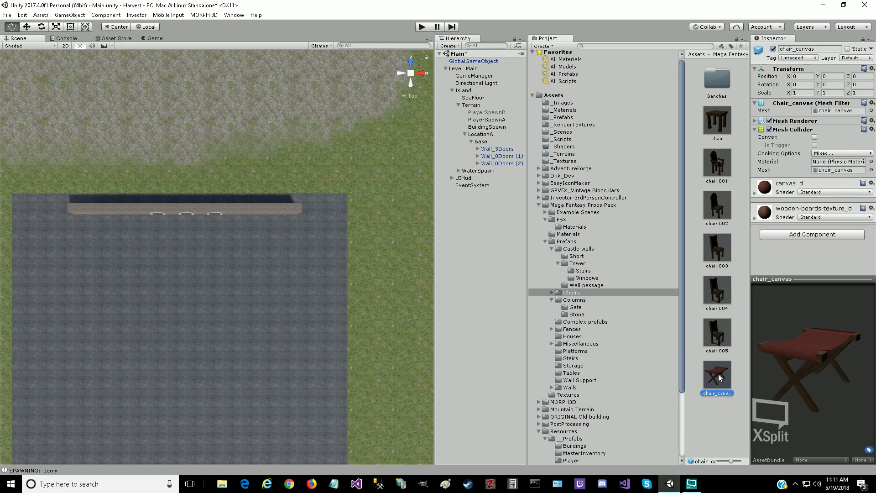
{"action": "left_click", "coordinate": [726, 120]}
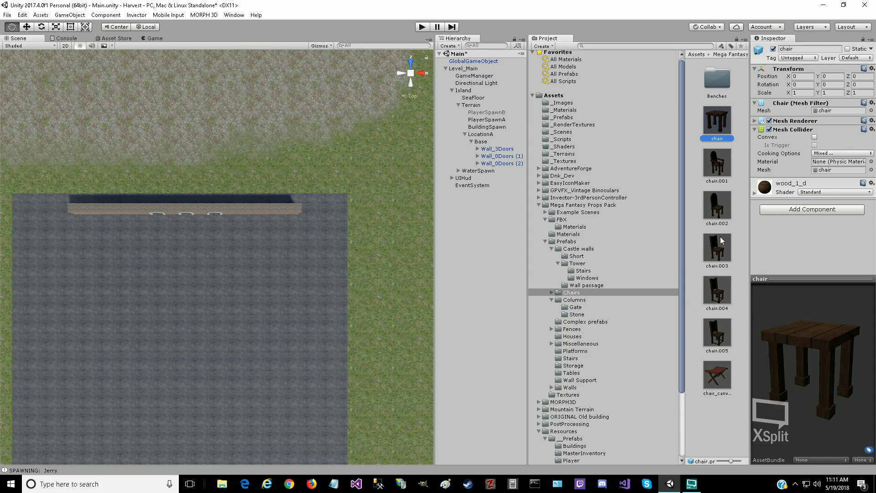
Step: Preview the wood columns, the wood_gate and the two stone columns in the Columns folder and its Gate and Stone subfolders
{"action": "left_click", "coordinate": [564, 302]}
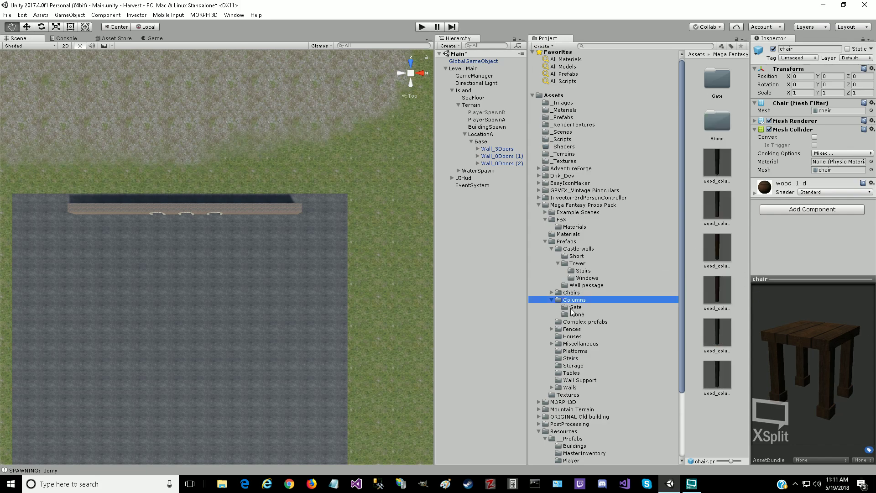
{"action": "left_click", "coordinate": [721, 256]}
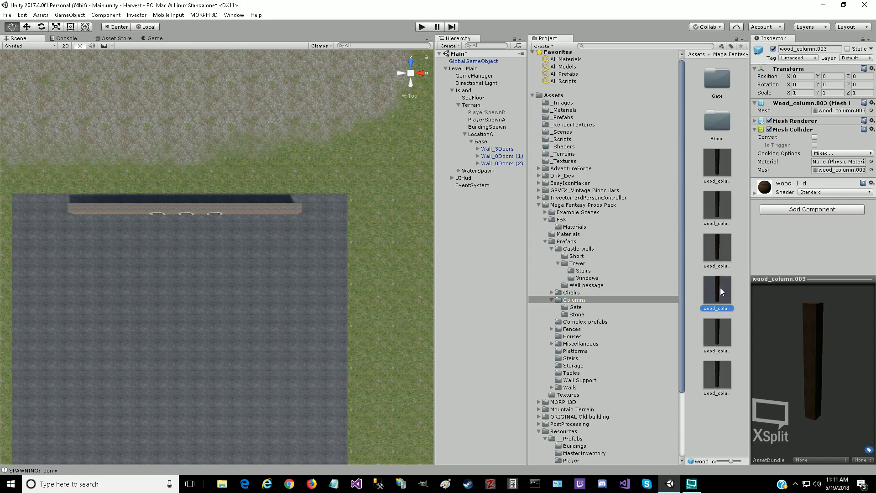
{"action": "left_click", "coordinate": [720, 335]}
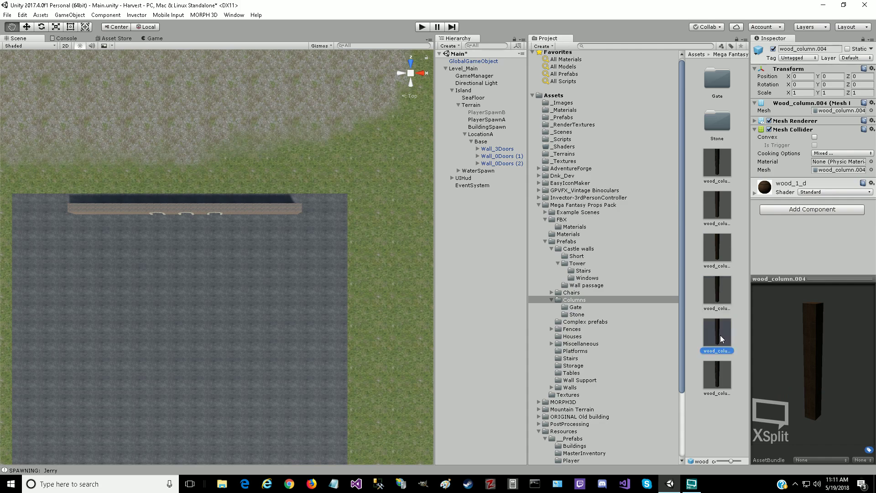
{"action": "left_click", "coordinate": [575, 309]}
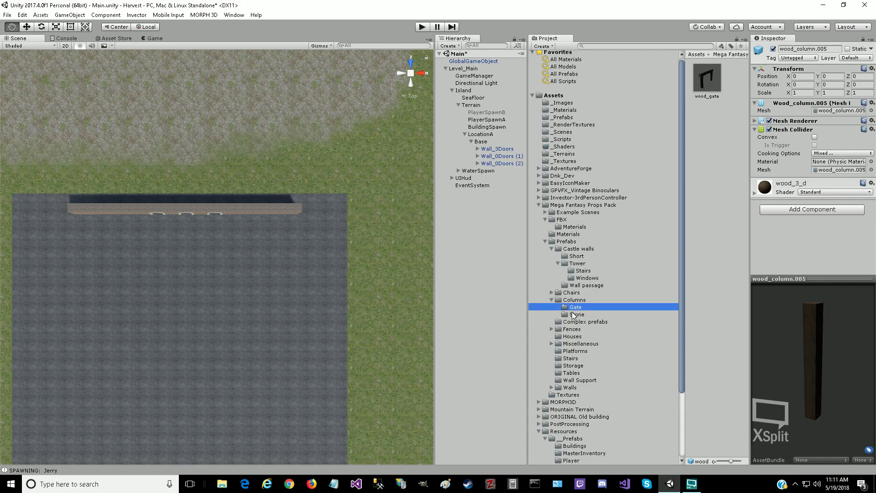
{"action": "left_click", "coordinate": [706, 79]}
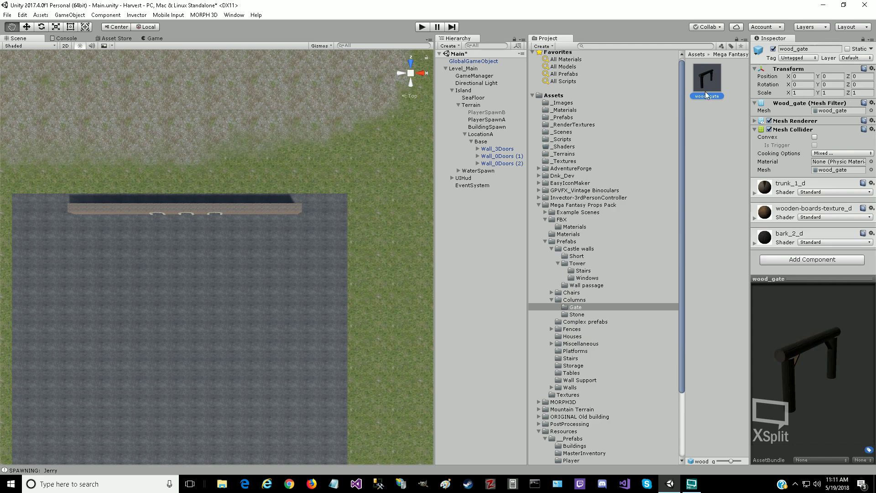
{"action": "left_click", "coordinate": [590, 314]}
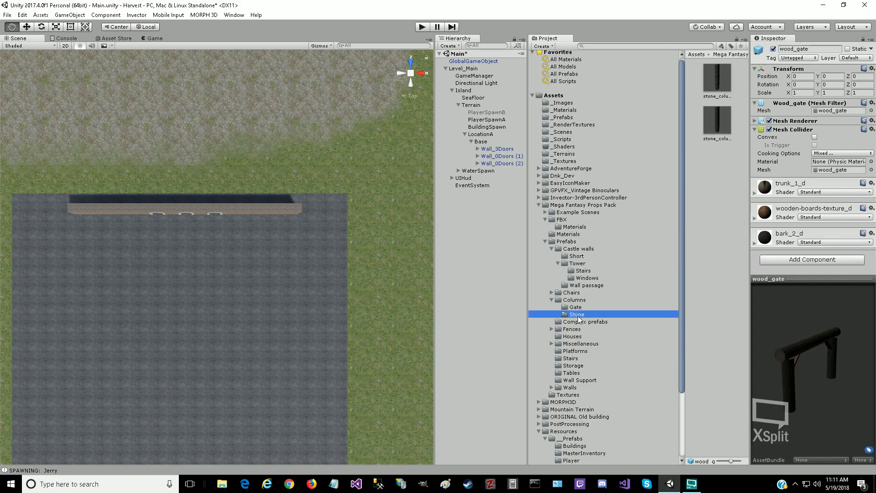
{"action": "left_click", "coordinate": [724, 82]}
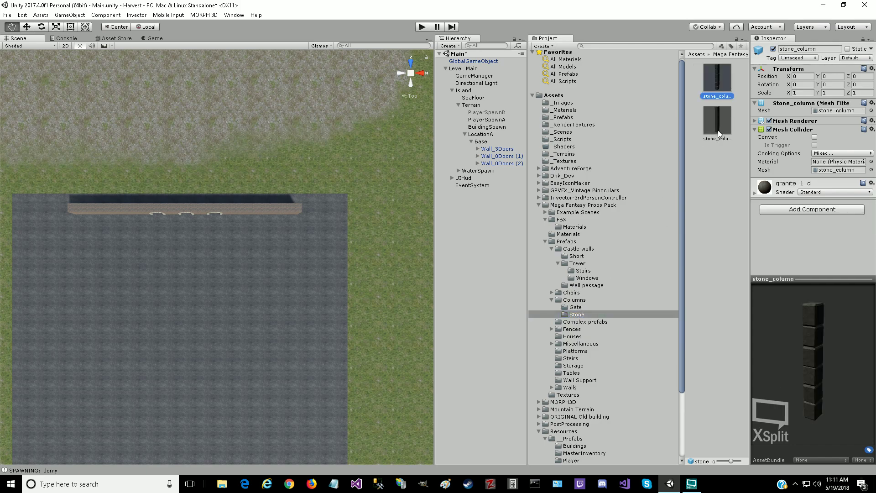
{"action": "left_click", "coordinate": [718, 130]}
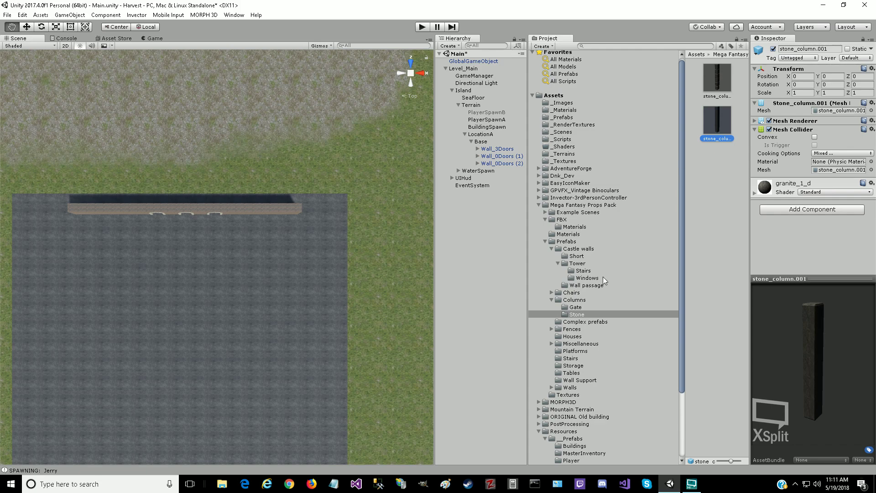
Step: Preview the Barrels and Boxes groups in the Complex prefabs folder and the big_fence prefab in the Fences folder
{"action": "left_click", "coordinate": [565, 322]}
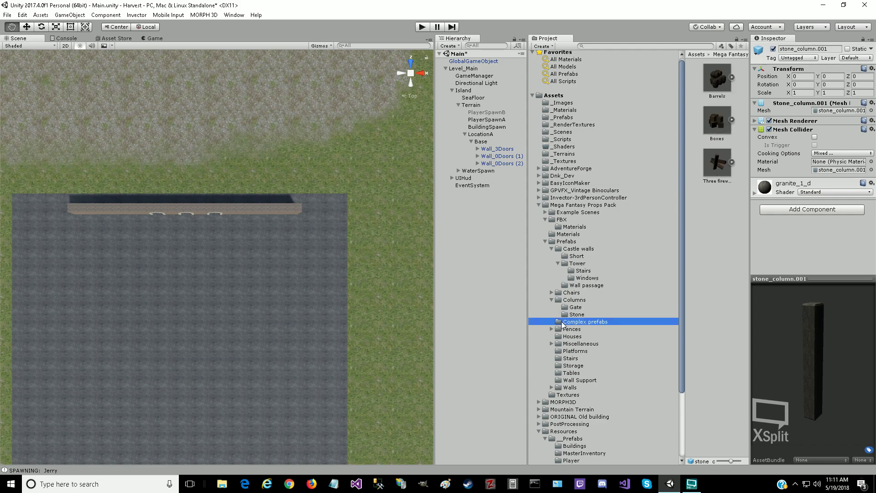
{"action": "left_click", "coordinate": [723, 83]}
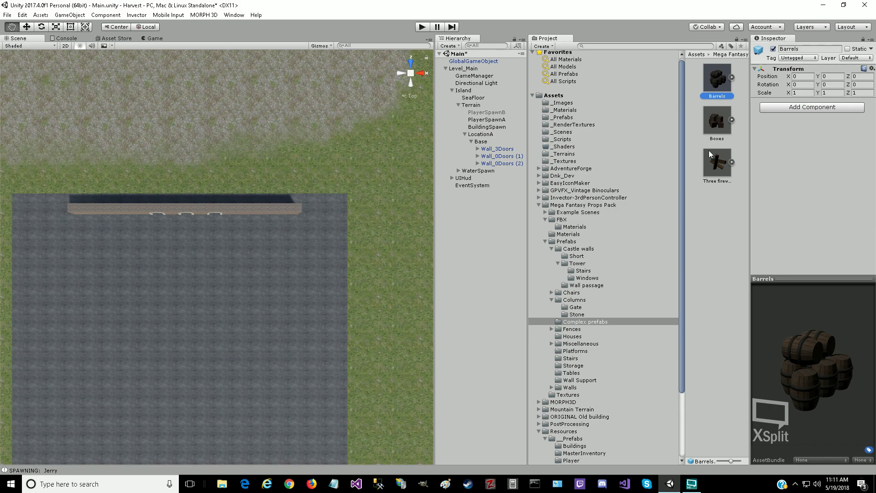
{"action": "left_click", "coordinate": [716, 122]}
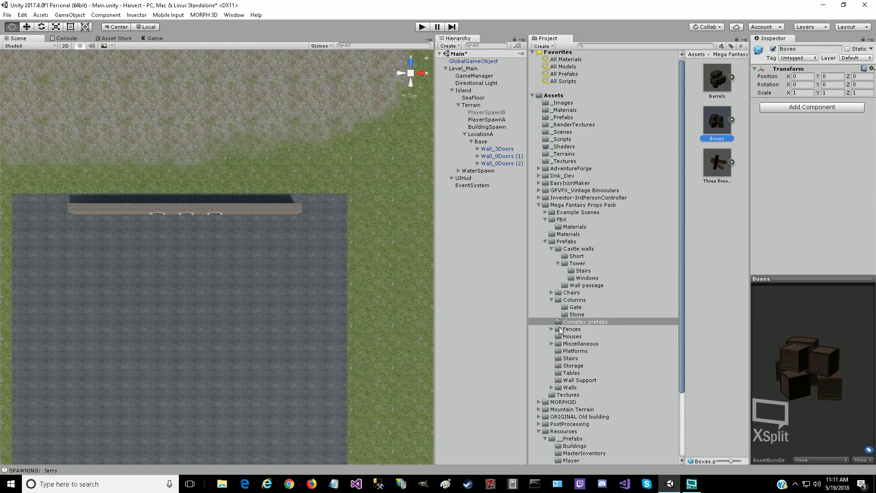
{"action": "left_click", "coordinate": [570, 329]}
{"action": "left_click", "coordinate": [717, 128]}
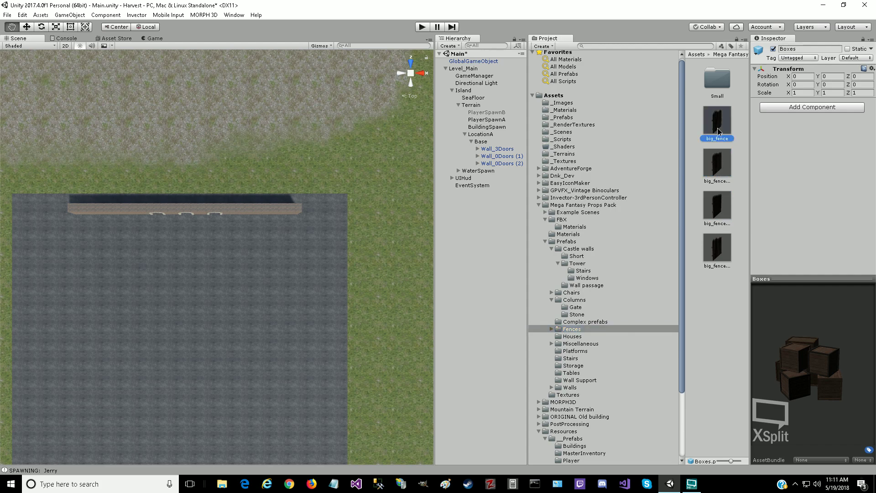
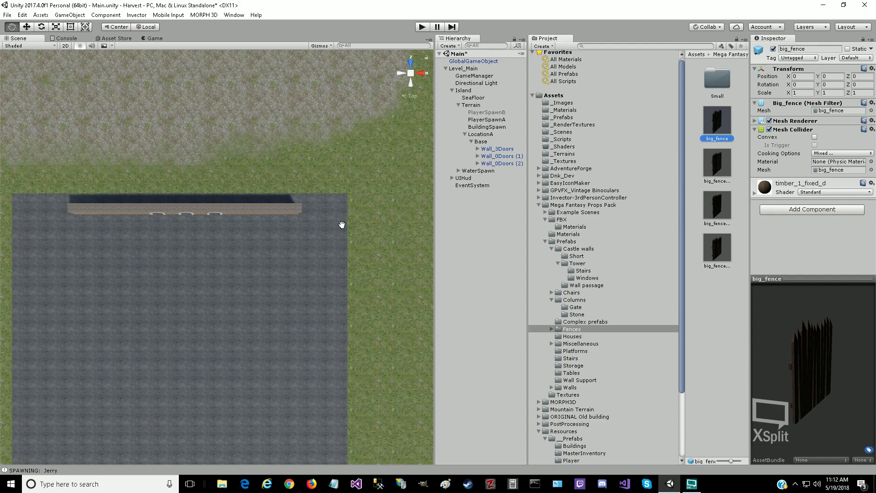
Step: Create an empty child object under Base in LocationA and name it Wall_3Doors_Short
{"action": "scroll", "coordinate": [221, 300], "scroll_direction": "down", "scroll_amount": 2}
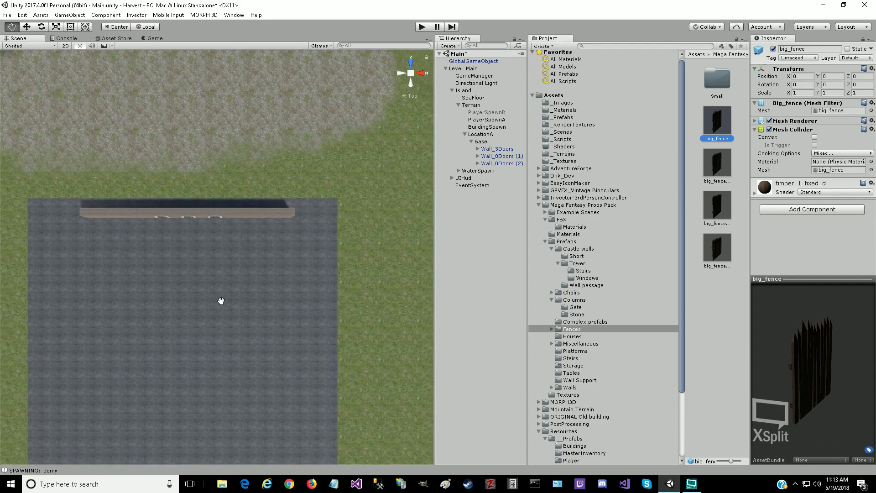
{"action": "left_click_drag", "start_coordinate": [190, 367], "coordinate": [195, 249]}
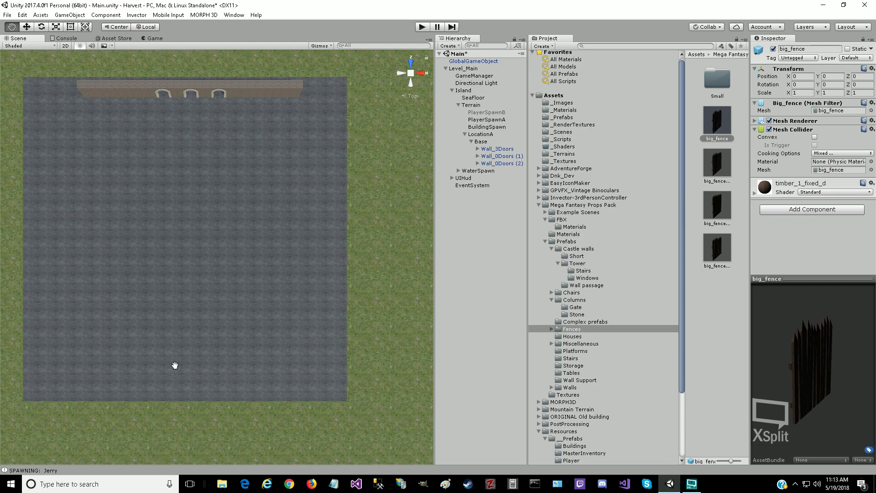
{"action": "left_click", "coordinate": [486, 135]}
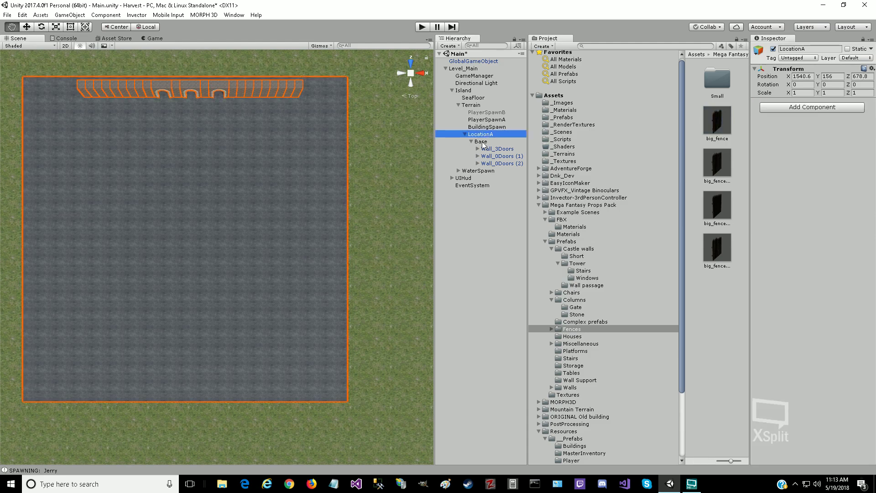
{"action": "left_click", "coordinate": [481, 142]}
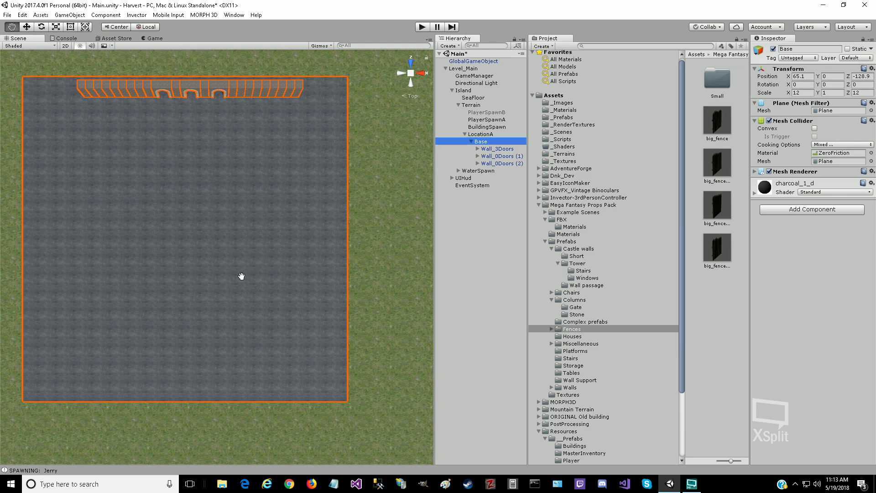
{"action": "right_click", "coordinate": [484, 145]}
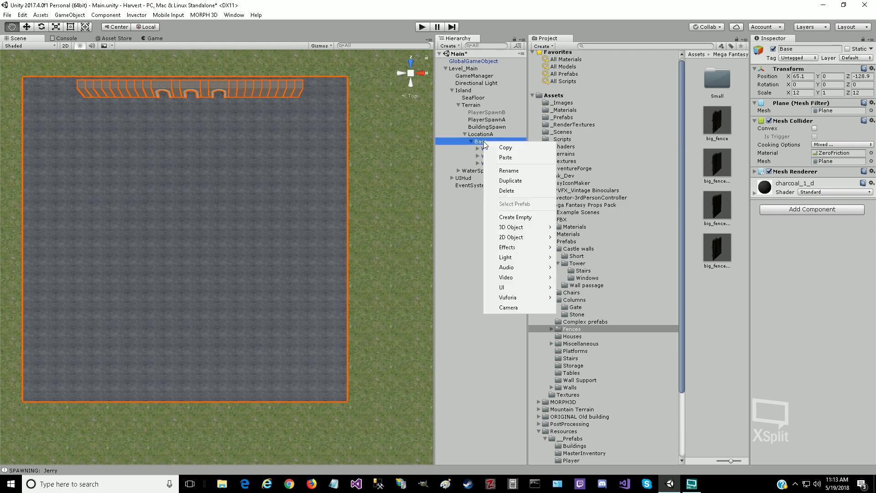
{"action": "left_click", "coordinate": [511, 217]}
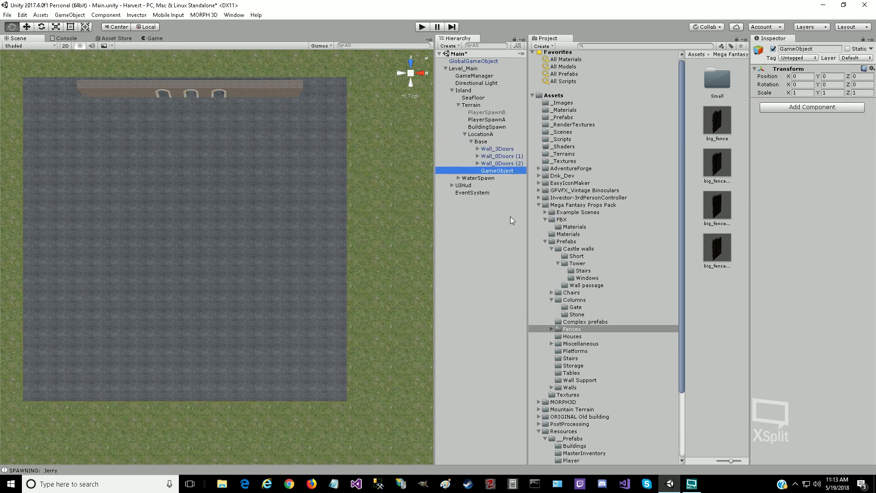
{"action": "left_click", "coordinate": [494, 171]}
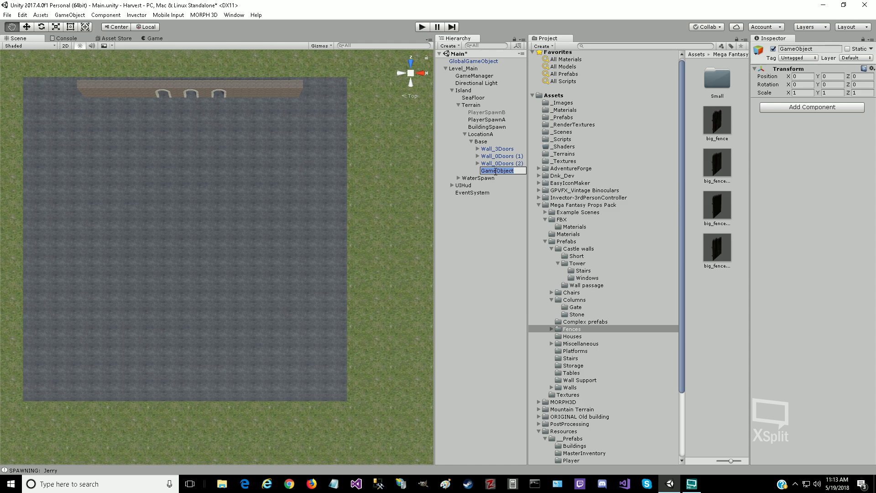
{"action": "type", "text": "Wall3"}
{"action": "key", "text": "BackSpace"}
{"action": "type", "text": "_3Doors_"}
{"action": "type", "text": "Short"}
{"action": "key", "text": "Return"}
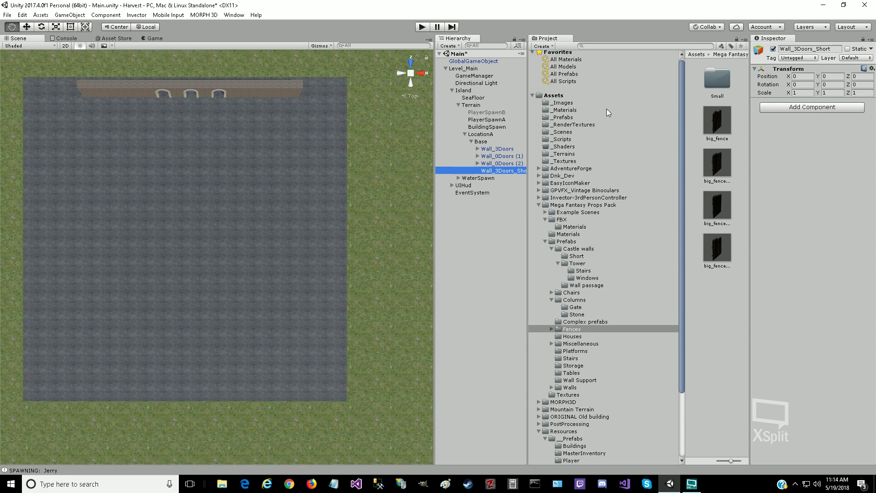
Step: Parent Wall_3Doors, Wall_0Doors (1) and Wall_0Doors (2) to the Wall_3Doors_Short object
{"action": "left_click", "coordinate": [486, 150]}
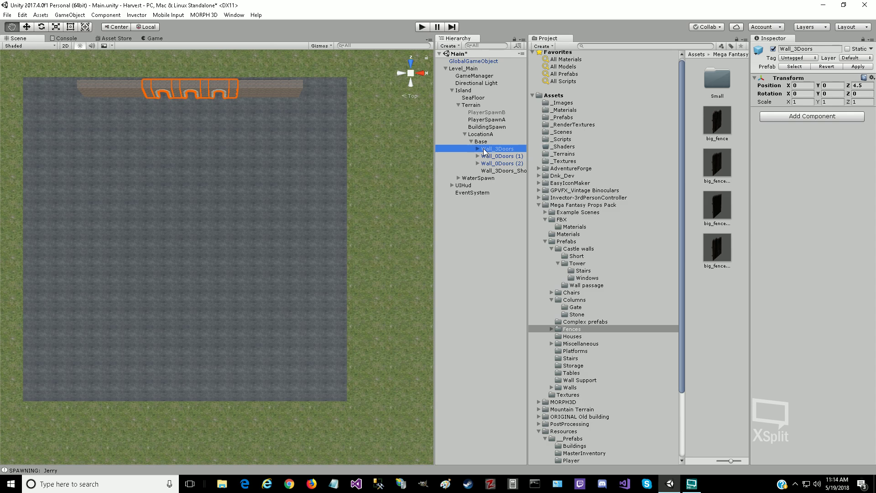
{"action": "key", "text": "shift+Down"}
{"action": "key", "text": "shift+Down"}
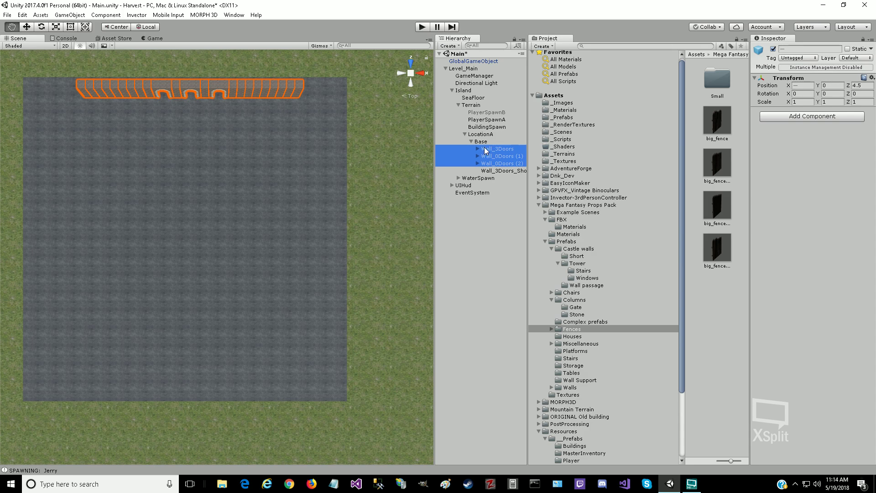
{"action": "left_click_drag", "start_coordinate": [485, 152], "coordinate": [491, 173]}
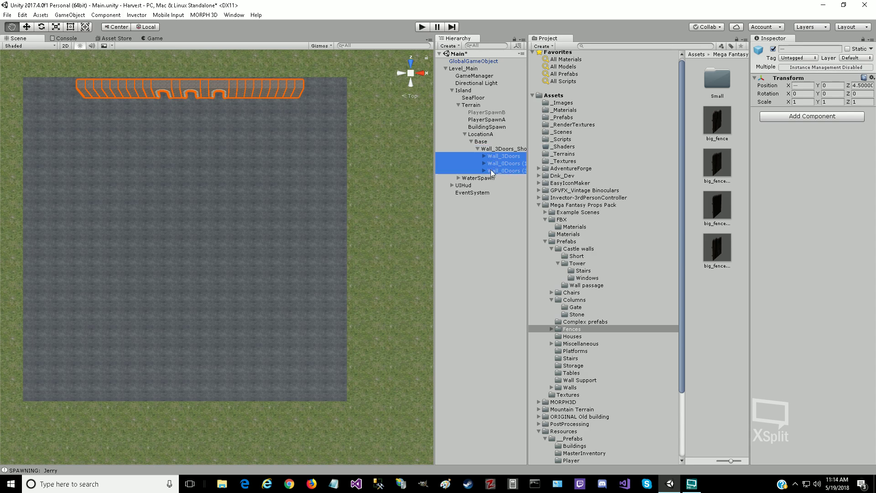
Step: Check the transforms inside Wall_3Doors_Short and set the Z position of its three wall sections to 0
{"action": "left_click", "coordinate": [491, 151]}
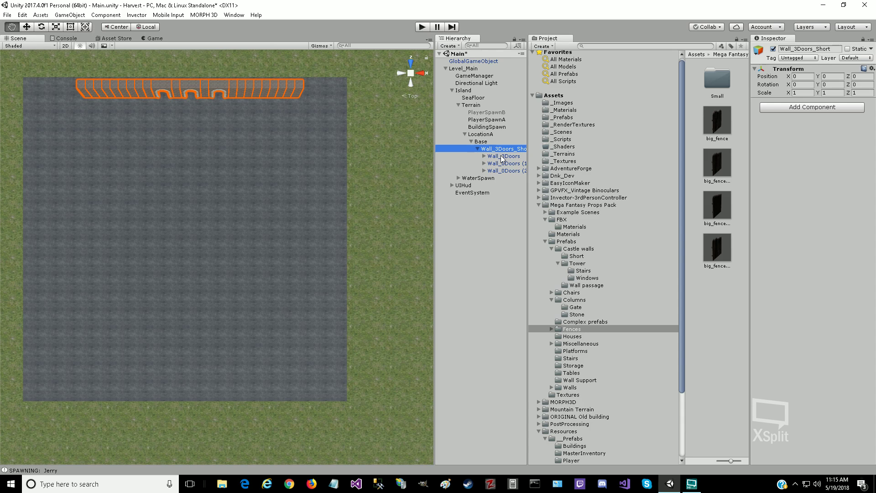
{"action": "left_click", "coordinate": [502, 157]}
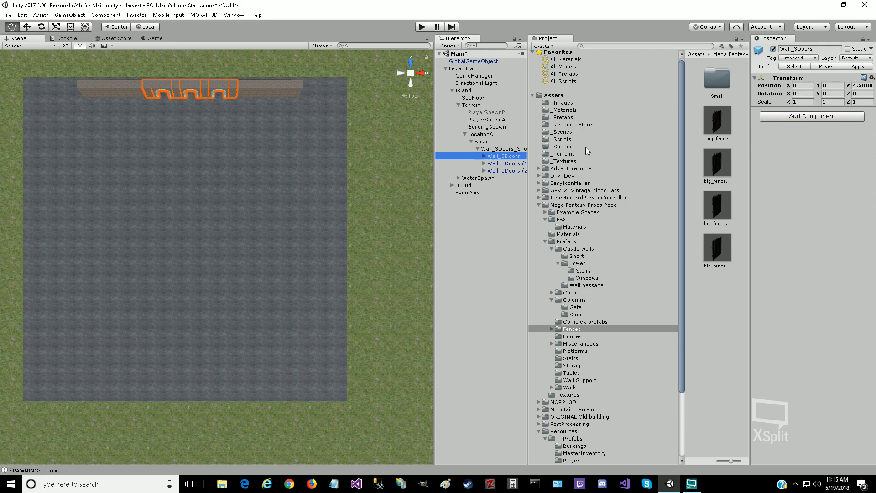
{"action": "left_click", "coordinate": [484, 156]}
{"action": "left_click", "coordinate": [501, 163]}
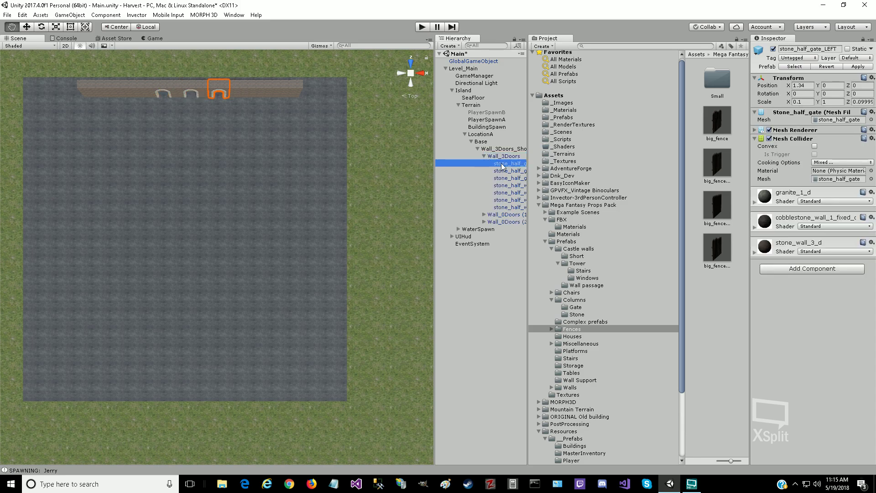
{"action": "left_click", "coordinate": [484, 156]}
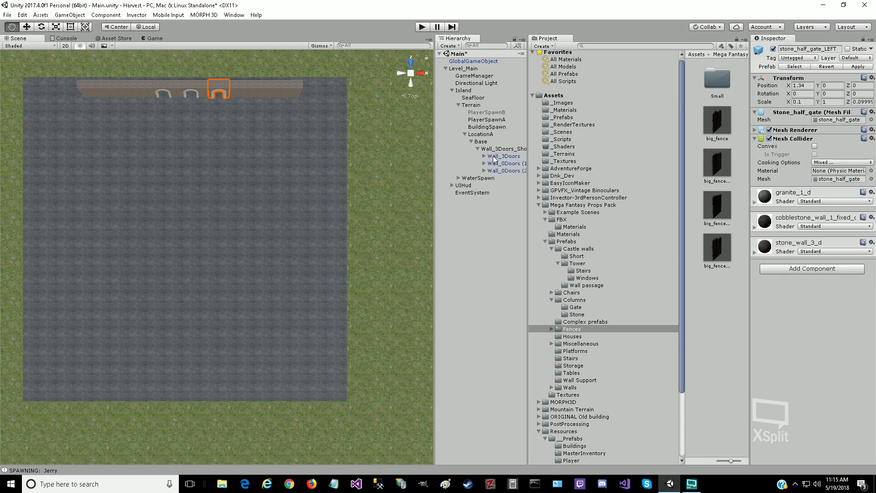
{"action": "left_click", "coordinate": [495, 156]}
{"action": "key", "text": "shift+Down"}
{"action": "key", "text": "shift+Down"}
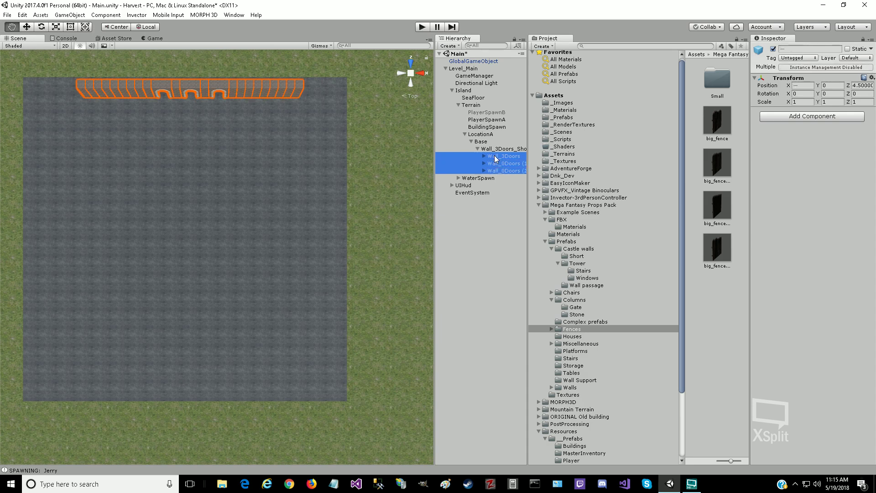
{"action": "left_click", "coordinate": [866, 85]}
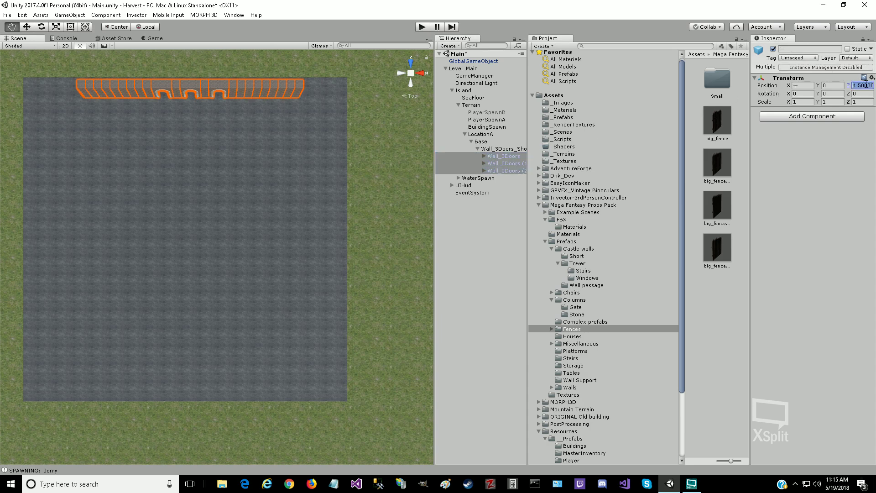
{"action": "type", "text": "0"}
{"action": "key", "text": "Tab"}
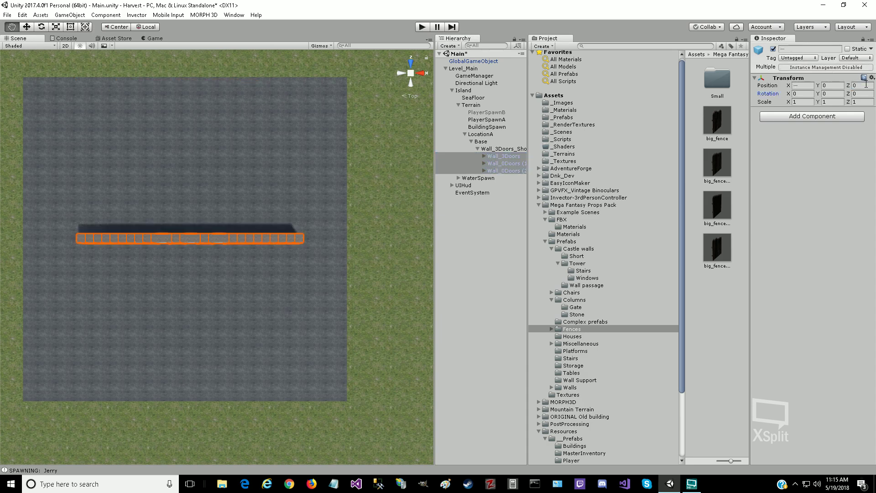
Step: Save Wall_3Doors_Short as a prefab in the _Prefabs folder and collapse its children in the scene hierarchy
{"action": "left_click", "coordinate": [502, 150]}
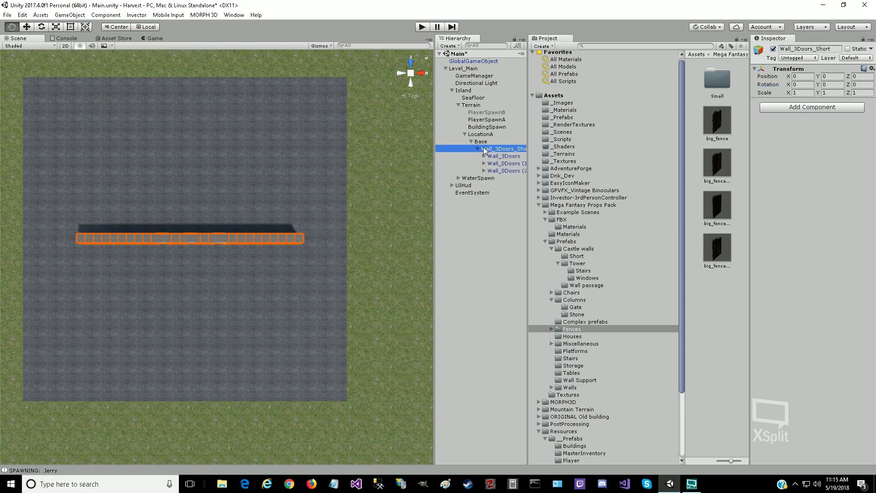
{"action": "left_click_drag", "start_coordinate": [484, 150], "coordinate": [547, 118]}
{"action": "left_click", "coordinate": [547, 119]}
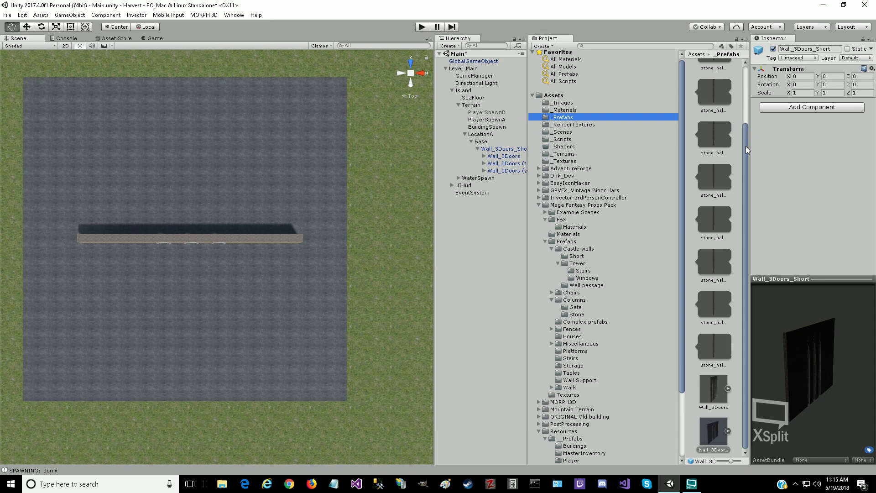
{"action": "left_click_drag", "start_coordinate": [746, 145], "coordinate": [741, 63]}
{"action": "left_click", "coordinate": [729, 78]}
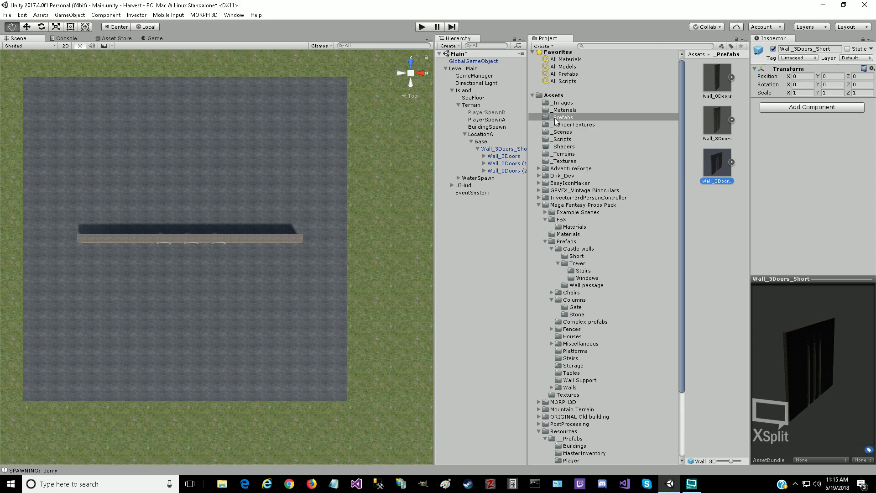
{"action": "left_click", "coordinate": [478, 148]}
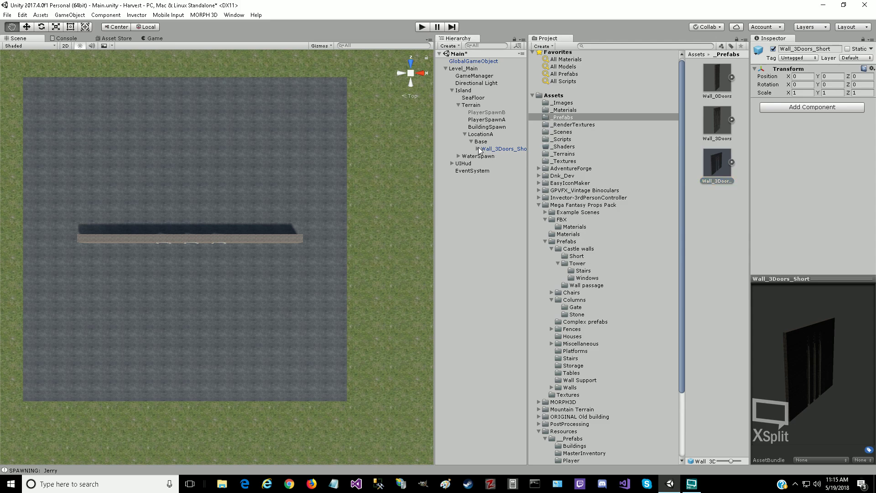
Step: Set the Z position of the Wall_3Doors_Short object under Base to 4.5
{"action": "left_click", "coordinate": [489, 150]}
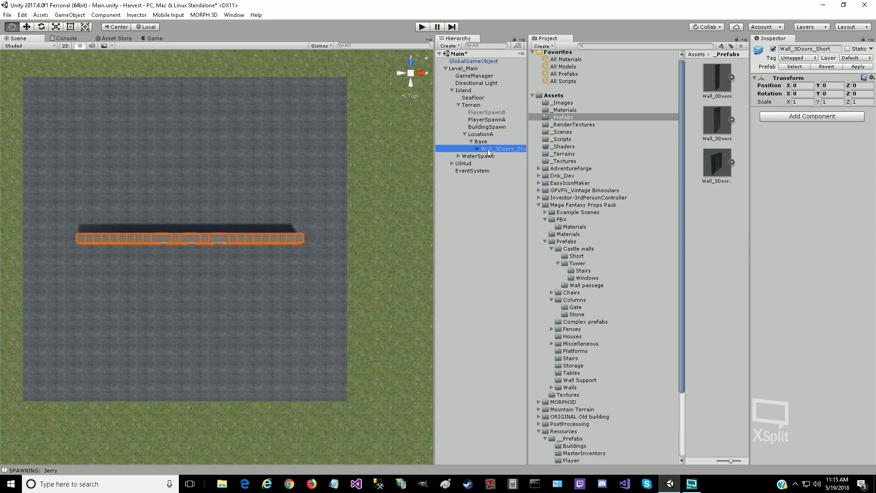
{"action": "left_click", "coordinate": [863, 86]}
{"action": "type", "text": "4.5"}
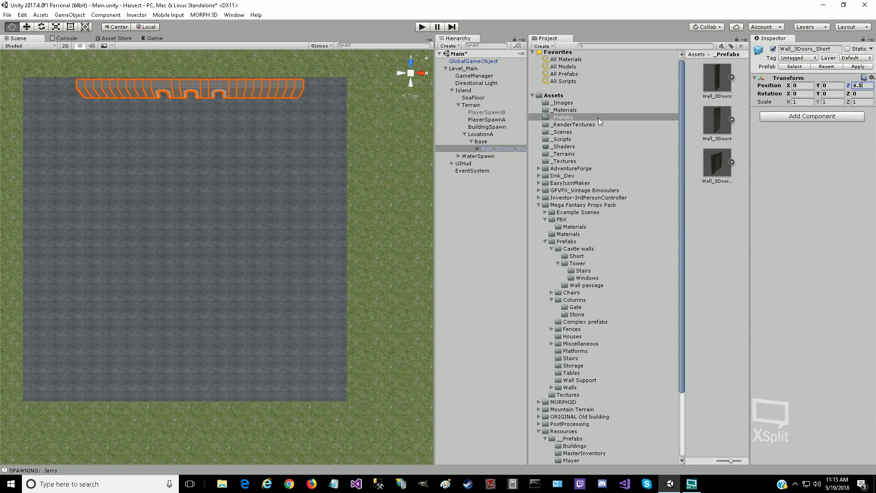
{"action": "left_click_drag", "start_coordinate": [717, 162], "coordinate": [311, 211]}
{"action": "left_click_drag", "start_coordinate": [192, 234], "coordinate": [192, 234]}
{"action": "left_click_drag", "start_coordinate": [192, 235], "coordinate": [727, 200]}
Step: Add a second Wall_3Doors_Short prefab instance under Base and set its Z position to -4.5
{"action": "left_click_drag", "start_coordinate": [717, 163], "coordinate": [486, 146]}
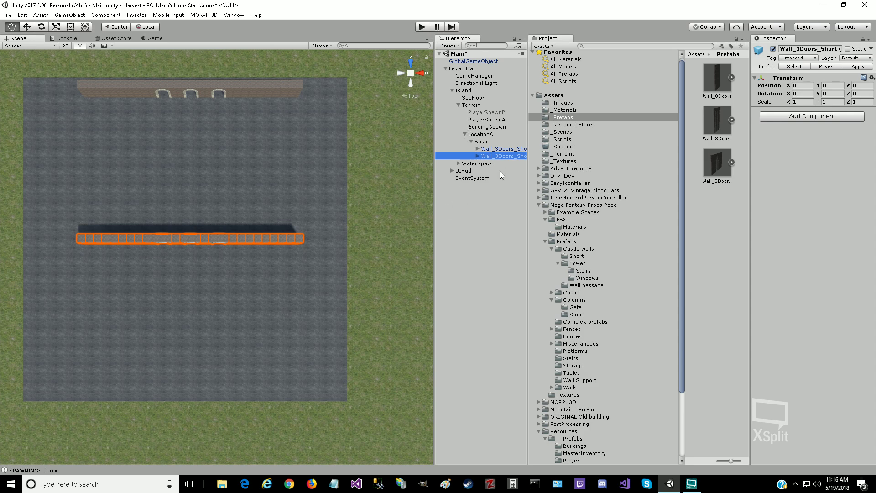
{"action": "left_click", "coordinate": [860, 85]}
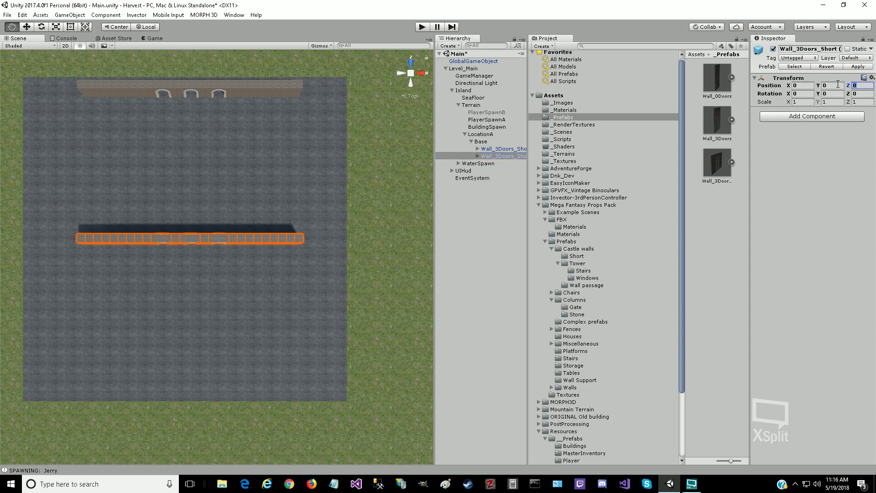
{"action": "type", "text": "-4"}
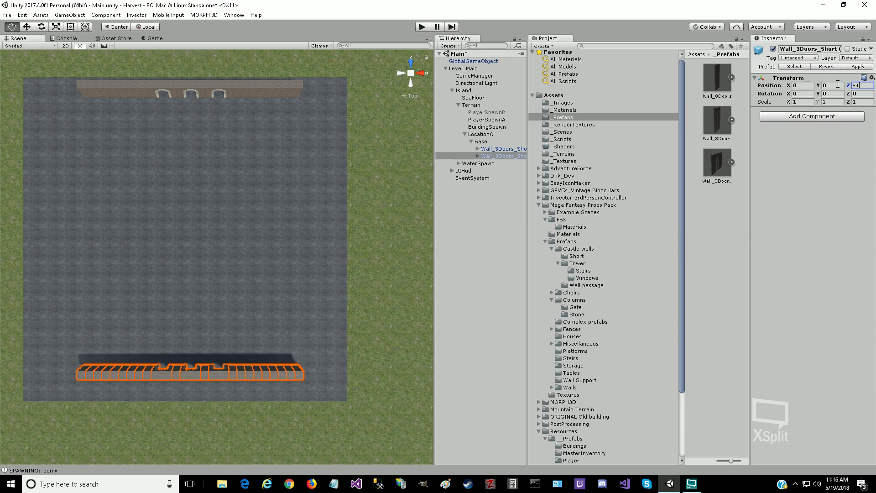
{"action": "type", "text": ".5"}
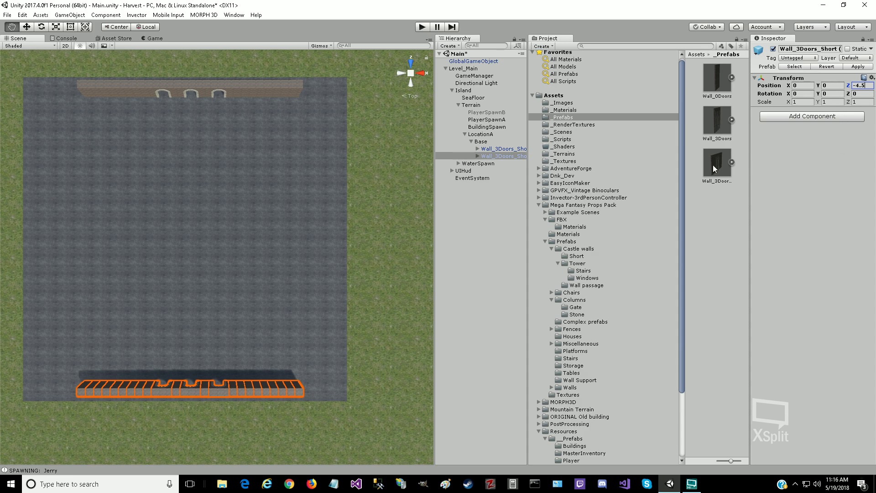
Step: Add two more Wall_3Doors_Short prefab instances as children of Base
{"action": "left_click_drag", "start_coordinate": [714, 162], "coordinate": [494, 143]}
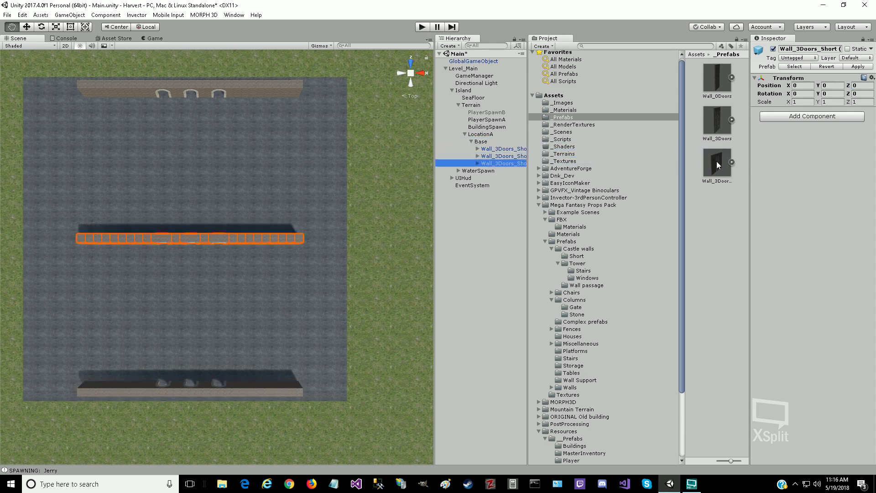
{"action": "left_click_drag", "start_coordinate": [717, 163], "coordinate": [492, 144]}
{"action": "left_click", "coordinate": [500, 149]}
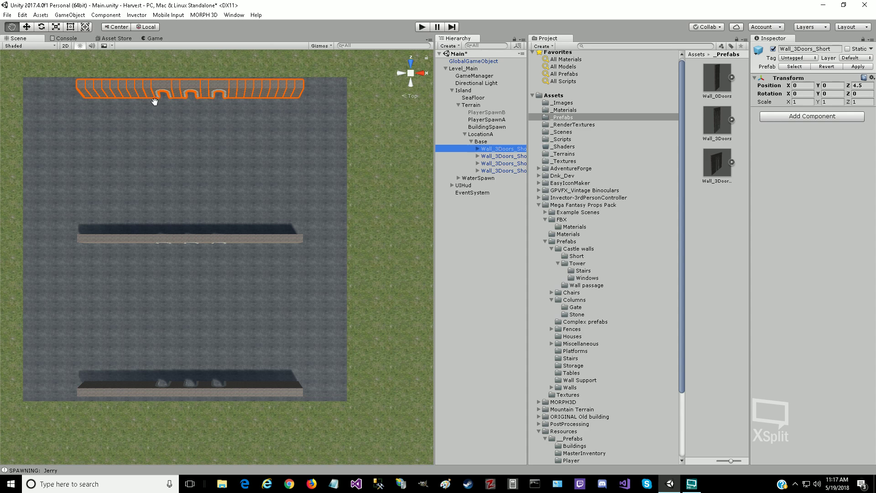
Step: Set the third Wall_3Doors_Short instance to X position 4.5 and Y rotation 90
{"action": "left_click", "coordinate": [510, 163]}
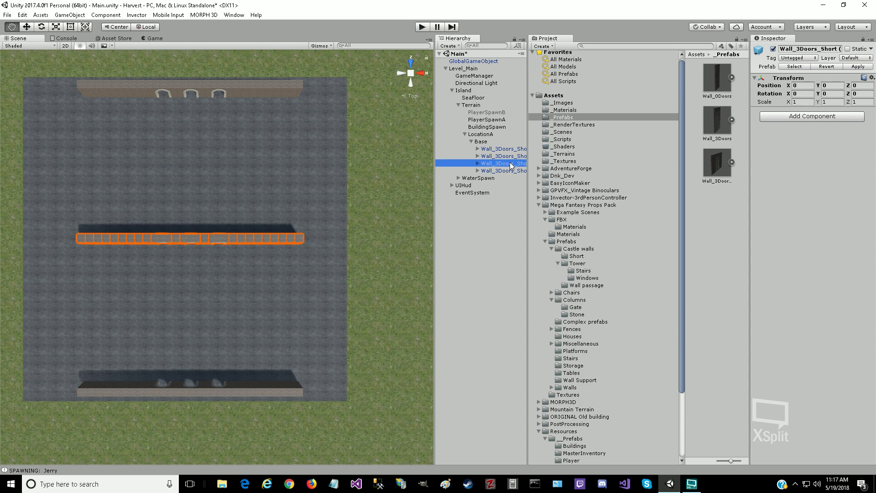
{"action": "left_click", "coordinate": [804, 86]}
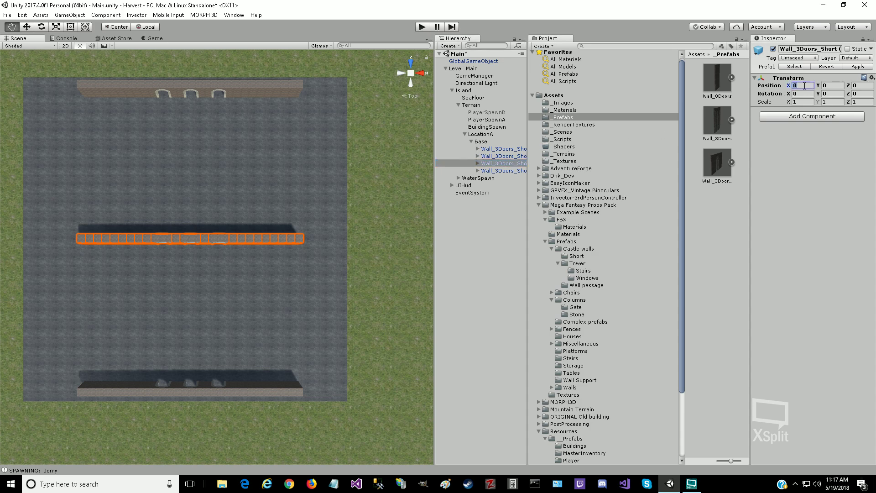
{"action": "type", "text": "4.5"}
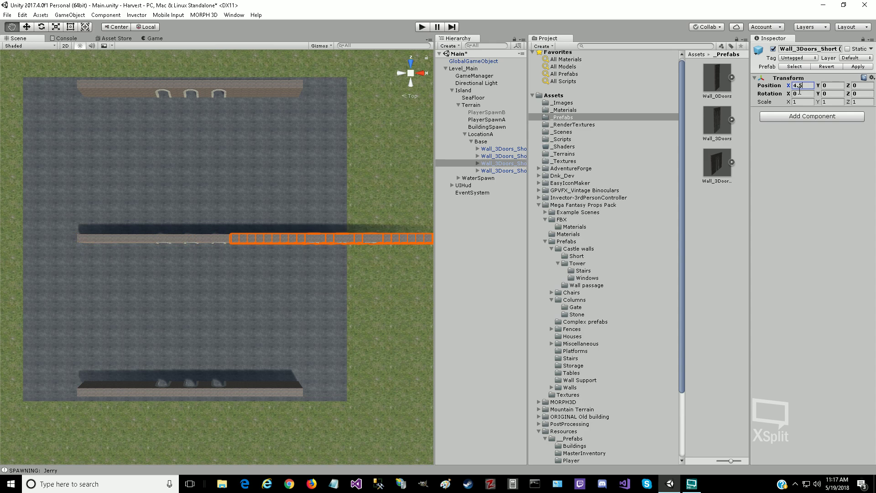
{"action": "key", "text": "Tab"}
{"action": "left_click", "coordinate": [829, 94]}
{"action": "type", "text": "90"}
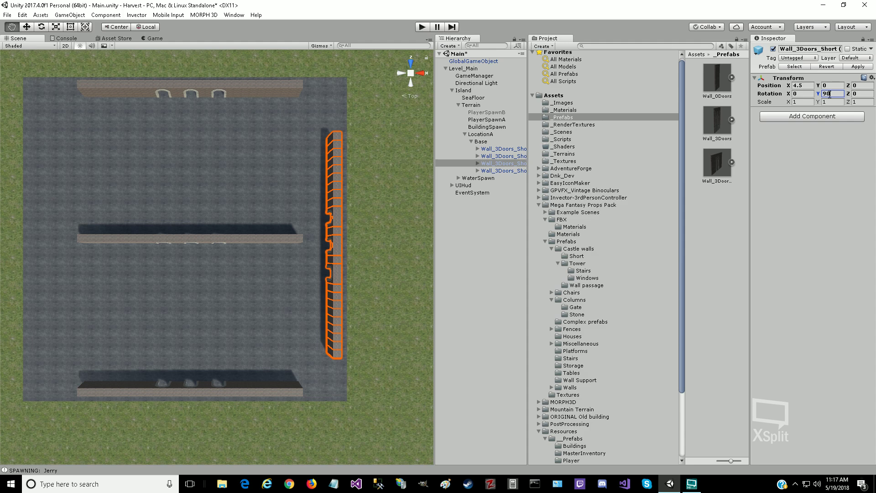
Step: Set the X position of the fourth Wall_3Doors_Short instance to -4.5
{"action": "left_click", "coordinate": [487, 171]}
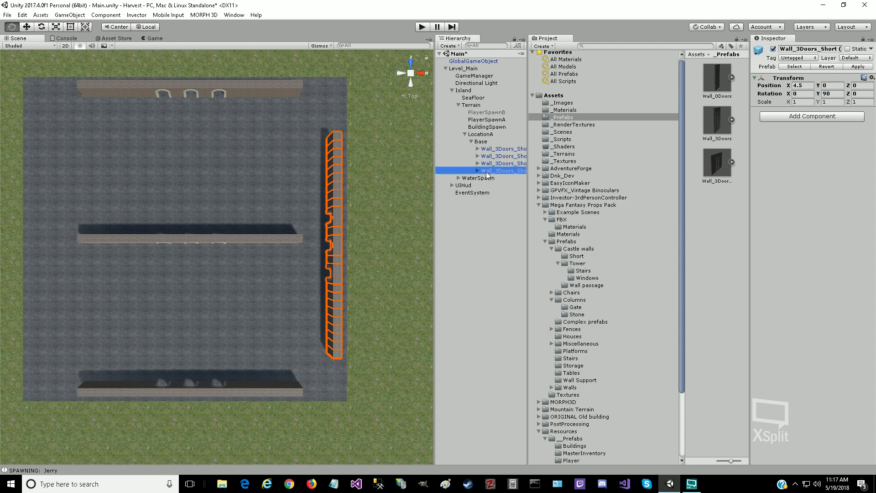
{"action": "left_click", "coordinate": [802, 85]}
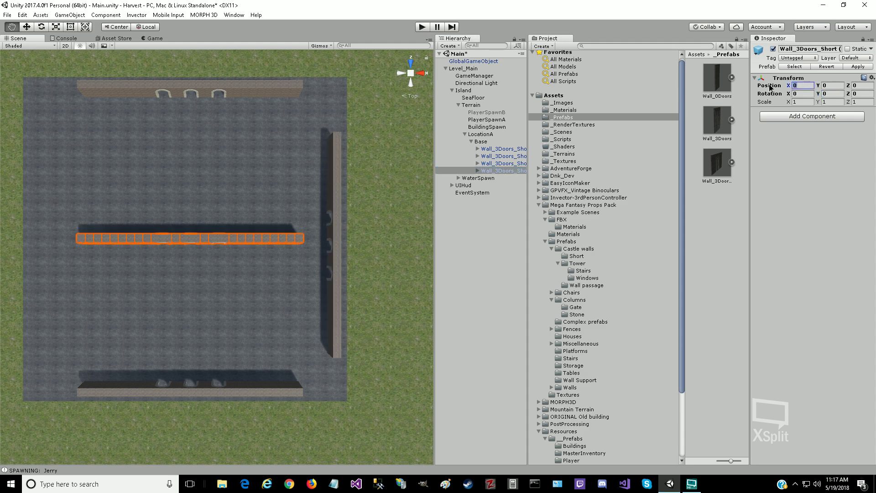
{"action": "type", "text": "-"}
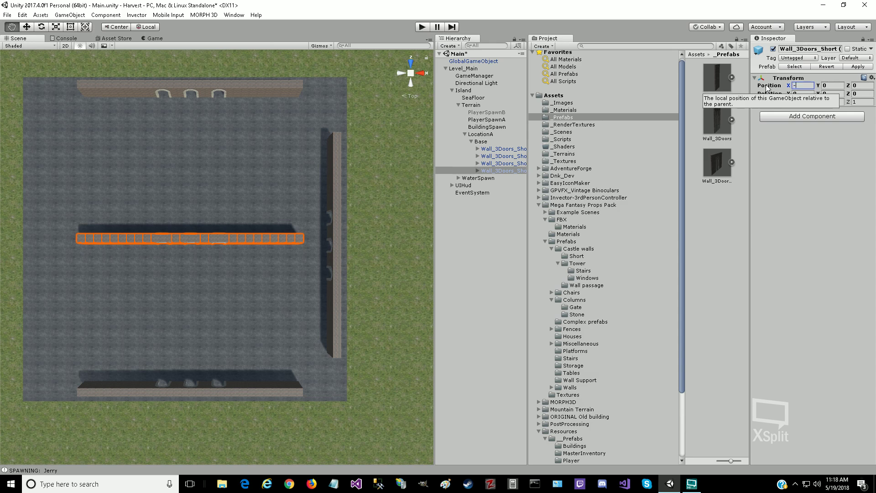
{"action": "type", "text": "4.5"}
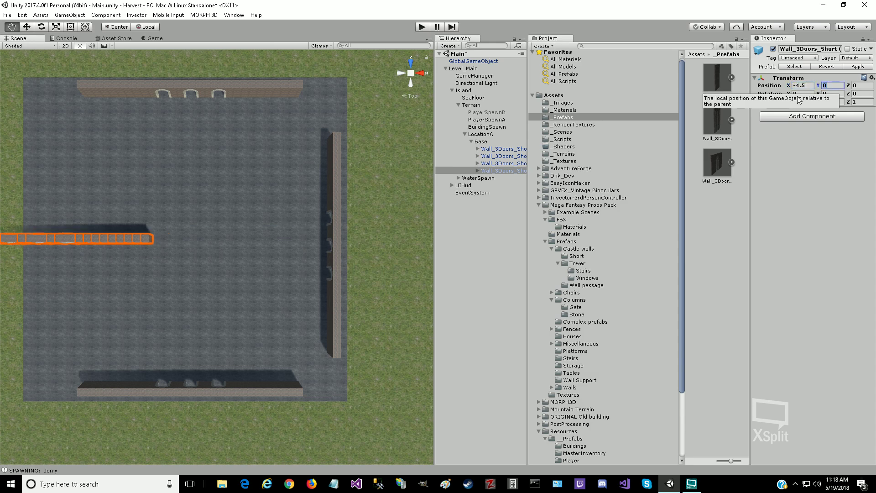
{"action": "left_click", "coordinate": [804, 94]}
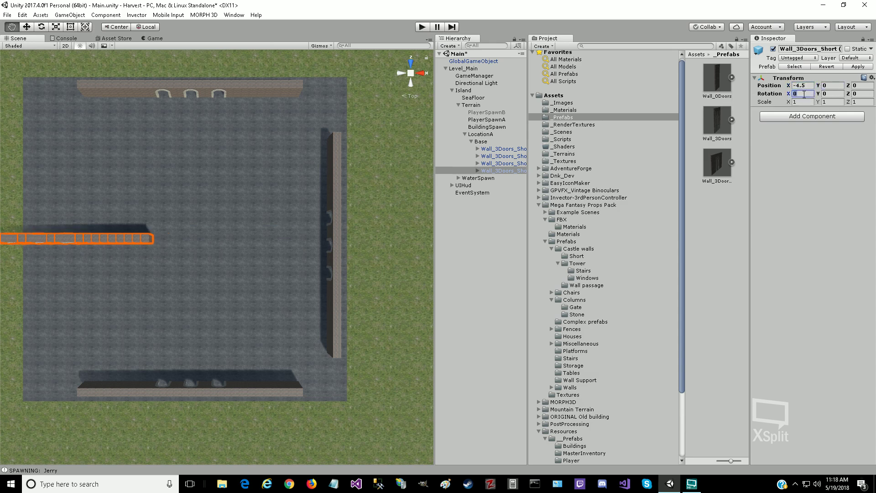
{"action": "type", "text": "90"}
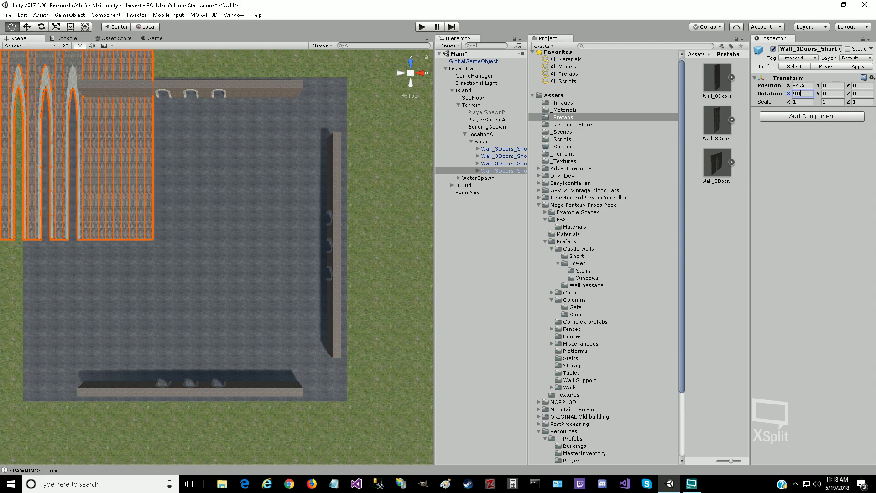
{"action": "key", "text": "BackSpace"}
{"action": "key", "text": "BackSpace"}
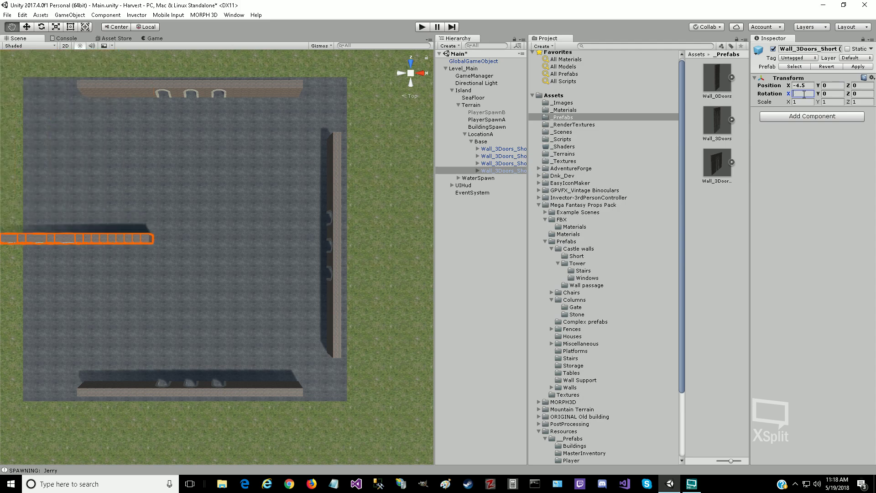
Step: Set the Y rotation of the fourth Wall_3Doors_Short instance to 90
{"action": "left_click", "coordinate": [831, 92]}
{"action": "type", "text": "90"}
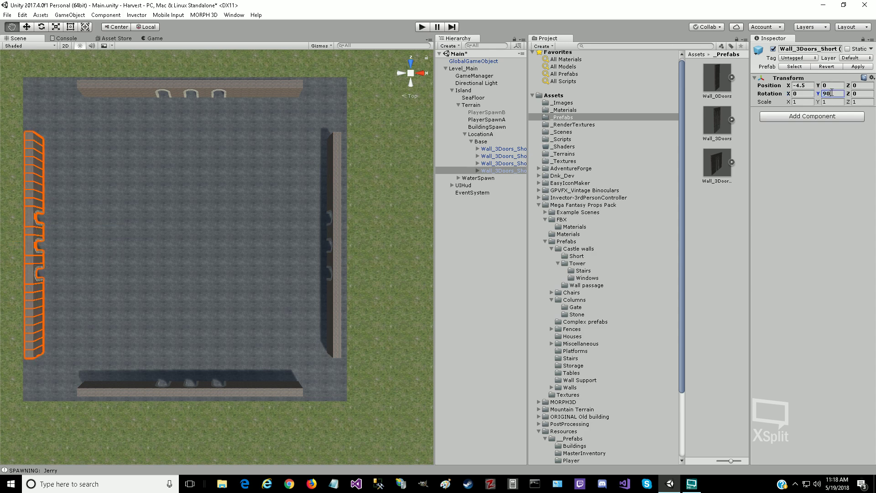
{"action": "left_click", "coordinate": [181, 204]}
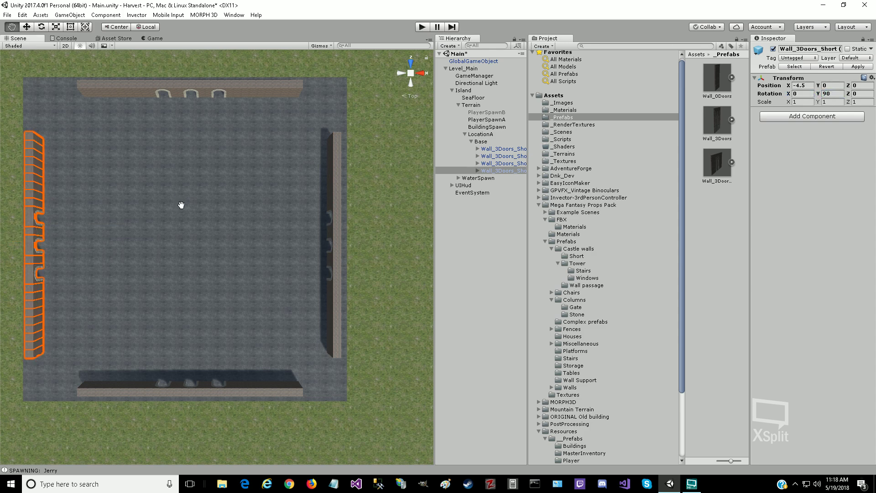
Step: Rename the Base object under LocationA as MainTown
{"action": "left_click", "coordinate": [491, 143]}
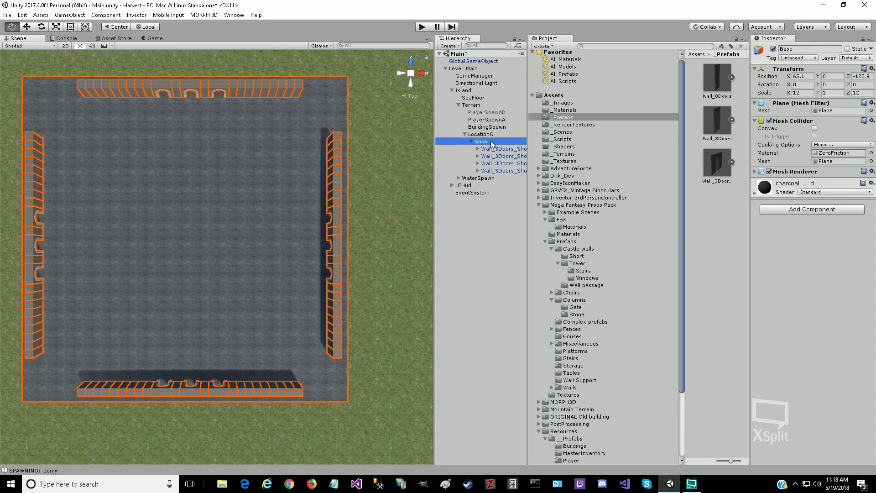
{"action": "left_click", "coordinate": [491, 143]}
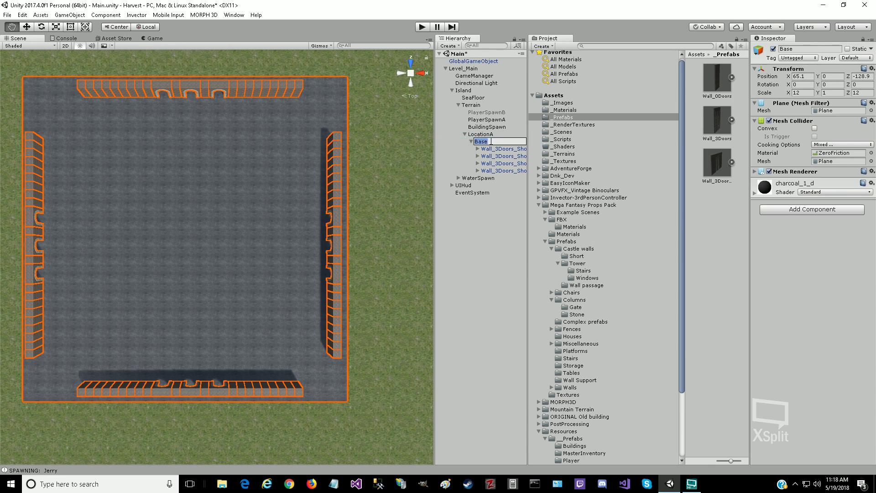
{"action": "type", "text": "MainTown"}
{"action": "key", "text": "Return"}
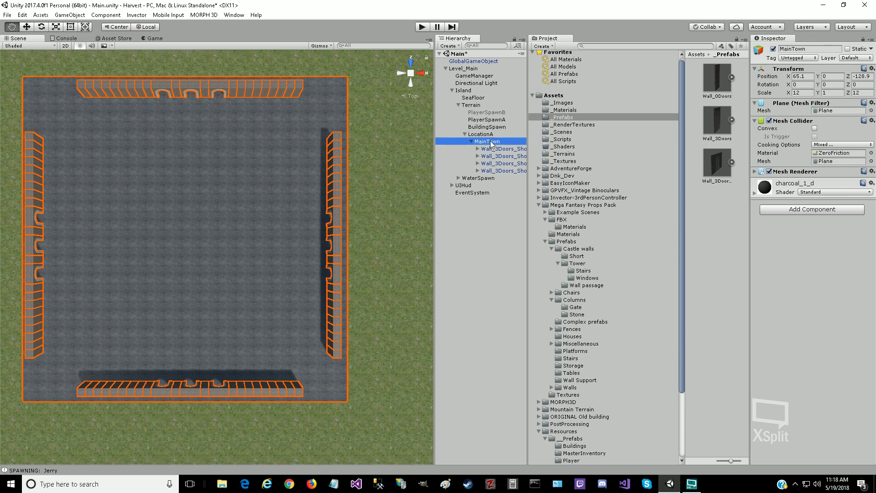
Step: Rename the MainTown object under LocationA as TradersVillage
{"action": "left_click", "coordinate": [491, 142]}
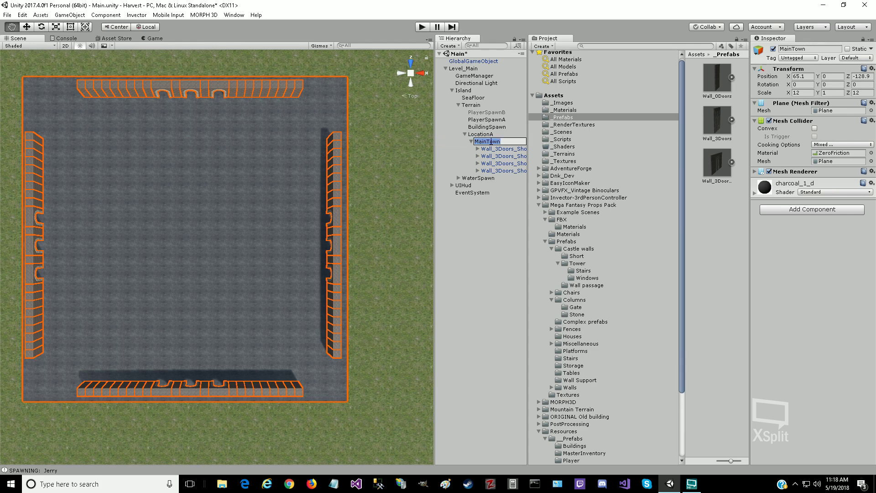
{"action": "type", "text": "adersVillage"}
{"action": "key", "text": "Return"}
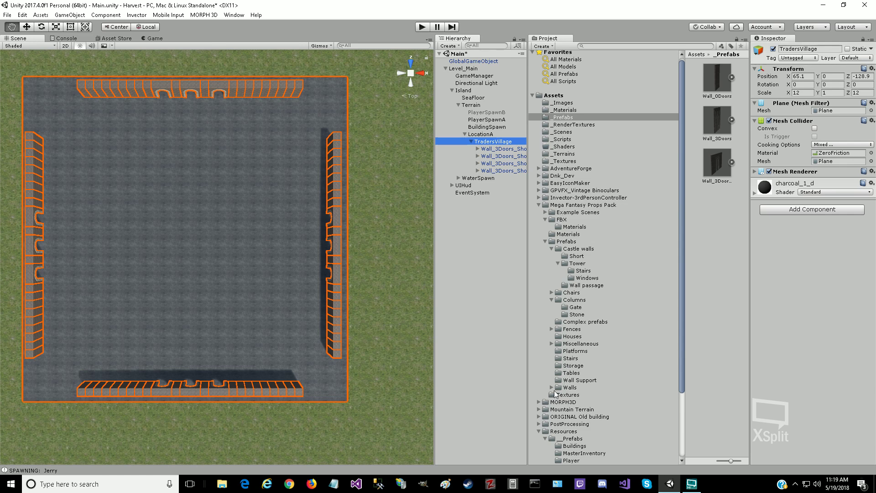
Step: Examine the Storage, Wall Support and Walls prefabs in the Mega Fantasy Props Pack, previewing the chest and the Big wood walls
{"action": "left_click", "coordinate": [559, 367]}
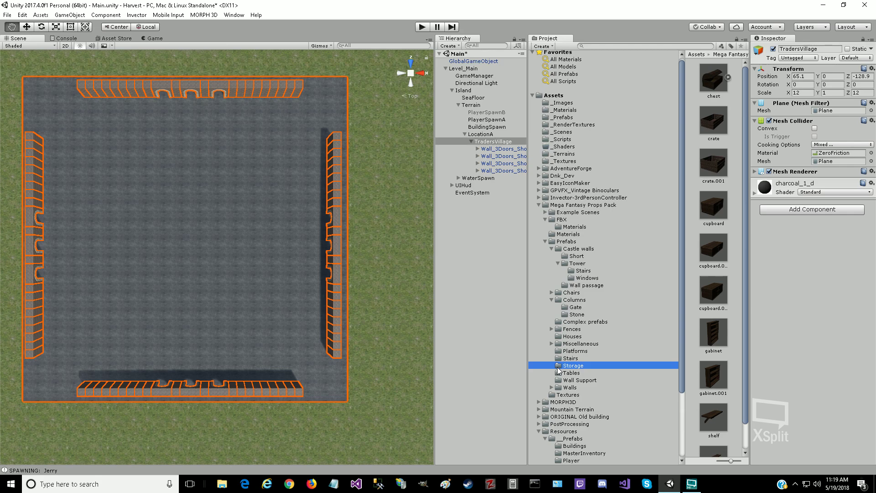
{"action": "left_click", "coordinate": [710, 86]}
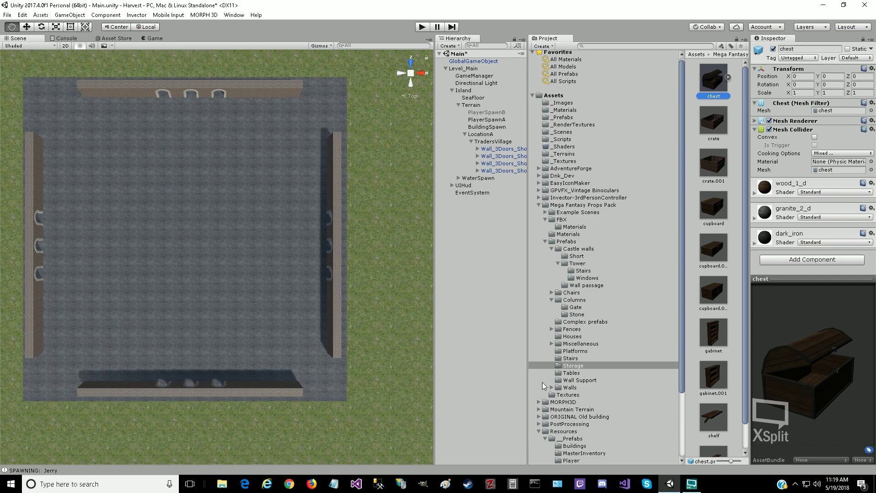
{"action": "left_click", "coordinate": [560, 378]}
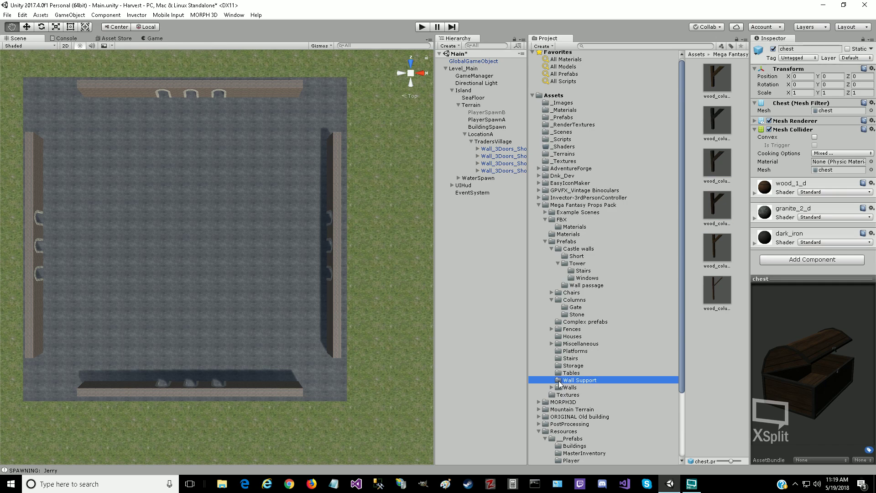
{"action": "left_click", "coordinate": [561, 387]}
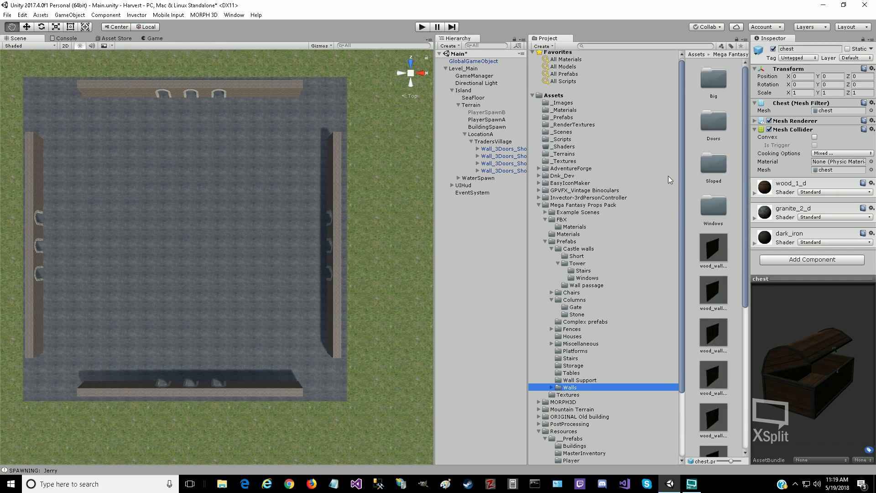
{"action": "left_click", "coordinate": [552, 388]}
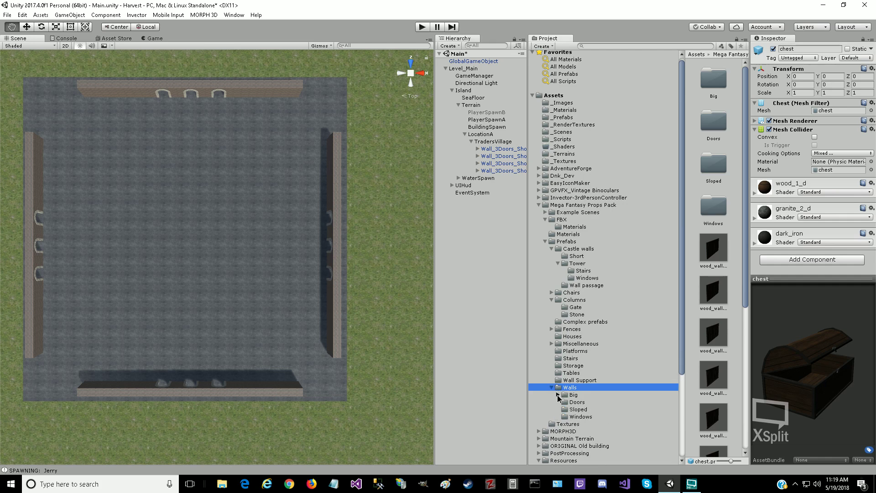
{"action": "left_click", "coordinate": [558, 394]}
{"action": "left_click", "coordinate": [566, 396]}
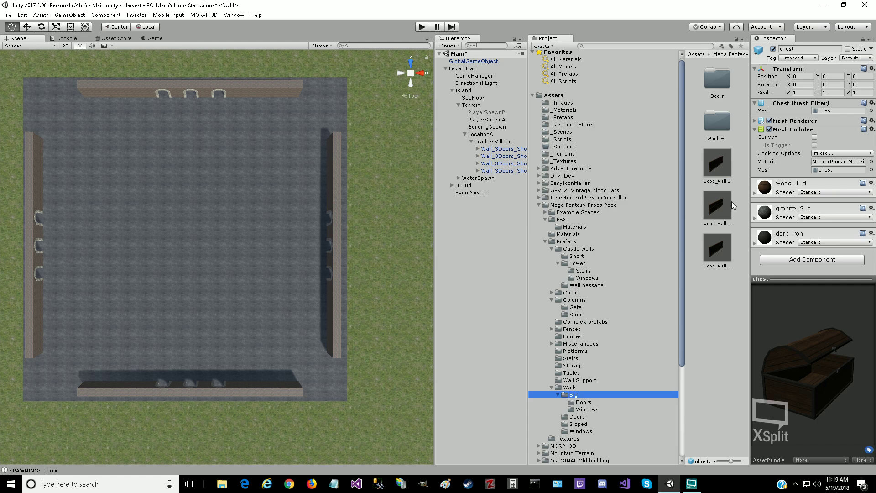
{"action": "left_click", "coordinate": [716, 162]}
{"action": "left_click", "coordinate": [717, 218]}
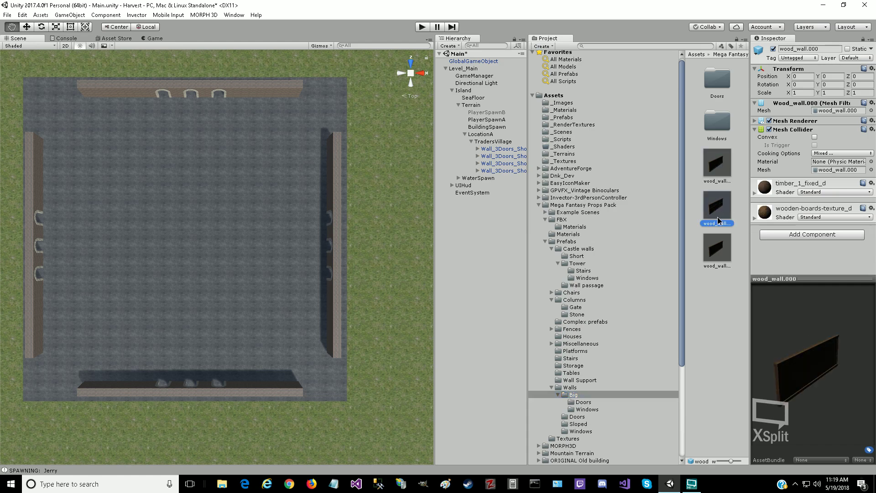
{"action": "left_click", "coordinate": [719, 252]}
Step: Look through the Columns, Gate and Houses prefab folders of the Mega Fantasy Props Pack
{"action": "left_click", "coordinate": [558, 301]}
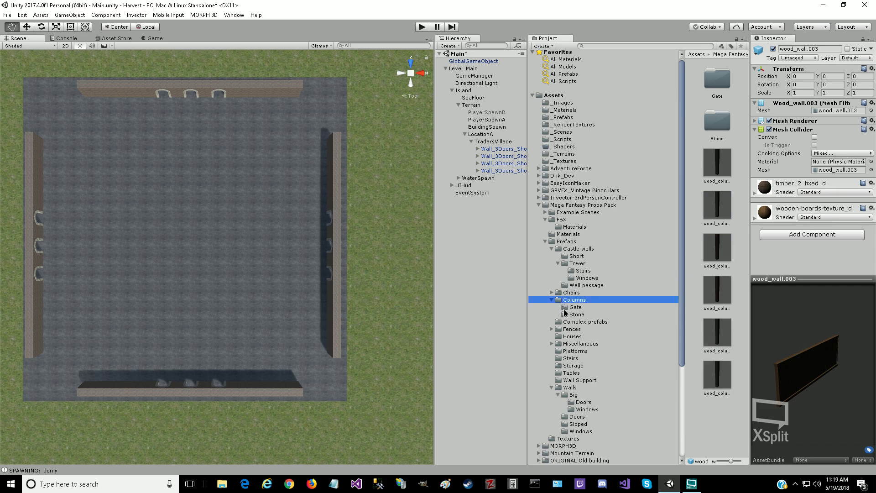
{"action": "left_click", "coordinate": [565, 308]}
{"action": "left_click", "coordinate": [561, 300]}
{"action": "left_click", "coordinate": [551, 328]}
{"action": "left_click", "coordinate": [550, 328]}
{"action": "left_click", "coordinate": [571, 336]}
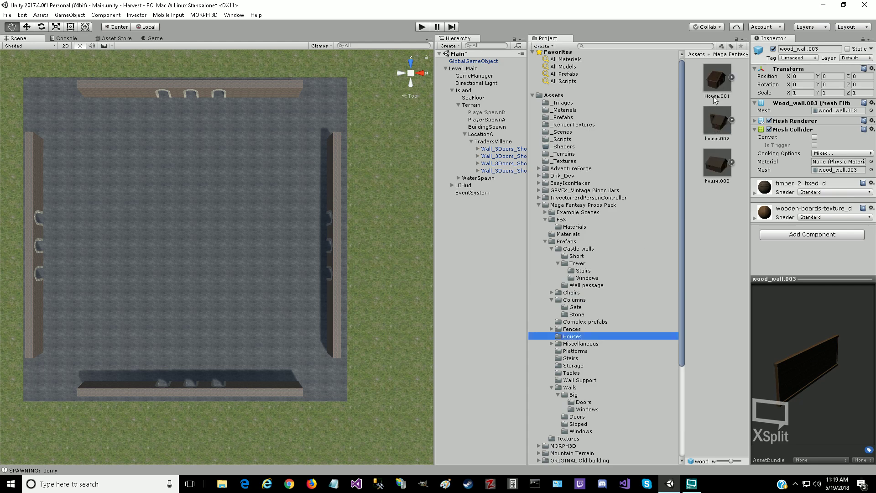
Step: Preview the House.001, house.002 and house.003 prefabs in the Houses folder
{"action": "left_click", "coordinate": [714, 85]}
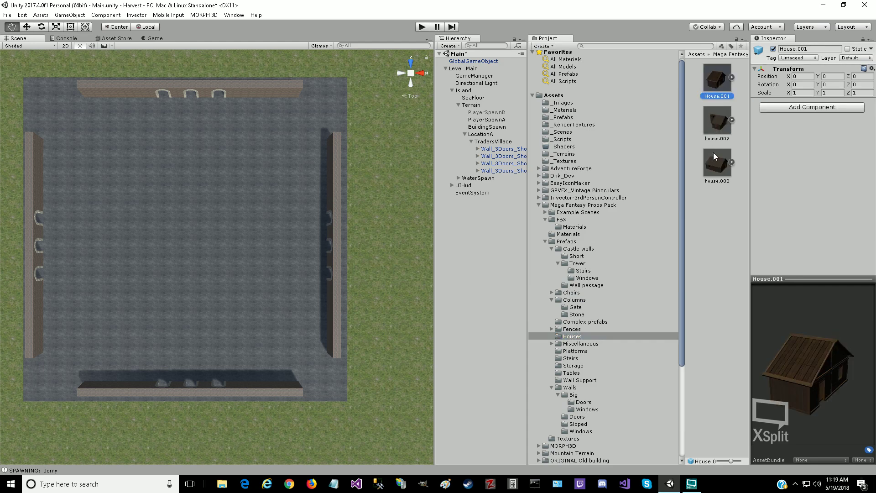
{"action": "left_click", "coordinate": [715, 132]}
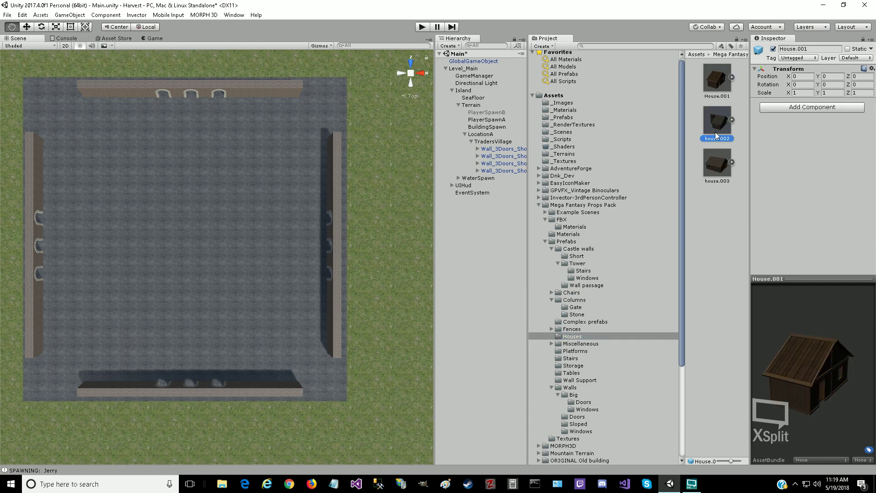
{"action": "left_click", "coordinate": [718, 166]}
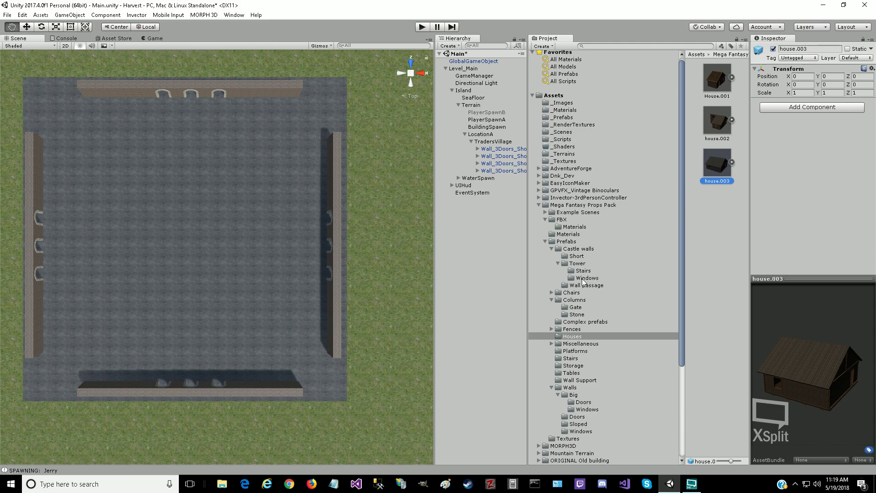
Step: Look through the Barrels, Beds, Books, Bricks and Candels prefab folders under Miscellaneous
{"action": "left_click", "coordinate": [551, 344]}
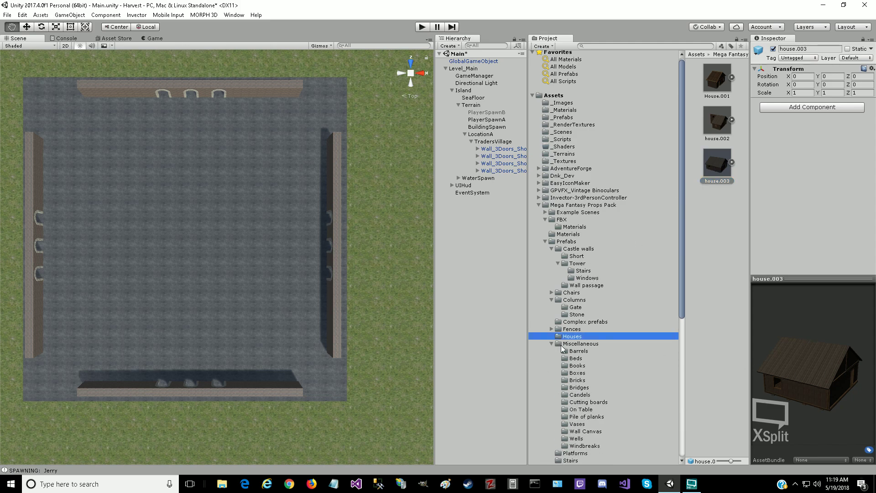
{"action": "left_click", "coordinate": [582, 343]}
{"action": "left_click_drag", "start_coordinate": [682, 213], "coordinate": [680, 314]}
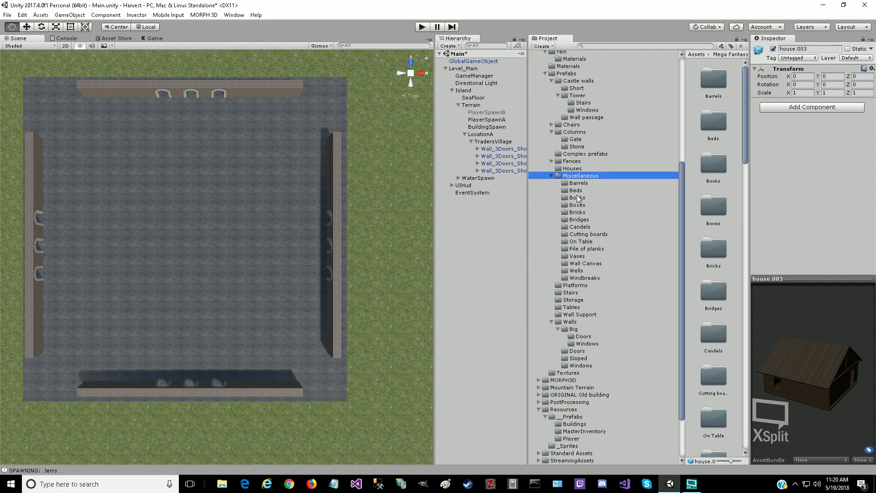
{"action": "left_click", "coordinate": [568, 183]}
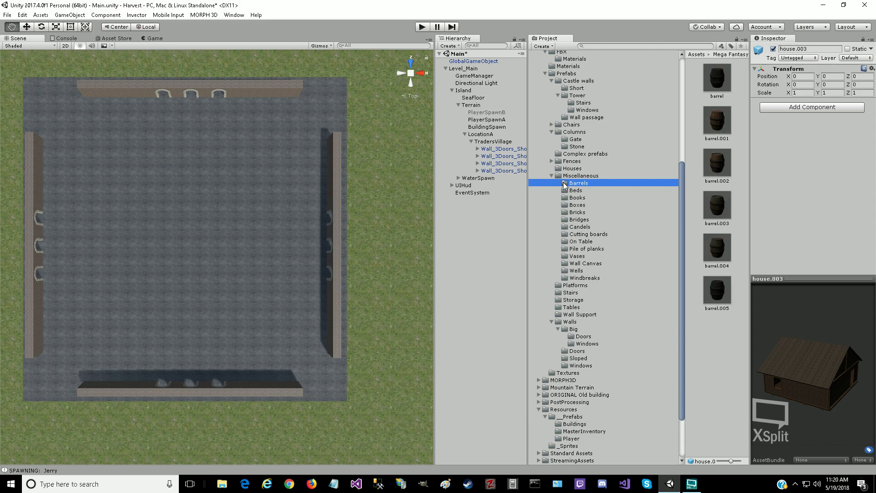
{"action": "left_click", "coordinate": [565, 191]}
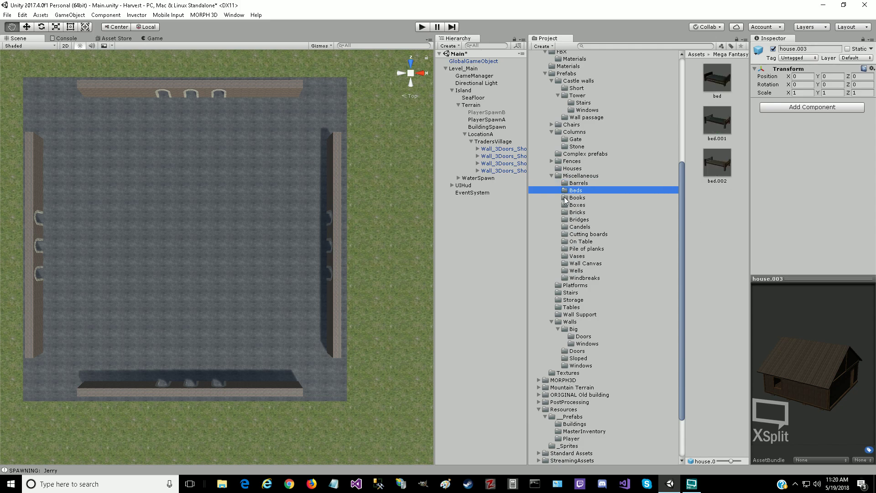
{"action": "left_click", "coordinate": [566, 199]}
{"action": "left_click", "coordinate": [565, 213]}
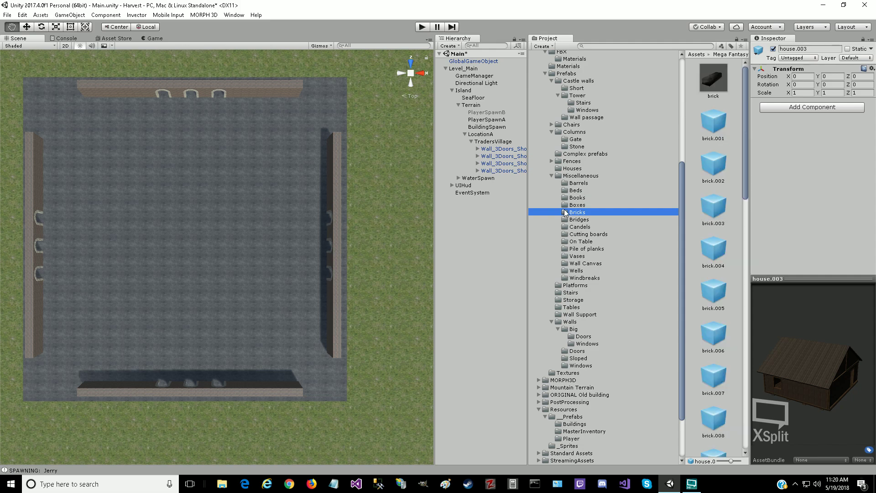
{"action": "left_click", "coordinate": [565, 226]}
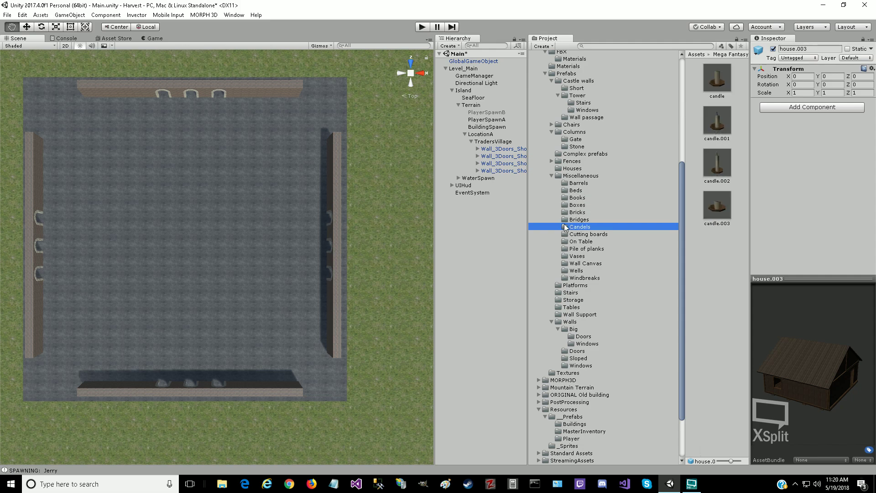
Step: Examine the Bridges prefabs, previewing the stone bridge, its column and connector, and several wood bridge pieces
{"action": "left_click", "coordinate": [566, 220]}
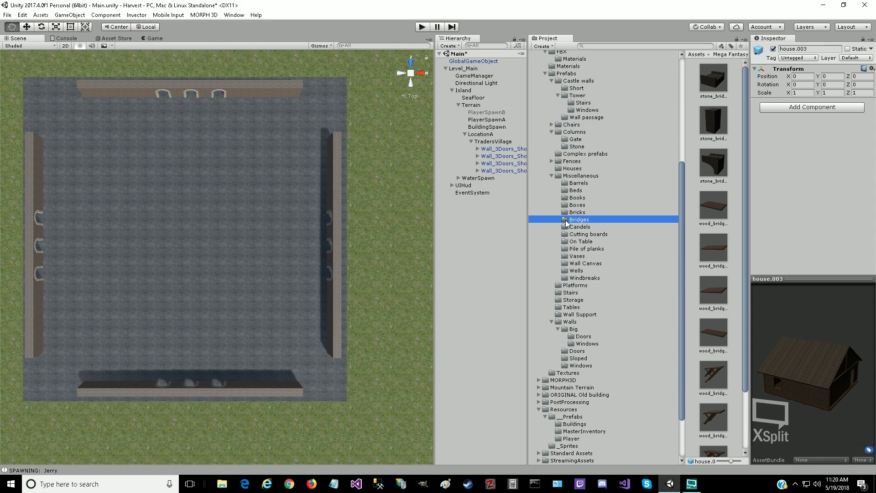
{"action": "left_click_drag", "start_coordinate": [744, 193], "coordinate": [744, 267]}
{"action": "left_click", "coordinate": [717, 100]}
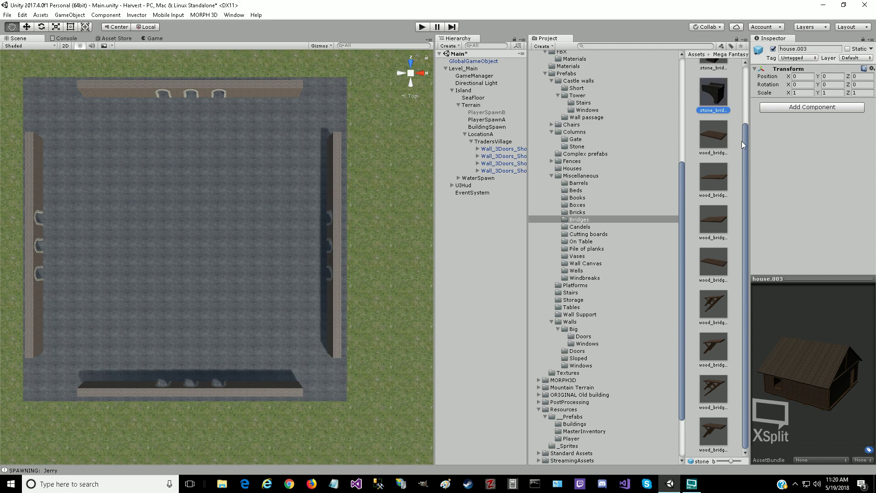
{"action": "left_click_drag", "start_coordinate": [745, 155], "coordinate": [743, 101]}
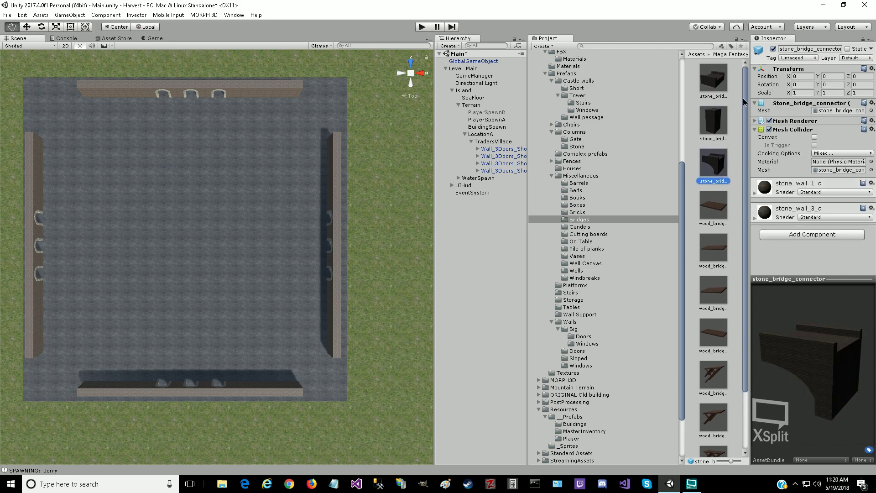
{"action": "left_click", "coordinate": [714, 84]}
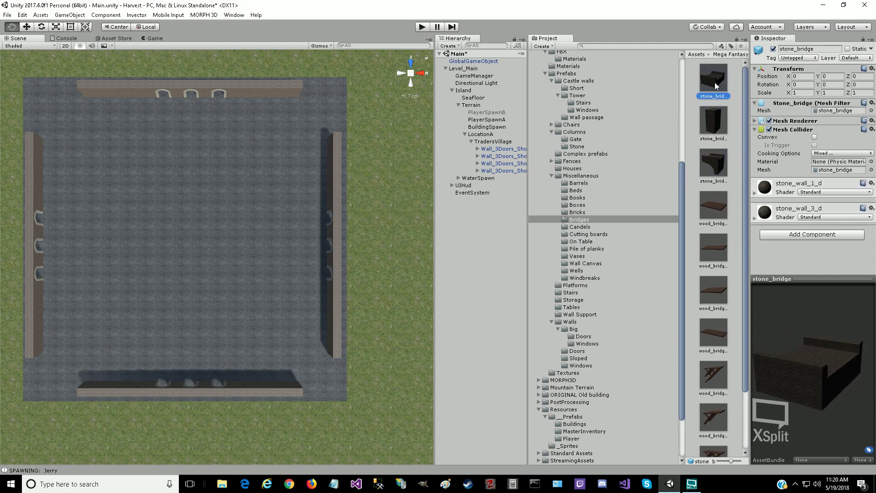
{"action": "left_click", "coordinate": [713, 125]}
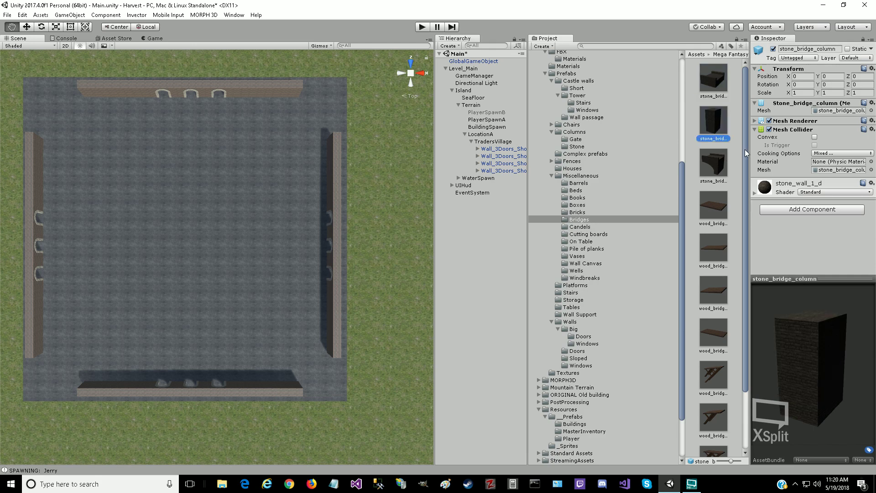
{"action": "left_click_drag", "start_coordinate": [744, 149], "coordinate": [746, 168]}
{"action": "left_click", "coordinate": [712, 182]}
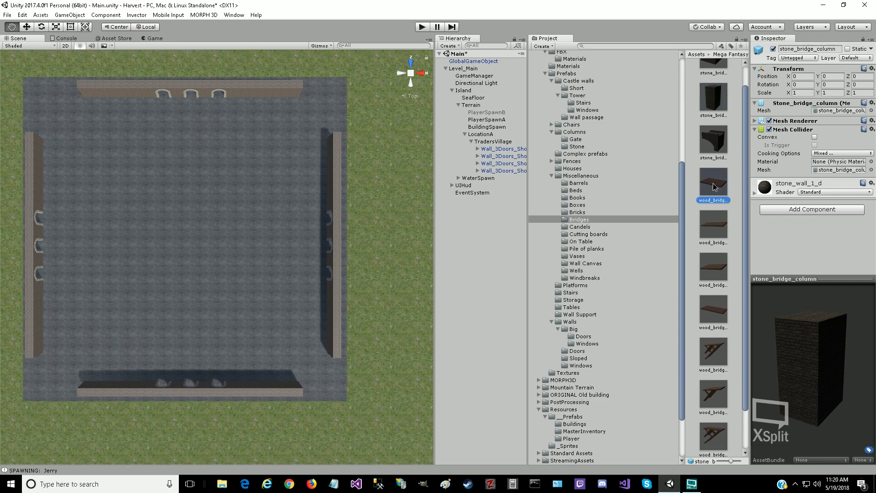
{"action": "left_click", "coordinate": [716, 231]}
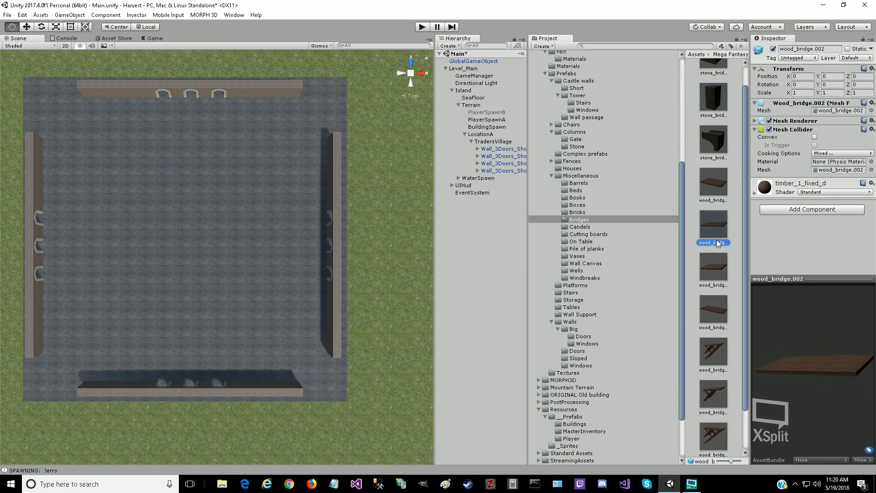
{"action": "left_click", "coordinate": [713, 270]}
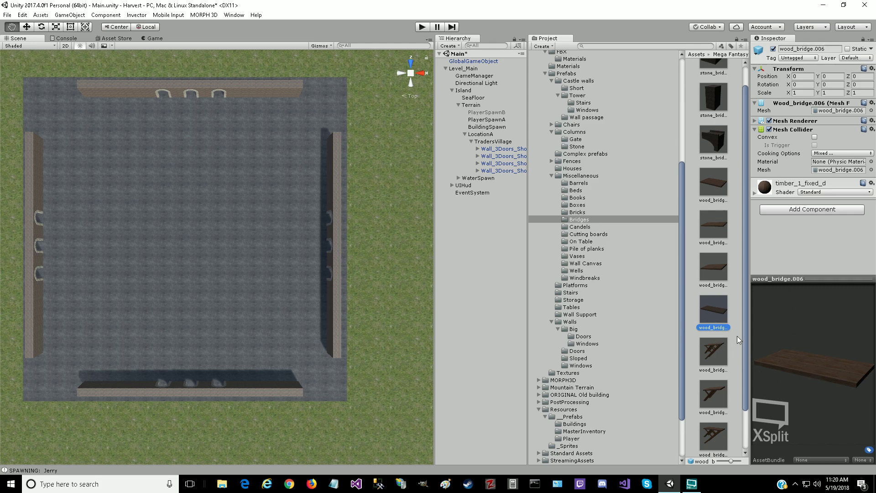
{"action": "scroll", "coordinate": [743, 330], "scroll_direction": "down", "scroll_amount": 2}
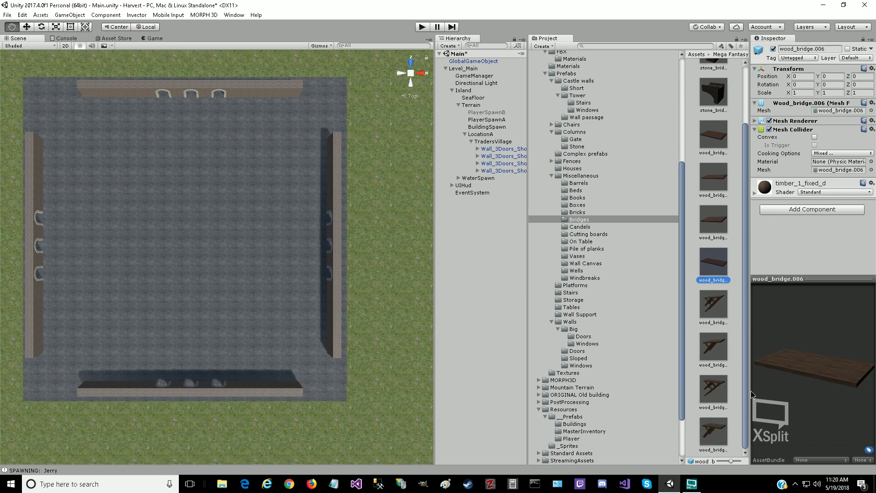
{"action": "left_click", "coordinate": [715, 431]}
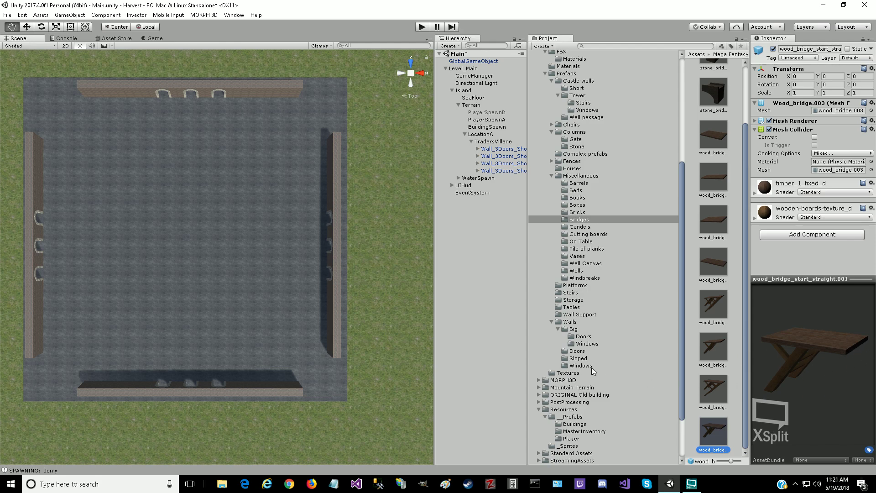
Step: Check the Platforms prefab folder and collapse the Miscellaneous and Columns folders
{"action": "left_click", "coordinate": [561, 285]}
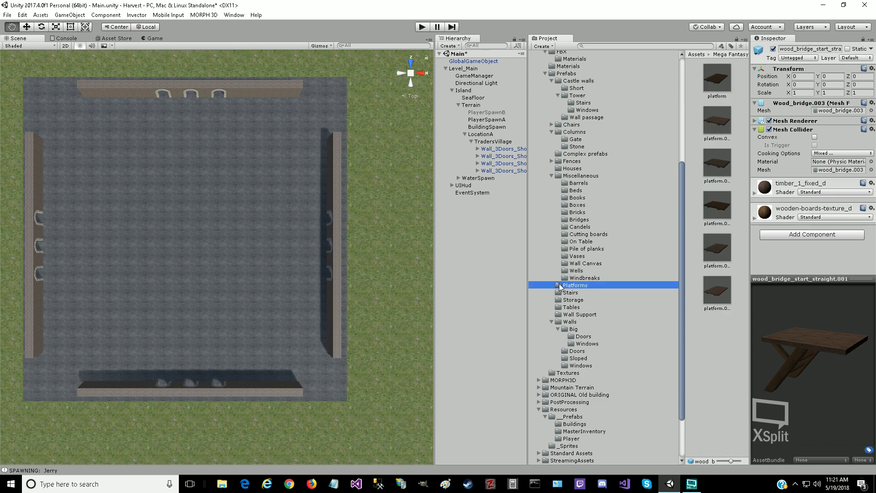
{"action": "left_click", "coordinate": [551, 175]}
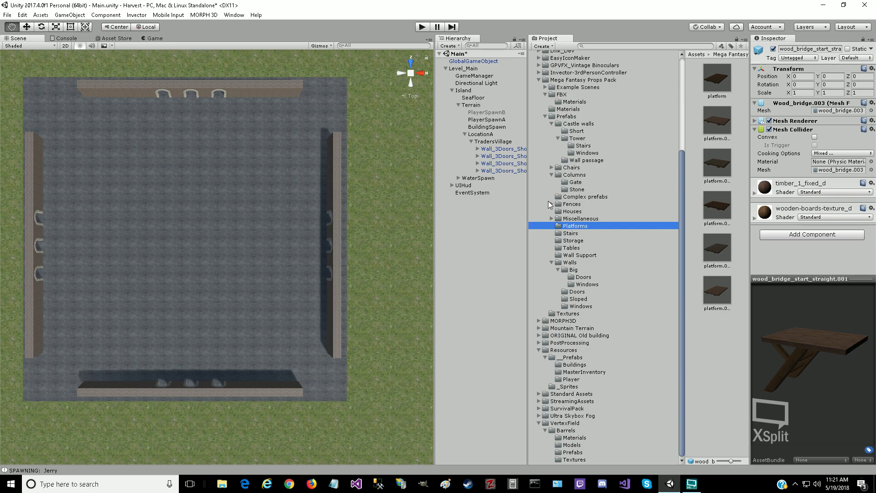
{"action": "left_click", "coordinate": [551, 174]}
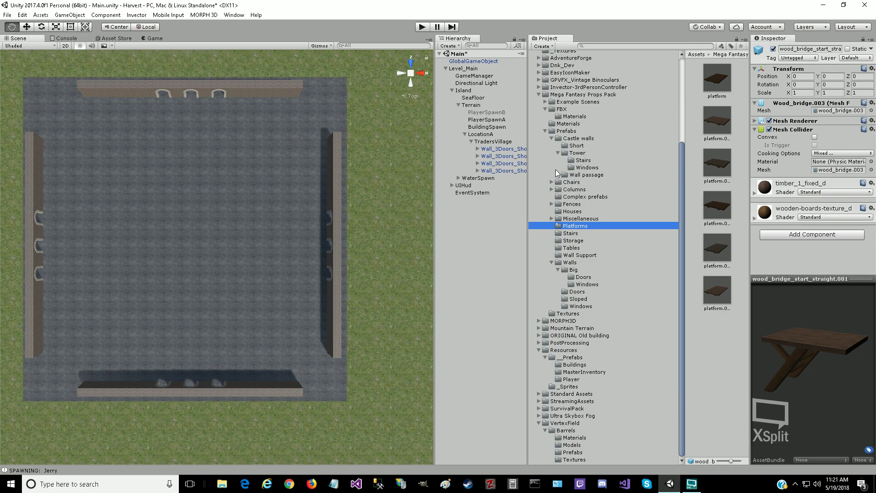
Step: Examine the castle wall Tower prefabs, previewing tower_small, tower, tower.007, tower_destroyed and tower_enter from different angles
{"action": "left_click", "coordinate": [566, 153]}
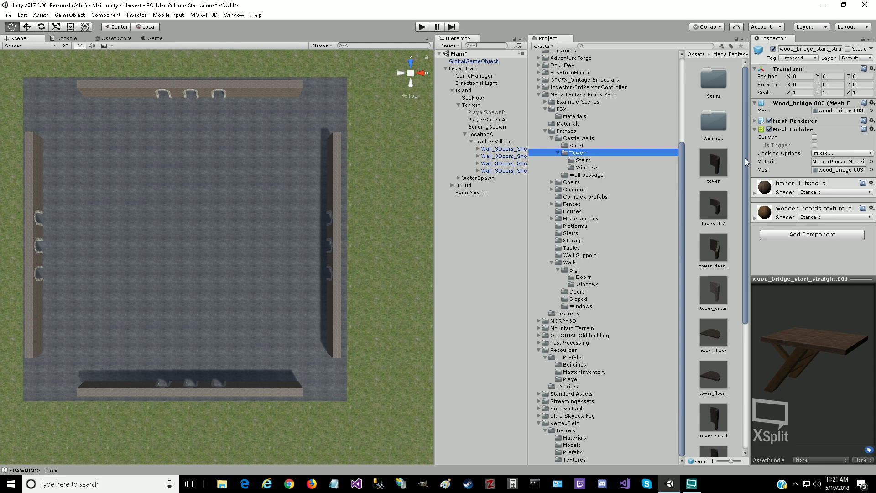
{"action": "left_click_drag", "start_coordinate": [744, 158], "coordinate": [737, 293]}
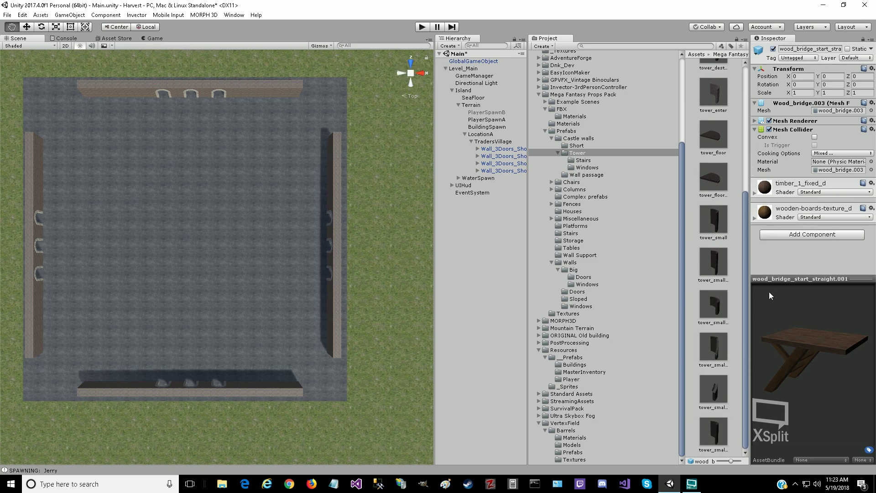
{"action": "left_click", "coordinate": [715, 216]}
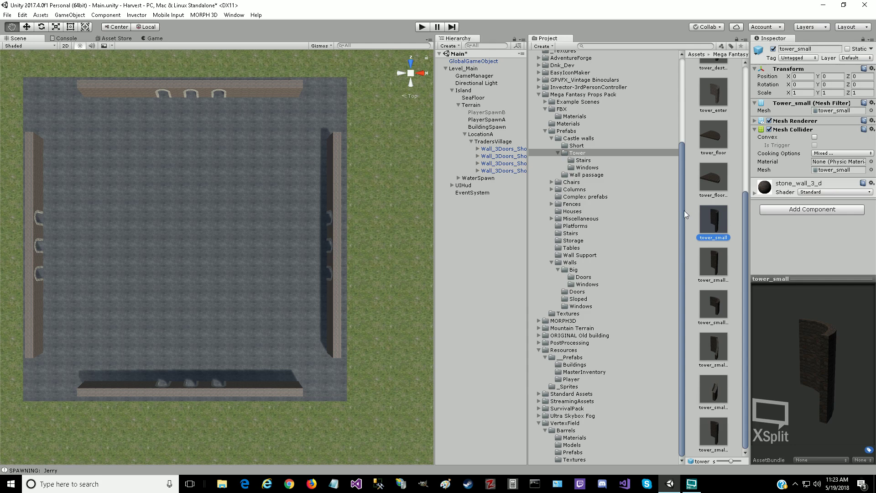
{"action": "left_click_drag", "start_coordinate": [745, 208], "coordinate": [745, 107]}
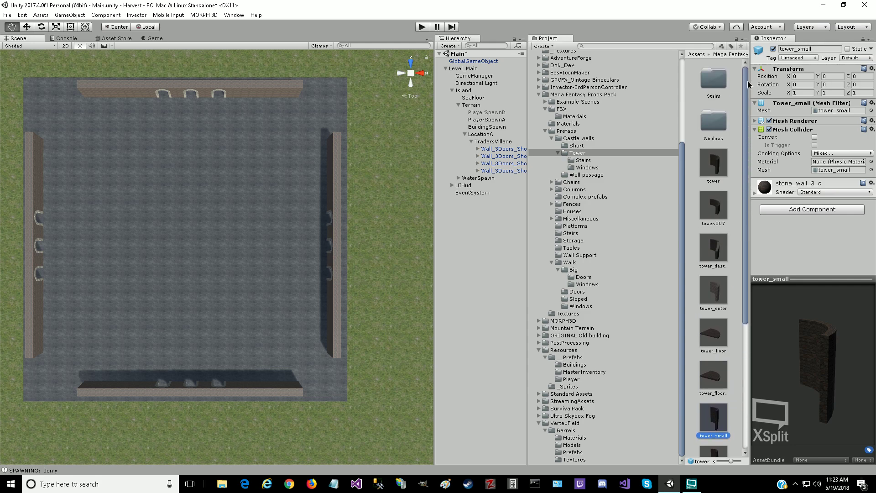
{"action": "left_click", "coordinate": [715, 163]}
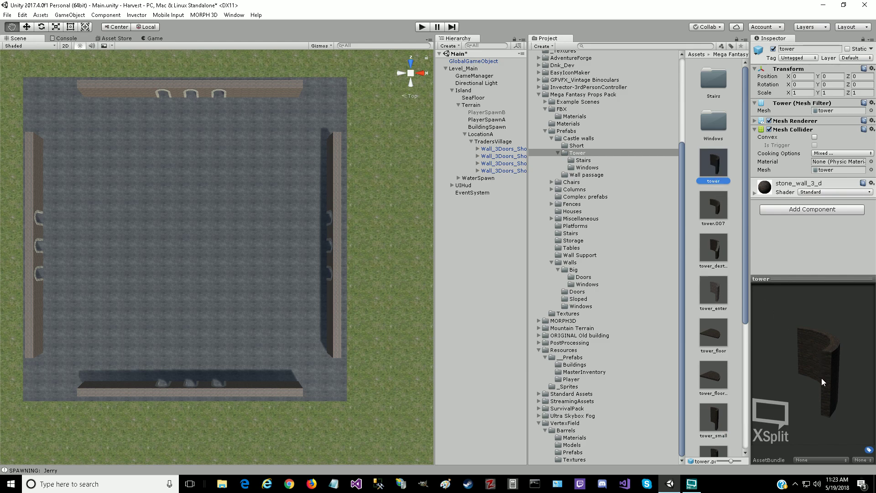
{"action": "left_click_drag", "start_coordinate": [842, 381], "coordinate": [775, 371]}
{"action": "left_click", "coordinate": [713, 209]}
{"action": "left_click", "coordinate": [714, 253]}
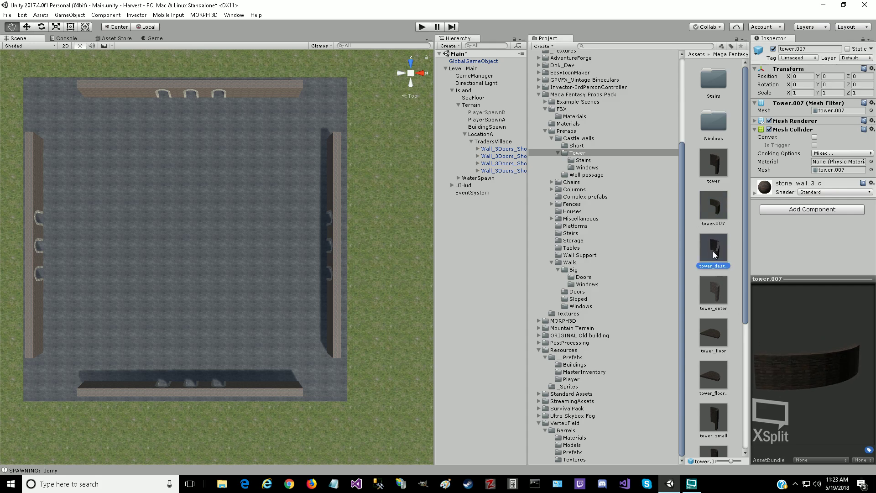
{"action": "left_click_drag", "start_coordinate": [841, 369], "coordinate": [858, 376]}
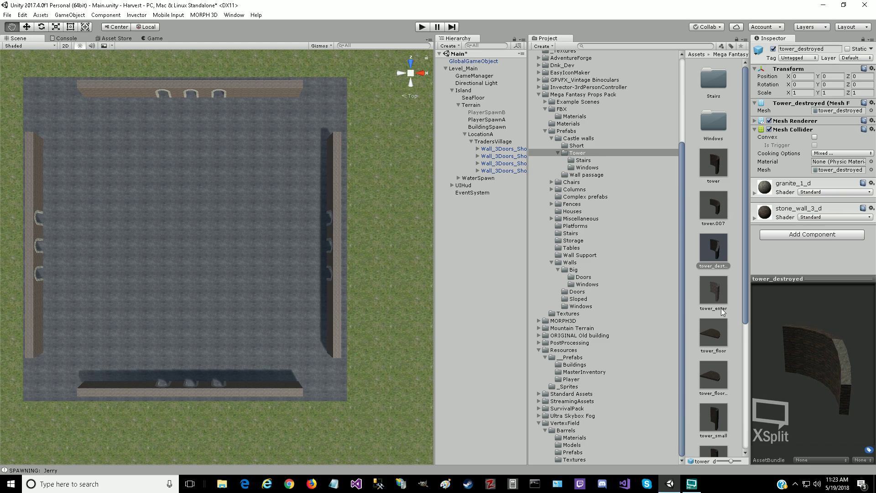
{"action": "left_click", "coordinate": [715, 297]}
{"action": "left_click_drag", "start_coordinate": [836, 387], "coordinate": [751, 378]}
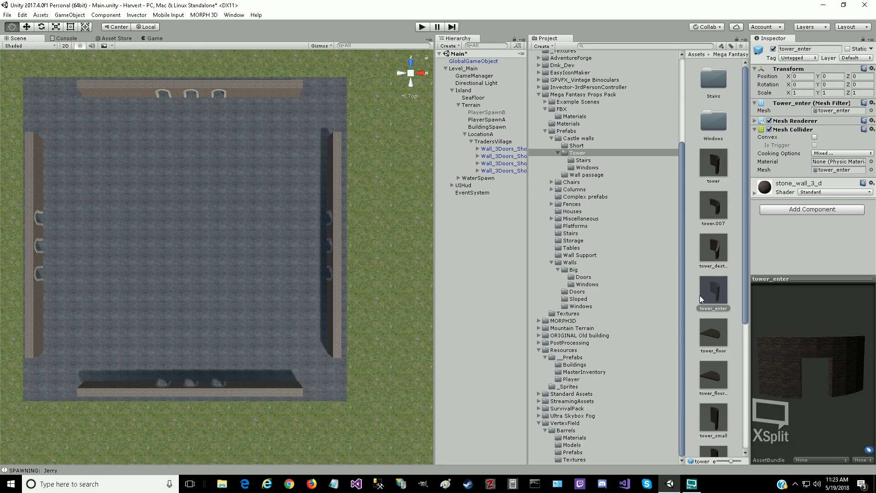
Step: Add the tower_enter prefab as a child of TradersVillage and inspect it beside the village walls
{"action": "left_click_drag", "start_coordinate": [715, 293], "coordinate": [494, 168]}
{"action": "left_click_drag", "start_coordinate": [493, 169], "coordinate": [492, 146]}
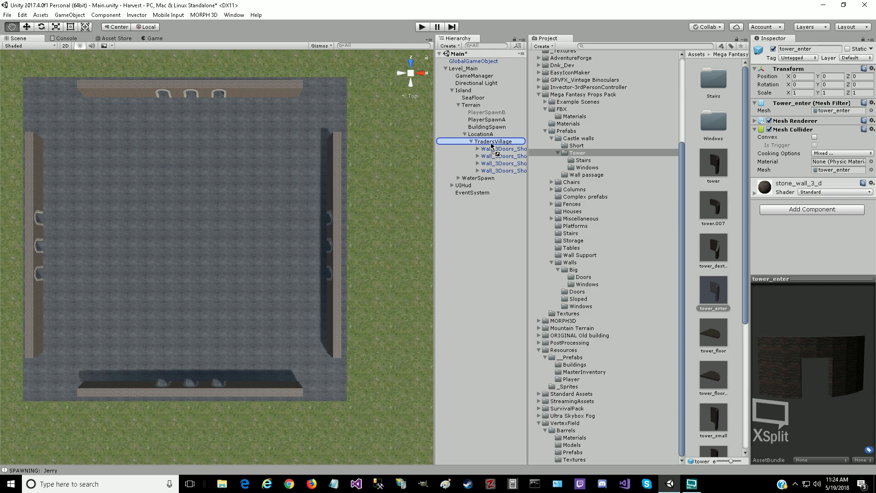
{"action": "left_click_drag", "start_coordinate": [492, 145], "coordinate": [492, 146]}
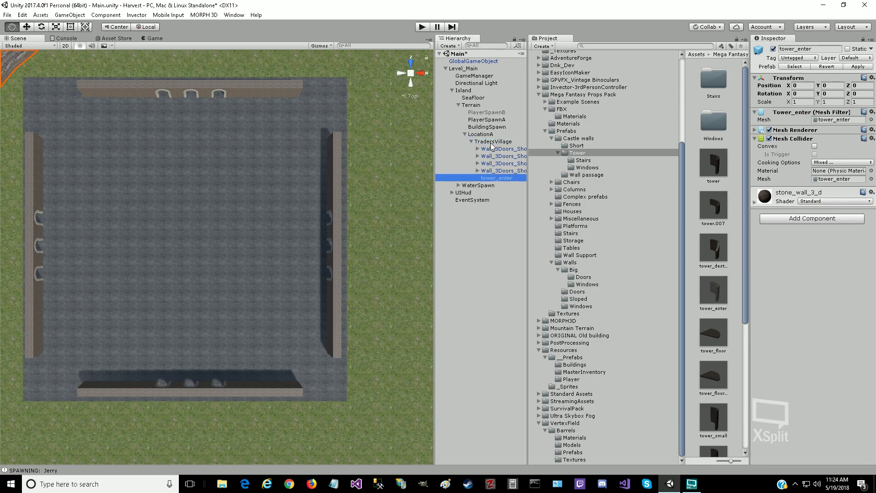
{"action": "double_click", "coordinate": [490, 179]}
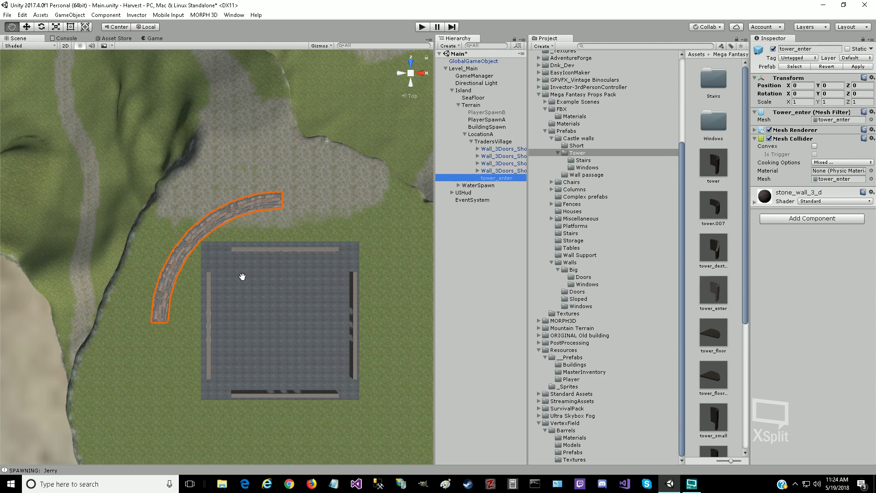
{"action": "left_click", "coordinate": [420, 71]}
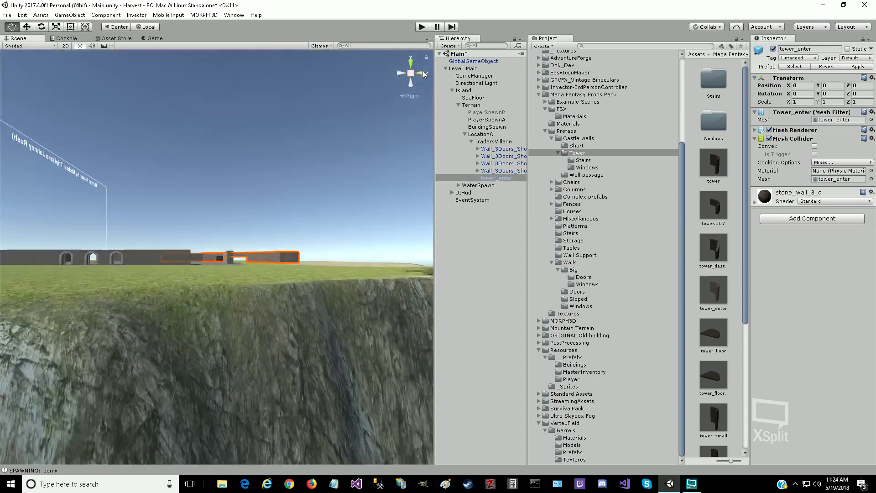
{"action": "left_click_drag", "start_coordinate": [247, 274], "coordinate": [230, 329]}
{"action": "left_click_drag", "start_coordinate": [193, 352], "coordinate": [226, 401], "text": "alt"}
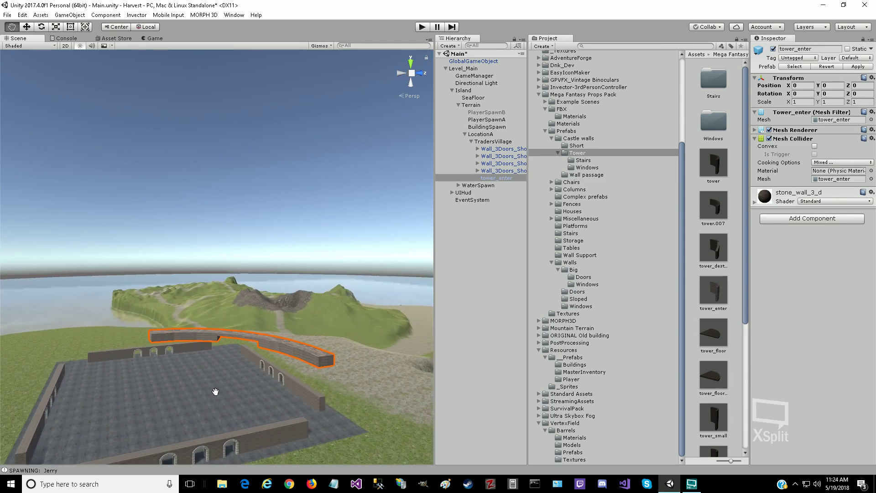
Step: Set the scale of tower_enter to 0.1 on both the X and Z axes
{"action": "scroll", "coordinate": [212, 391], "scroll_direction": "up", "scroll_amount": 5}
{"action": "left_click_drag", "start_coordinate": [215, 413], "coordinate": [180, 389]}
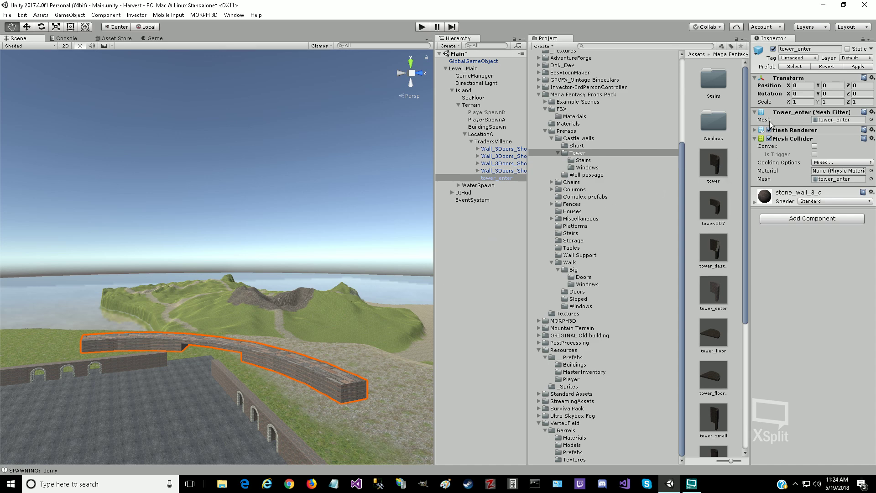
{"action": "left_click", "coordinate": [803, 101]}
{"action": "type", "text": "0.1"}
{"action": "key", "text": "Tab"}
{"action": "key", "text": "Tab"}
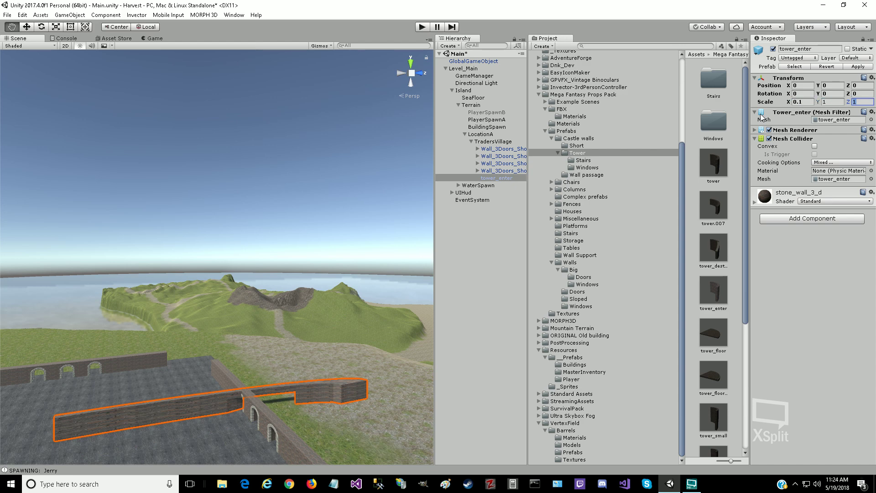
{"action": "type", "text": "0.1"}
{"action": "key", "text": "Return"}
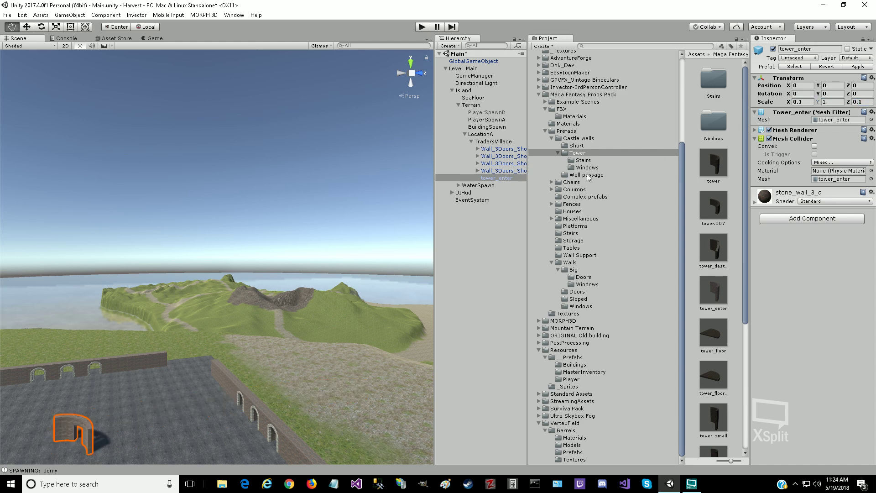
Step: Frame the rescaled tower_enter and examine its curved wall and doorway from several sides within the village walls
{"action": "double_click", "coordinate": [492, 179]}
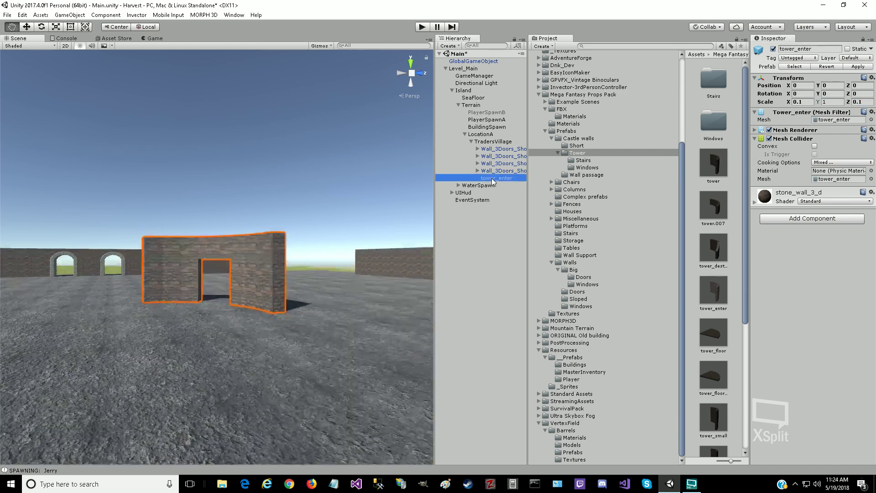
{"action": "left_click_drag", "start_coordinate": [155, 326], "coordinate": [320, 365]}
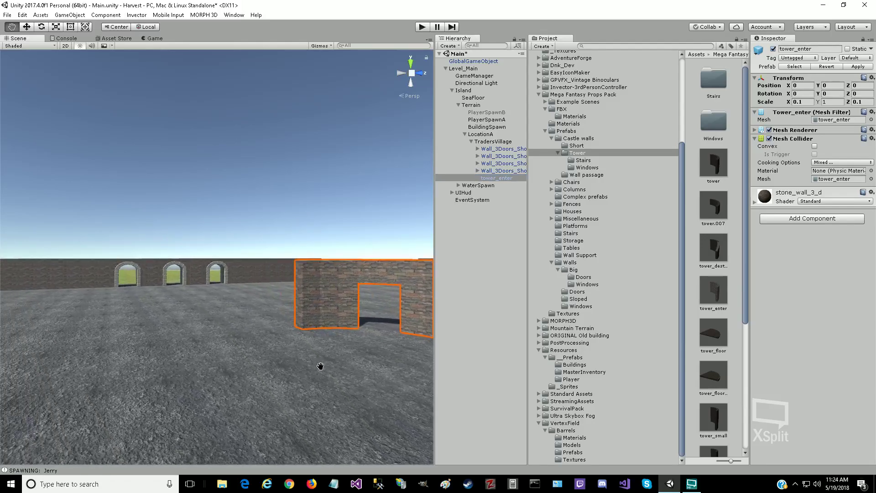
{"action": "left_click", "coordinate": [458, 336]}
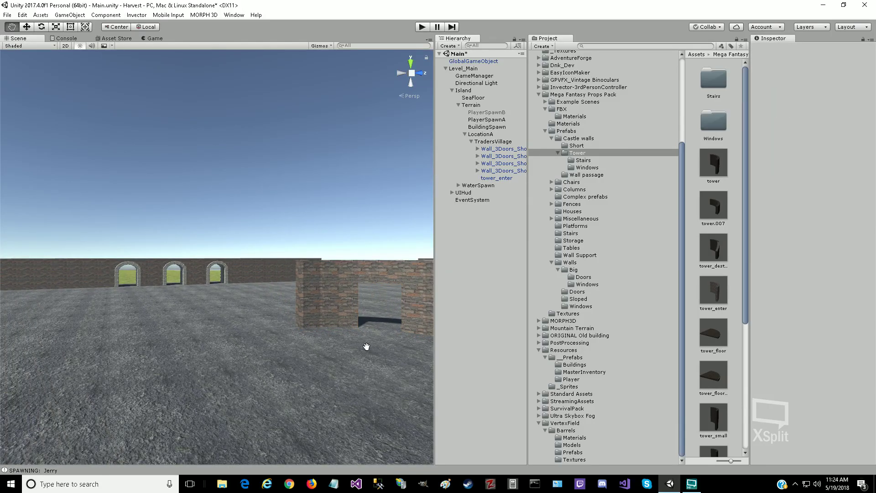
{"action": "left_click_drag", "start_coordinate": [366, 346], "coordinate": [120, 318]}
{"action": "left_click_drag", "start_coordinate": [325, 351], "coordinate": [152, 339]}
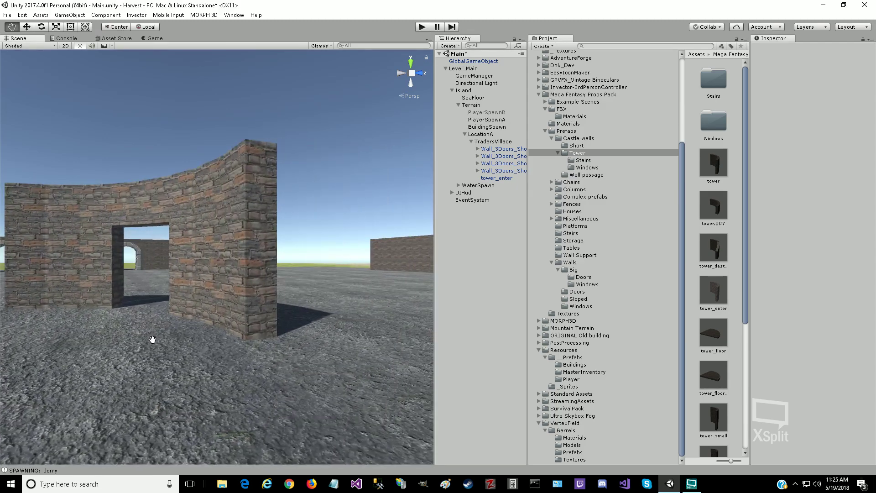
{"action": "scroll", "coordinate": [180, 348], "scroll_direction": "up", "scroll_amount": 5}
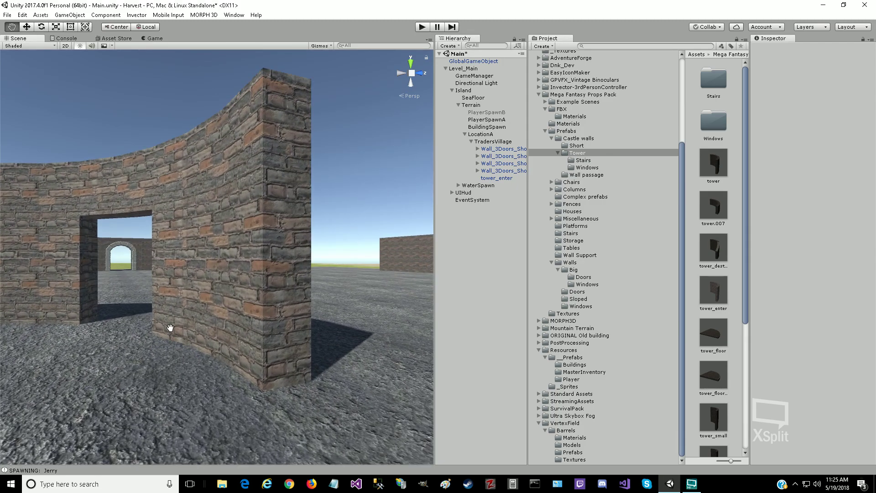
{"action": "left_click_drag", "start_coordinate": [177, 325], "coordinate": [296, 260]}
{"action": "scroll", "coordinate": [139, 341], "scroll_direction": "down", "scroll_amount": 5}
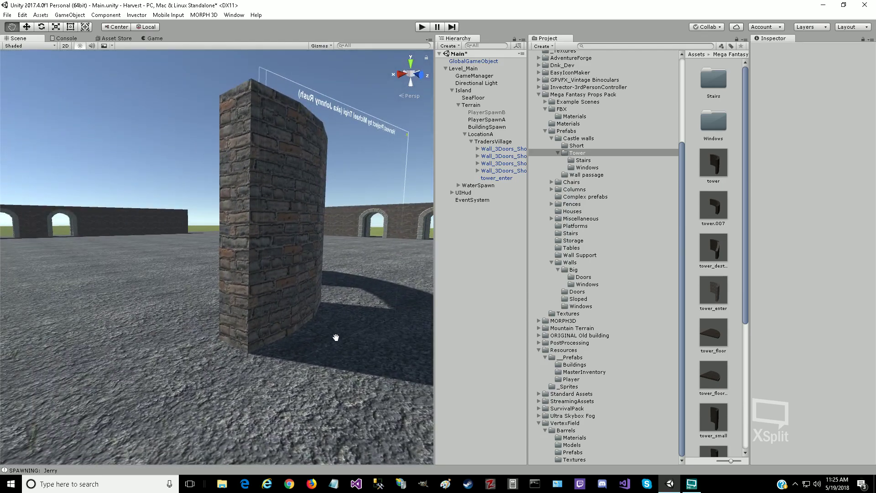
{"action": "left_click_drag", "start_coordinate": [336, 337], "coordinate": [121, 295], "text": "alt"}
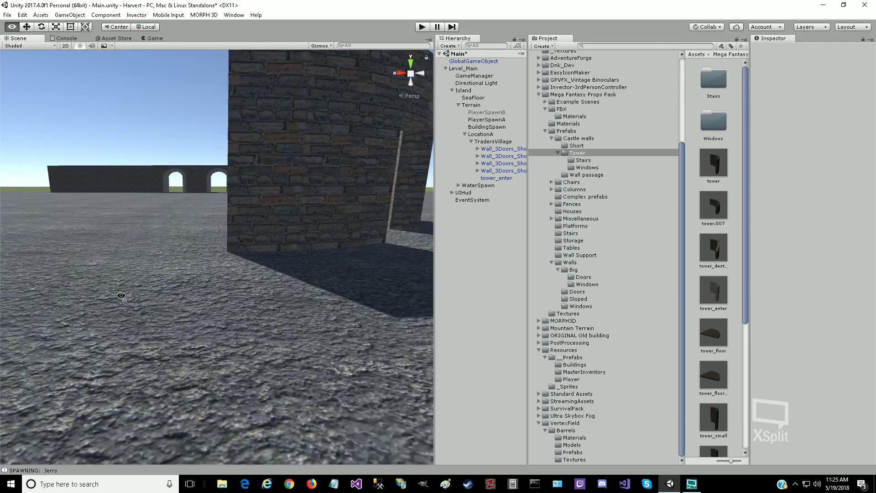
{"action": "left_click_drag", "start_coordinate": [330, 303], "coordinate": [117, 281], "text": "alt"}
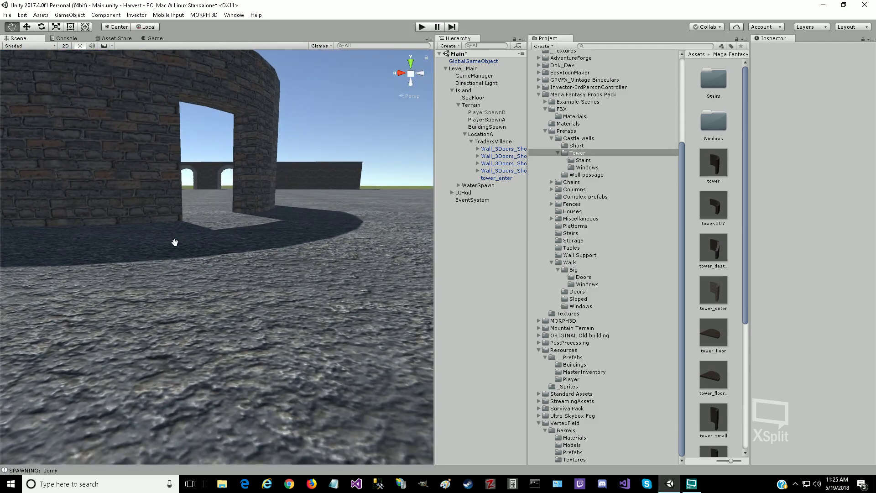
{"action": "scroll", "coordinate": [121, 246], "scroll_direction": "down", "scroll_amount": 3}
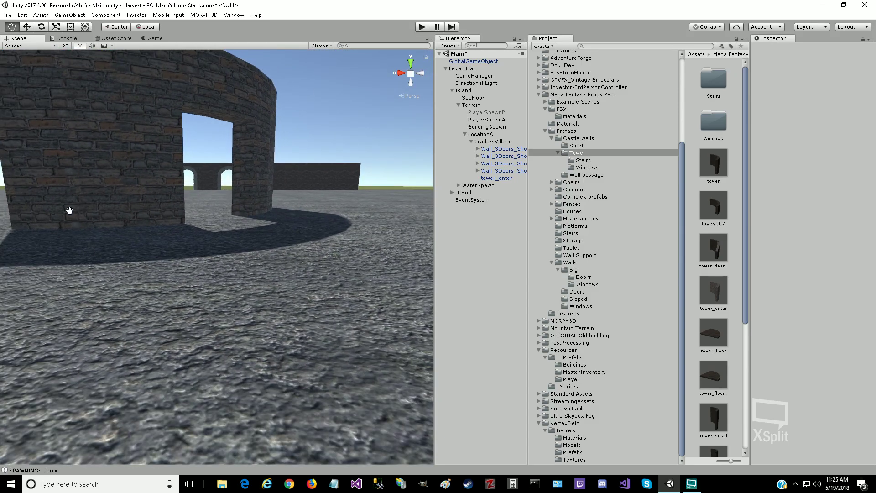
{"action": "scroll", "coordinate": [71, 286], "scroll_direction": "up", "scroll_amount": 2}
{"action": "scroll", "coordinate": [72, 285], "scroll_direction": "down", "scroll_amount": 3}
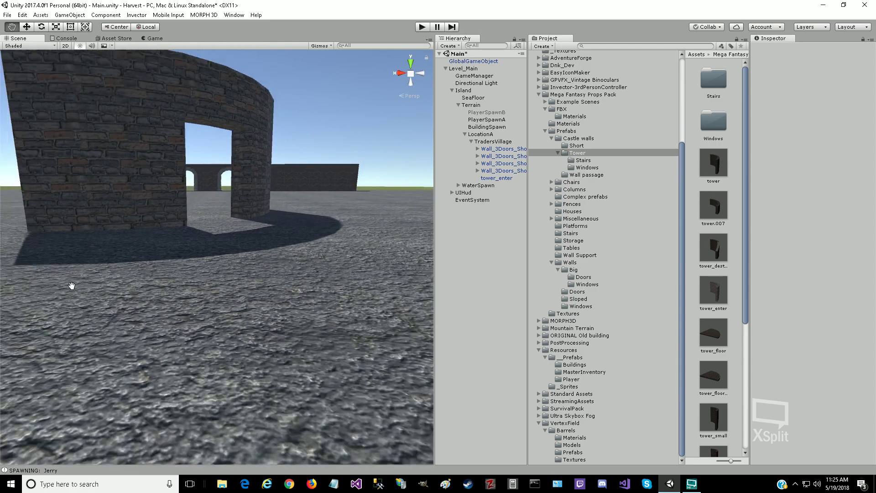
{"action": "scroll", "coordinate": [71, 286], "scroll_direction": "up", "scroll_amount": 3}
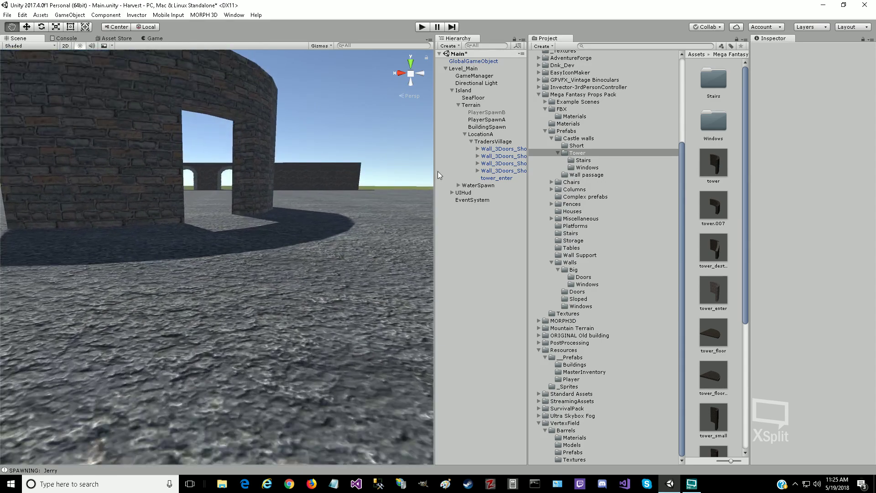
Step: Create an empty child object named Shop_Round under TradersVillage and make tower_enter its child
{"action": "left_click", "coordinate": [498, 171]}
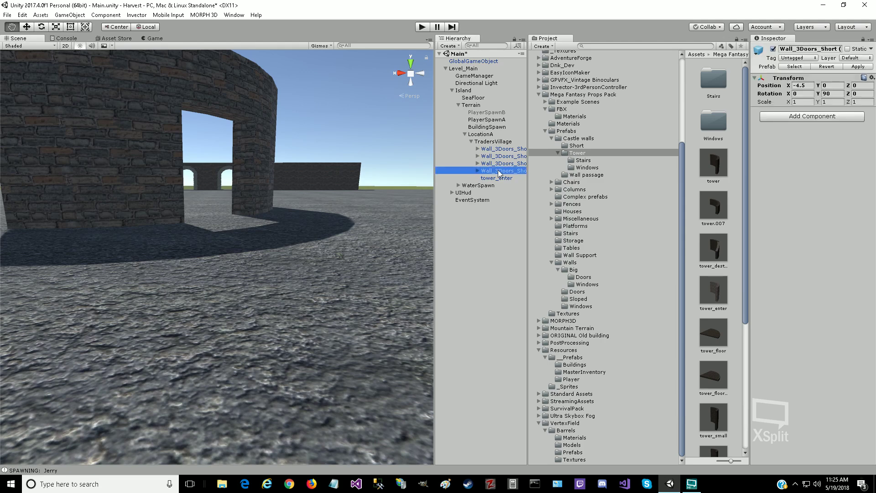
{"action": "left_click", "coordinate": [487, 142]}
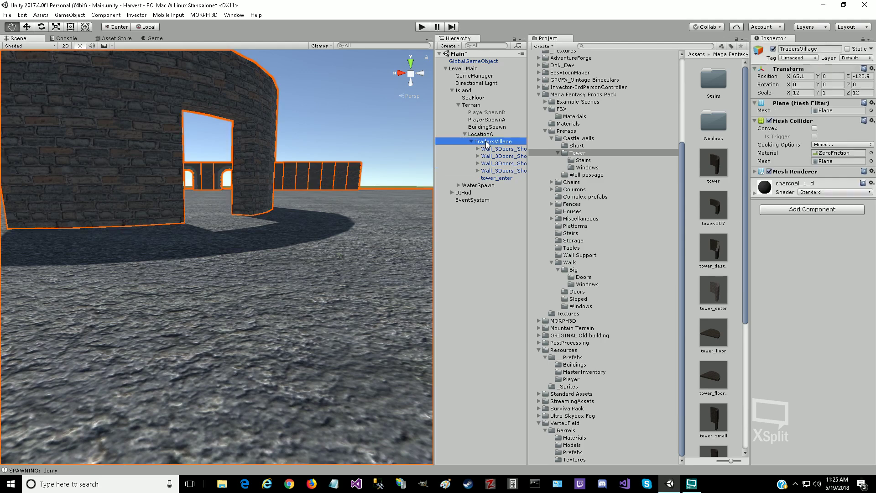
{"action": "right_click", "coordinate": [486, 143]}
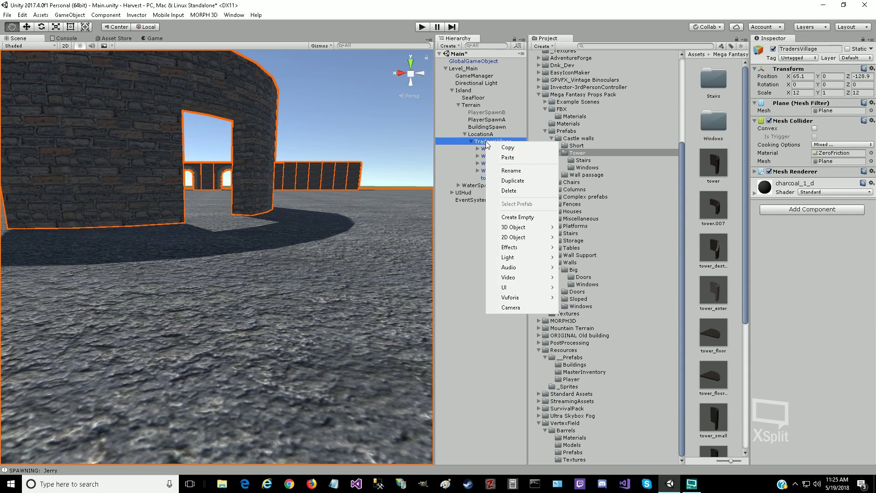
{"action": "left_click", "coordinate": [517, 217]}
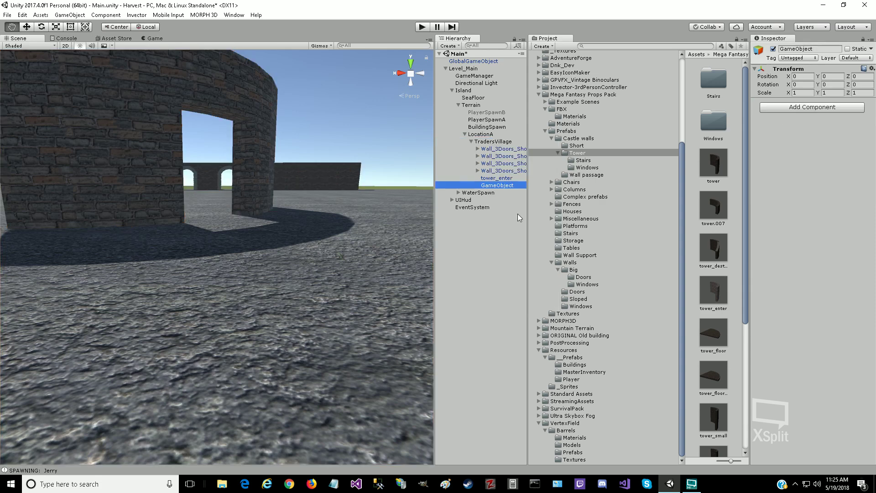
{"action": "left_click", "coordinate": [500, 185]}
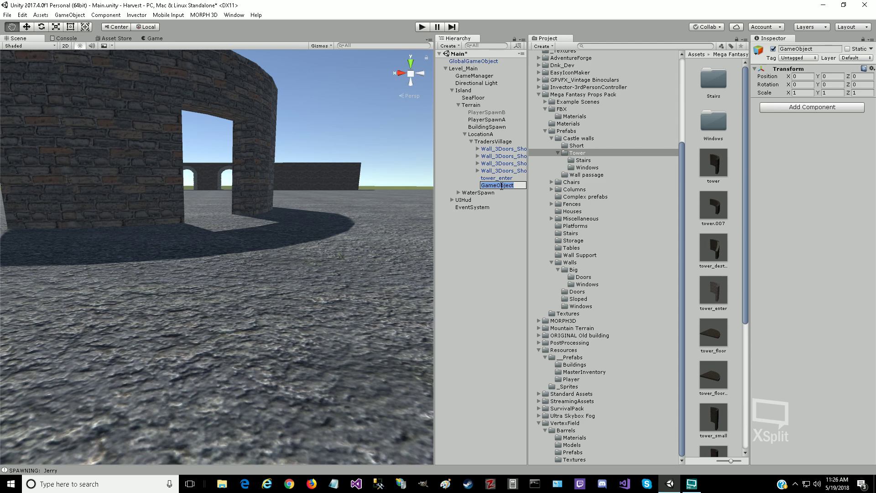
{"action": "type", "text": "Shop"}
{"action": "type", "text": "_Round"}
{"action": "key", "text": "Return"}
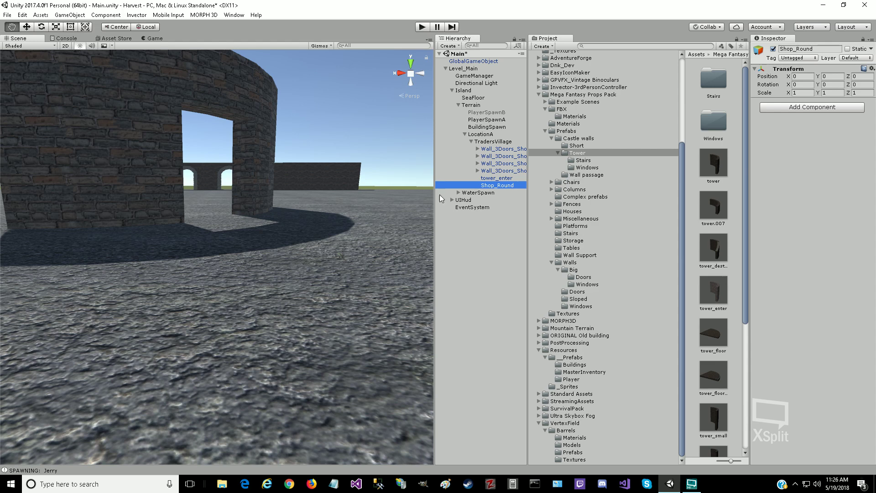
{"action": "left_click", "coordinate": [495, 179]}
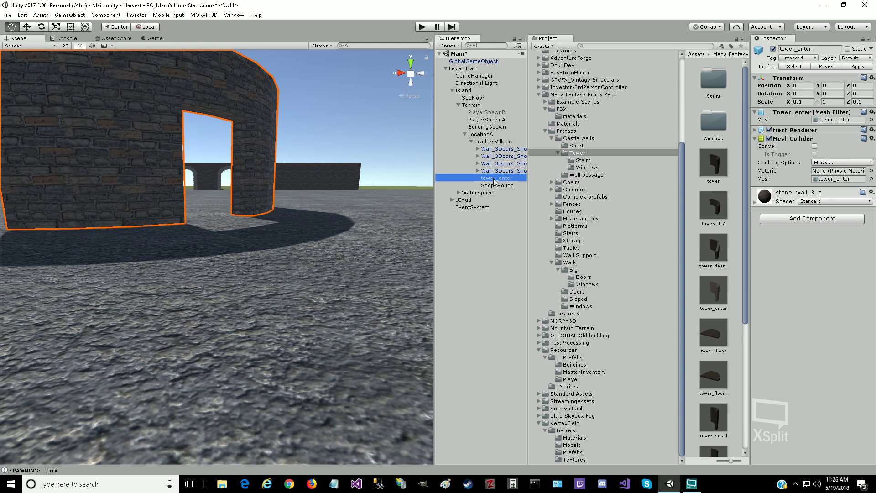
{"action": "left_click_drag", "start_coordinate": [493, 179], "coordinate": [496, 185]}
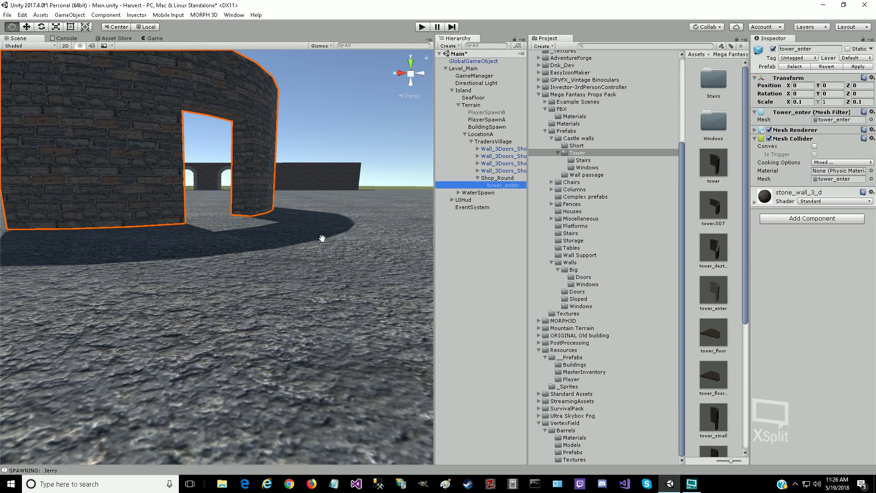
Step: Examine the placed tower_enter wall from eye level and from above, and compare the previews of the tower and tower_enter prefabs
{"action": "scroll", "coordinate": [153, 294], "scroll_direction": "up", "scroll_amount": 2}
{"action": "left_click_drag", "start_coordinate": [153, 293], "coordinate": [177, 357]}
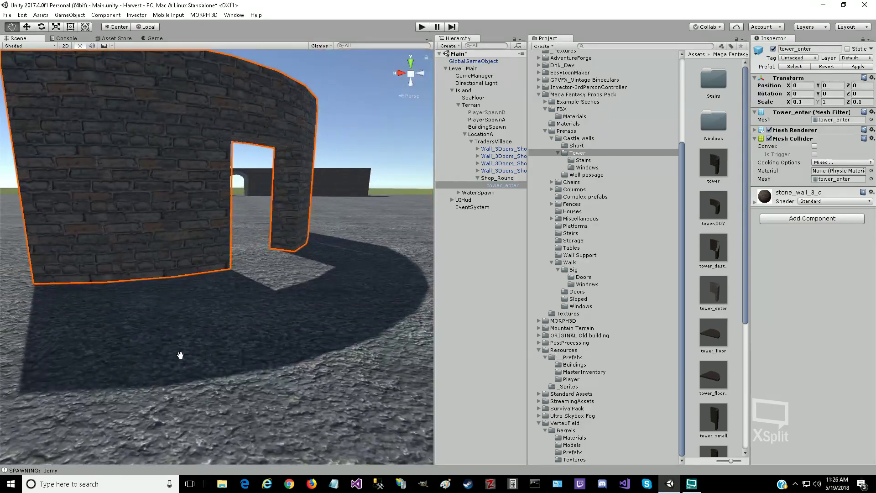
{"action": "key", "text": "f"}
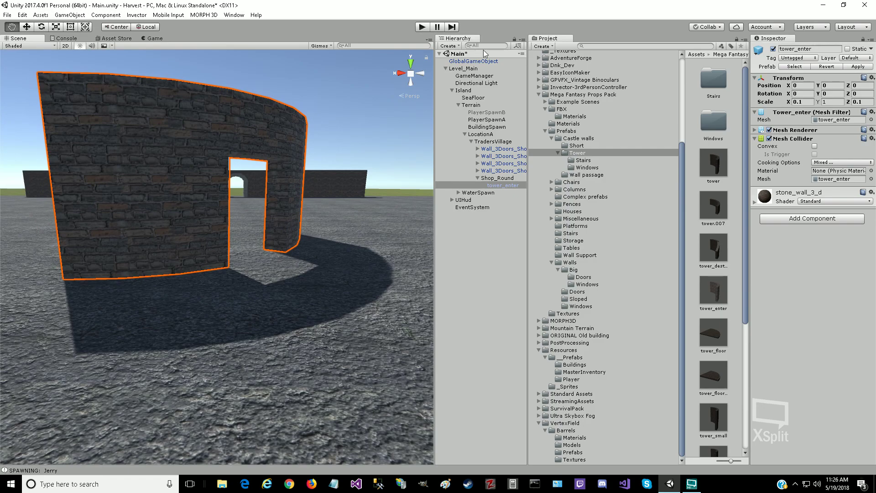
{"action": "left_click", "coordinate": [411, 63]}
{"action": "scroll", "coordinate": [306, 171], "scroll_direction": "down", "scroll_amount": 10}
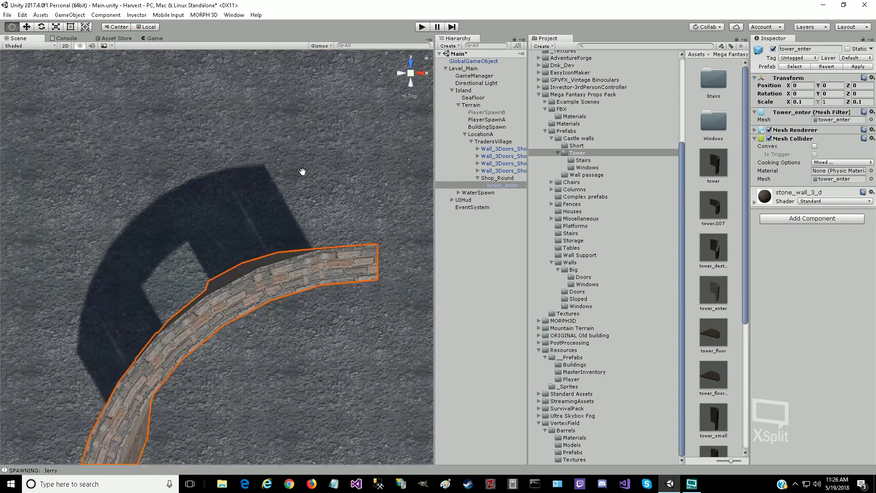
{"action": "scroll", "coordinate": [303, 172], "scroll_direction": "down", "scroll_amount": 3}
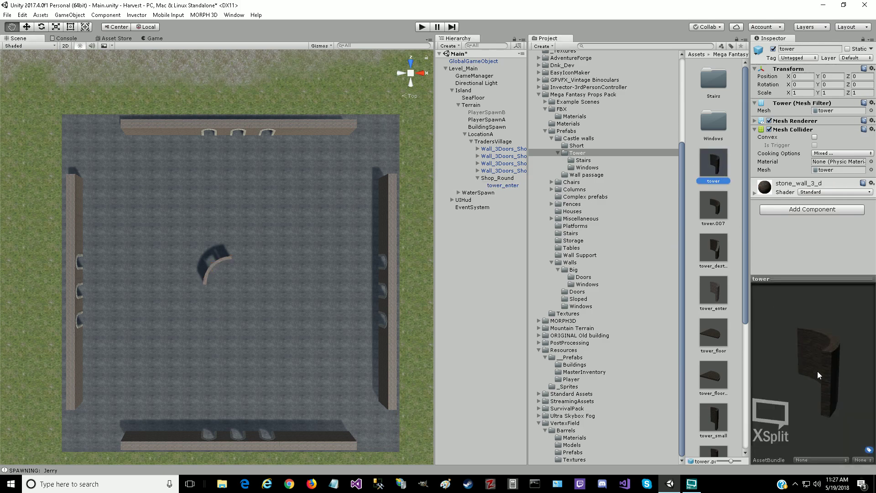
{"action": "left_click_drag", "start_coordinate": [828, 375], "coordinate": [758, 352]}
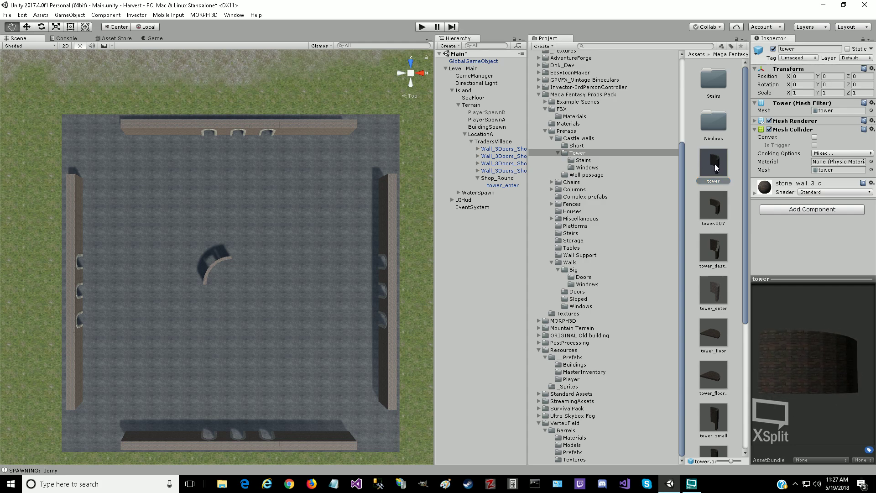
{"action": "left_click", "coordinate": [712, 296]}
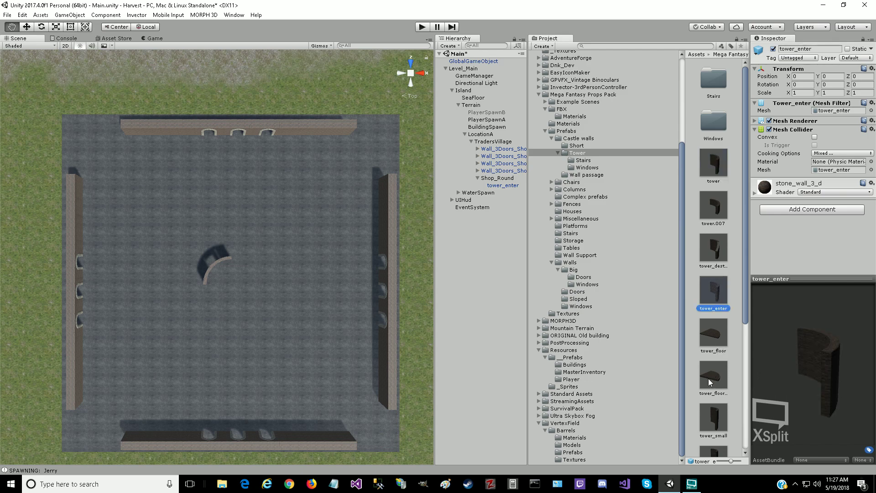
{"action": "scroll", "coordinate": [702, 368], "scroll_direction": "down", "scroll_amount": 3}
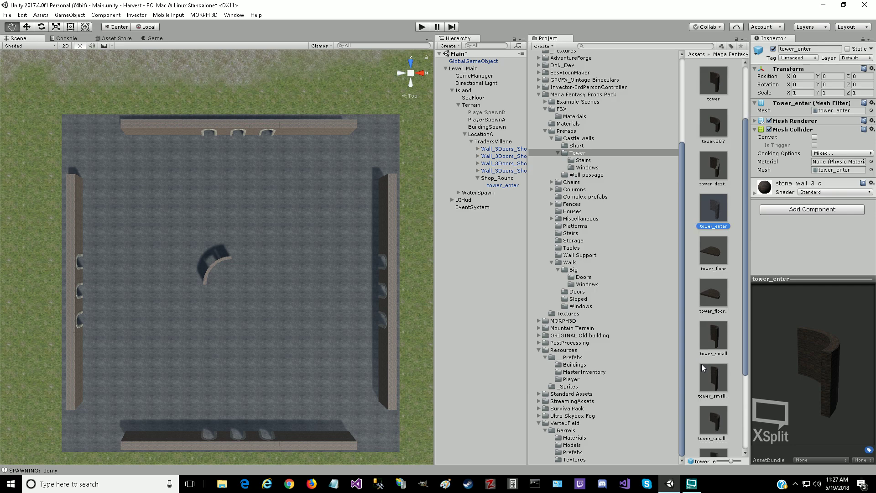
{"action": "scroll", "coordinate": [701, 363], "scroll_direction": "up", "scroll_amount": 2}
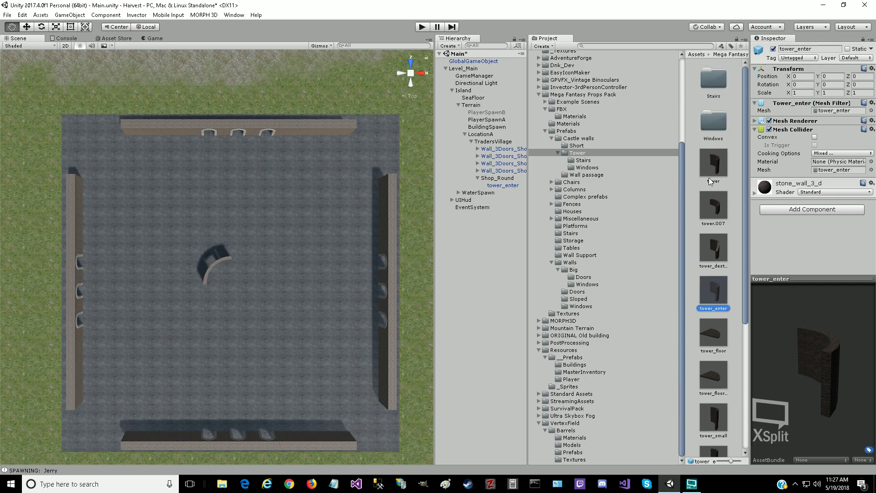
Step: Add the tower prefab under Shop_Round, with X and Z scale of 0.1 and a Y rotation of 180
{"action": "left_click_drag", "start_coordinate": [717, 166], "coordinate": [506, 178]}
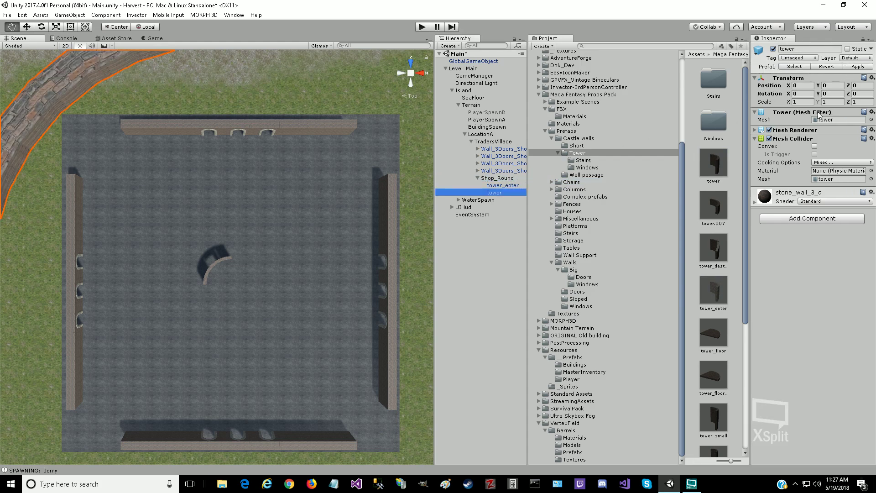
{"action": "left_click", "coordinate": [809, 101]}
{"action": "type", "text": "0.1"}
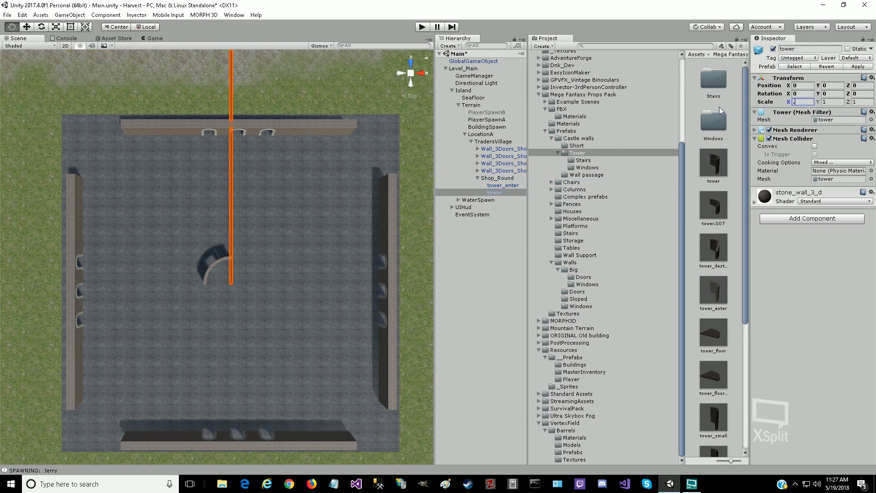
{"action": "key", "text": "Tab"}
{"action": "key", "text": "Tab"}
{"action": "type", "text": ".1"}
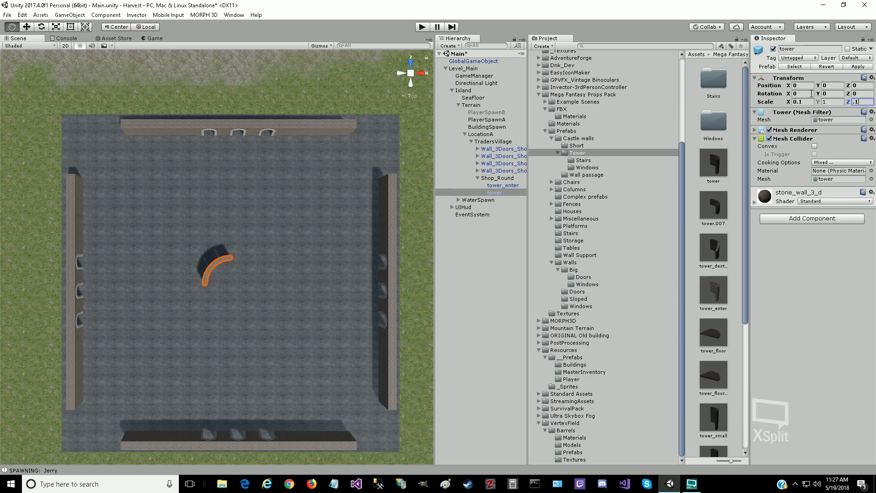
{"action": "left_click", "coordinate": [833, 94]}
{"action": "type", "text": "180"}
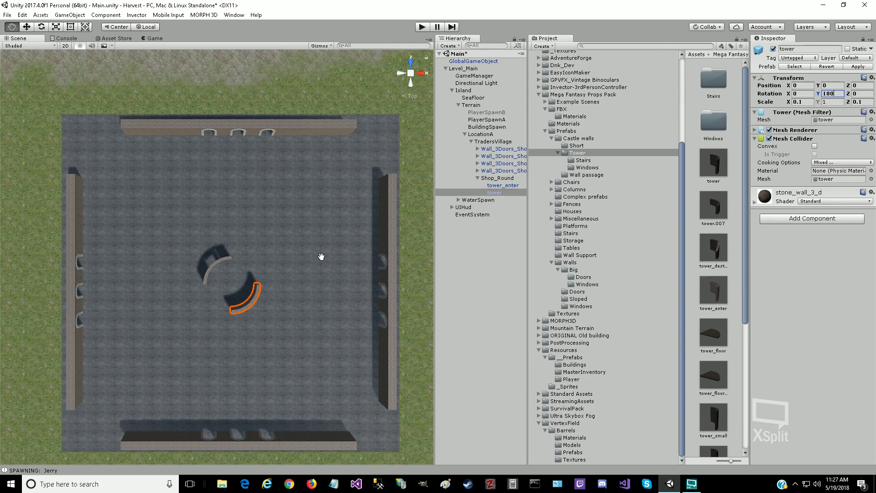
Step: Examine from several angles how the rotated tower wall sits opposite the entrance wall
{"action": "double_click", "coordinate": [494, 192]}
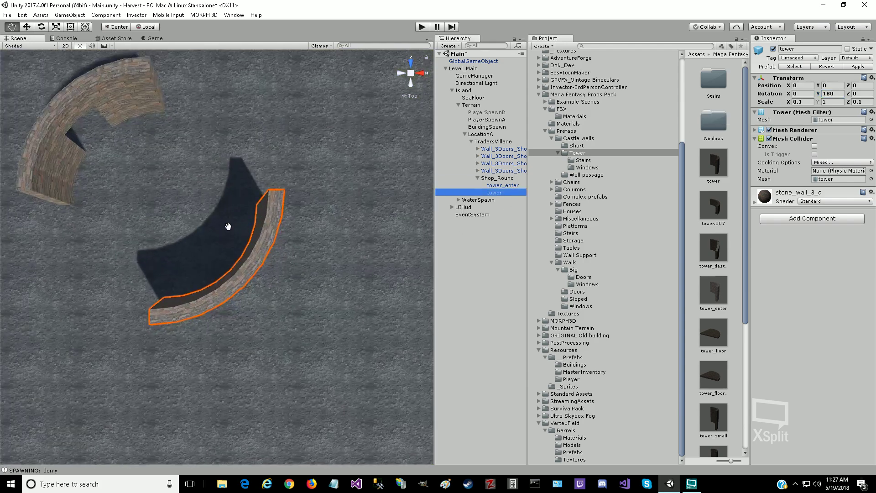
{"action": "left_click_drag", "start_coordinate": [176, 245], "coordinate": [148, 139], "text": "alt"}
{"action": "left_click_drag", "start_coordinate": [145, 168], "coordinate": [206, 84], "text": "alt"}
{"action": "scroll", "coordinate": [121, 276], "scroll_direction": "up", "scroll_amount": 5}
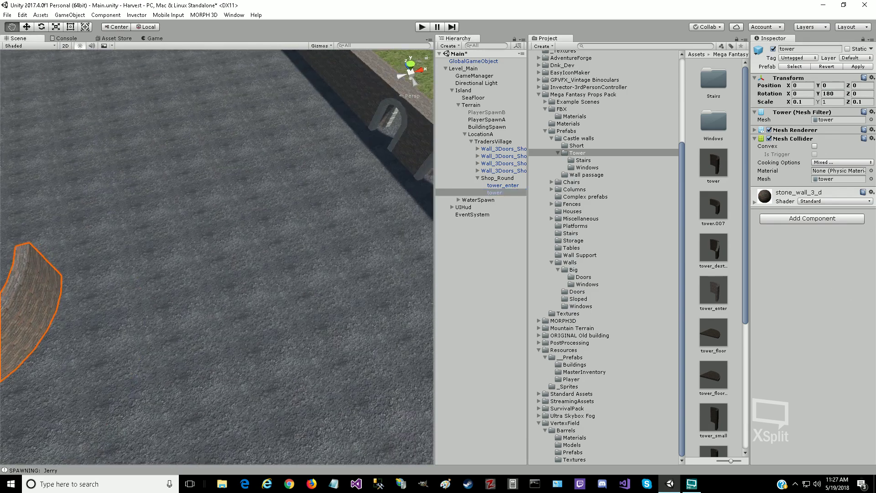
{"action": "left_click_drag", "start_coordinate": [72, 351], "coordinate": [238, 183]}
{"action": "scroll", "coordinate": [237, 183], "scroll_direction": "down", "scroll_amount": 5}
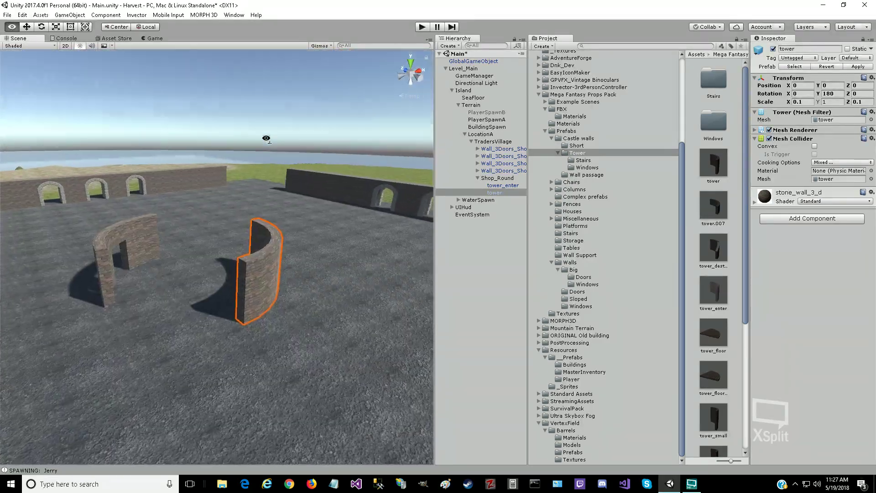
{"action": "left_click_drag", "start_coordinate": [133, 405], "coordinate": [194, 441]}
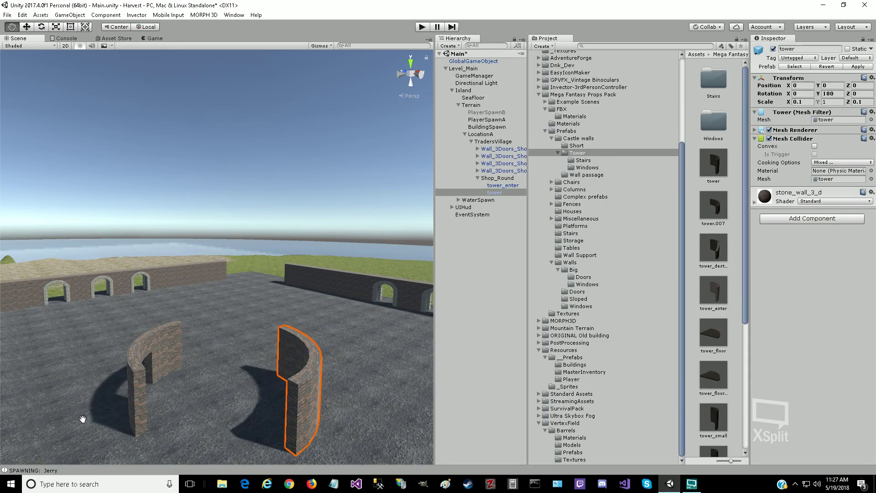
{"action": "left_click_drag", "start_coordinate": [81, 418], "coordinate": [820, 427]}
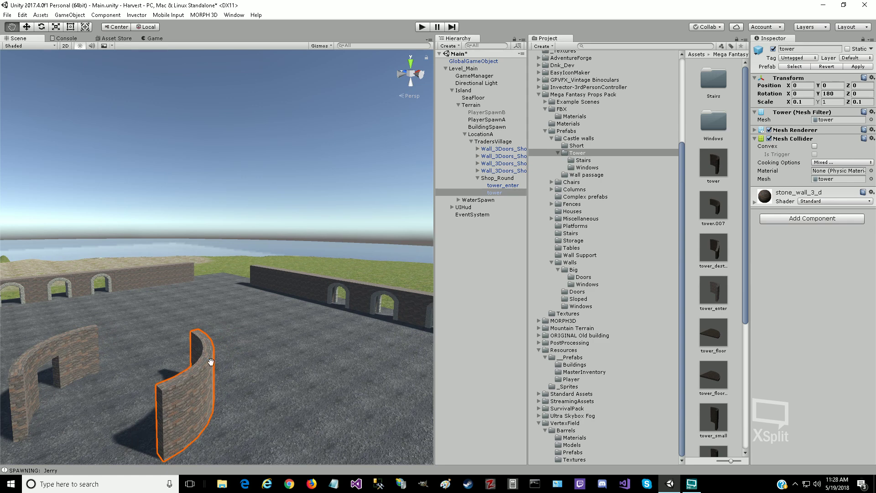
Step: Rename the tower object under Shop_Round as tower_back
{"action": "left_click", "coordinate": [502, 193]}
{"action": "left_click", "coordinate": [502, 192]}
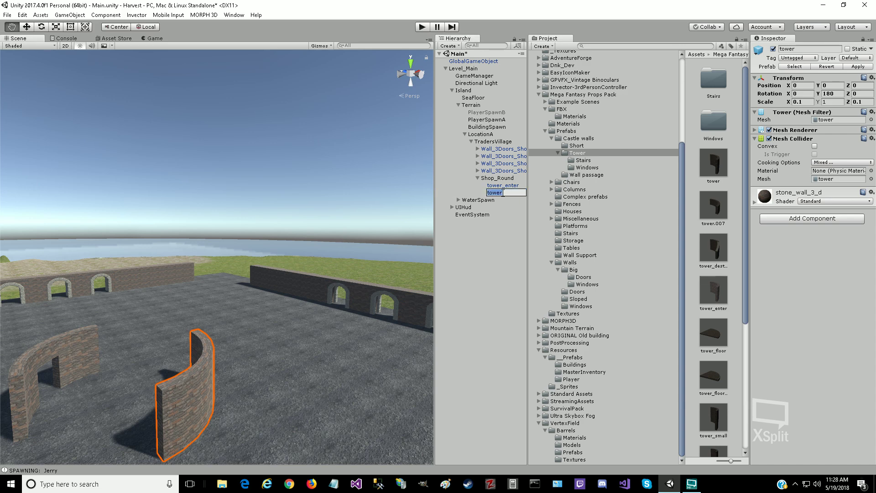
{"action": "left_click", "coordinate": [502, 192]}
{"action": "type", "text": "_back"}
{"action": "key", "text": "Return"}
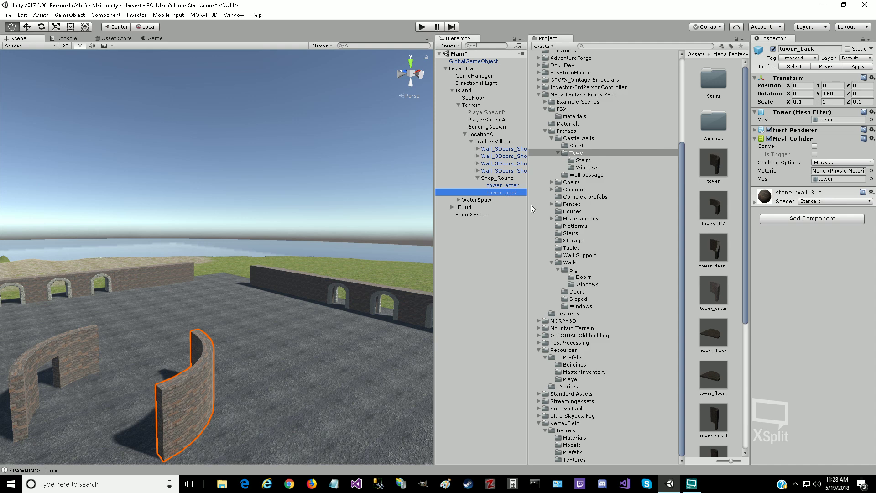
Step: Duplicate tower_back twice and set the first copy's Y rotation to 90
{"action": "key", "text": "ctrl+d"}
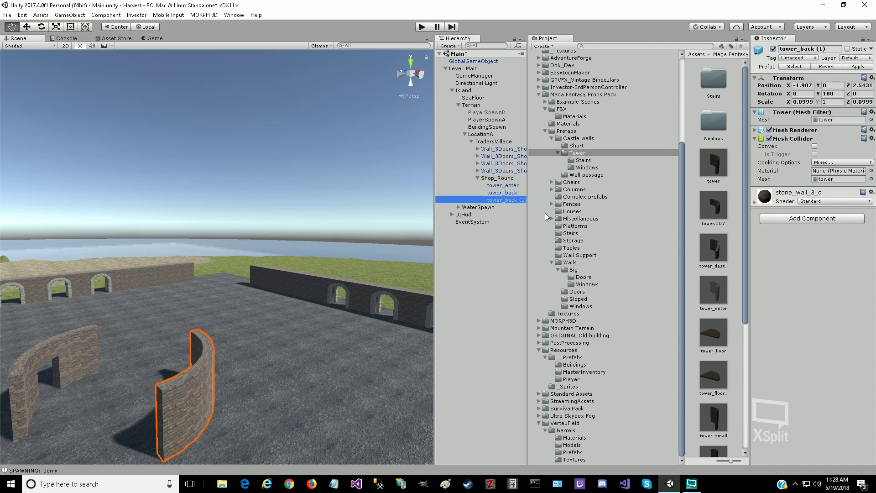
{"action": "key", "text": "ctrl+d"}
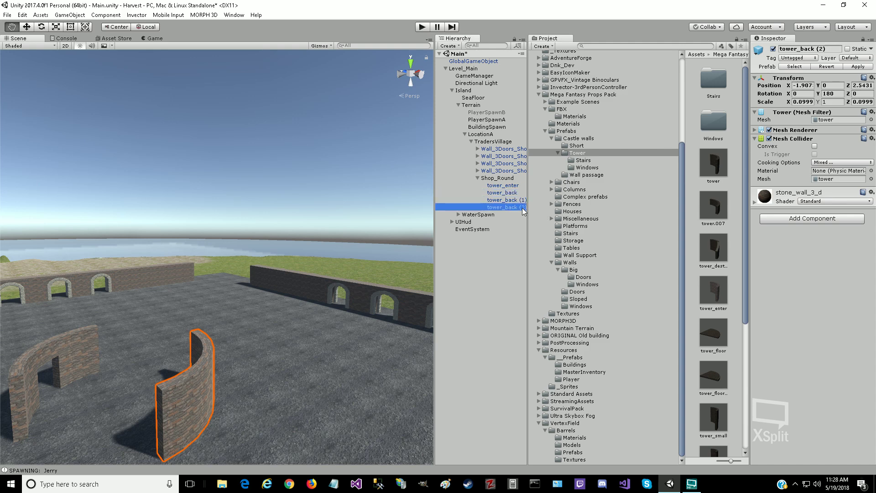
{"action": "left_click", "coordinate": [511, 201]}
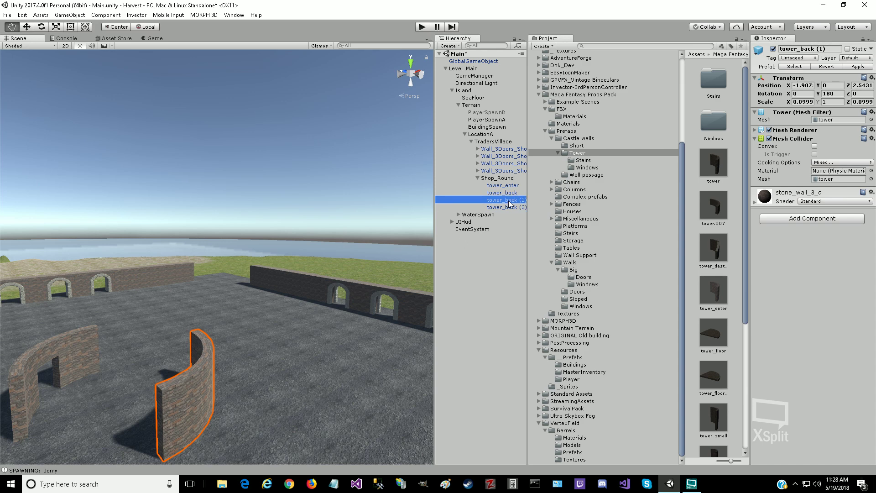
{"action": "left_click", "coordinate": [837, 93]}
{"action": "type", "text": "90"}
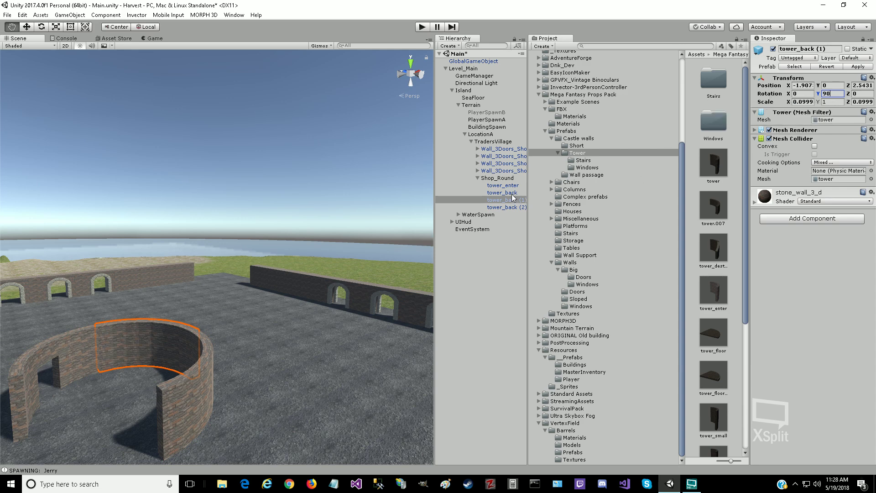
Step: Set the second tower_back copy's Y rotation to 270 and check the round wall from above
{"action": "left_click", "coordinate": [513, 207]}
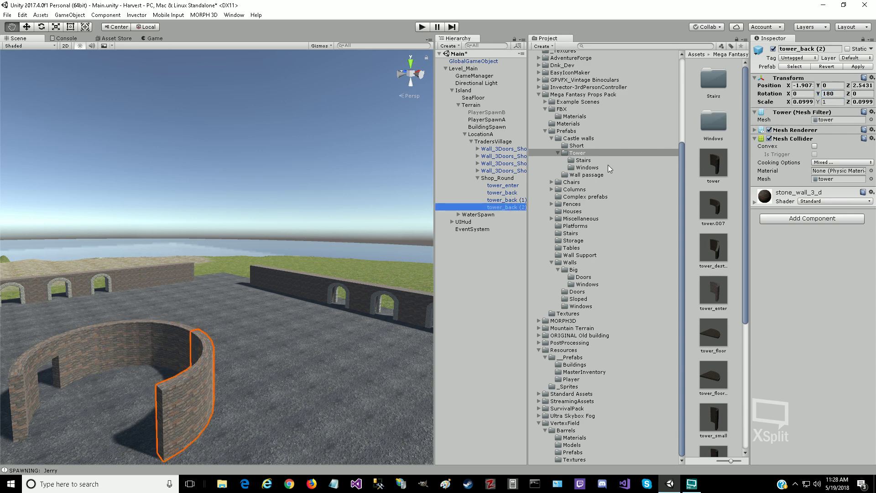
{"action": "left_click", "coordinate": [834, 93]}
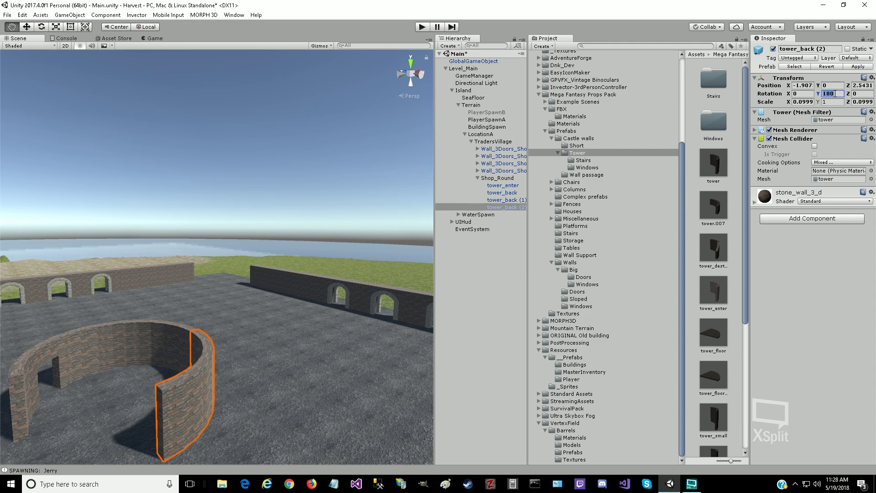
{"action": "type", "text": "270"}
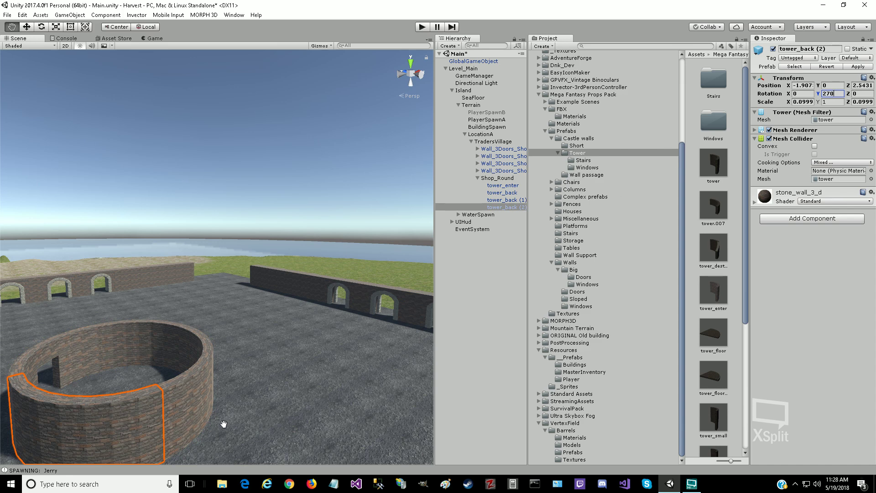
{"action": "scroll", "coordinate": [98, 416], "scroll_direction": "up", "scroll_amount": 5}
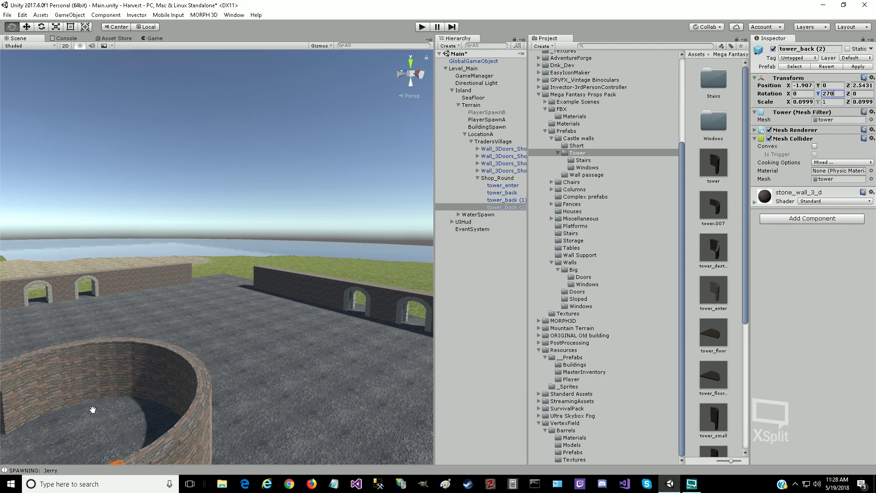
{"action": "left_click", "coordinate": [410, 63]}
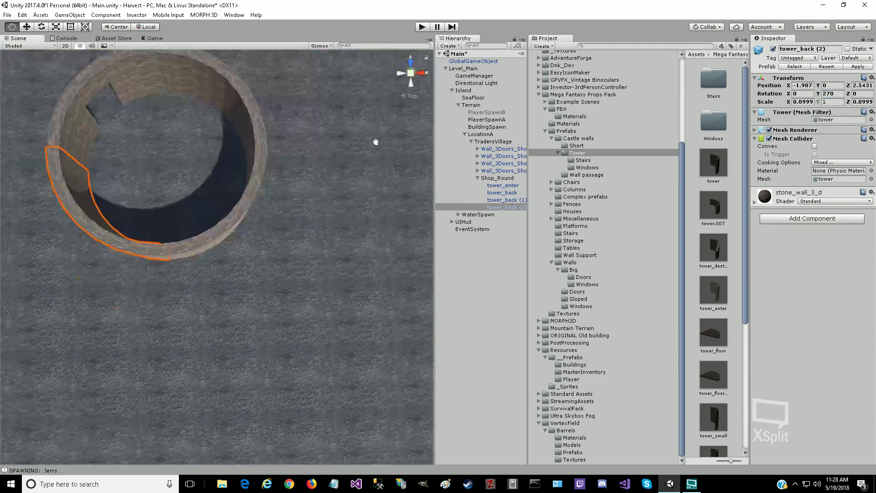
{"action": "left_click_drag", "start_coordinate": [176, 195], "coordinate": [372, 244]}
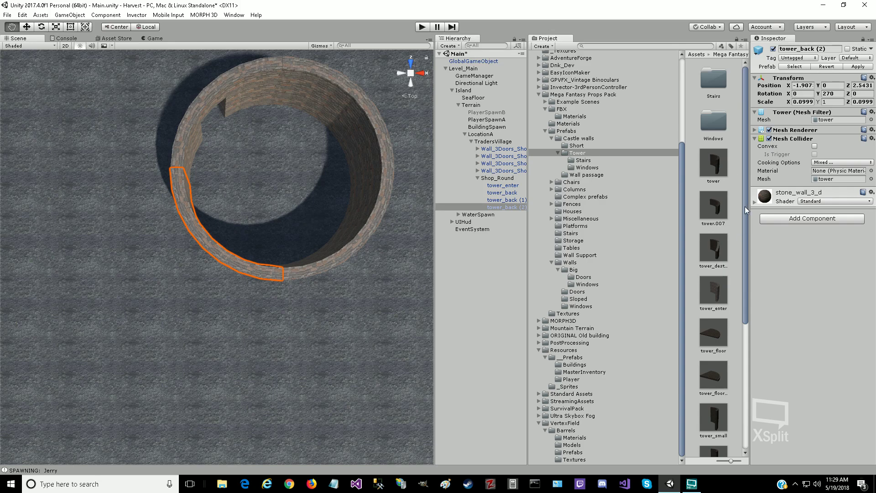
Step: Compare the tower_floor and tower_floor_small prefabs in the Tower folder by previewing each one
{"action": "left_click_drag", "start_coordinate": [745, 207], "coordinate": [740, 289]}
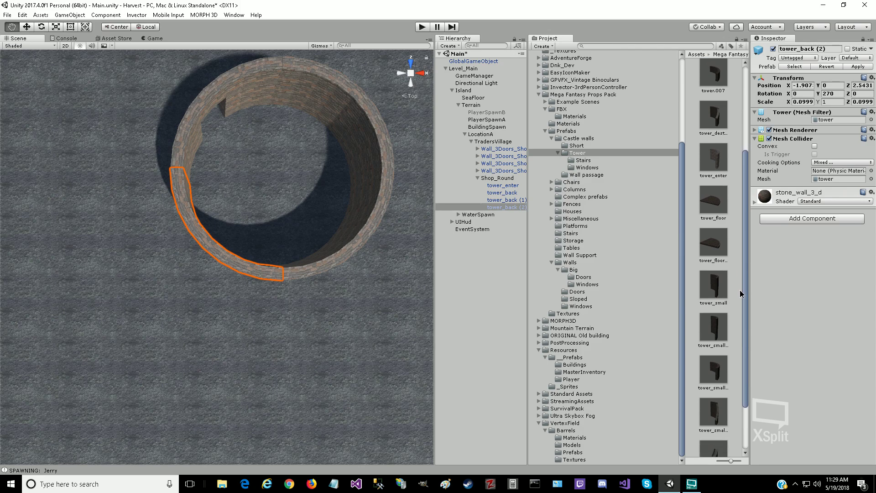
{"action": "left_click", "coordinate": [713, 208]}
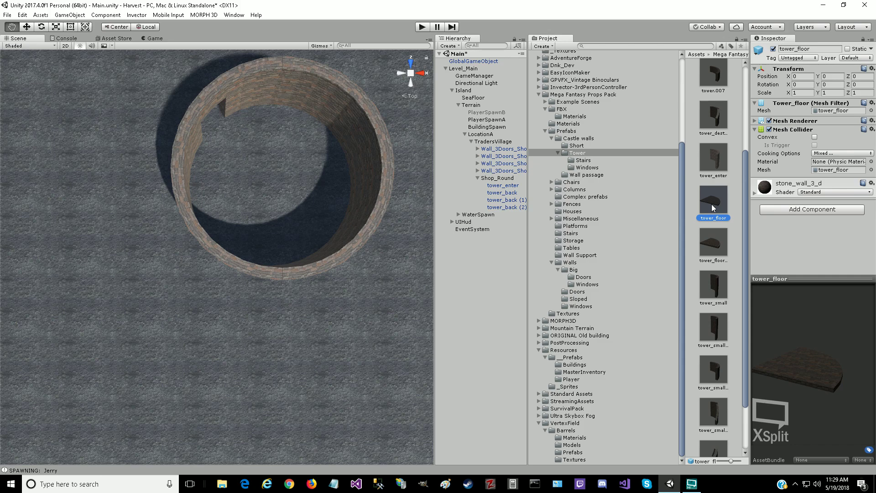
{"action": "left_click", "coordinate": [714, 246]}
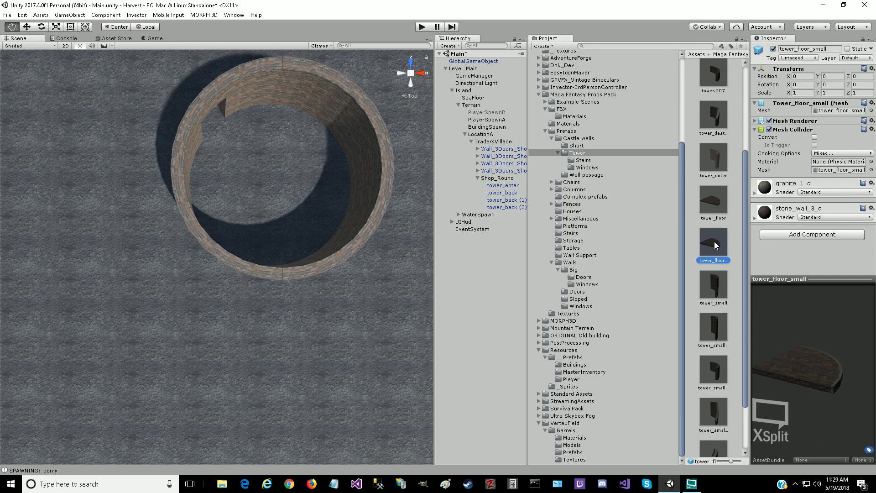
{"action": "left_click", "coordinate": [713, 207]}
{"action": "left_click", "coordinate": [716, 246]}
{"action": "left_click", "coordinate": [713, 206]}
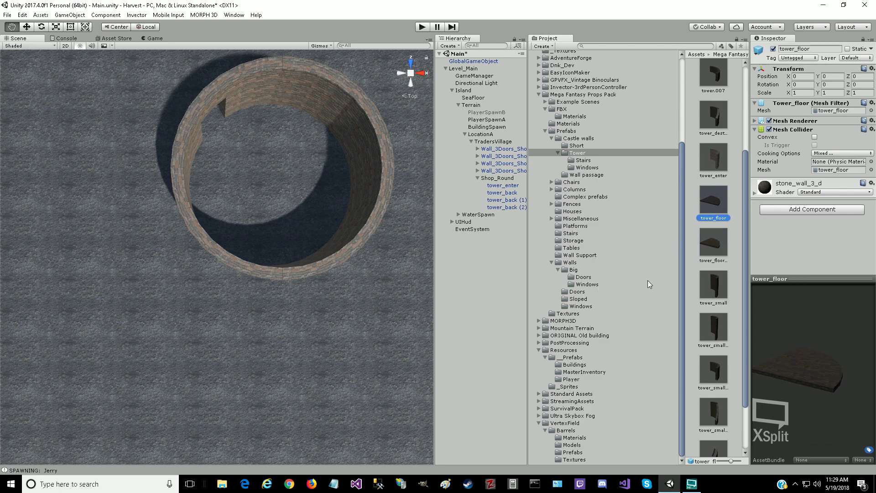
{"action": "left_click_drag", "start_coordinate": [742, 277], "coordinate": [747, 367]}
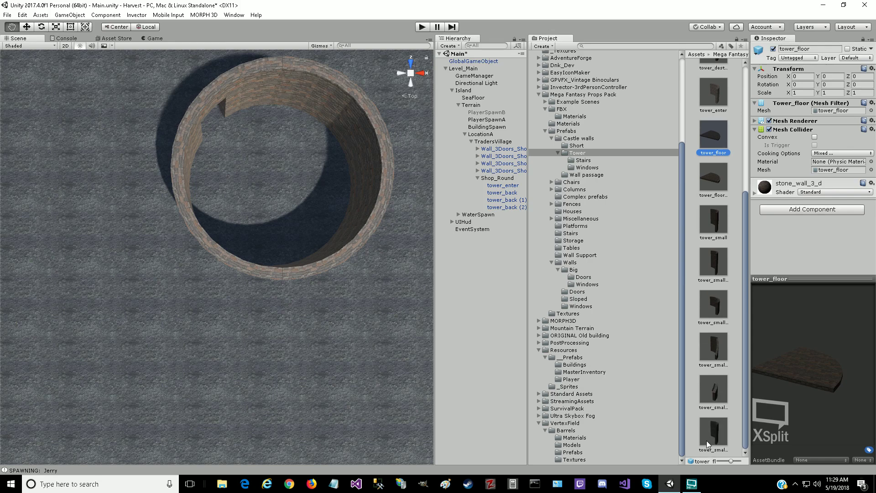
{"action": "left_click", "coordinate": [710, 183]}
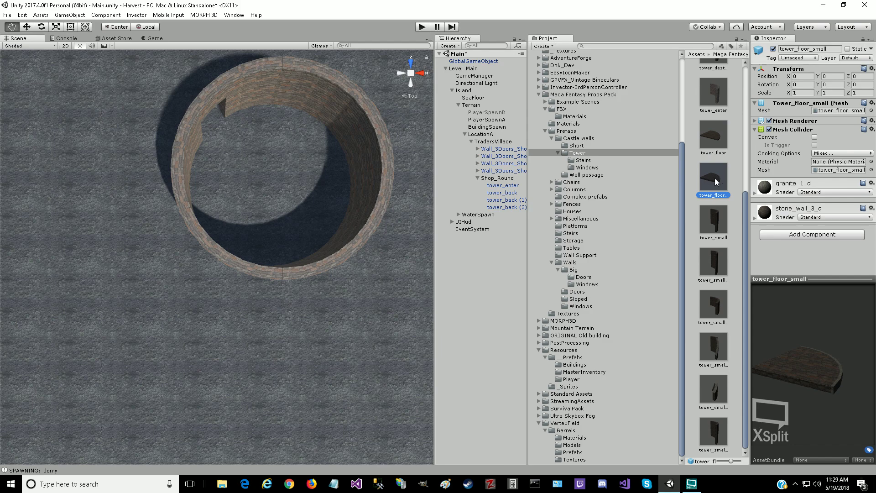
Step: Add the tower_floor_small prefab under Shop_Round and duplicate it three times
{"action": "left_click_drag", "start_coordinate": [715, 182], "coordinate": [516, 178]}
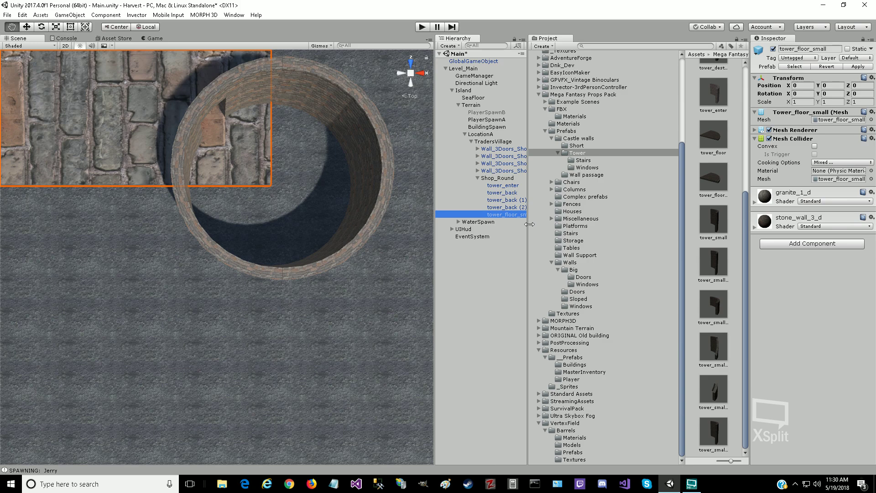
{"action": "key", "text": "ctrl+d"}
{"action": "key", "text": "ctrl+d"}
{"action": "key", "text": "ctrl+d"}
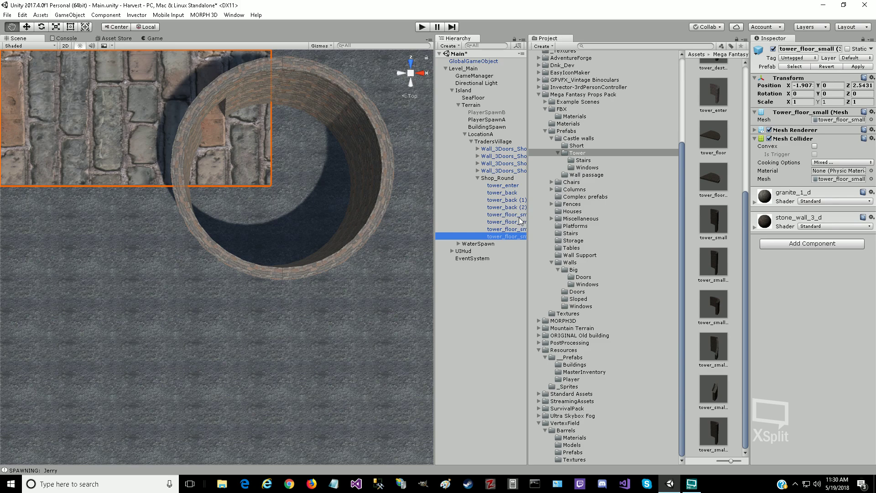
Step: Select all four tower_floor_small pieces and set their X and Z scale to 0.1
{"action": "left_click", "coordinate": [518, 216]}
{"action": "key", "text": "shift+Down"}
{"action": "key", "text": "shift+Down"}
{"action": "key", "text": "shift+Down"}
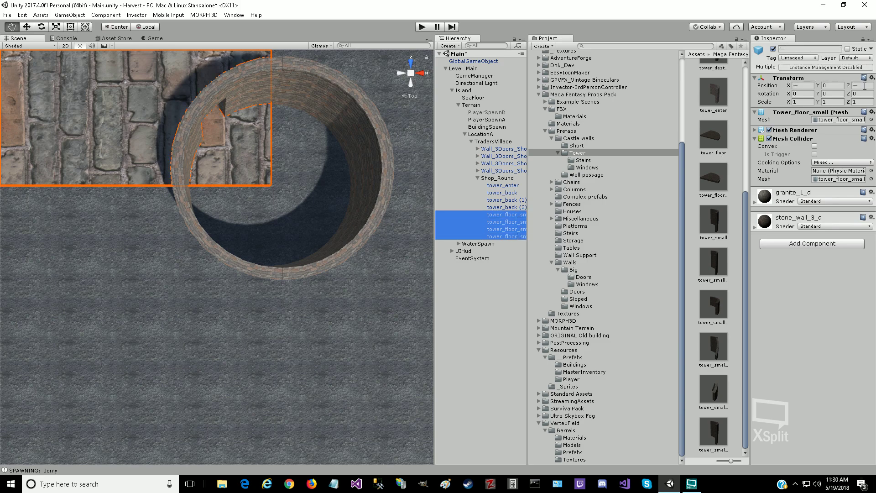
{"action": "left_click", "coordinate": [802, 101]}
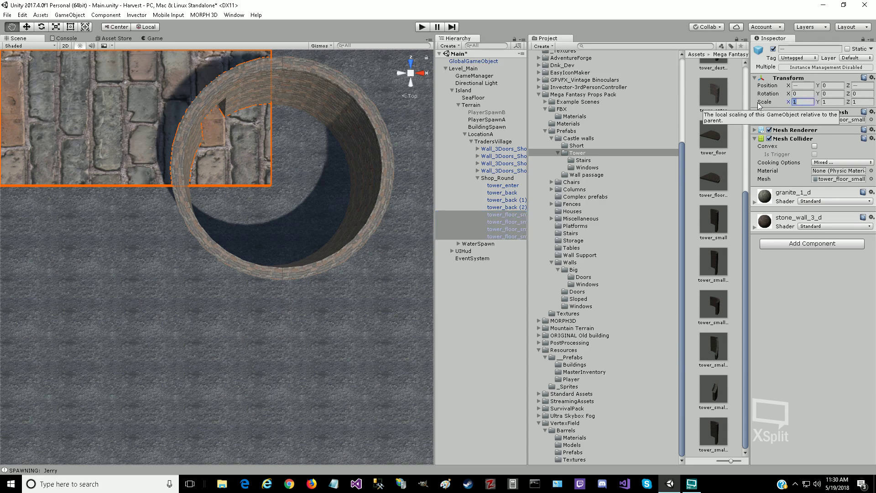
{"action": "type", "text": "0.1"}
{"action": "key", "text": "Tab"}
{"action": "key", "text": "Tab"}
{"action": "type", "text": "0.1"}
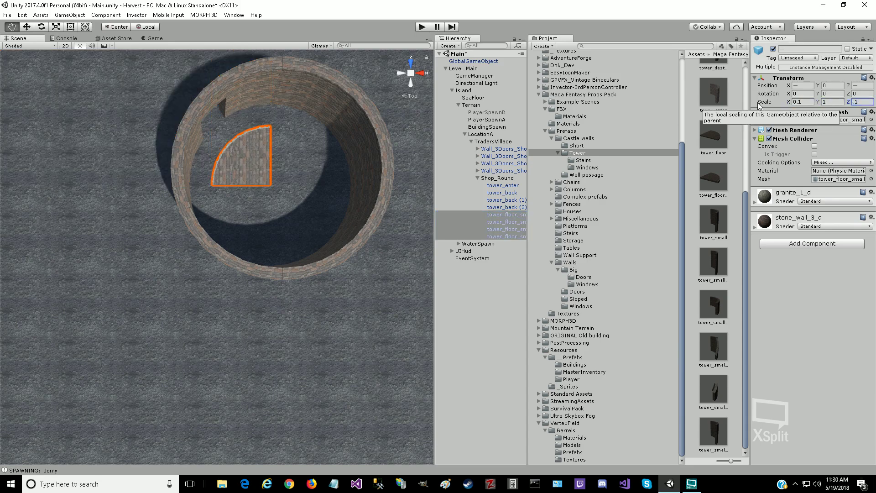
{"action": "key", "text": "Return"}
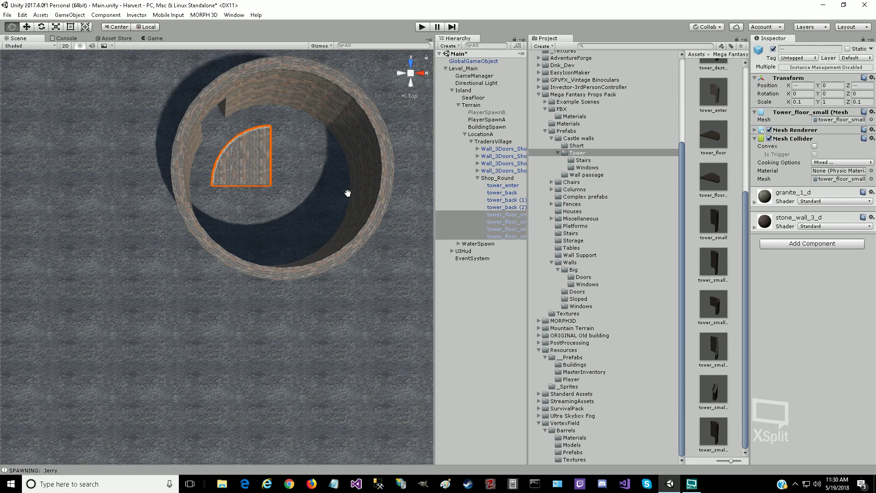
Step: Try an X and Z scale of 0.2 on the four floor pieces
{"action": "left_click", "coordinate": [807, 102]}
{"action": "type", "text": "0.2"}
{"action": "key", "text": "Tab"}
{"action": "key", "text": "Tab"}
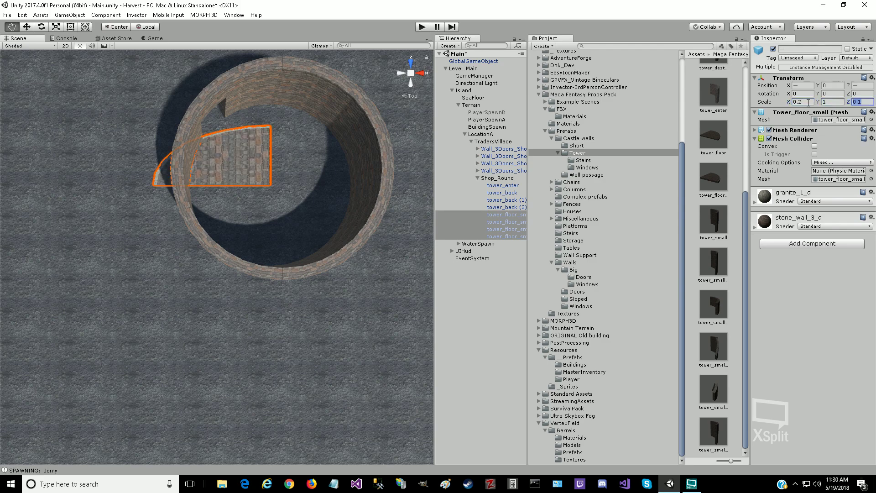
{"action": "type", "text": ".2"}
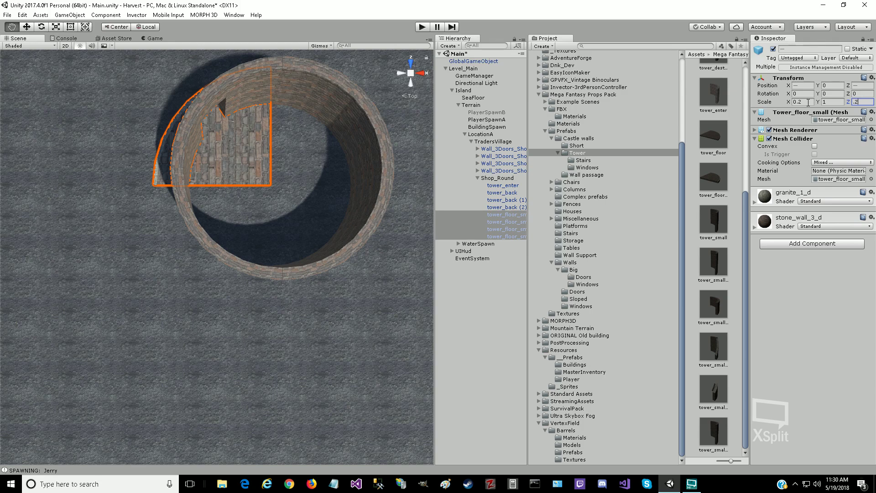
Step: Reduce the Z and X scale of the four floor pieces to 0.15 so they fit inside the round wall
{"action": "key", "text": "BackSpace"}
{"action": "type", "text": "18"}
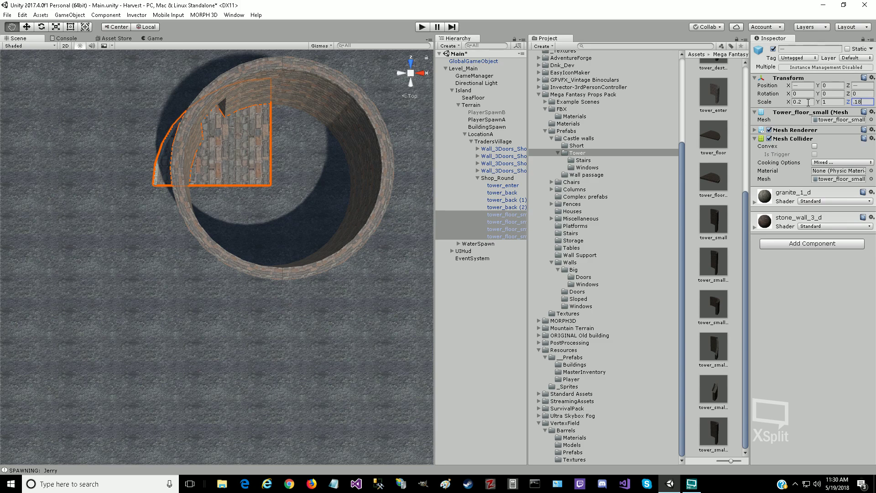
{"action": "key", "text": "BackSpace"}
{"action": "type", "text": "5"}
{"action": "key", "text": "shift+Tab"}
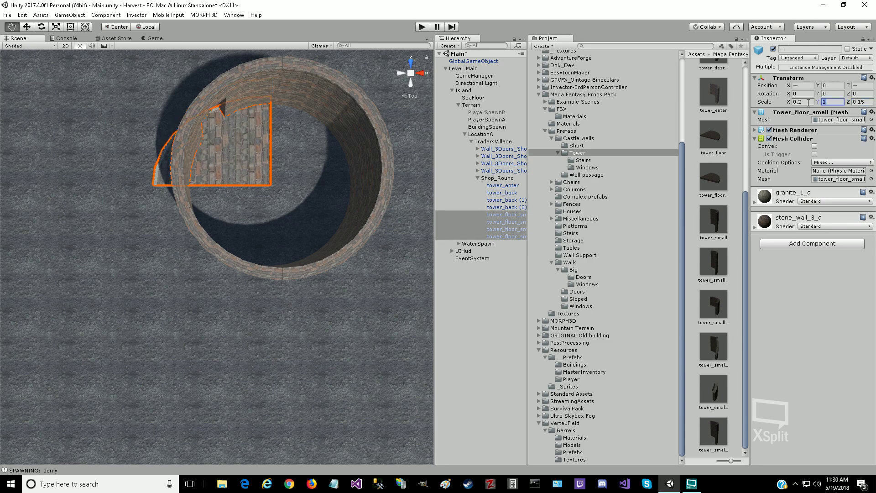
{"action": "key", "text": "shift+Tab"}
{"action": "type", "text": "0.15"}
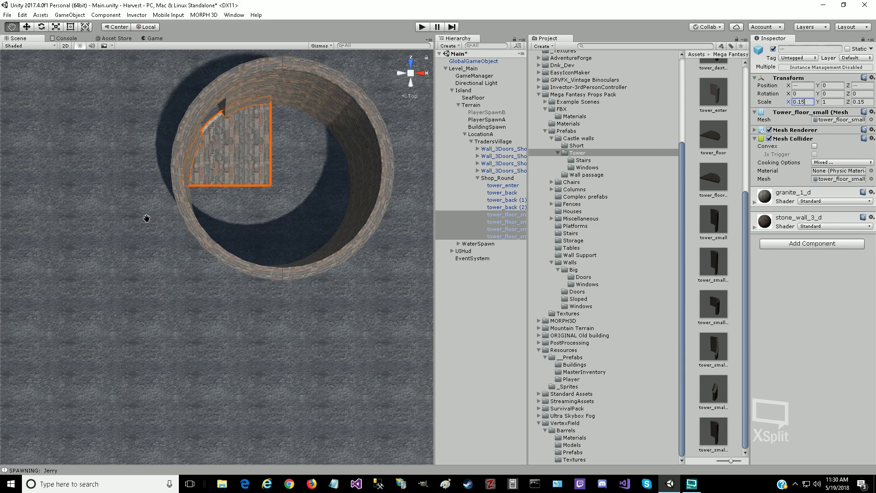
{"action": "left_click_drag", "start_coordinate": [147, 218], "coordinate": [69, 280]}
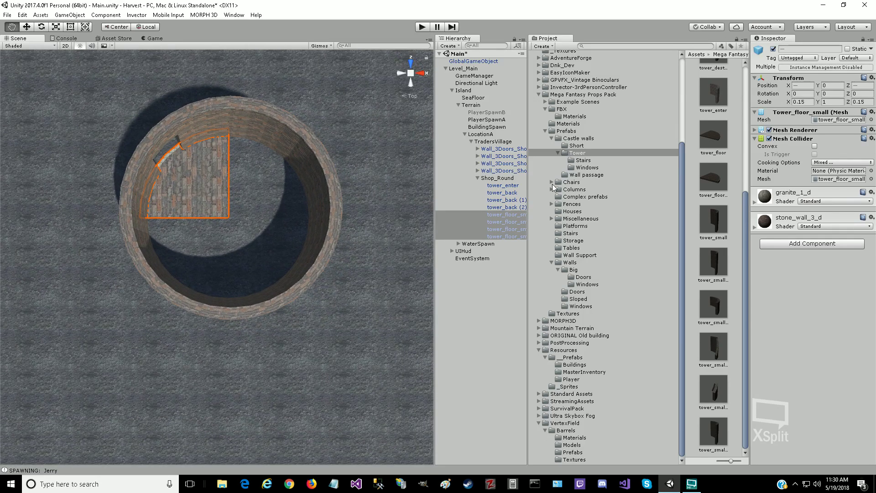
Step: Set the X and Z position of the first tower_floor_small copy to 0
{"action": "left_click", "coordinate": [512, 215]}
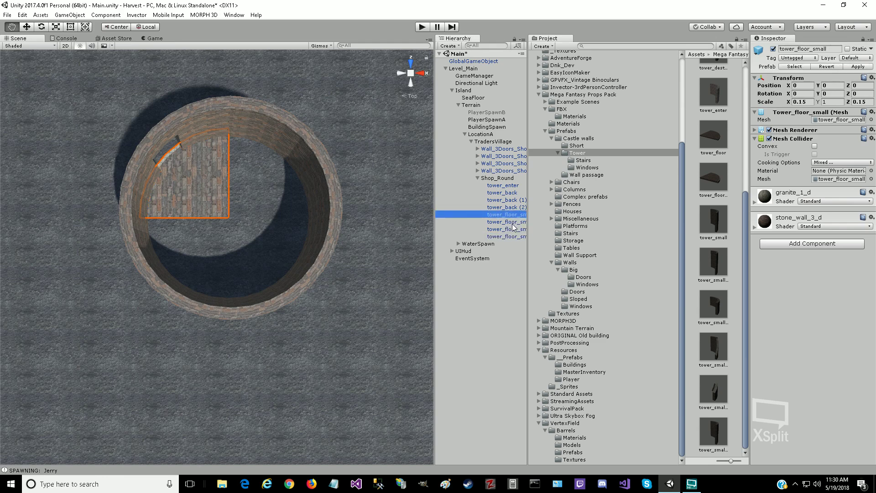
{"action": "left_click", "coordinate": [512, 223]}
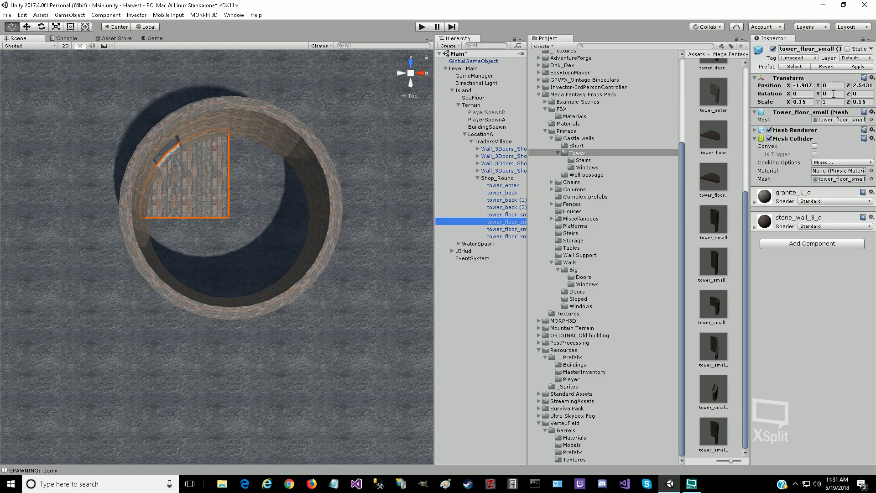
{"action": "left_click", "coordinate": [805, 86]}
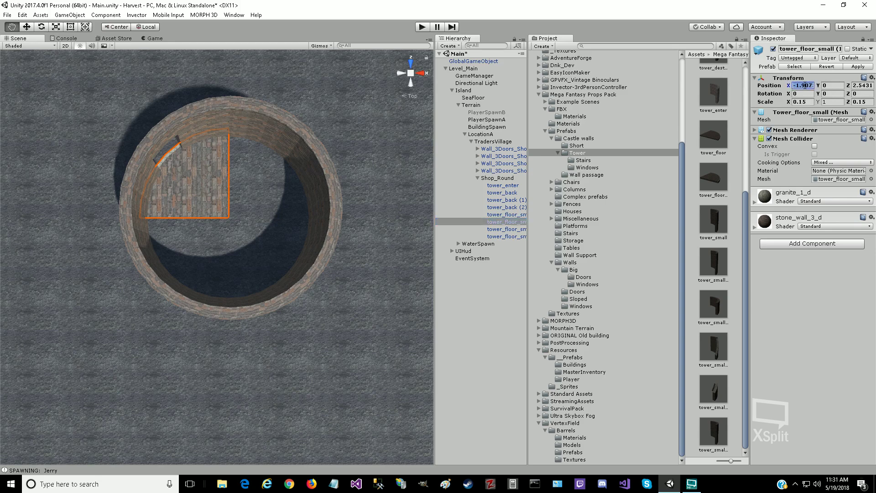
{"action": "type", "text": "0"}
{"action": "key", "text": "Tab"}
{"action": "key", "text": "Tab"}
{"action": "type", "text": "0"}
{"action": "key", "text": "Tab"}
Step: Check the position values of tower_enter, tower_back and tower_back (1)
{"action": "left_click", "coordinate": [509, 186]}
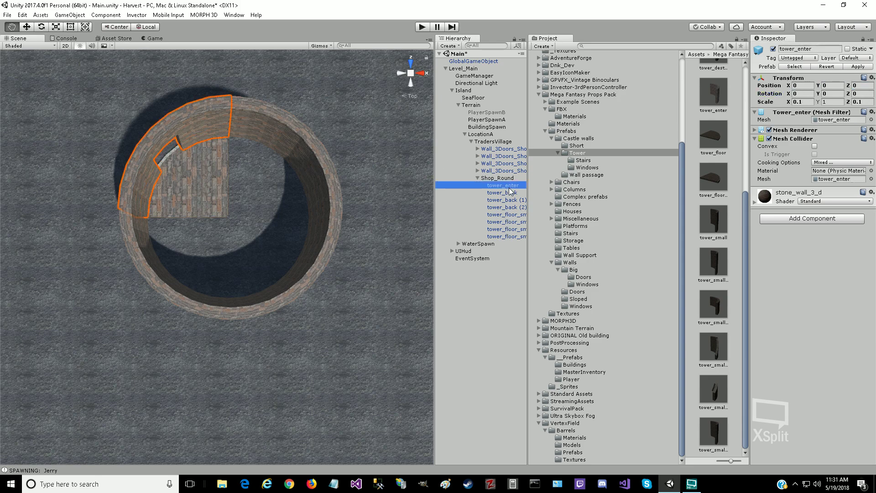
{"action": "left_click", "coordinate": [509, 193]}
{"action": "left_click", "coordinate": [507, 201]}
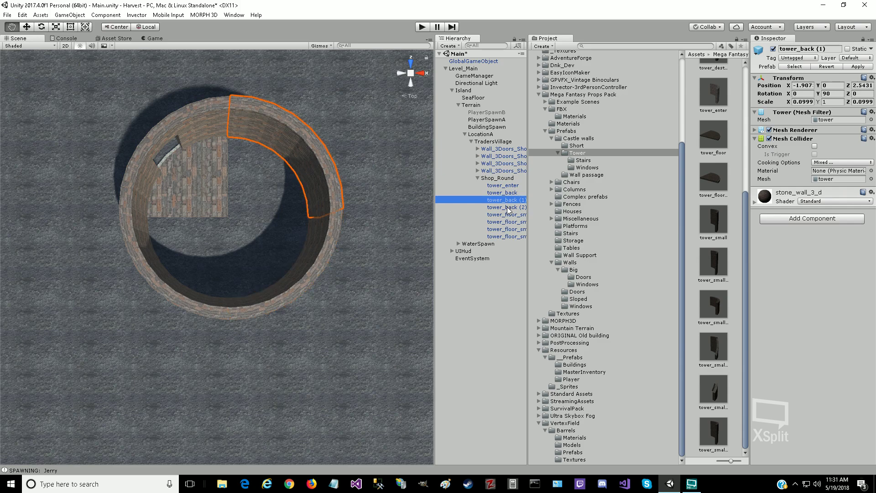
{"action": "left_click", "coordinate": [794, 85]}
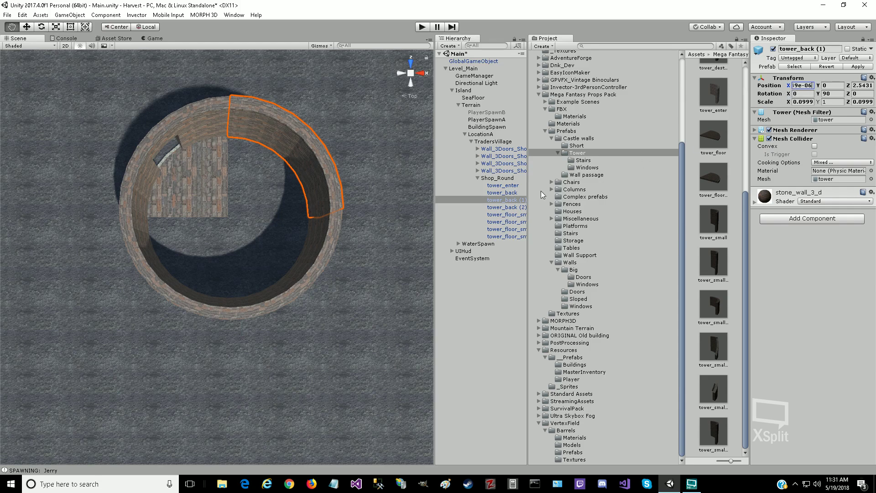
Step: Set the X and Z position to 0 for tower_back (1), tower_back (2) and all four floor pieces together
{"action": "left_click", "coordinate": [511, 200]}
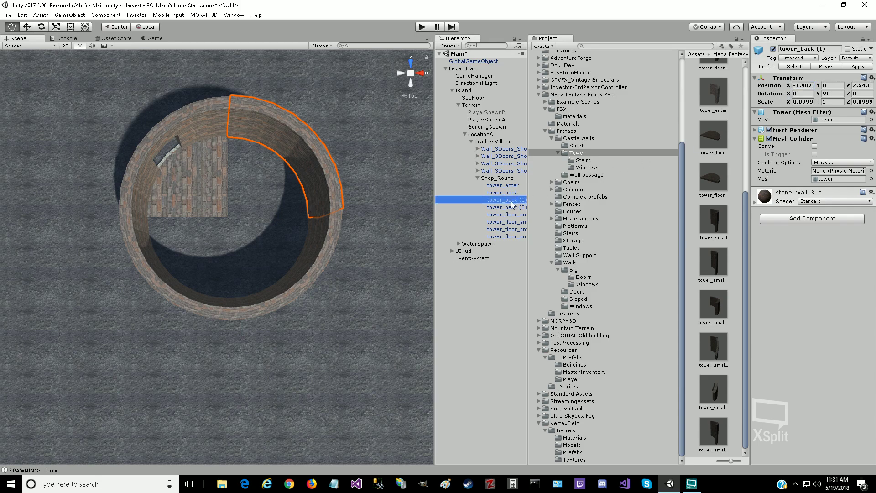
{"action": "key", "text": "shift+Down"}
{"action": "key", "text": "shift+Down"}
{"action": "key", "text": "shift+Down"}
{"action": "key", "text": "shift+Down"}
{"action": "key", "text": "shift+Down"}
{"action": "key", "text": "shift+Down"}
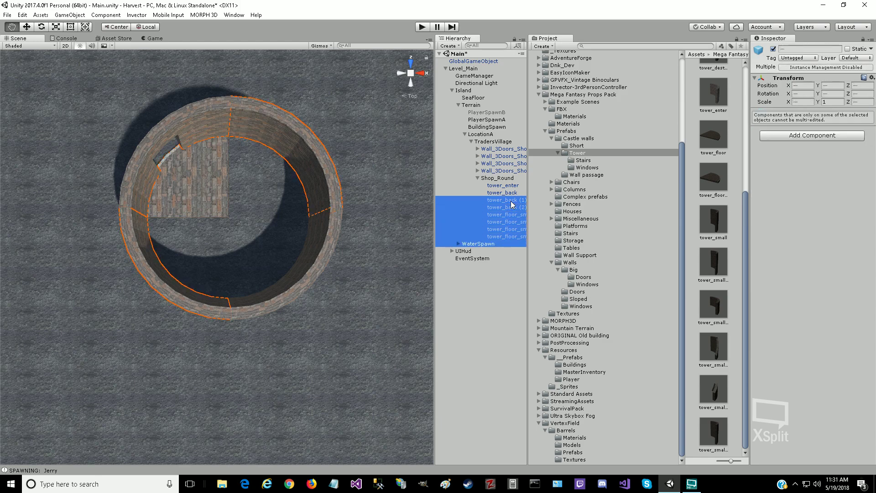
{"action": "key", "text": "shift+Up"}
{"action": "left_click", "coordinate": [802, 85]}
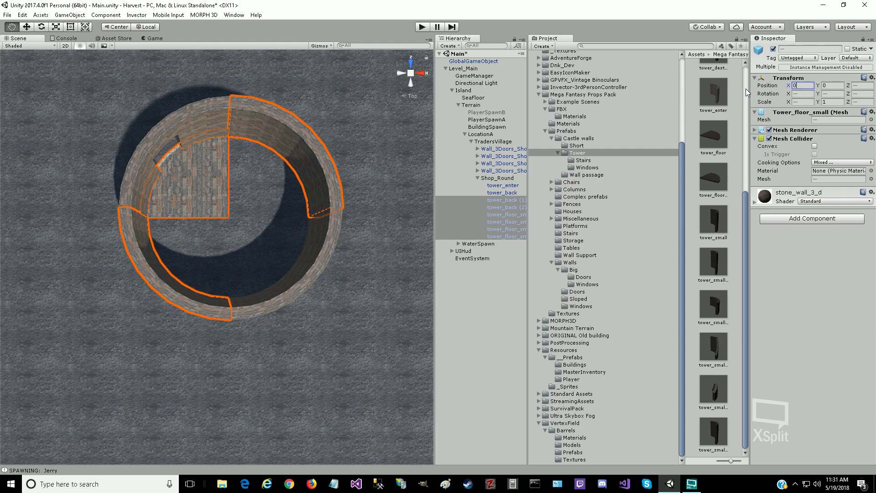
{"action": "type", "text": "0"}
{"action": "key", "text": "Tab"}
{"action": "key", "text": "Tab"}
{"action": "type", "text": "0"}
{"action": "key", "text": "Tab"}
Step: Review the transform values of the tower_back pieces and the original tower_floor_small
{"action": "left_click", "coordinate": [511, 201]}
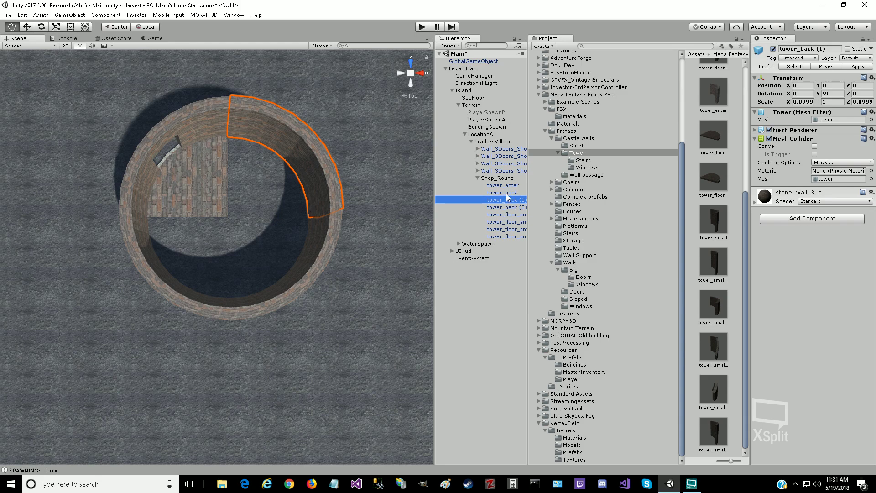
{"action": "left_click", "coordinate": [507, 194]}
{"action": "left_click", "coordinate": [507, 201]}
{"action": "left_click", "coordinate": [506, 208]}
{"action": "left_click", "coordinate": [503, 215]}
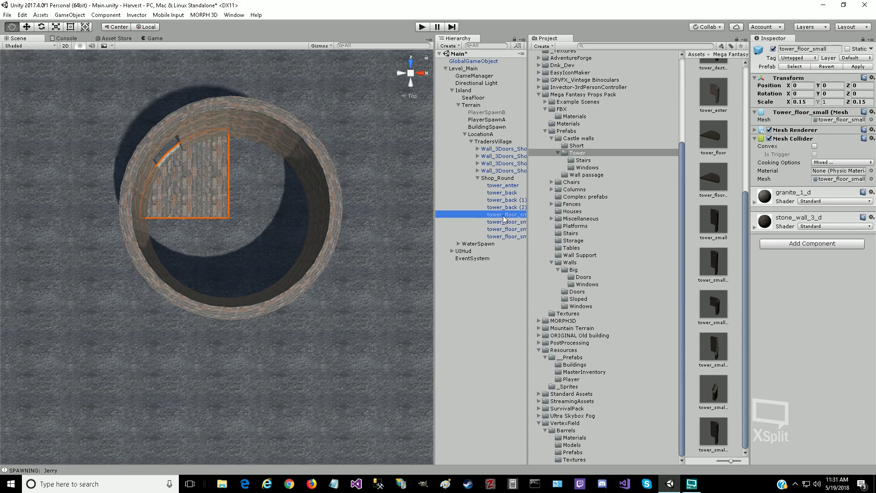
Step: Set the Y rotation of the first tower_floor_small copy to 90
{"action": "left_click", "coordinate": [514, 223]}
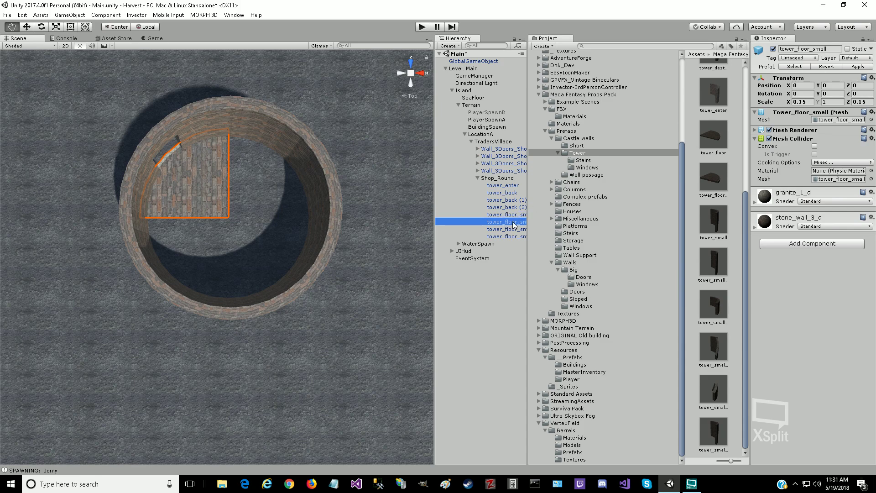
{"action": "left_click", "coordinate": [834, 95]}
{"action": "left_click", "coordinate": [834, 94]}
{"action": "type", "text": "90"}
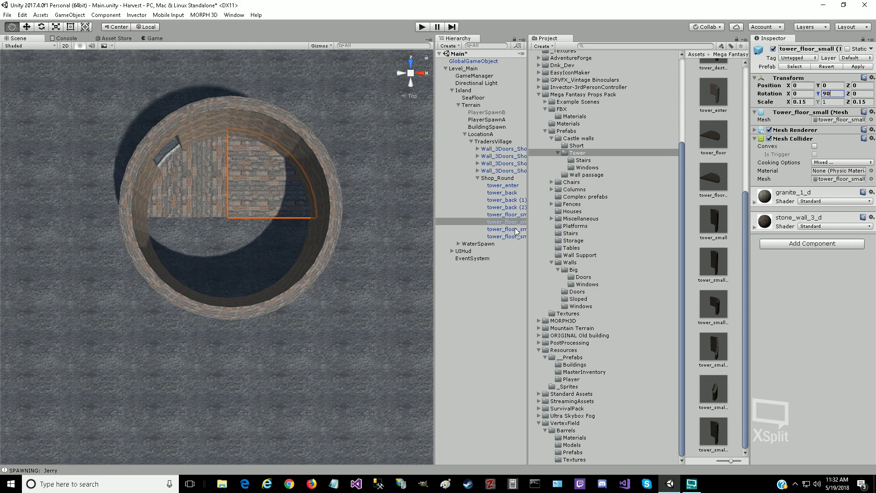
Step: Preview the tower_floor_small prefab, try an X rotation of 180 on its first copy and restore the rotation to 0
{"action": "left_click", "coordinate": [715, 178]}
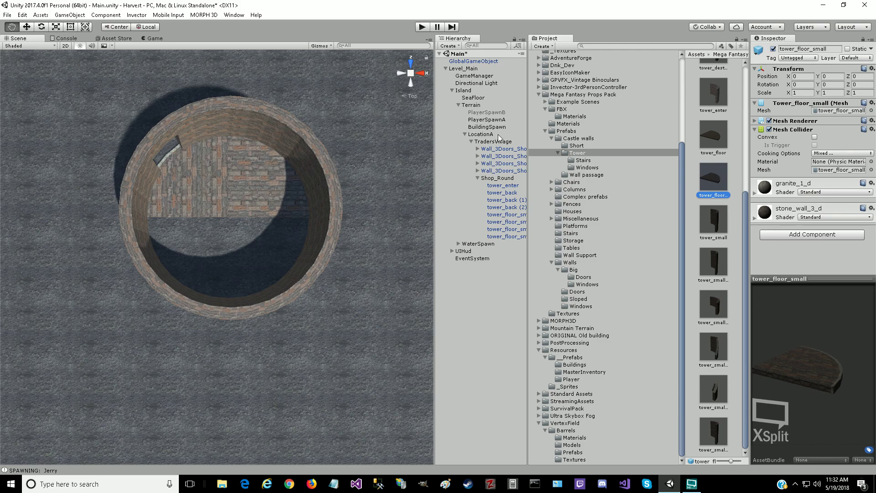
{"action": "left_click", "coordinate": [509, 222]}
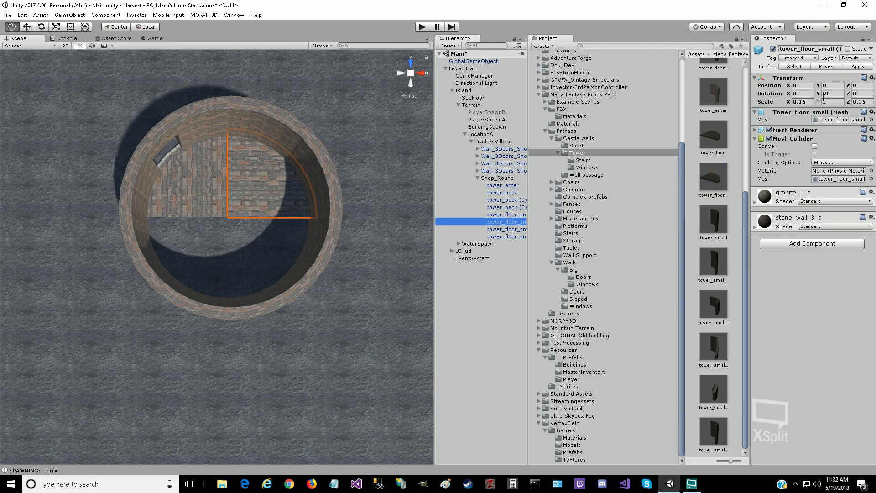
{"action": "left_click", "coordinate": [806, 94]}
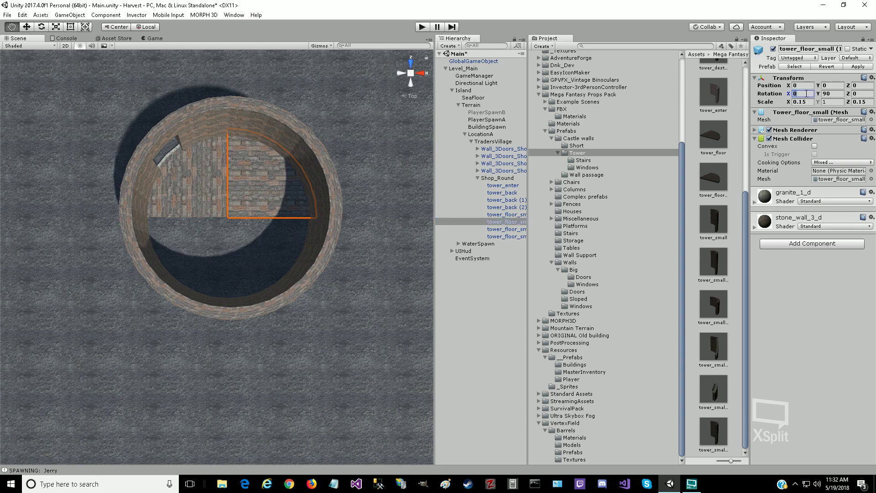
{"action": "type", "text": "180"}
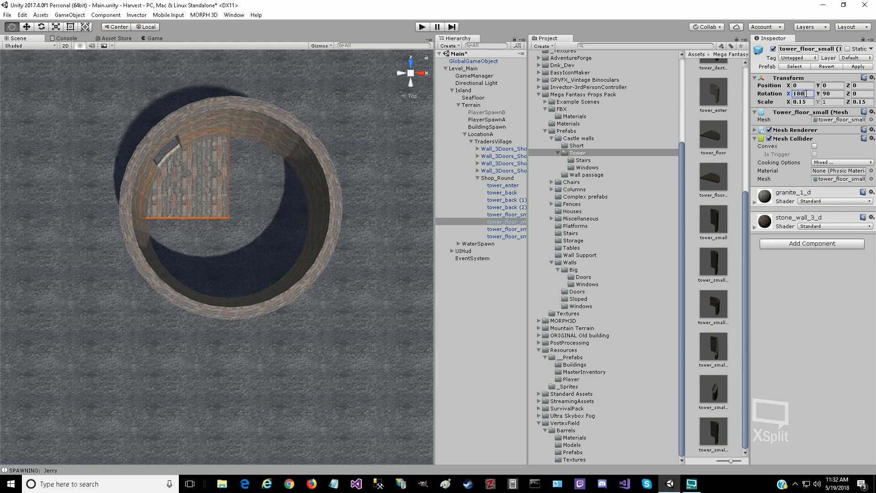
{"action": "key", "text": "BackSpace"}
{"action": "key", "text": "BackSpace"}
{"action": "key", "text": "BackSpace"}
{"action": "type", "text": "0"}
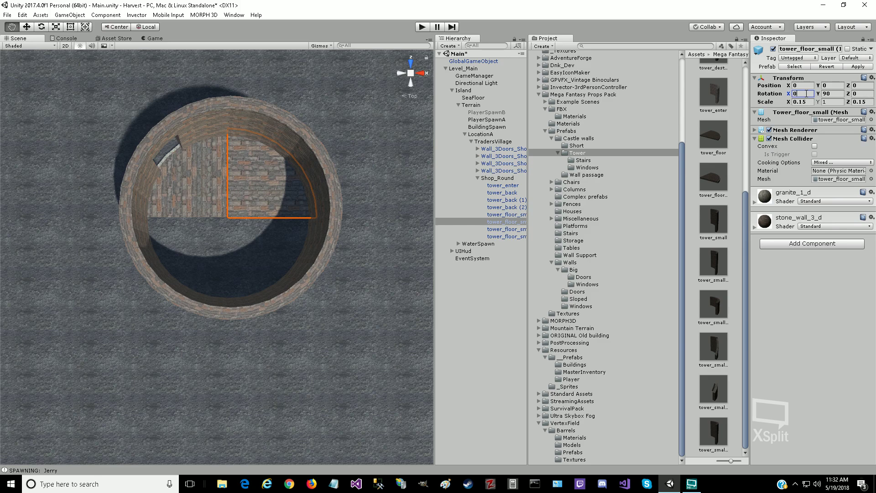
Step: Try a Z rotation of 180 on the first tower_floor_small copy and restore the rotation to 0
{"action": "left_click", "coordinate": [862, 94]}
{"action": "type", "text": "180"}
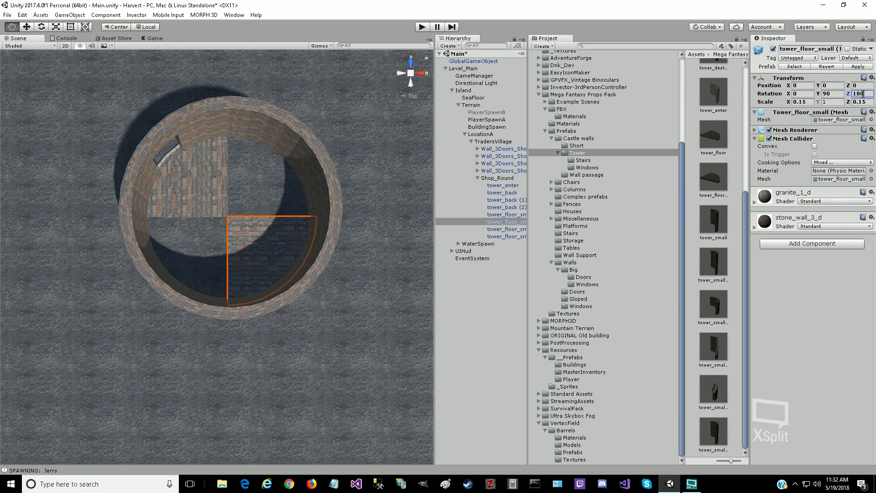
{"action": "key", "text": "BackSpace"}
{"action": "key", "text": "BackSpace"}
{"action": "key", "text": "BackSpace"}
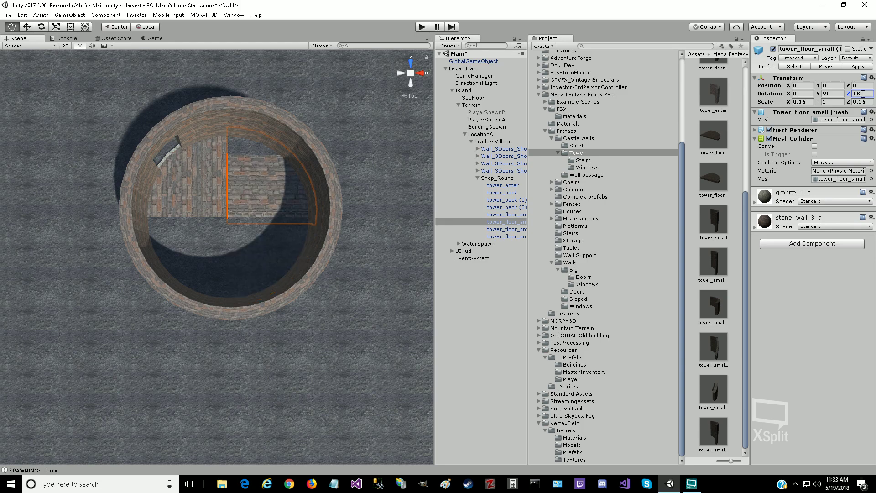
{"action": "key", "text": "Tab"}
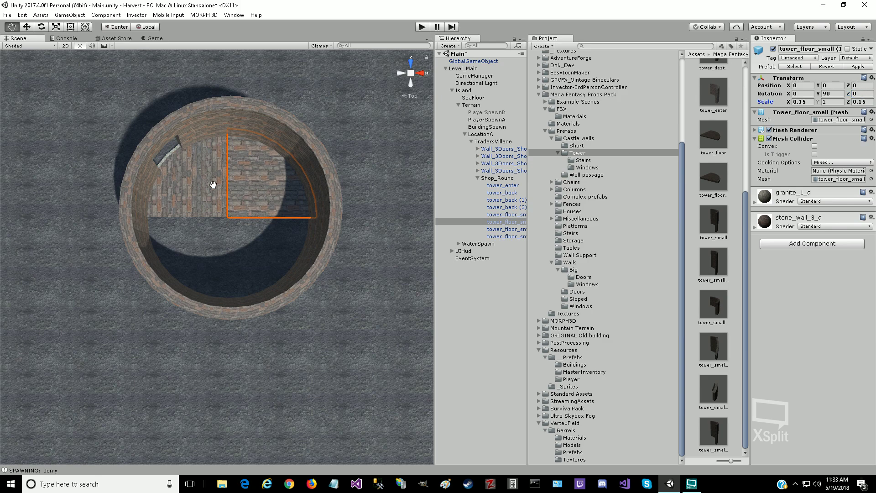
Step: Delete all four tower_floor_small pieces from Shop_Round
{"action": "left_click", "coordinate": [512, 215]}
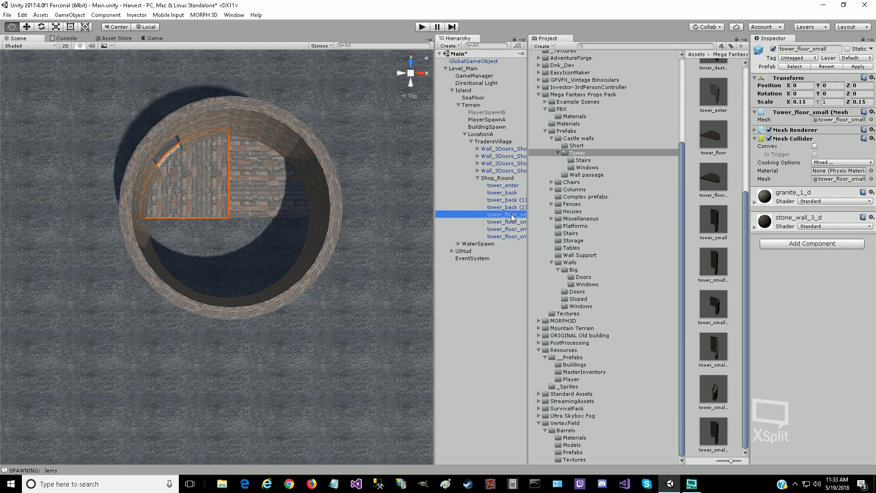
{"action": "left_click", "coordinate": [521, 237], "text": "shift"}
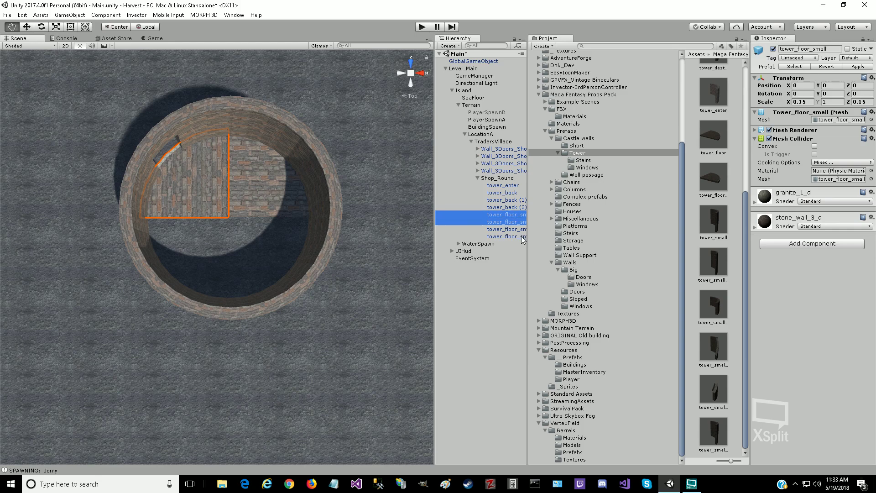
{"action": "key", "text": "Delete"}
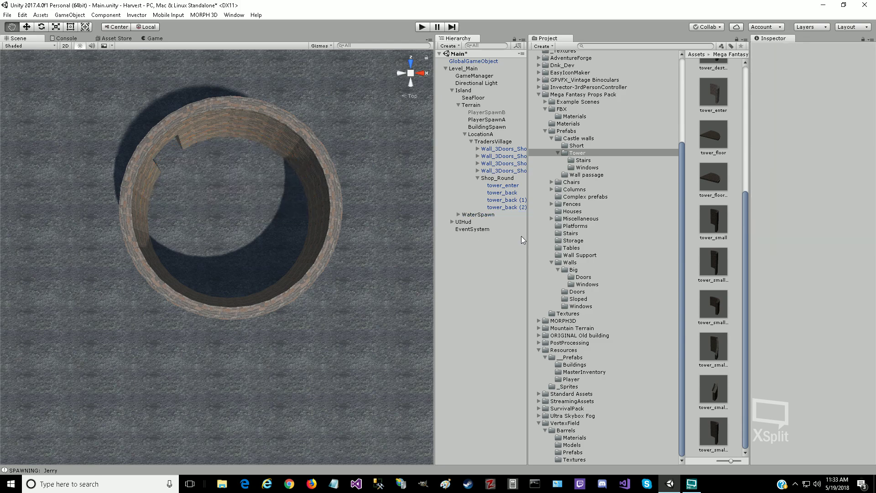
Step: Browse the Mega Fantasy Props Pack Textures folder for a suitable floor texture, from bark through stone wall to wood
{"action": "left_click", "coordinate": [507, 179]}
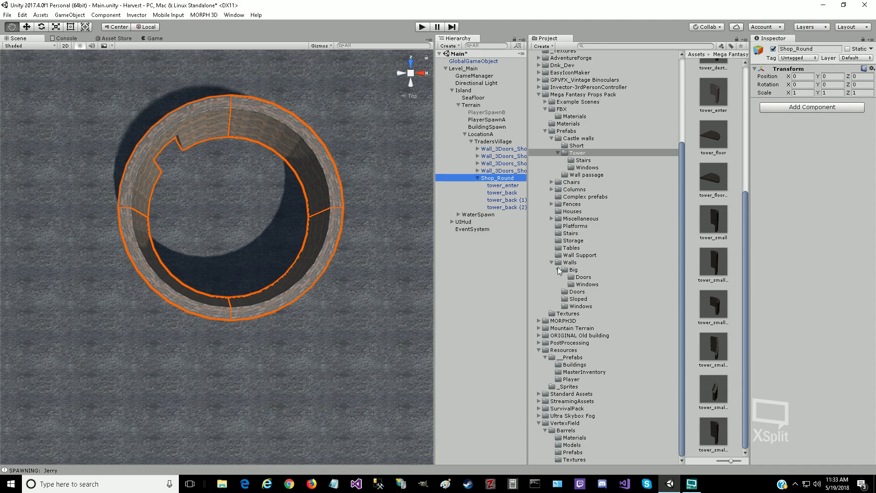
{"action": "left_click", "coordinate": [552, 313]}
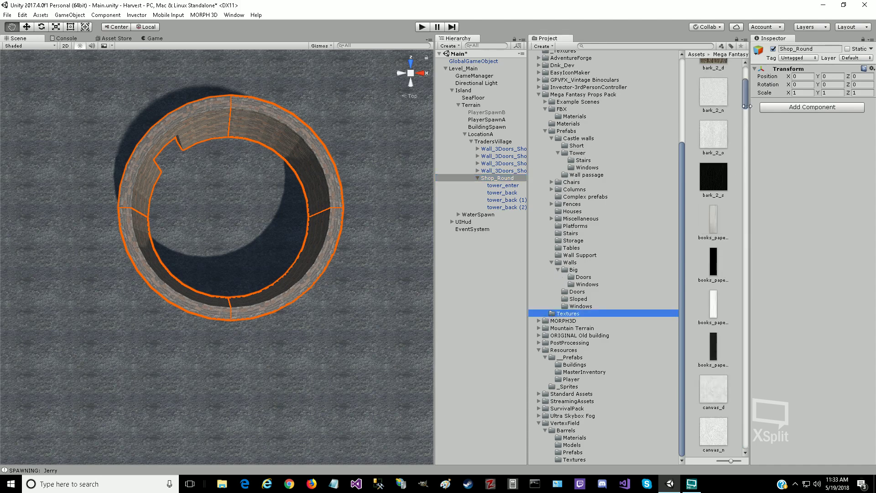
{"action": "left_click_drag", "start_coordinate": [746, 105], "coordinate": [753, 237]}
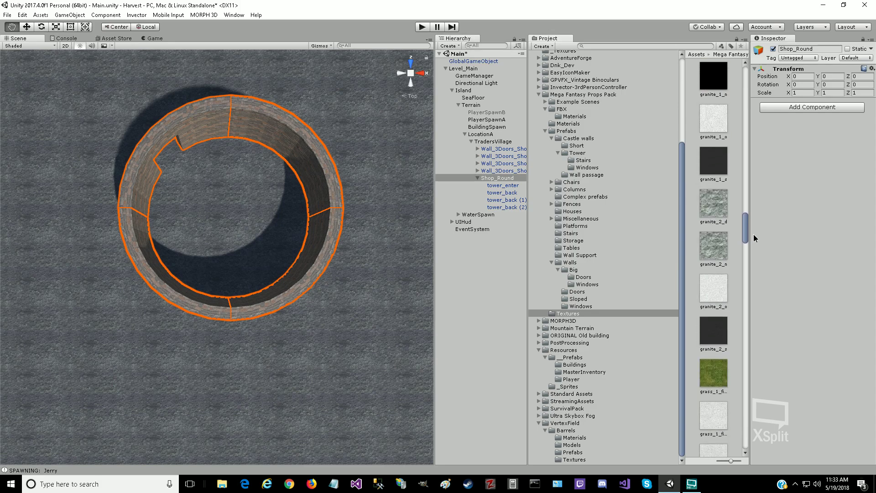
{"action": "left_click_drag", "start_coordinate": [754, 236], "coordinate": [754, 290]}
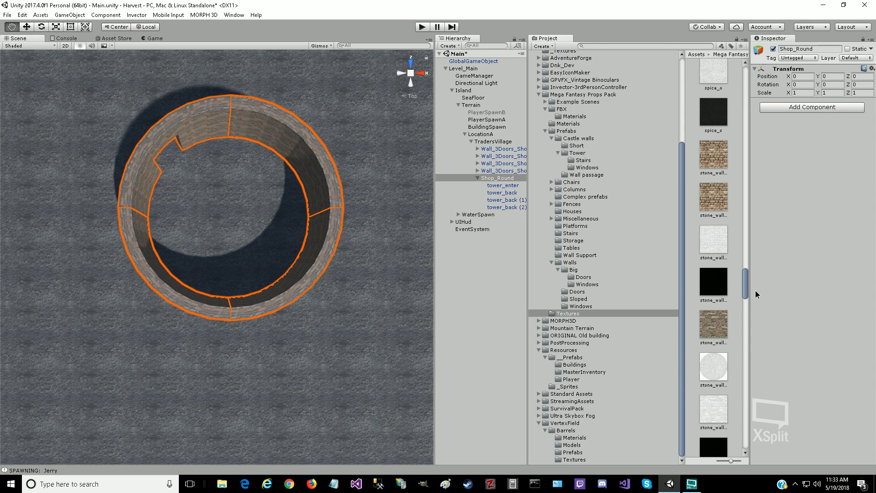
{"action": "left_click_drag", "start_coordinate": [756, 291], "coordinate": [748, 407]}
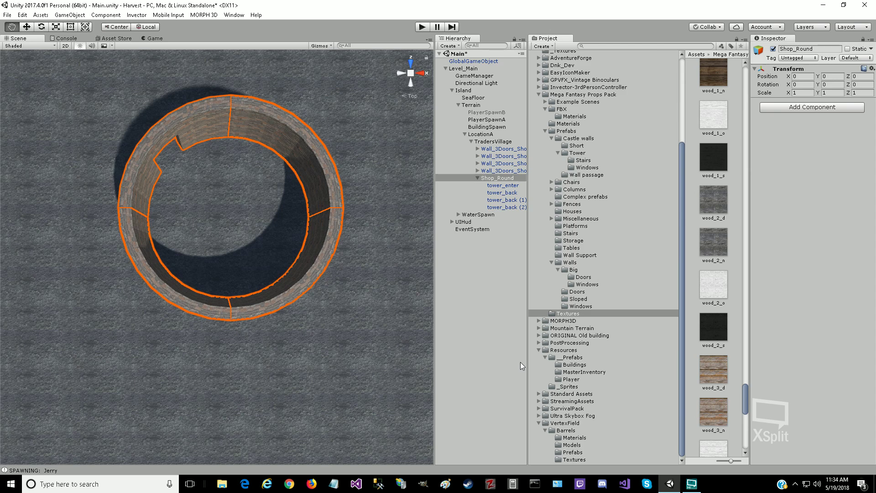
Step: Add a 3D Cylinder as a child of Shop_Round
{"action": "left_click", "coordinate": [491, 180]}
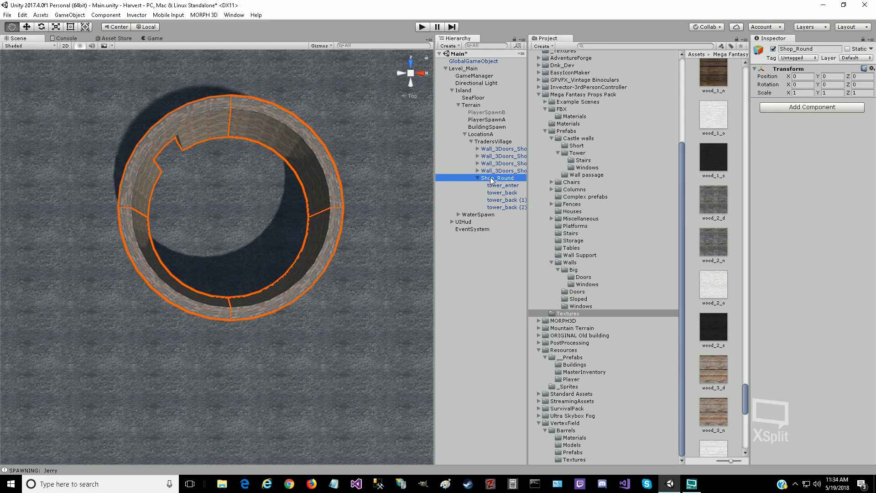
{"action": "right_click", "coordinate": [491, 180]}
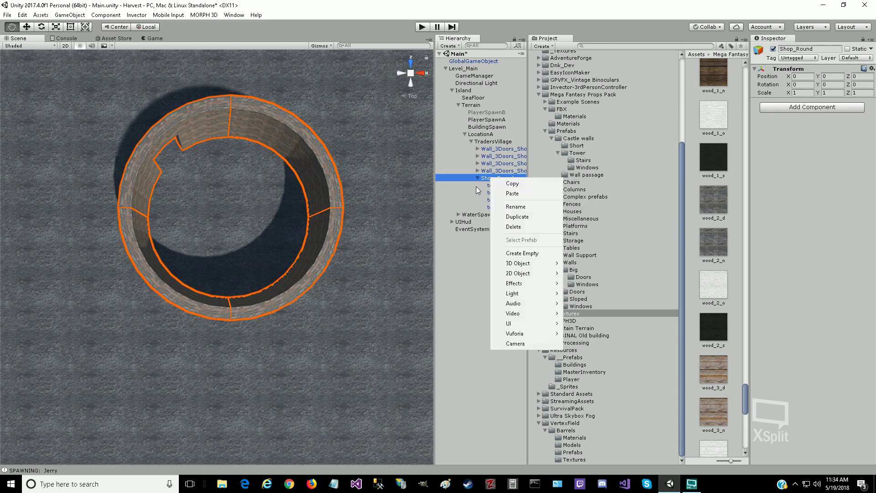
{"action": "left_click", "coordinate": [489, 187]}
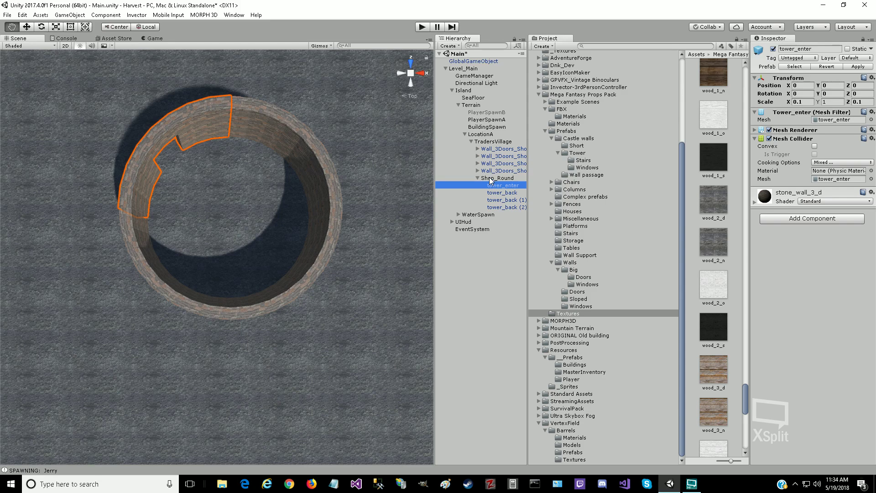
{"action": "left_click", "coordinate": [490, 180]}
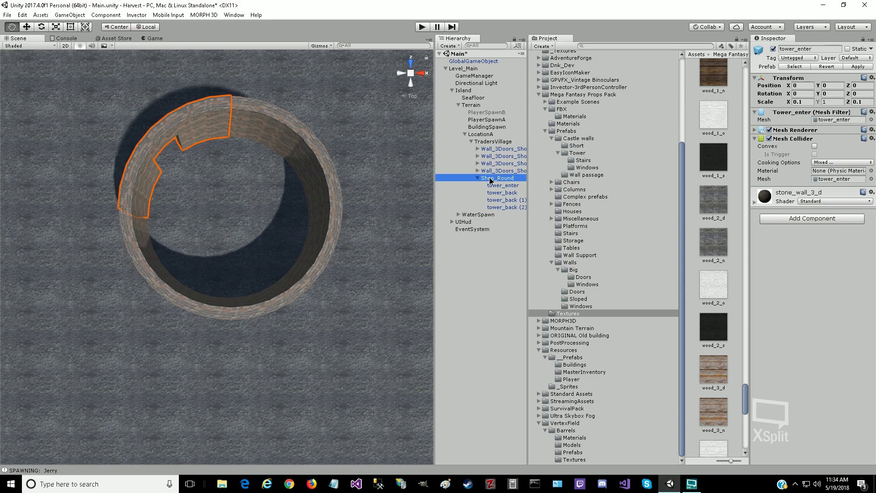
{"action": "right_click", "coordinate": [490, 180]}
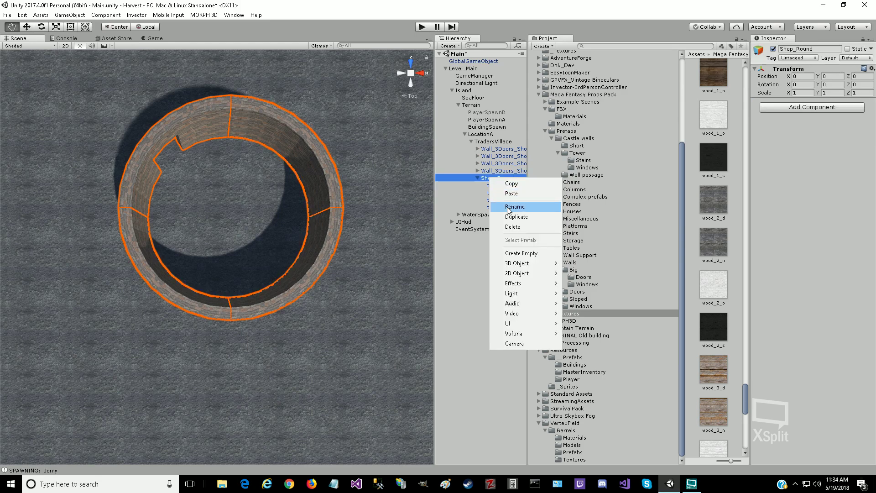
{"action": "mouse_move", "coordinate": [533, 264]}
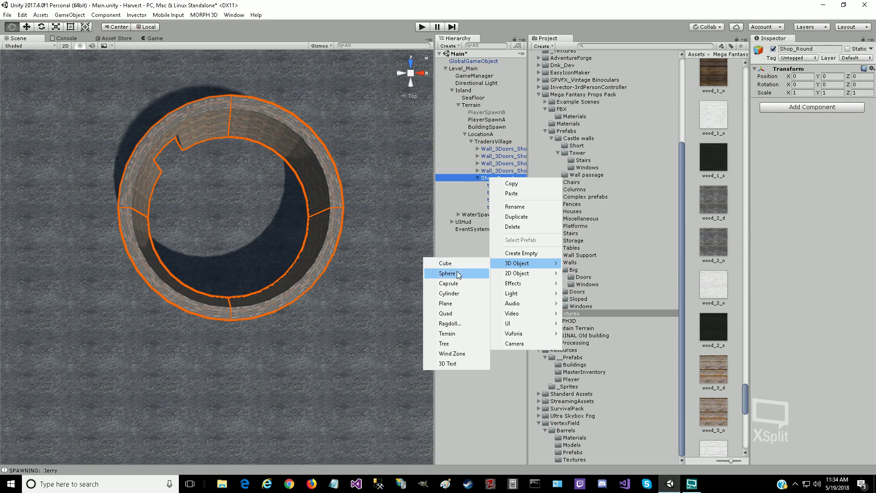
{"action": "left_click", "coordinate": [453, 294]}
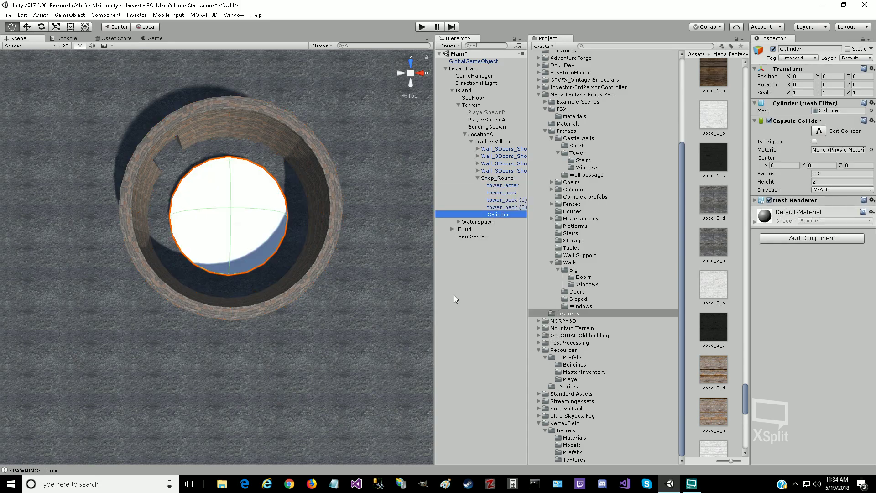
Step: Rename the new cylinder under Shop_Round to tower_floor
{"action": "left_click", "coordinate": [505, 216]}
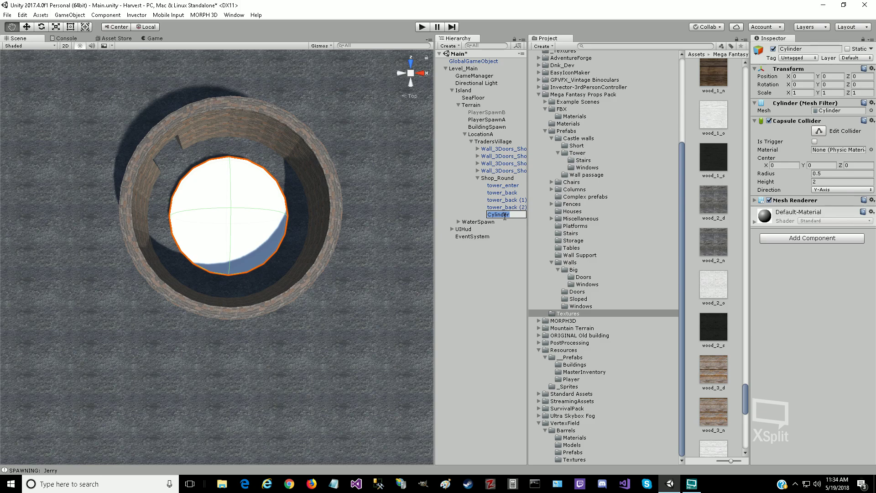
{"action": "type", "text": "tower"}
{"action": "type", "text": "_floor"}
{"action": "key", "text": "Return"}
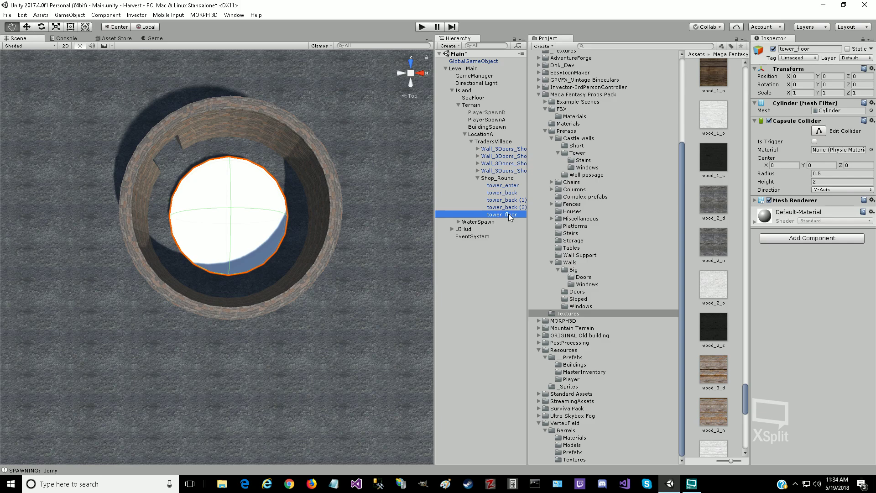
Step: Set the X and Z scale of tower_floor to 1.5
{"action": "double_click", "coordinate": [509, 215]}
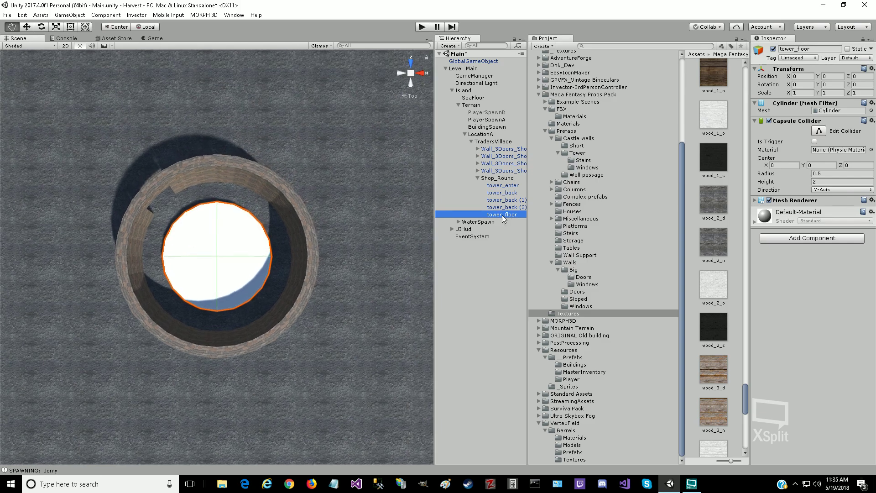
{"action": "scroll", "coordinate": [210, 264], "scroll_direction": "up", "scroll_amount": 1}
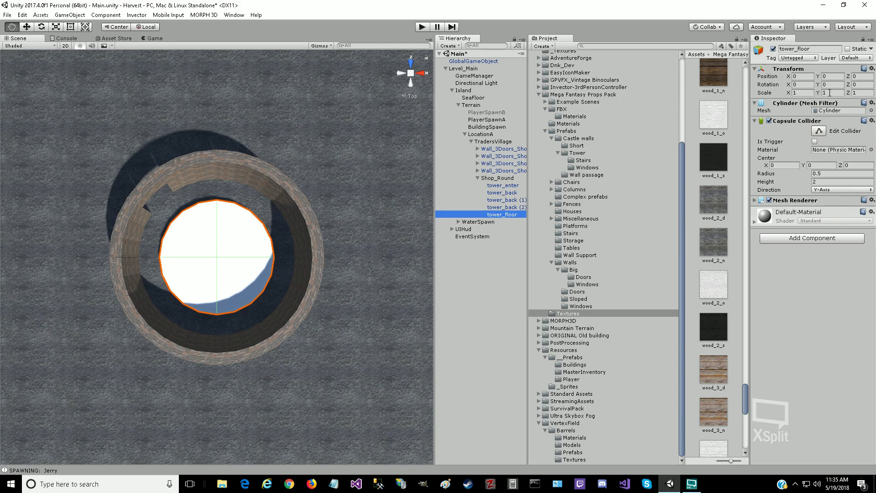
{"action": "left_click", "coordinate": [807, 93]}
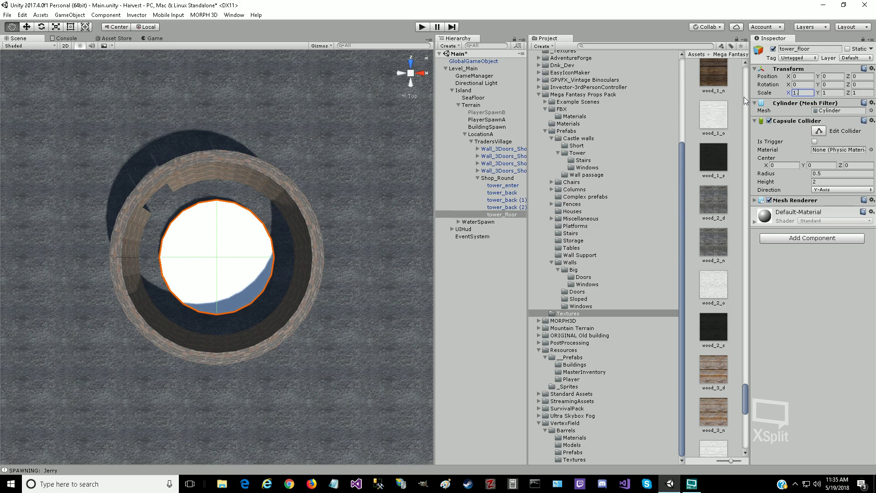
{"action": "type", "text": ".1"}
{"action": "key", "text": "BackSpace"}
{"action": "type", "text": "5"}
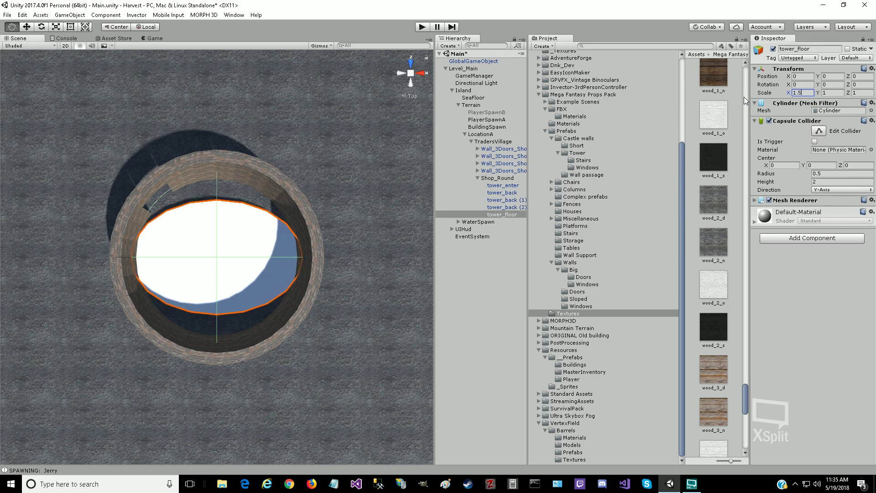
{"action": "key", "text": "Tab"}
{"action": "key", "text": "Tab"}
{"action": "type", "text": "1.5"}
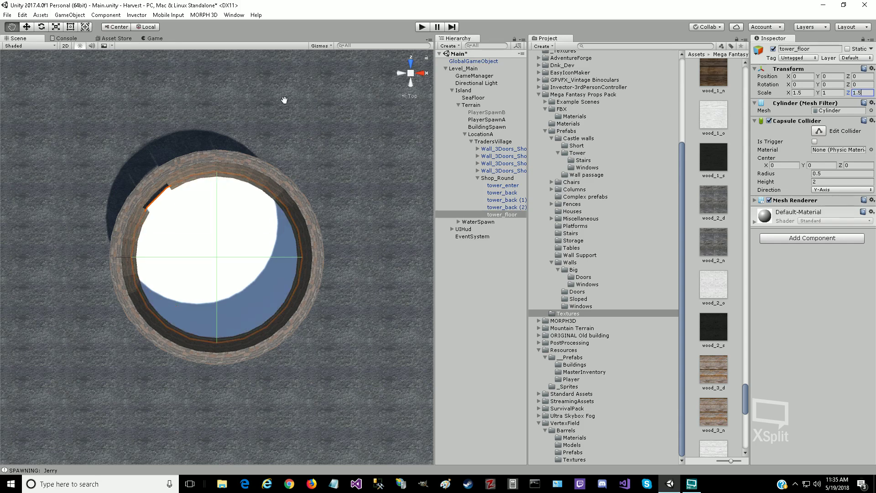
Step: Examine the height and fit of tower_floor at ground level through the round shop's doorway
{"action": "left_click", "coordinate": [422, 73]}
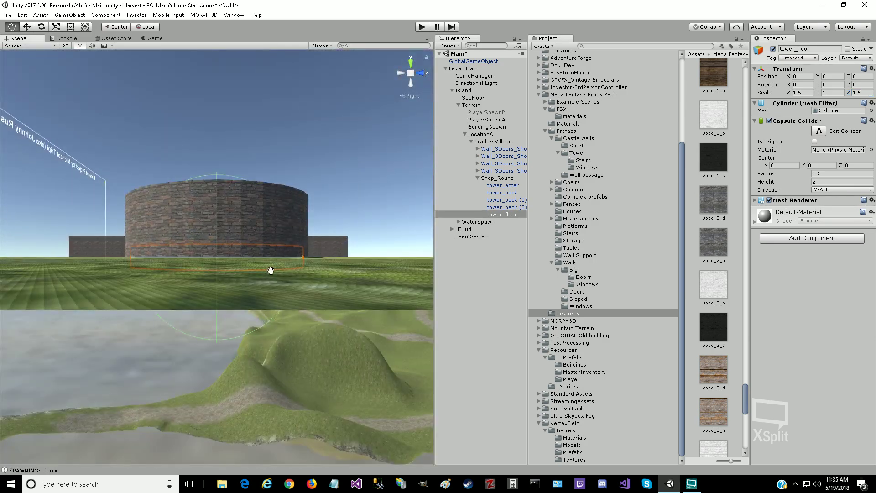
{"action": "left_click_drag", "start_coordinate": [297, 267], "coordinate": [143, 347]}
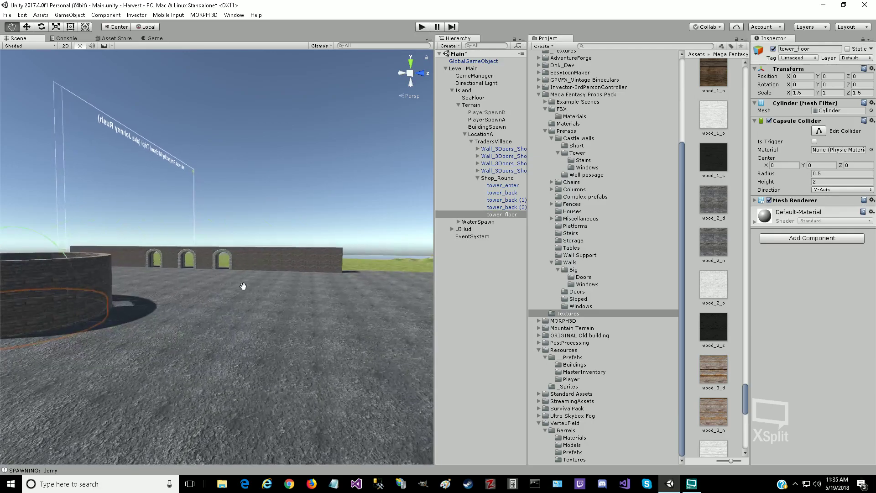
{"action": "left_click_drag", "start_coordinate": [244, 290], "coordinate": [64, 298], "text": "alt"}
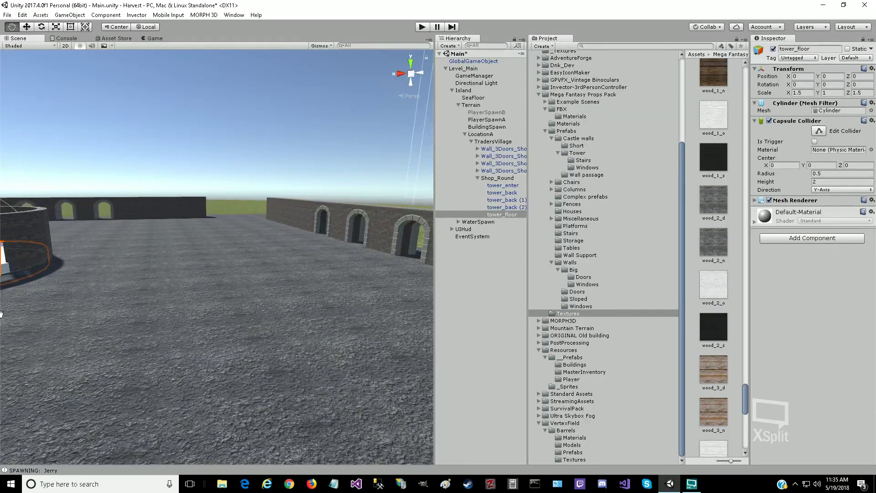
{"action": "left_click_drag", "start_coordinate": [105, 246], "coordinate": [181, 292]}
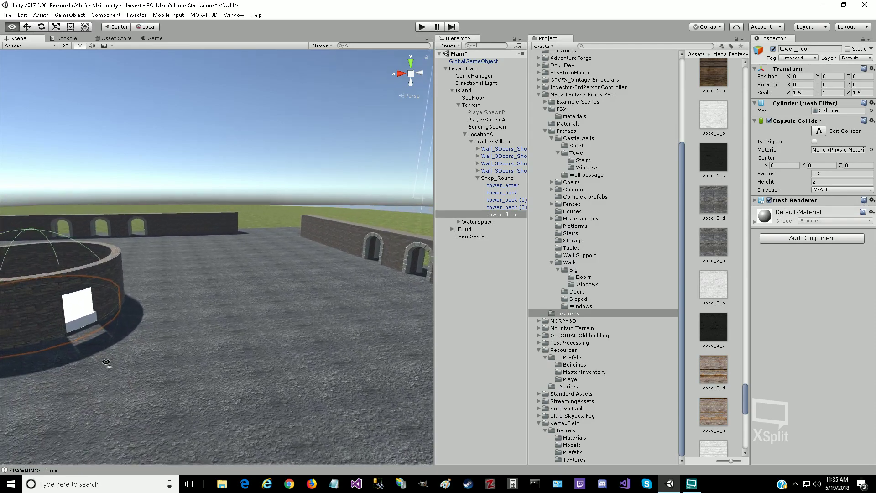
{"action": "right_click_drag", "start_coordinate": [105, 360], "coordinate": [82, 315]}
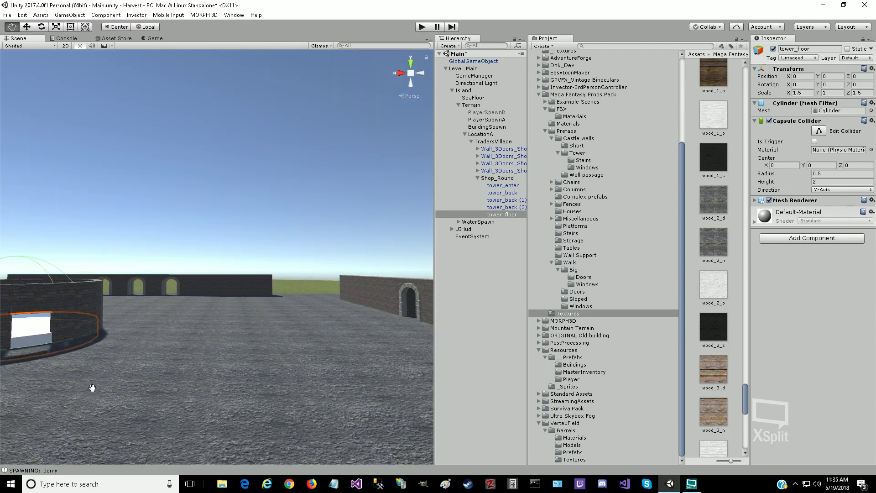
{"action": "key", "text": "f"}
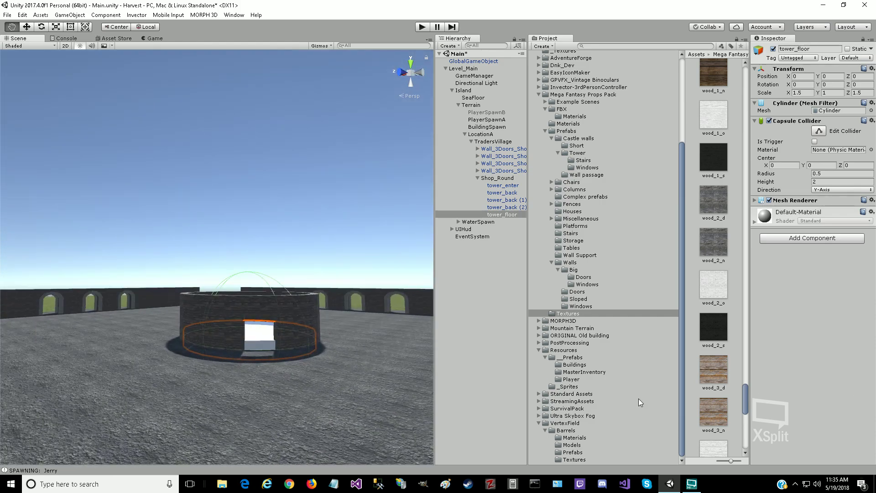
{"action": "left_click_drag", "start_coordinate": [239, 411], "coordinate": [243, 366]}
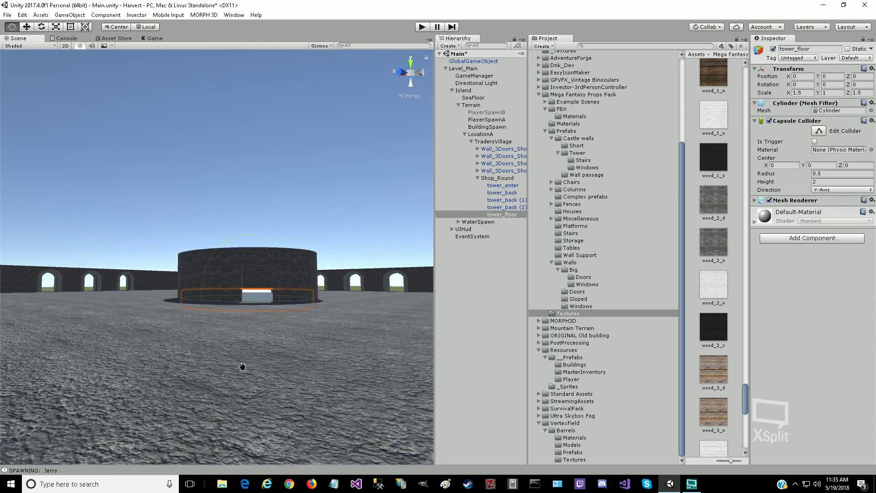
{"action": "scroll", "coordinate": [240, 366], "scroll_direction": "up", "scroll_amount": 6}
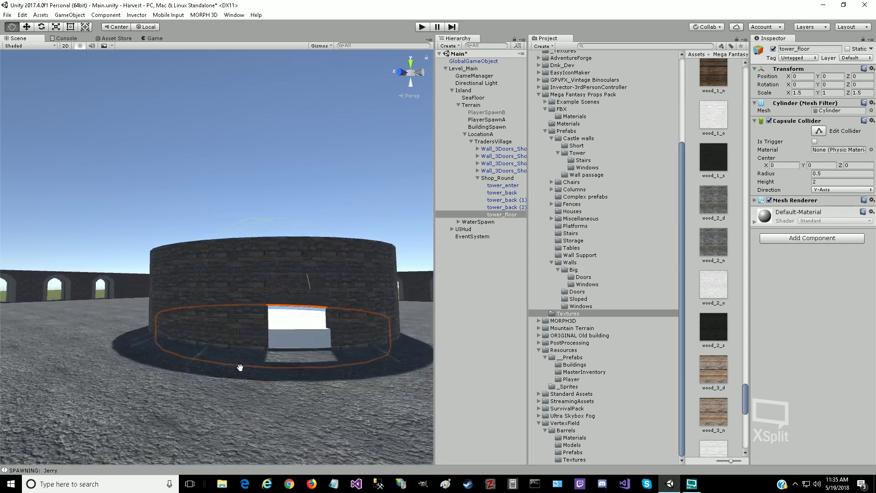
{"action": "scroll", "coordinate": [256, 400], "scroll_direction": "up", "scroll_amount": 3}
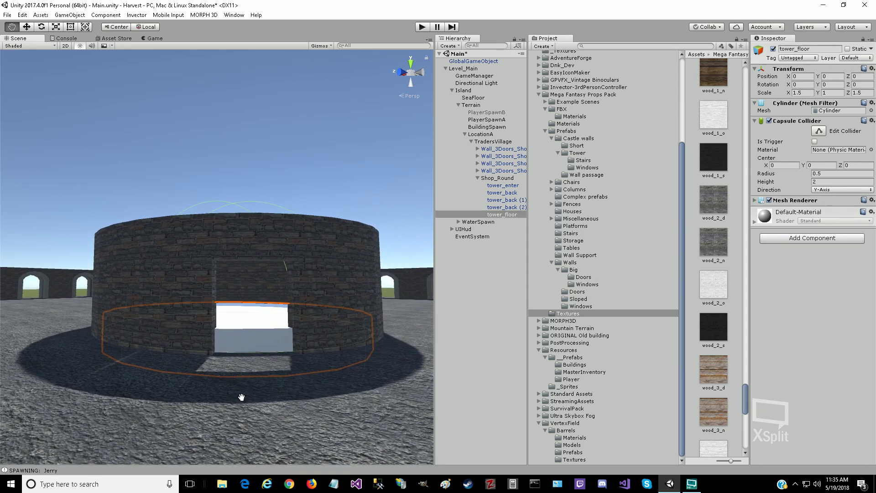
{"action": "scroll", "coordinate": [241, 397], "scroll_direction": "up", "scroll_amount": 5}
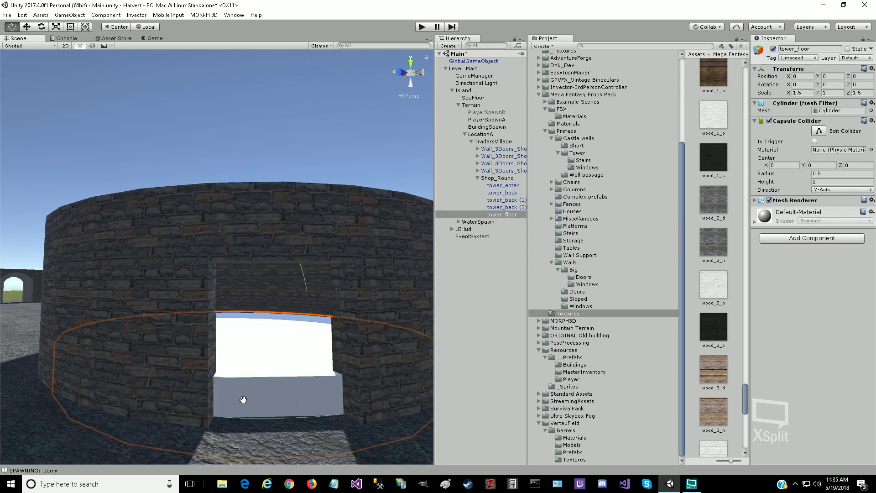
{"action": "left_click_drag", "start_coordinate": [242, 432], "coordinate": [231, 364]}
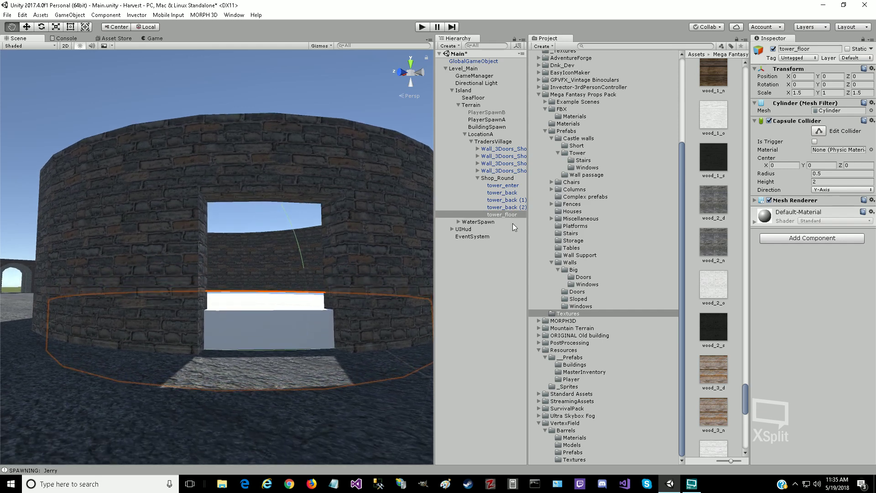
Step: Flatten tower_floor to a Y scale of 0.1 and widen its X and Z scale to 1.6
{"action": "left_click", "coordinate": [833, 93]}
{"action": "type", "text": ".1"}
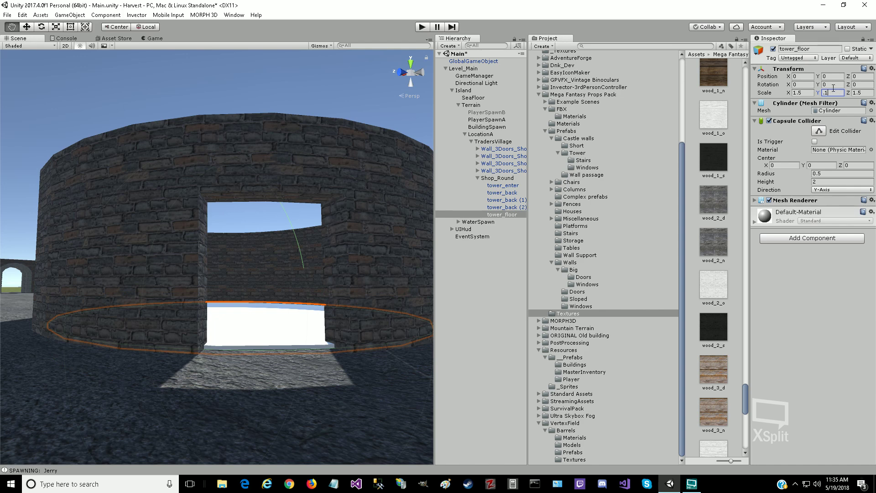
{"action": "left_click", "coordinate": [806, 93]}
{"action": "type", "text": "1.55"}
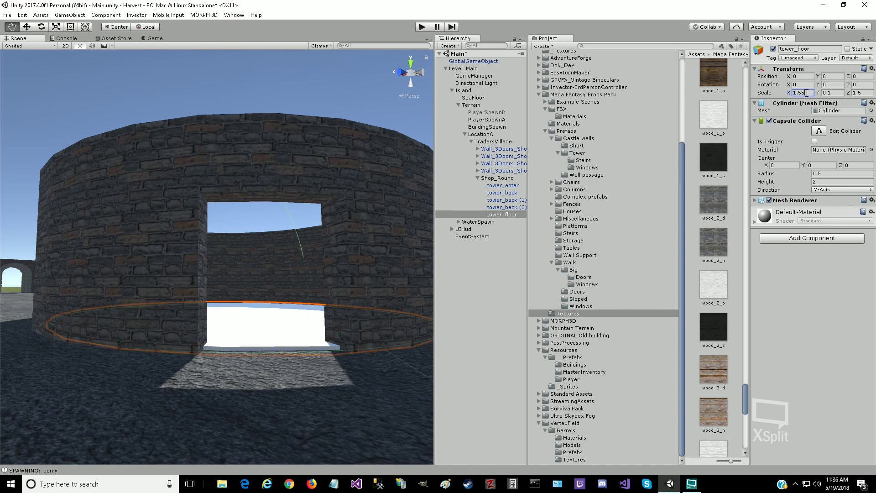
{"action": "key", "text": "BackSpace"}
{"action": "type", "text": "6"}
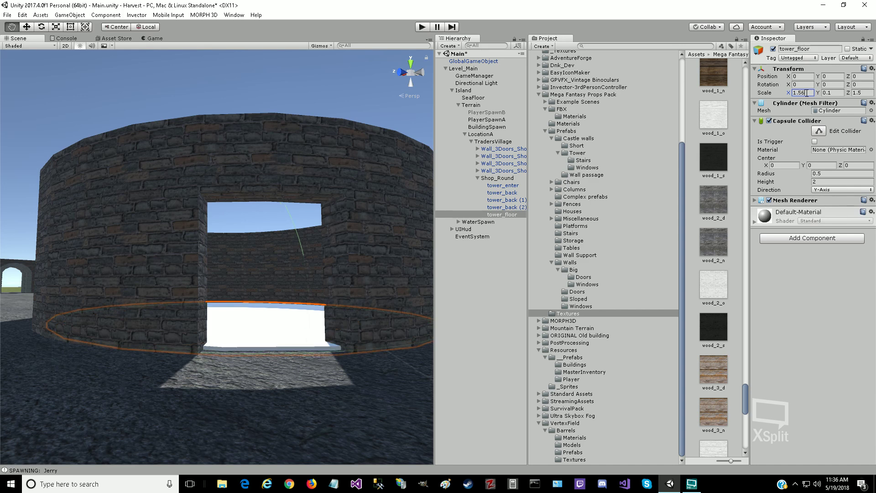
{"action": "key", "text": "BackSpace"}
{"action": "key", "text": "BackSpace"}
{"action": "type", "text": "6"}
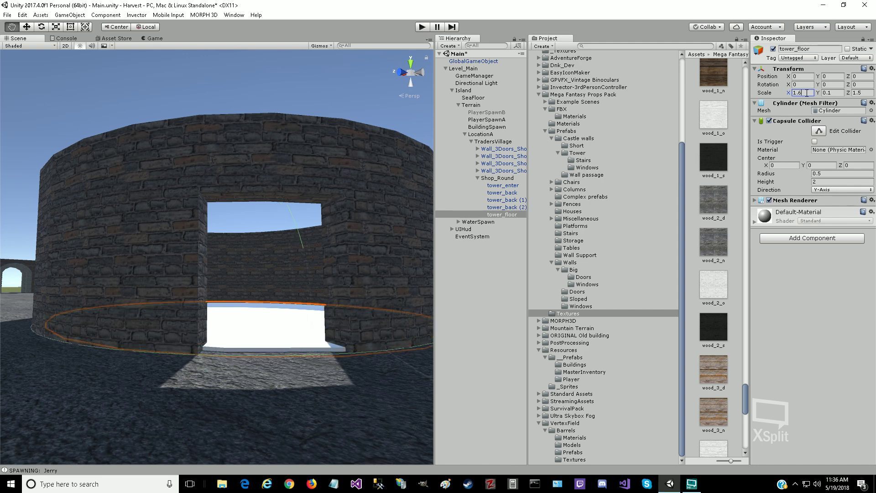
{"action": "key", "text": "Tab"}
{"action": "key", "text": "Tab"}
{"action": "type", "text": "1.6"}
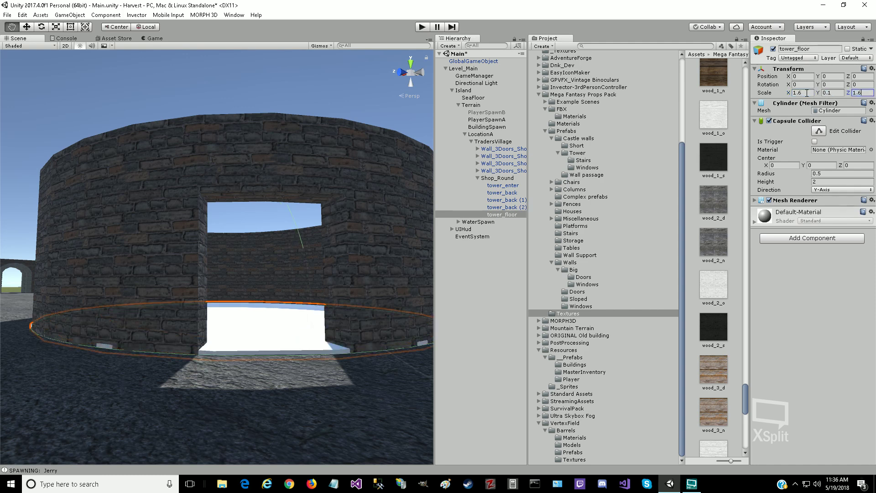
Step: Check the floor edge at the doorway and set the X and Z scale of tower_floor to 1.7
{"action": "scroll", "coordinate": [267, 397], "scroll_direction": "up", "scroll_amount": 5}
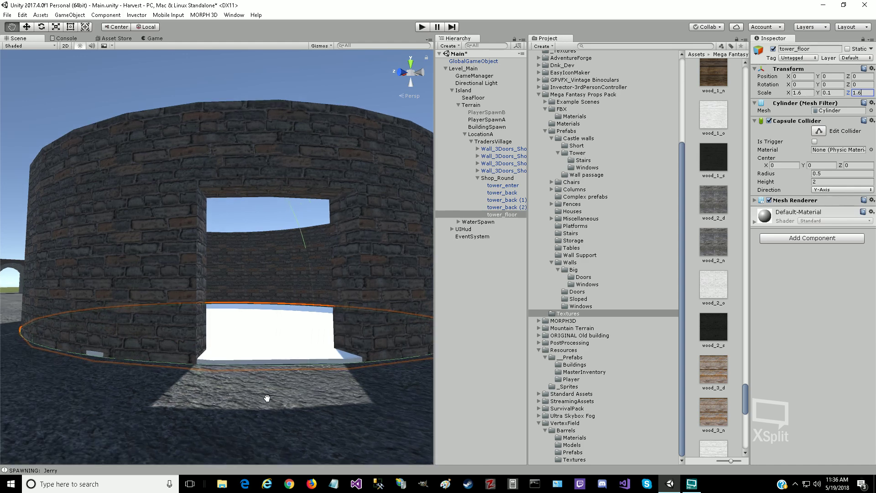
{"action": "scroll", "coordinate": [266, 399], "scroll_direction": "up", "scroll_amount": 2}
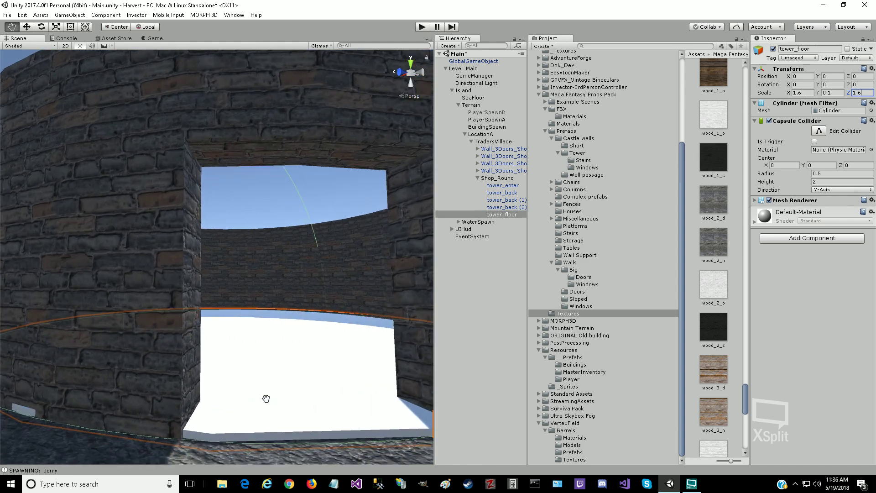
{"action": "scroll", "coordinate": [266, 398], "scroll_direction": "down", "scroll_amount": 2}
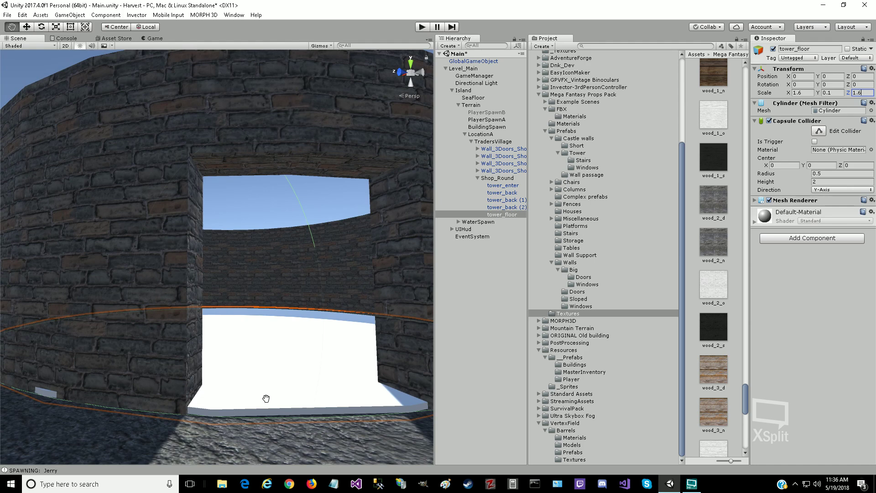
{"action": "scroll", "coordinate": [266, 398], "scroll_direction": "down", "scroll_amount": 2}
{"action": "scroll", "coordinate": [266, 398], "scroll_direction": "down", "scroll_amount": 2}
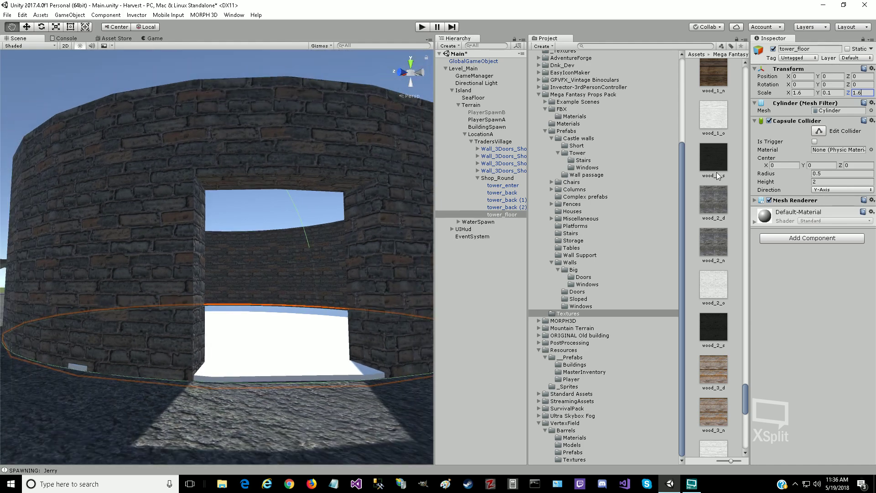
{"action": "left_click", "coordinate": [804, 94]}
{"action": "left_click", "coordinate": [804, 96]}
{"action": "key", "text": "BackSpace"}
{"action": "type", "text": "7"}
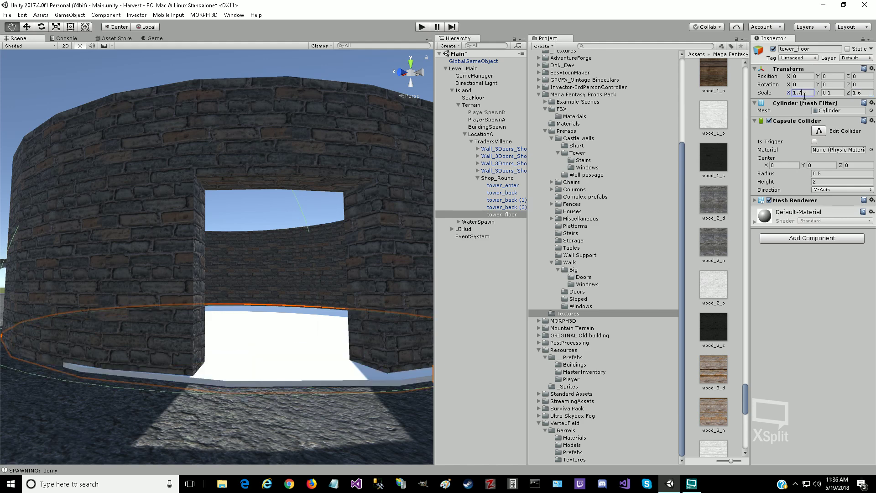
{"action": "key", "text": "Tab"}
{"action": "key", "text": "Tab"}
{"action": "type", "text": "1."}
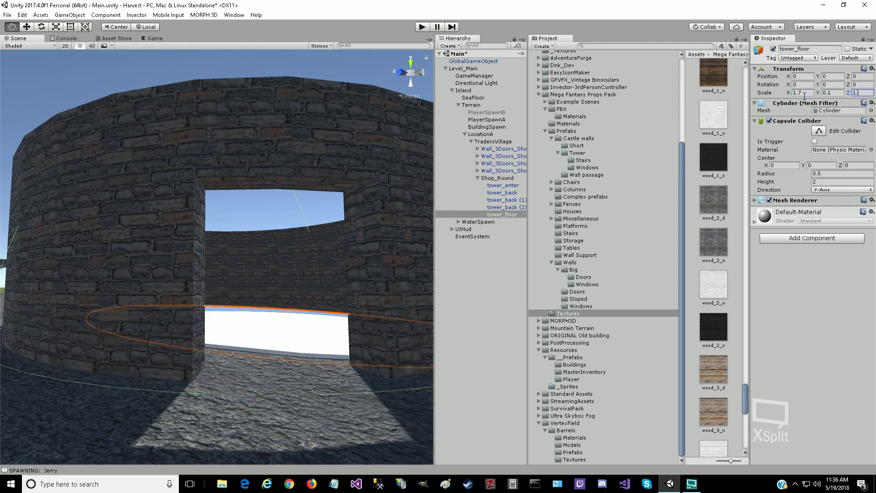
{"action": "type", "text": "7"}
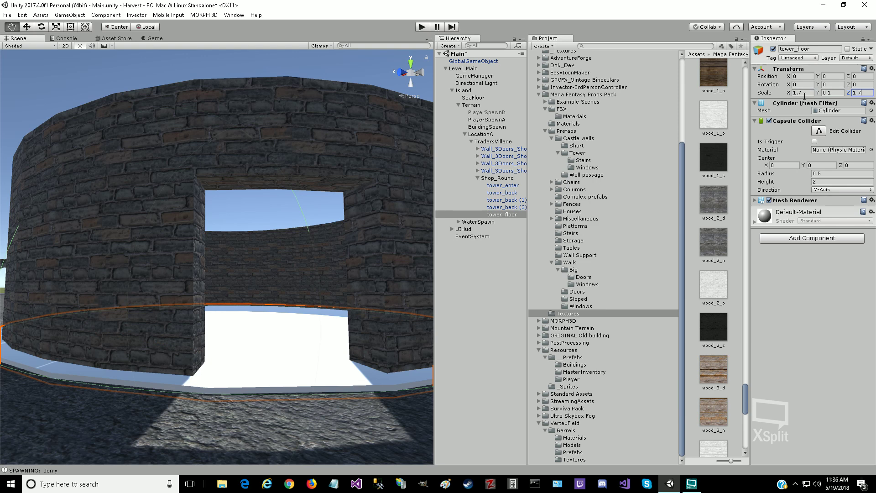
Step: Thin tower_floor by setting its Y scale to 0.01
{"action": "left_click", "coordinate": [840, 92]}
{"action": "type", "text": "0."}
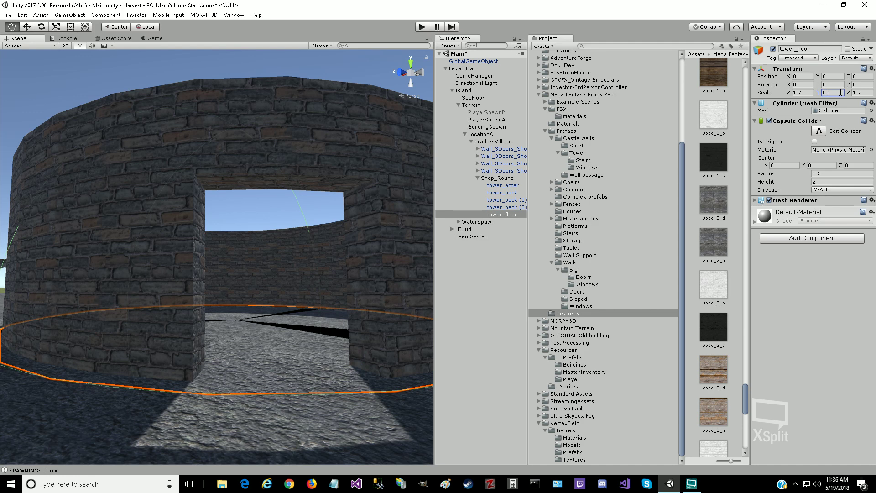
{"action": "type", "text": "05"}
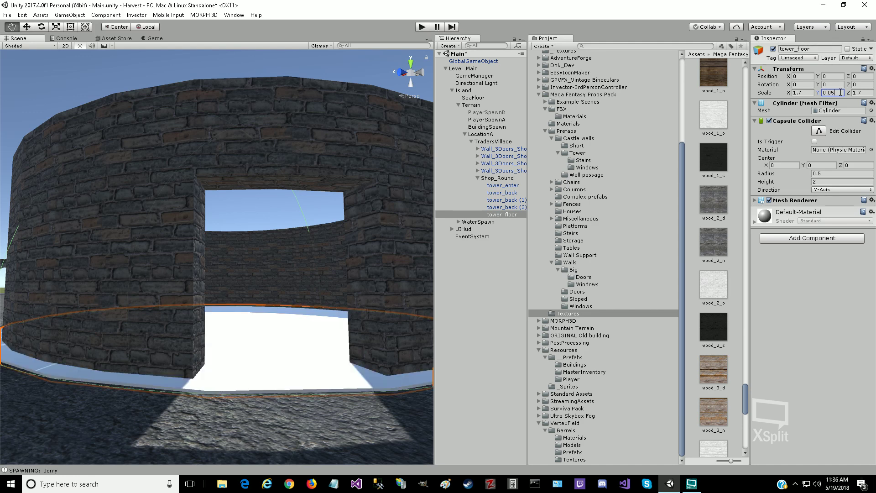
{"action": "type", "text": "1"}
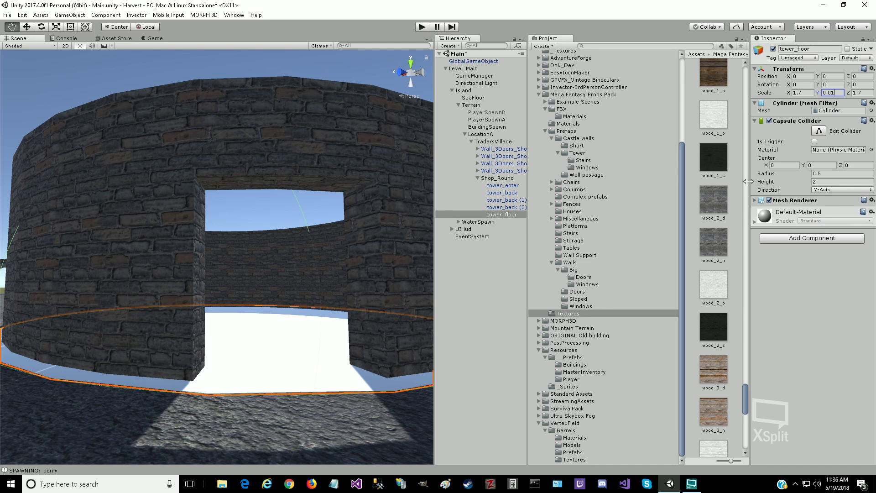
Step: Find the cobblestone_wall_1_fixed_d material and assign it to tower_floor's Mesh Renderer as Element 0
{"action": "left_click", "coordinate": [754, 200]}
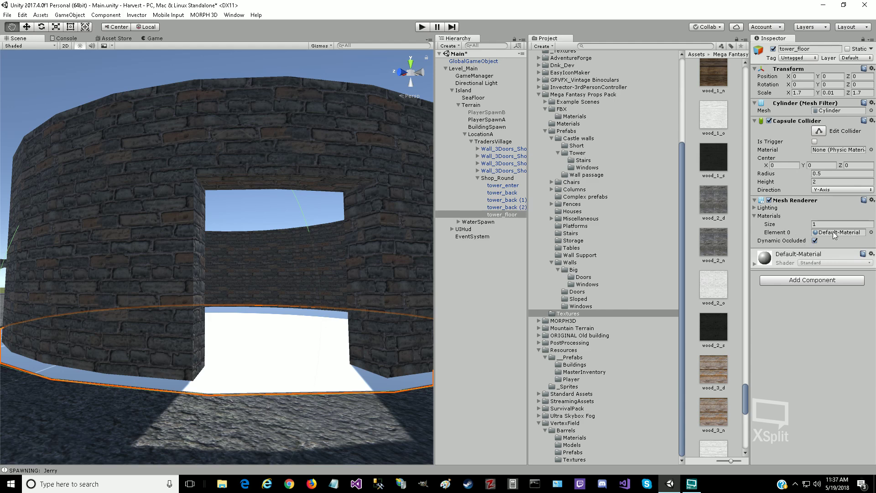
{"action": "left_click", "coordinate": [870, 232]}
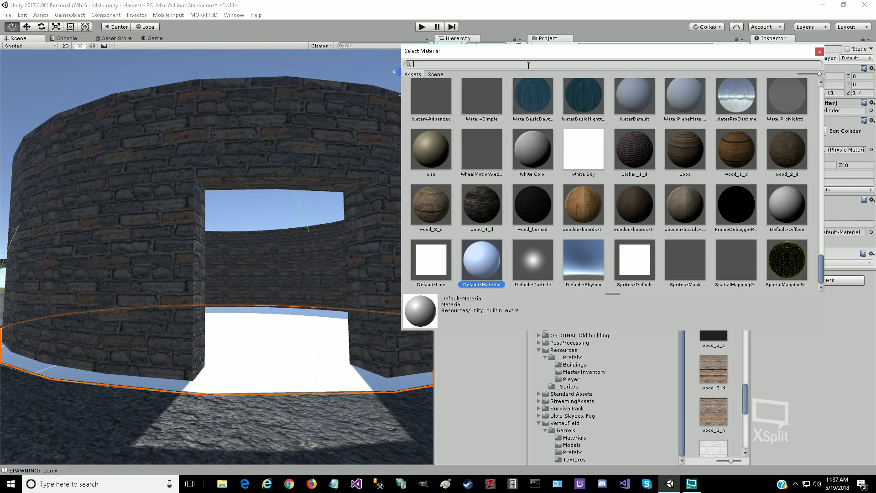
{"action": "type", "text": "cobble"}
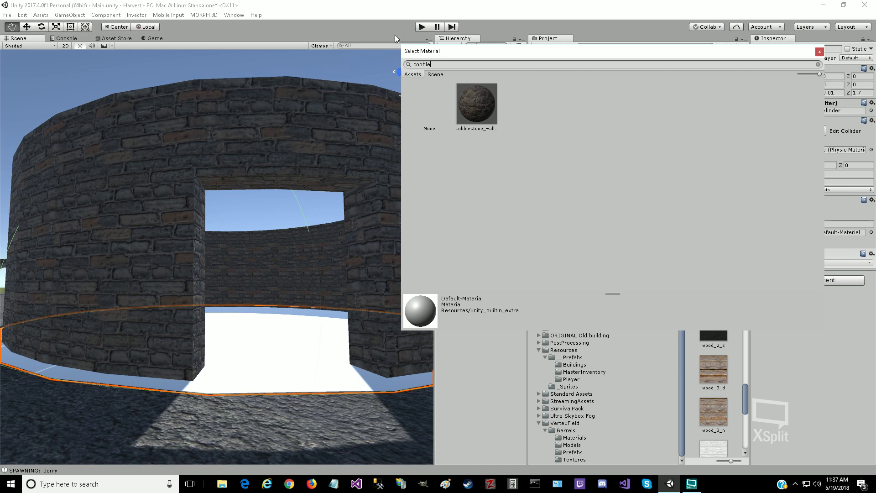
{"action": "left_click", "coordinate": [476, 103]}
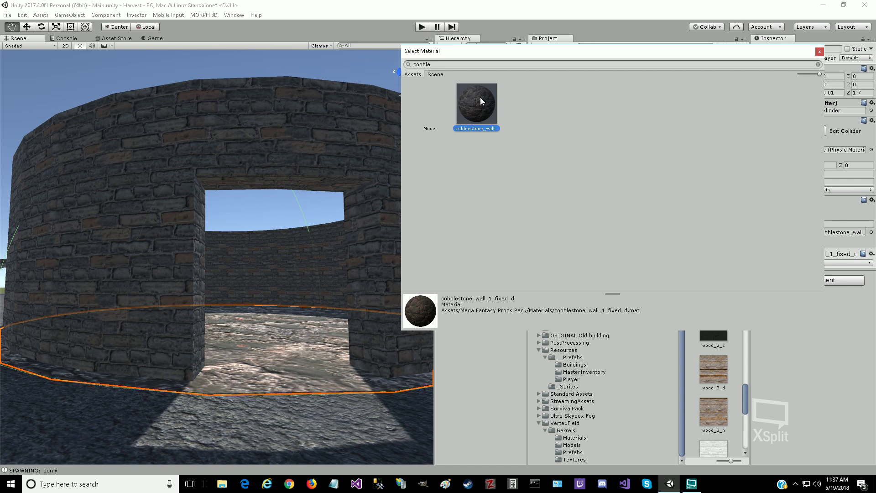
Step: Search the materials for "whit" and assign wooden-boards-texture_white_d to tower_floor
{"action": "double_click", "coordinate": [451, 62]}
{"action": "type", "text": "whit"}
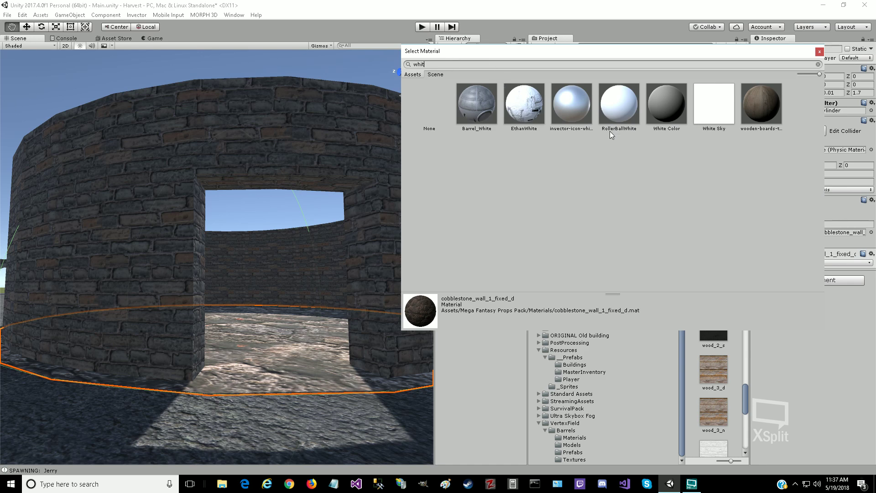
{"action": "left_click", "coordinate": [762, 114]}
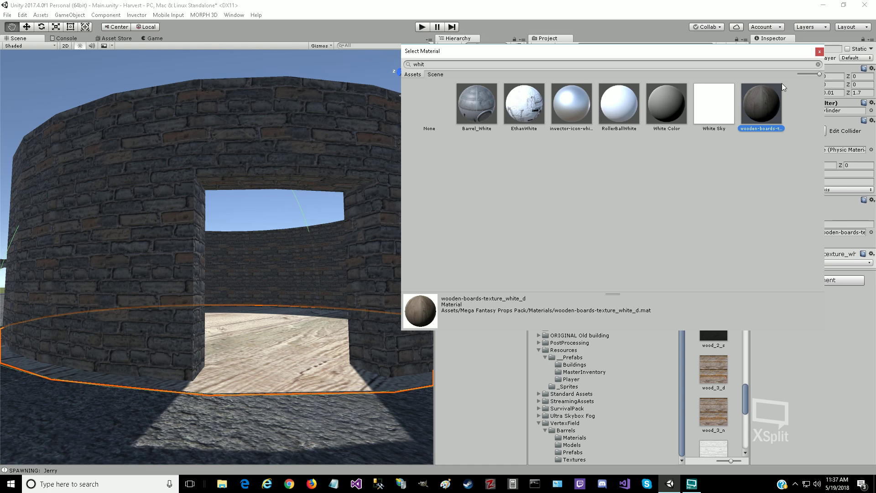
{"action": "left_click", "coordinate": [820, 52]}
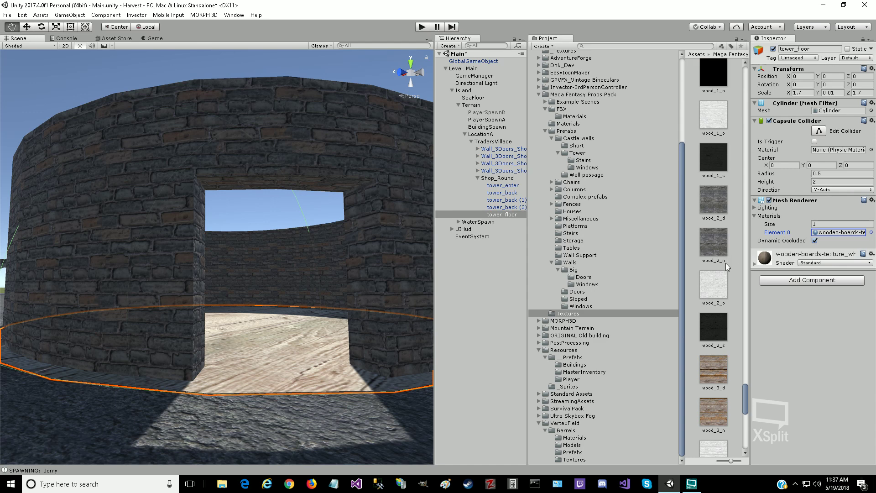
Step: Reduce the X and Z scale of tower_floor to 1.6
{"action": "left_click", "coordinate": [499, 214]}
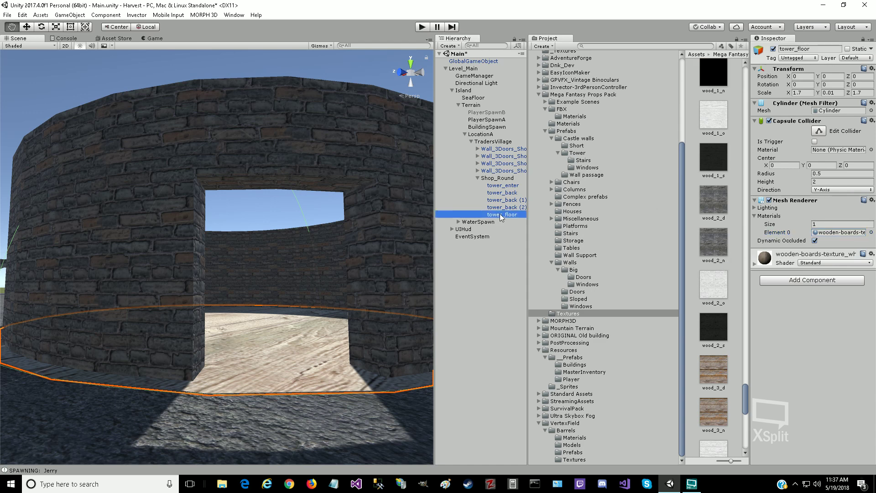
{"action": "left_click", "coordinate": [802, 93]}
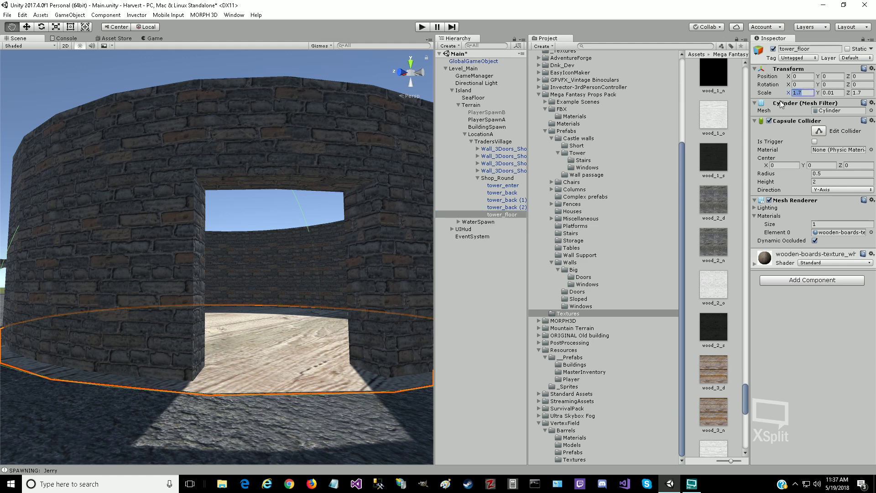
{"action": "key", "text": "Right"}
{"action": "key", "text": "BackSpace"}
{"action": "type", "text": "6"}
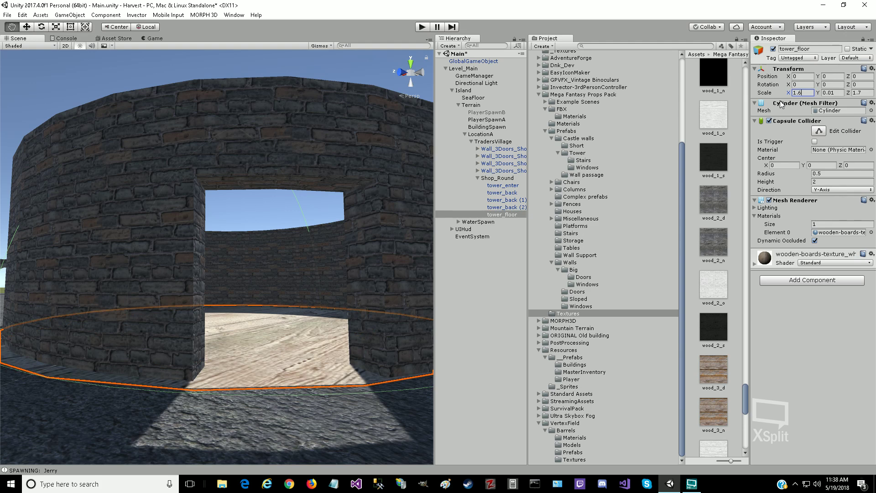
{"action": "key", "text": "Tab"}
{"action": "key", "text": "Tab"}
{"action": "type", "text": "1.6"}
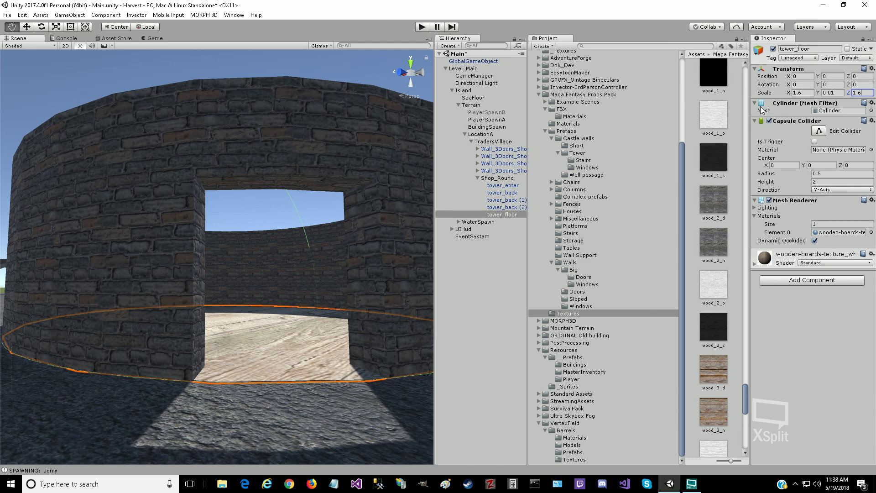
Step: Fine-tune the X and Z scale of tower_floor to 1.59
{"action": "key", "text": "shift+Tab"}
{"action": "key", "text": "shift+Tab"}
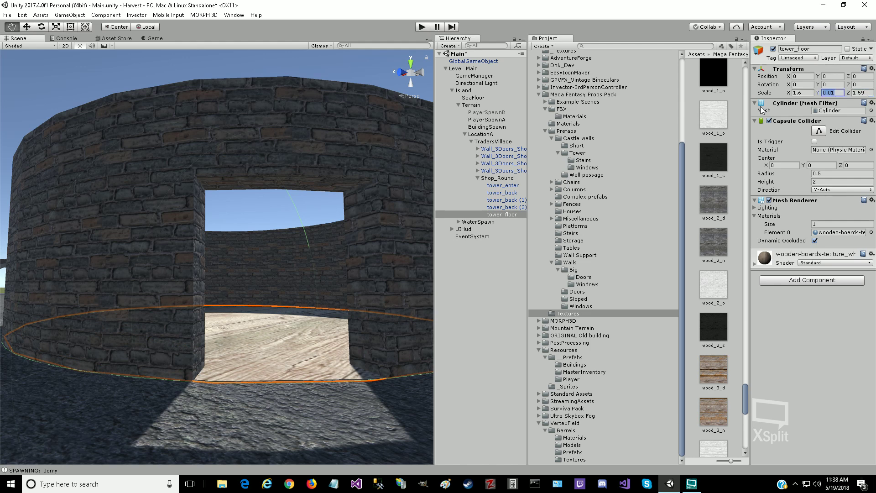
{"action": "type", "text": "1.59"}
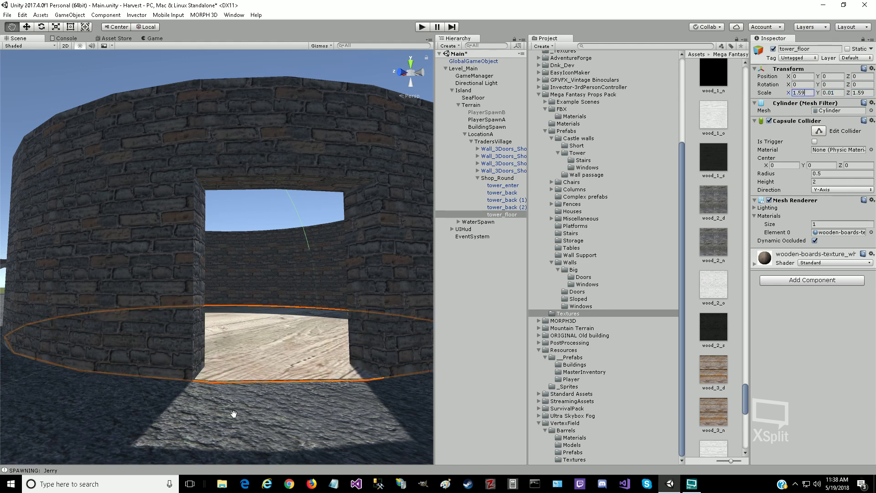
Step: Inspect the floor's fit from above the doorway and set the X and Z scale of tower_floor to 1.55
{"action": "left_click_drag", "start_coordinate": [234, 412], "coordinate": [225, 444]}
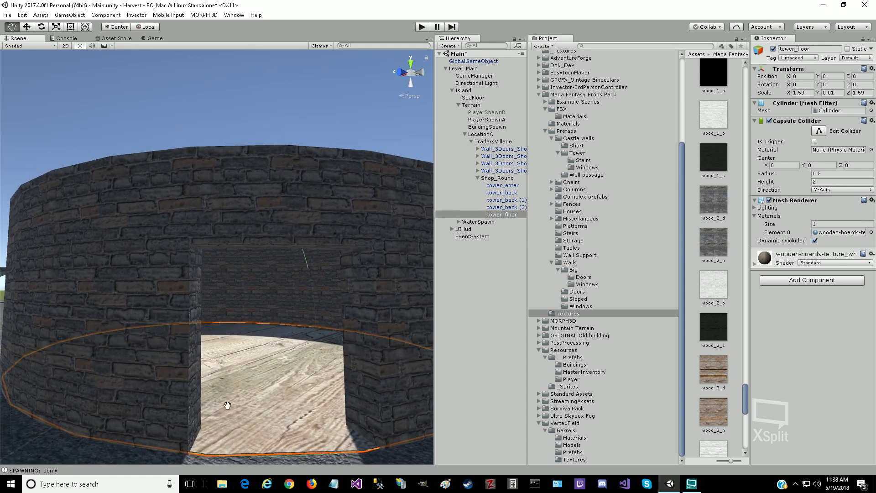
{"action": "left_click_drag", "start_coordinate": [231, 391], "coordinate": [246, 7], "text": "alt"}
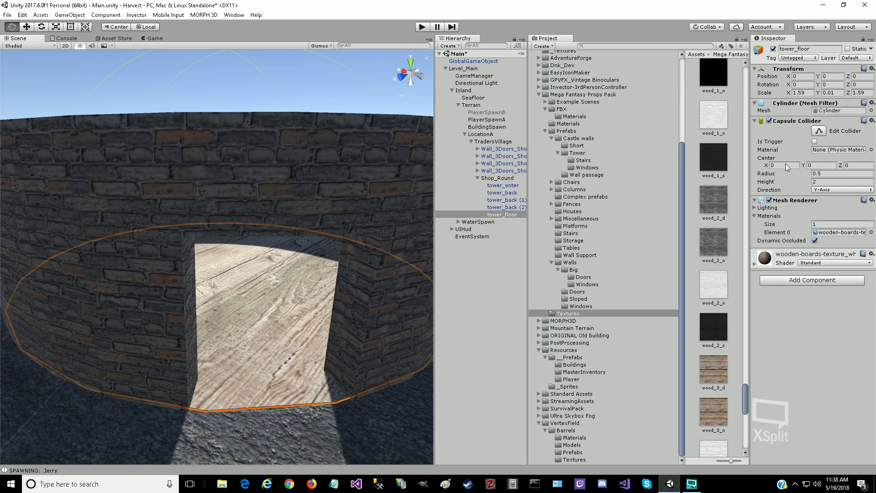
{"action": "left_click", "coordinate": [808, 92]}
{"action": "left_click", "coordinate": [808, 92]}
{"action": "key", "text": "BackSpace"}
{"action": "type", "text": "5"}
{"action": "key", "text": "Tab"}
{"action": "key", "text": "Tab"}
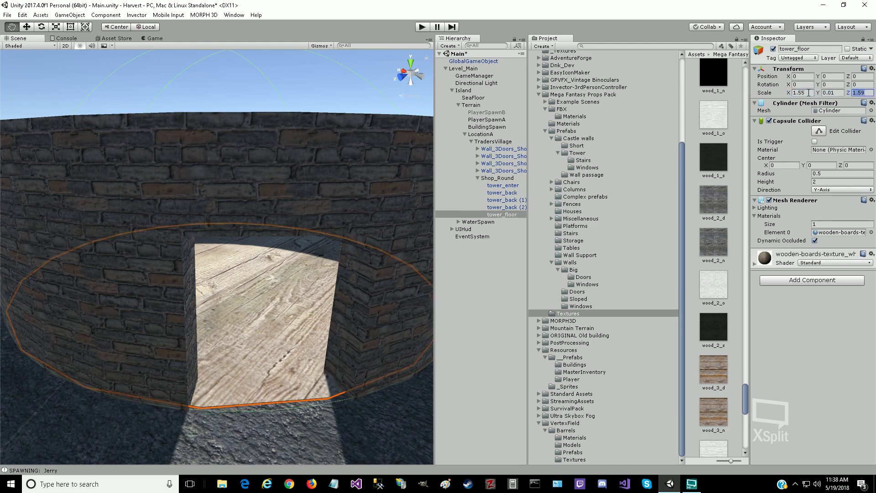
{"action": "type", "text": "1.55"}
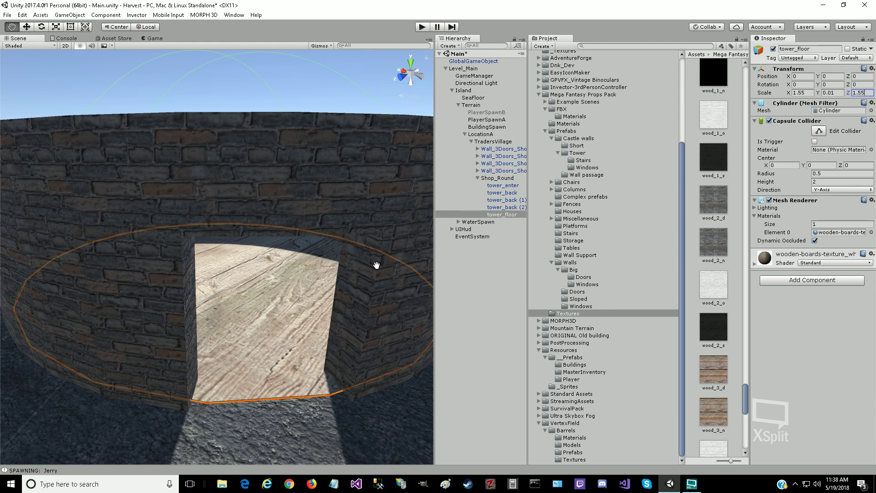
Step: Duplicate tower_floor inside Shop_Round and rename the copy tower_celing
{"action": "left_click", "coordinate": [497, 214]}
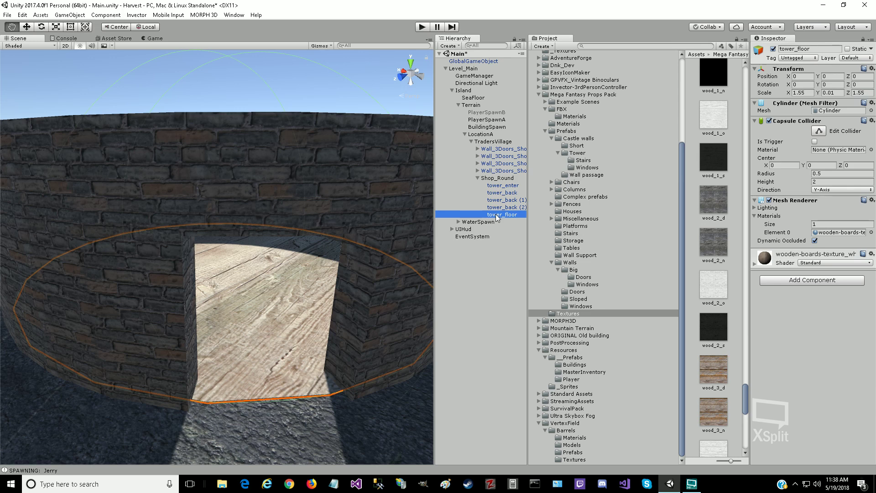
{"action": "key", "text": "ctrl+d"}
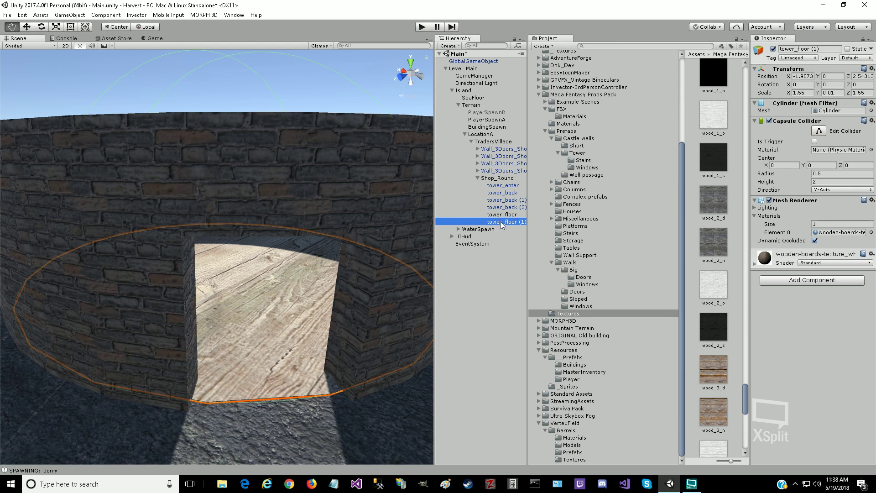
{"action": "left_click", "coordinate": [500, 221]}
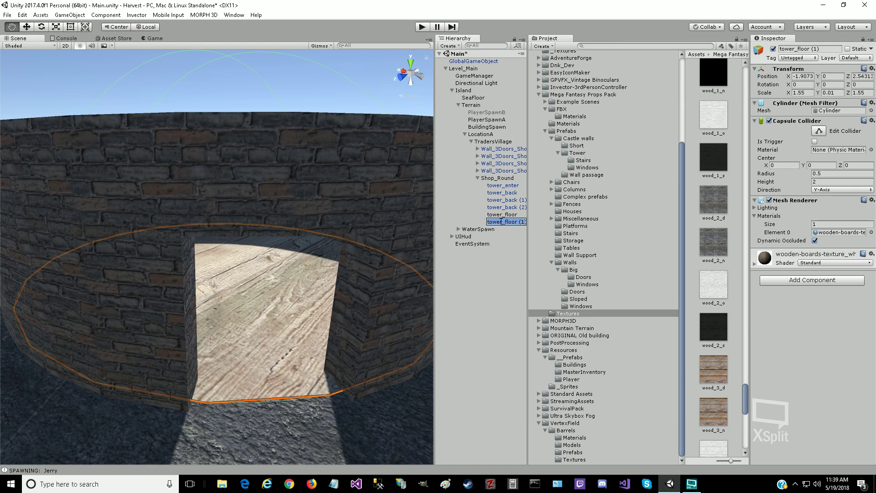
{"action": "key", "text": "End"}
{"action": "key", "text": "BackSpace"}
{"action": "key", "text": "BackSpace"}
{"action": "key", "text": "BackSpace"}
{"action": "key", "text": "BackSpace"}
{"action": "key", "text": "BackSpace"}
{"action": "key", "text": "BackSpace"}
{"action": "key", "text": "BackSpace"}
{"action": "type", "text": "celing"}
{"action": "key", "text": "Return"}
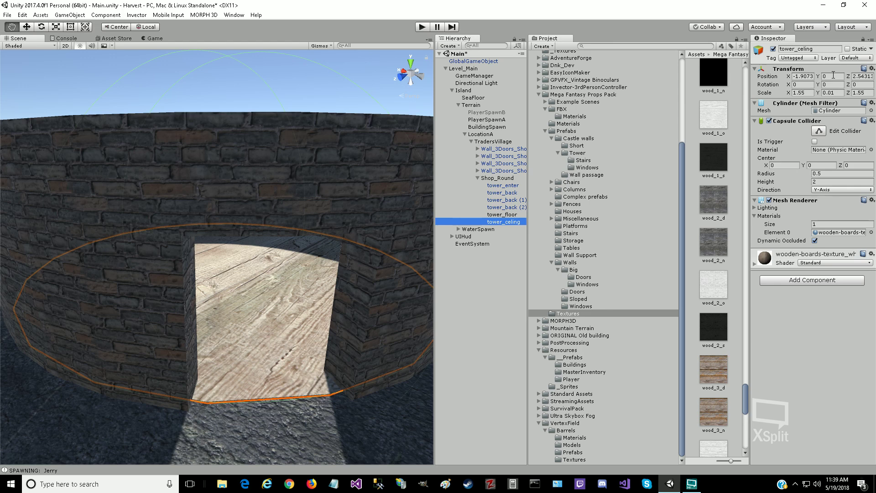
Step: Set the X and Z position of tower_celing to 0 to centre it on the round shop
{"action": "left_click", "coordinate": [802, 76]}
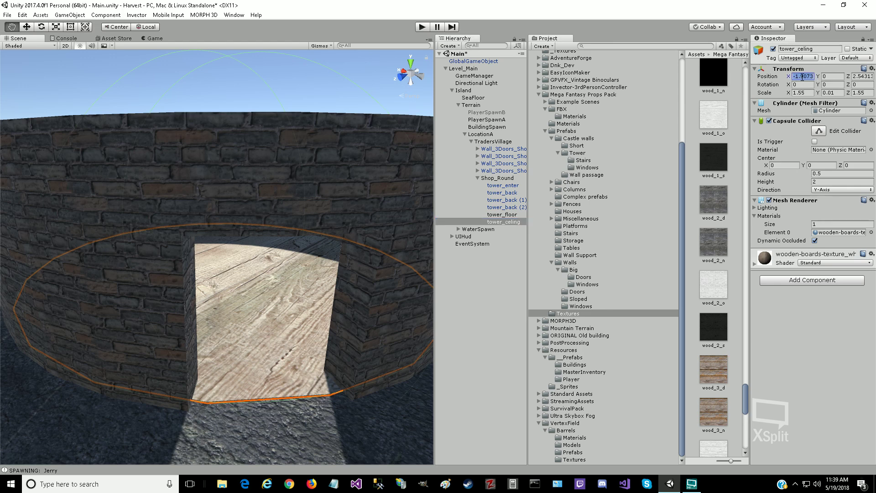
{"action": "key", "text": "End"}
{"action": "key", "text": "ctrl+a"}
{"action": "type", "text": "0"}
{"action": "key", "text": "Tab"}
{"action": "key", "text": "Tab"}
{"action": "type", "text": "0"}
{"action": "key", "text": "Tab"}
Step: Raise tower_celing to the top of the walls by setting its Y position to 6
{"action": "left_click", "coordinate": [835, 76]}
{"action": "type", "text": "1"}
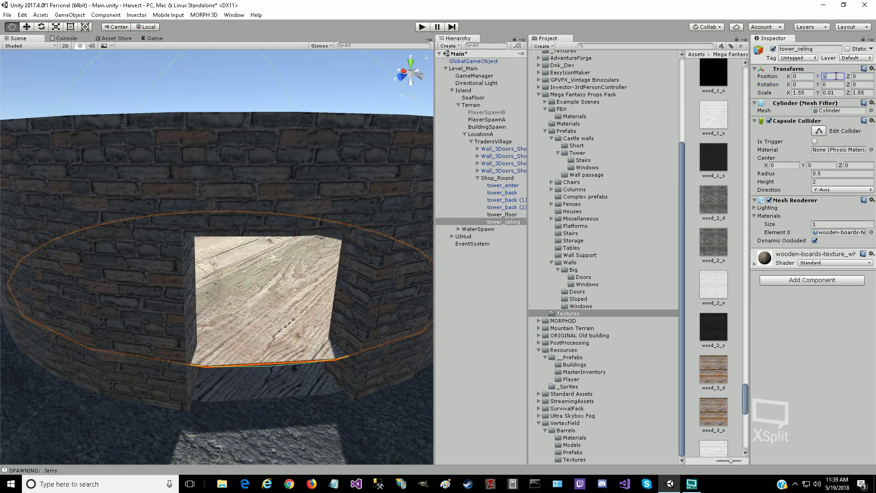
{"action": "key", "text": "BackSpace"}
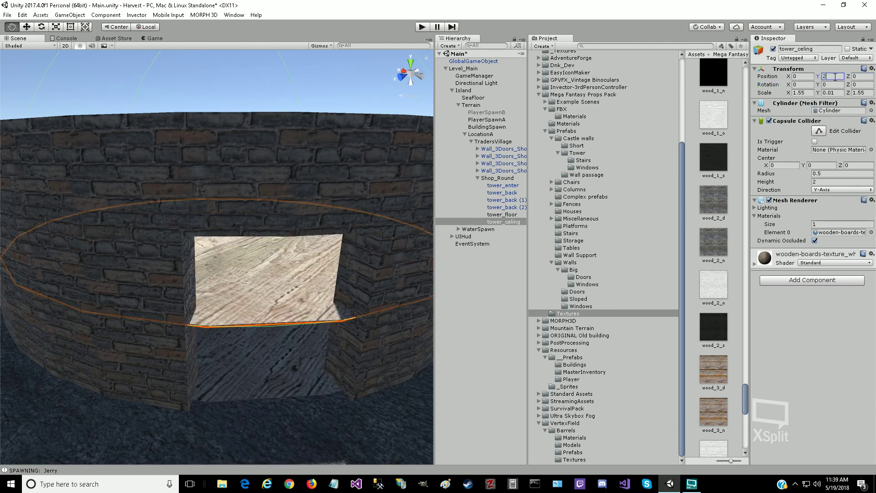
{"action": "type", "text": "4"}
{"action": "key", "text": "BackSpace"}
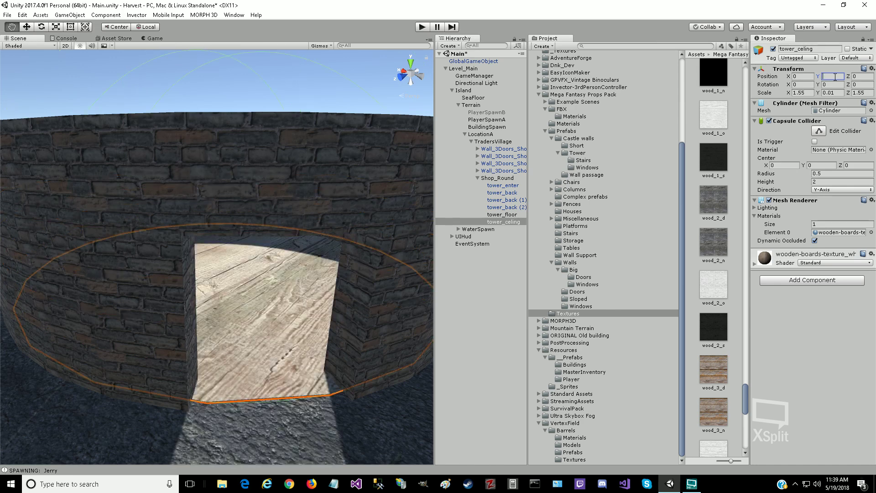
{"action": "type", "text": "6"}
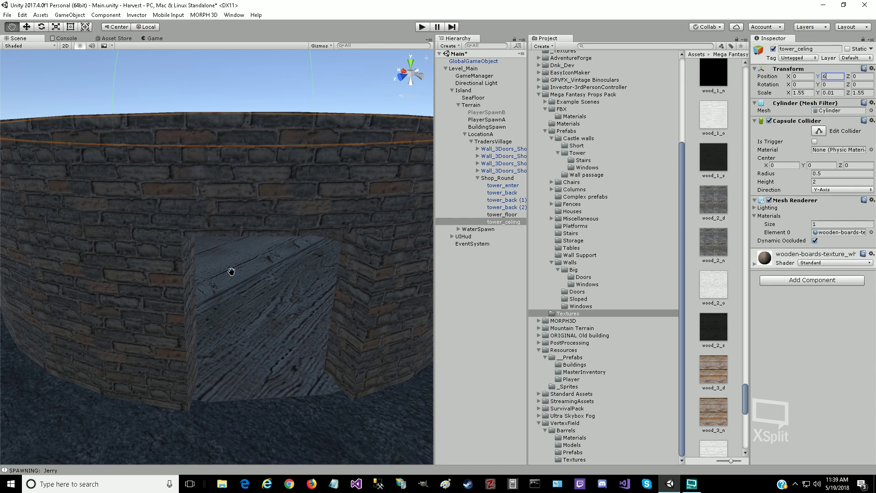
{"action": "left_click_drag", "start_coordinate": [231, 272], "coordinate": [243, 400]}
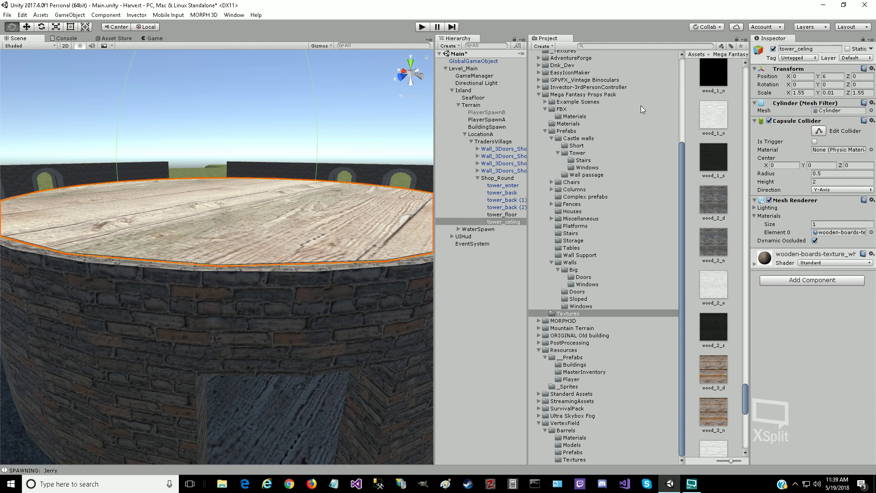
Step: Thicken tower_celing by setting its Y scale to 0.25
{"action": "left_click", "coordinate": [830, 93]}
{"action": "type", "text": "0.1"}
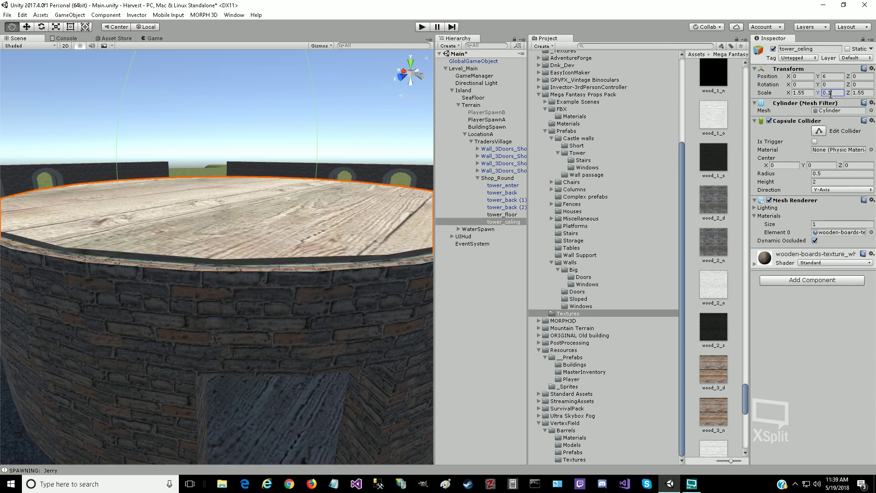
{"action": "key", "text": "BackSpace"}
{"action": "type", "text": "25"}
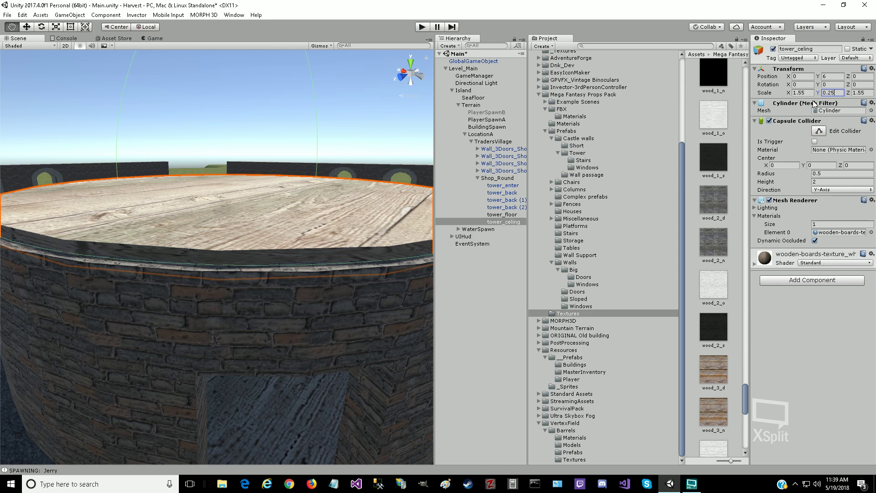
Step: Widen tower_celing past the tower walls by setting its X and Z scale to 1.75
{"action": "left_click", "coordinate": [810, 94]}
{"action": "type", "text": "1.7"}
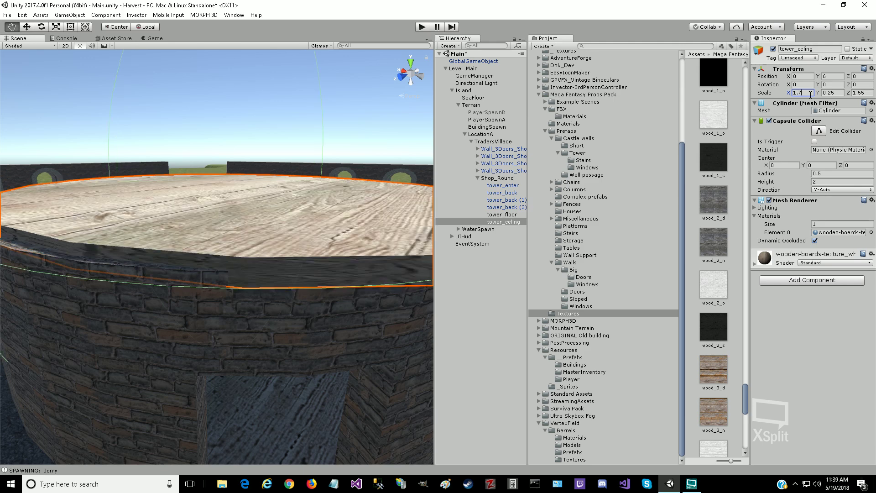
{"action": "key", "text": "Tab"}
{"action": "key", "text": "Tab"}
{"action": "type", "text": "1.75"}
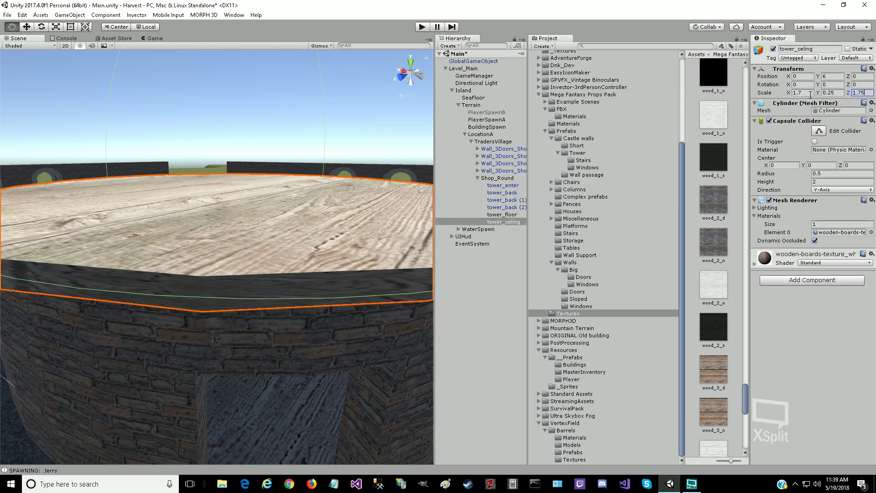
{"action": "left_click", "coordinate": [810, 93]}
{"action": "type", "text": "1.75"}
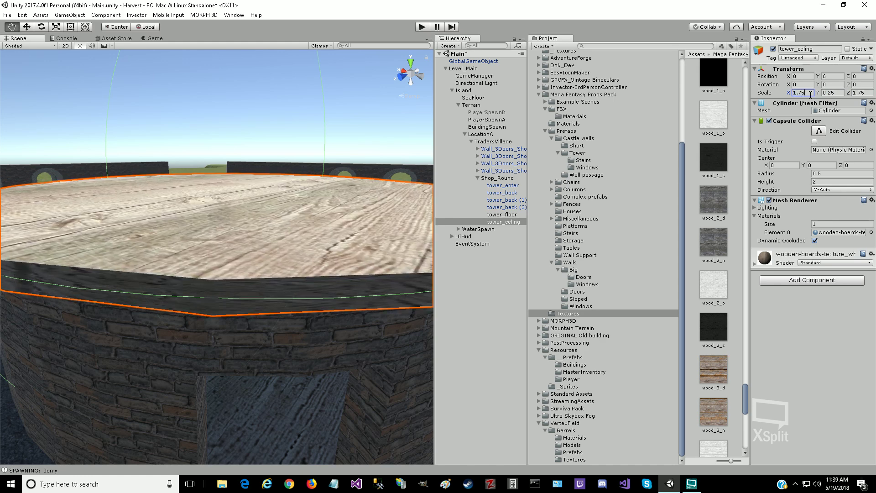
{"action": "key", "text": "Tab"}
{"action": "left_click_drag", "start_coordinate": [256, 402], "coordinate": [274, 345]}
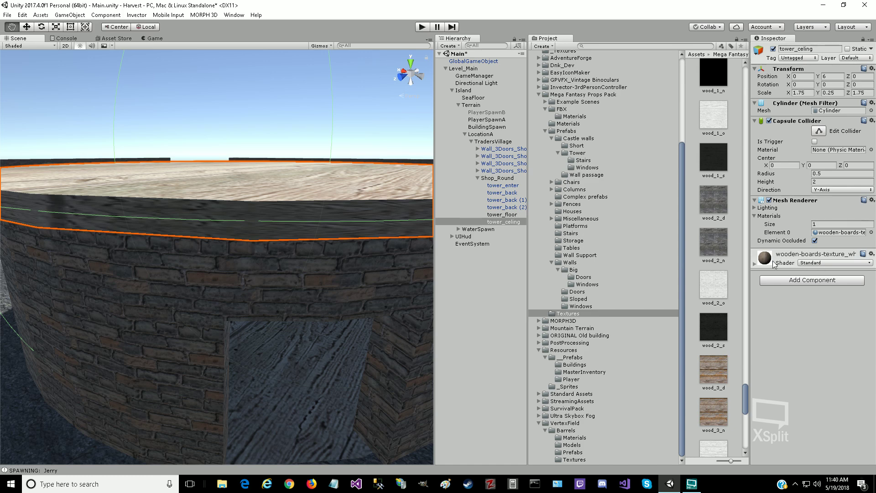
Step: Try the shingle_1_d, silver_1_fixed_d and polySurface1Mat materials on tower_celing
{"action": "left_click", "coordinate": [754, 264]}
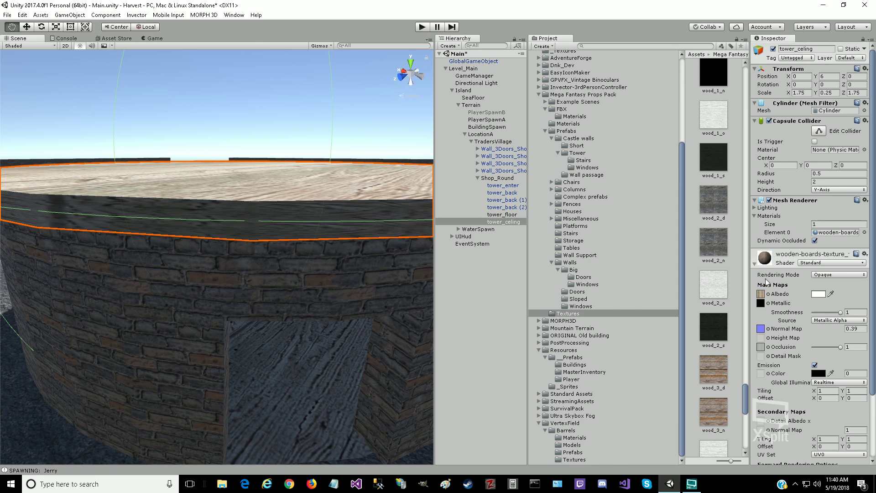
{"action": "left_click", "coordinate": [755, 264]}
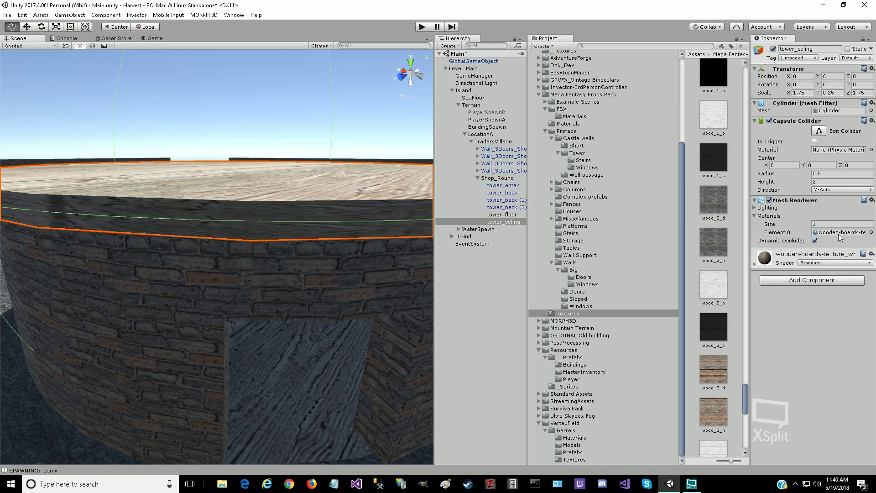
{"action": "left_click", "coordinate": [870, 232]}
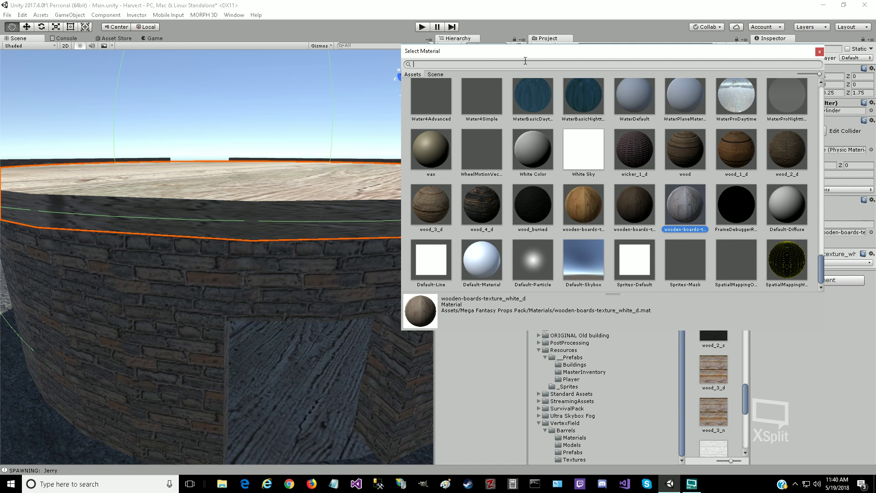
{"action": "scroll", "coordinate": [632, 171], "scroll_direction": "up", "scroll_amount": 2}
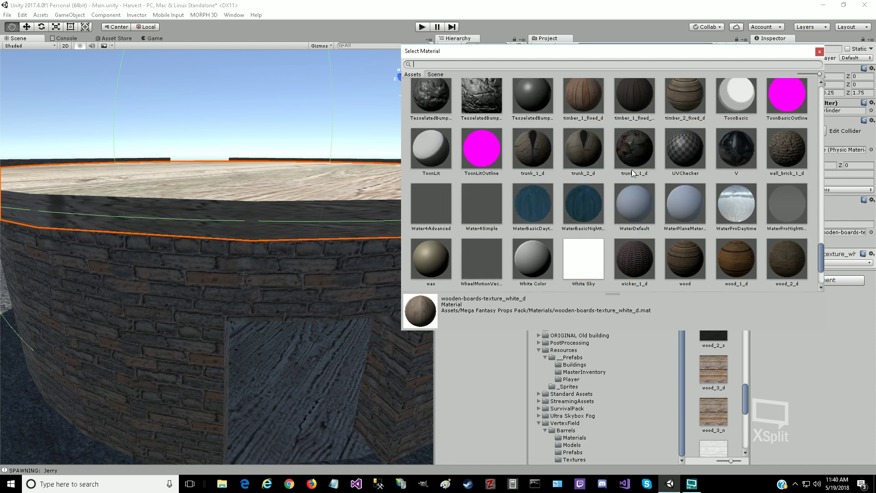
{"action": "scroll", "coordinate": [632, 172], "scroll_direction": "up", "scroll_amount": 2}
{"action": "scroll", "coordinate": [631, 172], "scroll_direction": "up", "scroll_amount": 1}
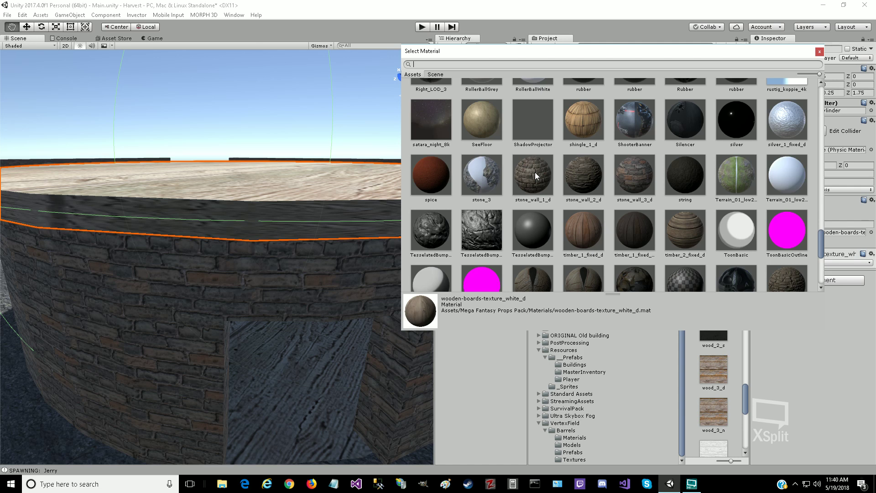
{"action": "scroll", "coordinate": [535, 171], "scroll_direction": "up", "scroll_amount": 1}
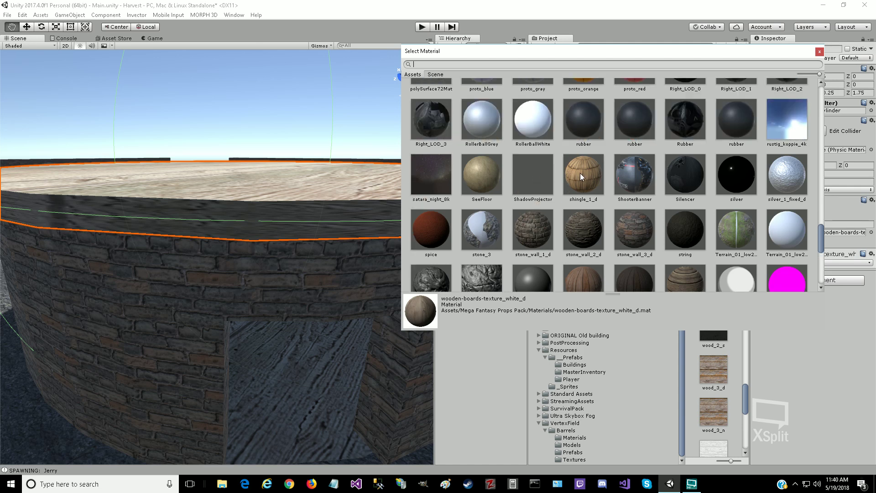
{"action": "left_click", "coordinate": [580, 175]}
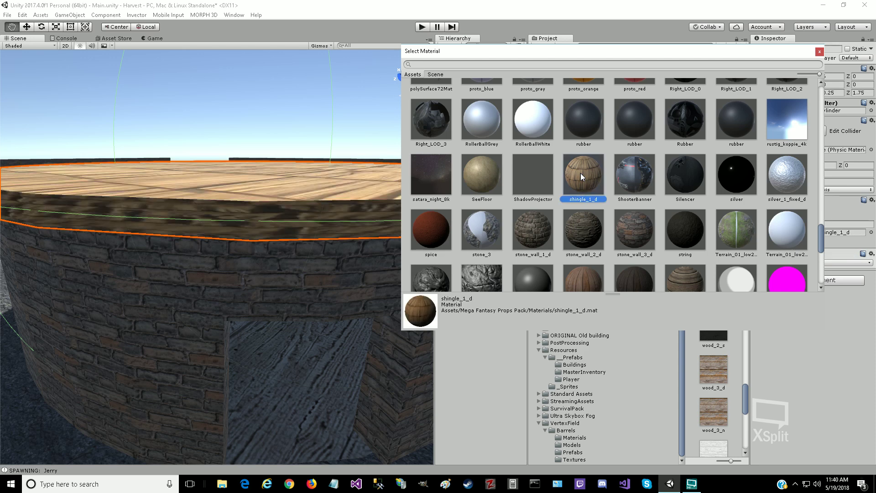
{"action": "left_click", "coordinate": [787, 176]}
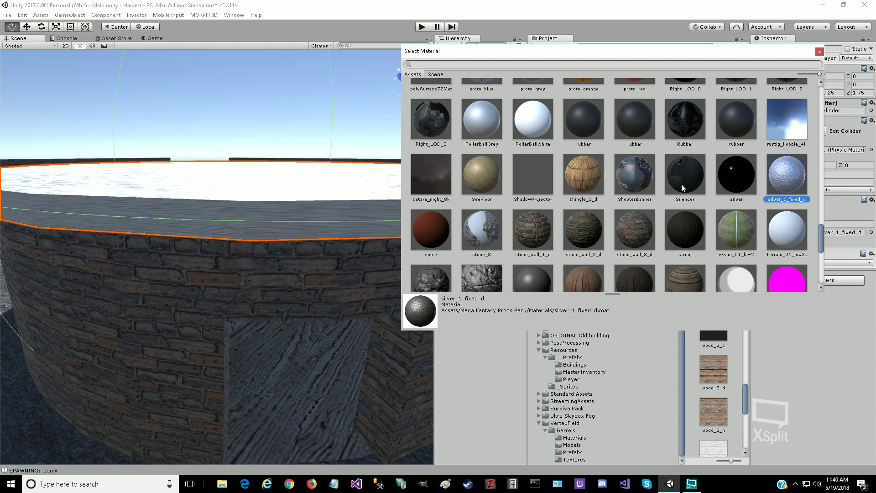
{"action": "scroll", "coordinate": [536, 200], "scroll_direction": "up", "scroll_amount": 2}
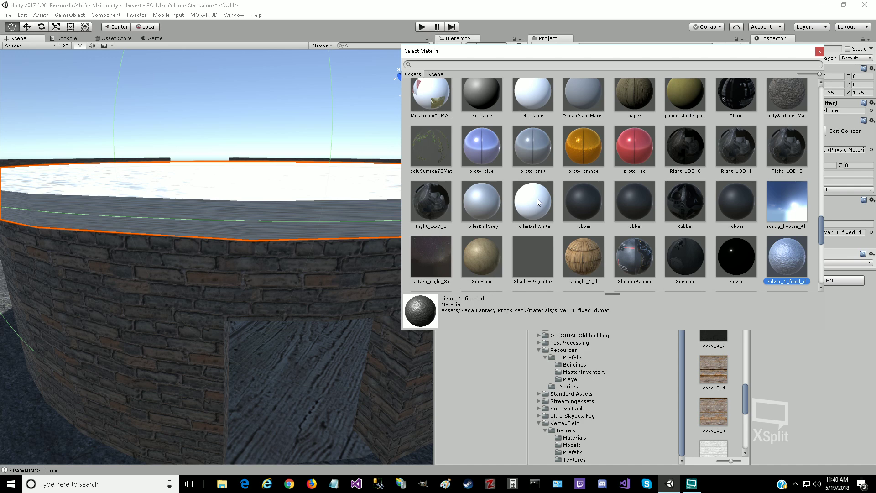
{"action": "scroll", "coordinate": [539, 202], "scroll_direction": "up", "scroll_amount": 1}
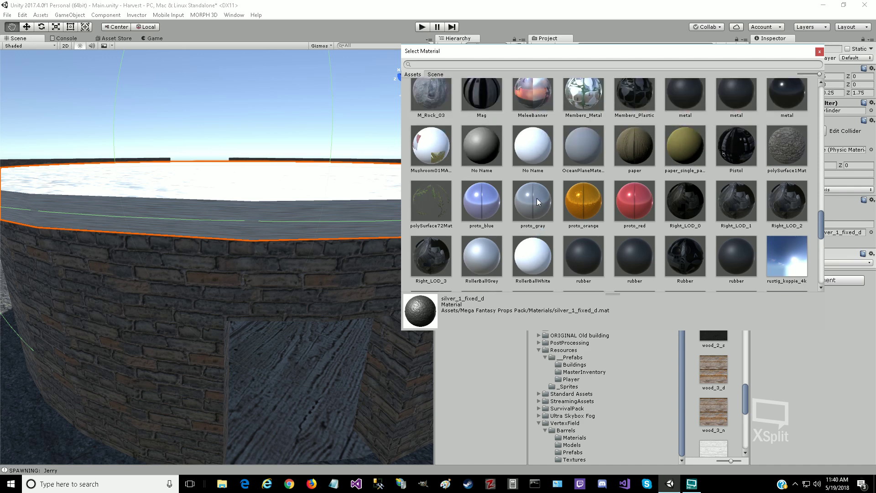
{"action": "left_click", "coordinate": [794, 155]}
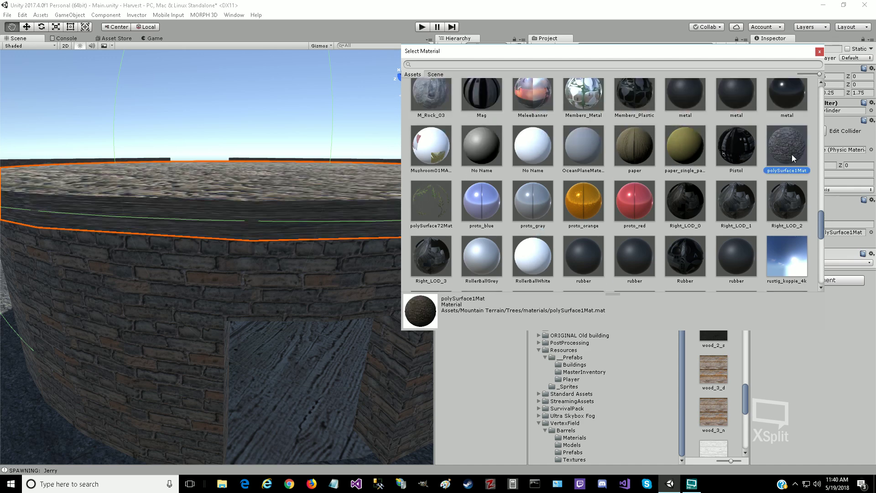
Step: Try the granite_2_d, granite_1_d and GRIP TEXTURE materials on tower_celing
{"action": "scroll", "coordinate": [639, 166], "scroll_direction": "up", "scroll_amount": 2}
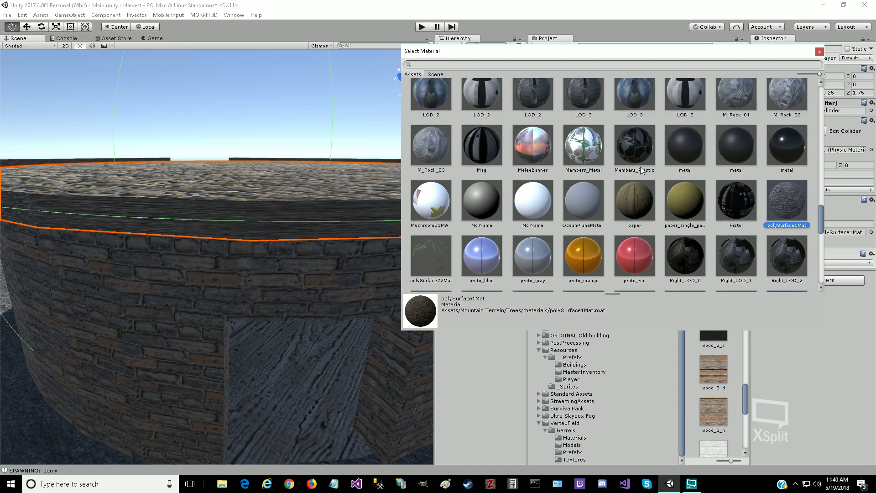
{"action": "scroll", "coordinate": [639, 166], "scroll_direction": "up", "scroll_amount": 1}
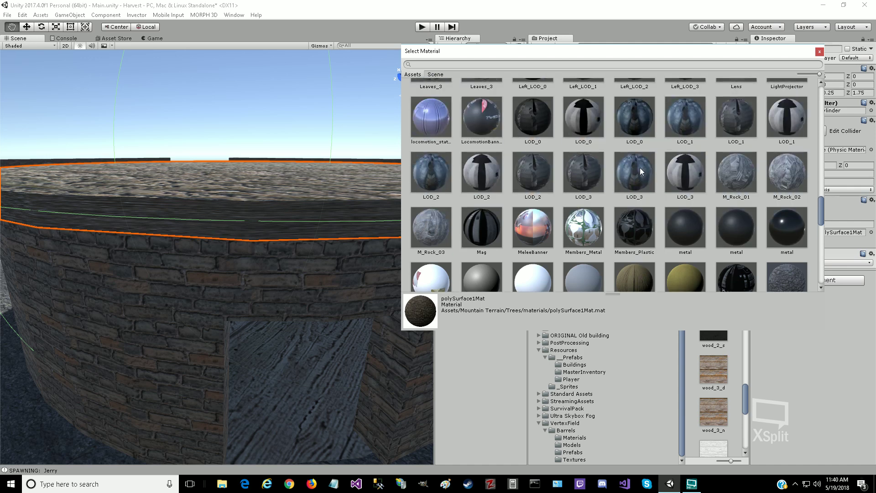
{"action": "scroll", "coordinate": [639, 168], "scroll_direction": "up", "scroll_amount": 1}
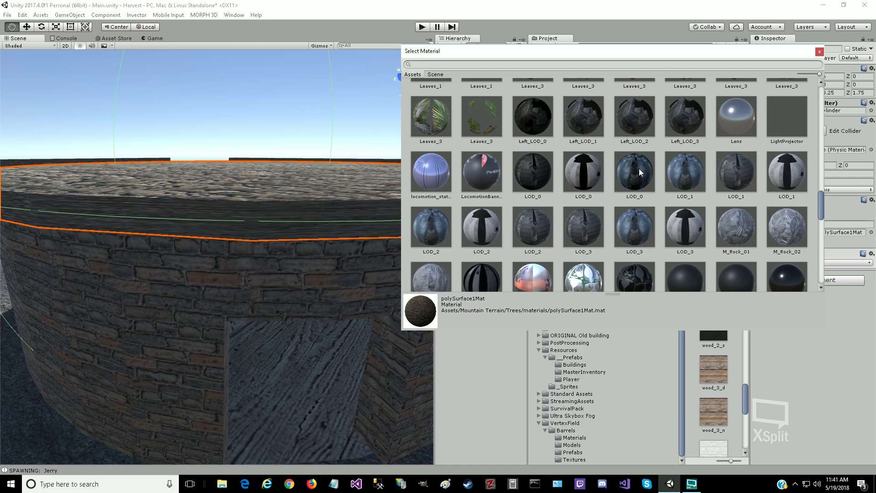
{"action": "scroll", "coordinate": [638, 168], "scroll_direction": "up", "scroll_amount": 2}
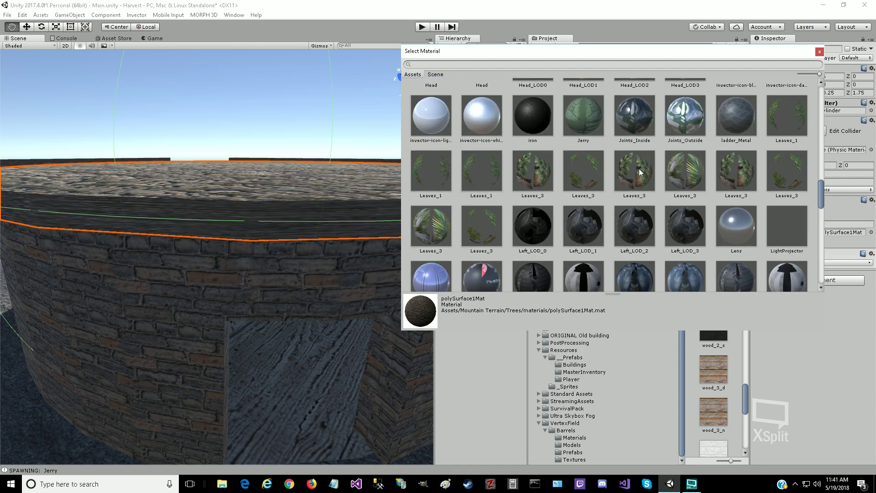
{"action": "scroll", "coordinate": [640, 172], "scroll_direction": "up", "scroll_amount": 3}
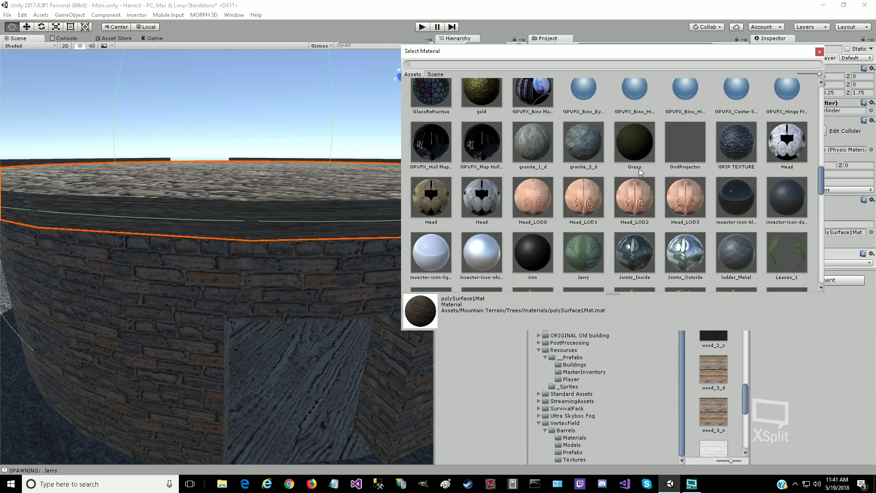
{"action": "left_click", "coordinate": [581, 154]}
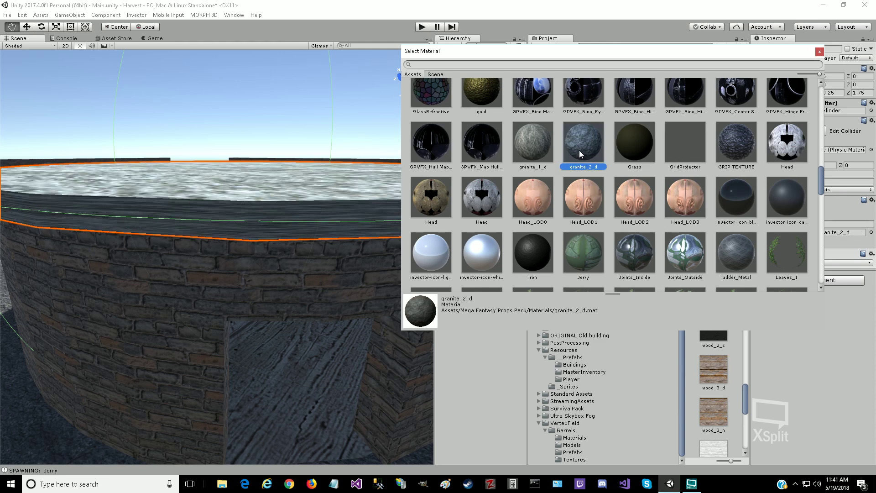
{"action": "left_click", "coordinate": [537, 143]}
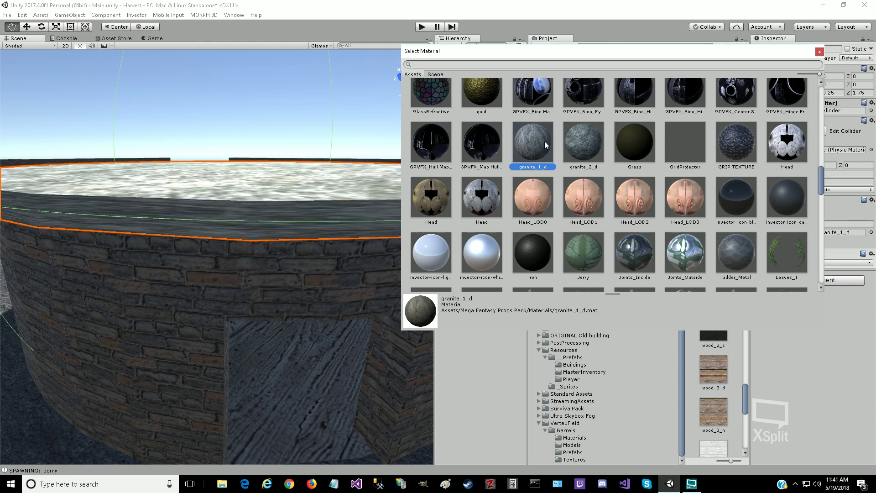
{"action": "left_click", "coordinate": [731, 143]}
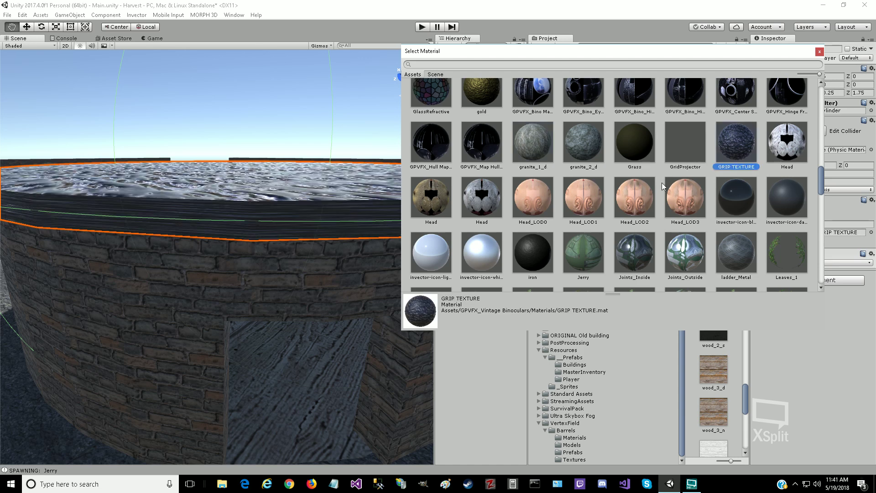
Step: Compare the gold and GlassRefractive materials on tower_celing
{"action": "scroll", "coordinate": [661, 182], "scroll_direction": "up", "scroll_amount": 2}
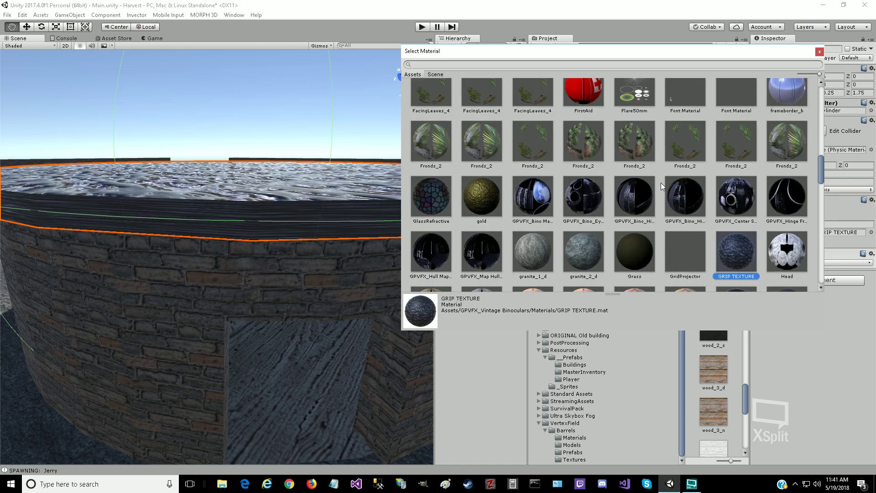
{"action": "left_click", "coordinate": [480, 202]}
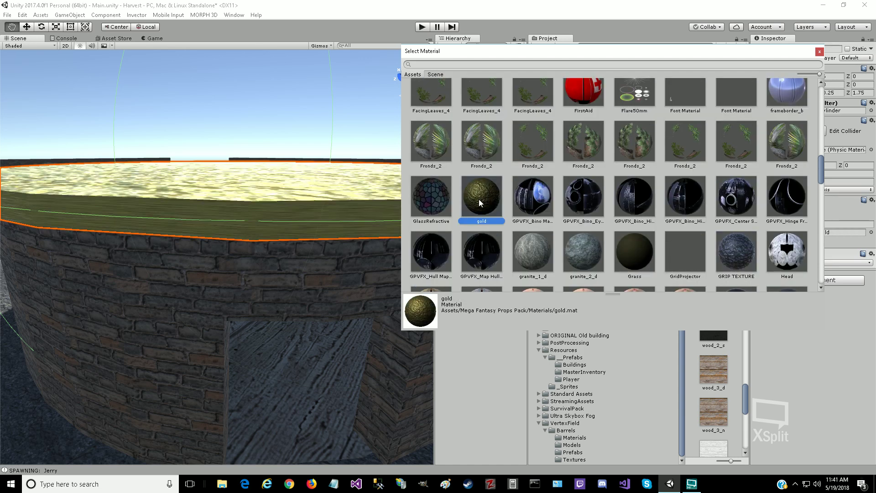
{"action": "left_click", "coordinate": [436, 196]}
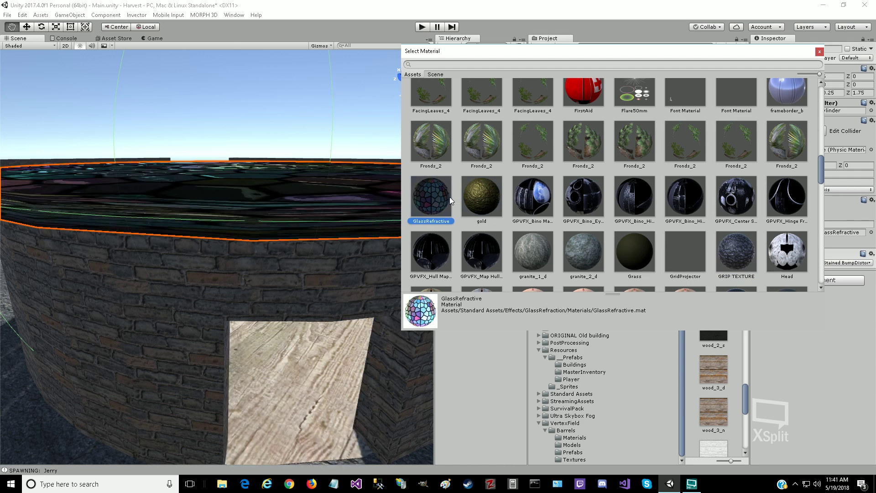
{"action": "left_click", "coordinate": [488, 203]}
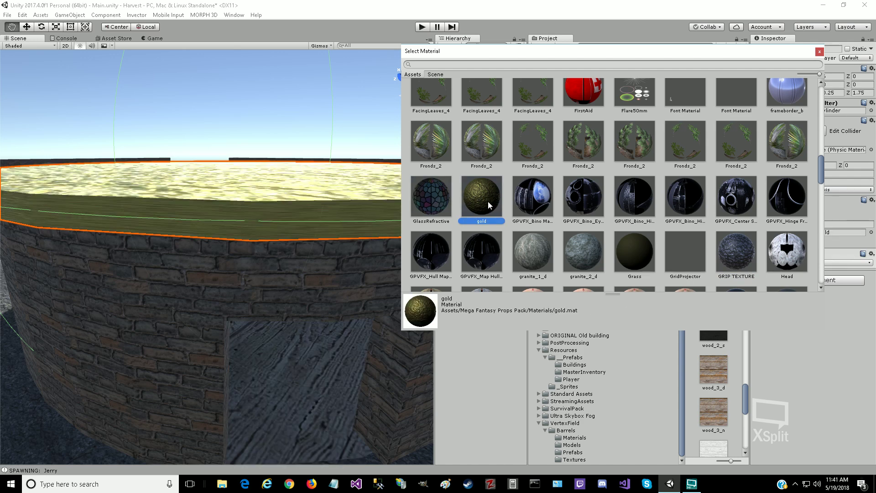
{"action": "left_click", "coordinate": [450, 194]}
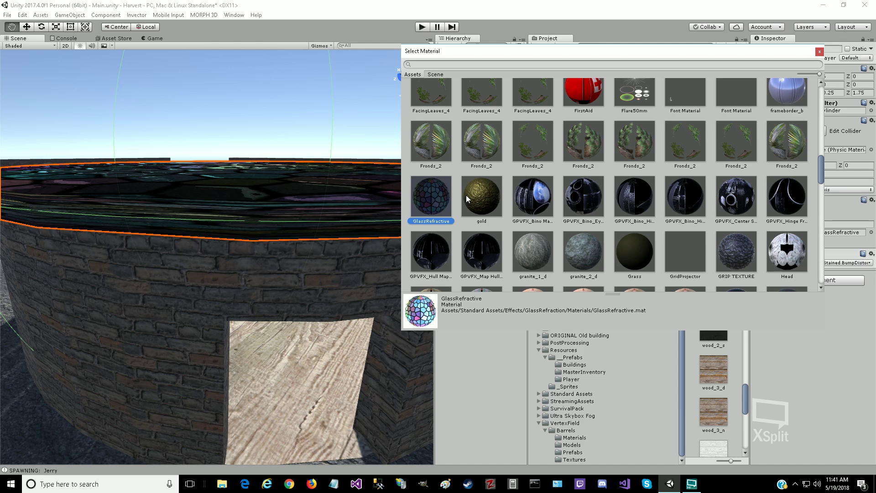
Step: Try the door_green and clay_1_d materials on tower_celing and inspect the clay surface from above
{"action": "scroll", "coordinate": [578, 199], "scroll_direction": "up", "scroll_amount": 3}
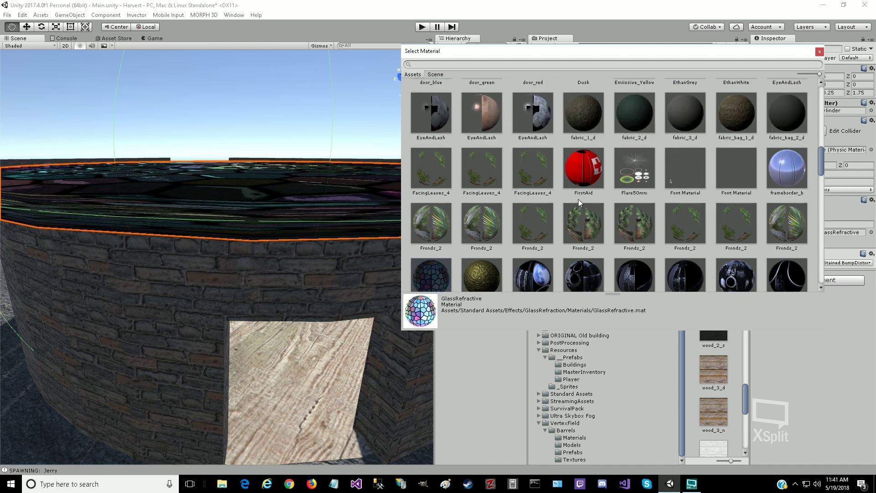
{"action": "scroll", "coordinate": [578, 199], "scroll_direction": "up", "scroll_amount": 2}
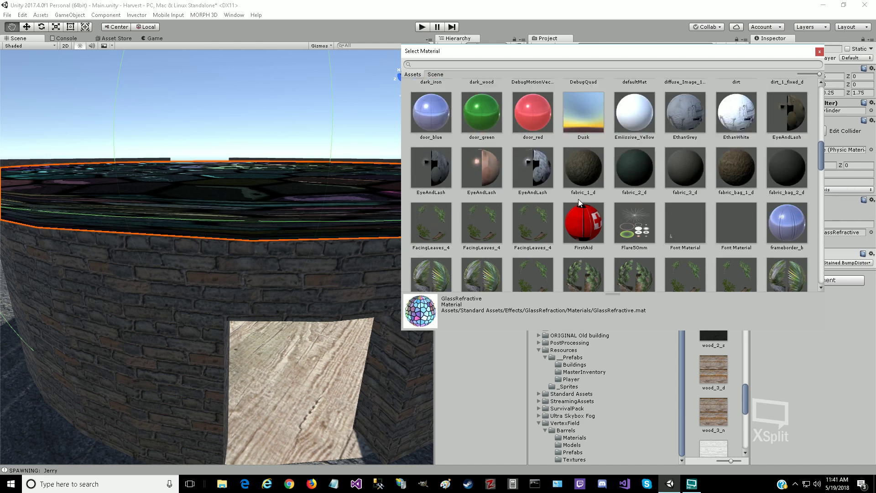
{"action": "scroll", "coordinate": [578, 199], "scroll_direction": "up", "scroll_amount": 3}
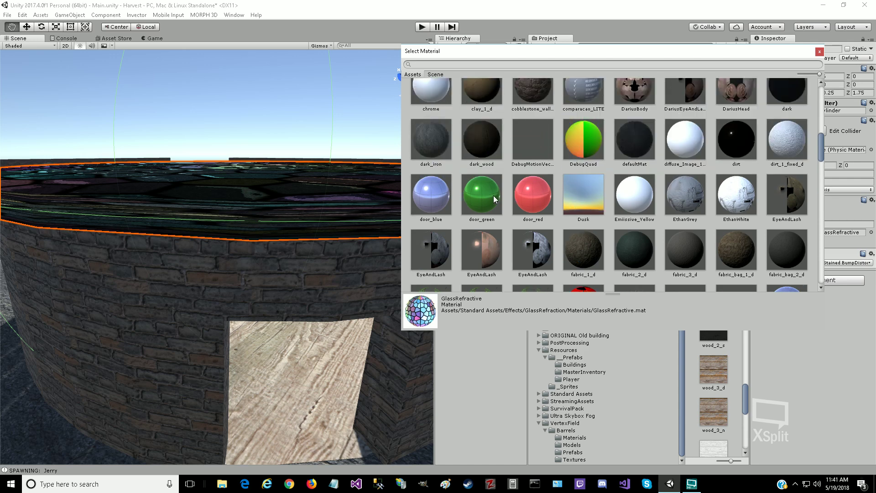
{"action": "left_click", "coordinate": [474, 198]}
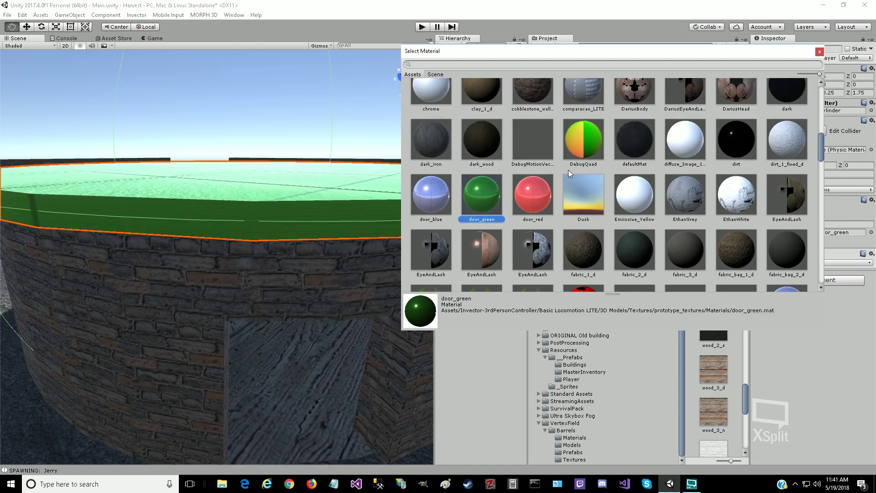
{"action": "scroll", "coordinate": [569, 169], "scroll_direction": "up", "scroll_amount": 4}
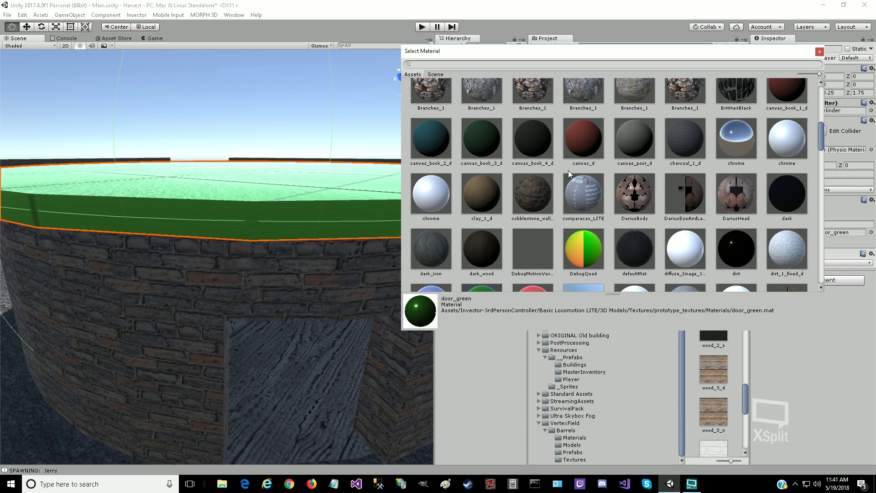
{"action": "left_click", "coordinate": [475, 200]}
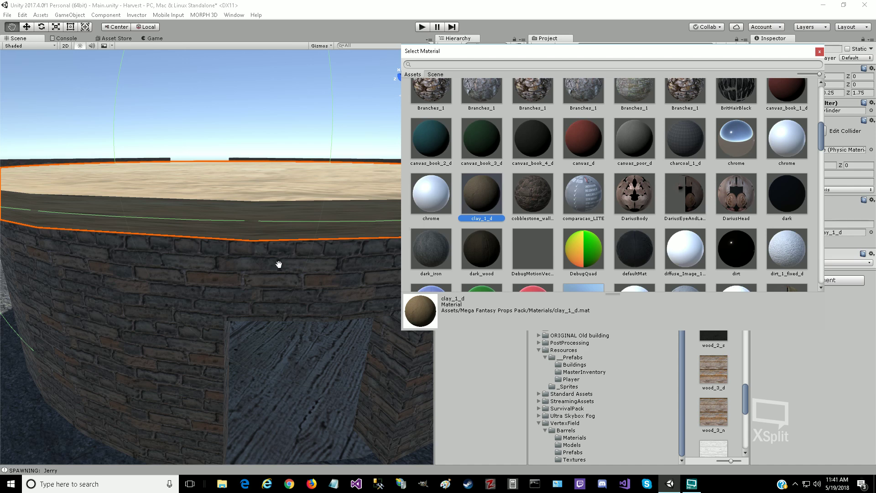
{"action": "left_click", "coordinate": [256, 290]}
{"action": "left_click_drag", "start_coordinate": [219, 293], "coordinate": [232, 421]}
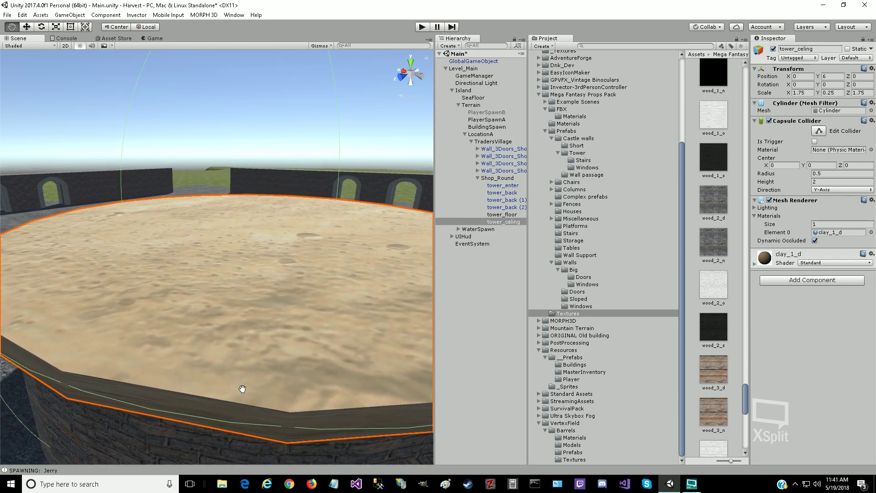
Step: Try base-2, Barrel_White, Barrel_Red, Barrel_Plastic, Barrel_Blue_D, bark_2_d and bark_1_d as the material of tower_celing
{"action": "left_click", "coordinate": [871, 232]}
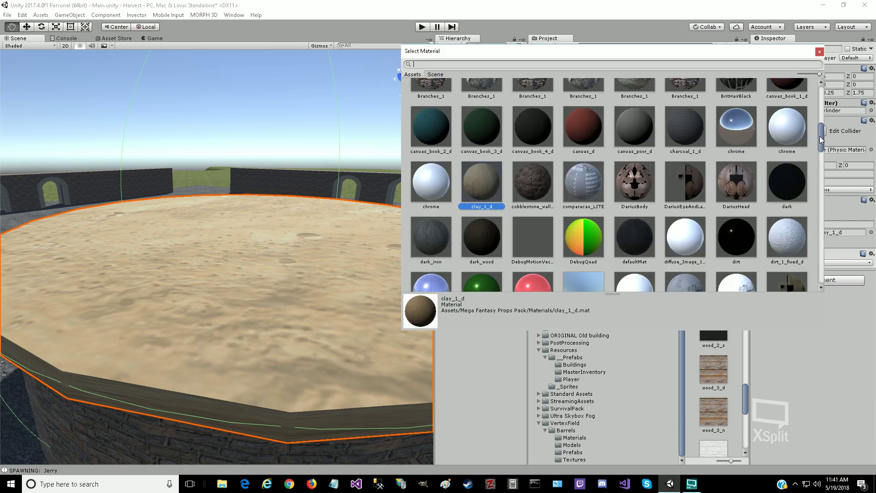
{"action": "left_click_drag", "start_coordinate": [820, 140], "coordinate": [826, 99]}
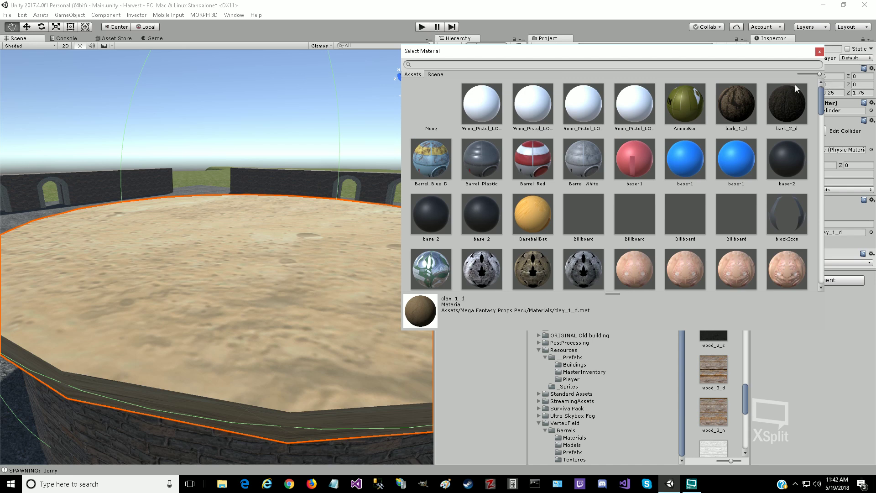
{"action": "left_click", "coordinate": [789, 162]}
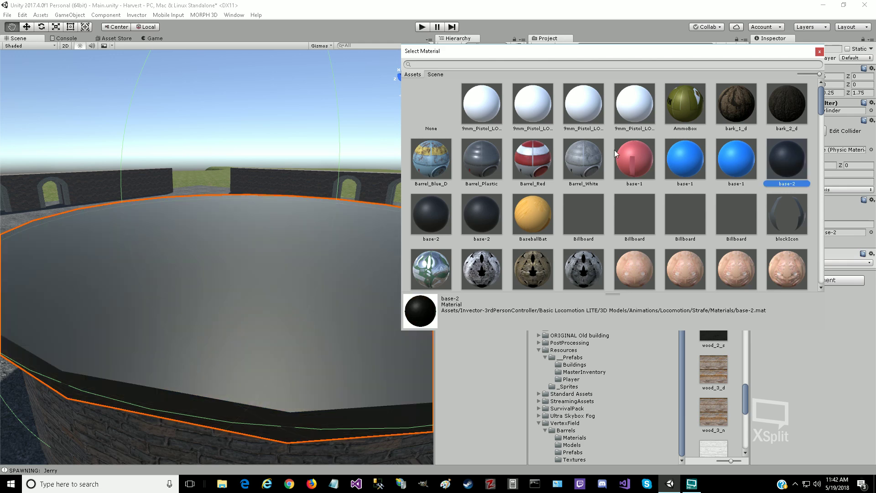
{"action": "left_click", "coordinate": [588, 161]}
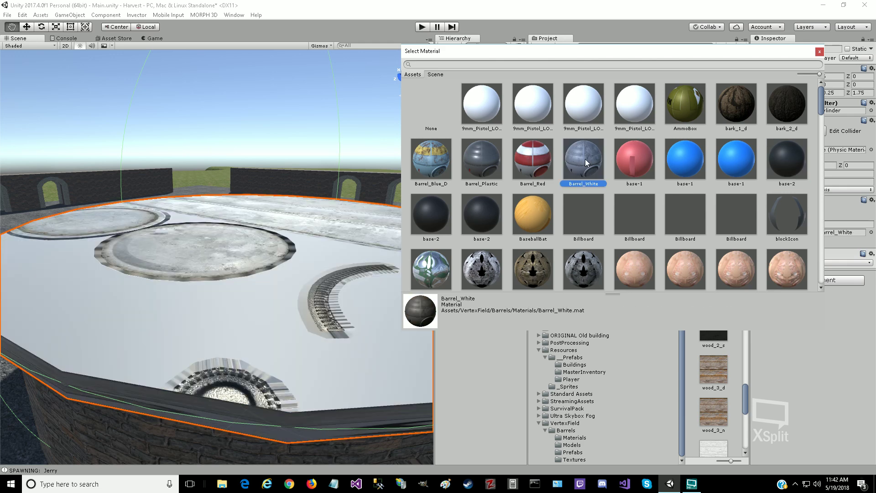
{"action": "left_click", "coordinate": [537, 162]}
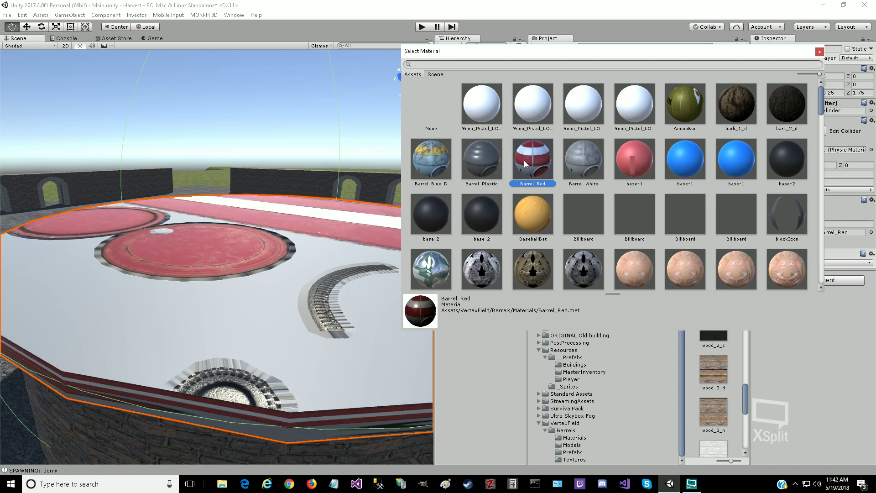
{"action": "left_click", "coordinate": [483, 170]}
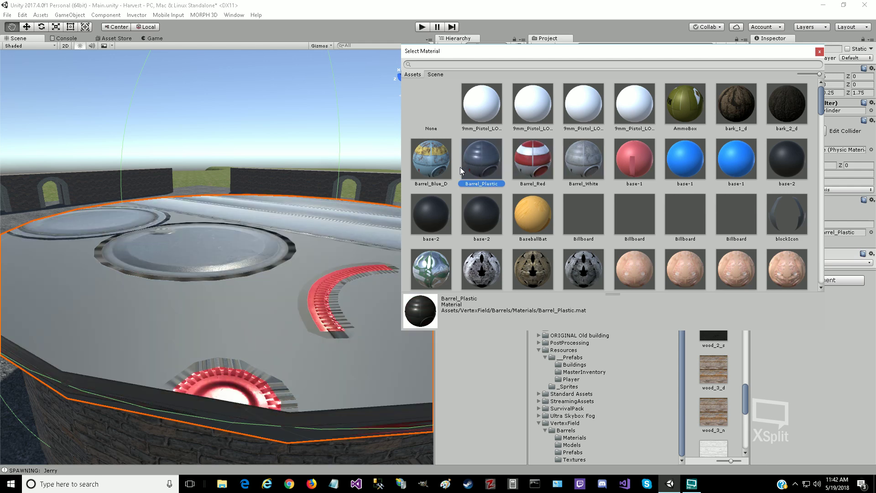
{"action": "left_click", "coordinate": [435, 160]}
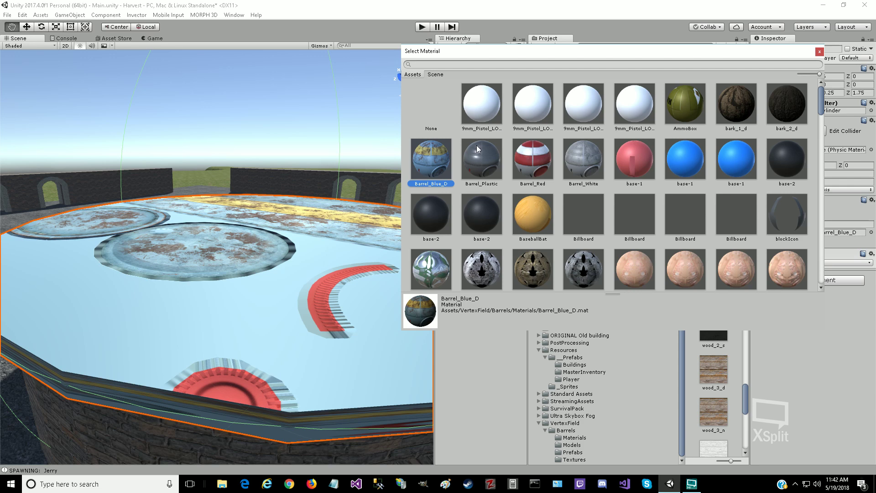
{"action": "left_click", "coordinate": [791, 113]}
{"action": "left_click", "coordinate": [731, 112]}
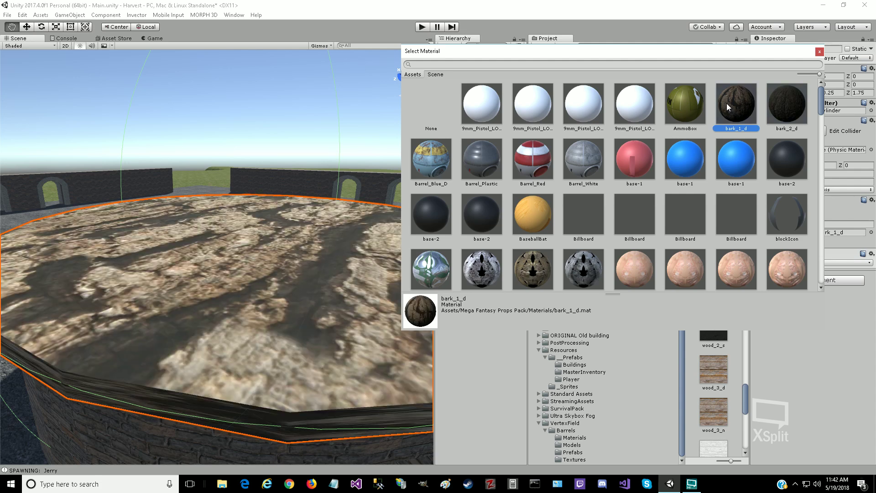
Step: Search the available materials for "concrete" to use on tower_celing
{"action": "left_click", "coordinate": [461, 65]}
{"action": "type", "text": "concrete"}
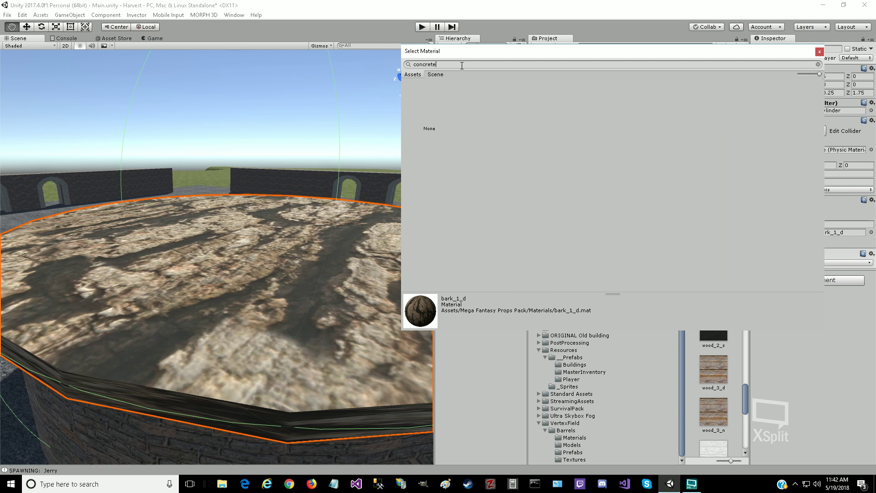
{"action": "key", "text": "Down"}
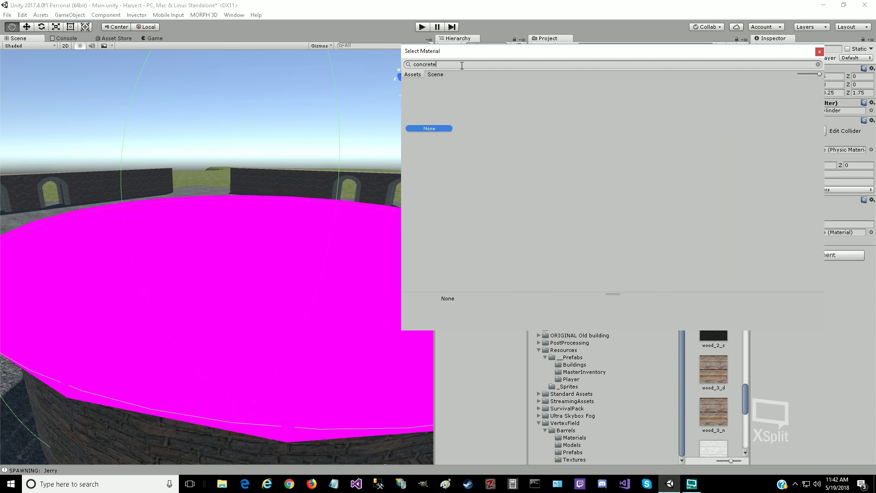
Step: Search the materials for "stone", try stone_wall_2_d and stone_wall_1_d on tower_celing, and apply cobblestone_wall_1_fixed_d
{"action": "key", "text": "BackSpace"}
{"action": "key", "text": "BackSpace"}
{"action": "key", "text": "BackSpace"}
{"action": "key", "text": "BackSpace"}
{"action": "key", "text": "BackSpace"}
{"action": "key", "text": "BackSpace"}
{"action": "key", "text": "BackSpace"}
{"action": "key", "text": "BackSpace"}
{"action": "type", "text": "stone"}
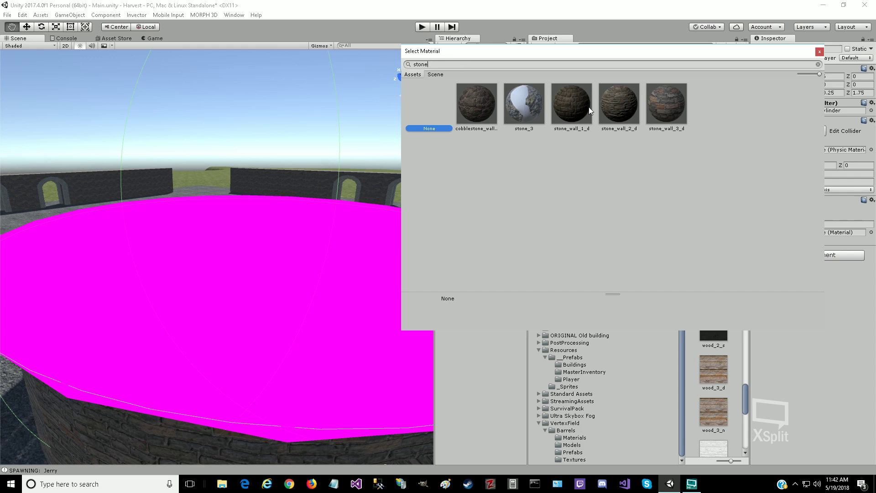
{"action": "left_click", "coordinate": [624, 112]}
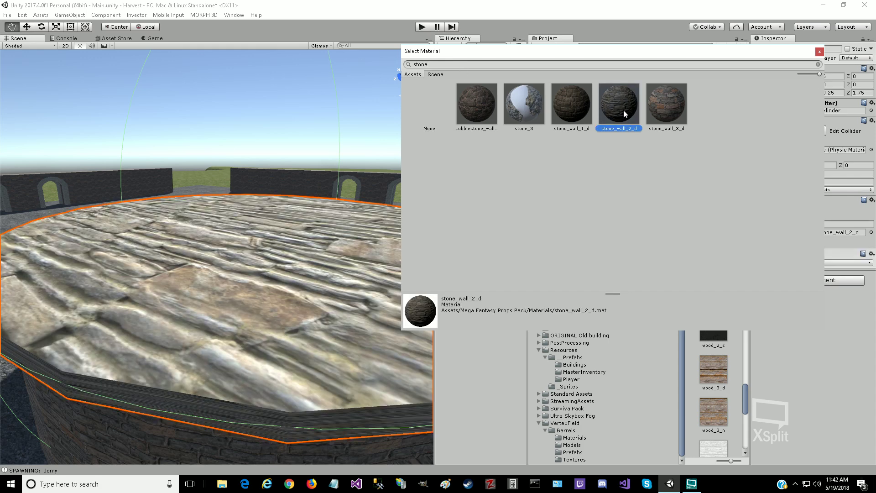
{"action": "left_click", "coordinate": [569, 109]}
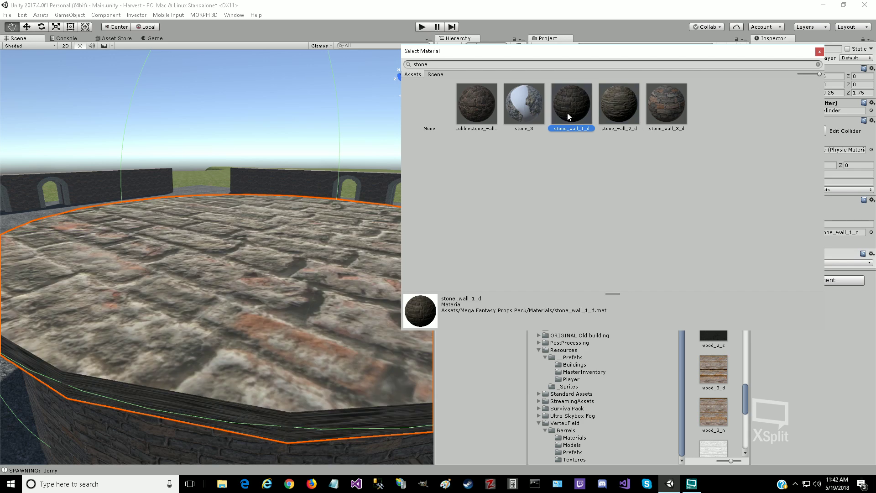
{"action": "left_click", "coordinate": [471, 106]}
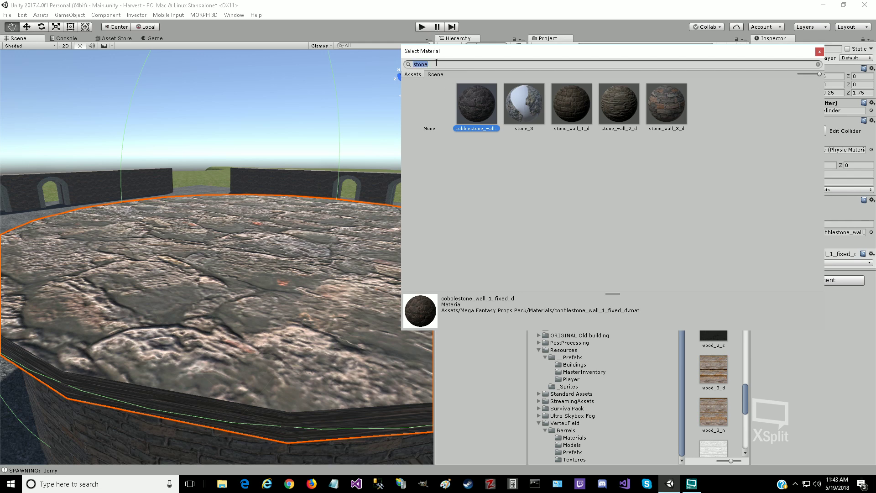
Step: Search the materials for "wood" and try wooden-boards-texture_white_d, wood, wood_1_d, wood_3_d, wood_4_d and wood_burned on tower_celing
{"action": "type", "text": "wood"}
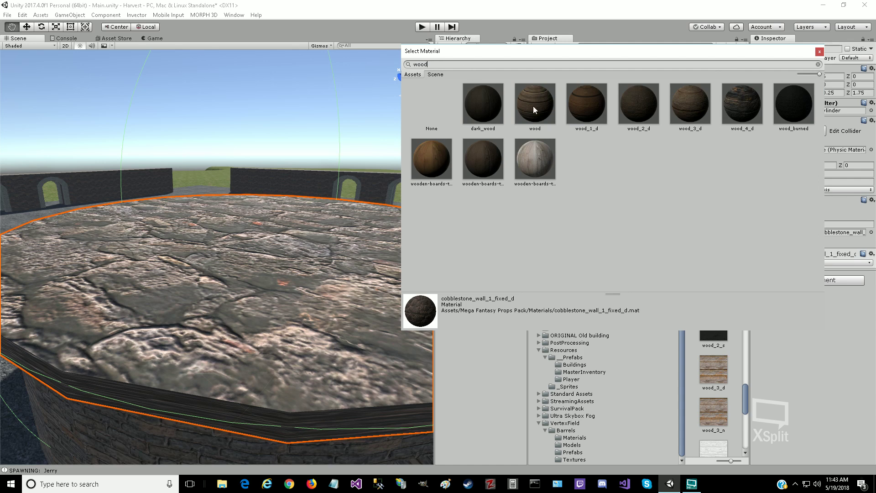
{"action": "left_click", "coordinate": [539, 166]}
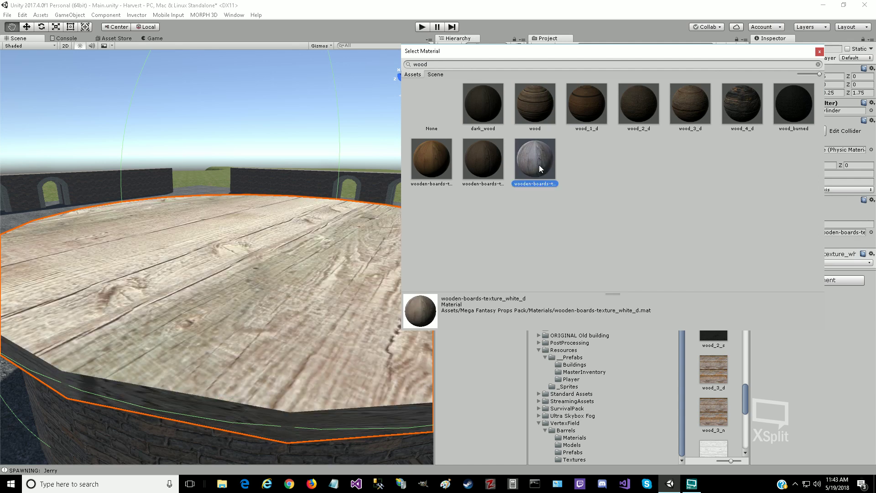
{"action": "left_click", "coordinate": [535, 110]}
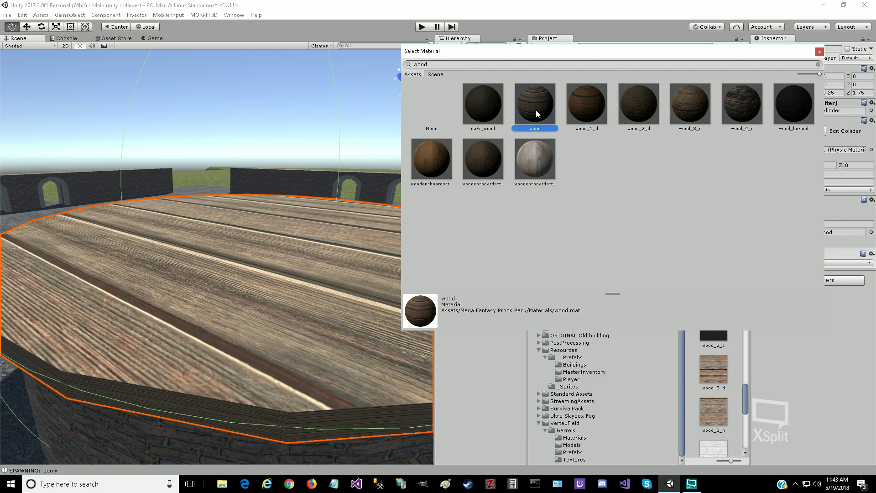
{"action": "left_click", "coordinate": [575, 101]}
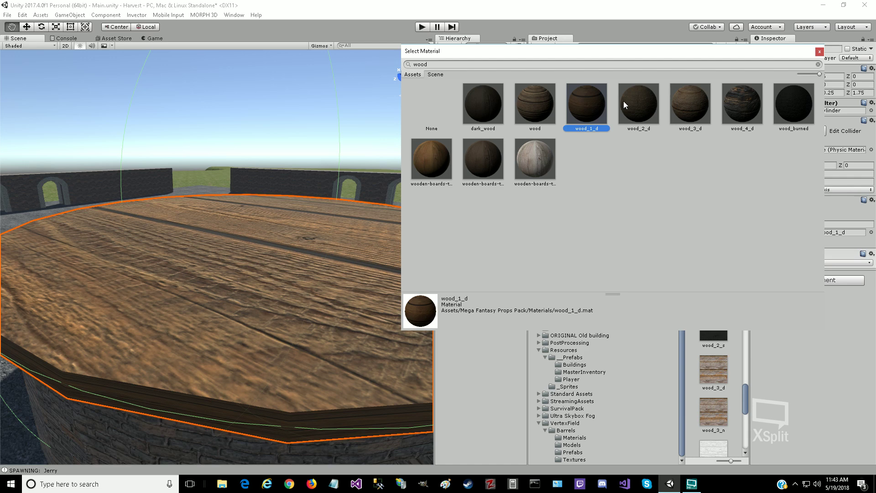
{"action": "left_click", "coordinate": [696, 105]}
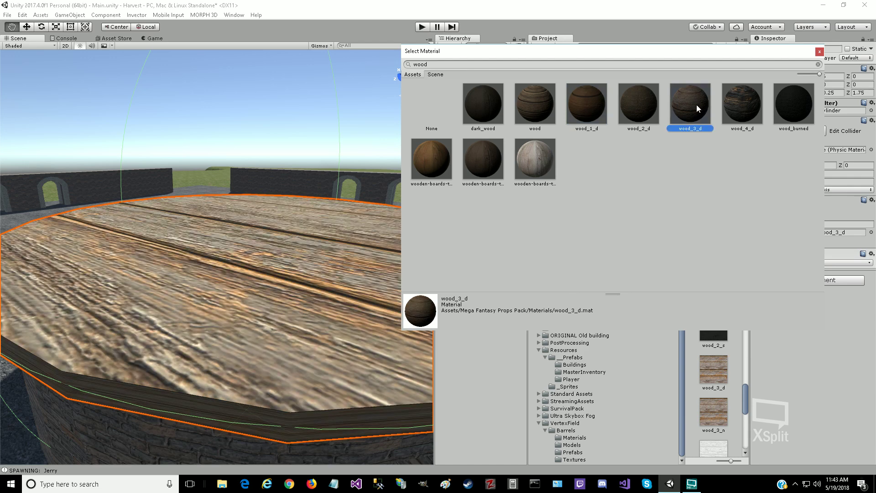
{"action": "left_click", "coordinate": [737, 100]}
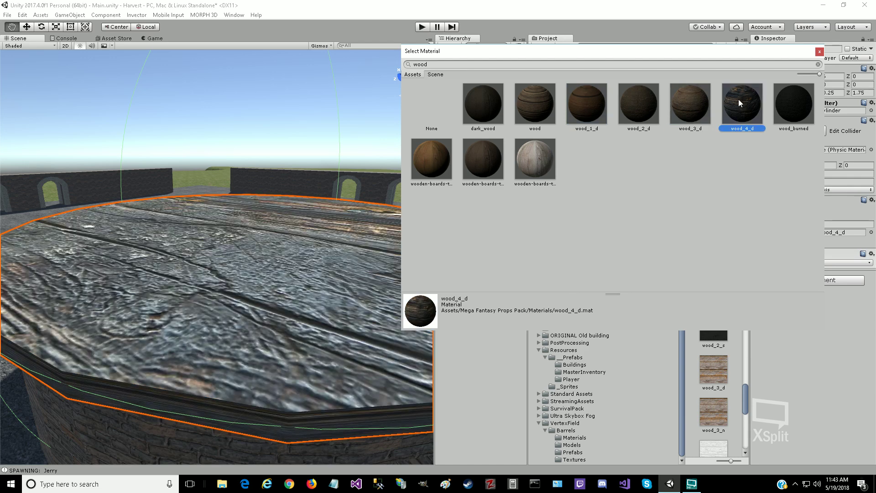
{"action": "left_click", "coordinate": [791, 102]}
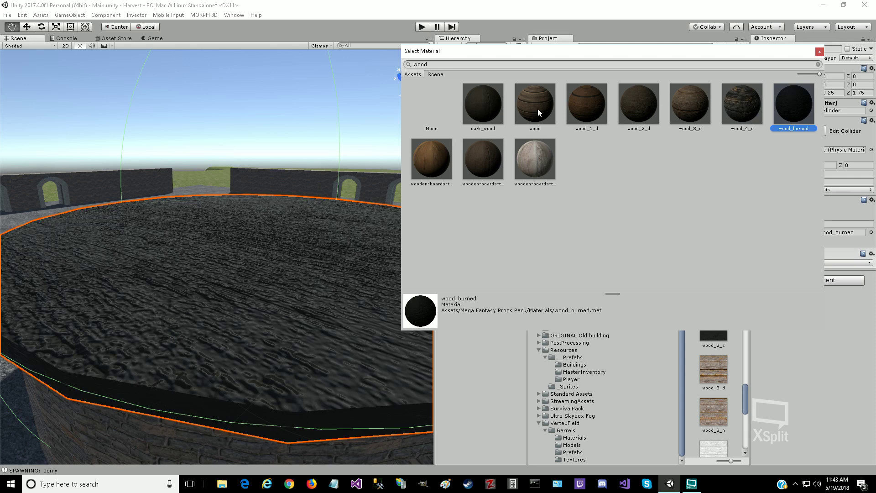
Step: Compare dark_wood with wooden-boards-texture_d on tower_celing and apply dark_wood as its material
{"action": "left_click", "coordinate": [483, 110]}
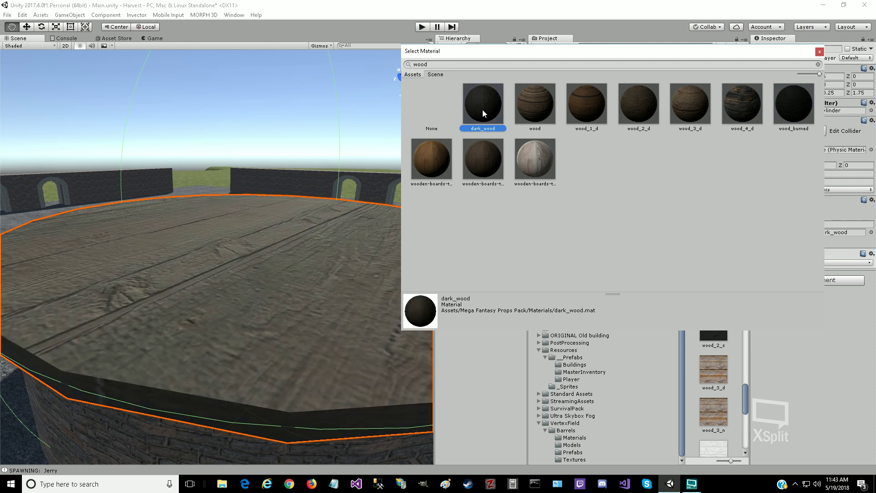
{"action": "left_click", "coordinate": [436, 165]}
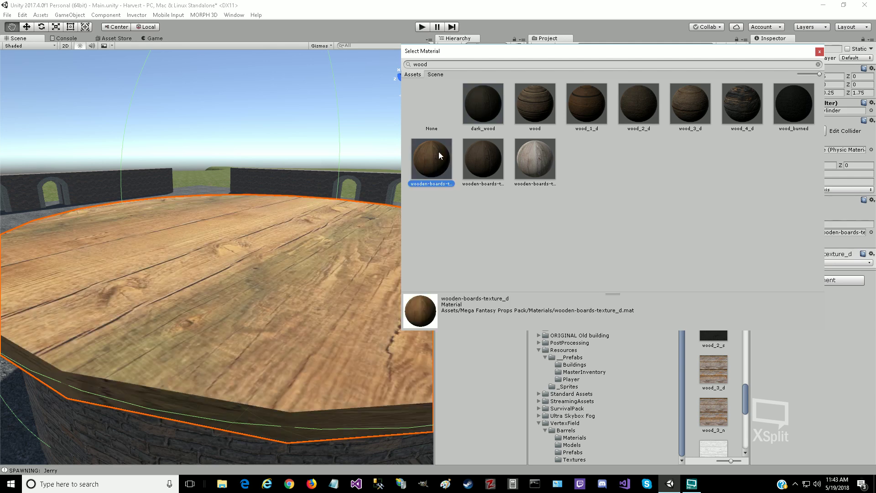
{"action": "left_click", "coordinate": [484, 109]}
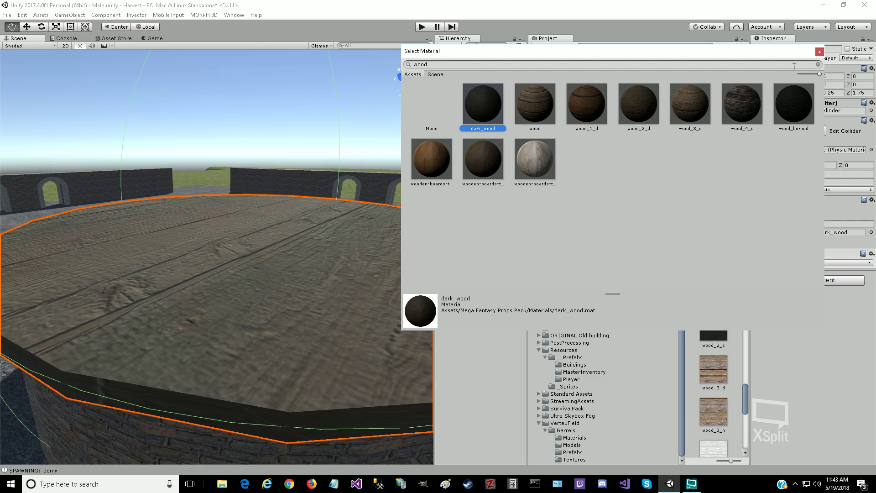
{"action": "left_click", "coordinate": [819, 52]}
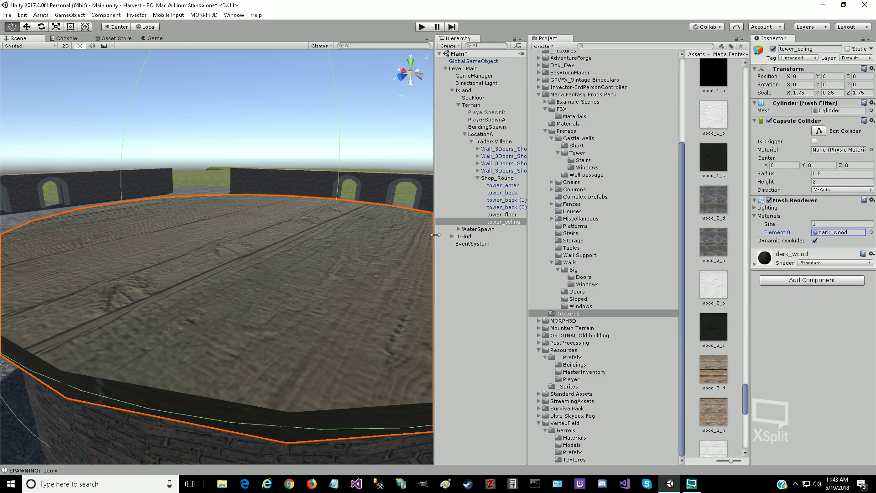
{"action": "scroll", "coordinate": [264, 246], "scroll_direction": "down", "scroll_amount": 10}
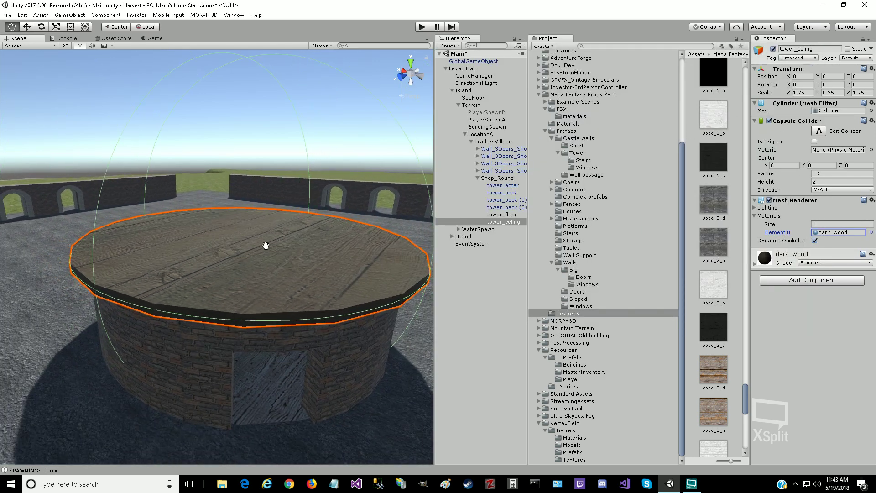
Step: Play-test the scene by trying to walk the character through the round shop's doorway, and stop the game
{"action": "left_click", "coordinate": [423, 27]}
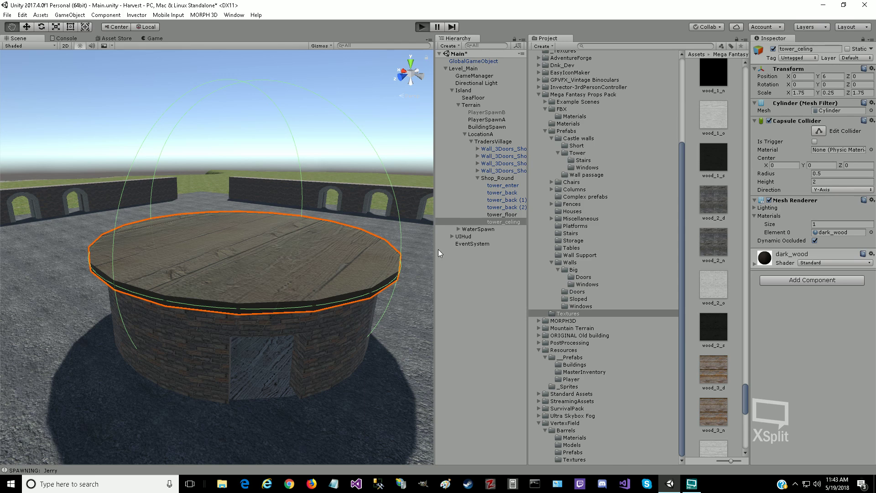
{"action": "key", "text": "w"}
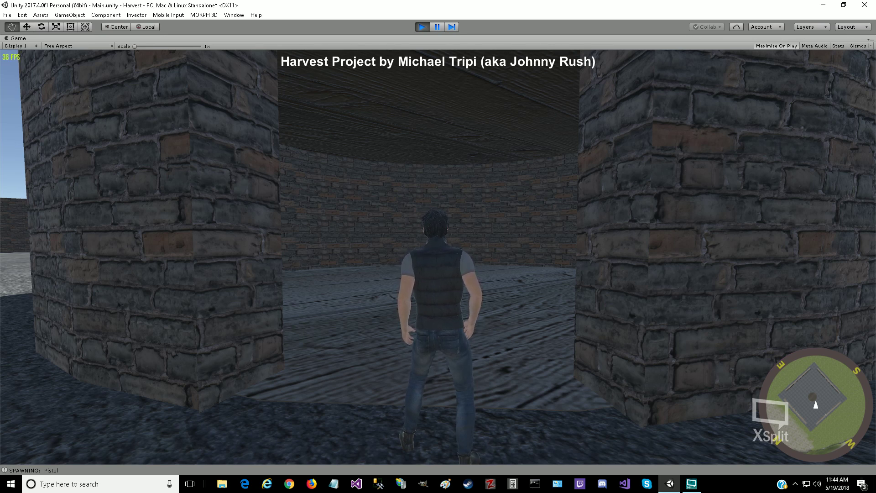
{"action": "key", "text": "w"}
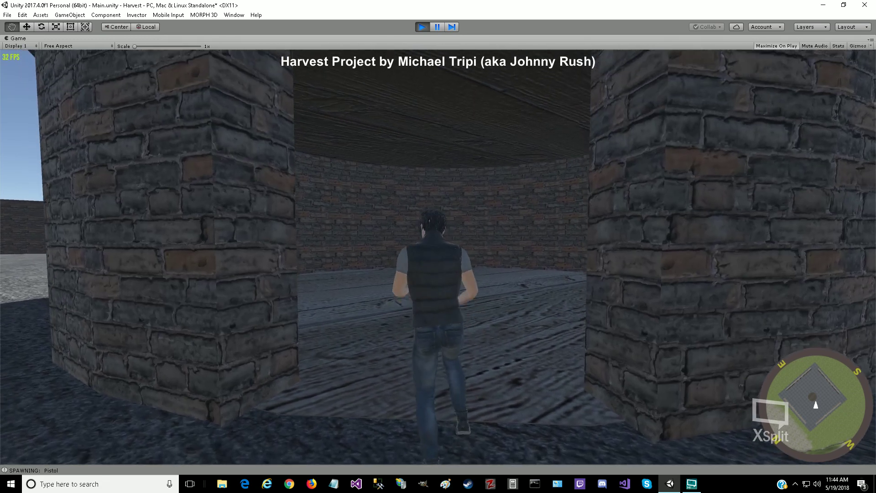
{"action": "key", "text": "w"}
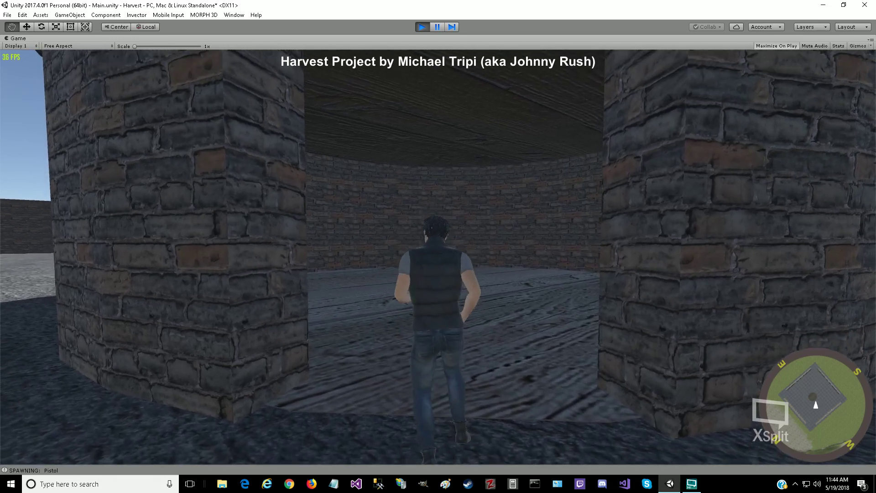
{"action": "key", "text": "w"}
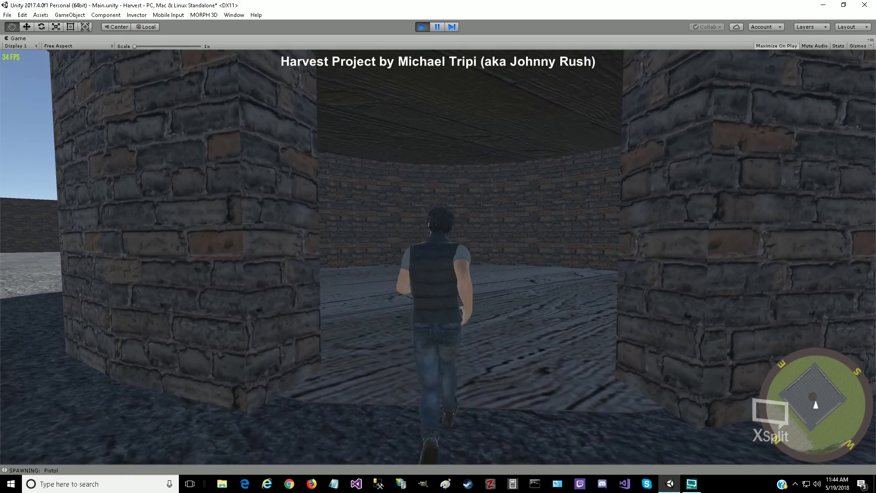
{"action": "key", "text": "w"}
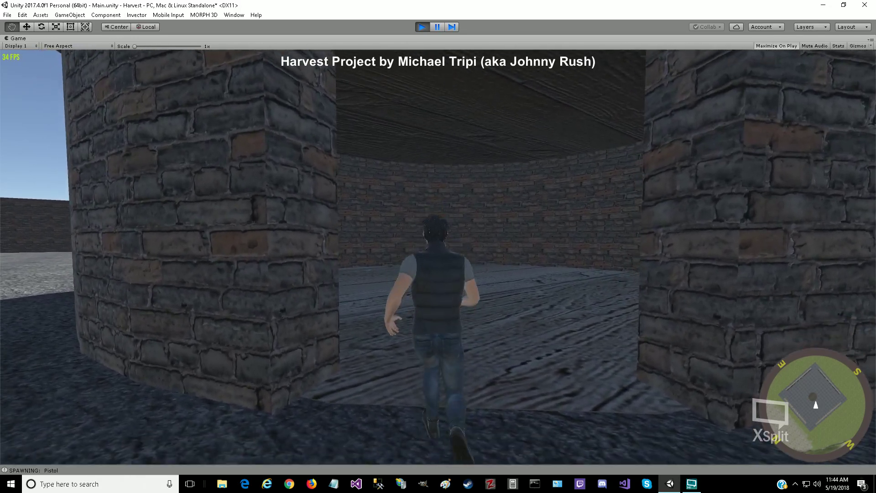
{"action": "key", "text": "w"}
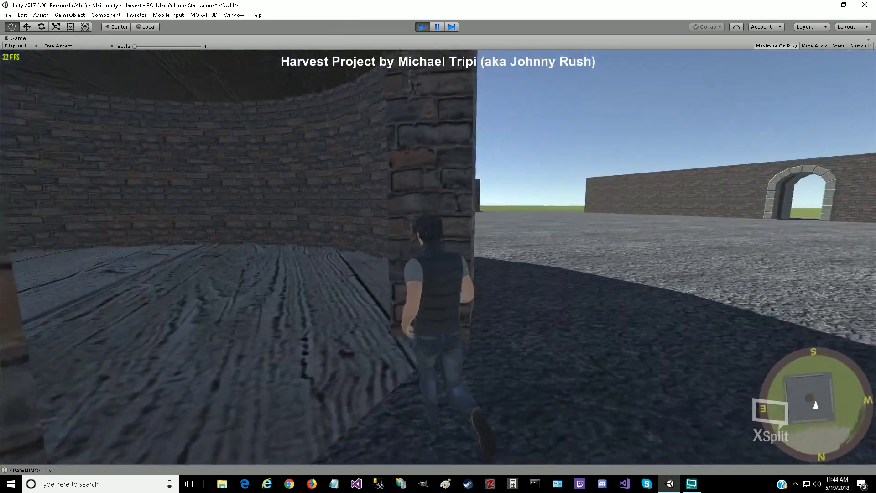
{"action": "key", "text": "w"}
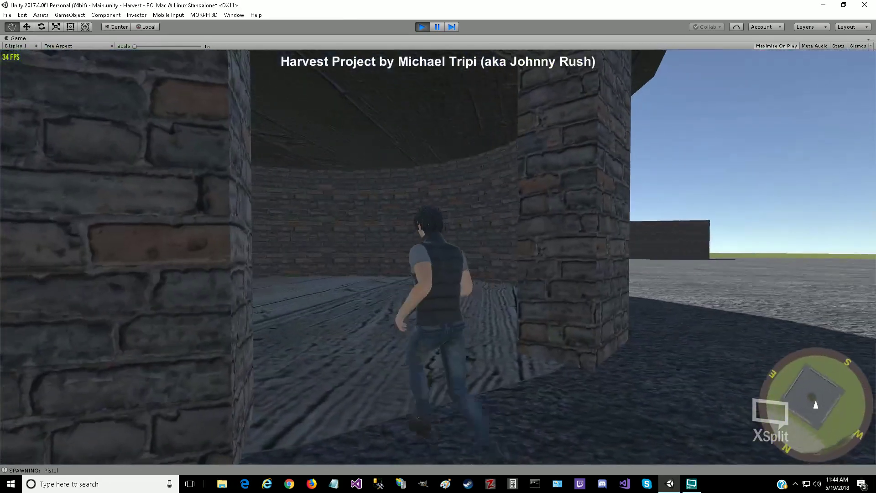
{"action": "key", "text": "w"}
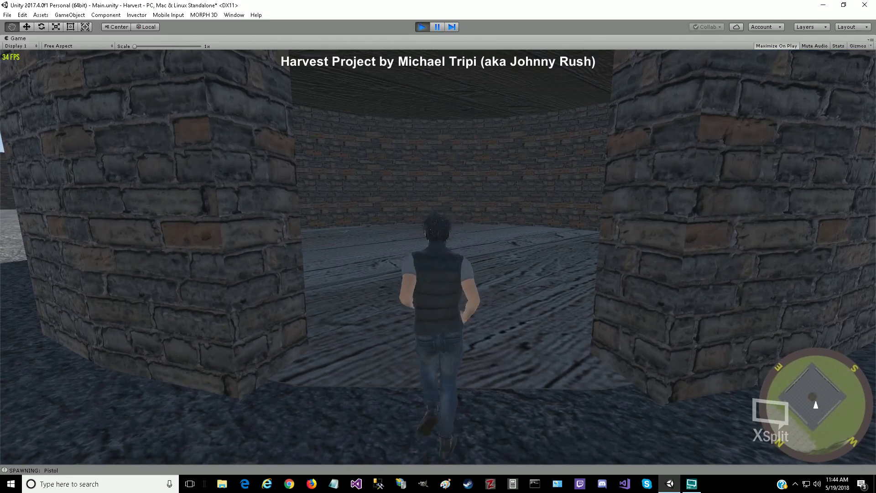
{"action": "key", "text": "w"}
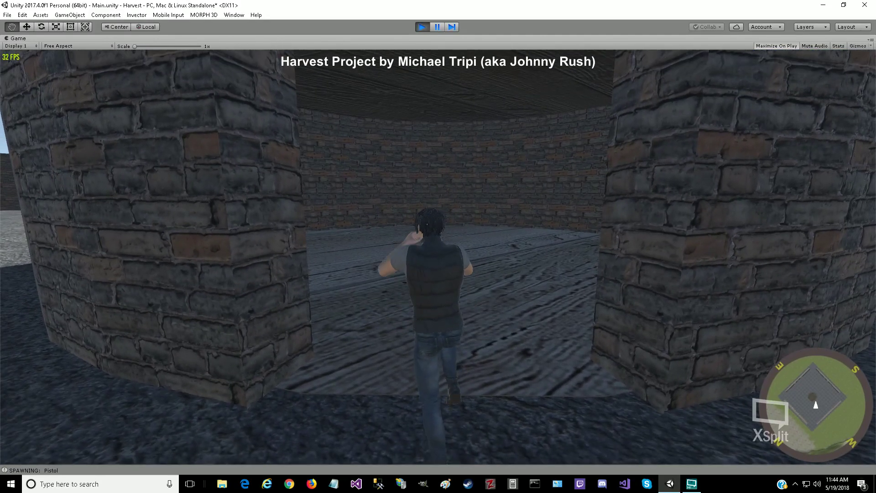
{"action": "key", "text": "w"}
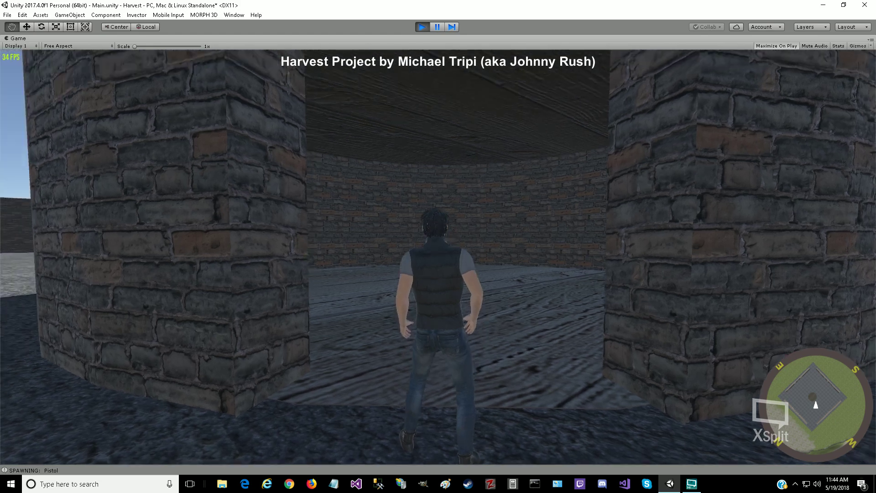
{"action": "key", "text": "i"}
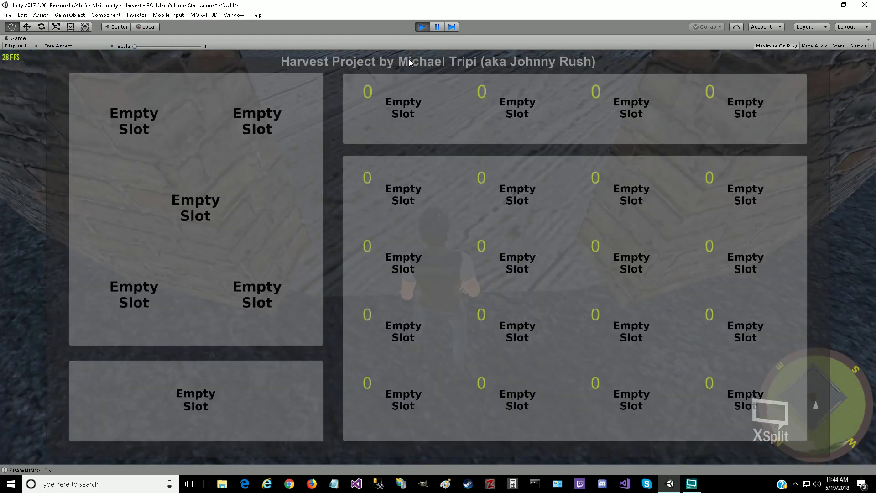
{"action": "left_click", "coordinate": [425, 27]}
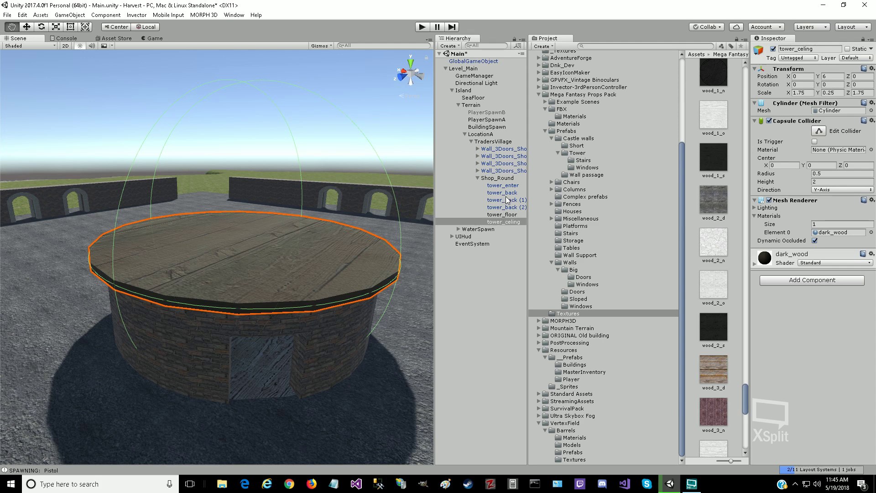
Step: Enable Convex on tower_enter's Mesh Collider and examine the collider outline around the doorway
{"action": "left_click", "coordinate": [513, 185]}
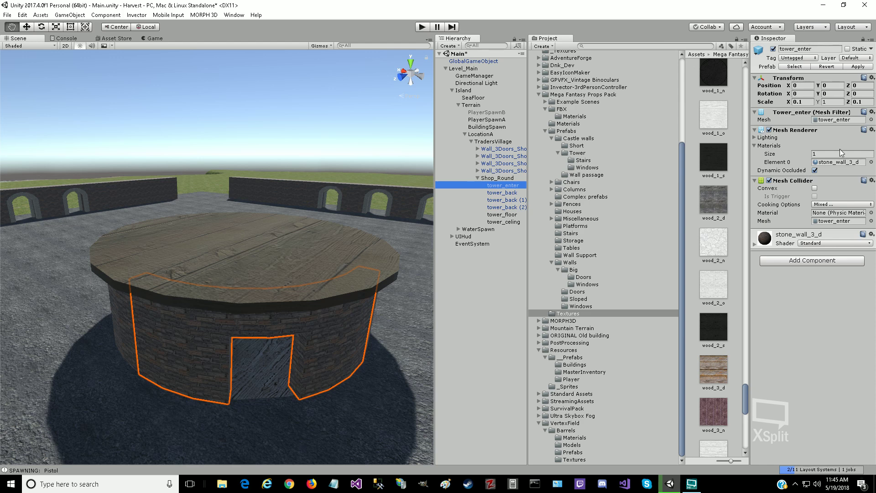
{"action": "left_click", "coordinate": [754, 113]}
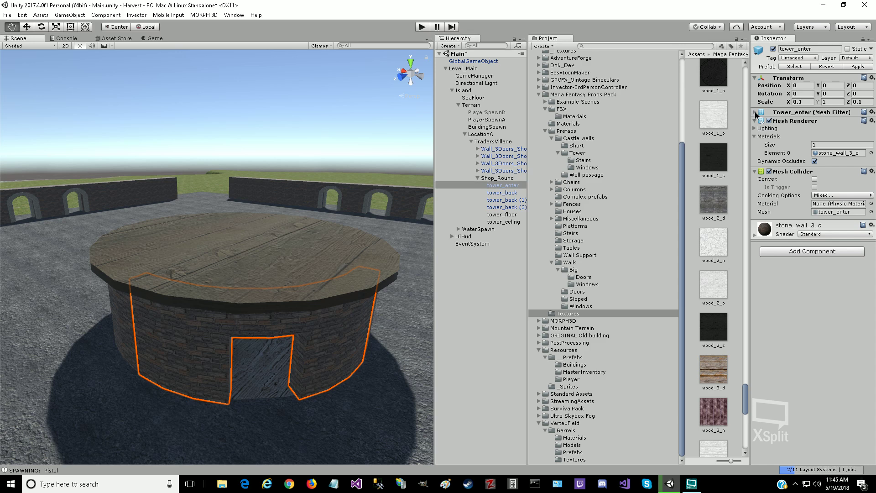
{"action": "left_click", "coordinate": [754, 112]}
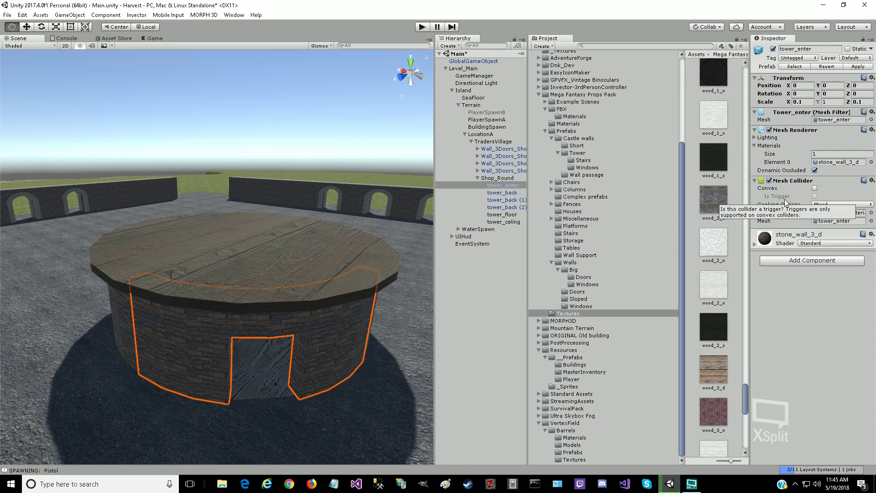
{"action": "left_click", "coordinate": [814, 188]}
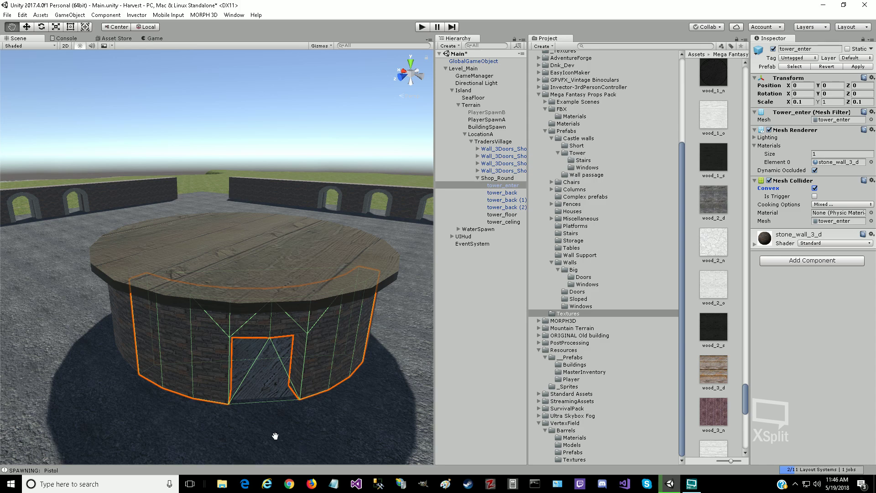
{"action": "left_click_drag", "start_coordinate": [278, 436], "coordinate": [246, 287]}
{"action": "scroll", "coordinate": [228, 330], "scroll_direction": "up", "scroll_amount": 10}
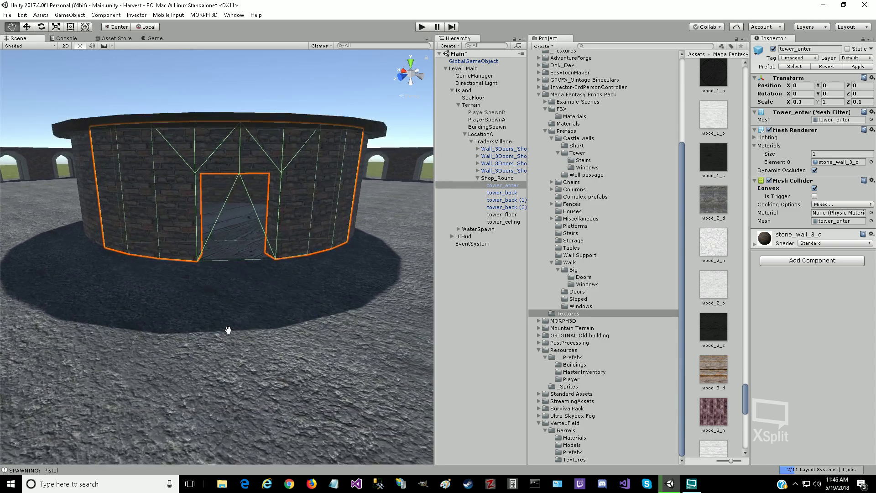
{"action": "scroll", "coordinate": [228, 330], "scroll_direction": "up", "scroll_amount": 3}
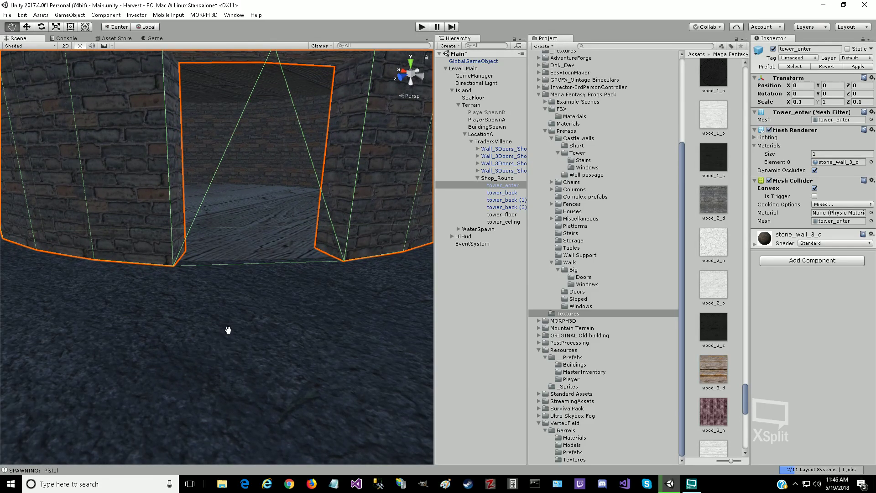
{"action": "scroll", "coordinate": [228, 330], "scroll_direction": "down", "scroll_amount": 3}
{"action": "scroll", "coordinate": [233, 340], "scroll_direction": "down", "scroll_amount": 3}
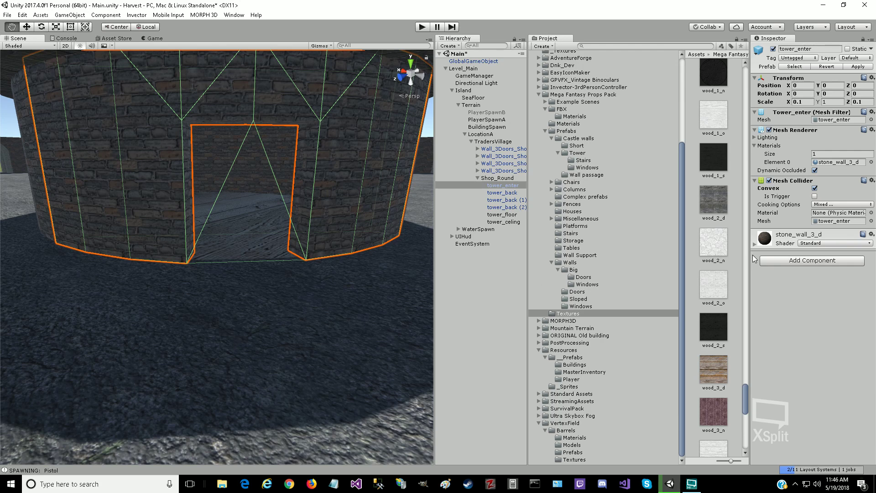
Step: Toggle Convex off and on for tower_enter's Mesh Collider to compare the collider across the doorway, leaving it enabled
{"action": "left_click", "coordinate": [814, 188]}
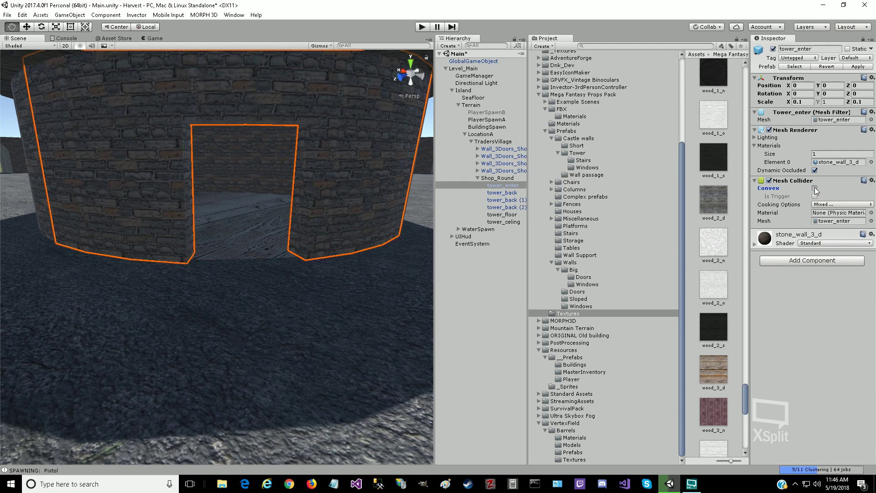
{"action": "left_click", "coordinate": [814, 188]}
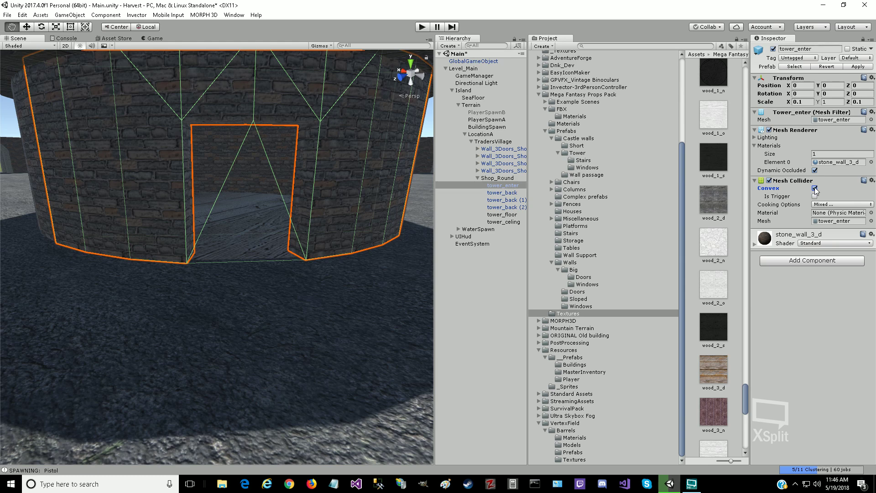
{"action": "left_click", "coordinate": [814, 188]}
{"action": "left_click", "coordinate": [814, 188]}
{"action": "left_click_drag", "start_coordinate": [235, 368], "coordinate": [244, 349], "text": "alt"}
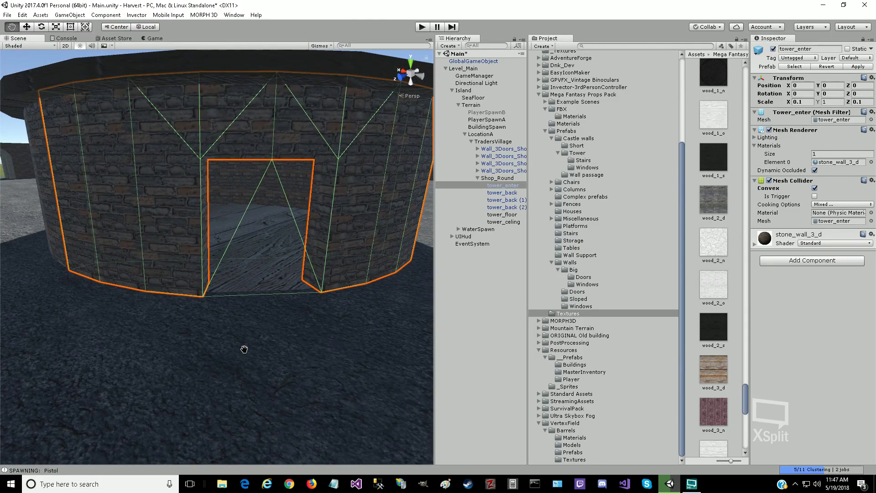
Step: Play-test the scene by running the character across the village to try entering the round shop's doorway with the convex collider, and stop the game
{"action": "left_click", "coordinate": [422, 27]}
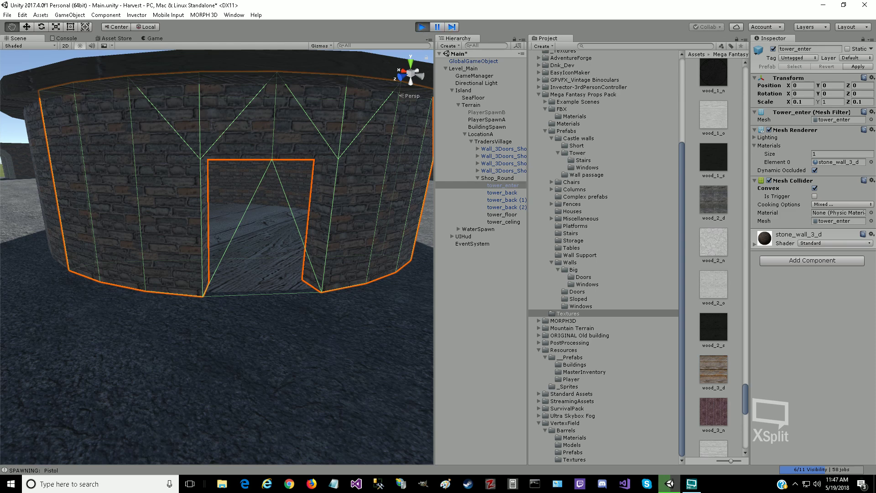
{"action": "key", "text": "w"}
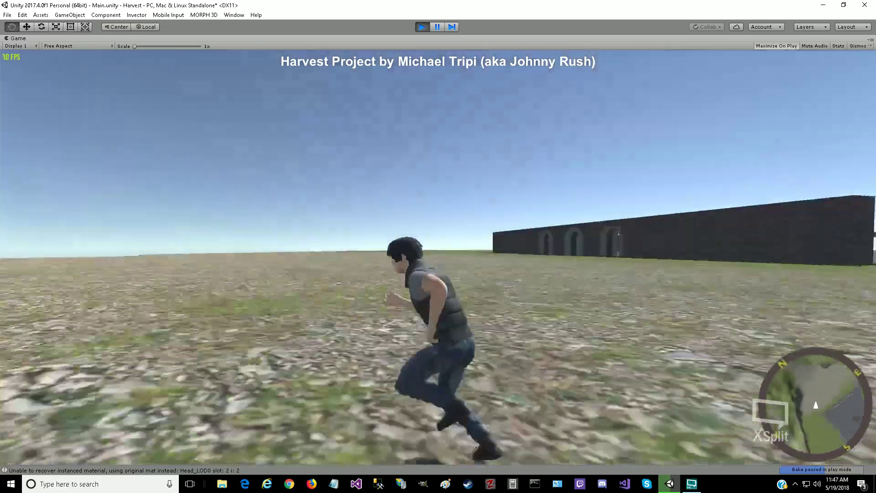
{"action": "key", "text": "w"}
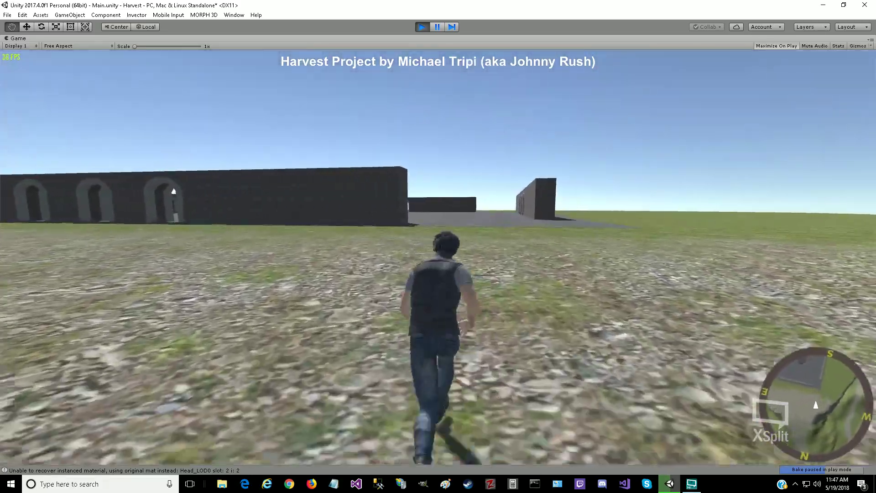
{"action": "key", "text": "w"}
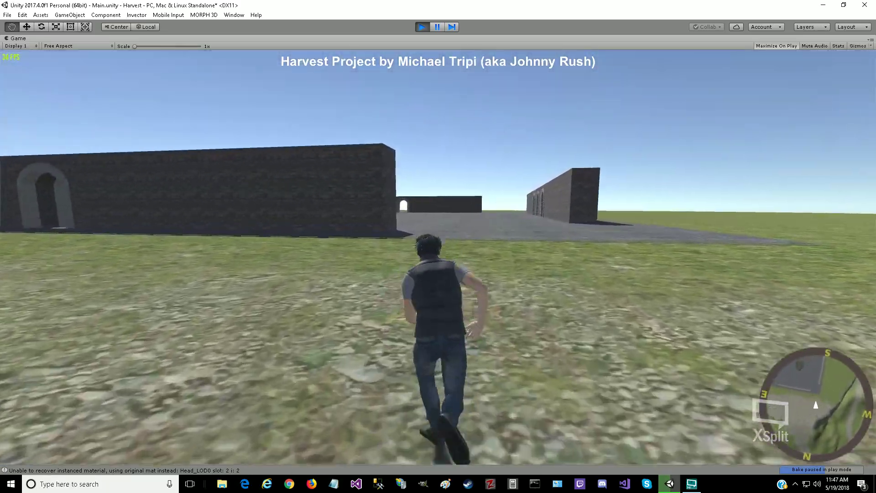
{"action": "key", "text": "w"}
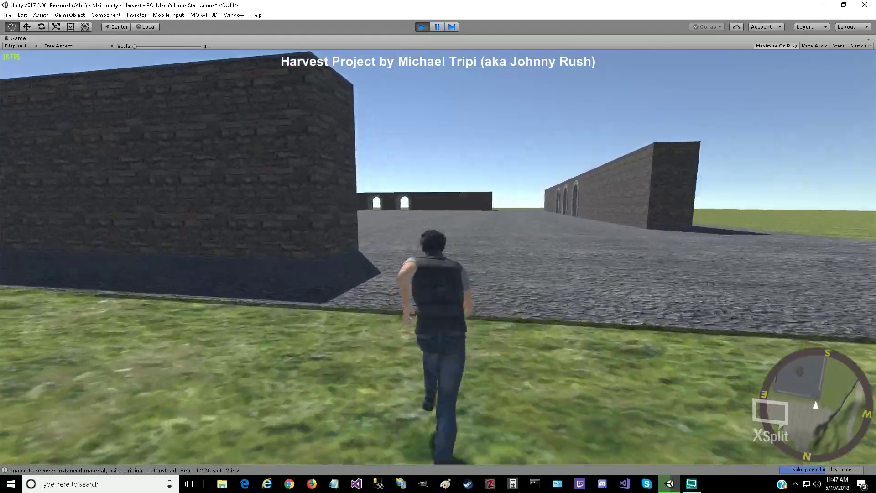
{"action": "key", "text": "w"}
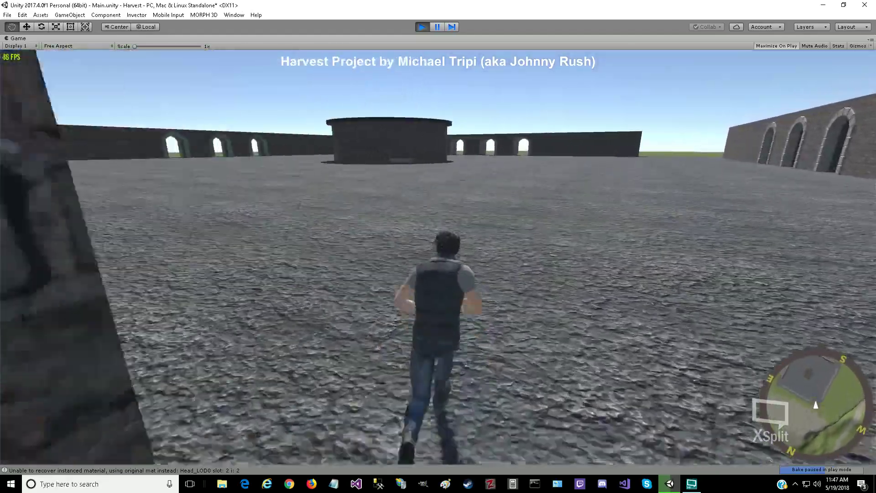
{"action": "key", "text": "w"}
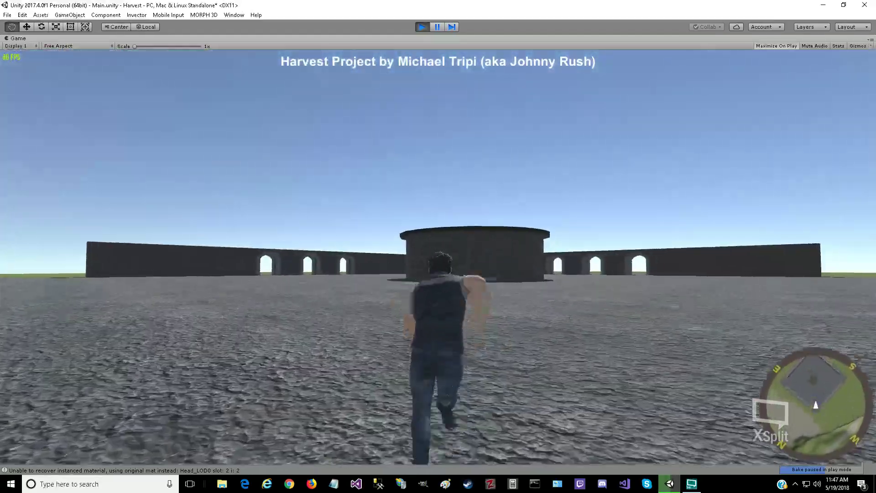
{"action": "key", "text": "w"}
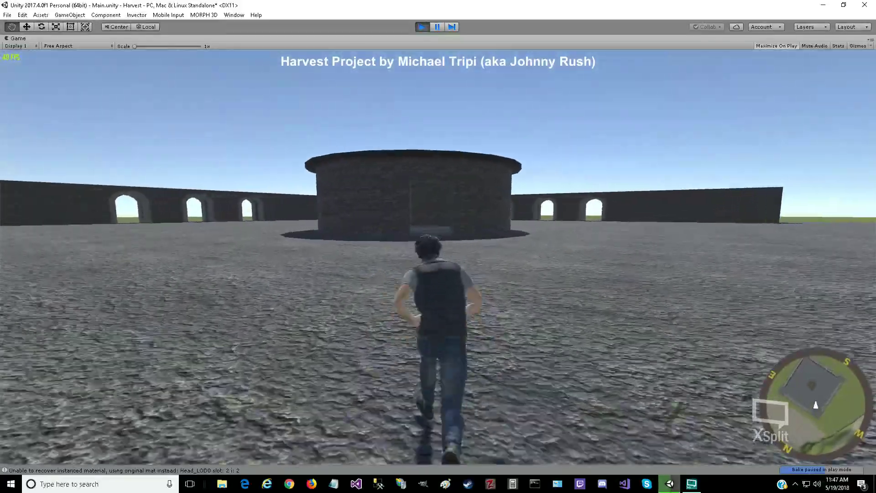
{"action": "key", "text": "w"}
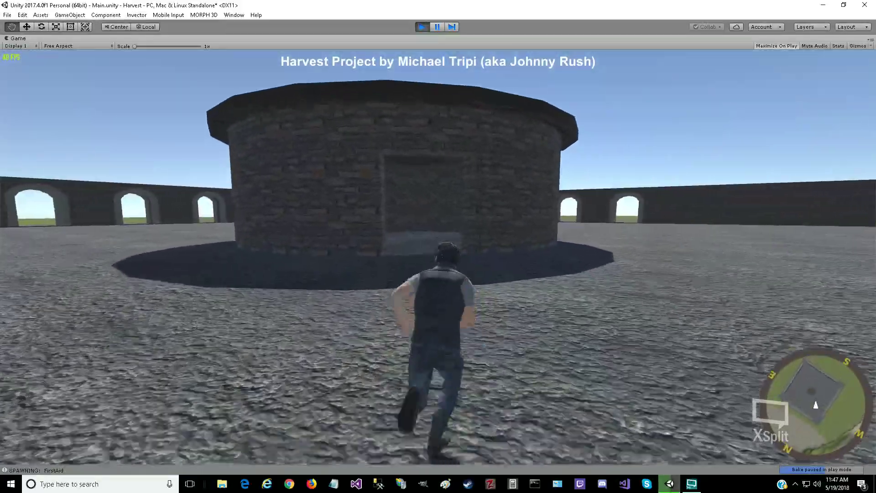
{"action": "key", "text": "w"}
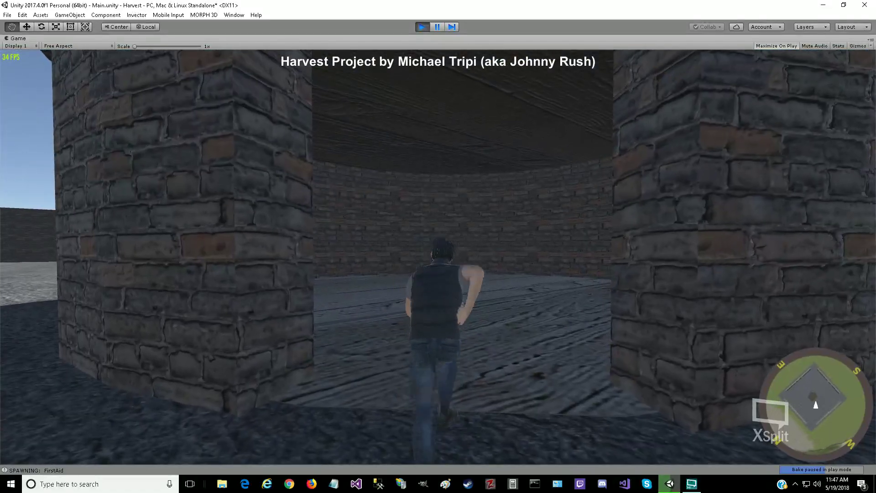
{"action": "key", "text": "w"}
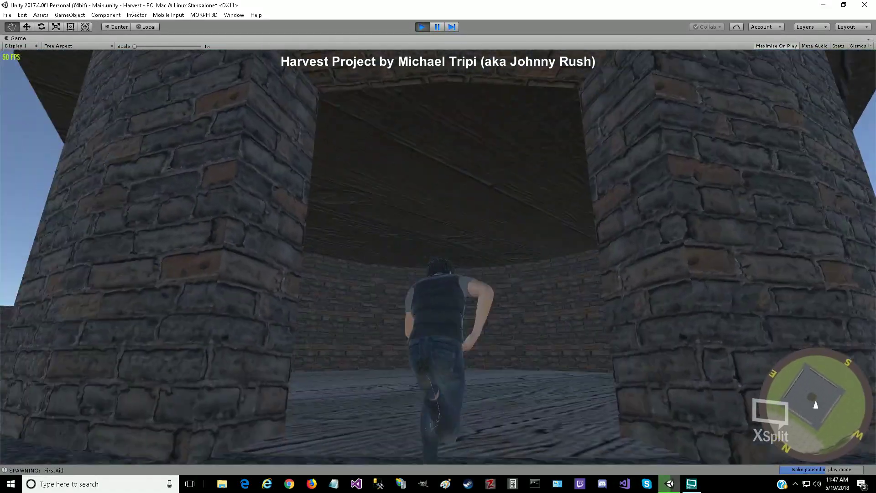
{"action": "key", "text": "w"}
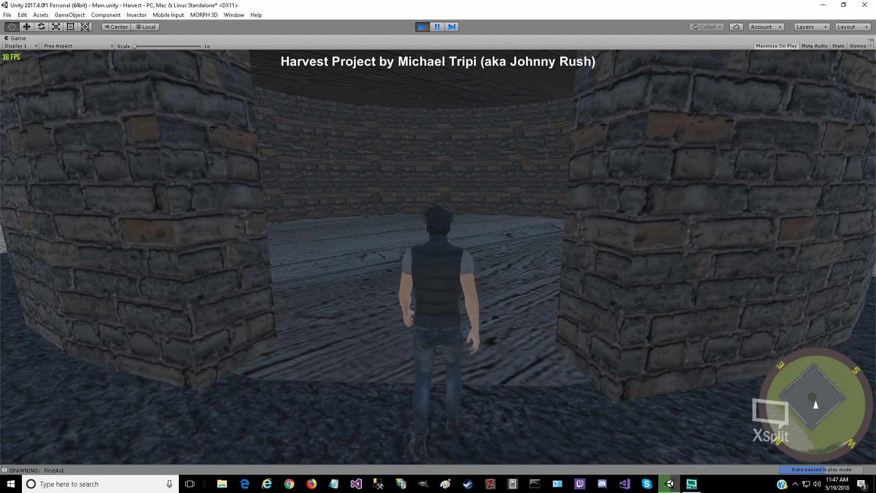
{"action": "key", "text": "i"}
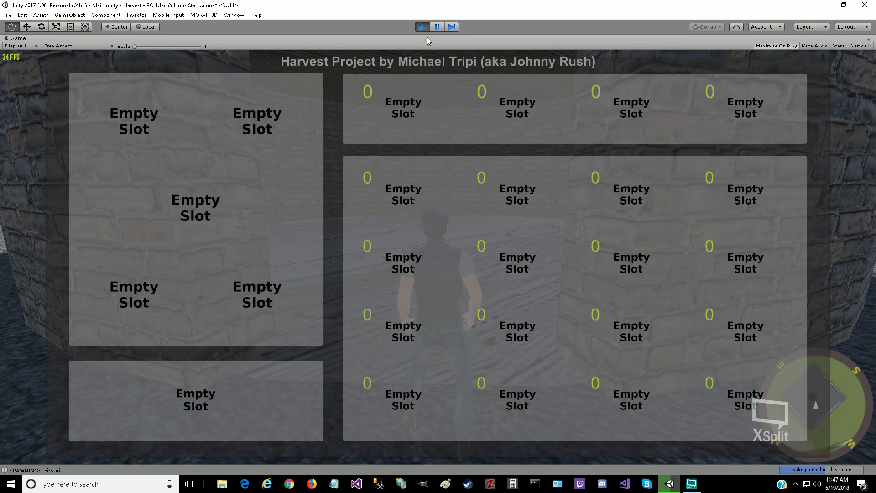
{"action": "left_click", "coordinate": [422, 26]}
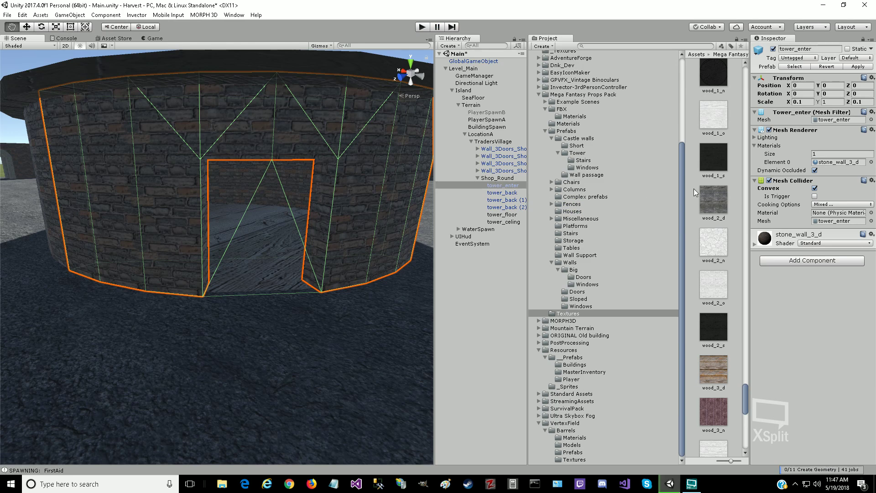
Step: Disable tower_enter's Mesh Collider, play-test walking the character into the round shop's doorway, and stop the game
{"action": "left_click", "coordinate": [769, 181]}
{"action": "left_click", "coordinate": [428, 26]}
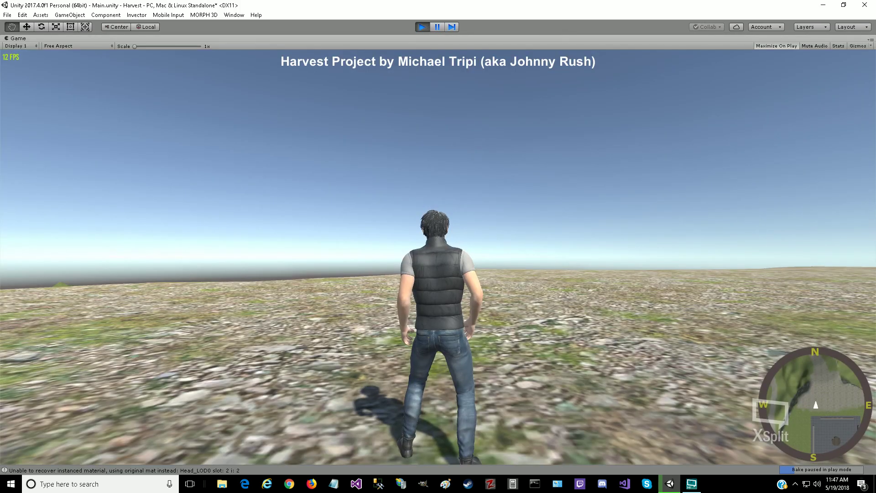
{"action": "key", "text": "w"}
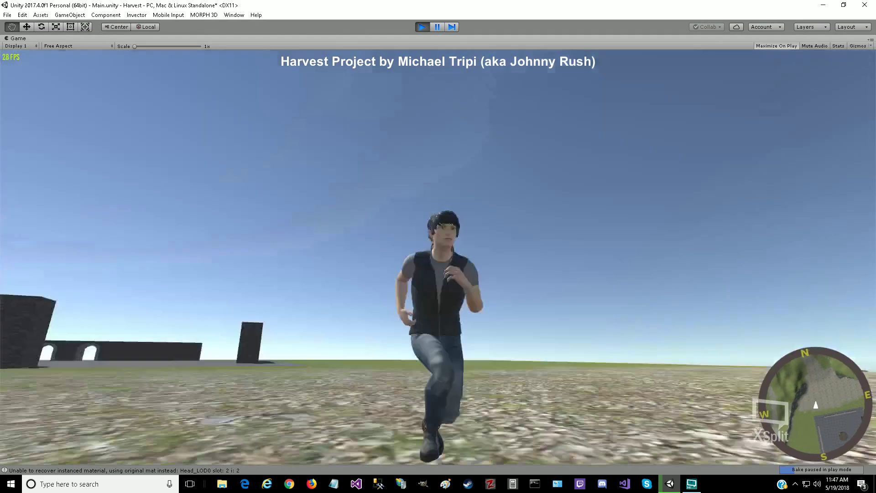
{"action": "key", "text": "w"}
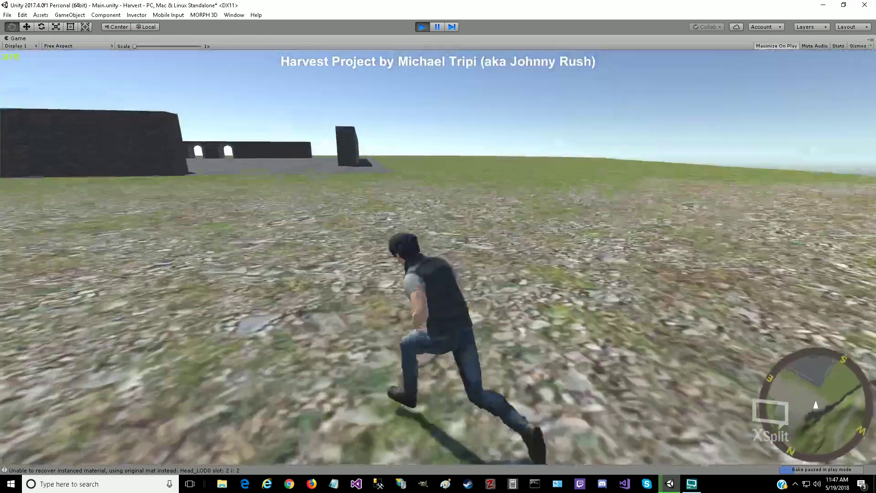
{"action": "key", "text": "w"}
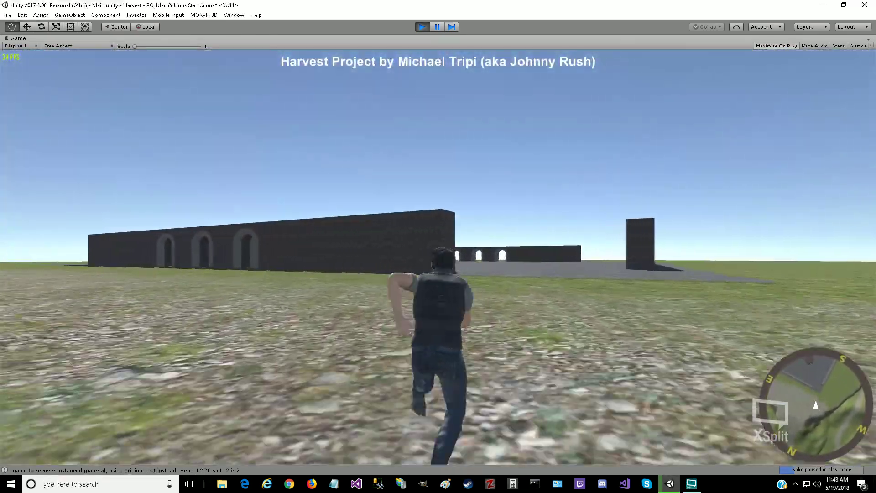
{"action": "key", "text": "w"}
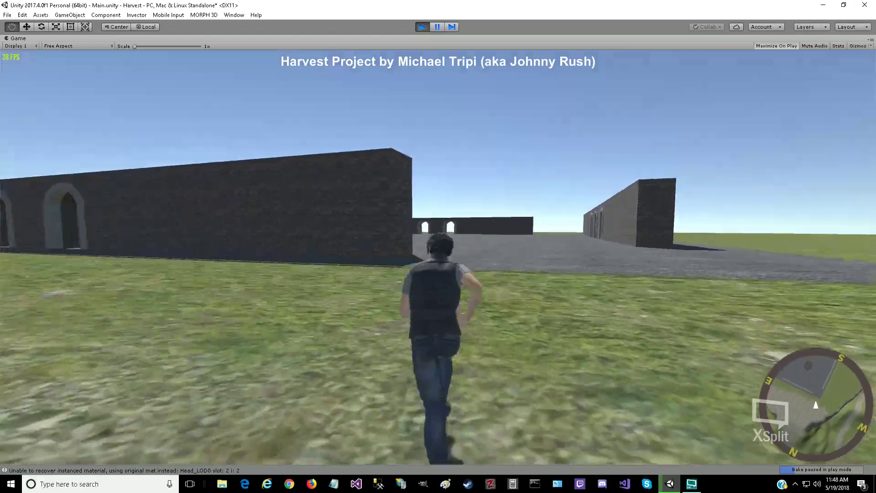
{"action": "key", "text": "w"}
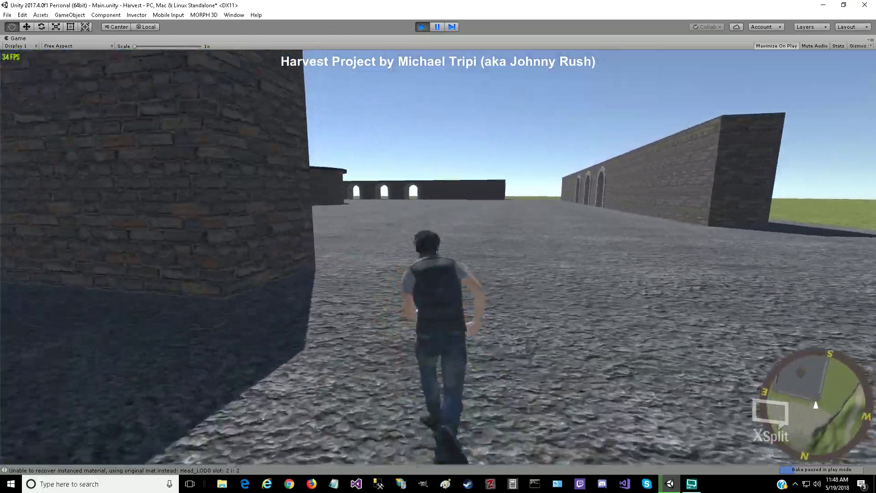
{"action": "key", "text": "w"}
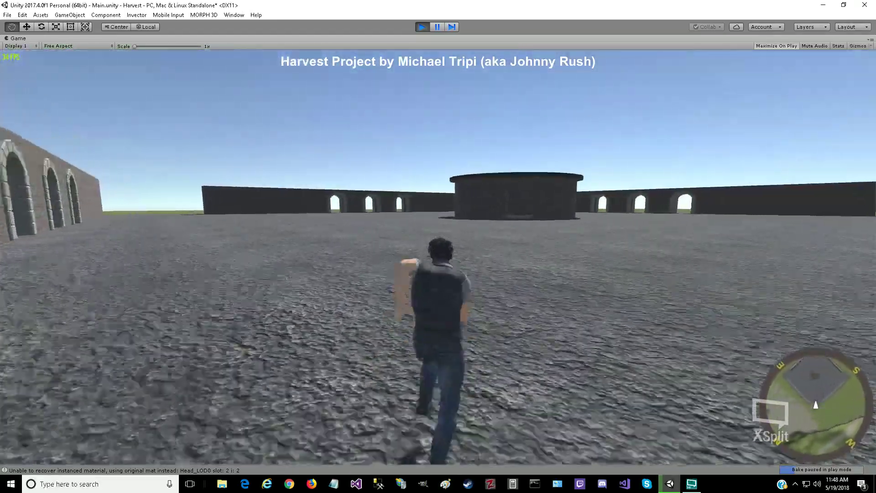
{"action": "key", "text": "w"}
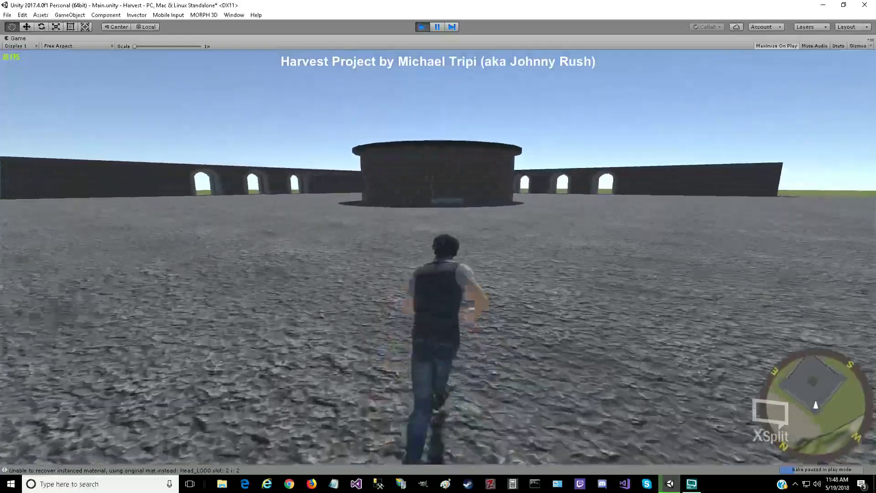
{"action": "key", "text": "w"}
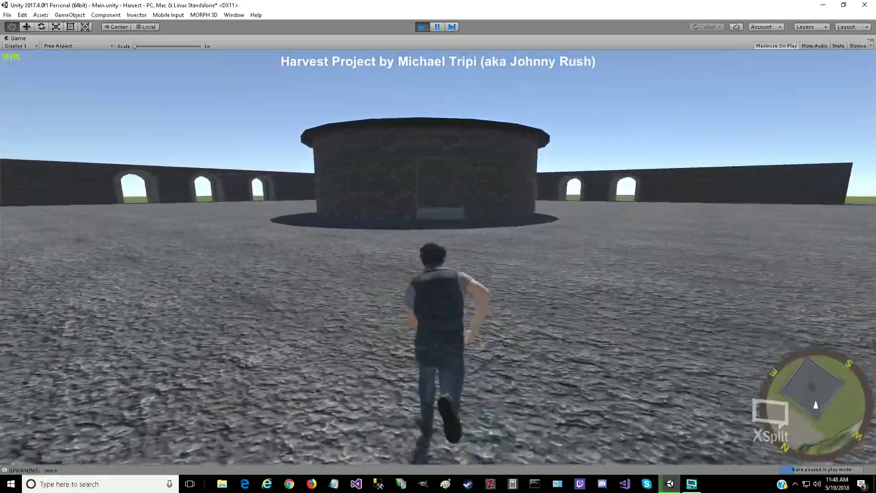
{"action": "key", "text": "w"}
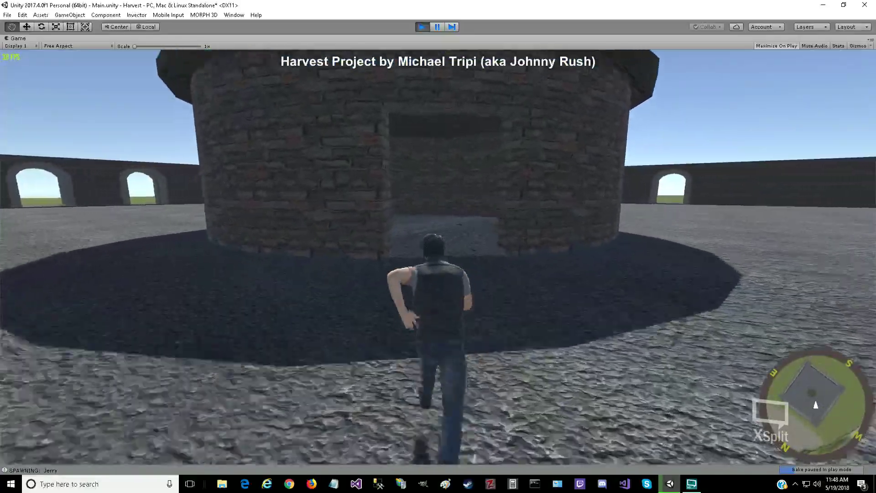
{"action": "key", "text": "w"}
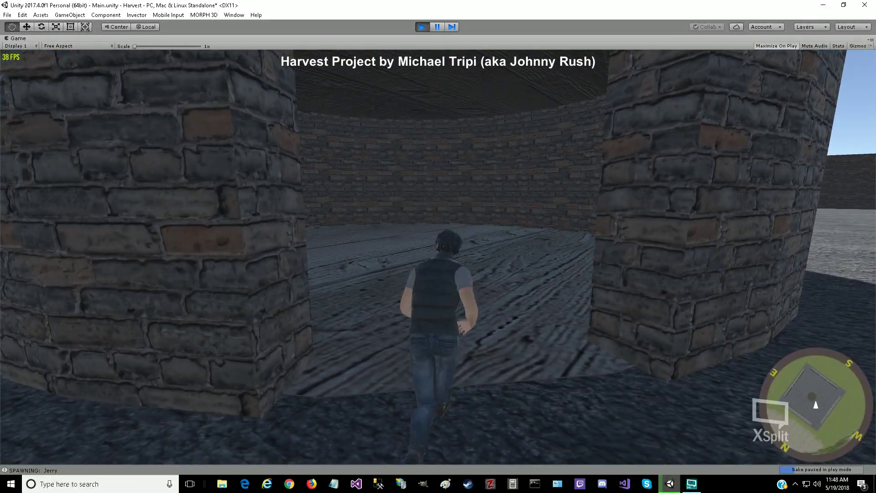
{"action": "key", "text": "w"}
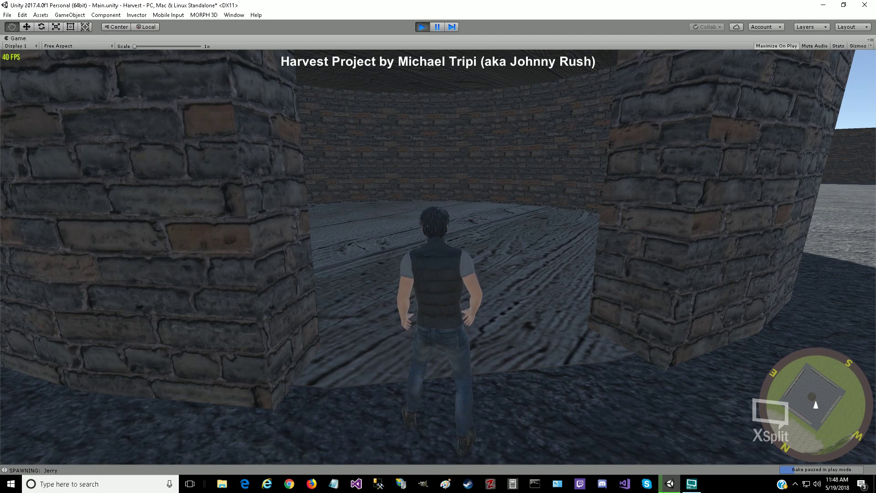
{"action": "key", "text": "i"}
{"action": "left_click", "coordinate": [422, 27]}
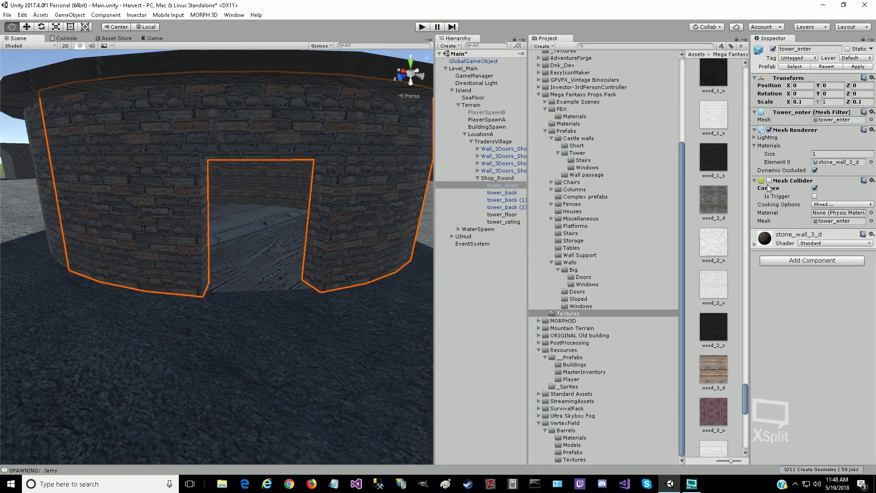
Step: Re-enable tower_enter's Mesh Collider and turn off its Convex option
{"action": "left_click", "coordinate": [769, 181]}
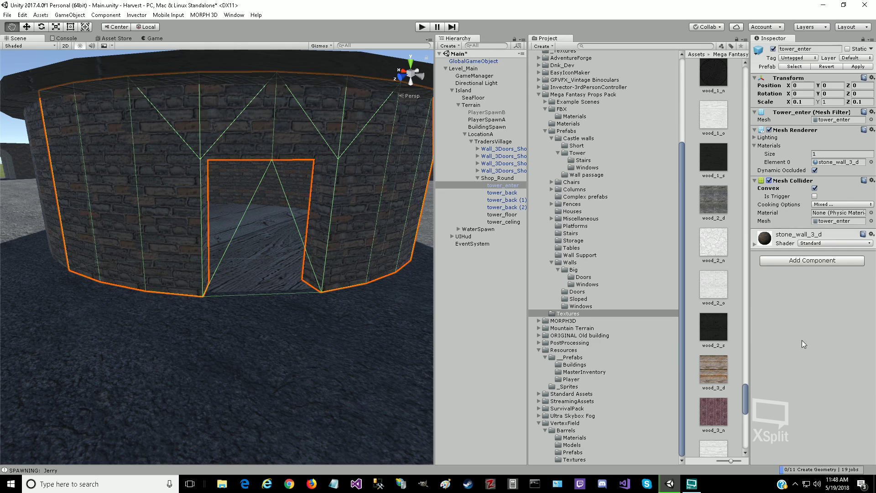
{"action": "left_click", "coordinate": [814, 188]}
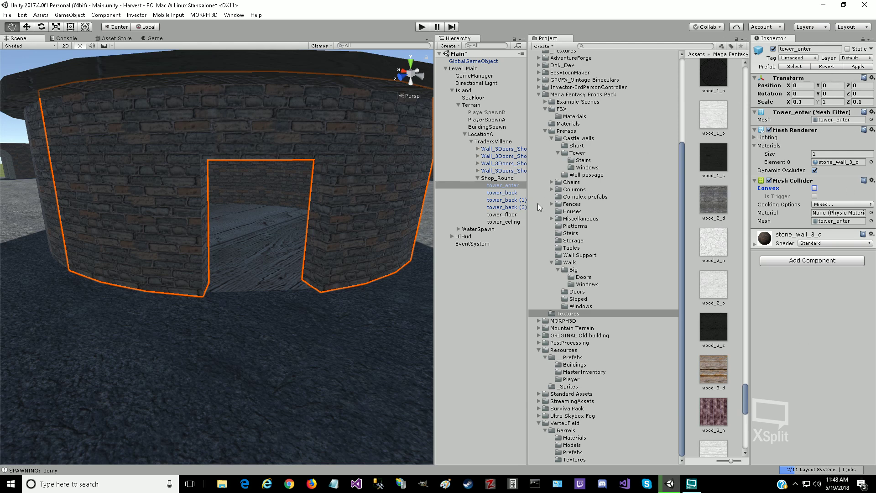
Step: Disable the Capsule Collider on tower_floor
{"action": "left_click", "coordinate": [511, 215]}
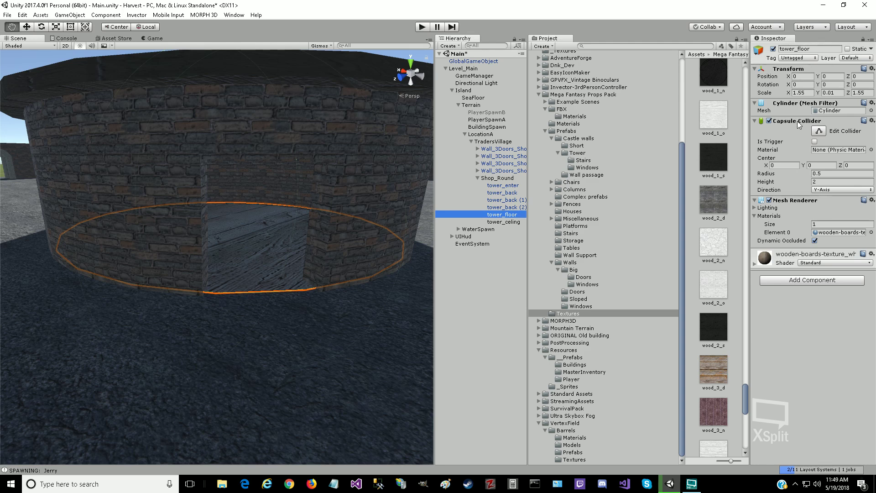
{"action": "left_click", "coordinate": [770, 121]}
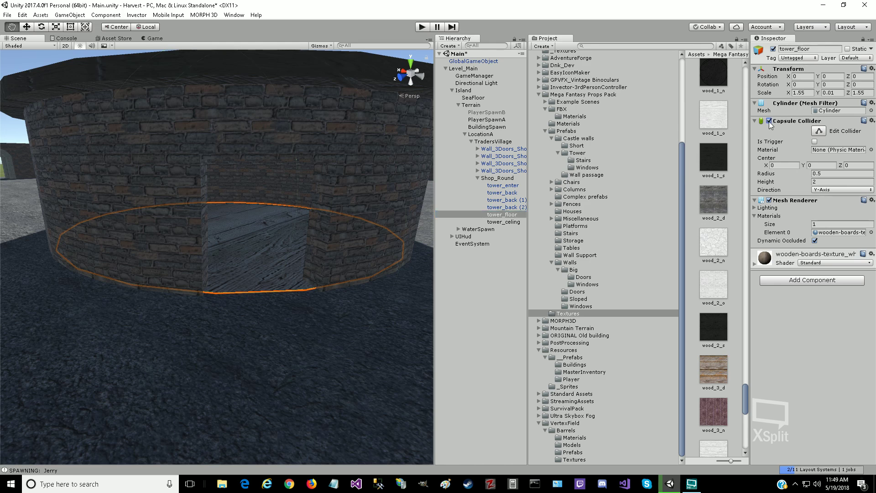
{"action": "left_click", "coordinate": [769, 121]}
Step: Play-test entering the round shop with tower_floor's Capsule Collider disabled, and stop the game
{"action": "left_click", "coordinate": [423, 27]}
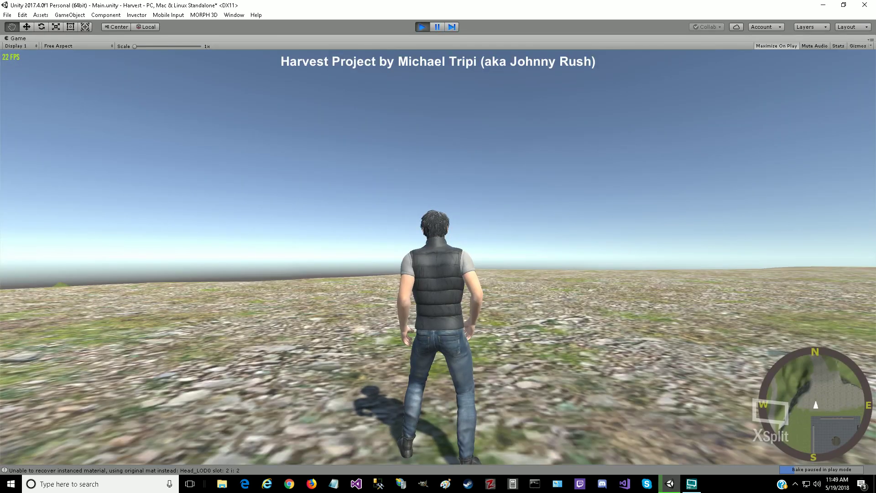
{"action": "key", "text": "w"}
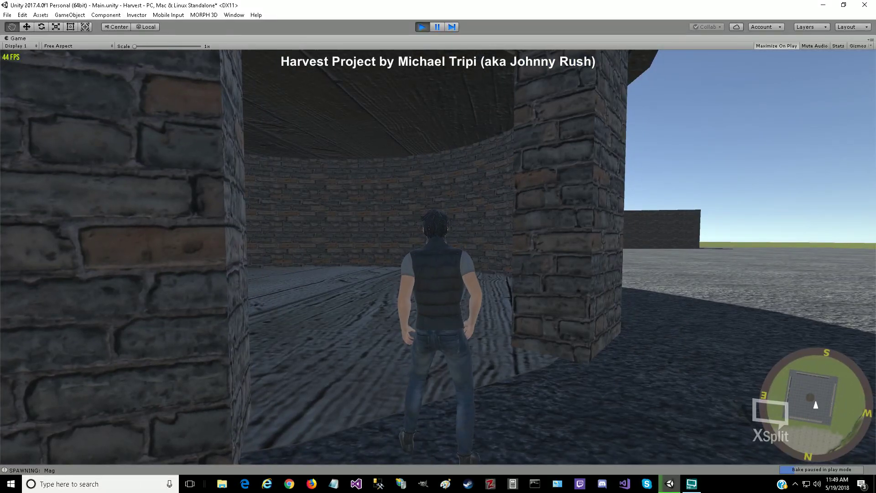
{"action": "key", "text": "i"}
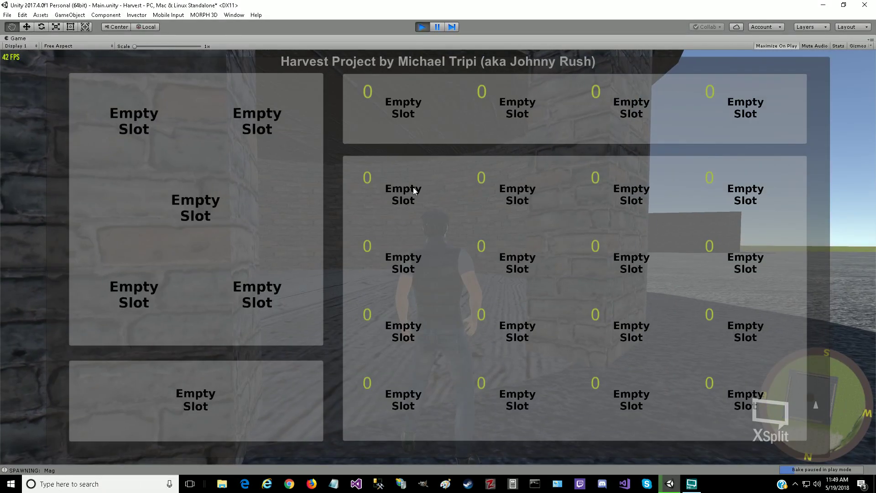
{"action": "left_click", "coordinate": [421, 27]}
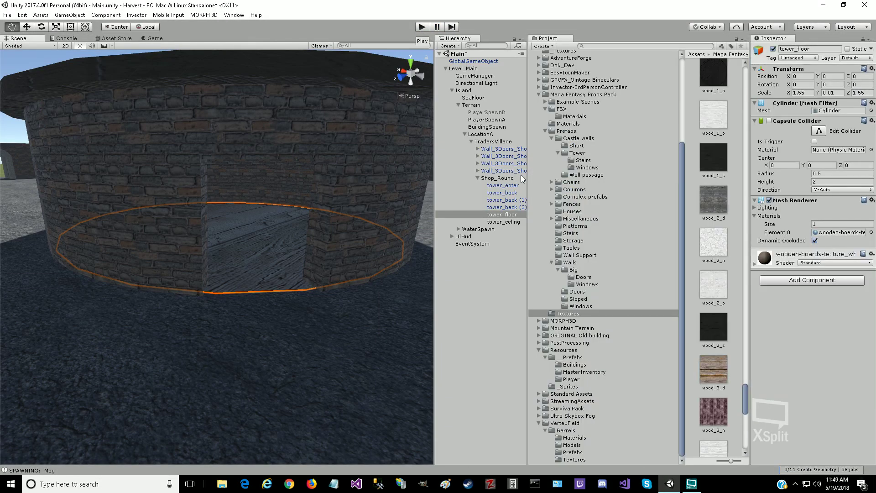
Step: Disable tower_enter's Mesh Collider and tower_celing's Capsule Collider
{"action": "left_click", "coordinate": [516, 186]}
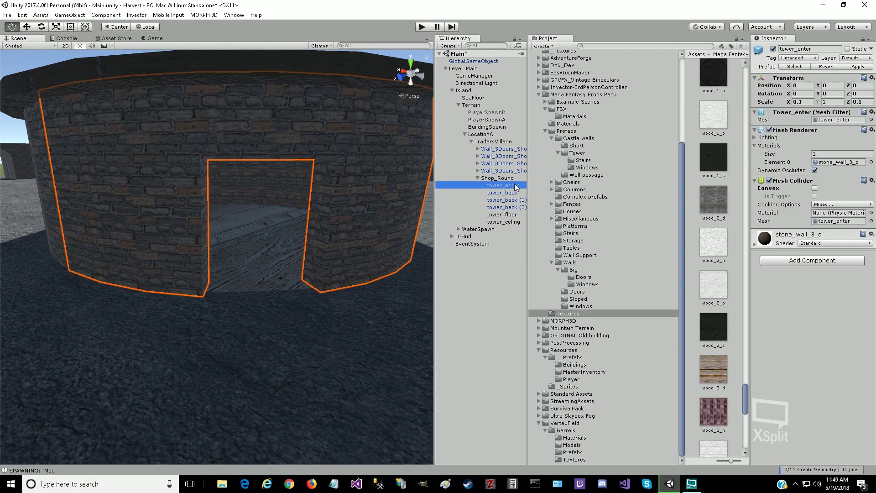
{"action": "left_click", "coordinate": [769, 180]}
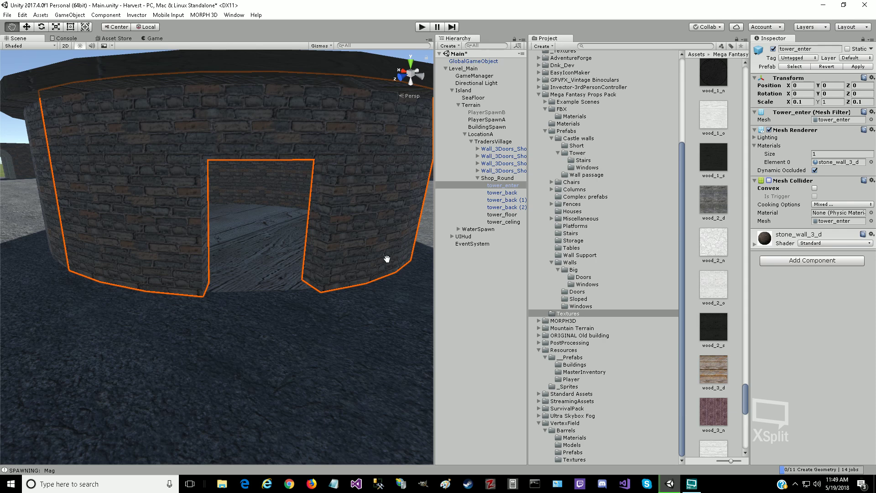
{"action": "left_click", "coordinate": [506, 214]}
{"action": "left_click", "coordinate": [502, 223]}
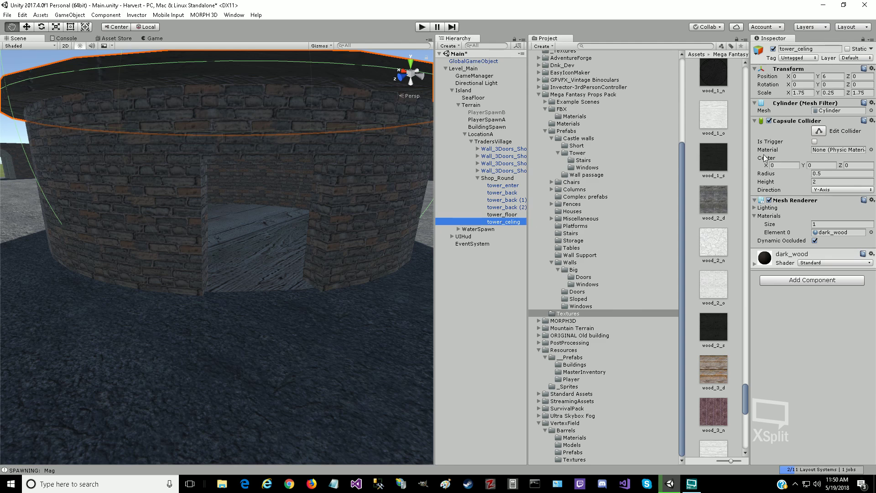
{"action": "left_click", "coordinate": [769, 121]}
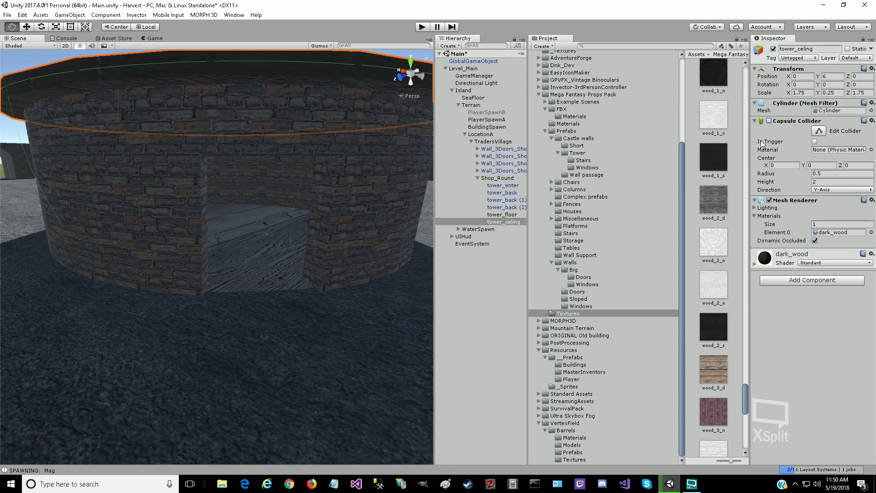
Step: Play-test running the character to the round shop with the entrance and ceiling colliders disabled, and stop the game
{"action": "left_click", "coordinate": [423, 27]}
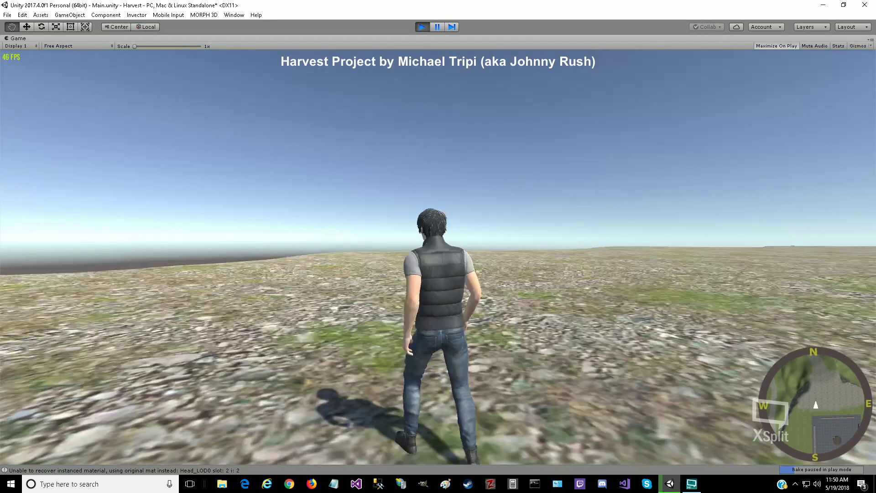
{"action": "key", "text": "w"}
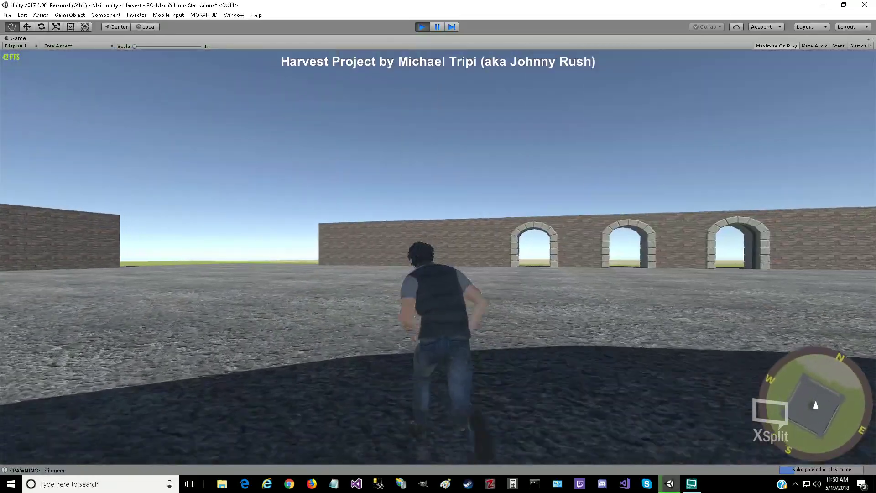
{"action": "key", "text": "i"}
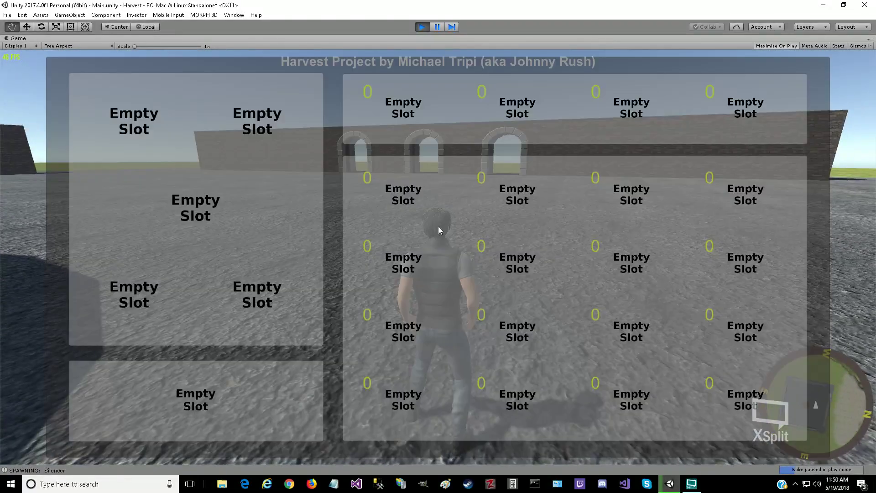
{"action": "left_click", "coordinate": [421, 27]}
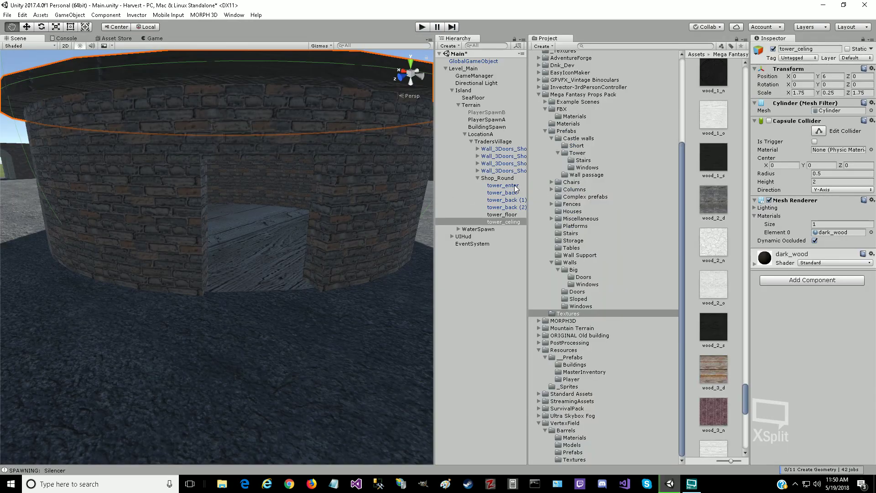
Step: Re-enable tower_enter's Mesh Collider, run the game briefly at the spawn point, and stop it
{"action": "left_click", "coordinate": [516, 186]}
{"action": "left_click", "coordinate": [769, 180]}
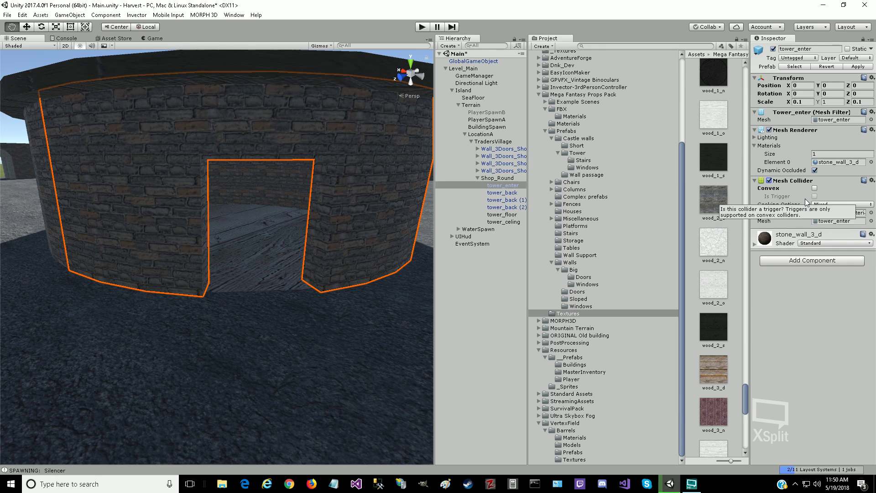
{"action": "left_click", "coordinate": [423, 26]}
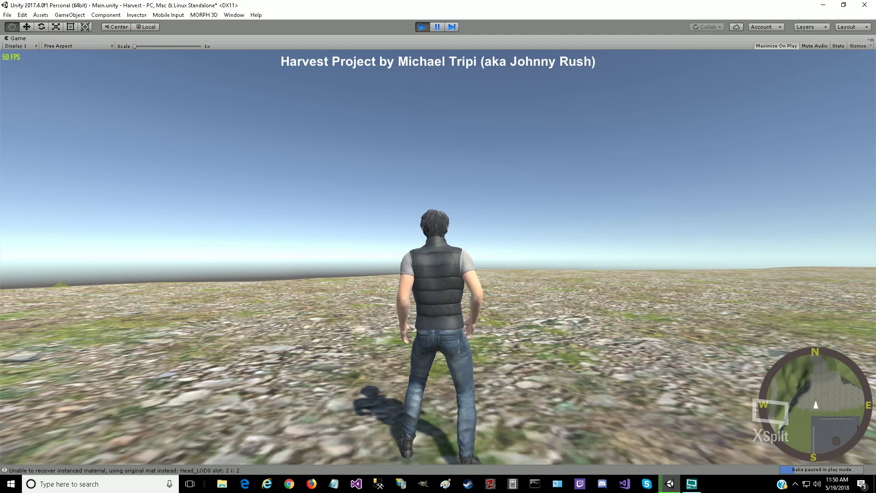
{"action": "key", "text": "i"}
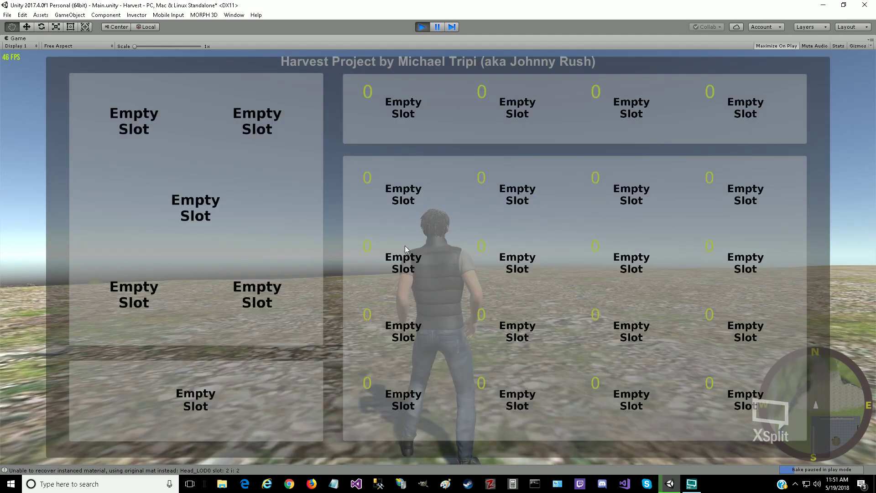
{"action": "left_click", "coordinate": [422, 26]}
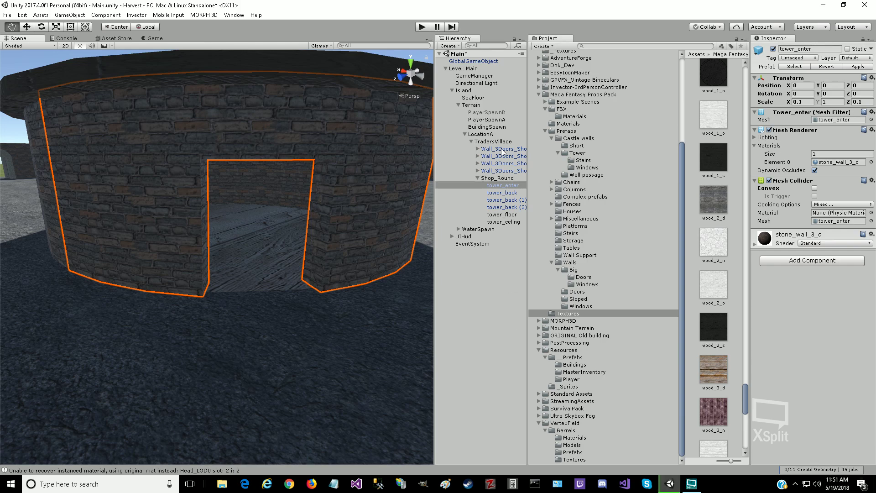
Step: Frame PlayerSpawnA in the scene, run the game to check where the character spawns, and stop it
{"action": "left_click", "coordinate": [488, 120]}
{"action": "double_click", "coordinate": [488, 120]}
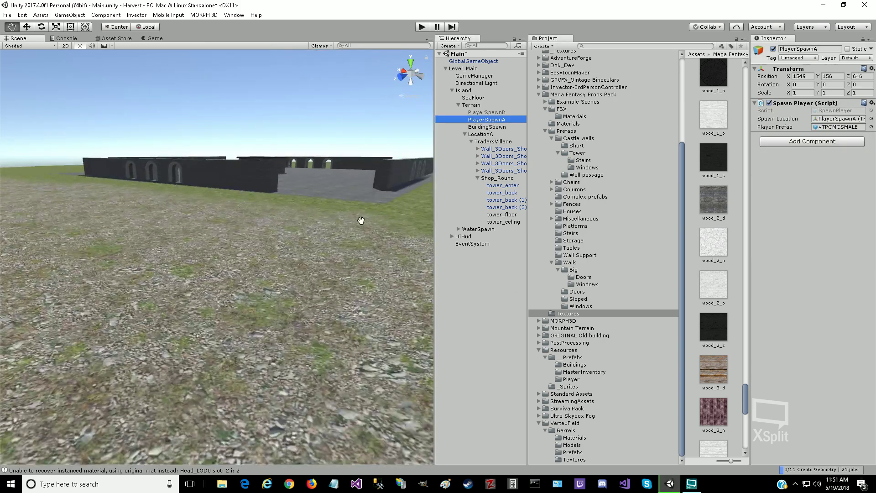
{"action": "left_click", "coordinate": [422, 26]}
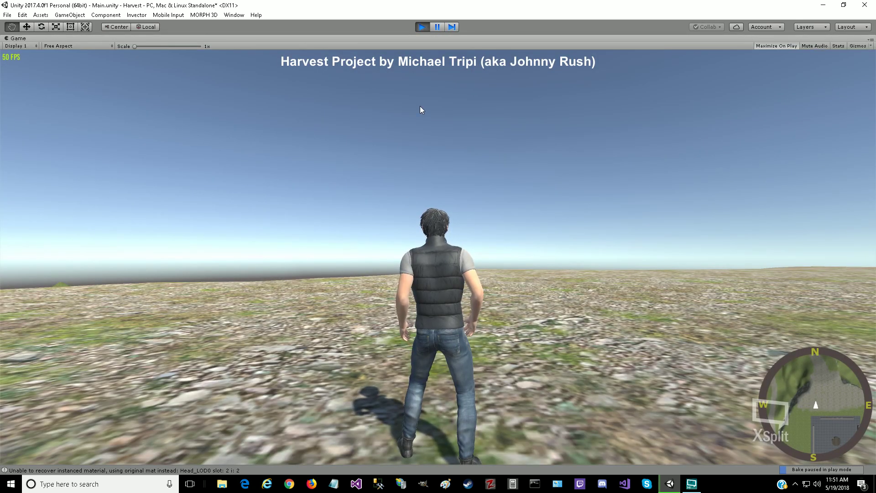
{"action": "left_click", "coordinate": [422, 27]}
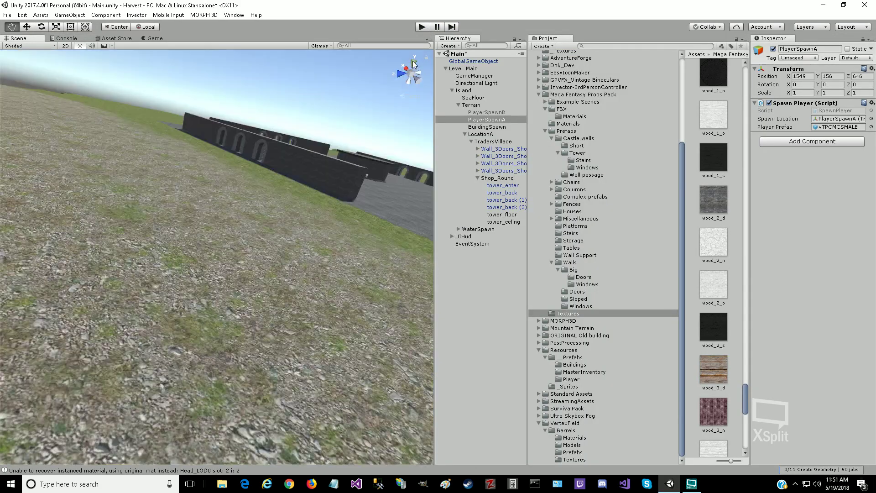
Step: Move PlayerSpawnA along the X axis to about 1600.5, level with the round shop
{"action": "left_click", "coordinate": [414, 63]}
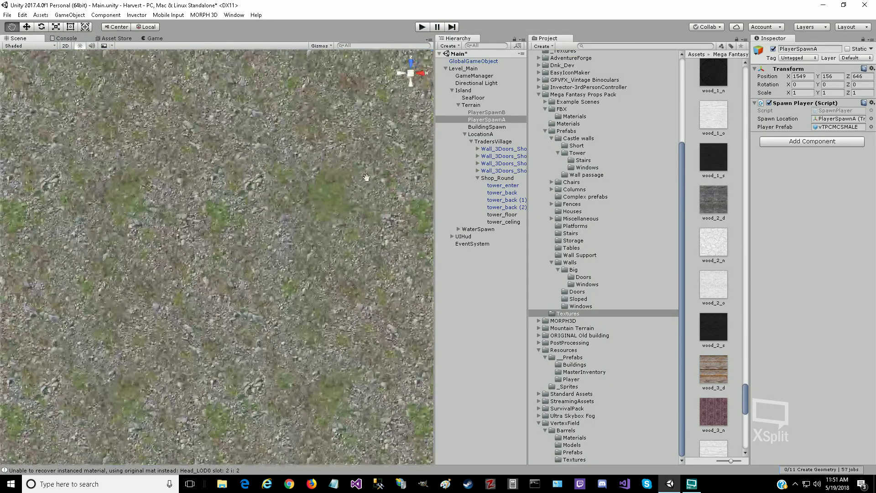
{"action": "scroll", "coordinate": [290, 262], "scroll_direction": "down", "scroll_amount": 5}
{"action": "scroll", "coordinate": [290, 262], "scroll_direction": "down", "scroll_amount": 2}
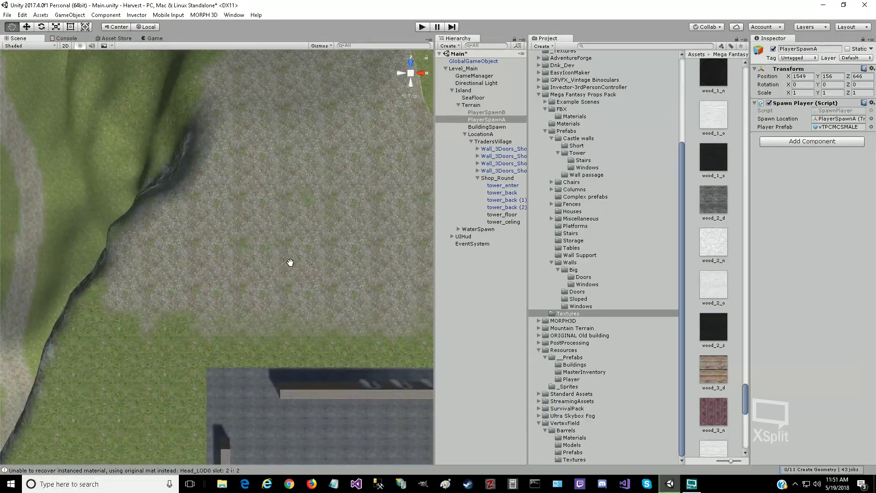
{"action": "scroll", "coordinate": [290, 263], "scroll_direction": "down", "scroll_amount": 2}
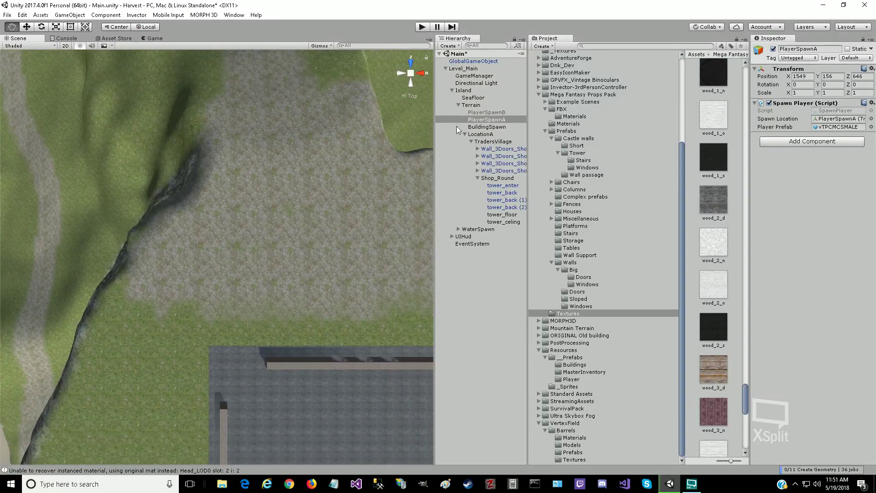
{"action": "left_click", "coordinate": [488, 120]}
{"action": "double_click", "coordinate": [488, 120]}
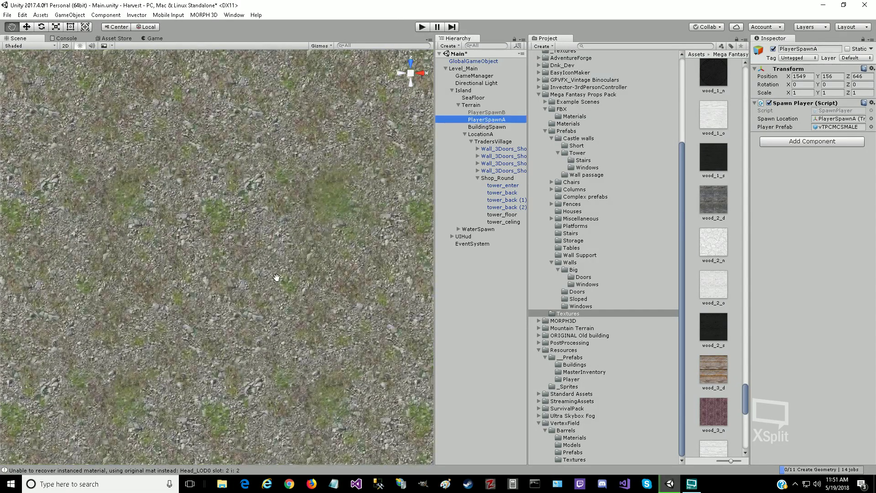
{"action": "scroll", "coordinate": [277, 279], "scroll_direction": "down", "scroll_amount": 3}
{"action": "scroll", "coordinate": [277, 279], "scroll_direction": "down", "scroll_amount": 4}
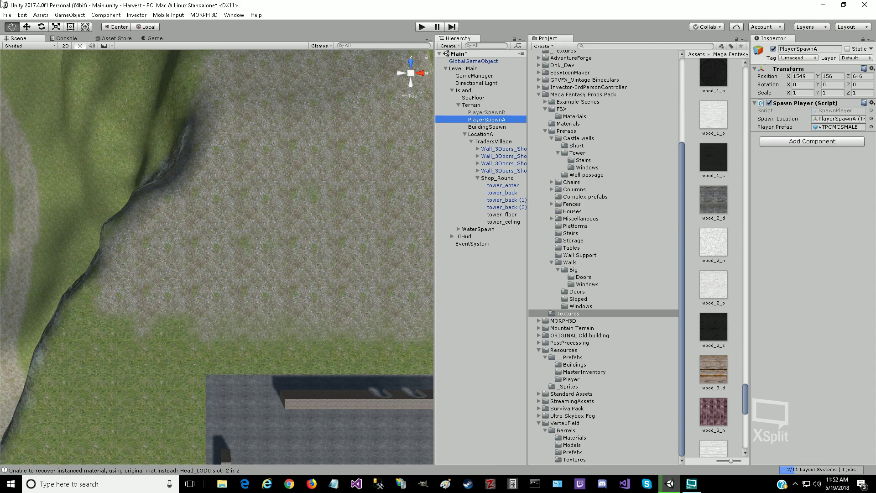
{"action": "left_click", "coordinate": [25, 28]}
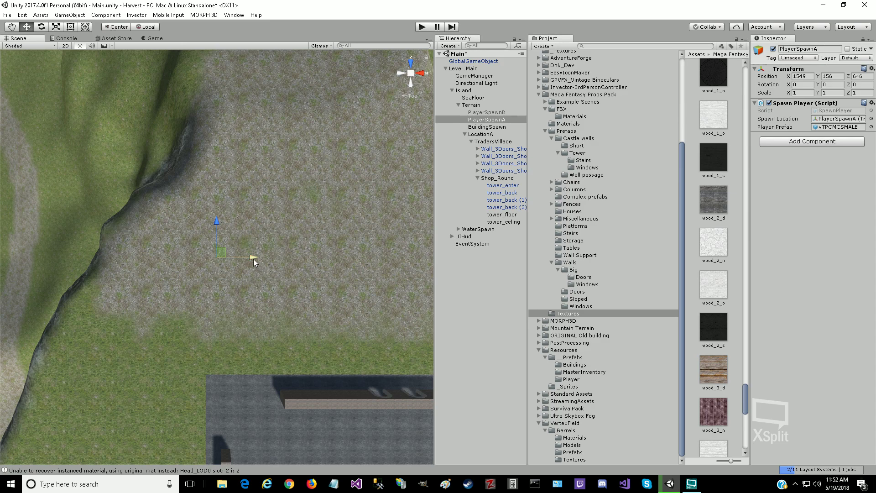
{"action": "left_click_drag", "start_coordinate": [254, 256], "coordinate": [421, 258]}
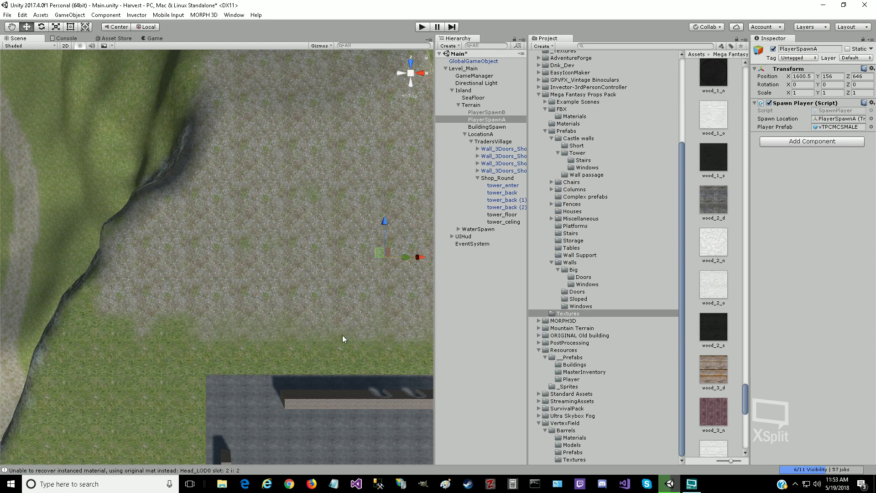
Step: Move PlayerSpawnA along the Z axis to about 546.4 so it sits over the round shop
{"action": "left_click", "coordinate": [10, 26]}
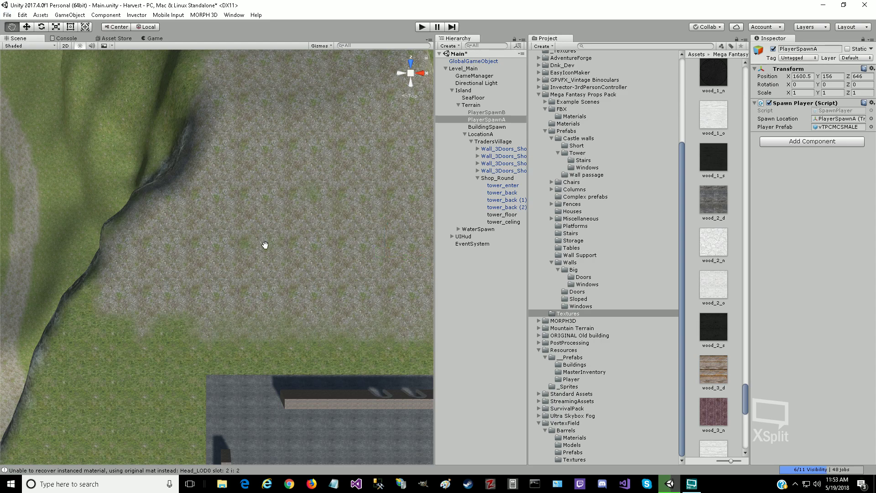
{"action": "left_click_drag", "start_coordinate": [383, 356], "coordinate": [182, 209]}
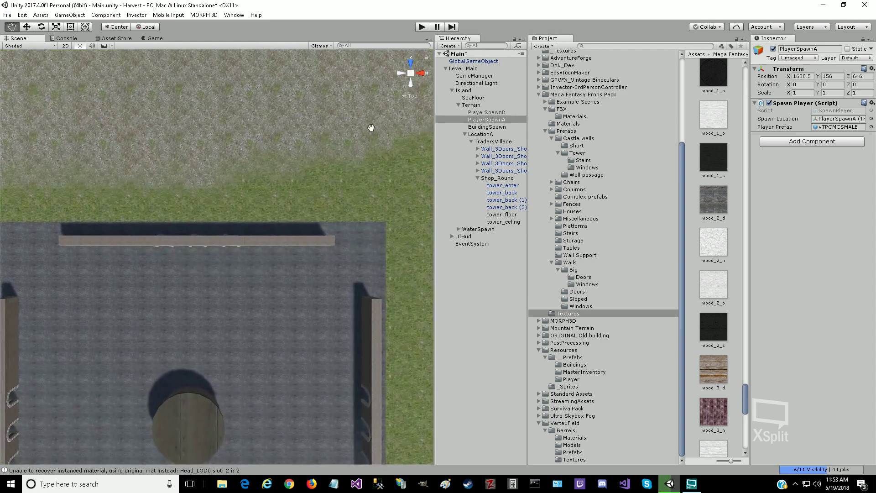
{"action": "left_click", "coordinate": [29, 27]}
{"action": "left_click_drag", "start_coordinate": [176, 67], "coordinate": [195, 392]}
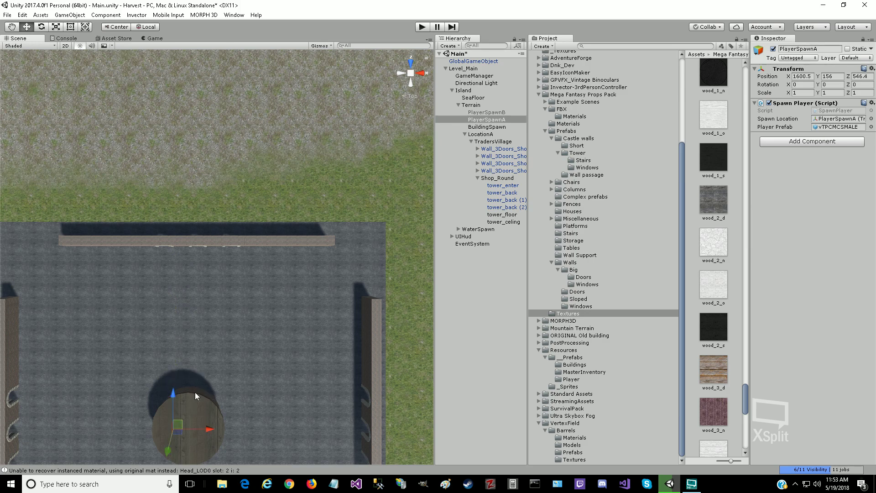
Step: Adjust PlayerSpawnA within the round shop's circle to about X 1609.8 and Z 550.7
{"action": "double_click", "coordinate": [477, 118]}
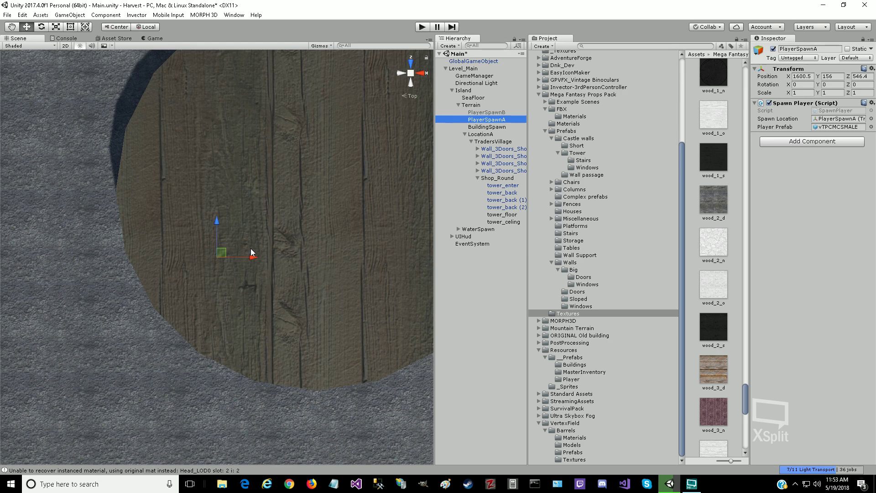
{"action": "left_click_drag", "start_coordinate": [253, 258], "coordinate": [380, 258]}
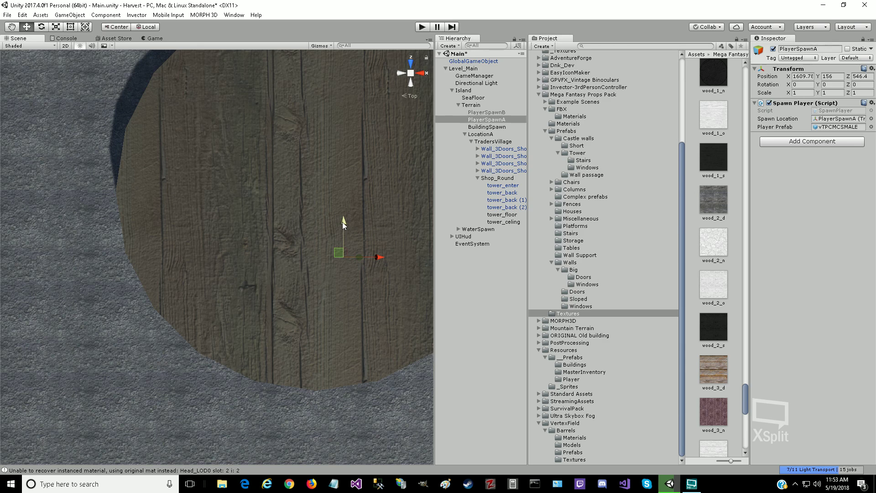
{"action": "left_click_drag", "start_coordinate": [342, 222], "coordinate": [343, 164]}
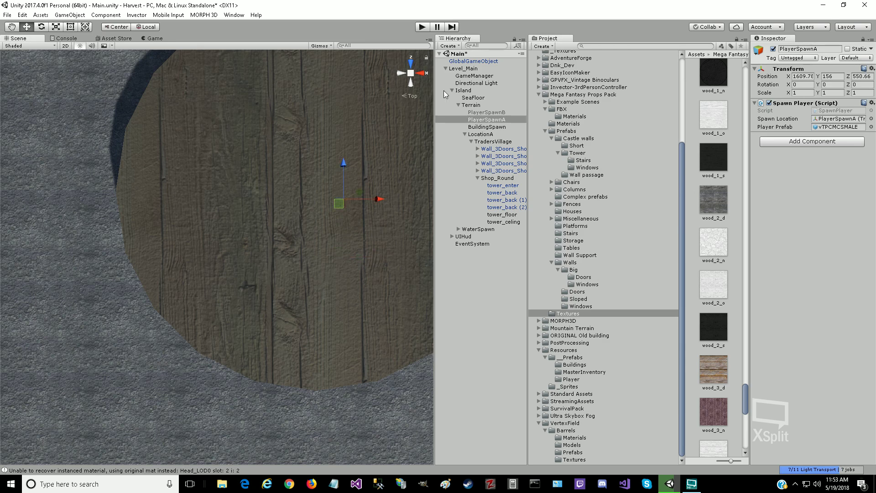
{"action": "double_click", "coordinate": [481, 119]}
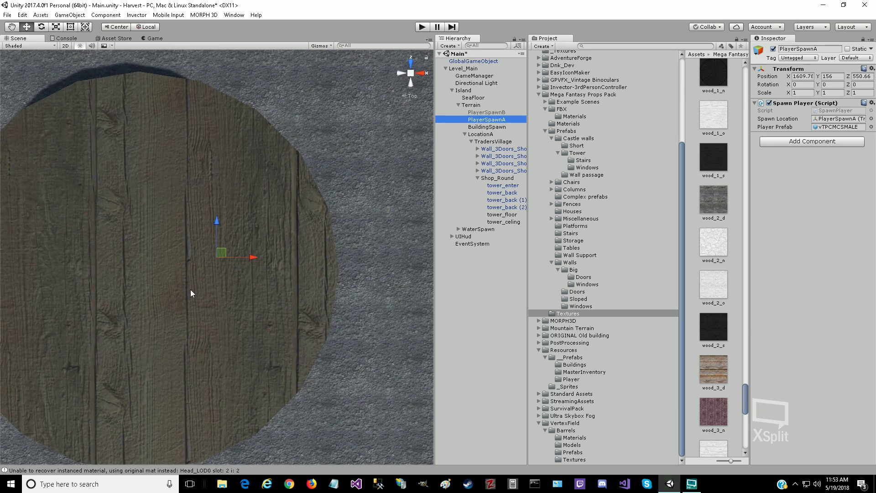
{"action": "left_click", "coordinate": [11, 27]}
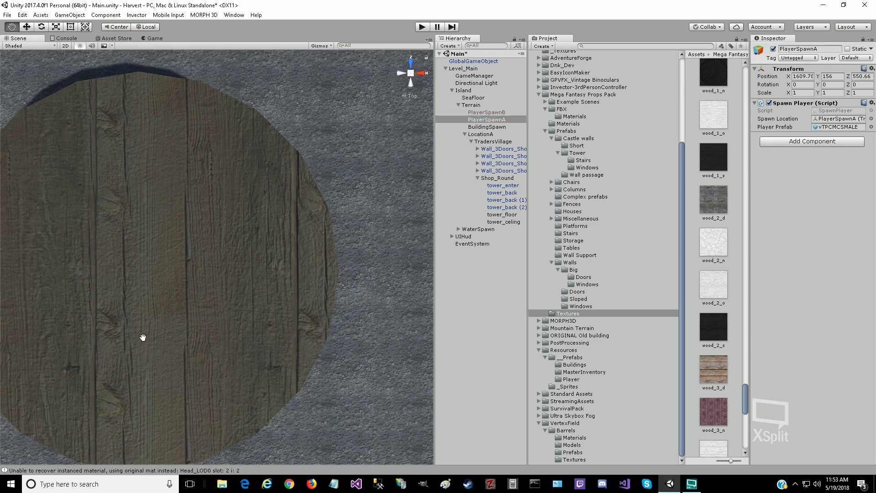
{"action": "left_click_drag", "start_coordinate": [136, 353], "coordinate": [189, 313]}
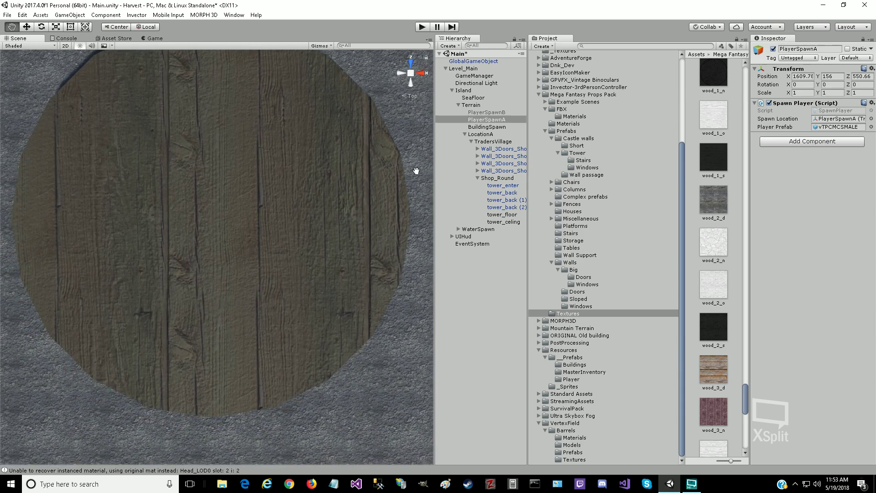
{"action": "double_click", "coordinate": [483, 120]}
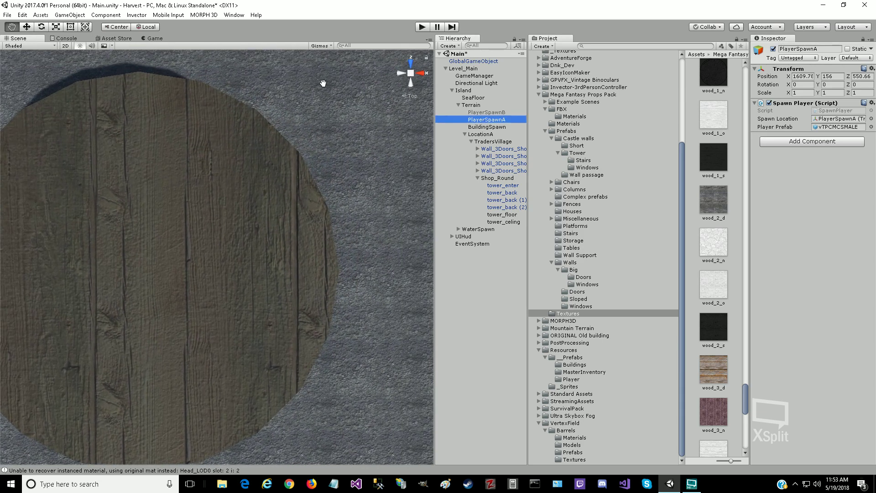
{"action": "left_click", "coordinate": [25, 26]}
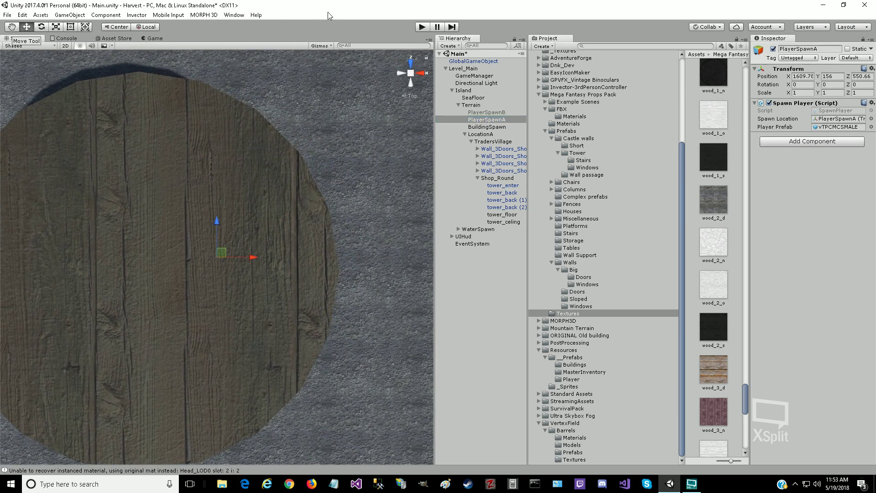
Step: Run the game, walk the character around inside the round shop to test the spawn position, and stop it
{"action": "left_click", "coordinate": [421, 26]}
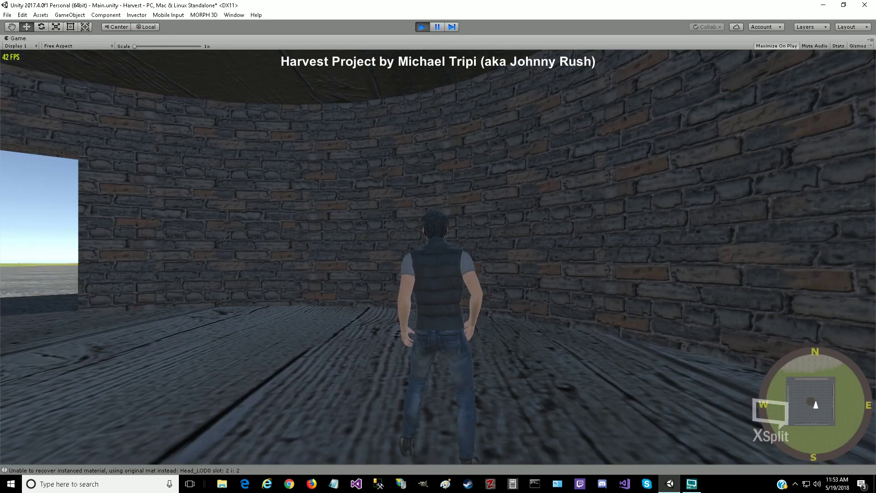
{"action": "key", "text": "w"}
{"action": "key", "text": "shift"}
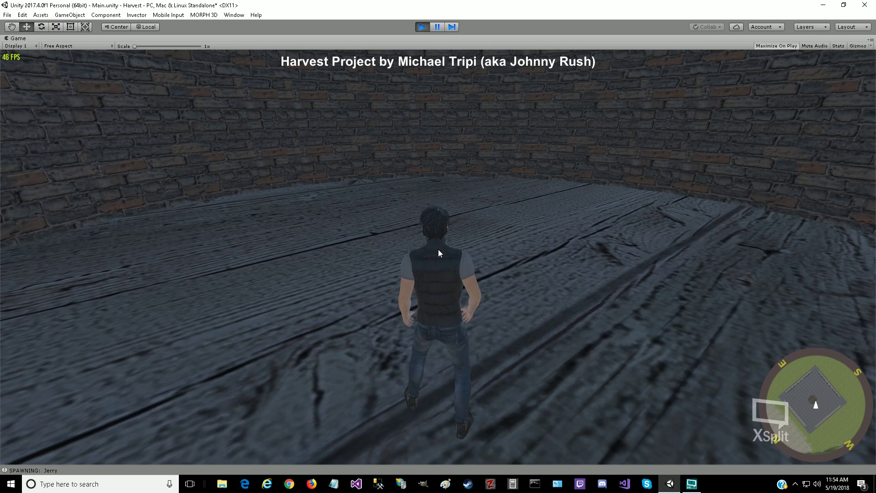
{"action": "key", "text": "i"}
{"action": "left_click", "coordinate": [424, 27]}
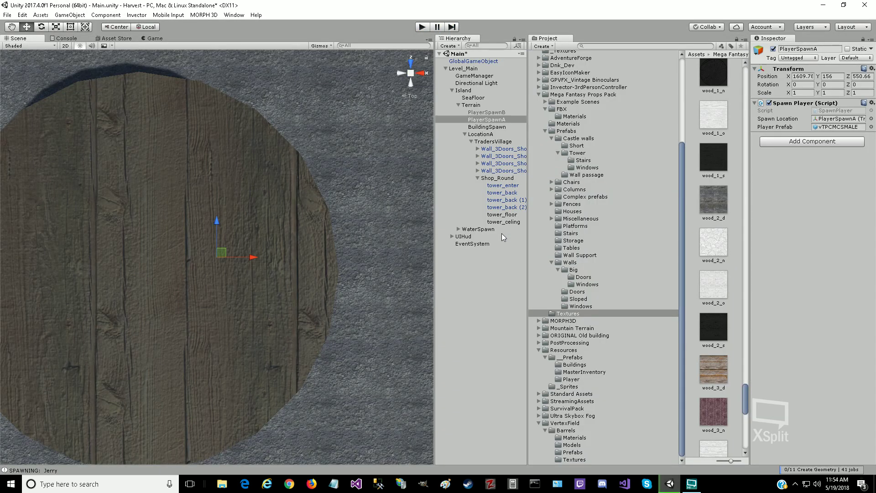
Step: Enable the Capsule Collider on tower_celing and set its height to 0.1
{"action": "left_click", "coordinate": [504, 222]}
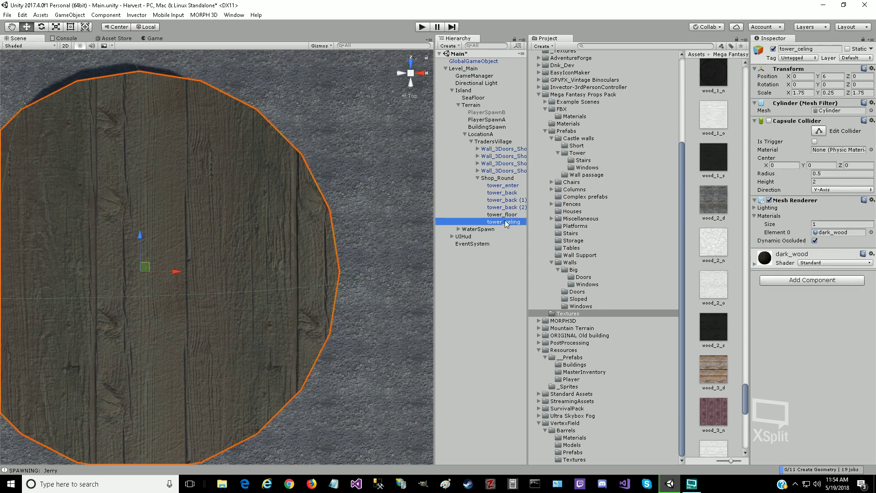
{"action": "left_click", "coordinate": [769, 121]}
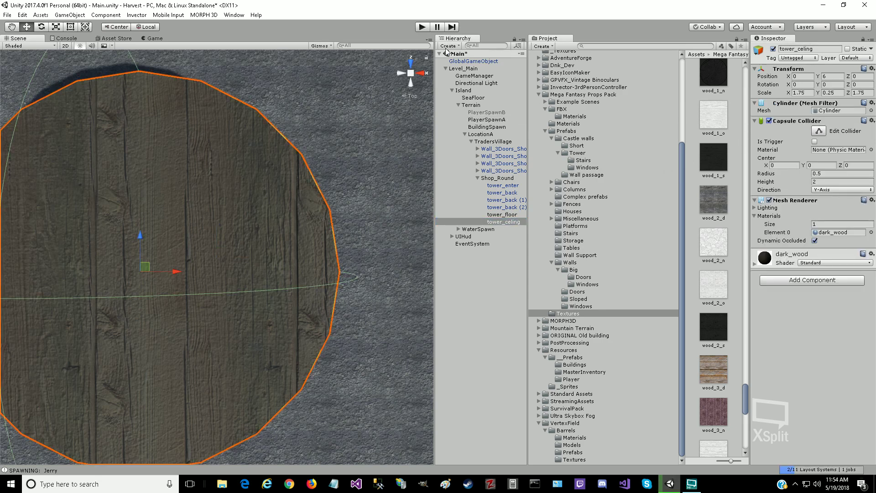
{"action": "left_click", "coordinate": [421, 73]}
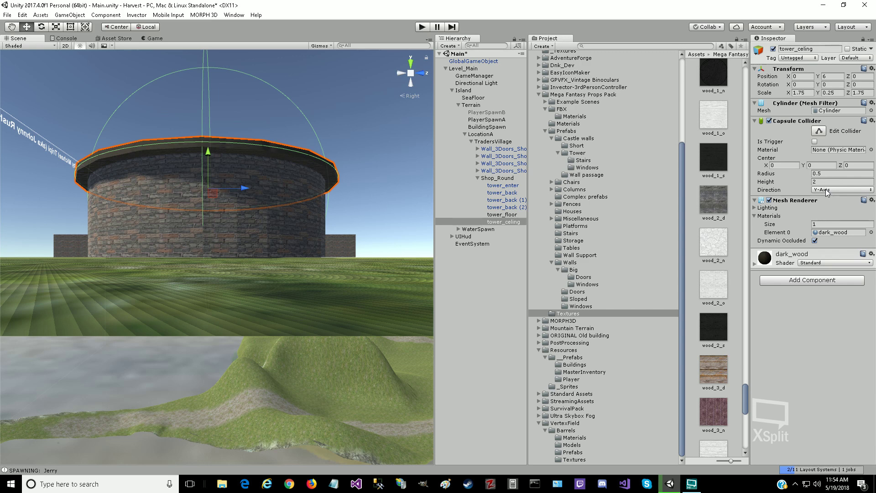
{"action": "left_click", "coordinate": [828, 191]}
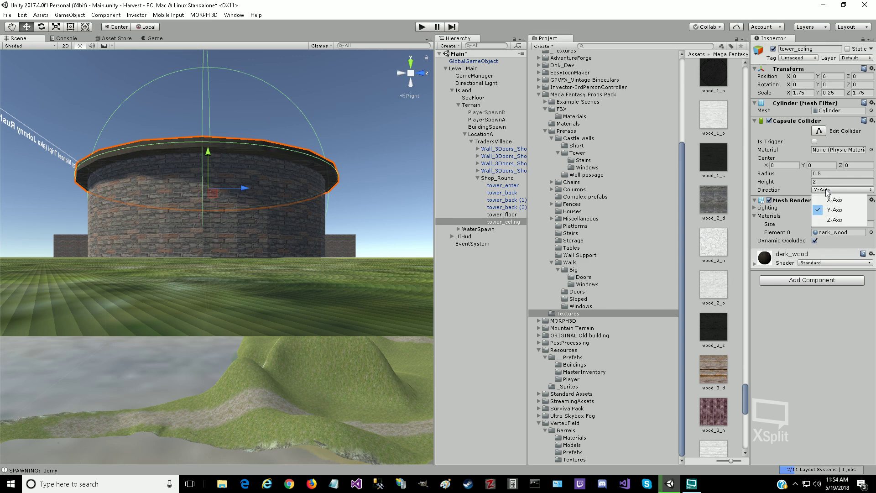
{"action": "left_click", "coordinate": [835, 182]}
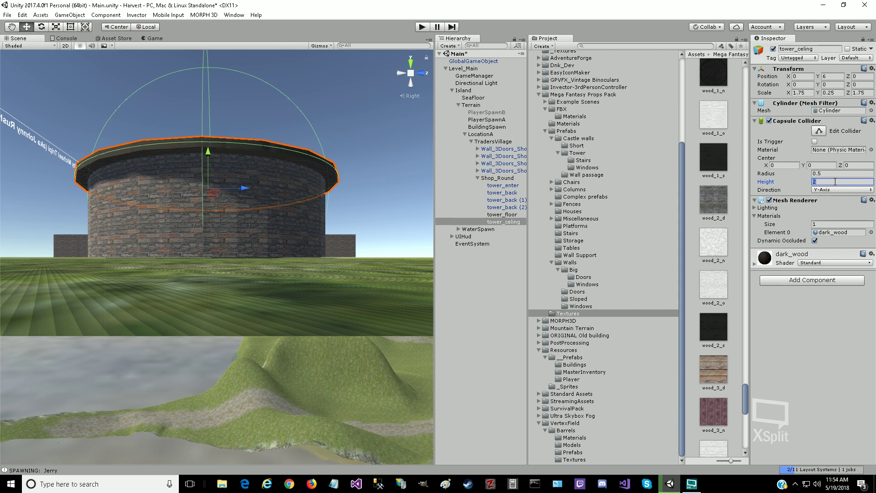
{"action": "type", "text": "0.1"}
{"action": "key", "text": "Tab"}
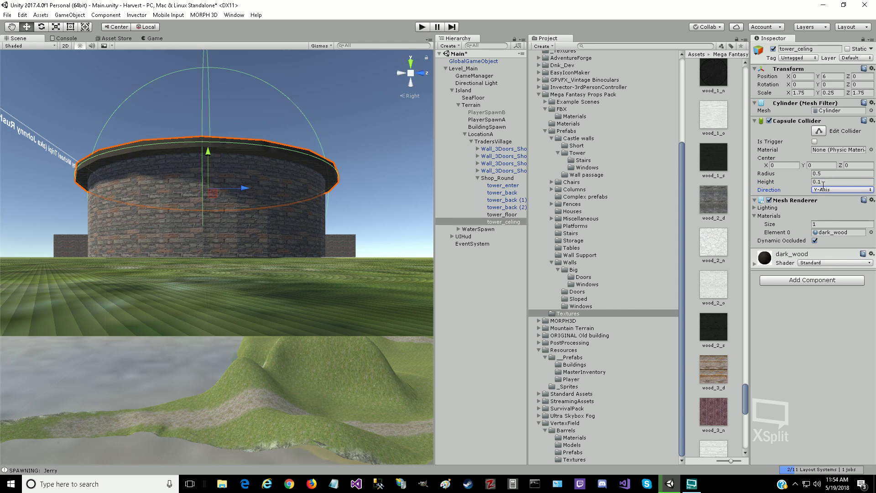
Step: Set the tower_celing Capsule Collider's height to 0 and toggle it to compare its outline with the roof
{"action": "left_click", "coordinate": [826, 182]}
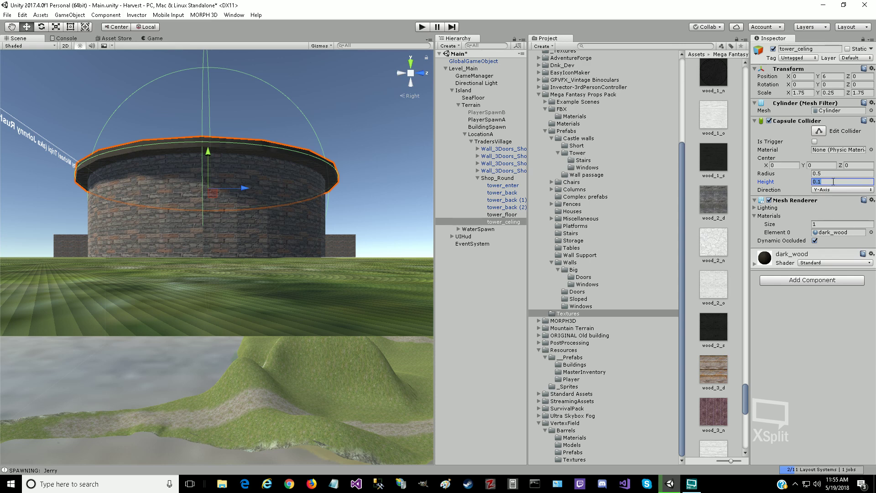
{"action": "type", "text": "0"}
{"action": "key", "text": "Tab"}
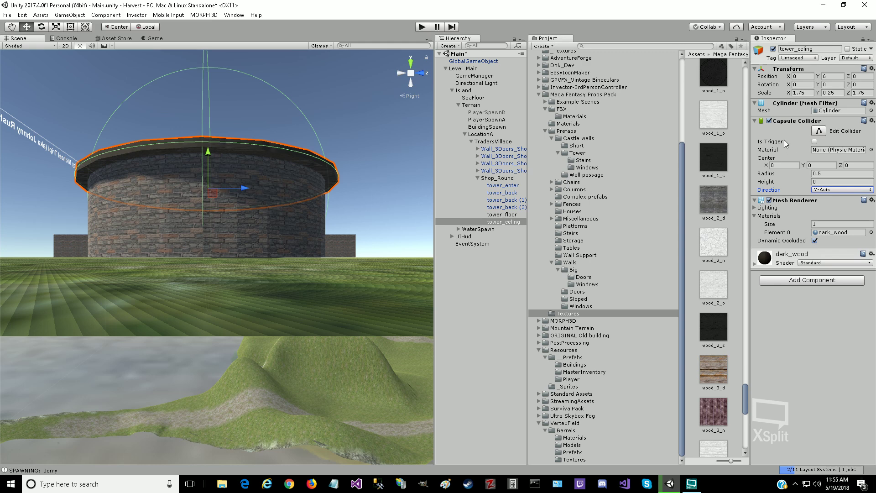
{"action": "left_click", "coordinate": [769, 121]}
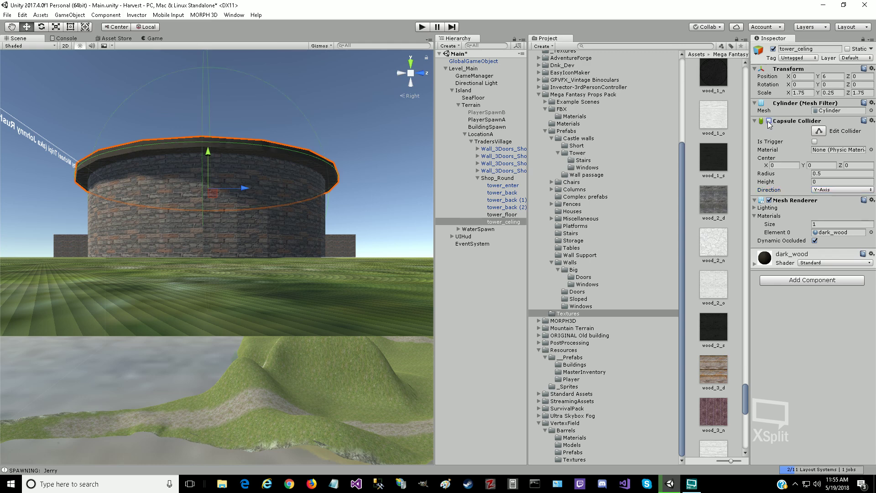
{"action": "left_click", "coordinate": [769, 121]}
{"action": "left_click", "coordinate": [769, 121]}
{"action": "left_click", "coordinate": [769, 121]}
{"action": "left_click", "coordinate": [12, 27]}
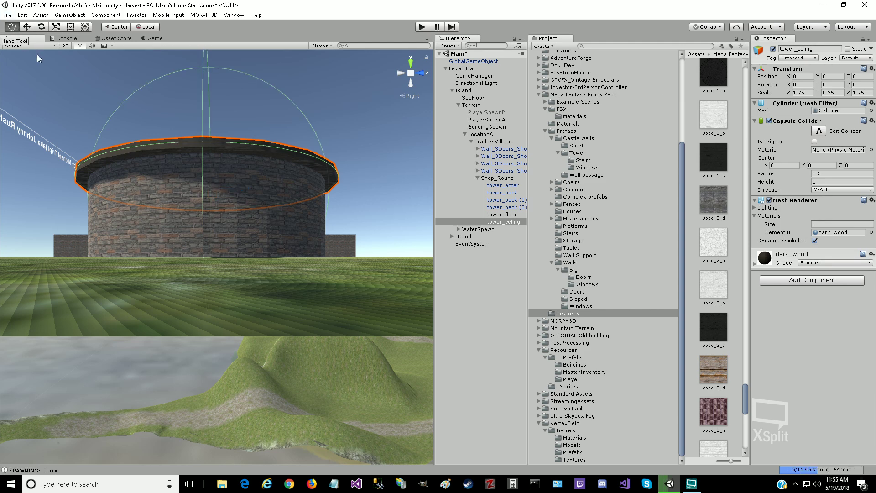
{"action": "left_click", "coordinate": [512, 222]}
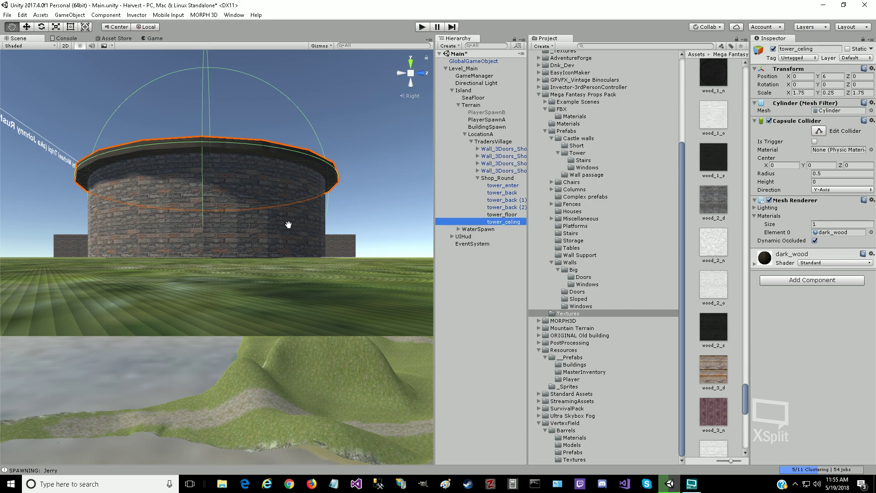
{"action": "left_click_drag", "start_coordinate": [289, 225], "coordinate": [274, 356]}
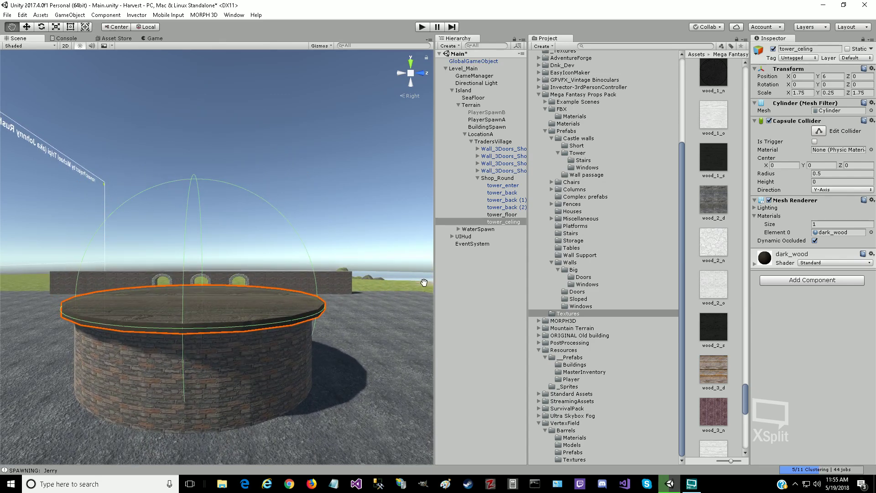
Step: Try a radius of 0 on the tower_celing Capsule Collider, then set it back to 0.5
{"action": "left_click", "coordinate": [814, 240]}
{"action": "left_click", "coordinate": [830, 173]}
{"action": "type", "text": "0"}
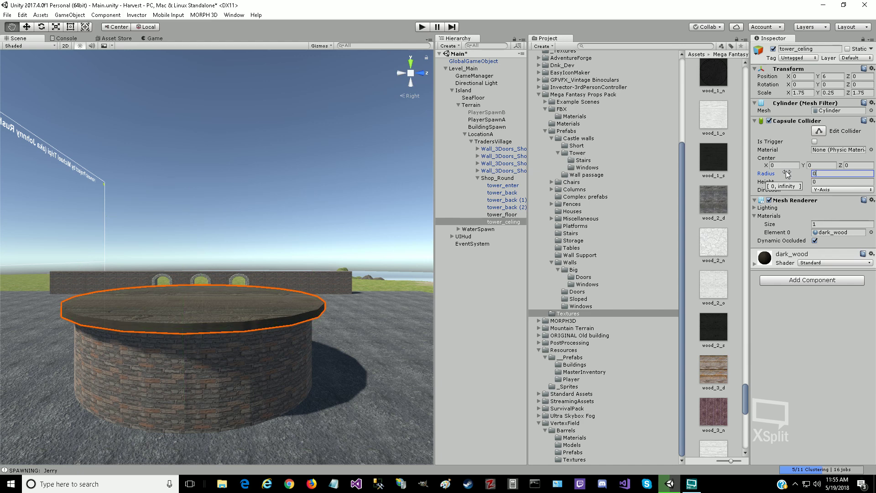
{"action": "type", "text": ".1"}
{"action": "key", "text": "BackSpace"}
{"action": "type", "text": "5"}
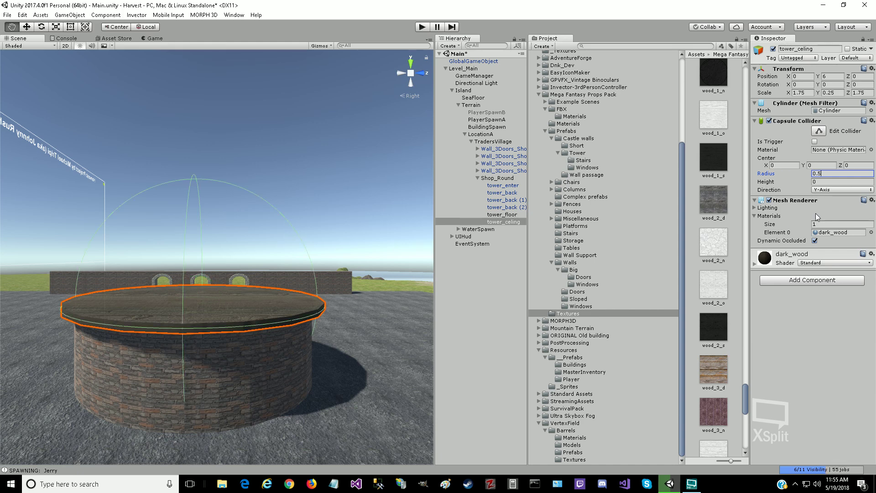
Step: Add a Mesh Collider to tower_celing and disable its Capsule Collider
{"action": "left_click", "coordinate": [811, 282]}
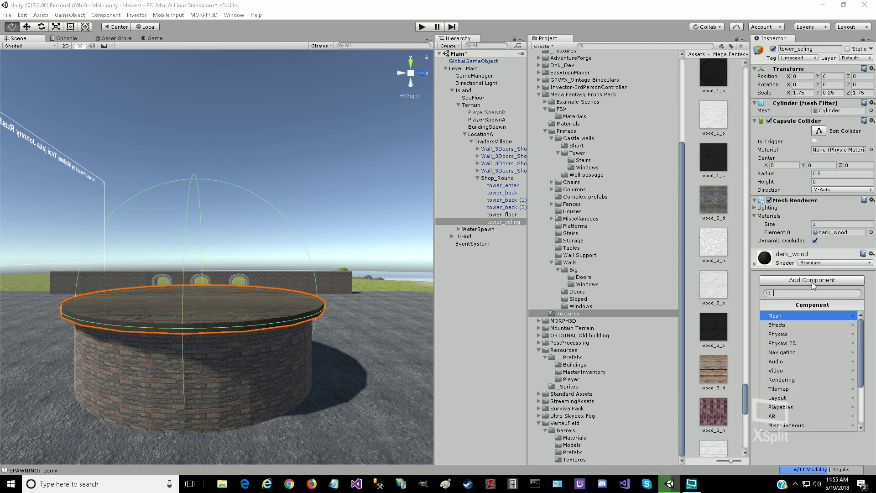
{"action": "left_click", "coordinate": [786, 333]}
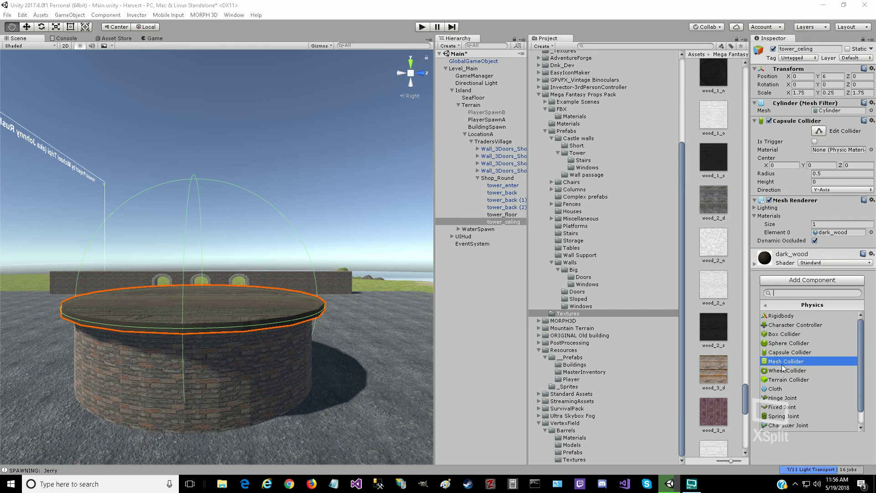
{"action": "left_click", "coordinate": [781, 362]}
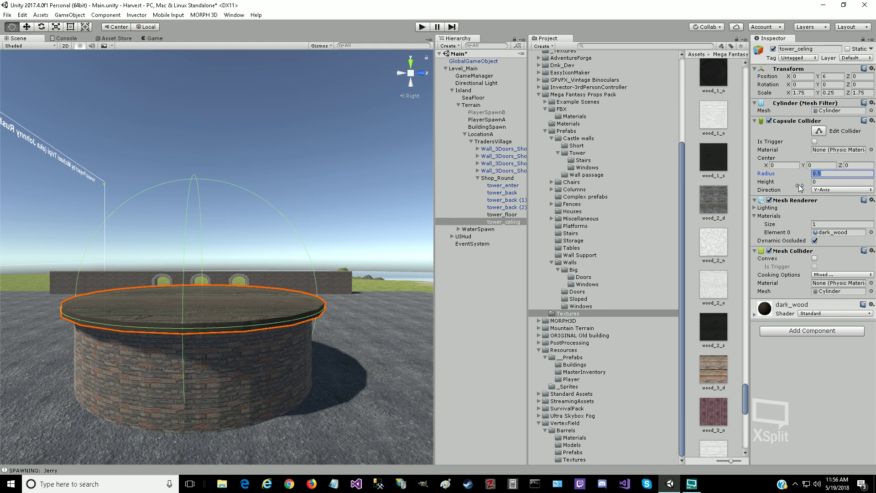
{"action": "left_click", "coordinate": [769, 121]}
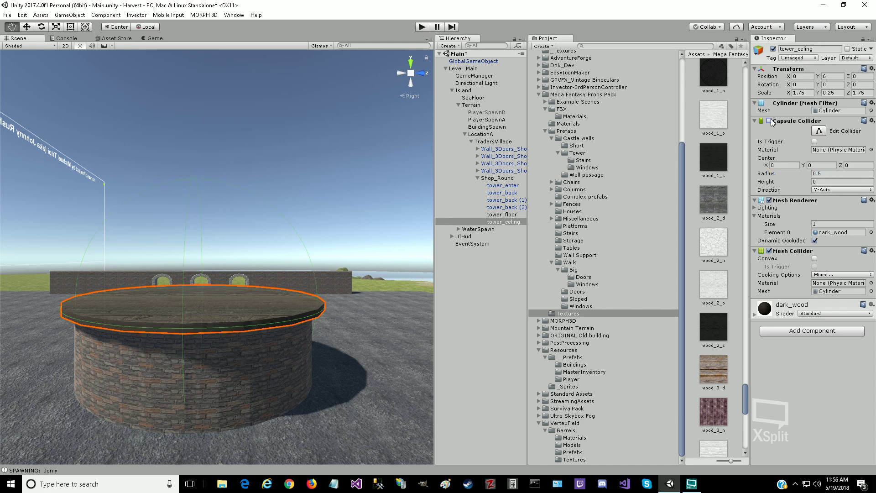
{"action": "left_click", "coordinate": [769, 251]}
{"action": "left_click", "coordinate": [769, 251]}
Step: Toggle the Convex option of the tower_celing Mesh Collider to compare the collision outlines, leaving it off
{"action": "left_click", "coordinate": [814, 258]}
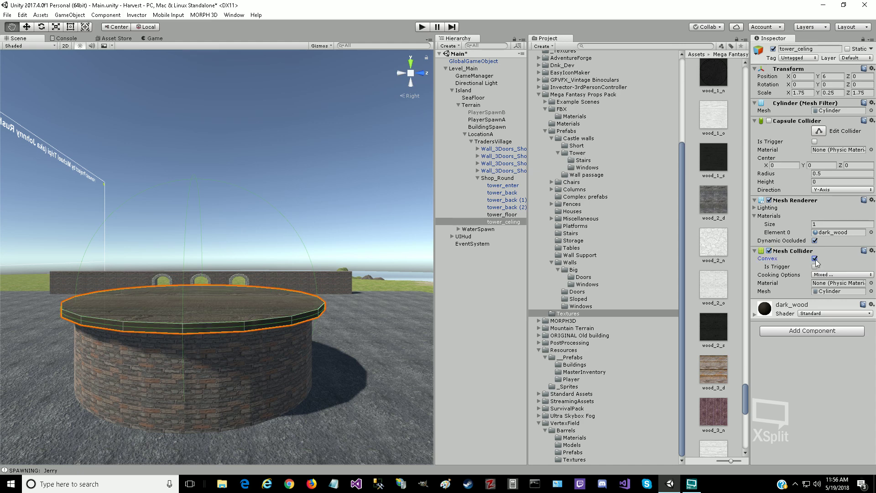
{"action": "left_click", "coordinate": [815, 258]}
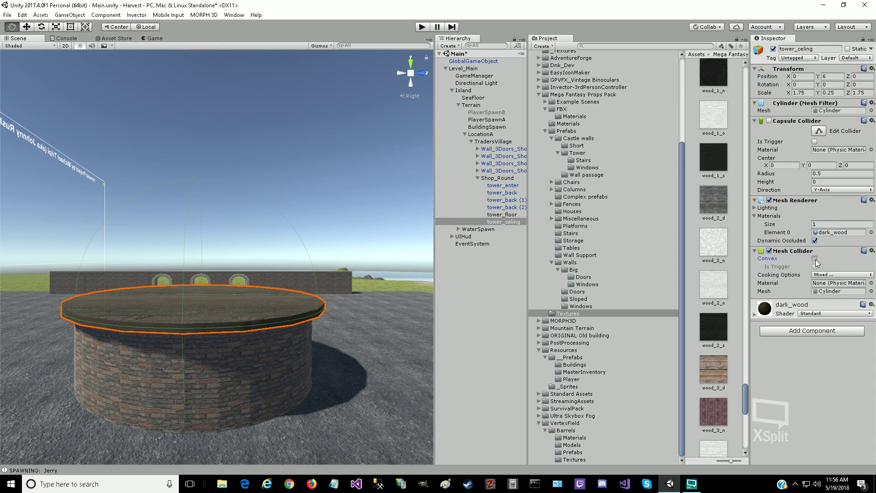
{"action": "left_click", "coordinate": [814, 258]}
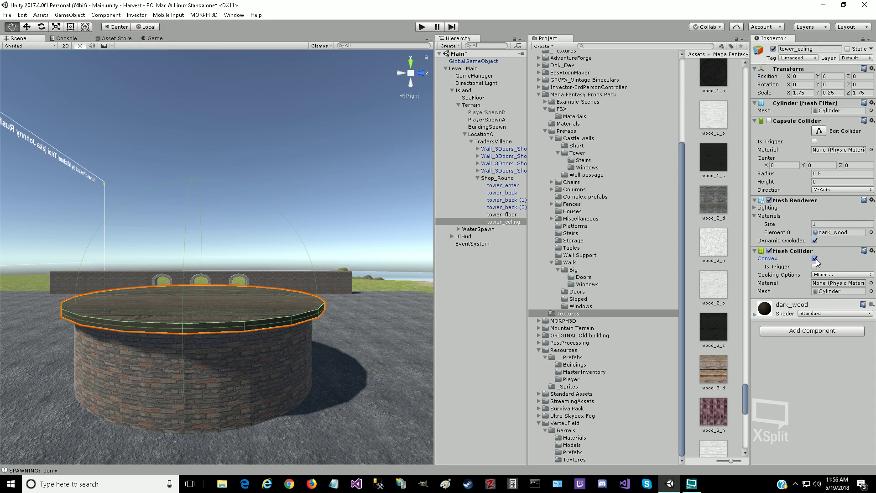
{"action": "left_click", "coordinate": [815, 259]}
{"action": "left_click", "coordinate": [814, 259]}
{"action": "left_click", "coordinate": [815, 258]}
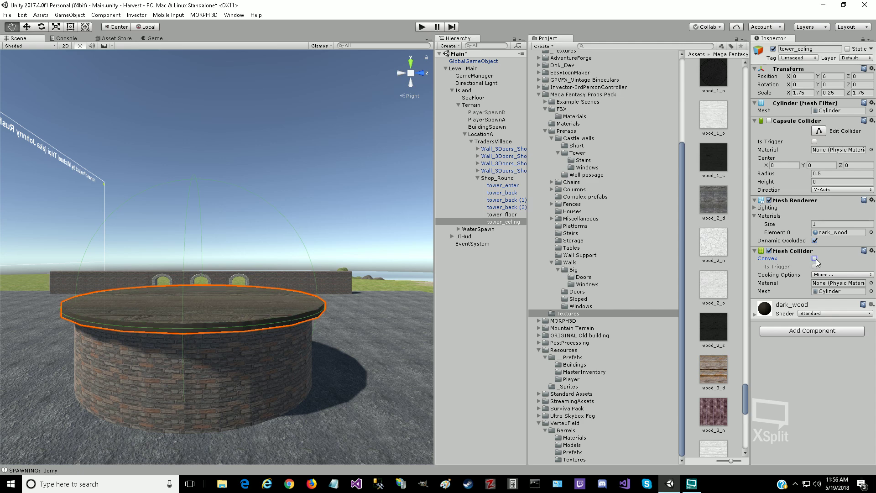
{"action": "left_click", "coordinate": [814, 259]}
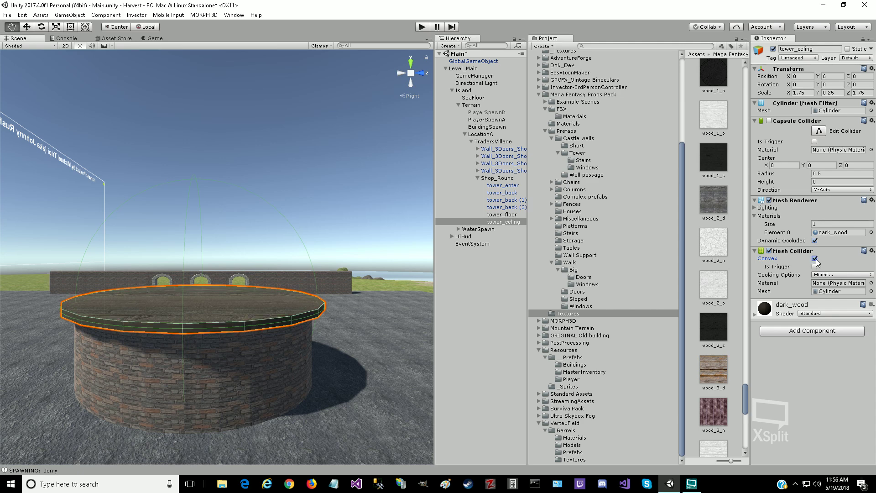
{"action": "left_click", "coordinate": [814, 258]}
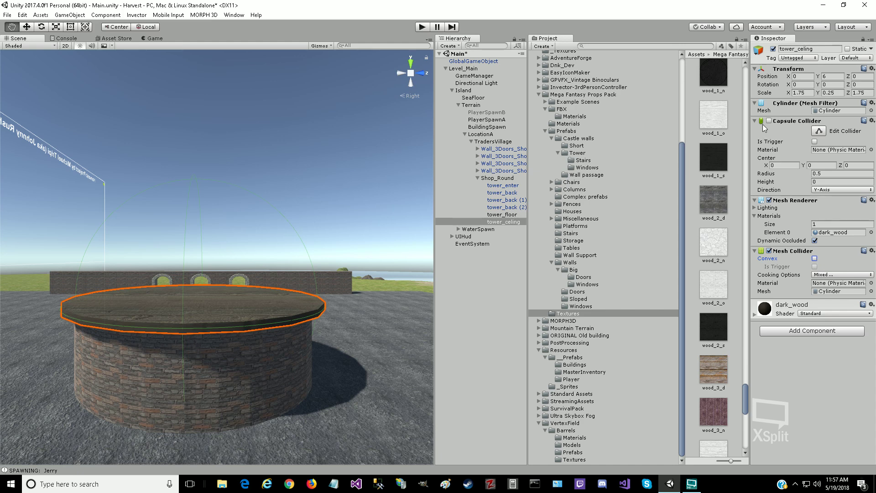
Step: Remove the Capsule Collider components from tower_celing and tower_floor
{"action": "left_click", "coordinate": [871, 121]}
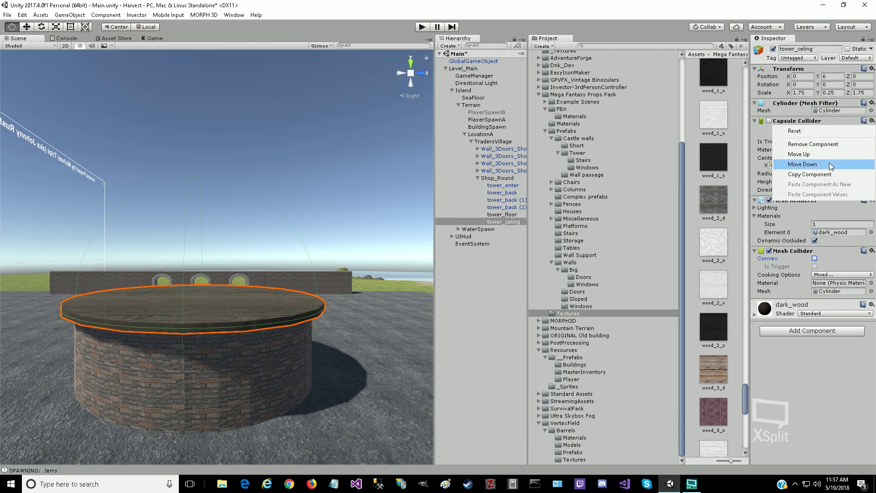
{"action": "left_click", "coordinate": [833, 144]}
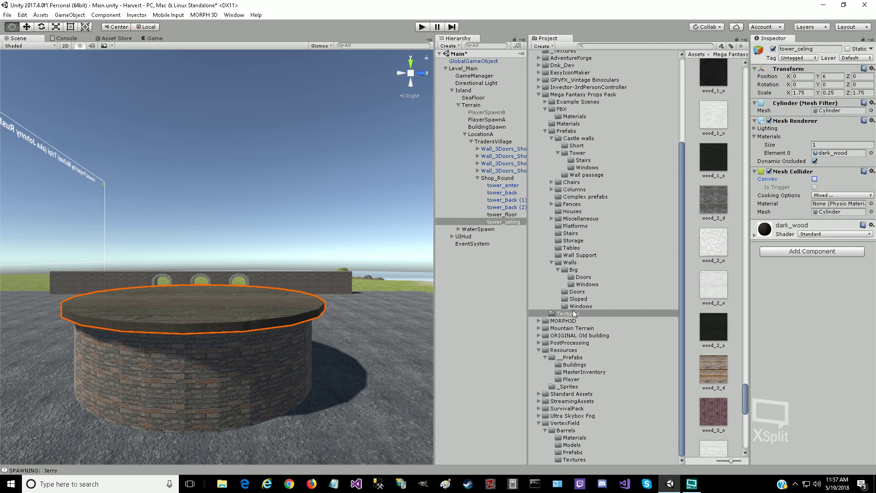
{"action": "left_click", "coordinate": [511, 216]}
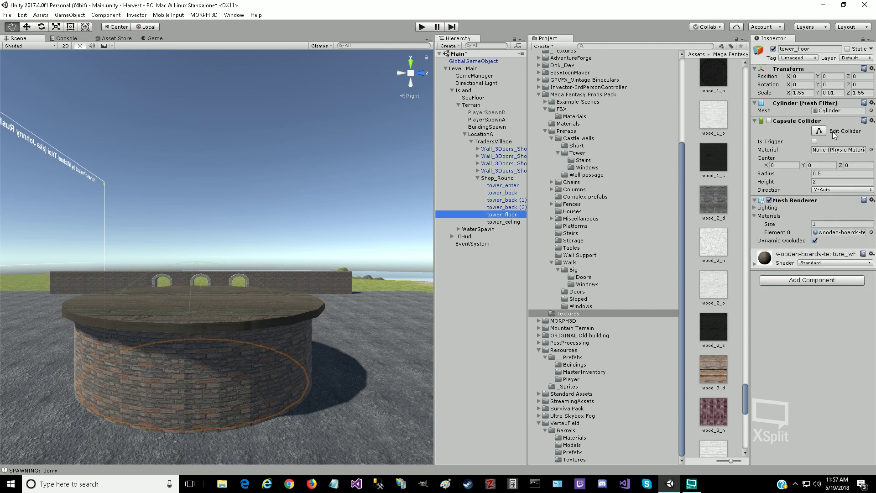
{"action": "left_click", "coordinate": [872, 121]}
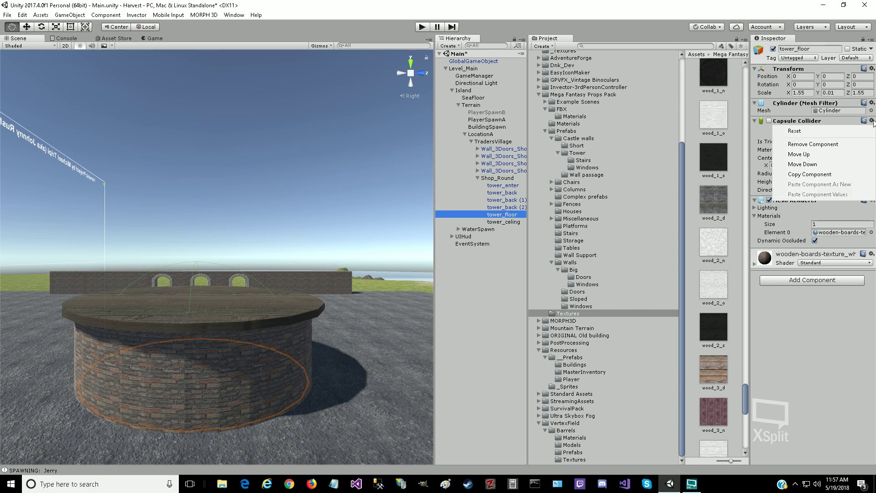
{"action": "left_click", "coordinate": [828, 146]}
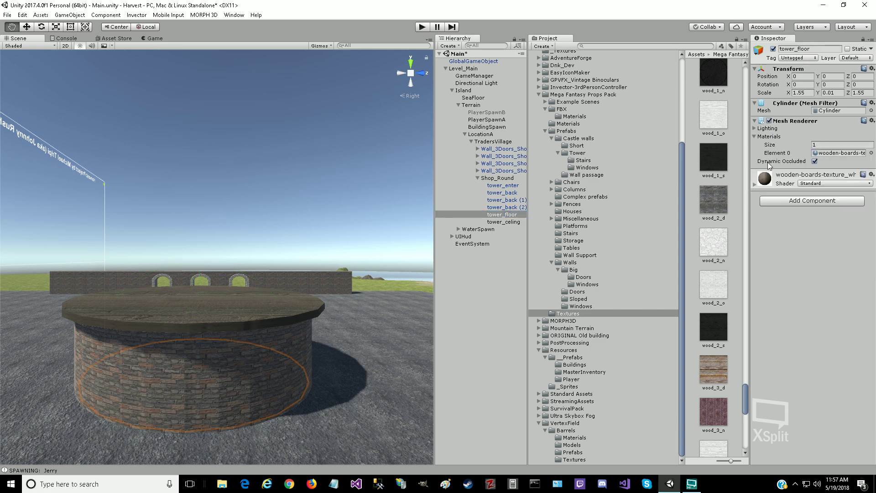
Step: Add a Mesh Collider to tower_floor with Convex off, and collapse the Shop_Round group
{"action": "left_click", "coordinate": [806, 201]}
{"action": "left_click", "coordinate": [784, 254]}
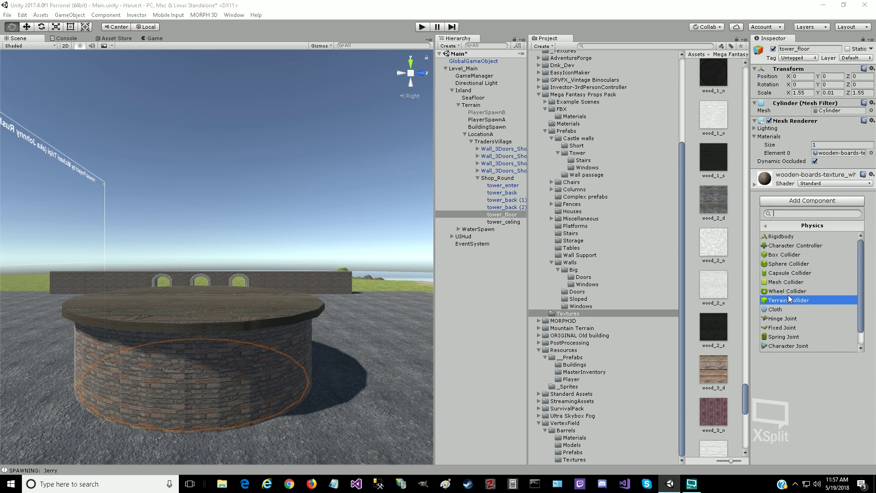
{"action": "left_click", "coordinate": [788, 280]}
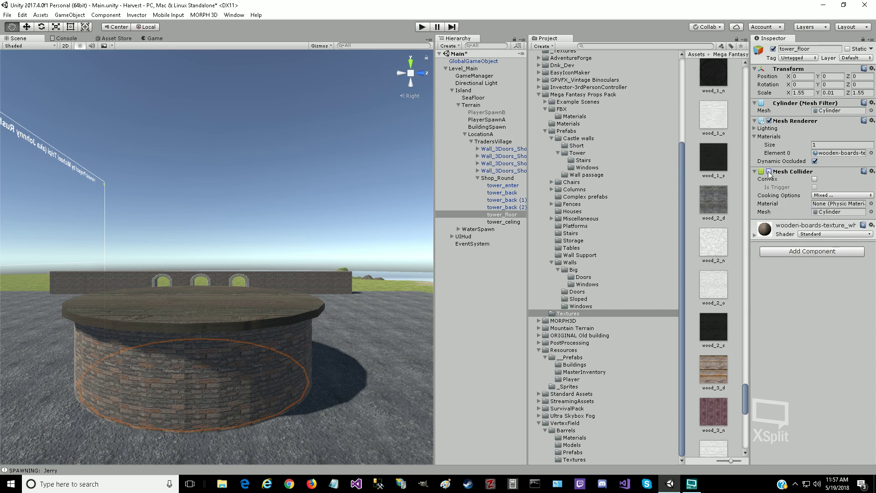
{"action": "left_click", "coordinate": [815, 179]}
{"action": "left_click", "coordinate": [815, 179]}
{"action": "left_click", "coordinate": [477, 177]}
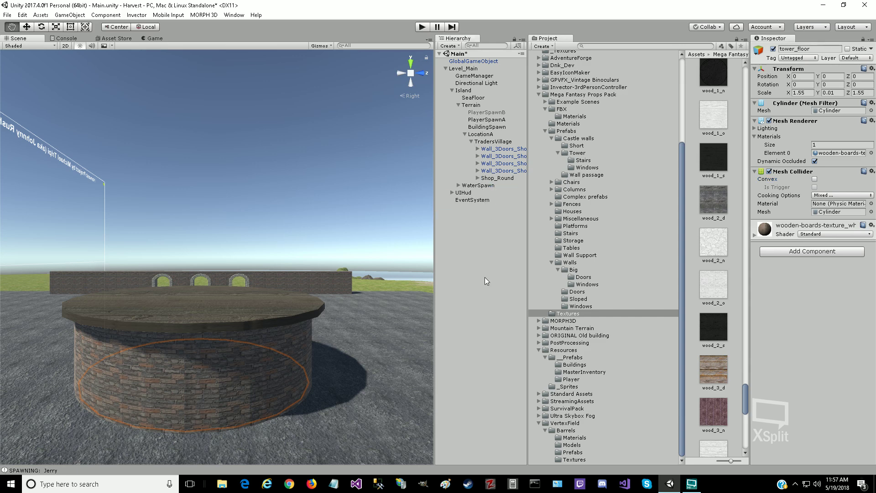
Step: Play-test the scene by running the character in and out of the round shop to check its doorway, walls and floor
{"action": "left_click", "coordinate": [477, 178]}
{"action": "left_click", "coordinate": [477, 177]}
{"action": "left_click", "coordinate": [422, 29]}
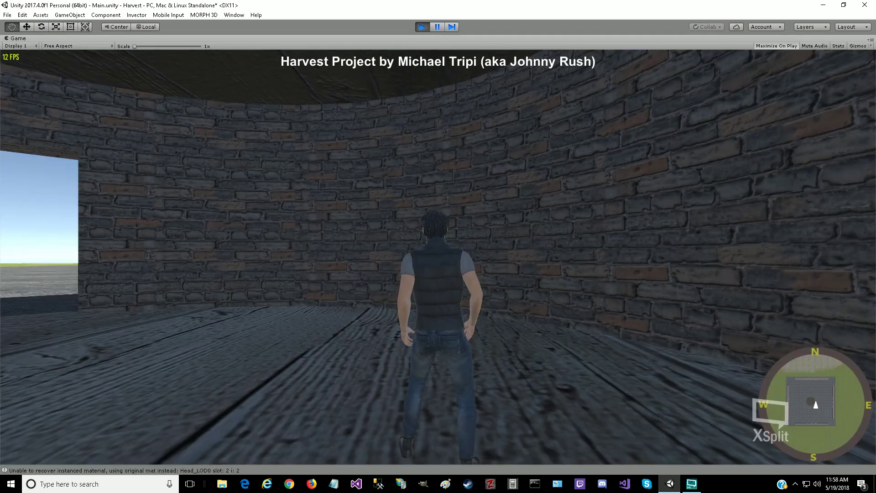
{"action": "key", "text": "w"}
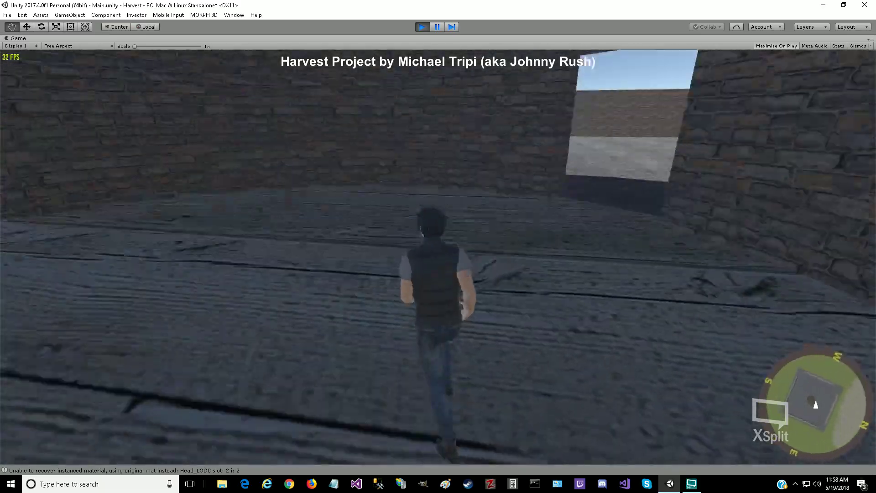
{"action": "key", "text": "w"}
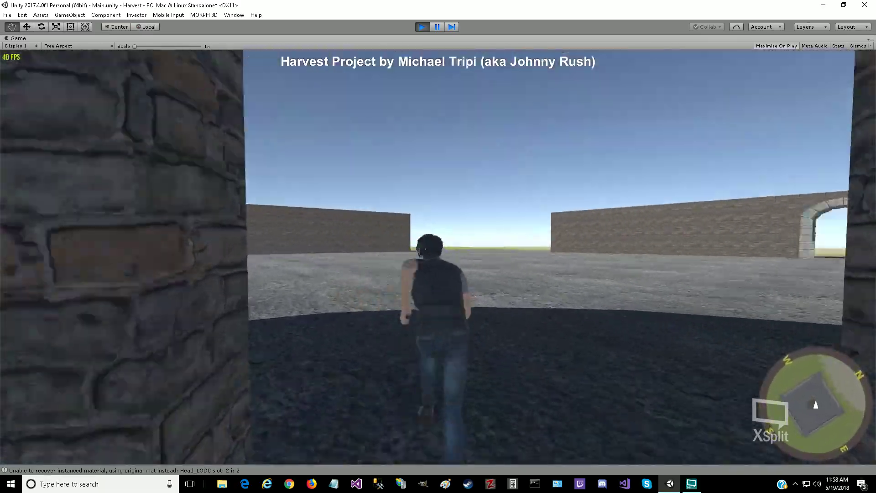
{"action": "key", "text": "w"}
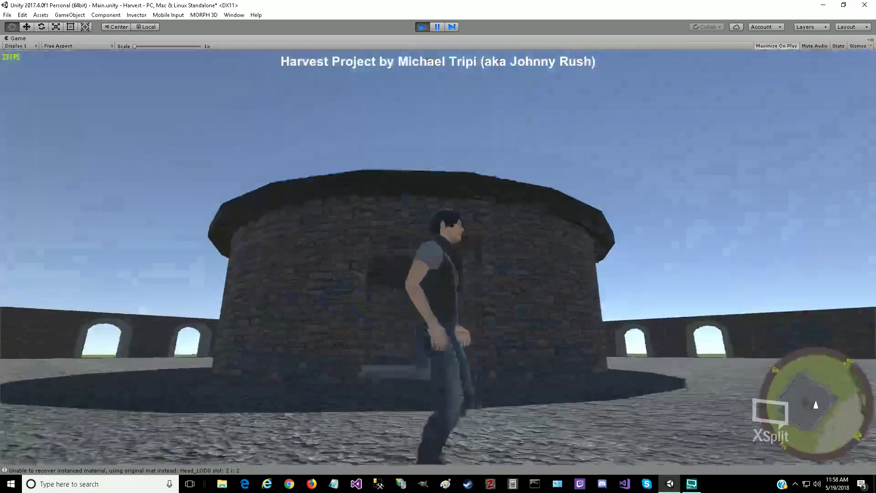
{"action": "key", "text": "w"}
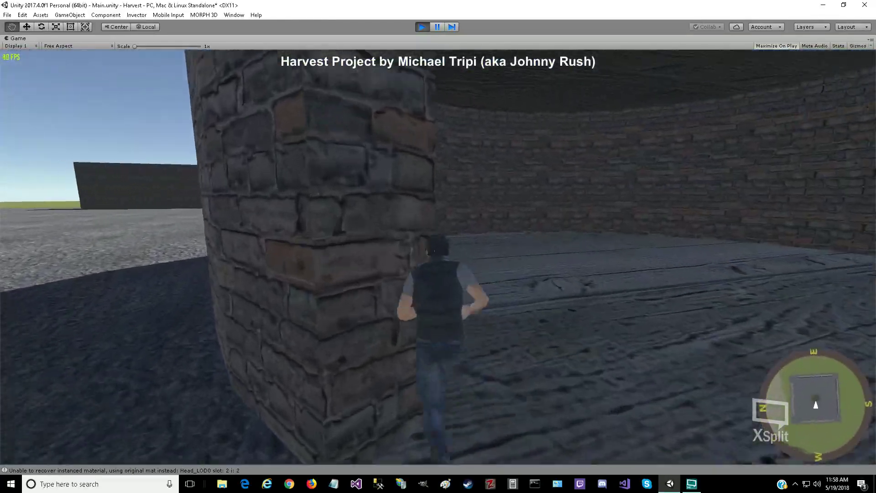
{"action": "key", "text": "w"}
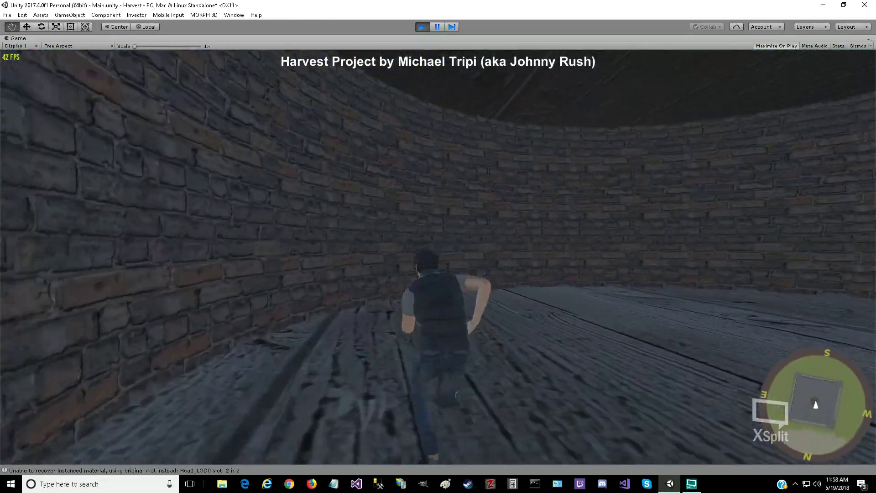
{"action": "key", "text": "w"}
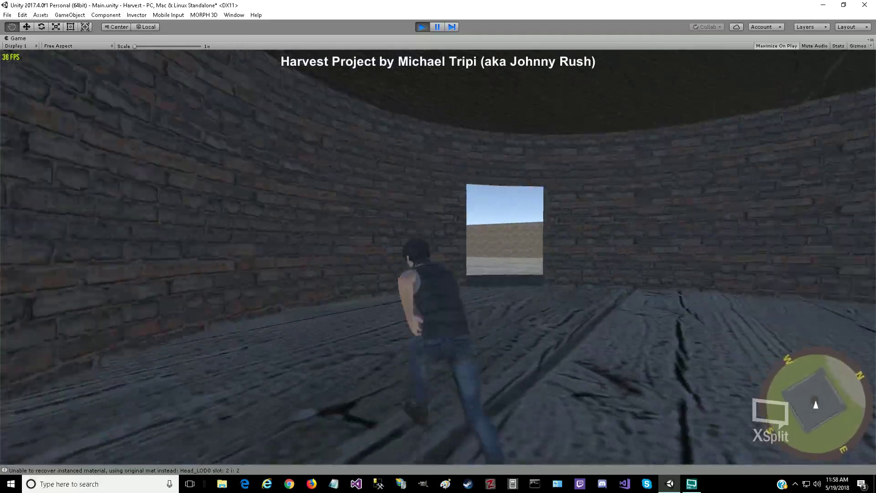
{"action": "key", "text": "w"}
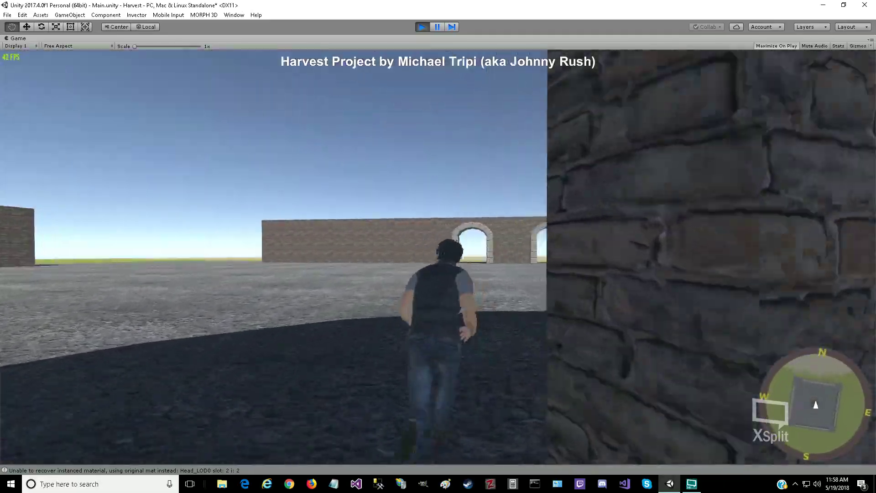
{"action": "key", "text": "w"}
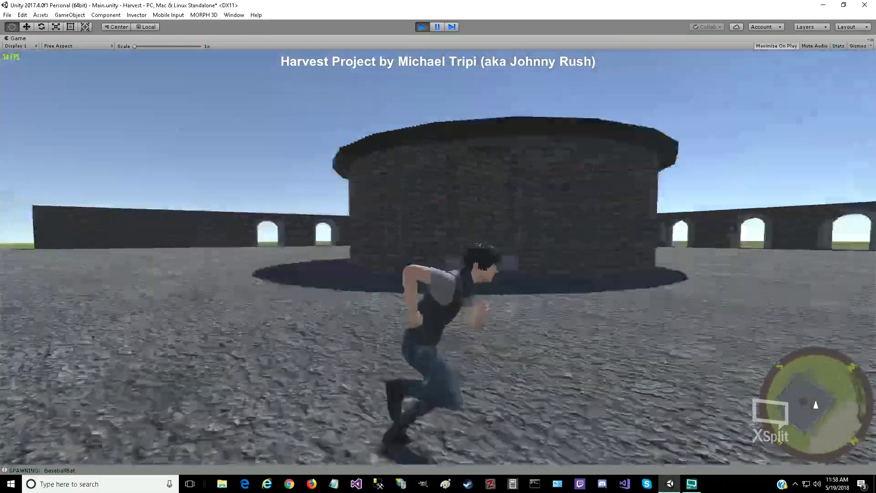
{"action": "key", "text": "w"}
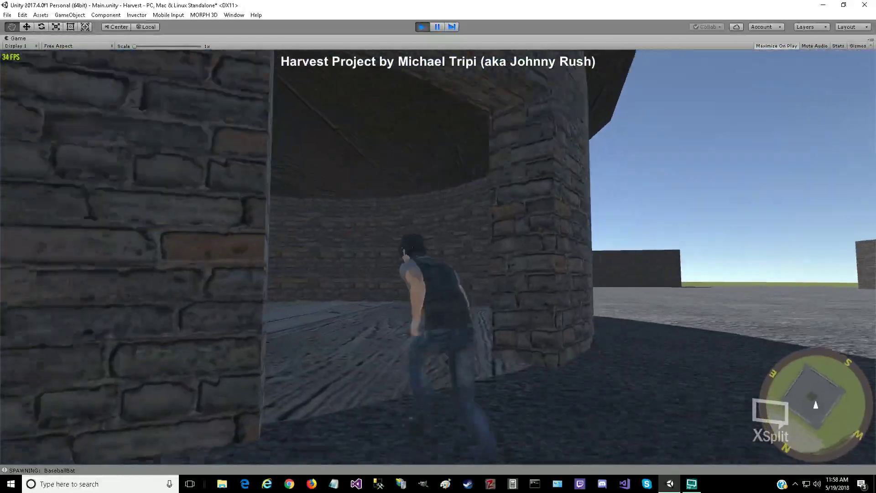
{"action": "key", "text": "w"}
{"action": "key", "text": "w"}
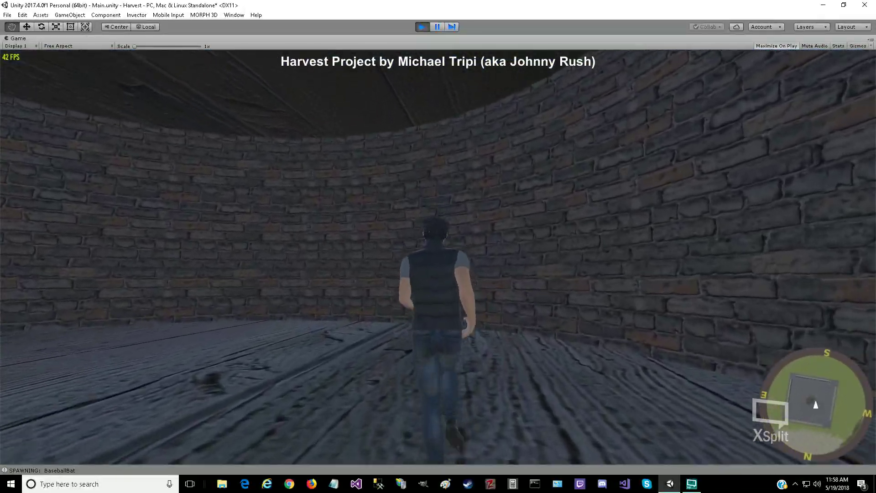
{"action": "key", "text": "w"}
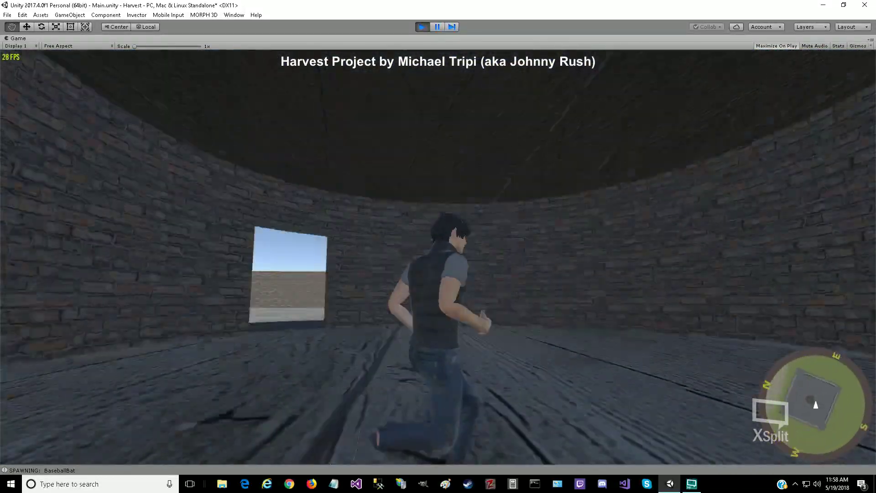
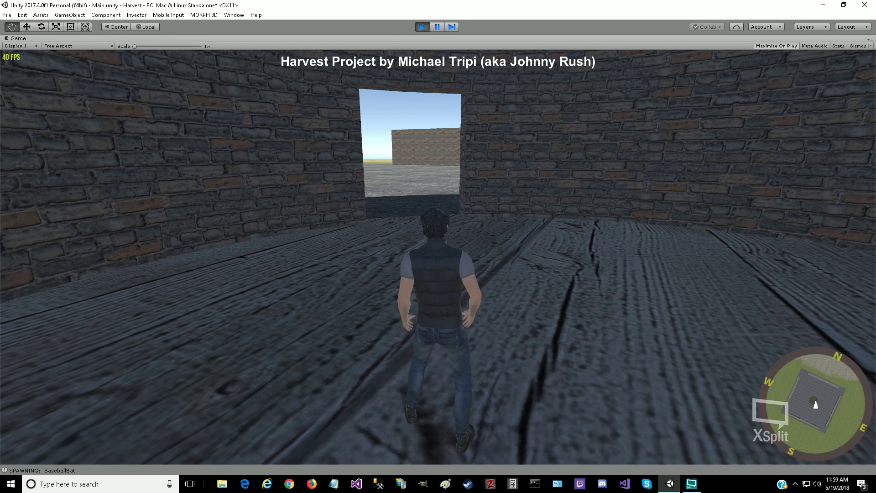
Step: Walk the character around the round shop's interior to examine the scale of the floor and ceiling wood textures
{"action": "key", "text": "w"}
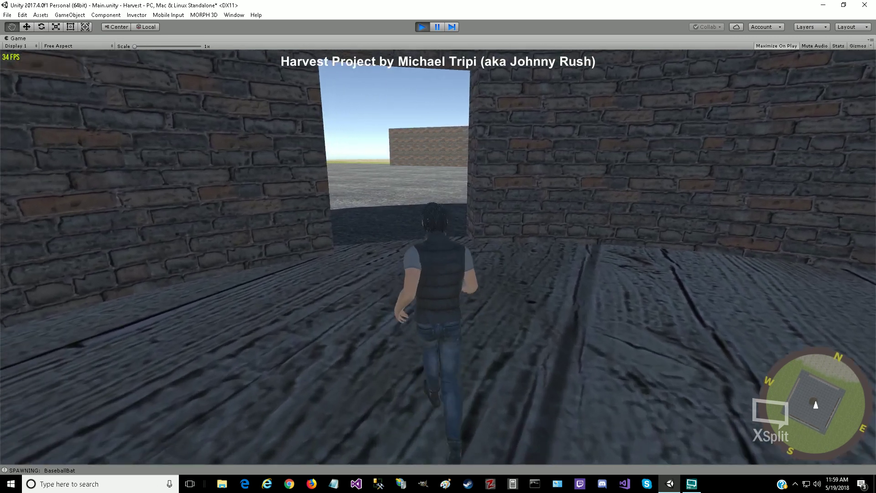
{"action": "key", "text": "w"}
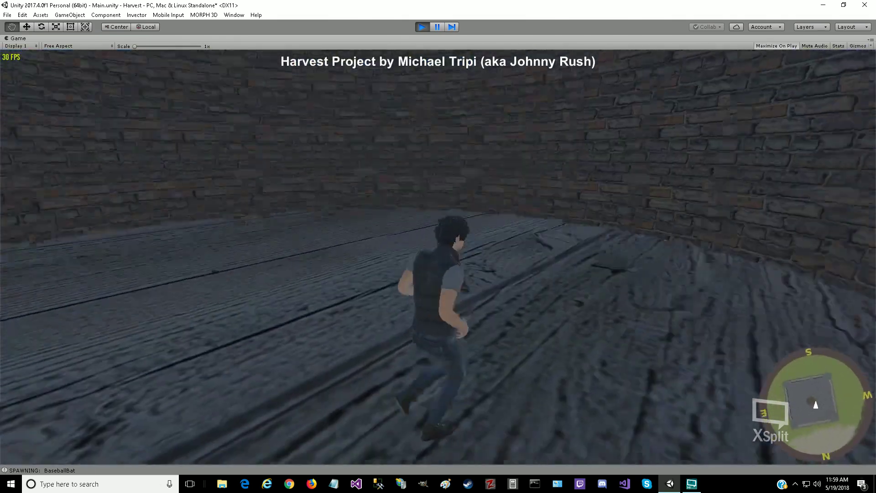
{"action": "key", "text": "w"}
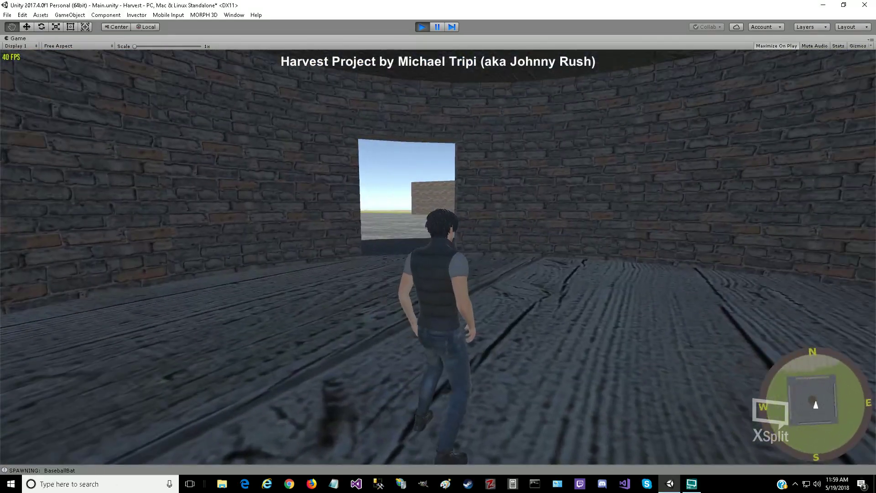
{"action": "key", "text": "w"}
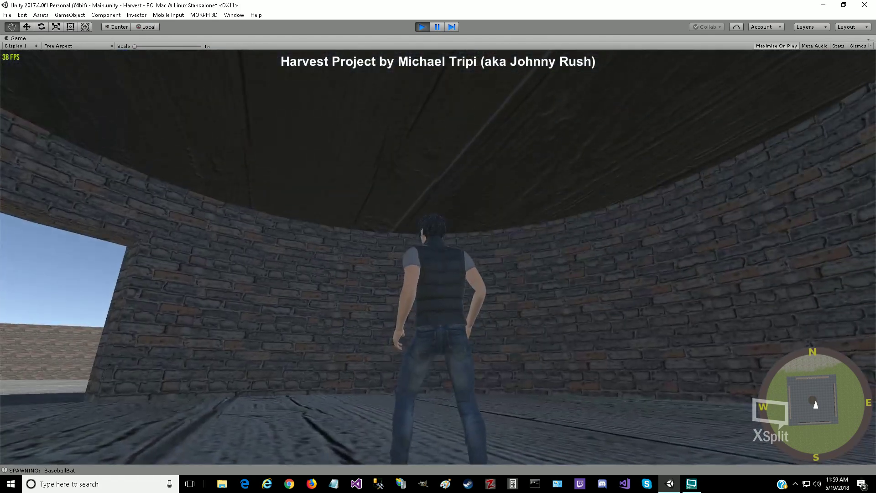
{"action": "key", "text": "w"}
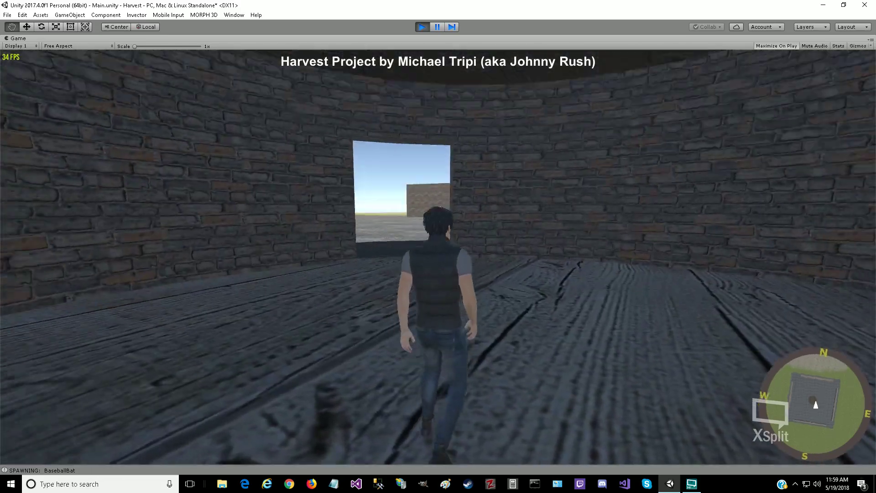
{"action": "key", "text": "w"}
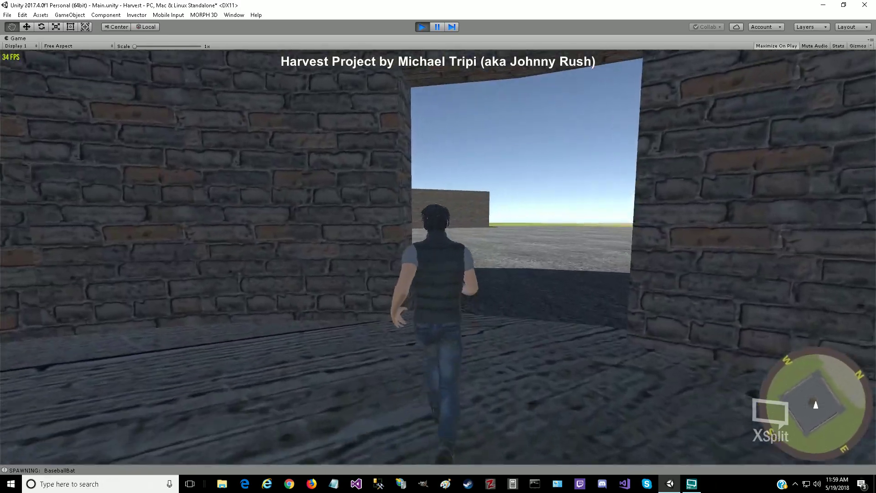
{"action": "key", "text": "w"}
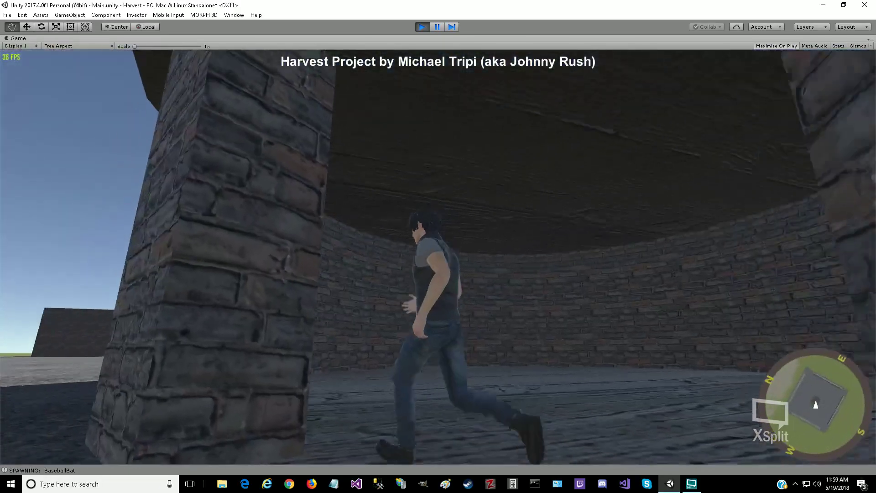
{"action": "key", "text": "w"}
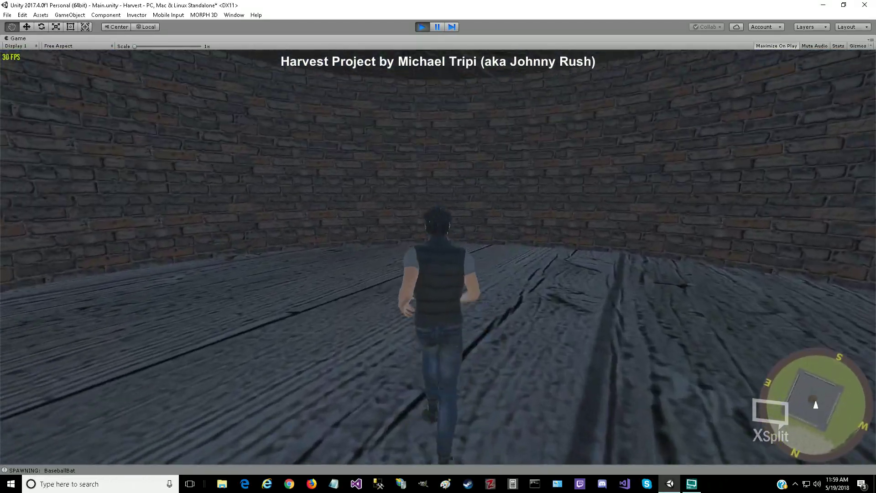
Step: Face the character toward the camera to compare the ceiling and floor boards, open the inventory and stop the play test
{"action": "key", "text": "s"}
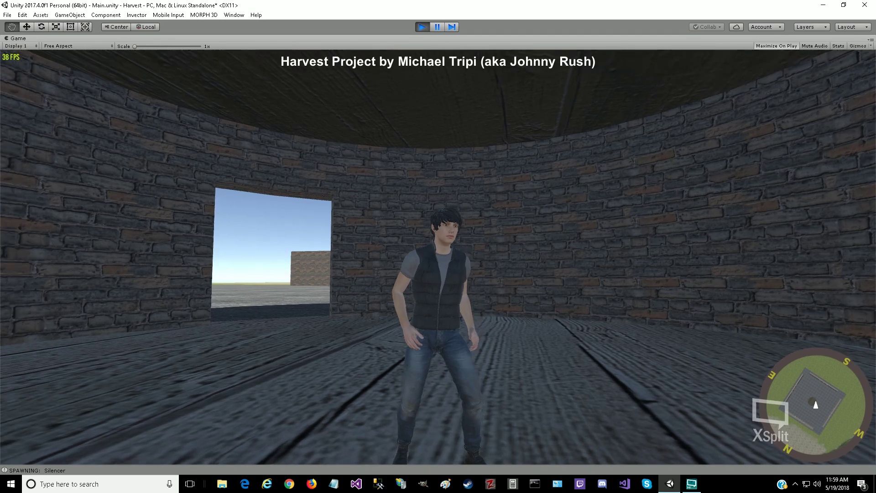
{"action": "key", "text": "a"}
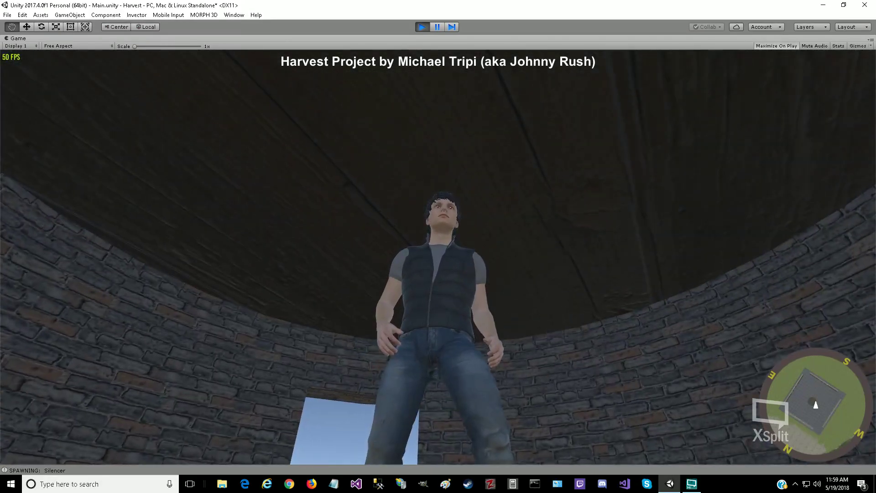
{"action": "key", "text": "a"}
{"action": "key", "text": "s"}
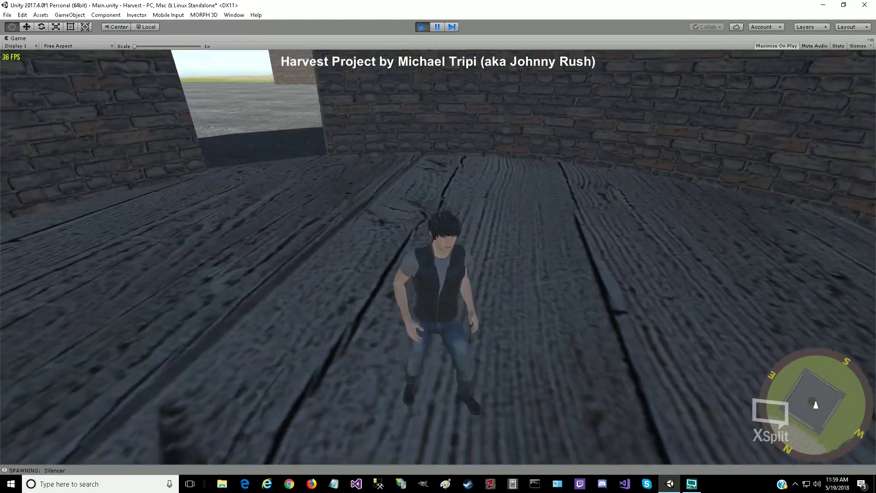
{"action": "key", "text": "i"}
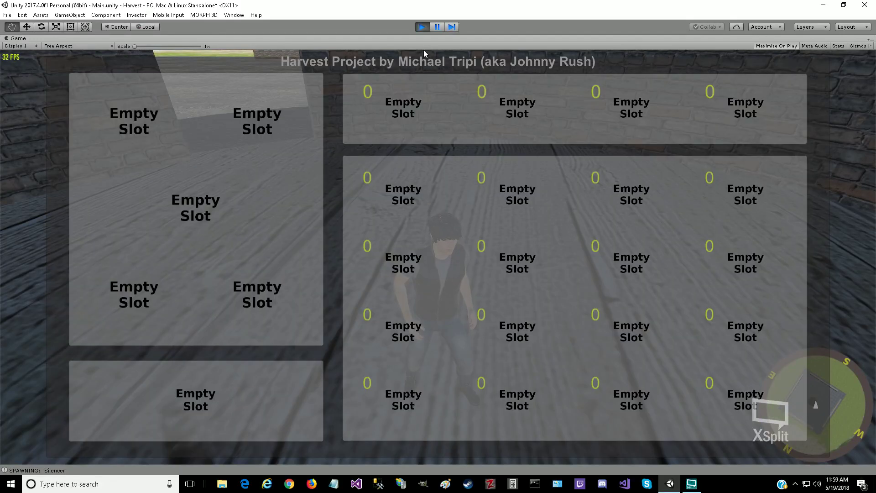
{"action": "key", "text": "ctrl+p"}
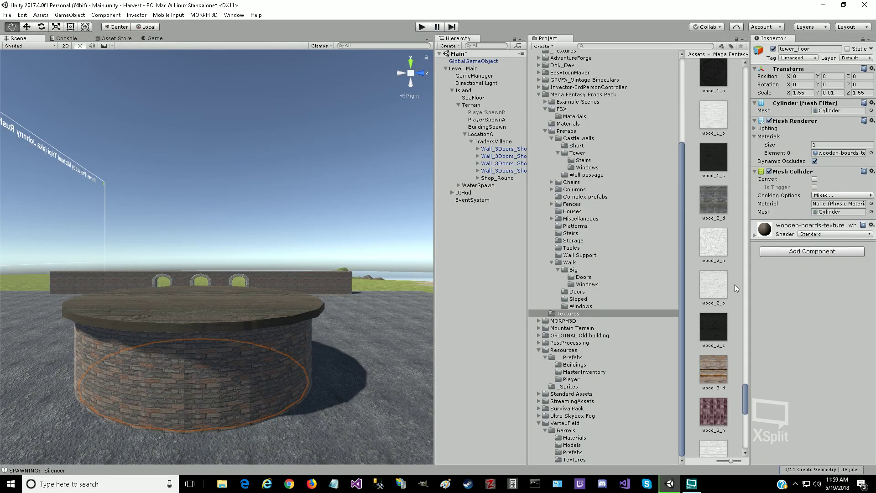
Step: Select tower_celing under Shop_Round and expand the settings of its dark_wood material
{"action": "left_click", "coordinate": [478, 178]}
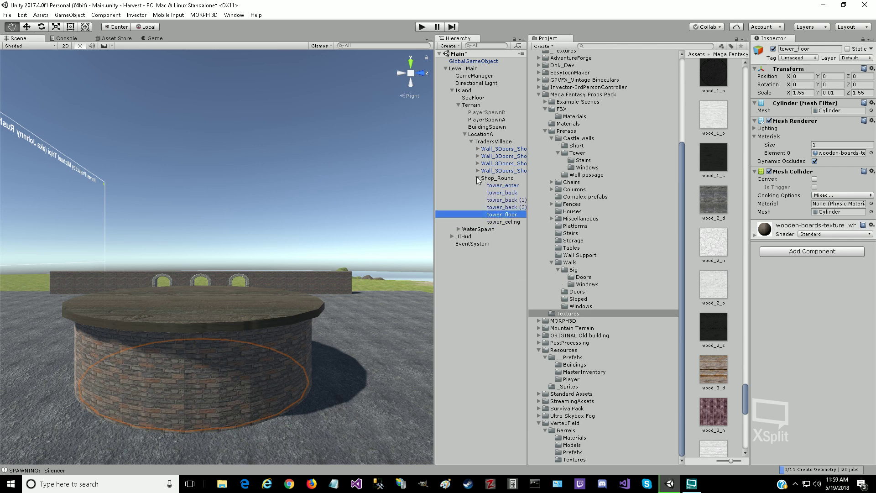
{"action": "left_click", "coordinate": [501, 222]}
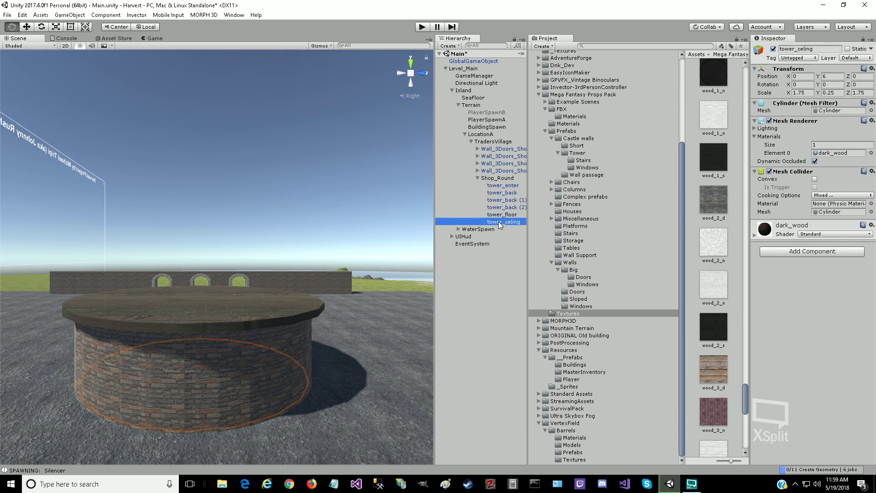
{"action": "left_click", "coordinate": [754, 236]}
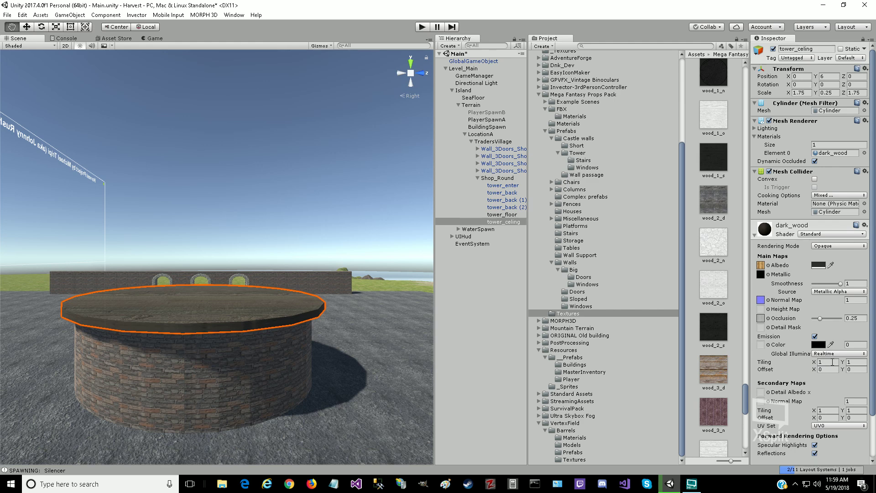
Step: Try a main map tiling of 0.5 in X and Y on the ceiling's dark_wood material
{"action": "left_click", "coordinate": [829, 362]}
{"action": "type", "text": "0.5"}
{"action": "key", "text": "Tab"}
{"action": "type", "text": "0.5"}
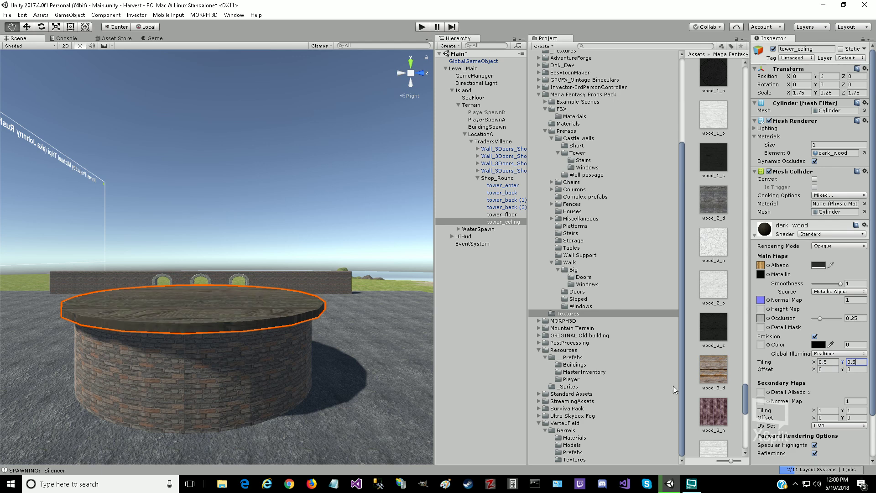
Step: Set the main map tiling of the ceiling's dark_wood material to 2 in both X and Y
{"action": "left_click_drag", "start_coordinate": [320, 381], "coordinate": [365, 458]}
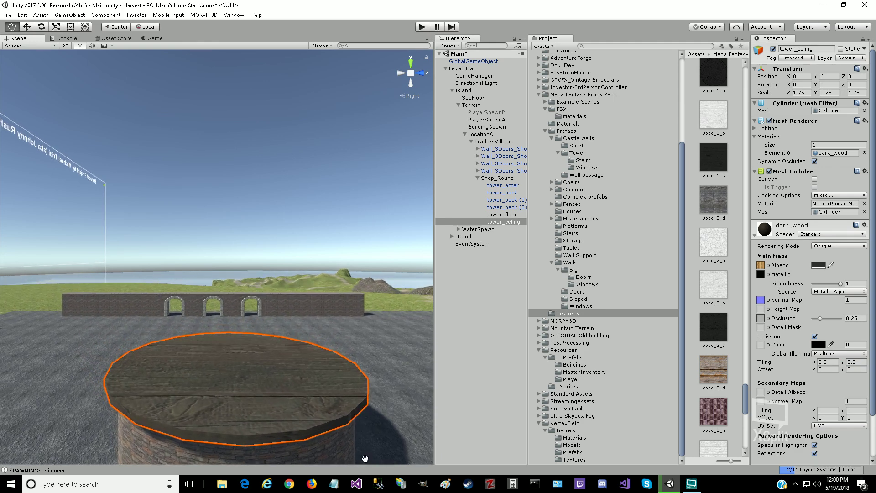
{"action": "left_click", "coordinate": [830, 363]}
{"action": "type", "text": "2"}
{"action": "key", "text": "Tab"}
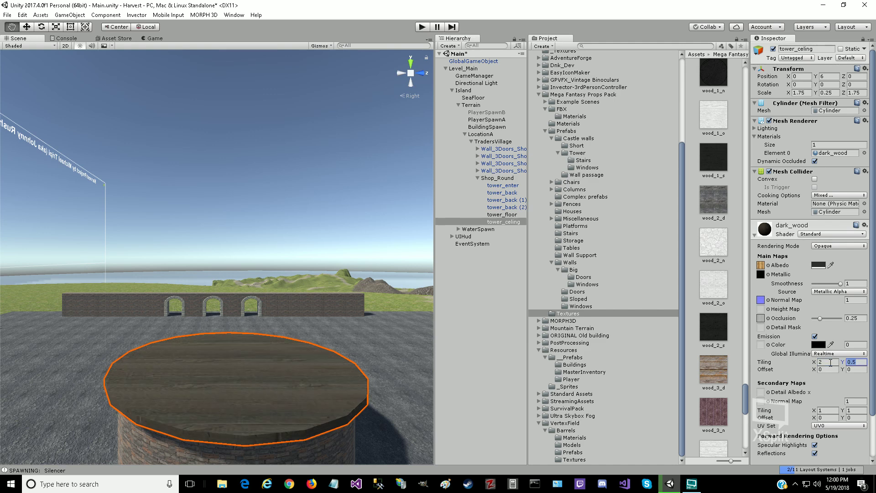
{"action": "type", "text": "2"}
Step: Select tower_floor under Shop_Round and expand its wooden-boards material settings to inspect the floor boards up close
{"action": "left_click", "coordinate": [506, 215]}
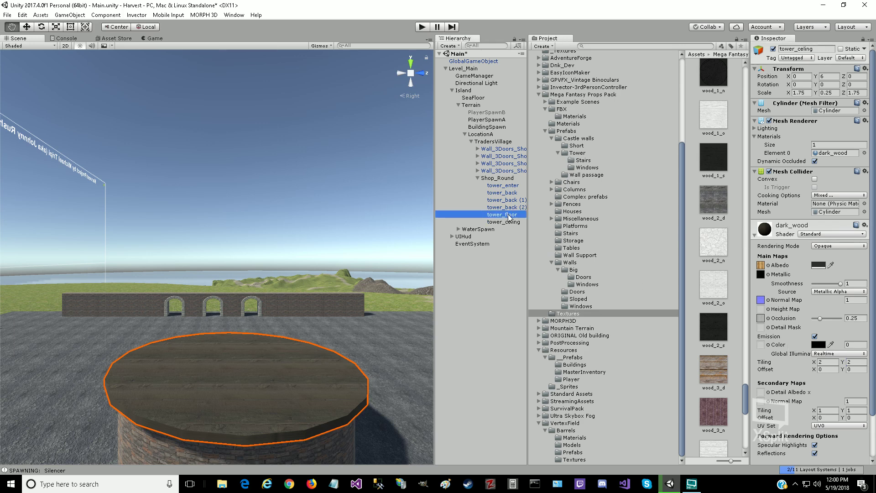
{"action": "left_click", "coordinate": [753, 235]}
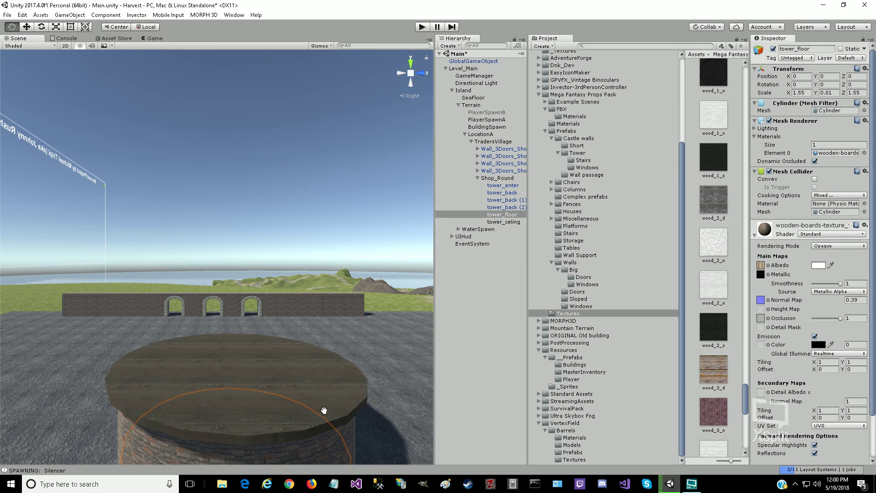
{"action": "scroll", "coordinate": [267, 434], "scroll_direction": "up", "scroll_amount": 5}
{"action": "scroll", "coordinate": [253, 451], "scroll_direction": "up", "scroll_amount": 5}
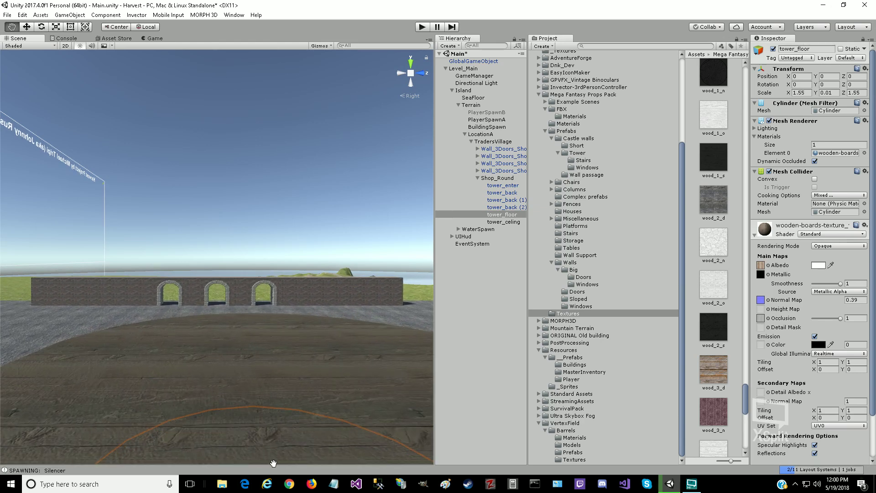
{"action": "left_click_drag", "start_coordinate": [255, 406], "coordinate": [272, 15], "text": "alt"}
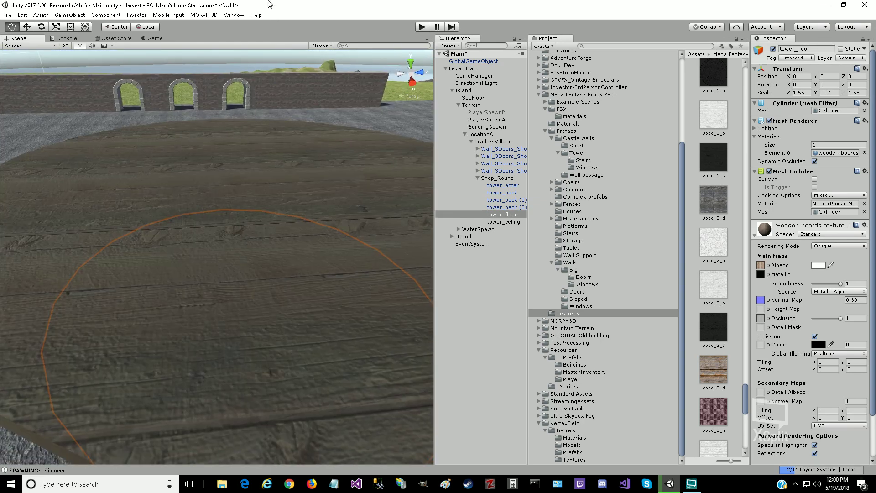
{"action": "scroll", "coordinate": [222, 305], "scroll_direction": "up", "scroll_amount": 1}
{"action": "scroll", "coordinate": [222, 305], "scroll_direction": "up", "scroll_amount": 6}
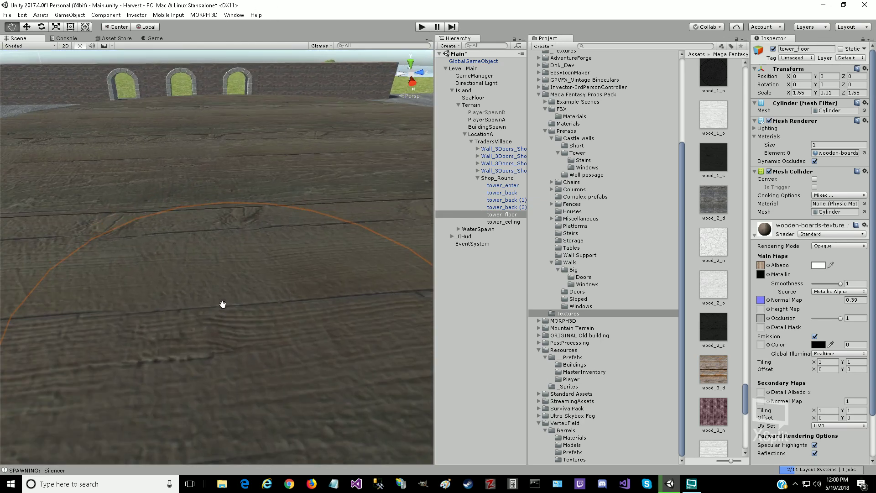
{"action": "left_click_drag", "start_coordinate": [222, 380], "coordinate": [225, 399], "text": "alt"}
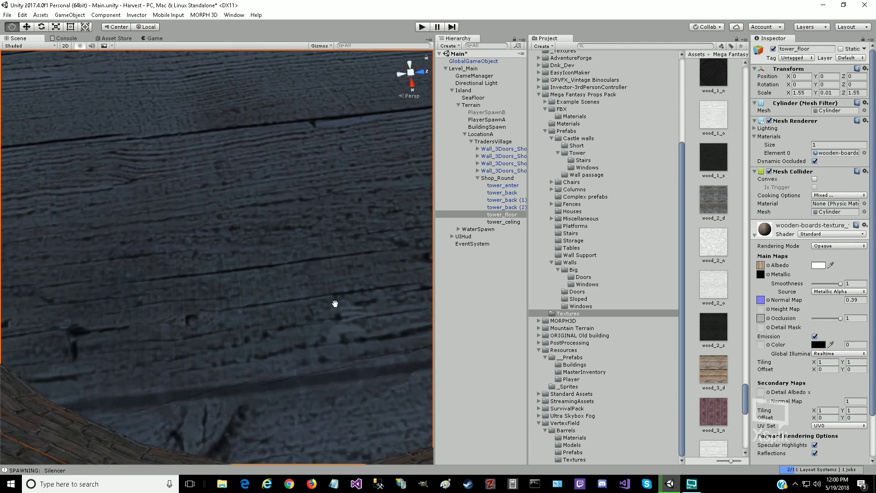
Step: Try a main map tiling of 2 in X and Y on the floor's wooden-boards material
{"action": "left_click", "coordinate": [825, 361]}
{"action": "type", "text": "2"}
{"action": "key", "text": "Tab"}
{"action": "type", "text": "2"}
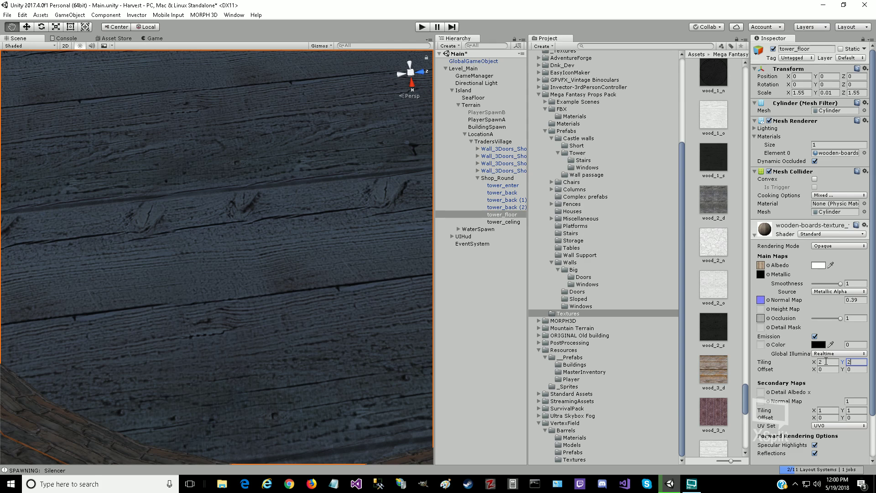
Step: Try a main map tiling of 3 in X and Y on the floor's wooden-boards material
{"action": "left_click", "coordinate": [825, 362]}
{"action": "type", "text": "3"}
{"action": "key", "text": "Tab"}
{"action": "type", "text": "3"}
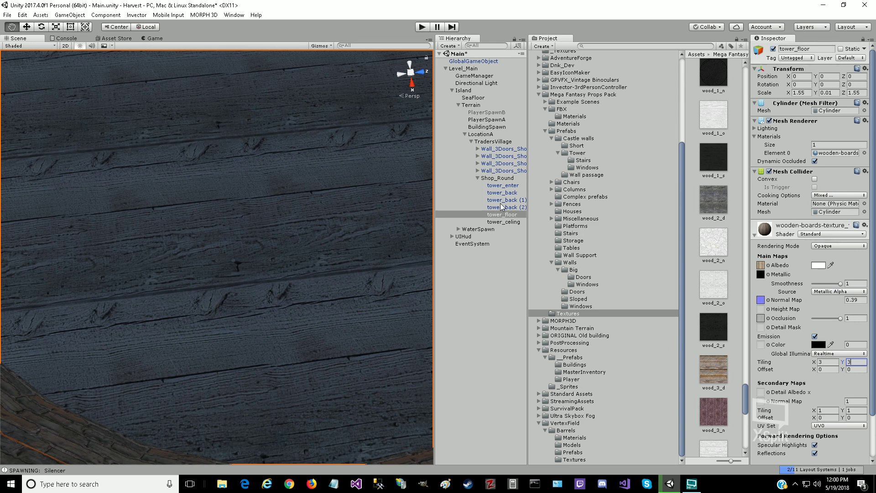
Step: Select tower_celing and set the main map tiling of its dark_wood material to 3 in both X and Y
{"action": "left_click", "coordinate": [505, 221]}
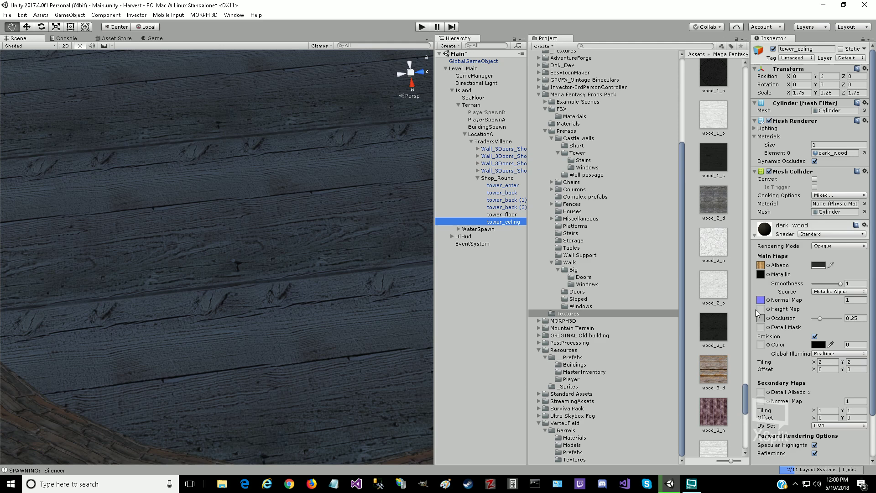
{"action": "left_click", "coordinate": [826, 364]}
{"action": "type", "text": "3"}
{"action": "key", "text": "Tab"}
{"action": "type", "text": "3"}
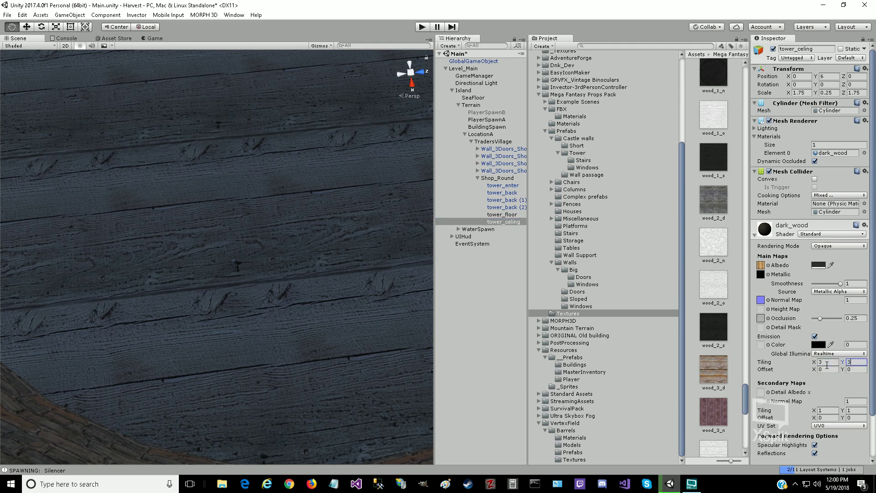
{"action": "key", "text": "Tab"}
Step: Play-test the round shop, walk the character around to examine the floor and ceiling boards, and stop via the inventory
{"action": "left_click", "coordinate": [421, 28]}
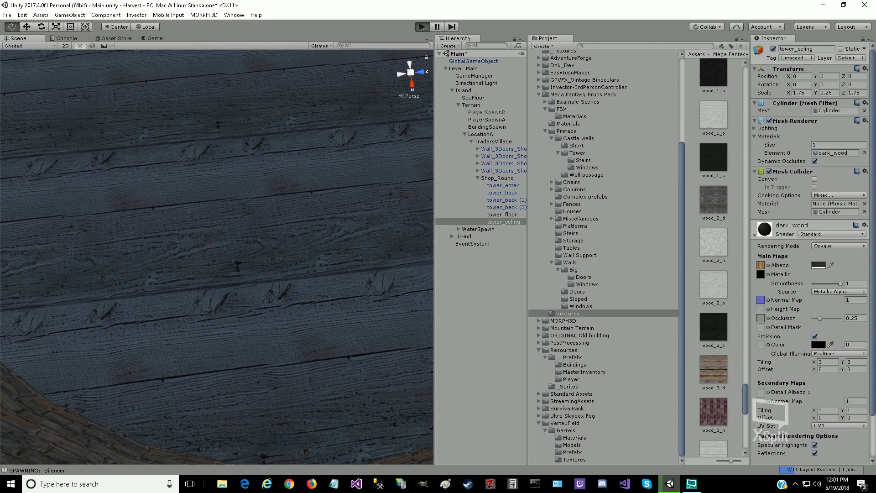
{"action": "key", "text": "w"}
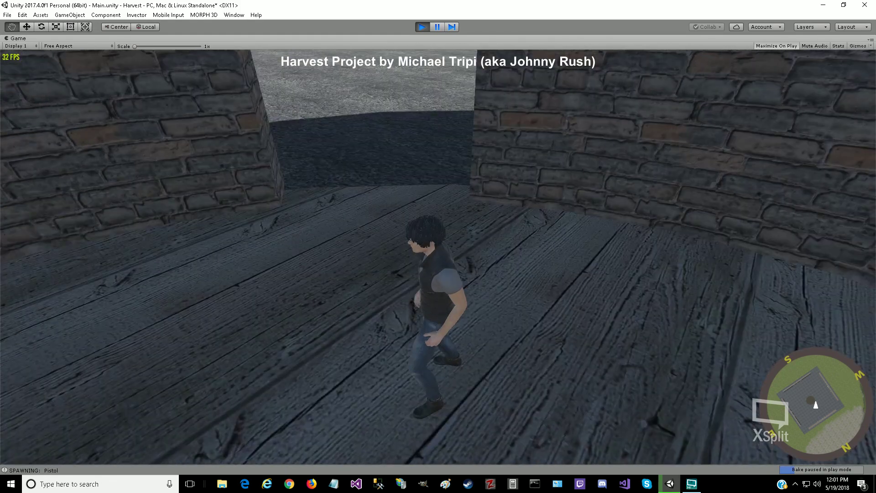
{"action": "key", "text": "w"}
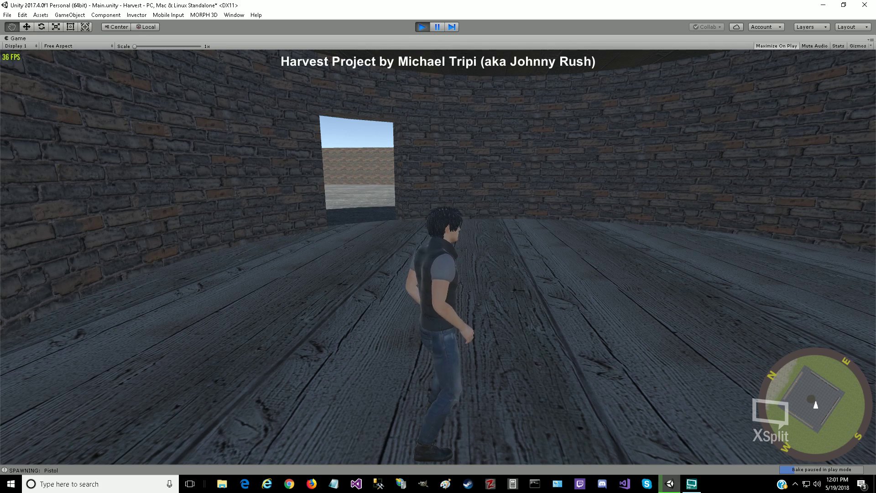
{"action": "key", "text": "i"}
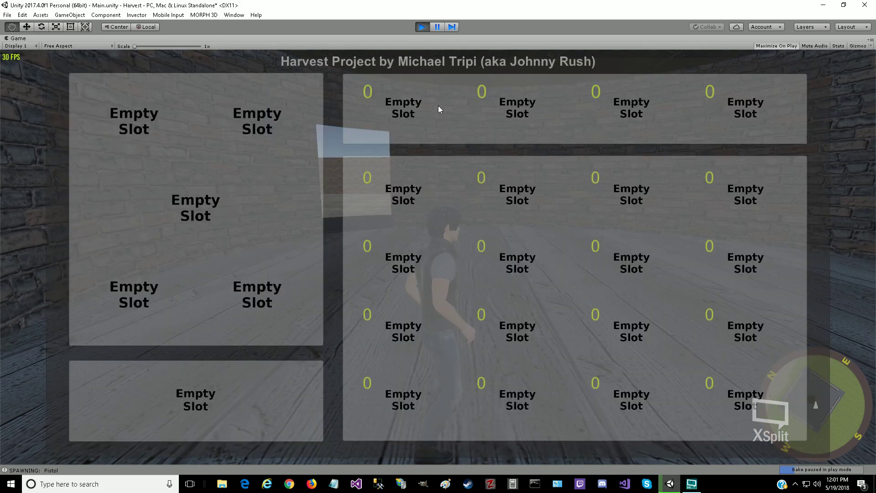
{"action": "left_click", "coordinate": [422, 28]}
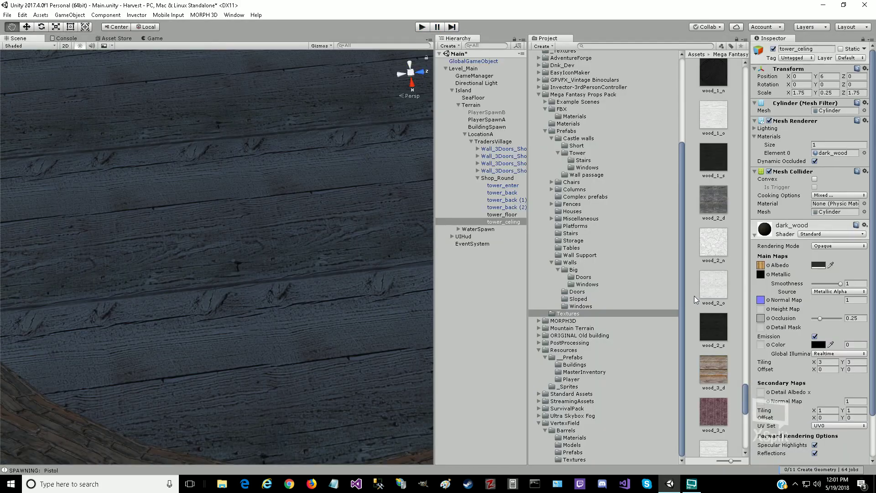
{"action": "left_click", "coordinate": [828, 362]}
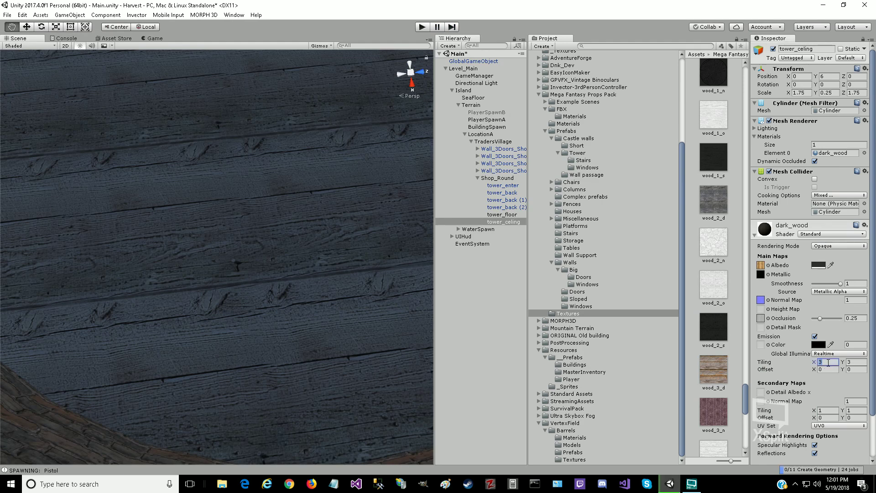
{"action": "key", "text": "Tab"}
{"action": "key", "text": "Tab"}
Step: Select tower_floor and set the main map tiling of its wooden-boards material to 5 in both X and Y
{"action": "left_click", "coordinate": [500, 214]}
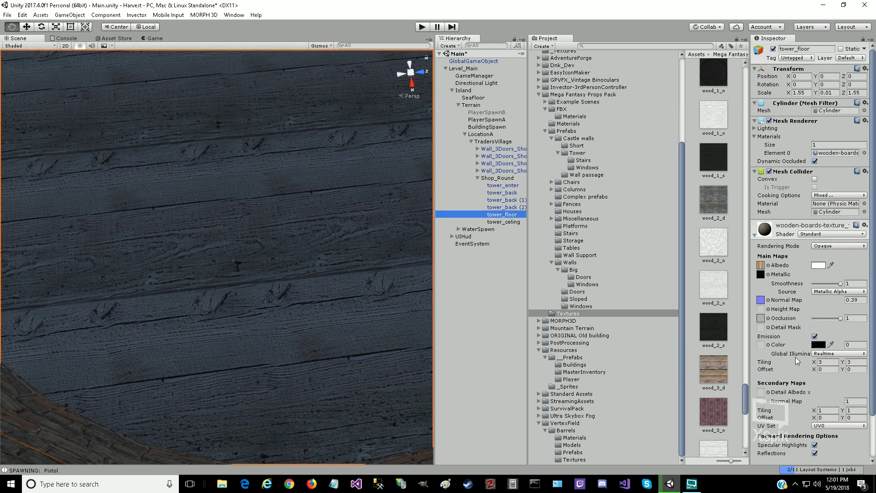
{"action": "left_click", "coordinate": [825, 361]}
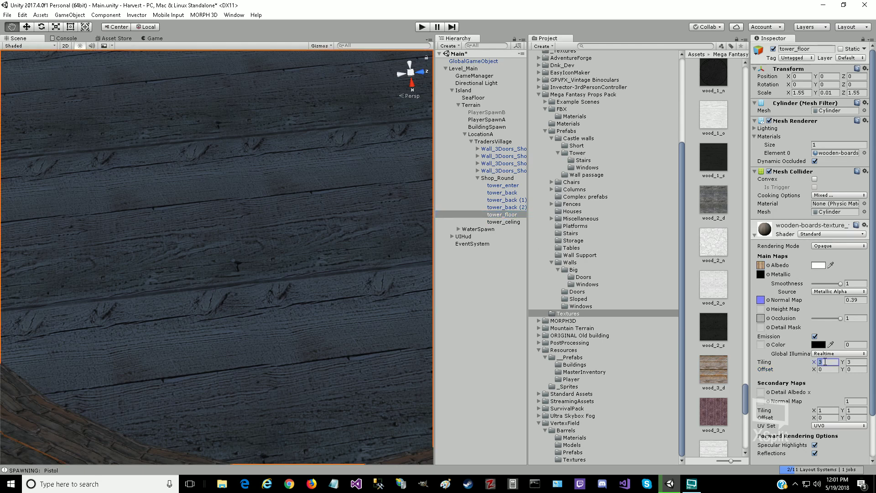
{"action": "type", "text": "5"}
{"action": "key", "text": "Tab"}
{"action": "type", "text": "5"}
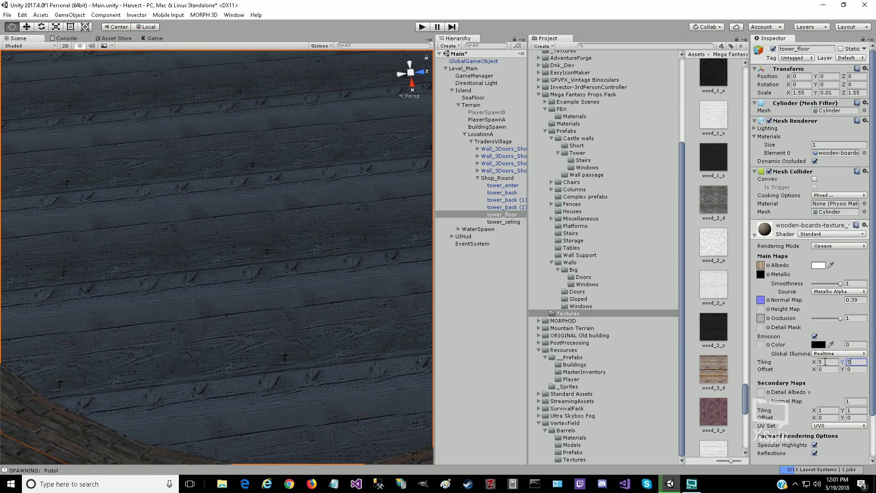
Step: Try a main map tiling of 10 in X and Y on the floor's wooden-boards material
{"action": "left_click", "coordinate": [825, 362]}
{"action": "type", "text": "10"}
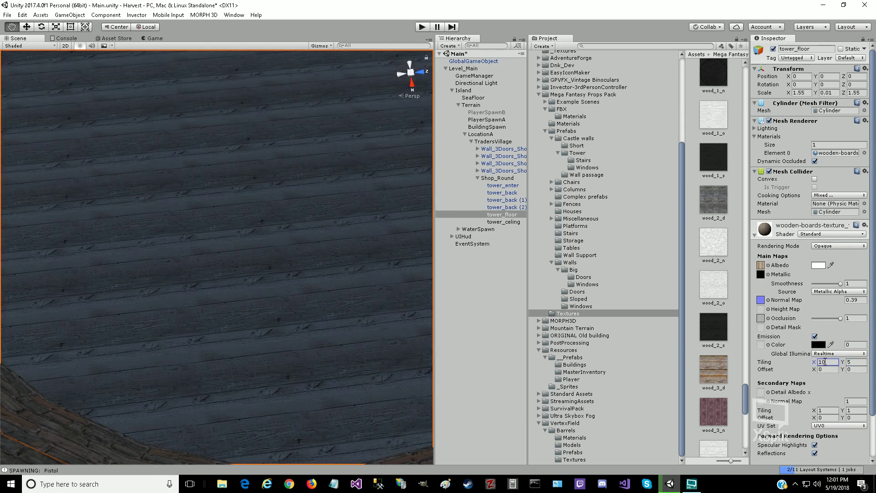
{"action": "key", "text": "Tab"}
{"action": "type", "text": "10"}
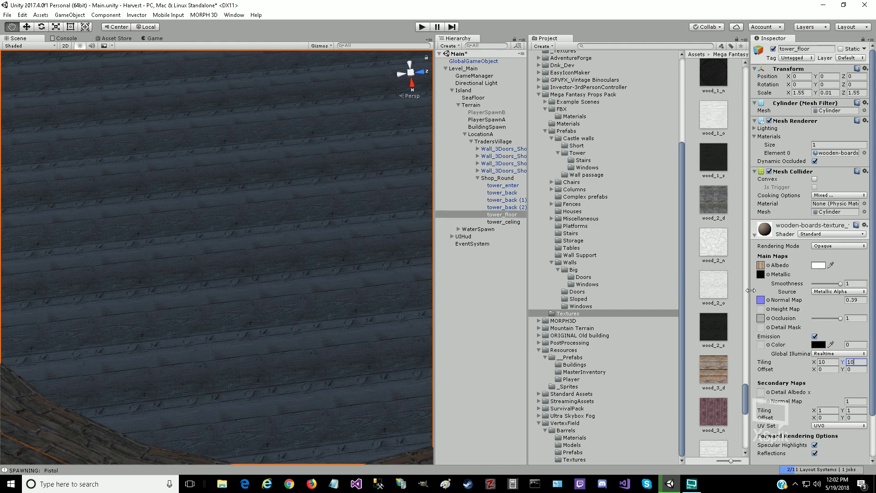
Step: Try a main map tiling of 20 in X and Y on the floor's wooden-boards material
{"action": "left_click", "coordinate": [830, 361]}
{"action": "type", "text": "20"}
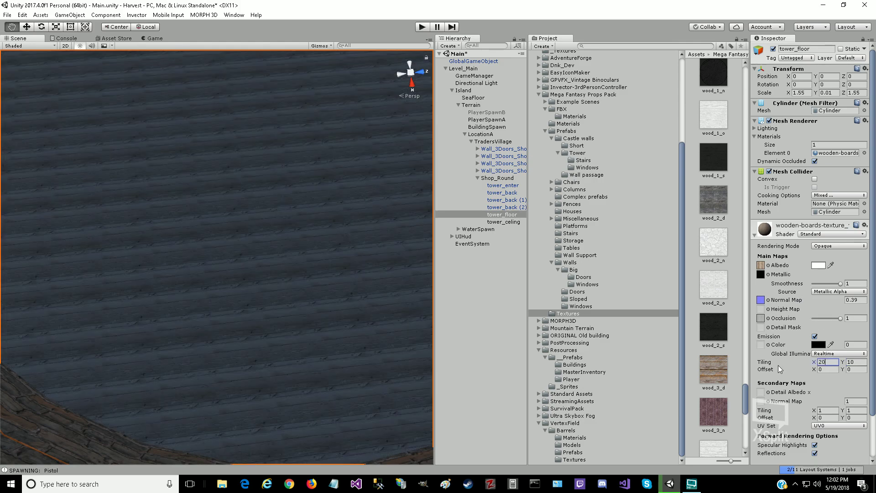
{"action": "key", "text": "Tab"}
{"action": "type", "text": "20"}
Step: Play-test the shop to examine the floor at tiling 20, open the inventory and stop the play test
{"action": "left_click", "coordinate": [420, 27]}
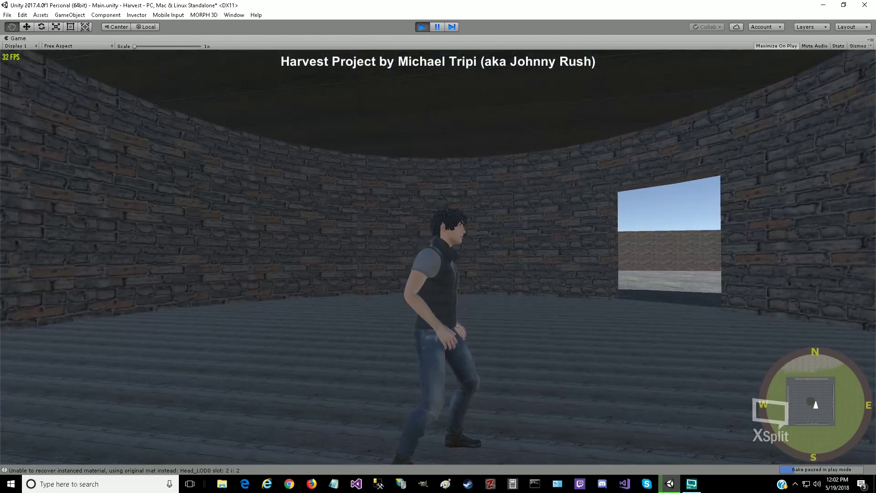
{"action": "key", "text": "w"}
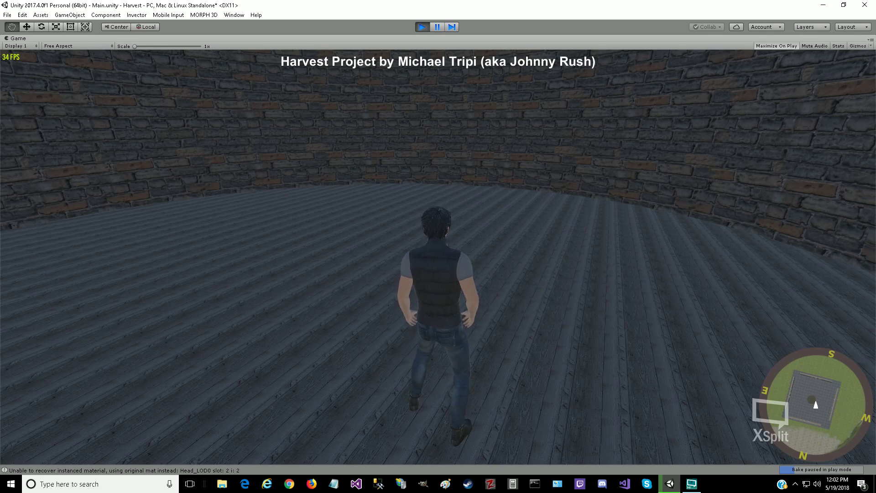
{"action": "key", "text": "w"}
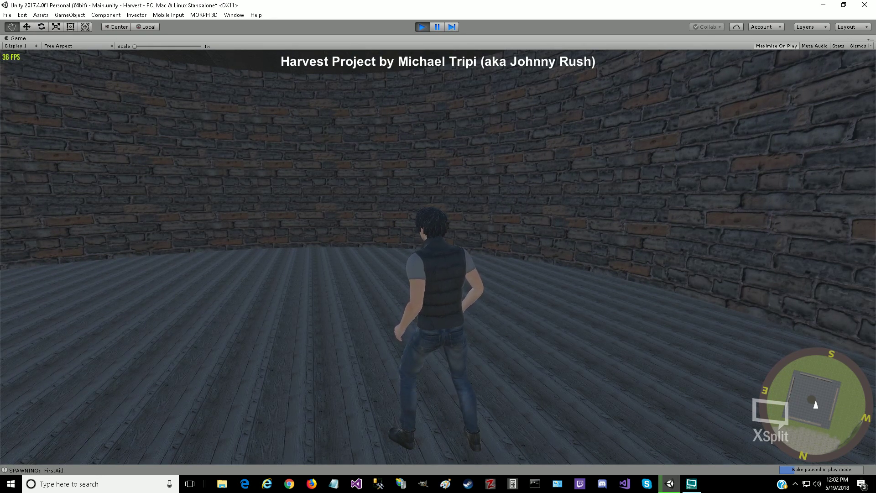
{"action": "key", "text": "i"}
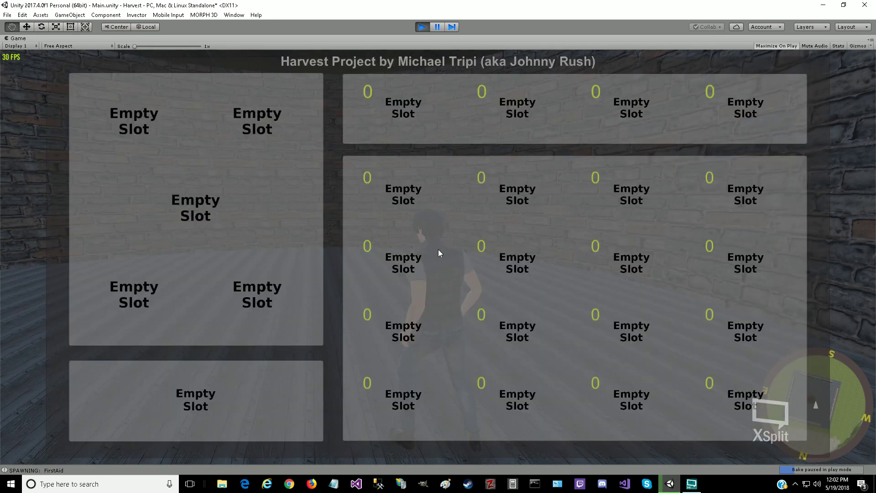
{"action": "left_click", "coordinate": [422, 27]}
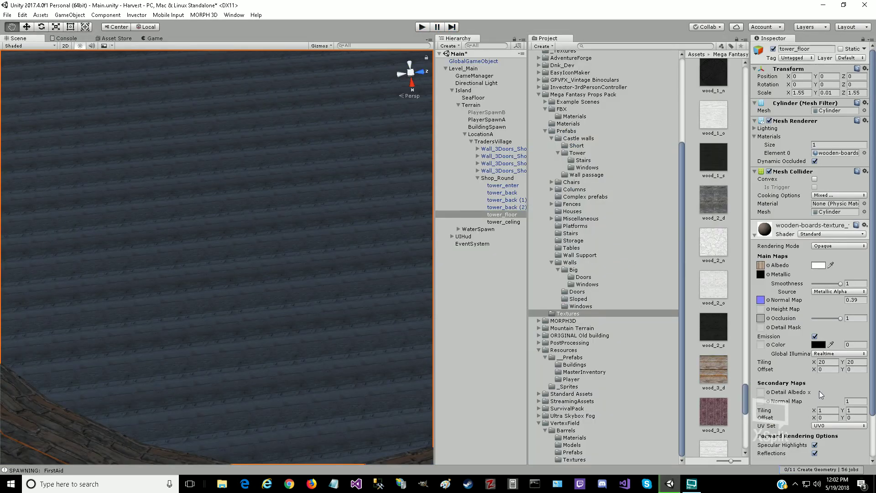
Step: Try a main map tiling of 25 in X and Y on the floor's wooden-boards material
{"action": "left_click", "coordinate": [828, 362]}
{"action": "type", "text": "25"}
{"action": "key", "text": "Tab"}
{"action": "type", "text": "25"}
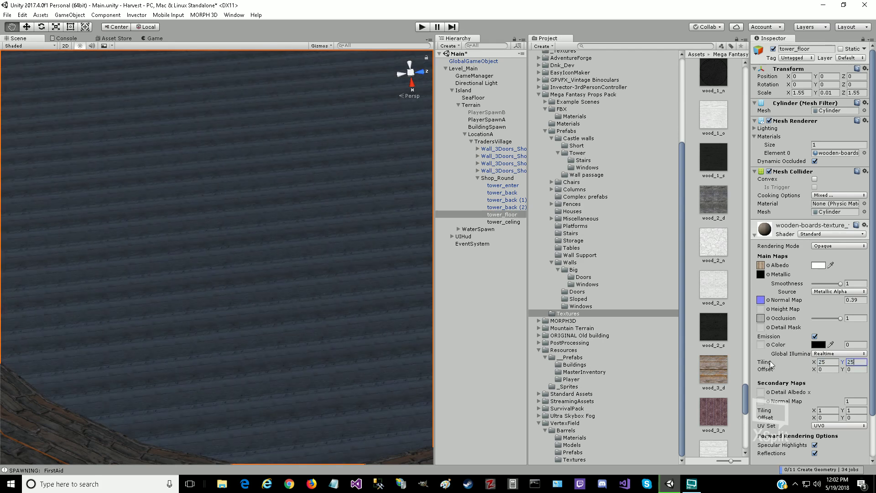
Step: Play-test the shop, run around to examine the floor at tiling 25 from several angles, open the inventory and stop playing
{"action": "left_click", "coordinate": [420, 30]}
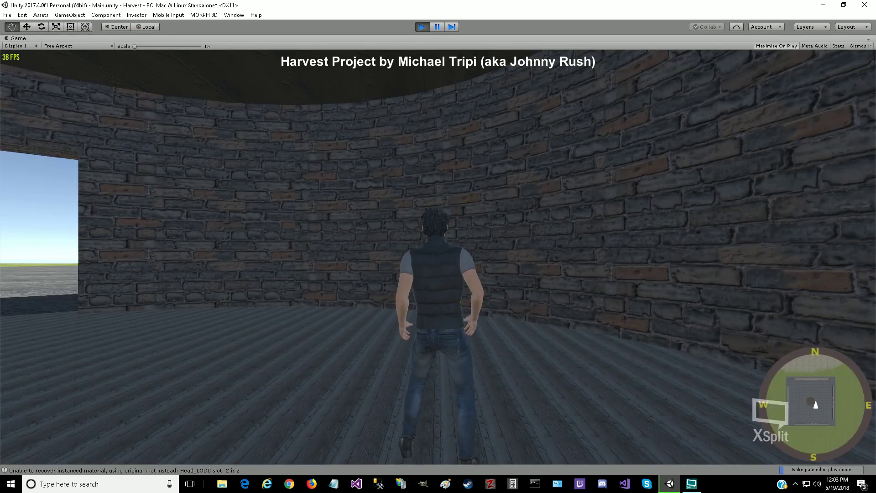
{"action": "key", "text": "d"}
{"action": "key", "text": "w"}
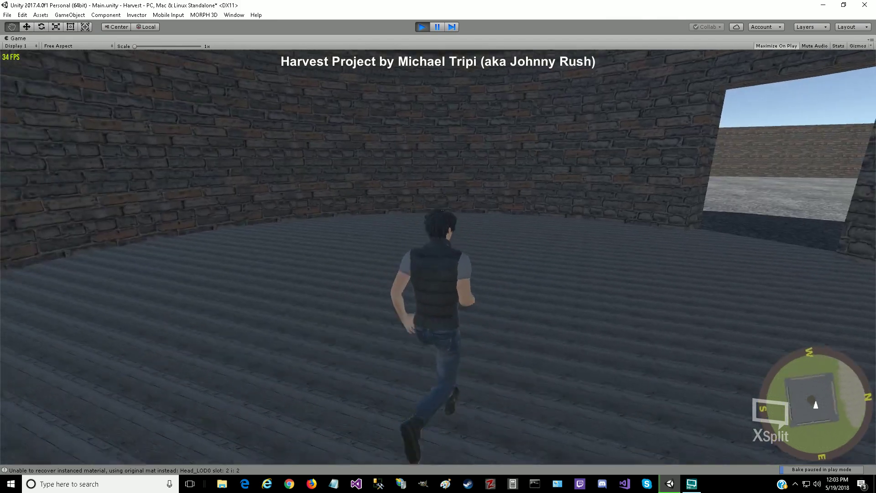
{"action": "key", "text": "a"}
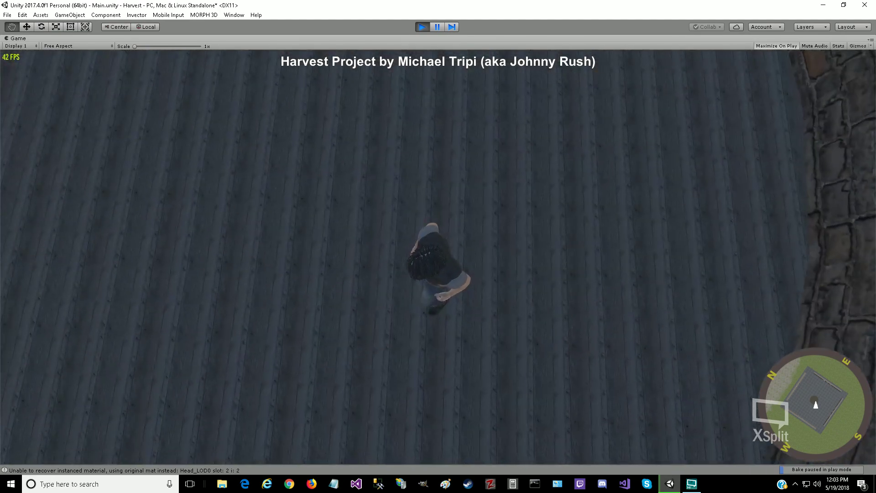
{"action": "key", "text": "w"}
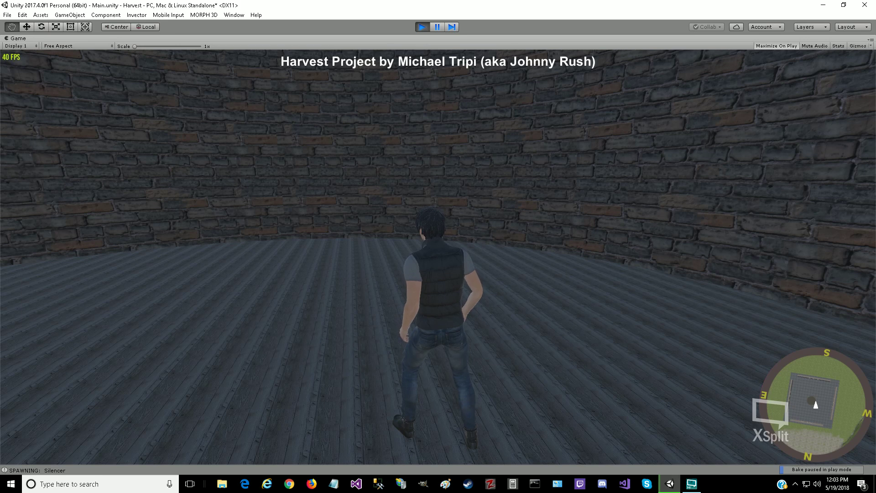
{"action": "key", "text": "i"}
{"action": "left_click", "coordinate": [422, 26]}
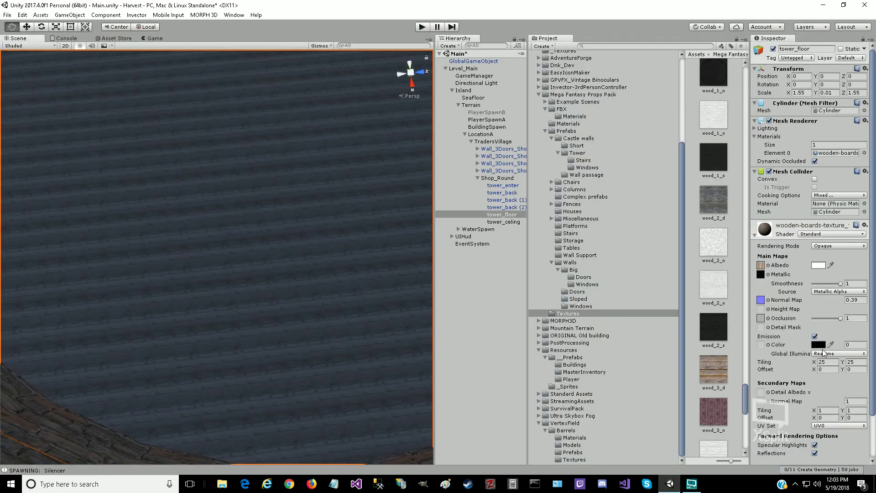
Step: Set the main map tiling of the floor's wooden-boards material back to 5 in both X and Y
{"action": "left_click", "coordinate": [825, 361]}
{"action": "type", "text": "5"}
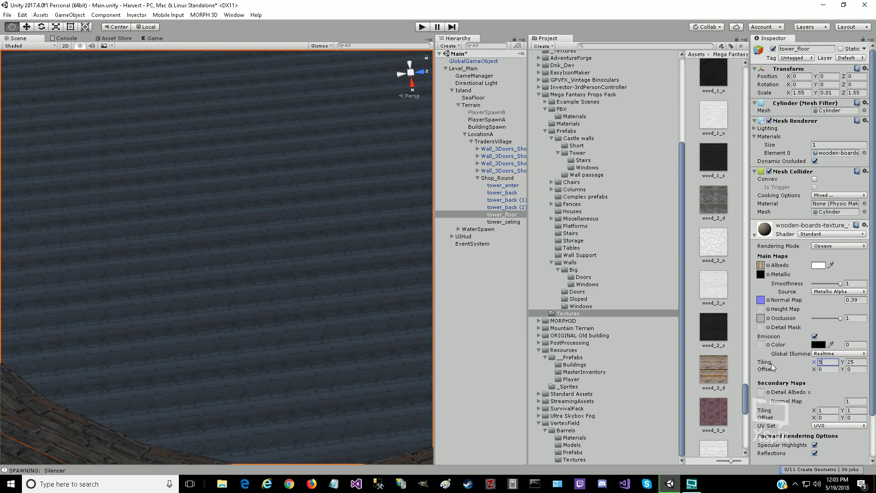
{"action": "key", "text": "Tab"}
{"action": "type", "text": "5"}
{"action": "key", "text": "Tab"}
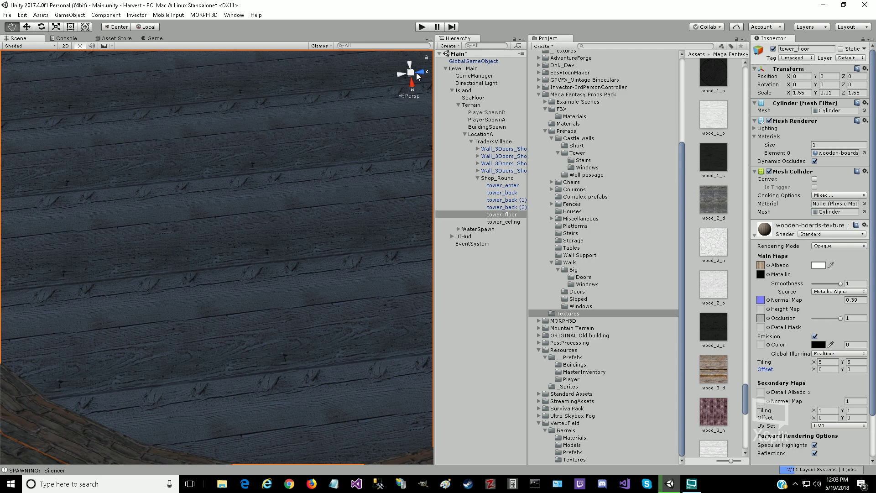
Step: Play-test the shop, run around to examine the floor at tiling 5 and the ceiling, open the inventory and stop playing
{"action": "left_click", "coordinate": [423, 27]}
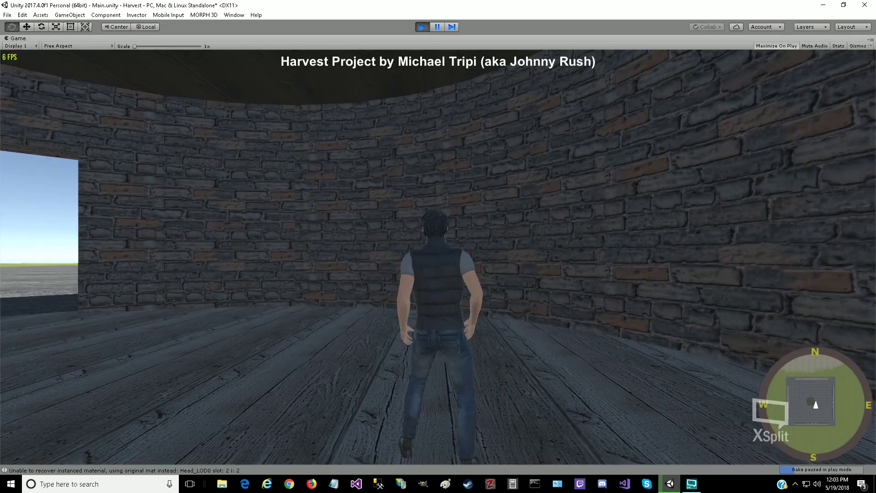
{"action": "key", "text": "w"}
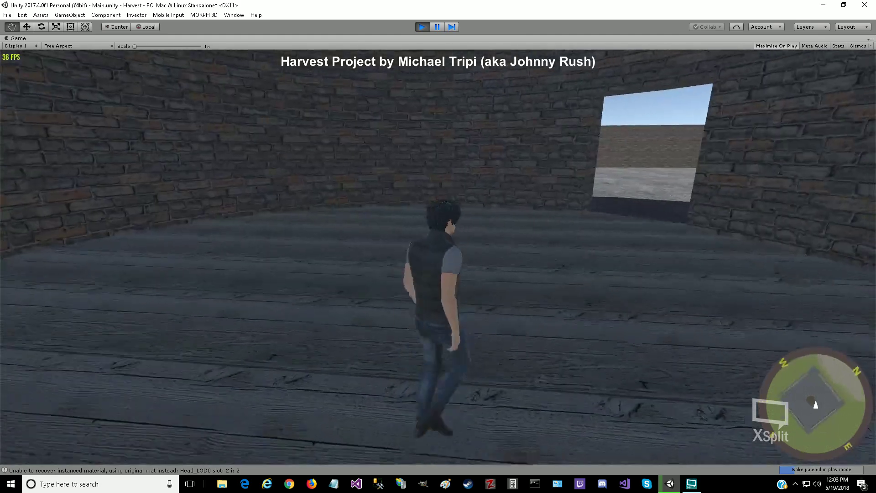
{"action": "key", "text": "d"}
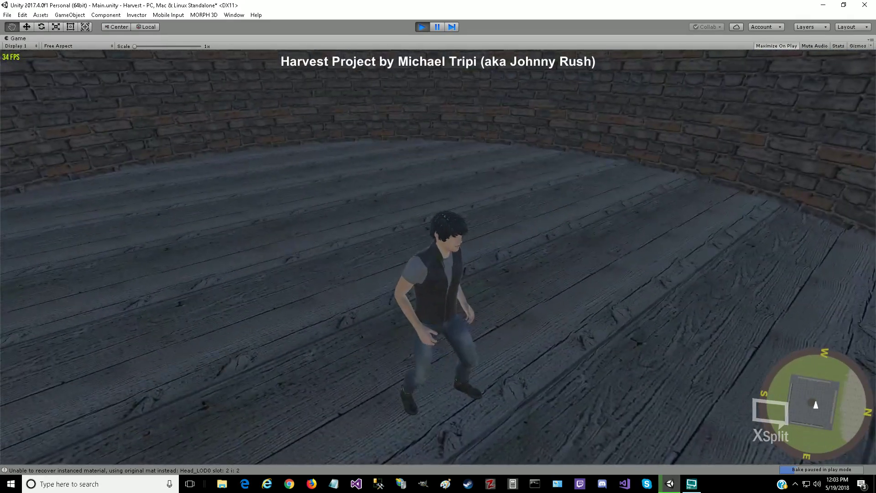
{"action": "key", "text": "w"}
{"action": "key", "text": "w"}
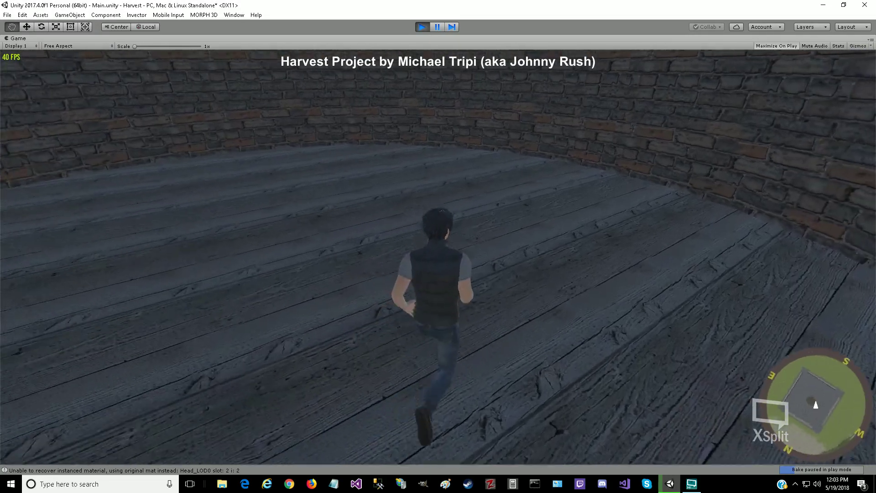
{"action": "key", "text": "w"}
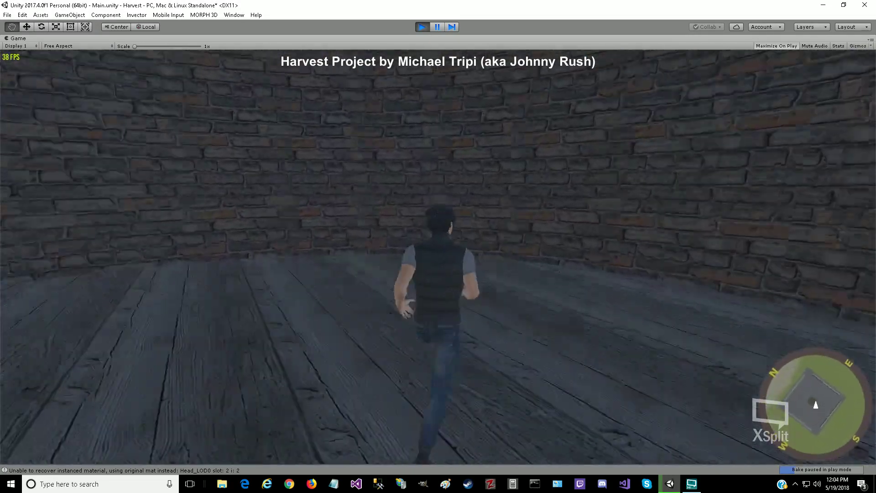
{"action": "key", "text": "w"}
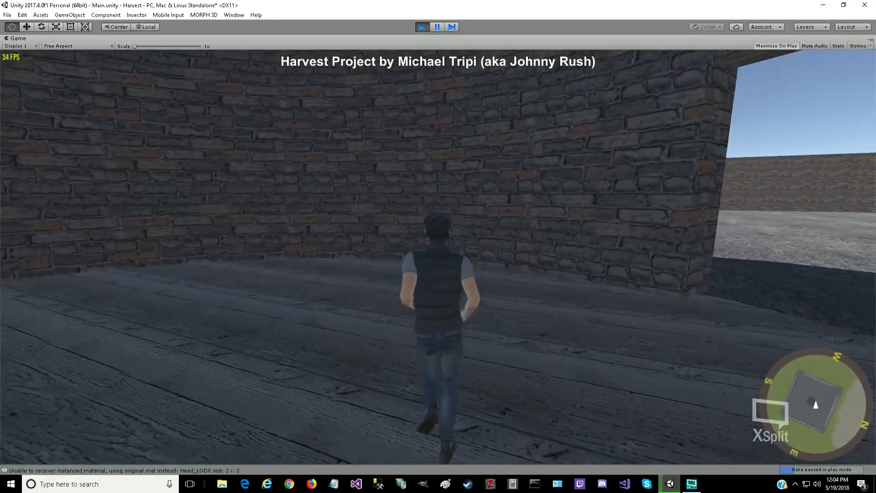
{"action": "key", "text": "w"}
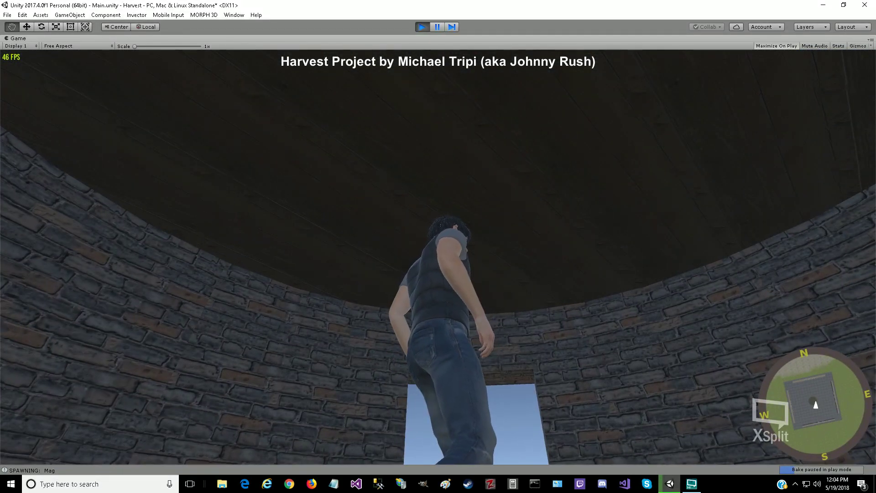
{"action": "key", "text": "i"}
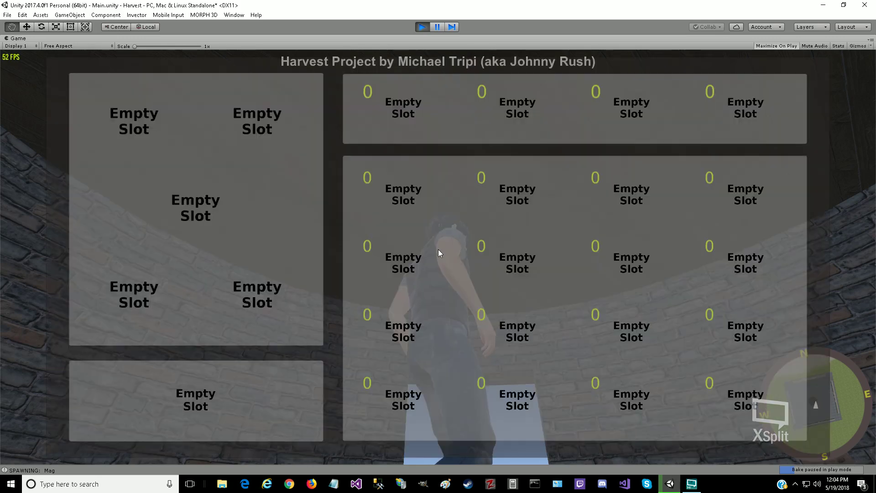
{"action": "key", "text": "ctrl+p"}
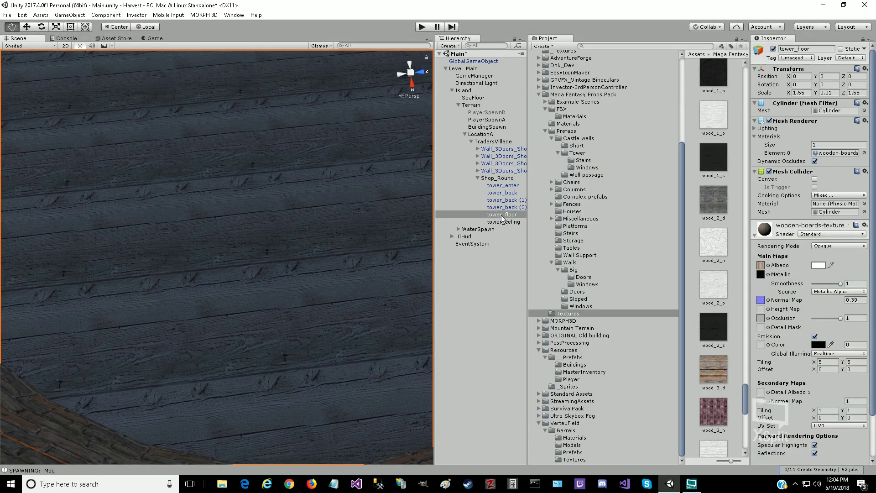
Step: Save the Shop_Round object as a prefab in the _Prefabs folder and check its child parts in the hierarchy
{"action": "left_click", "coordinate": [504, 222]}
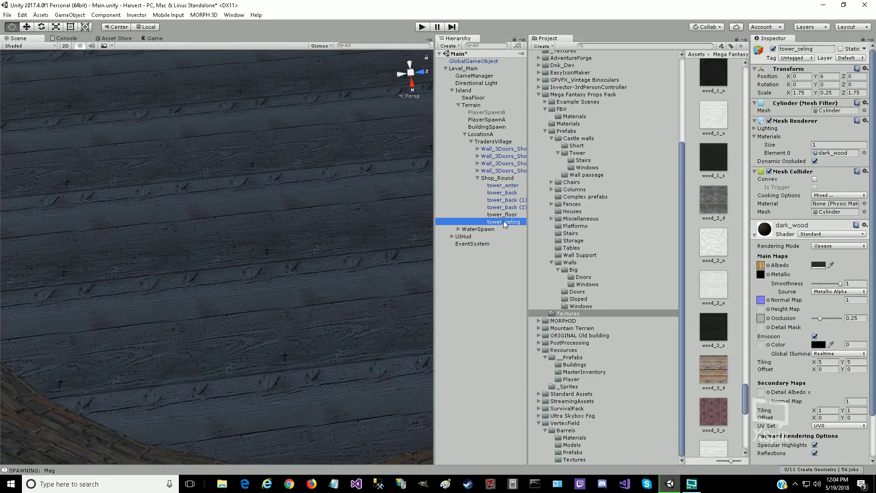
{"action": "left_click", "coordinate": [504, 215]}
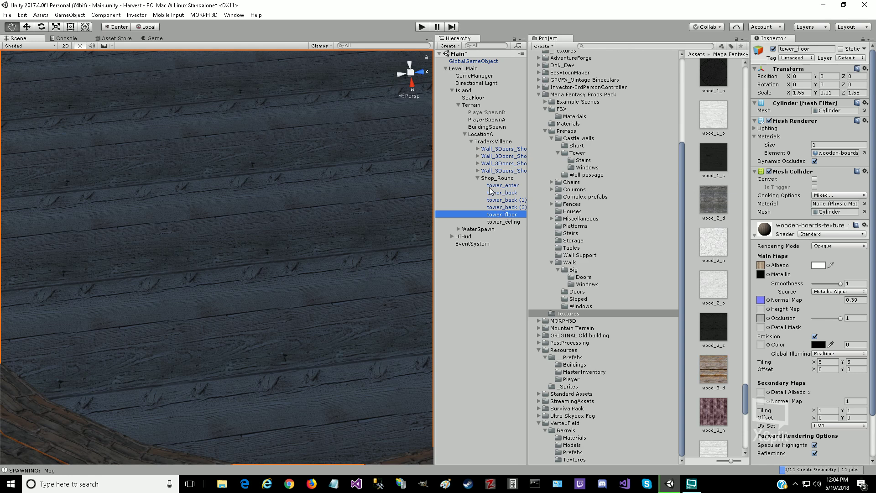
{"action": "left_click", "coordinate": [478, 178]}
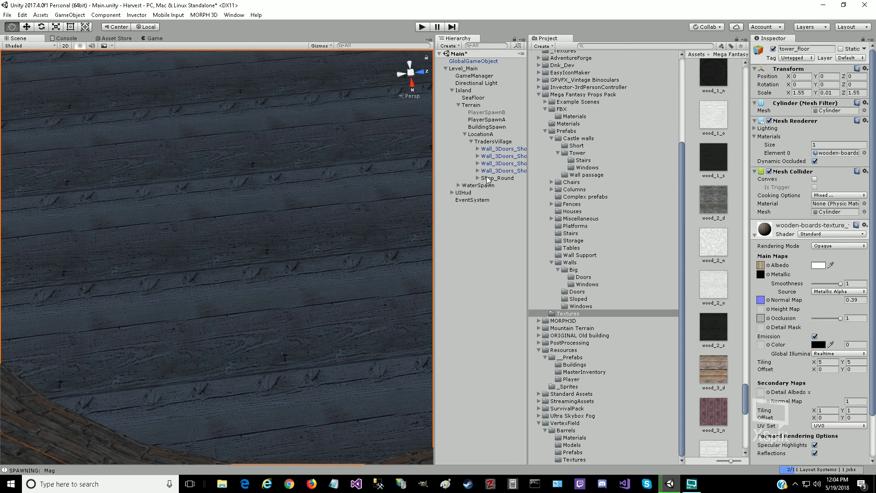
{"action": "left_click_drag", "start_coordinate": [684, 176], "coordinate": [682, 80]}
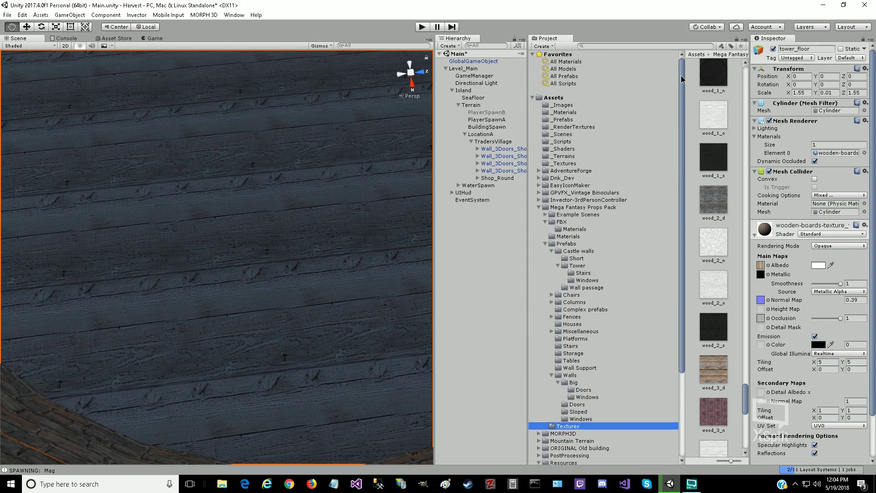
{"action": "left_click", "coordinate": [490, 179]}
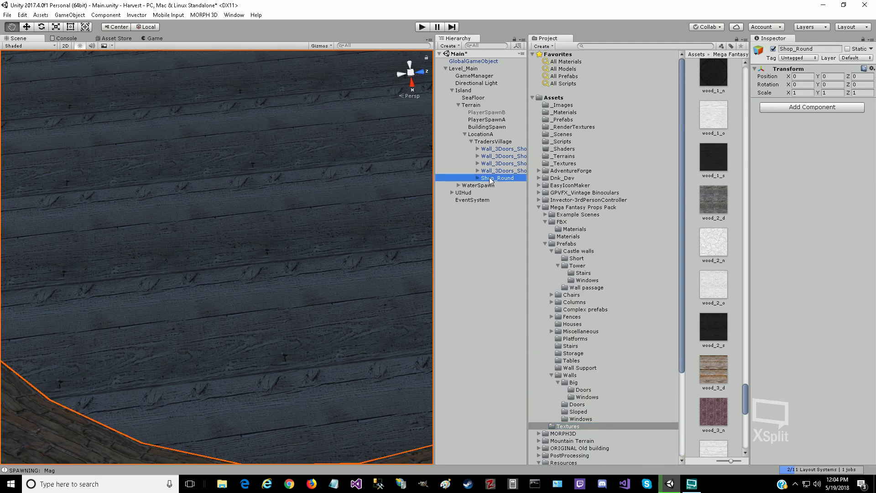
{"action": "left_click_drag", "start_coordinate": [490, 180], "coordinate": [547, 119]}
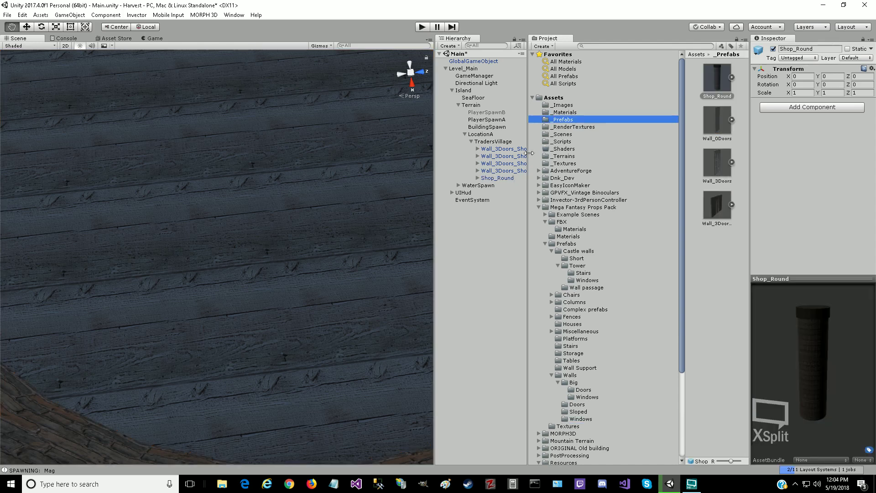
{"action": "left_click", "coordinate": [478, 178]}
{"action": "left_click", "coordinate": [489, 178]}
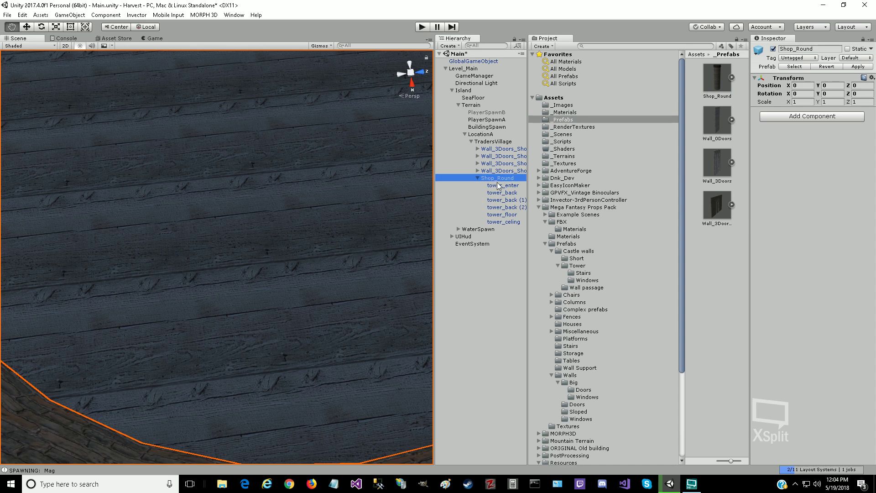
{"action": "left_click", "coordinate": [477, 179]}
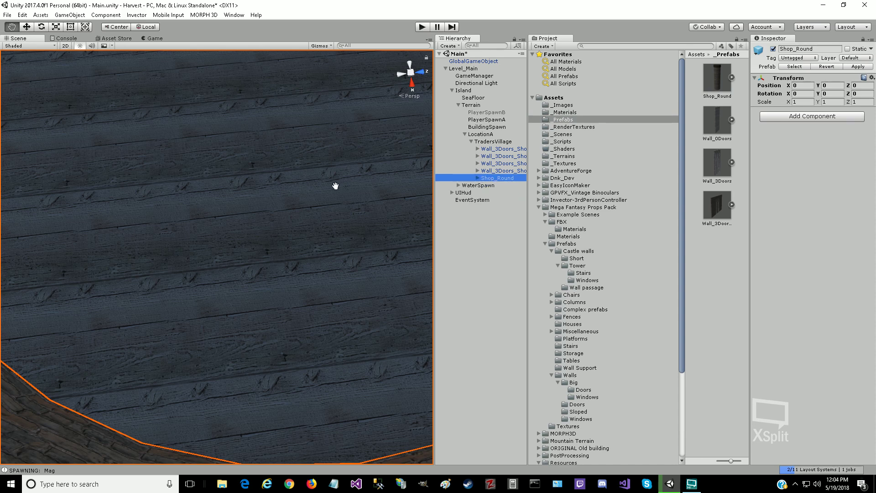
Step: Move Shop_Round from the courtyard's centre towards a wall corner, to about X 3.4 and Z 2.44
{"action": "scroll", "coordinate": [278, 173], "scroll_direction": "down", "scroll_amount": 5}
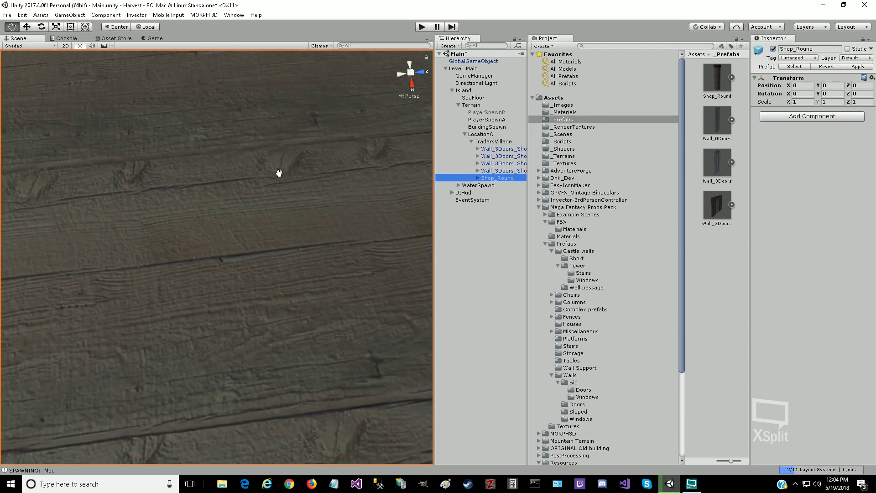
{"action": "scroll", "coordinate": [279, 174], "scroll_direction": "down", "scroll_amount": 6}
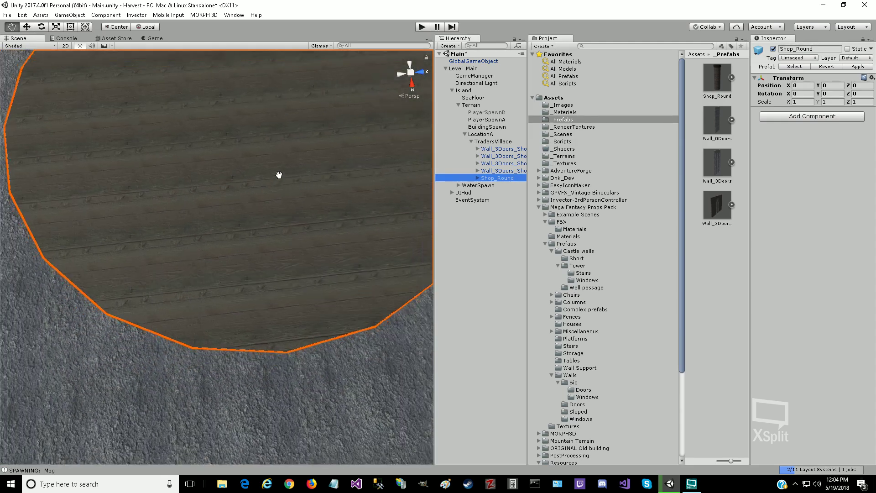
{"action": "scroll", "coordinate": [279, 175], "scroll_direction": "up", "scroll_amount": 1}
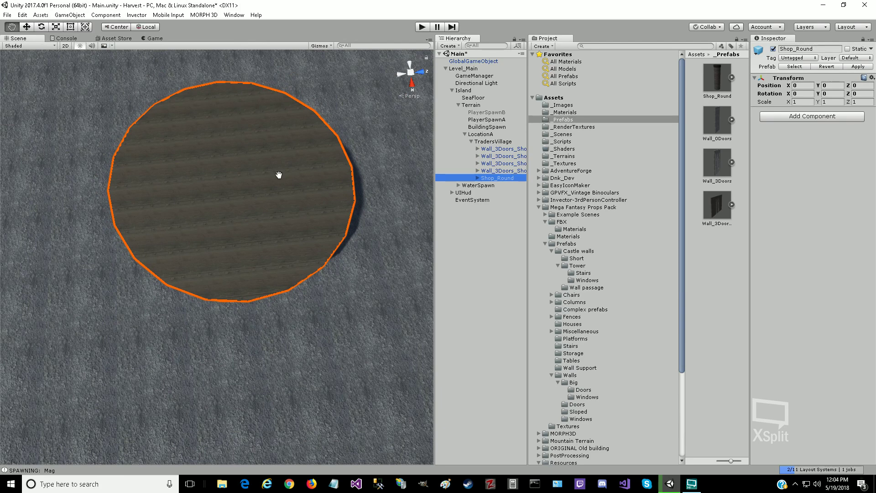
{"action": "scroll", "coordinate": [305, 208], "scroll_direction": "down", "scroll_amount": 4}
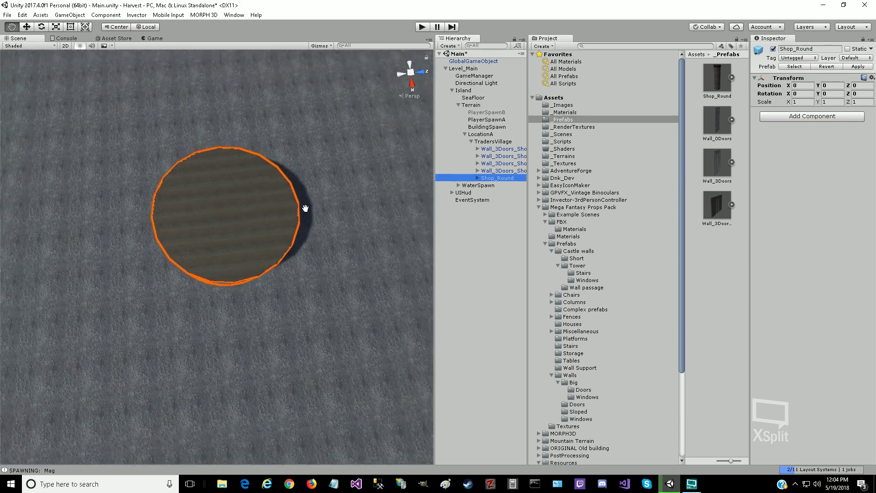
{"action": "scroll", "coordinate": [305, 208], "scroll_direction": "down", "scroll_amount": 2}
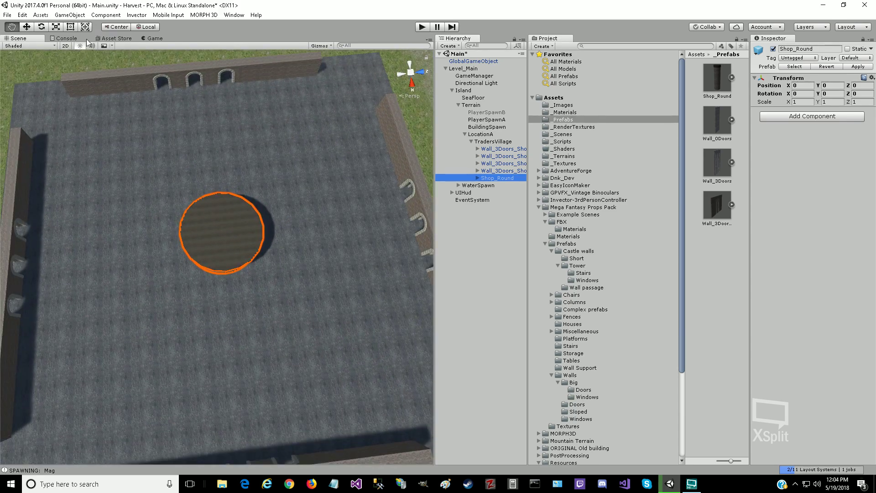
{"action": "left_click", "coordinate": [26, 27]}
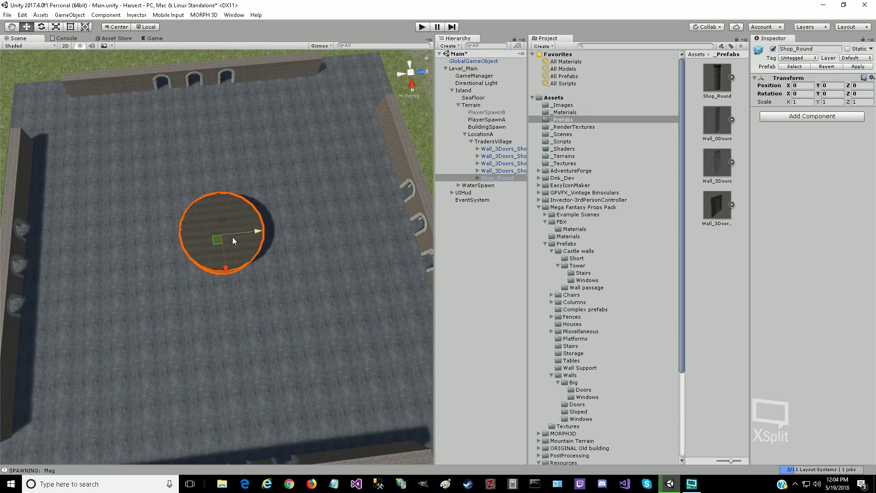
{"action": "left_click_drag", "start_coordinate": [256, 234], "coordinate": [369, 230]}
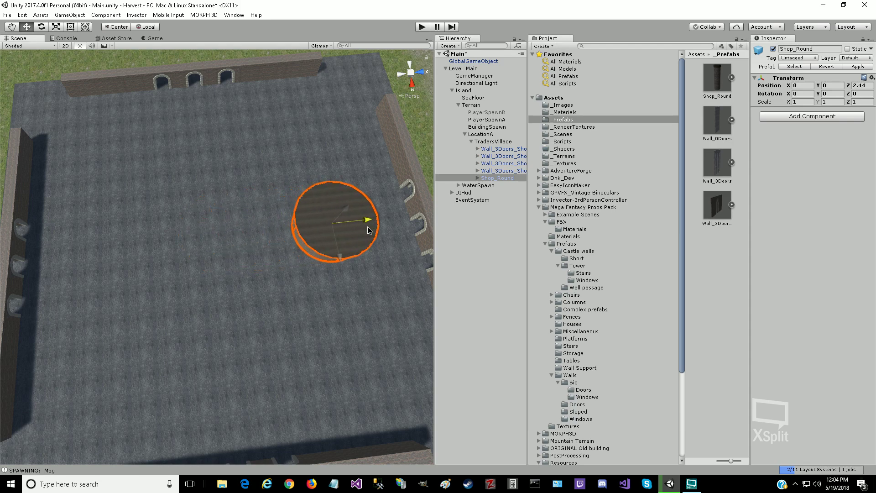
{"action": "left_click_drag", "start_coordinate": [340, 258], "coordinate": [368, 403]}
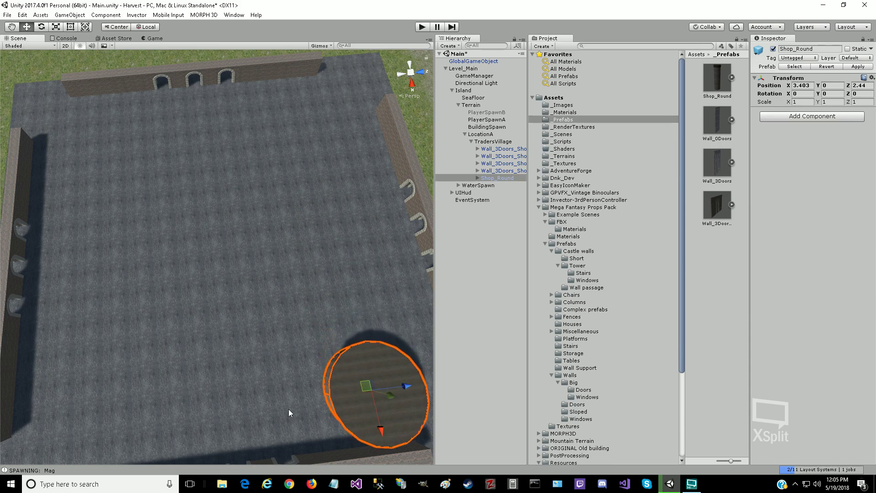
Step: Move Shop_Round into the gap where the two courtyard walls meet, at about X 4.25 and Z 3.94
{"action": "left_click", "coordinate": [13, 27]}
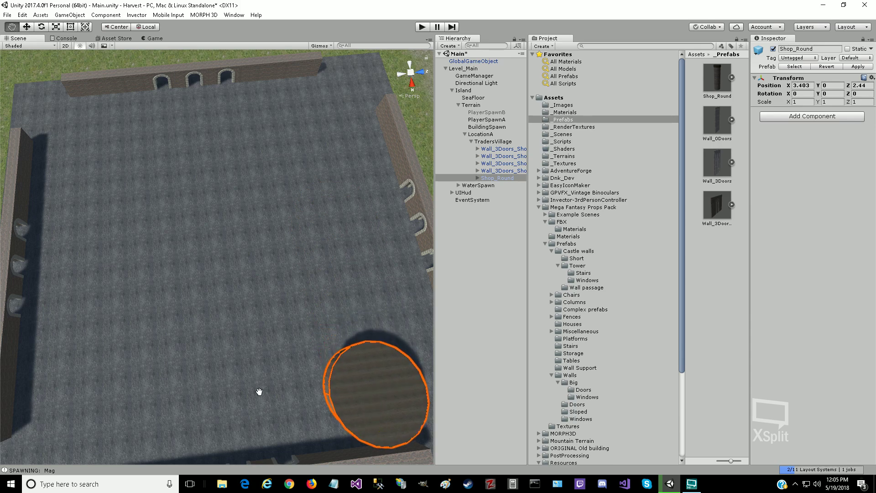
{"action": "left_click_drag", "start_coordinate": [256, 387], "coordinate": [133, 314]}
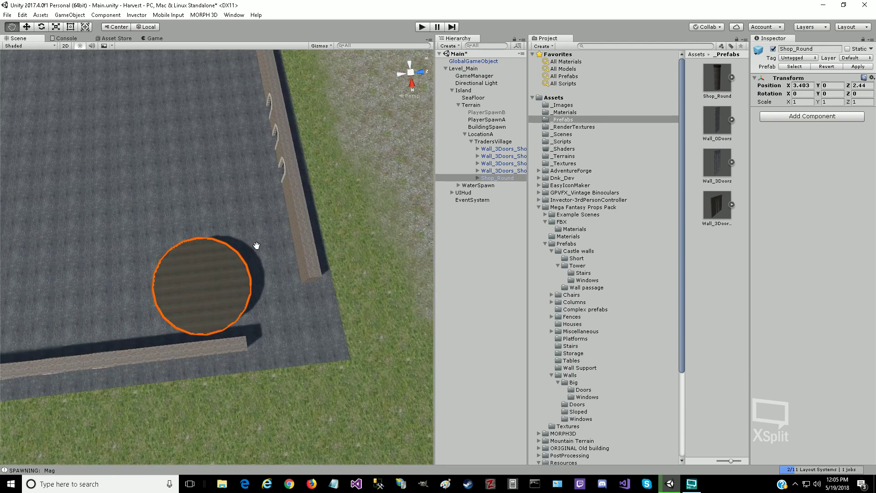
{"action": "left_click", "coordinate": [27, 27]}
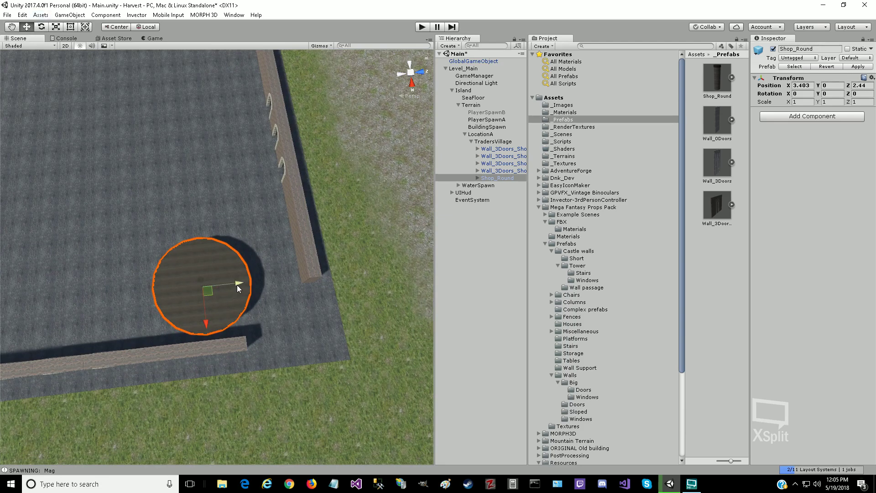
{"action": "left_click_drag", "start_coordinate": [237, 284], "coordinate": [273, 338]}
{"action": "left_click_drag", "start_coordinate": [299, 307], "coordinate": [319, 306]}
{"action": "left_click_drag", "start_coordinate": [293, 346], "coordinate": [294, 363]}
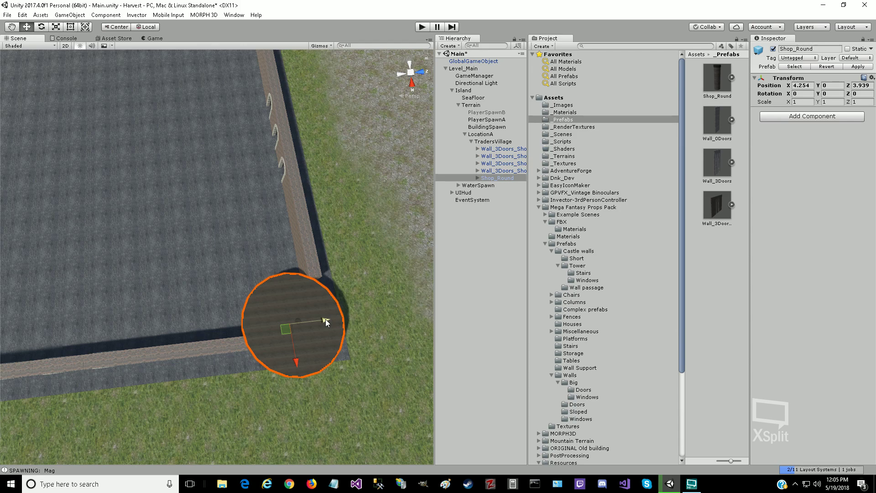
Step: Examine the placed round shop from inside the courtyard and from above, selecting its tower_enter part to locate the entrance
{"action": "scroll", "coordinate": [286, 338], "scroll_direction": "up", "scroll_amount": 4}
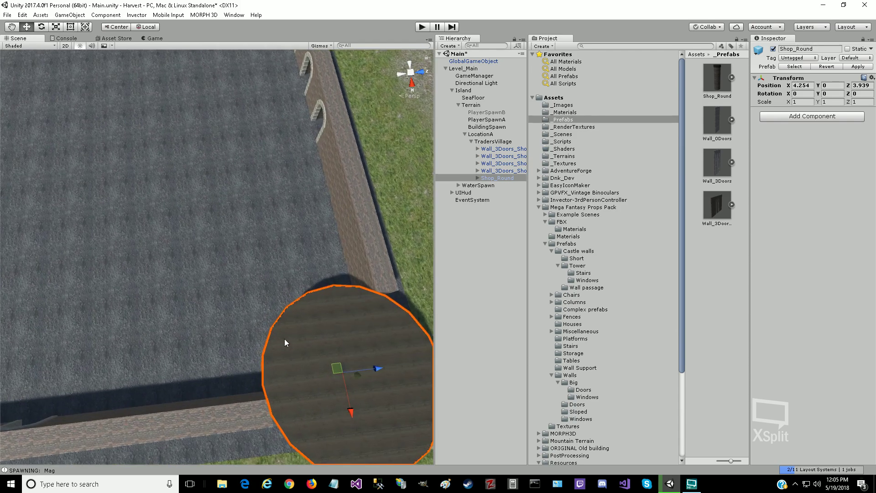
{"action": "right_click_drag", "start_coordinate": [284, 339], "coordinate": [333, 341]}
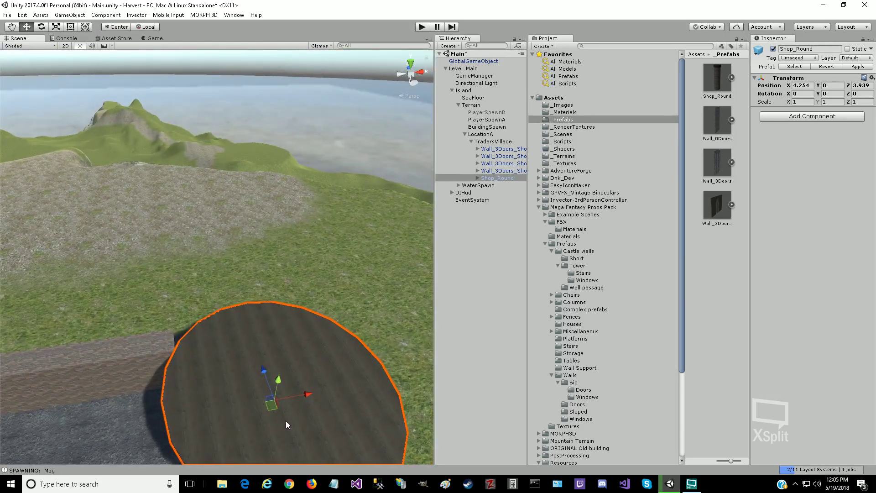
{"action": "left_click", "coordinate": [12, 26]}
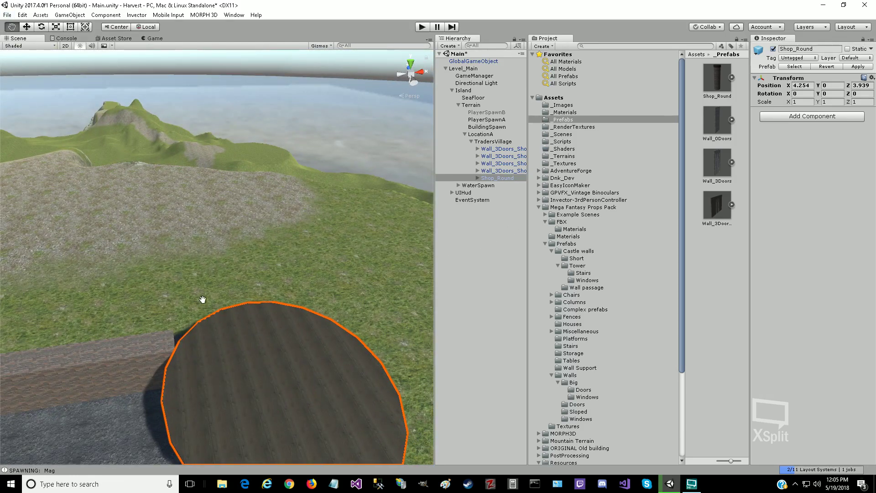
{"action": "left_click_drag", "start_coordinate": [235, 373], "coordinate": [238, 375]}
{"action": "right_click_drag", "start_coordinate": [238, 375], "coordinate": [349, 331]}
{"action": "left_click_drag", "start_coordinate": [230, 356], "coordinate": [284, 346]}
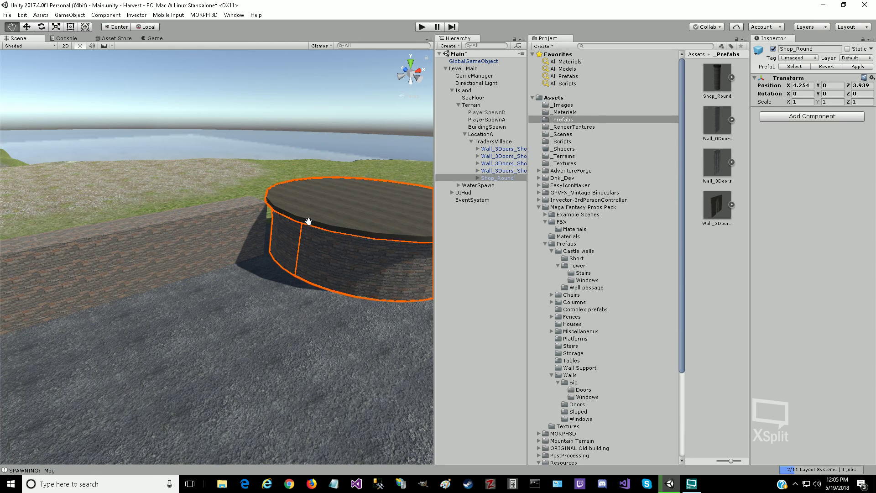
{"action": "left_click", "coordinate": [477, 178]}
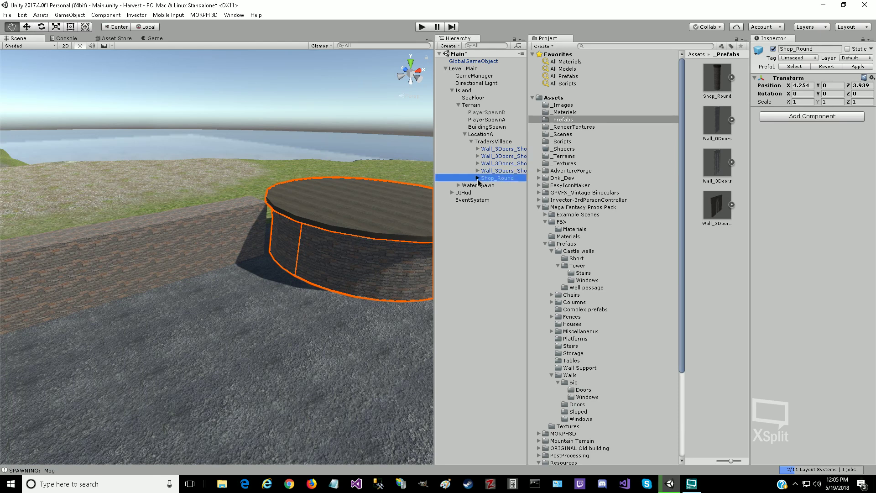
{"action": "left_click", "coordinate": [492, 185]}
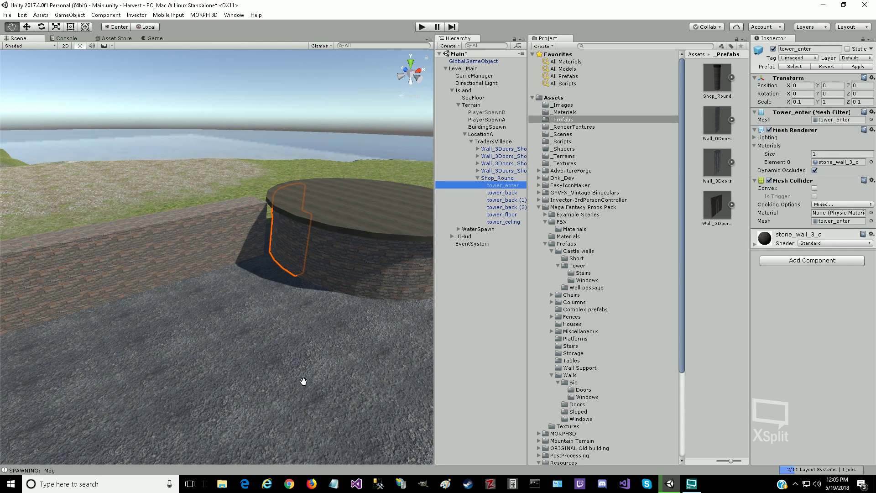
{"action": "left_click", "coordinate": [412, 67]}
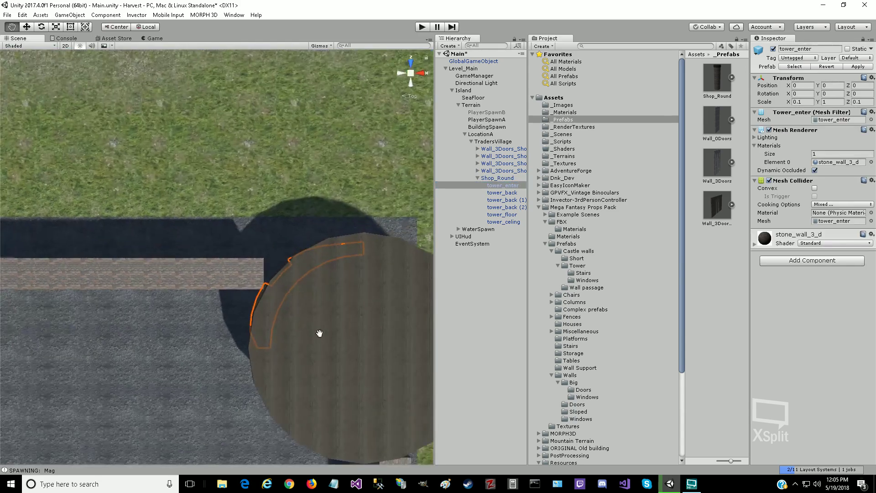
{"action": "scroll", "coordinate": [319, 333], "scroll_direction": "down", "scroll_amount": 5}
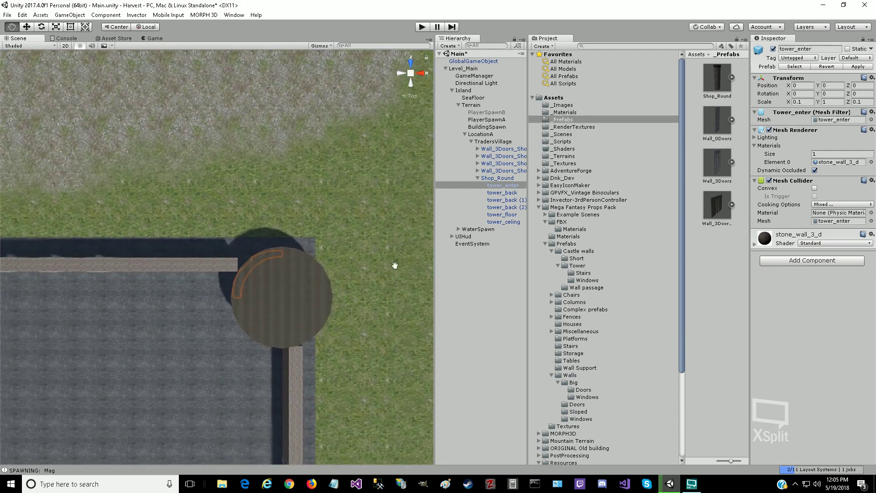
Step: Slide Shop_Round along the side wall to about Z 0.5 and back into the wall corner at about Z 3.97
{"action": "left_click", "coordinate": [497, 178]}
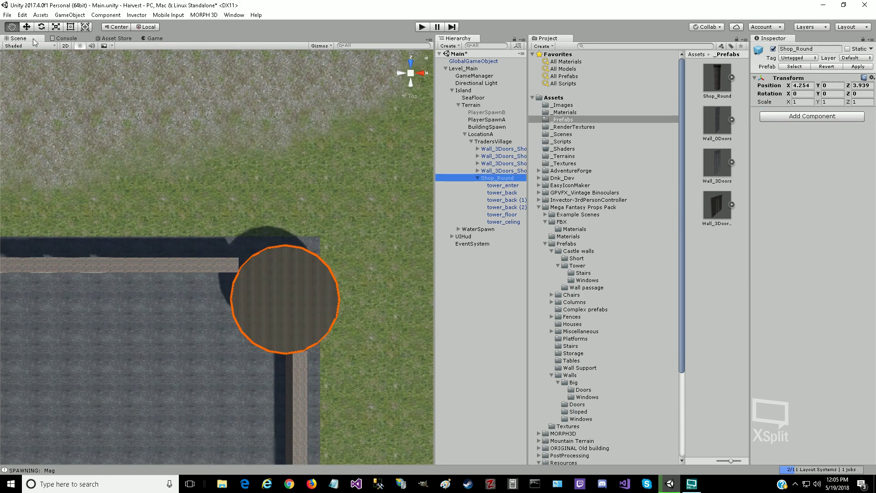
{"action": "left_click", "coordinate": [26, 27]}
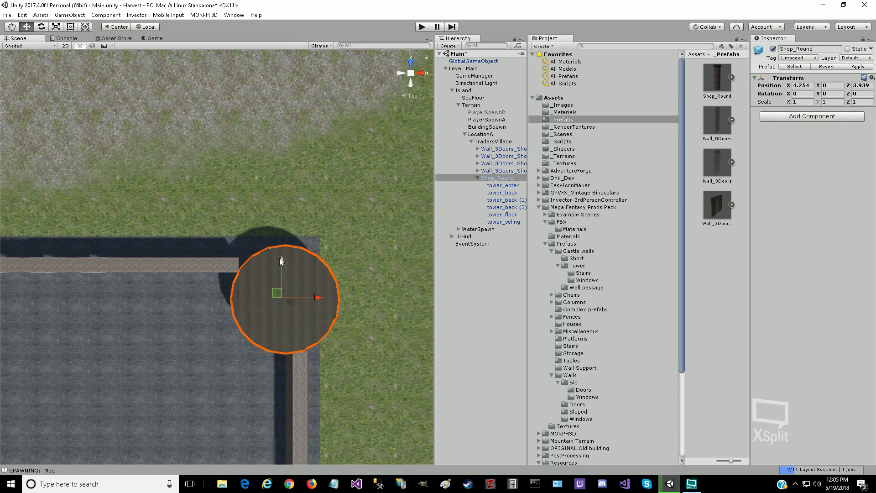
{"action": "left_click_drag", "start_coordinate": [280, 259], "coordinate": [269, 459]}
{"action": "scroll", "coordinate": [261, 376], "scroll_direction": "down", "scroll_amount": 2}
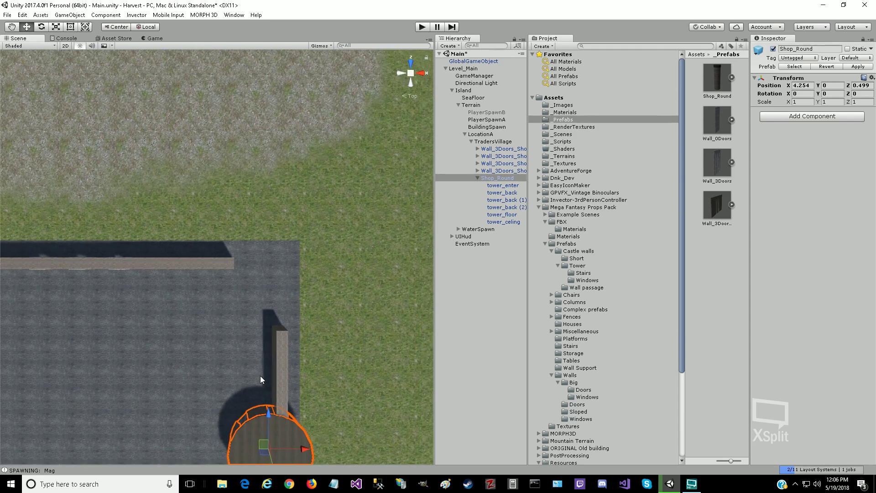
{"action": "scroll", "coordinate": [260, 376], "scroll_direction": "down", "scroll_amount": 1}
{"action": "scroll", "coordinate": [260, 376], "scroll_direction": "down", "scroll_amount": 1}
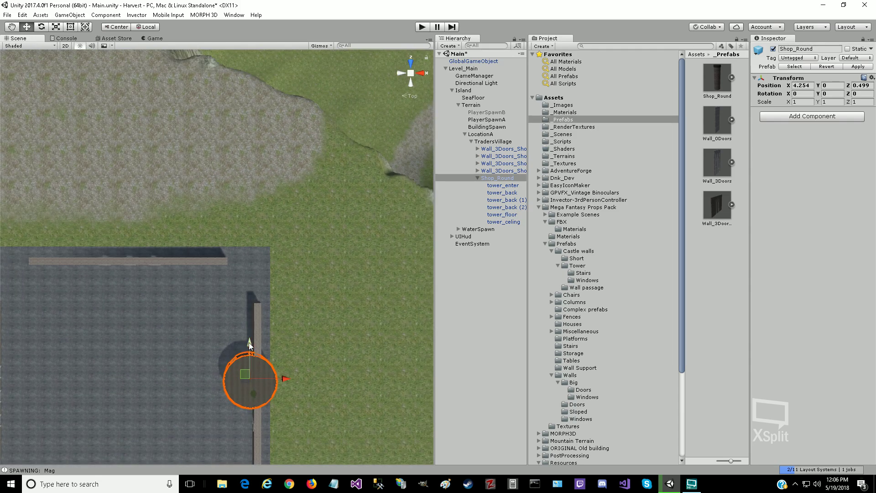
{"action": "left_click_drag", "start_coordinate": [250, 343], "coordinate": [243, 243]}
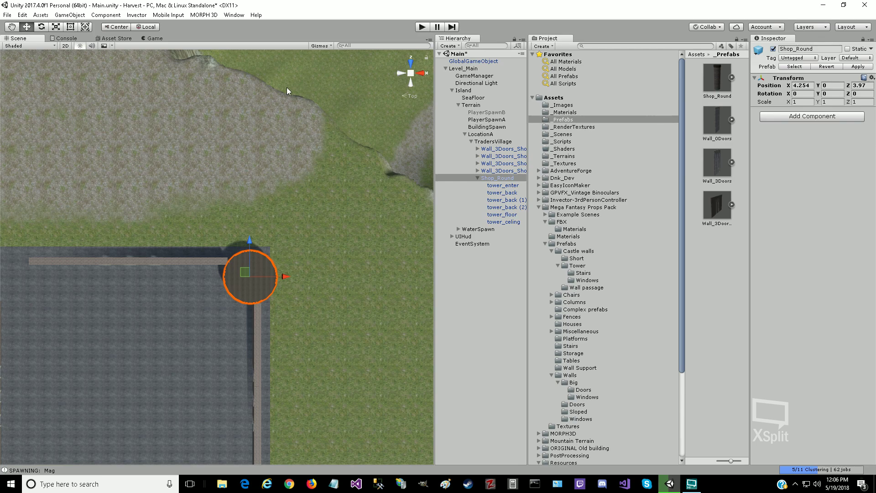
Step: Examine Shop_Round at the wall corner from inside the courtyard, checking the side that faces the yard
{"action": "scroll", "coordinate": [156, 327], "scroll_direction": "up", "scroll_amount": 10}
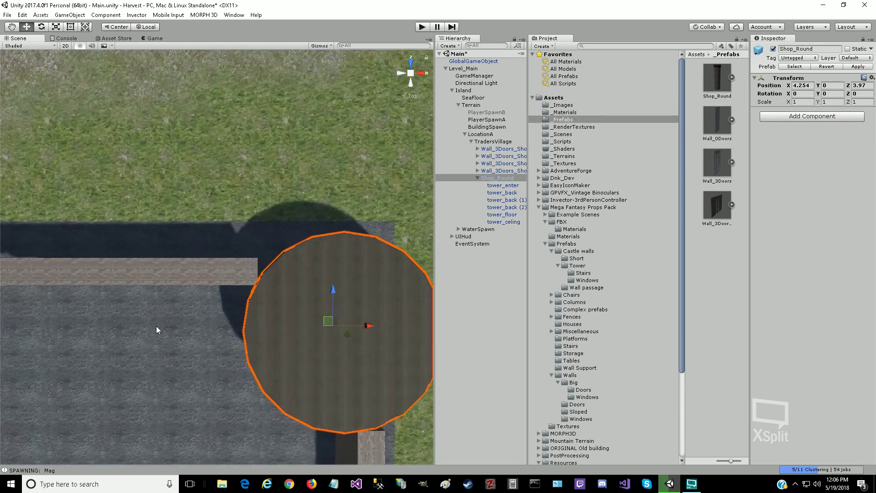
{"action": "left_click_drag", "start_coordinate": [158, 330], "coordinate": [303, 250], "text": "alt"}
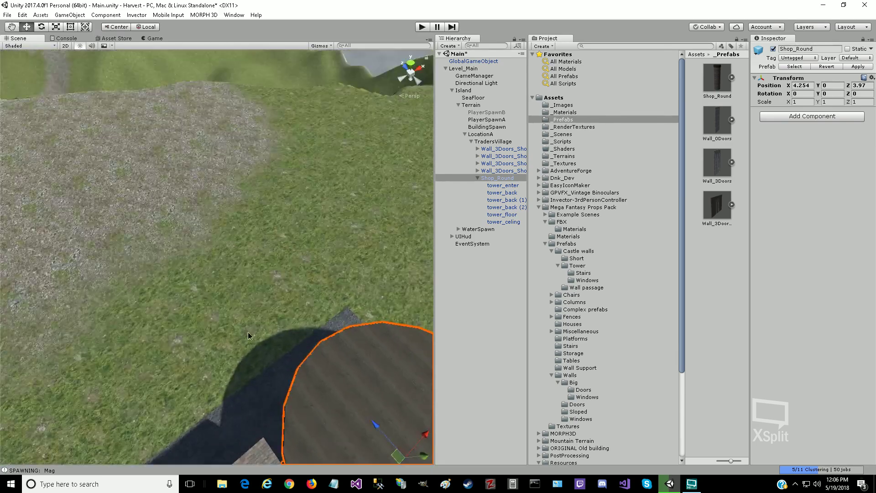
{"action": "left_click_drag", "start_coordinate": [247, 333], "coordinate": [267, 253]}
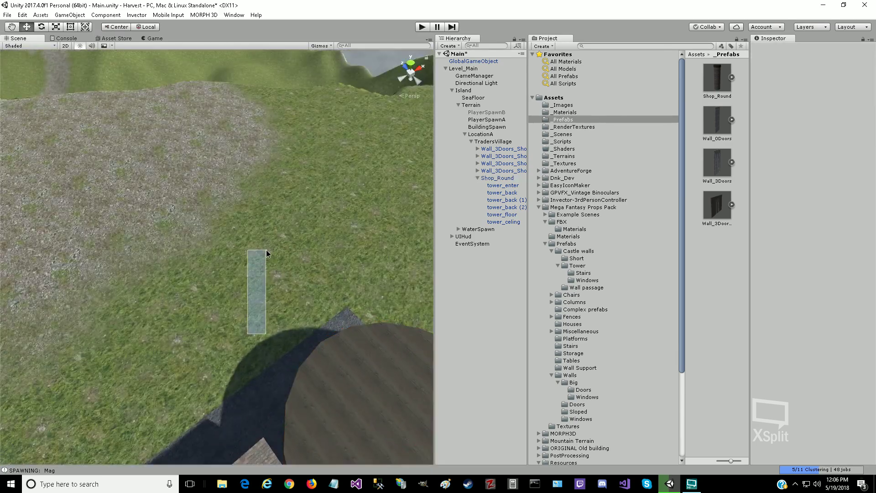
{"action": "left_click", "coordinate": [14, 27]}
{"action": "scroll", "coordinate": [148, 248], "scroll_direction": "up", "scroll_amount": 5}
{"action": "left_click_drag", "start_coordinate": [149, 252], "coordinate": [144, 45]}
{"action": "scroll", "coordinate": [340, 258], "scroll_direction": "up", "scroll_amount": 5}
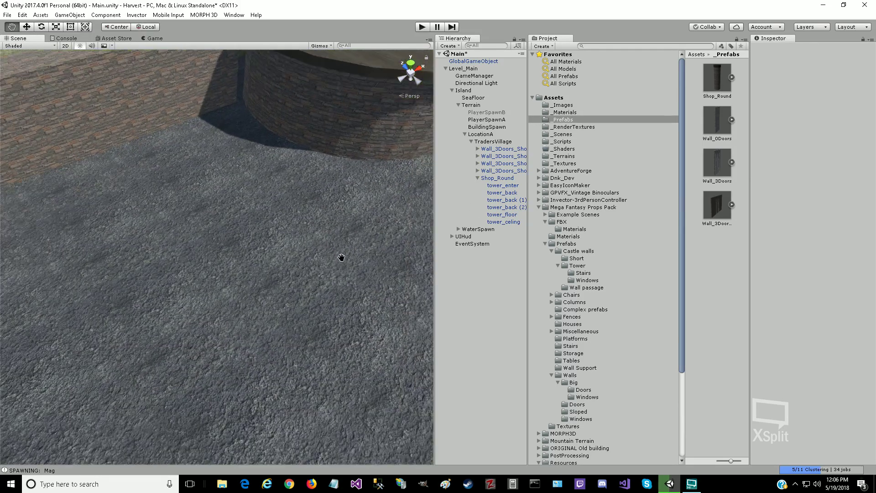
{"action": "left_click_drag", "start_coordinate": [286, 189], "coordinate": [324, 196]}
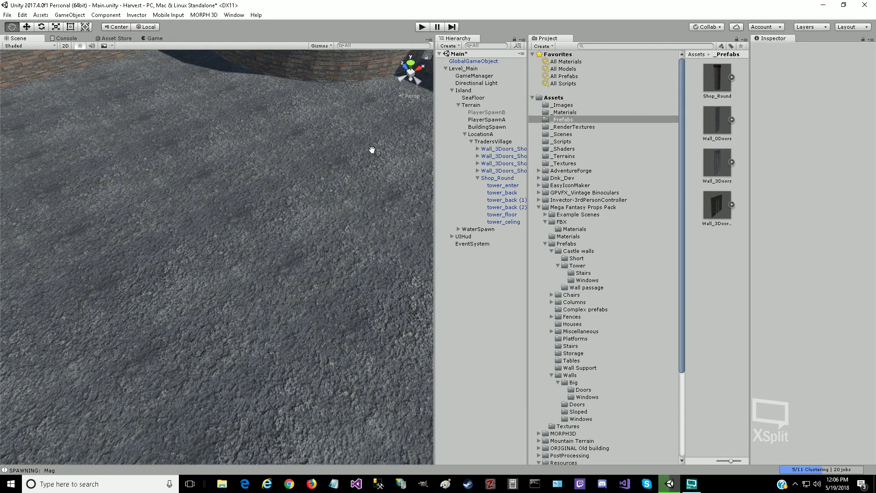
{"action": "left_click_drag", "start_coordinate": [333, 146], "coordinate": [349, 91], "text": "alt"}
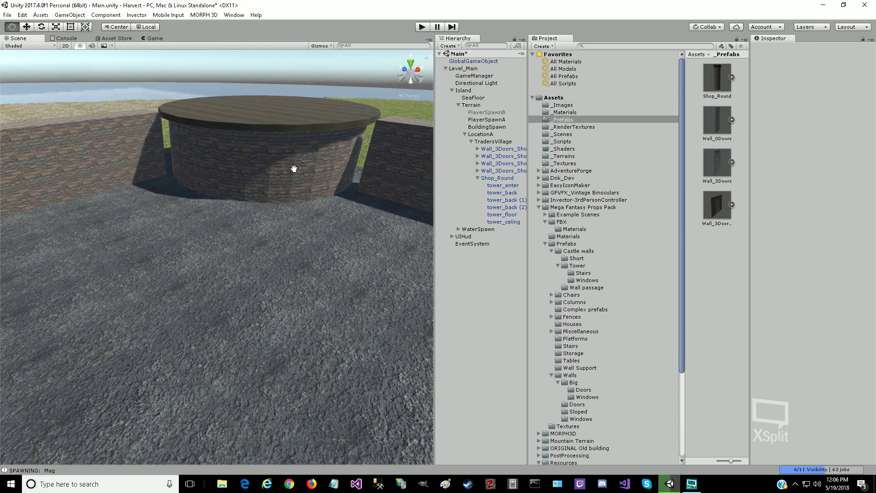
Step: Set Shop_Round's Y rotation to -90 so that its entrance faces the courtyard
{"action": "left_click", "coordinate": [495, 179]}
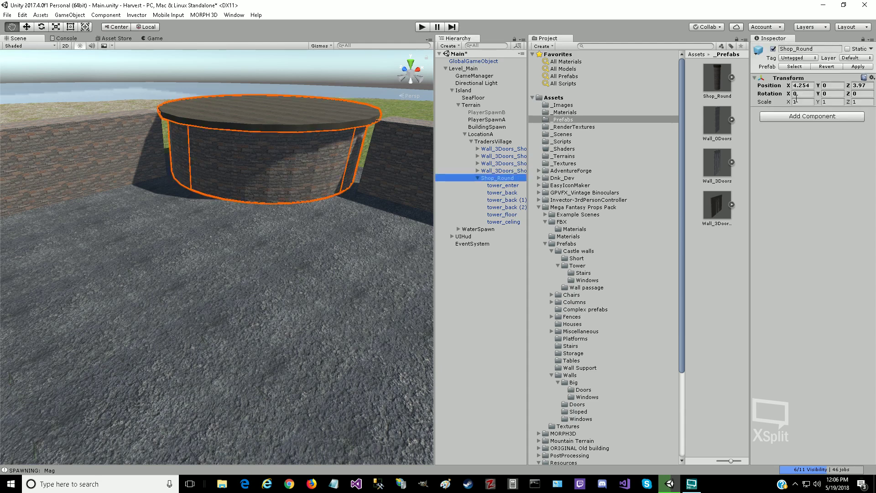
{"action": "left_click", "coordinate": [833, 94]}
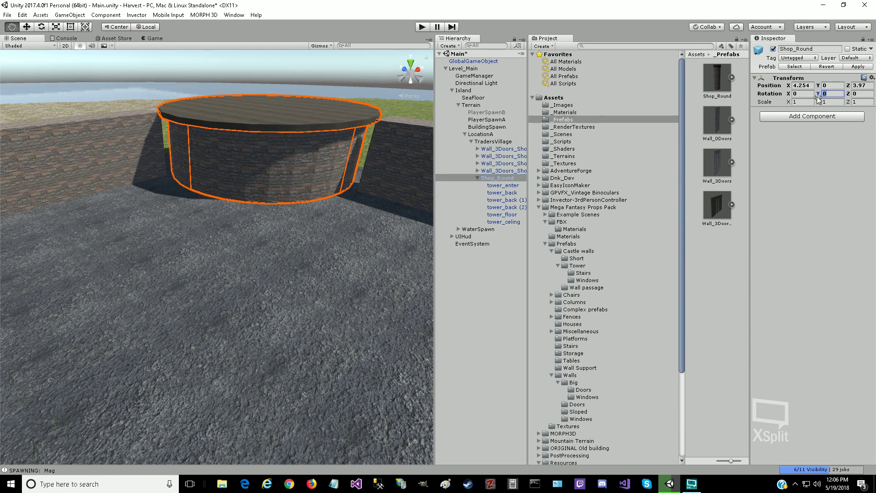
{"action": "type", "text": "90"}
{"action": "key", "text": "BackSpace"}
{"action": "key", "text": "BackSpace"}
{"action": "type", "text": "-90"}
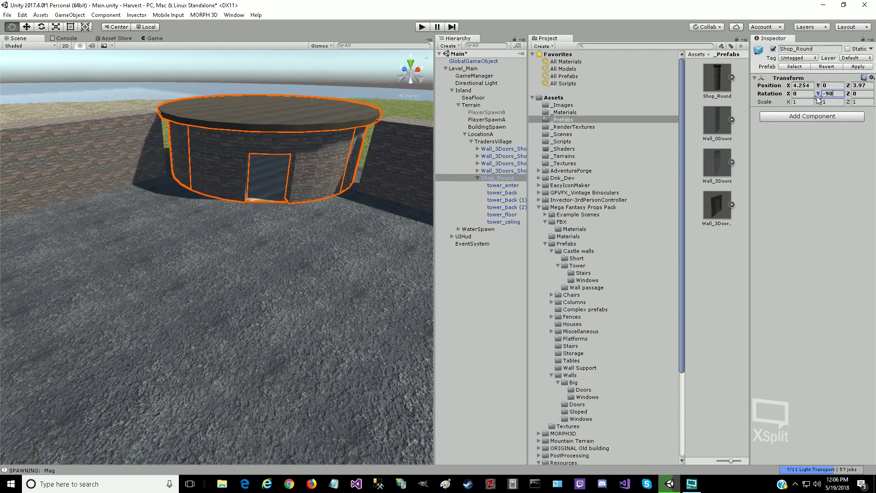
Step: Nudge Shop_Round between the two walls to about X 4.204 and Z 3.936
{"action": "left_click", "coordinate": [489, 178]}
{"action": "left_click", "coordinate": [26, 27]}
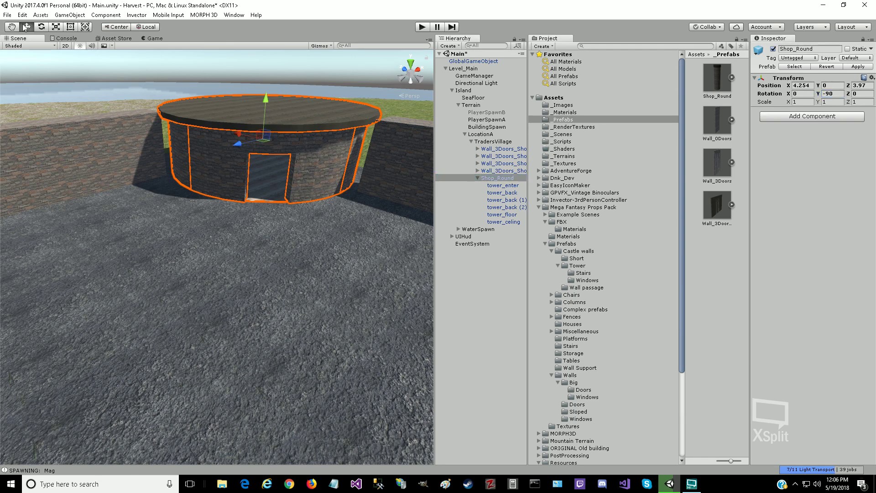
{"action": "left_click_drag", "start_coordinate": [234, 144], "coordinate": [230, 147]}
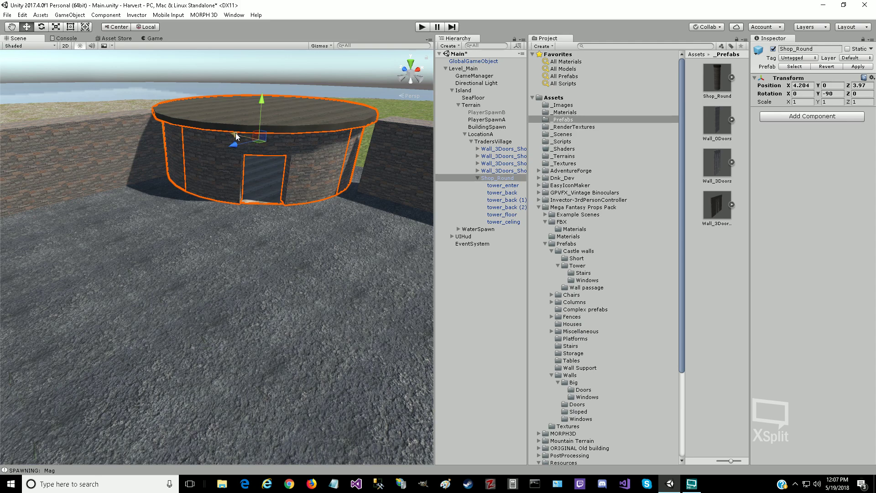
{"action": "left_click_drag", "start_coordinate": [236, 135], "coordinate": [238, 136]}
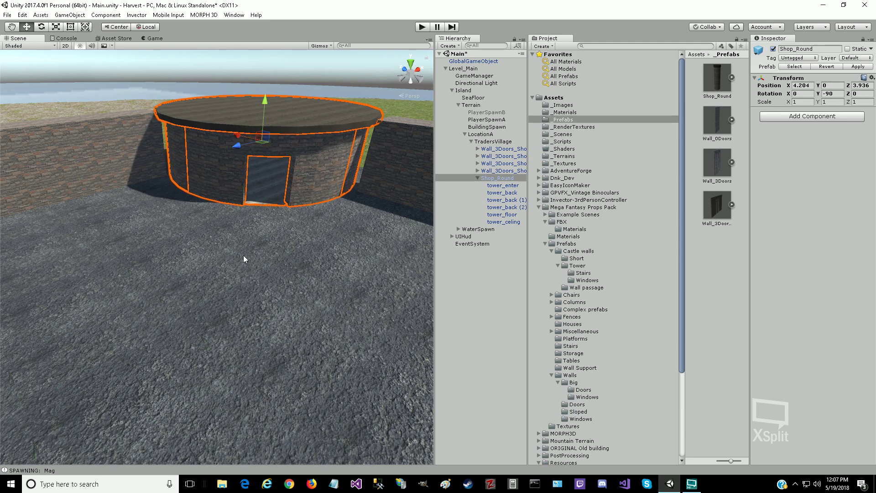
Step: Play-test the level, run to the round shop's entrance to check the gaps beside the walls, open the inventory and stop playing
{"action": "right_click_drag", "start_coordinate": [214, 278], "coordinate": [252, 252]}
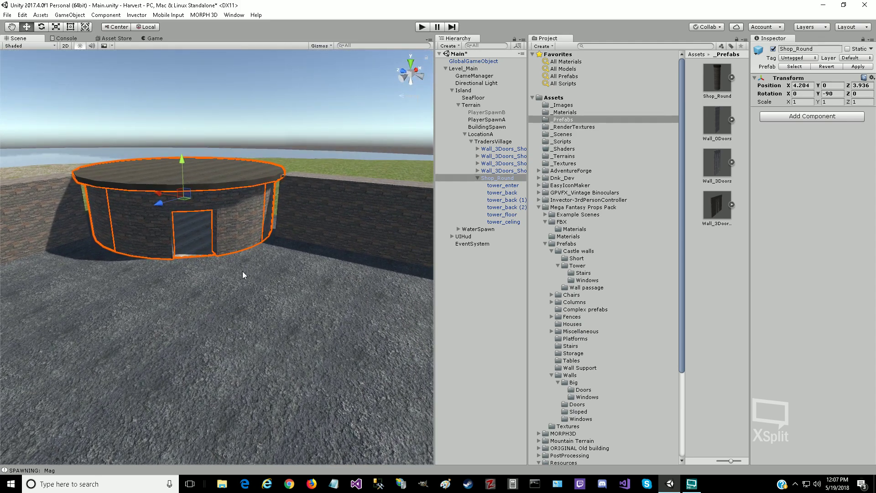
{"action": "left_click", "coordinate": [11, 27]}
{"action": "left_click_drag", "start_coordinate": [189, 335], "coordinate": [192, 292]}
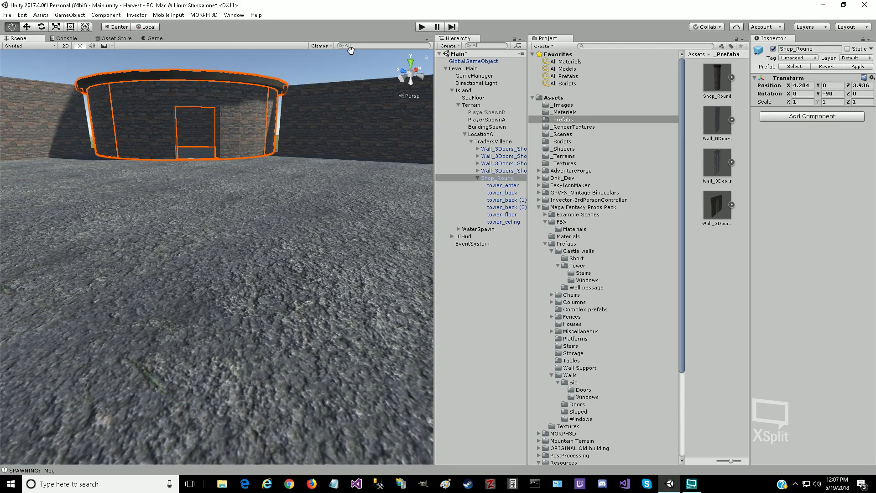
{"action": "left_click", "coordinate": [422, 27]}
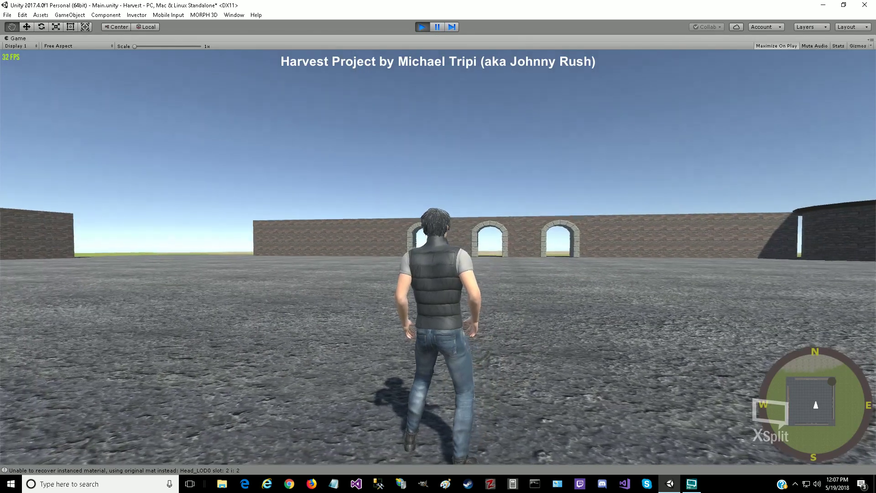
{"action": "key", "text": "w"}
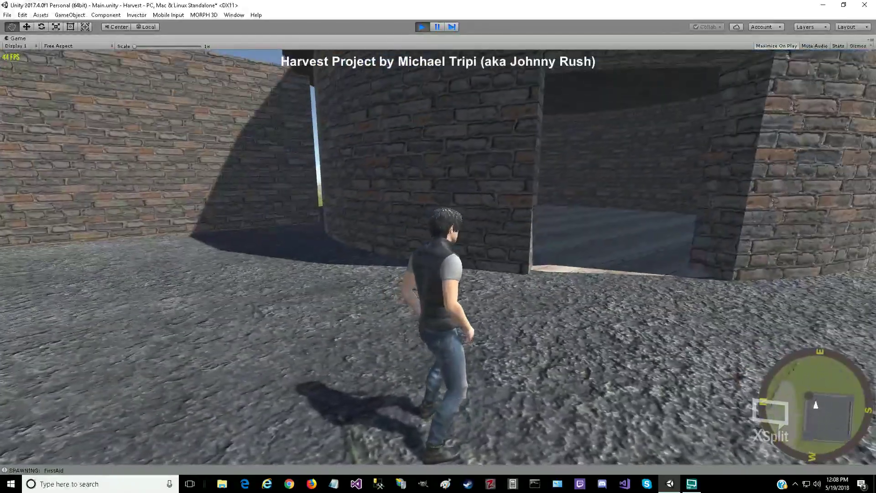
{"action": "key", "text": "i"}
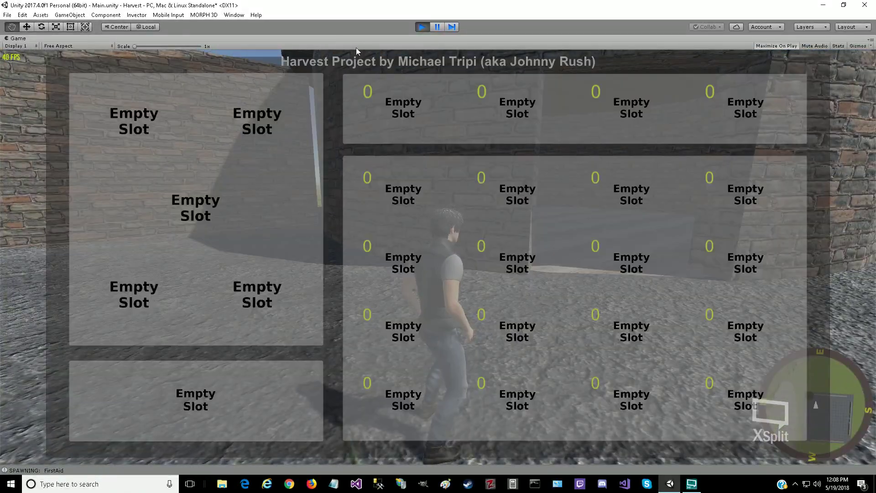
{"action": "left_click", "coordinate": [428, 27]}
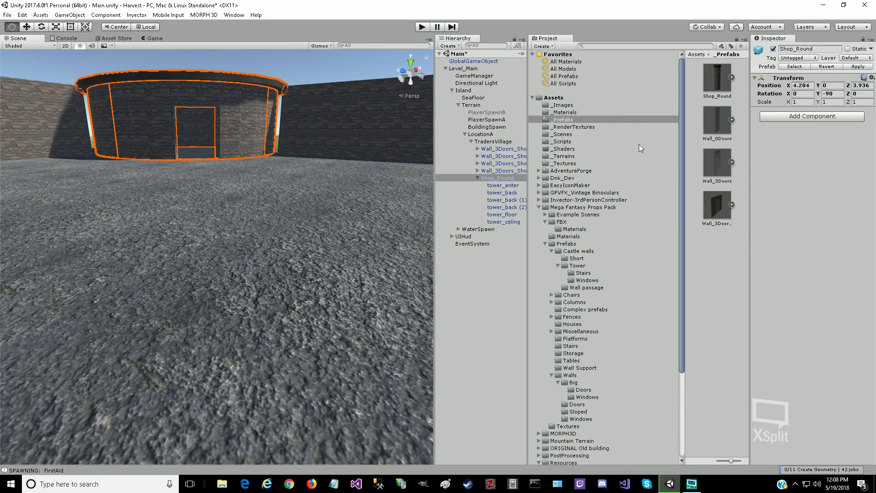
Step: Widen Shop_Round by setting its X and Z scale to 1.1
{"action": "left_click", "coordinate": [809, 102]}
{"action": "type", "text": "1.1"}
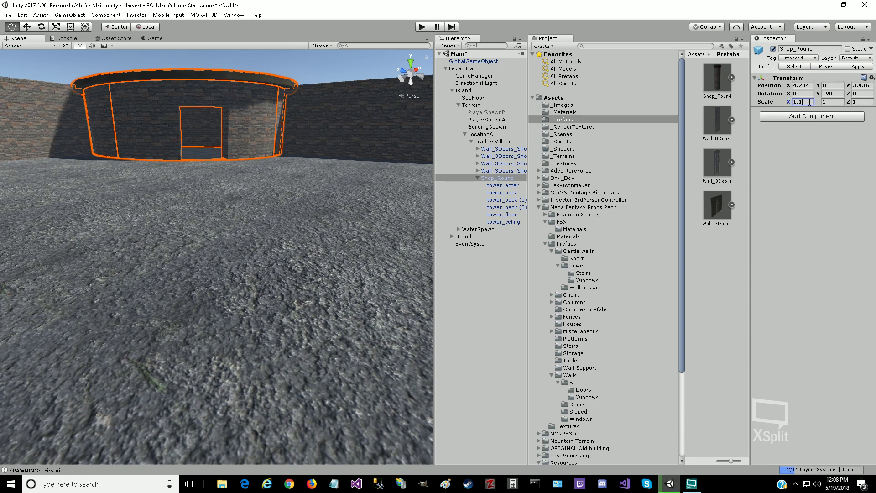
{"action": "key", "text": "Tab"}
{"action": "key", "text": "Tab"}
{"action": "type", "text": "1.1"}
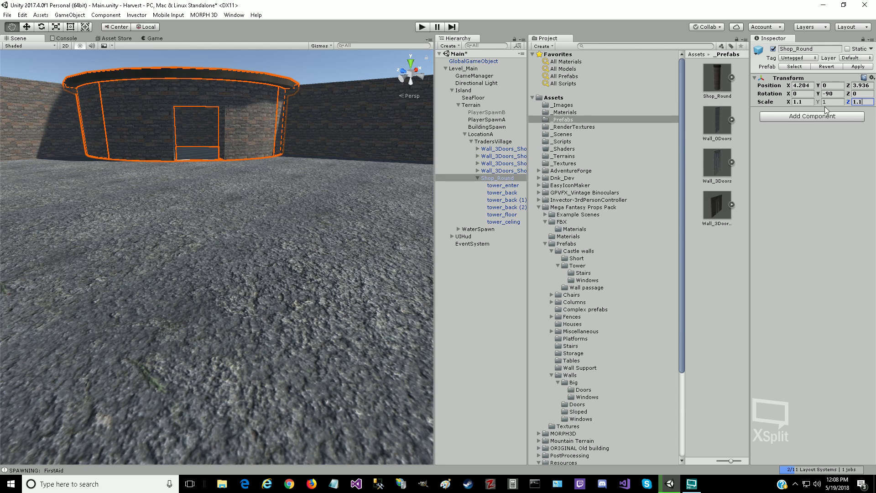
Step: Make Shop_Round taller than the courtyard walls by setting its Y scale to 1.5
{"action": "left_click", "coordinate": [833, 102]}
{"action": "type", "text": "1.1"}
{"action": "key", "text": "BackSpace"}
{"action": "type", "text": "5"}
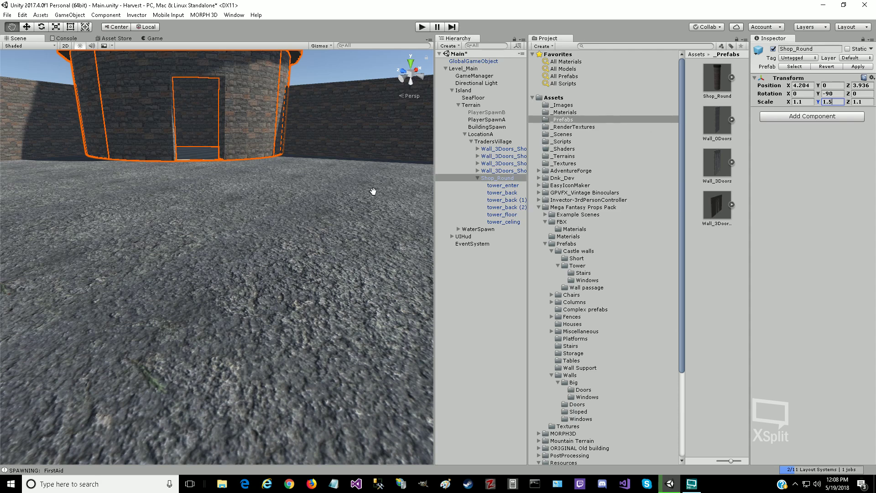
{"action": "scroll", "coordinate": [177, 183], "scroll_direction": "down", "scroll_amount": 5}
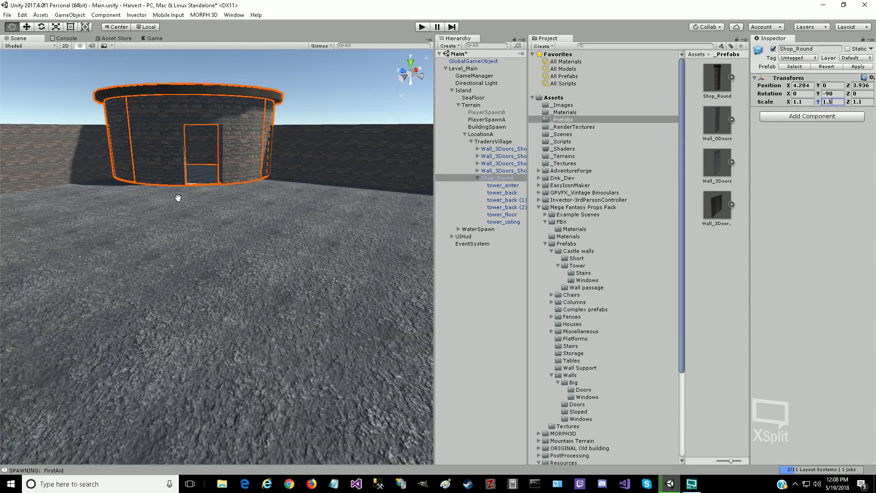
Step: Lower the height of Shop_Round by setting its Y scale to 1.3
{"action": "scroll", "coordinate": [178, 198], "scroll_direction": "down", "scroll_amount": 1}
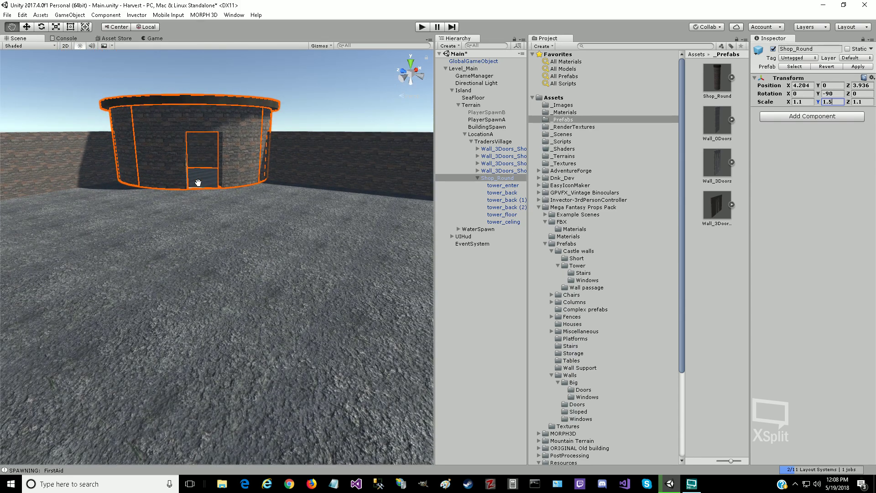
{"action": "right_click_drag", "start_coordinate": [195, 182], "coordinate": [199, 202]}
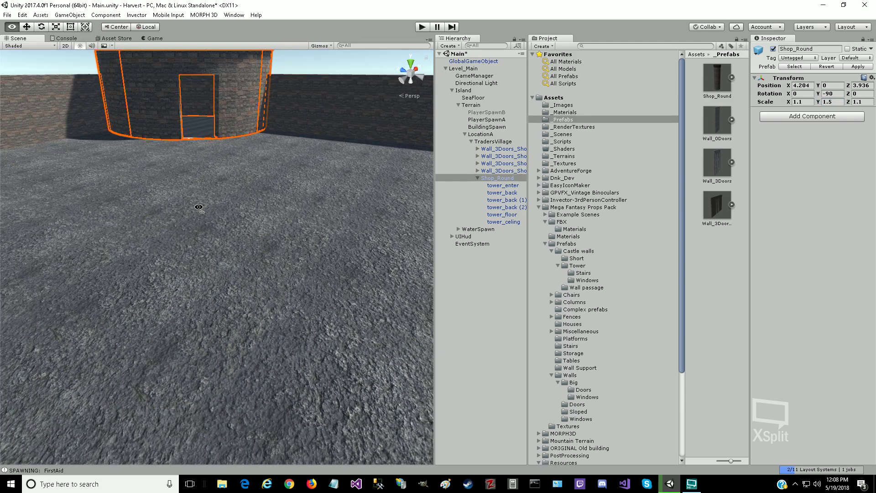
{"action": "scroll", "coordinate": [195, 207], "scroll_direction": "up", "scroll_amount": 3}
{"action": "scroll", "coordinate": [195, 207], "scroll_direction": "down", "scroll_amount": 3}
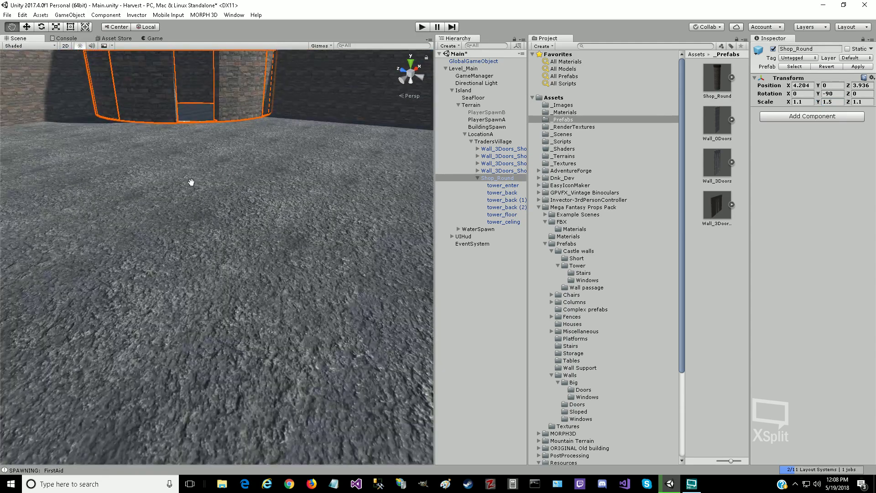
{"action": "scroll", "coordinate": [191, 182], "scroll_direction": "up", "scroll_amount": 2}
{"action": "scroll", "coordinate": [191, 182], "scroll_direction": "down", "scroll_amount": 5}
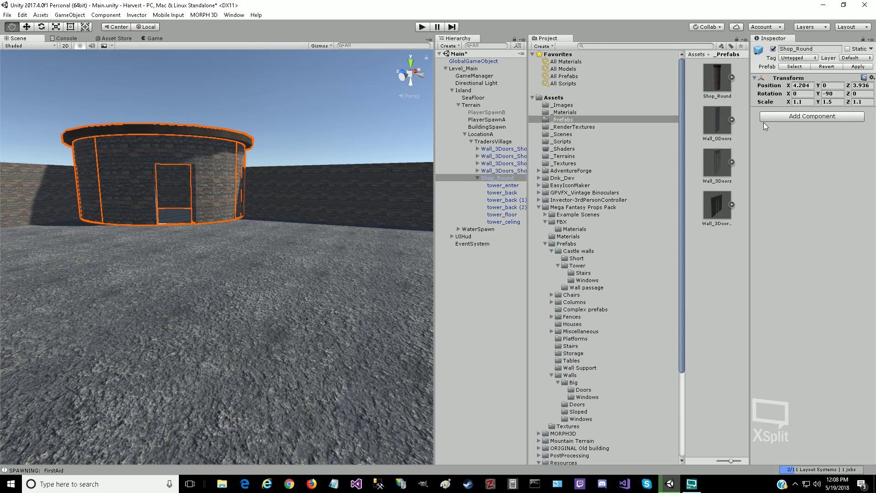
{"action": "left_click", "coordinate": [836, 101]}
{"action": "type", "text": "1.3"}
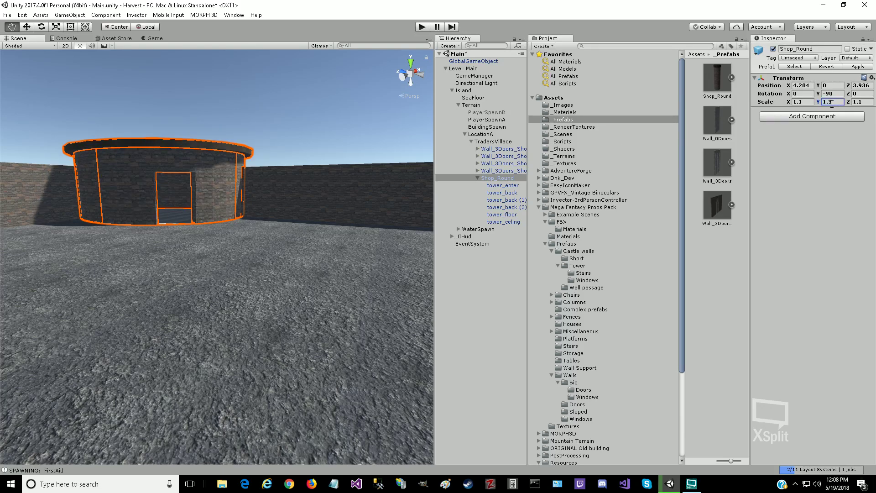
Step: Play-test the level, run around the round shop to judge its new height, open the inventory and stop playing
{"action": "left_click", "coordinate": [421, 28]}
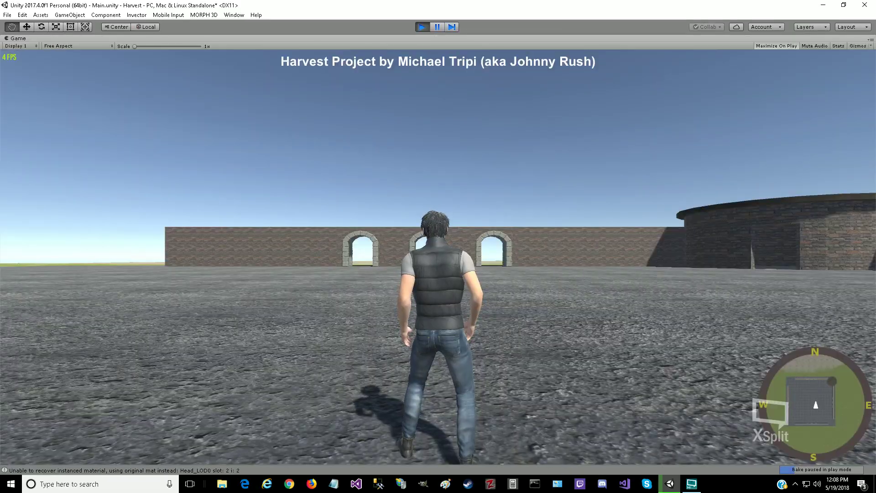
{"action": "key", "text": "w"}
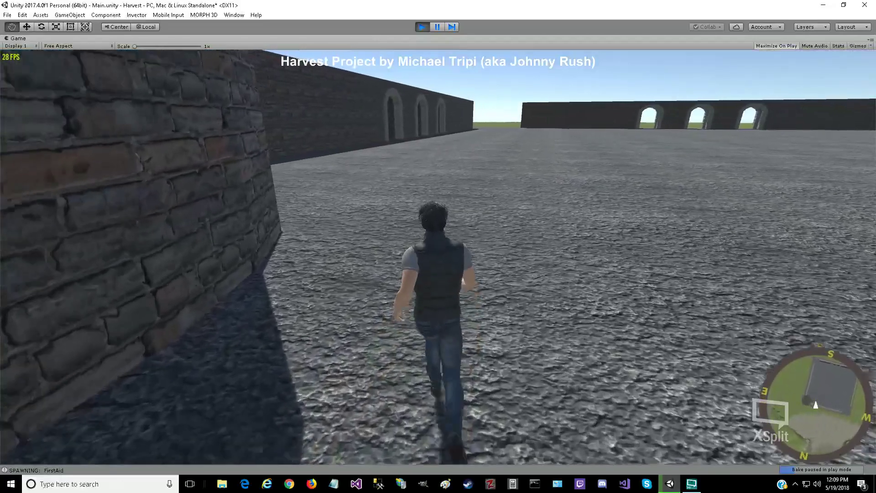
{"action": "key", "text": "i"}
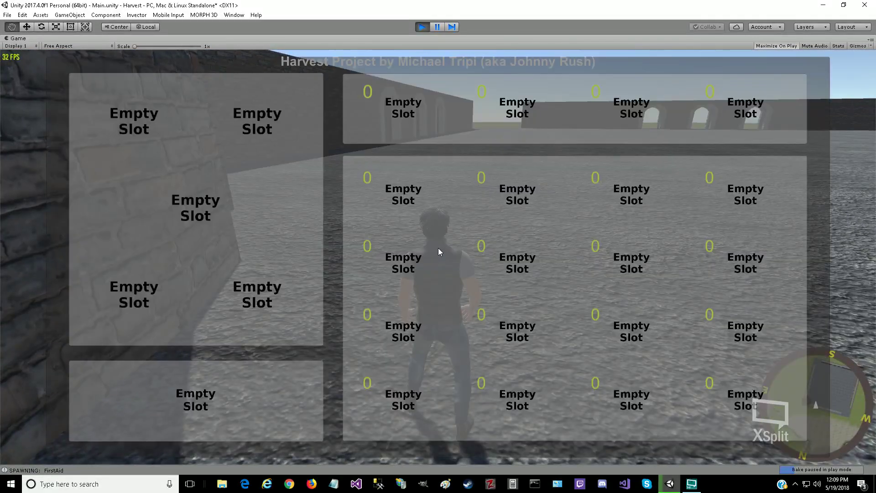
{"action": "left_click", "coordinate": [426, 26]}
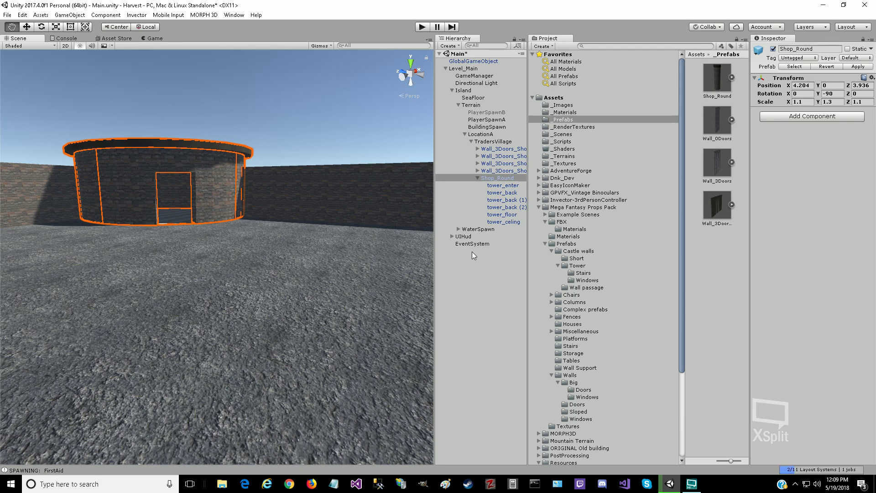
Step: Collapse Shop_Round in the scene hierarchy and duplicate it three times for the remaining courtyard corners
{"action": "left_click", "coordinate": [478, 178]}
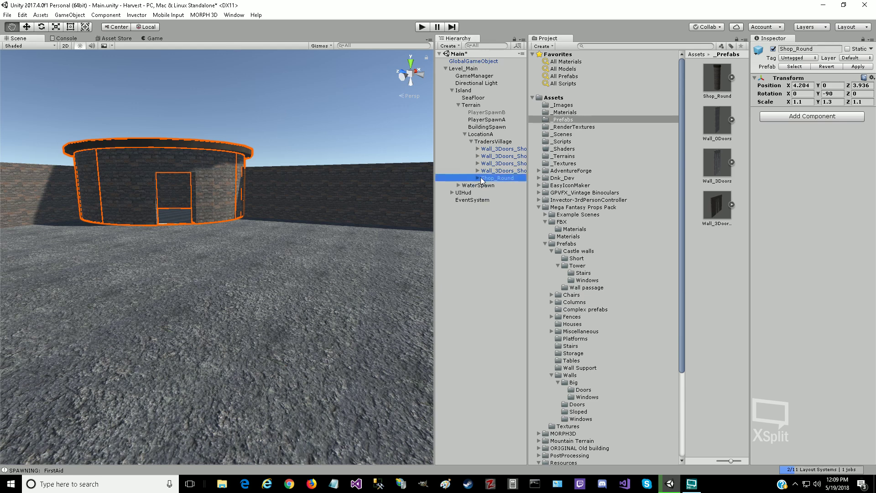
{"action": "left_click", "coordinate": [483, 178]}
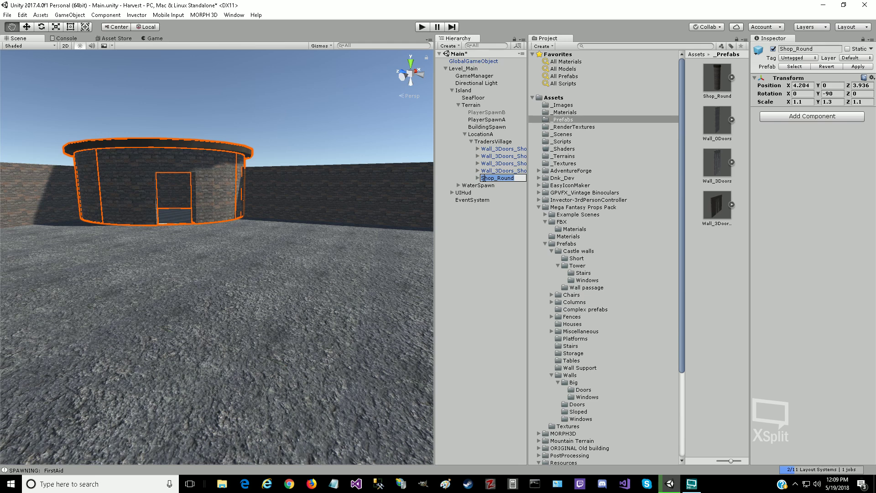
{"action": "key", "text": "ctrl+d"}
{"action": "key", "text": "ctrl+d"}
{"action": "key", "text": "ctrl+d"}
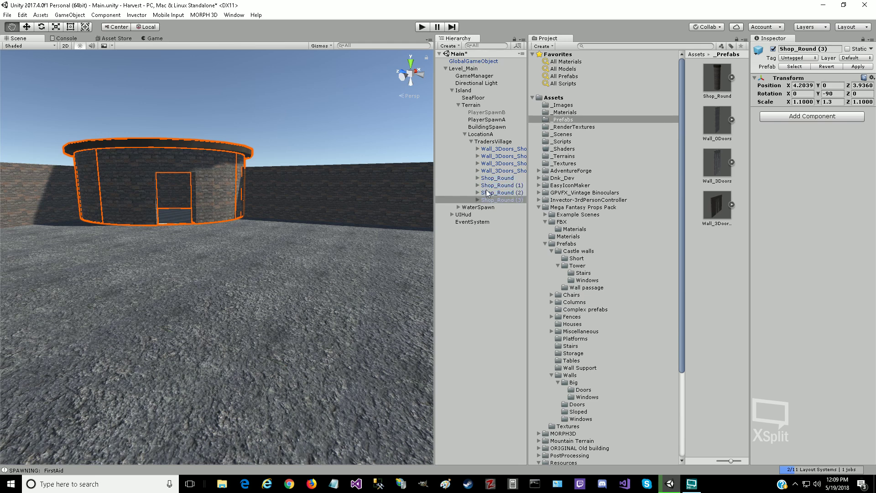
Step: From a top-down view, round the original Shop_Round's position to X 4.2 and Z 4
{"action": "left_click", "coordinate": [410, 67]}
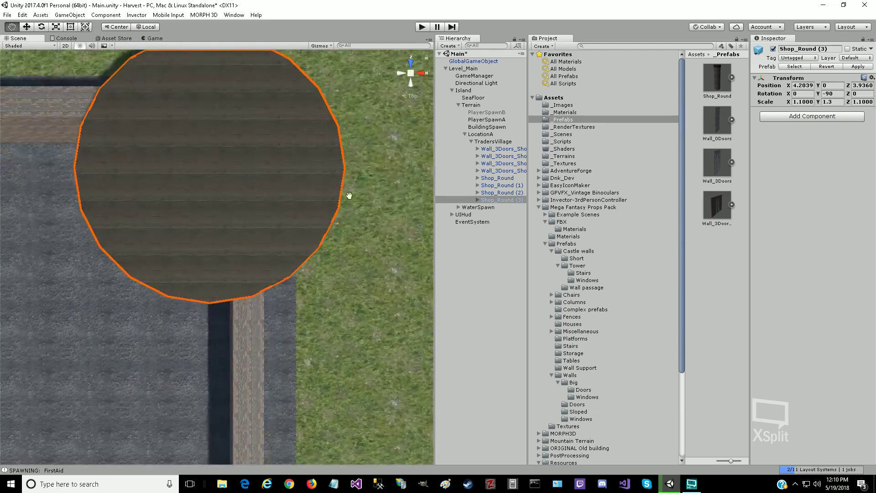
{"action": "scroll", "coordinate": [257, 288], "scroll_direction": "down", "scroll_amount": 3}
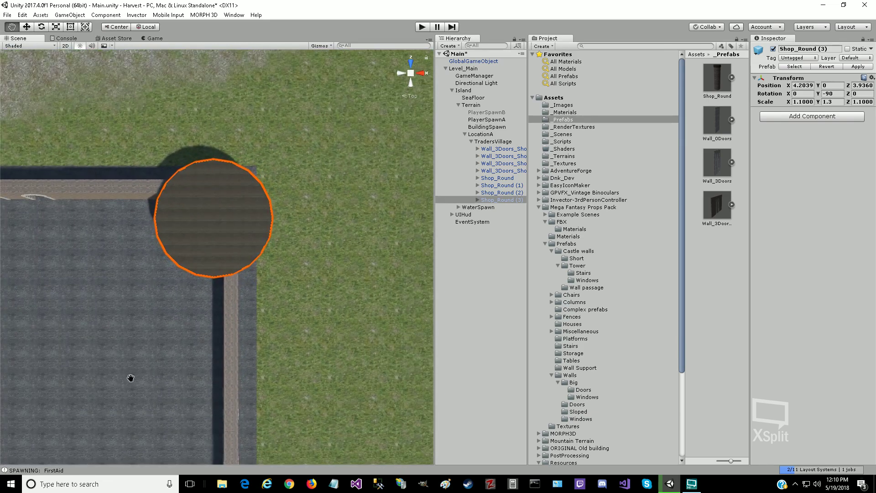
{"action": "left_click_drag", "start_coordinate": [131, 378], "coordinate": [211, 327]}
{"action": "scroll", "coordinate": [211, 329], "scroll_direction": "down", "scroll_amount": 1}
{"action": "scroll", "coordinate": [212, 328], "scroll_direction": "down", "scroll_amount": 5}
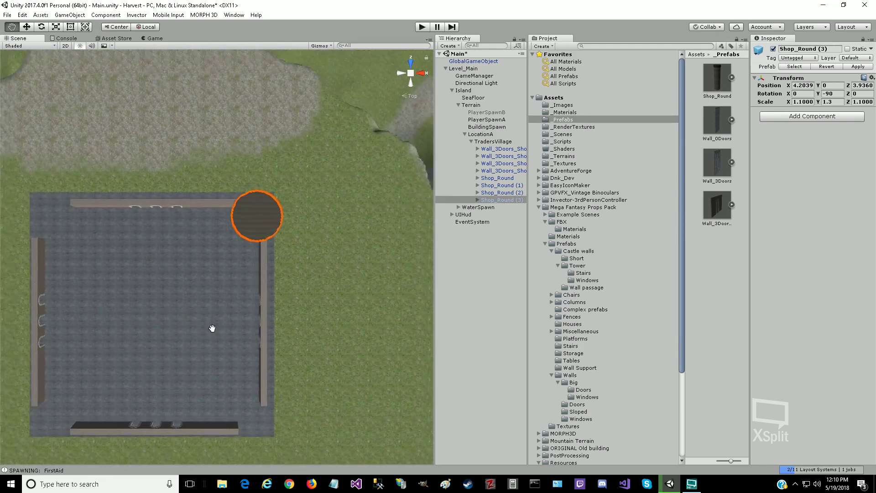
{"action": "left_click", "coordinate": [512, 178]}
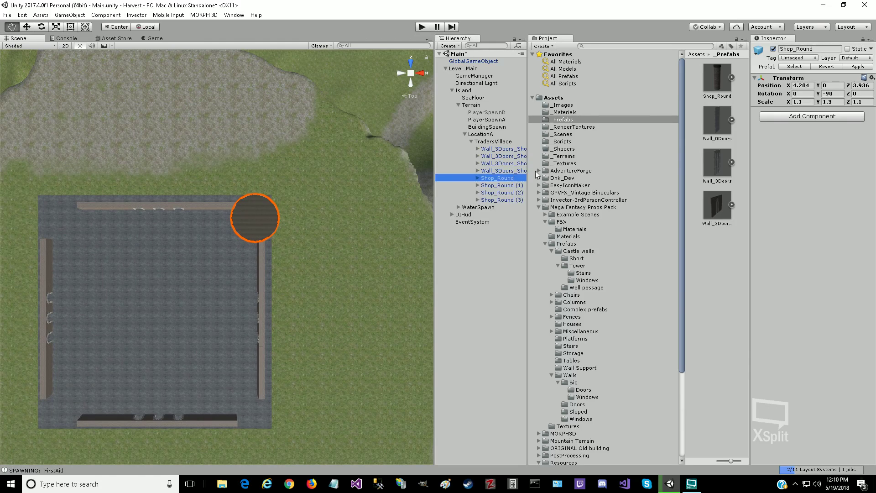
{"action": "left_click", "coordinate": [807, 86]}
{"action": "left_click", "coordinate": [810, 86]}
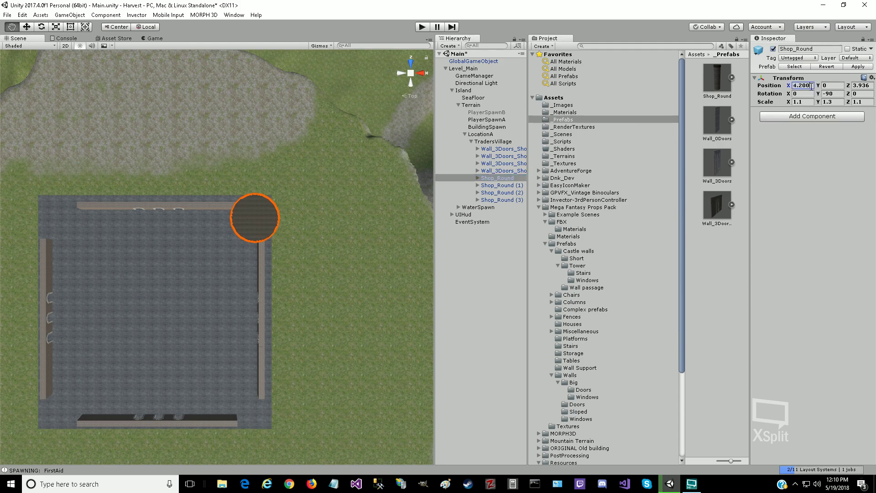
{"action": "key", "text": "Tab"}
{"action": "left_click", "coordinate": [870, 86]}
{"action": "type", "text": "4"}
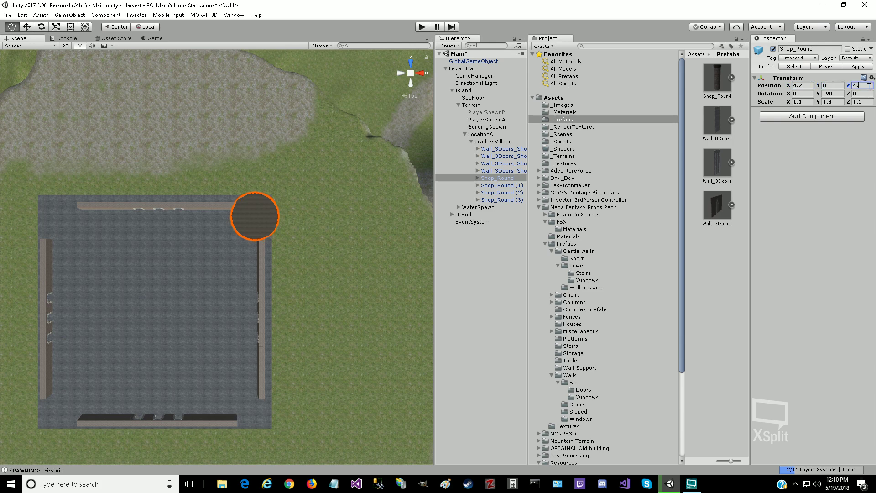
{"action": "key", "text": "Tab"}
Step: Examine the repositioned Shop_Round up close, from above and from the courtyard, to check how it meets the walls
{"action": "left_click", "coordinate": [485, 181]}
{"action": "key", "text": "f"}
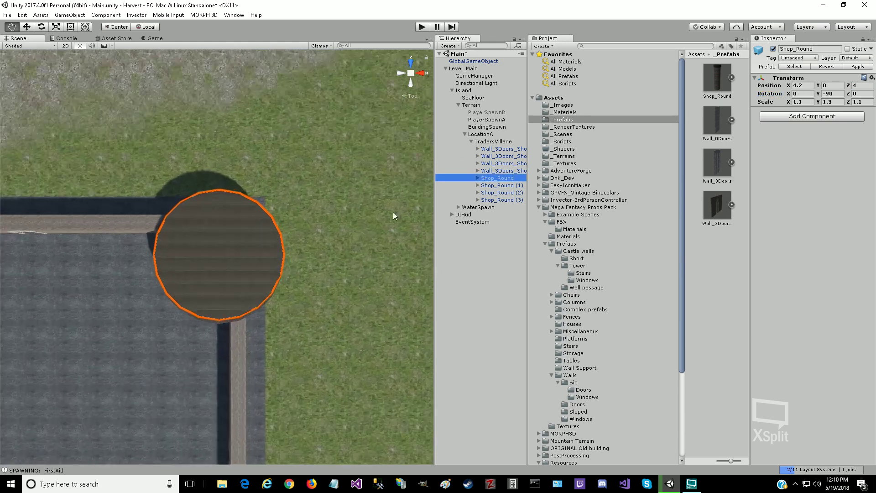
{"action": "scroll", "coordinate": [164, 365], "scroll_direction": "up", "scroll_amount": 1}
{"action": "left_click_drag", "start_coordinate": [147, 373], "coordinate": [212, 336], "text": "alt"}
{"action": "left_click_drag", "start_coordinate": [134, 431], "coordinate": [217, 236]}
{"action": "scroll", "coordinate": [212, 309], "scroll_direction": "up", "scroll_amount": 3}
{"action": "scroll", "coordinate": [212, 309], "scroll_direction": "up", "scroll_amount": 8}
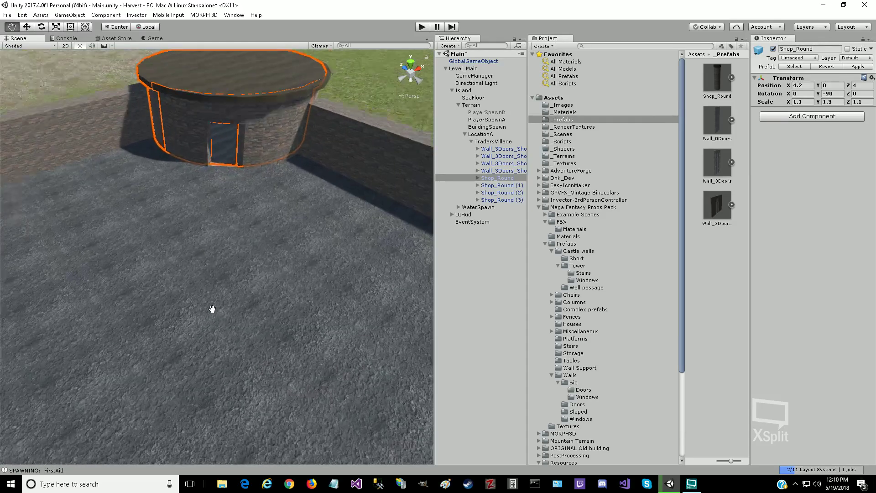
{"action": "left_click_drag", "start_coordinate": [200, 231], "coordinate": [221, 193], "text": "alt"}
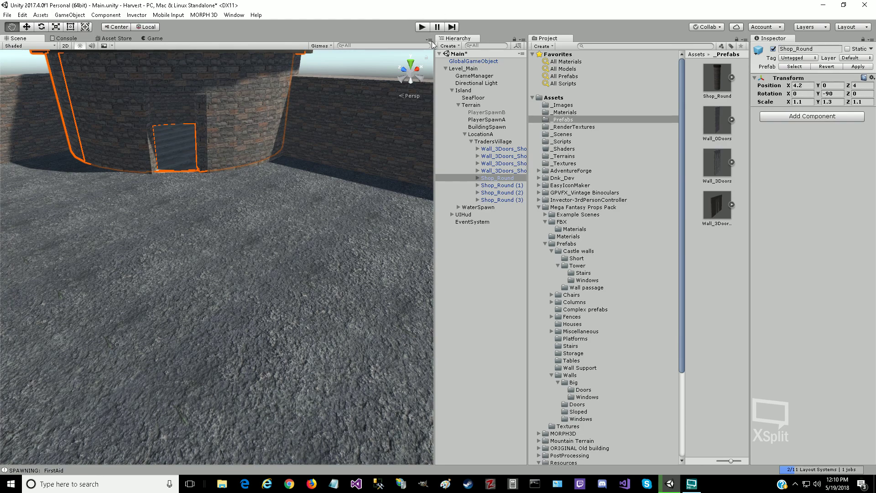
Step: Move Shop_Round (1) to the diagonally opposite courtyard corner at X -4.2 and Z -4
{"action": "left_click", "coordinate": [411, 62]}
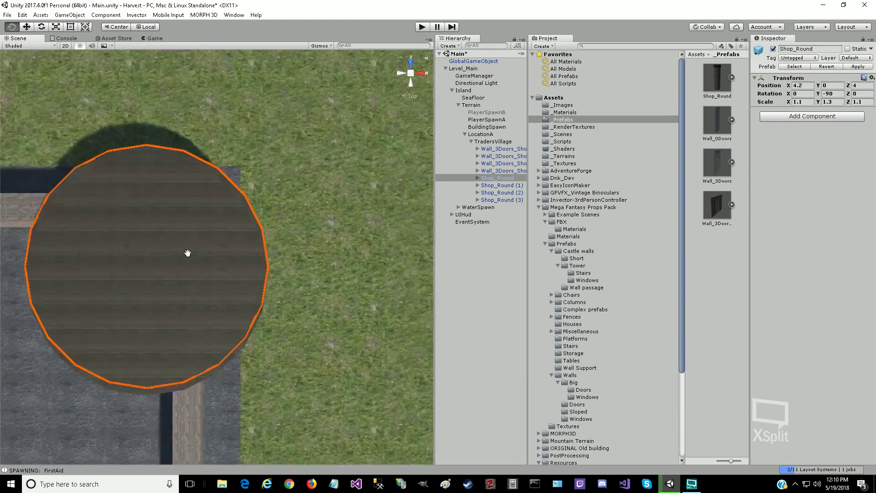
{"action": "scroll", "coordinate": [188, 253], "scroll_direction": "down", "scroll_amount": 3}
{"action": "left_click_drag", "start_coordinate": [128, 418], "coordinate": [246, 336]}
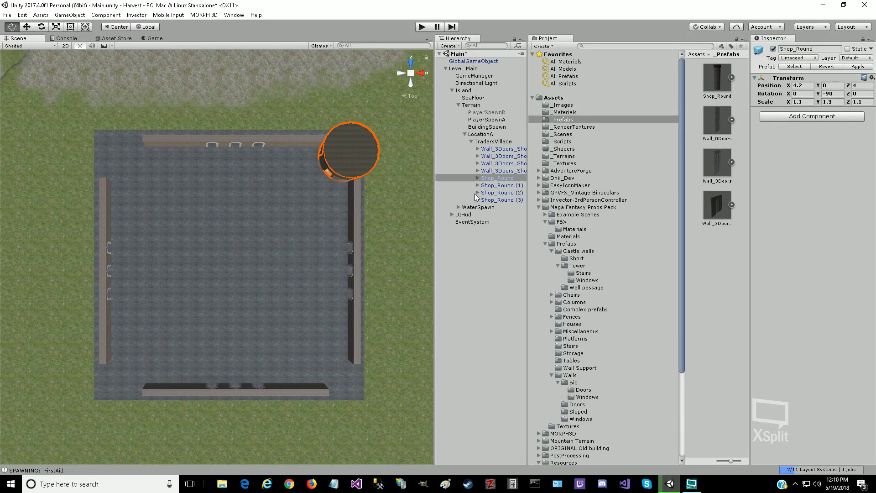
{"action": "left_click", "coordinate": [488, 186]}
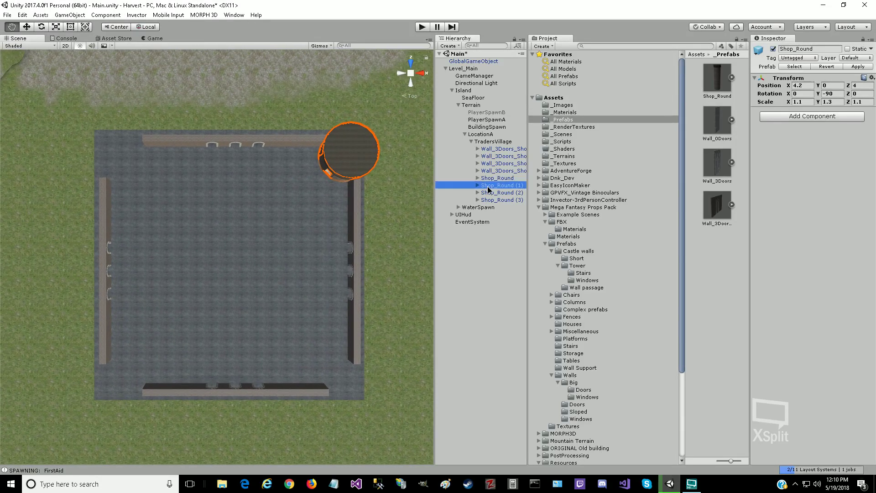
{"action": "left_click", "coordinate": [804, 85]}
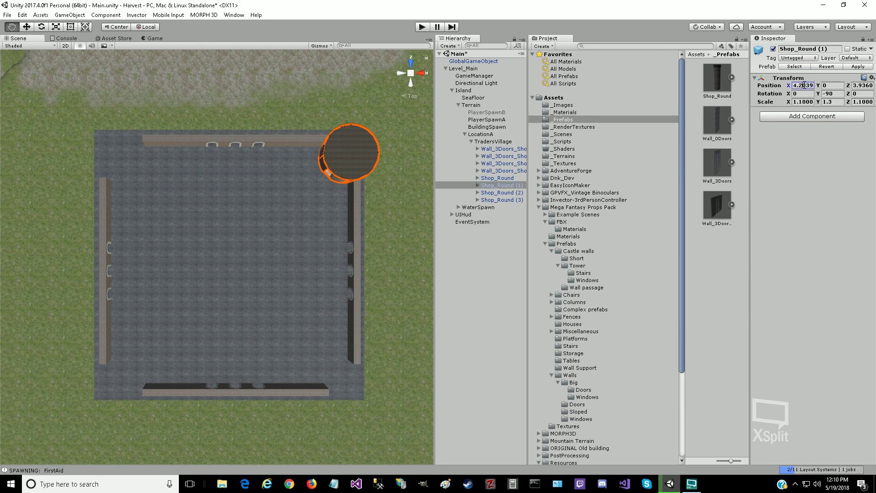
{"action": "type", "text": "0"}
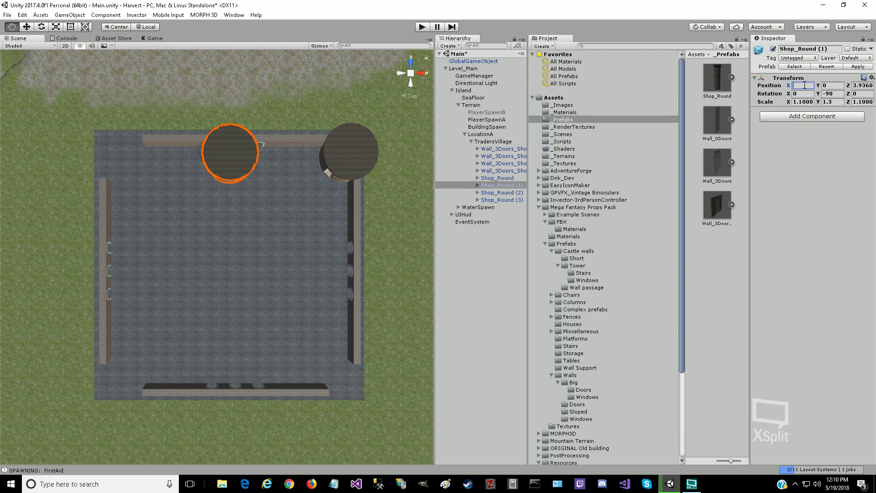
{"action": "type", "text": "-4.2"}
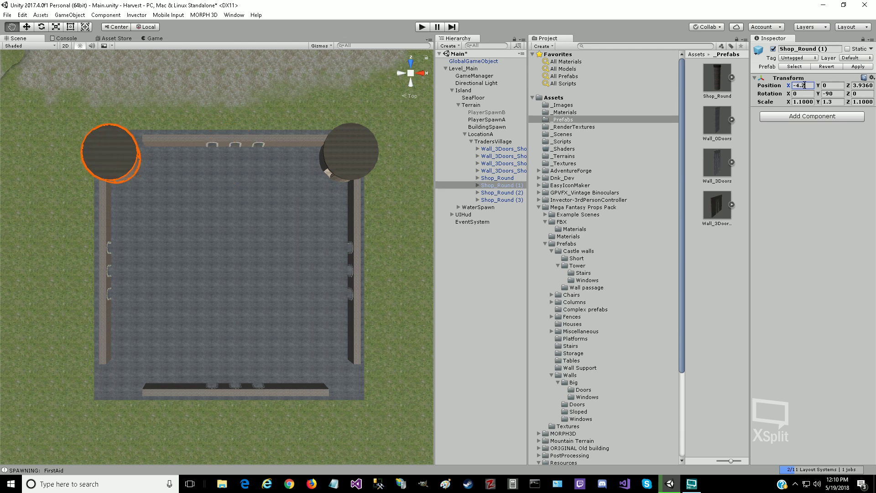
{"action": "key", "text": "Tab"}
{"action": "key", "text": "Tab"}
{"action": "type", "text": "-4"}
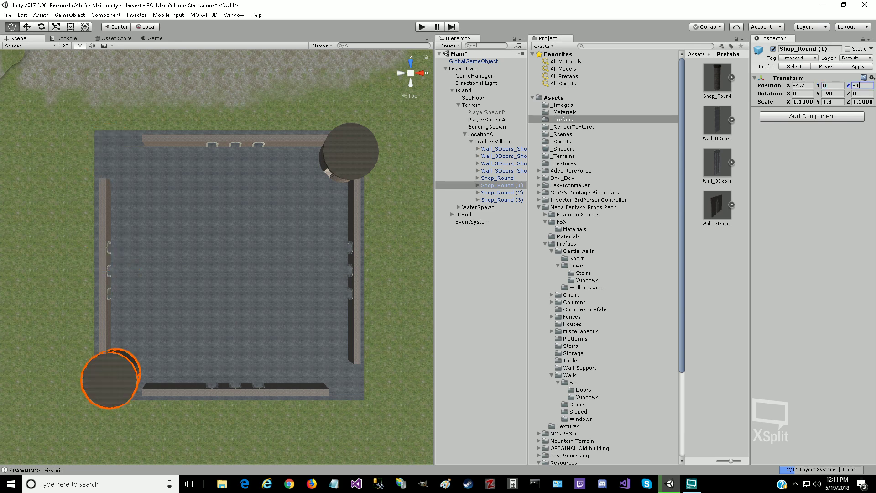
{"action": "key", "text": "Tab"}
Step: Compare with the original shop's position and set Shop_Round (1)'s position to X -4 and Z -4.2
{"action": "left_click", "coordinate": [497, 179]}
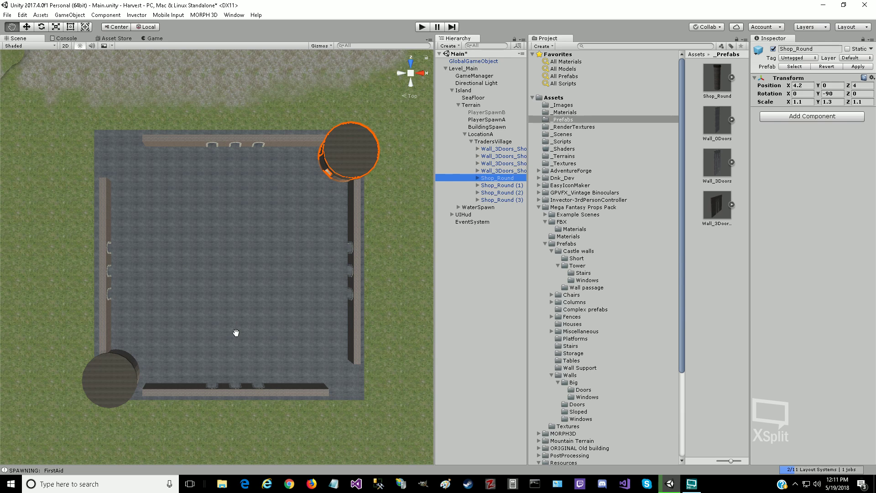
{"action": "left_click", "coordinate": [489, 186]}
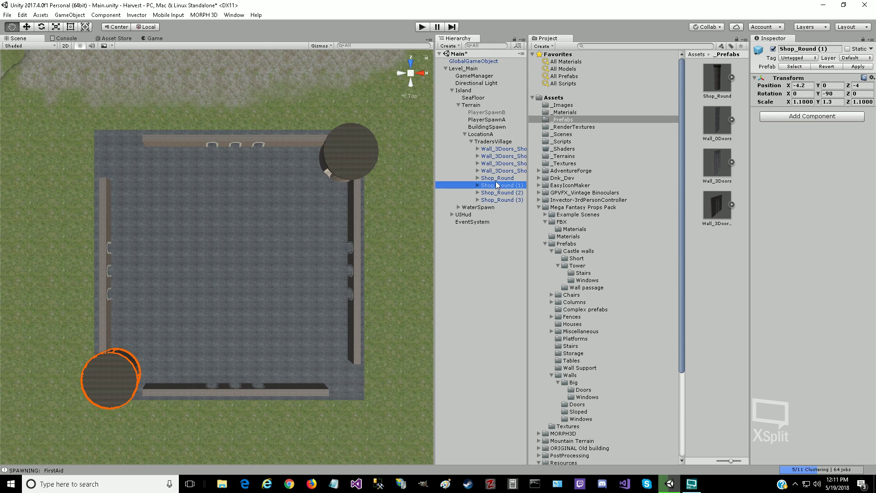
{"action": "left_click", "coordinate": [796, 86]}
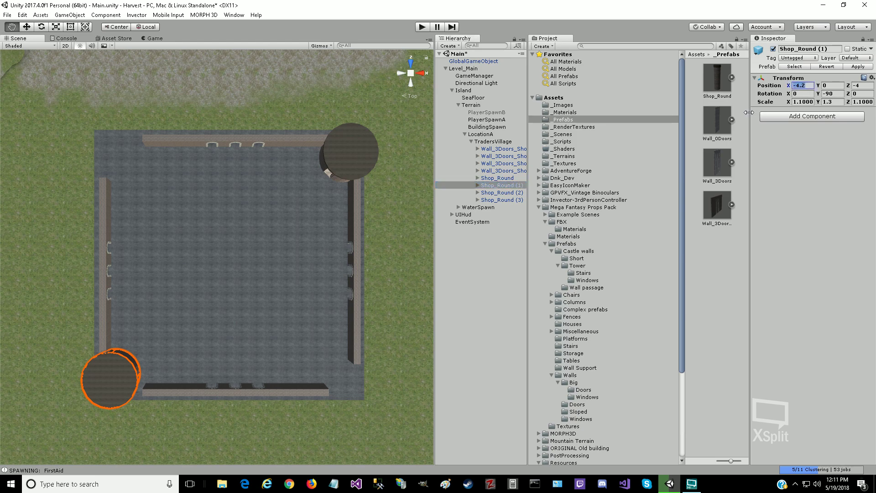
{"action": "type", "text": "-4.0"}
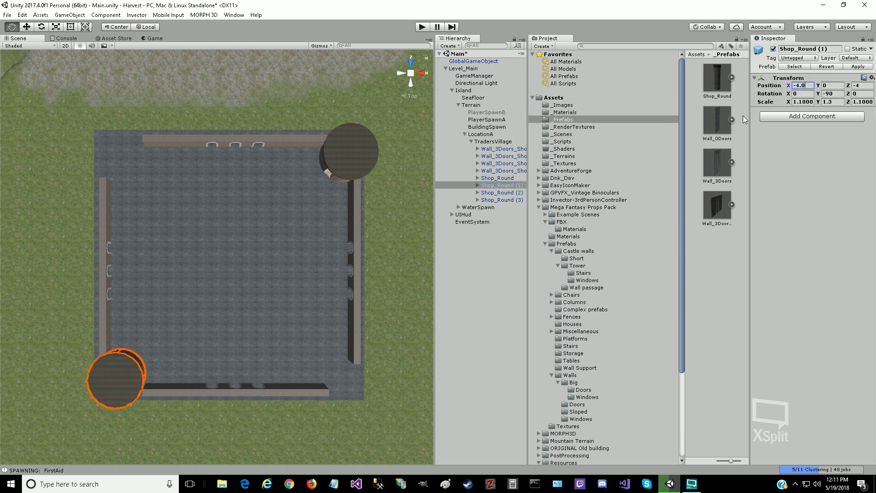
{"action": "key", "text": "Tab"}
{"action": "key", "text": "Tab"}
{"action": "type", "text": "-4.2"}
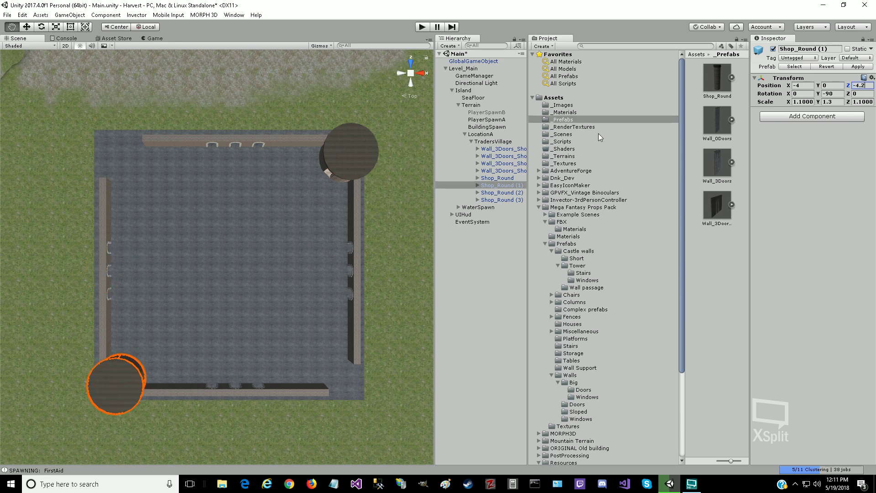
Step: Turn the entrance of Shop_Round (1) toward the courtyard by setting its Y rotation to 90
{"action": "left_click_drag", "start_coordinate": [193, 323], "coordinate": [221, 347]}
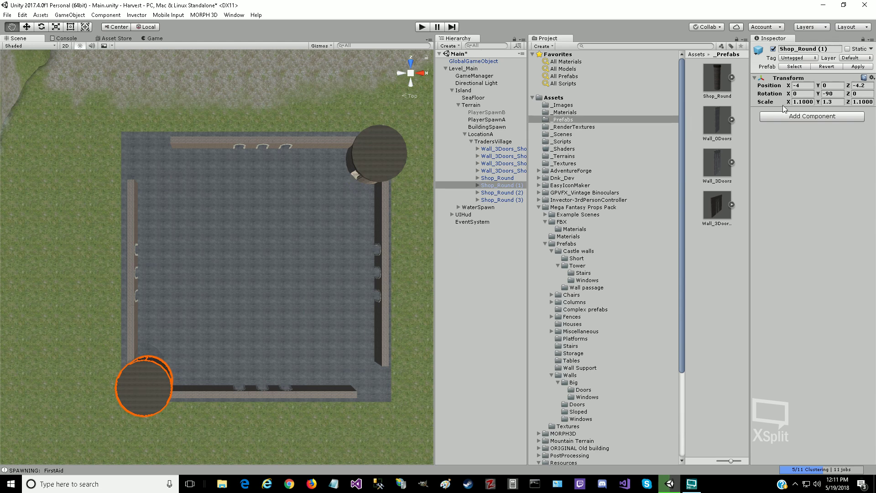
{"action": "left_click", "coordinate": [842, 93]}
{"action": "type", "text": "90"}
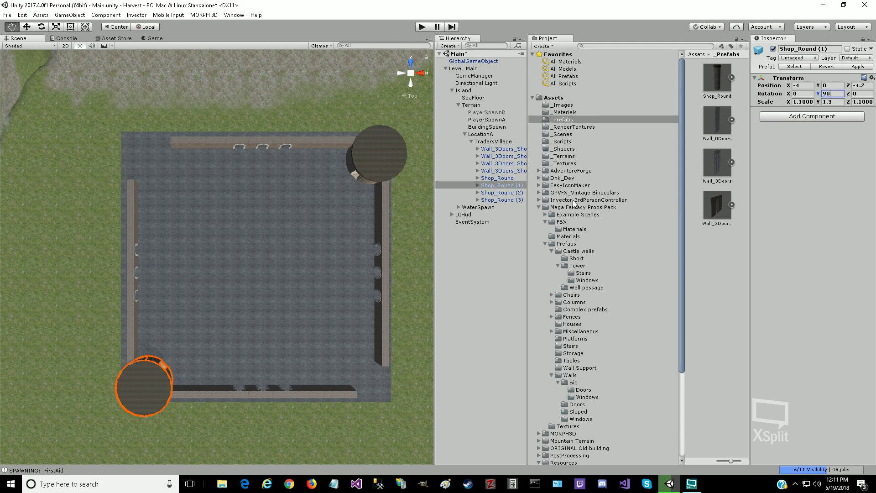
Step: Move Shop_Round (2) to an empty corner of the traders' village walls by setting its position to X -4 and Z 4
{"action": "left_click", "coordinate": [506, 192]}
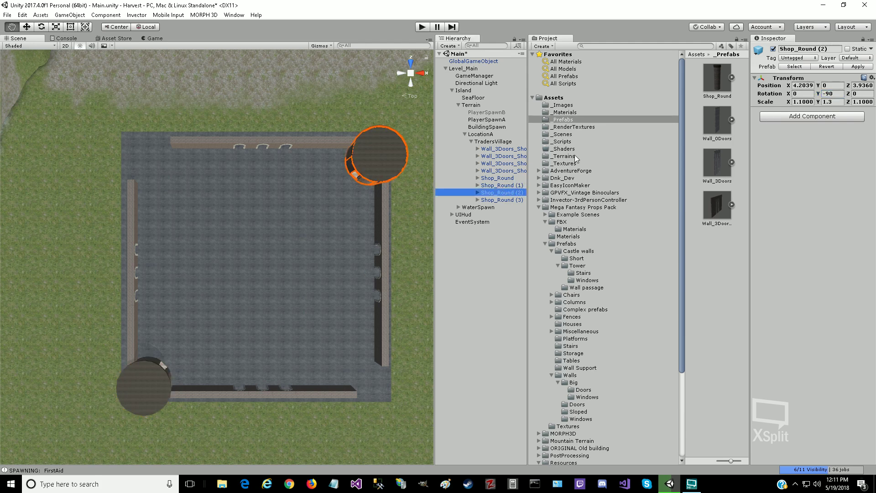
{"action": "left_click", "coordinate": [807, 86]}
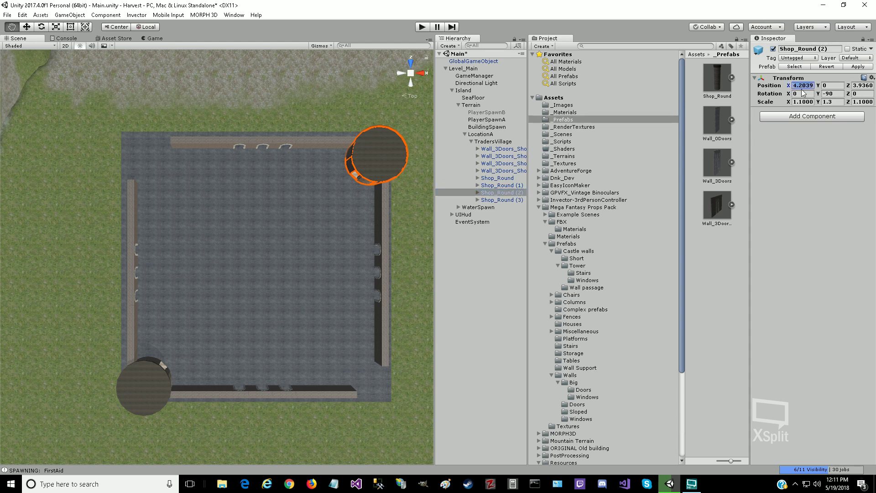
{"action": "type", "text": "0"}
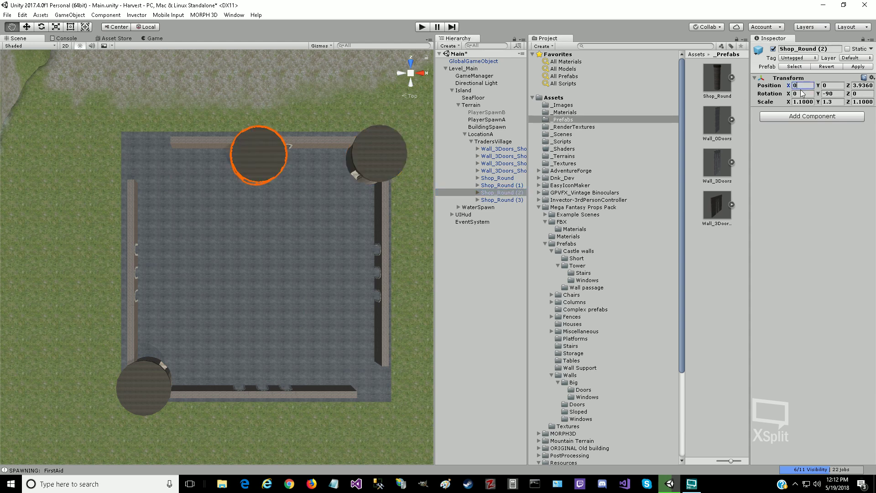
{"action": "key", "text": "Tab"}
{"action": "key", "text": "Tab"}
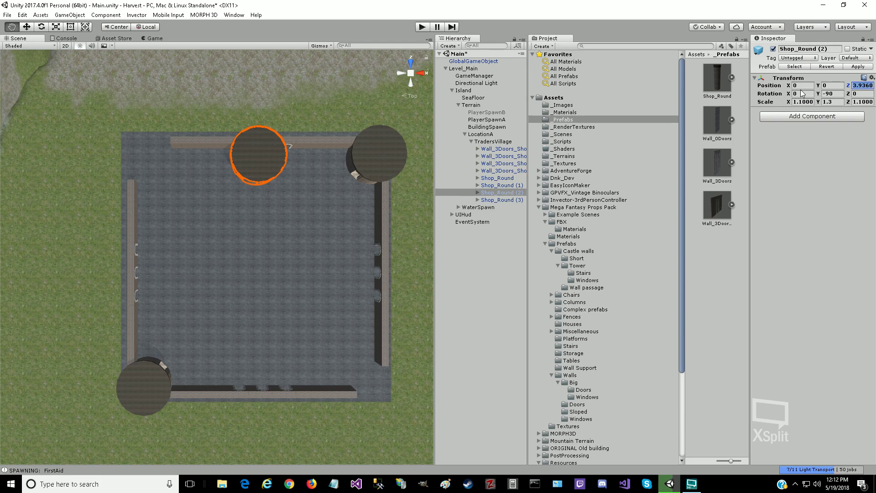
{"action": "type", "text": "4.3"}
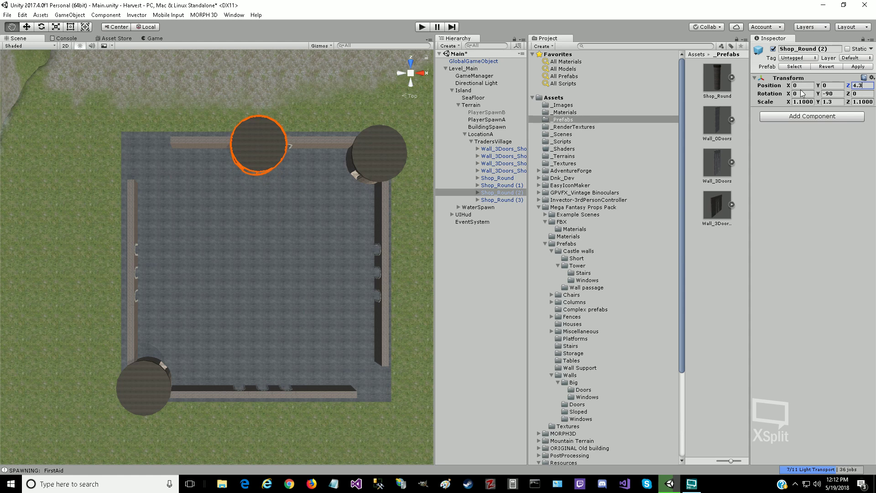
{"action": "key", "text": "BackSpace"}
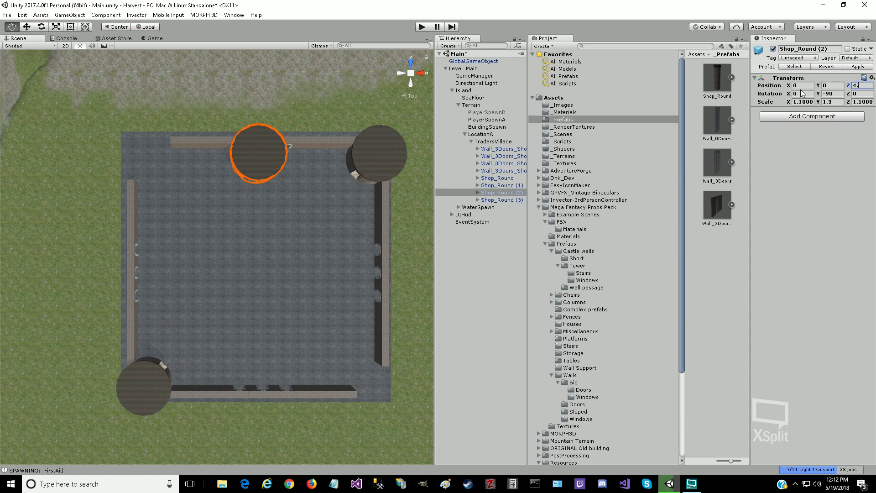
{"action": "left_click", "coordinate": [801, 94]}
{"action": "left_click", "coordinate": [804, 85]}
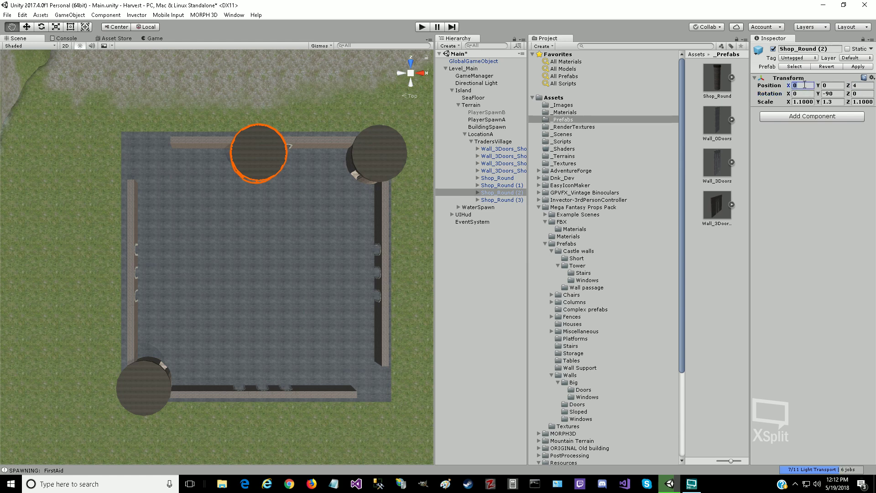
{"action": "type", "text": "-4.2"}
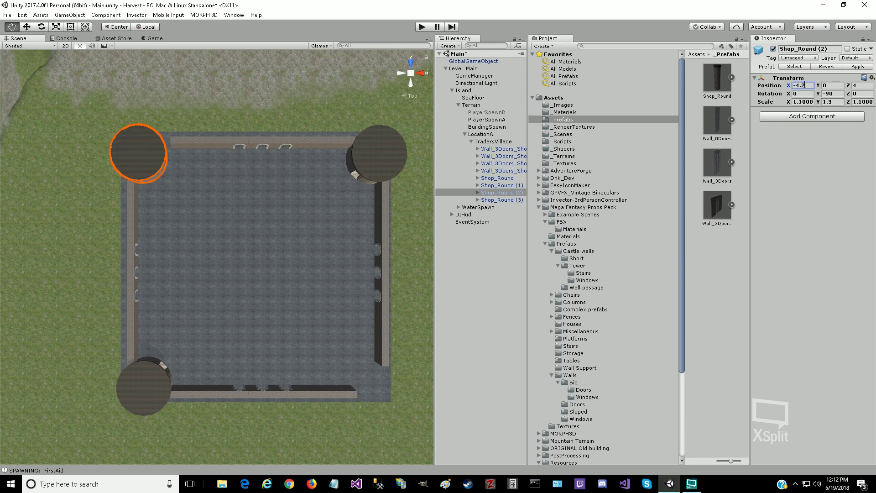
{"action": "key", "text": "BackSpace"}
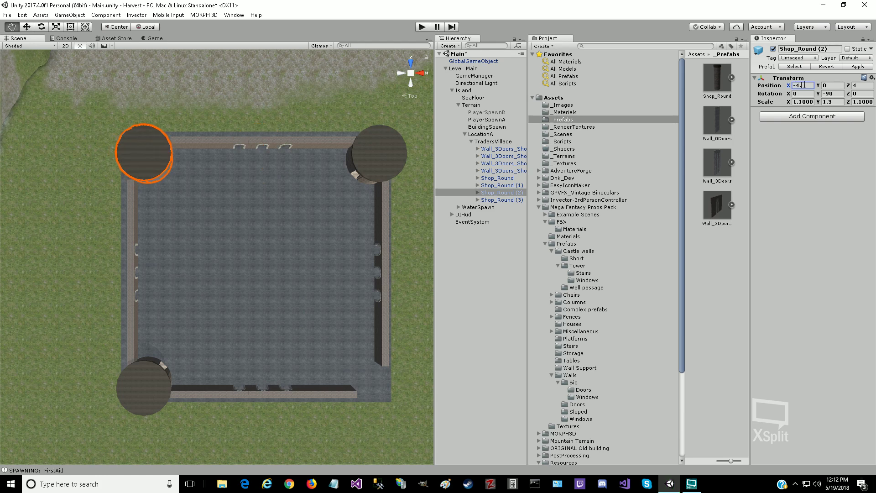
{"action": "type", "text": "0"}
Step: Examine Shop_Round (1) from the courtyard, checking its entrance and how it sits between the adjoining walls
{"action": "left_click", "coordinate": [149, 367]}
{"action": "left_click", "coordinate": [496, 185]}
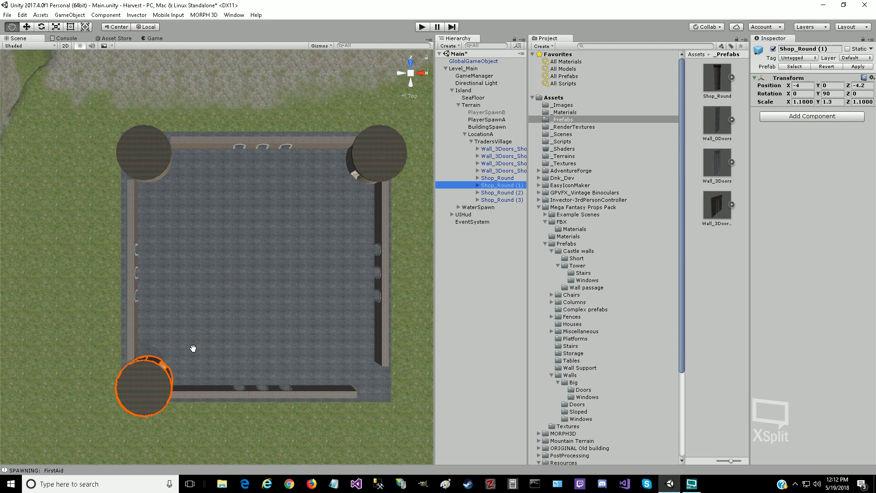
{"action": "scroll", "coordinate": [195, 342], "scroll_direction": "up", "scroll_amount": 5}
{"action": "left_click_drag", "start_coordinate": [130, 347], "coordinate": [173, 301], "text": "alt"}
{"action": "right_click_drag", "start_coordinate": [683, 226], "coordinate": [634, 181]}
{"action": "left_click_drag", "start_coordinate": [92, 412], "coordinate": [222, 357]}
{"action": "scroll", "coordinate": [222, 356], "scroll_direction": "up", "scroll_amount": 6}
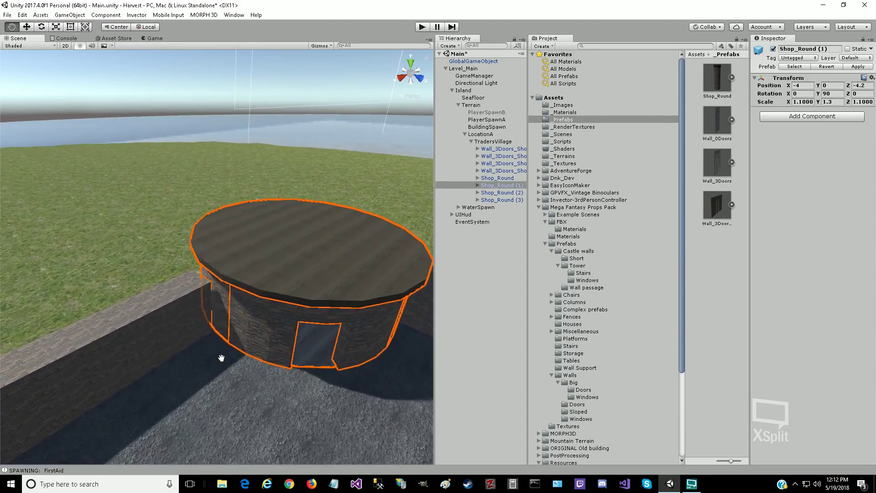
{"action": "left_click_drag", "start_coordinate": [162, 371], "coordinate": [173, 279]}
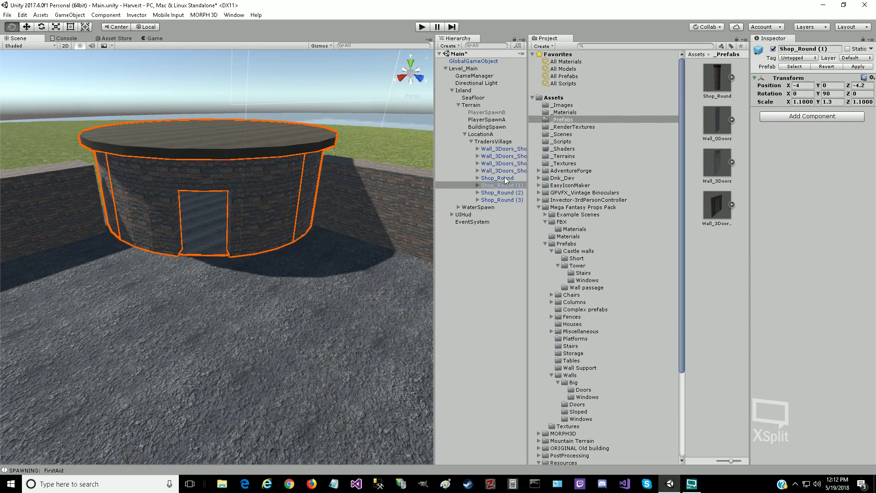
{"action": "scroll", "coordinate": [109, 341], "scroll_direction": "up", "scroll_amount": 2}
{"action": "scroll", "coordinate": [108, 341], "scroll_direction": "up", "scroll_amount": 2}
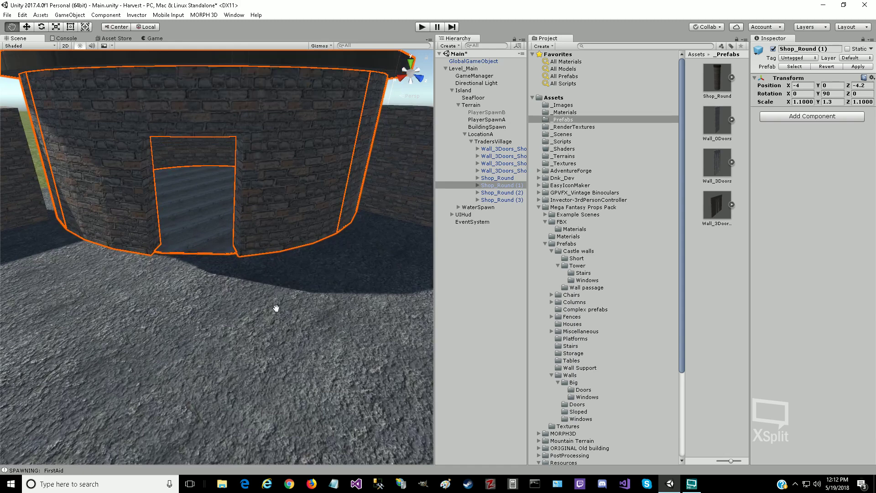
{"action": "left_click_drag", "start_coordinate": [276, 307], "coordinate": [103, 315]}
{"action": "key", "text": "f"}
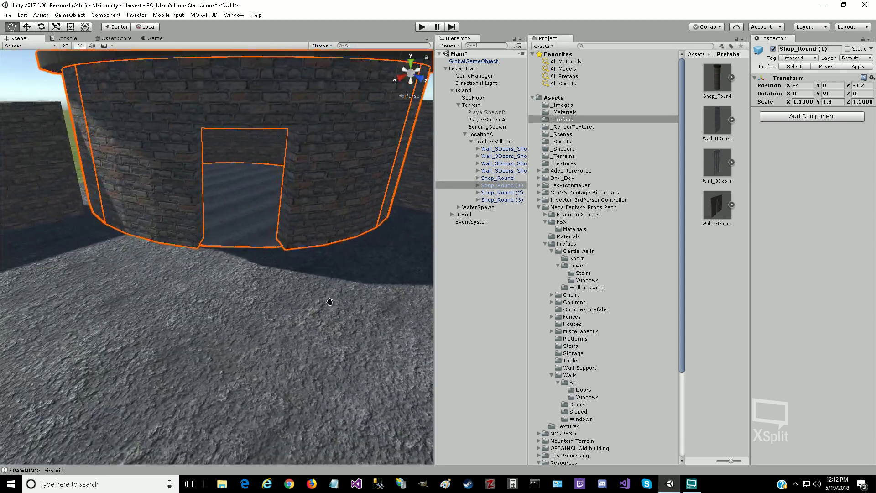
Step: Shift Shop_Round (1) toward the courtyard by setting its position to X -3.9 and Z -4
{"action": "left_click", "coordinate": [804, 86]}
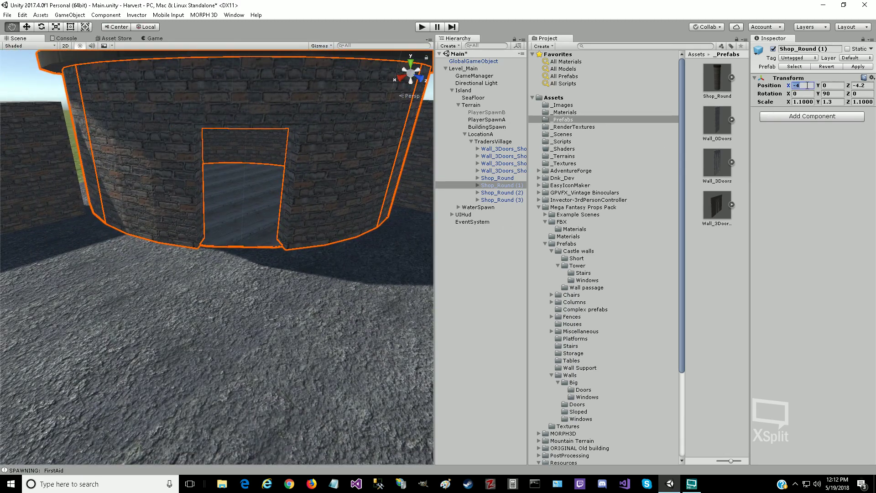
{"action": "left_click", "coordinate": [802, 86]}
{"action": "type", "text": ".2"}
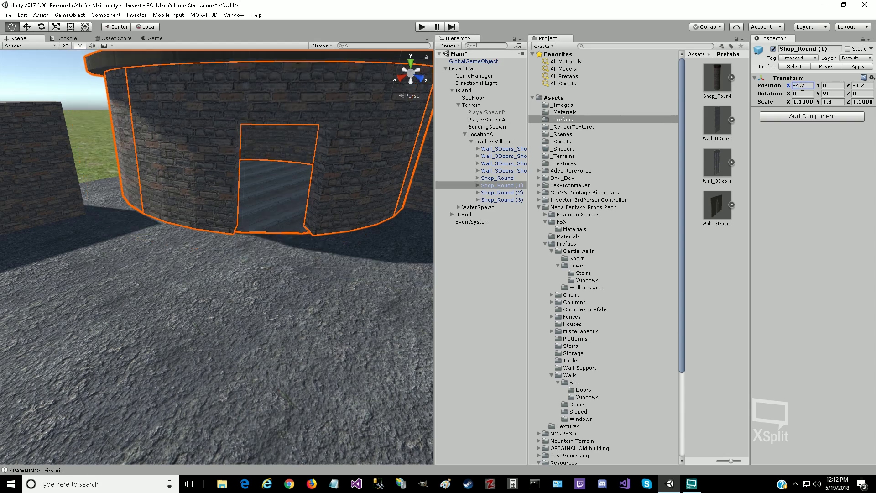
{"action": "key", "text": "BackSpace"}
{"action": "key", "text": "BackSpace"}
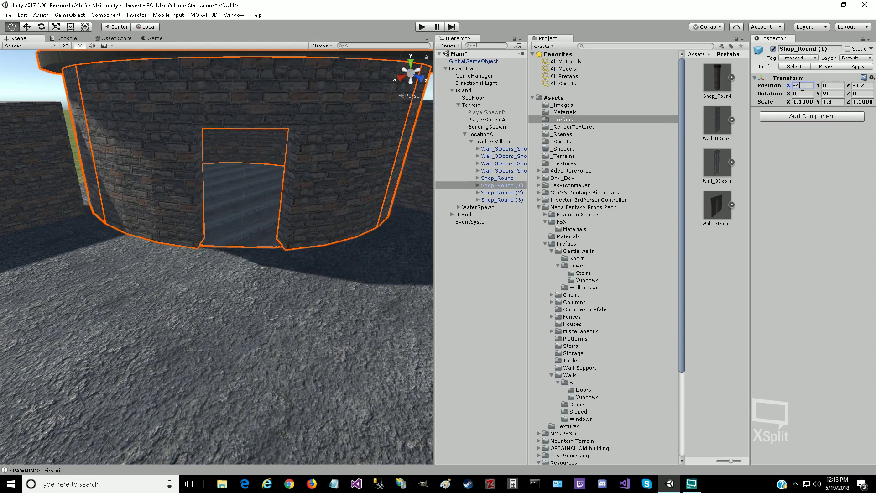
{"action": "type", "text": ".0"}
{"action": "key", "text": "BackSpace"}
{"action": "key", "text": "BackSpace"}
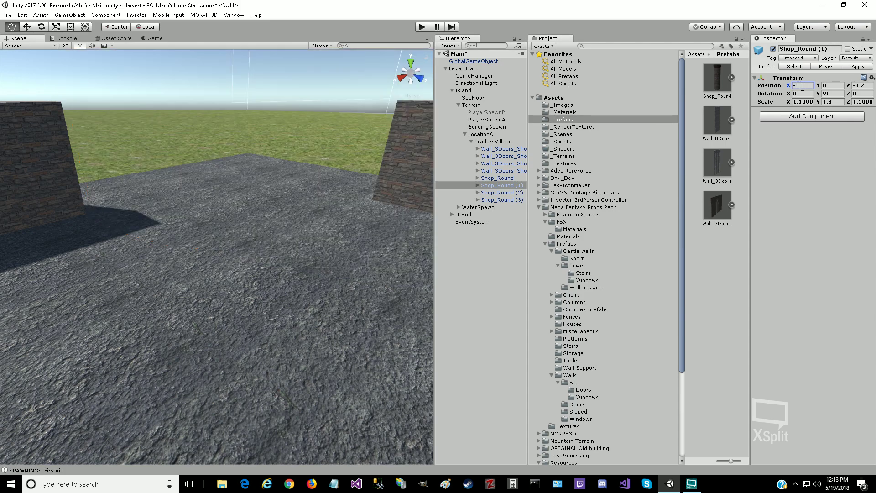
{"action": "type", "text": "3.9"}
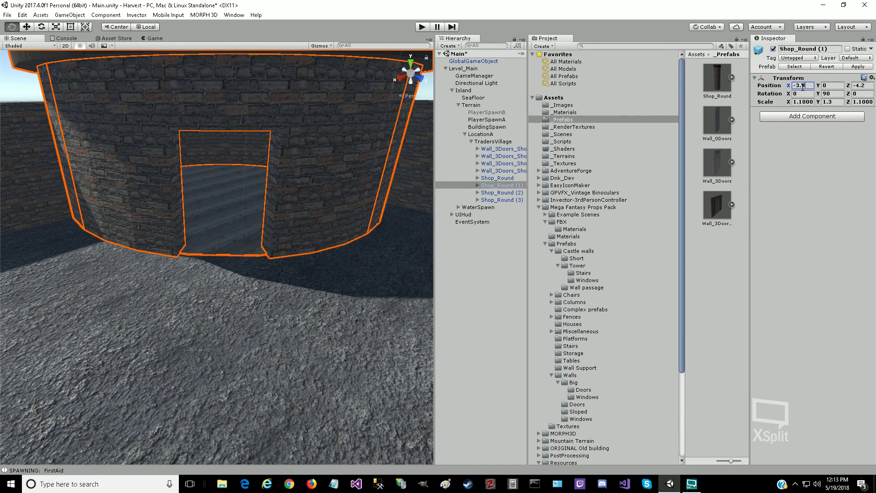
{"action": "key", "text": "Tab"}
{"action": "key", "text": "Tab"}
{"action": "type", "text": "-4"}
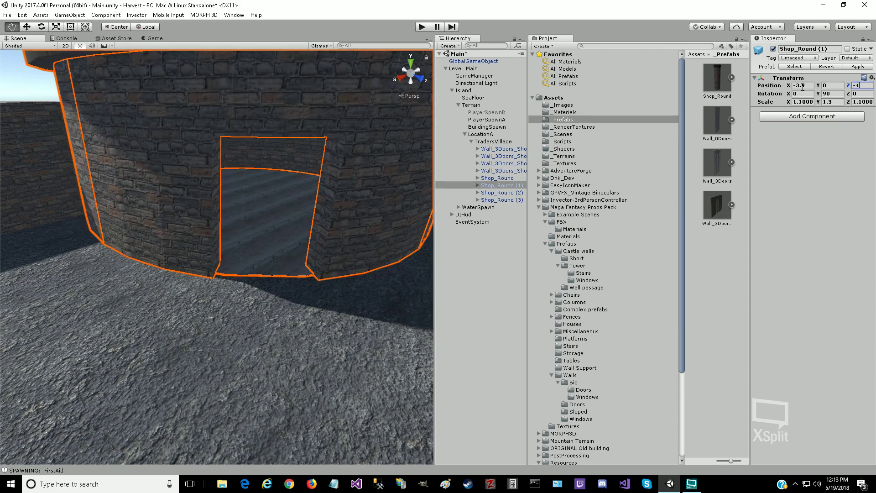
Step: Fine-tune Shop_Round (1)'s X position, trying -4, -3.95, -3.98 and -3.99 before setting it to -3.8
{"action": "left_click_drag", "start_coordinate": [343, 351], "coordinate": [268, 326]}
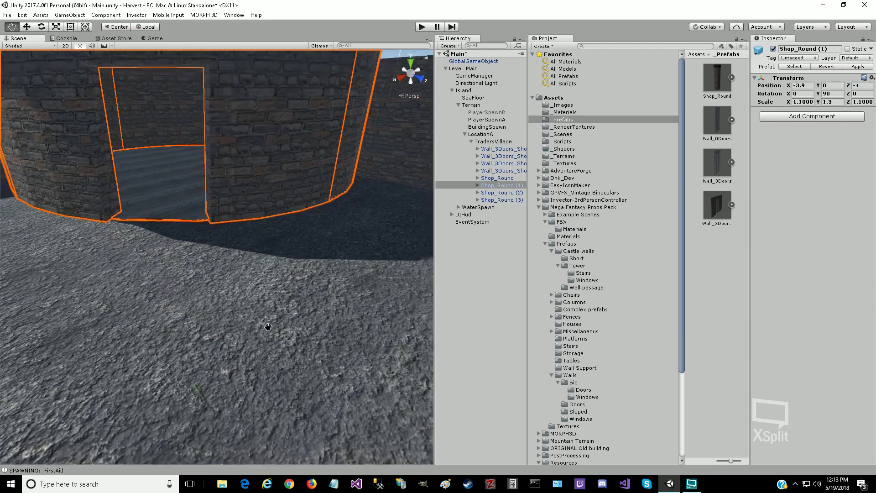
{"action": "scroll", "coordinate": [268, 327], "scroll_direction": "down", "scroll_amount": 3}
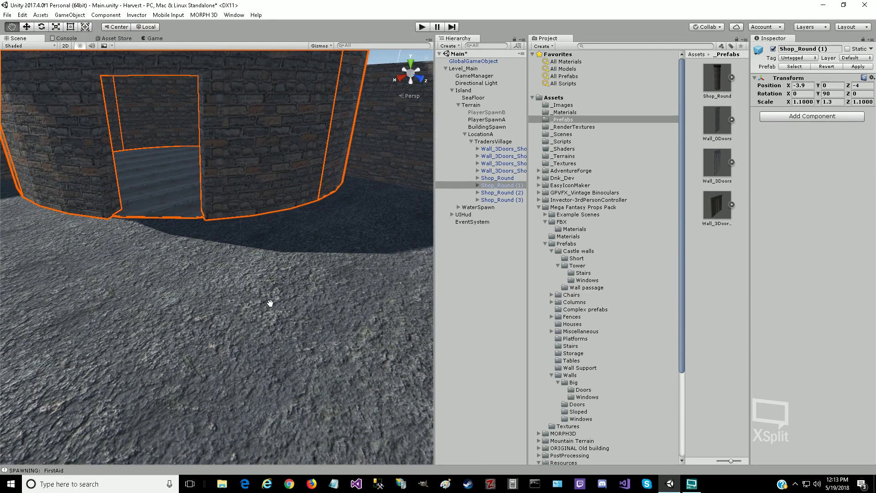
{"action": "scroll", "coordinate": [267, 295], "scroll_direction": "down", "scroll_amount": 5}
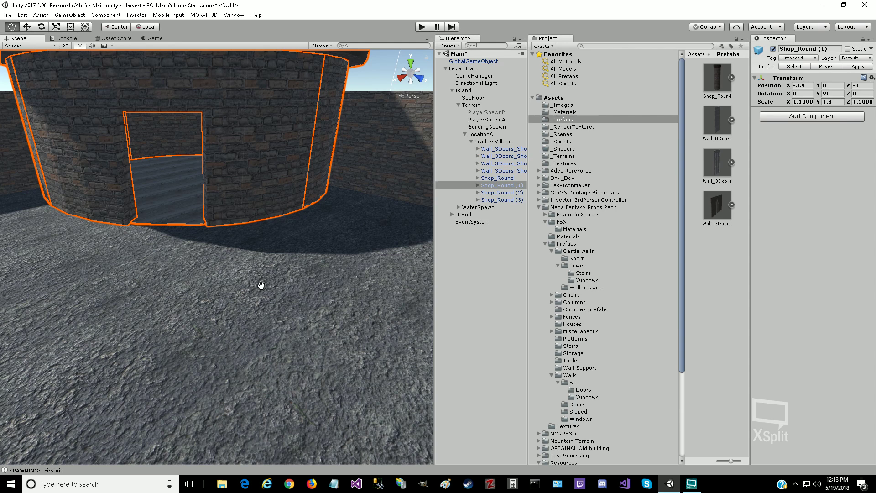
{"action": "left_click", "coordinate": [805, 85]}
{"action": "type", "text": "-4"}
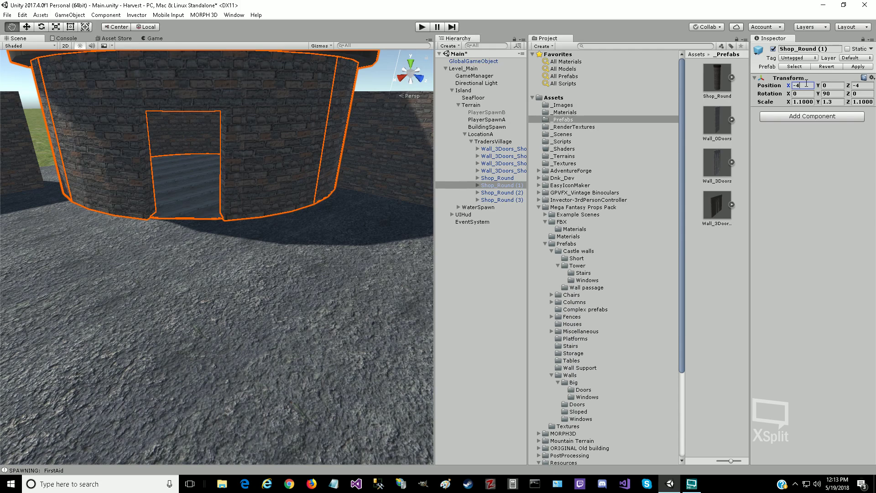
{"action": "key", "text": "BackSpace"}
{"action": "type", "text": "3.95"}
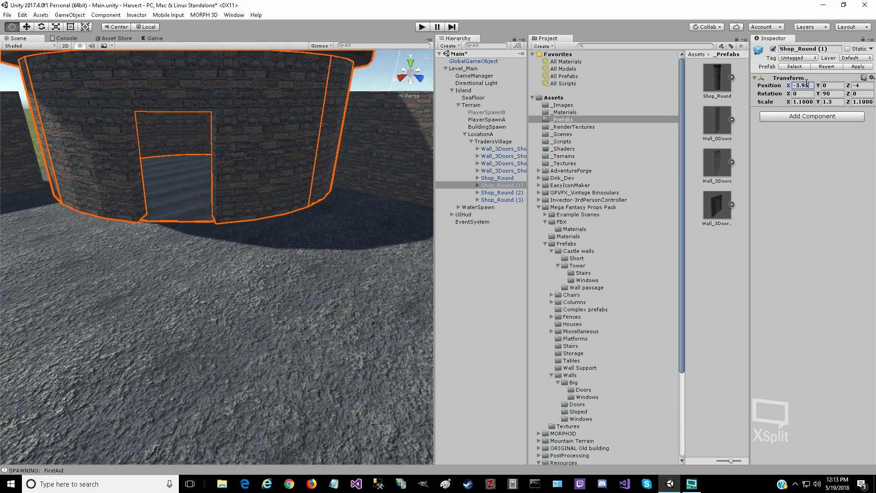
{"action": "key", "text": "BackSpace"}
{"action": "type", "text": "8"}
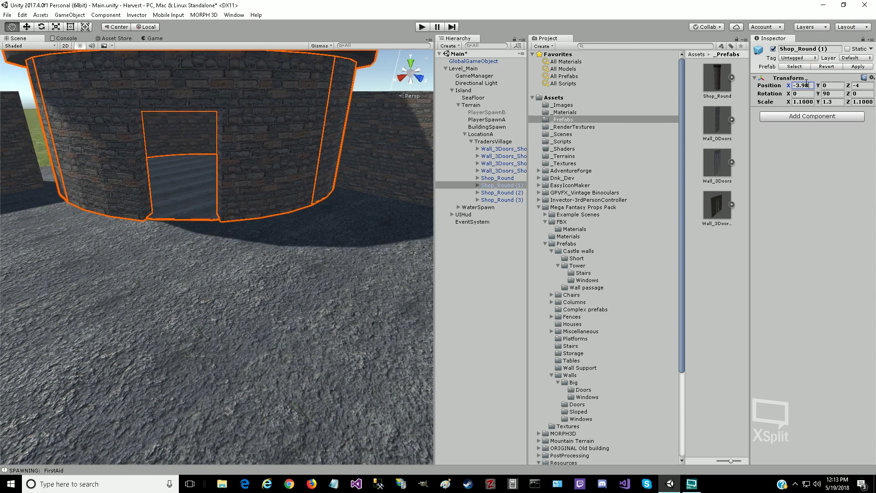
{"action": "key", "text": "BackSpace"}
{"action": "type", "text": "9"}
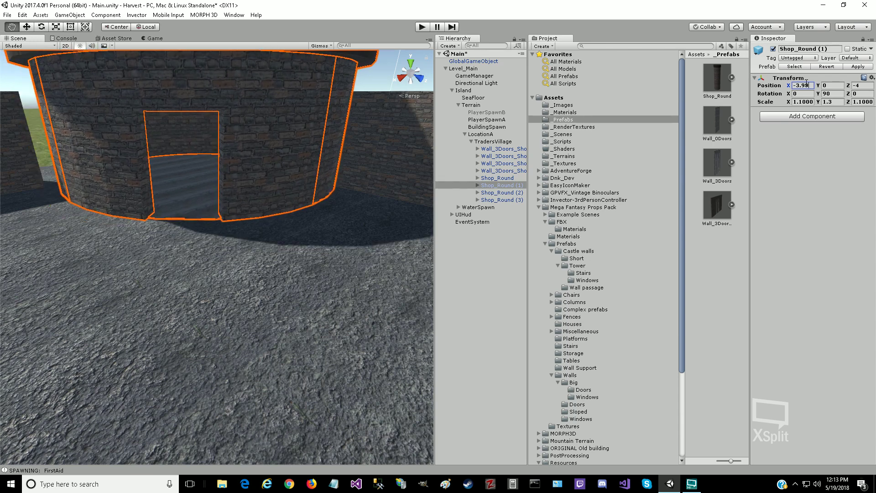
{"action": "key", "text": "BackSpace"}
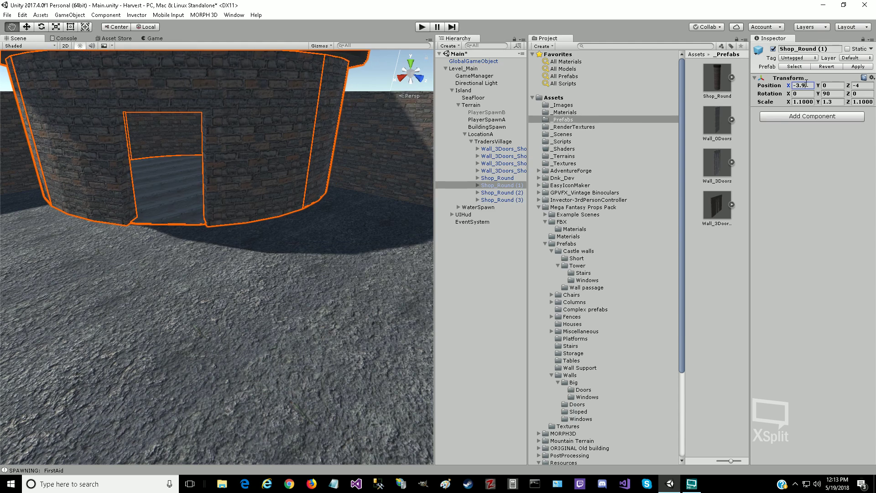
{"action": "key", "text": "BackSpace"}
{"action": "type", "text": "8"}
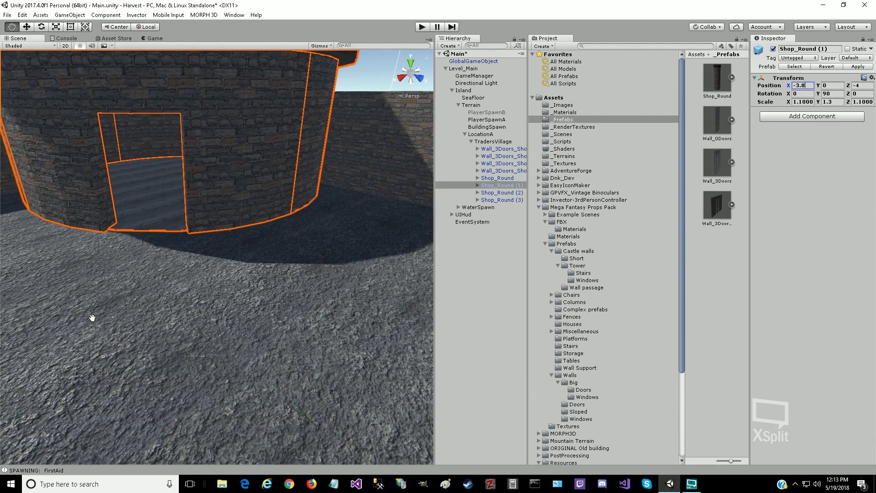
Step: Examine Shop_Round (1) from the courtyard and from above to check where it meets the two adjoining walls
{"action": "mouse_move", "coordinate": [30, 313]}
{"action": "left_mouse_down"}
{"action": "mouse_move", "coordinate": [166, 303]}
{"action": "mouse_move", "coordinate": [49, 313]}
{"action": "mouse_move", "coordinate": [20, 324]}
{"action": "left_mouse_up"}
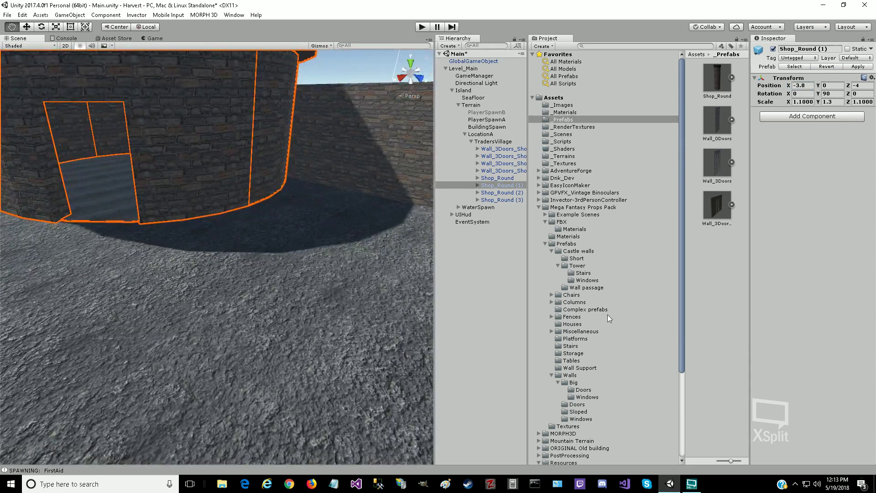
{"action": "left_click_drag", "start_coordinate": [379, 269], "coordinate": [123, 470]}
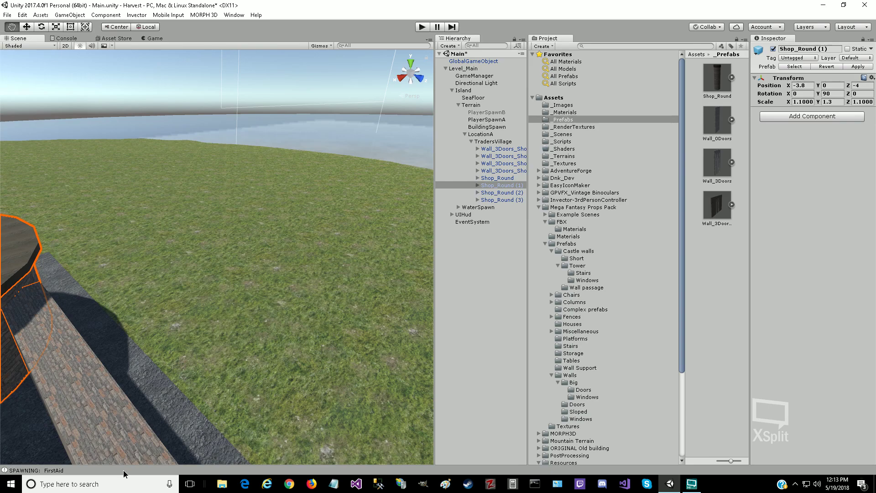
{"action": "key", "text": "f"}
{"action": "left_click_drag", "start_coordinate": [524, 281], "coordinate": [587, 253]}
{"action": "left_click_drag", "start_coordinate": [359, 259], "coordinate": [386, 439]}
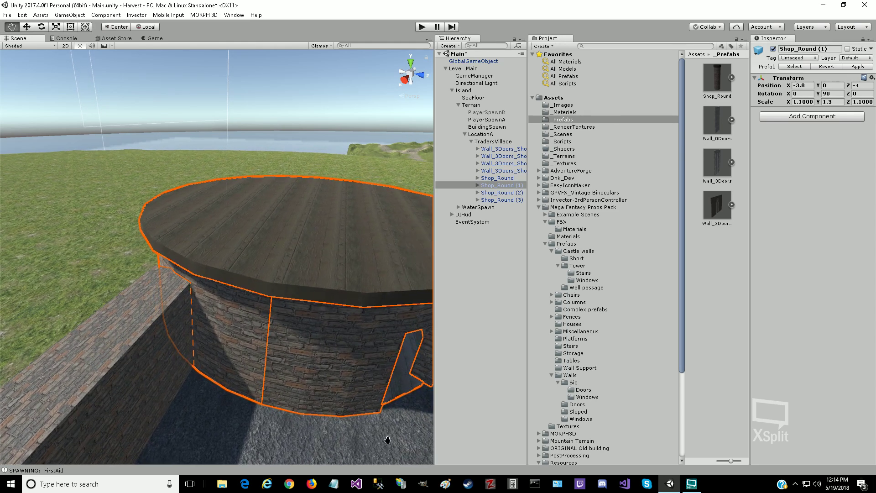
{"action": "left_click_drag", "start_coordinate": [386, 439], "coordinate": [420, 453]}
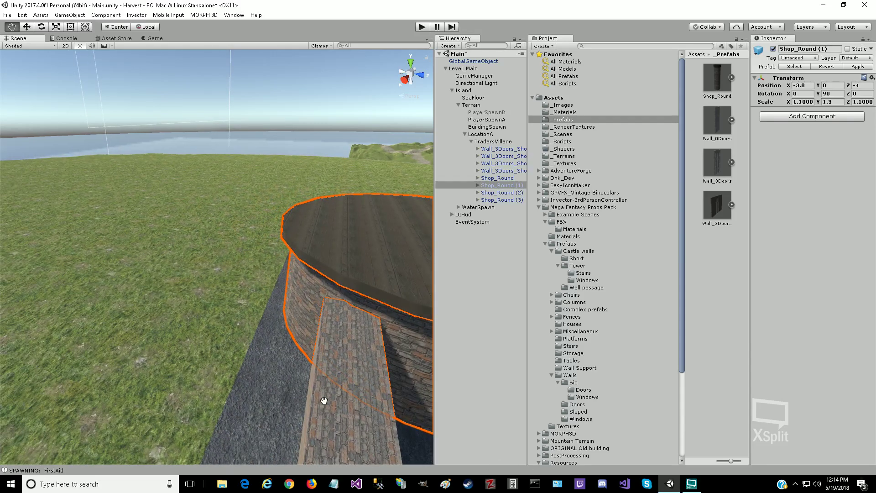
Step: Examine Shop_Round from outside the village to check how it sits against the end of the adjoining wall
{"action": "left_click", "coordinate": [494, 181]}
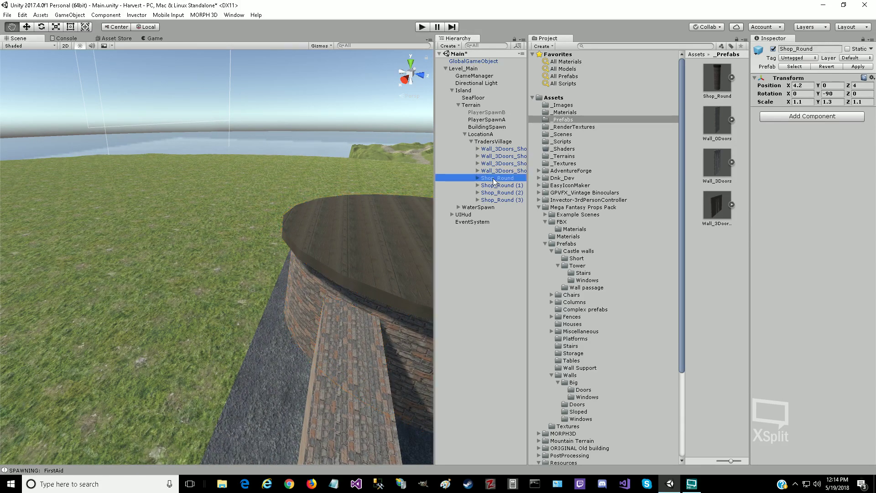
{"action": "double_click", "coordinate": [495, 182]}
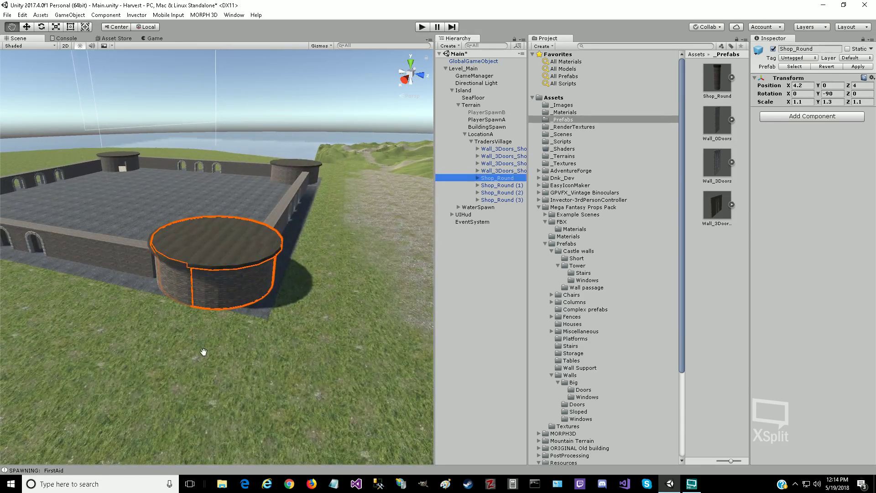
{"action": "left_click_drag", "start_coordinate": [193, 356], "coordinate": [247, 298]}
{"action": "scroll", "coordinate": [241, 298], "scroll_direction": "up", "scroll_amount": 8}
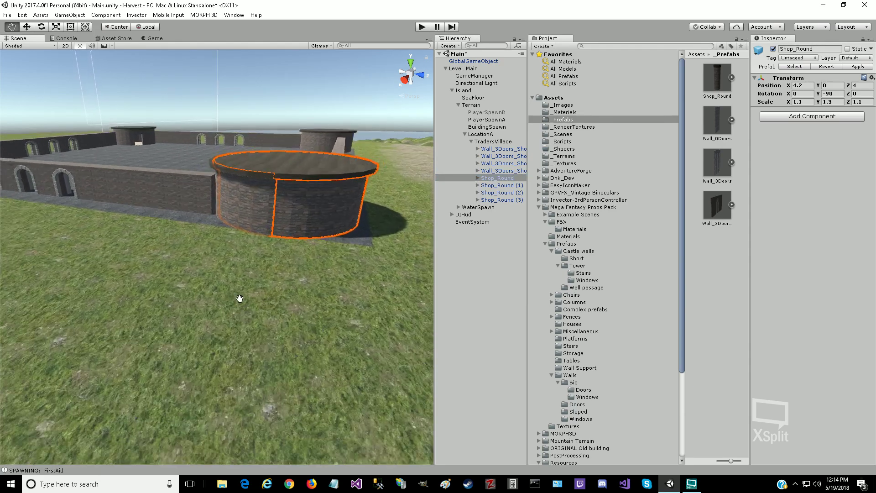
{"action": "left_click_drag", "start_coordinate": [220, 250], "coordinate": [4, 319]}
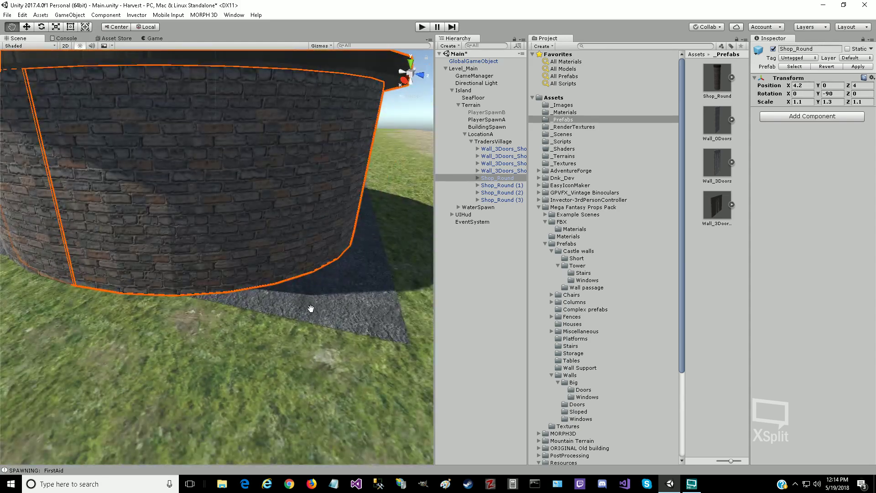
{"action": "left_click_drag", "start_coordinate": [310, 309], "coordinate": [401, 290]}
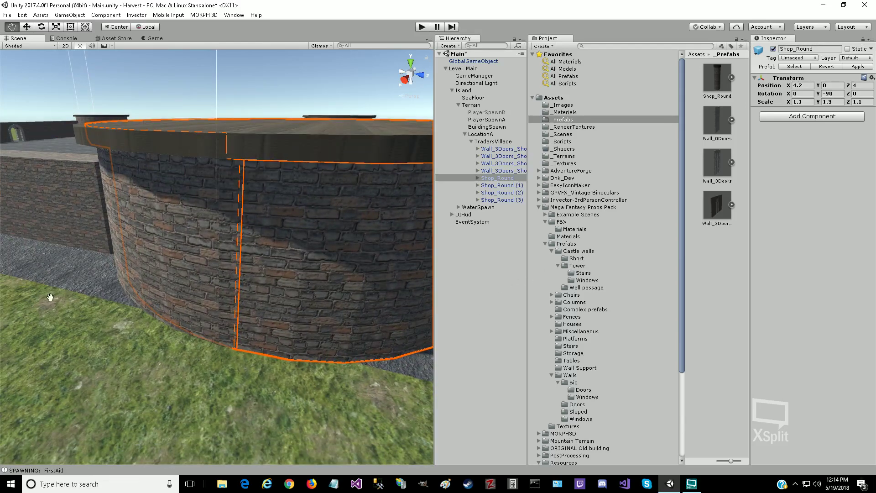
{"action": "left_click_drag", "start_coordinate": [51, 297], "coordinate": [293, 395]}
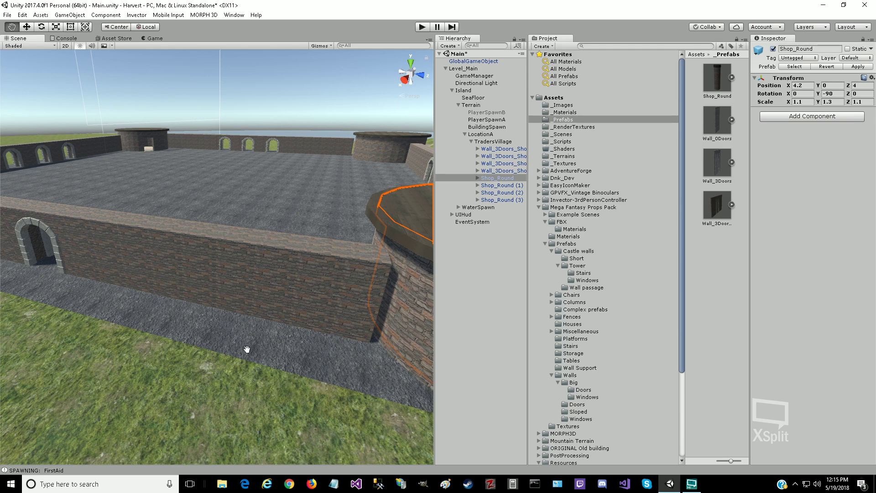
{"action": "left_click_drag", "start_coordinate": [246, 350], "coordinate": [204, 359]}
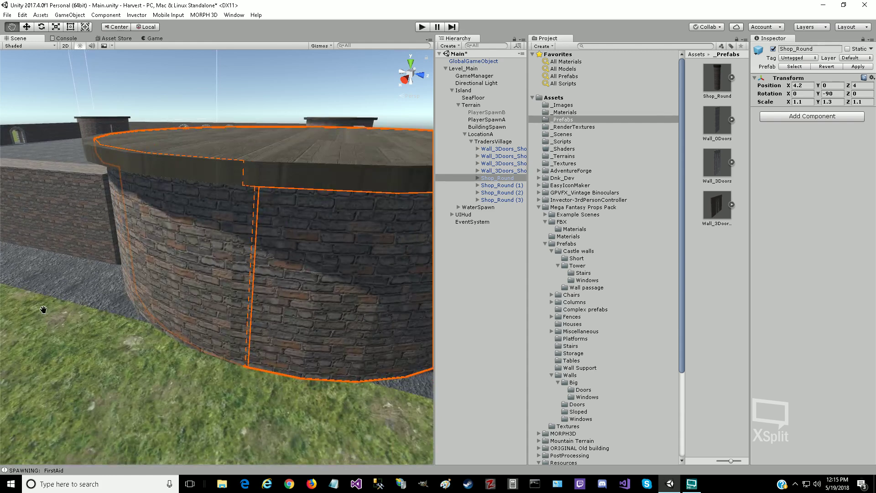
{"action": "left_click_drag", "start_coordinate": [43, 309], "coordinate": [322, 420]}
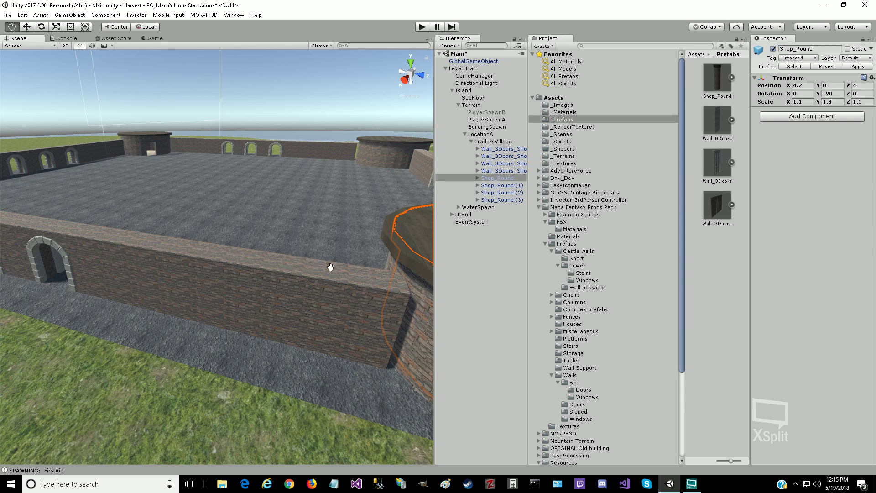
Step: Turn Shop_Round (2)'s entrance toward the courtyard by setting its Y rotation to 180, keeping its Y position at 0
{"action": "left_click", "coordinate": [502, 186]}
{"action": "left_click", "coordinate": [505, 193]}
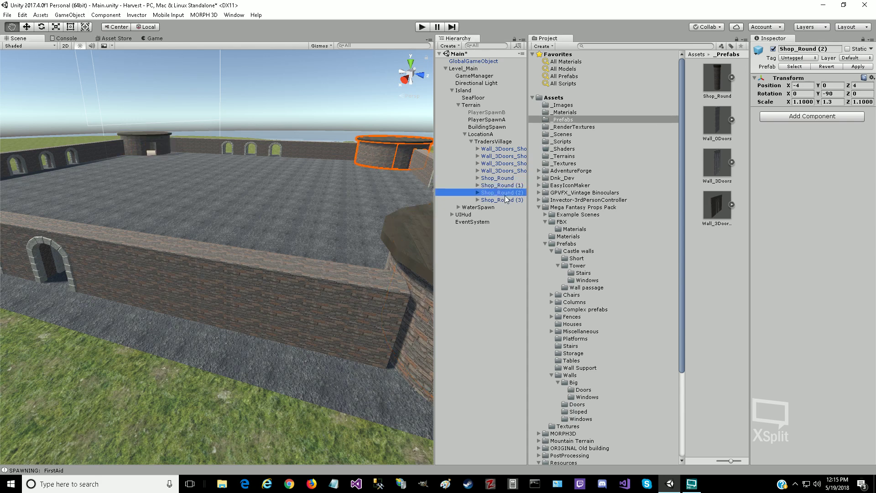
{"action": "double_click", "coordinate": [502, 193]}
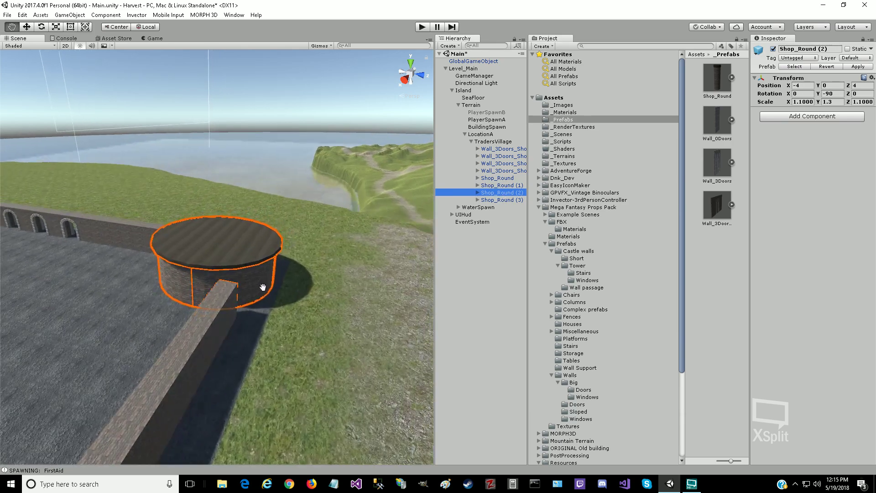
{"action": "right_click_drag", "start_coordinate": [73, 346], "coordinate": [252, 273]}
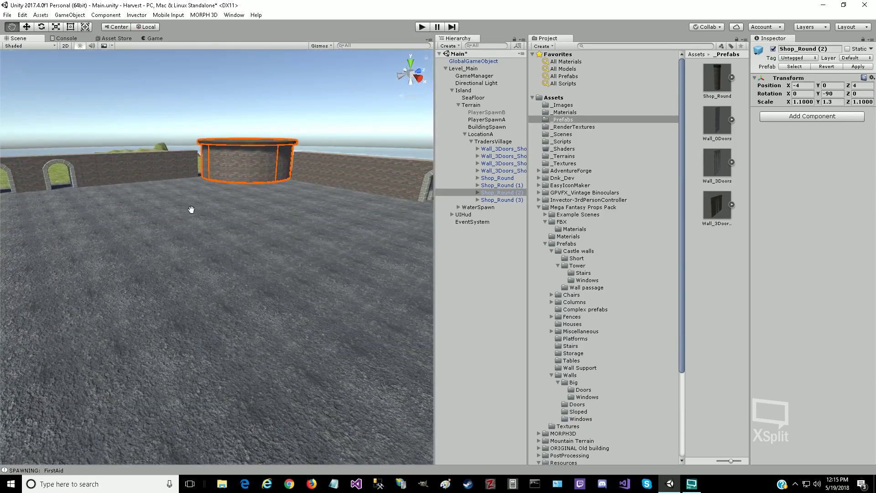
{"action": "right_click_drag", "start_coordinate": [192, 209], "coordinate": [104, 260]}
{"action": "left_click_drag", "start_coordinate": [105, 260], "coordinate": [227, 303]}
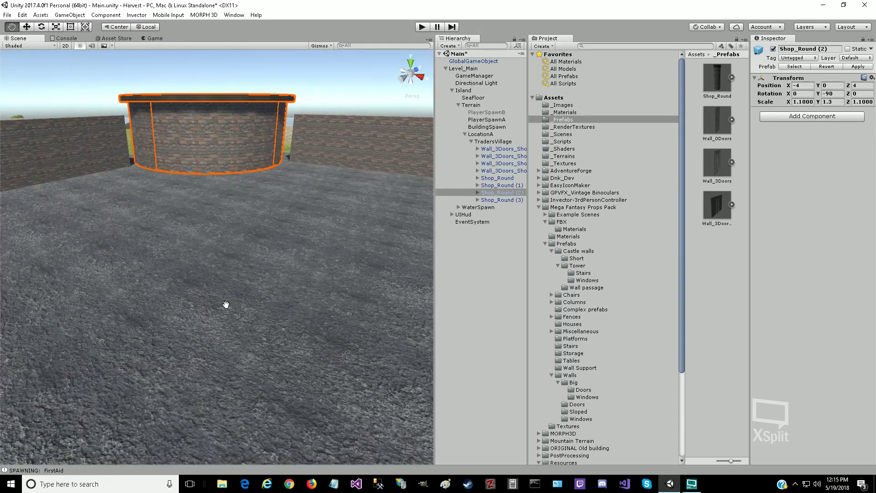
{"action": "left_click", "coordinate": [834, 85]}
{"action": "type", "text": "90"}
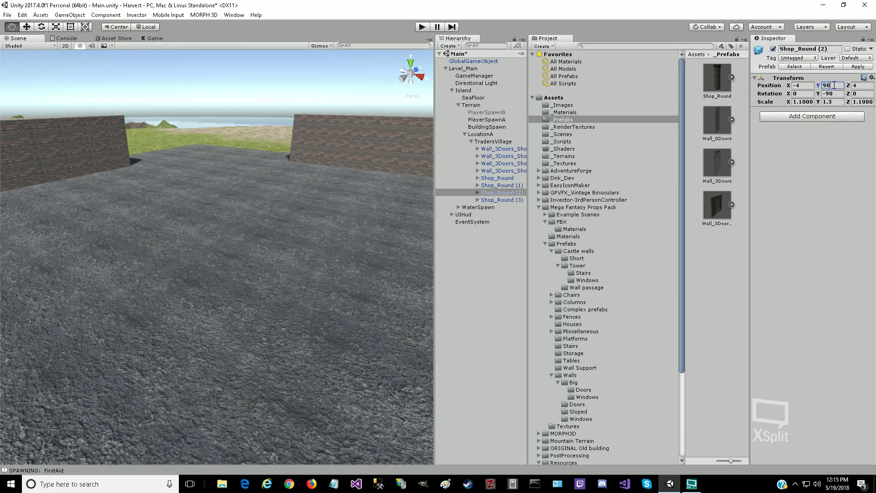
{"action": "key", "text": "BackSpace"}
{"action": "key", "text": "BackSpace"}
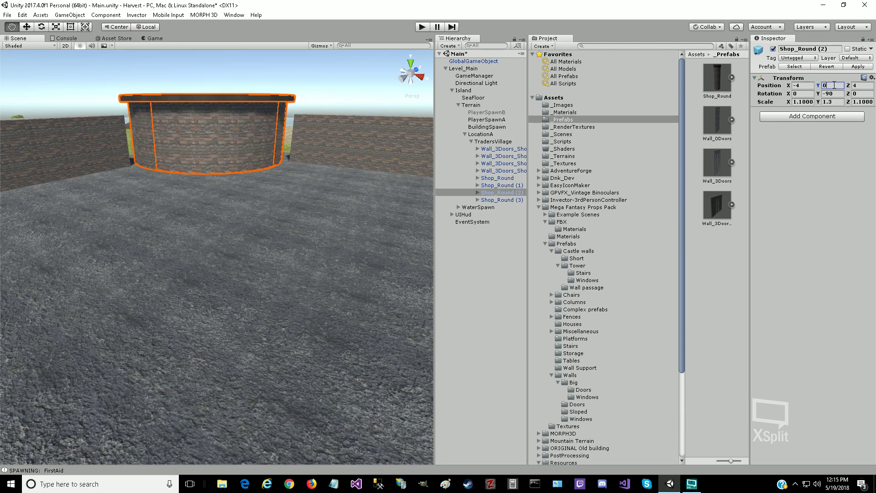
{"action": "left_click", "coordinate": [836, 93]}
{"action": "type", "text": "180"}
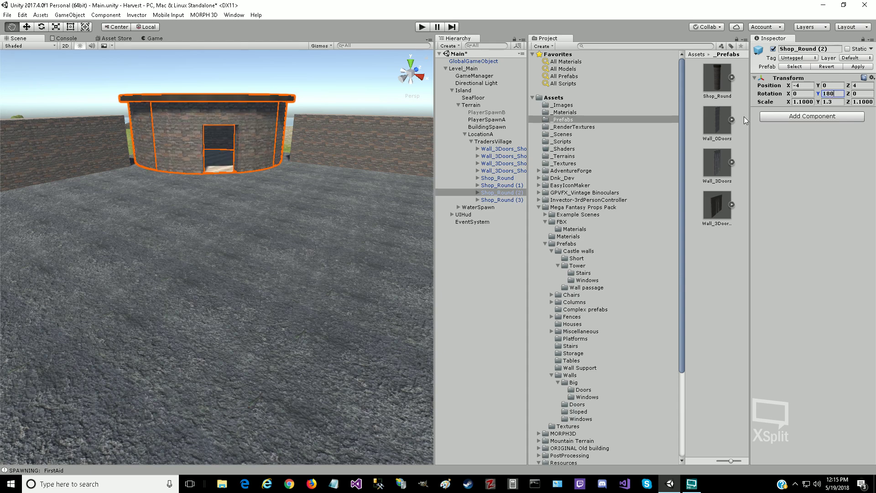
Step: Try shifting Shop_Round (2) outward with Z positions 4.1 and 4.2 and an X position of -4.1
{"action": "left_click", "coordinate": [806, 85]}
{"action": "left_click", "coordinate": [806, 85]}
{"action": "key", "text": "Tab"}
{"action": "key", "text": "Tab"}
{"action": "type", "text": "4.1"}
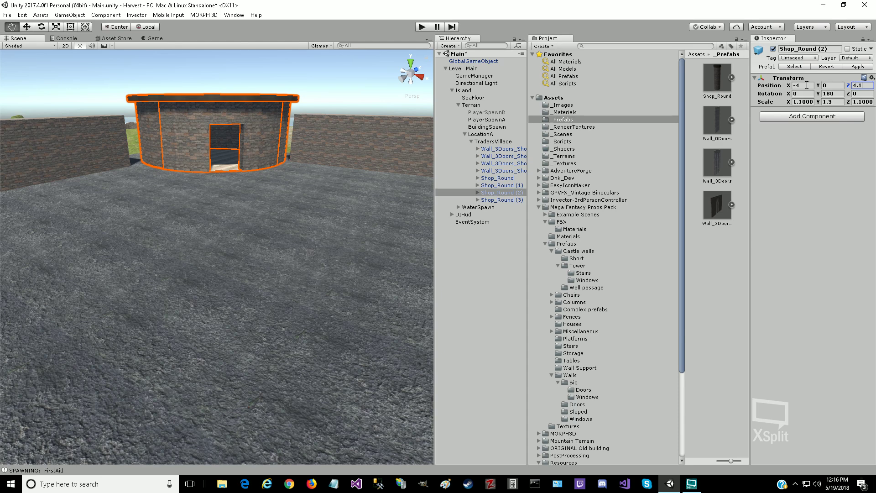
{"action": "type", "text": "2"}
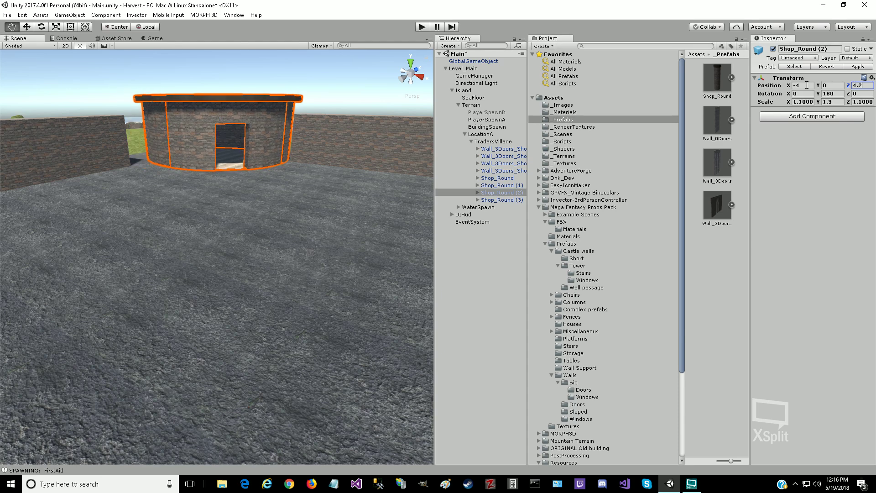
{"action": "left_click", "coordinate": [809, 85]}
{"action": "type", "text": ".1"}
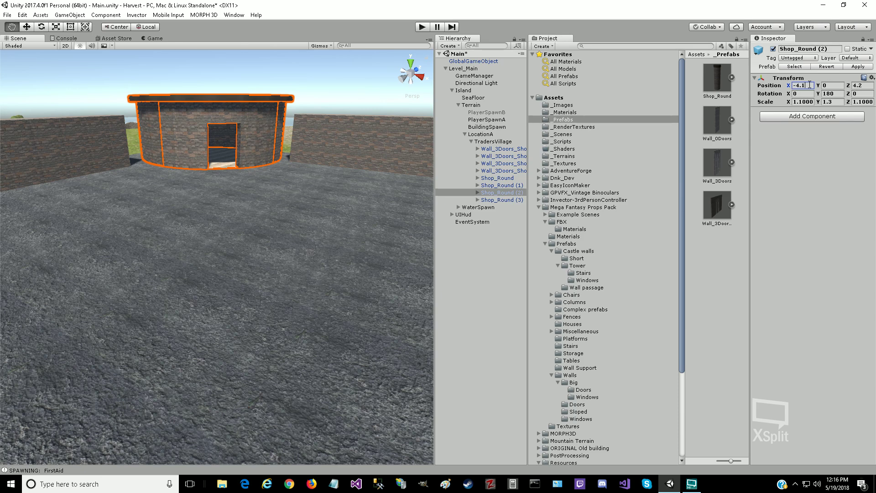
Step: Set Shop_Round (2)'s position to X -3.8 and Z 4
{"action": "key", "text": "BackSpace"}
{"action": "key", "text": "BackSpace"}
{"action": "key", "text": "BackSpace"}
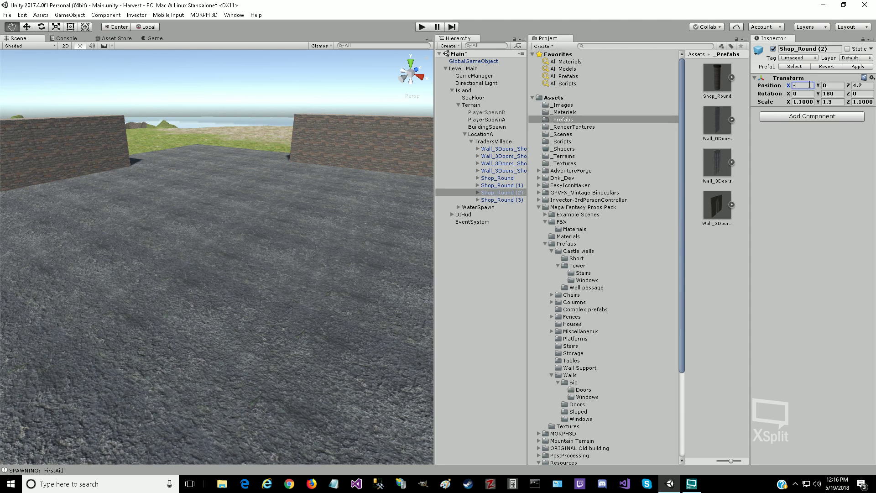
{"action": "type", "text": "3.8"}
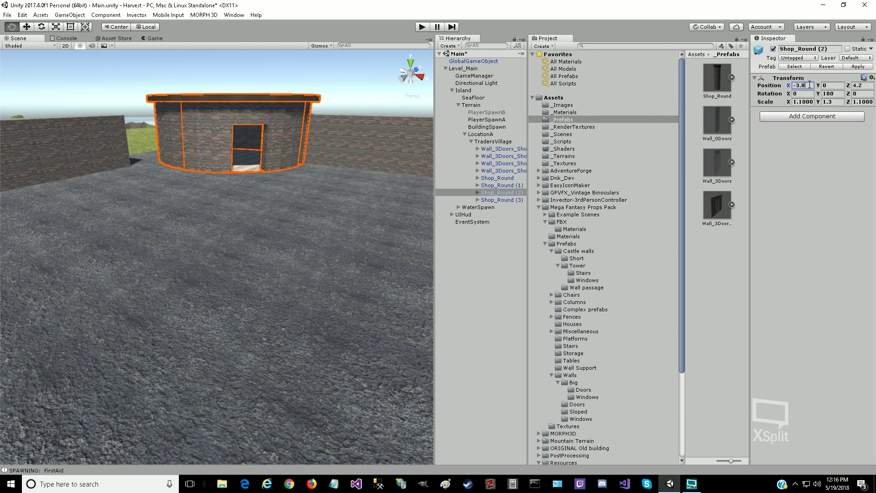
{"action": "left_click", "coordinate": [872, 85]}
{"action": "type", "text": "4"}
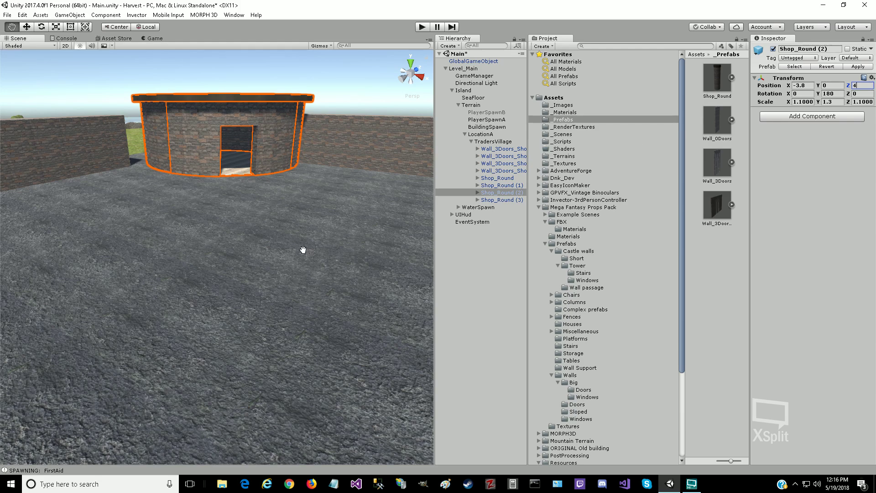
Step: Move Shop_Round (2) inward over the wall end in the top view, to about X -3.77 and Z 3.84
{"action": "scroll", "coordinate": [155, 299], "scroll_direction": "up", "scroll_amount": 1}
{"action": "right_click_drag", "start_coordinate": [153, 302], "coordinate": [179, 242]}
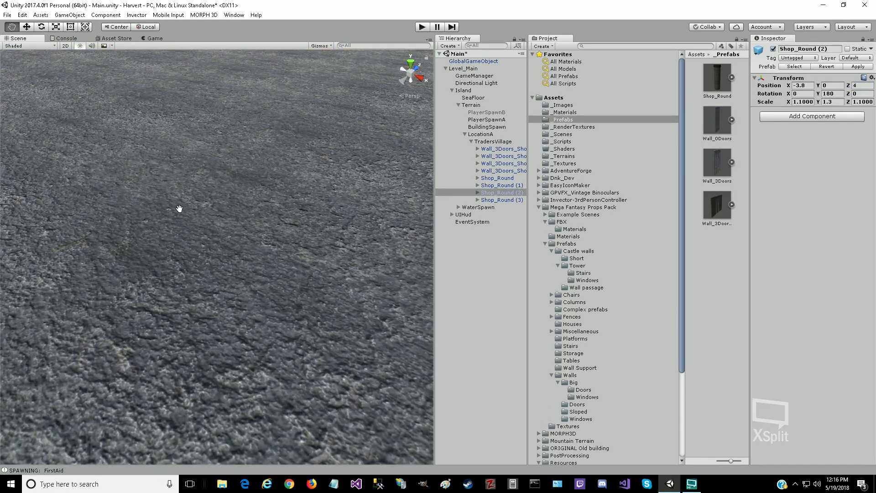
{"action": "left_click", "coordinate": [410, 63]}
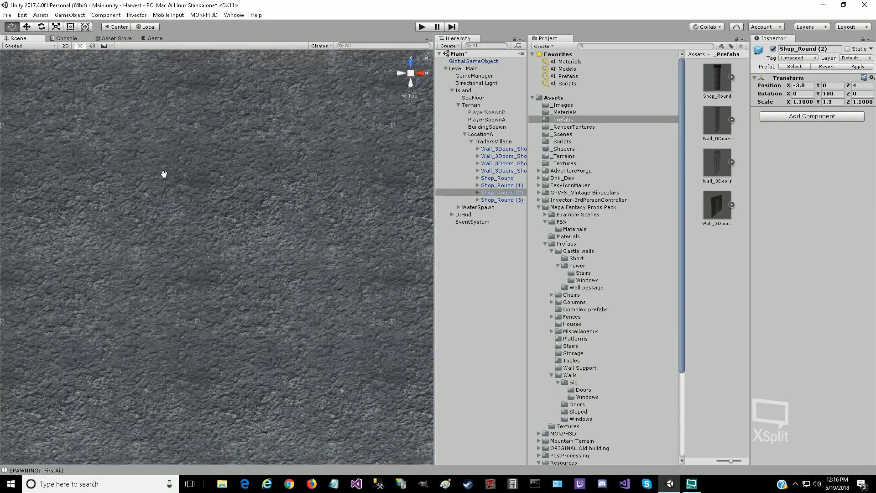
{"action": "key", "text": "f"}
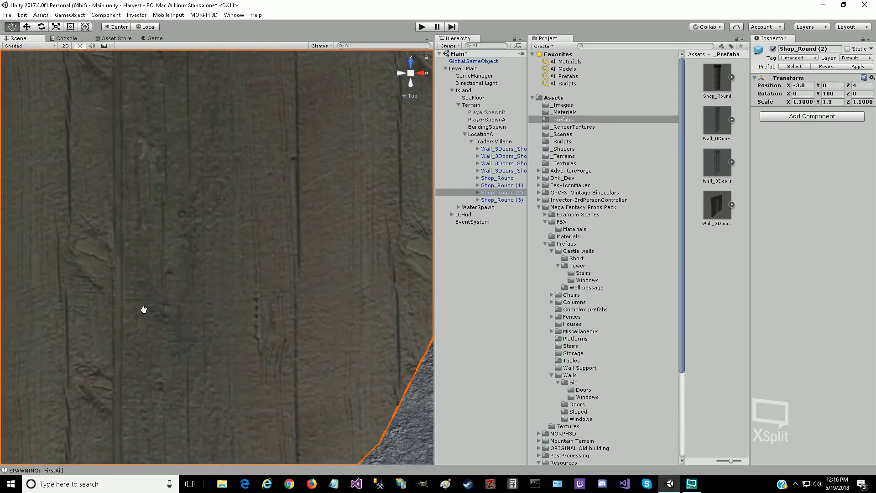
{"action": "scroll", "coordinate": [143, 309], "scroll_direction": "down", "scroll_amount": 6}
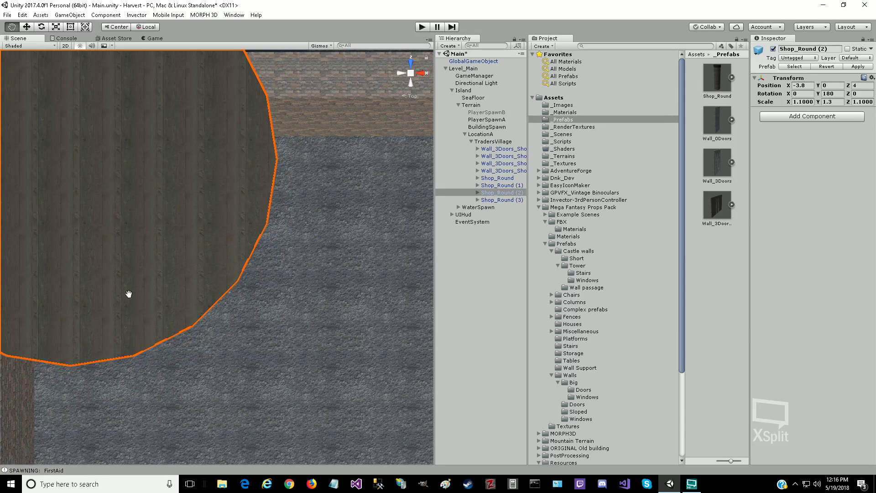
{"action": "left_click_drag", "start_coordinate": [62, 293], "coordinate": [119, 265]}
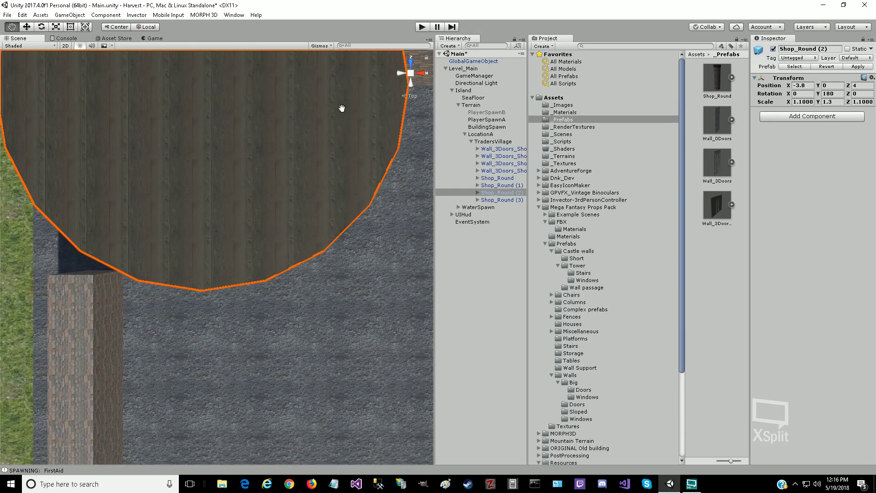
{"action": "left_click", "coordinate": [26, 27]}
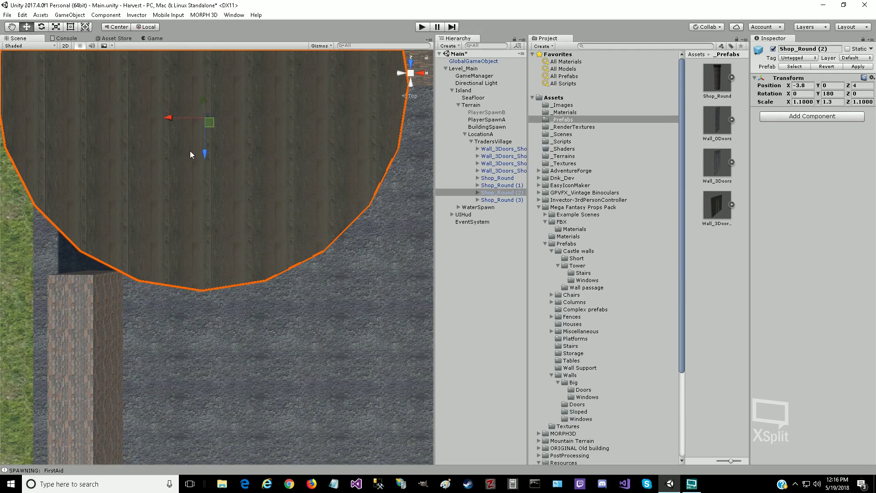
{"action": "left_click_drag", "start_coordinate": [203, 153], "coordinate": [210, 179]}
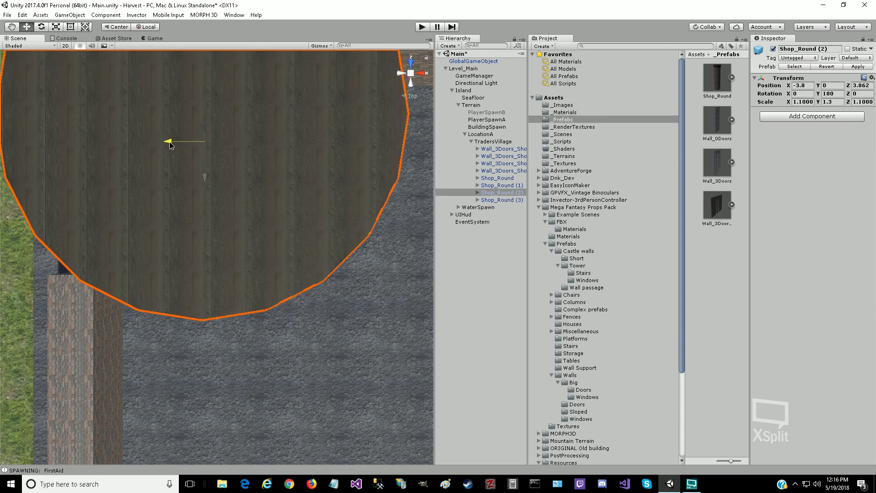
{"action": "left_click_drag", "start_coordinate": [169, 142], "coordinate": [175, 144]}
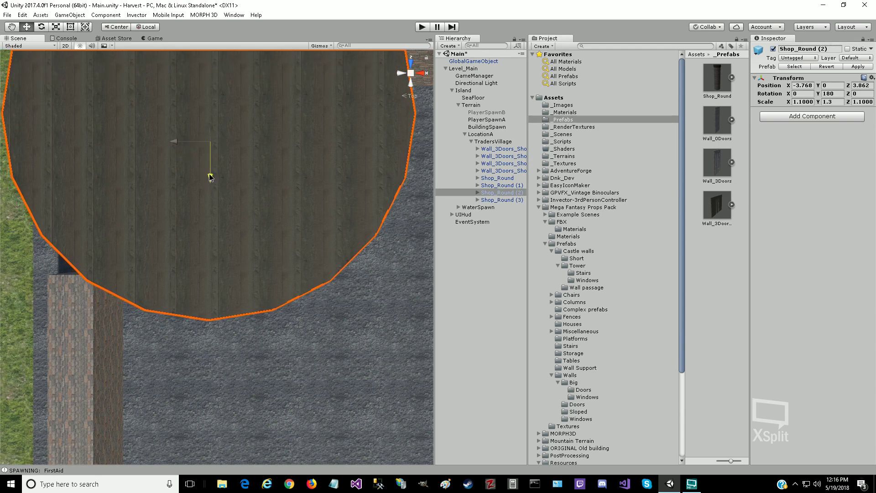
{"action": "left_click_drag", "start_coordinate": [211, 177], "coordinate": [211, 181]}
Step: Fine-tune Shop_Round (2)'s X position from the courtyard, trying -3.7 and -3.6 before setting it to -3.8, and check the wall joint
{"action": "left_click_drag", "start_coordinate": [267, 354], "coordinate": [222, 349], "text": "alt"}
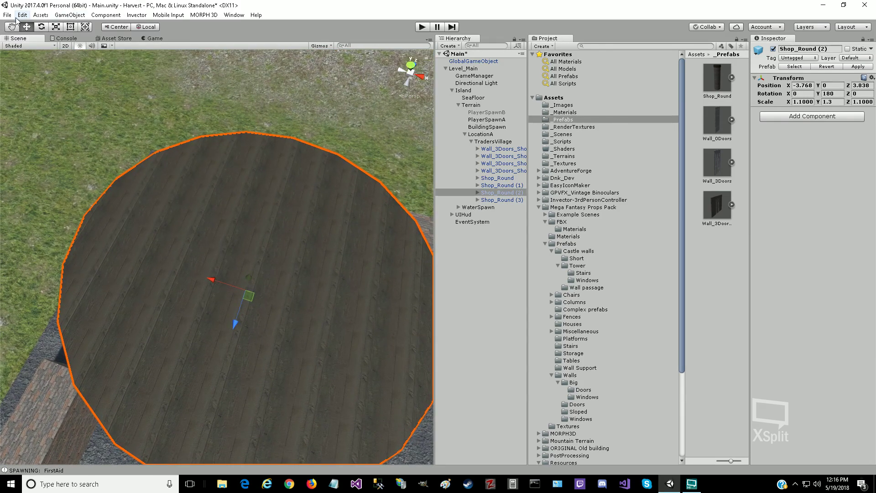
{"action": "key", "text": "q"}
{"action": "left_click_drag", "start_coordinate": [174, 370], "coordinate": [137, 252]}
{"action": "left_click_drag", "start_coordinate": [130, 327], "coordinate": [158, 277], "text": "alt"}
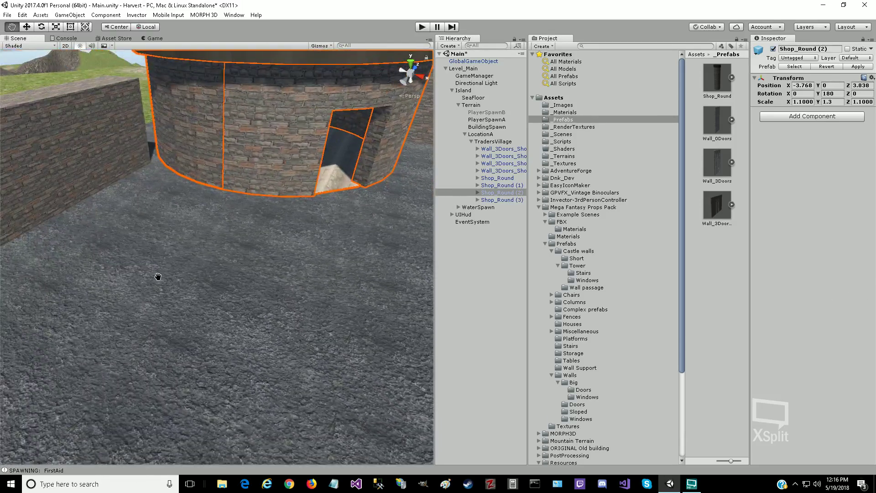
{"action": "left_click", "coordinate": [802, 86]}
{"action": "key", "text": "End"}
{"action": "key", "text": "BackSpace"}
{"action": "key", "text": "BackSpace"}
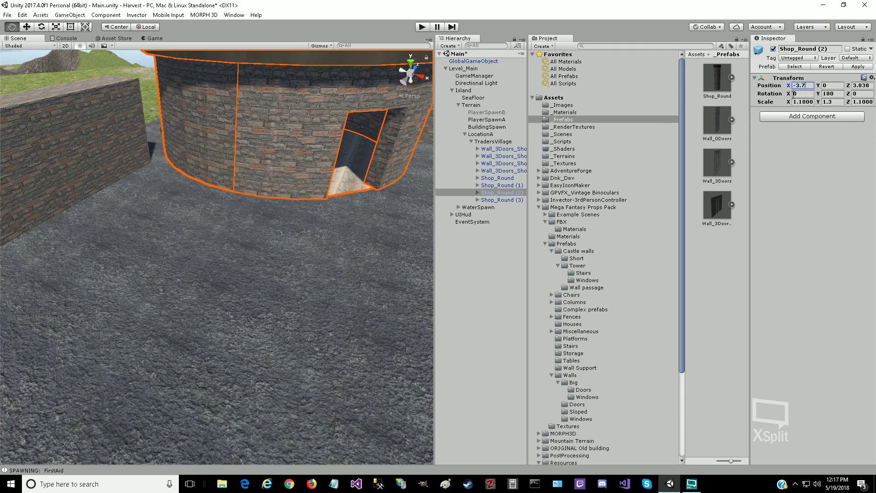
{"action": "key", "text": "BackSpace"}
{"action": "type", "text": "6"}
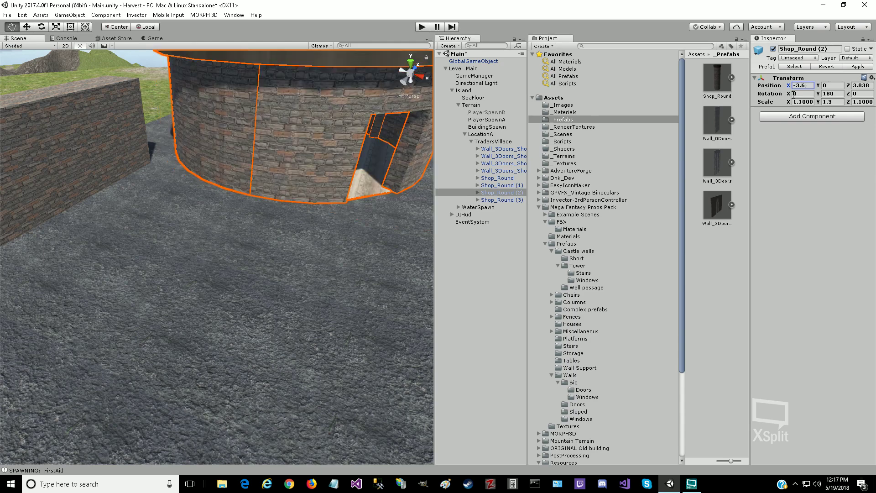
{"action": "key", "text": "BackSpace"}
{"action": "type", "text": "8"}
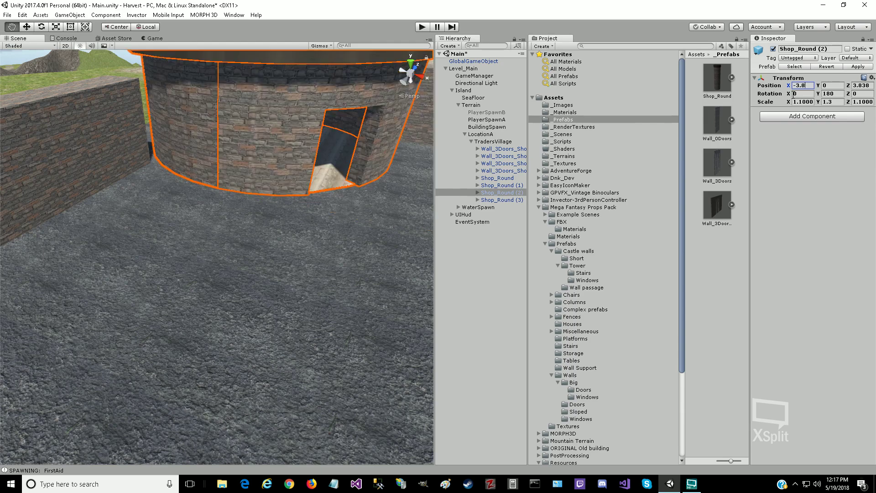
{"action": "mouse_move", "coordinate": [335, 244]}
{"action": "right_mouse_down"}
{"action": "mouse_move", "coordinate": [303, 251]}
{"action": "mouse_move", "coordinate": [336, 247]}
{"action": "right_mouse_up"}
{"action": "left_click_drag", "start_coordinate": [321, 287], "coordinate": [424, 241]}
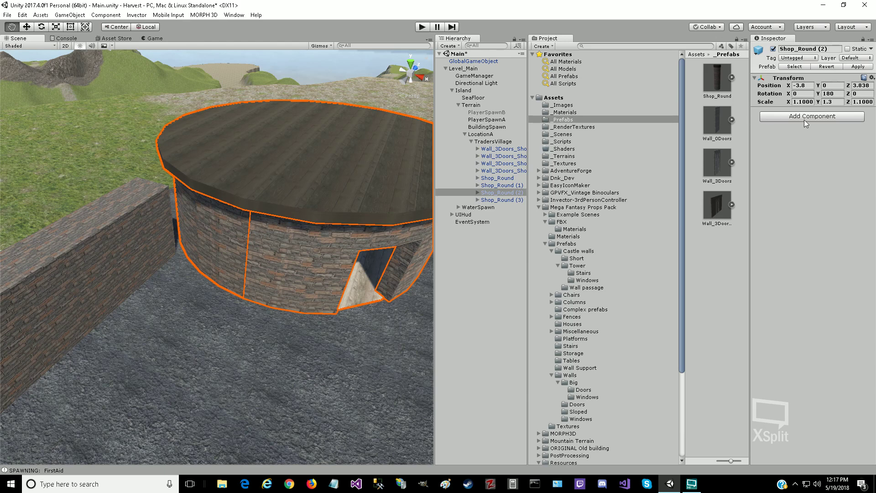
Step: Try Z positions 3.8 and 3.9 for Shop_Round (2), set it to 3.7, and inspect both wall joints from the courtyard
{"action": "left_click", "coordinate": [856, 86]}
{"action": "type", "text": "3.8"}
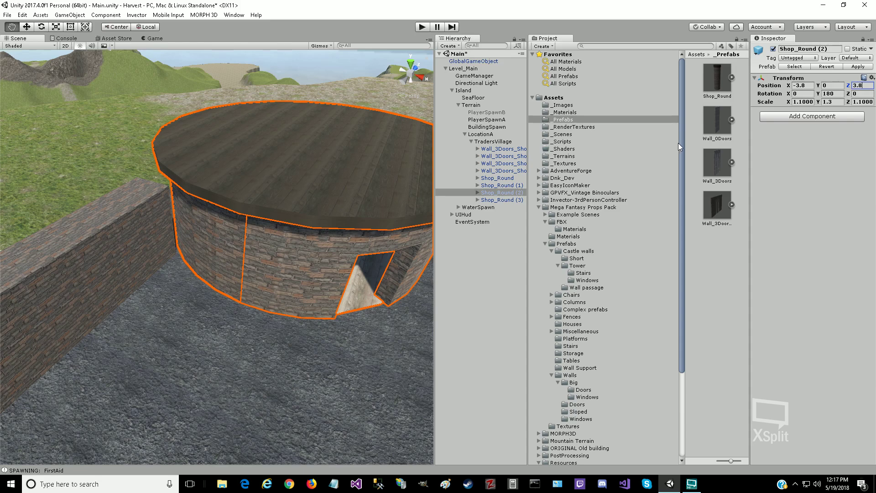
{"action": "key", "text": "BackSpace"}
{"action": "type", "text": "9"}
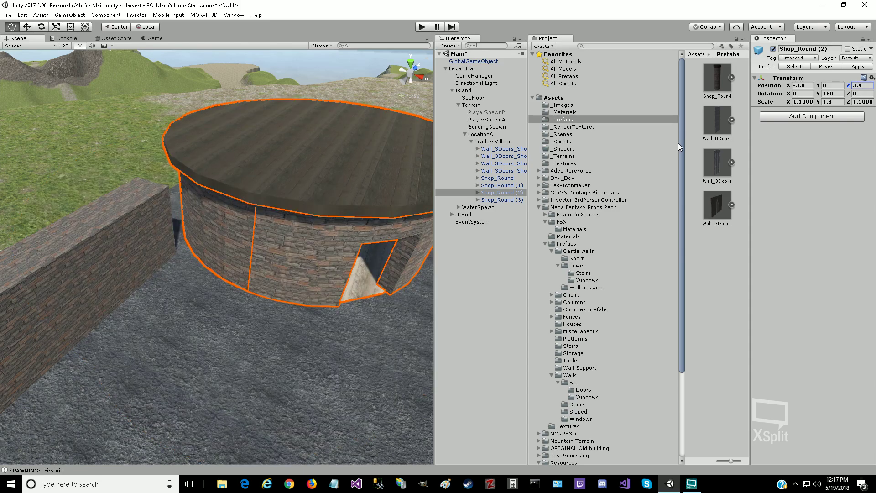
{"action": "key", "text": "BackSpace"}
{"action": "type", "text": "7"}
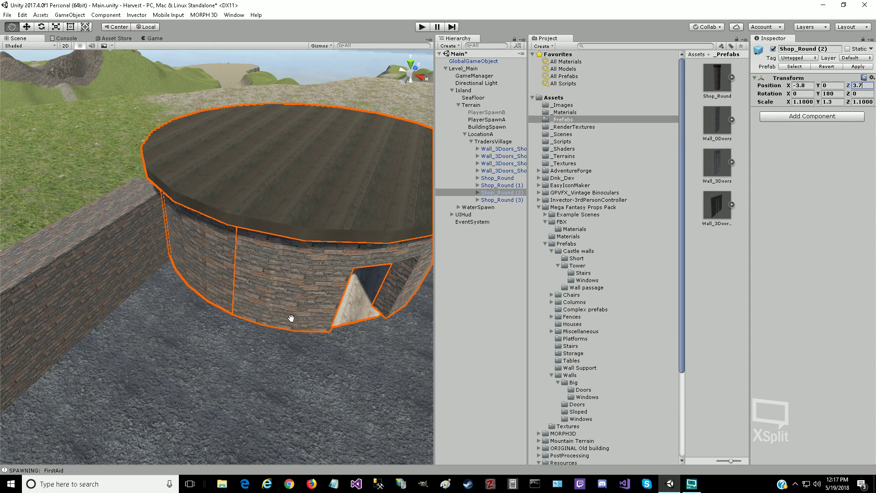
{"action": "left_click_drag", "start_coordinate": [346, 390], "coordinate": [246, 328]}
{"action": "right_click_drag", "start_coordinate": [245, 326], "coordinate": [281, 310]}
{"action": "left_click_drag", "start_coordinate": [282, 310], "coordinate": [82, 324]}
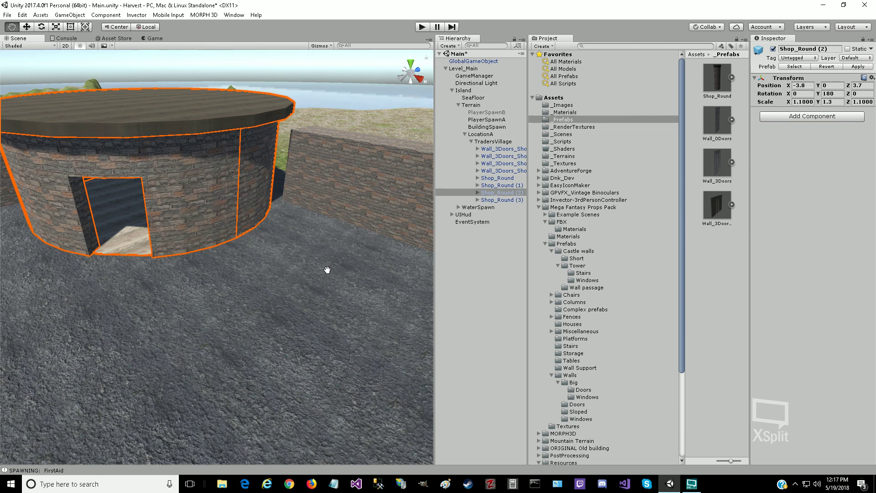
{"action": "left_click_drag", "start_coordinate": [325, 387], "coordinate": [244, 316]}
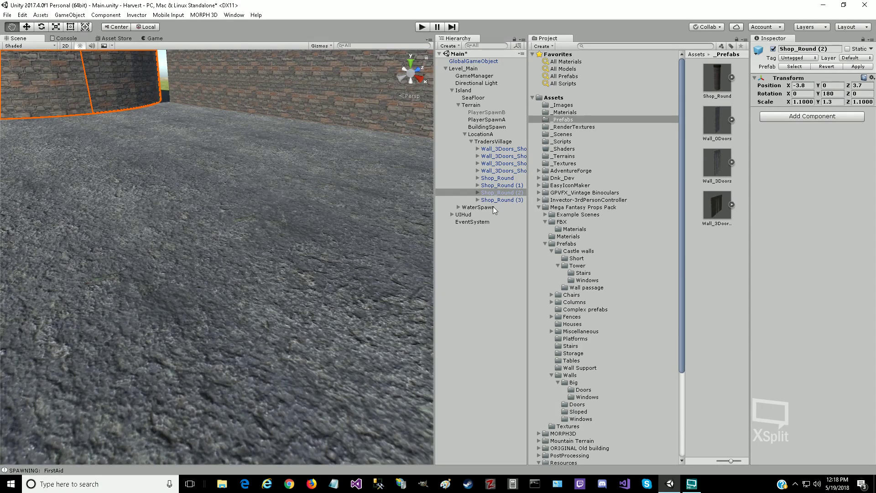
Step: Deactivate the tower_celing child of Shop_Round (2) and look down into the roofless shop from the top view
{"action": "left_click", "coordinate": [477, 193]}
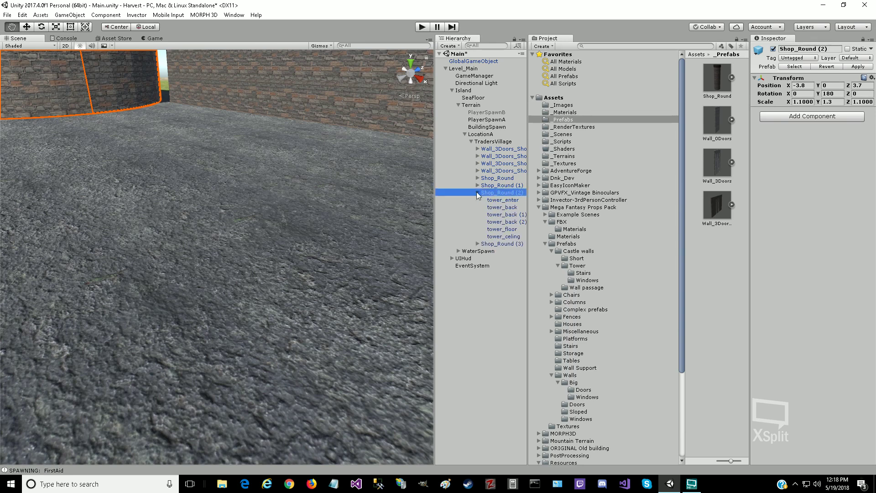
{"action": "left_click", "coordinate": [507, 237]}
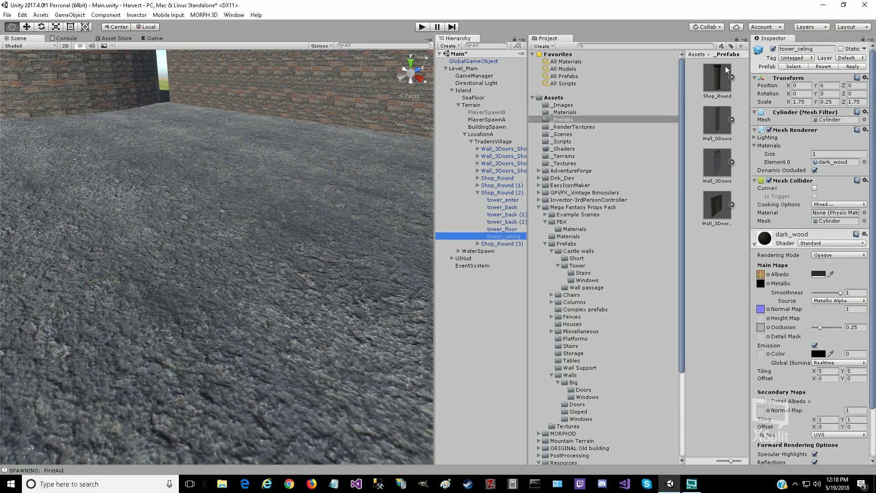
{"action": "left_click", "coordinate": [773, 50]}
{"action": "left_click", "coordinate": [773, 50]}
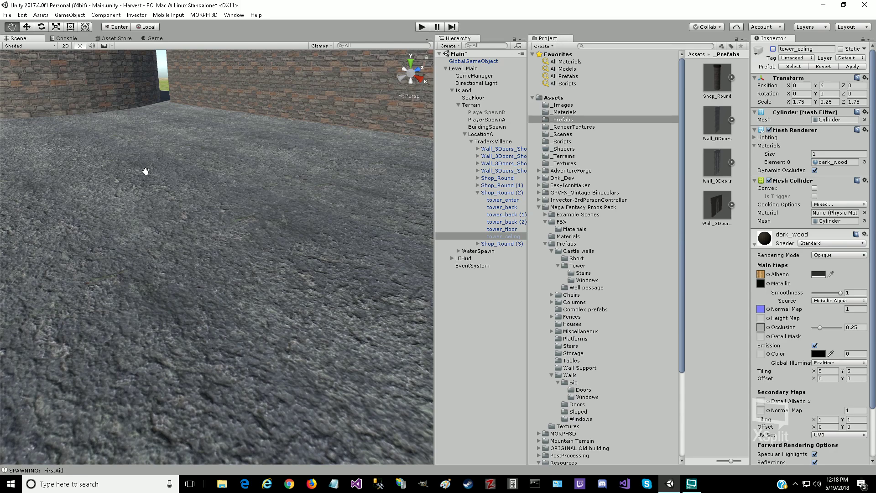
{"action": "left_click", "coordinate": [411, 64]}
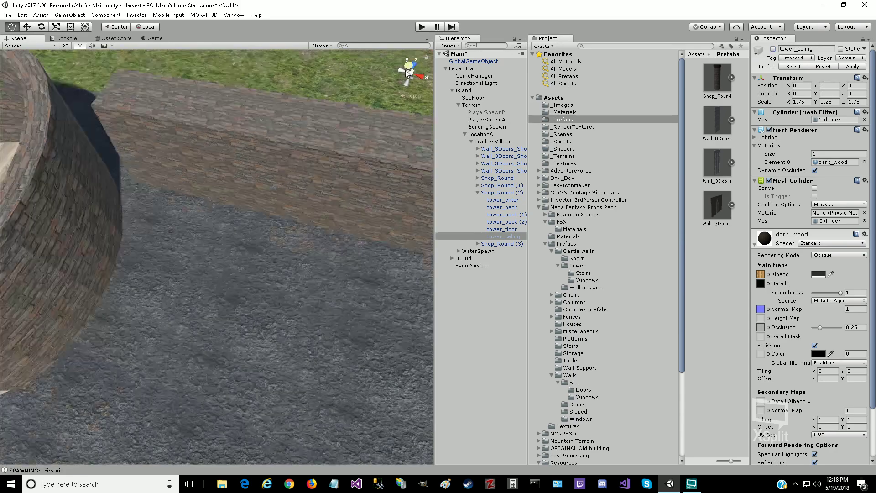
{"action": "scroll", "coordinate": [66, 342], "scroll_direction": "down", "scroll_amount": 5}
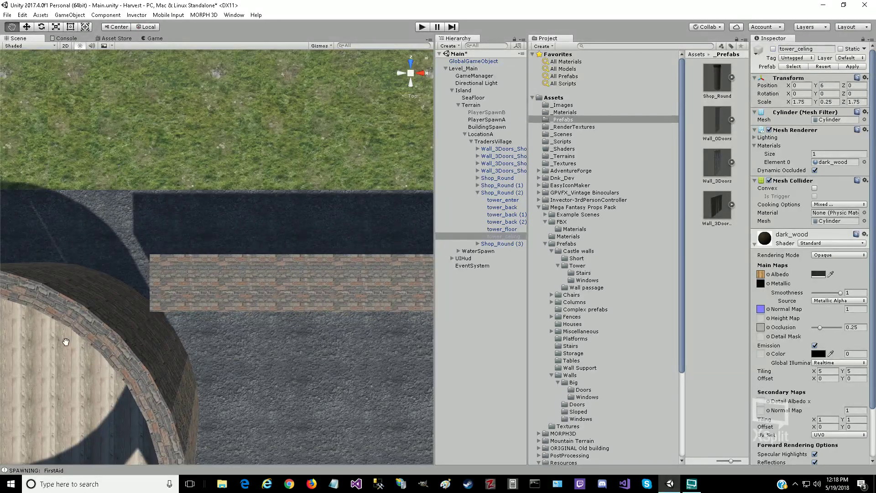
{"action": "left_click_drag", "start_coordinate": [86, 365], "coordinate": [154, 288]}
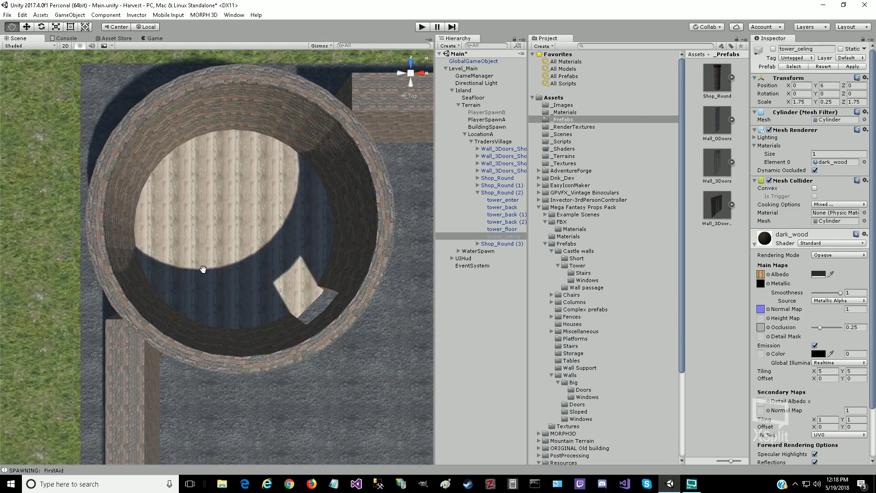
{"action": "scroll", "coordinate": [201, 274], "scroll_direction": "down", "scroll_amount": 3}
{"action": "left_click_drag", "start_coordinate": [218, 280], "coordinate": [307, 303]}
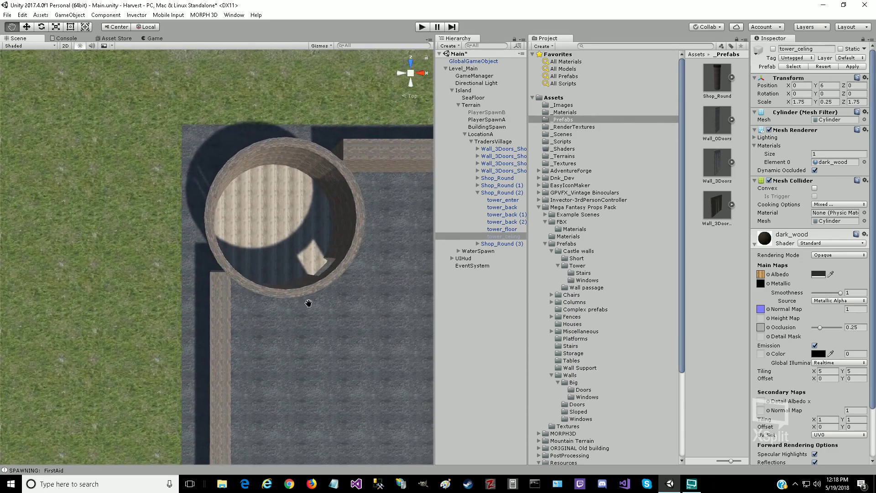
{"action": "left_click", "coordinate": [27, 28]}
{"action": "left_click_drag", "start_coordinate": [250, 218], "coordinate": [253, 219]}
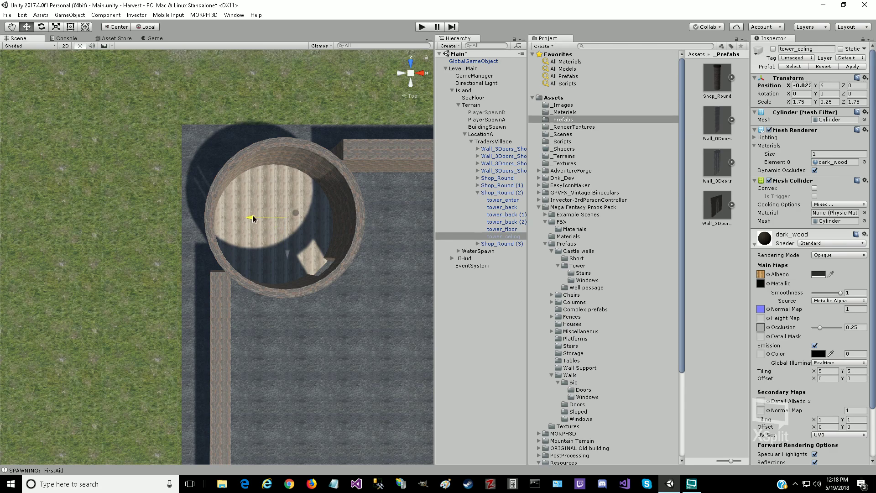
{"action": "left_click", "coordinate": [25, 16]}
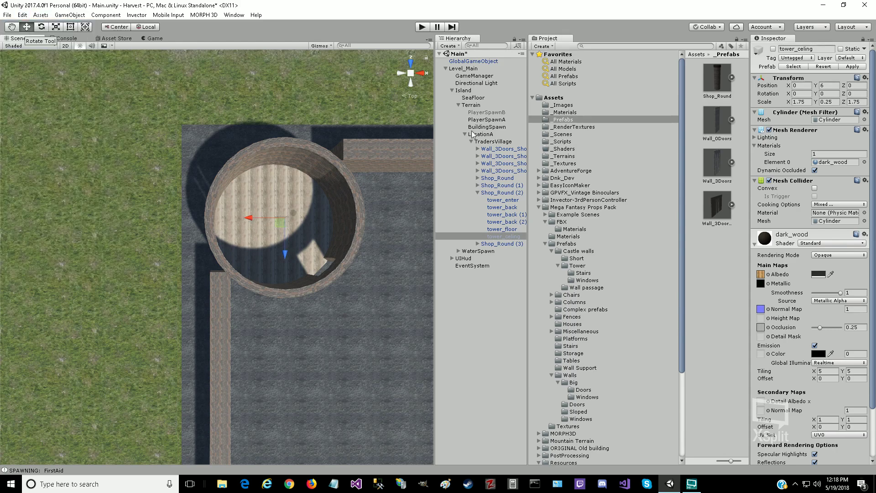
Step: Move the whole Shop_Round (2) object in the top view to about X -3.751 and Z 3.771
{"action": "left_click", "coordinate": [498, 193]}
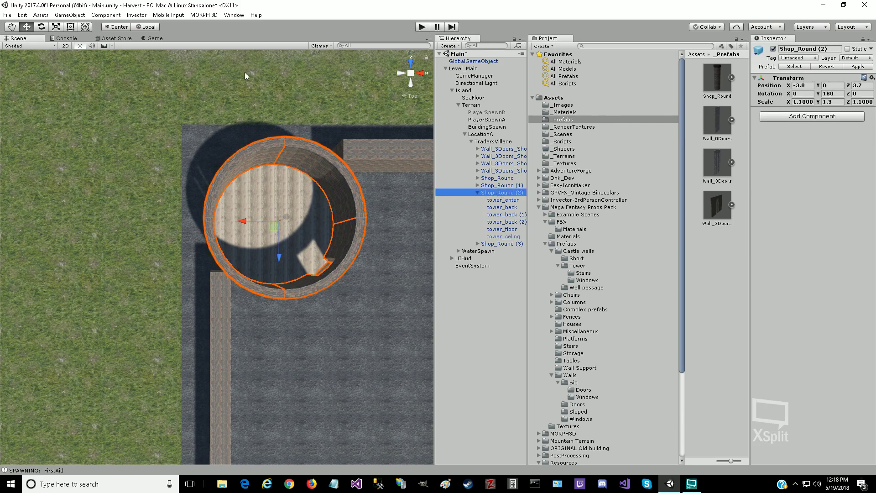
{"action": "left_click", "coordinate": [12, 27]}
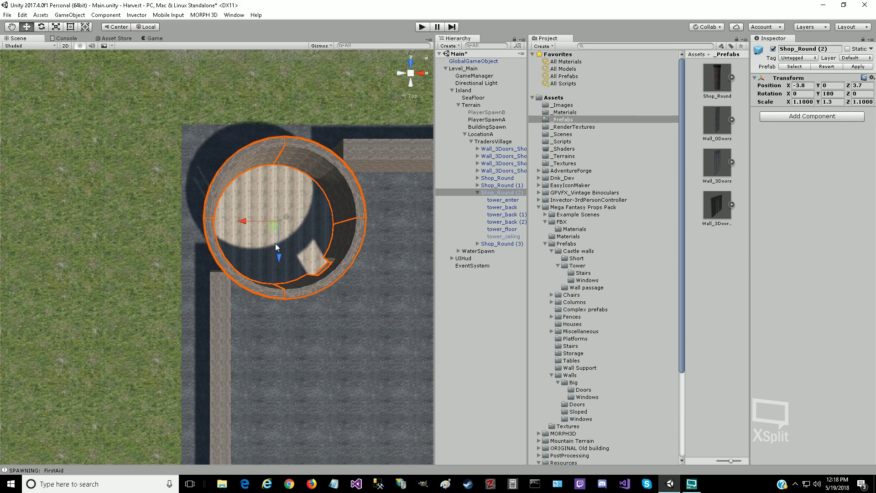
{"action": "left_click_drag", "start_coordinate": [243, 221], "coordinate": [248, 223]}
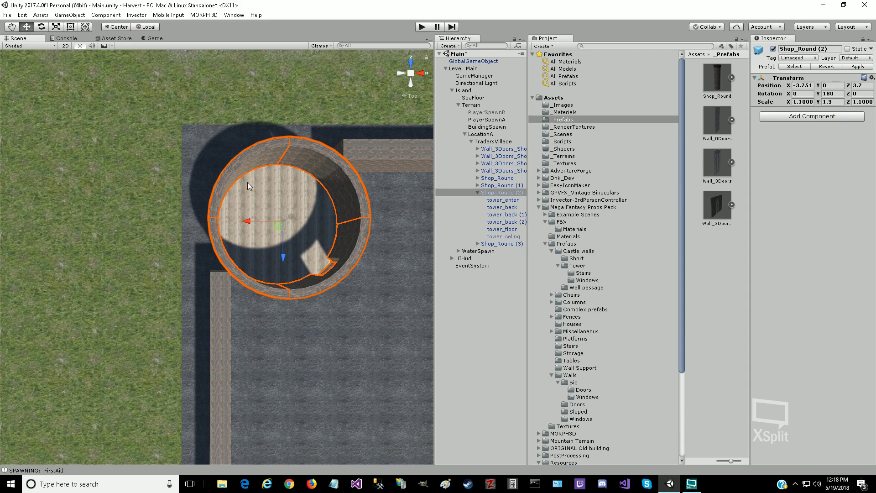
{"action": "key", "text": "q"}
{"action": "left_click_drag", "start_coordinate": [375, 320], "coordinate": [340, 375]}
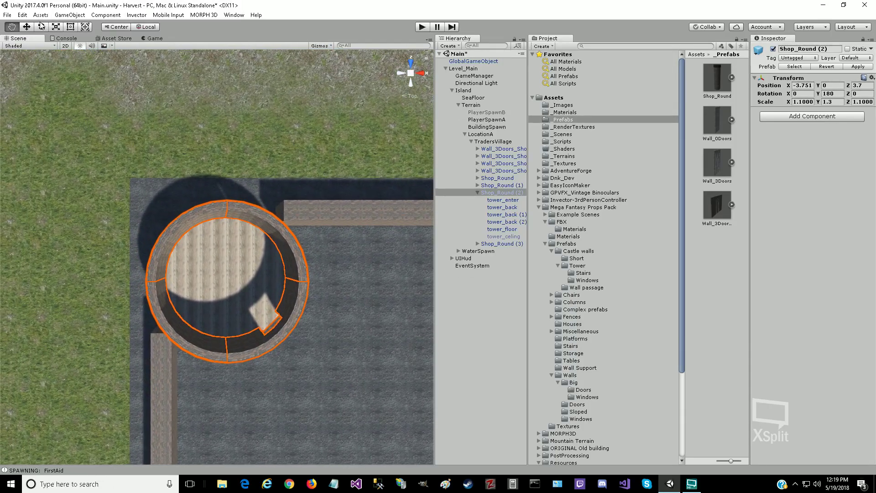
{"action": "left_click", "coordinate": [26, 27]}
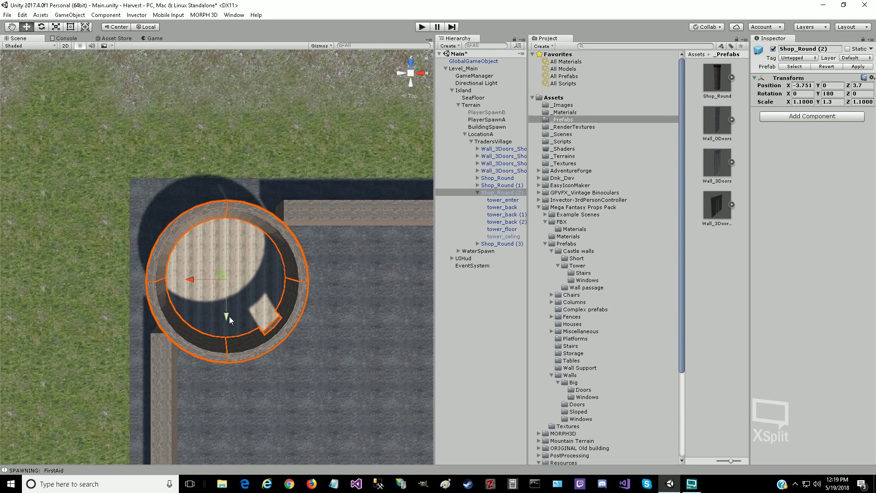
{"action": "left_click_drag", "start_coordinate": [226, 316], "coordinate": [230, 312]}
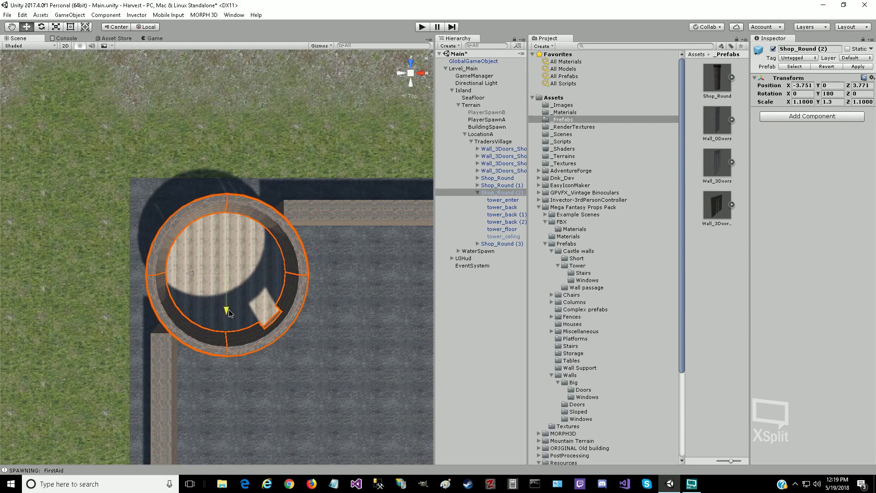
Step: Reselect Shop_Round (2) and shift it slightly along Z to about 3.751, so it sits evenly between both walls
{"action": "left_click", "coordinate": [284, 375]}
{"action": "left_click", "coordinate": [11, 27]}
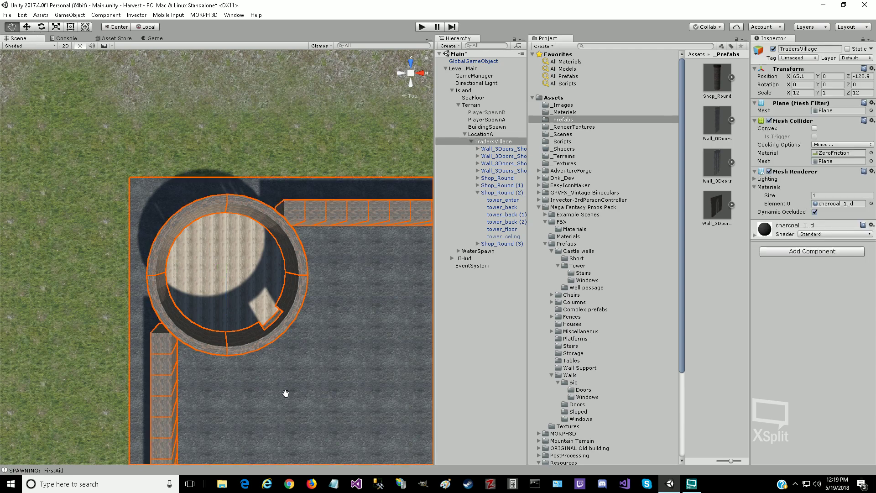
{"action": "left_click_drag", "start_coordinate": [280, 365], "coordinate": [293, 233]}
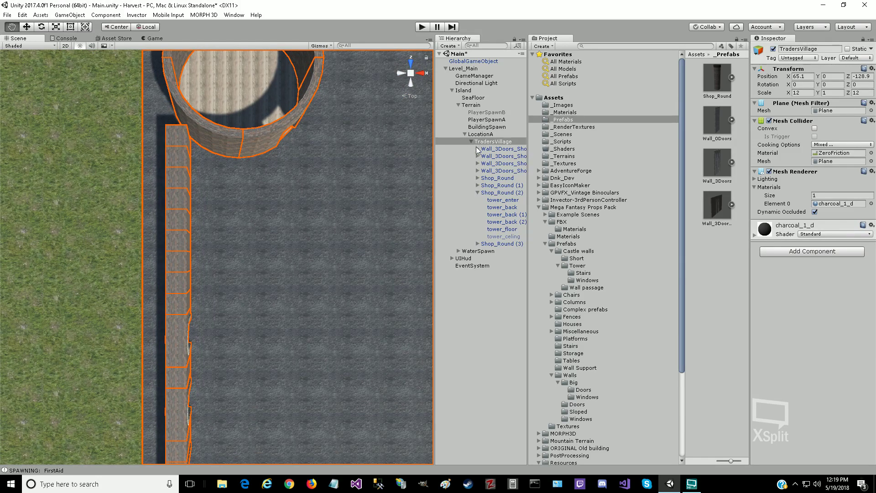
{"action": "left_click", "coordinate": [484, 193]}
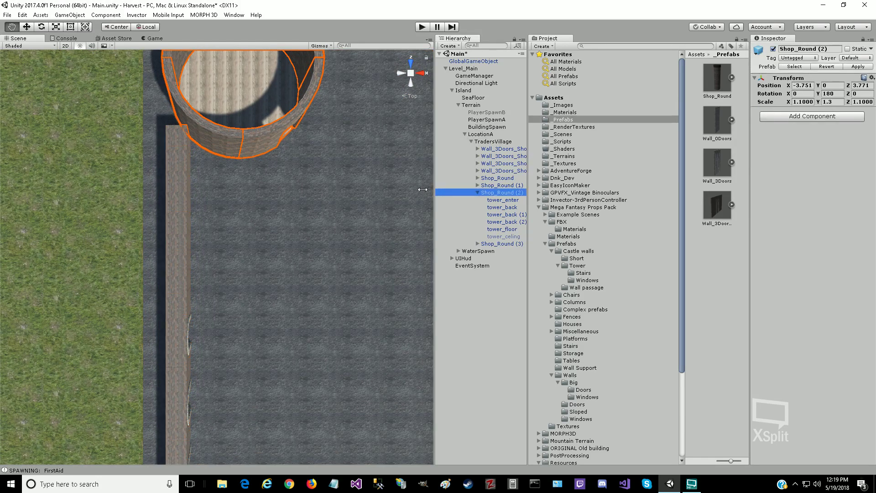
{"action": "left_click_drag", "start_coordinate": [280, 197], "coordinate": [111, 164], "text": "alt"}
{"action": "middle_click_drag", "start_coordinate": [352, 390], "coordinate": [260, 378]}
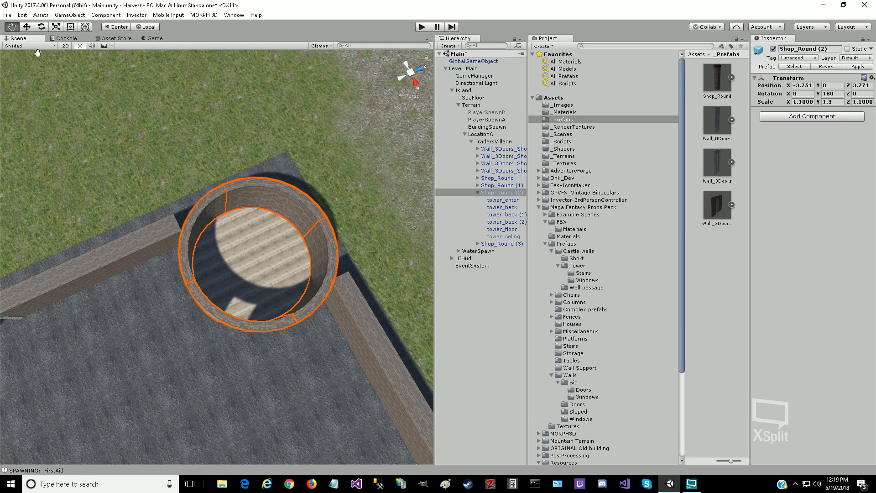
{"action": "left_click", "coordinate": [27, 27]}
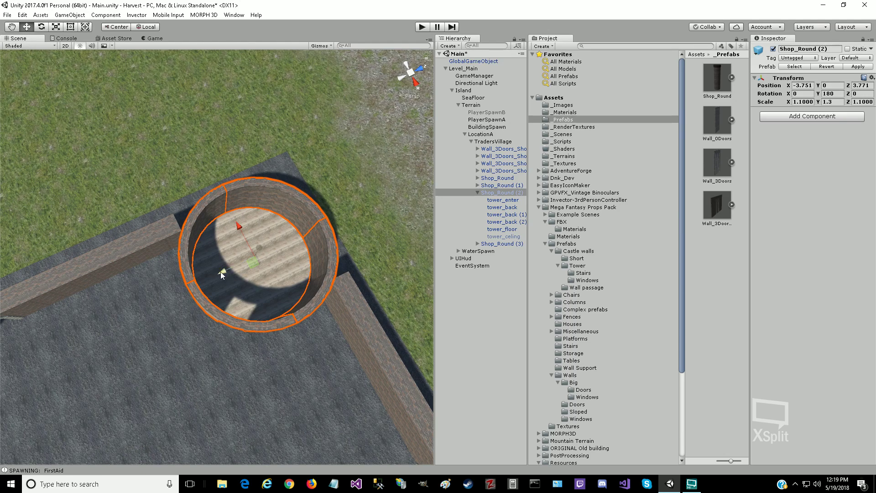
{"action": "left_click_drag", "start_coordinate": [221, 272], "coordinate": [222, 277]}
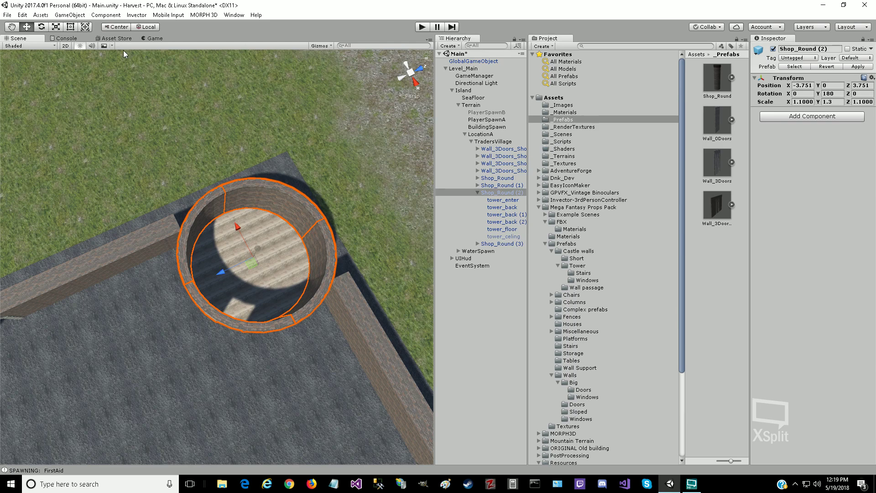
Step: Play-test the scene, walk the character to the corner shop to examine the gap beside the wall, and stop the game
{"action": "left_click", "coordinate": [422, 27]}
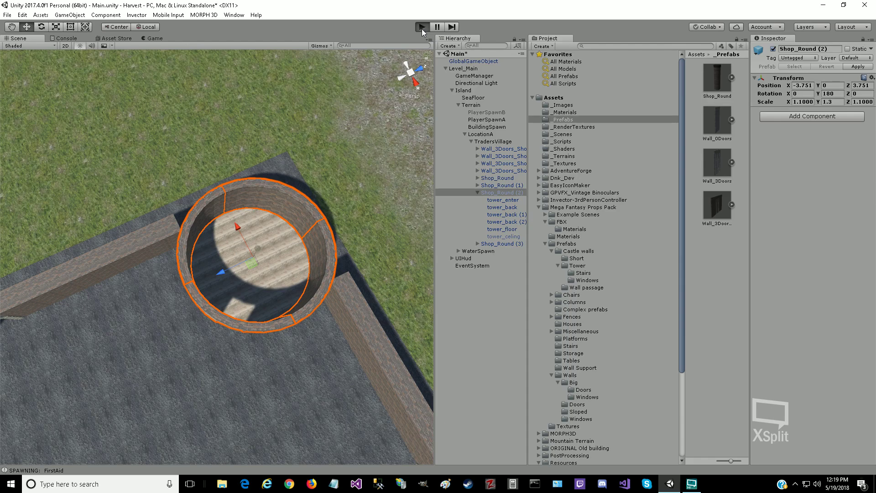
{"action": "key", "text": "w"}
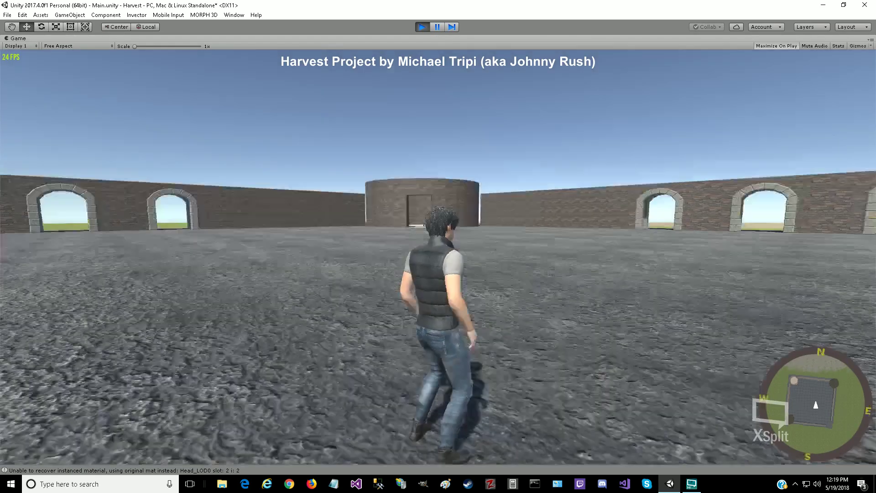
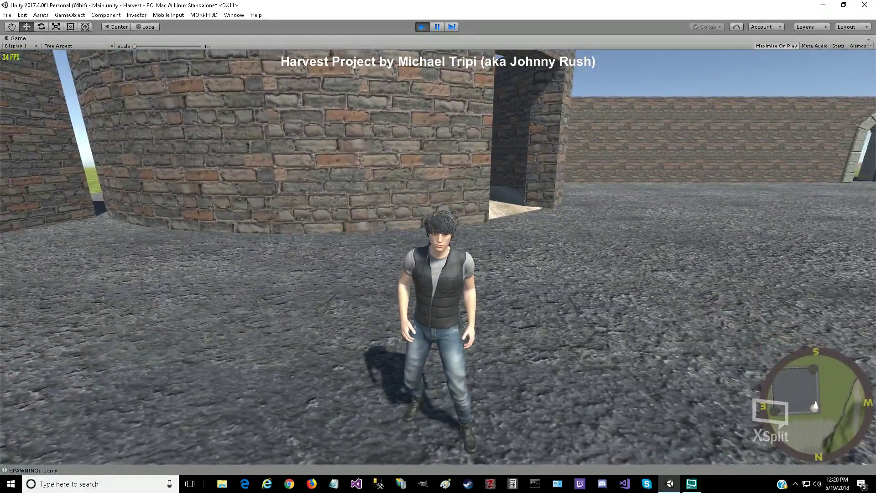
{"action": "key", "text": "i"}
{"action": "left_click", "coordinate": [421, 27]}
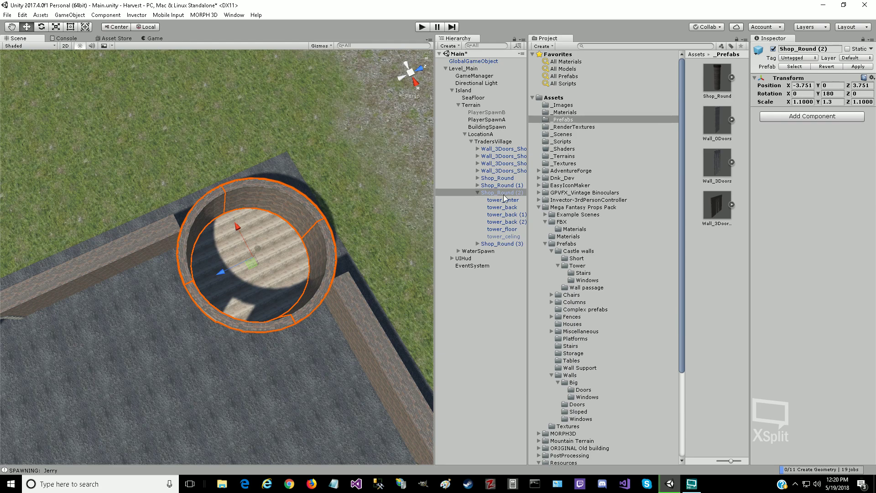
Step: Set the X and Z scale of Shop_Round (2) to 1.15
{"action": "left_click", "coordinate": [803, 102]}
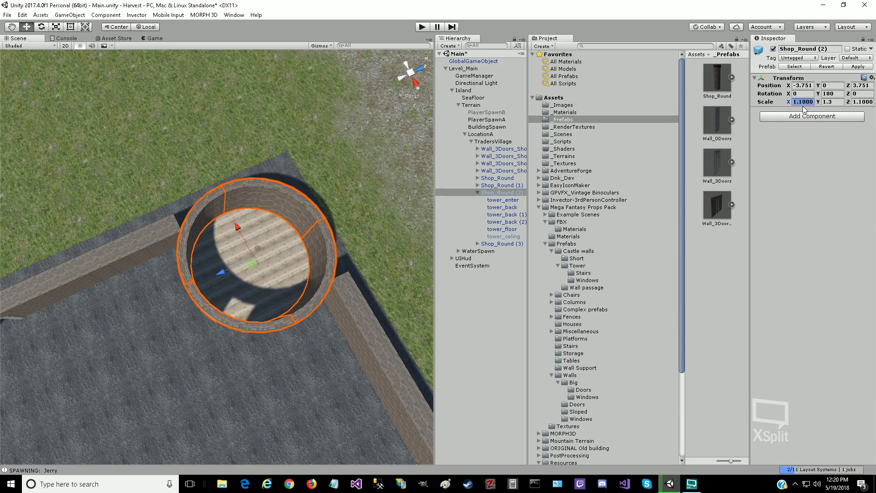
{"action": "type", "text": "00001"}
{"action": "type", "text": "5"}
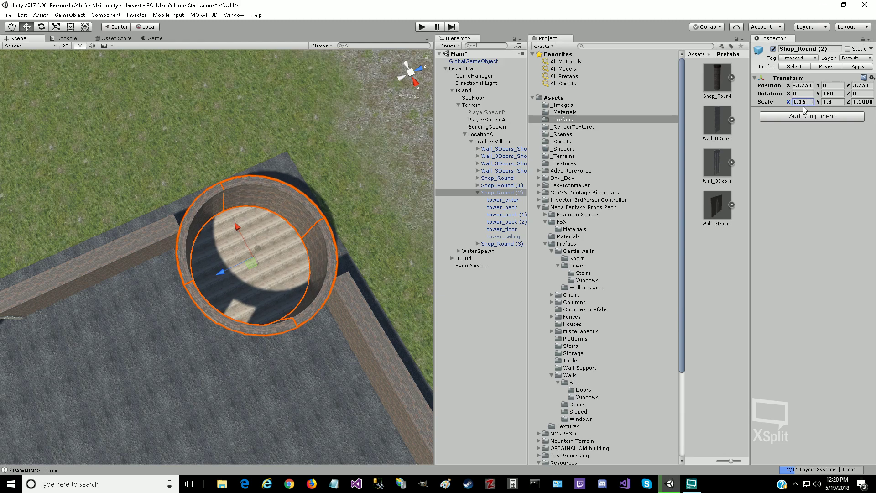
{"action": "key", "text": "Tab"}
{"action": "key", "text": "Tab"}
{"action": "key", "text": "Right"}
{"action": "type", "text": "5"}
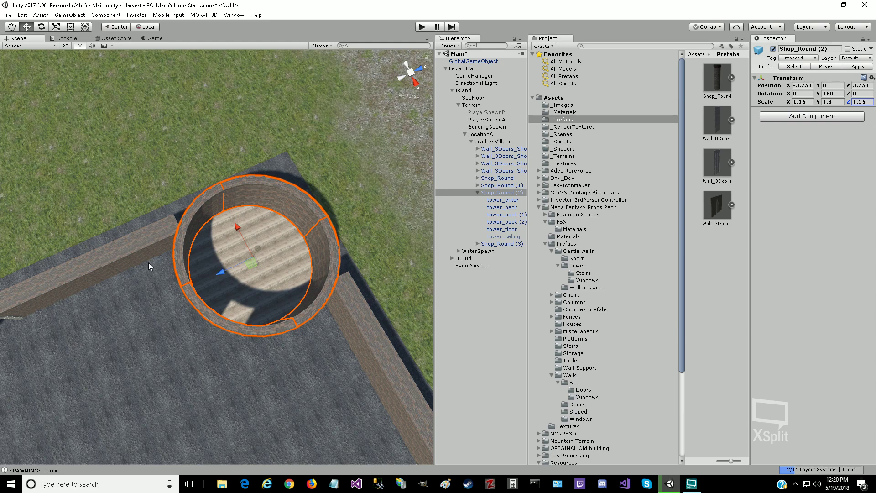
Step: Set the X and Z scale of Shop_Round (2) to 1.2 and check from above how it meets the walls
{"action": "right_click_drag", "start_coordinate": [209, 322], "coordinate": [243, 269]}
{"action": "key", "text": "s"}
{"action": "middle_click_drag", "start_coordinate": [244, 269], "coordinate": [114, 251]}
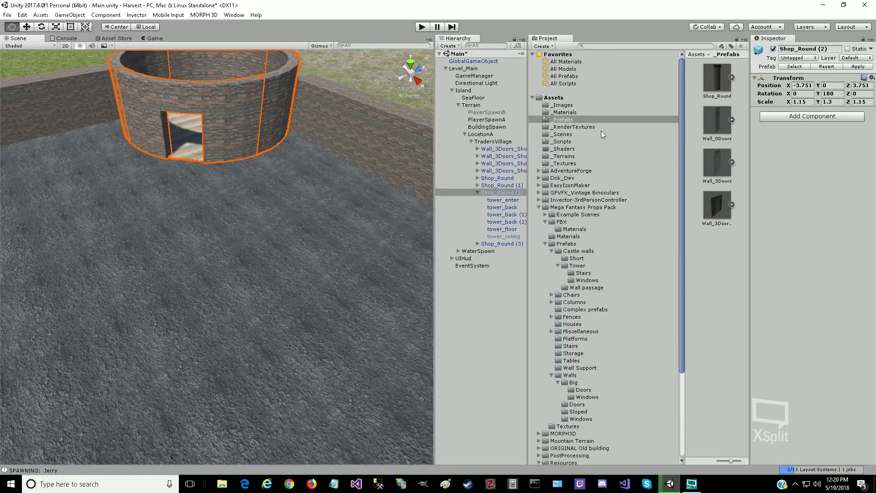
{"action": "type", "text": "1.2"}
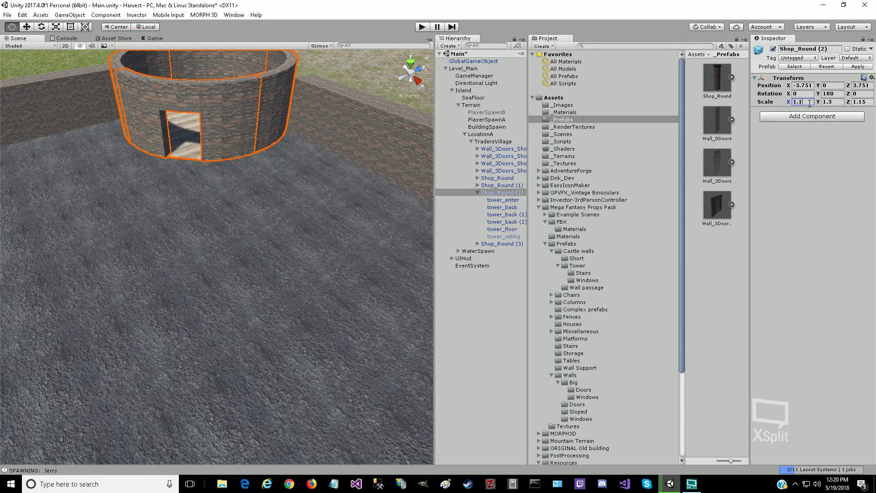
{"action": "key", "text": "Tab"}
{"action": "key", "text": "Tab"}
{"action": "type", "text": "1.2"}
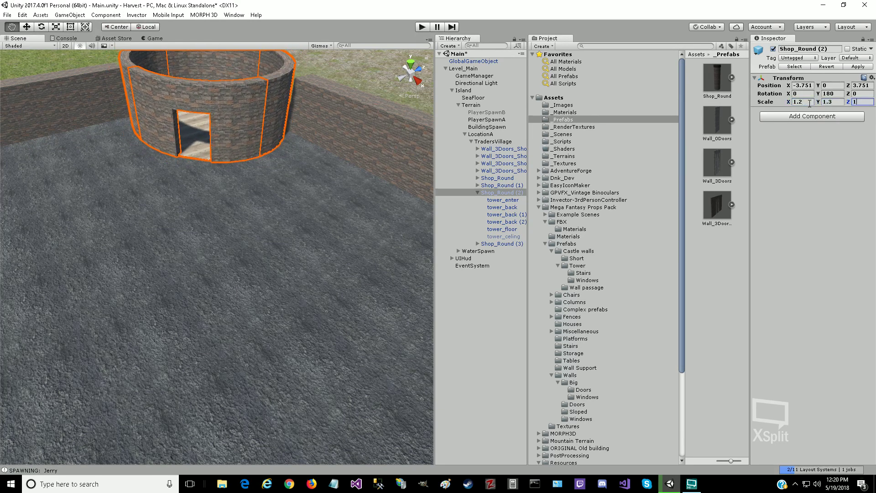
{"action": "key", "text": "Return"}
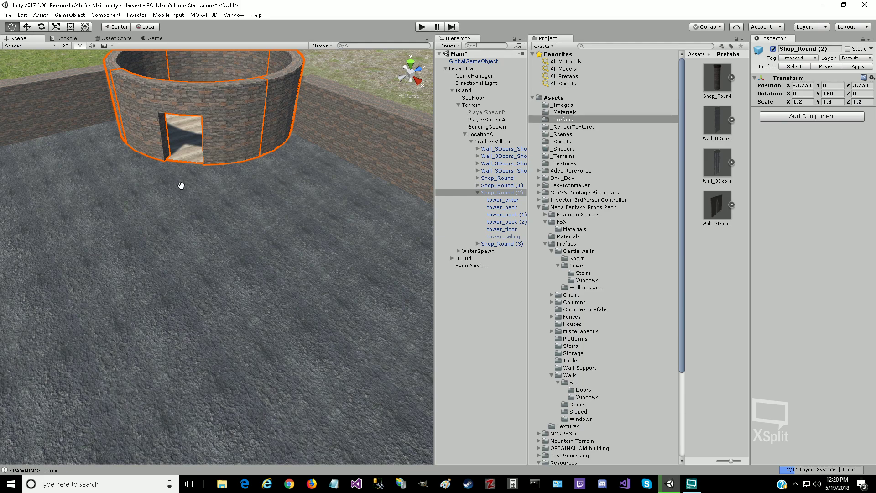
{"action": "middle_click_drag", "start_coordinate": [180, 188], "coordinate": [280, 303]}
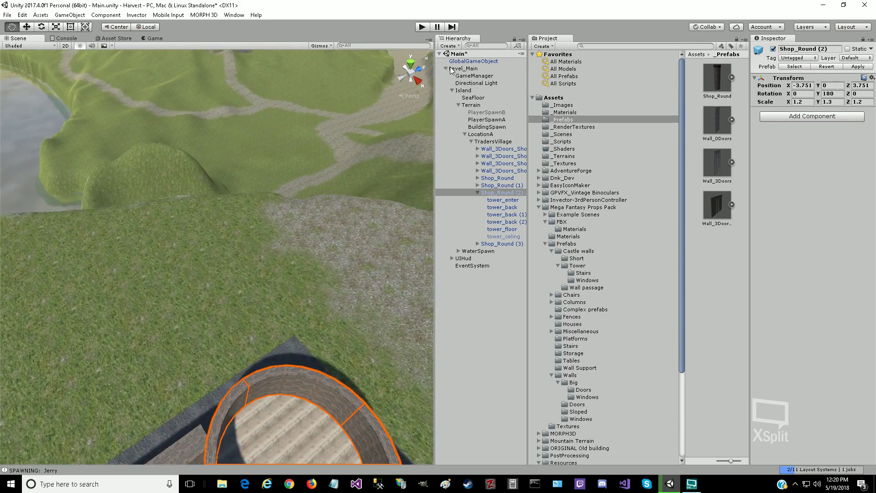
{"action": "left_click", "coordinate": [411, 66]}
{"action": "middle_click_drag", "start_coordinate": [240, 307], "coordinate": [78, 248]}
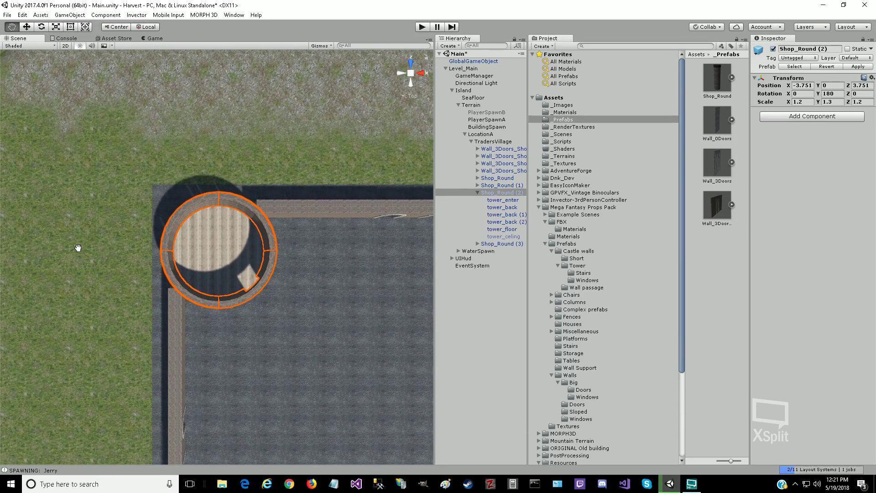
{"action": "scroll", "coordinate": [251, 344], "scroll_direction": "up", "scroll_amount": 3}
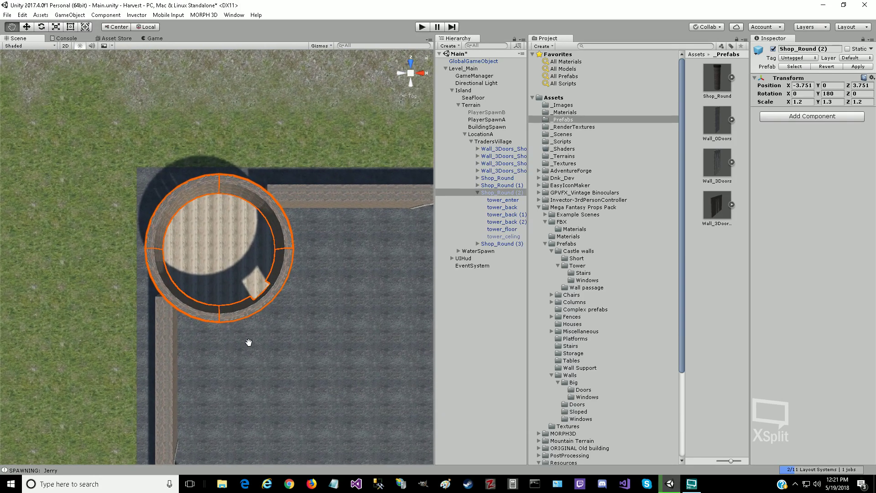
Step: Activate the tower_celing object inside Shop_Round (2), and collapse that shop's children in the hierarchy
{"action": "left_click", "coordinate": [502, 186]}
{"action": "left_click_drag", "start_coordinate": [328, 307], "coordinate": [246, 307]}
{"action": "left_click", "coordinate": [485, 240]}
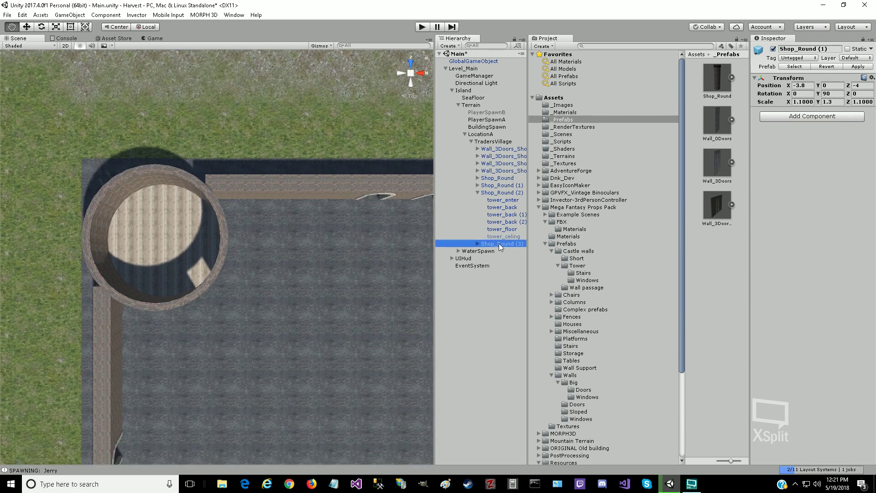
{"action": "left_click_drag", "start_coordinate": [502, 235], "coordinate": [548, 221]}
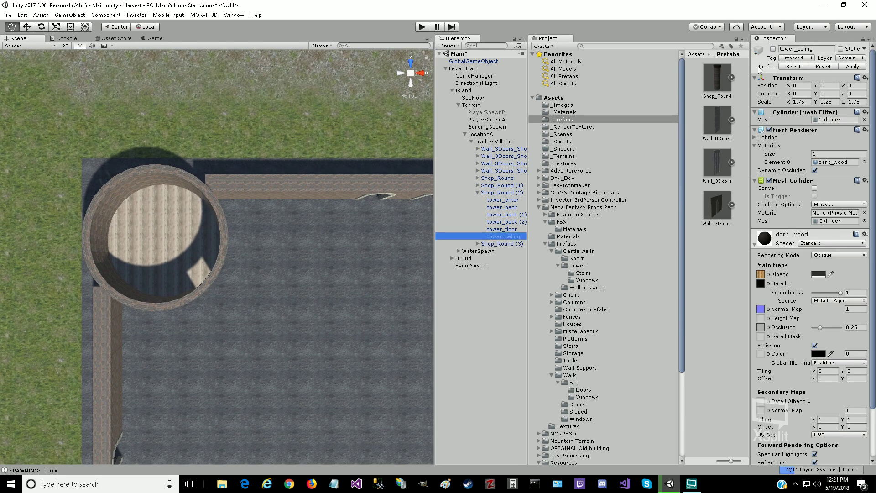
{"action": "left_click", "coordinate": [773, 48]}
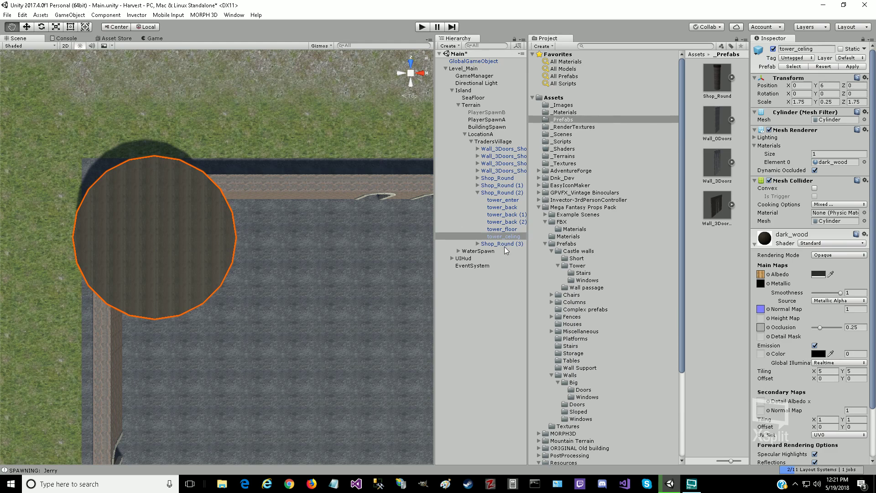
{"action": "scroll", "coordinate": [303, 250], "scroll_direction": "down", "scroll_amount": 5}
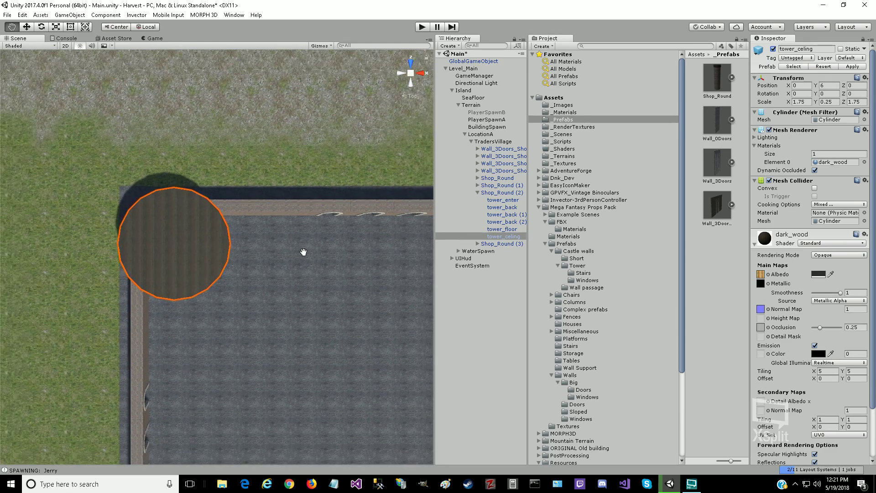
{"action": "scroll", "coordinate": [303, 250], "scroll_direction": "down", "scroll_amount": 4}
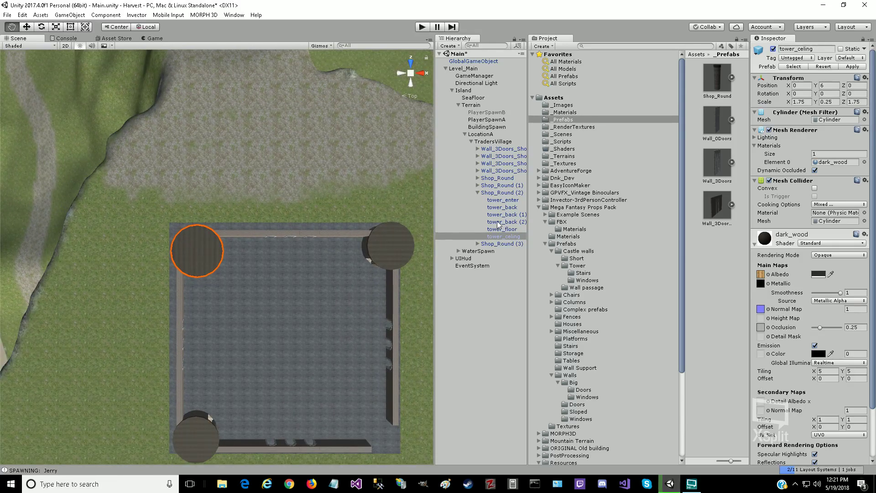
{"action": "left_click", "coordinate": [477, 192]}
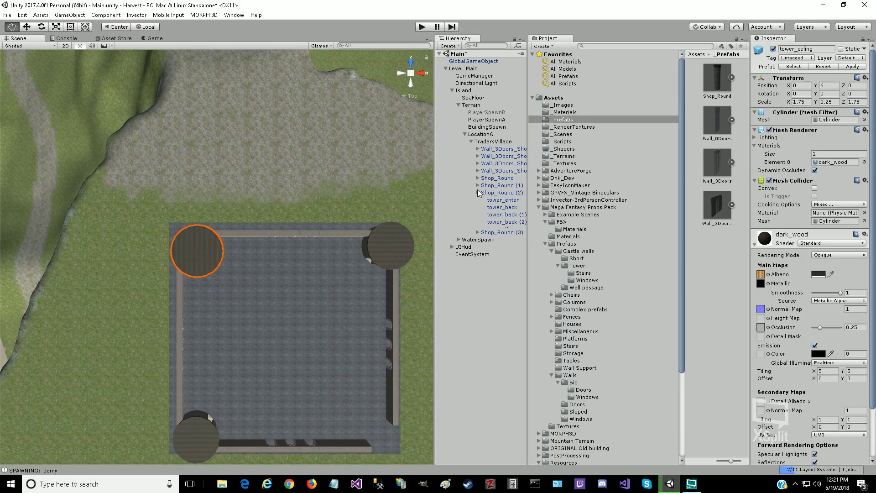
Step: Set the Y rotation of Shop_Round (3) to 0
{"action": "left_click", "coordinate": [485, 200]}
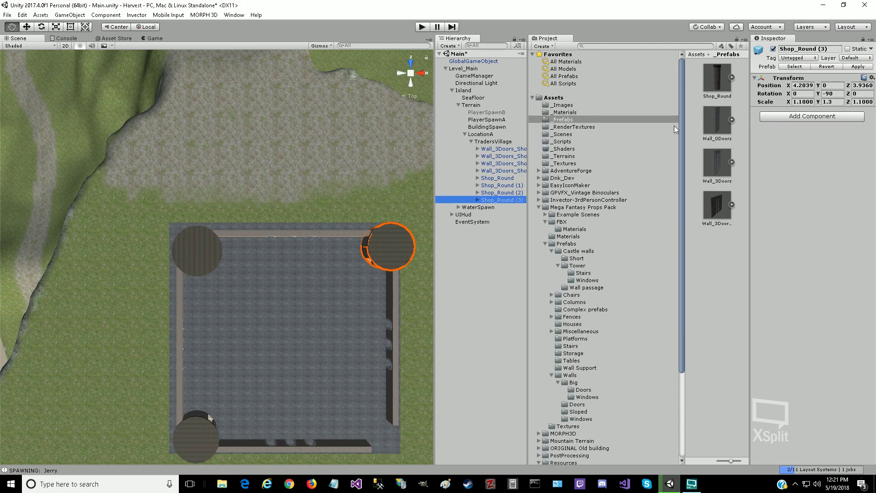
{"action": "left_click", "coordinate": [837, 94]}
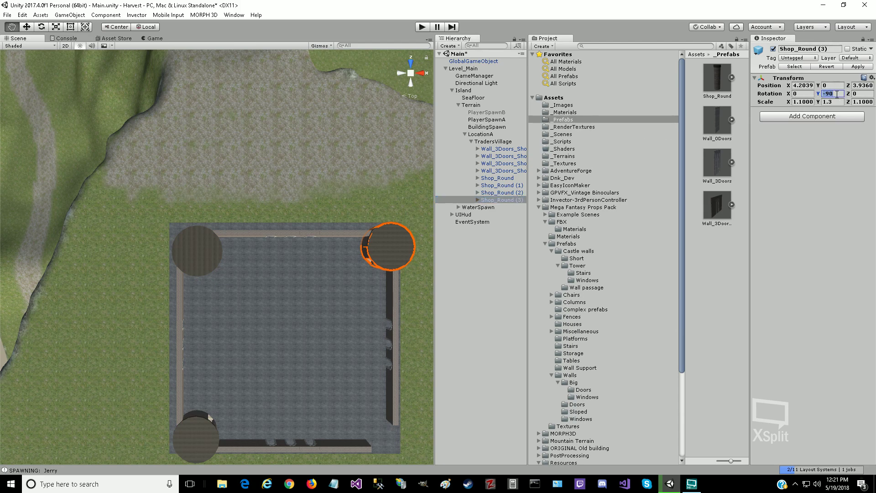
{"action": "type", "text": "0"}
{"action": "left_click", "coordinate": [813, 84]}
{"action": "type", "text": "0"}
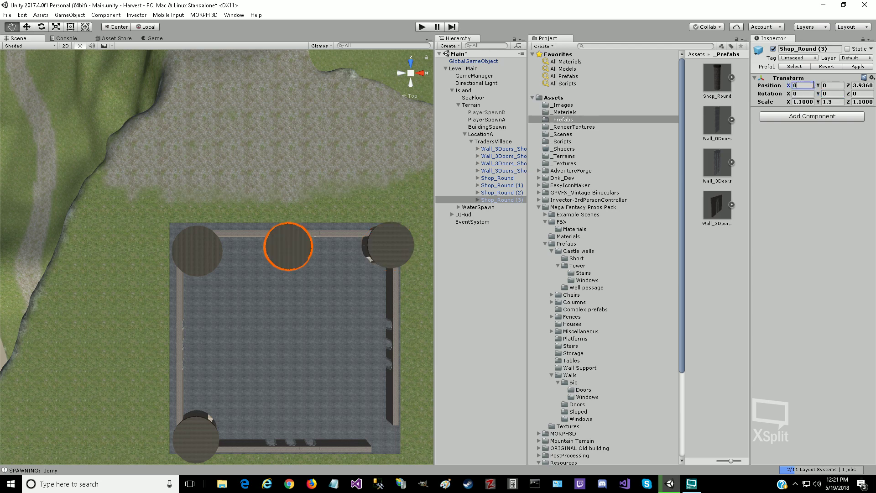
{"action": "key", "text": "ctrl+z"}
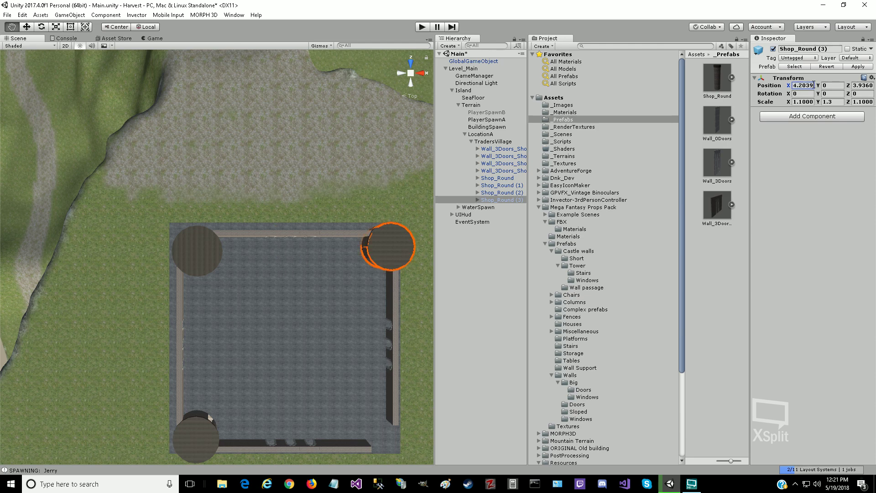
Step: Set the Z position of Shop_Round (3) to -4 and inspect how the shop sits in the empty corner between the walls
{"action": "left_click", "coordinate": [860, 87]}
{"action": "type", "text": "0"}
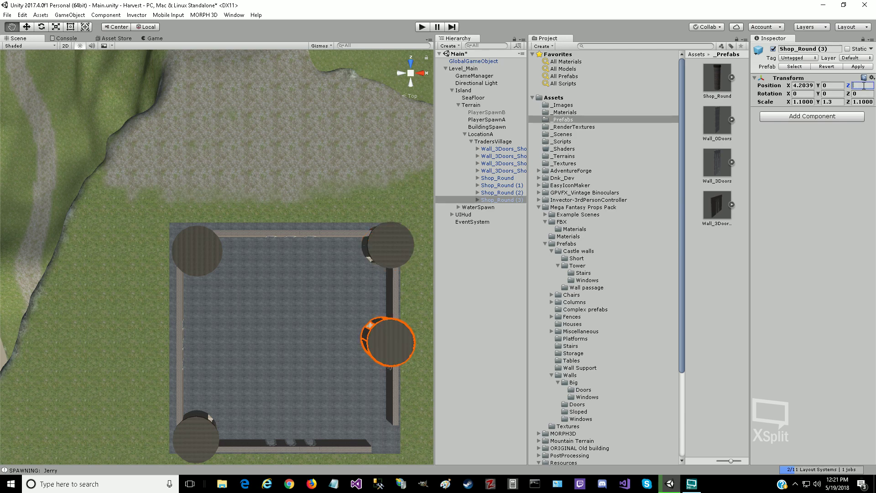
{"action": "type", "text": "-45"}
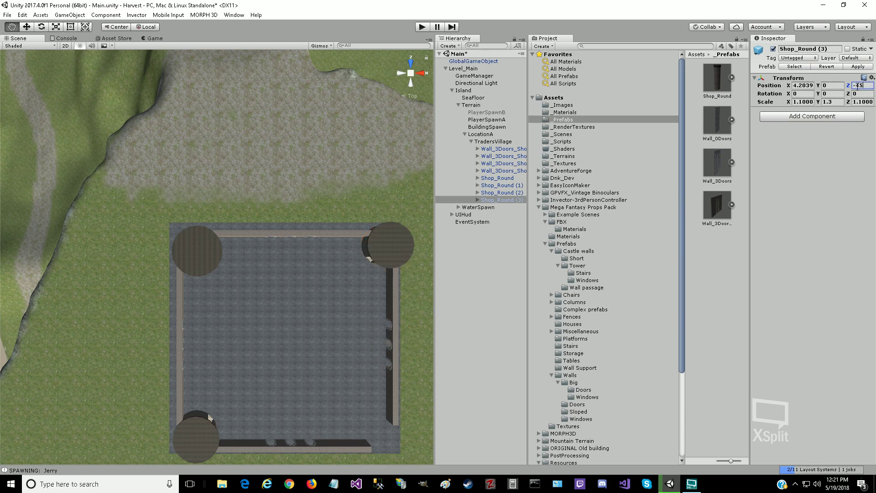
{"action": "key", "text": "BackSpace"}
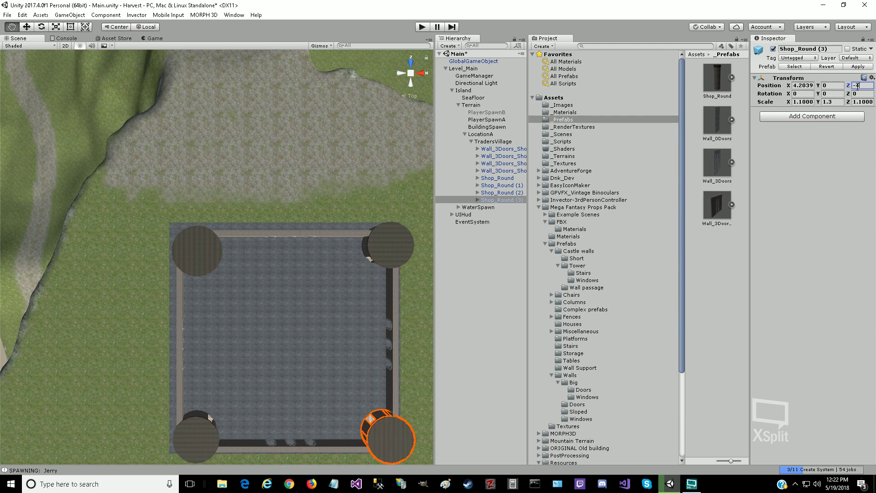
{"action": "key", "text": "BackSpace"}
{"action": "type", "text": "4"}
{"action": "left_click_drag", "start_coordinate": [340, 381], "coordinate": [619, 237], "text": "alt"}
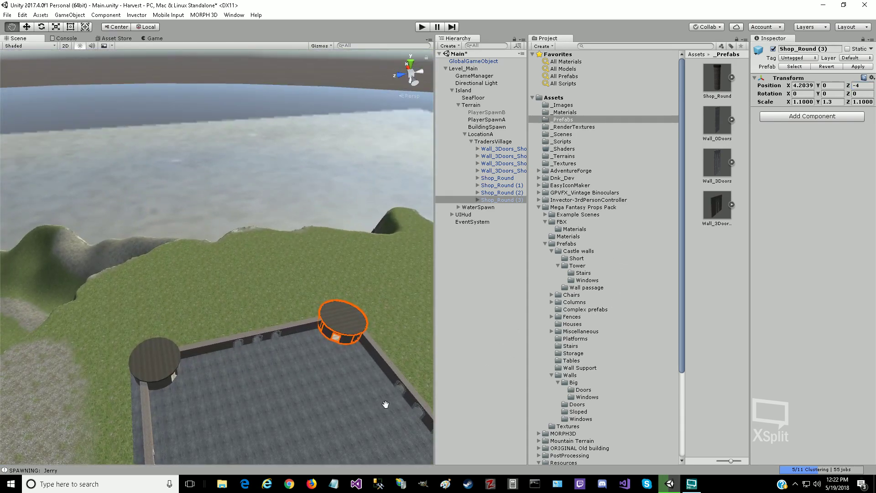
{"action": "left_click_drag", "start_coordinate": [349, 408], "coordinate": [194, 364]}
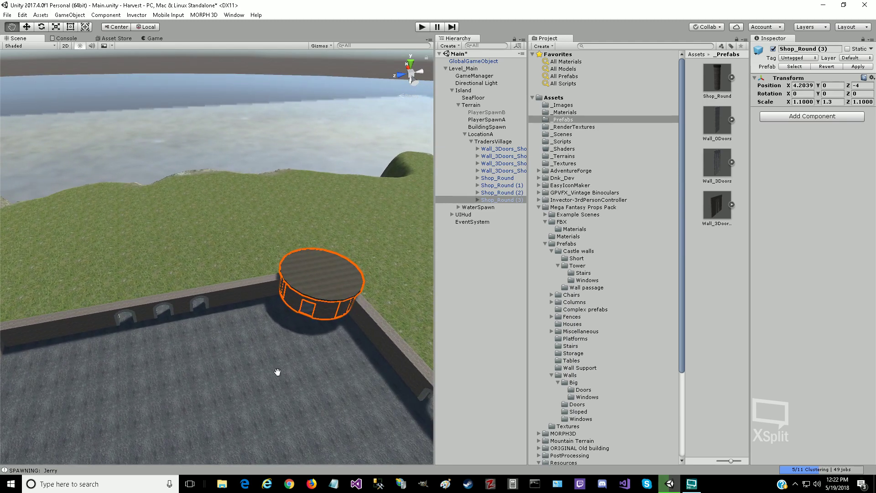
{"action": "scroll", "coordinate": [277, 372], "scroll_direction": "up", "scroll_amount": 8}
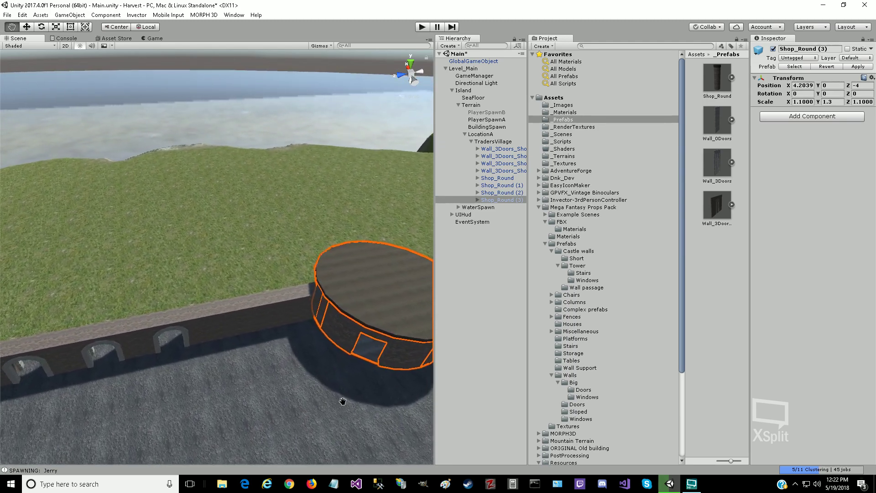
{"action": "left_click_drag", "start_coordinate": [343, 401], "coordinate": [151, 379]}
{"action": "left_click_drag", "start_coordinate": [289, 338], "coordinate": [28, 216]}
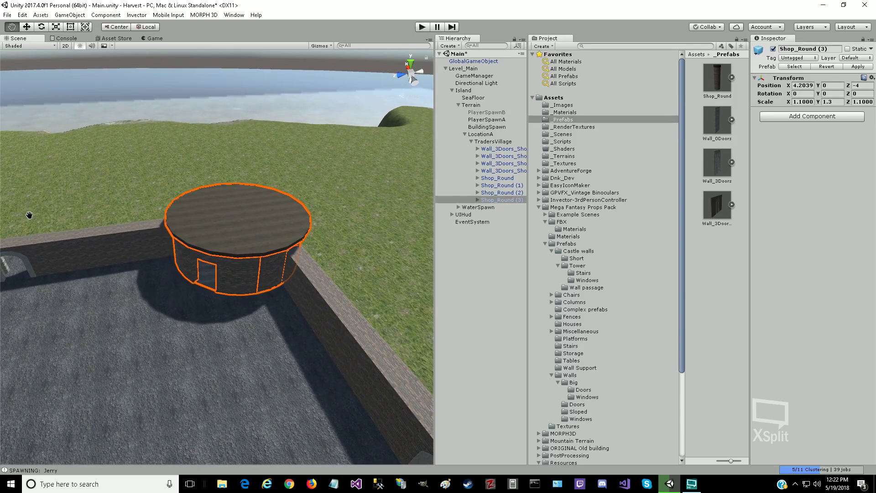
{"action": "scroll", "coordinate": [210, 369], "scroll_direction": "up", "scroll_amount": 1}
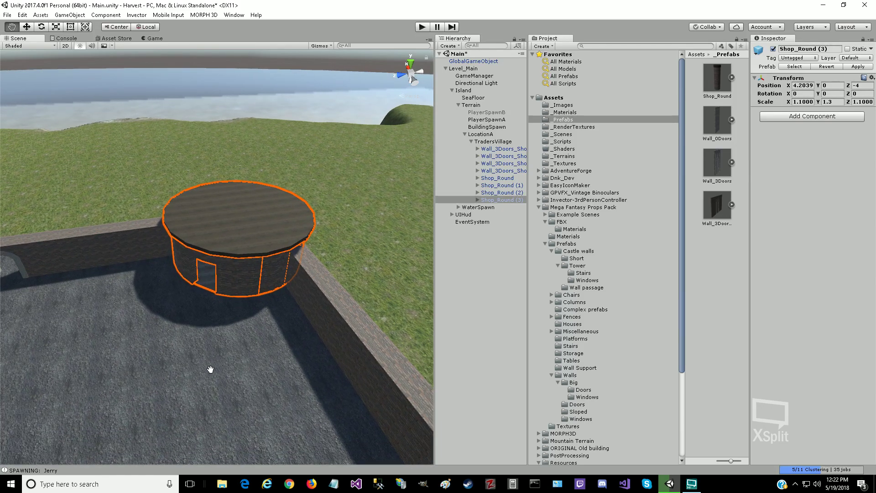
Step: Start play mode and run the character across the traders' village courtyard to inspect a corner shop from outside
{"action": "left_click", "coordinate": [420, 28]}
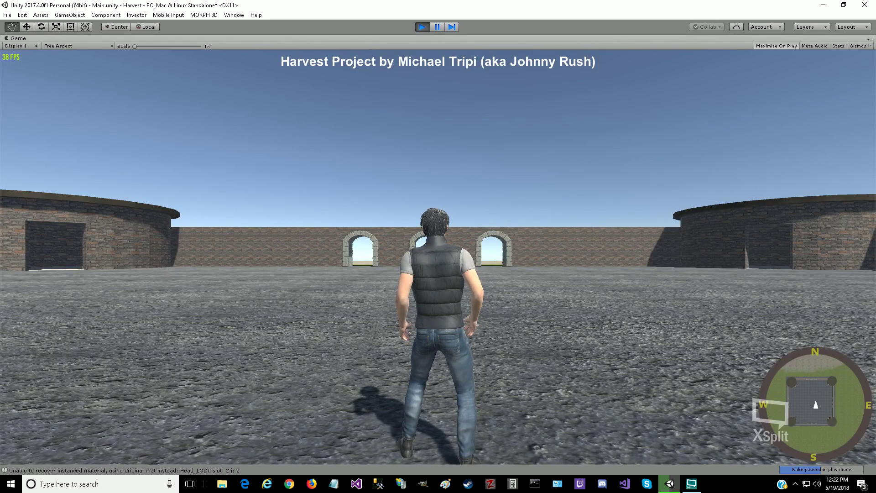
{"action": "key", "text": "a"}
{"action": "key", "text": "s"}
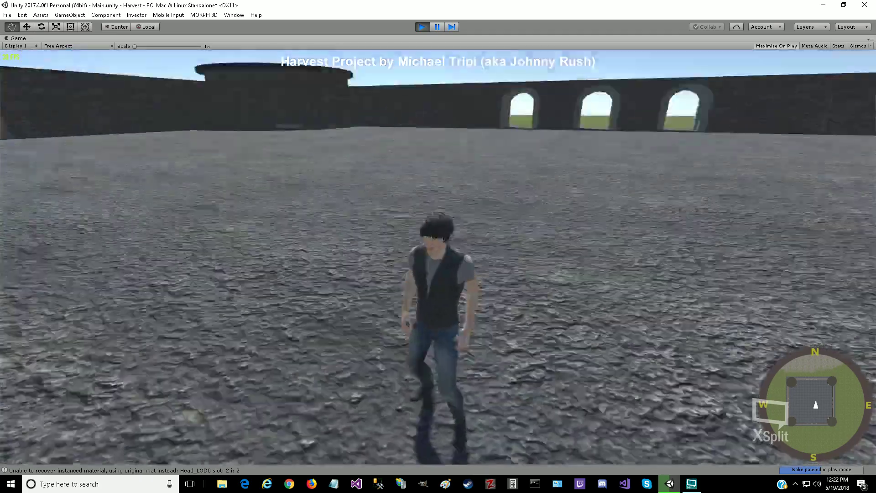
{"action": "key", "text": "w"}
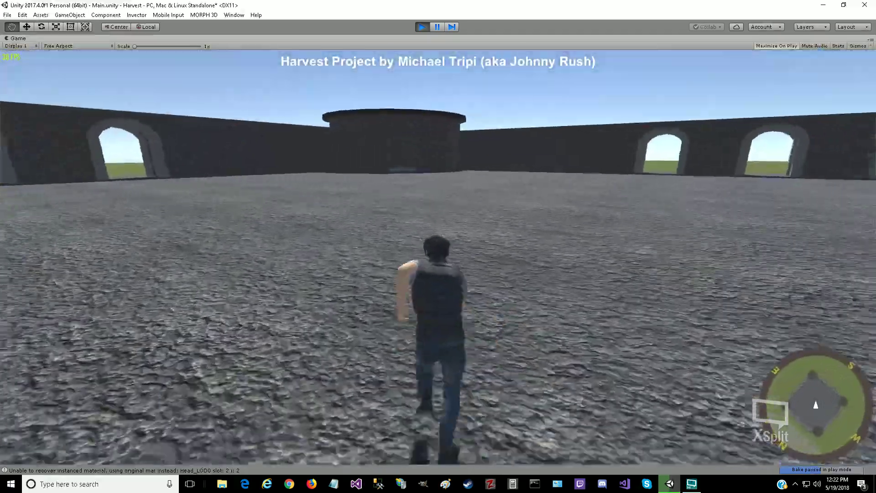
{"action": "key", "text": "w"}
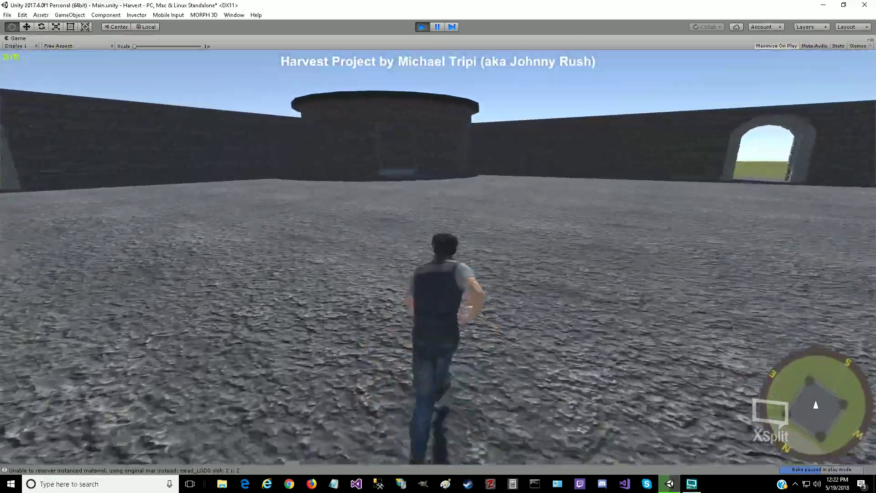
{"action": "key", "text": "w"}
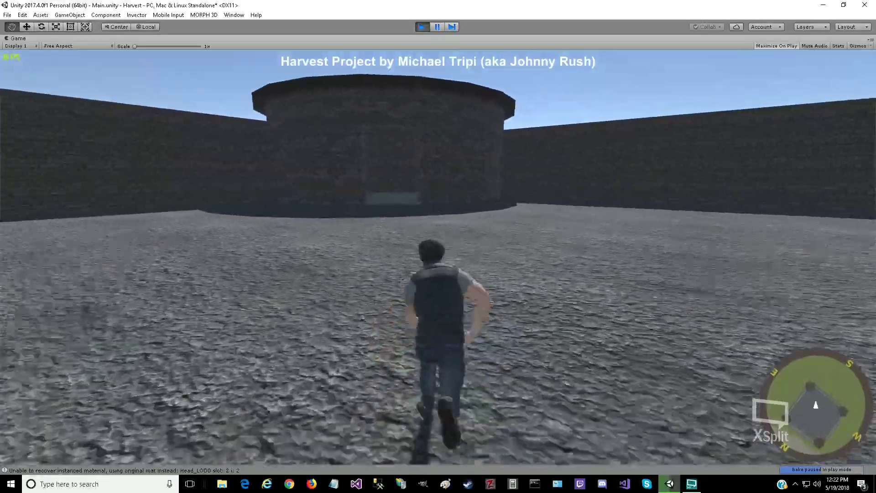
{"action": "key", "text": "w"}
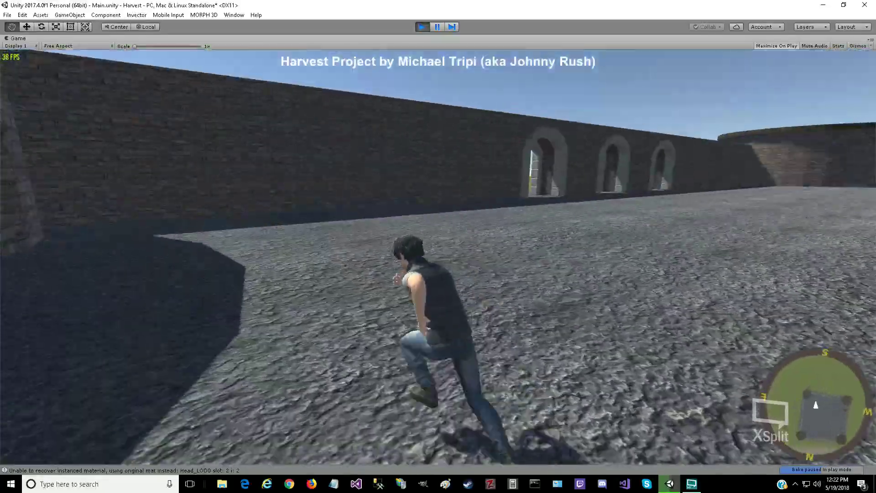
{"action": "key", "text": "w"}
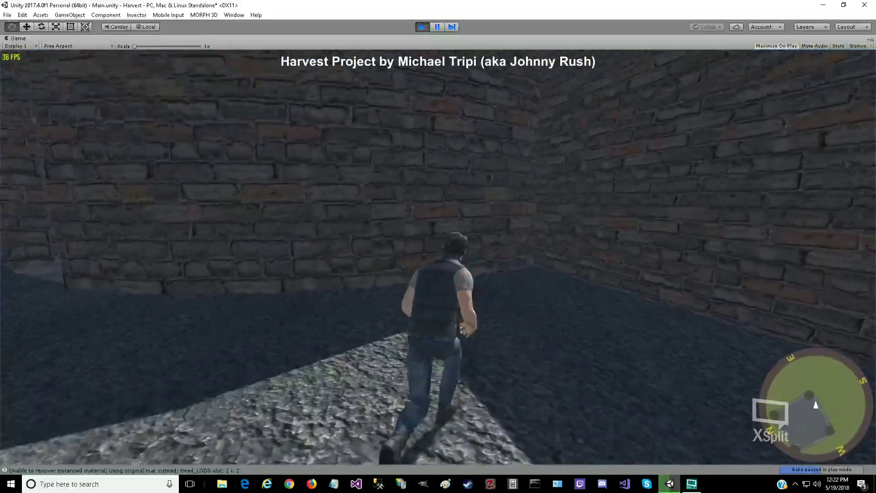
{"action": "key", "text": "w"}
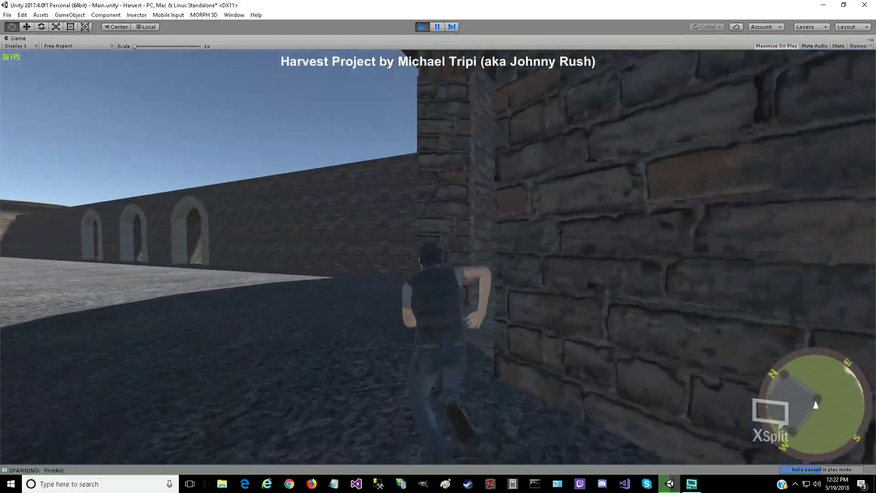
Step: Walk the character into the corner shop and back out, open the inventory, and exit play mode
{"action": "key", "text": "w"}
{"action": "key", "text": "w"}
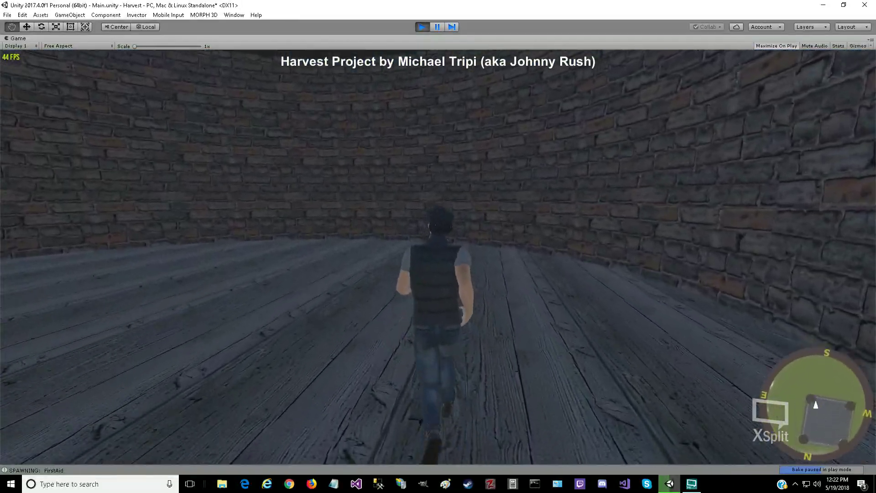
{"action": "key", "text": "w"}
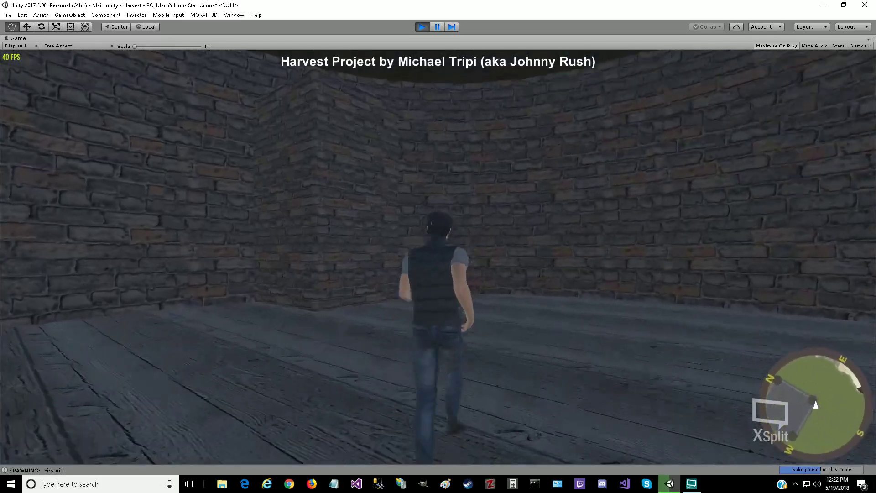
{"action": "key", "text": "a"}
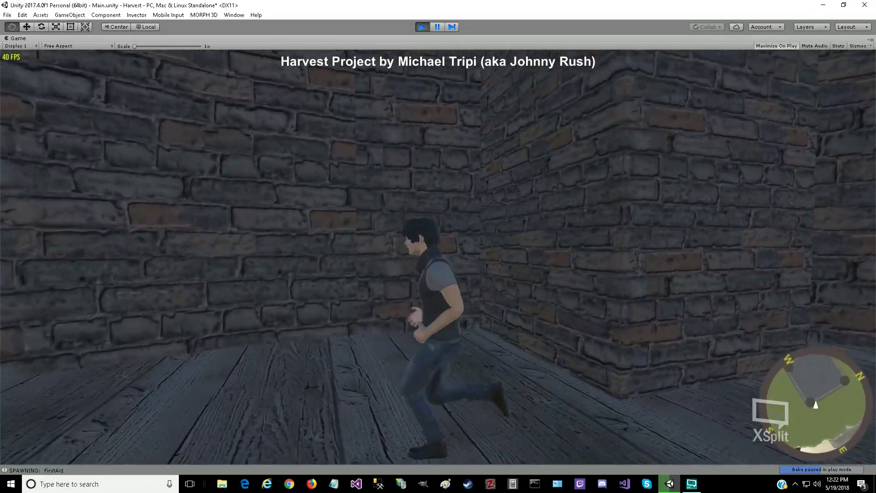
{"action": "key", "text": "w"}
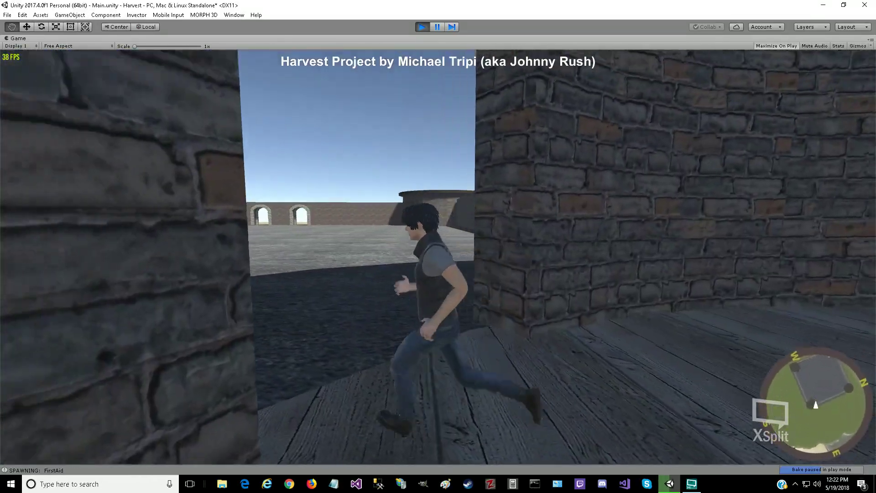
{"action": "key", "text": "a"}
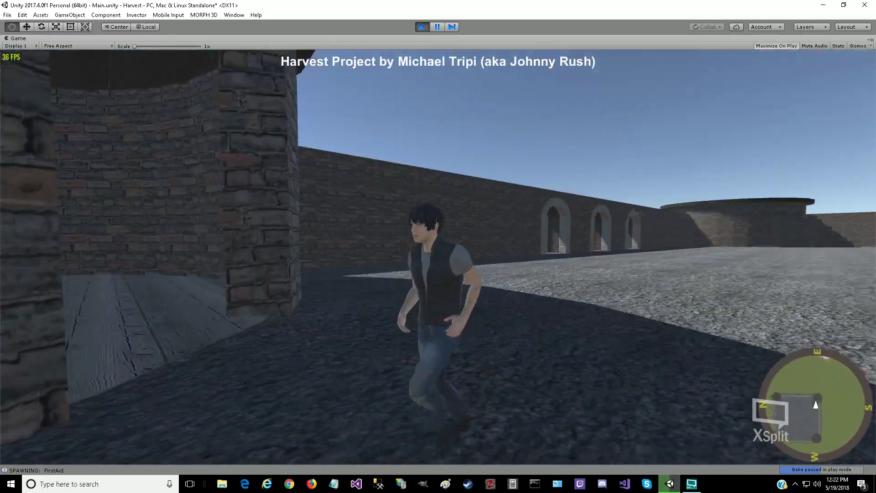
{"action": "key", "text": "a"}
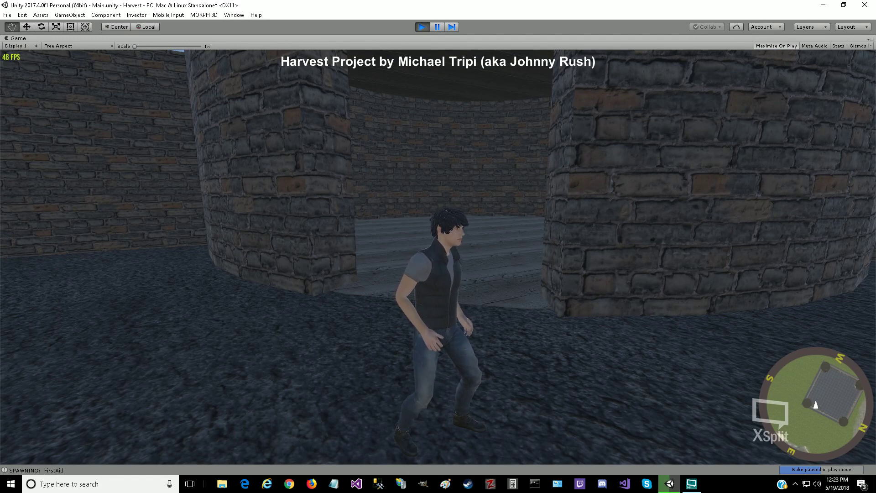
{"action": "key", "text": "i"}
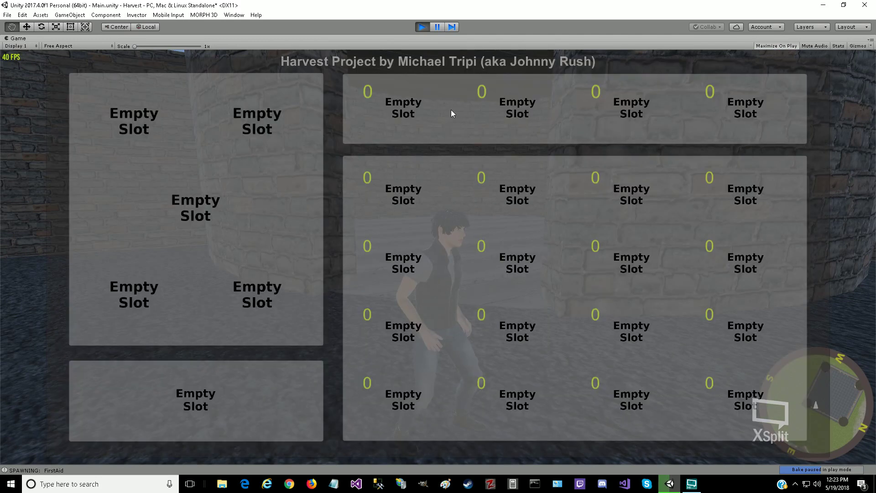
{"action": "left_click", "coordinate": [422, 27]}
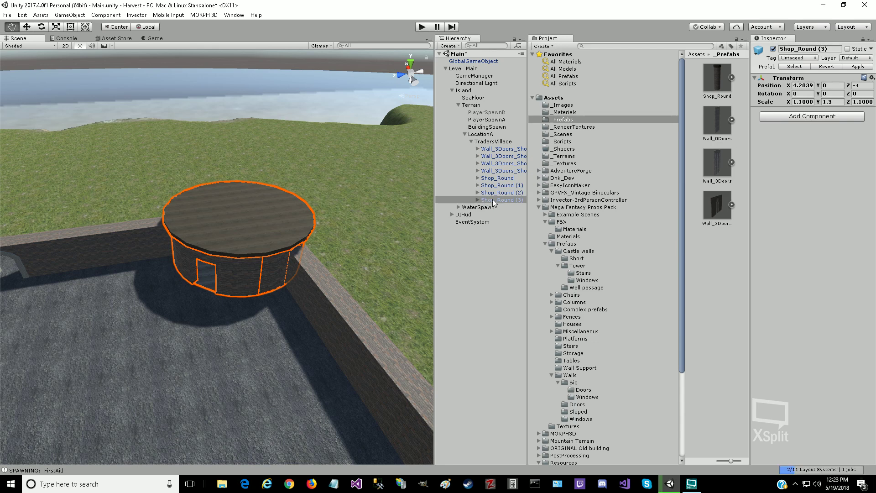
Step: Set the X and Z scale of Shop_Round (3) to 1
{"action": "left_click", "coordinate": [811, 102]}
{"action": "type", "text": "1"}
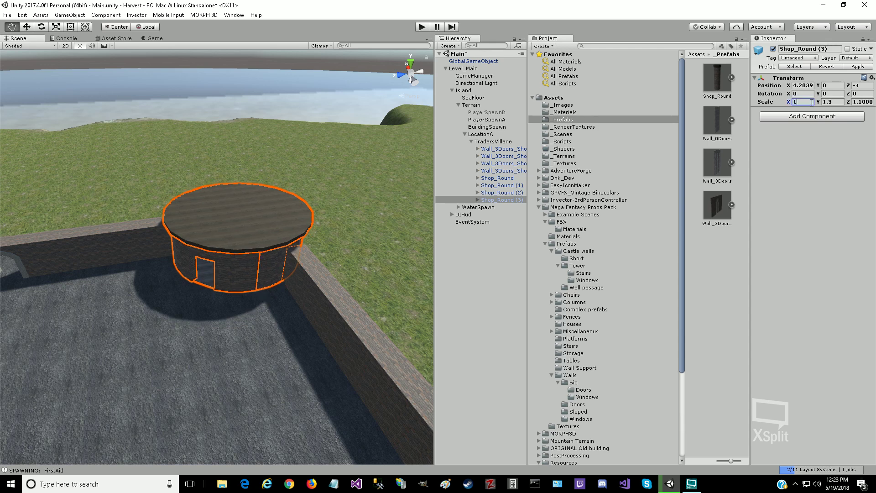
{"action": "key", "text": "Tab"}
{"action": "key", "text": "Tab"}
{"action": "type", "text": "1"}
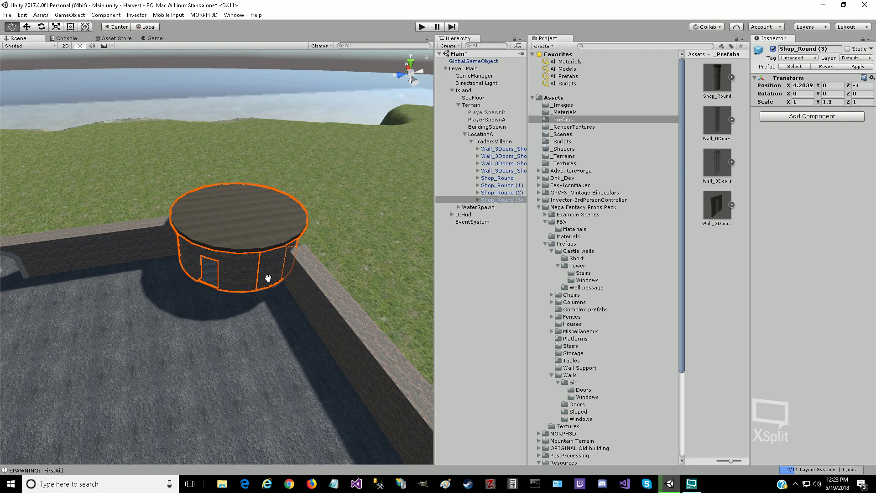
Step: Deactivate the tower_celing object inside Shop_Round (3) so the shop's interior can be seen from above
{"action": "left_click", "coordinate": [477, 200]}
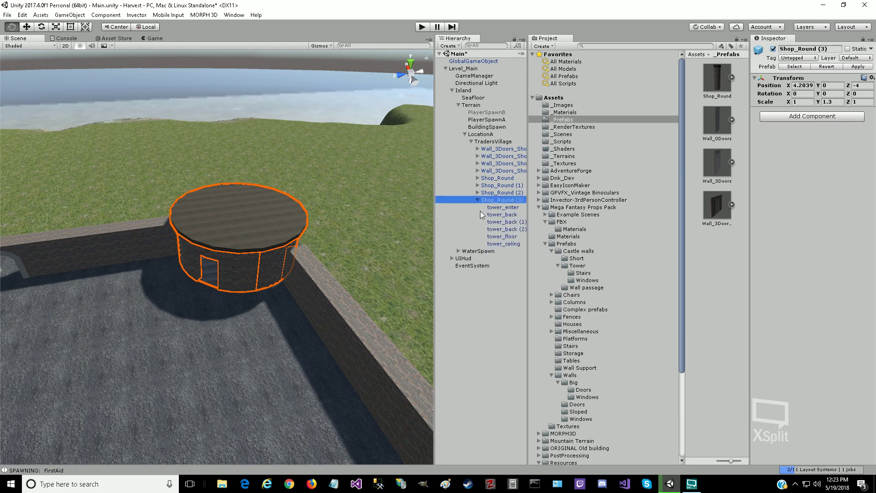
{"action": "left_click", "coordinate": [498, 244]}
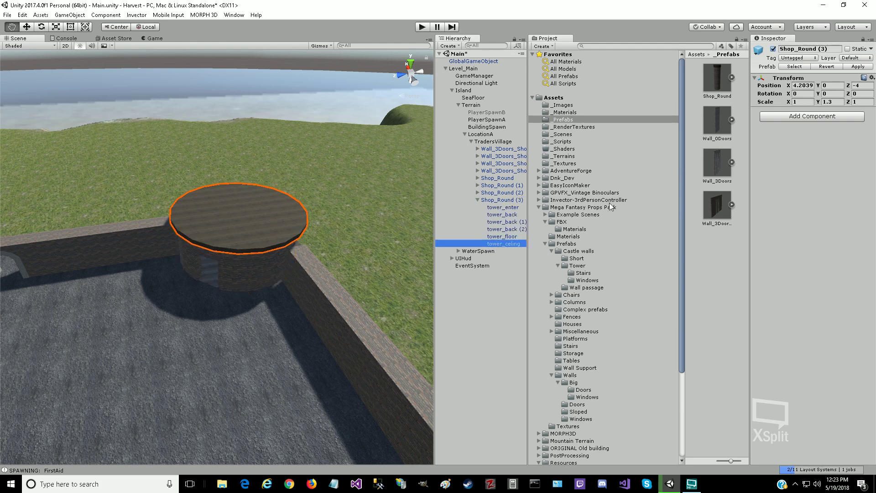
{"action": "left_click", "coordinate": [772, 49]}
{"action": "left_click_drag", "start_coordinate": [198, 308], "coordinate": [262, 432], "text": "alt"}
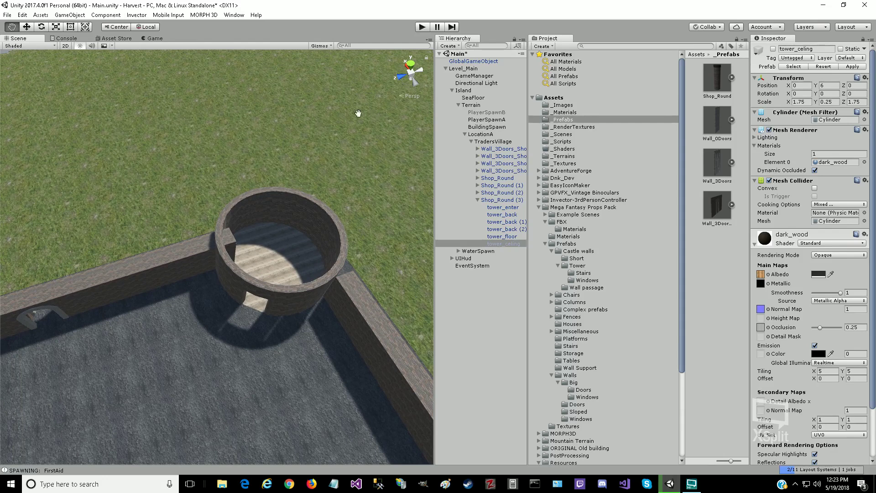
{"action": "left_click", "coordinate": [27, 27]}
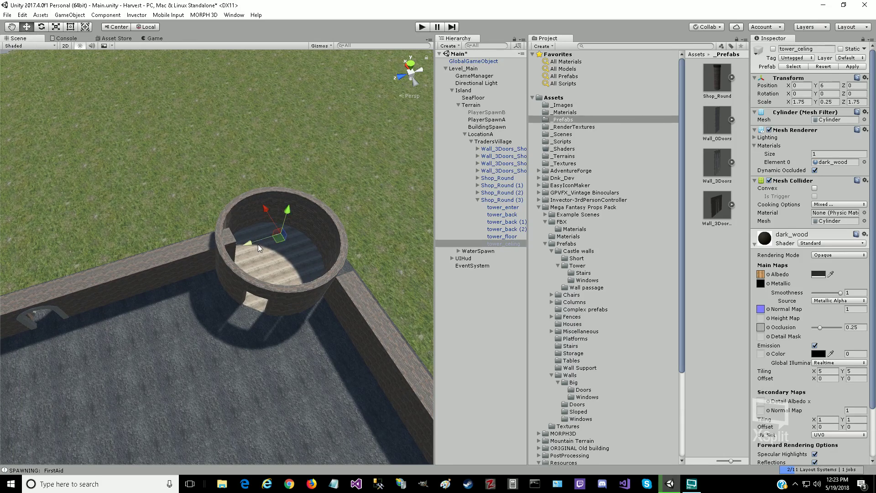
{"action": "left_click_drag", "start_coordinate": [248, 242], "coordinate": [248, 242]}
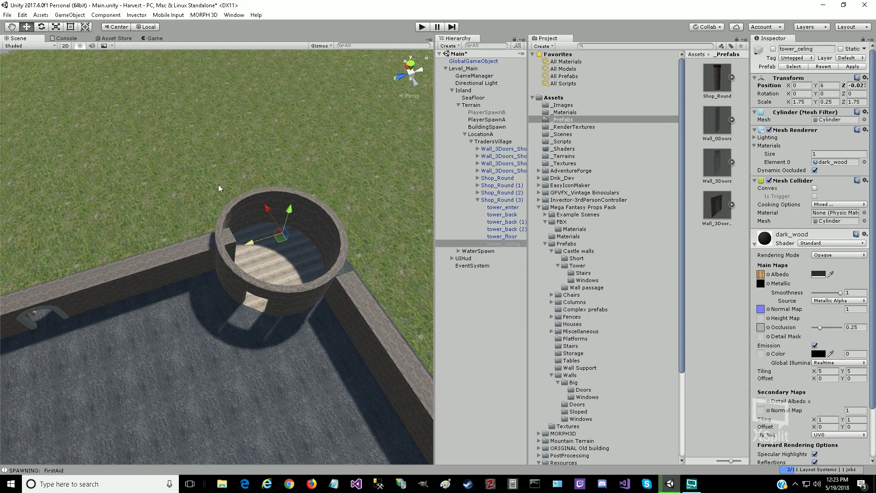
{"action": "left_click", "coordinate": [23, 16]}
{"action": "left_click", "coordinate": [23, 16]}
{"action": "left_click", "coordinate": [23, 16]}
{"action": "left_click", "coordinate": [28, 25]}
Step: Move Shop_Round (3) along Z to about -4.228 and check from above how it meets the corner walls
{"action": "left_click", "coordinate": [497, 200]}
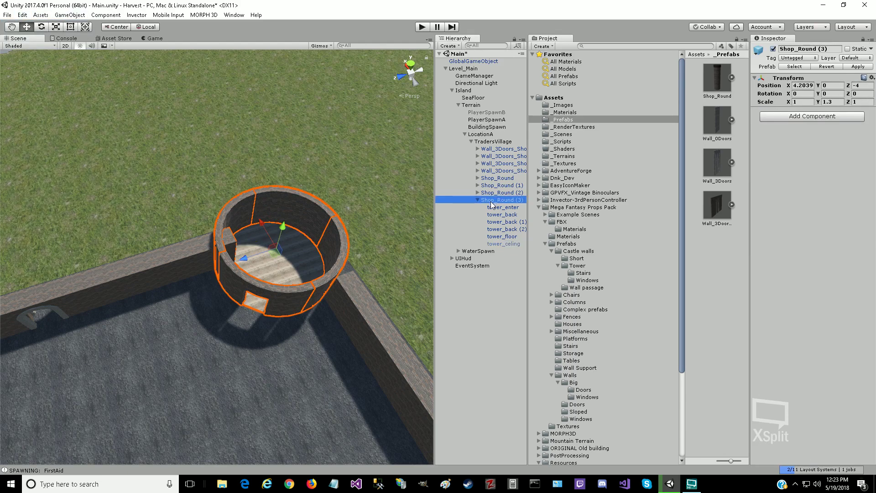
{"action": "left_click_drag", "start_coordinate": [244, 258], "coordinate": [260, 252]}
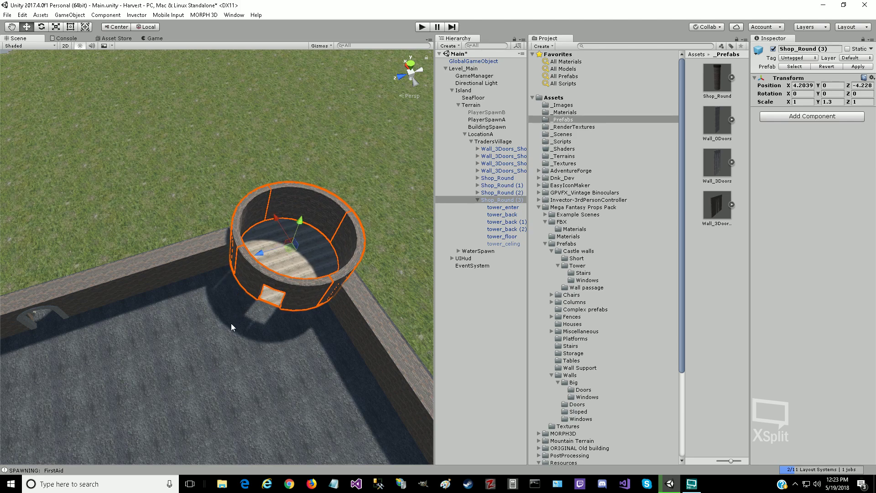
{"action": "left_click", "coordinate": [12, 27]}
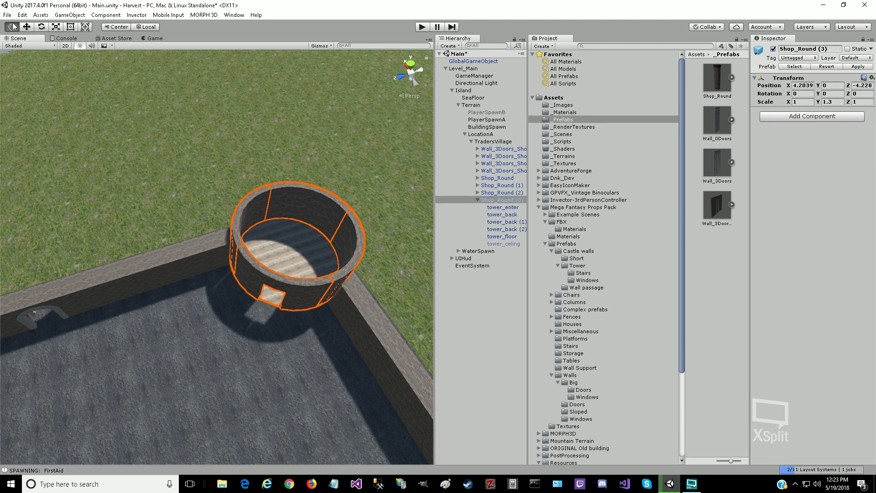
{"action": "right_click_drag", "start_coordinate": [232, 365], "coordinate": [245, 415]}
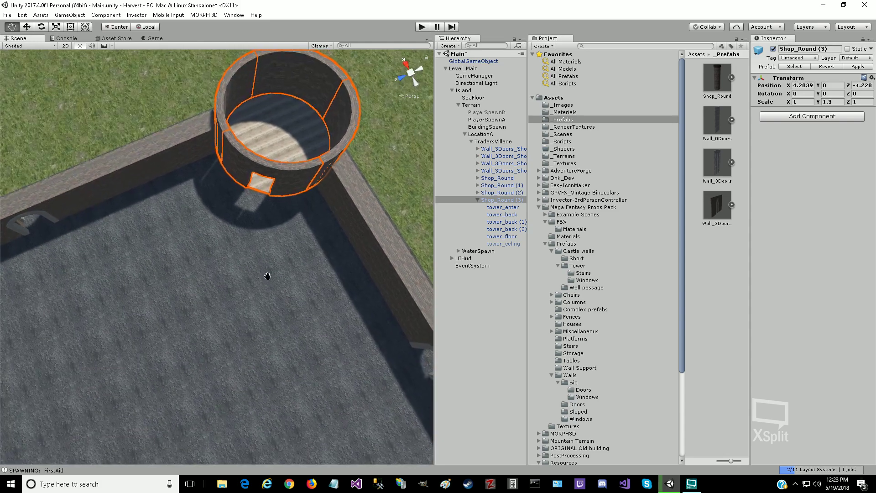
{"action": "left_click_drag", "start_coordinate": [267, 277], "coordinate": [70, 461]}
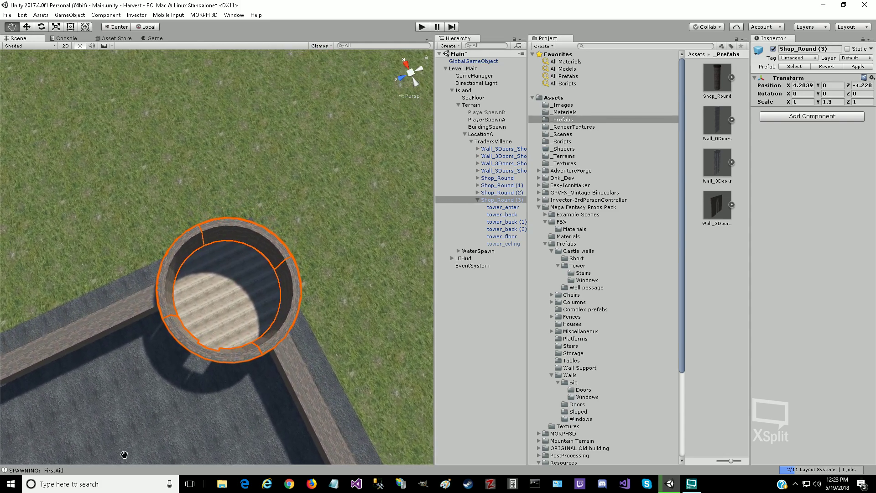
{"action": "left_click_drag", "start_coordinate": [203, 332], "coordinate": [145, 386]}
{"action": "left_click_drag", "start_coordinate": [127, 246], "coordinate": [153, 326]}
{"action": "left_click_drag", "start_coordinate": [237, 201], "coordinate": [314, 60]}
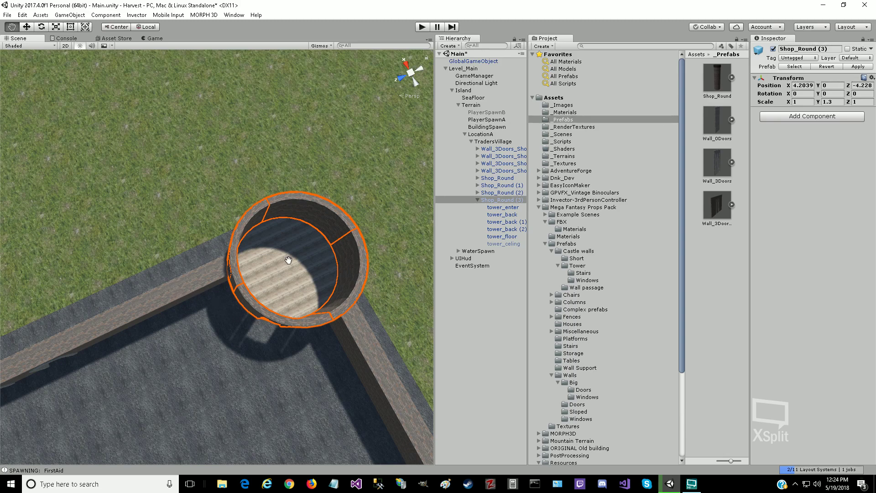
Step: Adjust the position of Shop_Round (3) to about -4.162 in Z and 4.127 in X
{"action": "left_click", "coordinate": [26, 27]}
{"action": "left_click_drag", "start_coordinate": [258, 278], "coordinate": [259, 280]}
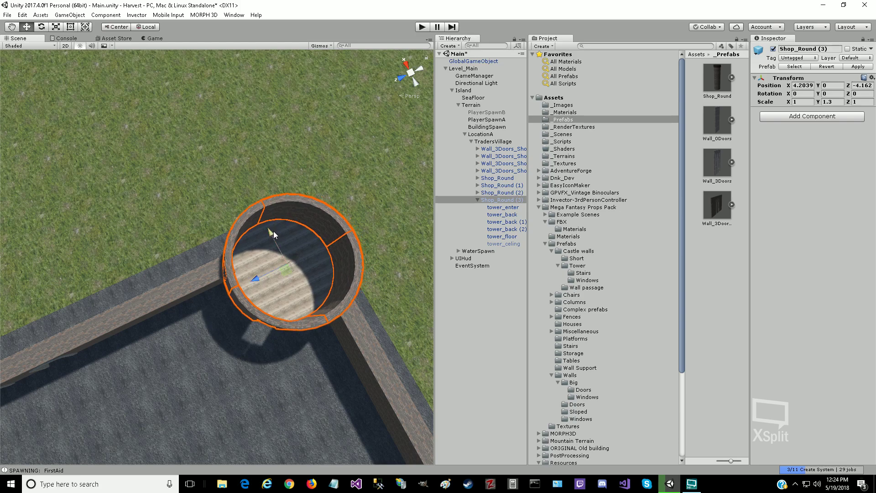
{"action": "left_click_drag", "start_coordinate": [273, 232], "coordinate": [273, 236]}
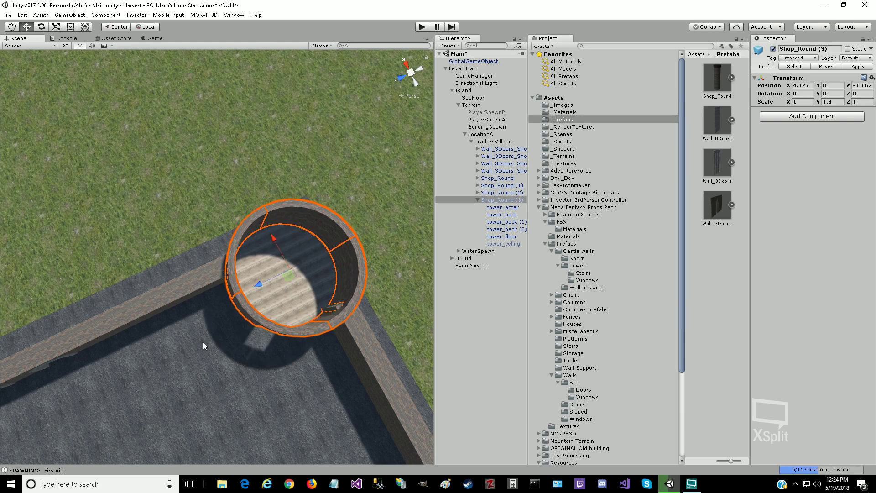
Step: Examine from above how Shop_Round (3) fits its corner compared with the shops in the other corners
{"action": "scroll", "coordinate": [202, 341], "scroll_direction": "down", "scroll_amount": 3}
{"action": "scroll", "coordinate": [203, 346], "scroll_direction": "down", "scroll_amount": 4}
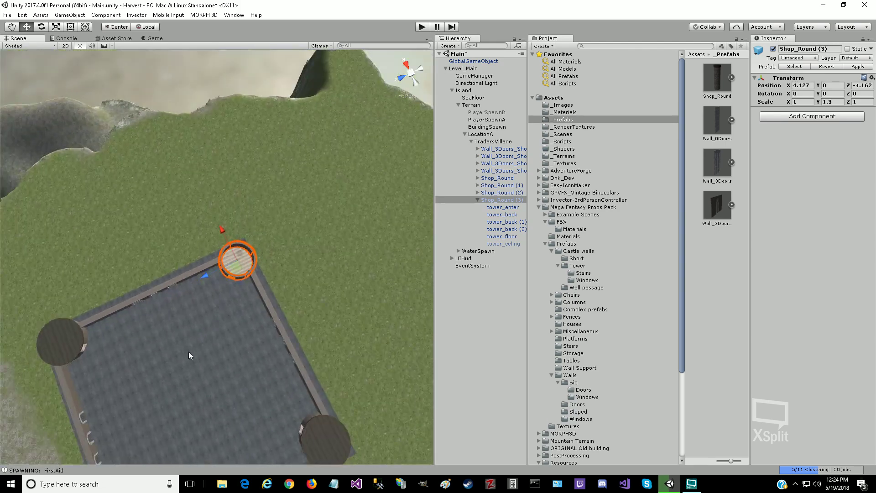
{"action": "left_click", "coordinate": [13, 27]}
{"action": "left_click_drag", "start_coordinate": [122, 394], "coordinate": [81, 375]}
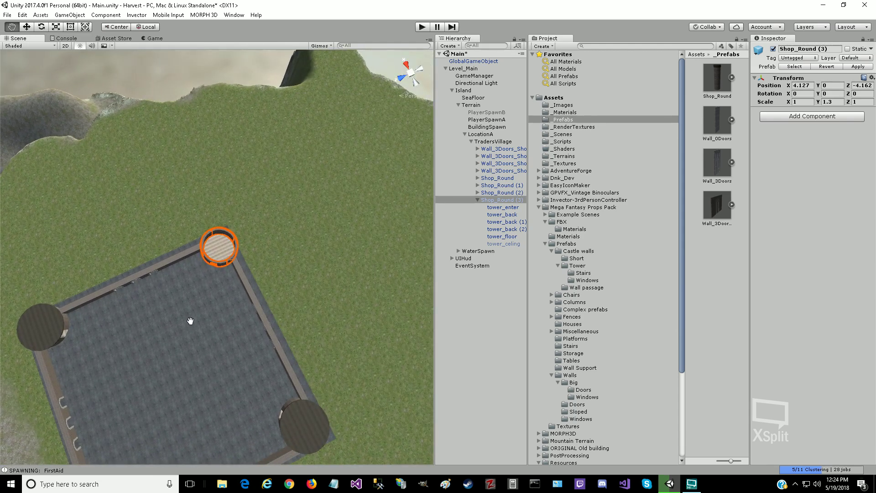
{"action": "left_click_drag", "start_coordinate": [206, 301], "coordinate": [209, 369]}
{"action": "scroll", "coordinate": [209, 361], "scroll_direction": "up", "scroll_amount": 5}
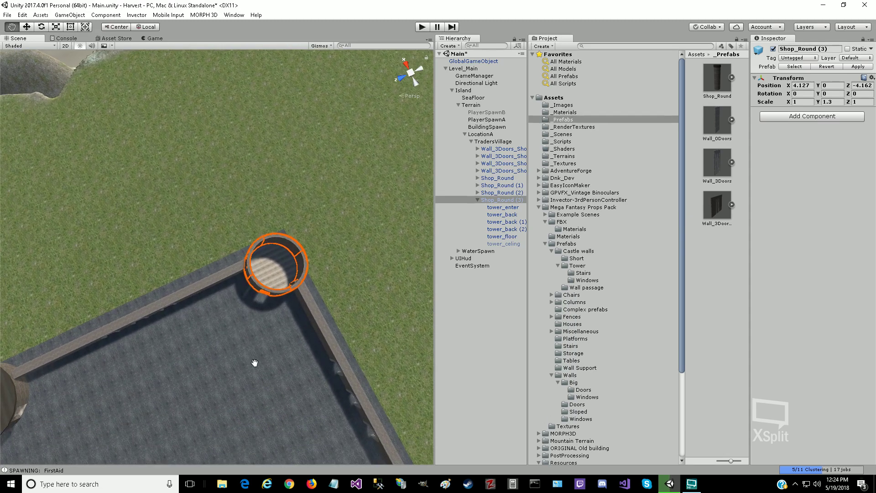
{"action": "scroll", "coordinate": [254, 362], "scroll_direction": "up", "scroll_amount": 4}
{"action": "scroll", "coordinate": [255, 363], "scroll_direction": "up", "scroll_amount": 3}
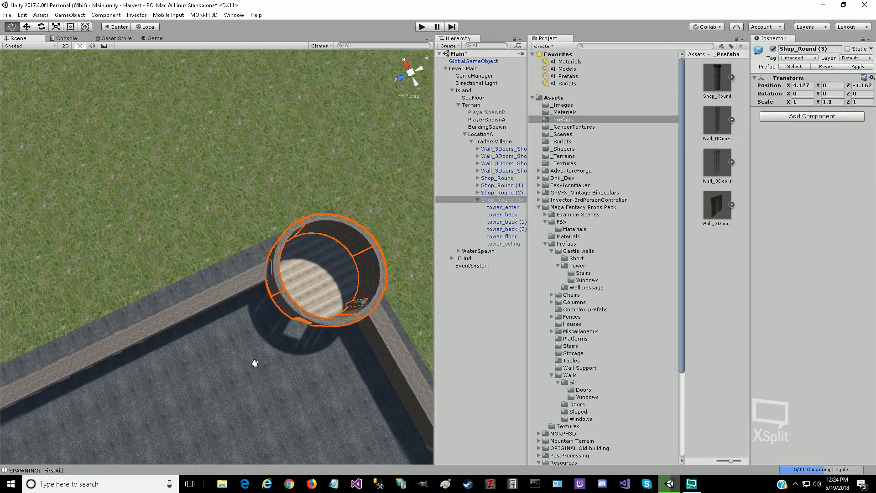
Step: Set the scale of Shop_Round (3) to 1.1 in both X and Z
{"action": "scroll", "coordinate": [252, 365], "scroll_direction": "up", "scroll_amount": 2}
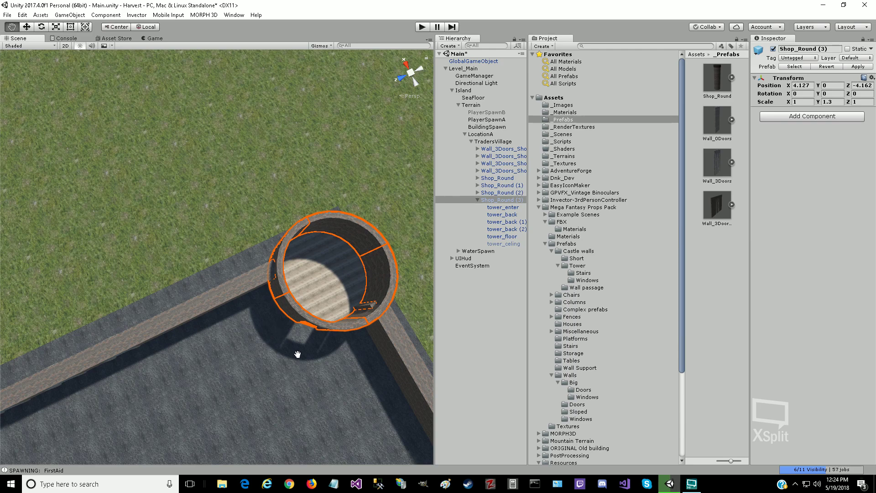
{"action": "left_click_drag", "start_coordinate": [298, 355], "coordinate": [56, 418]}
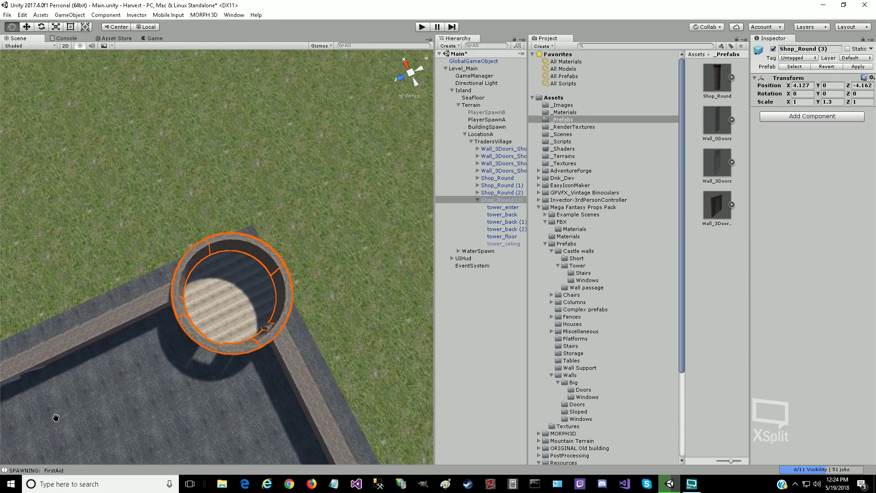
{"action": "left_click", "coordinate": [803, 103]}
{"action": "type", "text": ".1"}
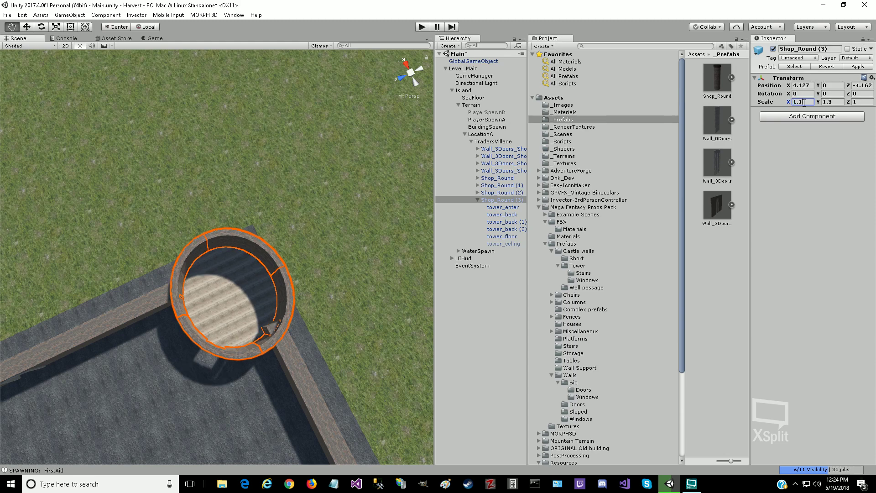
{"action": "key", "text": "Tab"}
{"action": "key", "text": "Tab"}
{"action": "type", "text": "1.1"}
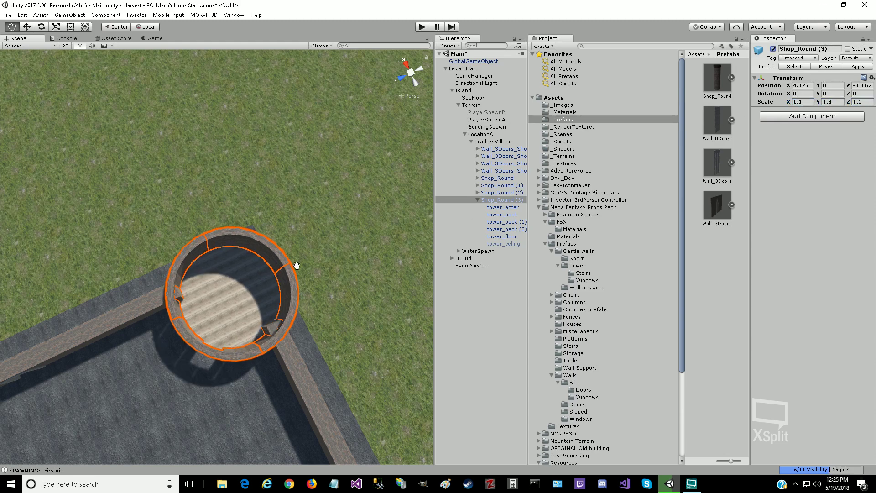
Step: Move the enlarged Shop_Round (3) outward at its corner to about 4.285 in X and -4.242 in Z
{"action": "left_click", "coordinate": [27, 27]}
{"action": "left_click_drag", "start_coordinate": [197, 309], "coordinate": [203, 308]}
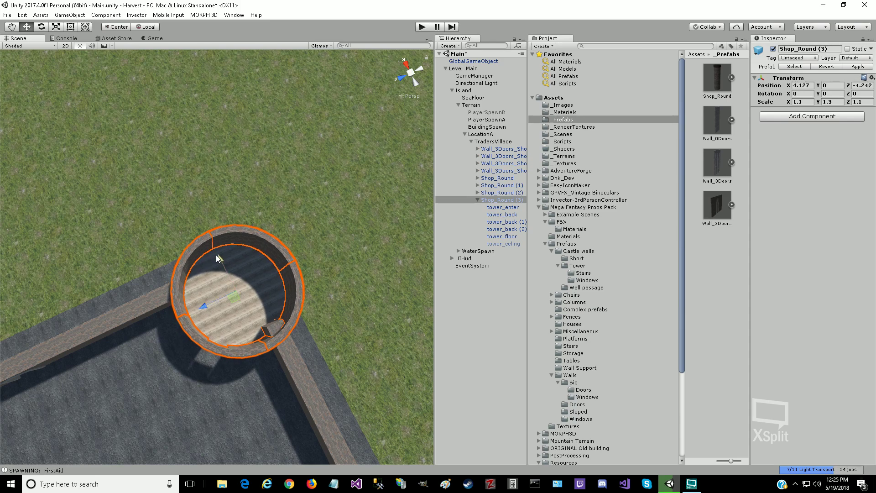
{"action": "left_click_drag", "start_coordinate": [218, 257], "coordinate": [209, 248]}
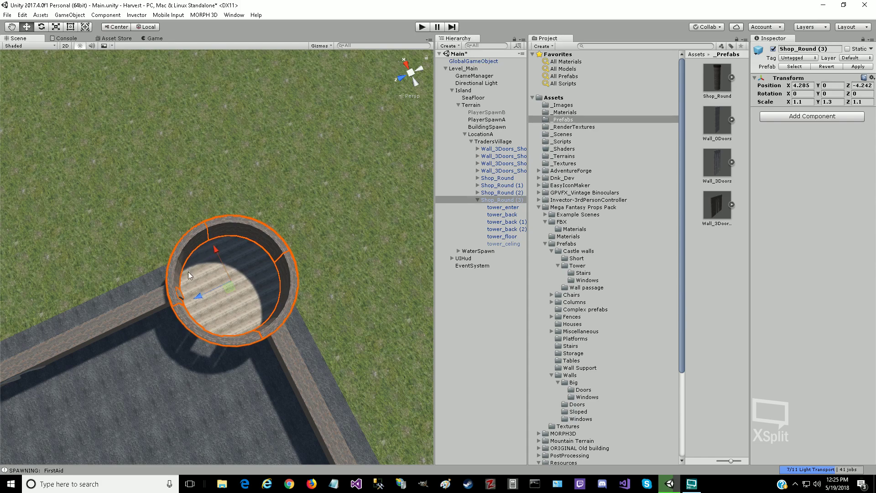
Step: Nudge the Shop_Round (3) corner tower to X 4.309, Z -4.316 so it lines up with the adjoining walls
{"action": "left_click_drag", "start_coordinate": [199, 296], "coordinate": [203, 295]}
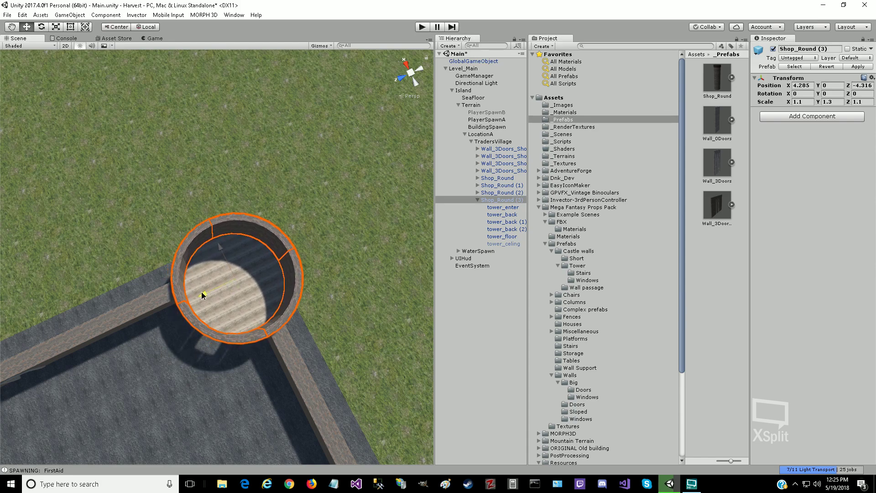
{"action": "left_click_drag", "start_coordinate": [218, 250], "coordinate": [217, 246]}
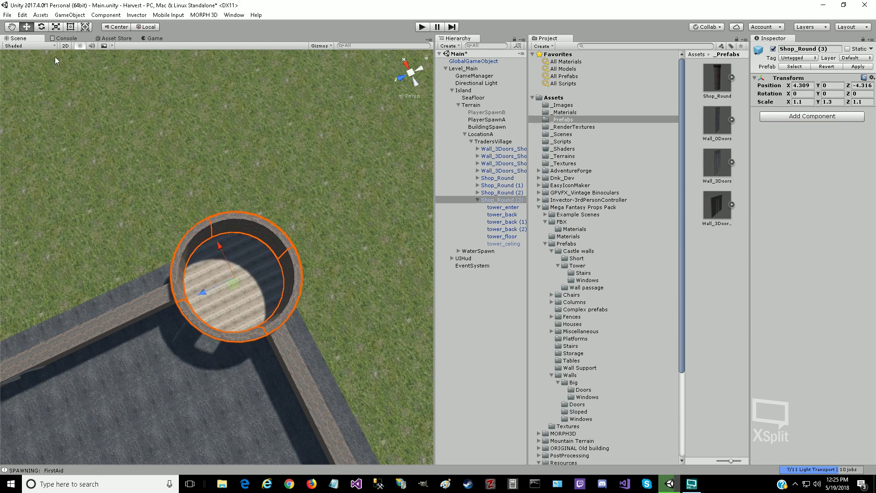
Step: Reactivate the tower_celing object under Shop_Round (3) to put the roof back on the tower
{"action": "key", "text": "q"}
{"action": "left_click_drag", "start_coordinate": [193, 384], "coordinate": [195, 340]}
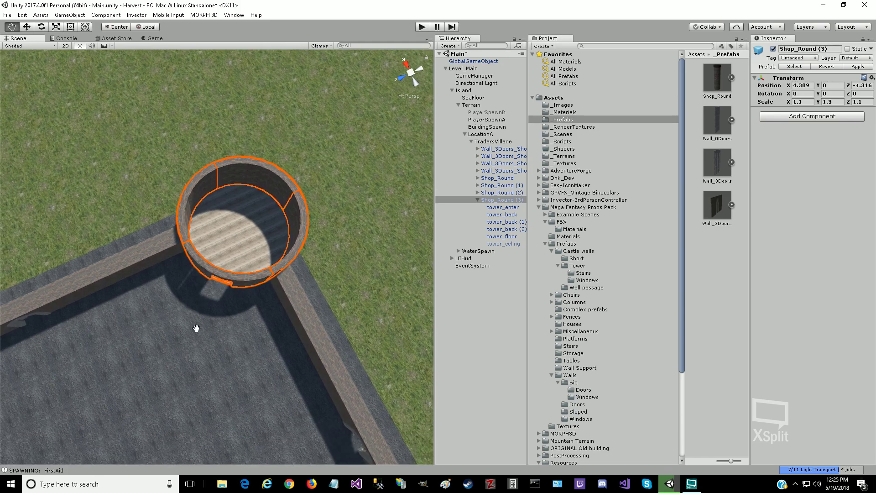
{"action": "right_click_drag", "start_coordinate": [196, 339], "coordinate": [224, 265]}
{"action": "left_click_drag", "start_coordinate": [225, 265], "coordinate": [196, 407]}
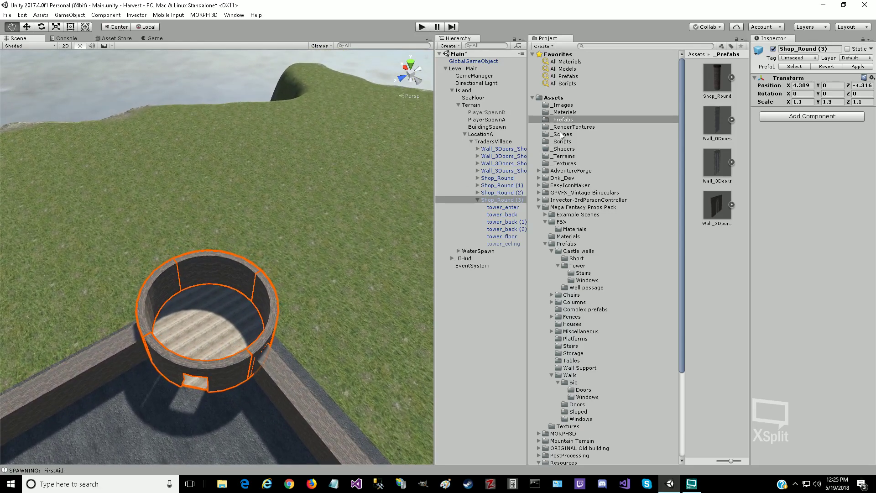
{"action": "left_click", "coordinate": [492, 246]}
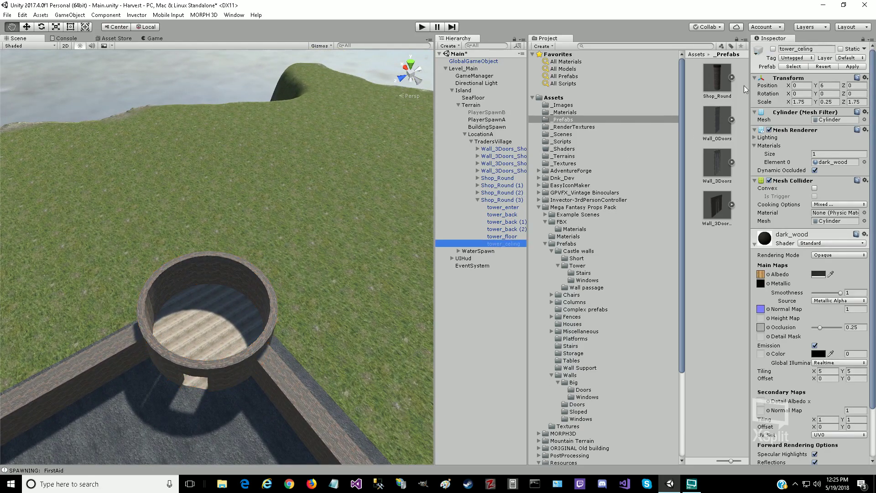
{"action": "left_click", "coordinate": [772, 49]}
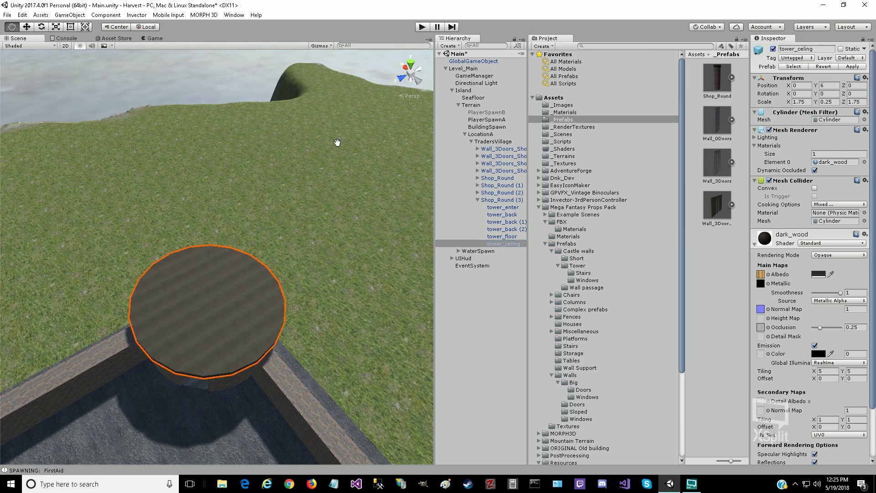
Step: Play-test the scene, running the character across the courtyard into a round corner tower to inspect its floor, walls and ceiling
{"action": "left_click", "coordinate": [422, 27]}
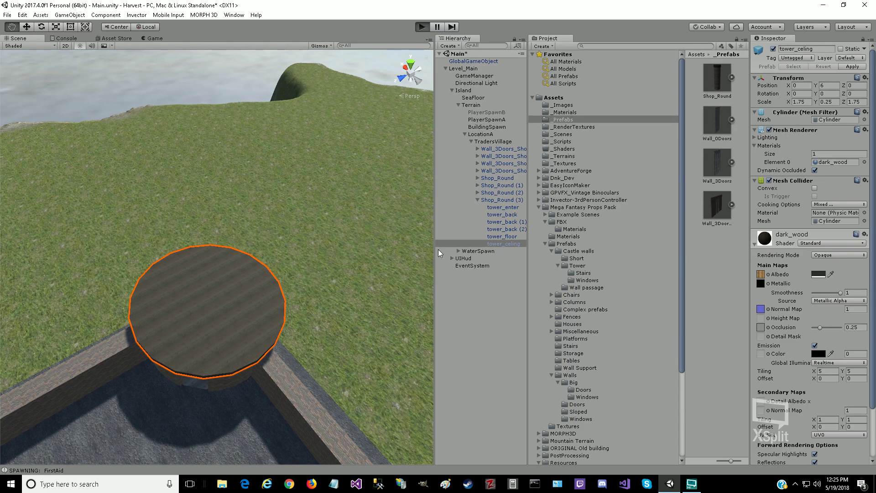
{"action": "key", "text": "w"}
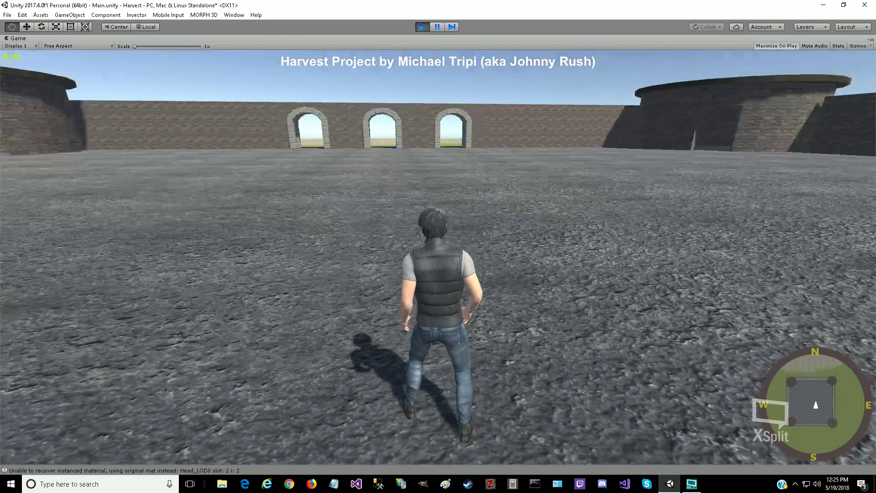
{"action": "key", "text": "w"}
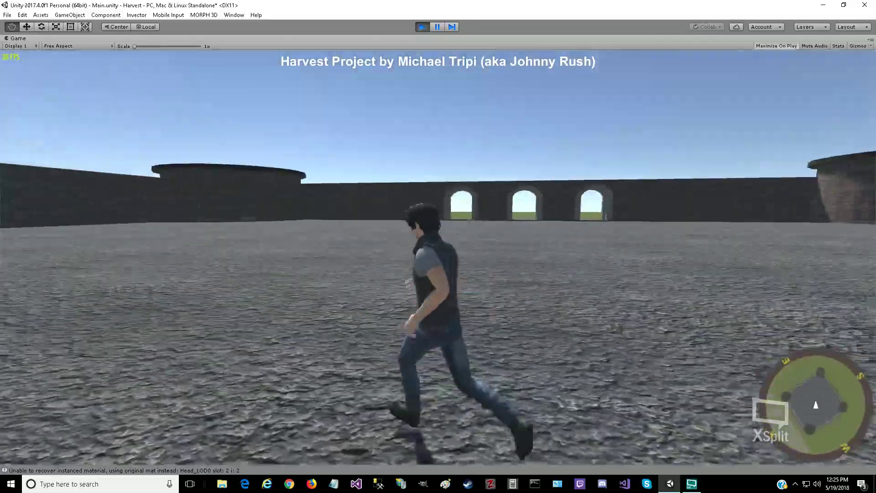
{"action": "key", "text": "w"}
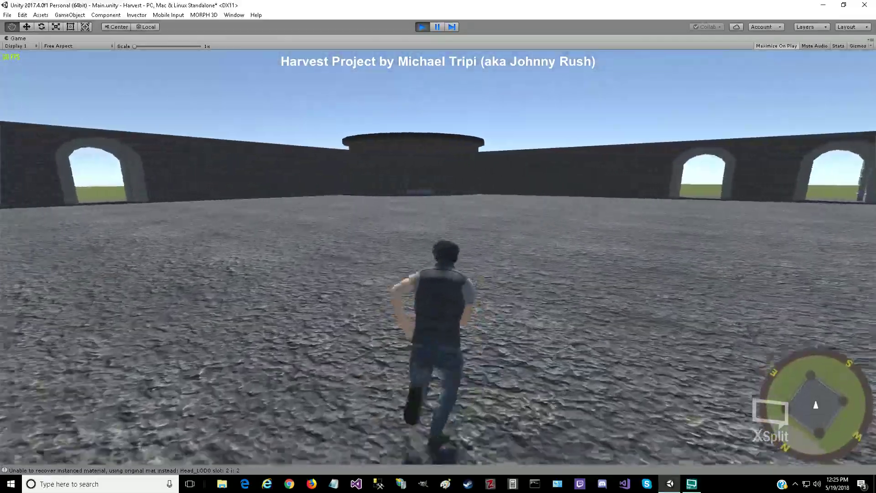
{"action": "key", "text": "w"}
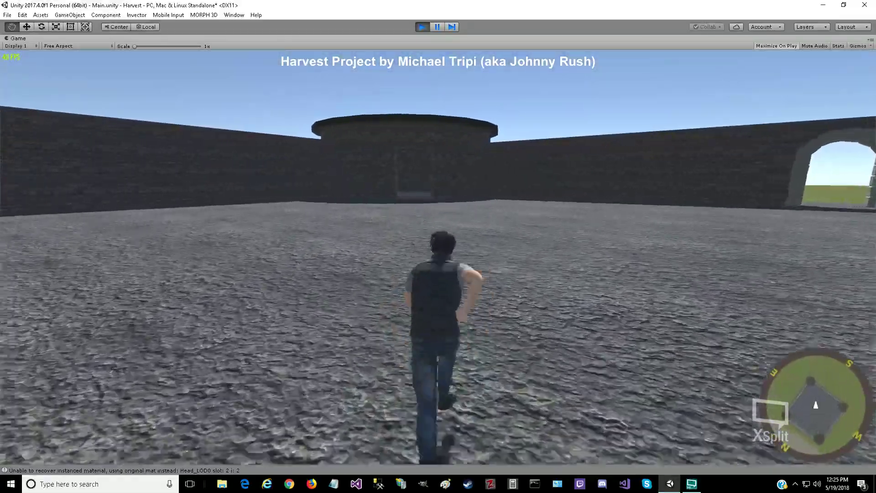
{"action": "key", "text": "w"}
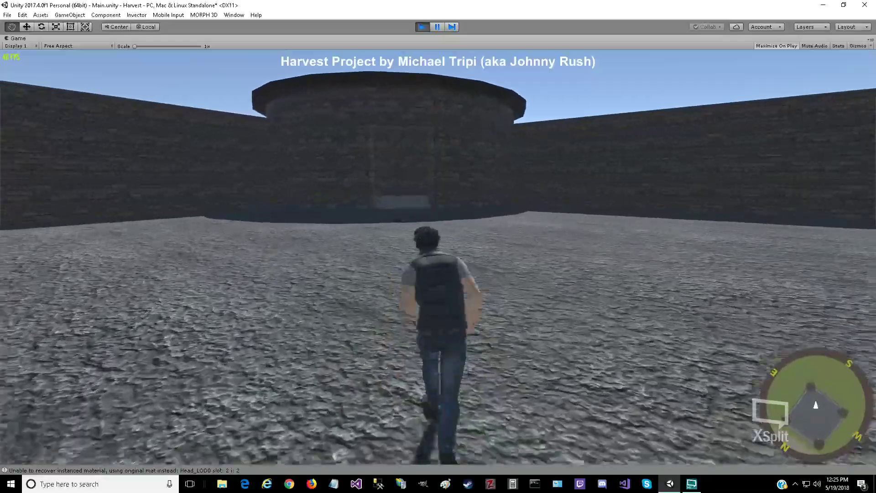
{"action": "key", "text": "w"}
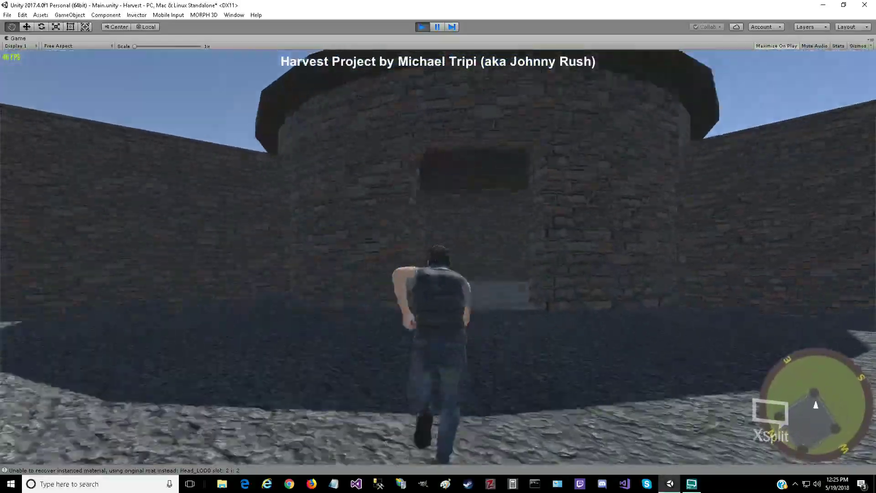
{"action": "key", "text": "w"}
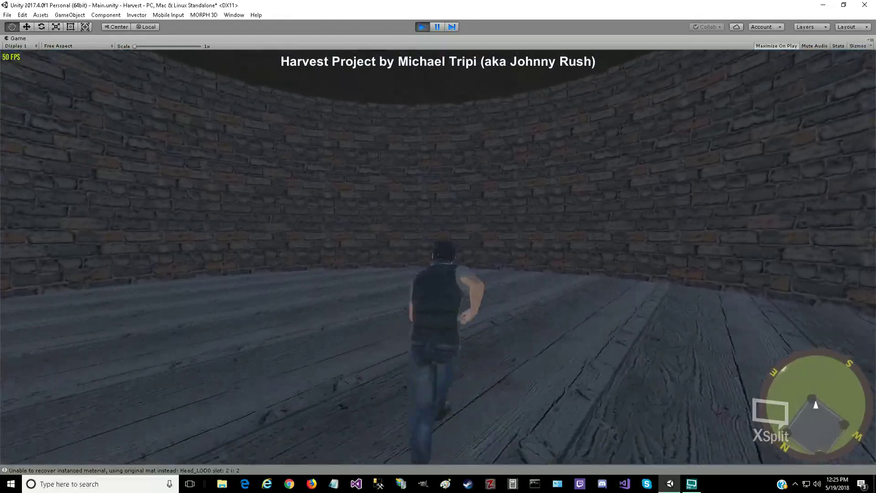
{"action": "key", "text": "w"}
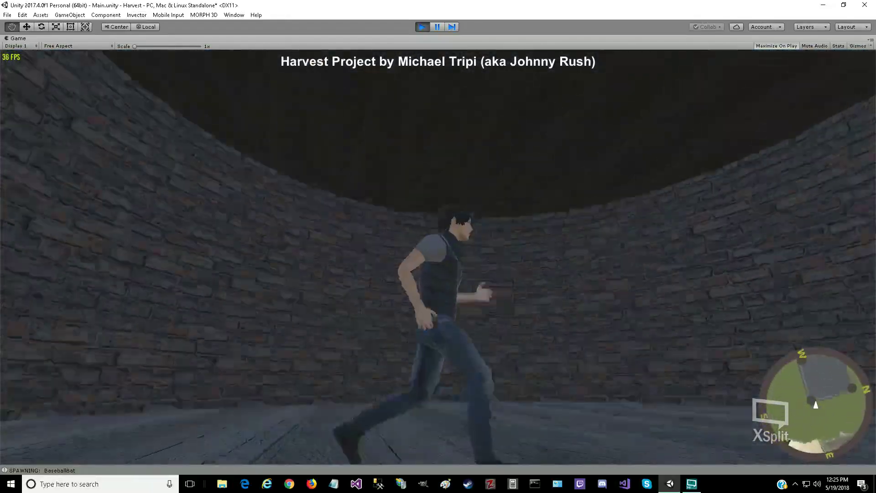
{"action": "key", "text": "w"}
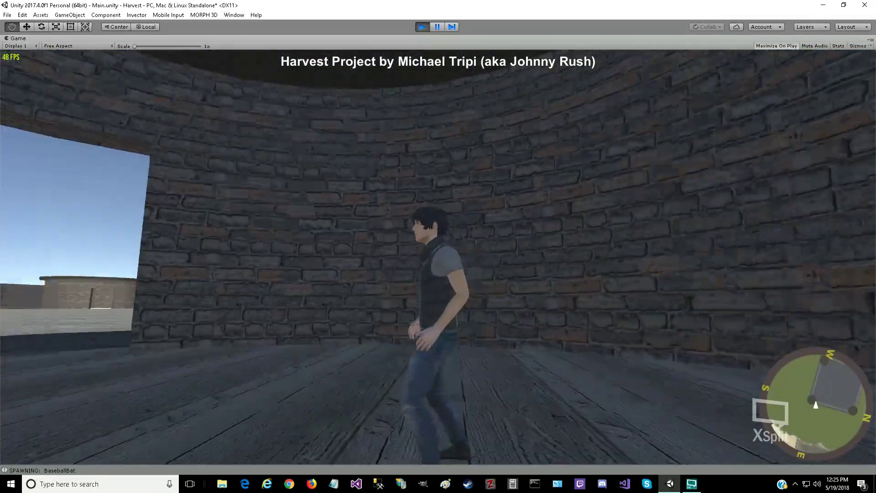
Step: Run the character back out around the courtyard to inspect the arched walls and towers, open the inventory, and end the play test
{"action": "key", "text": "w"}
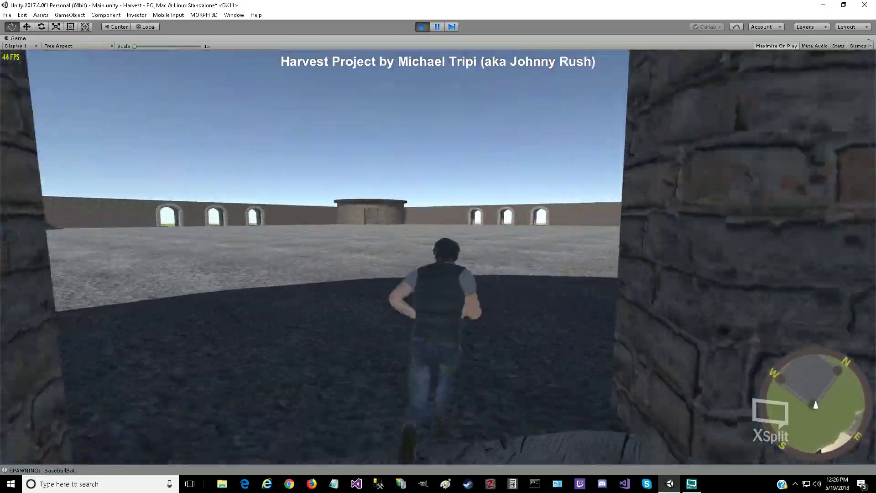
{"action": "key", "text": "w"}
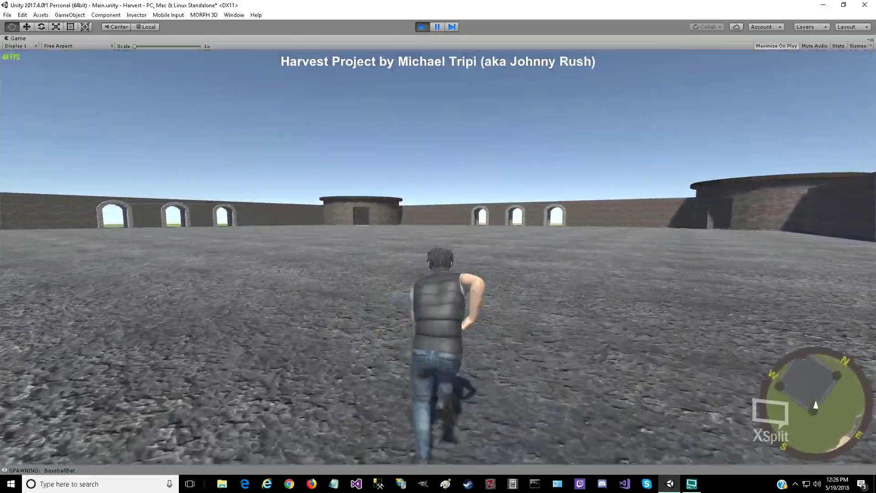
{"action": "key", "text": "w"}
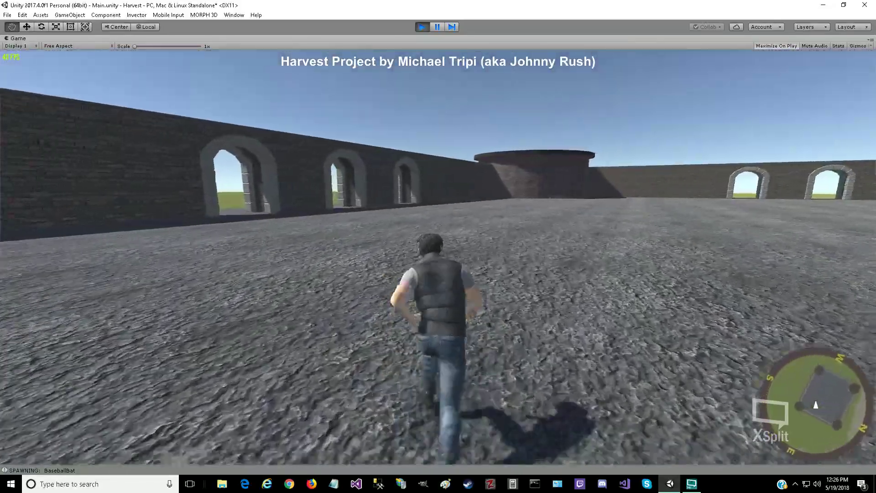
{"action": "key", "text": "w"}
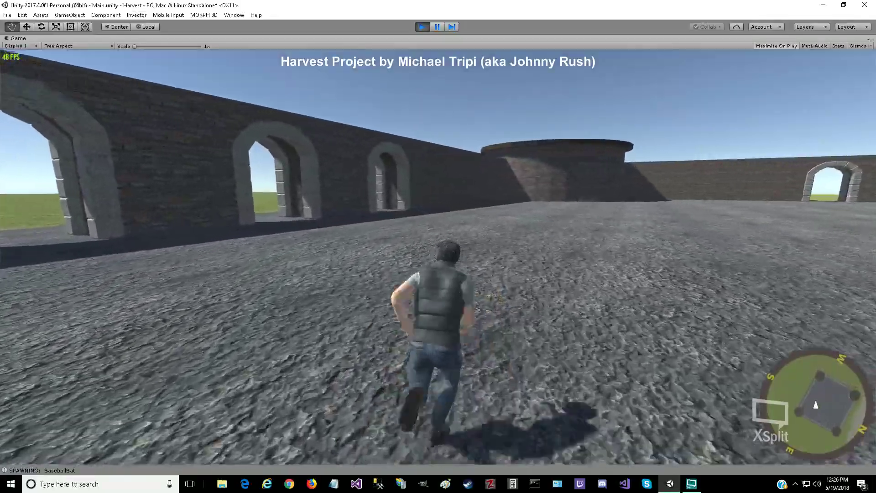
{"action": "key", "text": "w"}
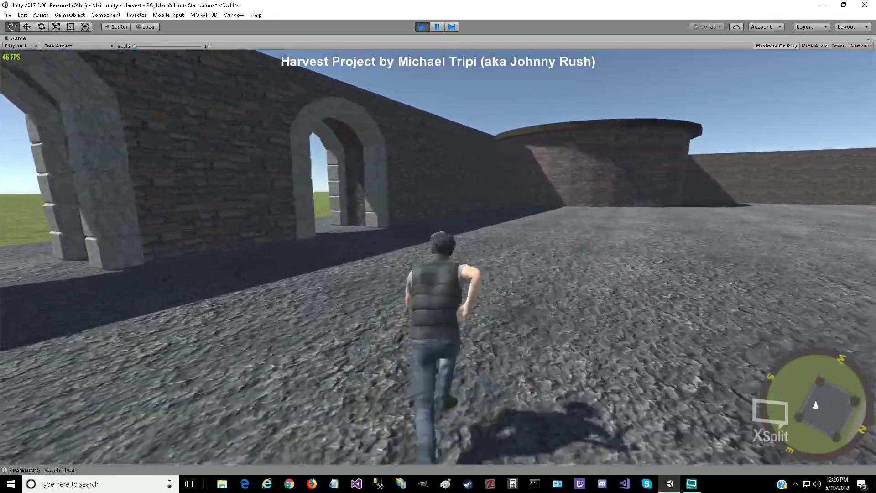
{"action": "key", "text": "w"}
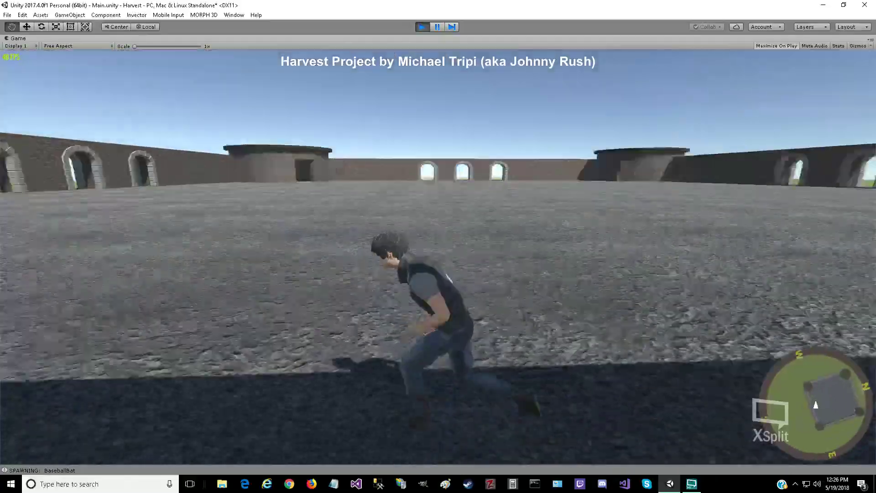
{"action": "key", "text": "w"}
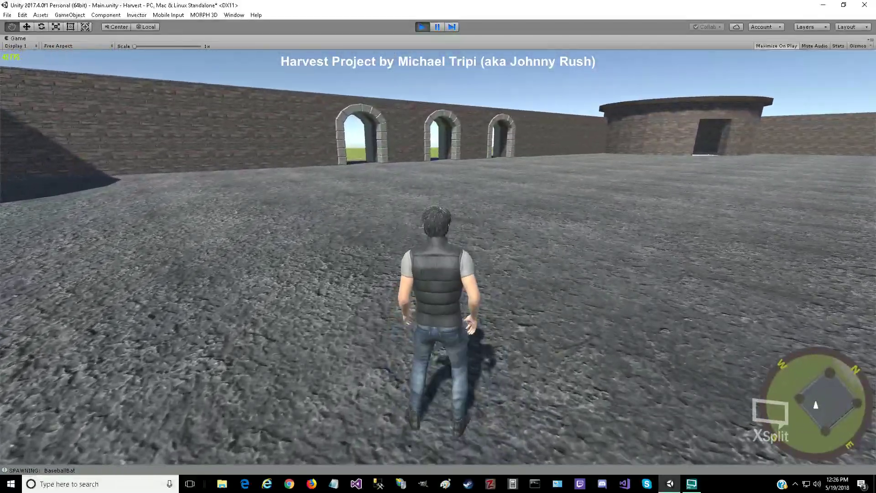
{"action": "key", "text": "i"}
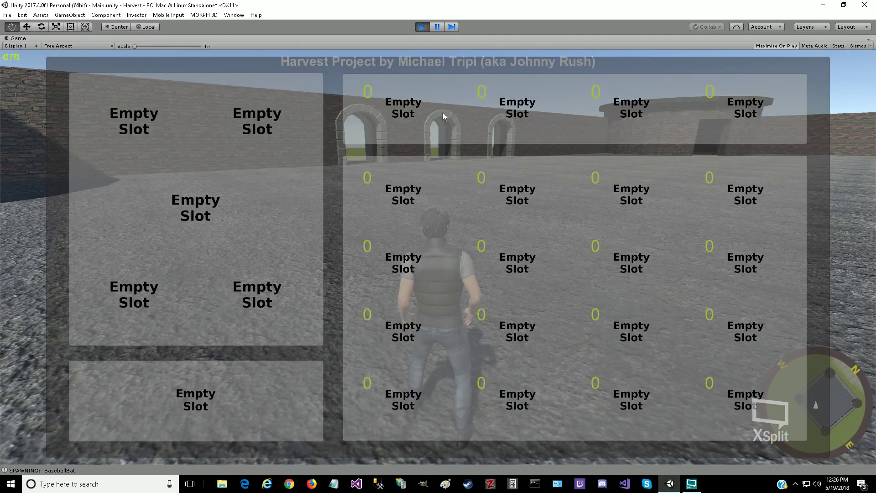
{"action": "left_click", "coordinate": [422, 27]}
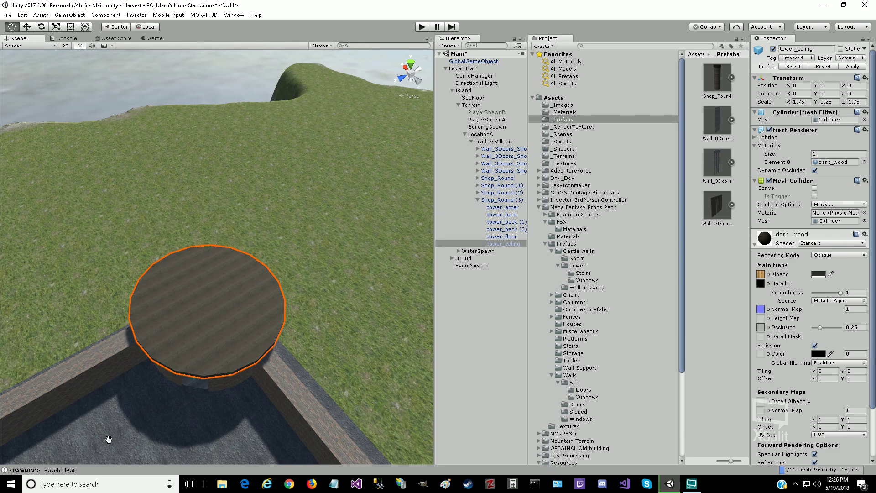
Step: Examine the TradersVillage and LocationA objects in the hierarchy and look over the village's courtyard floor in the scene
{"action": "left_click_drag", "start_coordinate": [104, 442], "coordinate": [37, 399]}
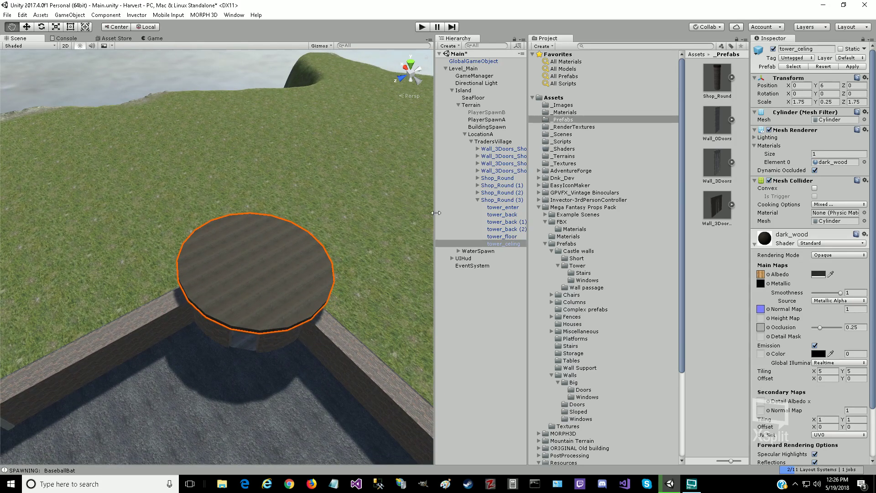
{"action": "left_click", "coordinate": [494, 143]}
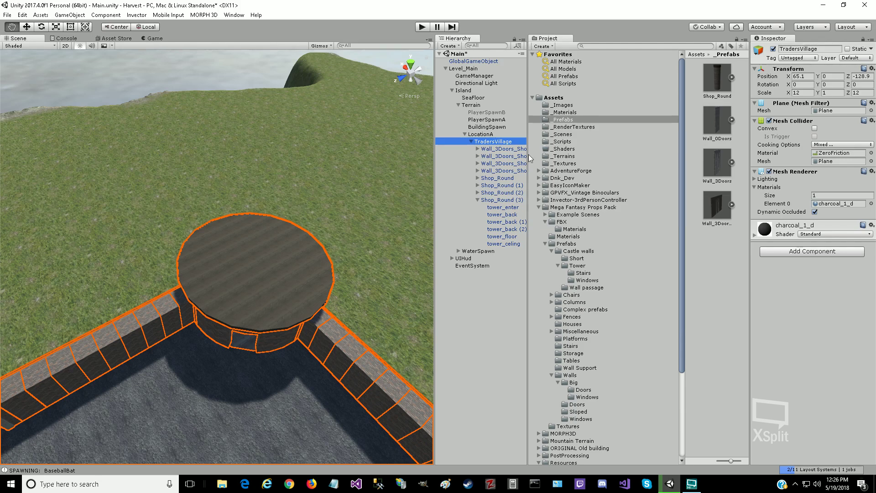
{"action": "left_click", "coordinate": [482, 135]}
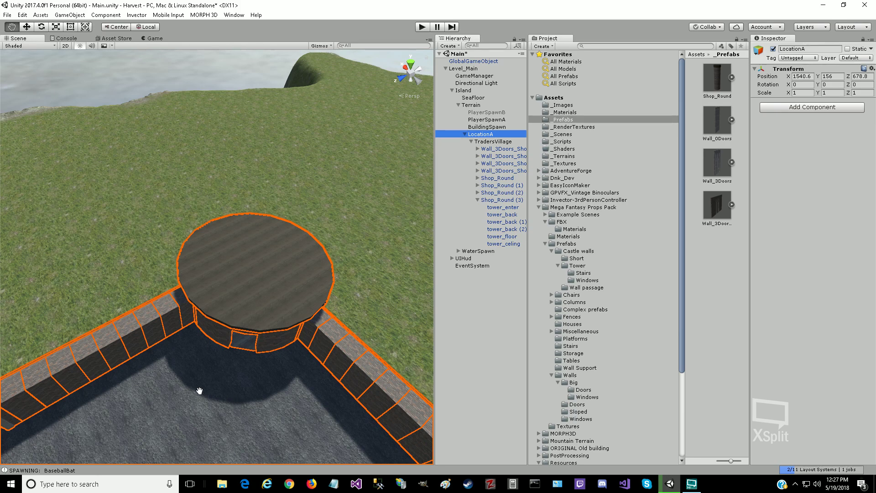
{"action": "left_click_drag", "start_coordinate": [214, 425], "coordinate": [217, 290]}
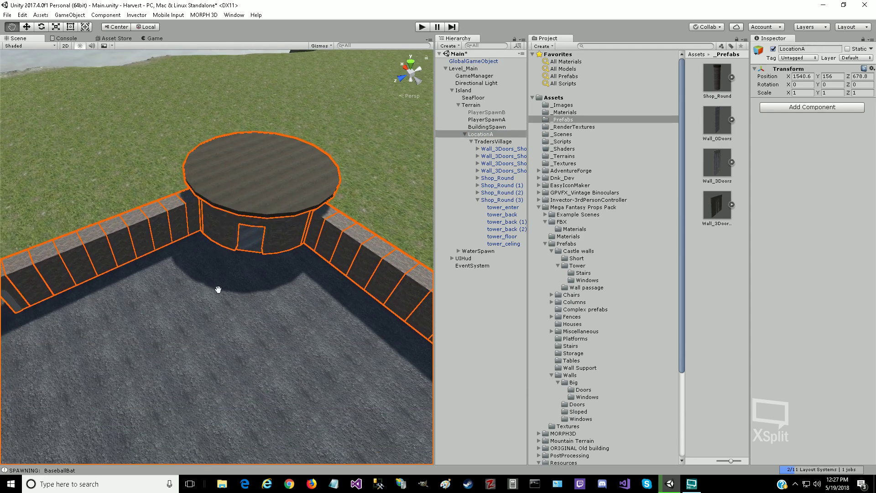
{"action": "left_click_drag", "start_coordinate": [201, 364], "coordinate": [254, 166]}
{"action": "left_click_drag", "start_coordinate": [203, 384], "coordinate": [225, 180]}
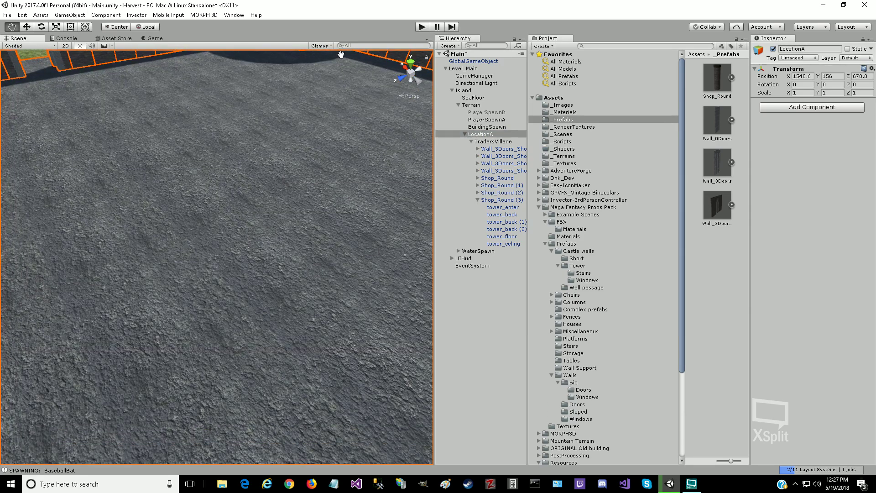
{"action": "scroll", "coordinate": [362, 260], "scroll_direction": "up", "scroll_amount": 3}
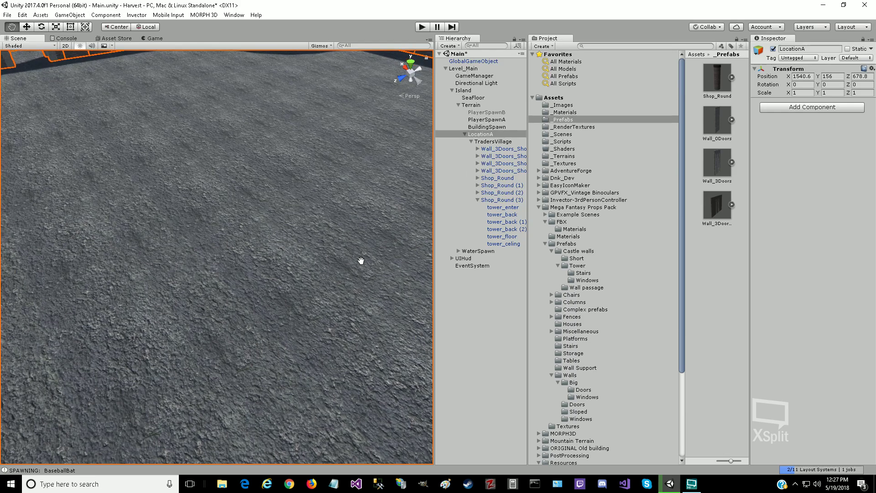
{"action": "left_click", "coordinate": [472, 143]}
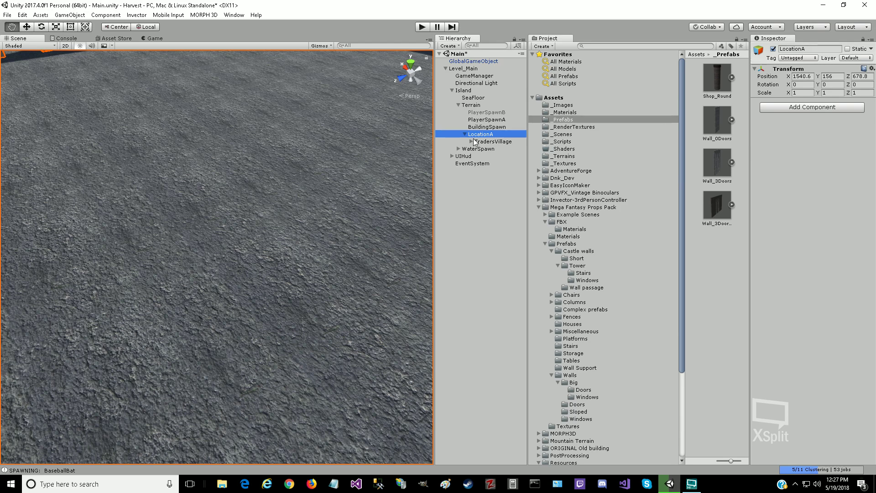
{"action": "right_click", "coordinate": [477, 134]}
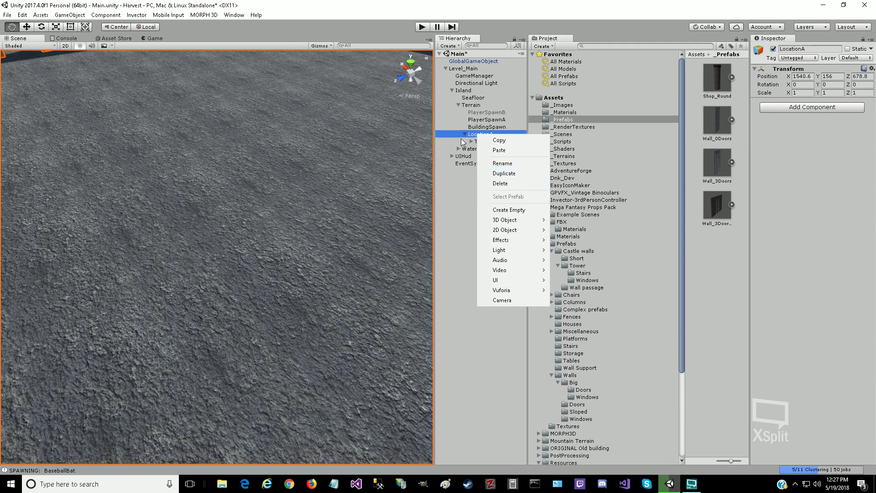
{"action": "left_click", "coordinate": [368, 154]}
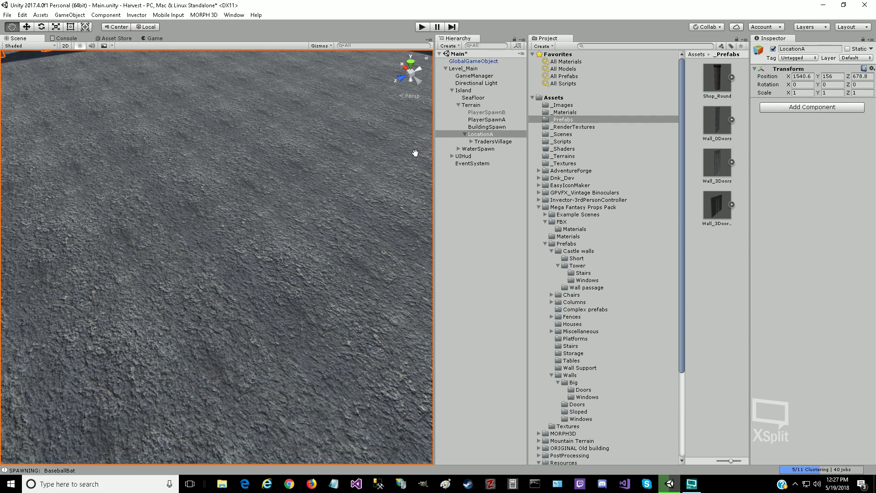
{"action": "left_click", "coordinate": [472, 141]}
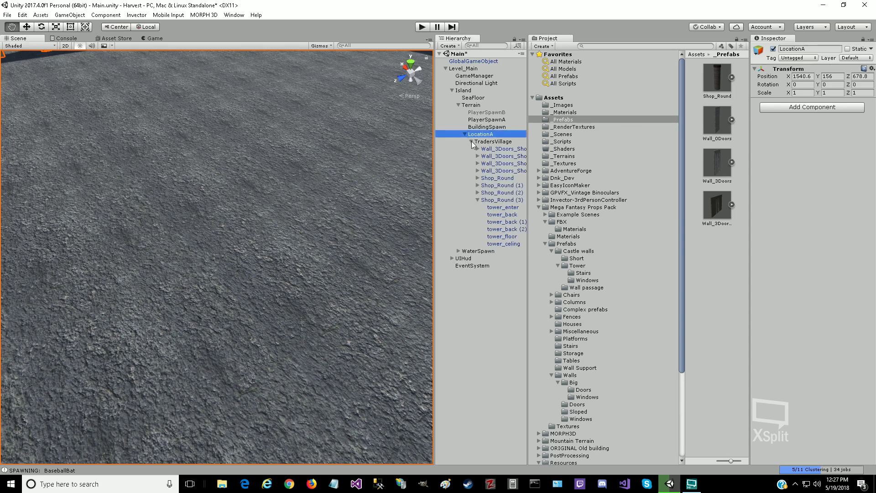
Step: Collapse the TradersVillage hierarchy and try flattening the village with a Y scale of 0.01
{"action": "left_click", "coordinate": [472, 141]}
{"action": "left_click", "coordinate": [493, 141]}
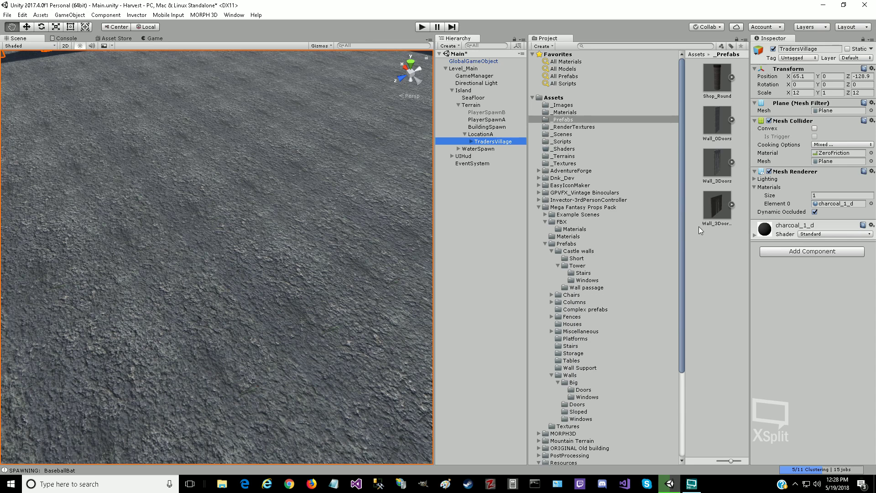
{"action": "left_click", "coordinate": [830, 92]}
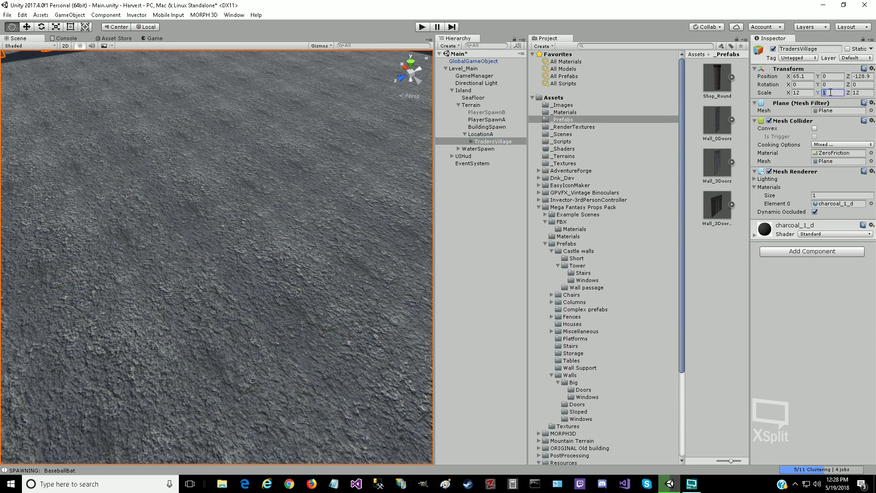
{"action": "type", "text": "0"}
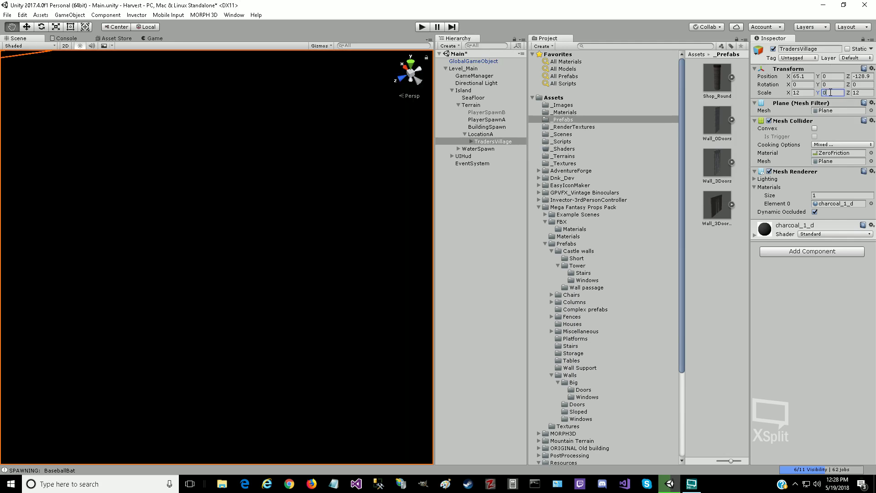
{"action": "left_click_drag", "start_coordinate": [129, 231], "coordinate": [140, 275]}
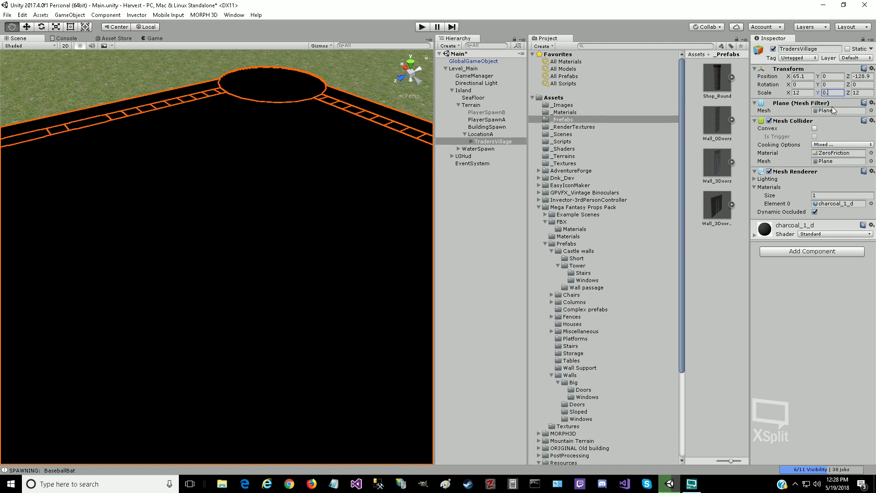
{"action": "type", "text": "01"}
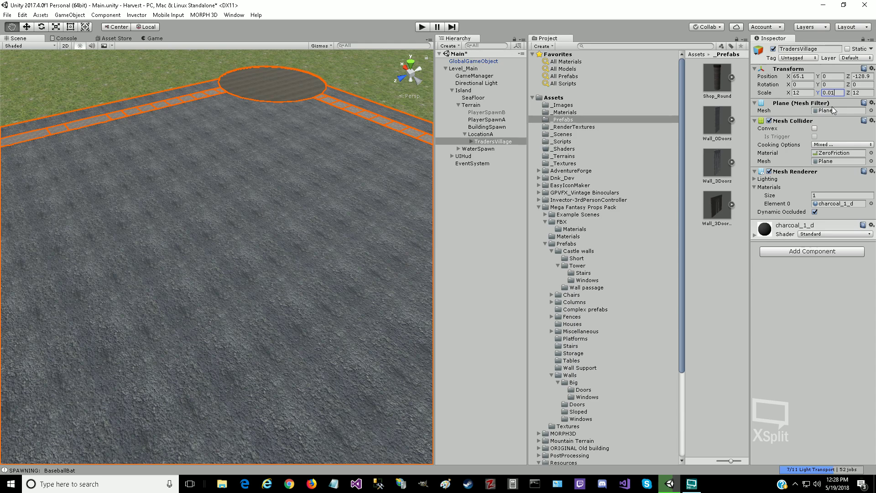
Step: Restore the Y scale of TradersVillage to 1
{"action": "key", "text": "BackSpace"}
{"action": "key", "text": "BackSpace"}
{"action": "key", "text": "BackSpace"}
{"action": "type", "text": "1"}
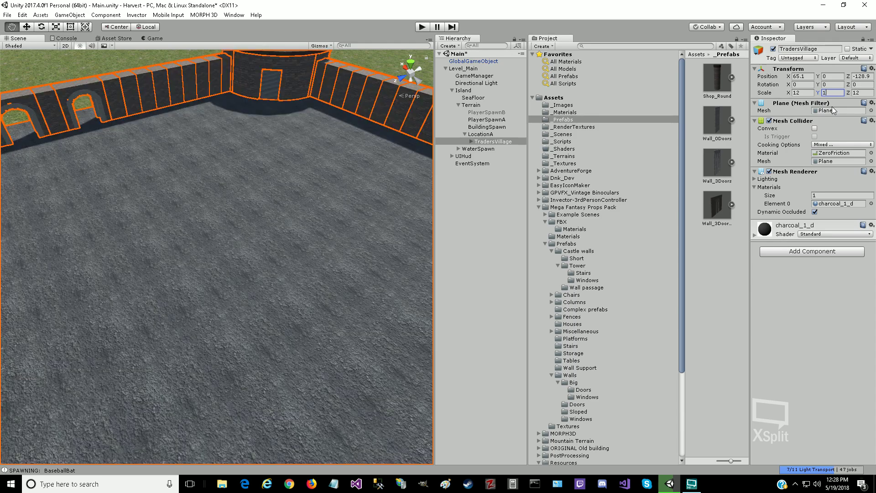
{"action": "key", "text": "Tab"}
Step: Try enlarging TradersVillage by setting its X and Z scale to 20, and view the whole village
{"action": "left_click", "coordinate": [809, 91]}
{"action": "type", "text": "20"}
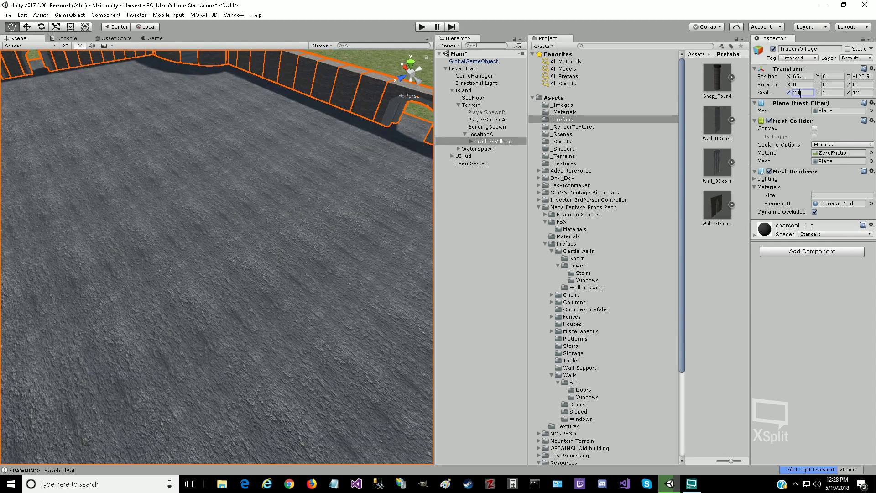
{"action": "key", "text": "Tab"}
{"action": "key", "text": "Tab"}
{"action": "type", "text": "20"}
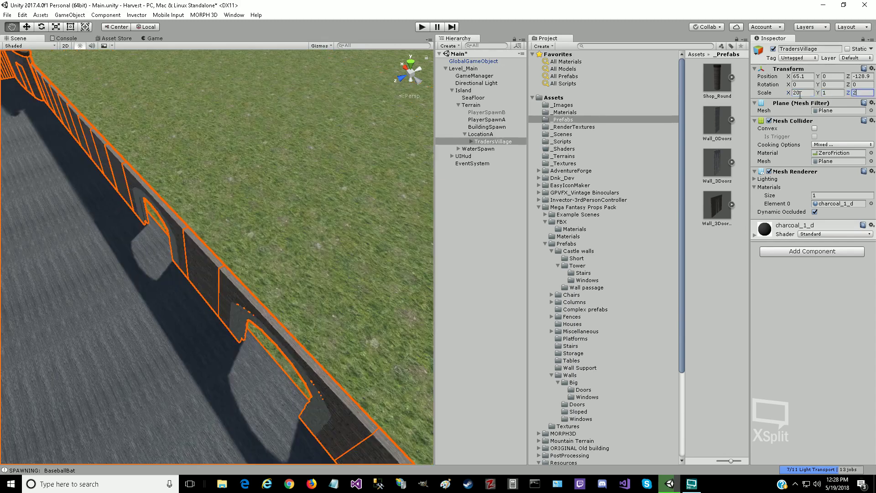
{"action": "scroll", "coordinate": [224, 246], "scroll_direction": "down", "scroll_amount": 10}
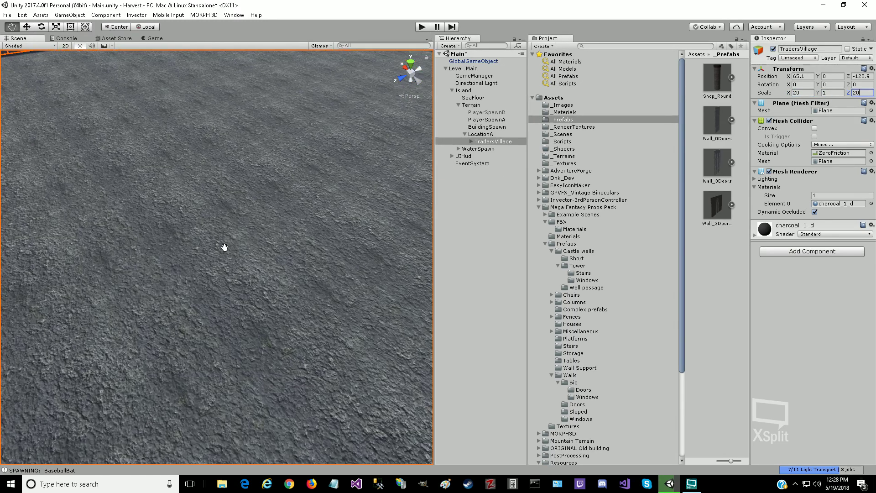
{"action": "scroll", "coordinate": [225, 247], "scroll_direction": "down", "scroll_amount": 10}
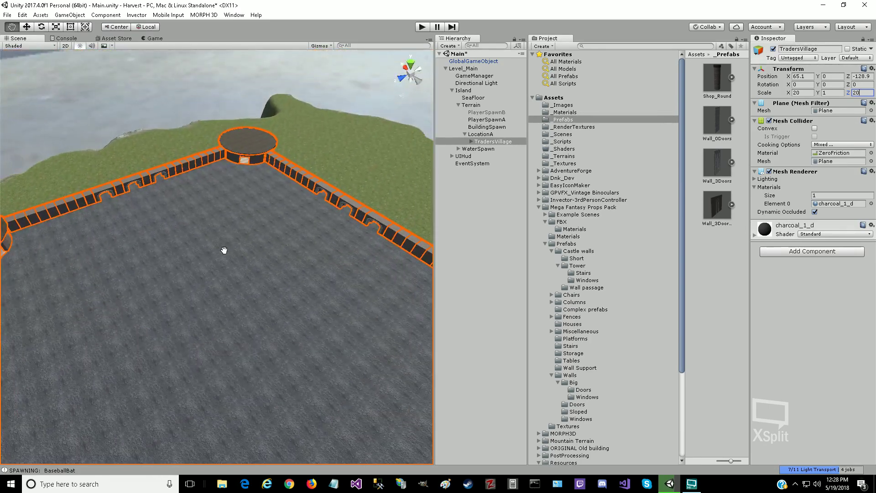
{"action": "scroll", "coordinate": [224, 250], "scroll_direction": "up", "scroll_amount": 2}
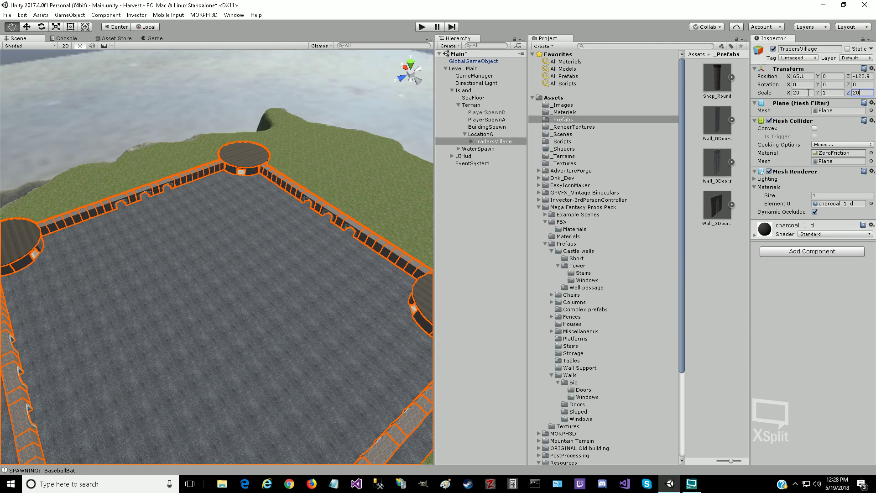
Step: Return the X and Z scale of TradersVillage to 12
{"action": "left_click", "coordinate": [808, 92]}
{"action": "type", "text": "12"}
{"action": "key", "text": "Tab"}
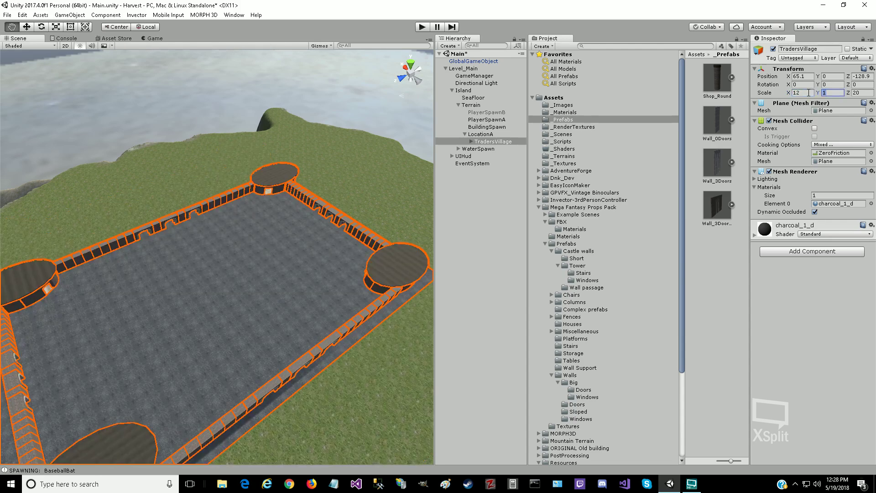
{"action": "key", "text": "Tab"}
{"action": "type", "text": "123"}
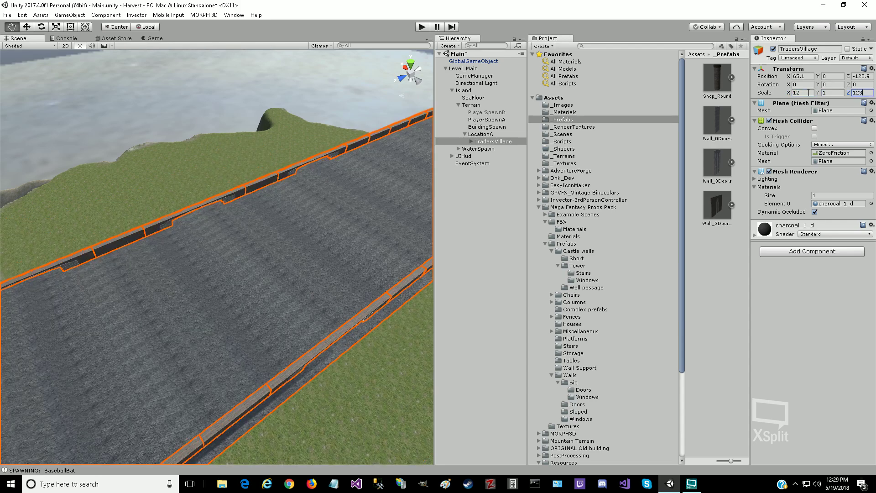
{"action": "key", "text": "BackSpace"}
{"action": "key", "text": "BackSpace"}
{"action": "key", "text": "BackSpace"}
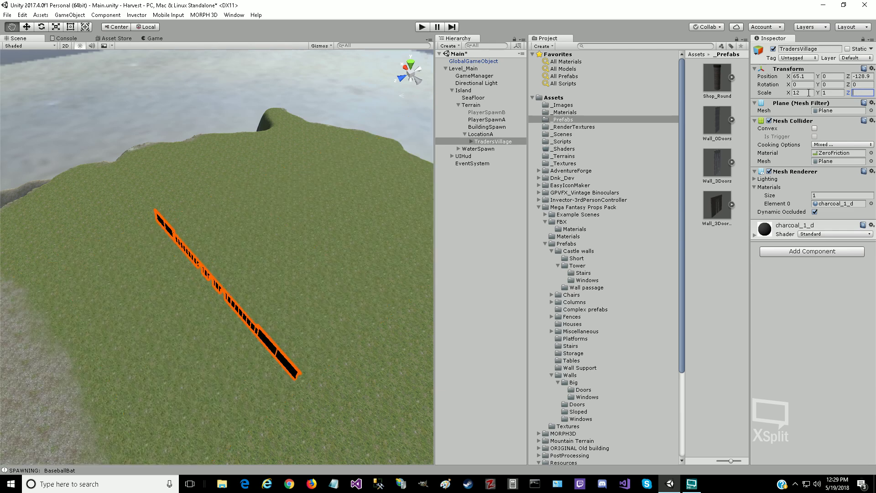
{"action": "type", "text": "12"}
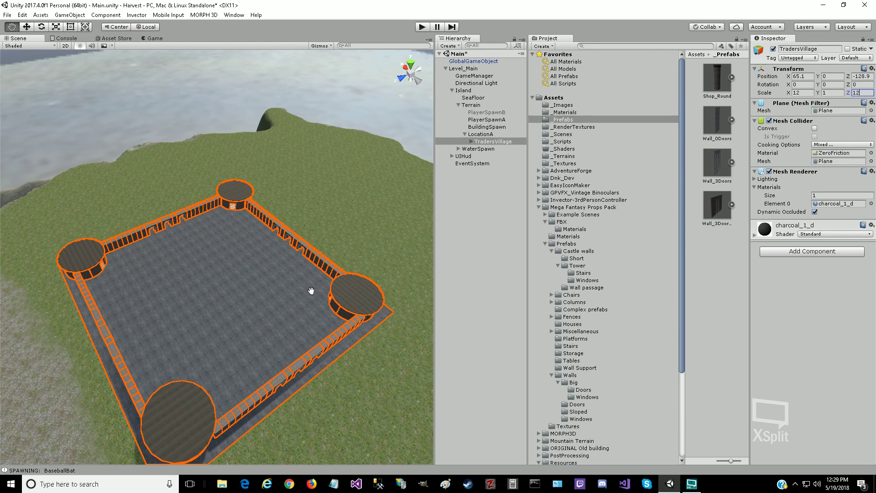
Step: Create an empty child object under TradersVillage and name it MainFloor
{"action": "left_click", "coordinate": [471, 142]}
{"action": "right_click", "coordinate": [485, 143]}
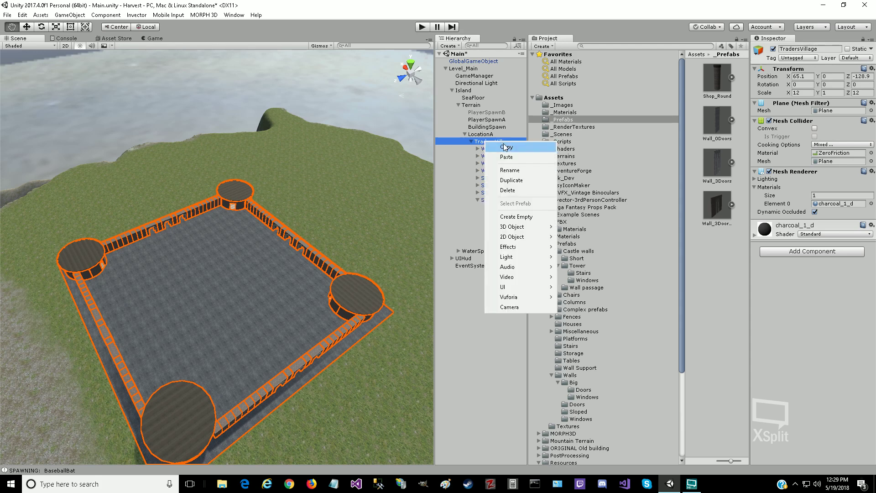
{"action": "key", "text": "Escape"}
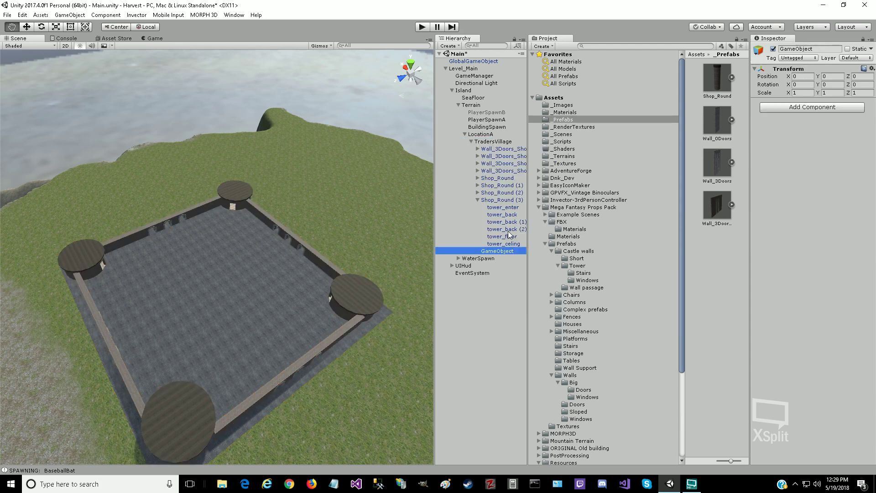
{"action": "left_click", "coordinate": [499, 251]}
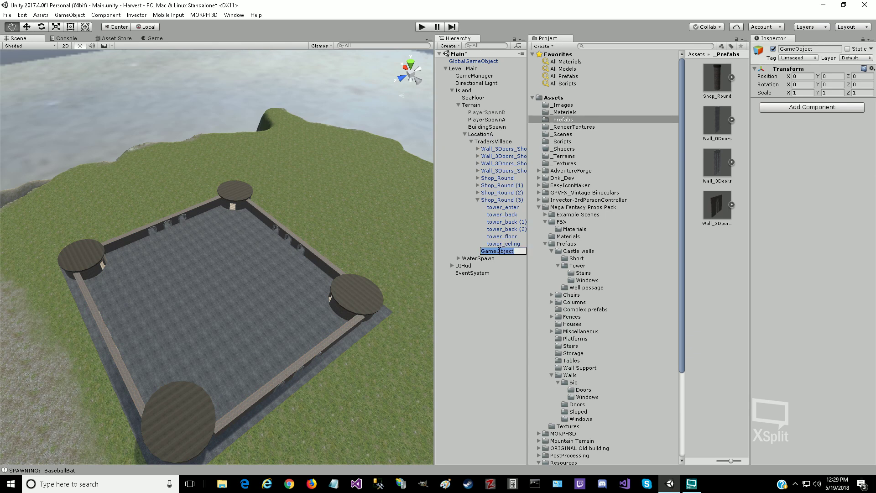
{"action": "type", "text": "MainFloor"}
{"action": "key", "text": "Return"}
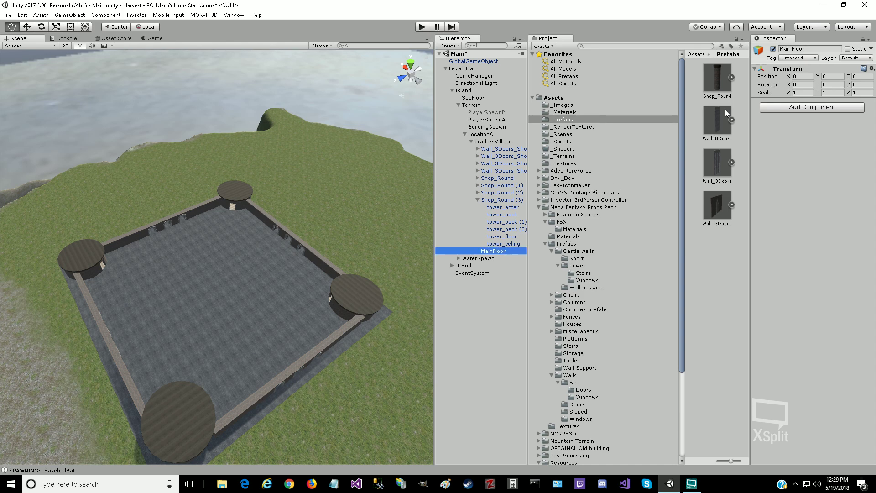
Step: Compare the TradersVillage and MainFloor components and browse the physics components that can be added to MainFloor
{"action": "left_click", "coordinate": [26, 27]}
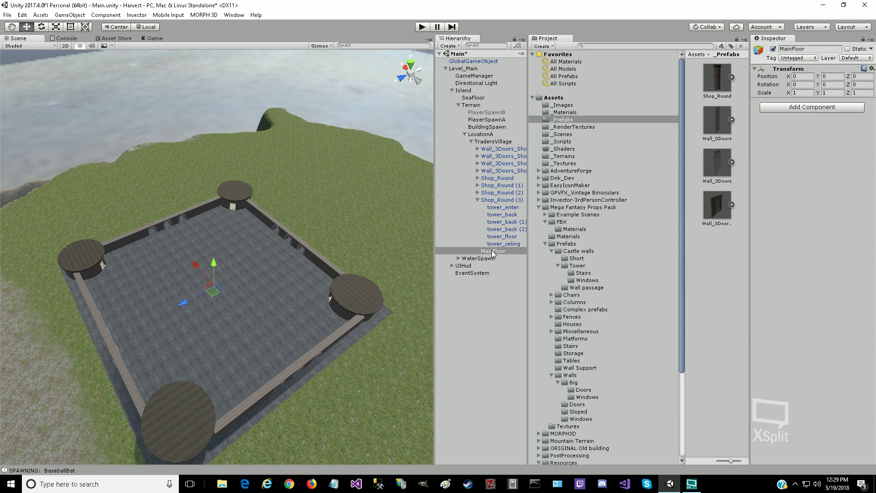
{"action": "left_click", "coordinate": [490, 144]}
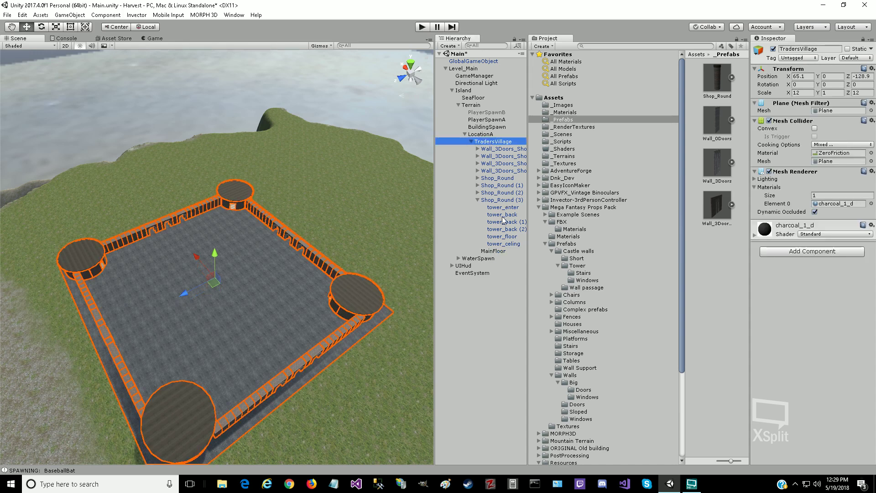
{"action": "left_click", "coordinate": [497, 252]}
{"action": "left_click", "coordinate": [795, 108]}
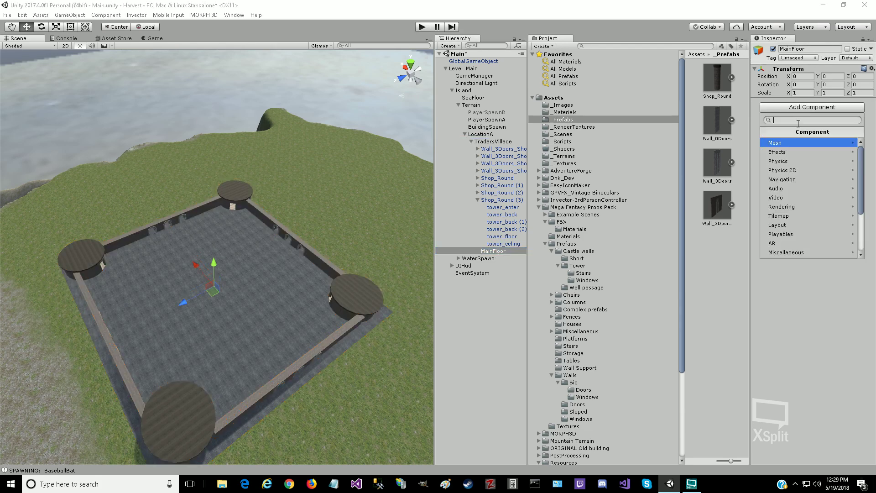
{"action": "left_click", "coordinate": [802, 161]}
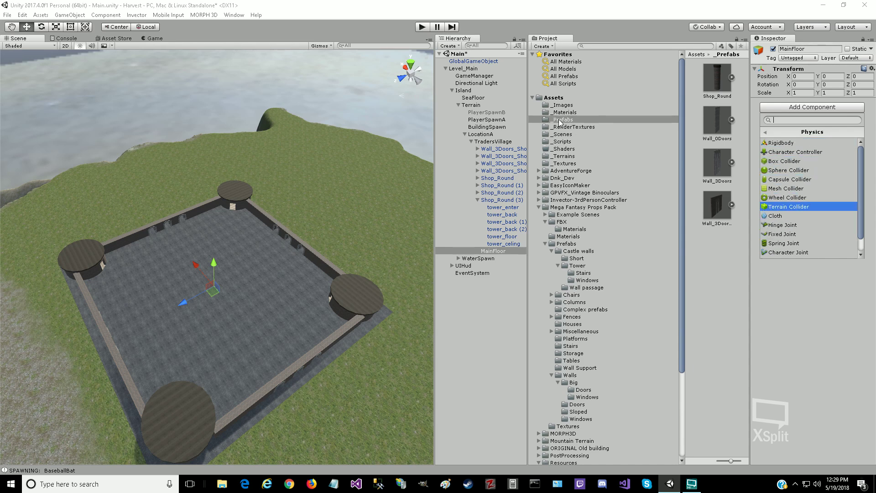
Step: Add a 3D Plane as a child of the MainFloor object
{"action": "left_click", "coordinate": [494, 251]}
{"action": "right_click", "coordinate": [494, 251]}
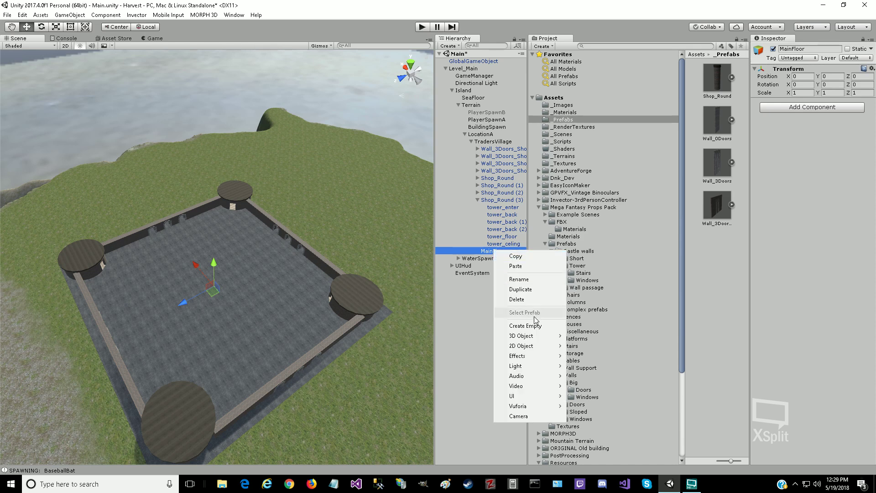
{"action": "mouse_move", "coordinate": [530, 338]}
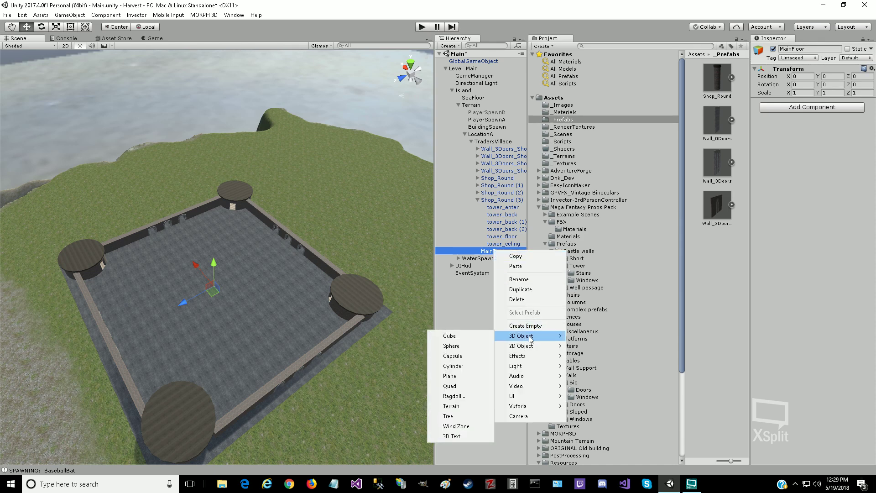
{"action": "left_click", "coordinate": [450, 379]}
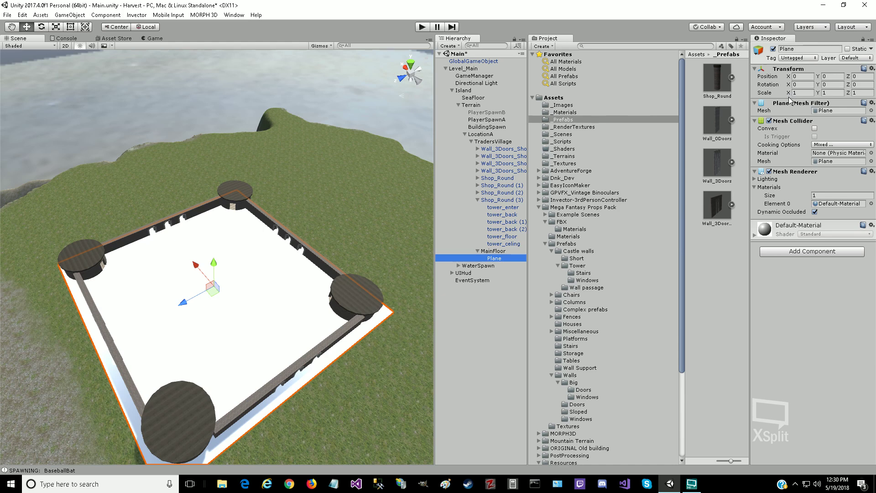
Step: Set the X and Z scale of the MainFloor object to 12
{"action": "left_click", "coordinate": [487, 251]}
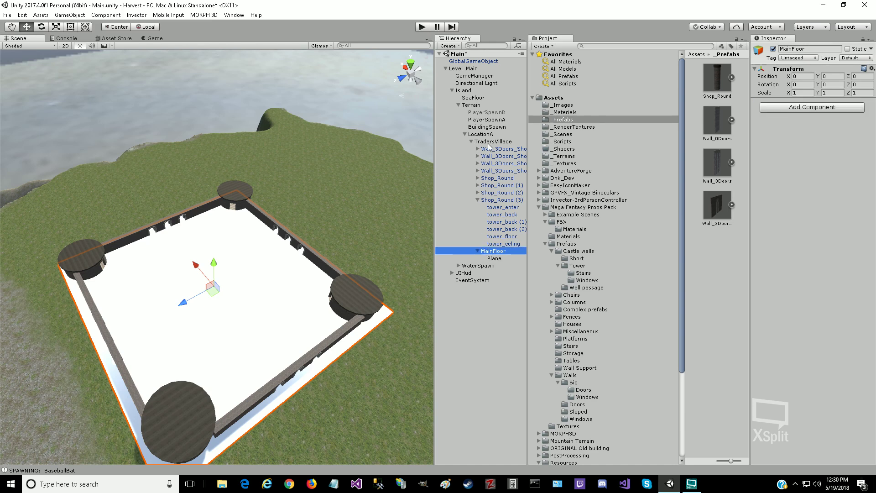
{"action": "mouse_move", "coordinate": [488, 251]}
{"action": "left_mouse_down"}
{"action": "mouse_move", "coordinate": [492, 144]}
{"action": "mouse_move", "coordinate": [492, 254]}
{"action": "left_mouse_up"}
{"action": "left_click", "coordinate": [798, 93]}
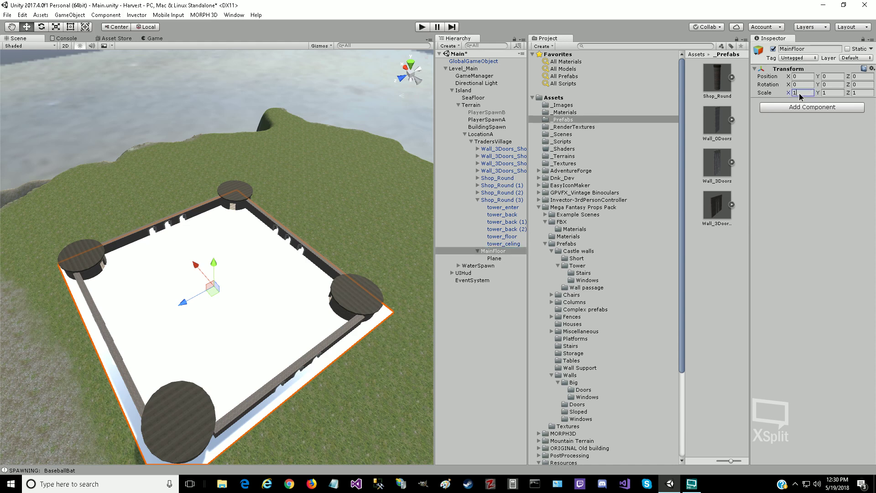
{"action": "type", "text": "12"}
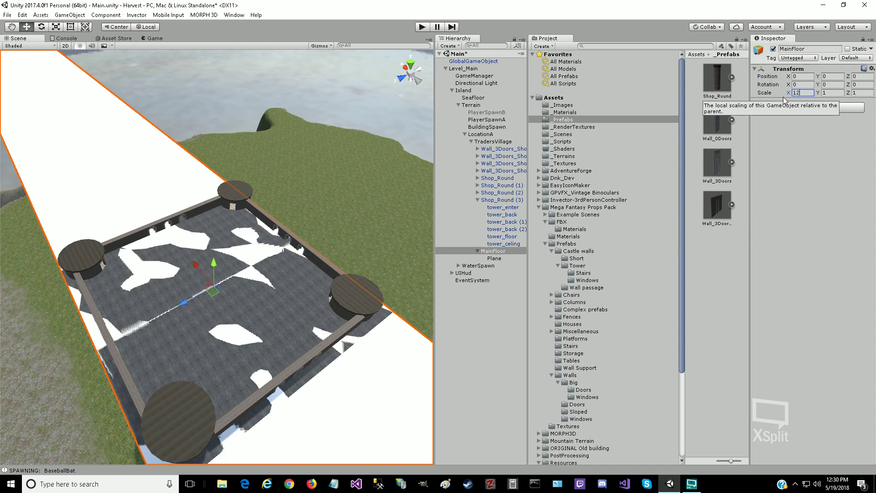
{"action": "key", "text": "Tab"}
{"action": "key", "text": "Tab"}
{"action": "type", "text": "12"}
{"action": "key", "text": "Return"}
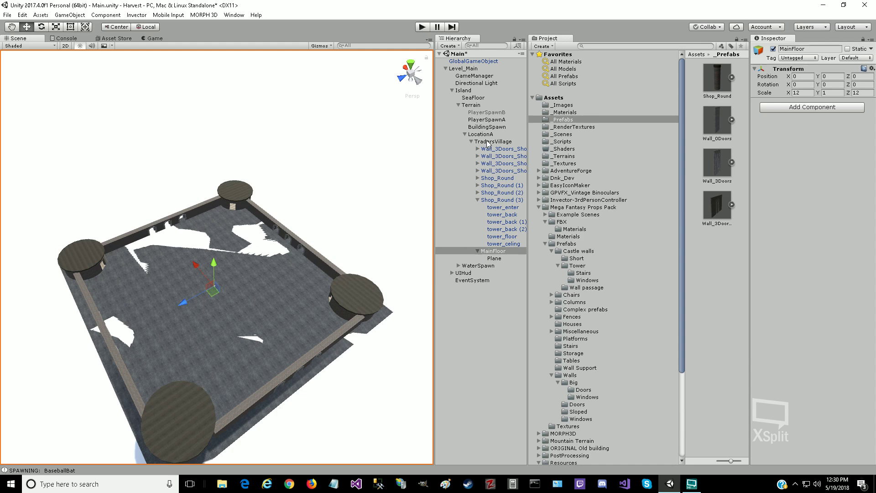
Step: Select all the wall and round shop objects under TradersVillage, down to tower_celing in Shop_Round (3)
{"action": "left_click", "coordinate": [487, 143]}
{"action": "left_click", "coordinate": [491, 150]}
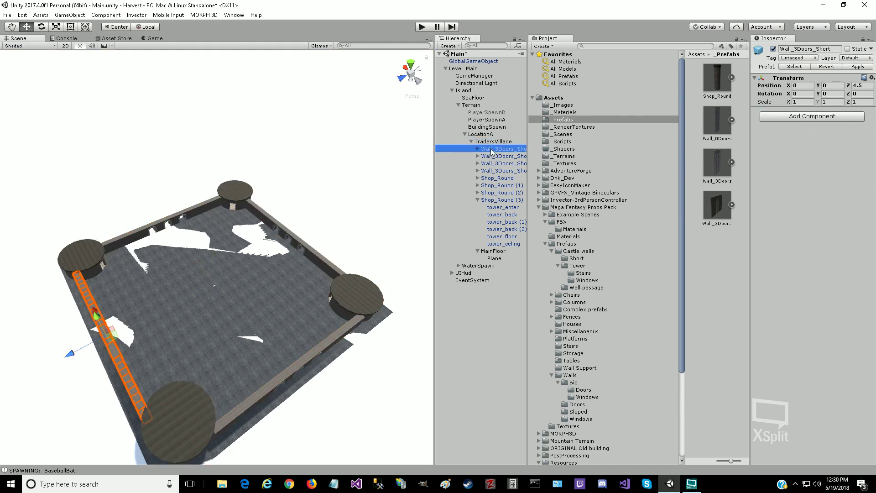
{"action": "key", "text": "shift+Down"}
{"action": "key", "text": "shift+Down"}
{"action": "key", "text": "shift+Down"}
{"action": "key", "text": "shift+Down"}
{"action": "key", "text": "shift+Down"}
{"action": "key", "text": "shift+Down"}
{"action": "key", "text": "shift+Down"}
{"action": "key", "text": "shift+Down"}
{"action": "key", "text": "shift+Down"}
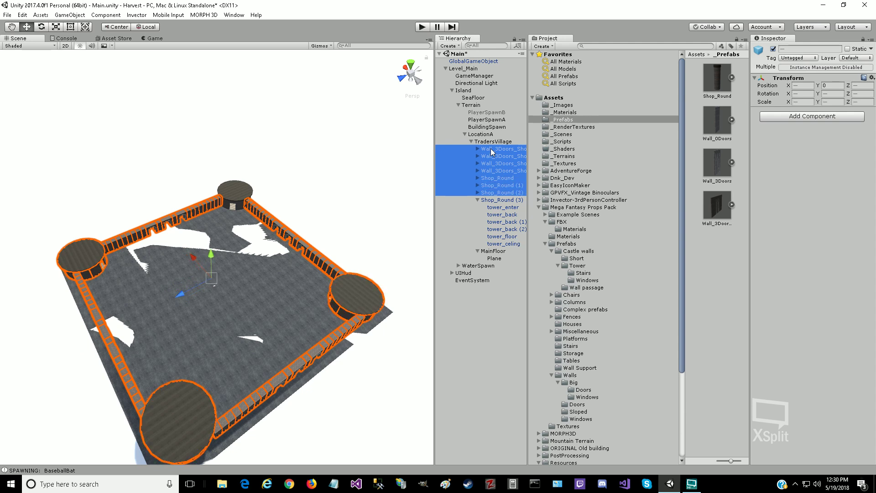
{"action": "key", "text": "shift+Down"}
{"action": "key", "text": "shift+Down"}
{"action": "key", "text": "shift+Down"}
{"action": "key", "text": "shift+Down"}
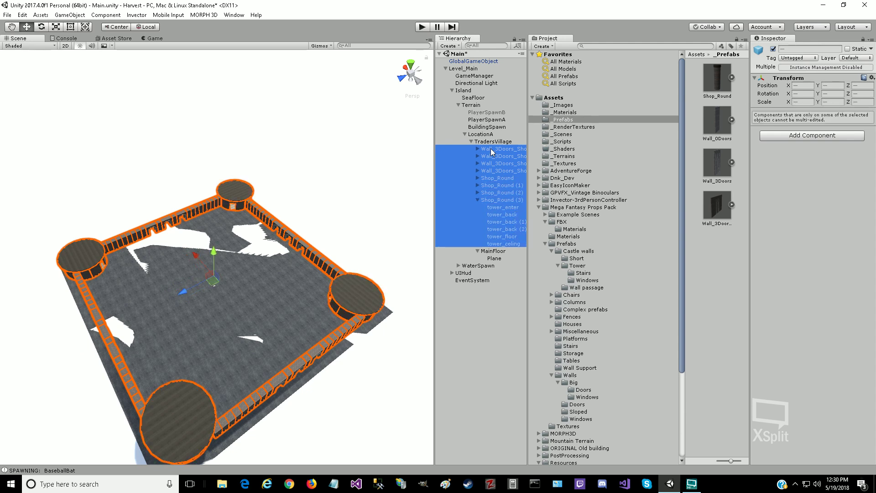
Step: Delete the Plane child from the MainFloor object
{"action": "left_click", "coordinate": [493, 251]}
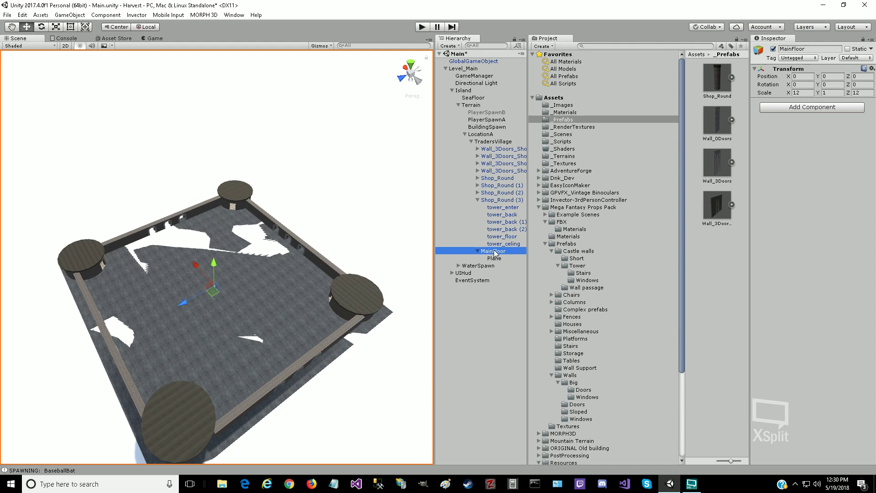
{"action": "left_click", "coordinate": [495, 258]}
{"action": "key", "text": "Delete"}
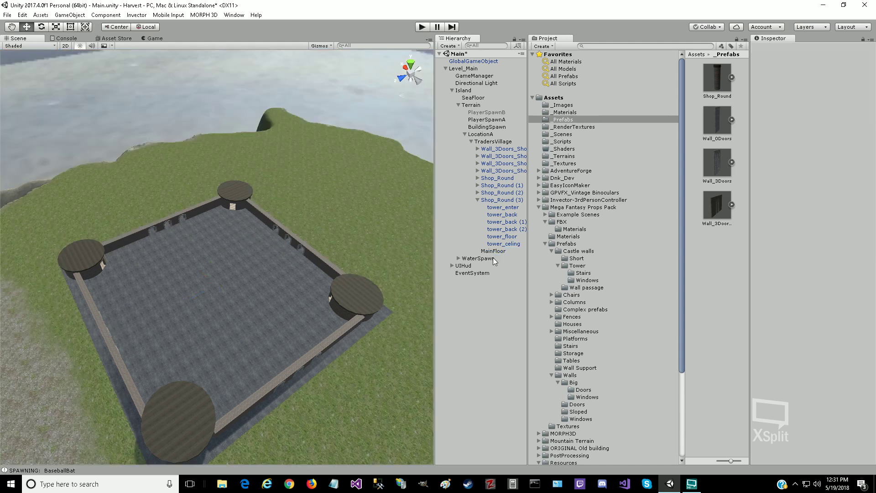
Step: Set the X and Z scale of the MainFloor object to 1
{"action": "left_click", "coordinate": [495, 252]}
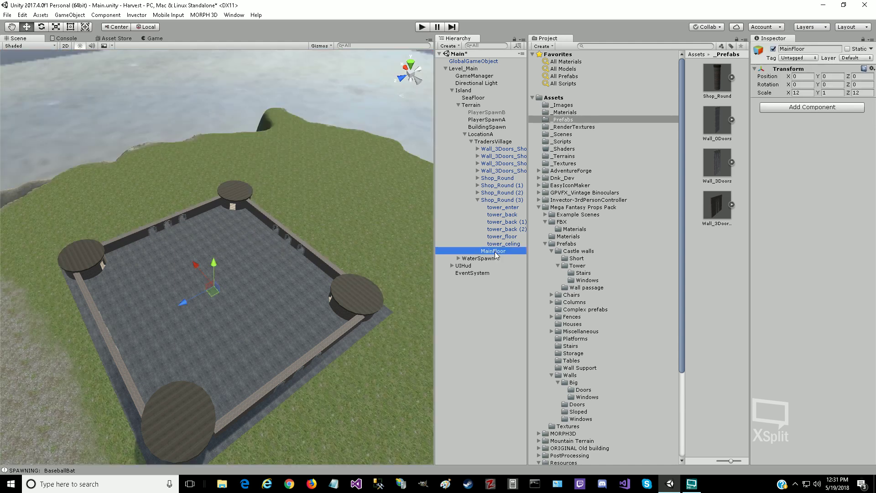
{"action": "left_click", "coordinate": [805, 92]}
{"action": "type", "text": "1"}
{"action": "key", "text": "Tab"}
{"action": "key", "text": "Tab"}
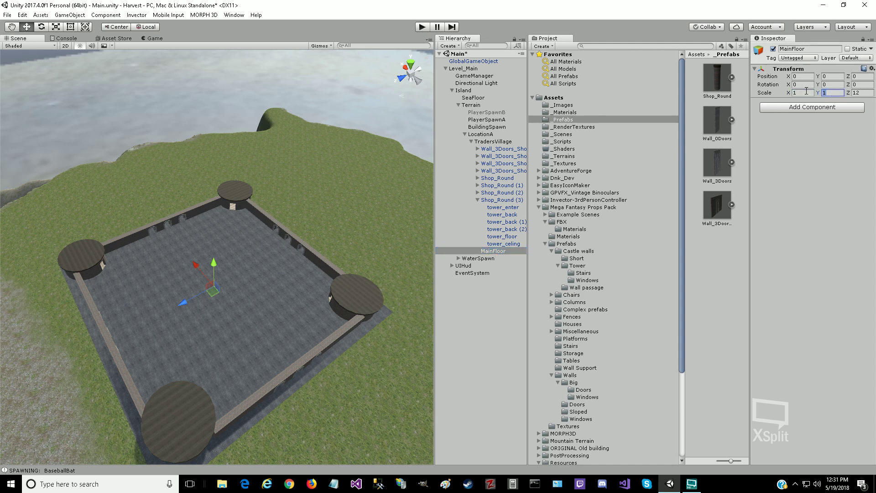
{"action": "type", "text": "1"}
{"action": "key", "text": "Return"}
Step: Try to move all walls and round shops, with Shop_Round (3)'s parts, into MainFloor at once, accepting the prefab instance break
{"action": "left_click", "coordinate": [496, 149]}
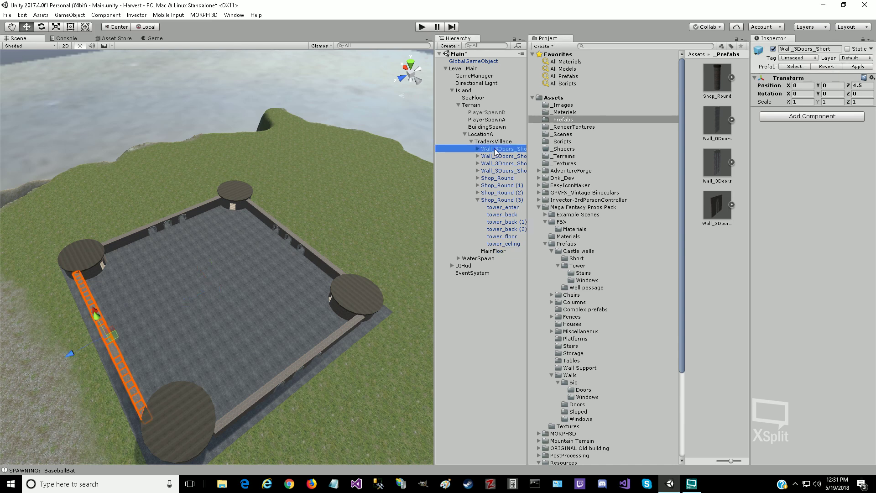
{"action": "key", "text": "shift+Down"}
{"action": "key", "text": "shift+Down"}
{"action": "key", "text": "shift+Down"}
{"action": "key", "text": "shift+Down"}
{"action": "key", "text": "shift+Down"}
{"action": "key", "text": "shift+Down"}
{"action": "key", "text": "shift+Down"}
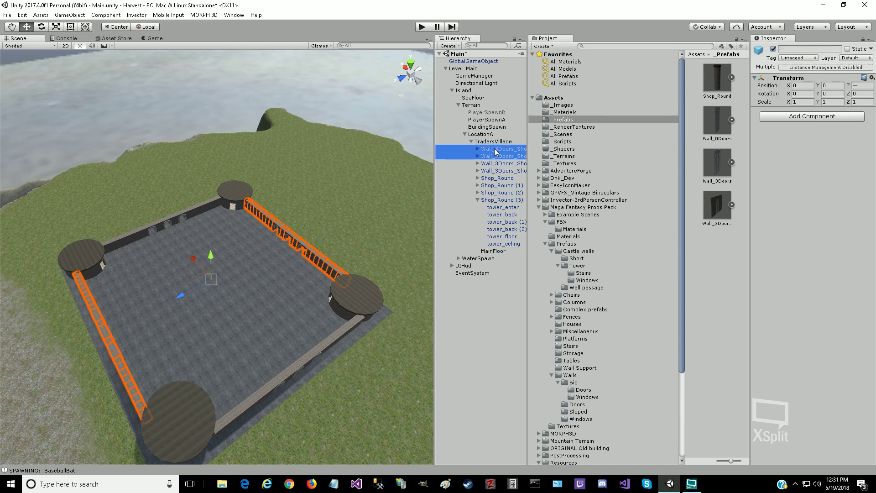
{"action": "key", "text": "shift+Down"}
{"action": "key", "text": "shift+Down"}
{"action": "key", "text": "shift+Down"}
{"action": "key", "text": "shift+Down"}
{"action": "key", "text": "shift+Down"}
{"action": "key", "text": "shift+Down"}
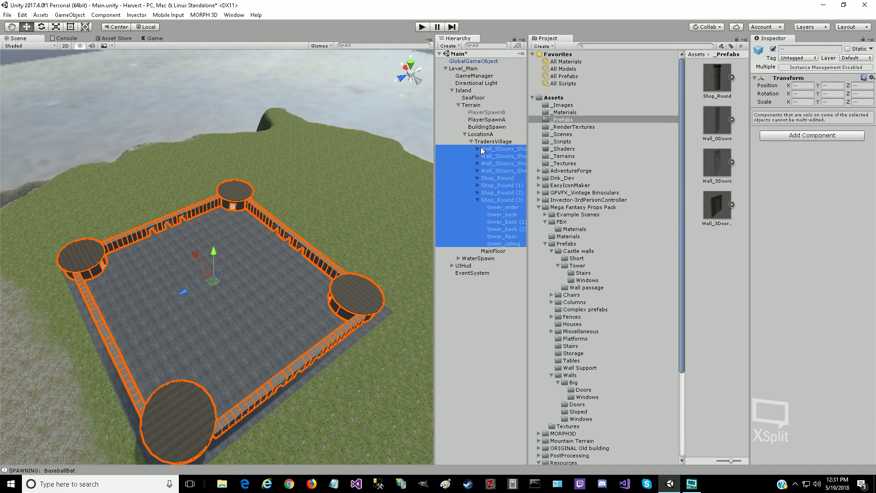
{"action": "left_click_drag", "start_coordinate": [484, 152], "coordinate": [489, 253]}
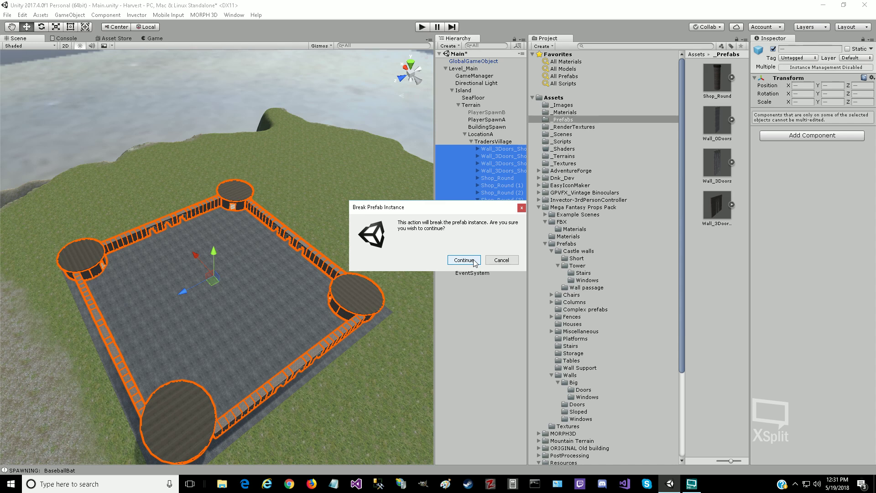
{"action": "left_click", "coordinate": [474, 260]}
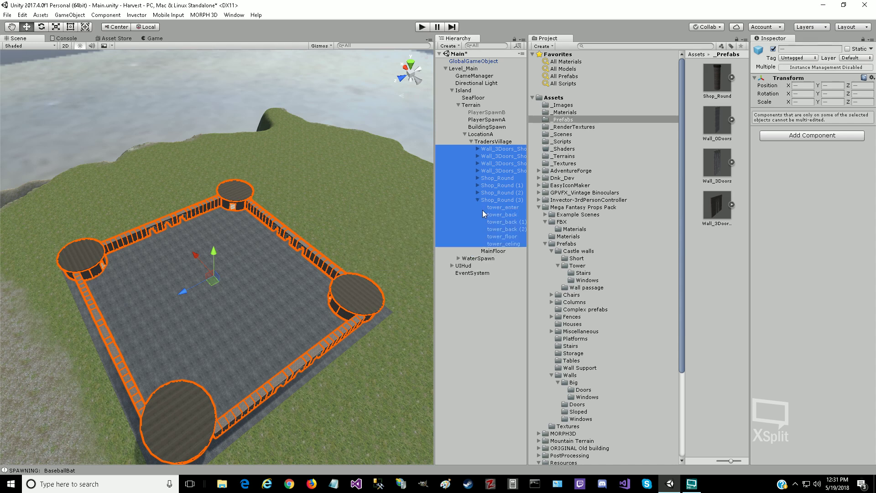
Step: Collapse Shop_Round (3) and make the four Wall_3Doors_Short walls children of MainFloor, one at a time
{"action": "left_click", "coordinate": [462, 193]}
{"action": "left_click", "coordinate": [477, 200]}
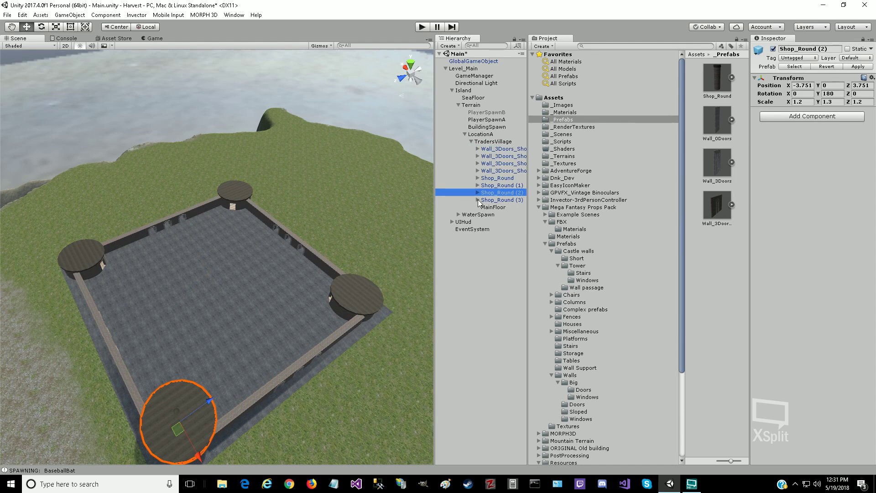
{"action": "left_click", "coordinate": [486, 150]}
{"action": "left_click_drag", "start_coordinate": [486, 150], "coordinate": [488, 210]}
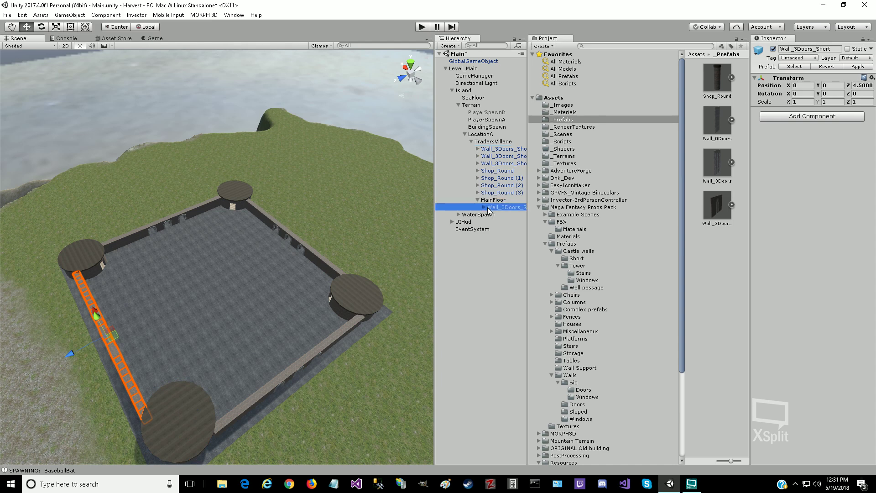
{"action": "left_click", "coordinate": [487, 149]}
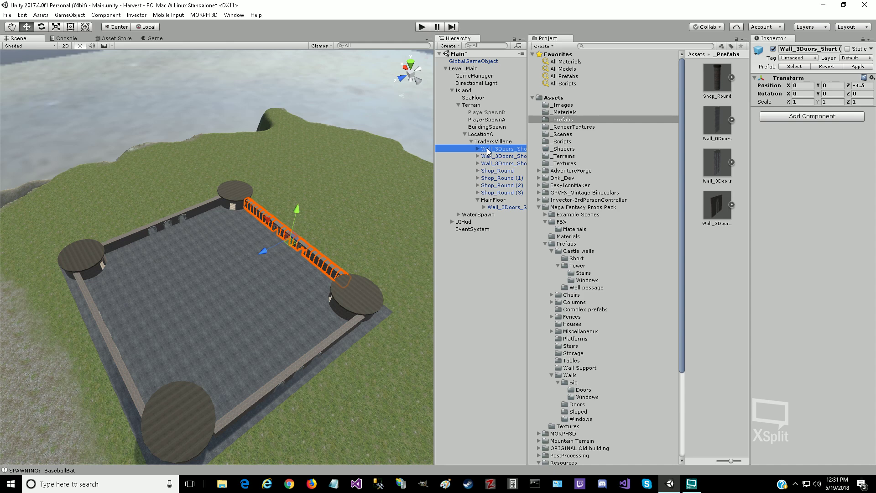
{"action": "left_click_drag", "start_coordinate": [487, 151], "coordinate": [492, 204]}
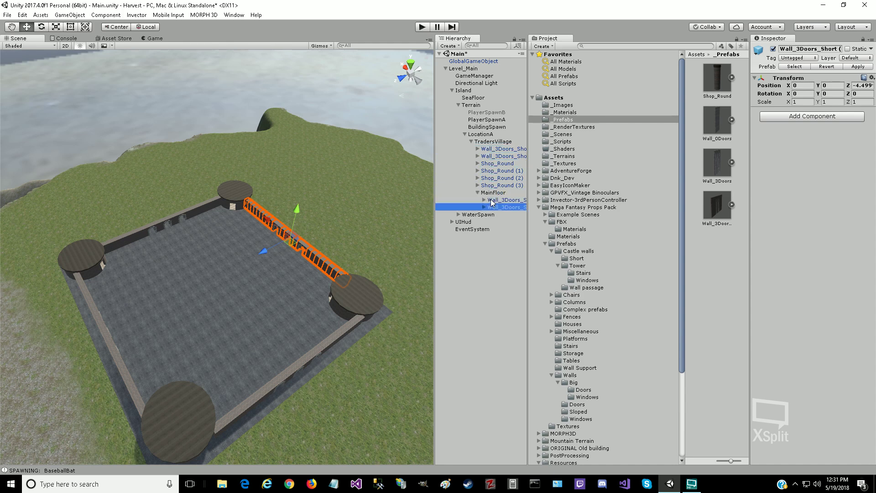
{"action": "left_click", "coordinate": [490, 150]}
{"action": "left_click_drag", "start_coordinate": [490, 150], "coordinate": [491, 192]}
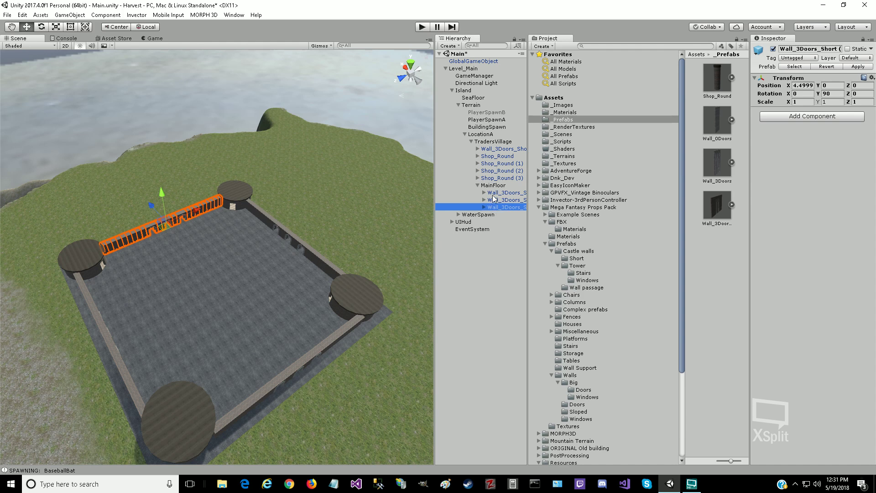
{"action": "left_click", "coordinate": [493, 186]}
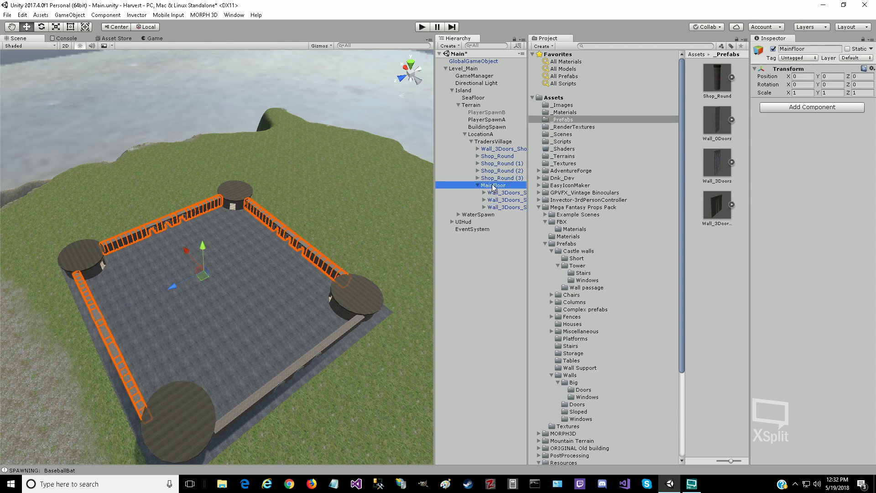
{"action": "left_click_drag", "start_coordinate": [492, 151], "coordinate": [492, 186]}
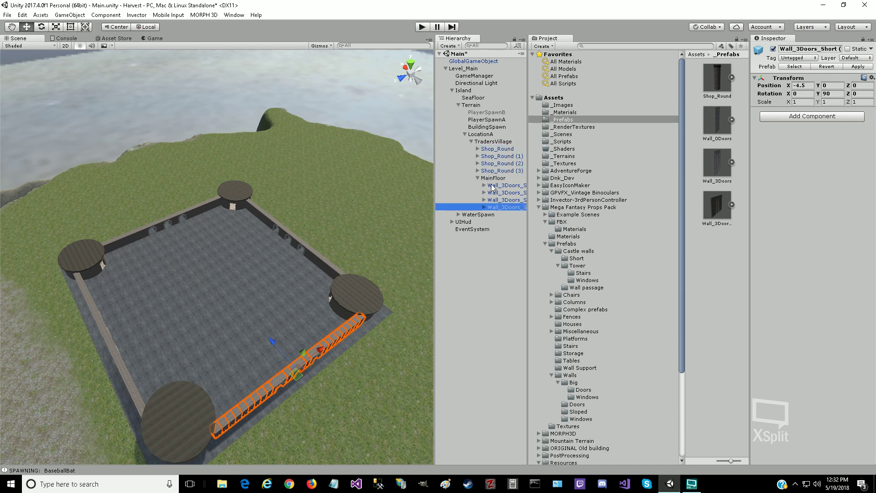
Step: Make Shop_Round and its copies (1), (2) and (3) children of the MainFloor object
{"action": "left_click", "coordinate": [492, 151]}
{"action": "mouse_move", "coordinate": [492, 151]}
{"action": "left_mouse_down"}
{"action": "mouse_move", "coordinate": [493, 180]}
{"action": "mouse_move", "coordinate": [494, 152]}
{"action": "mouse_move", "coordinate": [491, 166]}
{"action": "left_mouse_up"}
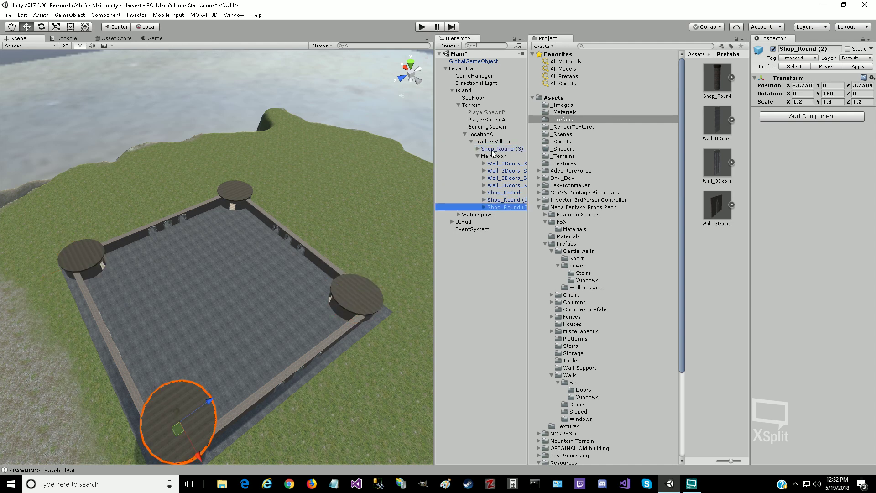
{"action": "left_click", "coordinate": [492, 150]}
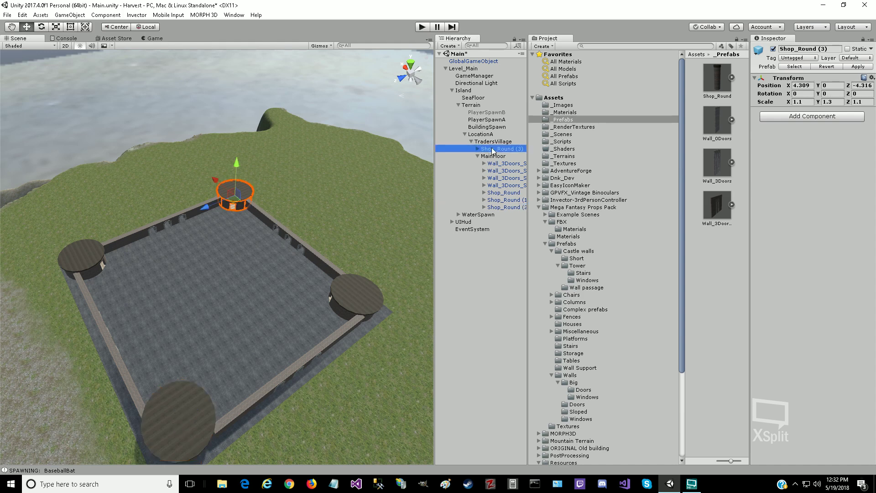
{"action": "left_click_drag", "start_coordinate": [492, 151], "coordinate": [493, 168]}
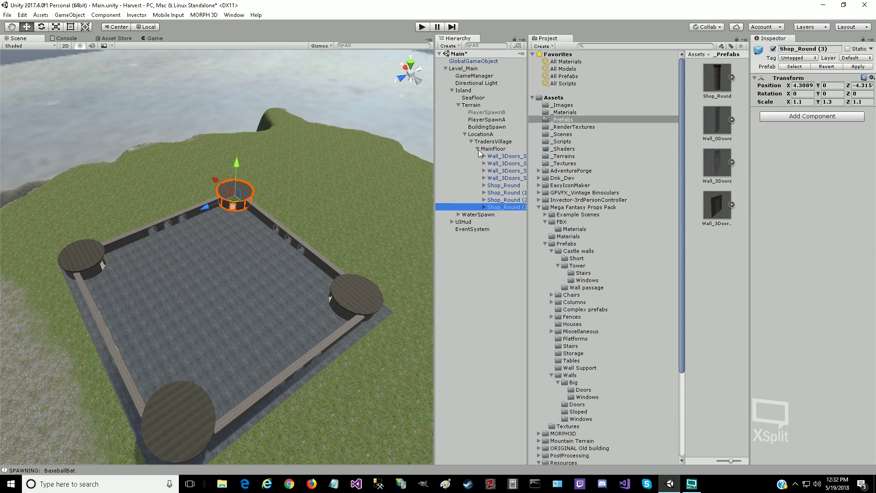
Step: Test an X scale of 0.5 on MainFloor and set it back to 1
{"action": "left_click", "coordinate": [488, 151]}
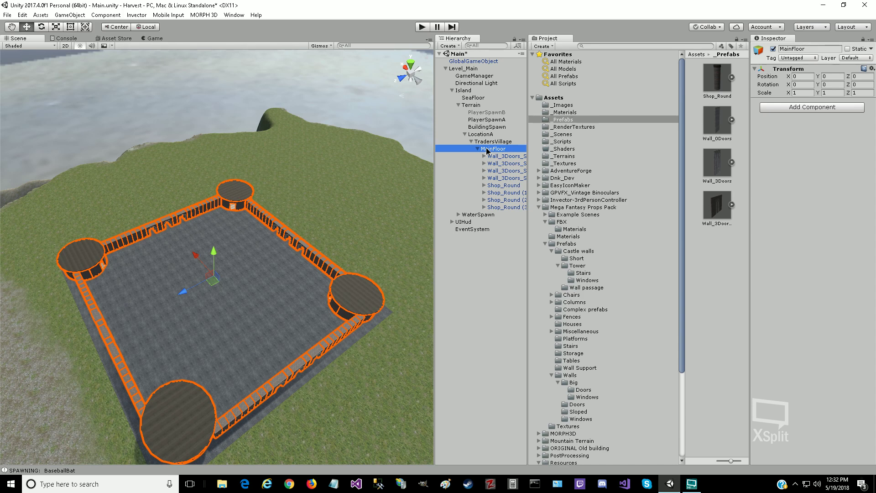
{"action": "left_click", "coordinate": [487, 149]}
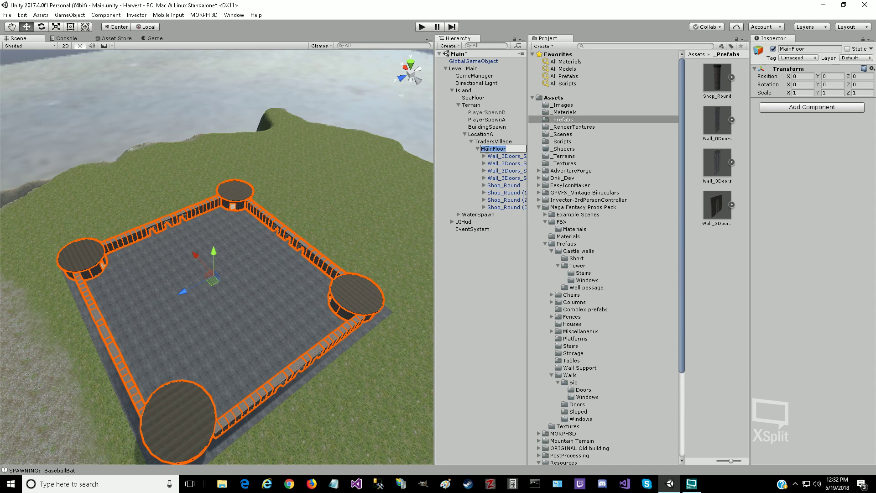
{"action": "key", "text": "Return"}
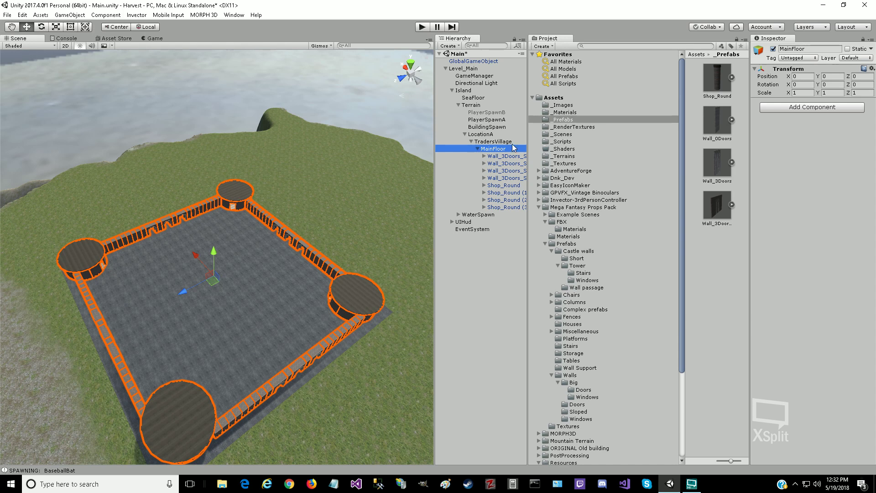
{"action": "left_click", "coordinate": [800, 93]}
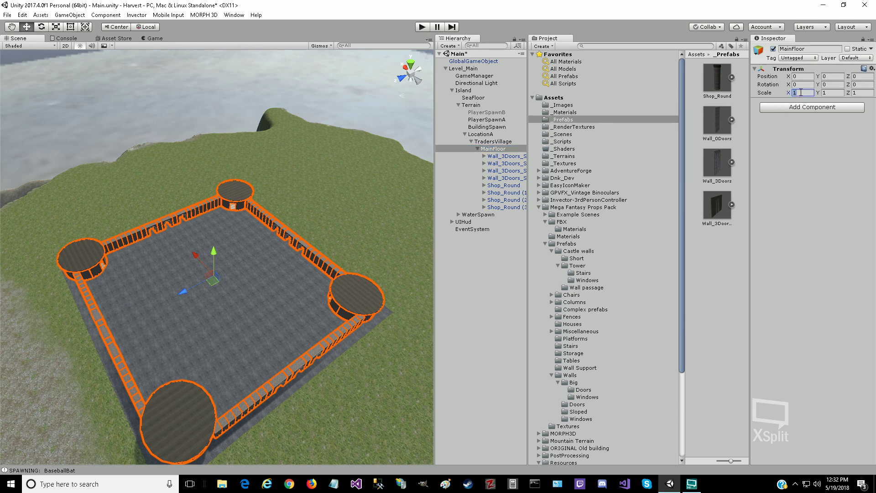
{"action": "type", "text": "0.5"}
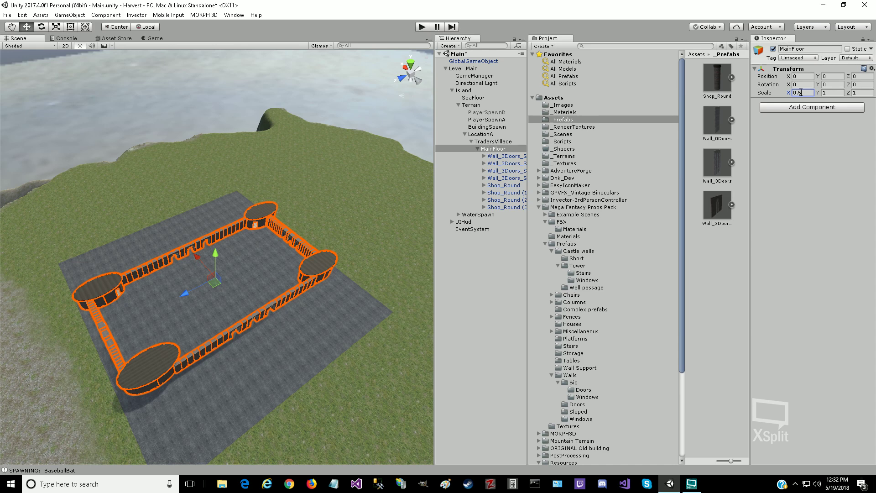
{"action": "key", "text": "BackSpace"}
{"action": "key", "text": "BackSpace"}
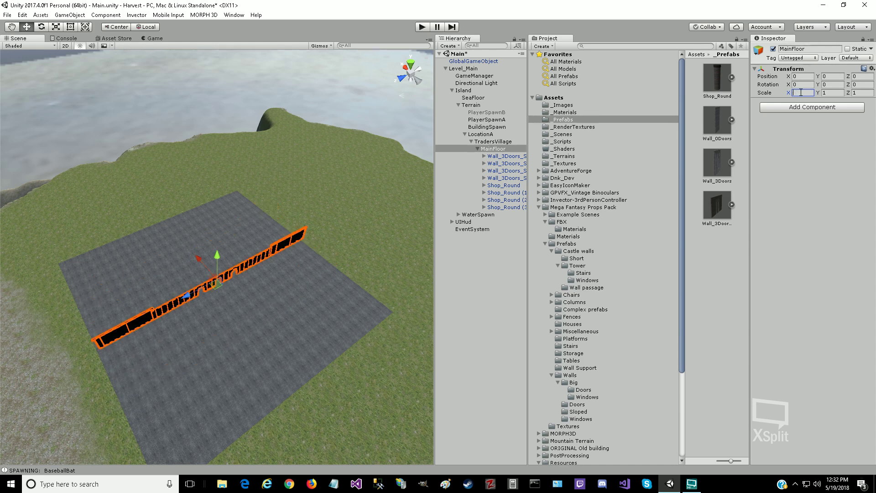
{"action": "type", "text": "1"}
{"action": "key", "text": "Tab"}
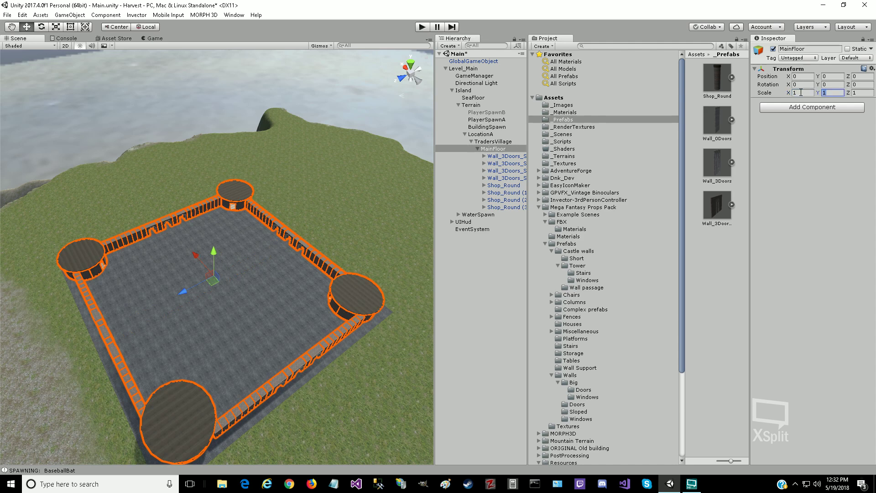
Step: Move MainFloor with its walls and shops out of TradersVillage so it sits directly under LocationA
{"action": "left_click_drag", "start_coordinate": [487, 150], "coordinate": [485, 144]}
{"action": "left_click", "coordinate": [488, 145]}
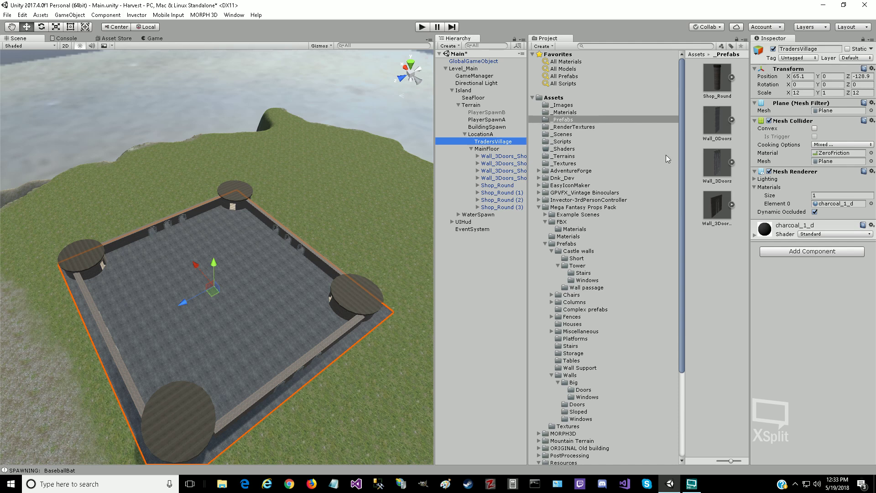
{"action": "left_click", "coordinate": [488, 148]}
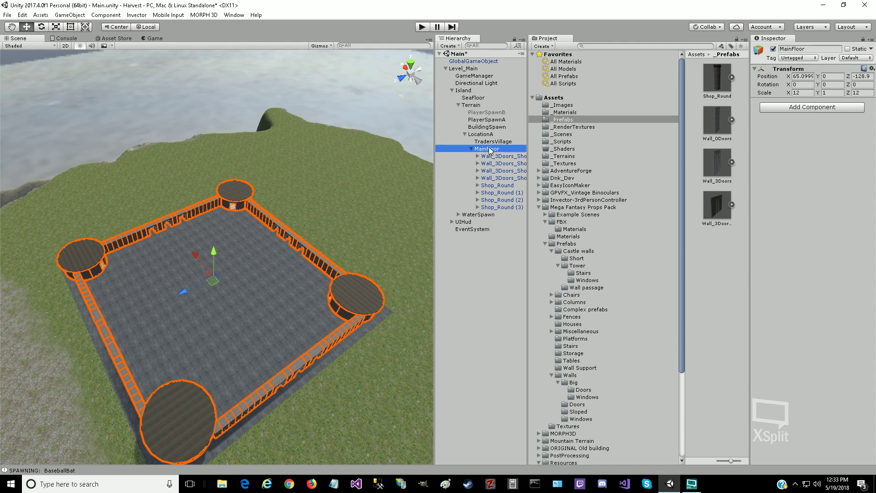
{"action": "left_click", "coordinate": [492, 157]}
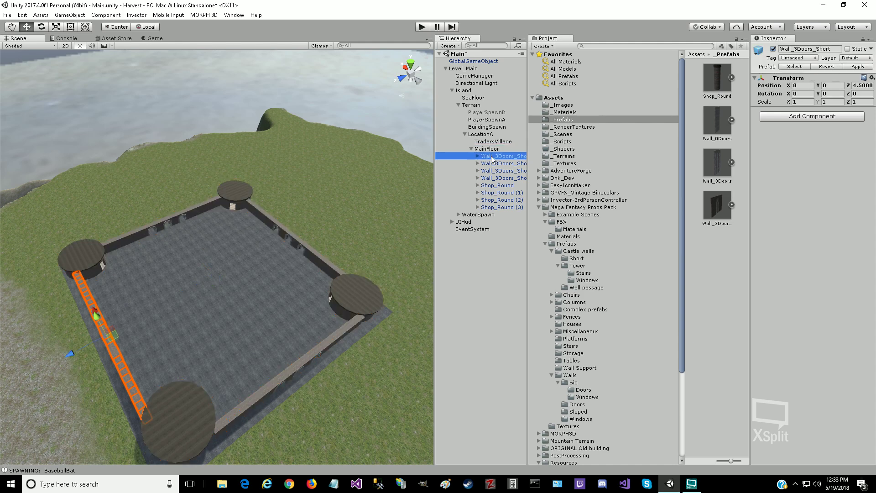
{"action": "key", "text": "shift+Down"}
{"action": "key", "text": "shift+Down"}
{"action": "key", "text": "shift+Down"}
{"action": "key", "text": "shift+Down"}
{"action": "key", "text": "shift+Down"}
{"action": "key", "text": "shift+Down"}
{"action": "key", "text": "shift+Down"}
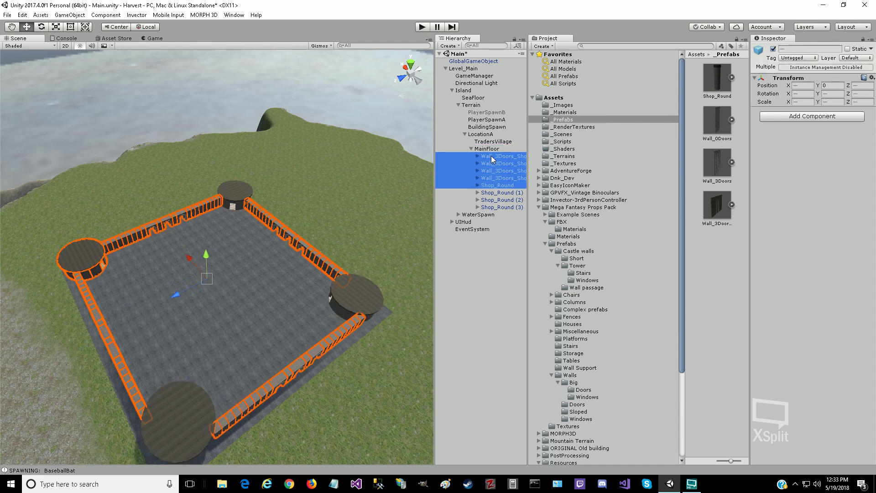
Step: Disable the Mesh Renderer and Mesh Collider components of the TradersVillage object
{"action": "left_click", "coordinate": [492, 141]}
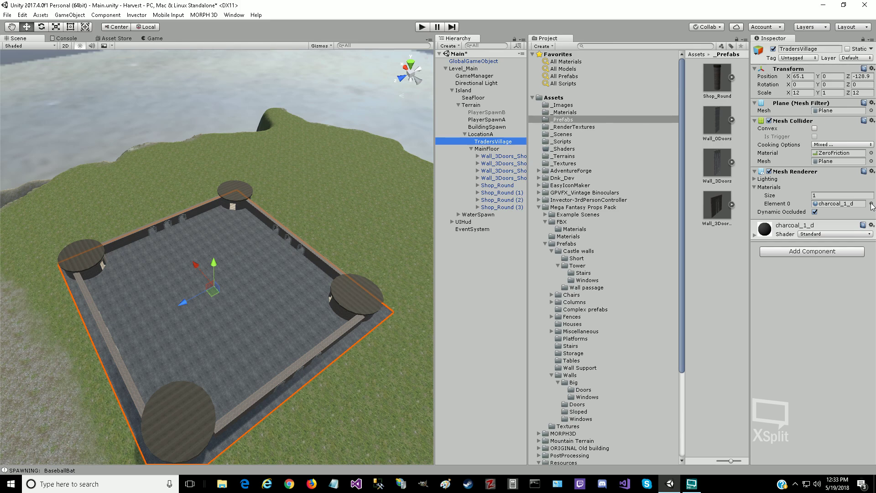
{"action": "left_click", "coordinate": [769, 172]}
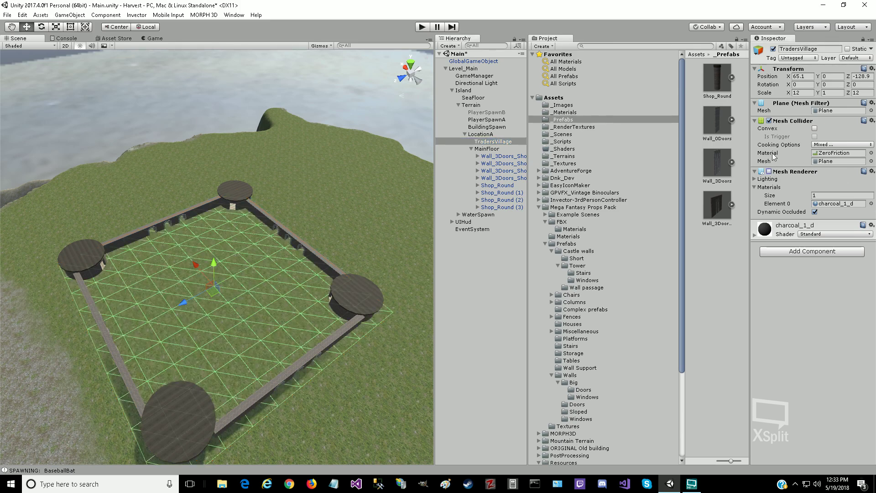
{"action": "left_click", "coordinate": [769, 121]}
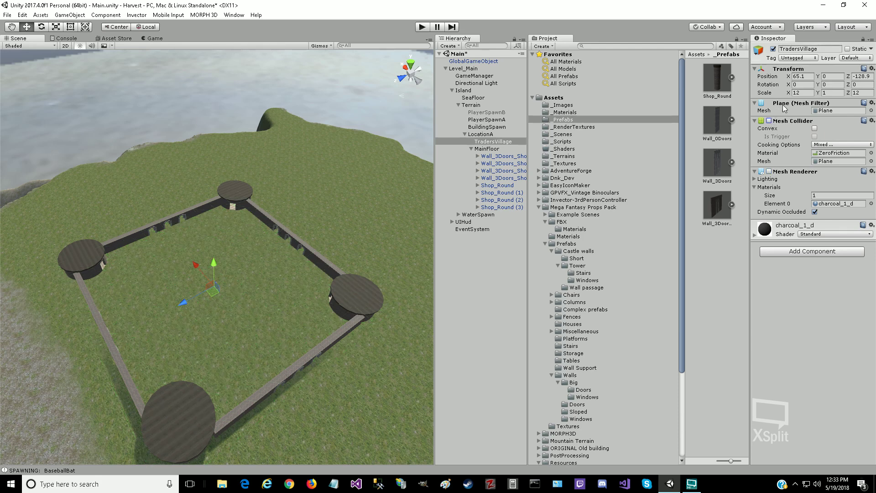
Step: Remove the Mesh Filter, Mesh Collider and Mesh Renderer components from the TradersVillage object
{"action": "left_click", "coordinate": [492, 142]}
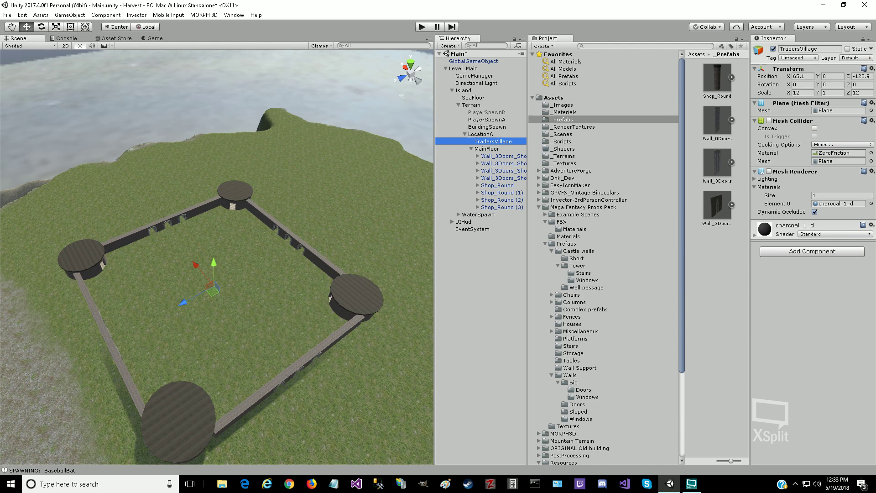
{"action": "left_click", "coordinate": [871, 104]}
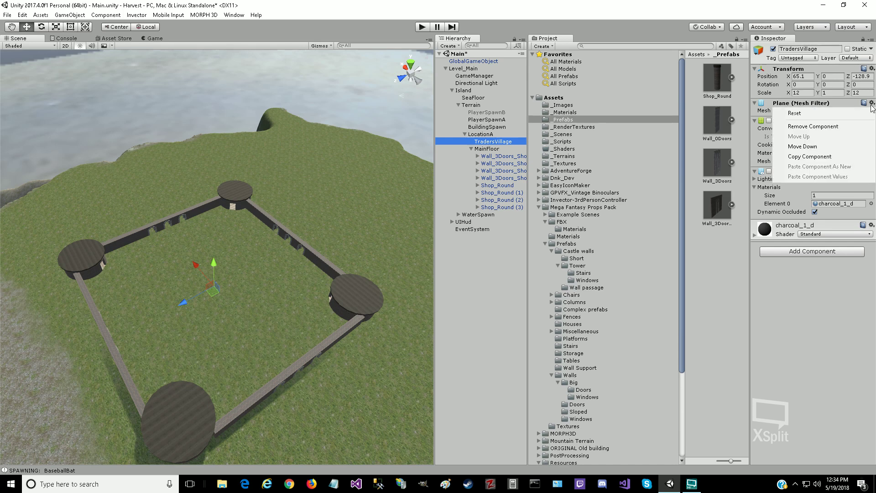
{"action": "left_click", "coordinate": [847, 127]}
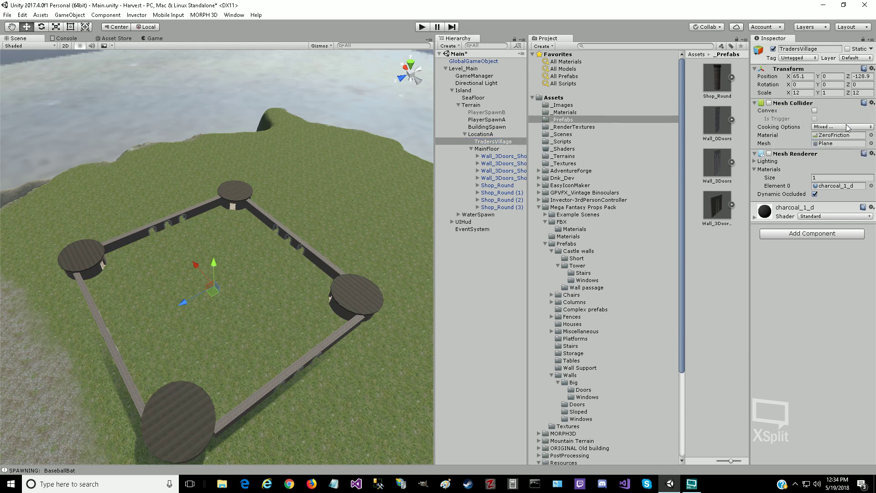
{"action": "left_click", "coordinate": [871, 103]}
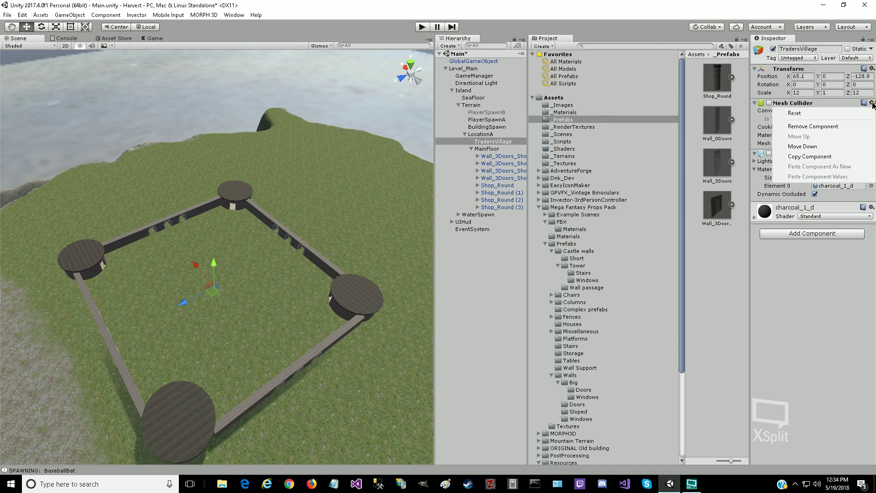
{"action": "left_click", "coordinate": [854, 126]}
{"action": "left_click", "coordinate": [872, 103]}
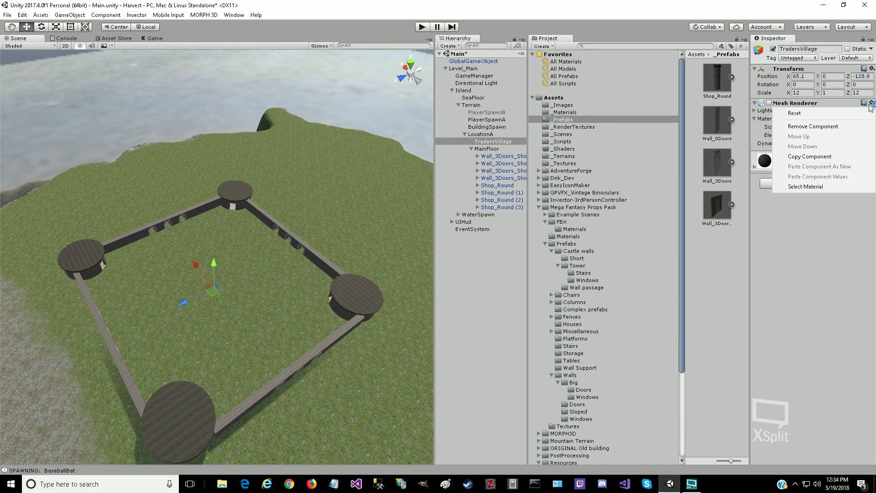
{"action": "left_click", "coordinate": [848, 126]}
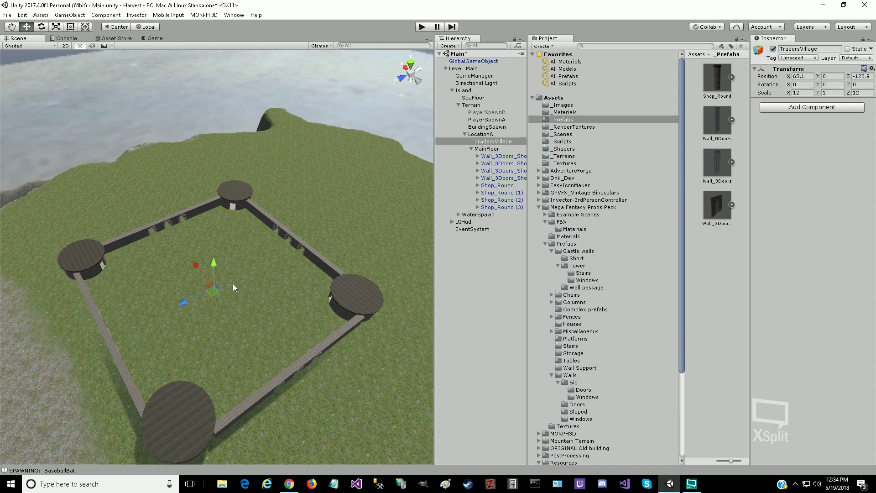
Step: Move all four wall objects and all four Shop_Round objects out of MainFloor so they become children of TradersVillage
{"action": "left_click", "coordinate": [483, 158]}
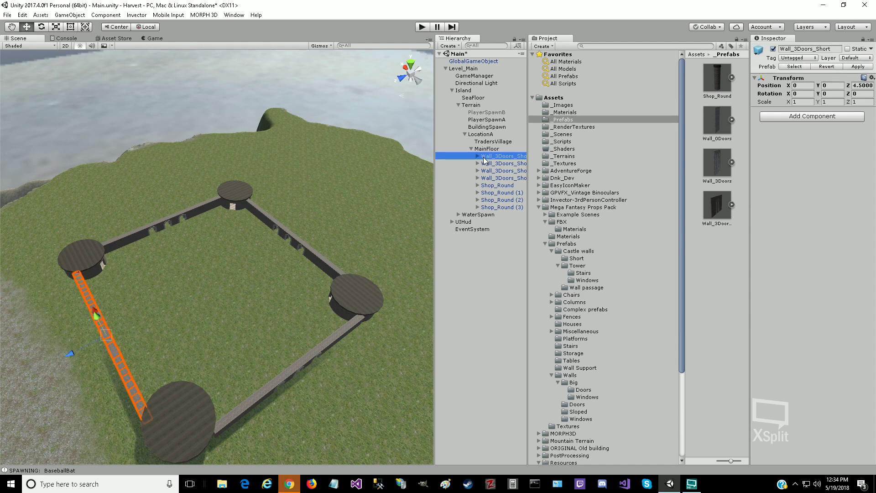
{"action": "key", "text": "shift+Down"}
{"action": "key", "text": "shift+Down"}
{"action": "key", "text": "shift+Down"}
{"action": "key", "text": "shift+Down"}
{"action": "key", "text": "shift+Down"}
{"action": "key", "text": "shift+Down"}
{"action": "key", "text": "shift+Down"}
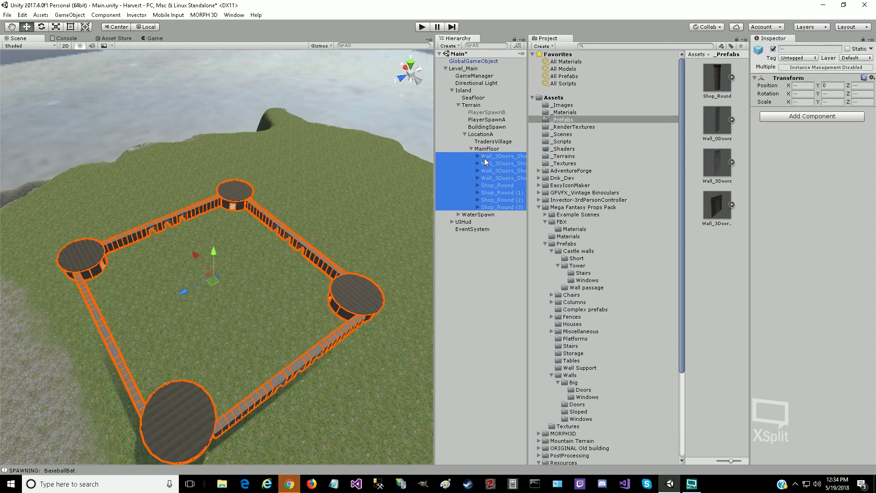
{"action": "left_click_drag", "start_coordinate": [487, 158], "coordinate": [491, 146]}
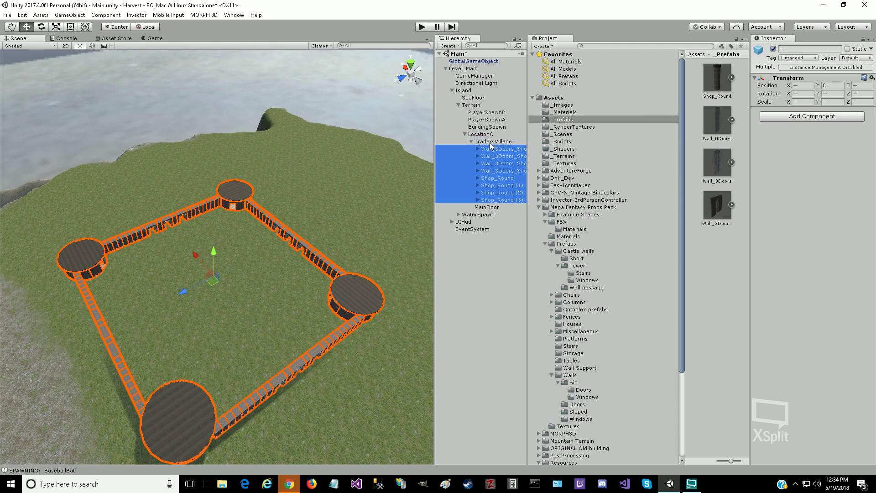
{"action": "left_click", "coordinate": [485, 208]}
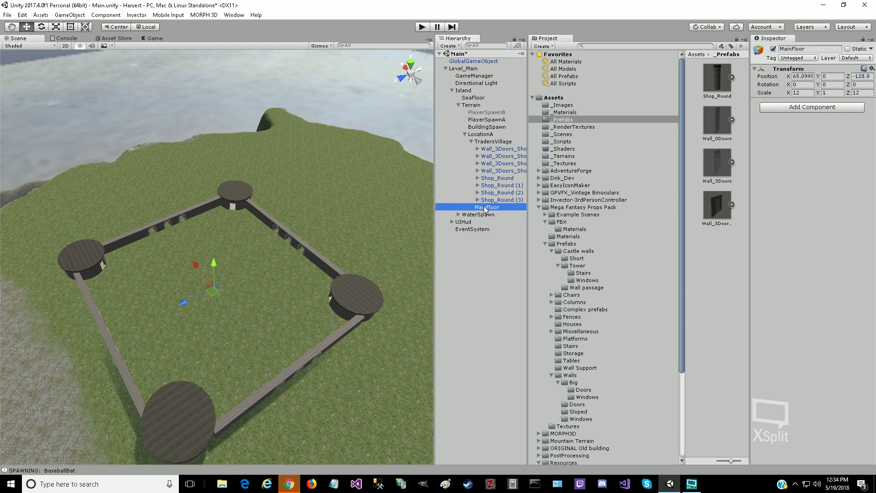
{"action": "left_click", "coordinate": [793, 106]}
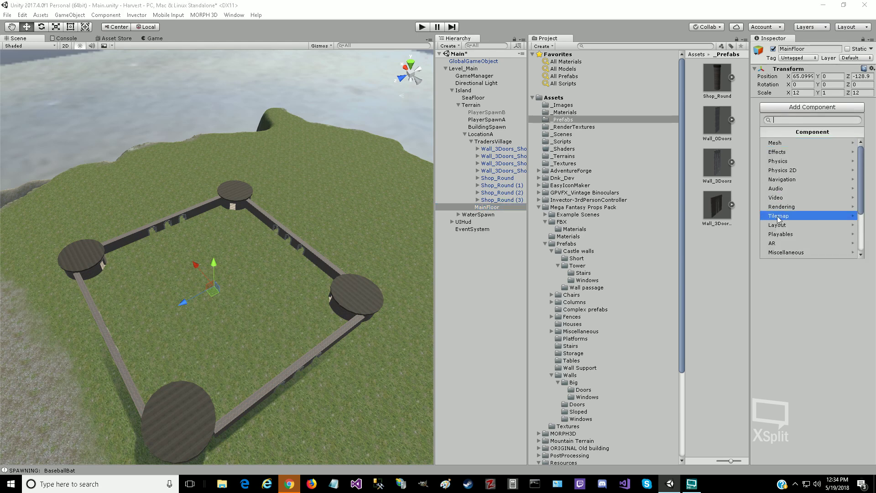
{"action": "left_click", "coordinate": [789, 162]}
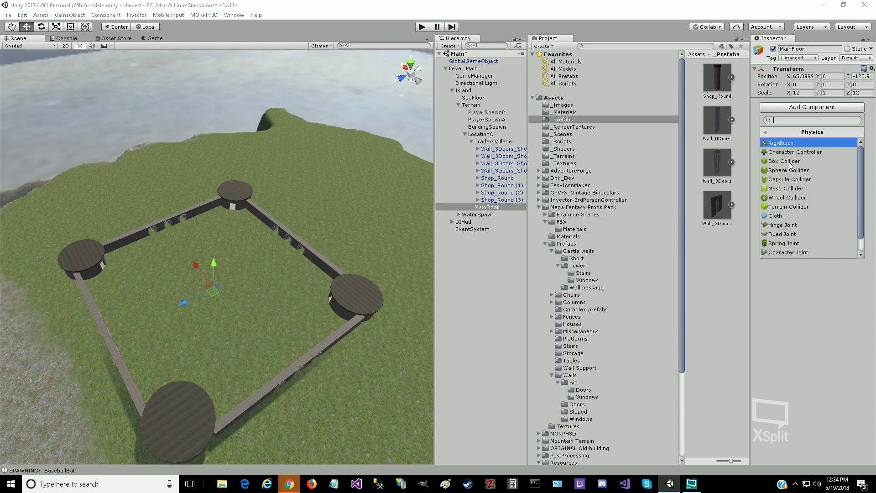
{"action": "left_click", "coordinate": [789, 163]}
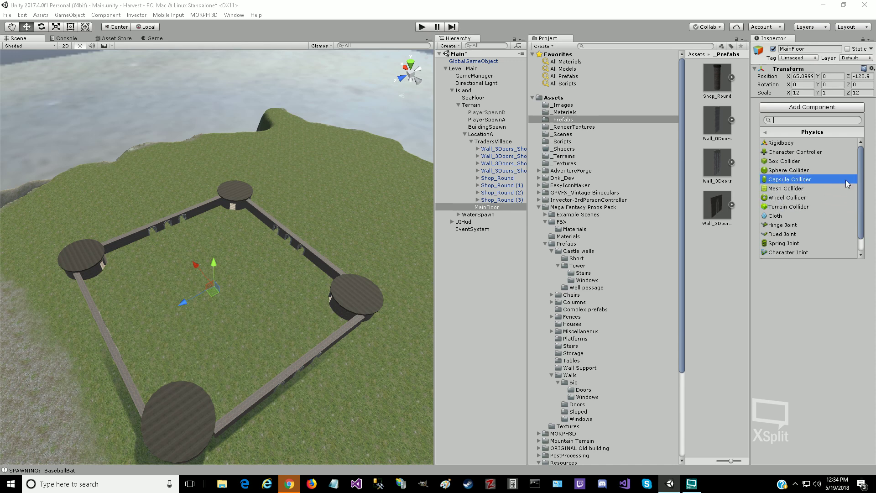
{"action": "key", "text": "Escape"}
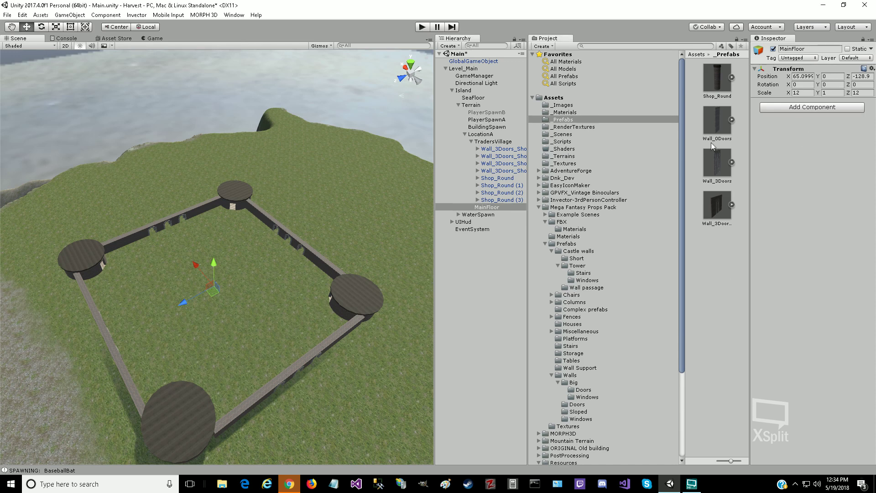
Step: Create a 3D Plane as a child of the MainFloor object
{"action": "left_click", "coordinate": [491, 208]}
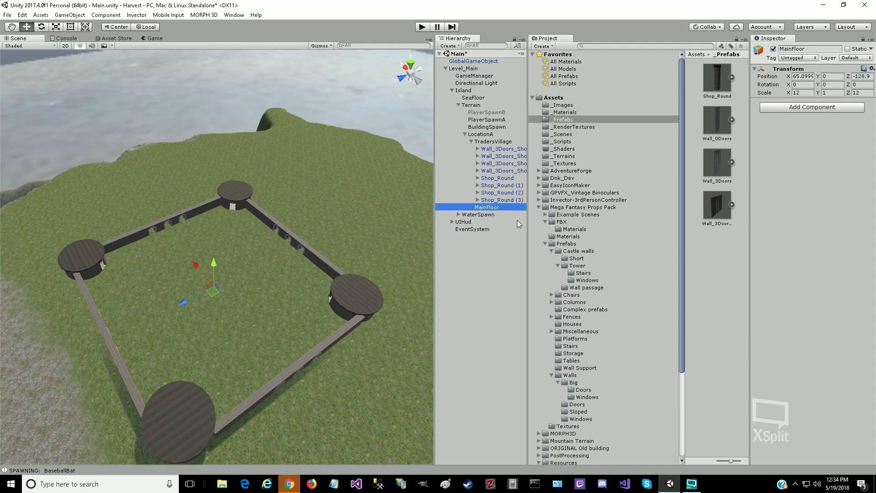
{"action": "right_click", "coordinate": [494, 208]}
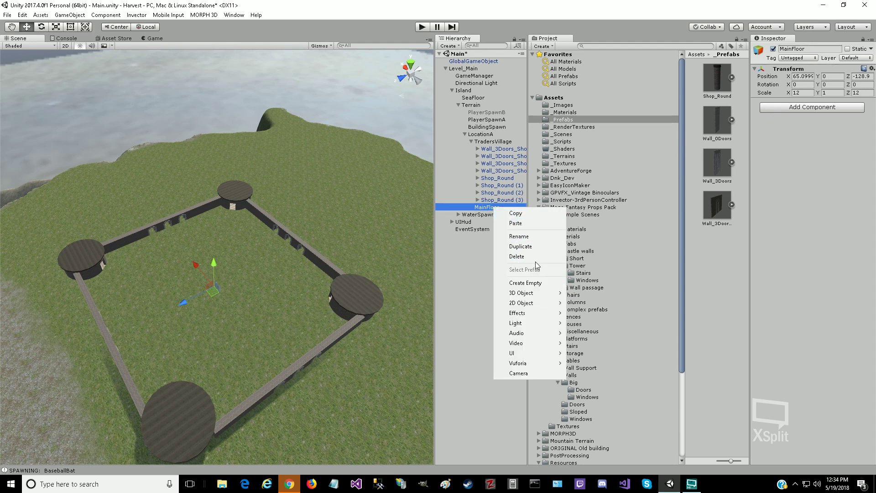
{"action": "mouse_move", "coordinate": [536, 293]}
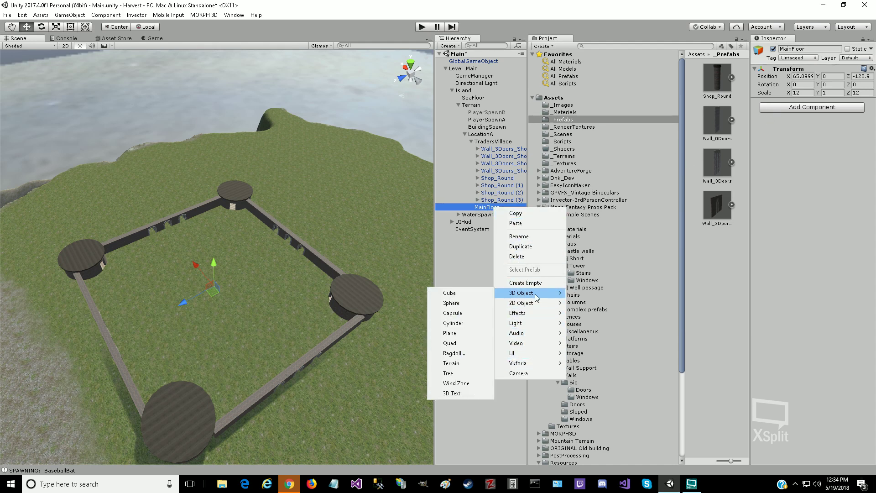
{"action": "left_click", "coordinate": [460, 333]}
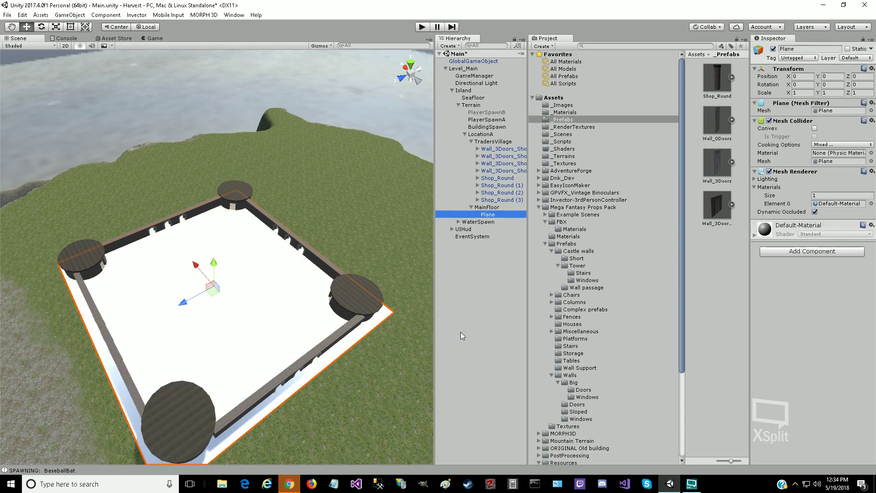
Step: Toggle the new plane's Mesh Renderer to compare, and set the plane's X and Z scale to 1.1
{"action": "left_click", "coordinate": [803, 92]}
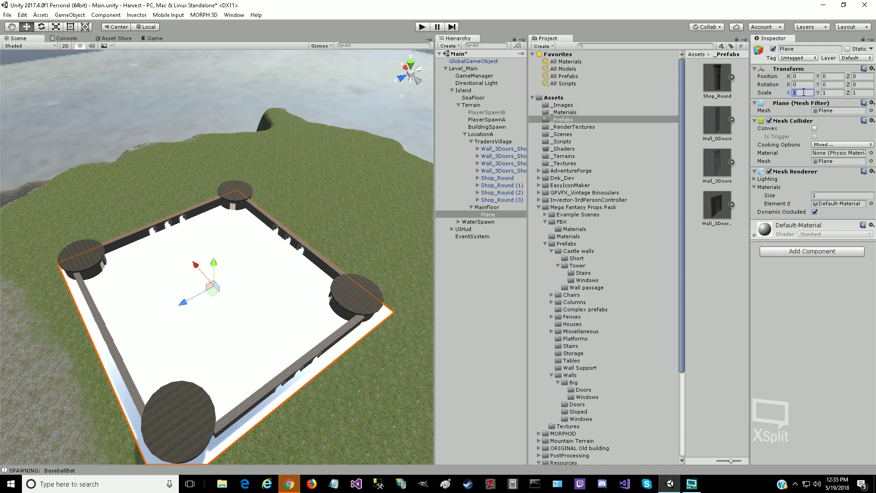
{"action": "left_click", "coordinate": [769, 172]}
{"action": "left_click", "coordinate": [769, 172]}
{"action": "left_click", "coordinate": [769, 172]}
{"action": "left_click", "coordinate": [798, 93]}
{"action": "type", "text": "1.1"}
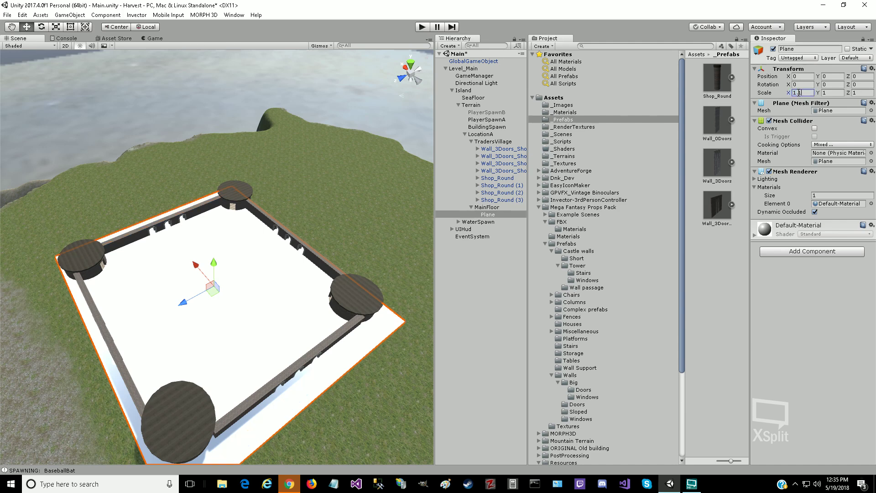
{"action": "key", "text": "Tab"}
{"action": "key", "text": "Tab"}
{"action": "type", "text": "1.1"}
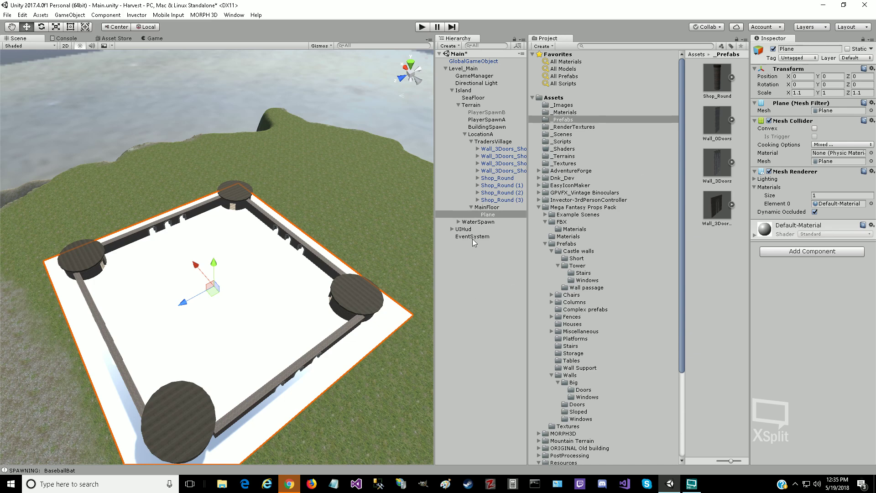
Step: Set the X and Z scale of the plane under MainFloor to 1.05
{"action": "left_click", "coordinate": [487, 209]}
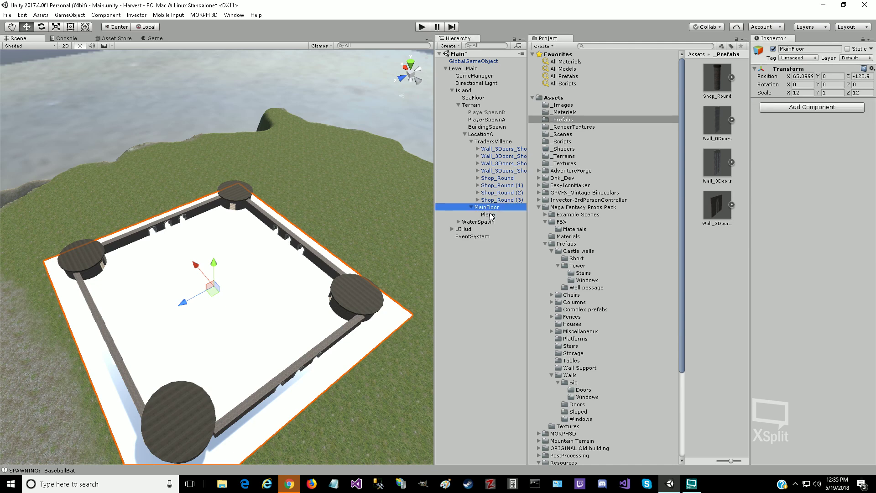
{"action": "left_click", "coordinate": [489, 215]}
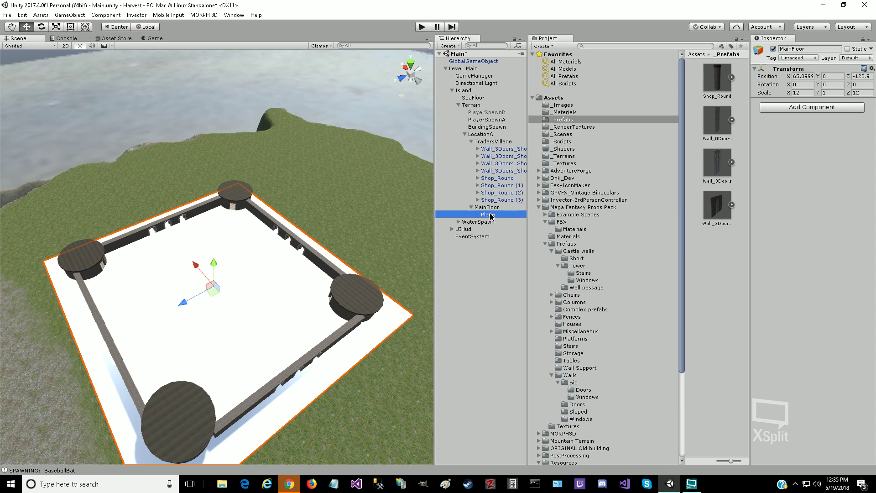
{"action": "left_click", "coordinate": [805, 93]}
{"action": "left_click", "coordinate": [805, 93]}
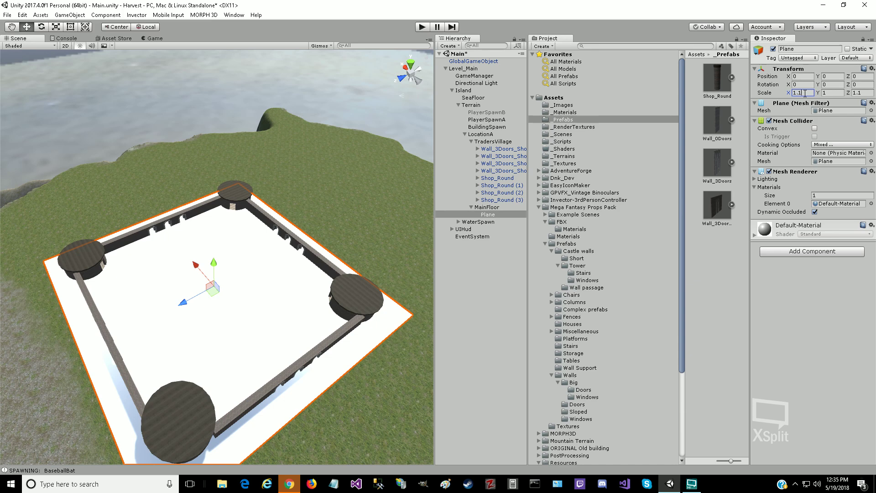
{"action": "type", "text": "05"}
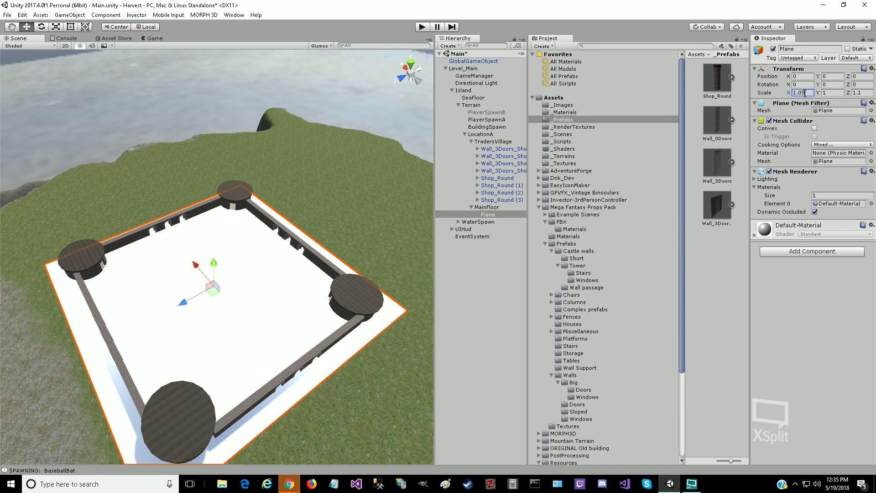
{"action": "key", "text": "Tab"}
{"action": "key", "text": "Tab"}
{"action": "type", "text": "1.05"}
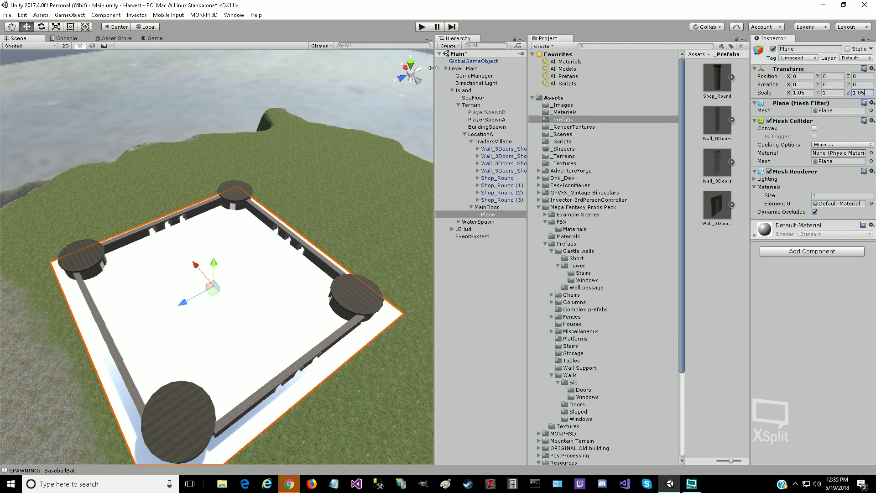
Step: Check the plane's edges against the walls from above, and set MainFloor's X and Z position to 0
{"action": "left_click", "coordinate": [410, 63]}
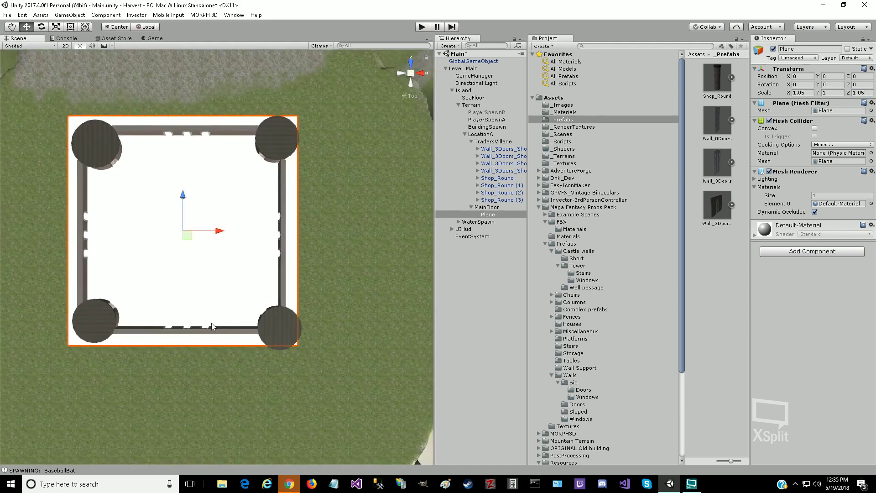
{"action": "scroll", "coordinate": [211, 322], "scroll_direction": "up", "scroll_amount": 2}
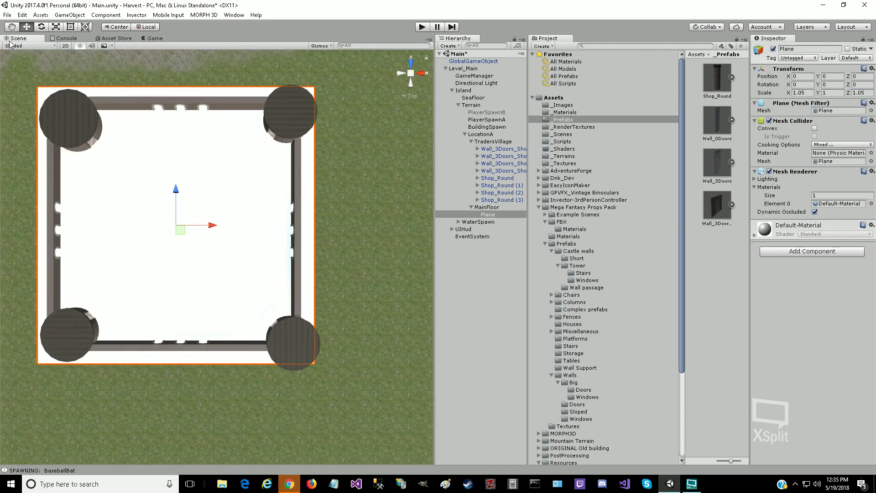
{"action": "left_click", "coordinate": [11, 26]}
{"action": "left_click_drag", "start_coordinate": [120, 200], "coordinate": [861, 153]}
{"action": "left_click_drag", "start_coordinate": [113, 308], "coordinate": [372, 249]}
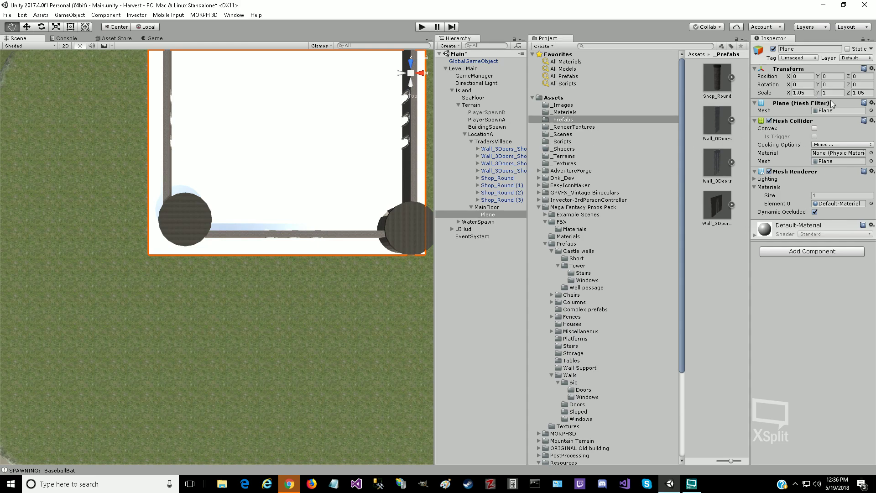
{"action": "left_click", "coordinate": [487, 207]}
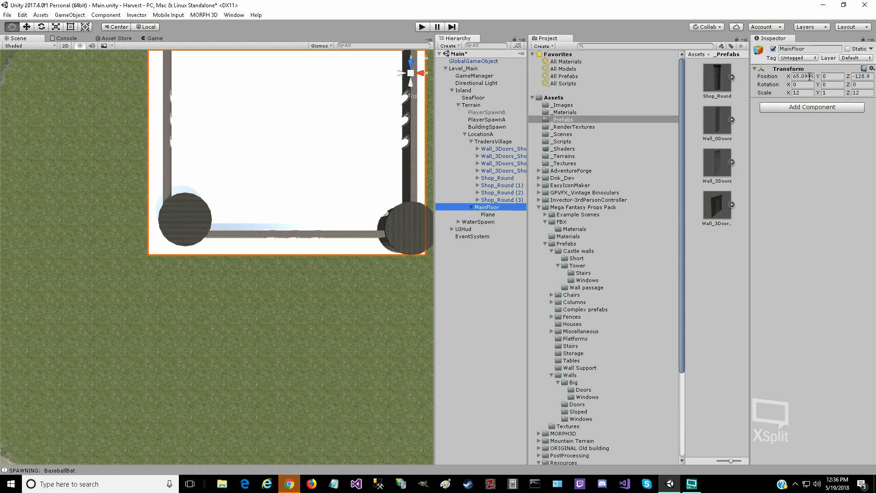
{"action": "left_click", "coordinate": [809, 77]}
{"action": "type", "text": "0"}
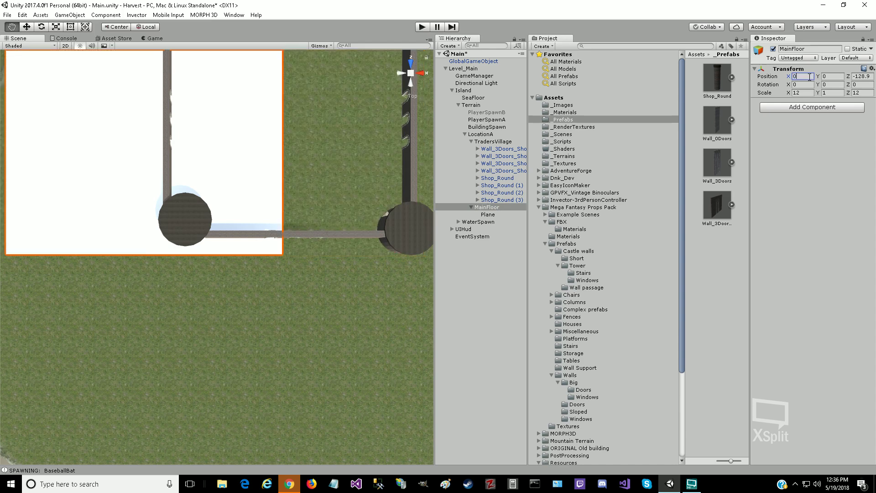
{"action": "key", "text": "Tab"}
{"action": "key", "text": "Tab"}
{"action": "type", "text": "0"}
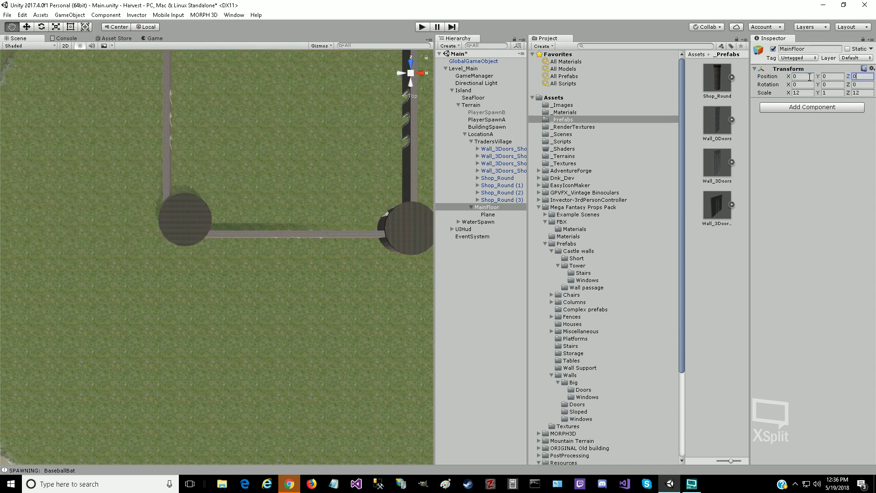
Step: Set MainFloor's position to X -64 and Z -128, and select the parent LocationA to check its transform
{"action": "left_click", "coordinate": [809, 77]}
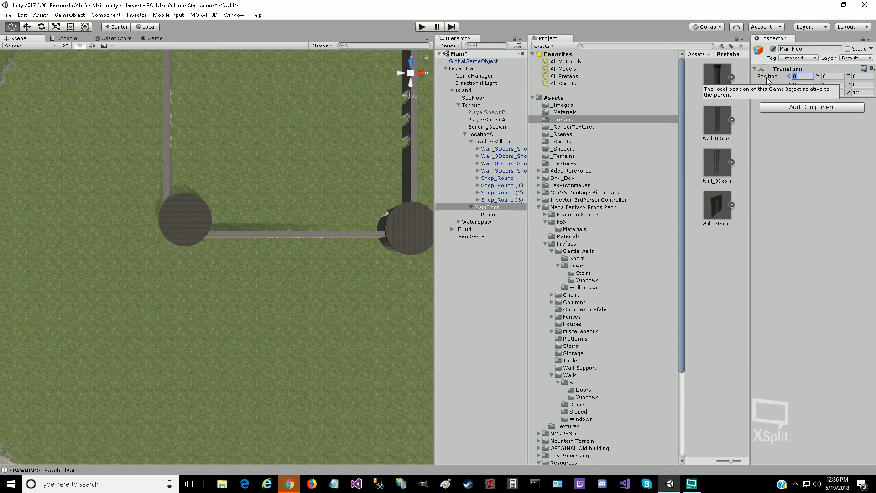
{"action": "type", "text": "64"}
{"action": "key", "text": "Tab"}
{"action": "key", "text": "Tab"}
{"action": "type", "text": "128"}
{"action": "key", "text": "BackSpace"}
{"action": "key", "text": "BackSpace"}
{"action": "type", "text": "-128"}
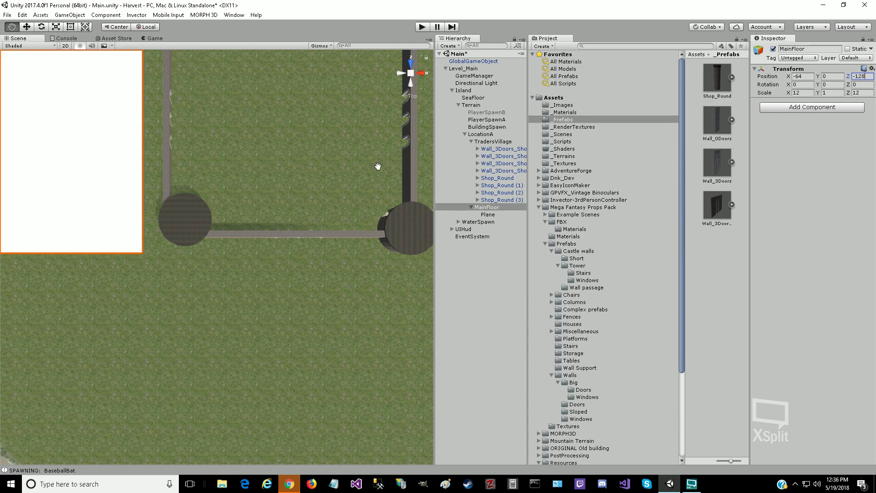
{"action": "left_click", "coordinate": [486, 136]}
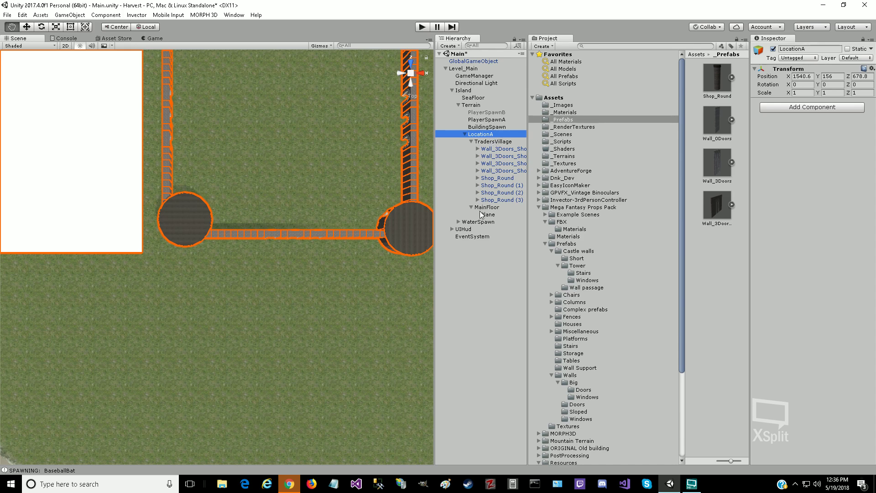
Step: Make MainFloor the first child of TradersVillage in the hierarchy
{"action": "left_click", "coordinate": [495, 142]}
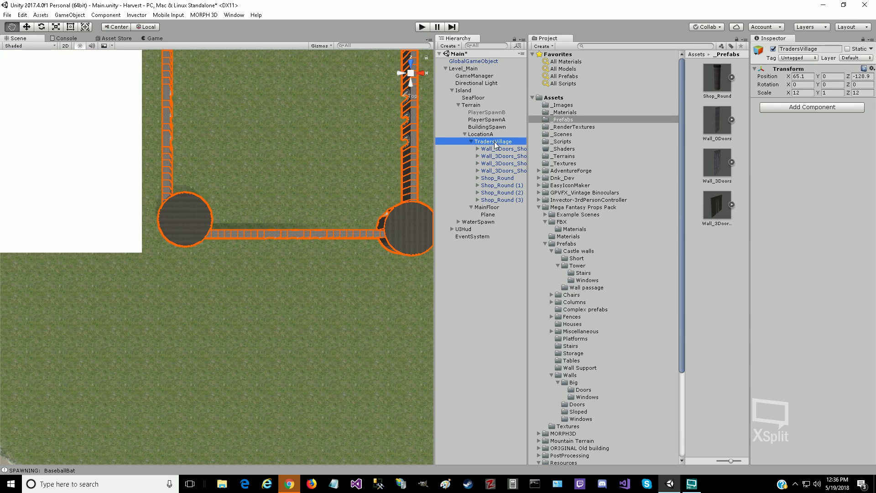
{"action": "left_click", "coordinate": [485, 210]}
{"action": "left_click_drag", "start_coordinate": [487, 211], "coordinate": [498, 149]}
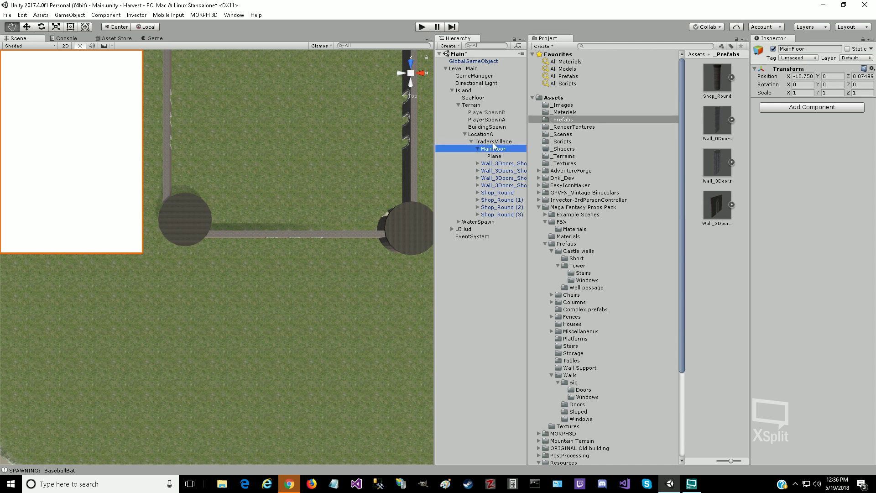
{"action": "key", "text": "Up"}
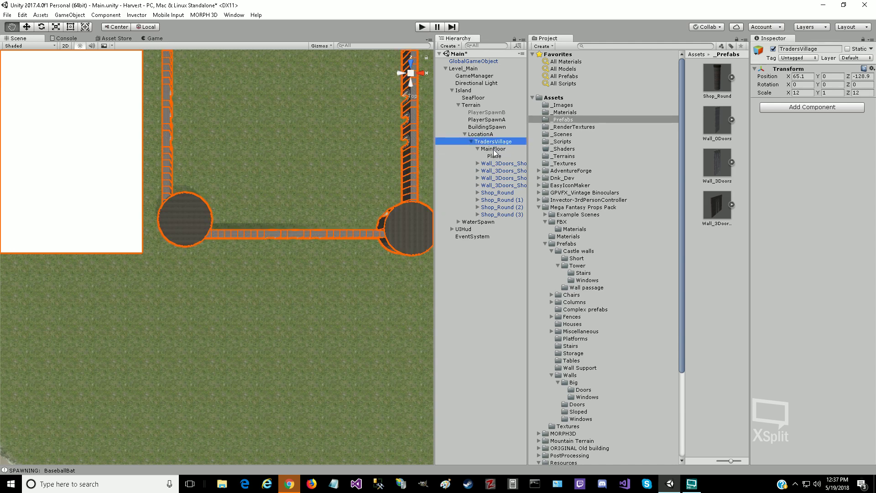
Step: Set MainFloor's X and Z position to 0 relative to TradersVillage
{"action": "left_click", "coordinate": [494, 149]}
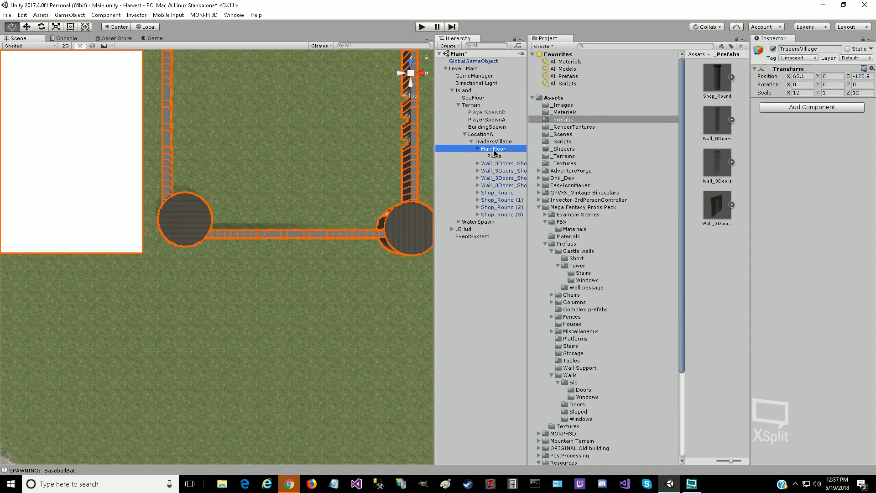
{"action": "left_click", "coordinate": [809, 76]}
{"action": "type", "text": "0"}
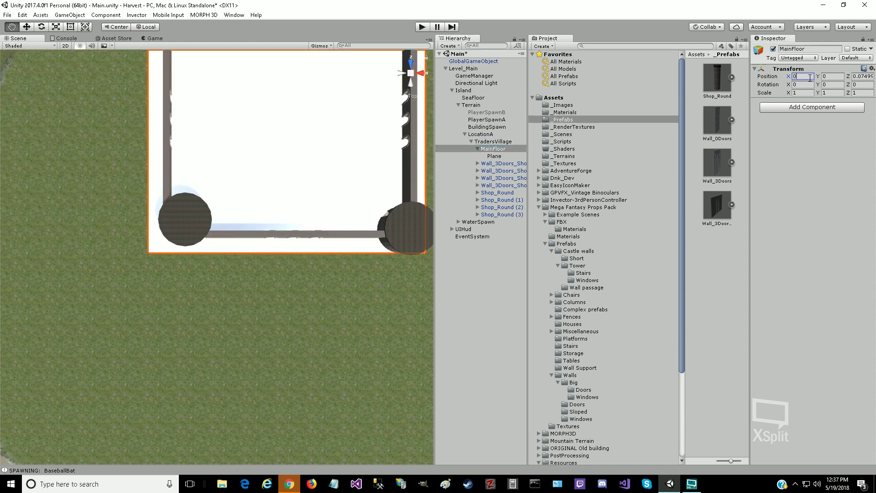
{"action": "key", "text": "Tab"}
{"action": "key", "text": "Tab"}
{"action": "type", "text": "0"}
{"action": "key", "text": "Tab"}
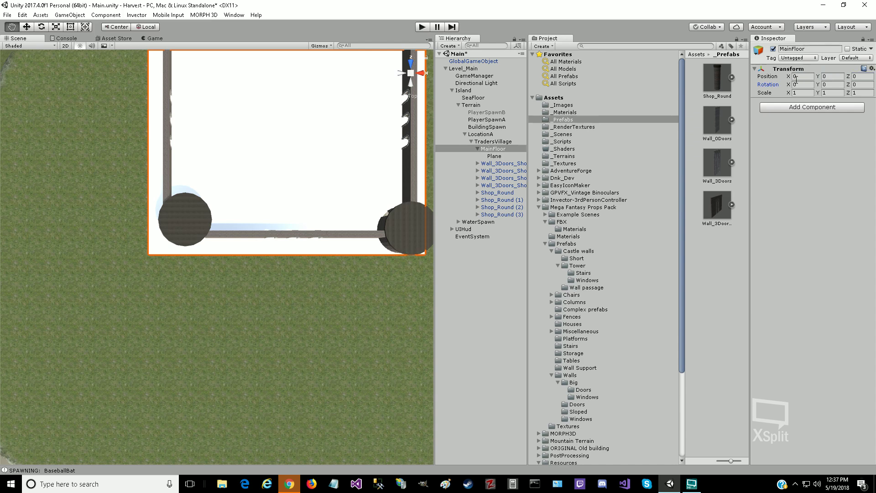
Step: Check the edges of the plane under MainFloor against the walls and set its X position to 0.1
{"action": "left_click", "coordinate": [495, 156]}
{"action": "left_click", "coordinate": [495, 149]}
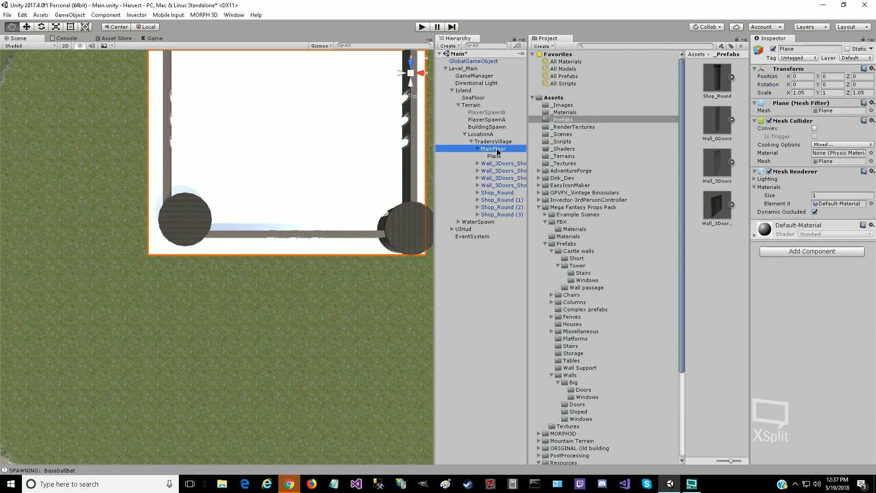
{"action": "left_click", "coordinate": [495, 157]}
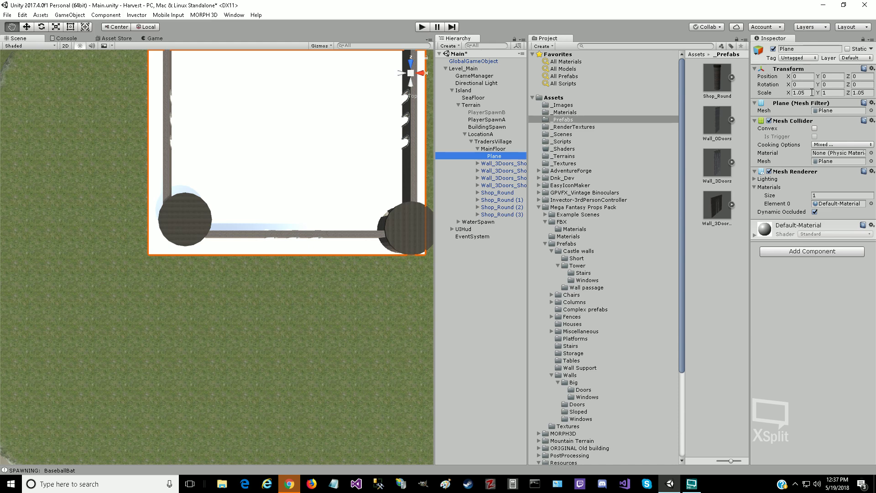
{"action": "left_click", "coordinate": [812, 93]}
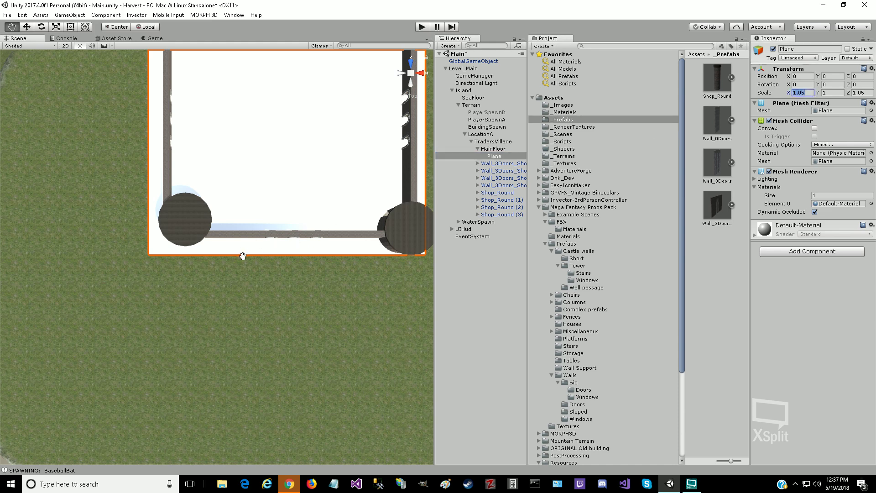
{"action": "left_click_drag", "start_coordinate": [318, 297], "coordinate": [78, 441]}
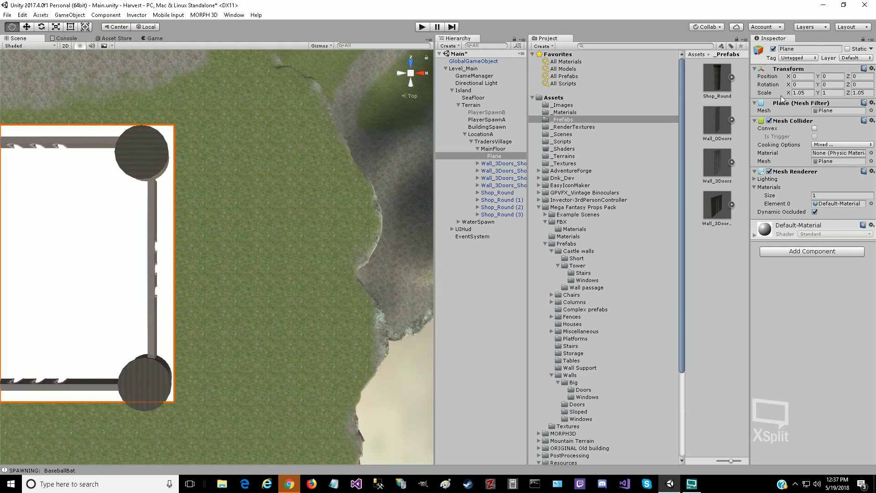
{"action": "left_click", "coordinate": [807, 75]}
{"action": "type", "text": ".1"}
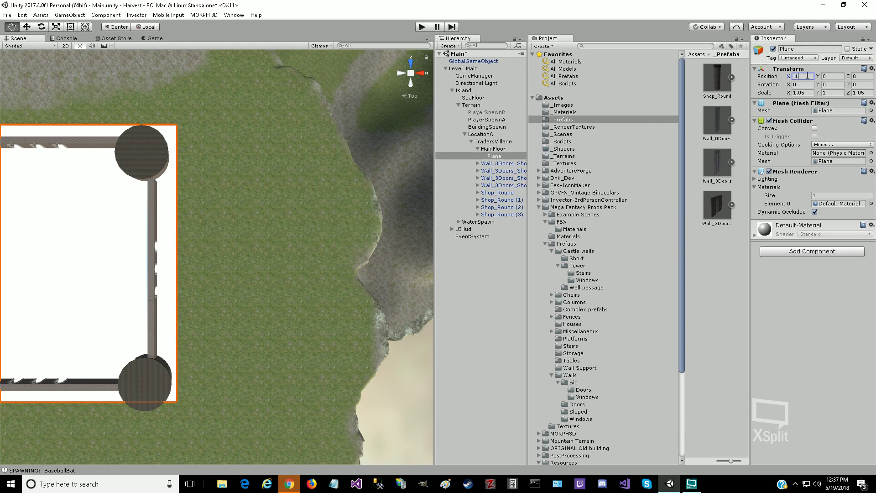
Step: Try 0.1 as the plane's Z position and change it to -0.1
{"action": "left_click", "coordinate": [866, 77]}
{"action": "type", "text": ".1"}
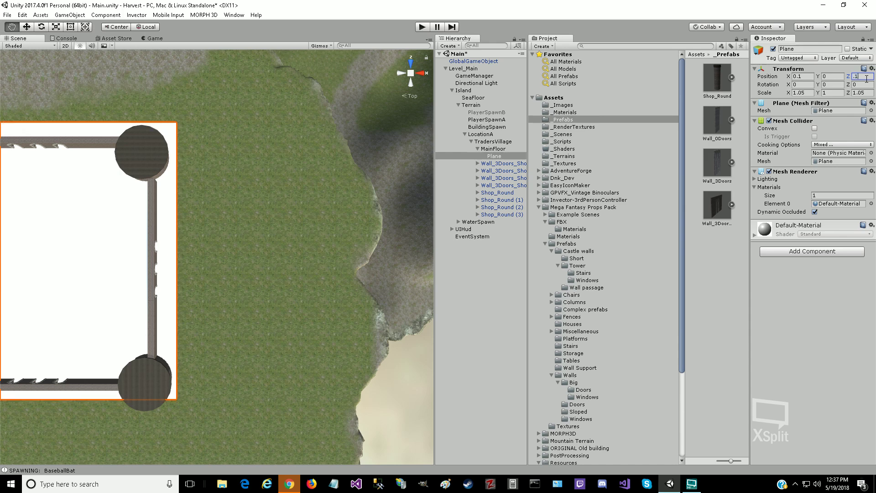
{"action": "key", "text": "BackSpace"}
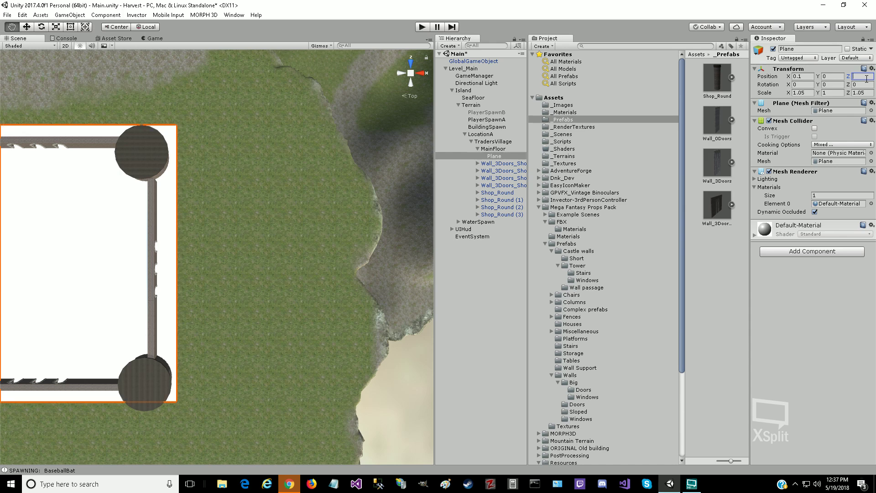
{"action": "type", "text": "1"}
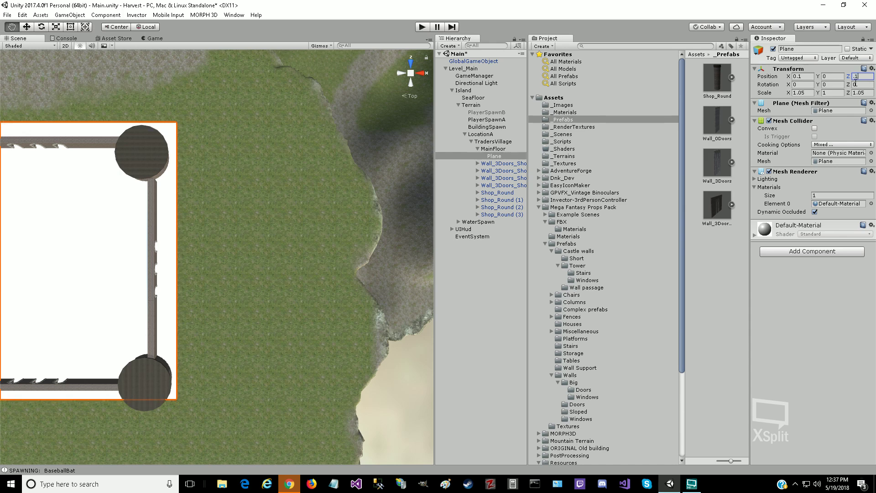
{"action": "key", "text": "BackSpace"}
{"action": "key", "text": "BackSpace"}
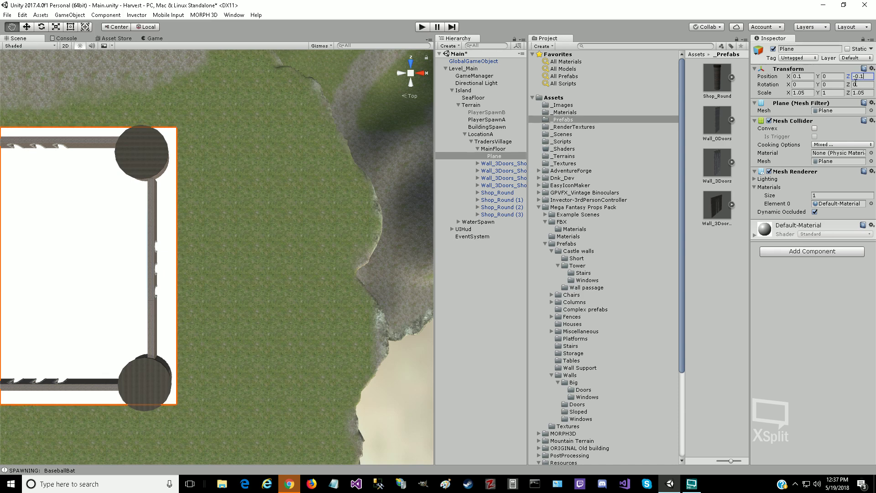
Step: Compare the plane's edges with the walls and set its X position to 0.2 and Z position to -0.2
{"action": "left_click_drag", "start_coordinate": [33, 249], "coordinate": [317, 260]}
{"action": "left_click_drag", "start_coordinate": [262, 283], "coordinate": [21, 312]}
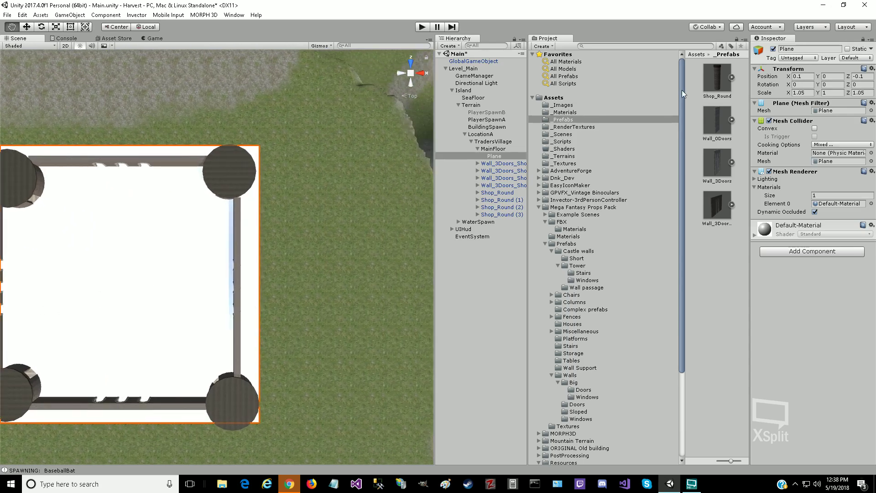
{"action": "left_click", "coordinate": [798, 76]}
{"action": "key", "text": "BackSpace"}
{"action": "type", "text": "2"}
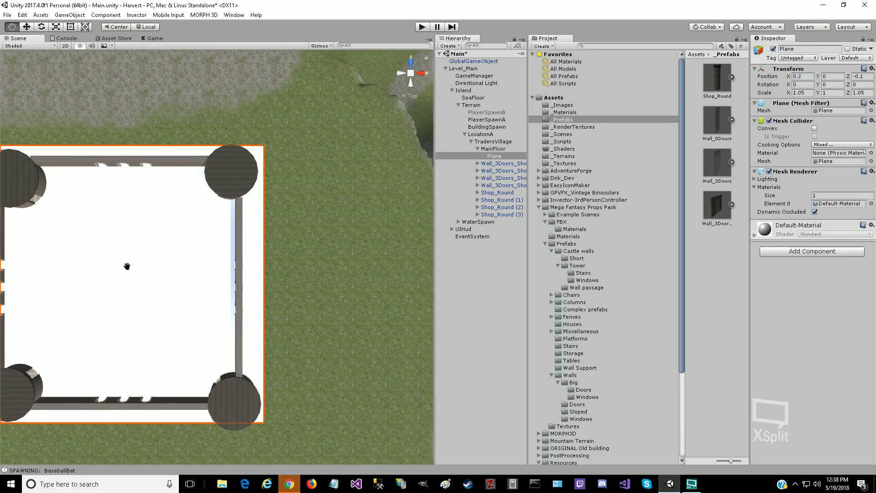
{"action": "left_click_drag", "start_coordinate": [126, 266], "coordinate": [170, 128]}
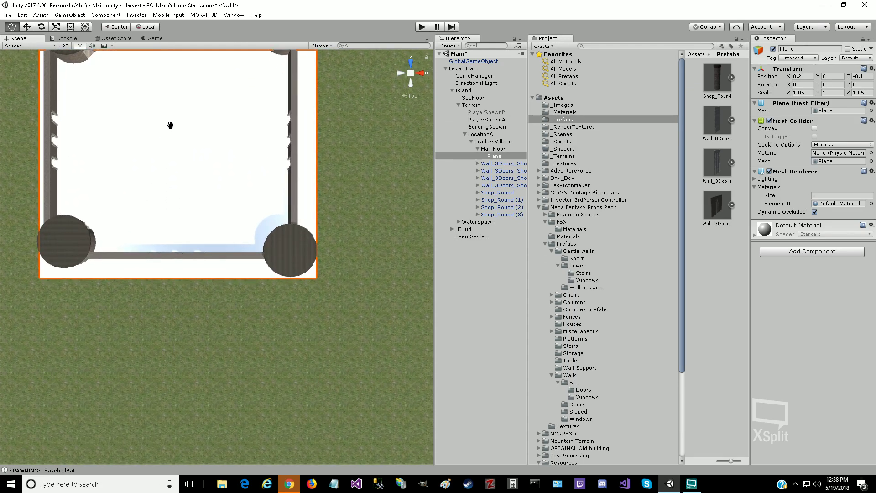
{"action": "left_click", "coordinate": [858, 76]}
{"action": "type", "text": "-0.2"}
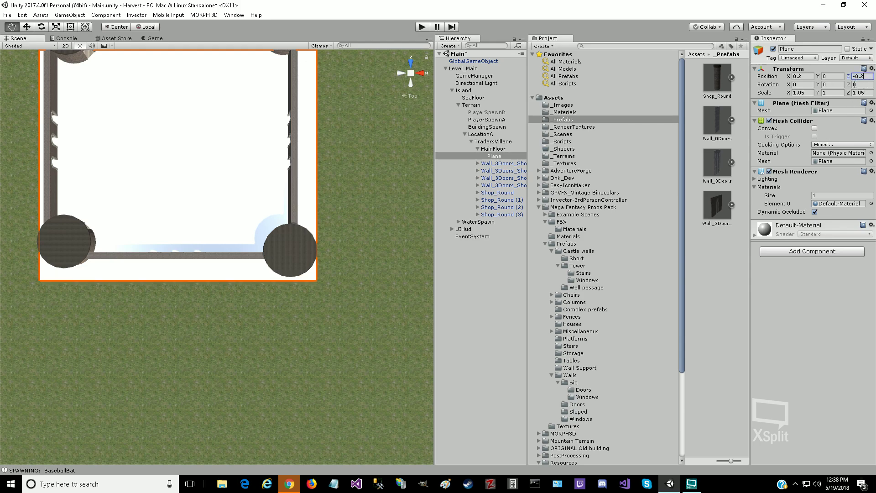
{"action": "key", "text": "Return"}
Step: Adjust the plane's Z position to -0.15
{"action": "left_click_drag", "start_coordinate": [206, 178], "coordinate": [234, 110]}
{"action": "left_click", "coordinate": [866, 76]}
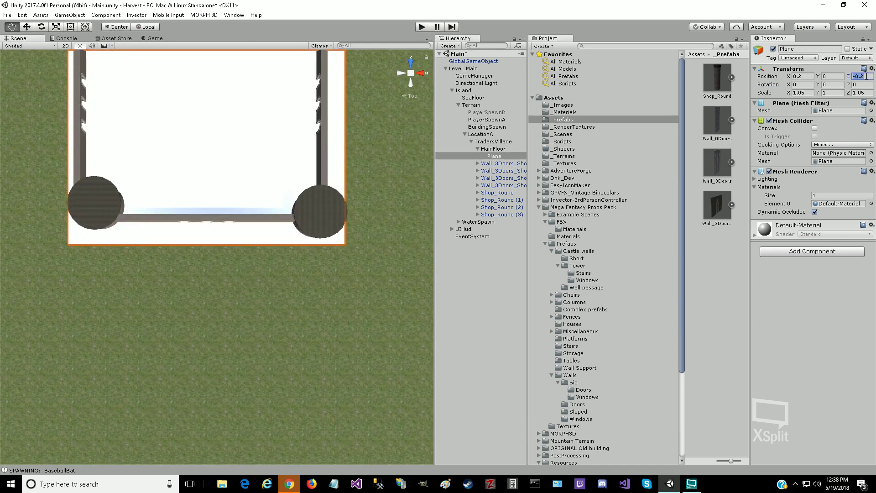
{"action": "left_click", "coordinate": [866, 77]}
{"action": "type", "text": "15"}
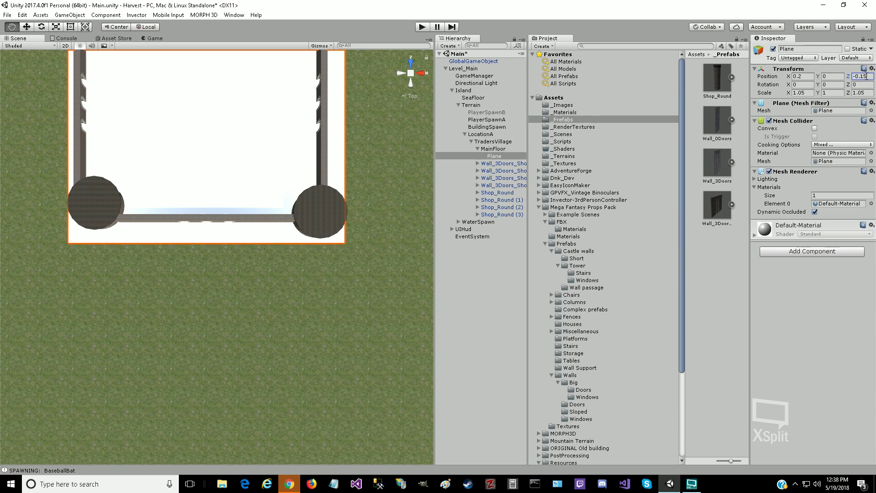
{"action": "key", "text": "Tab"}
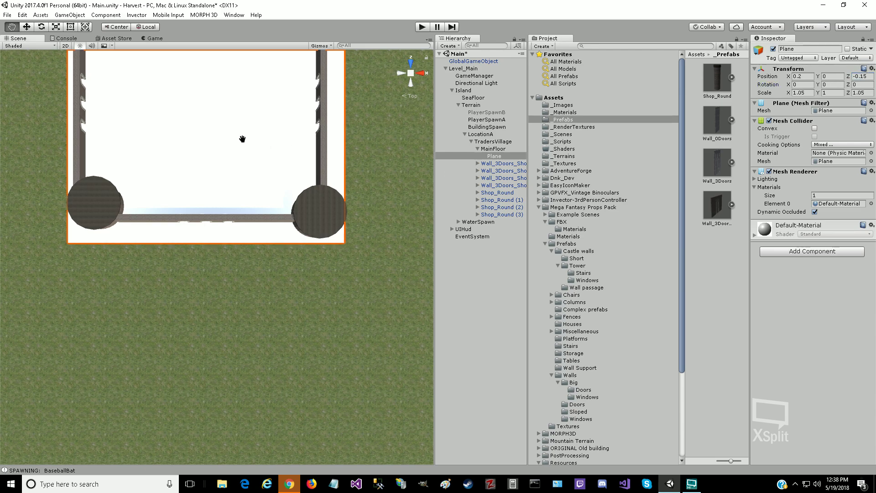
Step: Open the material selection for the plane's Element 0 and search for cobble and wall materials
{"action": "left_click_drag", "start_coordinate": [243, 141], "coordinate": [334, 312]}
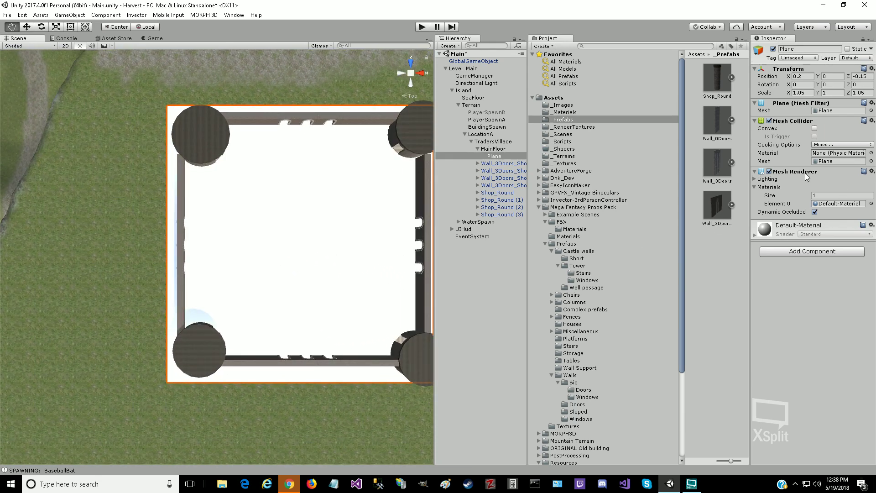
{"action": "left_click", "coordinate": [871, 203]}
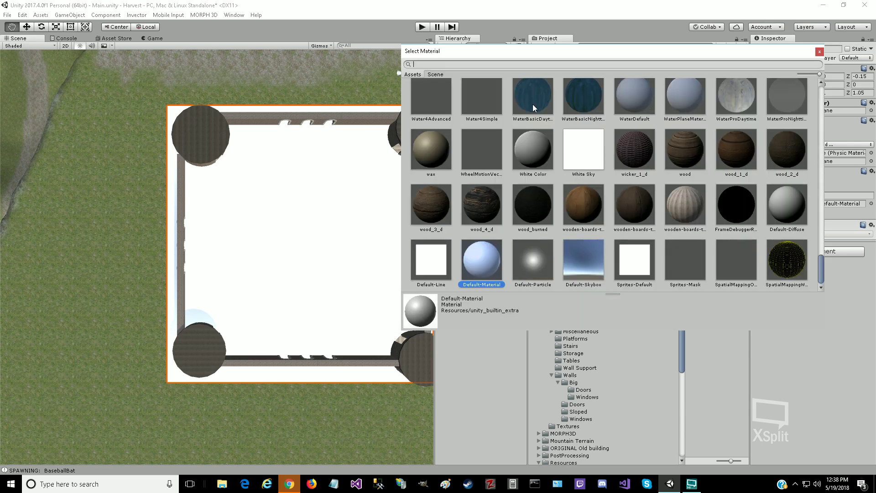
{"action": "type", "text": "cobble"}
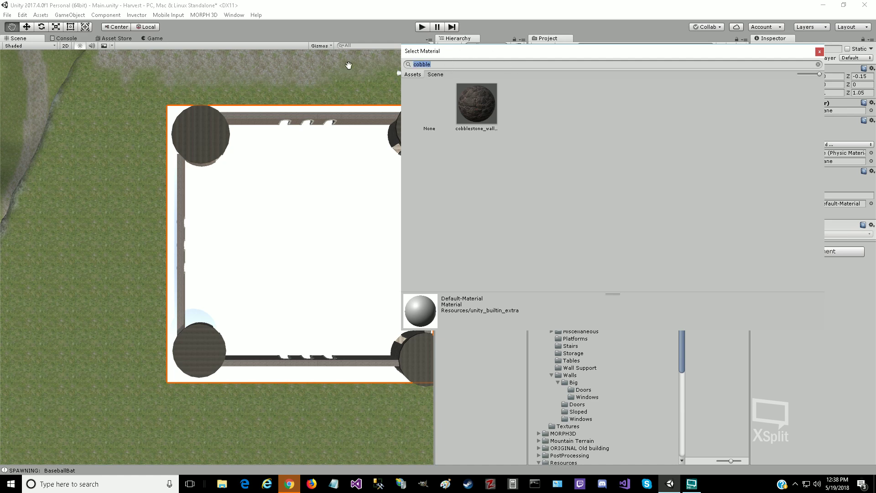
{"action": "type", "text": "wall"}
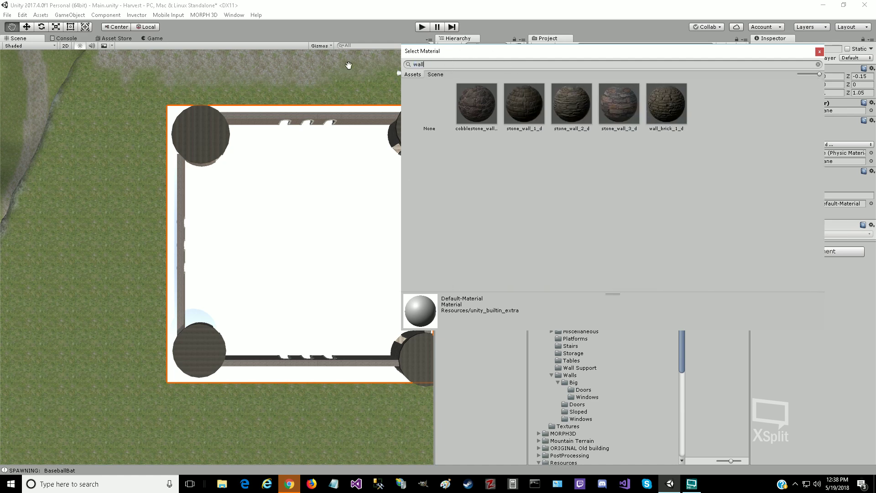
Step: Search the materials for floor and apply SeeFloor to the plane
{"action": "key", "text": "BackSpace"}
{"action": "key", "text": "BackSpace"}
{"action": "key", "text": "BackSpace"}
{"action": "key", "text": "BackSpace"}
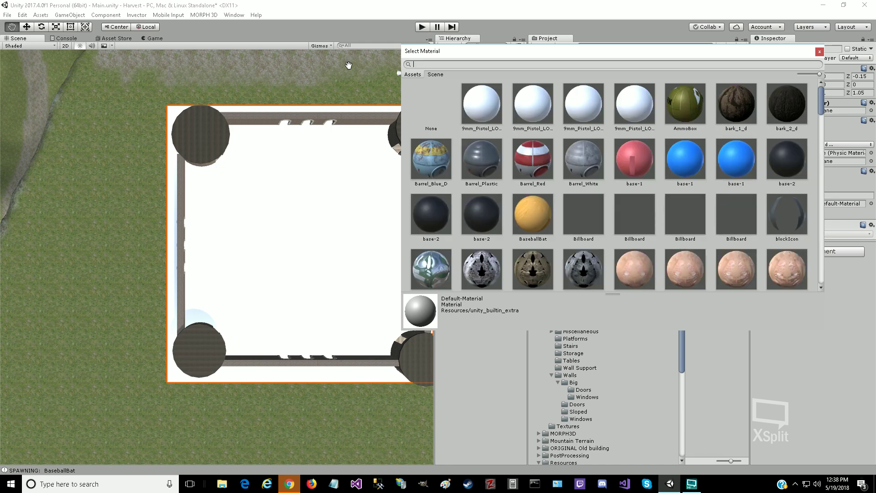
{"action": "type", "text": "floor"}
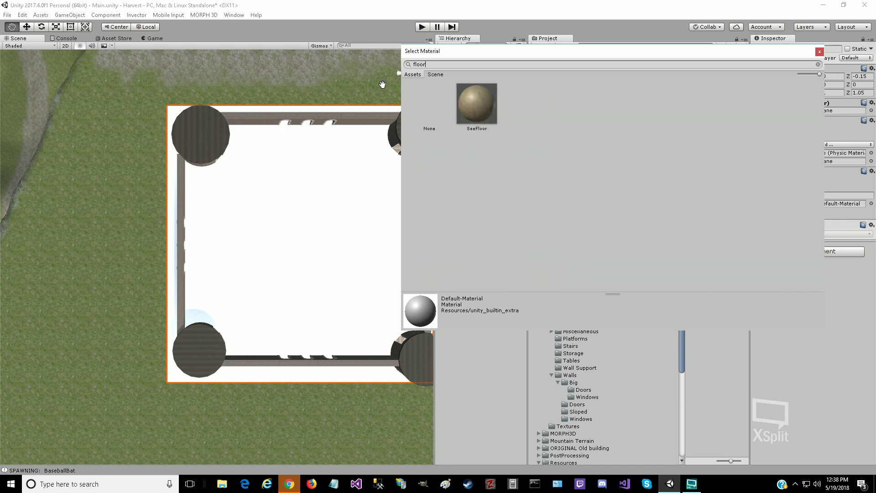
{"action": "left_click", "coordinate": [488, 110]}
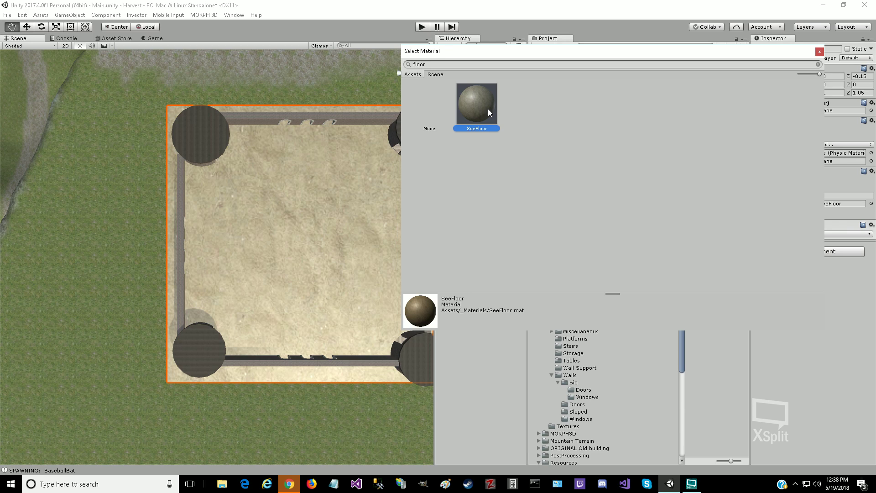
Step: Search the materials for cobble again, clear the search, and apply UVChecker from the full list to the plane
{"action": "left_click", "coordinate": [443, 66]}
{"action": "type", "text": "c"}
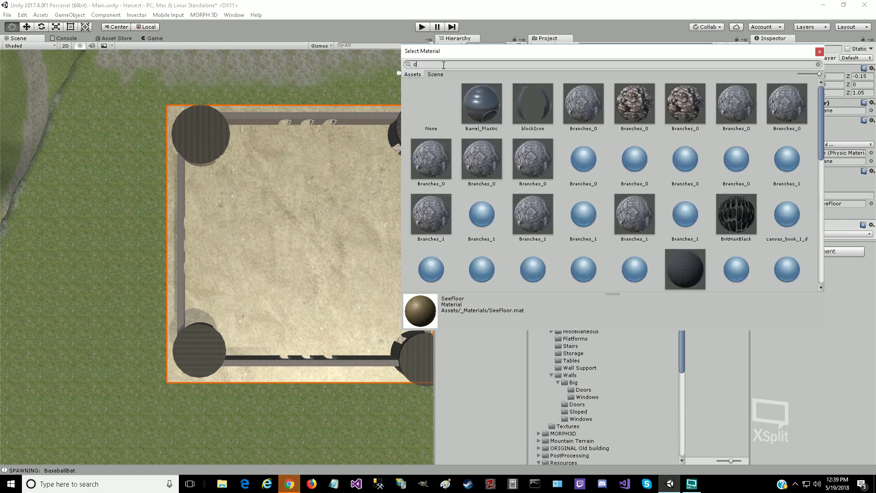
{"action": "type", "text": "obble"}
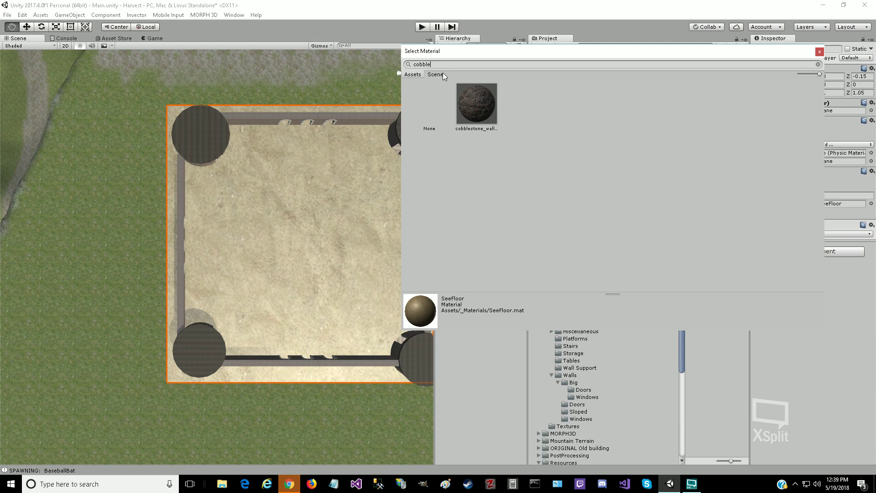
{"action": "key", "text": "BackSpace"}
{"action": "key", "text": "BackSpace"}
{"action": "key", "text": "BackSpace"}
{"action": "key", "text": "BackSpace"}
{"action": "key", "text": "BackSpace"}
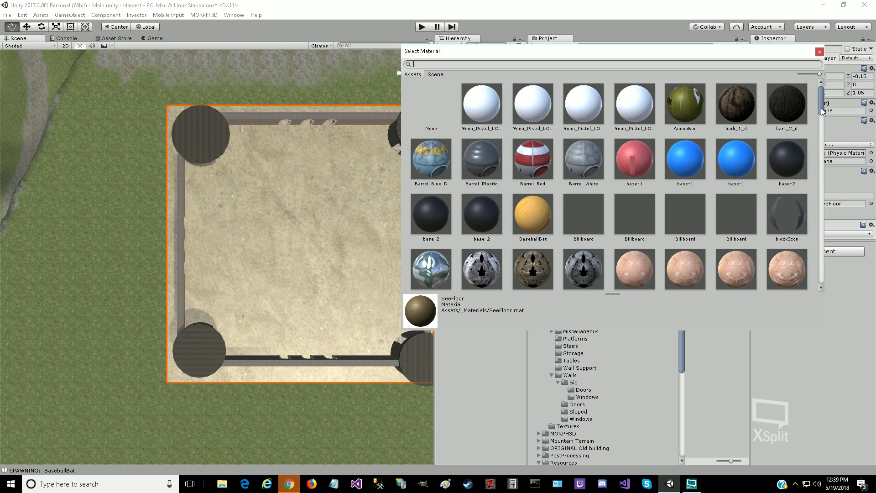
{"action": "left_click_drag", "start_coordinate": [821, 109], "coordinate": [818, 289]}
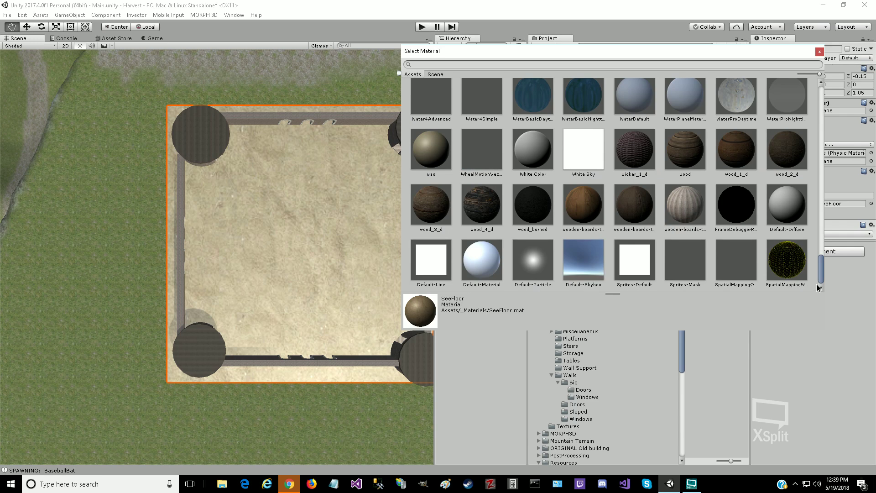
{"action": "left_click_drag", "start_coordinate": [819, 276], "coordinate": [820, 260]}
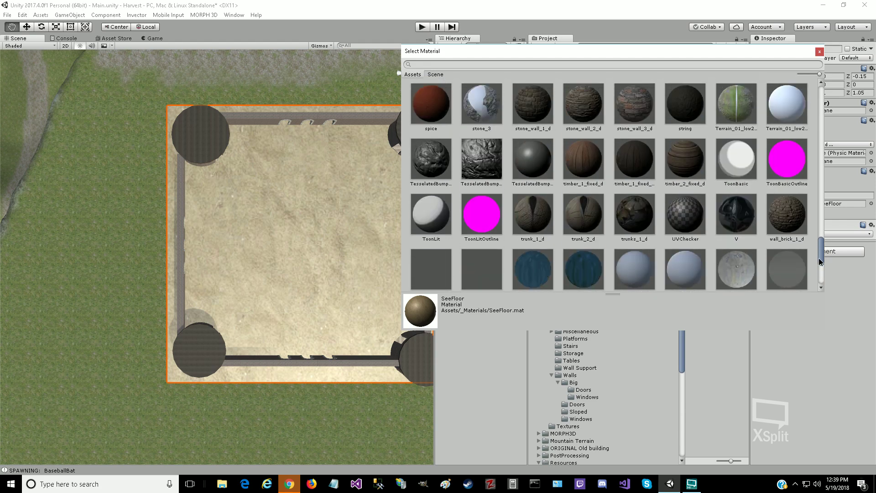
{"action": "left_click", "coordinate": [685, 219]}
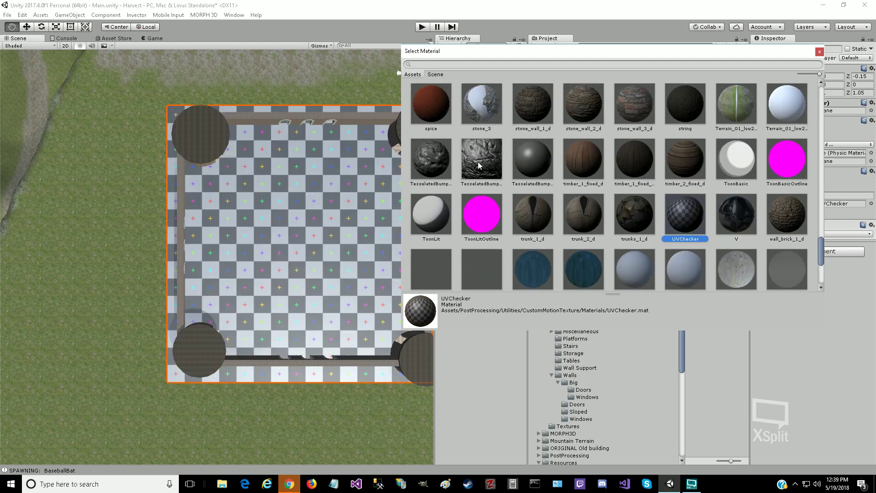
Step: Try the TesselatedBumpSpecular and polySurface1Mat materials on the plane
{"action": "left_click", "coordinate": [439, 166]}
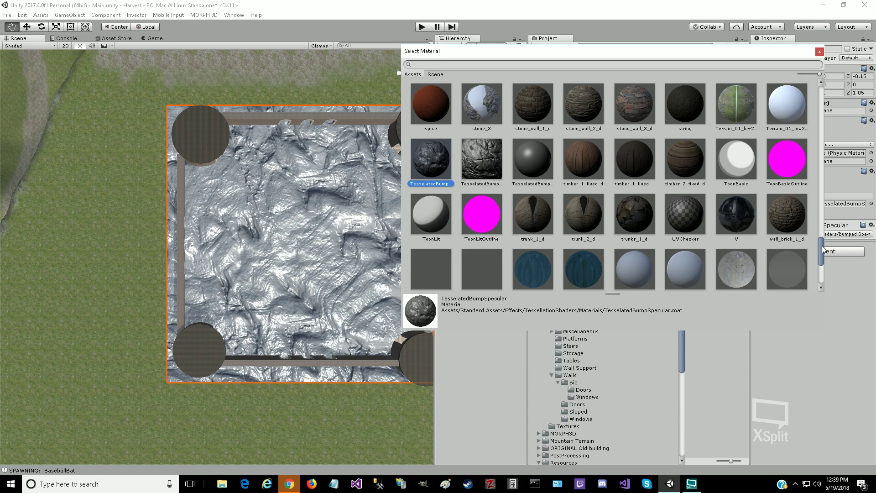
{"action": "left_click_drag", "start_coordinate": [822, 245], "coordinate": [828, 212]}
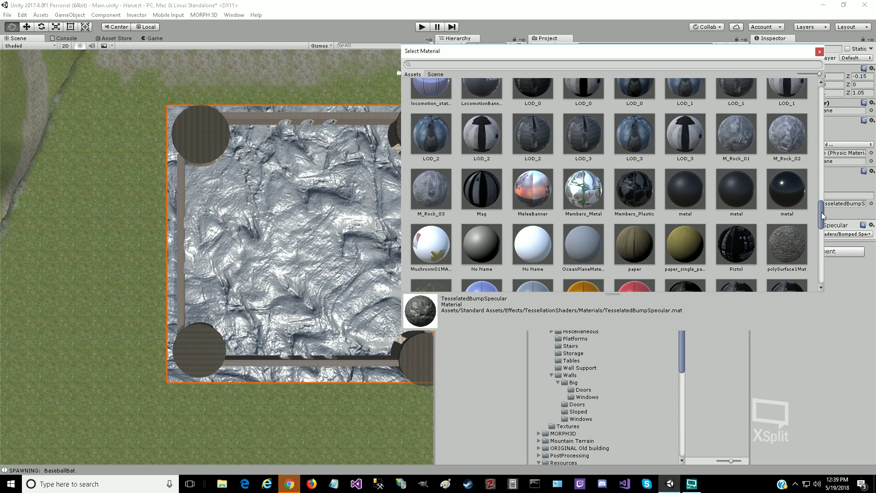
{"action": "left_click", "coordinate": [781, 245]}
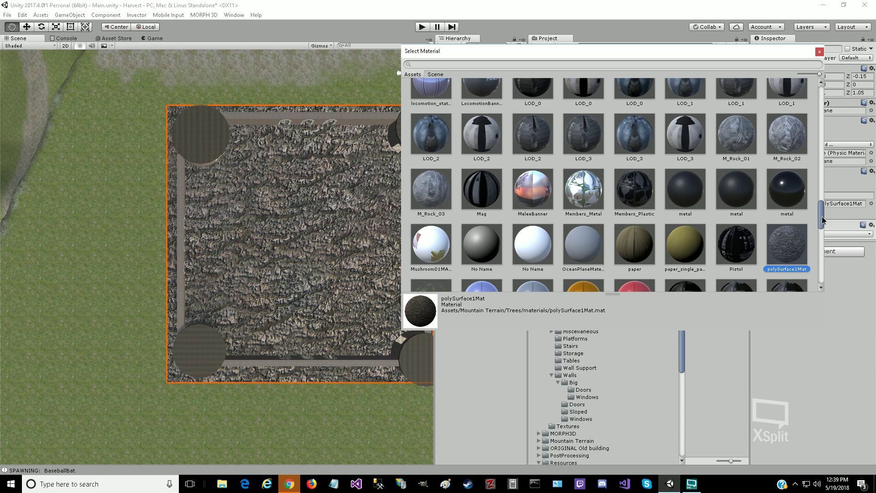
Step: Try granite_1_d on the plane, apply granite_2_d instead, and close the material selection
{"action": "left_click_drag", "start_coordinate": [822, 221], "coordinate": [825, 187]}
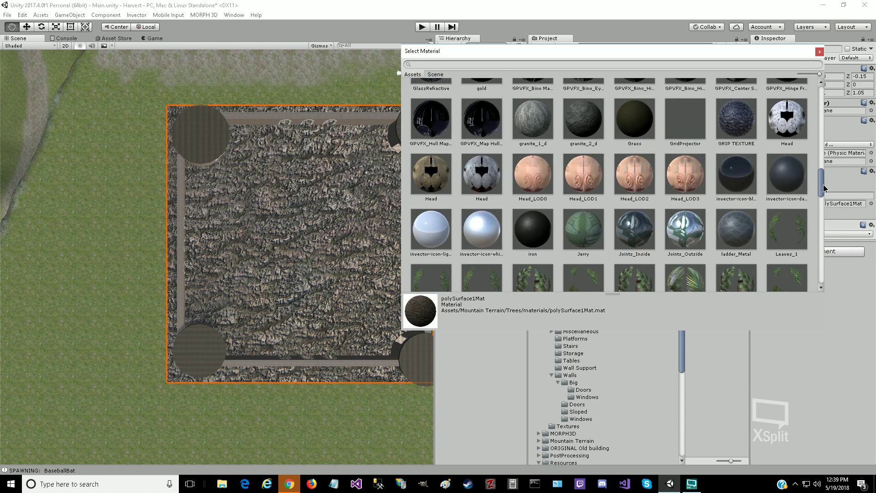
{"action": "scroll", "coordinate": [696, 188], "scroll_direction": "up", "scroll_amount": 3}
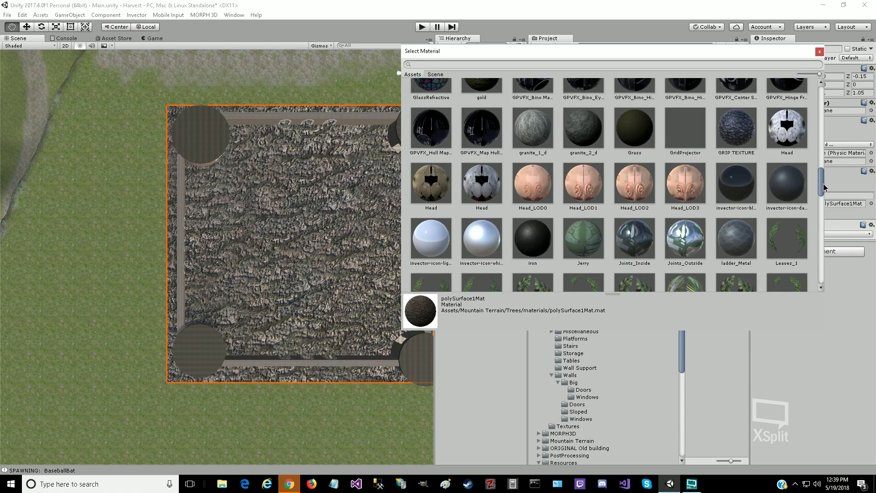
{"action": "left_click", "coordinate": [541, 219]}
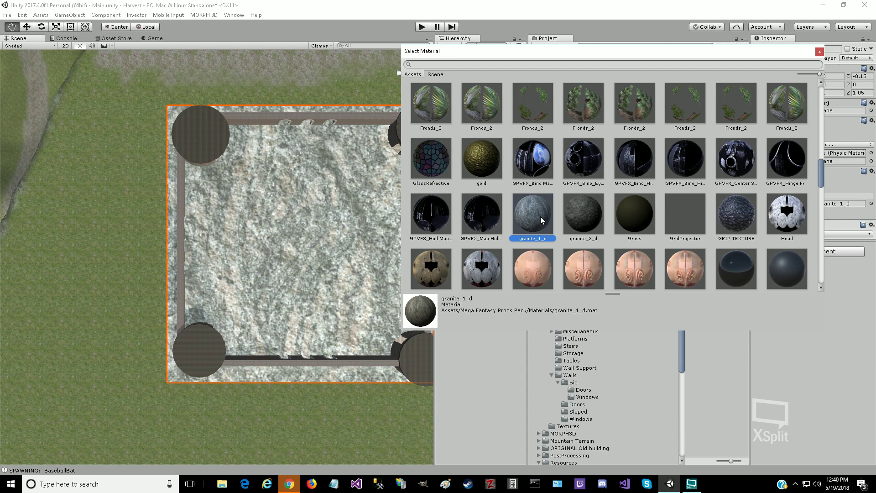
{"action": "left_click", "coordinate": [576, 218]}
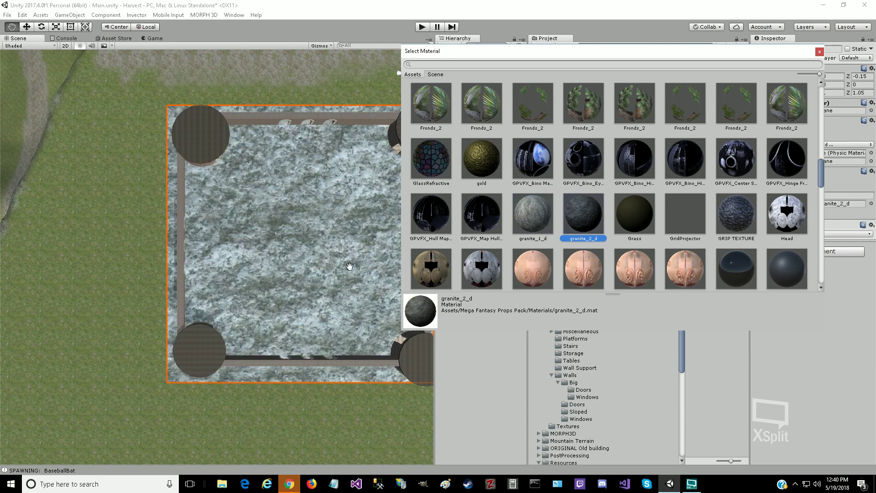
{"action": "left_click", "coordinate": [332, 259]}
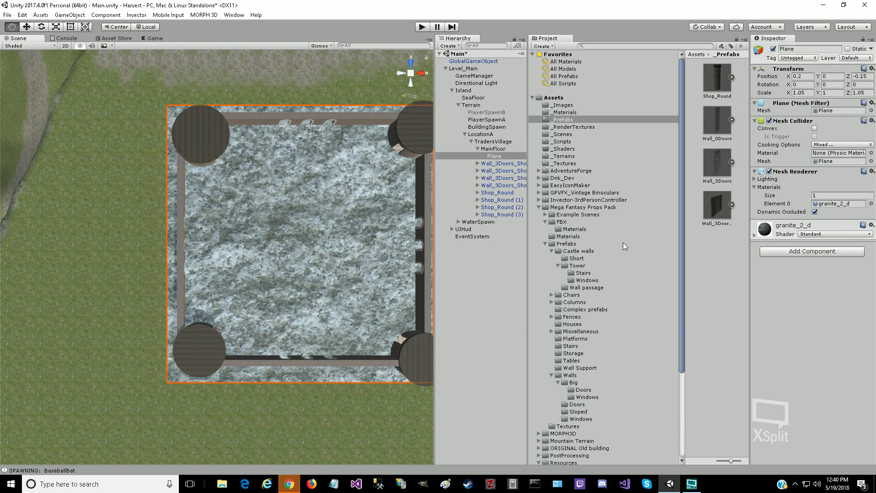
Step: Expand the granite_2_d material settings and set its main map tiling to 10 in X and Y
{"action": "left_click", "coordinate": [754, 236]}
{"action": "left_click", "coordinate": [823, 363]}
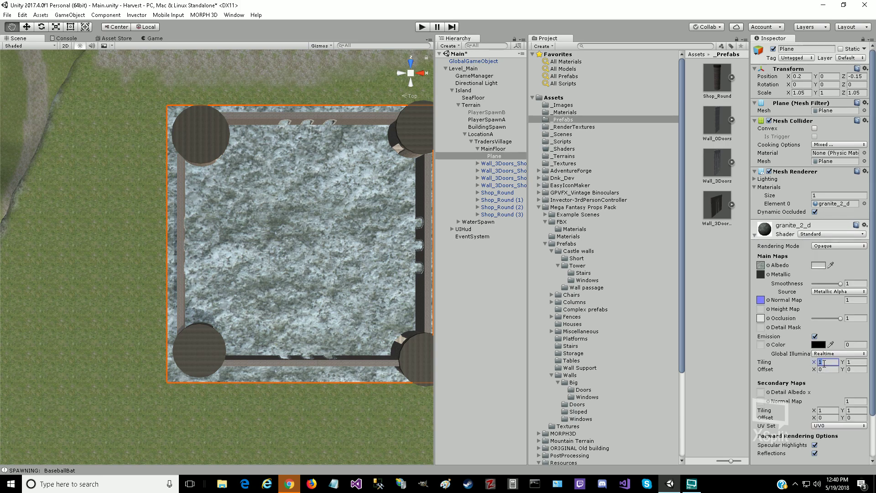
{"action": "type", "text": "10"}
{"action": "key", "text": "Tab"}
{"action": "type", "text": "10"}
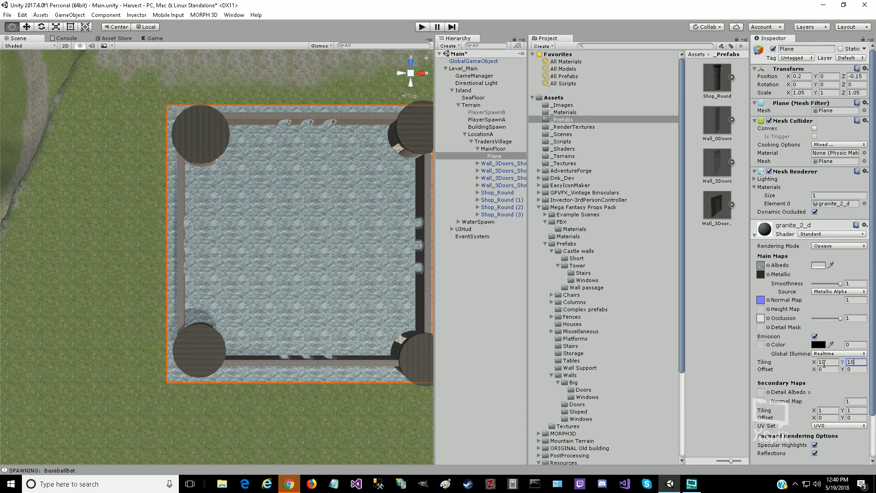
Step: Check the floor texture up close beside a round shop and set the granite_2_d tiling to 20 in X and Y
{"action": "left_click_drag", "start_coordinate": [323, 348], "coordinate": [280, 293], "text": "alt"}
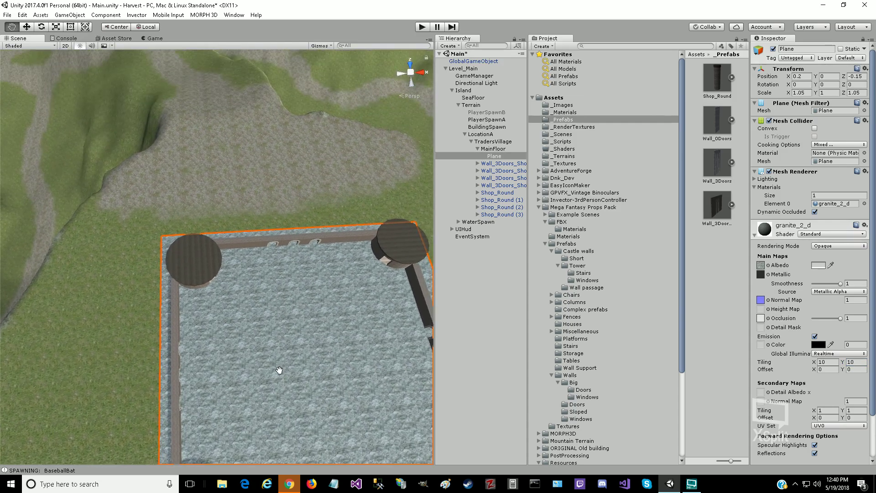
{"action": "scroll", "coordinate": [279, 370], "scroll_direction": "up", "scroll_amount": 6}
{"action": "scroll", "coordinate": [279, 370], "scroll_direction": "up", "scroll_amount": 4}
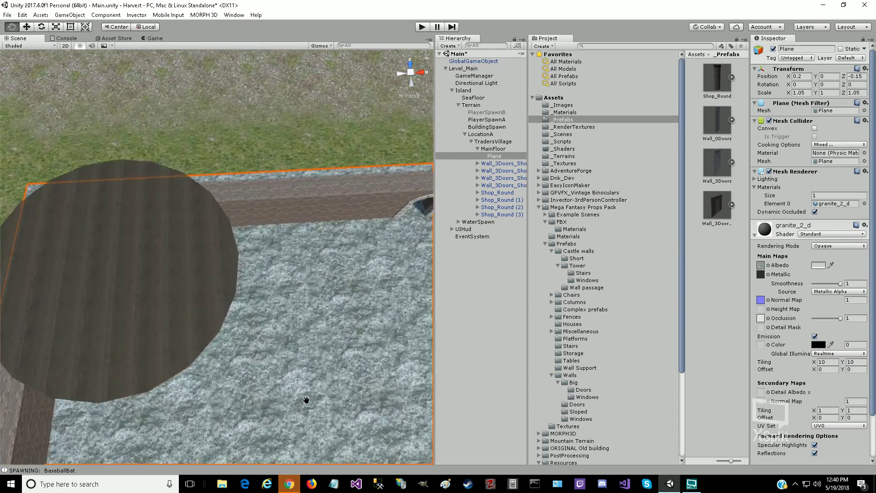
{"action": "left_click_drag", "start_coordinate": [303, 401], "coordinate": [205, 178]}
{"action": "scroll", "coordinate": [246, 322], "scroll_direction": "up", "scroll_amount": 8}
{"action": "scroll", "coordinate": [205, 178], "scroll_direction": "down", "scroll_amount": 5}
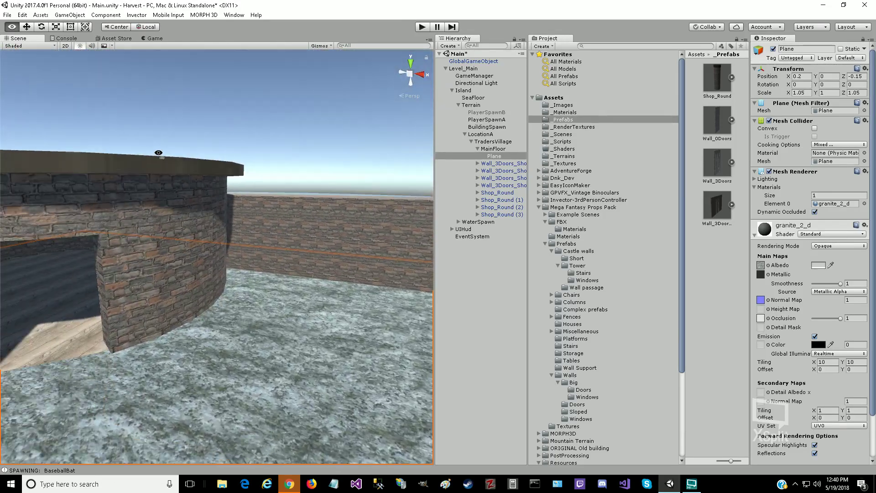
{"action": "left_click_drag", "start_coordinate": [180, 374], "coordinate": [191, 283]}
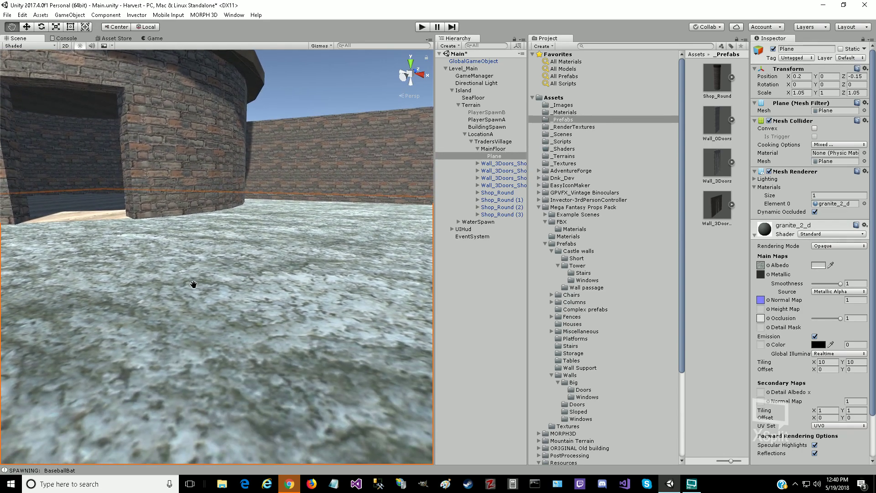
{"action": "left_click", "coordinate": [832, 363]}
{"action": "type", "text": "20"}
{"action": "key", "text": "Tab"}
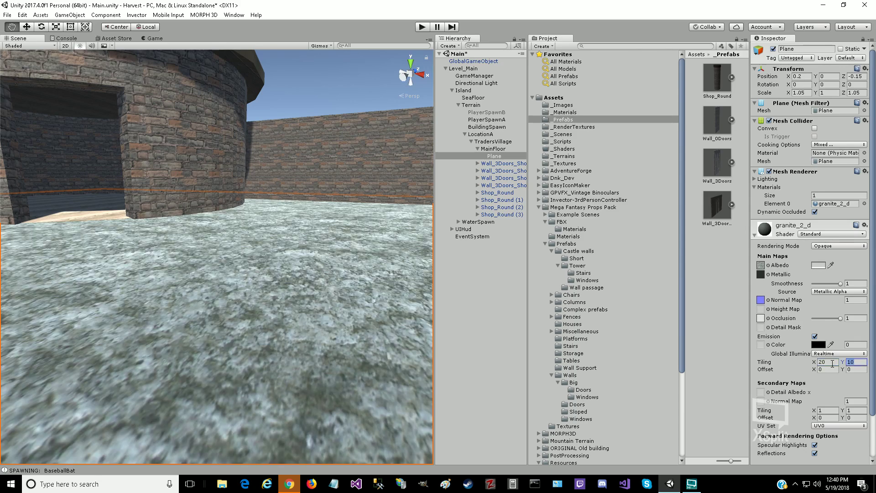
{"action": "type", "text": "20"}
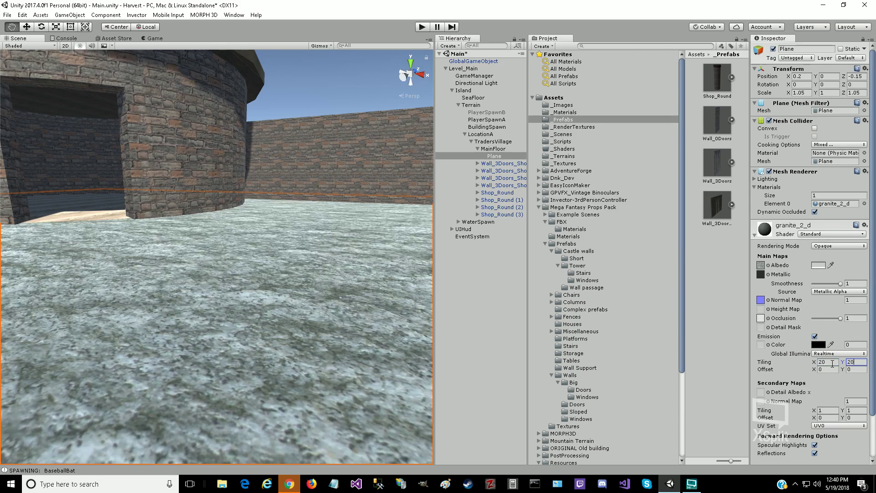
Step: Raise the granite_2_d main map tiling to 100 in both X and Y
{"action": "left_click", "coordinate": [832, 364]}
{"action": "type", "text": "100"}
{"action": "key", "text": "Tab"}
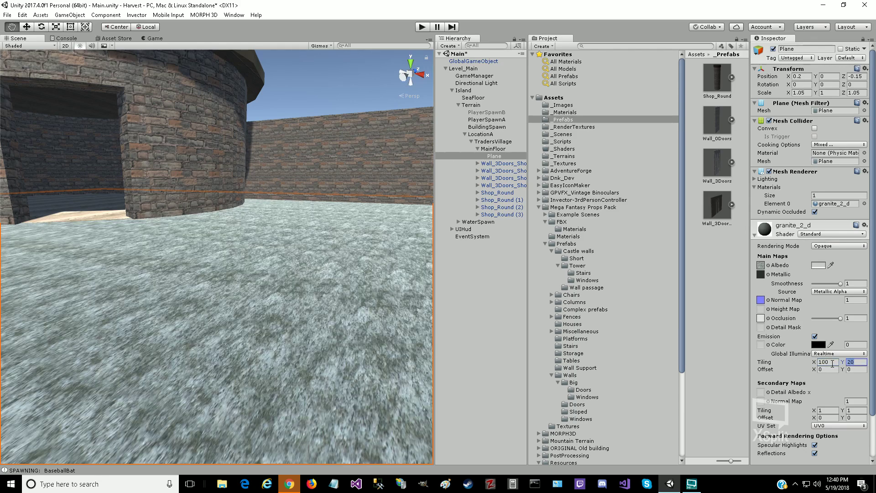
{"action": "type", "text": "100"}
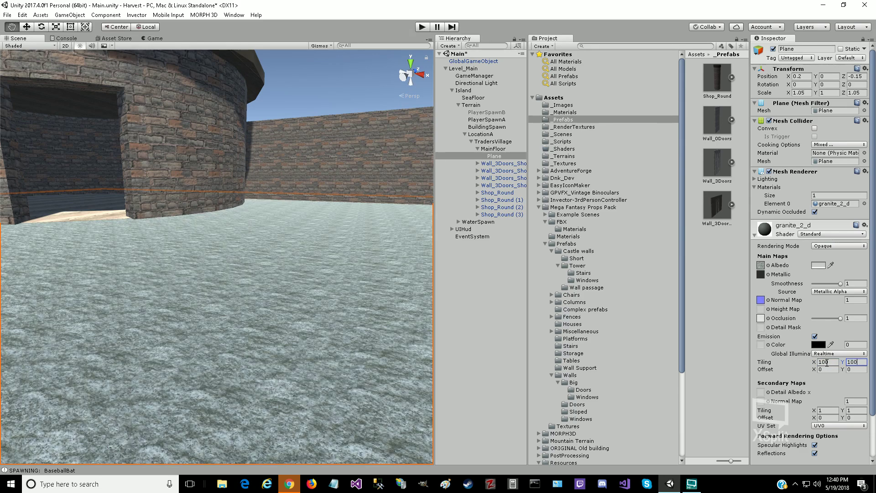
Step: Set the granite_2_d main map tiling to 50 in X and Y and check the floor near the shop doorway
{"action": "left_click", "coordinate": [826, 361]}
{"action": "key", "text": "BackSpace"}
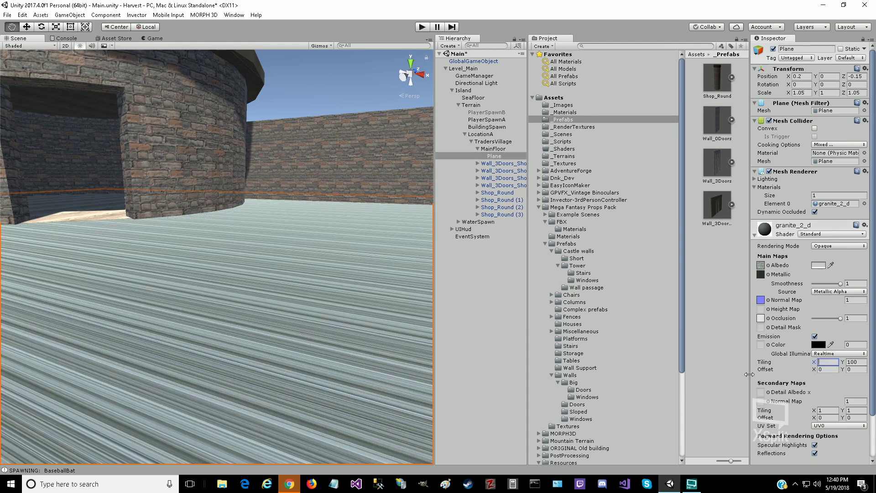
{"action": "type", "text": "50"}
{"action": "key", "text": "Tab"}
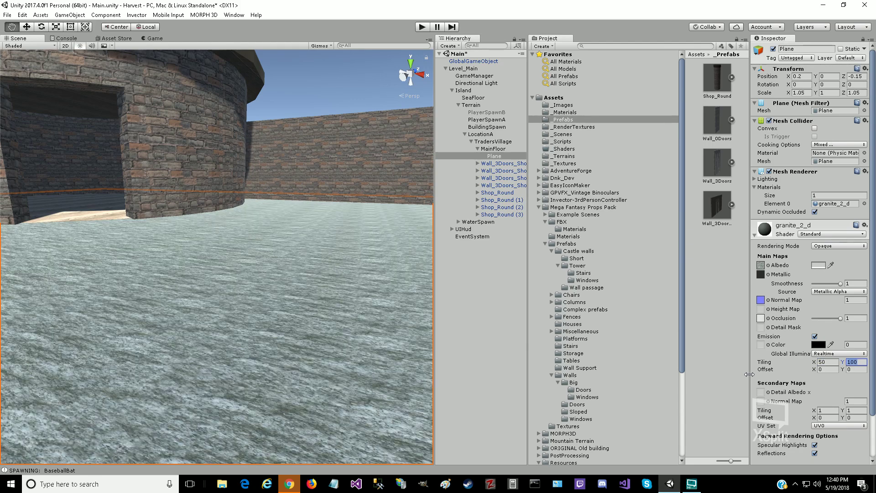
{"action": "type", "text": "50"}
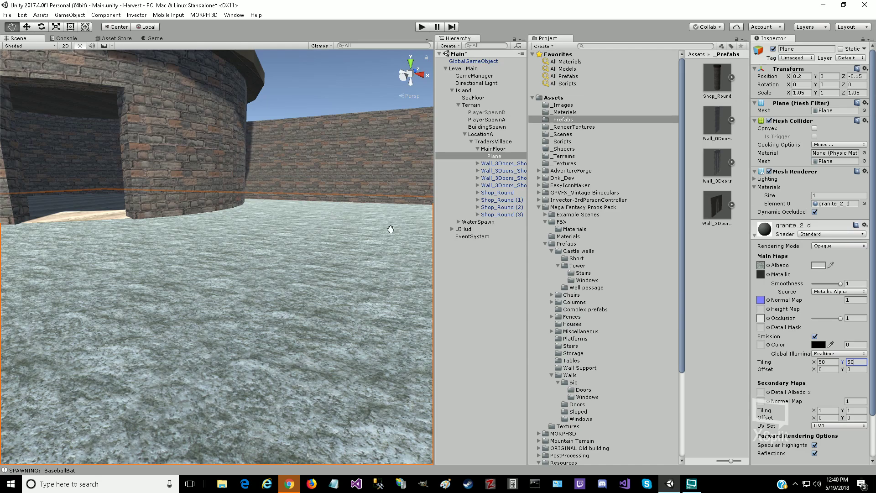
{"action": "left_click_drag", "start_coordinate": [78, 289], "coordinate": [264, 375]}
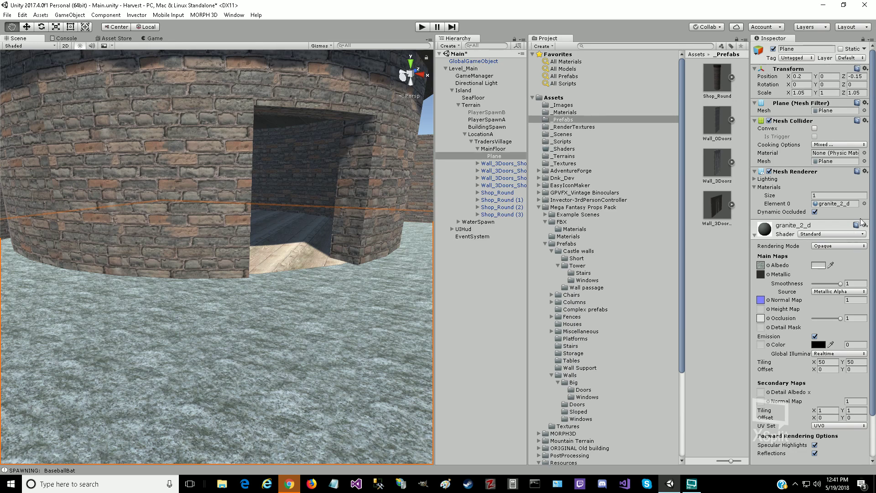
Step: Reopen the material selection for the plane's Element 0 and try granite_1_d and gold
{"action": "left_click", "coordinate": [864, 203]}
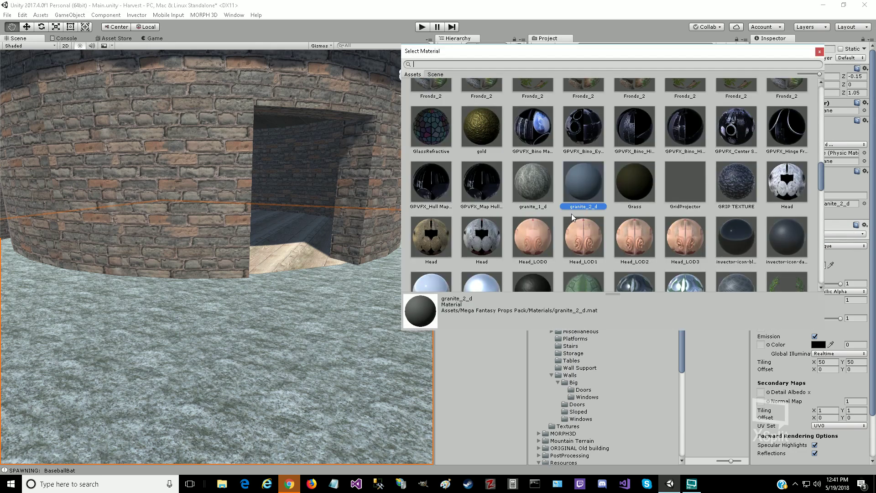
{"action": "left_click", "coordinate": [535, 185]}
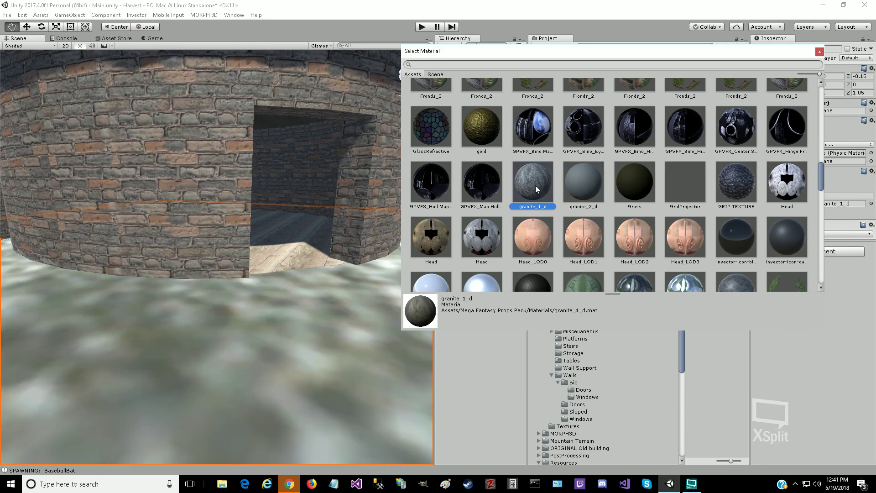
{"action": "scroll", "coordinate": [534, 185], "scroll_direction": "up", "scroll_amount": 5}
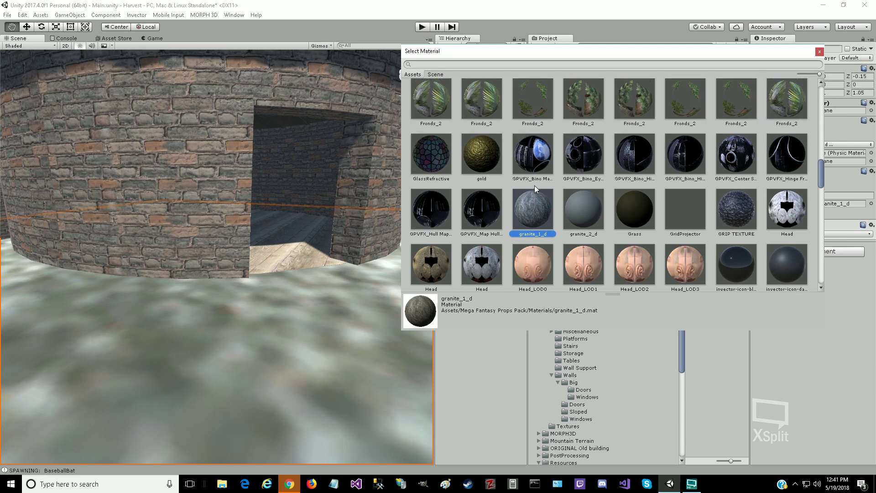
{"action": "scroll", "coordinate": [490, 184], "scroll_direction": "down", "scroll_amount": 3}
{"action": "left_click", "coordinate": [491, 241]}
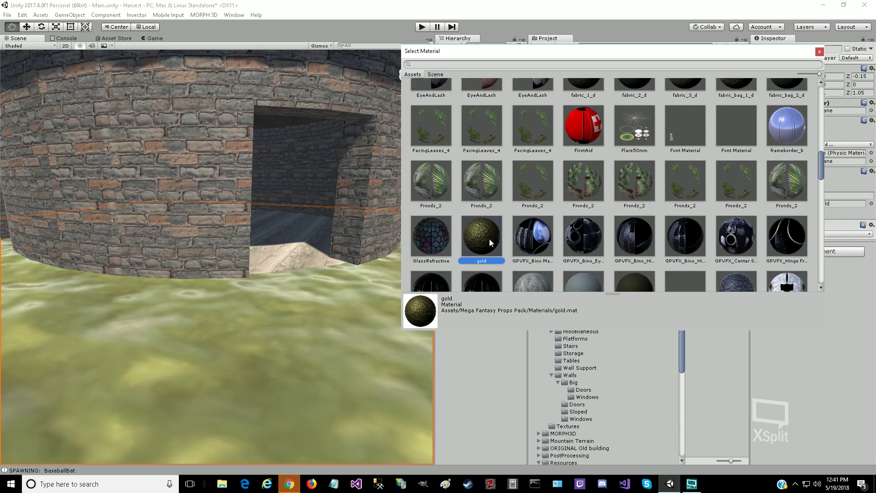
Step: Try the fabric_1_d and fabric_bag_1_d materials on the plane
{"action": "scroll", "coordinate": [527, 208], "scroll_direction": "up", "scroll_amount": 2}
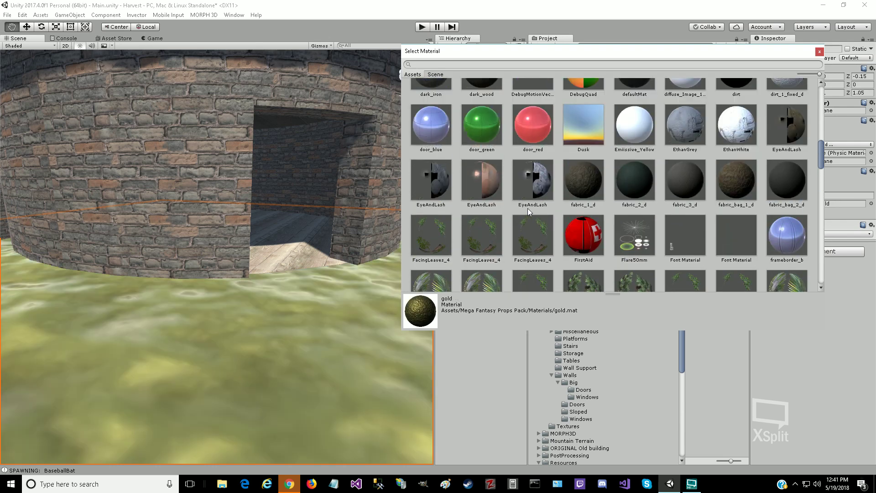
{"action": "left_click", "coordinate": [596, 173]}
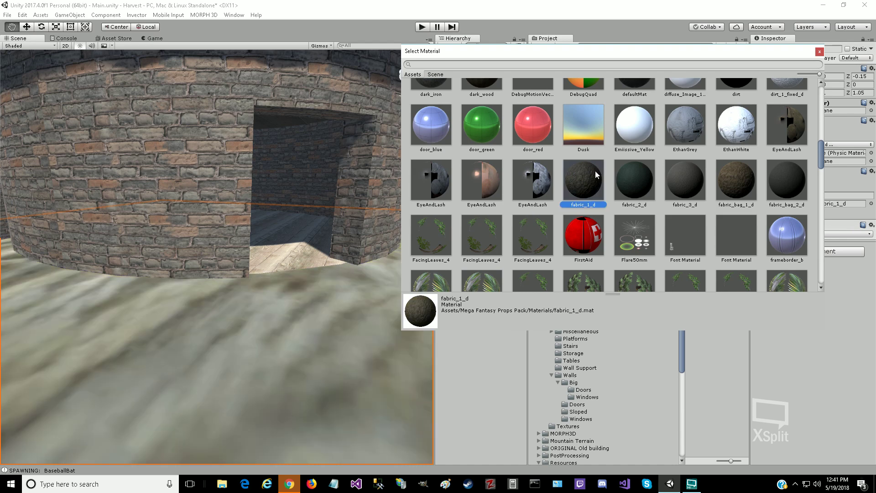
{"action": "left_click", "coordinate": [732, 181]}
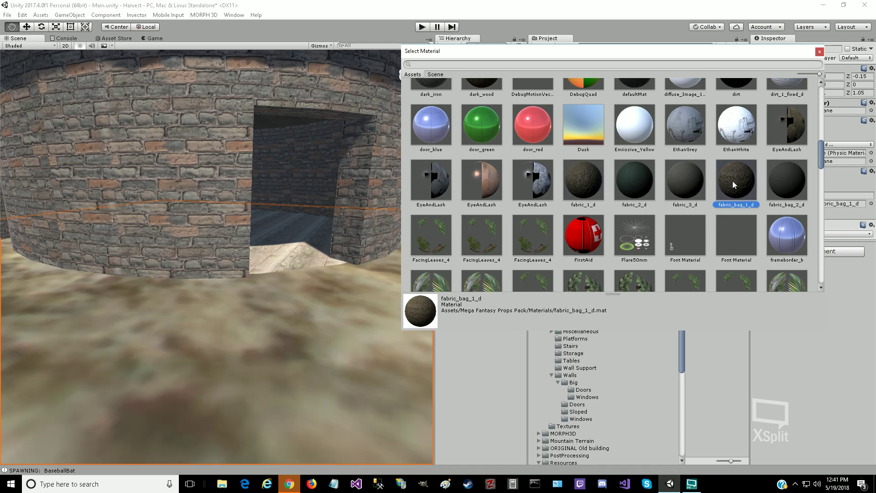
Step: Try dark_iron and chrome on the plane, then apply dark_wood
{"action": "scroll", "coordinate": [643, 214], "scroll_direction": "up", "scroll_amount": 2}
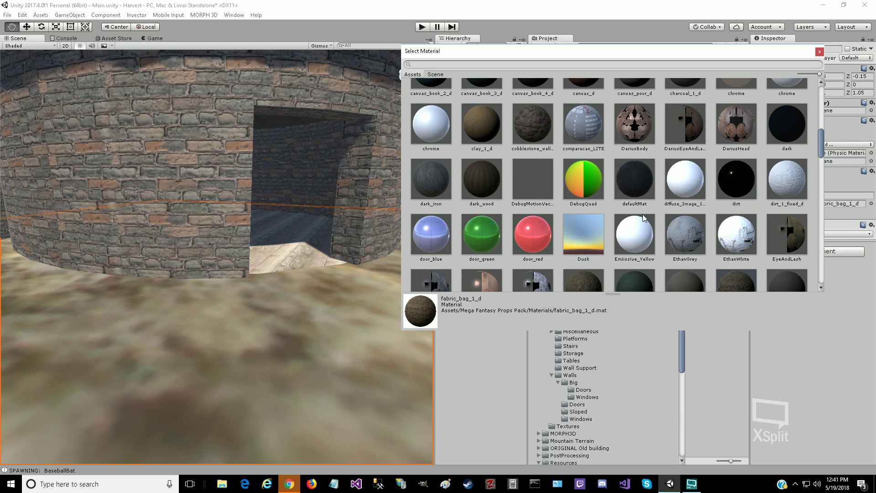
{"action": "left_click", "coordinate": [440, 183]}
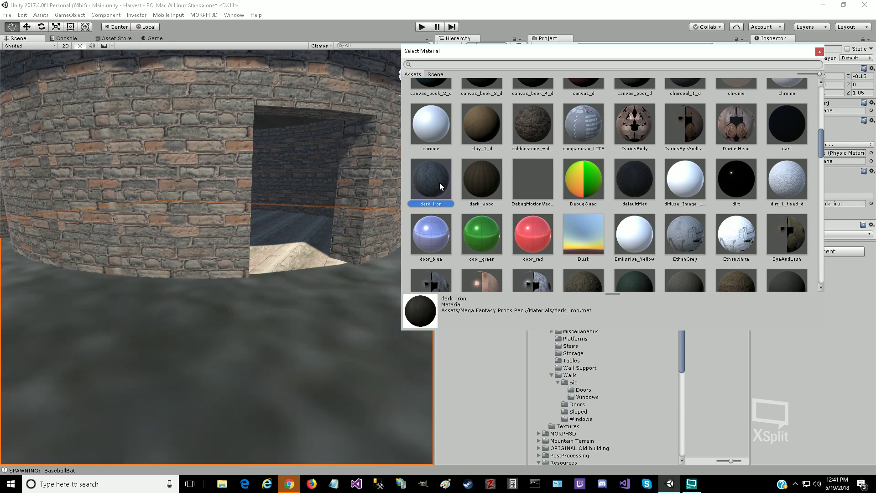
{"action": "left_click", "coordinate": [443, 139]}
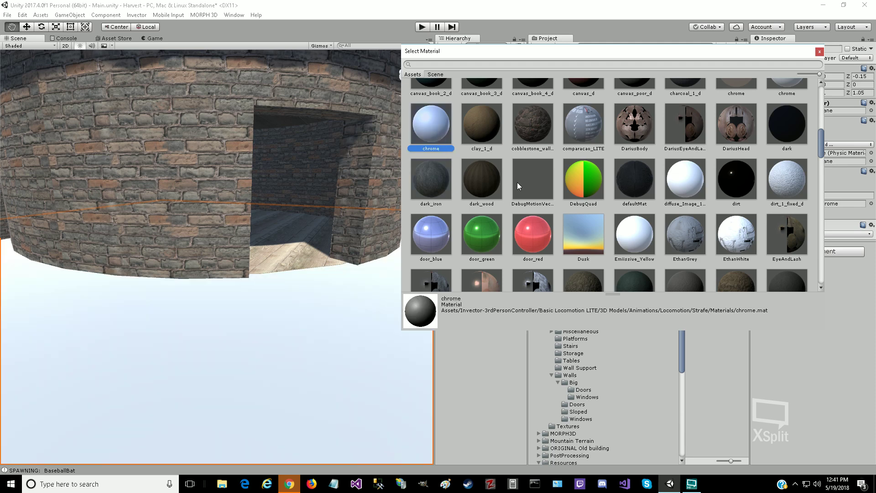
{"action": "left_click", "coordinate": [491, 182]}
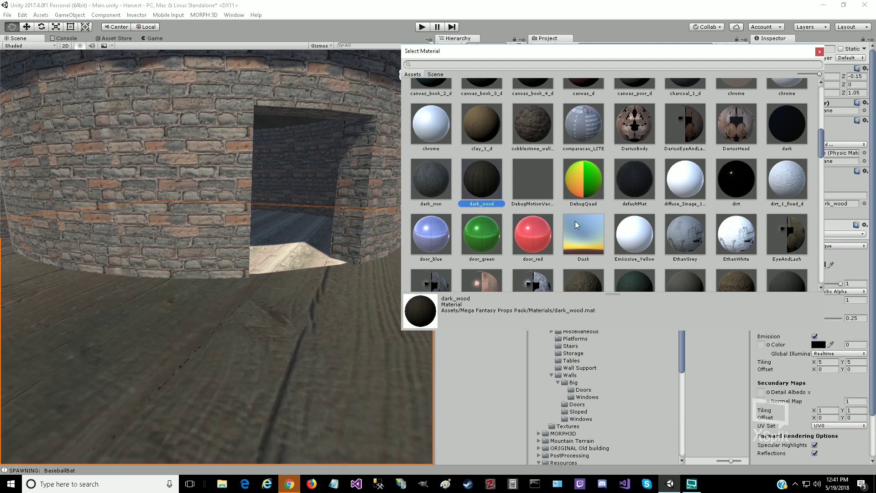
Step: Search the materials for dirt, try dirt_1_fixed_d and dirt on the plane, and set its material to None
{"action": "scroll", "coordinate": [575, 221], "scroll_direction": "up", "scroll_amount": 2}
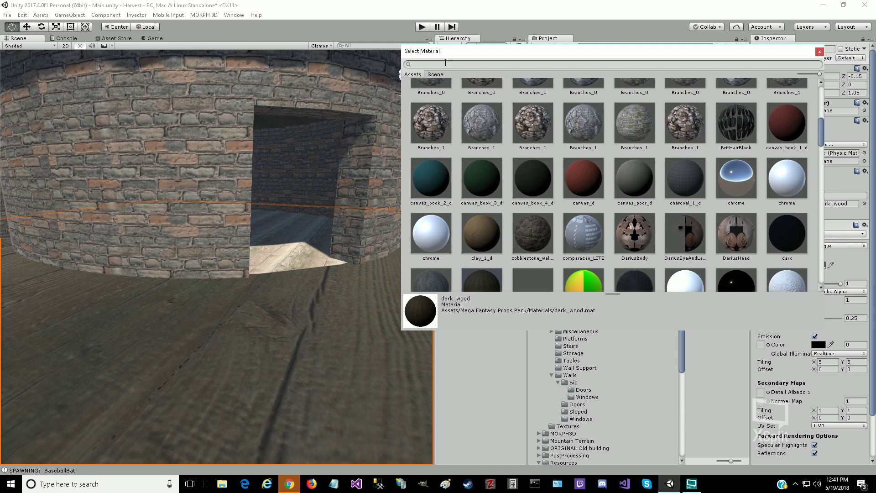
{"action": "type", "text": "dirt"}
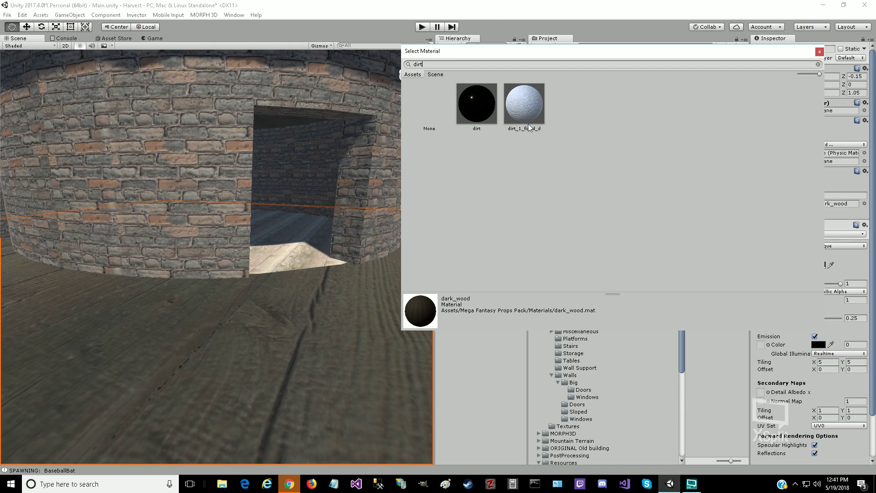
{"action": "left_click", "coordinate": [525, 117]}
{"action": "left_click", "coordinate": [480, 108]}
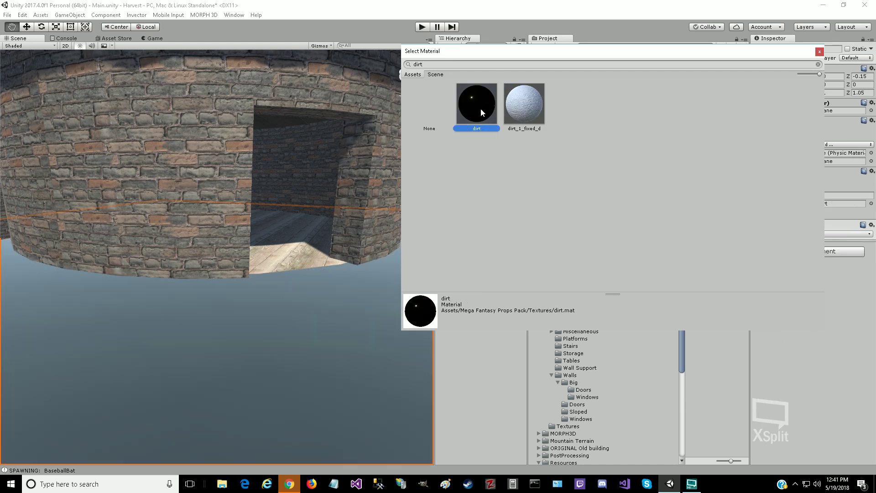
{"action": "left_click", "coordinate": [432, 118]}
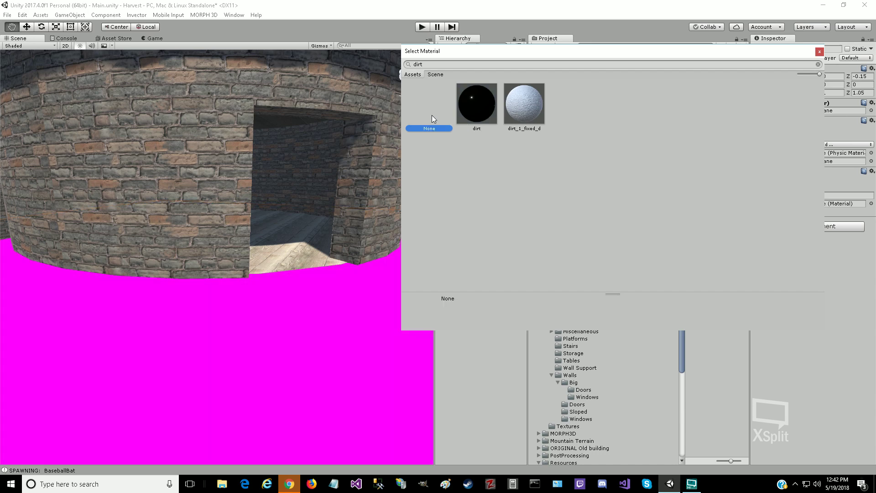
{"action": "left_click", "coordinate": [820, 51]}
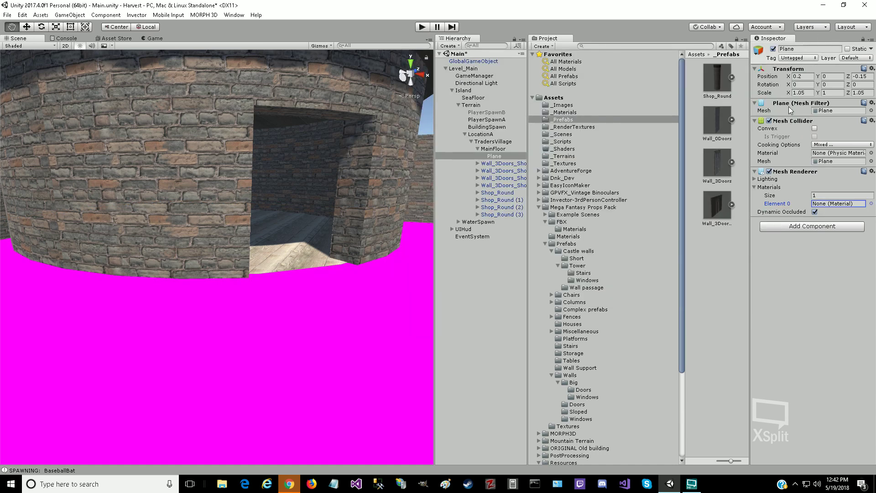
Step: Search the materials for grass and assign the Grass material to the plane's Element 0
{"action": "left_click", "coordinate": [871, 203]}
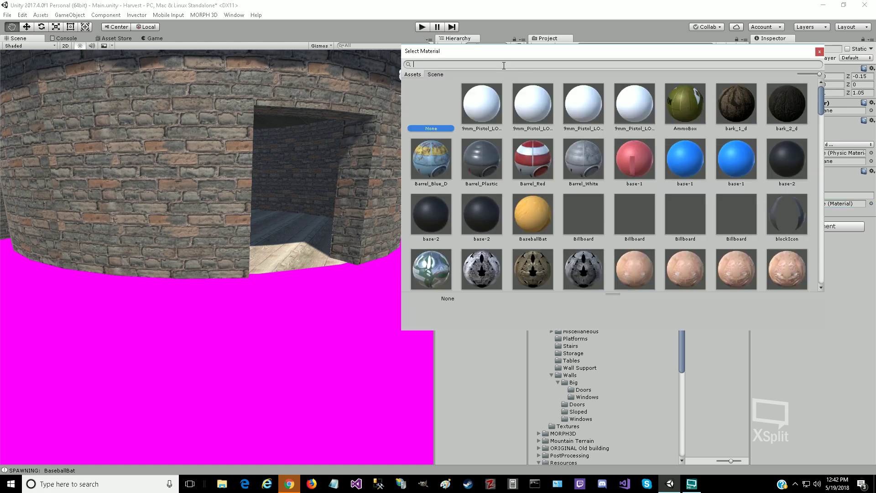
{"action": "type", "text": "grass"}
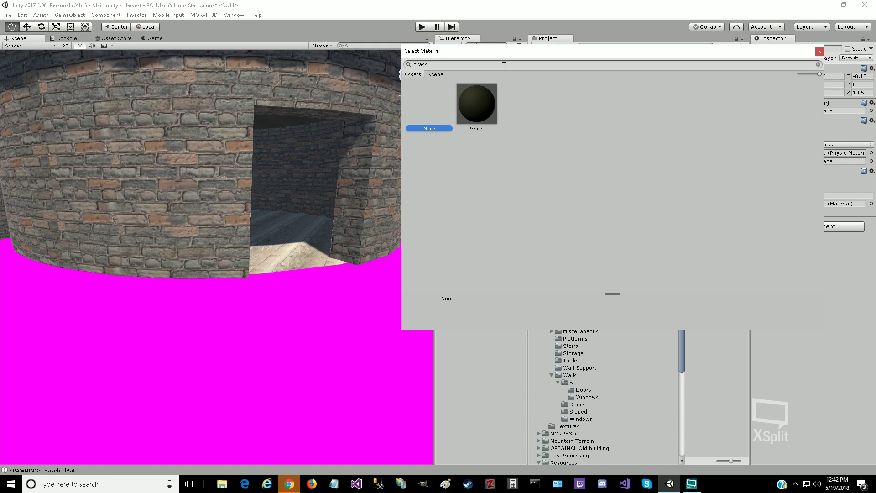
{"action": "left_click", "coordinate": [469, 113]}
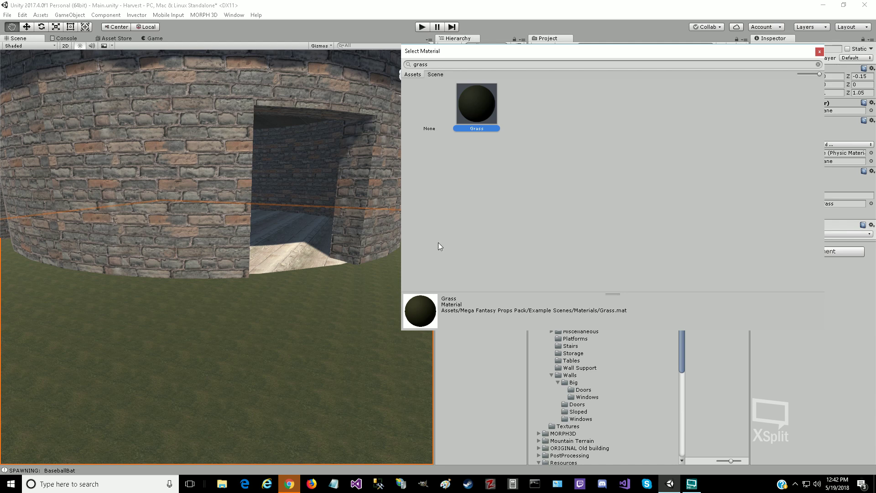
{"action": "left_click", "coordinate": [819, 52]}
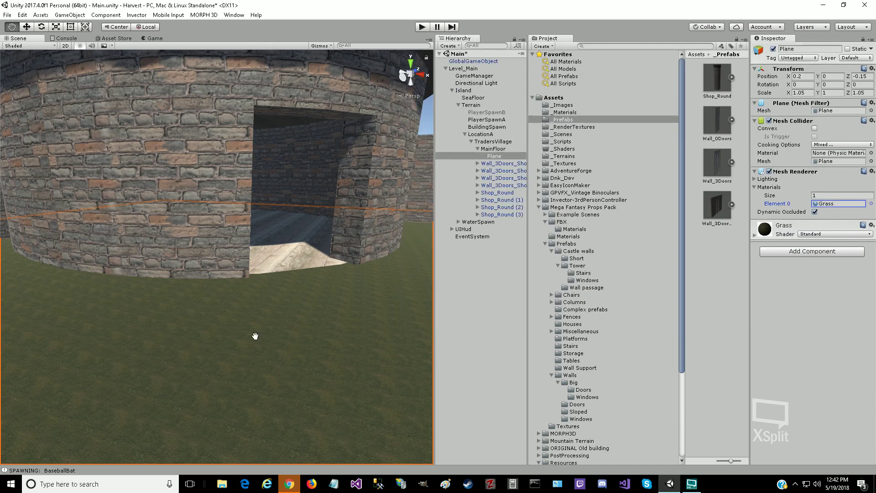
Step: Examine the grass floor inside and outside the village walls, and expand the Grass material's settings
{"action": "left_click_drag", "start_coordinate": [43, 340], "coordinate": [226, 339], "text": "alt"}
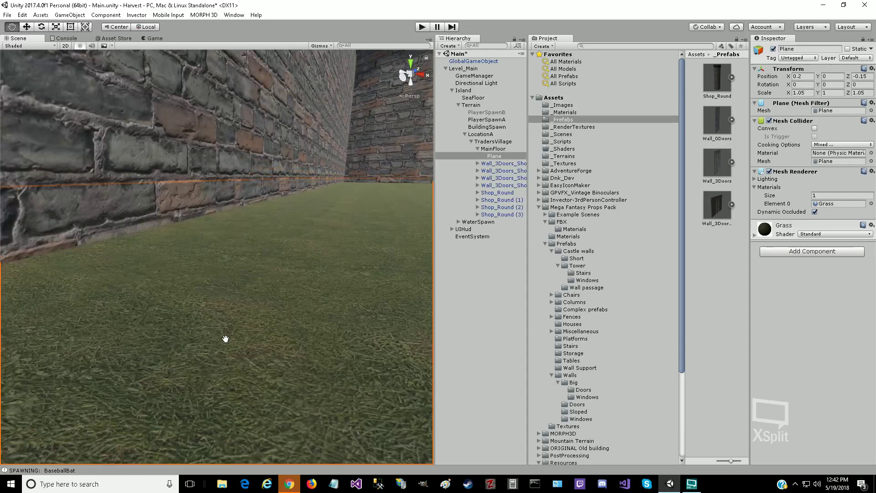
{"action": "scroll", "coordinate": [225, 338], "scroll_direction": "up", "scroll_amount": 2}
{"action": "scroll", "coordinate": [226, 338], "scroll_direction": "down", "scroll_amount": 10}
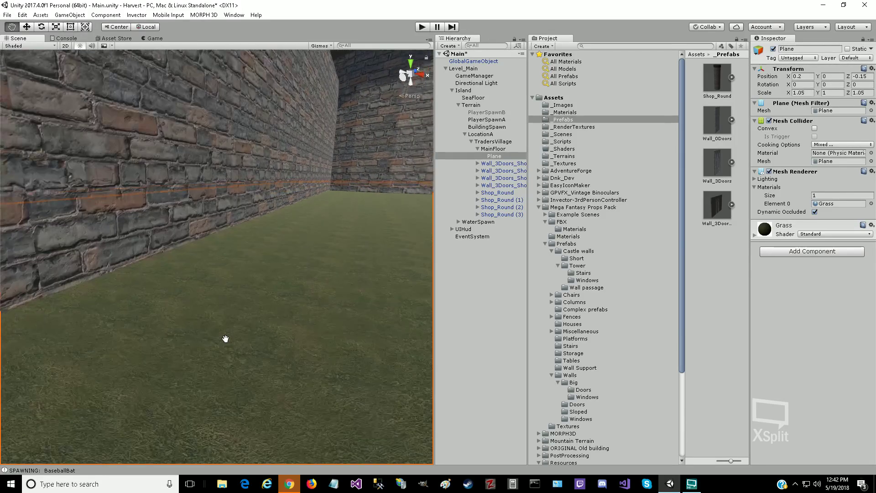
{"action": "left_click_drag", "start_coordinate": [225, 338], "coordinate": [429, 366], "text": "alt"}
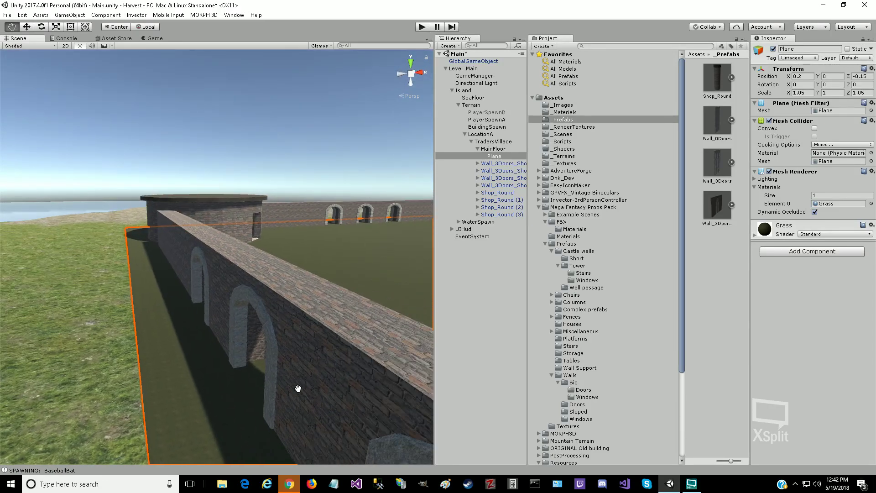
{"action": "left_click_drag", "start_coordinate": [142, 401], "coordinate": [236, 374], "text": "alt"}
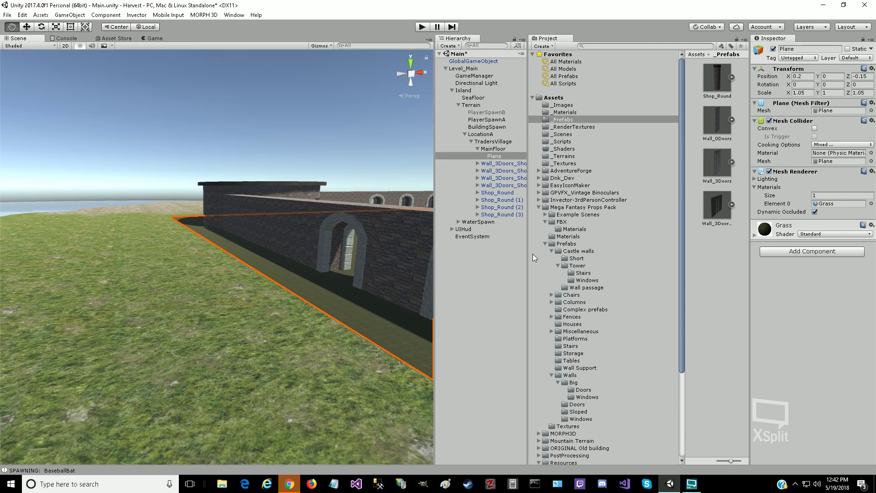
{"action": "left_click", "coordinate": [753, 236]}
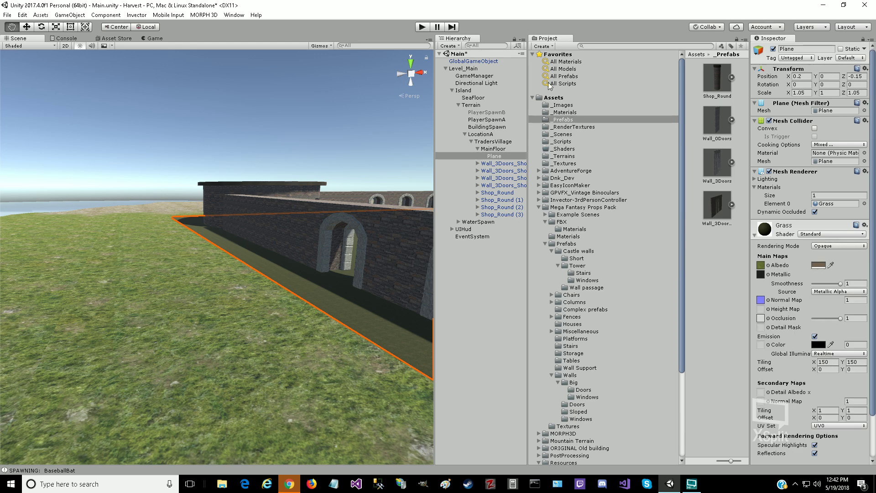
Step: Play-test the level, walking the character across the grass floor and outside the village walls, and return to editing
{"action": "left_click", "coordinate": [422, 27]}
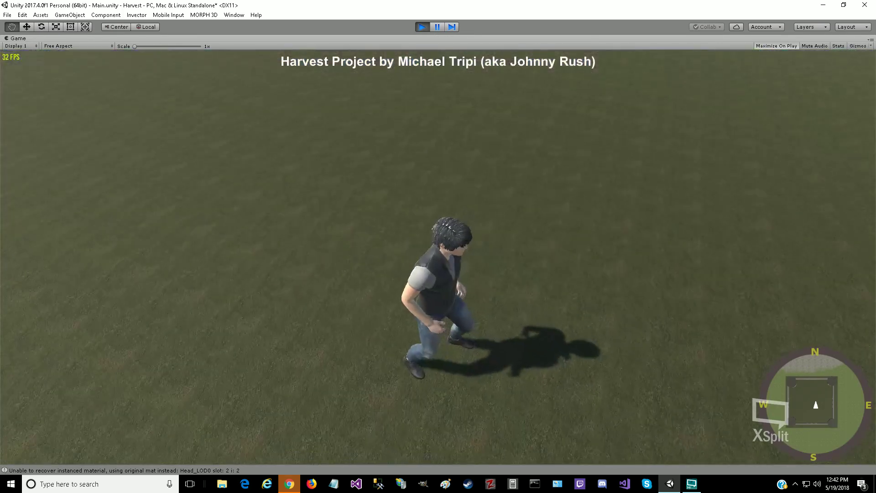
{"action": "key", "text": "w"}
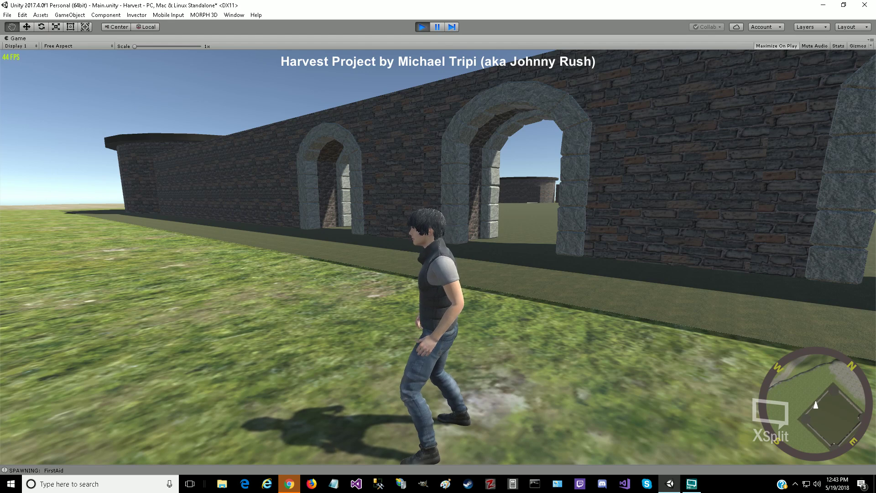
{"action": "key", "text": "i"}
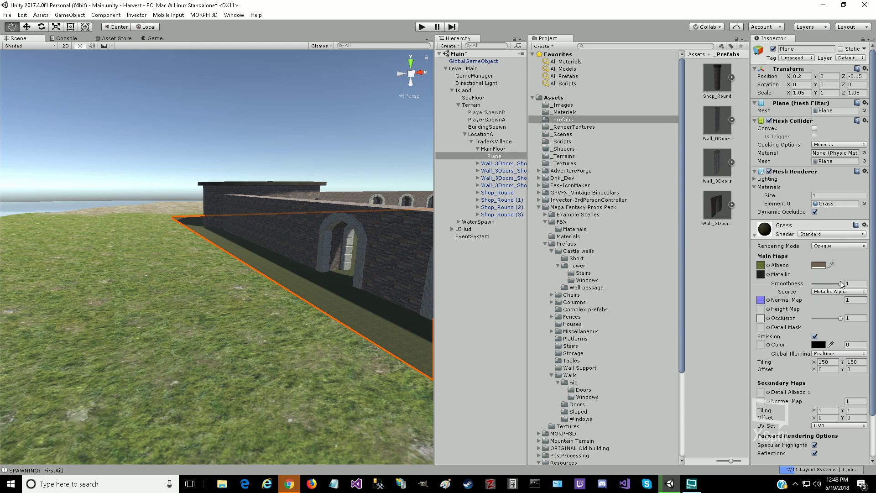
Step: Set the Grass material's main map tiling to 100 in X and Y
{"action": "left_click", "coordinate": [831, 362]}
{"action": "type", "text": "10"}
{"action": "key", "text": "Tab"}
{"action": "type", "text": "1"}
{"action": "key", "text": "Tab"}
Step: Examine the grass texture close up along the plane's outer edge and beside the wall's archway
{"action": "scroll", "coordinate": [335, 365], "scroll_direction": "up", "scroll_amount": 3}
{"action": "left_click_drag", "start_coordinate": [336, 365], "coordinate": [183, 387]}
{"action": "scroll", "coordinate": [184, 394], "scroll_direction": "up", "scroll_amount": 2}
{"action": "scroll", "coordinate": [173, 399], "scroll_direction": "up", "scroll_amount": 4}
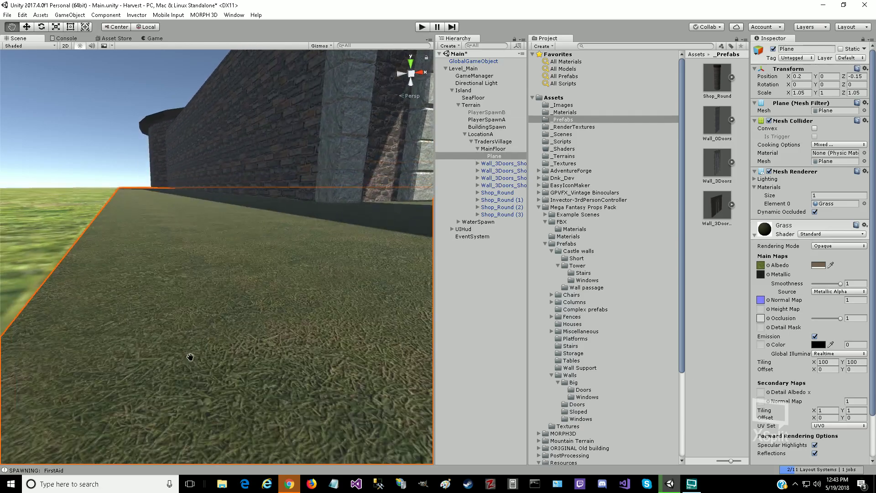
{"action": "scroll", "coordinate": [146, 381], "scroll_direction": "up", "scroll_amount": 2}
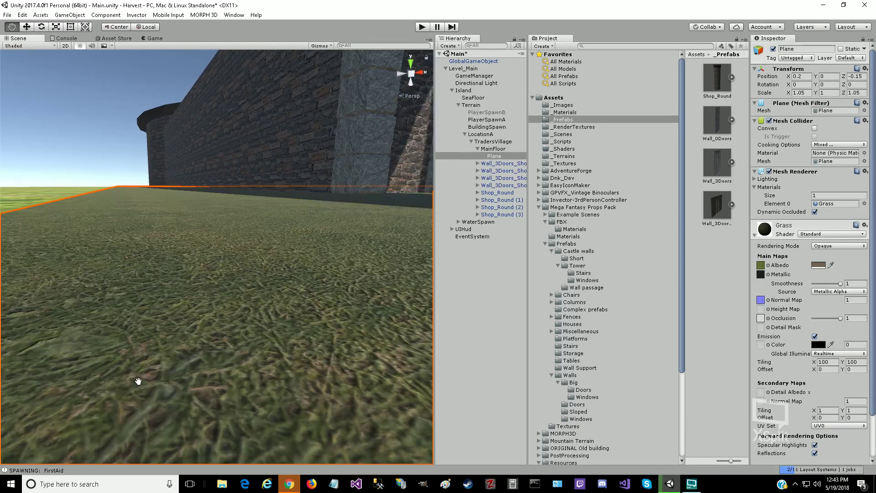
{"action": "left_click_drag", "start_coordinate": [95, 384], "coordinate": [111, 391]}
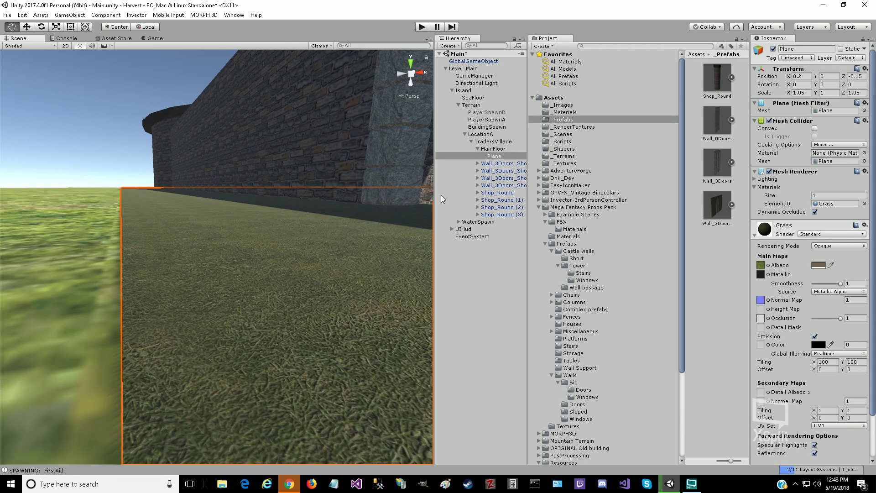
{"action": "scroll", "coordinate": [368, 300], "scroll_direction": "down", "scroll_amount": 1}
{"action": "left_click_drag", "start_coordinate": [369, 300], "coordinate": [231, 319]}
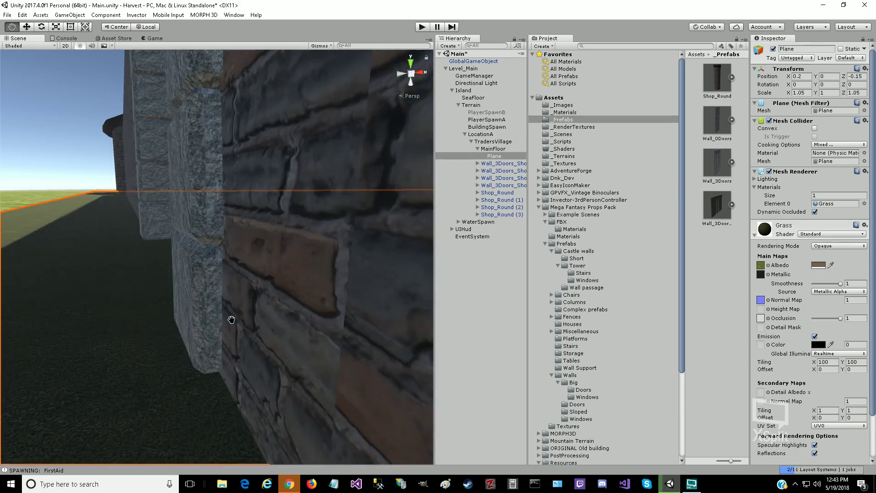
{"action": "scroll", "coordinate": [230, 346], "scroll_direction": "down", "scroll_amount": 5}
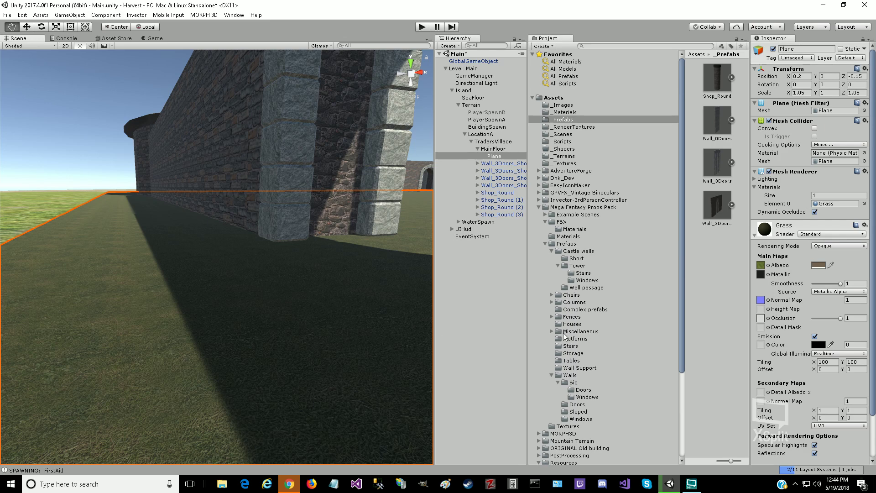
Step: Set the Grass material's main map tiling to 50 in X and Y
{"action": "left_click", "coordinate": [834, 363]}
{"action": "type", "text": "50"}
{"action": "key", "text": "Tab"}
{"action": "type", "text": "50"}
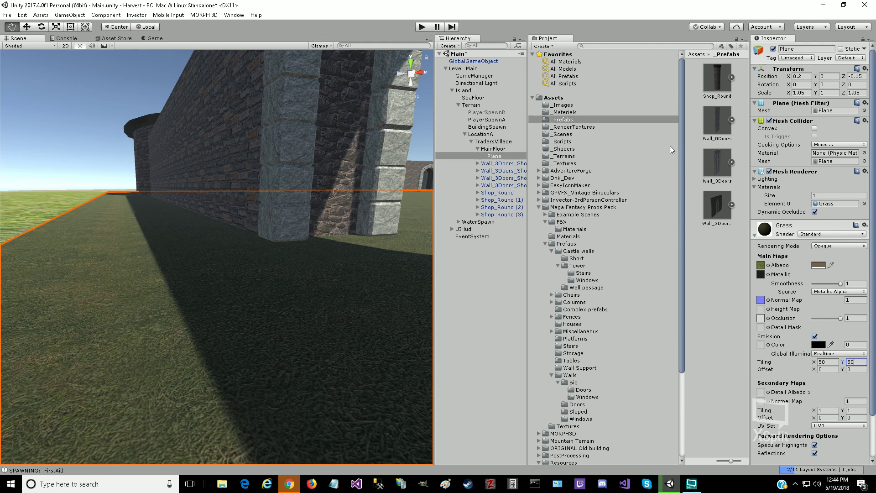
Step: Set the scale of the Plane under MainFloor to 1 in X and Z
{"action": "left_click", "coordinate": [503, 149]}
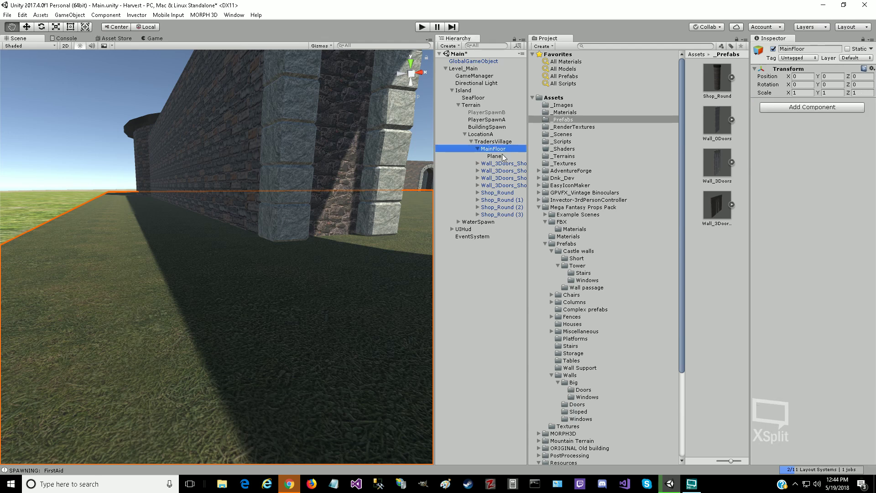
{"action": "left_click", "coordinate": [502, 157]}
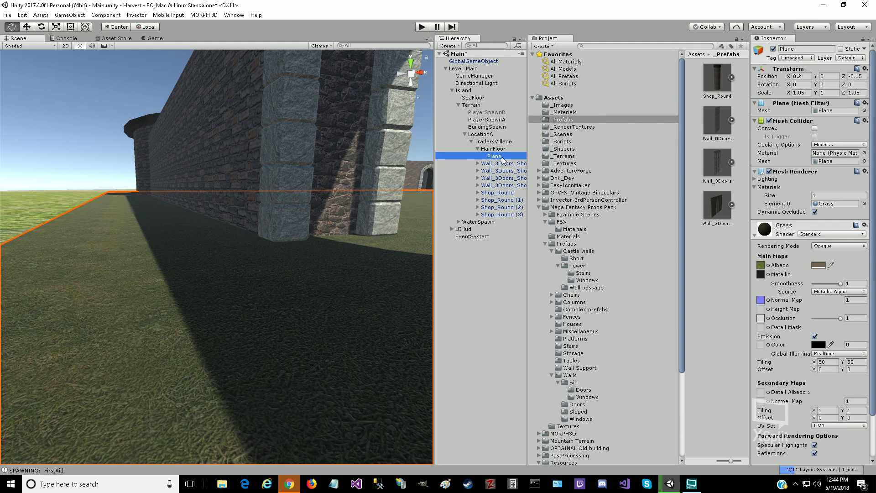
{"action": "left_click", "coordinate": [808, 92]}
{"action": "type", "text": "1"}
{"action": "key", "text": "Tab"}
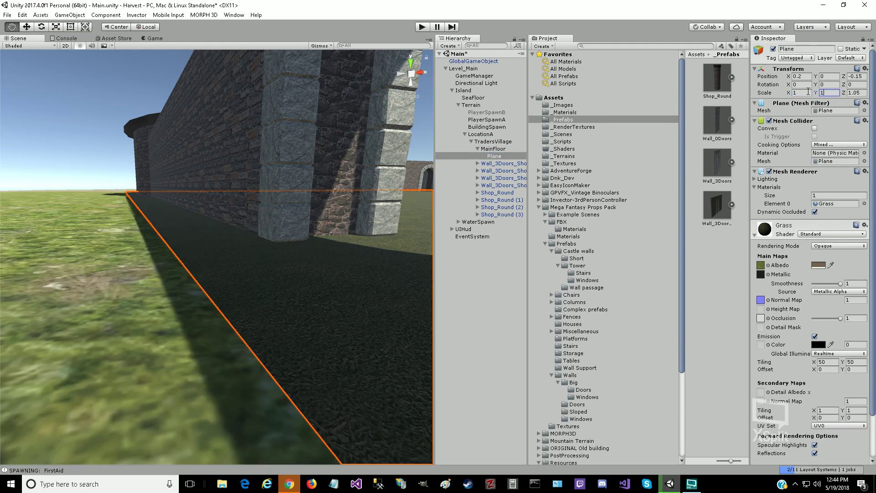
{"action": "key", "text": "Tab"}
{"action": "type", "text": "1"}
{"action": "key", "text": "Return"}
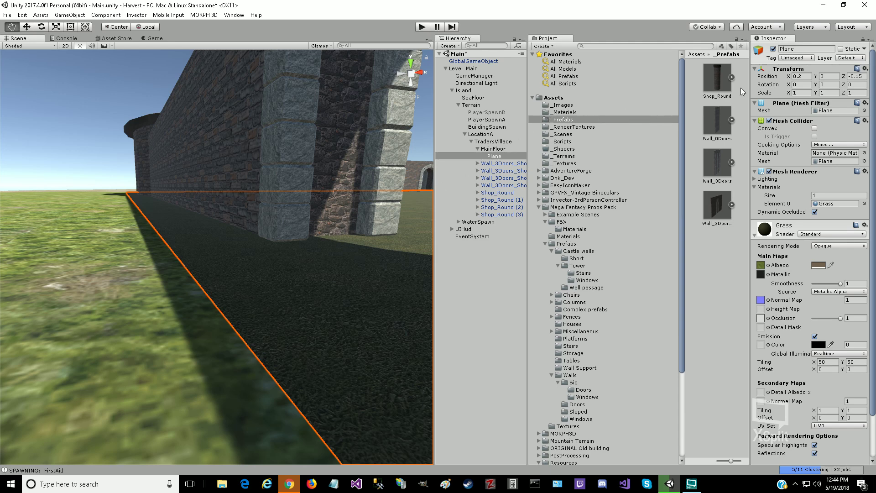
Step: Try X scales of 0.9 and 0.94 on the plane, and settle on 0.95 for both X and Z
{"action": "left_click", "coordinate": [803, 94]}
{"action": "type", "text": ".9"}
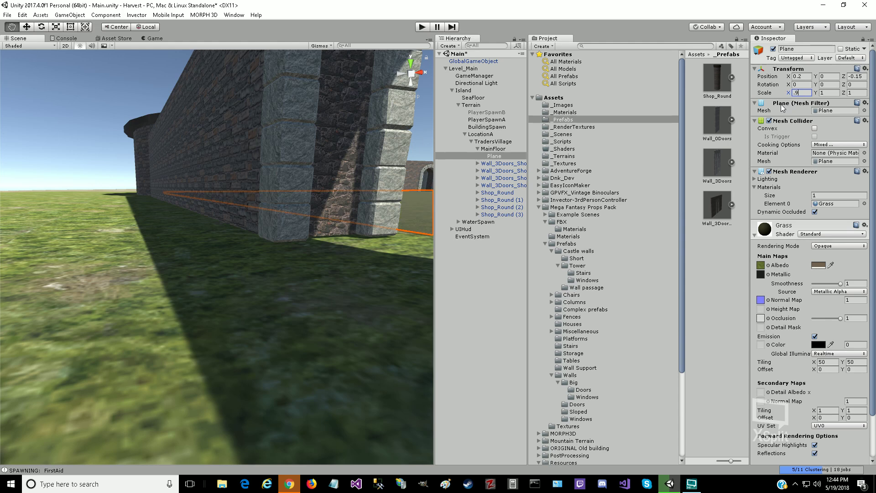
{"action": "type", "text": "5"}
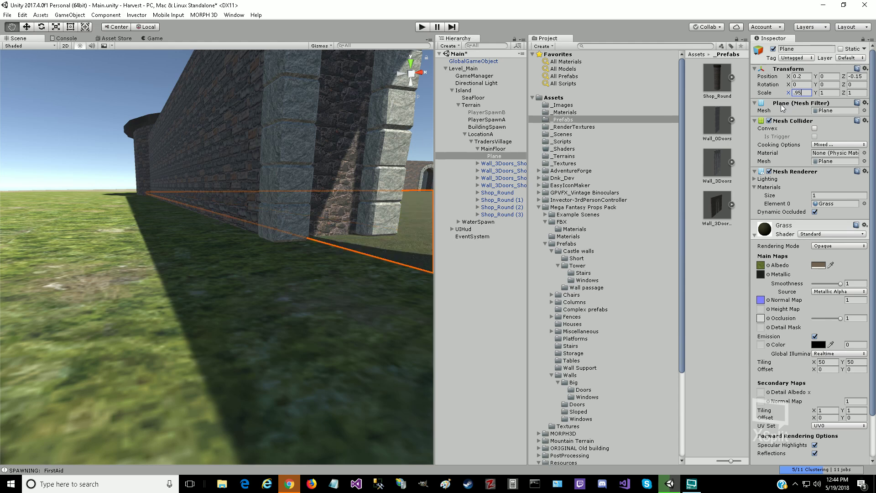
{"action": "key", "text": "BackSpace"}
{"action": "type", "text": "4"}
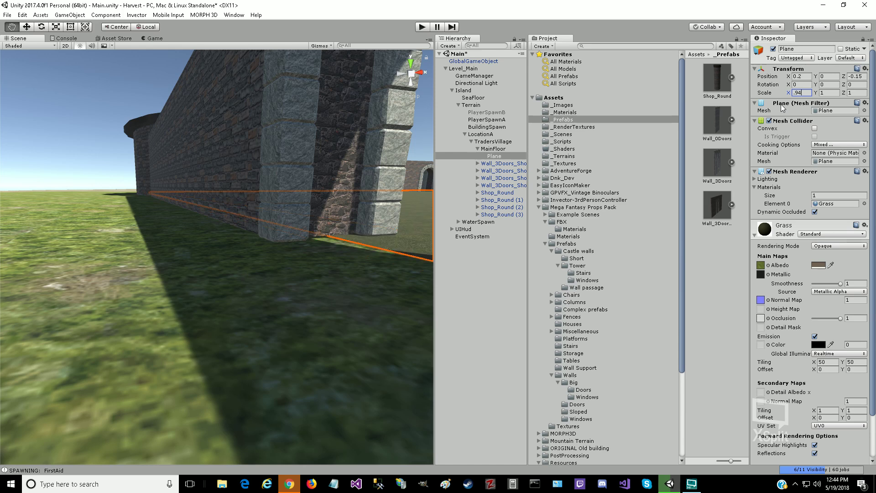
{"action": "key", "text": "BackSpace"}
{"action": "type", "text": "5"}
{"action": "key", "text": "Tab"}
{"action": "key", "text": "Tab"}
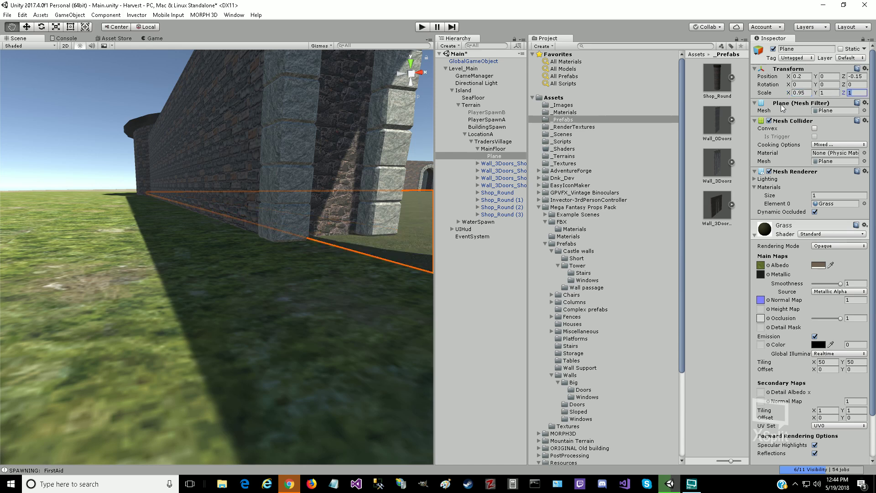
{"action": "type", "text": ".95"}
{"action": "key", "text": "Return"}
Step: Check from a top view how the plane's edges line up with the village walls and round shops
{"action": "left_click", "coordinate": [412, 64]}
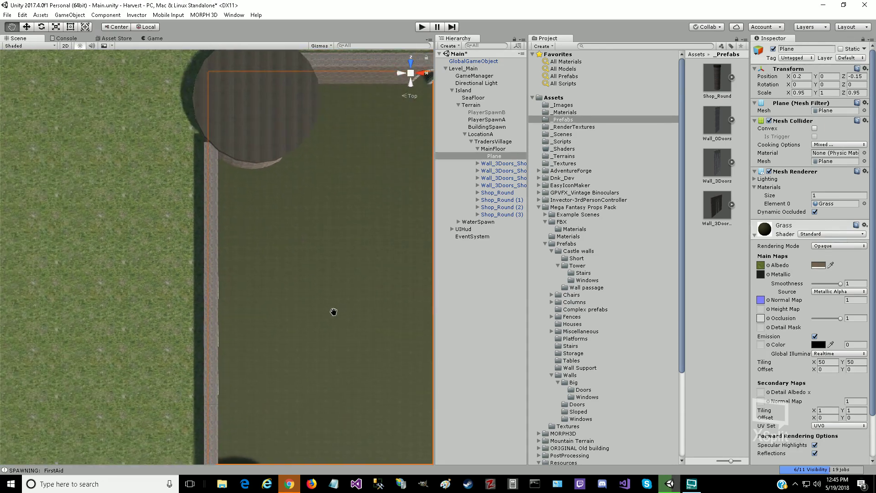
{"action": "scroll", "coordinate": [333, 312], "scroll_direction": "down", "scroll_amount": 5}
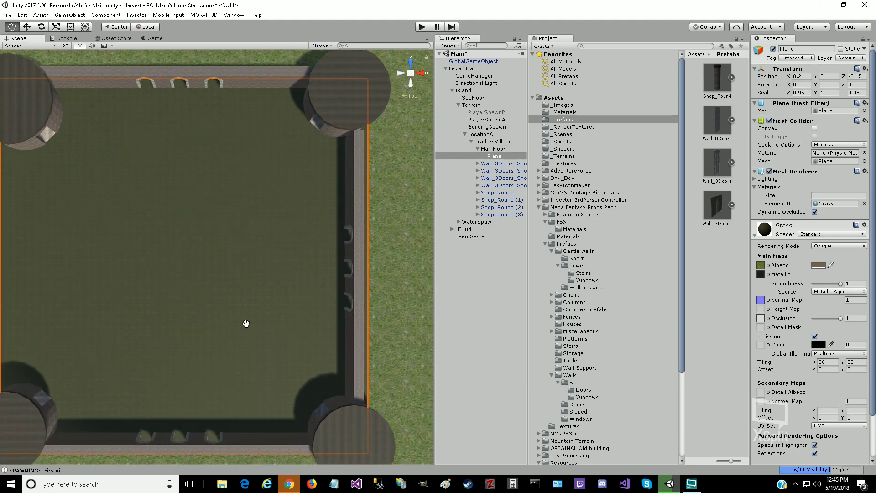
{"action": "scroll", "coordinate": [114, 319], "scroll_direction": "up", "scroll_amount": 8}
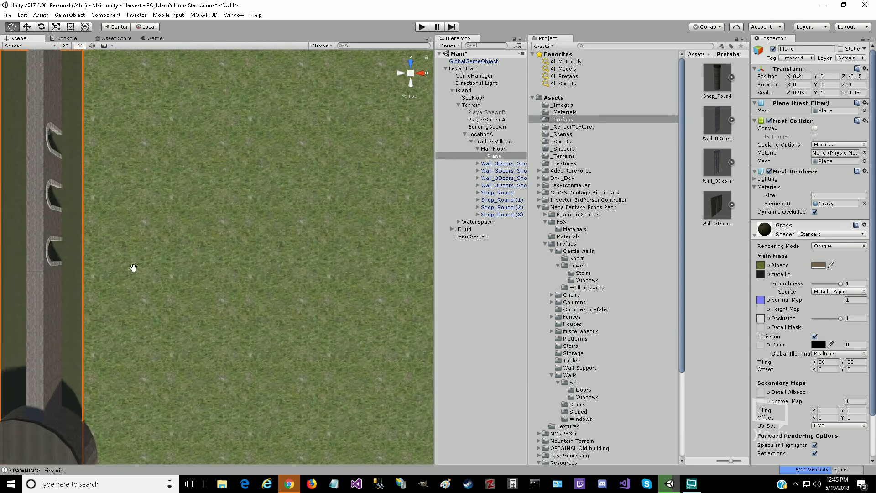
{"action": "scroll", "coordinate": [133, 267], "scroll_direction": "up", "scroll_amount": 2}
{"action": "scroll", "coordinate": [133, 267], "scroll_direction": "down", "scroll_amount": 4}
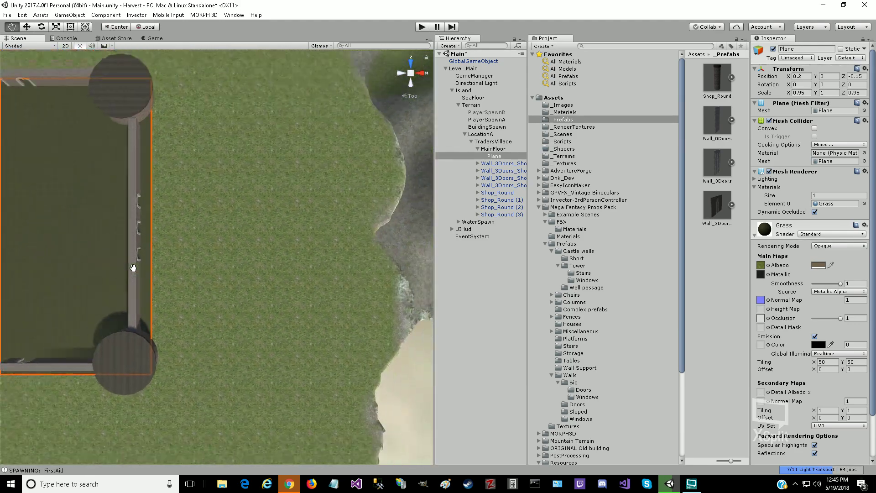
Step: Compare the MainFloor object and the first Wall_3Doors_Short wall with the village outline from above
{"action": "left_click_drag", "start_coordinate": [83, 270], "coordinate": [289, 371]}
{"action": "left_click_drag", "start_coordinate": [281, 400], "coordinate": [287, 241]}
{"action": "left_click", "coordinate": [499, 149]}
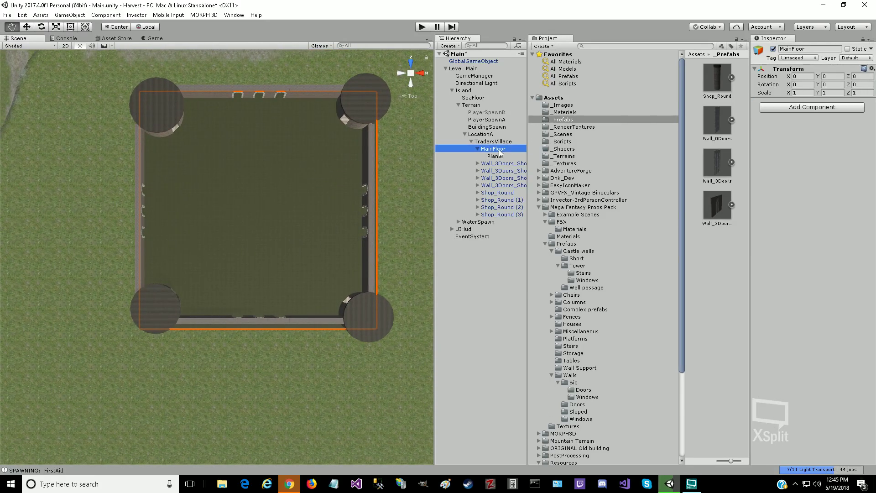
{"action": "left_click", "coordinate": [498, 163]}
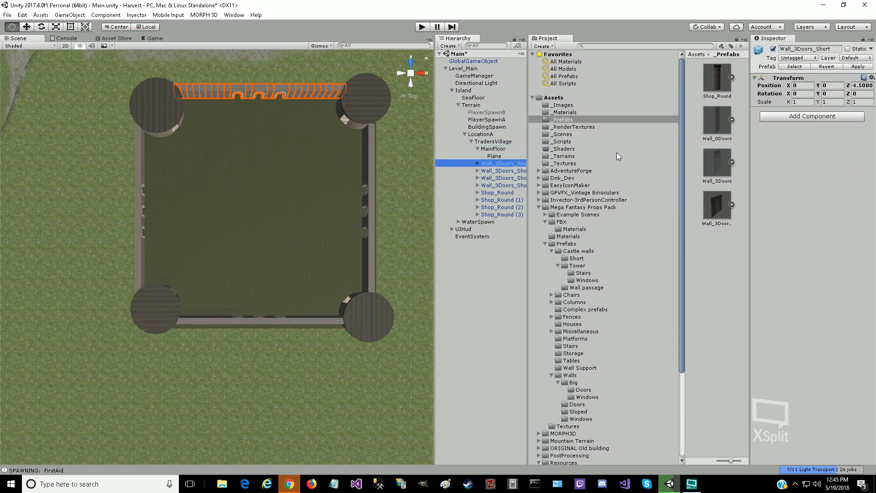
{"action": "left_click_drag", "start_coordinate": [248, 400], "coordinate": [249, 256]}
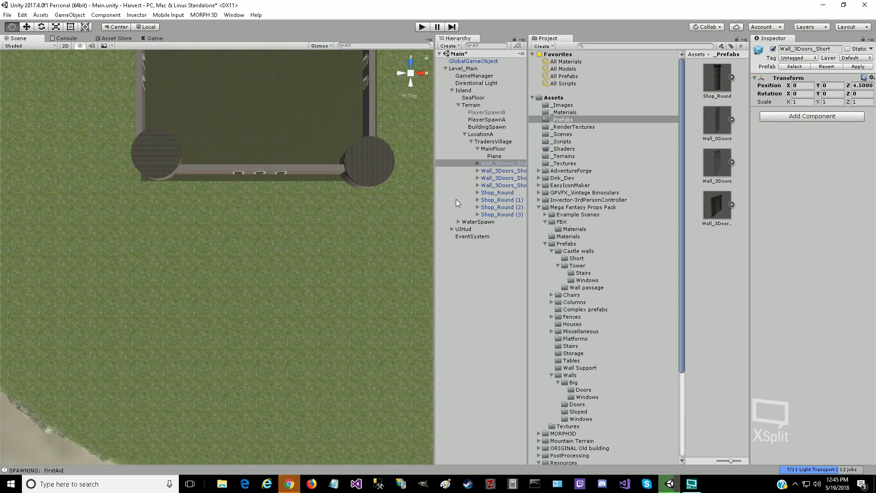
{"action": "key", "text": "f"}
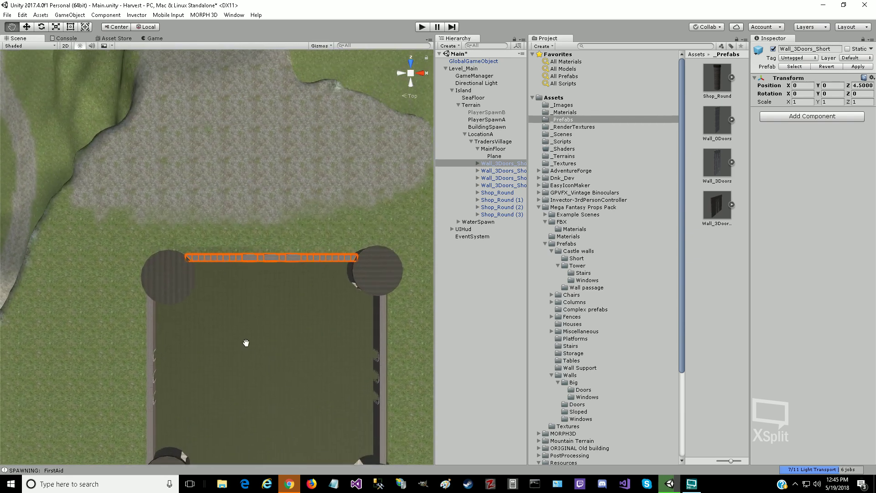
{"action": "left_click_drag", "start_coordinate": [246, 343], "coordinate": [269, 226]}
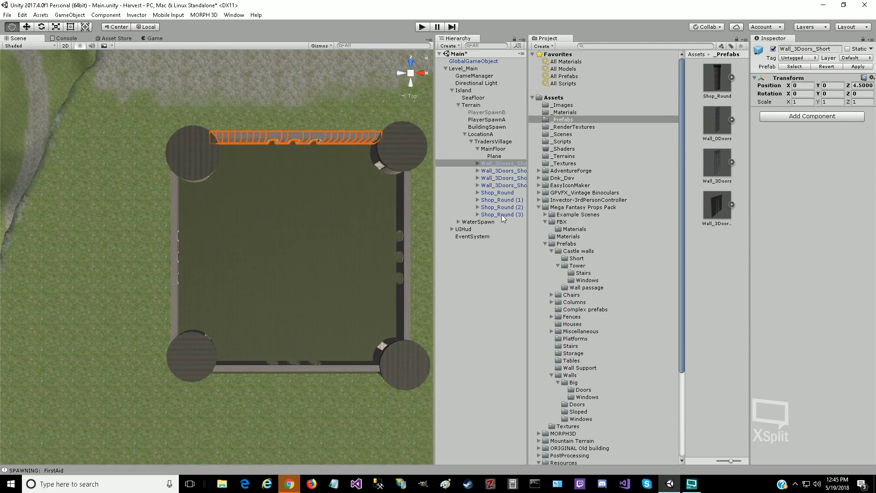
Step: Try a scale of 0.9 in X and Y on the Plane under MainFloor and compare its edges with the walls
{"action": "left_click", "coordinate": [498, 156]}
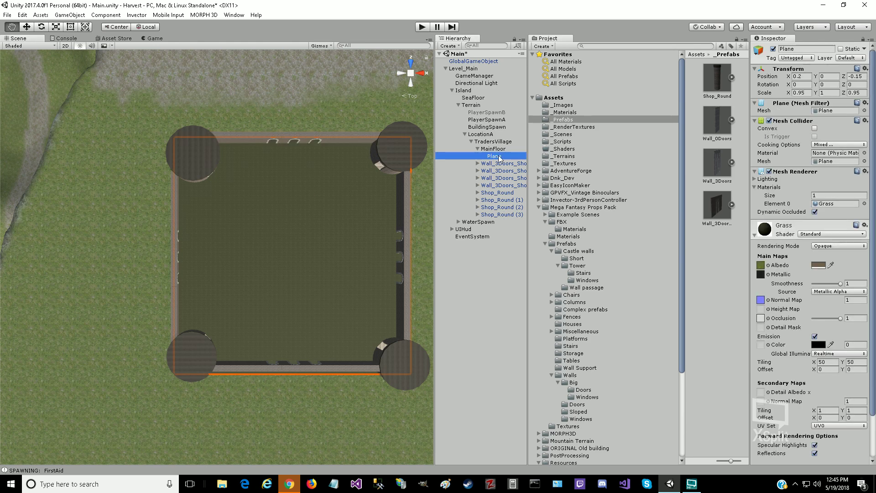
{"action": "left_click", "coordinate": [807, 93]}
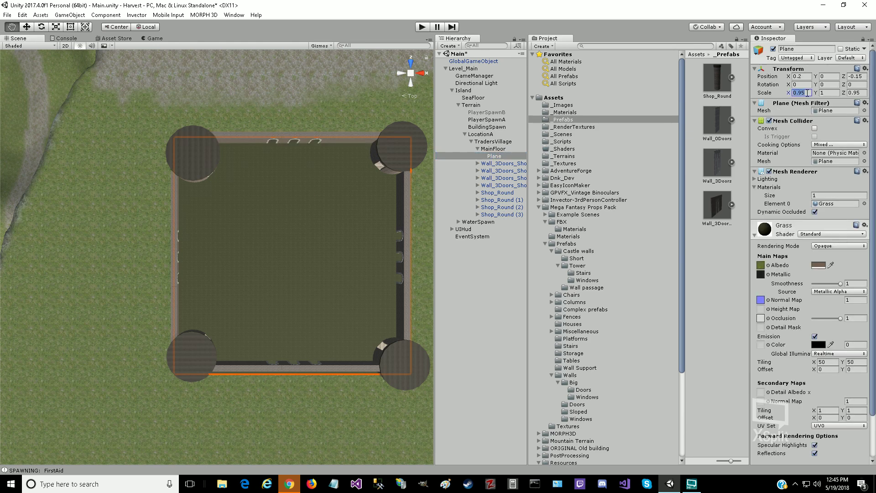
{"action": "type", "text": "0.9"}
{"action": "key", "text": "Tab"}
{"action": "type", "text": "0"}
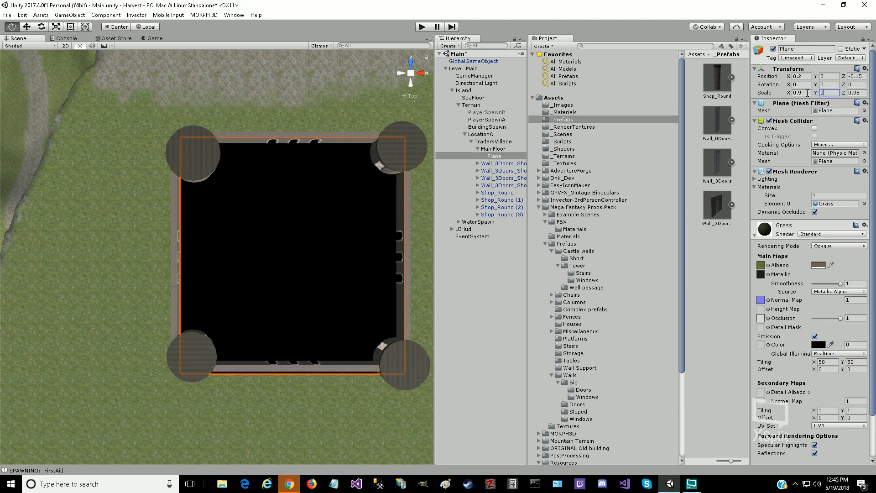
{"action": "type", "text": ".9"}
{"action": "key", "text": "Tab"}
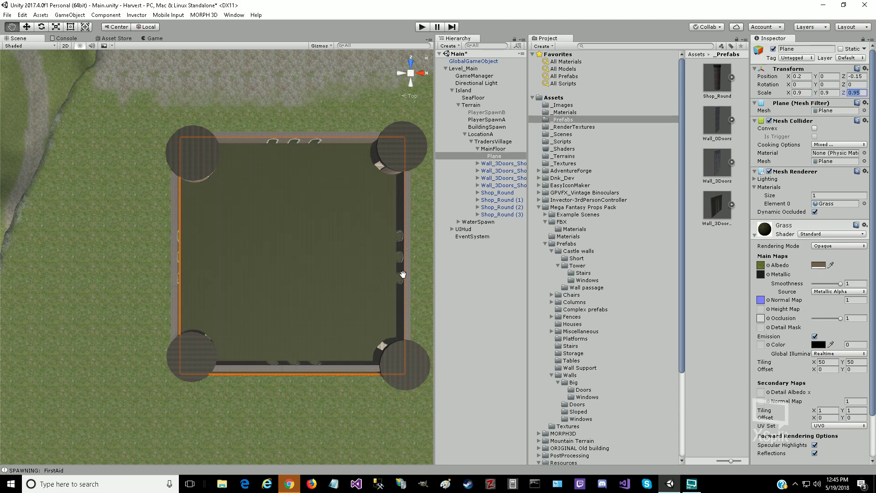
{"action": "left_click_drag", "start_coordinate": [402, 274], "coordinate": [149, 283]}
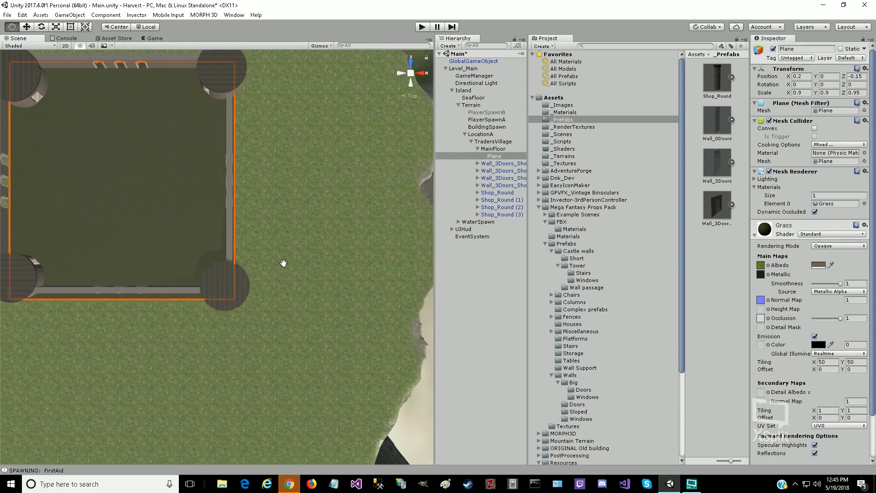
Step: Try a scale of 0.8 in X and Z on the plane, with Y at 1
{"action": "left_click", "coordinate": [799, 94]}
{"action": "type", "text": "0.8"}
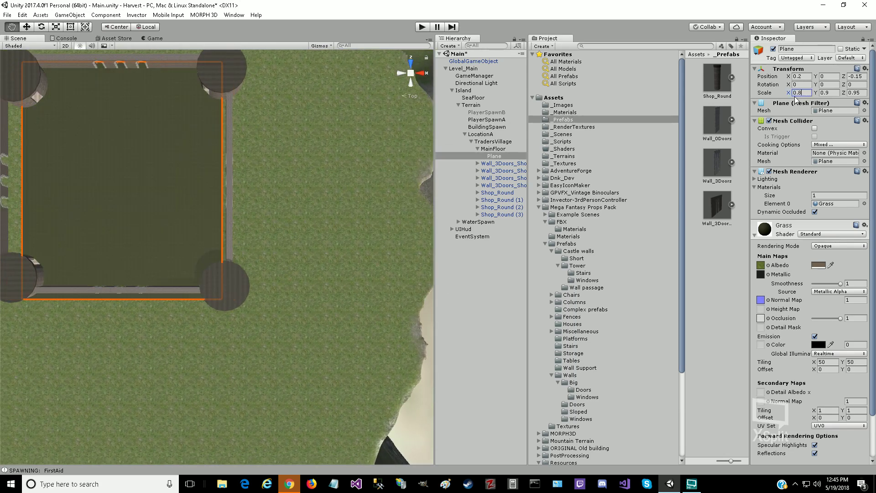
{"action": "key", "text": "Tab"}
{"action": "key", "text": "Tab"}
{"action": "type", "text": "0.8"}
{"action": "key", "text": "Return"}
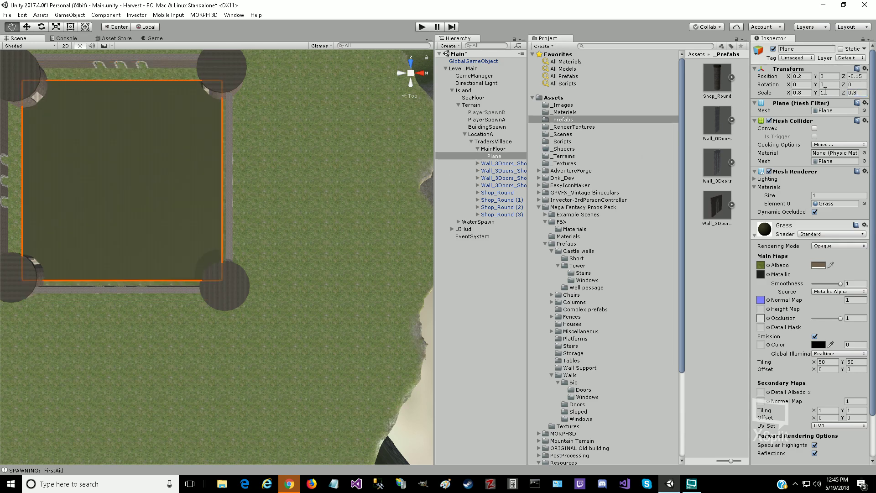
Step: Set the plane's scale to 0.9 in both X and Z
{"action": "left_click", "coordinate": [804, 93]}
{"action": "type", "text": "0.9"}
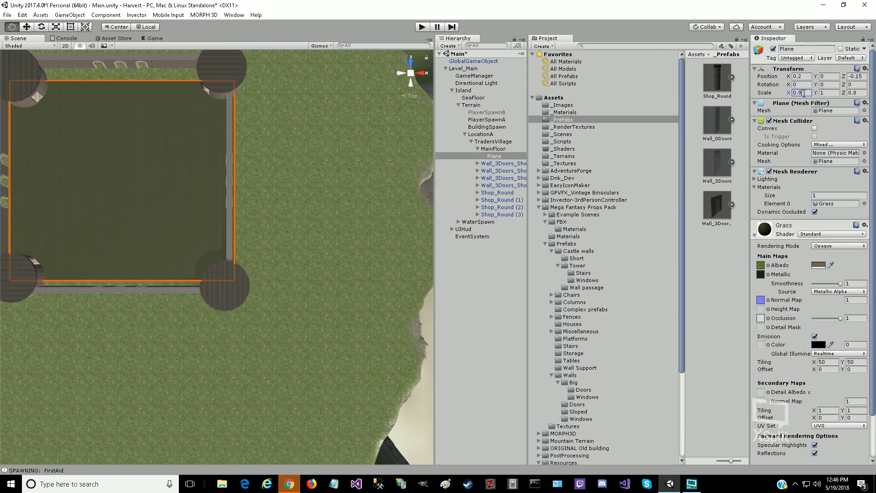
{"action": "key", "text": "Tab"}
{"action": "key", "text": "Tab"}
{"action": "type", "text": "0.9"}
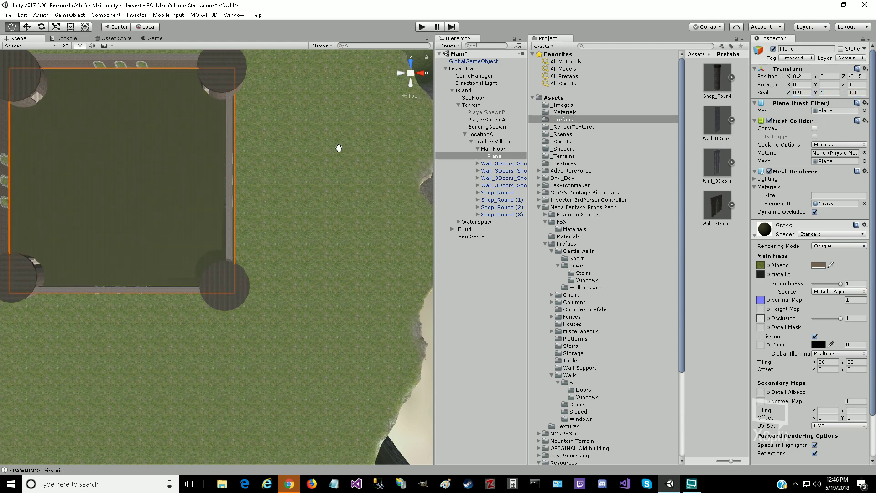
Step: Try an X position of 0.1 for the plane, settle on 0 for both X and Z, and check its edges against the walls
{"action": "left_click_drag", "start_coordinate": [132, 205], "coordinate": [149, 248]}
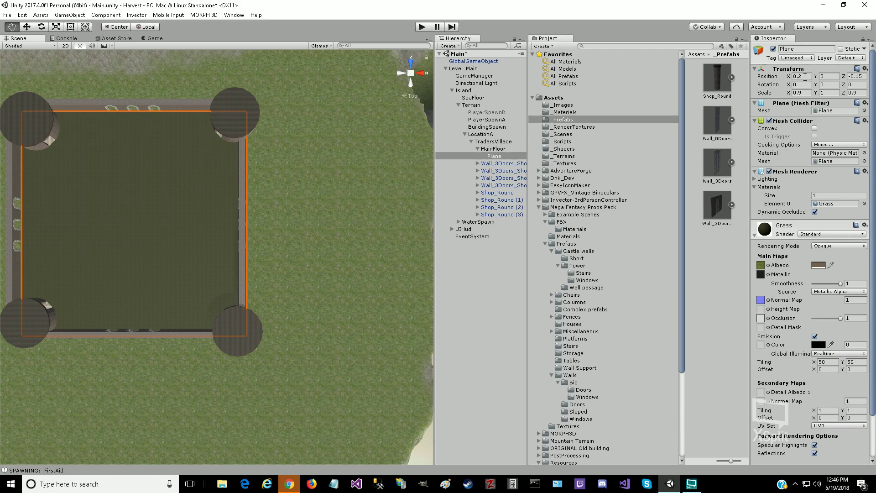
{"action": "left_click", "coordinate": [805, 76]}
{"action": "type", "text": "0.1"}
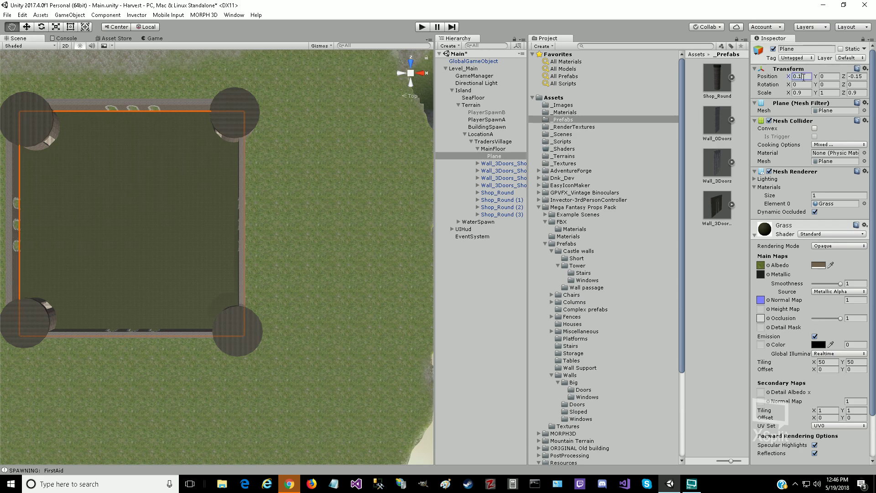
{"action": "key", "text": "BackSpace"}
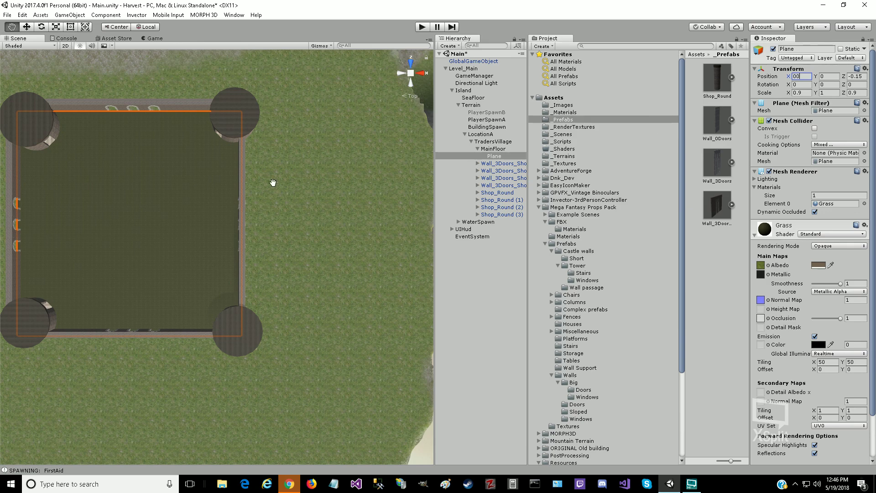
{"action": "left_click_drag", "start_coordinate": [84, 251], "coordinate": [145, 208]}
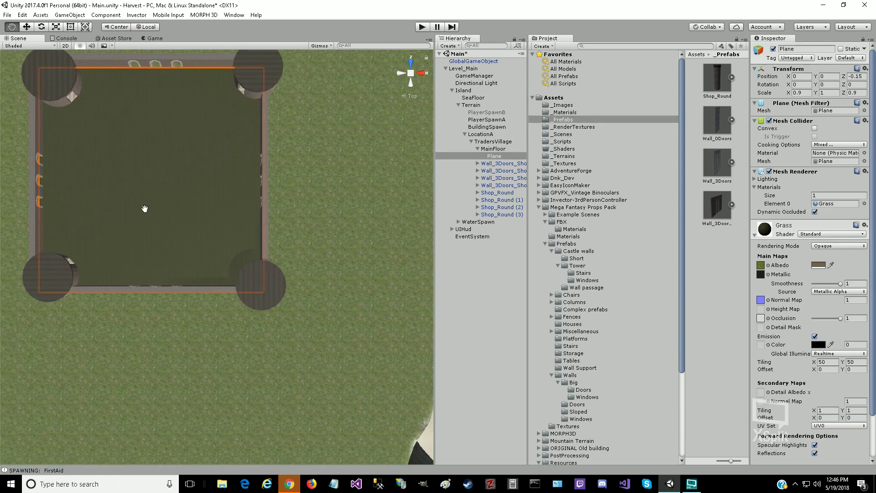
{"action": "left_click", "coordinate": [861, 77]}
{"action": "type", "text": "0"}
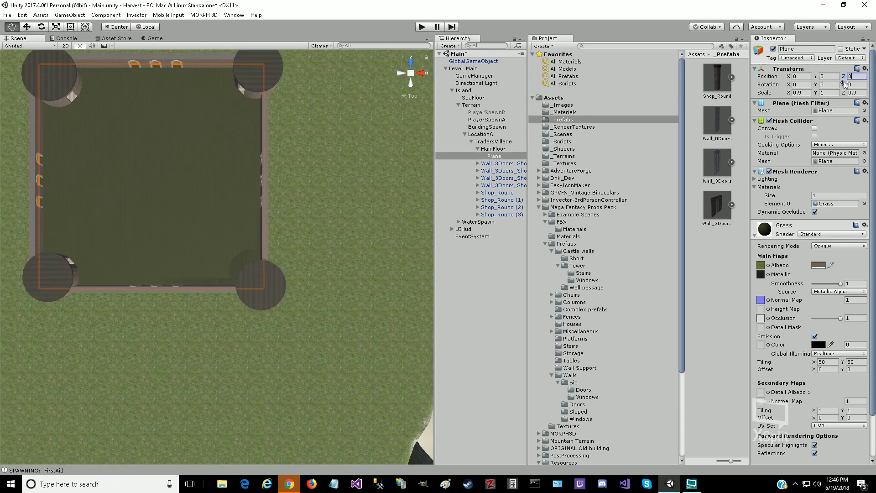
{"action": "left_click_drag", "start_coordinate": [211, 289], "coordinate": [194, 266]}
{"action": "left_click_drag", "start_coordinate": [192, 137], "coordinate": [224, 156]}
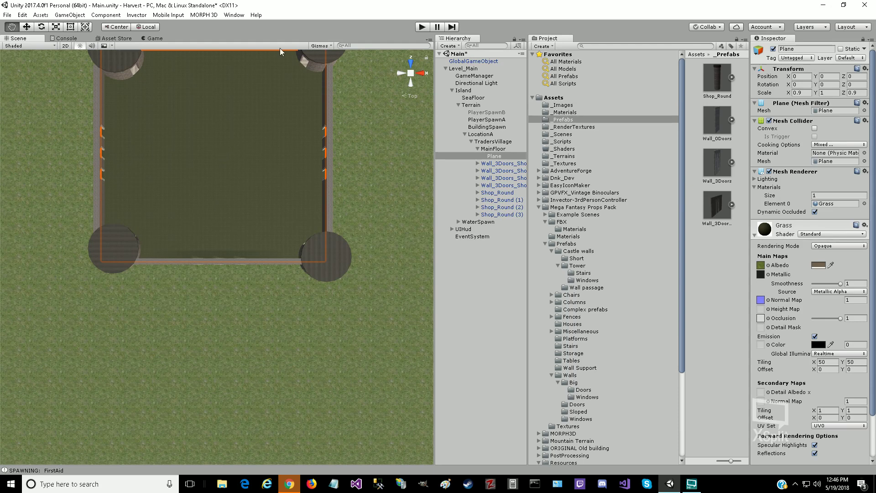
Step: Play the scene and run the character to an archway in the west wall to inspect the floor's edge there
{"action": "left_click", "coordinate": [422, 27]}
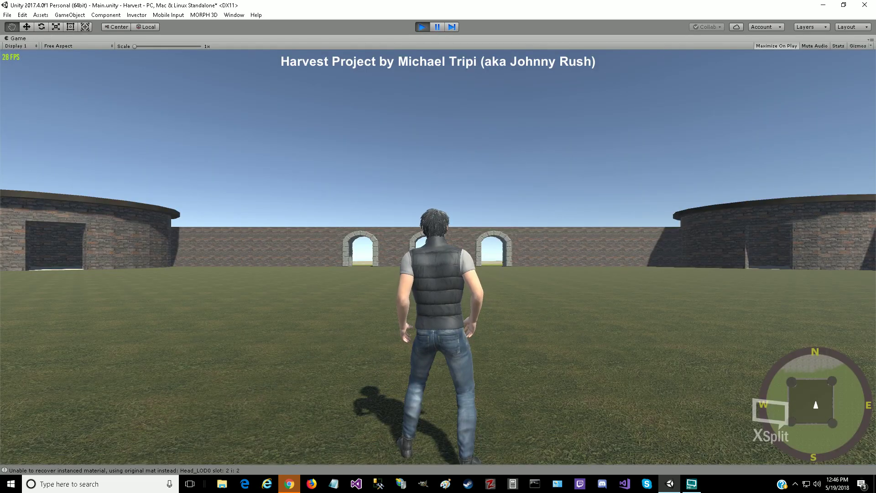
{"action": "key", "text": "w"}
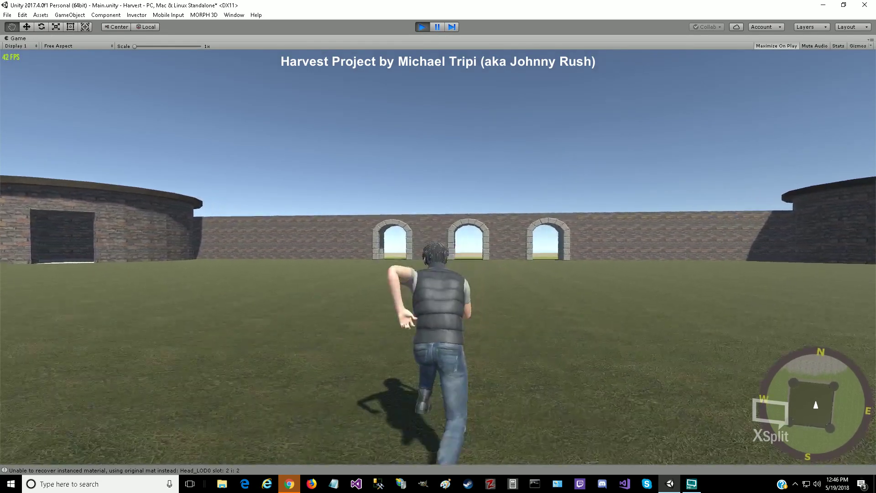
{"action": "key", "text": "a"}
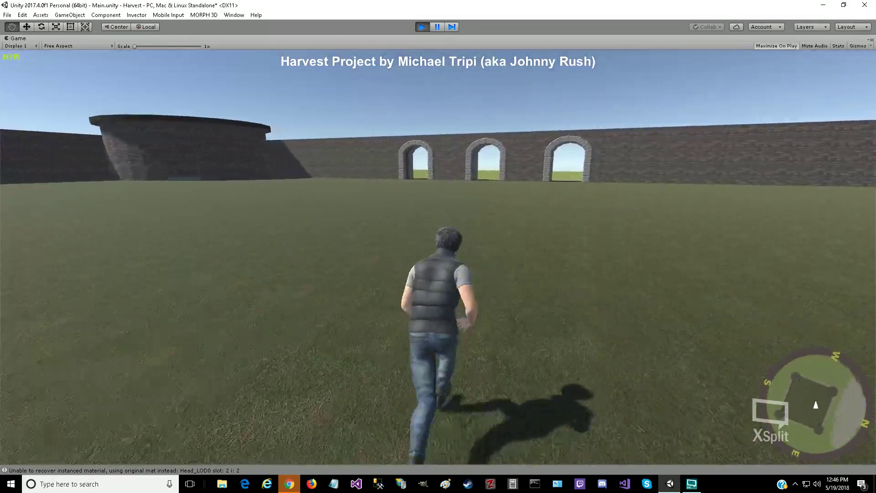
{"action": "key", "text": "w"}
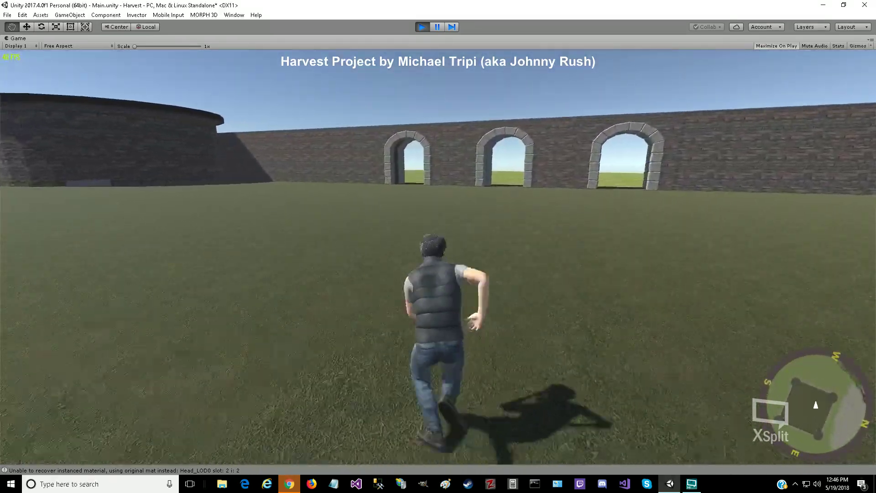
{"action": "key", "text": "w"}
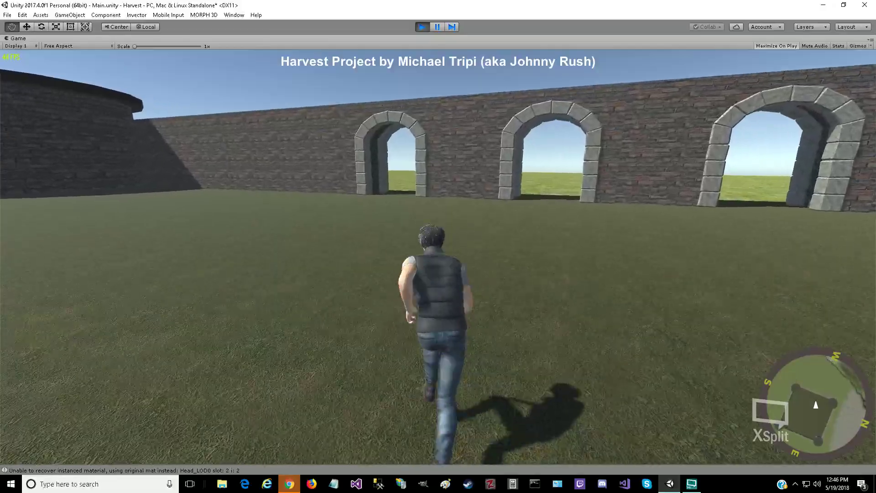
{"action": "key", "text": "w"}
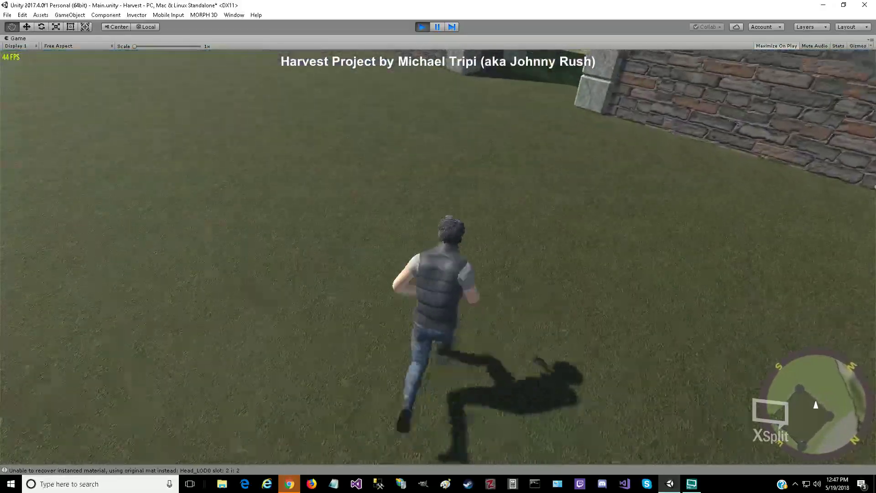
{"action": "key", "text": "w"}
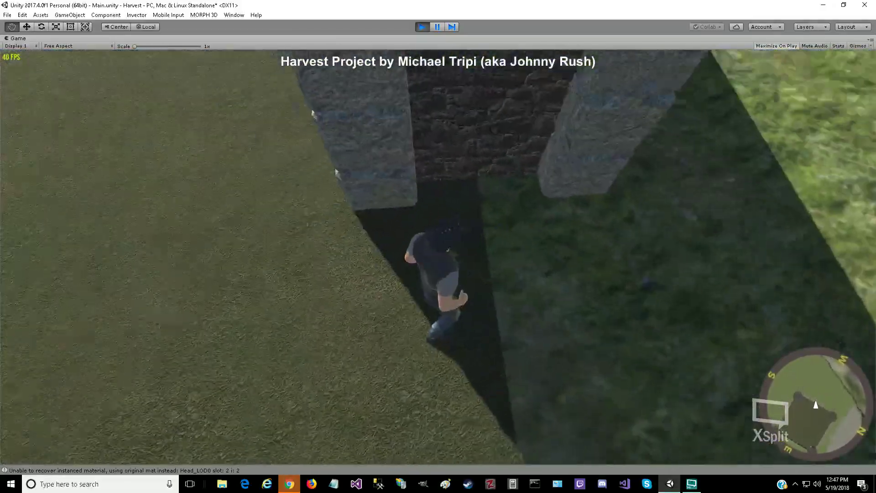
Step: Run the character to archways in the north and east walls to inspect the floor's edge at each
{"action": "key", "text": "w"}
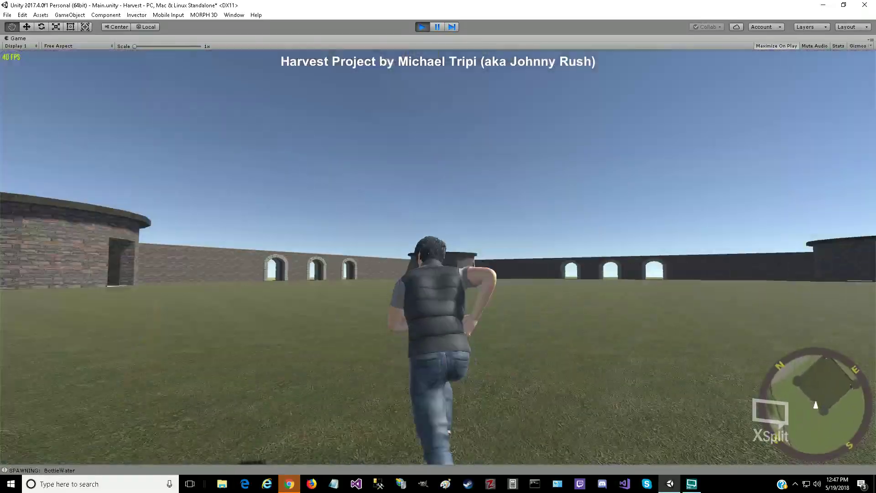
{"action": "key", "text": "w"}
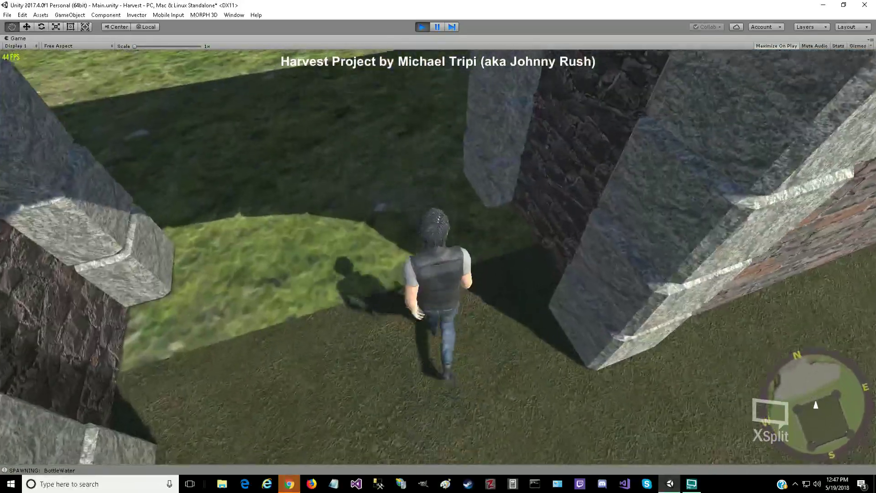
{"action": "key", "text": "w"}
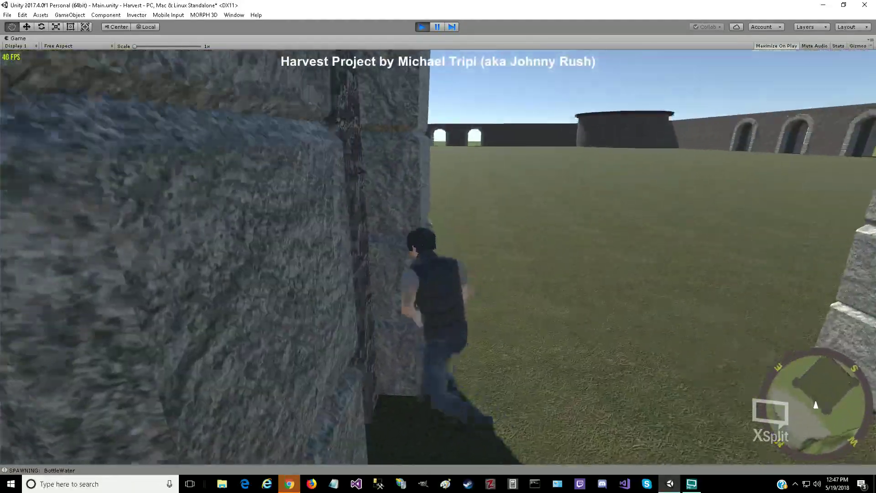
{"action": "key", "text": "w"}
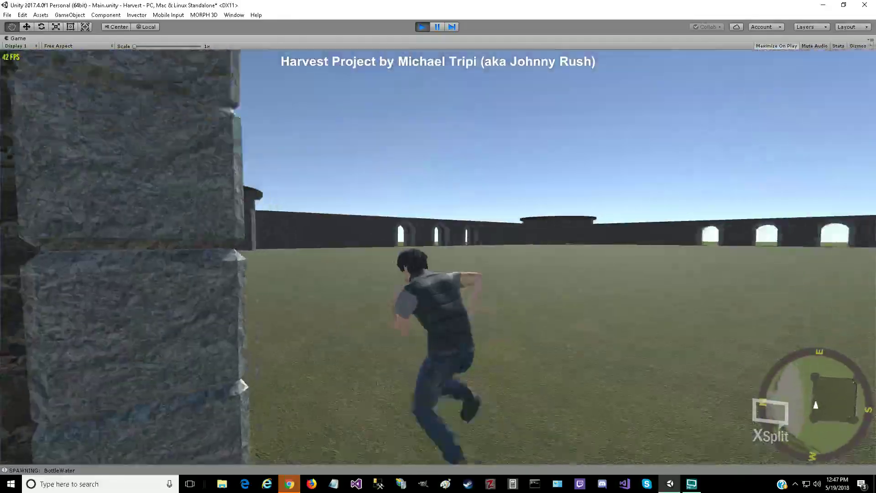
{"action": "key", "text": "w"}
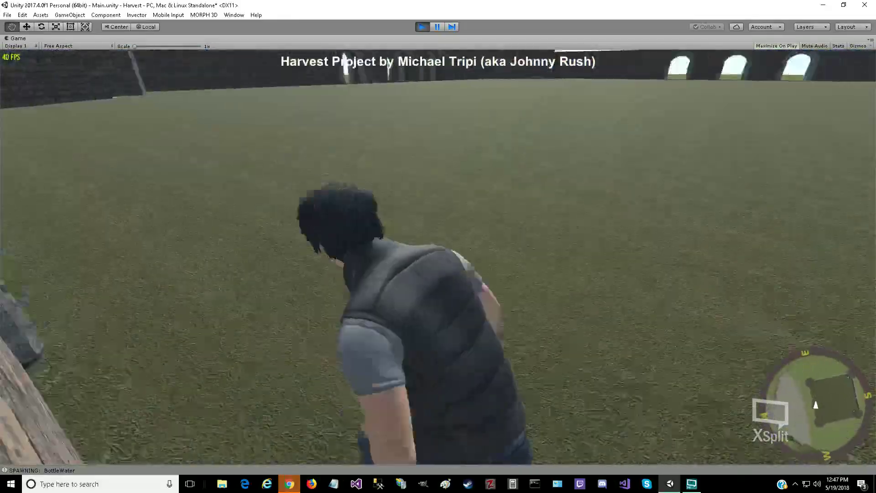
{"action": "key", "text": "w"}
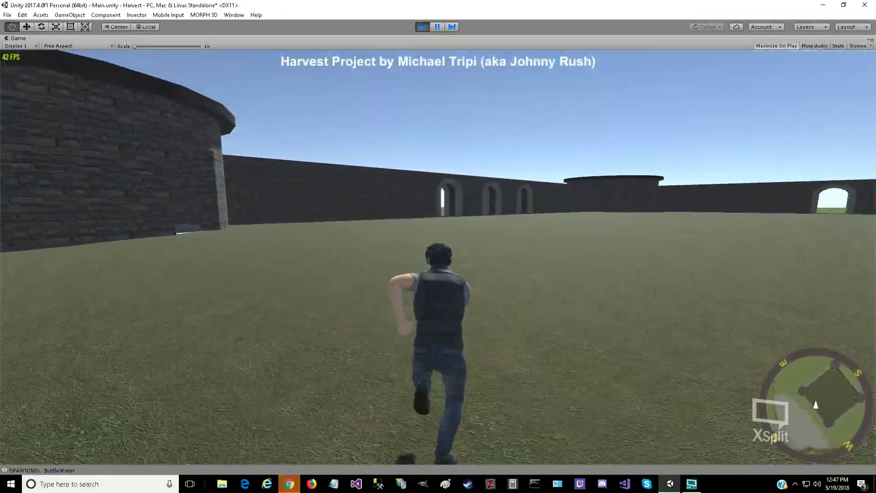
{"action": "key", "text": "w"}
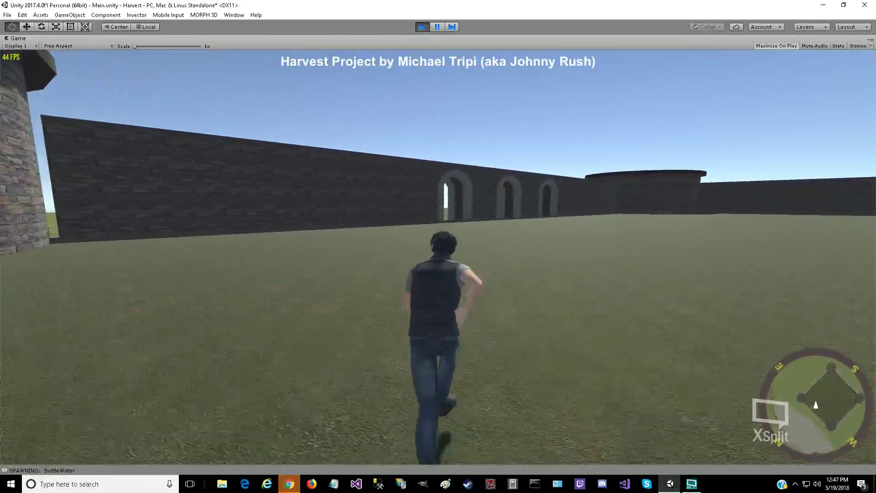
{"action": "key", "text": "w"}
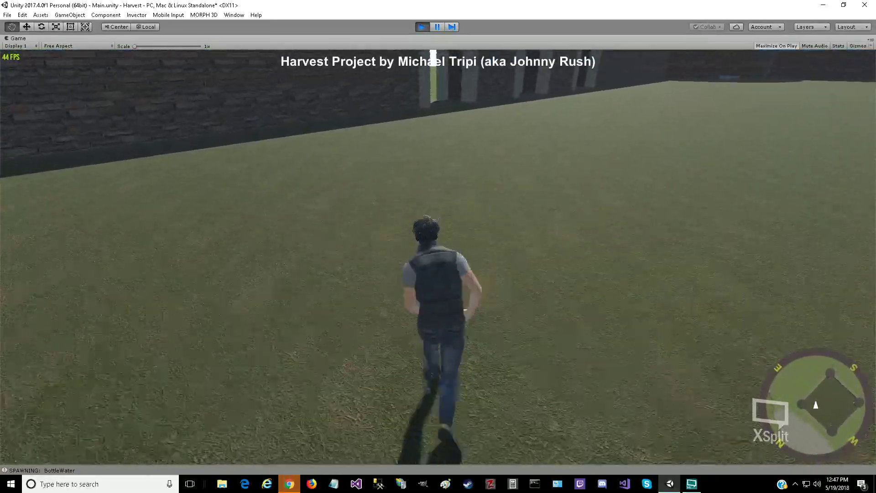
{"action": "key", "text": "w"}
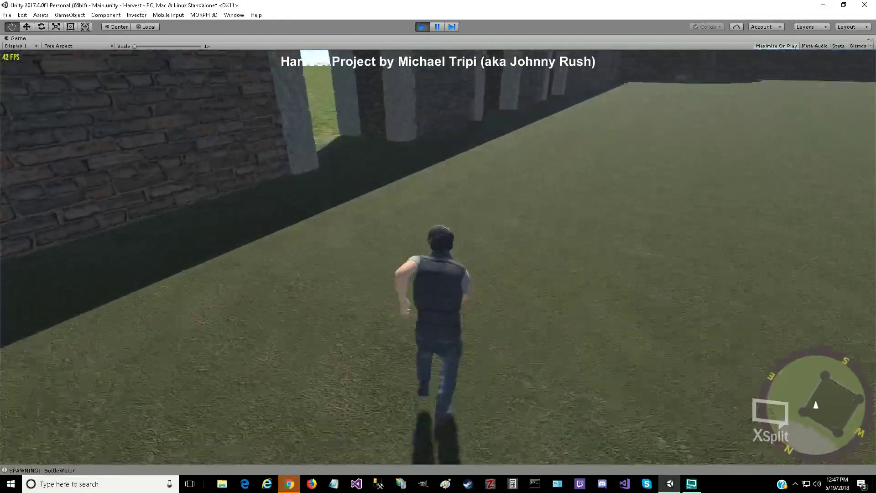
{"action": "key", "text": "w"}
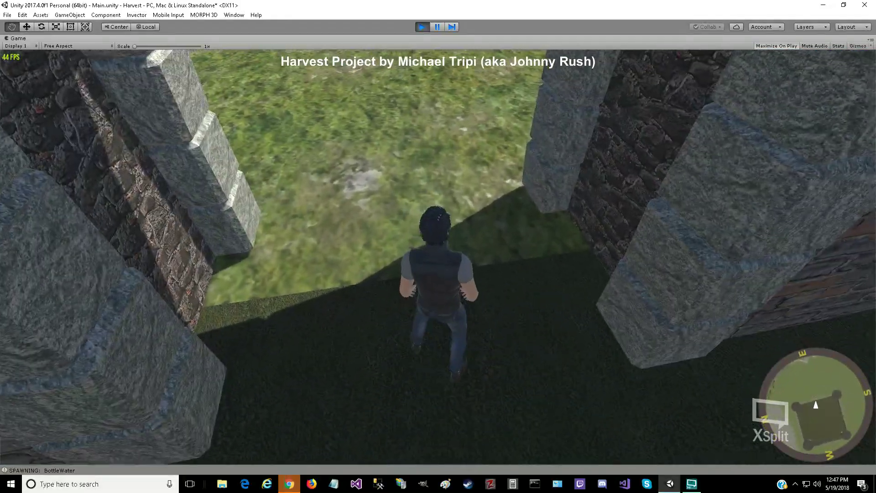
Step: Run the character across the courtyard to an archway in the south wall and inspect the floor's edge from several angles
{"action": "key", "text": "w"}
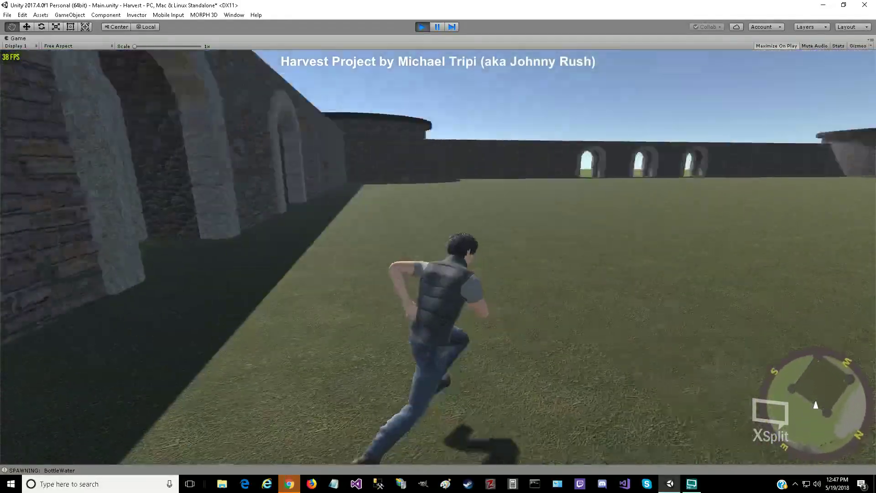
{"action": "key", "text": "w"}
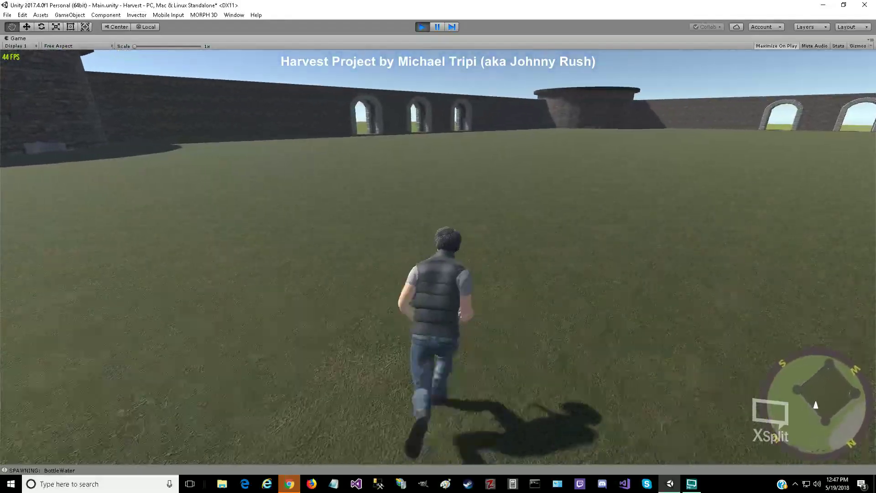
{"action": "key", "text": "w"}
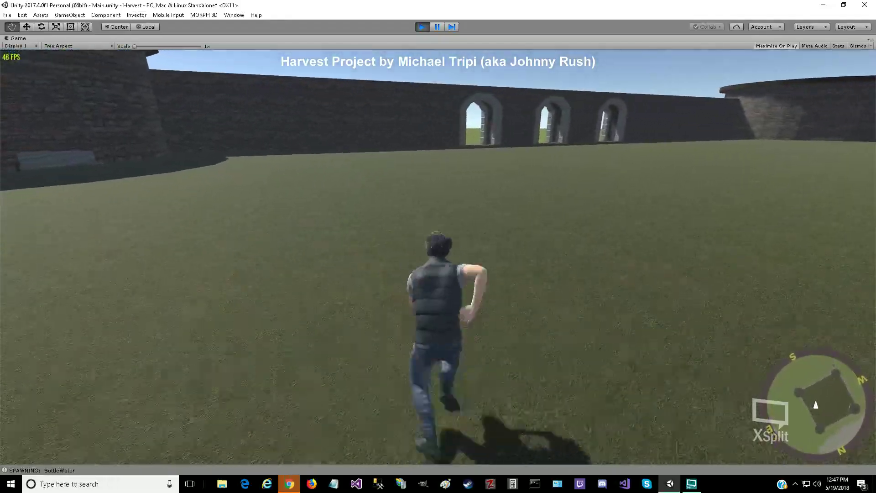
{"action": "key", "text": "w"}
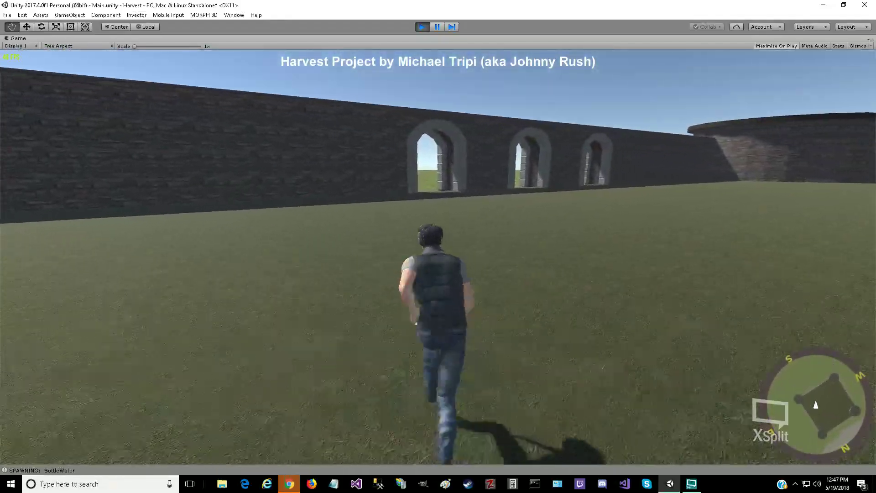
{"action": "key", "text": "w"}
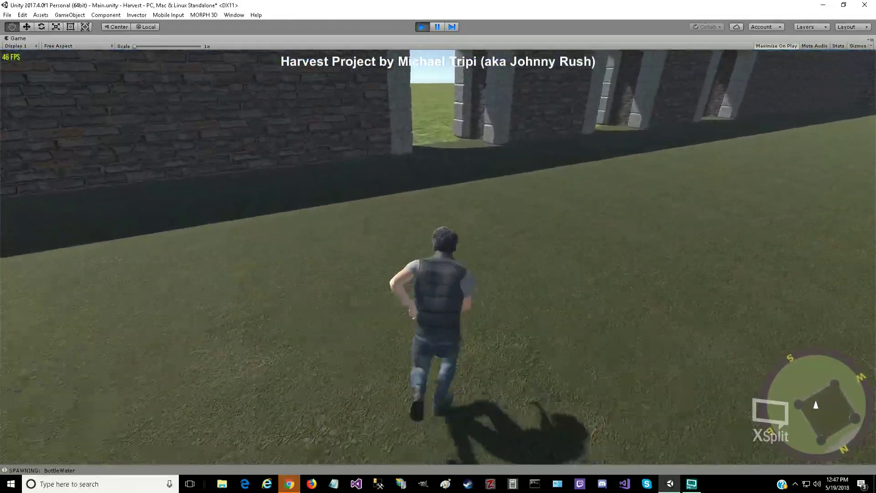
{"action": "key", "text": "w"}
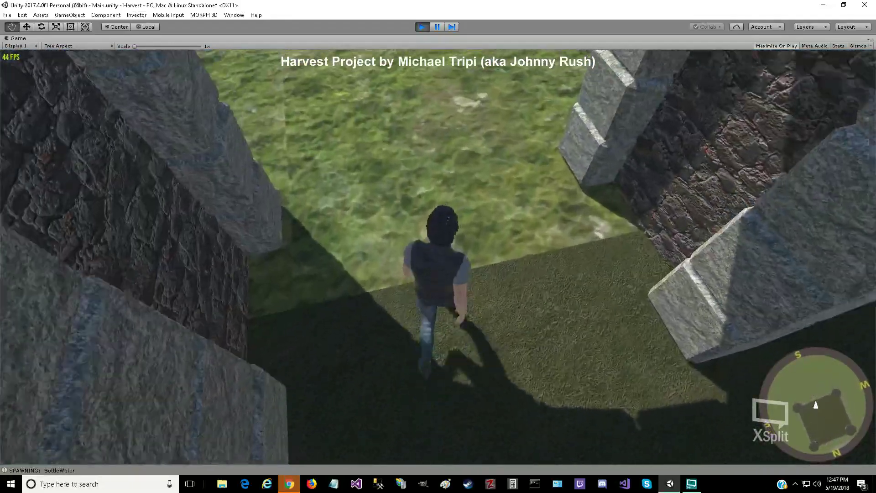
{"action": "key", "text": "w"}
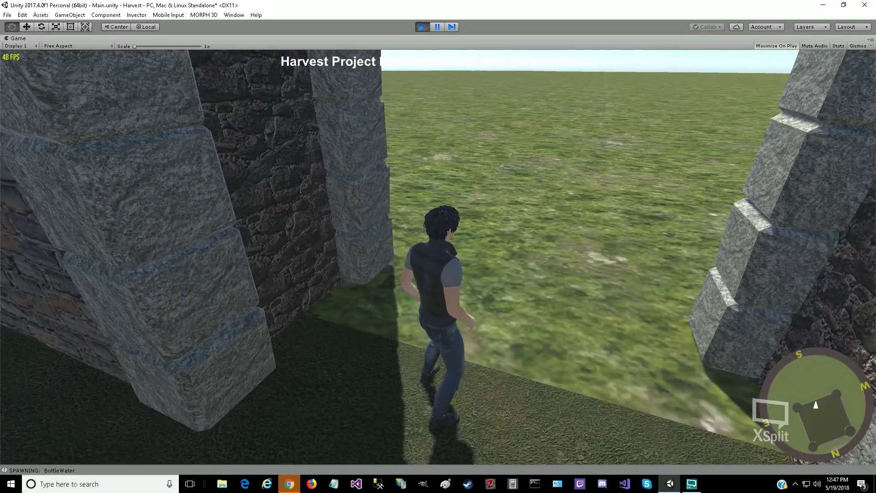
{"action": "key", "text": "w"}
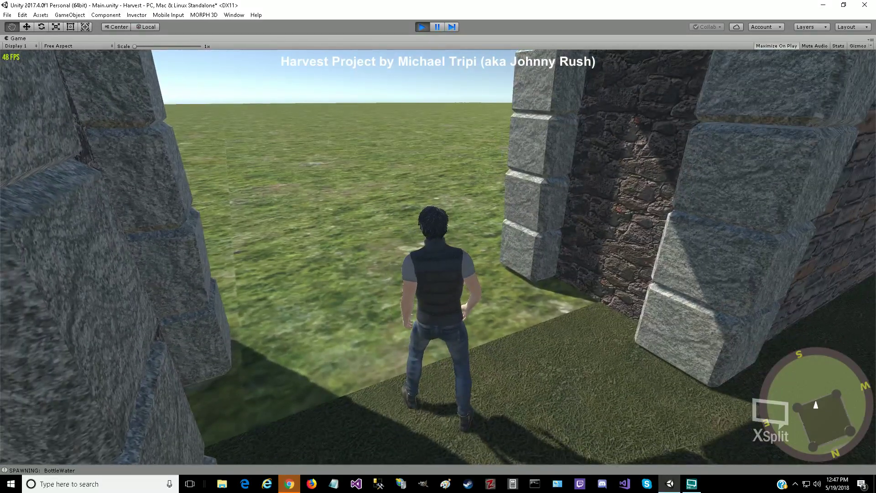
{"action": "key", "text": "w"}
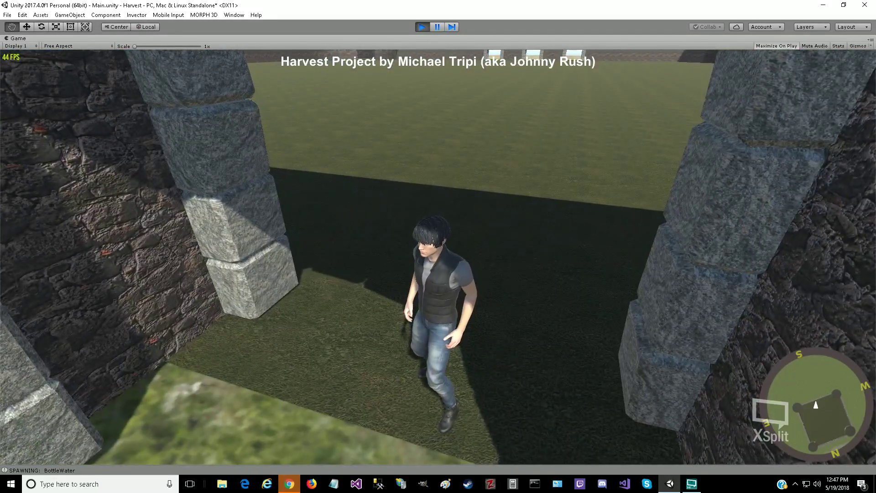
Step: Run the character back into the open courtyard and look over the grass floor, walls and corner towers
{"action": "key", "text": "w"}
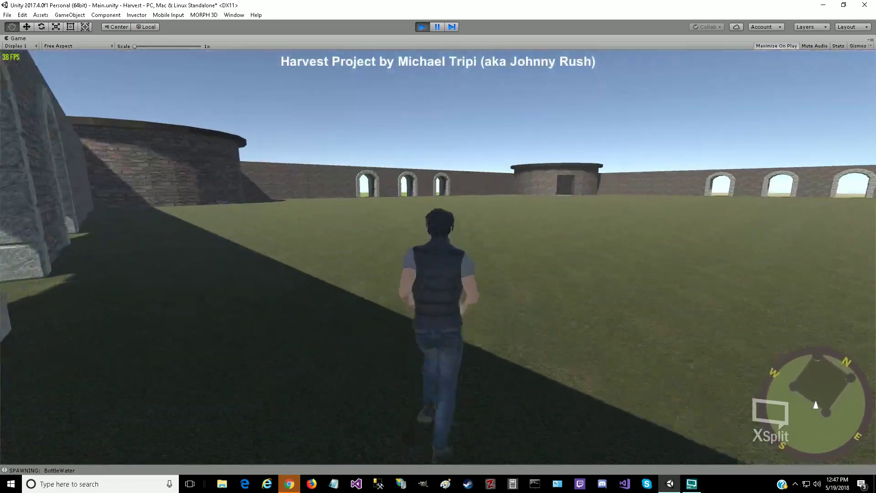
{"action": "key", "text": "w"}
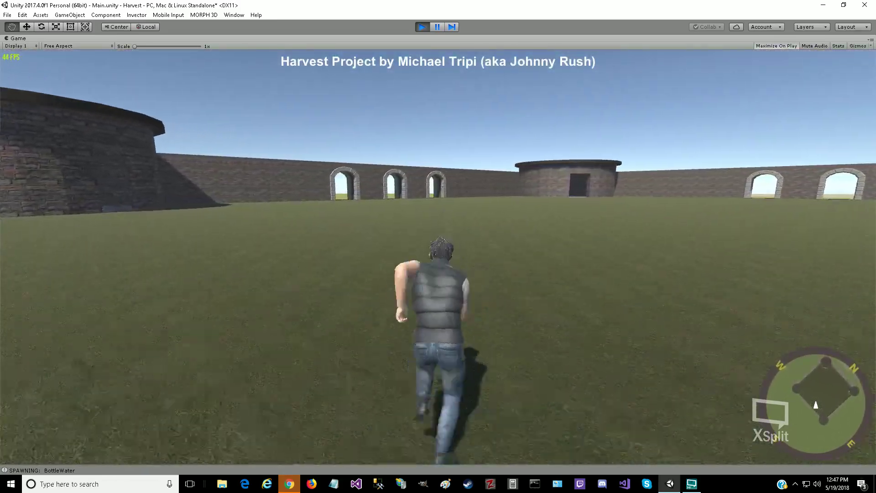
{"action": "key", "text": "w"}
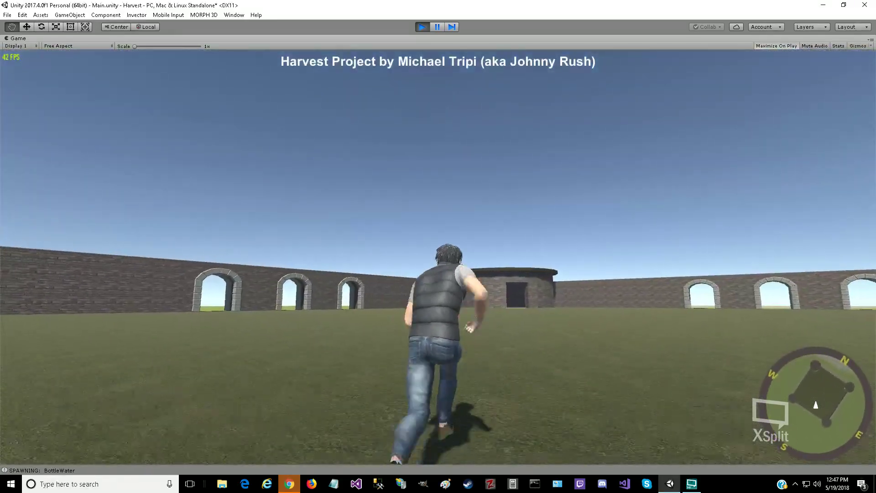
{"action": "key", "text": "w"}
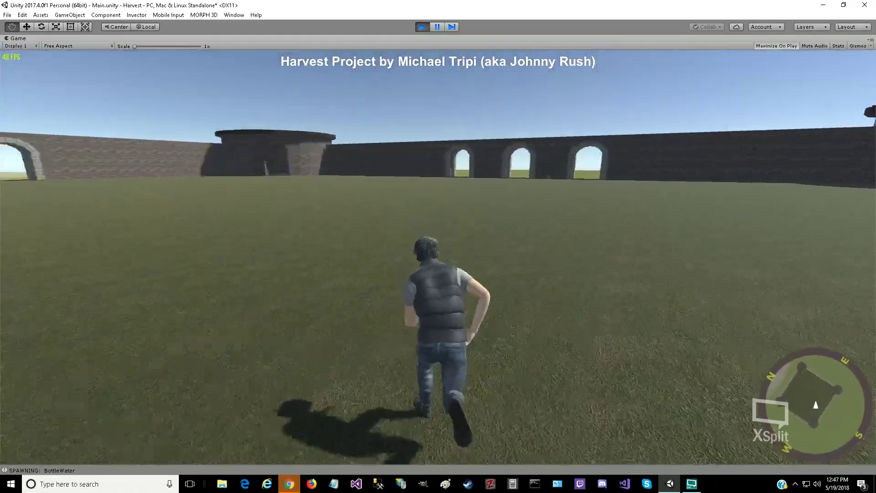
{"action": "key", "text": "w"}
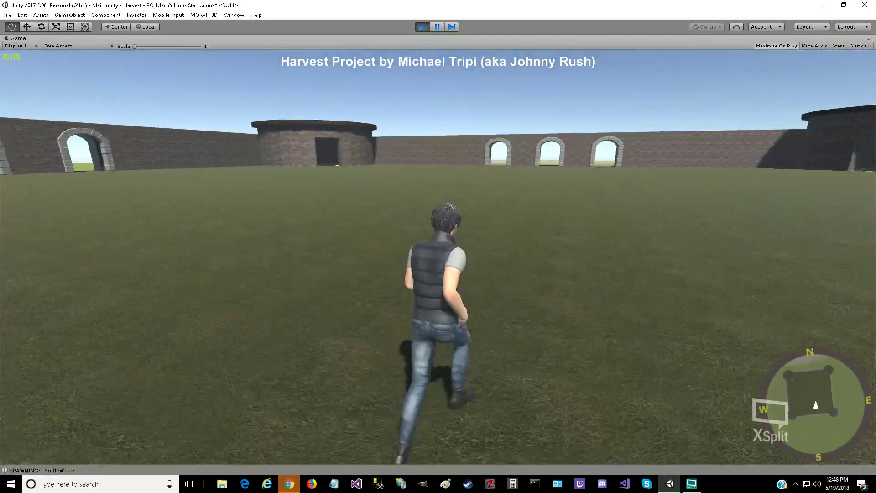
{"action": "key", "text": "w"}
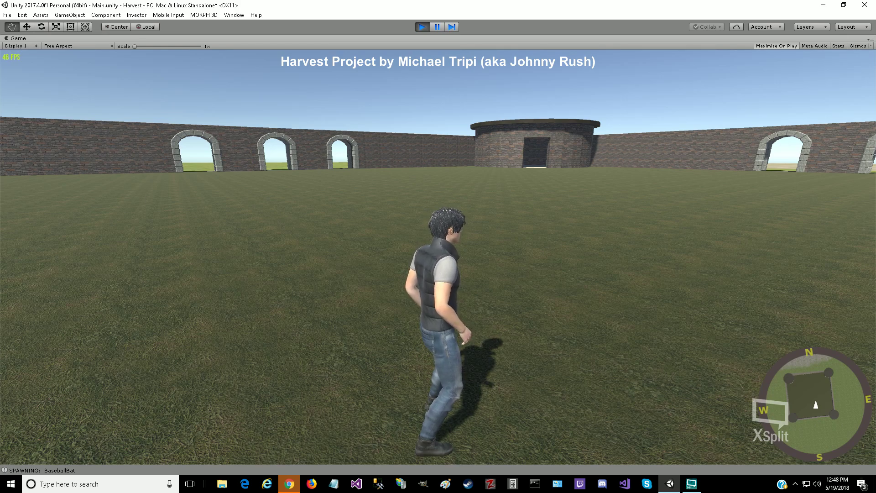
{"action": "key", "text": "w"}
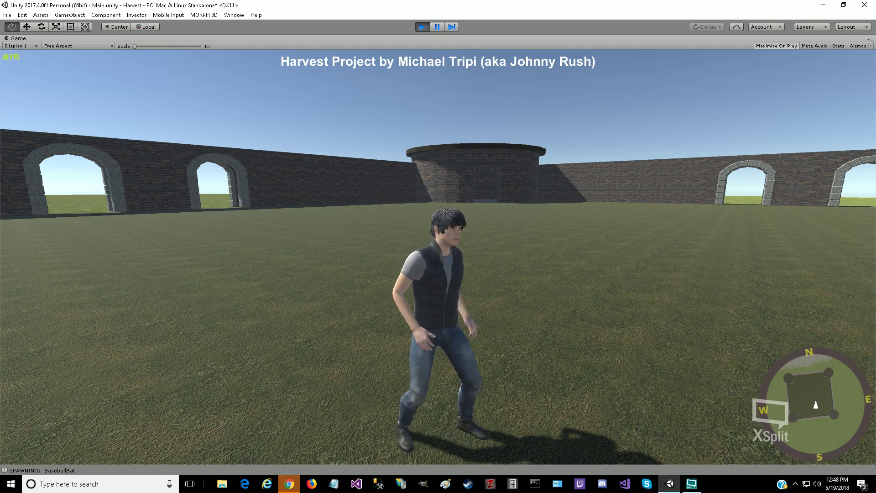
Step: Open the character's inventory in the running game and stop the play test
{"action": "mouse_move", "coordinate": [438, 246]}
{"action": "key", "text": "i"}
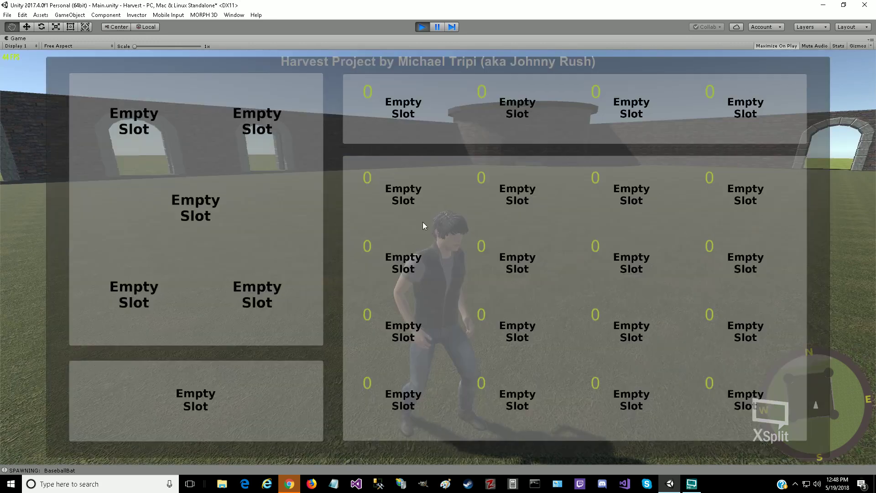
{"action": "left_click", "coordinate": [422, 26]}
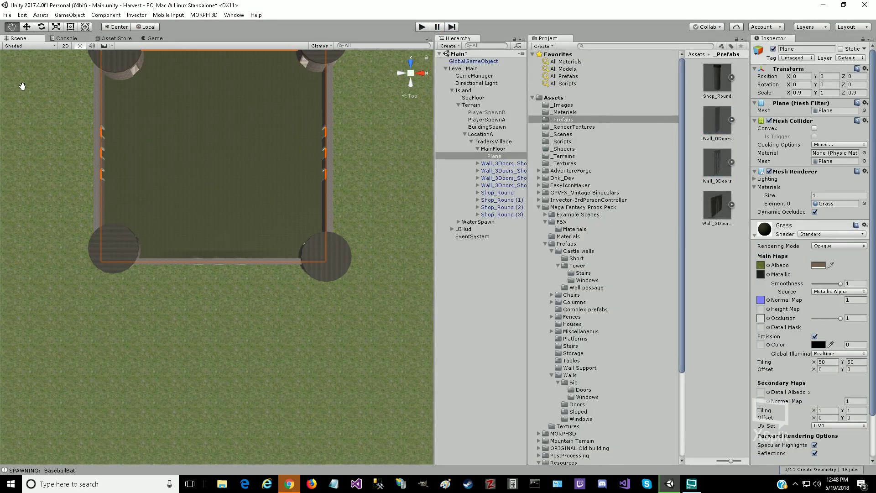
Step: Examine the walled village and the surrounding terrain from above, and review the TradersVillage group's contents in the hierarchy
{"action": "left_click_drag", "start_coordinate": [21, 86], "coordinate": [104, 275]}
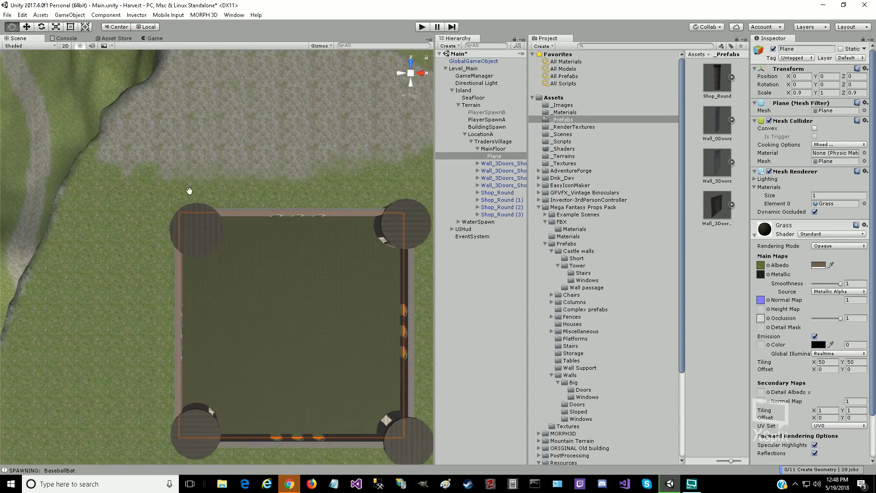
{"action": "left_click_drag", "start_coordinate": [285, 140], "coordinate": [202, 206]}
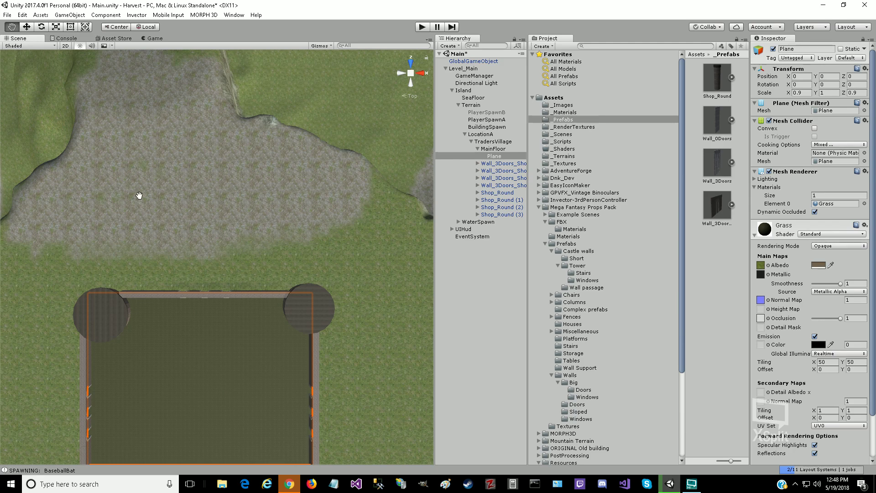
{"action": "left_click_drag", "start_coordinate": [139, 195], "coordinate": [218, 73]}
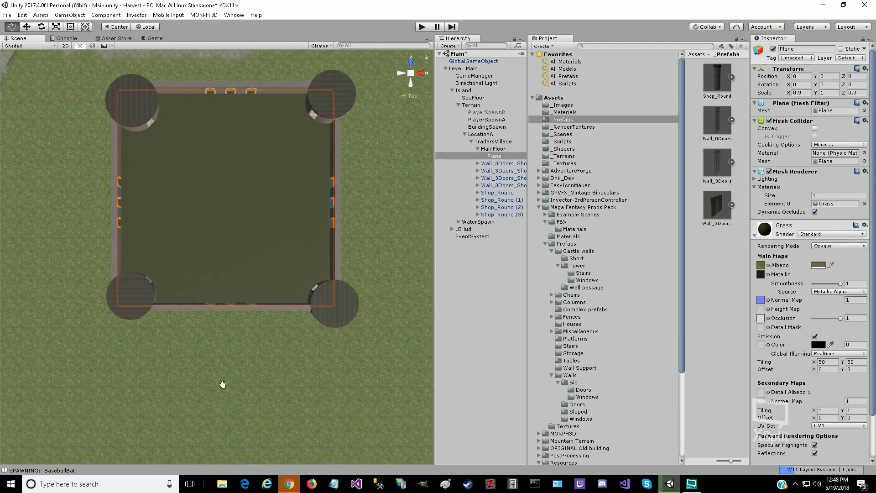
{"action": "left_click_drag", "start_coordinate": [221, 382], "coordinate": [190, 328]}
{"action": "scroll", "coordinate": [192, 331], "scroll_direction": "down", "scroll_amount": 4}
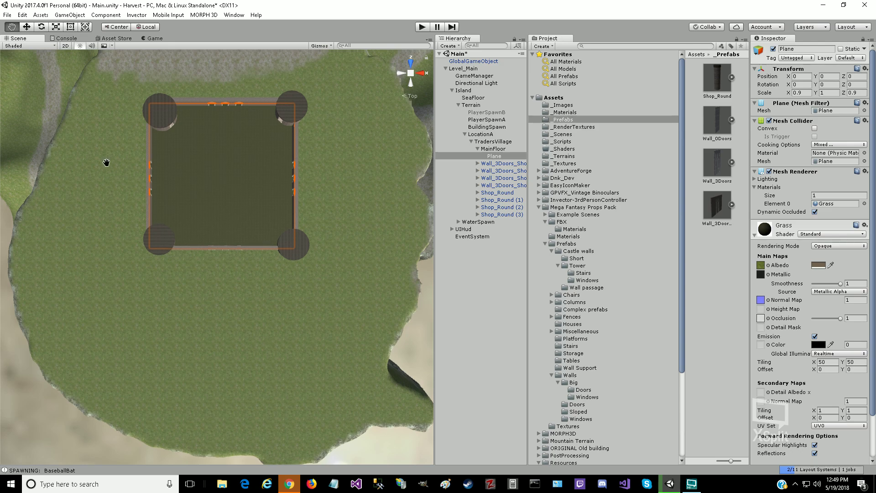
{"action": "left_click_drag", "start_coordinate": [108, 160], "coordinate": [173, 267]}
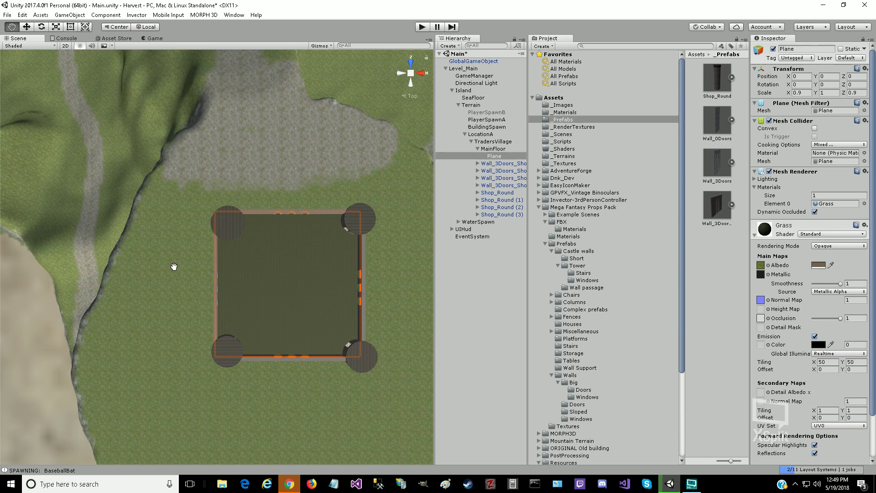
{"action": "left_click", "coordinate": [472, 142]}
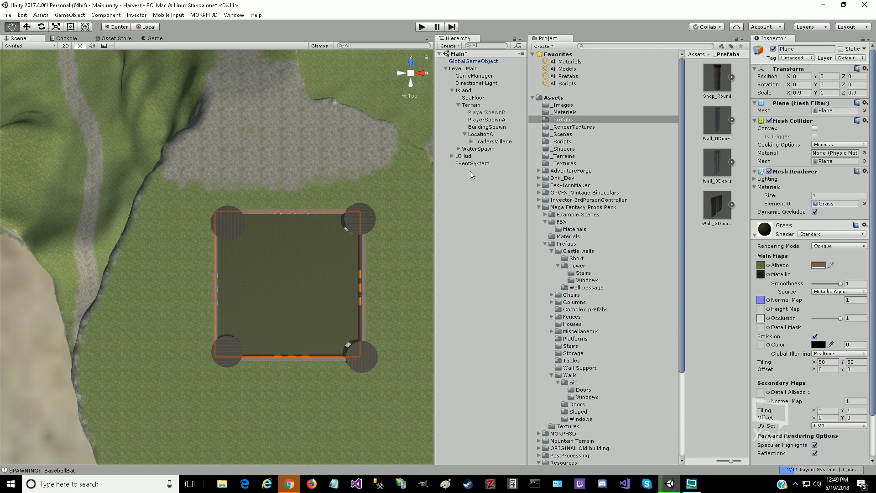
{"action": "left_click", "coordinate": [471, 142]}
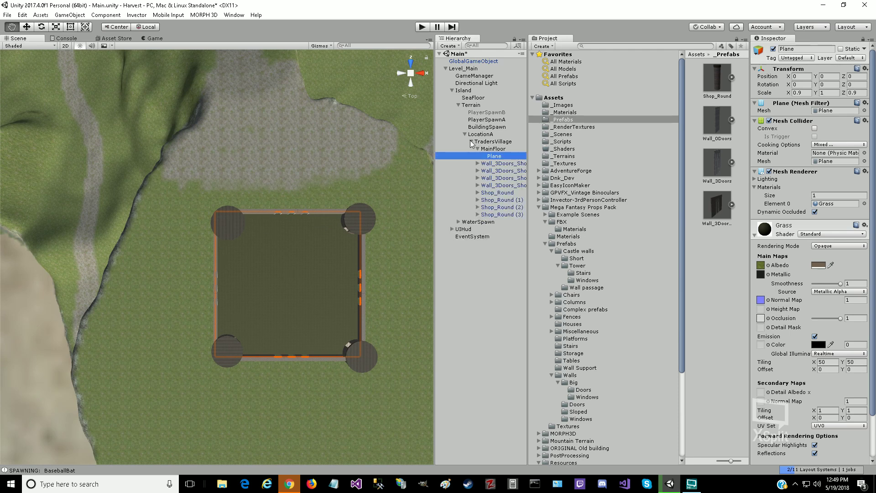
Step: Collapse TradersVillage and move its parent LocationA south and slightly east on the grass plateau, to about X 1544.1, Z 626.7
{"action": "left_click", "coordinate": [473, 142]}
{"action": "left_click", "coordinate": [484, 142]}
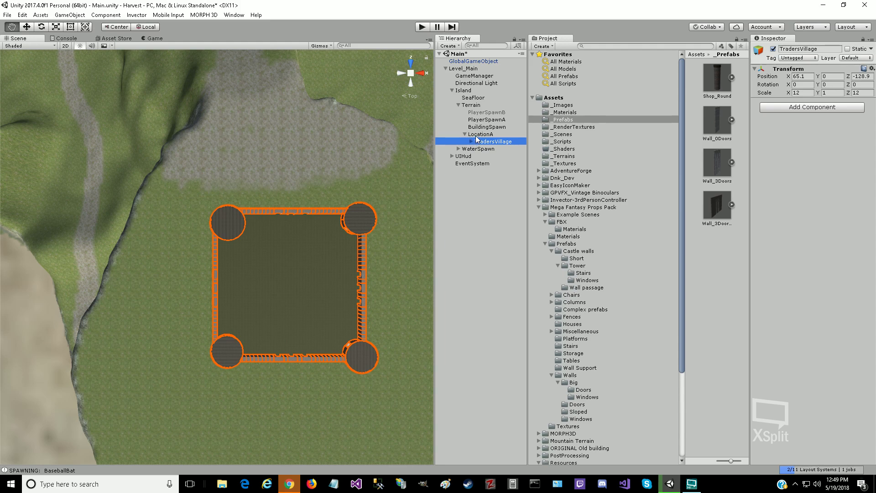
{"action": "left_click", "coordinate": [478, 135]}
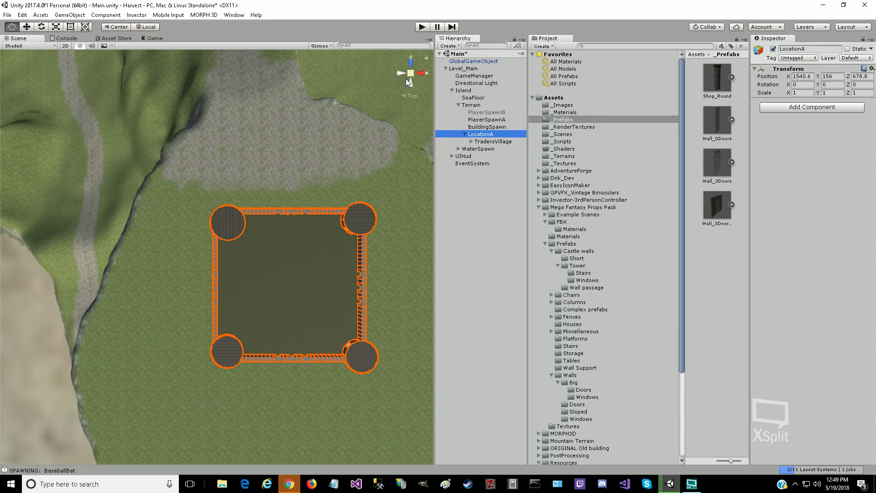
{"action": "left_click", "coordinate": [28, 28]}
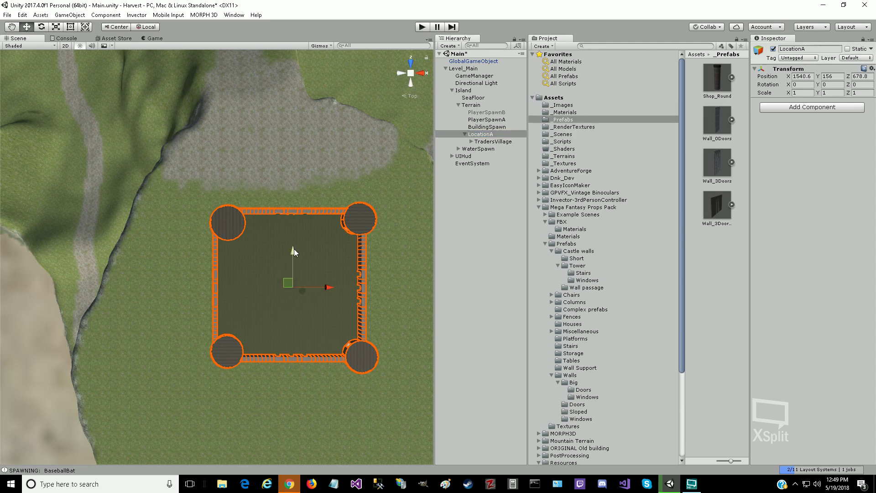
{"action": "left_click_drag", "start_coordinate": [294, 248], "coordinate": [304, 319]}
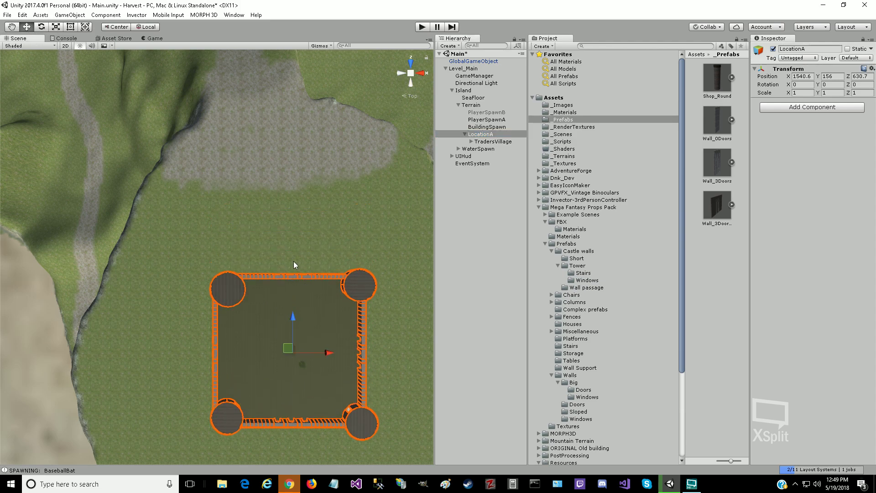
{"action": "scroll", "coordinate": [294, 261], "scroll_direction": "down", "scroll_amount": 5}
{"action": "scroll", "coordinate": [294, 261], "scroll_direction": "down", "scroll_amount": 3}
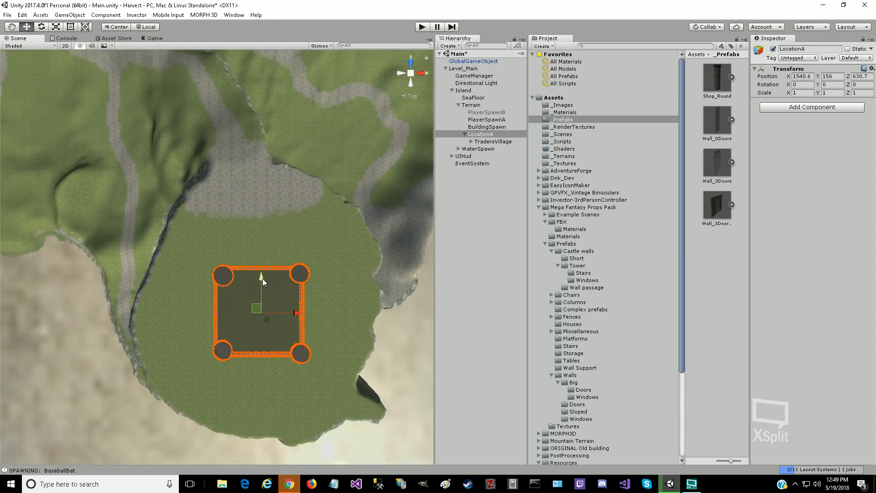
{"action": "left_click_drag", "start_coordinate": [262, 279], "coordinate": [262, 282]}
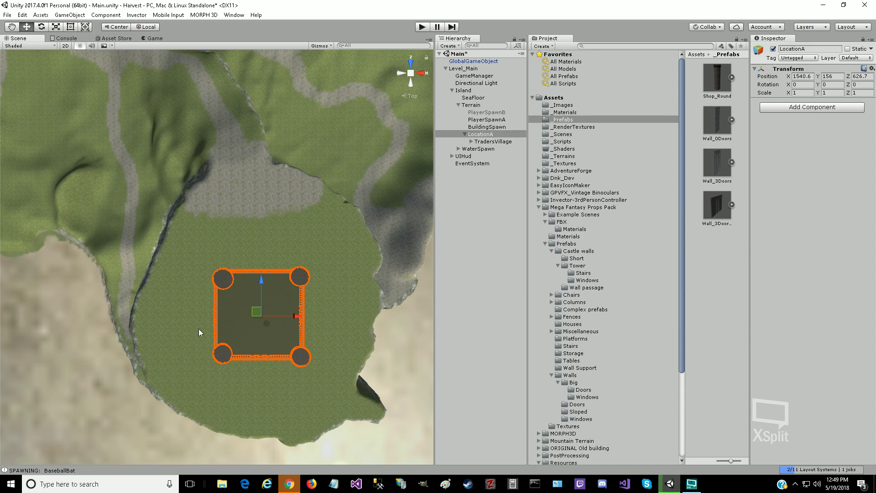
{"action": "left_click_drag", "start_coordinate": [298, 317], "coordinate": [301, 317]}
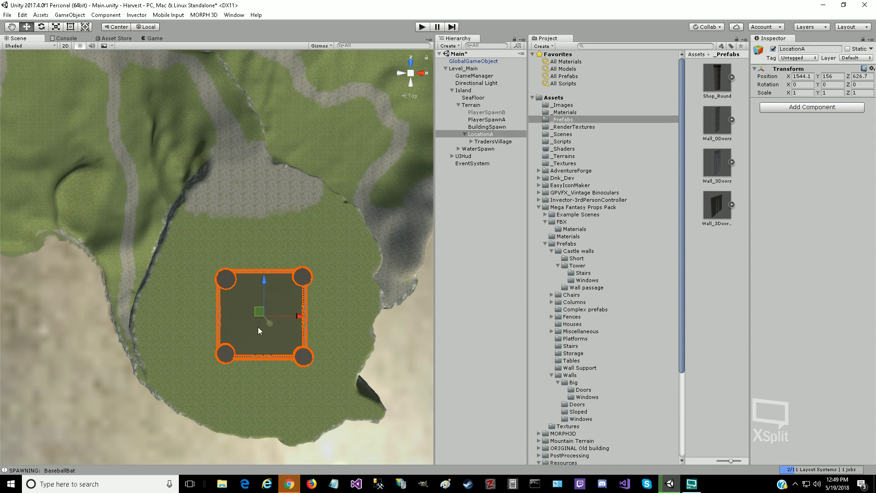
Step: Move PlayerSpawnA north of the village onto the gravel area, to about X 1593.5, Z 657.3
{"action": "left_click", "coordinate": [11, 26]}
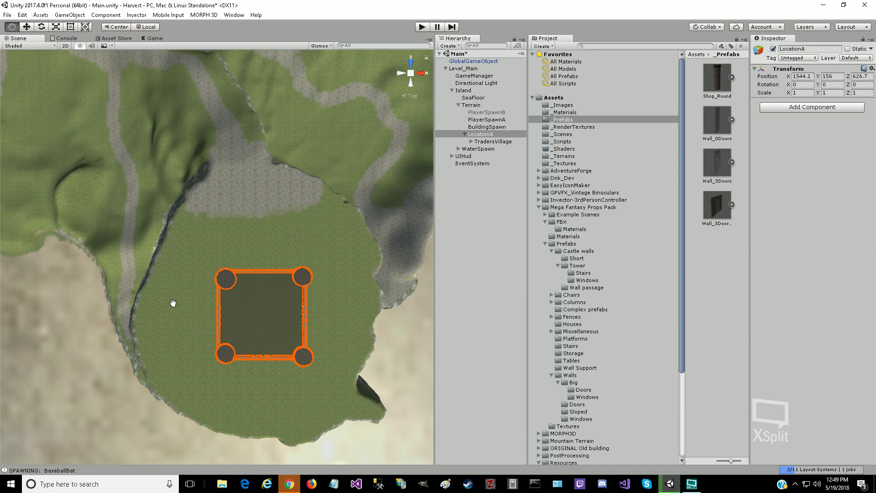
{"action": "left_click_drag", "start_coordinate": [180, 320], "coordinate": [117, 309]}
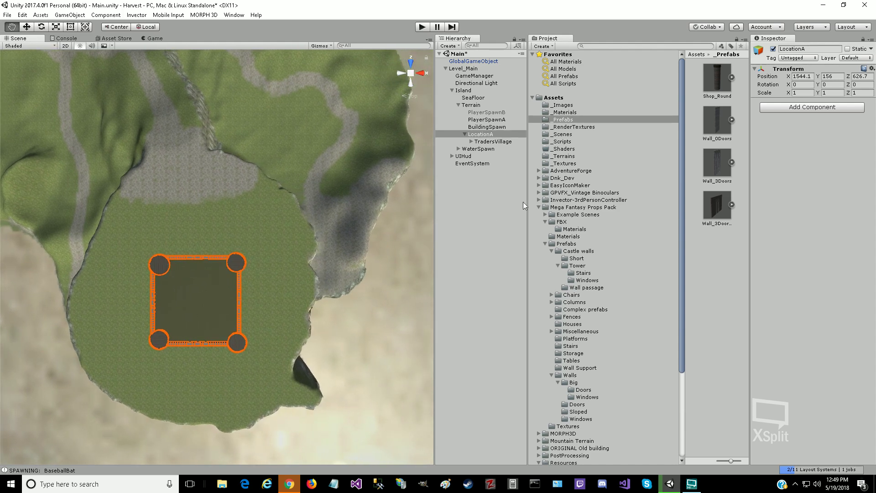
{"action": "left_click", "coordinate": [488, 120]}
{"action": "left_click", "coordinate": [27, 26]}
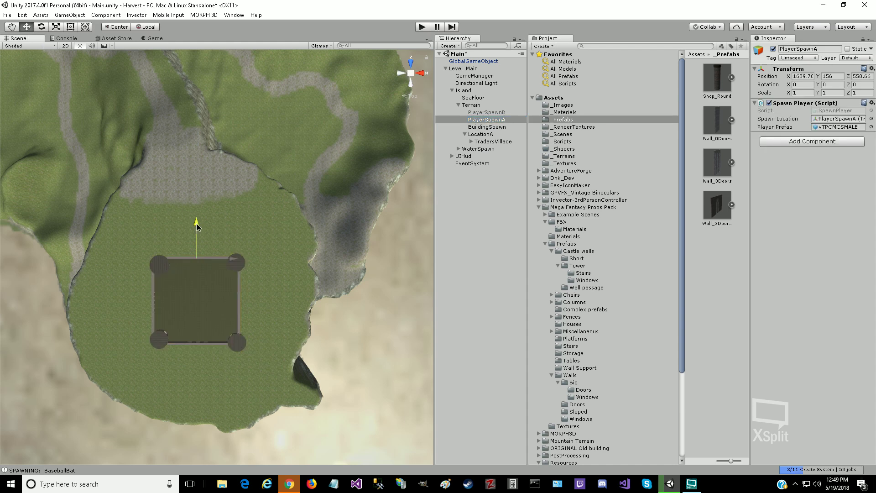
{"action": "left_click_drag", "start_coordinate": [196, 223], "coordinate": [200, 143]}
{"action": "mouse_move", "coordinate": [236, 175]}
{"action": "left_mouse_down"}
{"action": "mouse_move", "coordinate": [212, 176]}
{"action": "mouse_move", "coordinate": [220, 175]}
{"action": "left_mouse_up"}
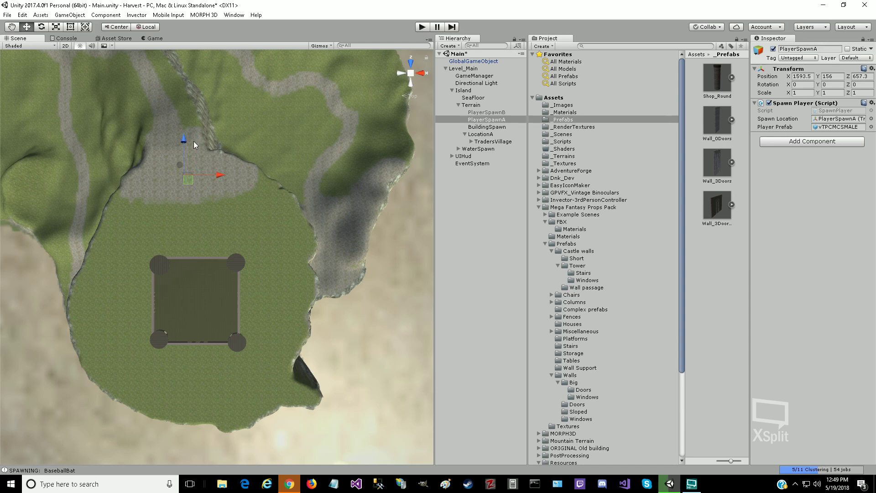
Step: Start a play test and run the character from the gravel area through an archway in the village's north wall
{"action": "left_click", "coordinate": [420, 27]}
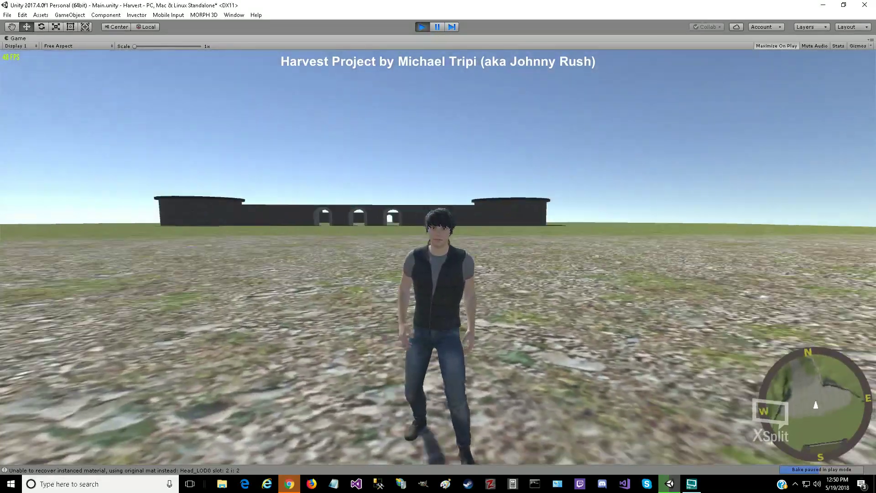
{"action": "key", "text": "w"}
{"action": "key", "text": "w"}
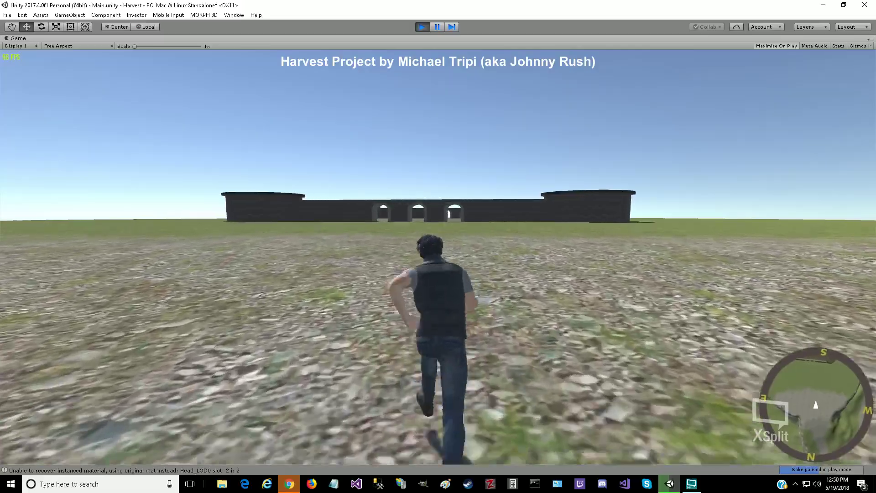
{"action": "key", "text": "w"}
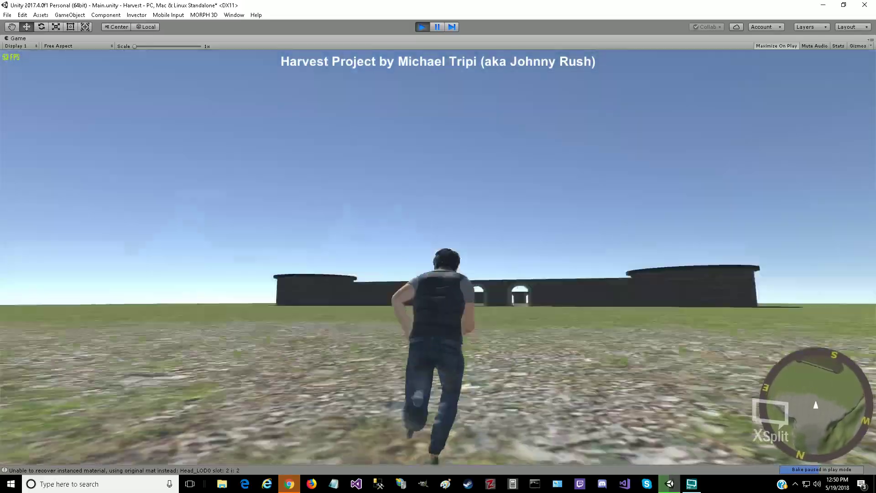
{"action": "key", "text": "w"}
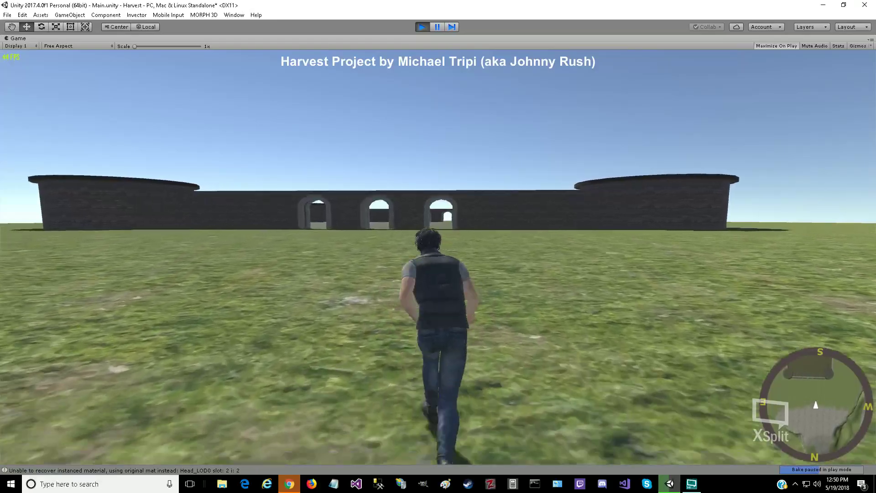
{"action": "key", "text": "w"}
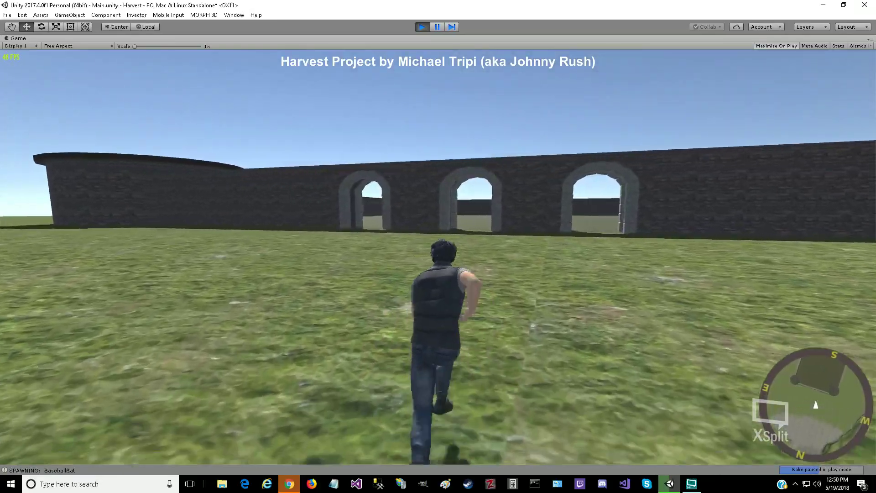
{"action": "key", "text": "w"}
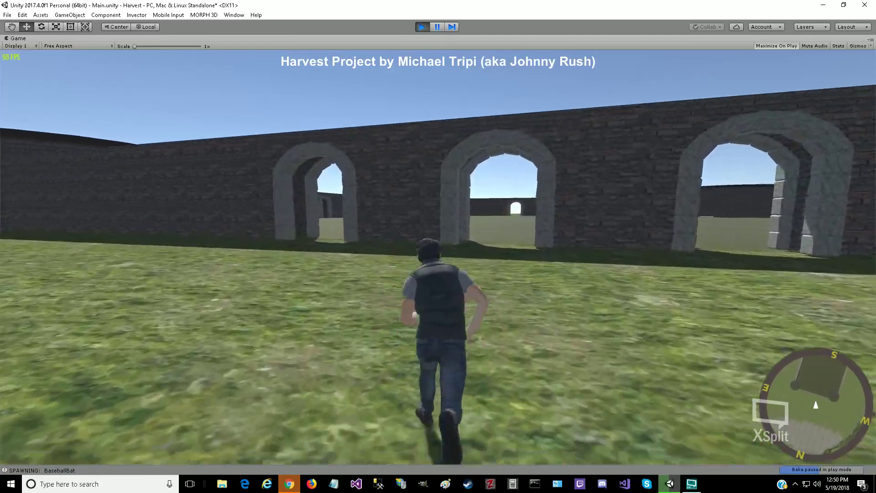
{"action": "key", "text": "w"}
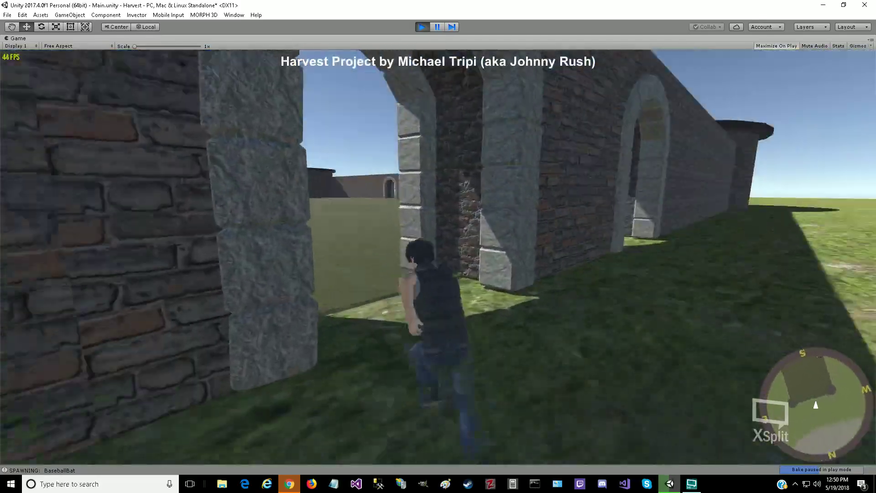
Step: Run the character around the courtyard and look over the grass floor, the walls and the corner towers with their doorways
{"action": "key", "text": "w"}
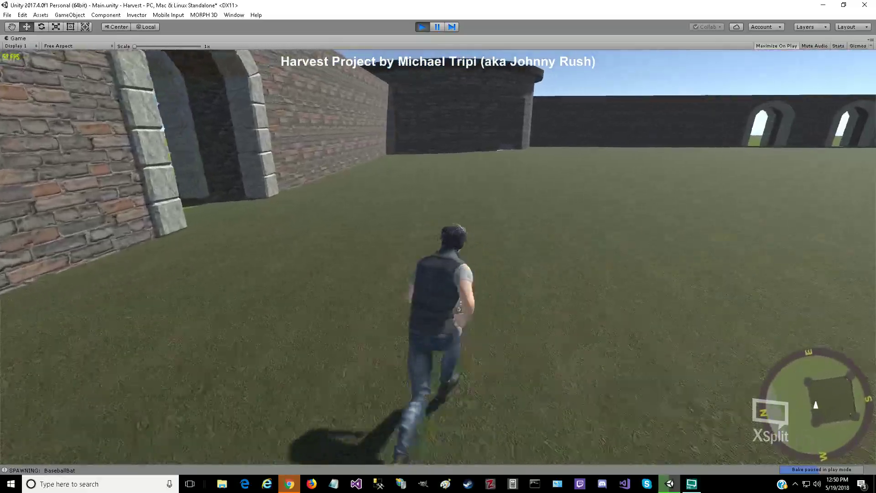
{"action": "key", "text": "w"}
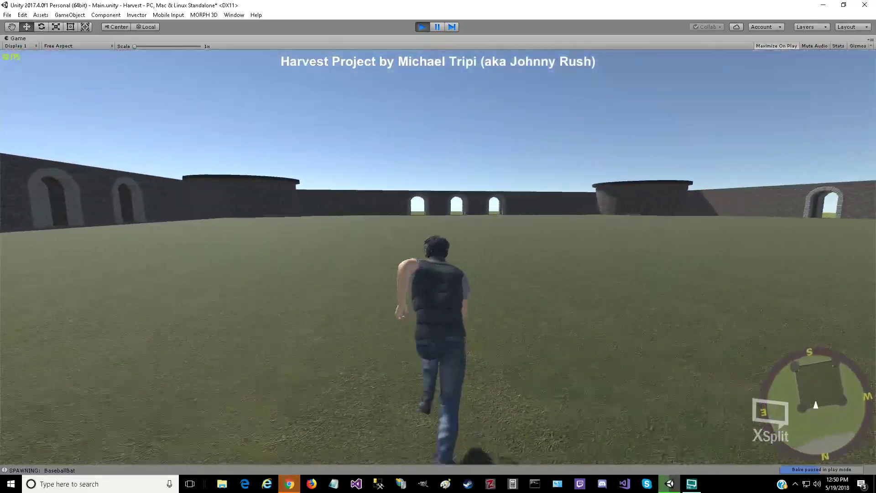
{"action": "key", "text": "w"}
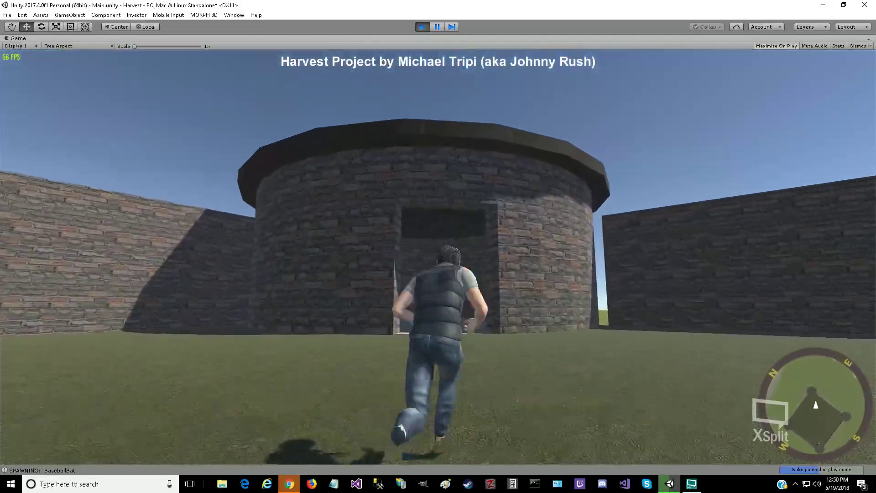
{"action": "key", "text": "w"}
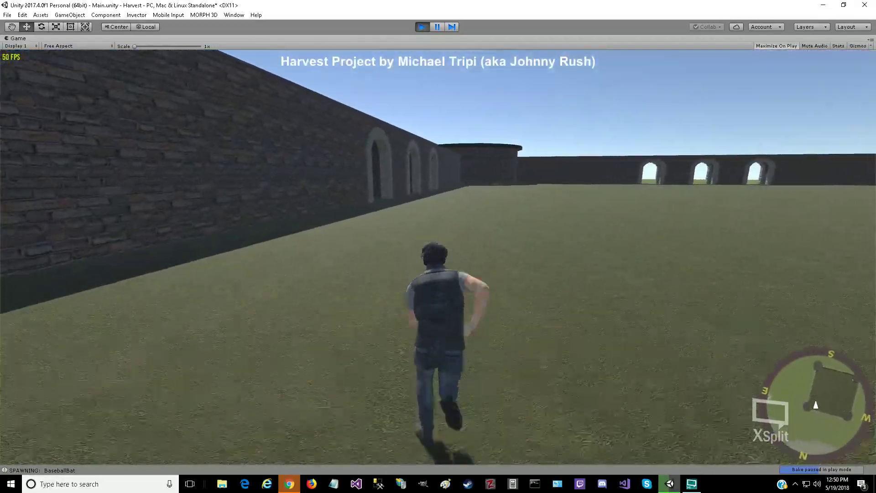
{"action": "key", "text": "w"}
{"action": "key", "text": "w"}
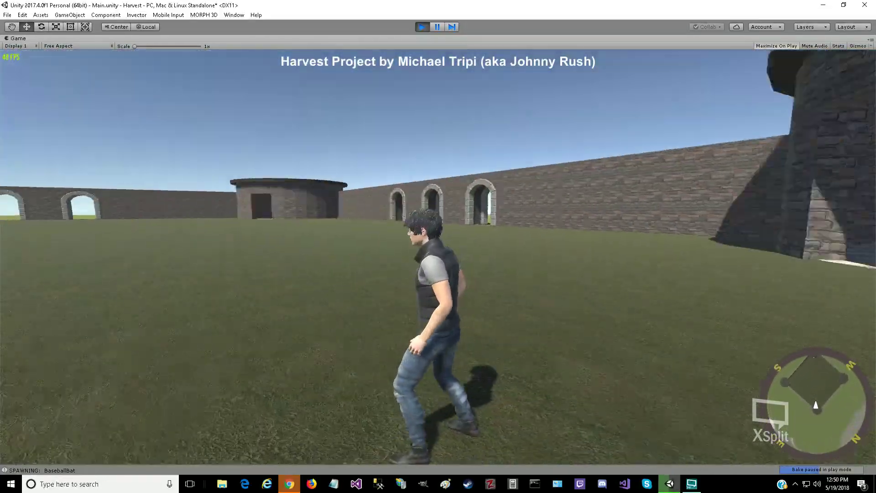
{"action": "key", "text": "w"}
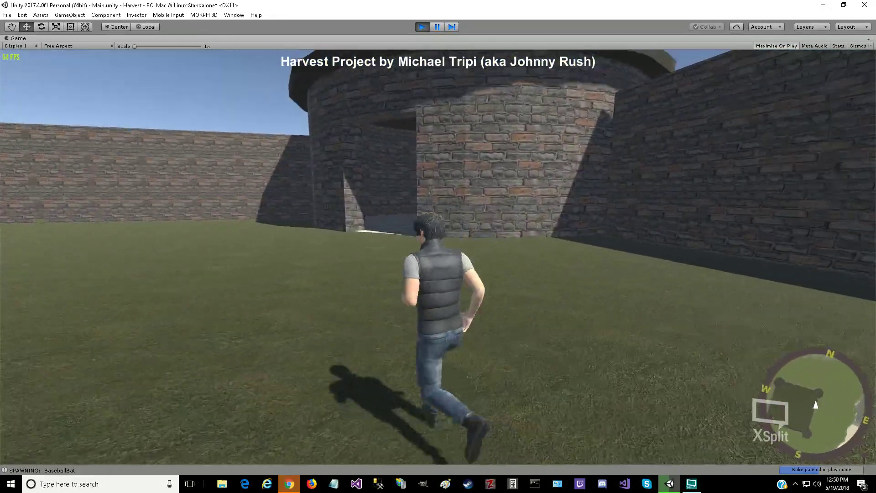
{"action": "key", "text": "w"}
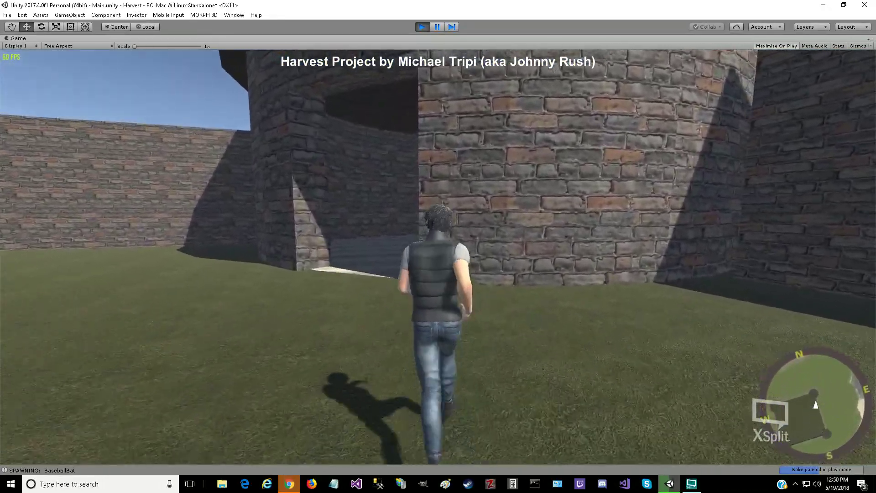
Step: Halt the character, open the inventory in the running game and end the play test
{"action": "key", "text": "s"}
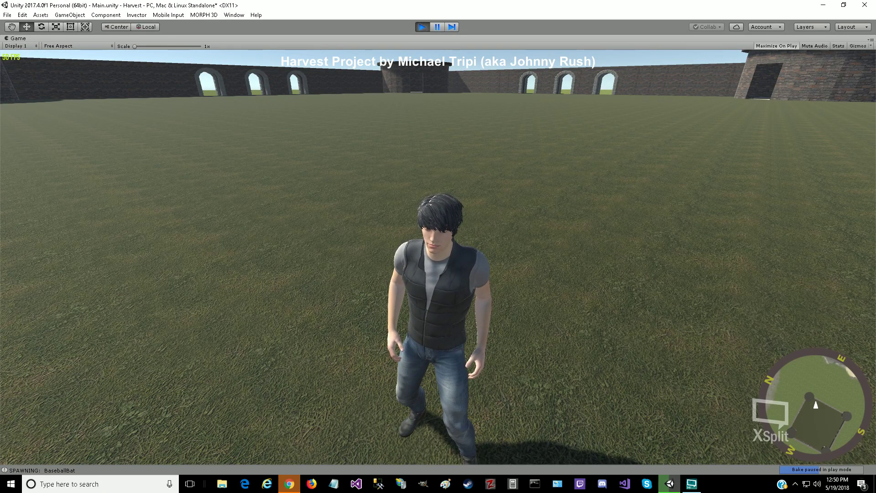
{"action": "key", "text": "i"}
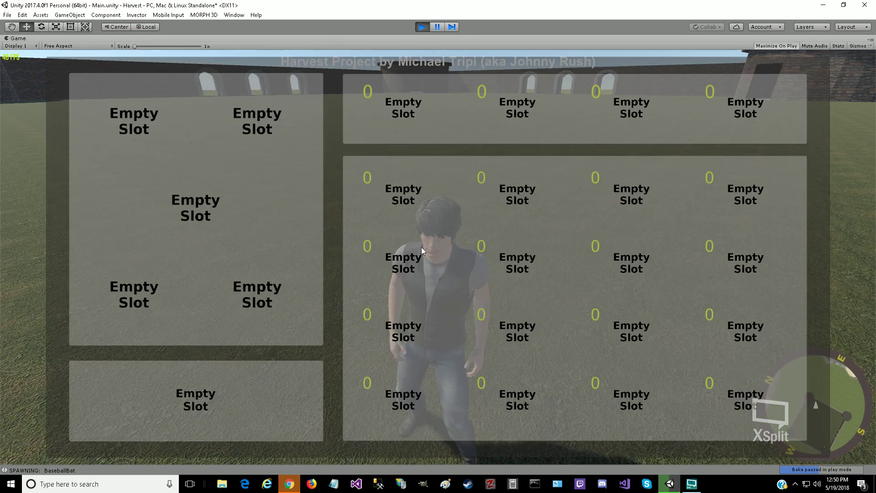
{"action": "left_click", "coordinate": [421, 27]}
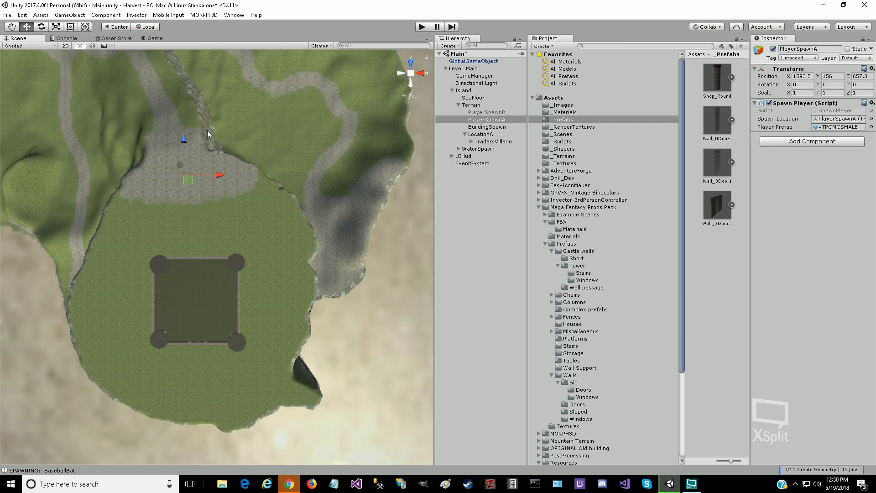
Step: Select LocationA and inspect the village's northeast corner tower and adjoining walls from above
{"action": "left_click", "coordinate": [479, 134]}
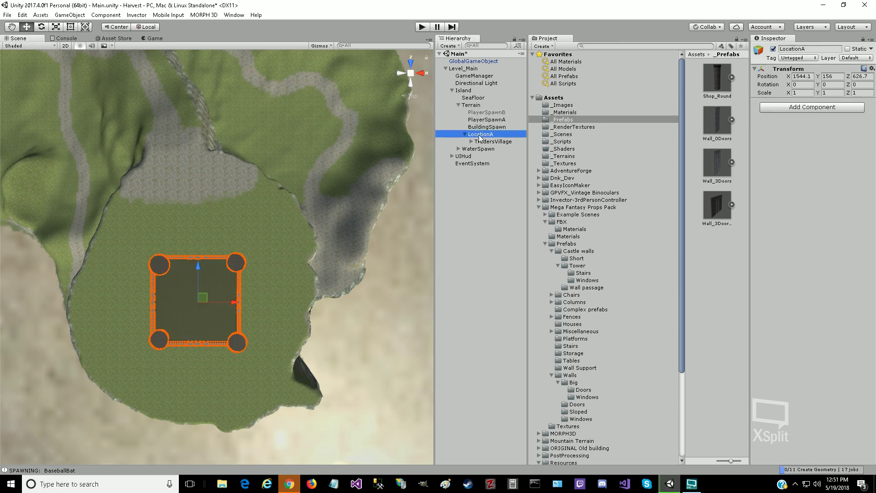
{"action": "scroll", "coordinate": [199, 311], "scroll_direction": "up", "scroll_amount": 5}
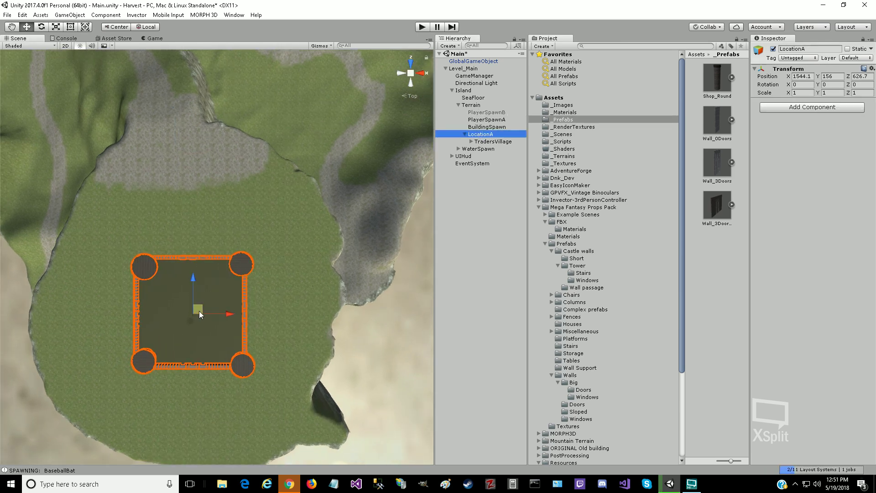
{"action": "scroll", "coordinate": [198, 311], "scroll_direction": "up", "scroll_amount": 6}
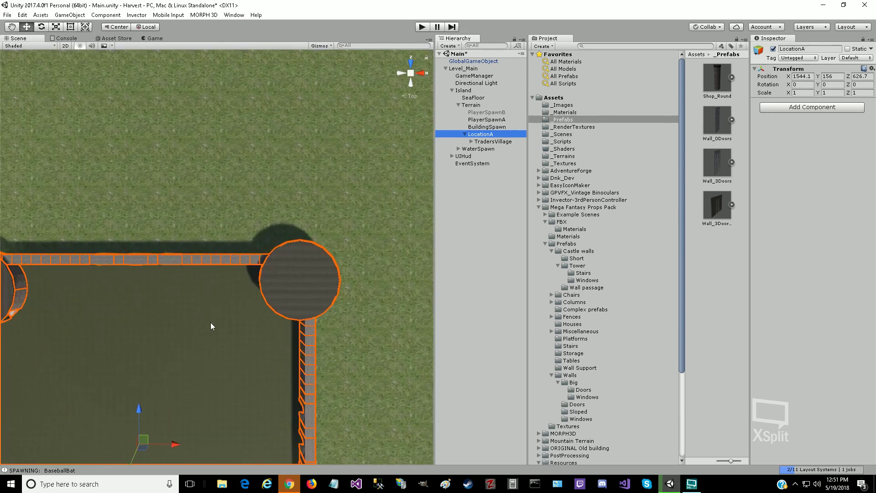
Step: Examine the round corner shop and the adjoining village walls from above and from inside the courtyard
{"action": "scroll", "coordinate": [255, 355], "scroll_direction": "up", "scroll_amount": 2}
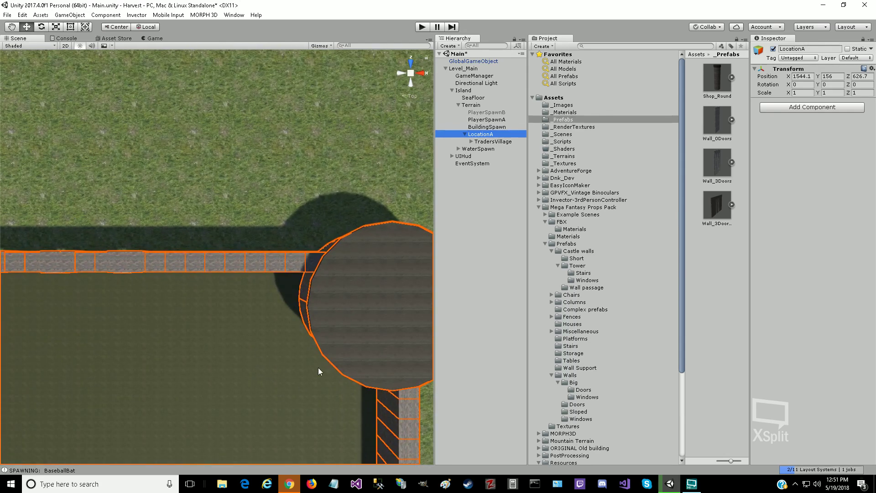
{"action": "left_click", "coordinate": [12, 26]}
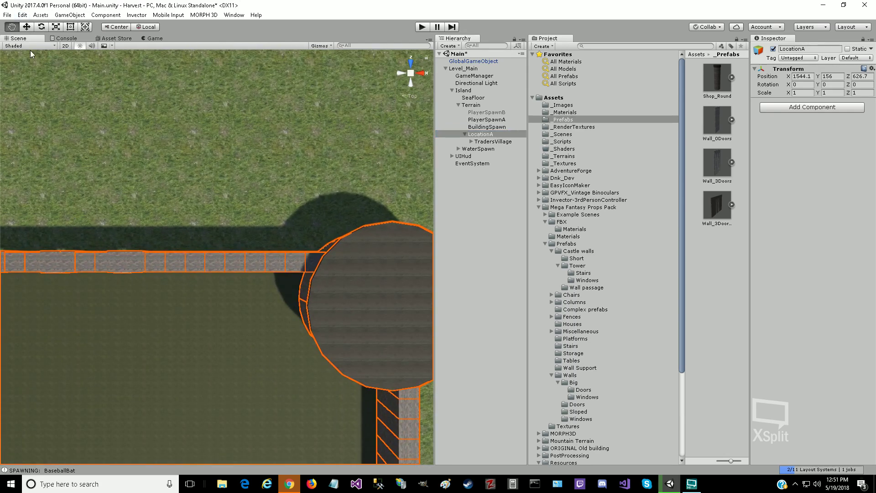
{"action": "left_click_drag", "start_coordinate": [290, 386], "coordinate": [212, 141]}
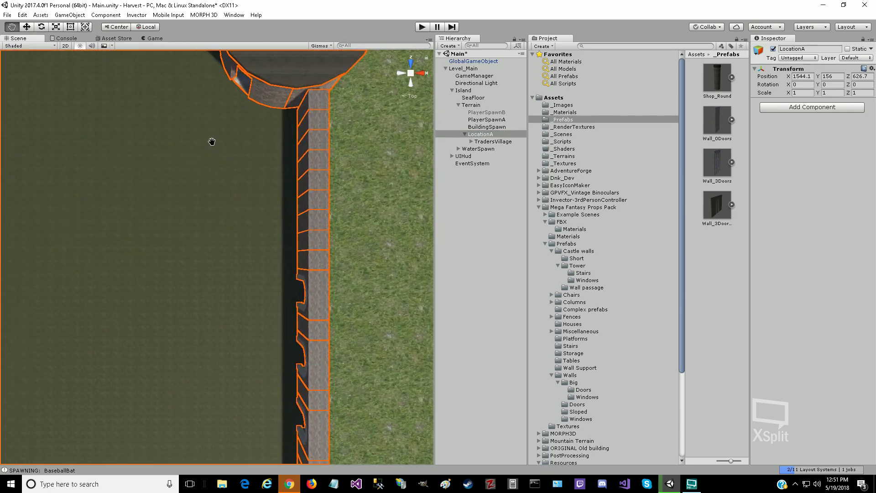
{"action": "scroll", "coordinate": [228, 203], "scroll_direction": "up", "scroll_amount": 5}
{"action": "left_click_drag", "start_coordinate": [246, 105], "coordinate": [457, 12], "text": "alt"}
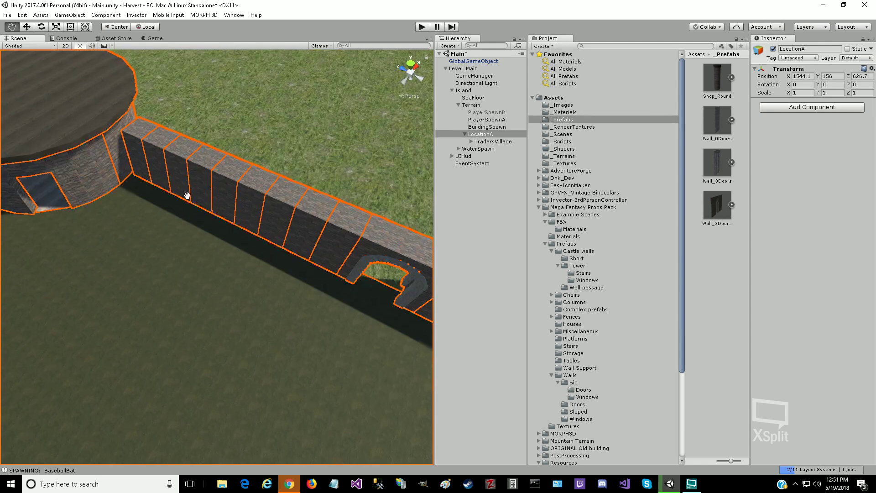
{"action": "left_click_drag", "start_coordinate": [185, 192], "coordinate": [328, 239], "text": "alt"}
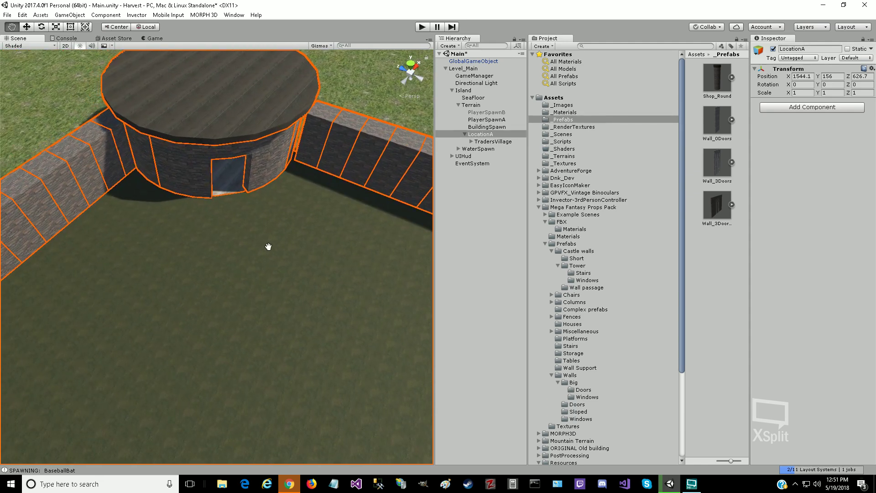
{"action": "scroll", "coordinate": [264, 239], "scroll_direction": "up", "scroll_amount": 4}
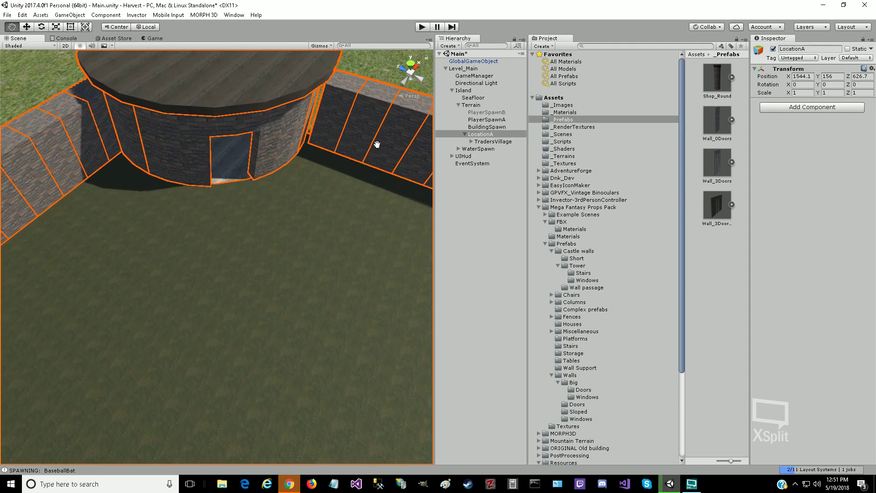
Step: Select Shop_Round within TradersVillage and nudge it along the wall to a Z position of about 3.961
{"action": "left_click", "coordinate": [471, 142]}
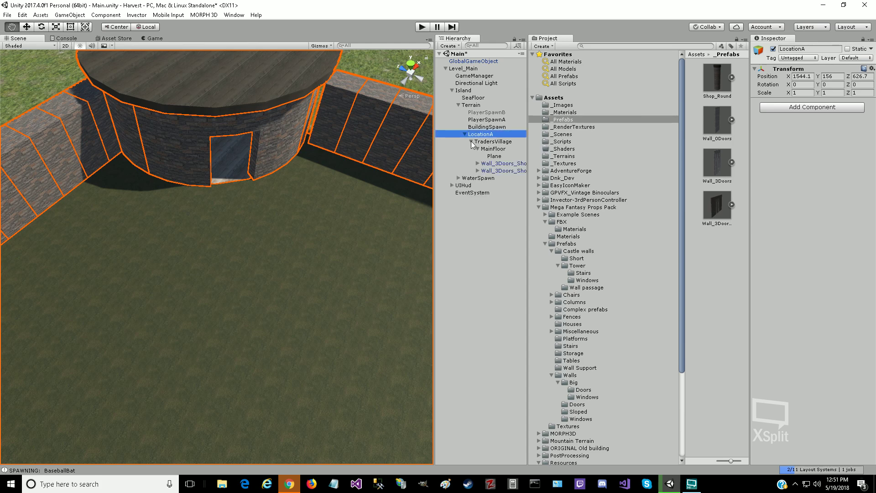
{"action": "left_click", "coordinate": [480, 143]}
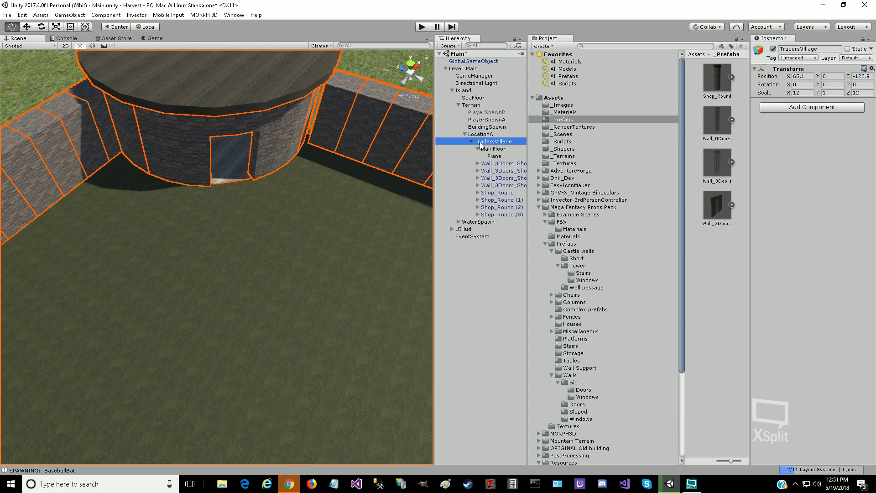
{"action": "left_click", "coordinate": [477, 149]}
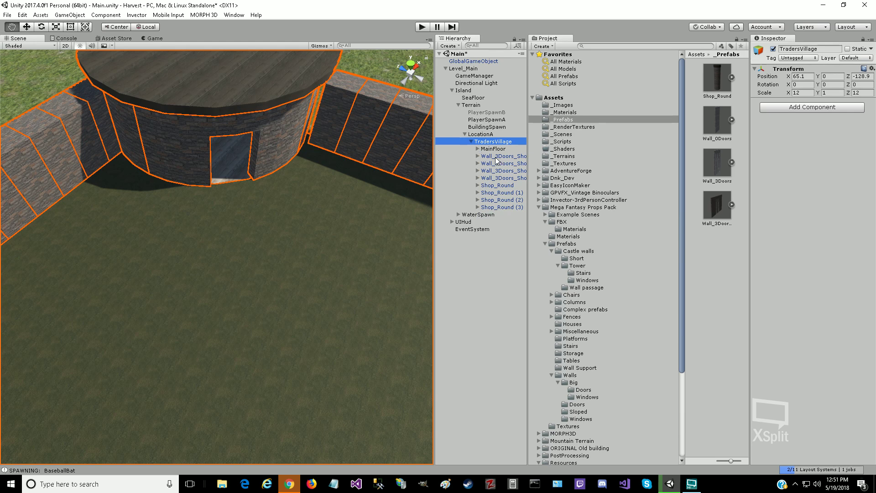
{"action": "left_click", "coordinate": [495, 157]}
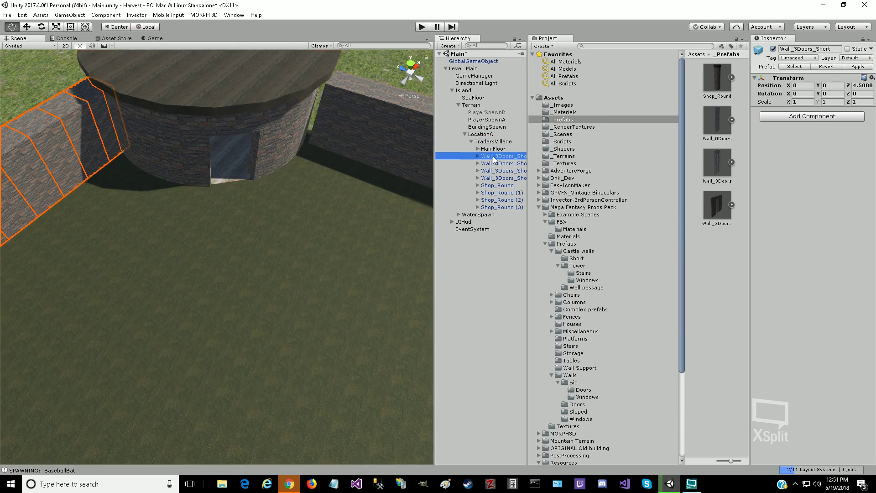
{"action": "left_click", "coordinate": [488, 186]}
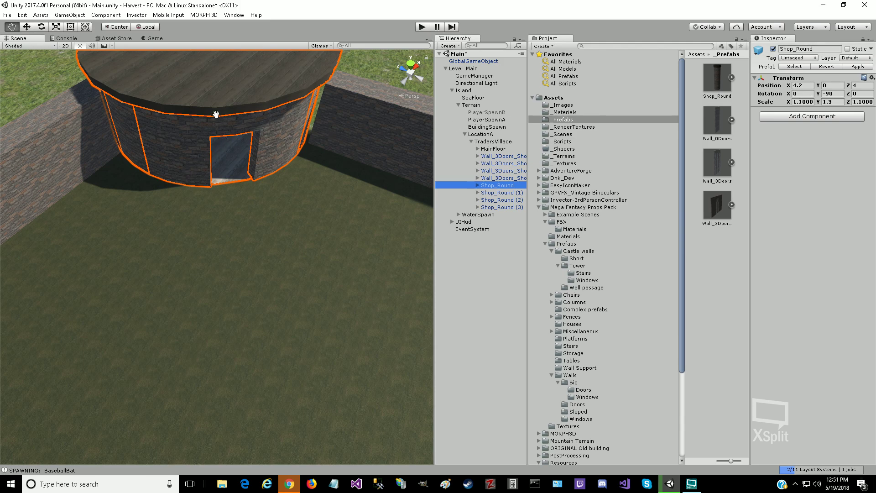
{"action": "left_click", "coordinate": [26, 26]}
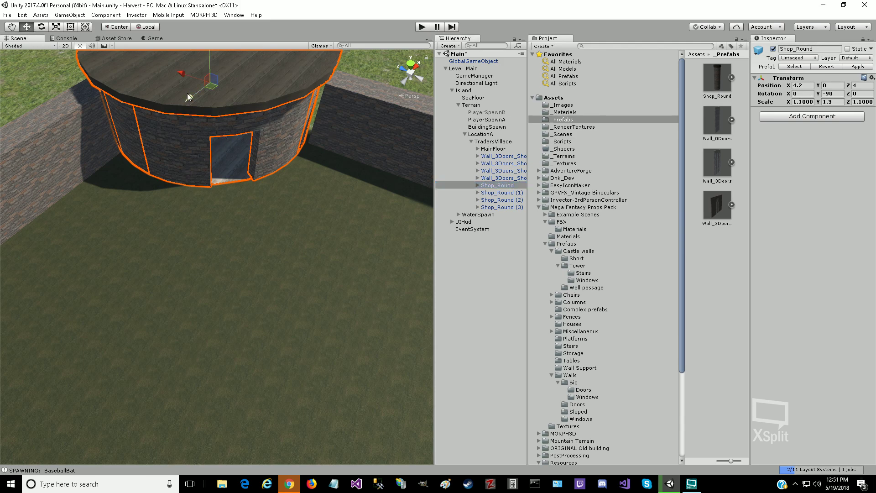
{"action": "left_click_drag", "start_coordinate": [180, 73], "coordinate": [185, 77]}
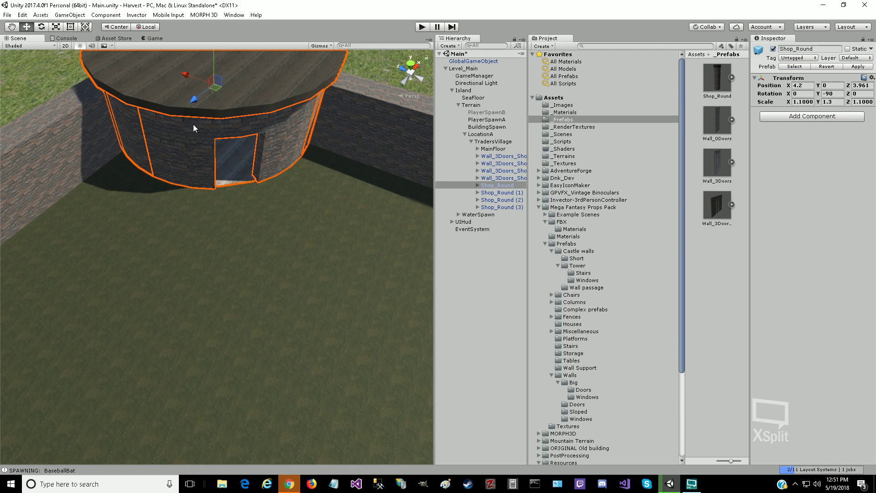
Step: Deactivate the tower_celing object inside Shop_Round to expose the shop's interior from above
{"action": "left_click", "coordinate": [11, 26]}
{"action": "right_click_drag", "start_coordinate": [141, 236], "coordinate": [187, 174]}
{"action": "left_click_drag", "start_coordinate": [129, 379], "coordinate": [148, 226]}
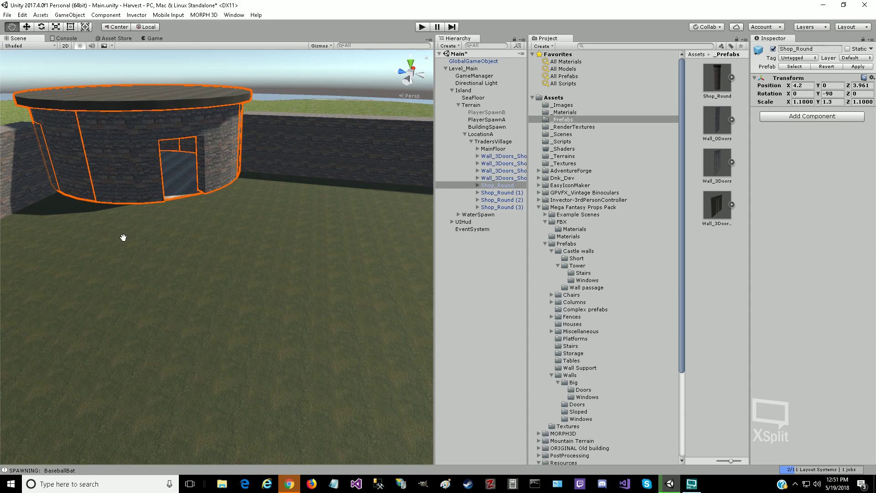
{"action": "scroll", "coordinate": [123, 237], "scroll_direction": "up", "scroll_amount": 5}
{"action": "left_click_drag", "start_coordinate": [161, 188], "coordinate": [219, 410]}
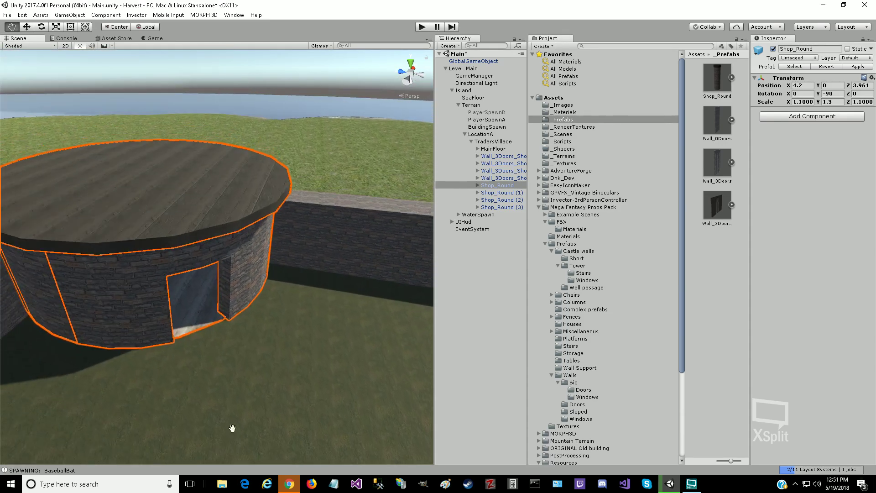
{"action": "left_click", "coordinate": [477, 186]}
{"action": "left_click", "coordinate": [499, 228]}
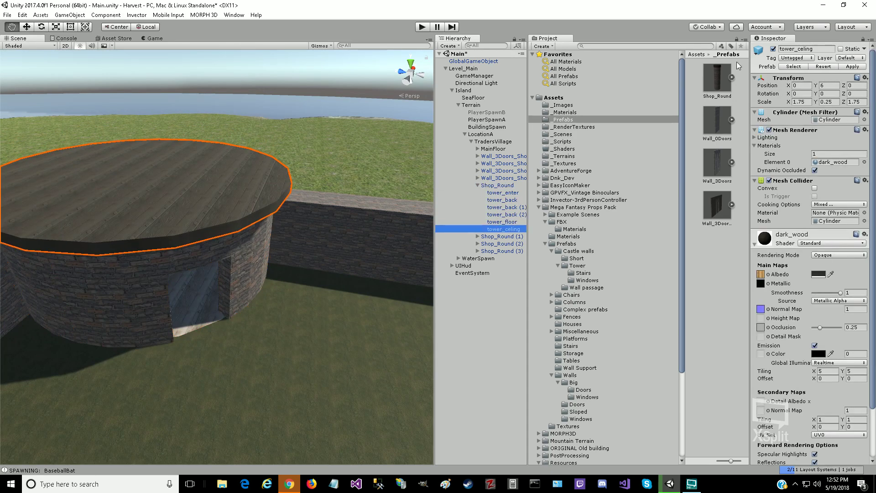
{"action": "left_click", "coordinate": [773, 49]}
{"action": "left_click_drag", "start_coordinate": [189, 294], "coordinate": [258, 20]}
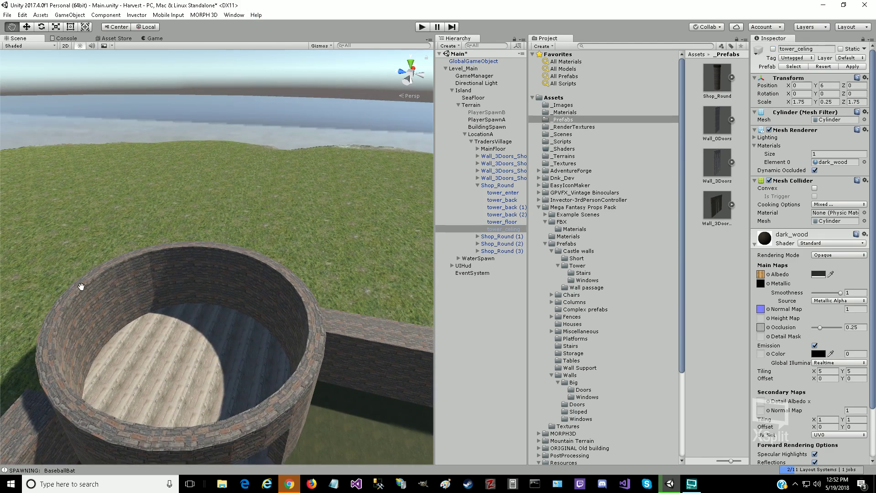
{"action": "mouse_move", "coordinate": [178, 364]}
{"action": "right_mouse_down"}
{"action": "mouse_move", "coordinate": [201, 307]}
{"action": "mouse_move", "coordinate": [219, 453]}
{"action": "mouse_move", "coordinate": [185, 367]}
{"action": "right_mouse_up"}
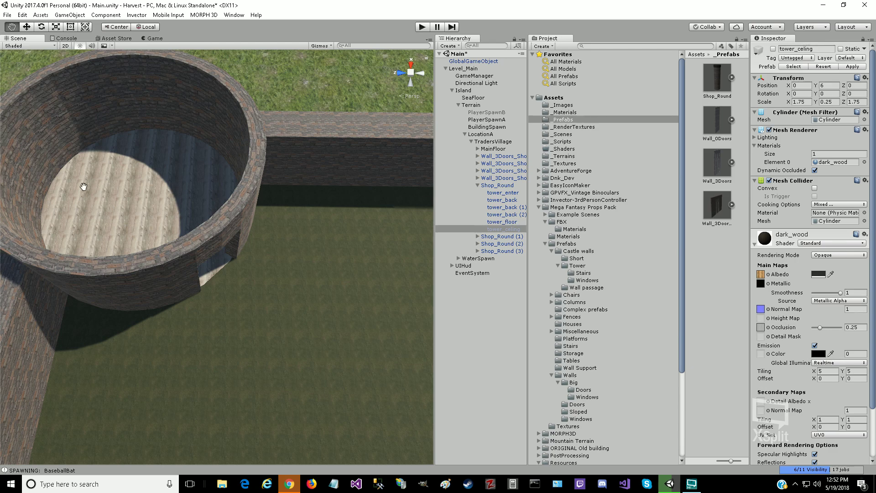
{"action": "left_click_drag", "start_coordinate": [78, 190], "coordinate": [73, 456]}
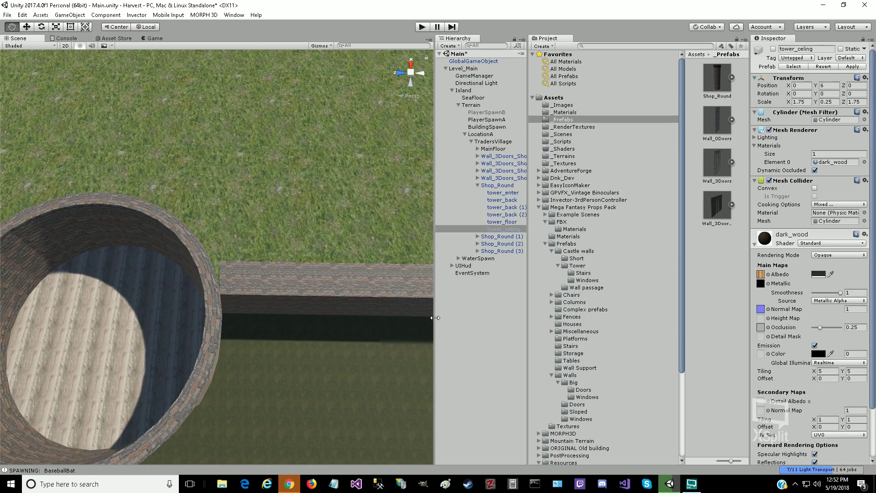
{"action": "left_click", "coordinate": [25, 27]}
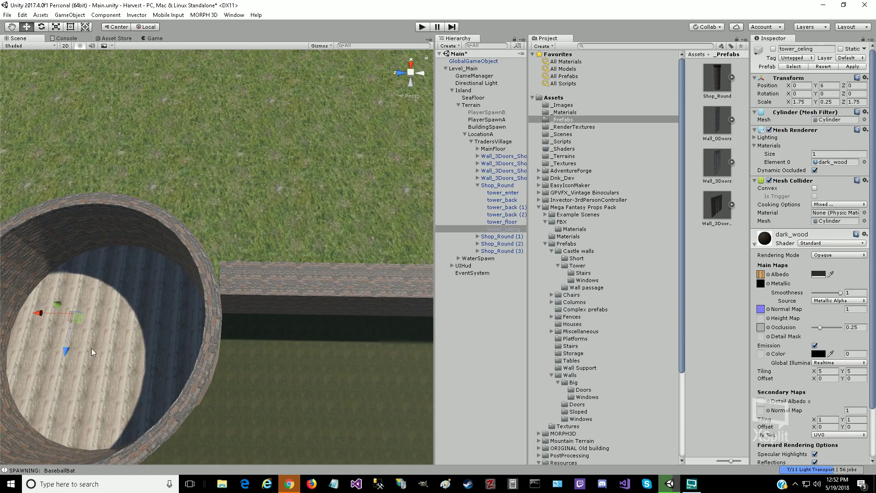
{"action": "left_click_drag", "start_coordinate": [65, 351], "coordinate": [64, 354]}
{"action": "left_click", "coordinate": [23, 15]}
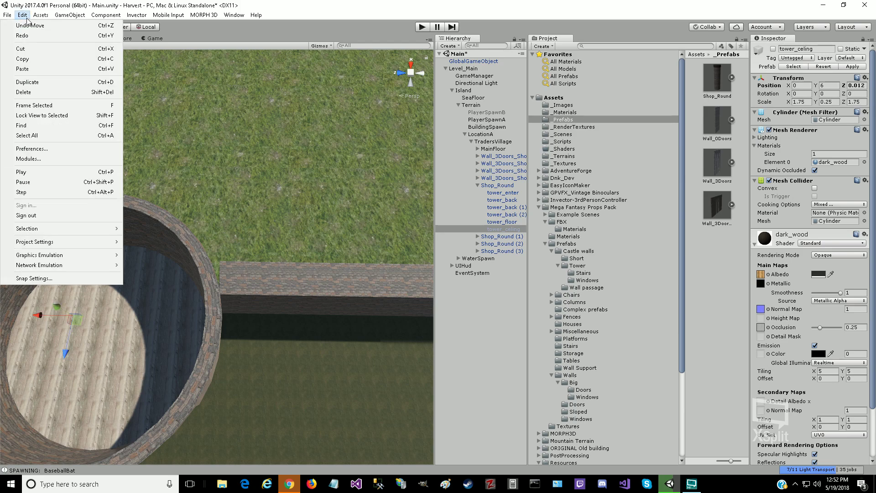
{"action": "left_click", "coordinate": [30, 22]}
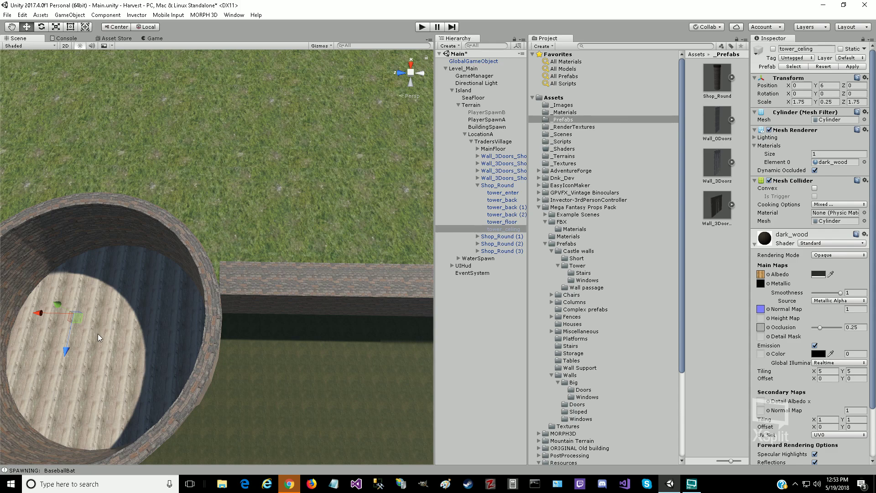
{"action": "left_click", "coordinate": [12, 27]}
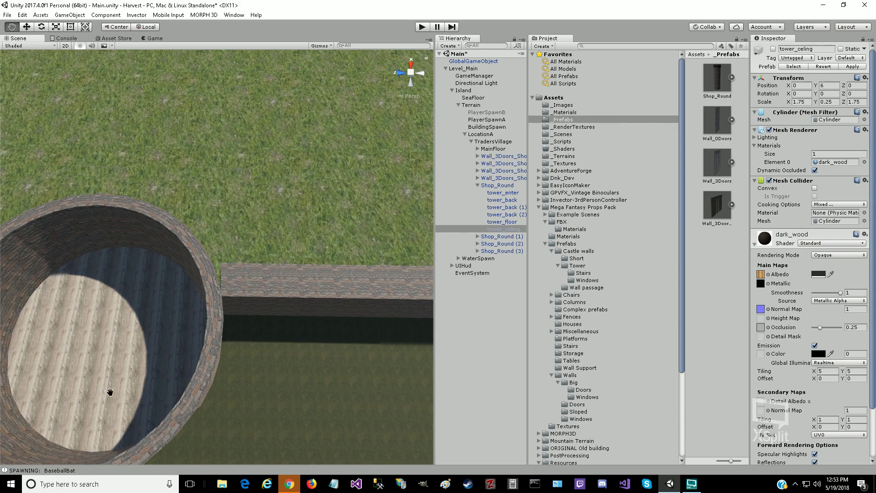
{"action": "mouse_move", "coordinate": [109, 389]}
{"action": "left_mouse_down"}
{"action": "mouse_move", "coordinate": [319, 329]}
{"action": "mouse_move", "coordinate": [418, 208]}
{"action": "mouse_move", "coordinate": [383, 217]}
{"action": "mouse_move", "coordinate": [43, 434]}
{"action": "mouse_move", "coordinate": [119, 375]}
{"action": "left_mouse_up"}
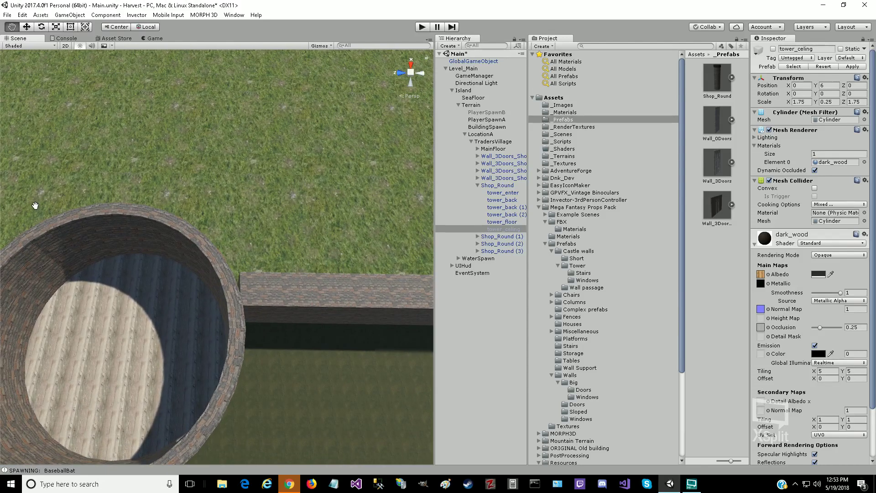
{"action": "left_click", "coordinate": [26, 27]}
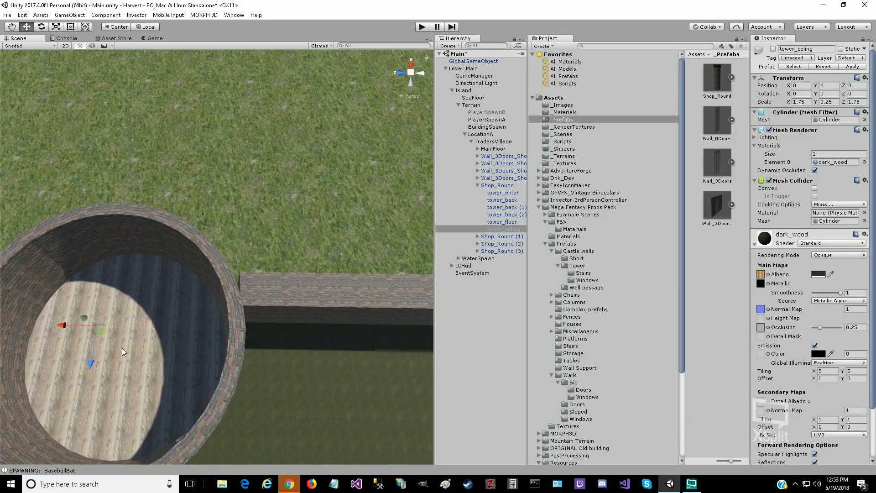
{"action": "left_click_drag", "start_coordinate": [65, 327], "coordinate": [64, 327]}
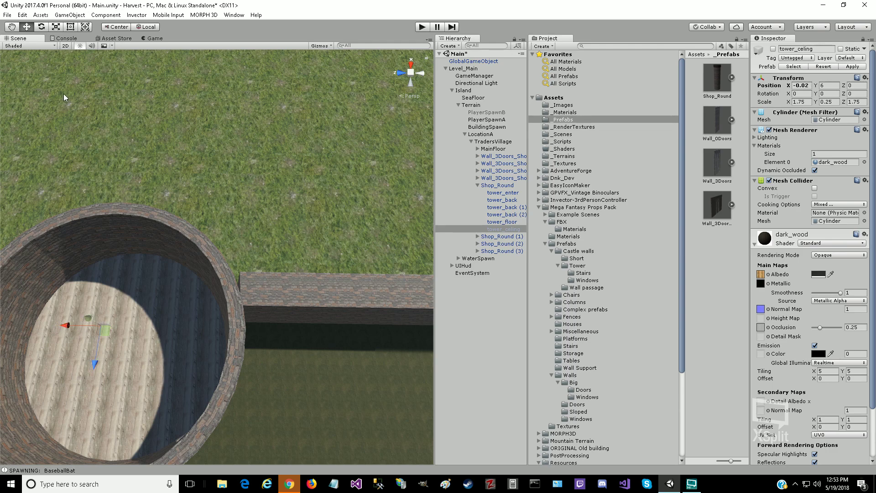
{"action": "left_click", "coordinate": [23, 15]}
{"action": "left_click", "coordinate": [27, 24]}
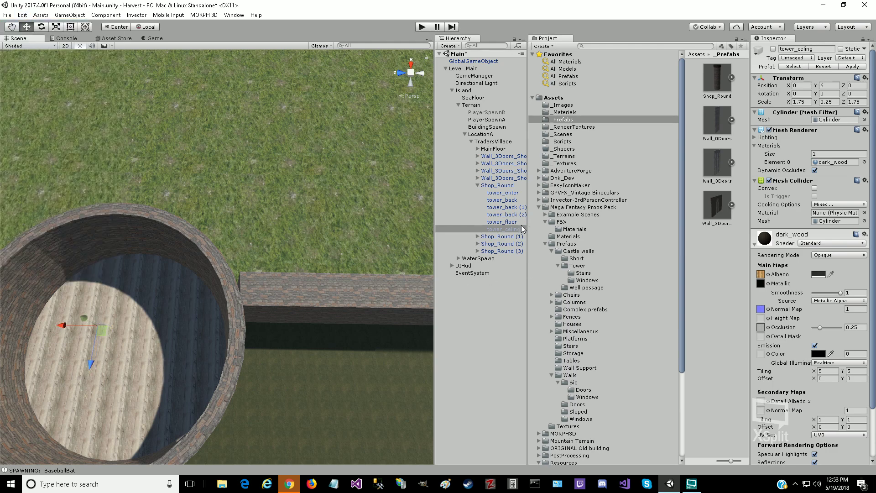
Step: Select the whole Shop_Round and shift it along the wall to a Z position of about 3.92
{"action": "left_click", "coordinate": [495, 187]}
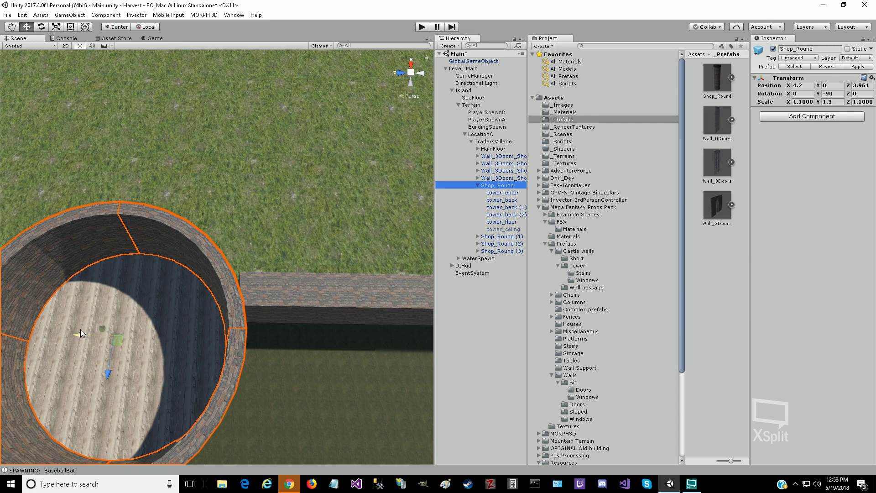
{"action": "left_click_drag", "start_coordinate": [78, 333], "coordinate": [88, 335]}
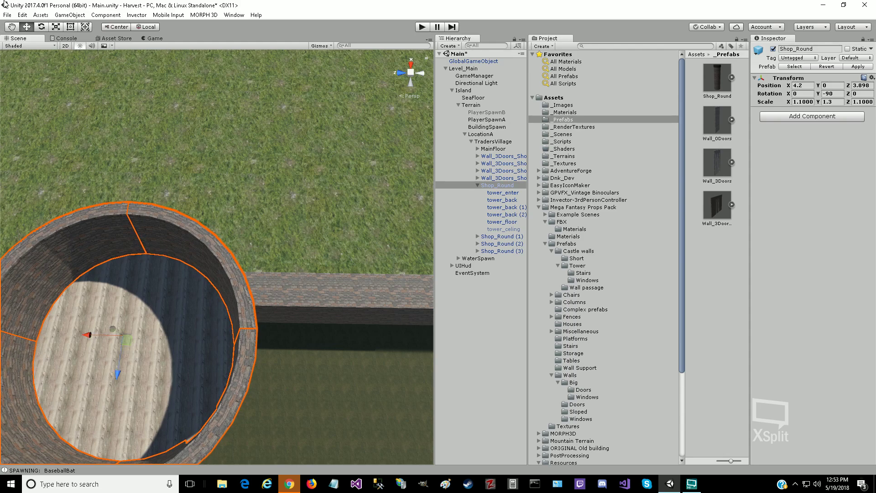
{"action": "left_click", "coordinate": [11, 26]}
{"action": "scroll", "coordinate": [107, 363], "scroll_direction": "up", "scroll_amount": 2}
{"action": "left_click_drag", "start_coordinate": [108, 364], "coordinate": [35, 319]}
{"action": "scroll", "coordinate": [15, 359], "scroll_direction": "up", "scroll_amount": 2}
{"action": "left_click_drag", "start_coordinate": [16, 359], "coordinate": [61, 344]}
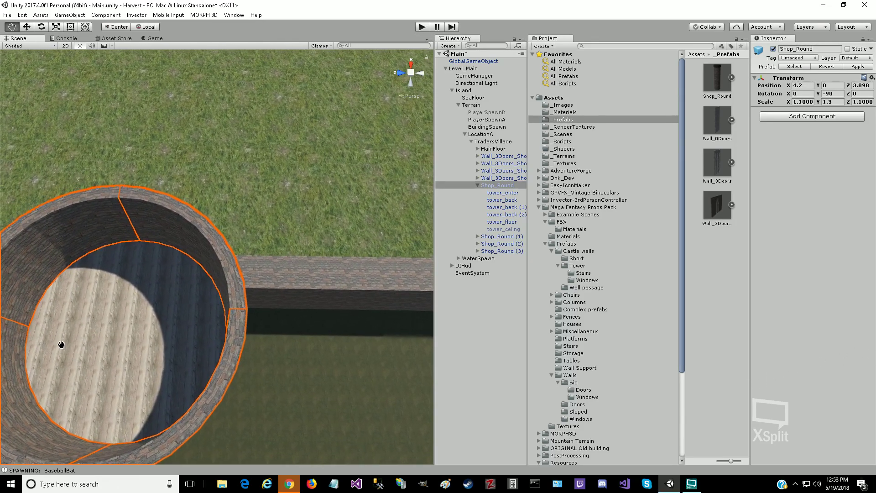
{"action": "left_click", "coordinate": [27, 28]}
{"action": "left_click_drag", "start_coordinate": [81, 324], "coordinate": [78, 324]}
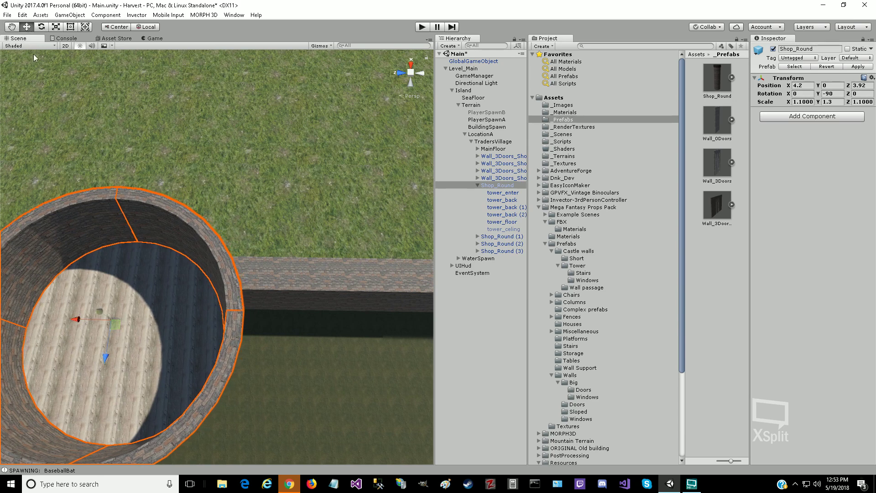
Step: Fine-tune Shop_Round's alignment with the corner walls by moving it to a Z position of about 3.945
{"action": "key", "text": "q"}
{"action": "left_click_drag", "start_coordinate": [186, 364], "coordinate": [338, 220]}
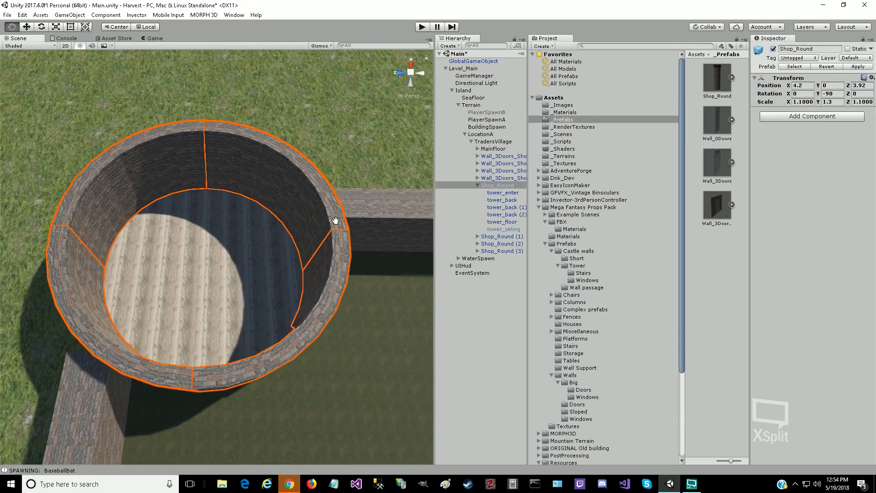
{"action": "left_click", "coordinate": [26, 27]}
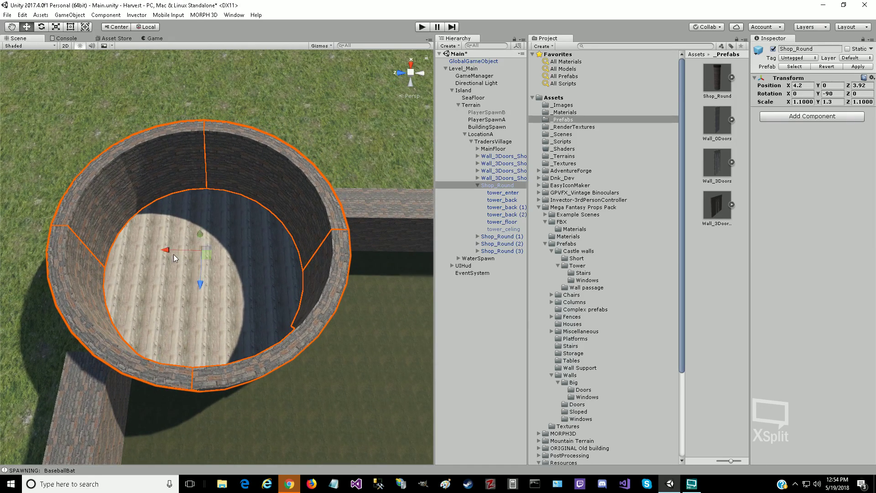
{"action": "left_click_drag", "start_coordinate": [166, 250], "coordinate": [164, 251]}
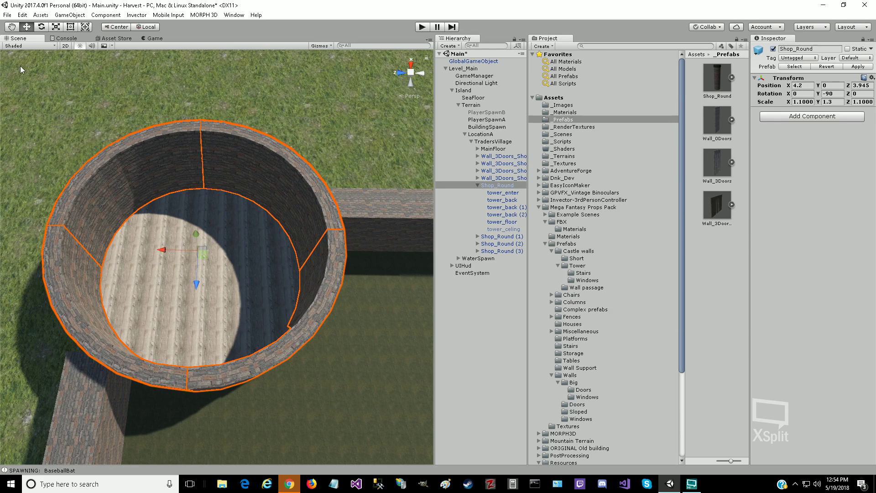
{"action": "key", "text": "q"}
{"action": "left_click_drag", "start_coordinate": [167, 295], "coordinate": [211, 323]}
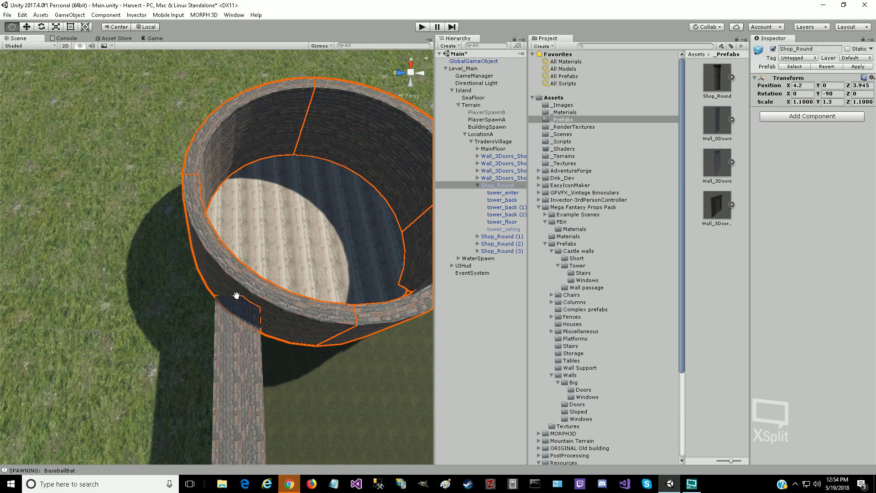
Step: Shift Shop_Round along the wall to a Z position of about 3.932 so it lines up with both adjoining corner walls
{"action": "left_click_drag", "start_coordinate": [358, 215], "coordinate": [202, 290]}
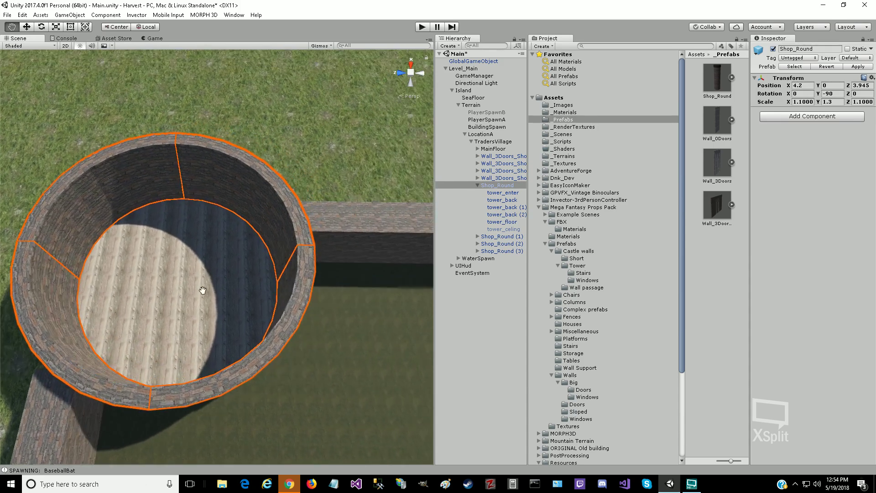
{"action": "left_click_drag", "start_coordinate": [328, 257], "coordinate": [128, 346]}
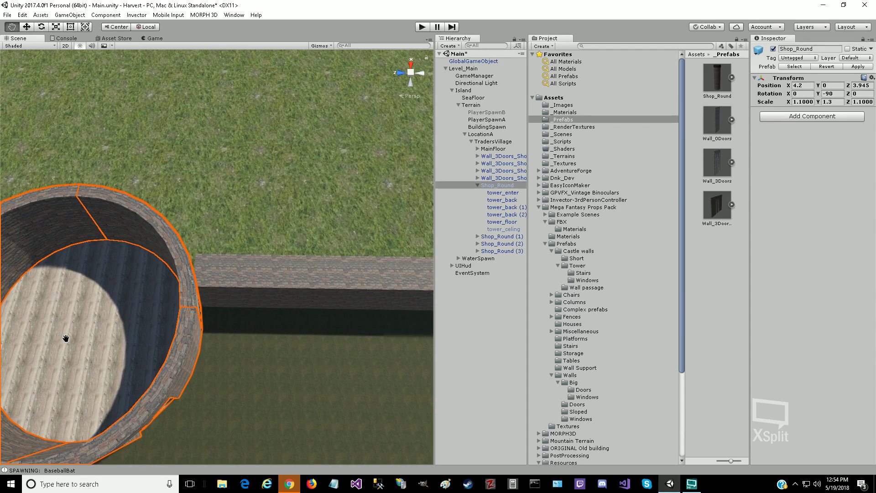
{"action": "left_click_drag", "start_coordinate": [64, 337], "coordinate": [45, 315]}
{"action": "left_click", "coordinate": [27, 26]}
{"action": "left_click", "coordinate": [11, 26]}
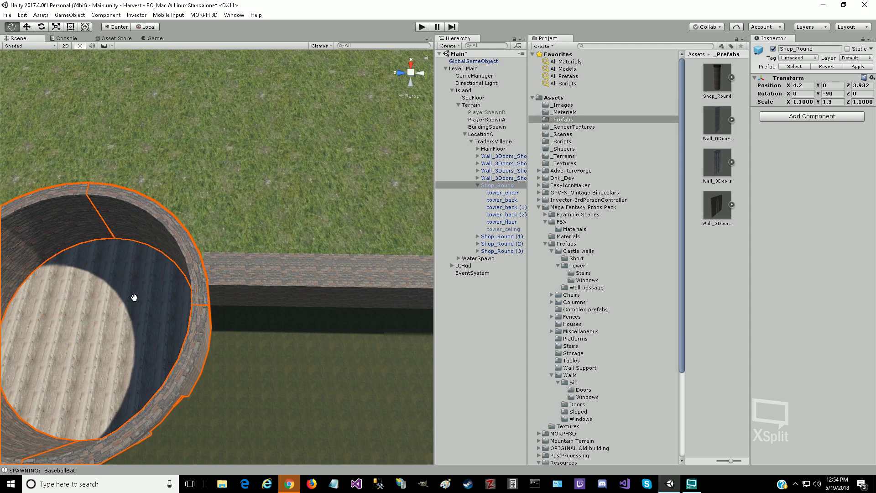
Step: Reactivate the tower_celing object inside Shop_Round to restore the shop's roof
{"action": "left_click_drag", "start_coordinate": [133, 297], "coordinate": [269, 93]}
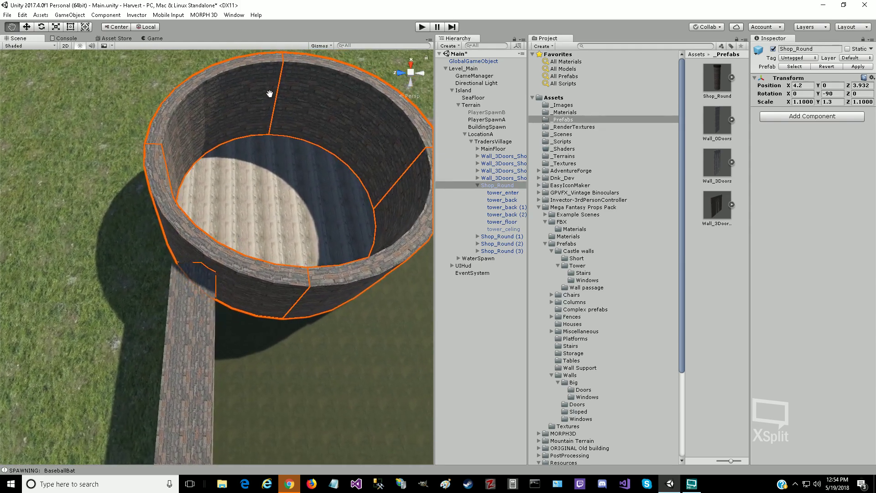
{"action": "left_click", "coordinate": [501, 230]}
{"action": "left_click", "coordinate": [772, 49]}
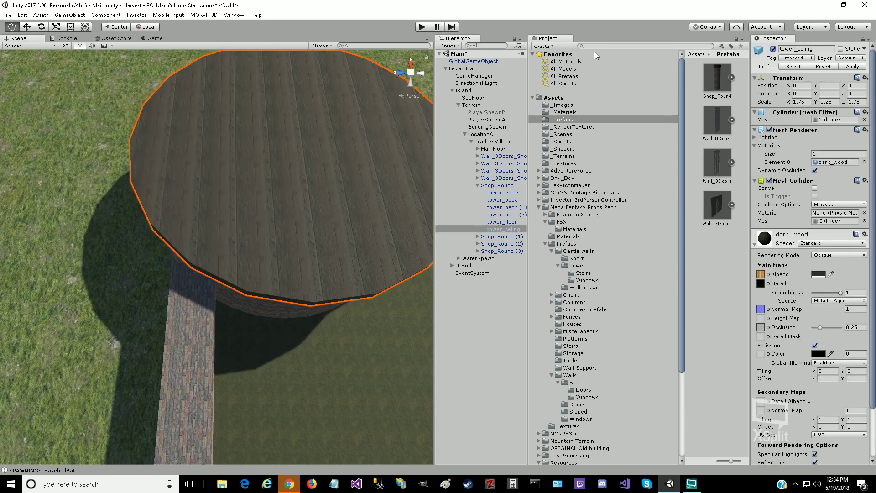
Step: Start play mode and run the character across the field and through an archway into the TradersVillage courtyard
{"action": "left_click", "coordinate": [423, 27]}
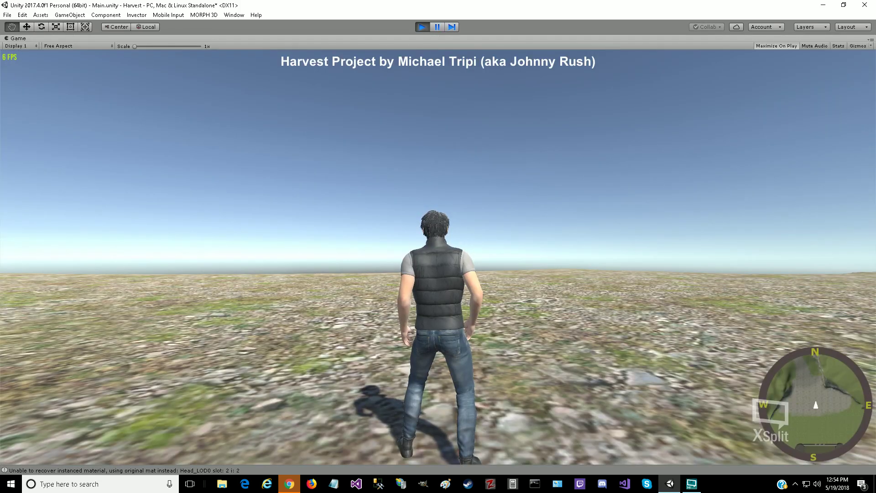
{"action": "key", "text": "space"}
{"action": "key", "text": "w"}
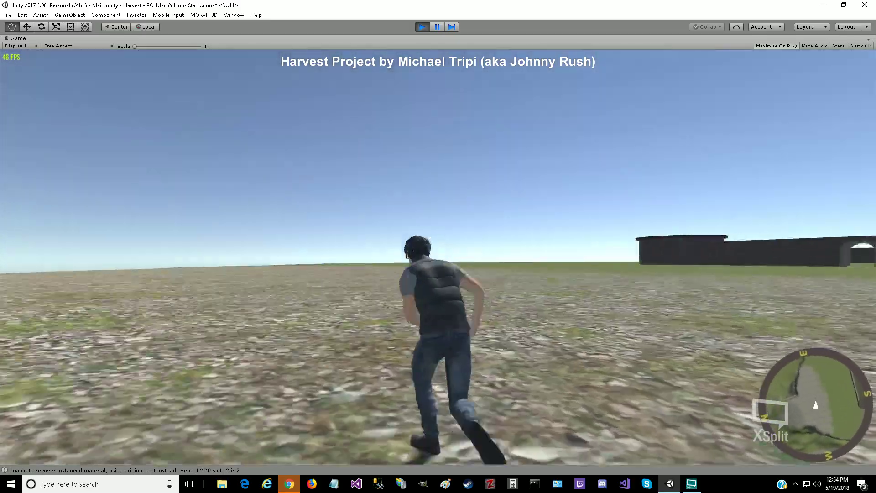
{"action": "key", "text": "w"}
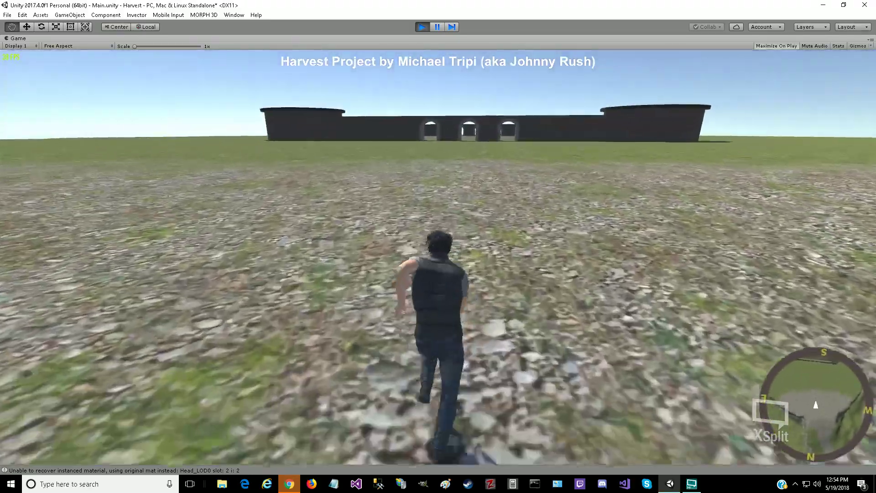
{"action": "key", "text": "w"}
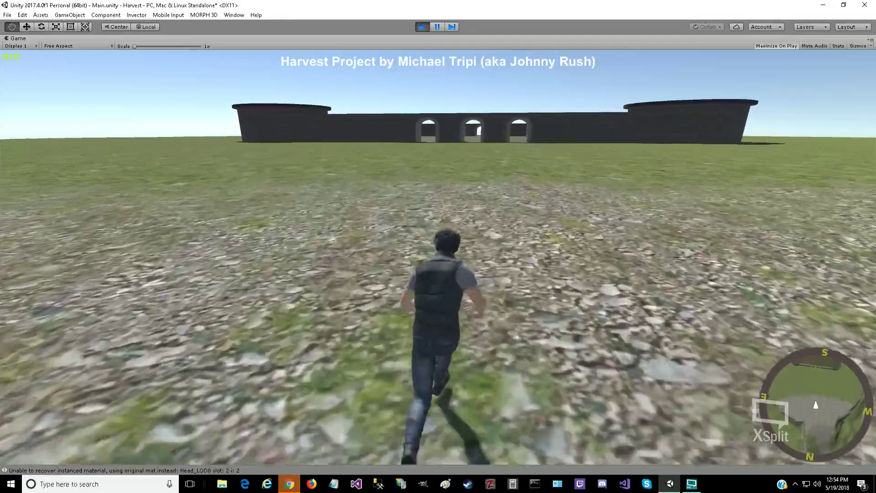
{"action": "key", "text": "w"}
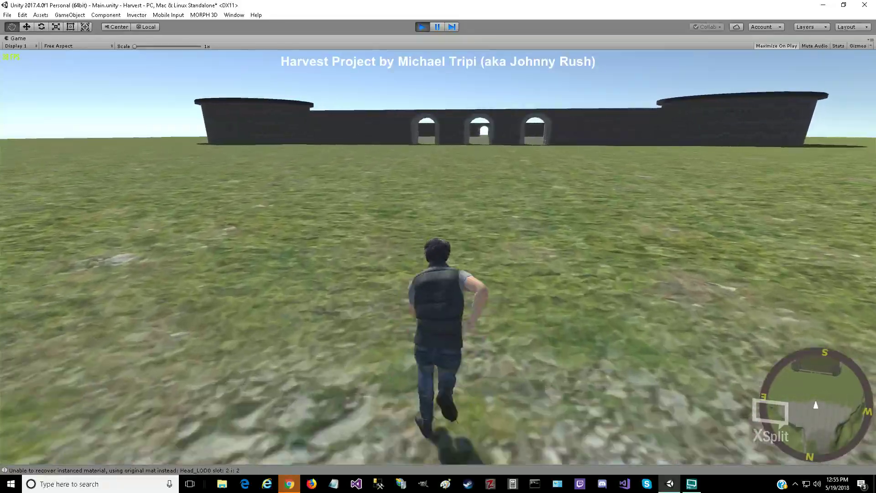
{"action": "key", "text": "w"}
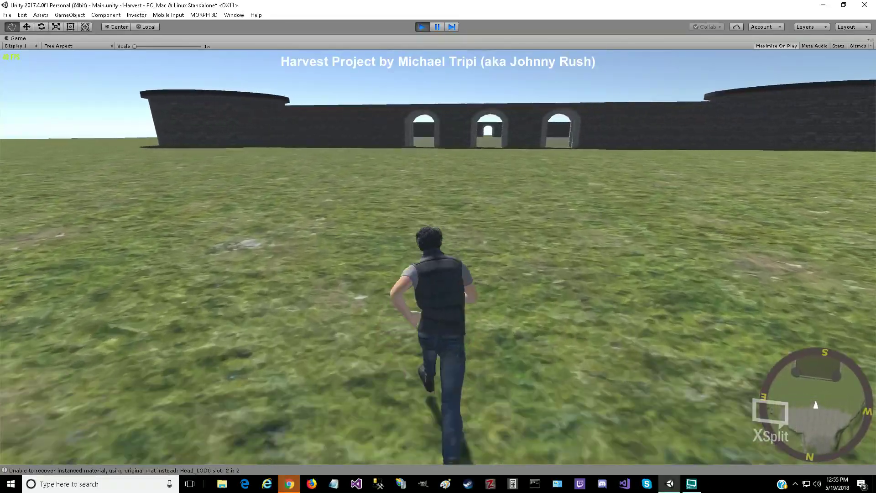
{"action": "key", "text": "w"}
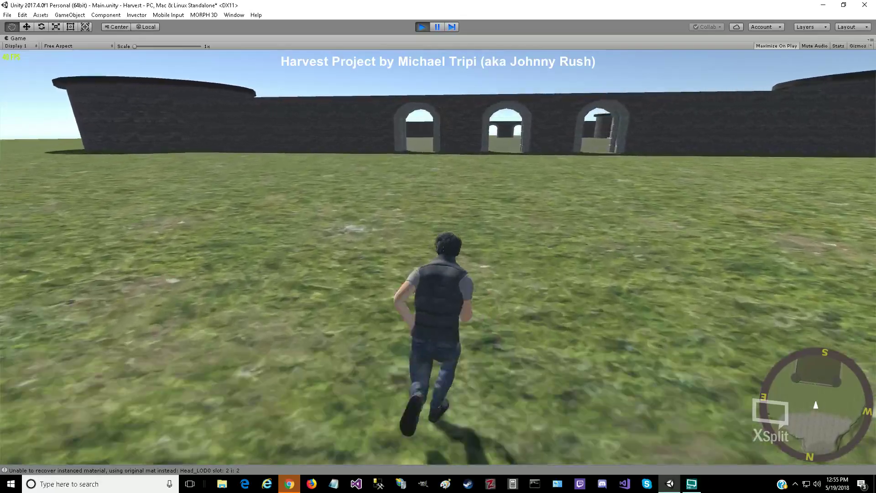
{"action": "key", "text": "w"}
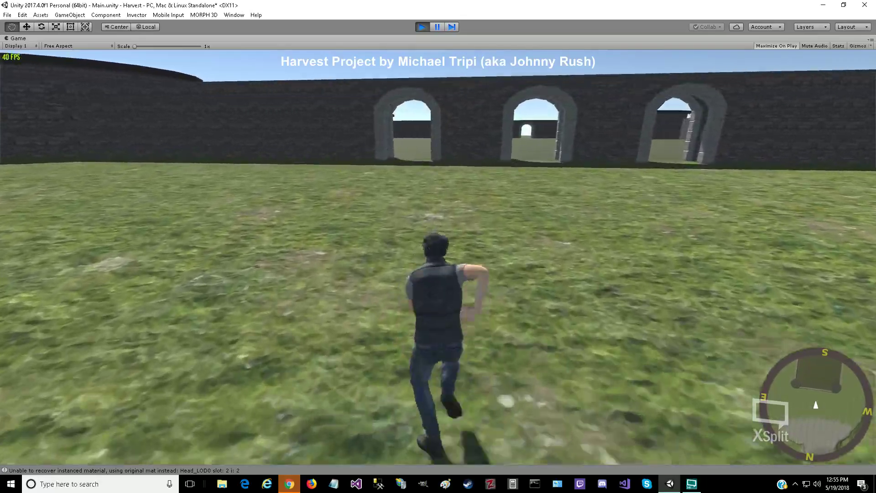
{"action": "key", "text": "w"}
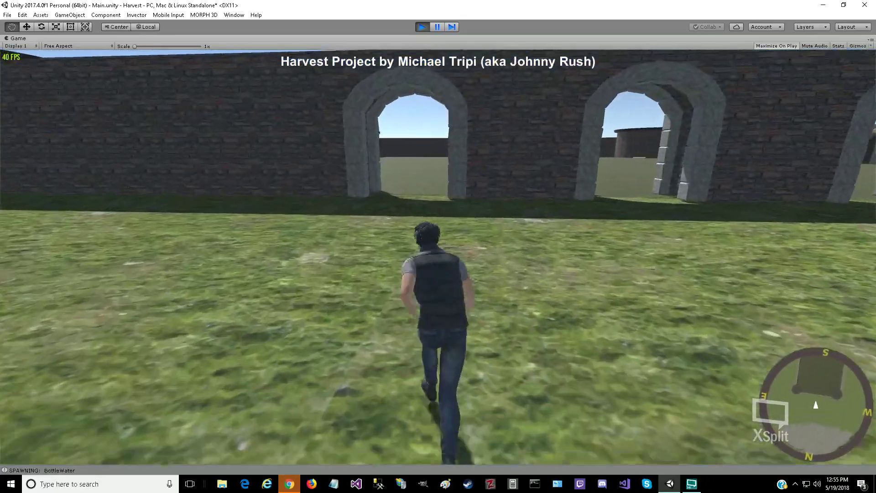
{"action": "key", "text": "w"}
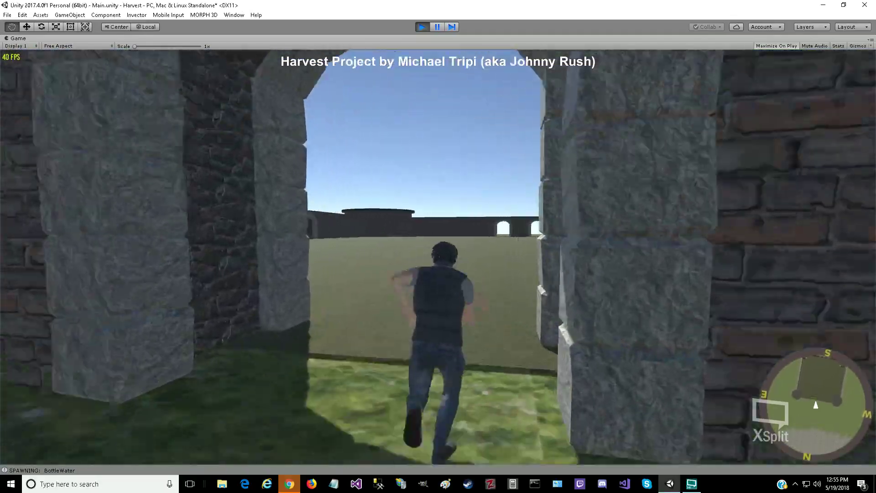
{"action": "key", "text": "w"}
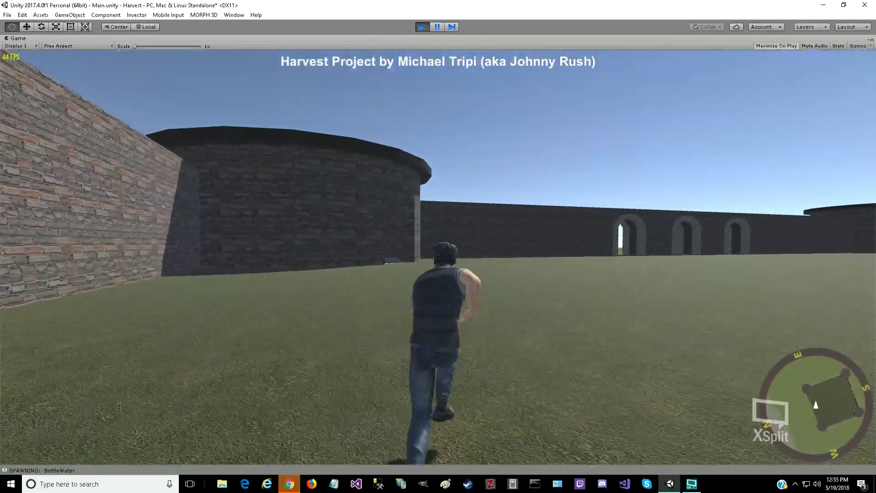
Step: Examine the courtyard's arched walls and corner shops from ground level while moving the character along the wall
{"action": "key", "text": "w"}
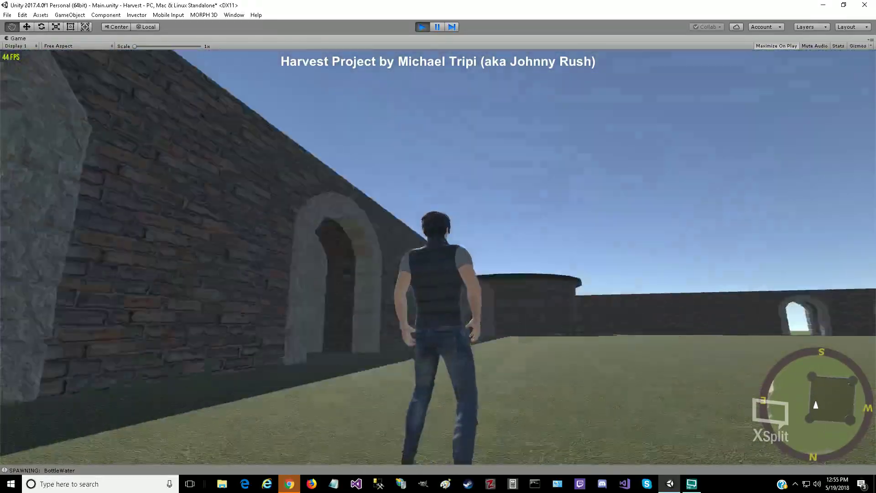
{"action": "key", "text": "w"}
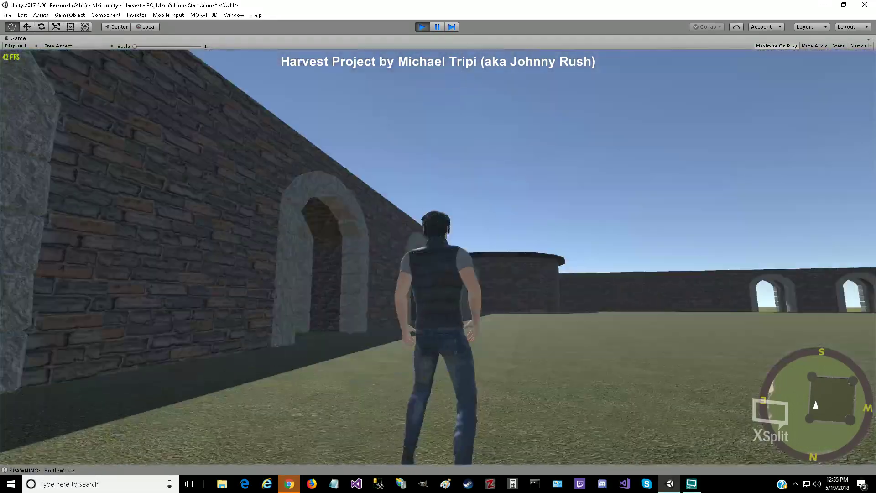
{"action": "key", "text": "w"}
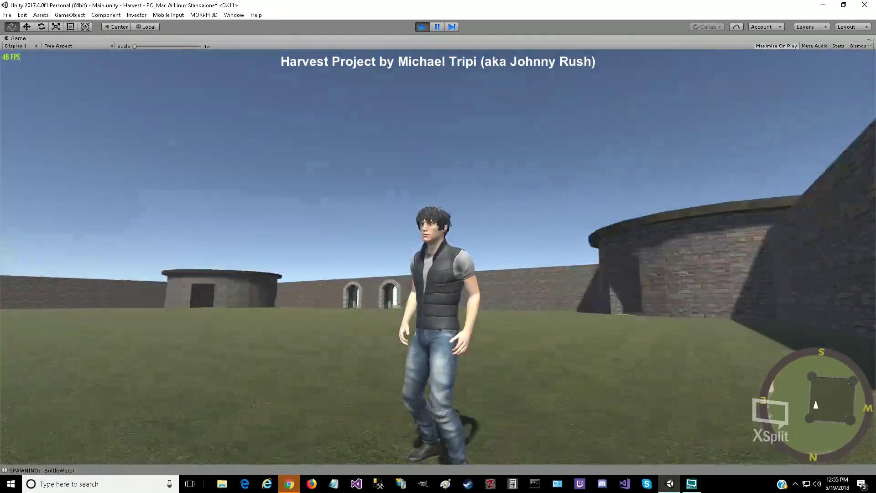
{"action": "key", "text": "w"}
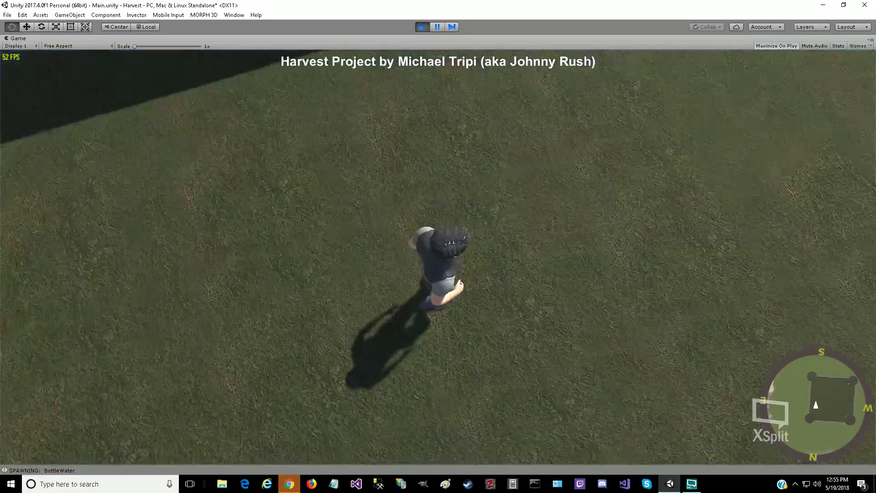
{"action": "key", "text": "w"}
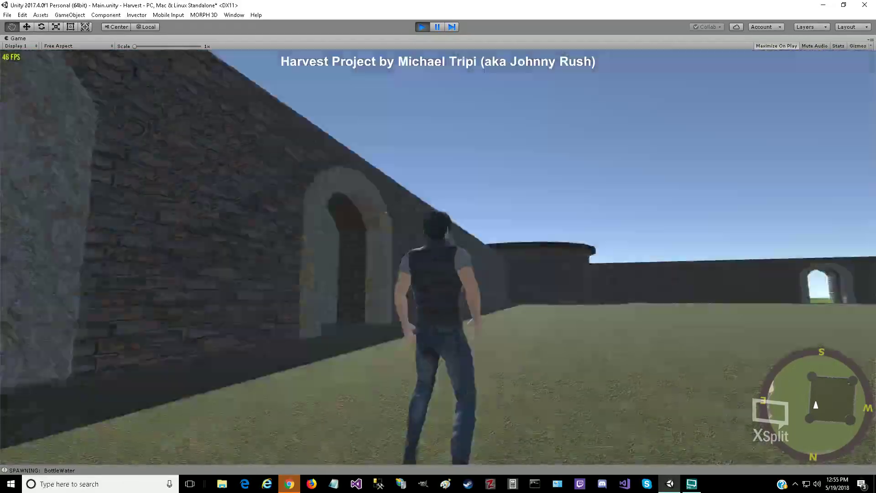
{"action": "key", "text": "w"}
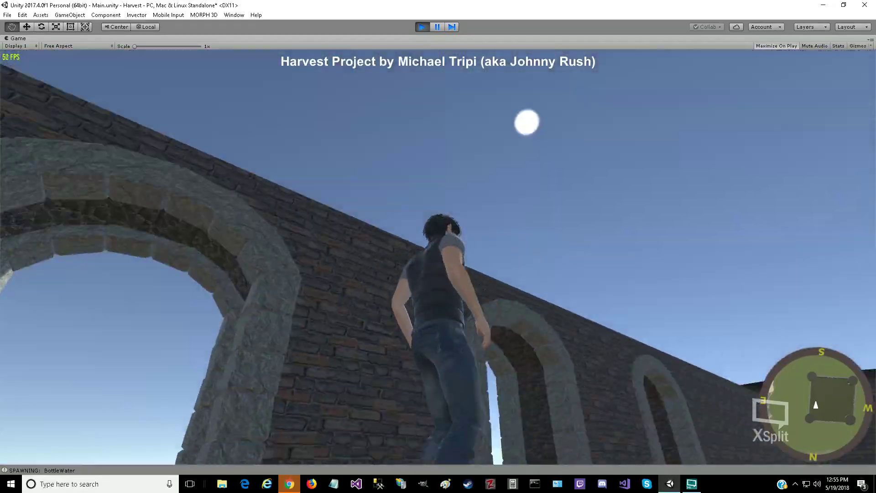
{"action": "key", "text": "w"}
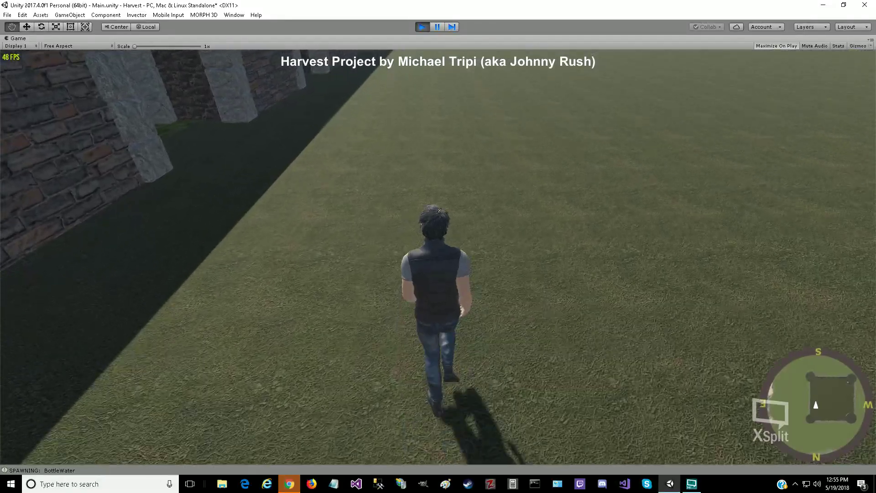
{"action": "key", "text": "w"}
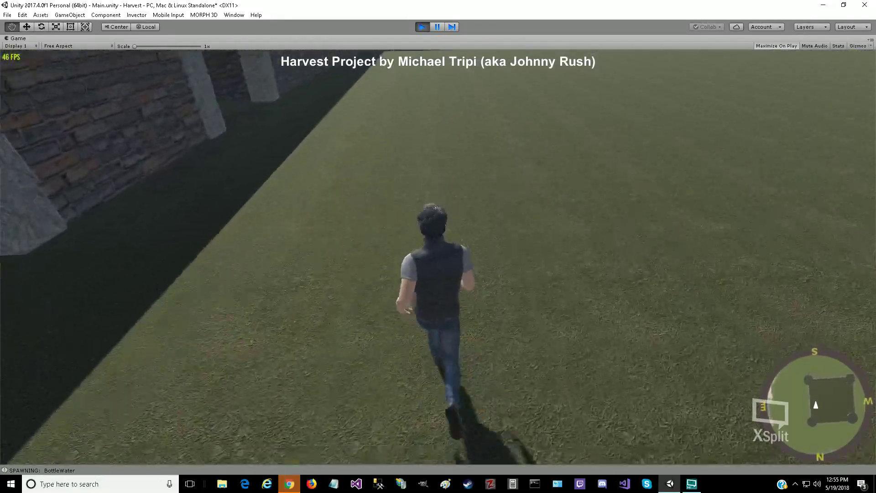
{"action": "key", "text": "w"}
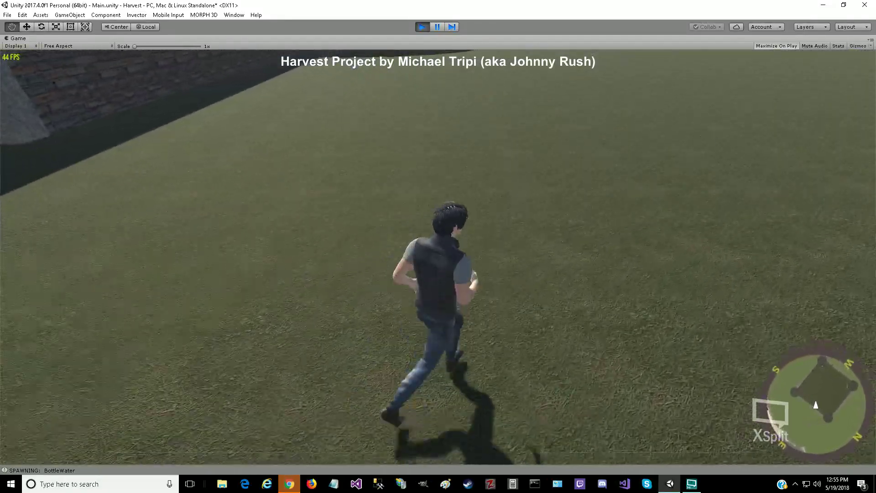
{"action": "key", "text": "w"}
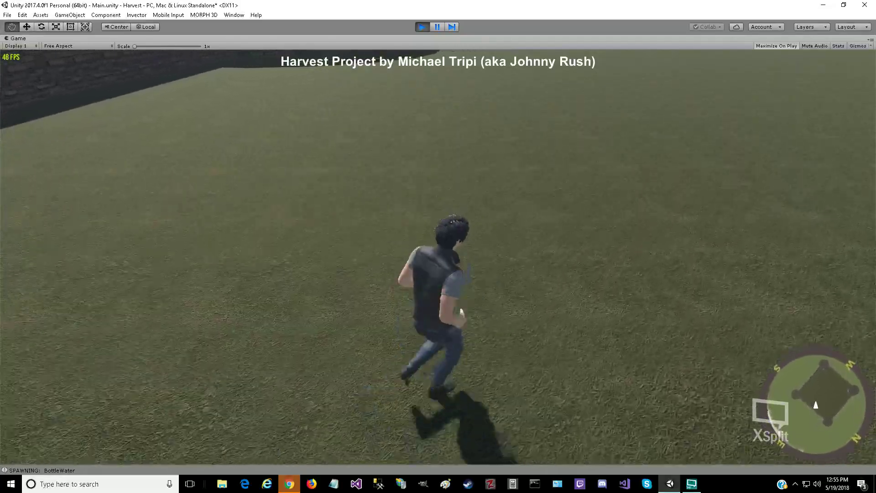
Step: Run the character up to a round corner shop and examine where its curved wall meets the adjoining village wall
{"action": "key", "text": "w"}
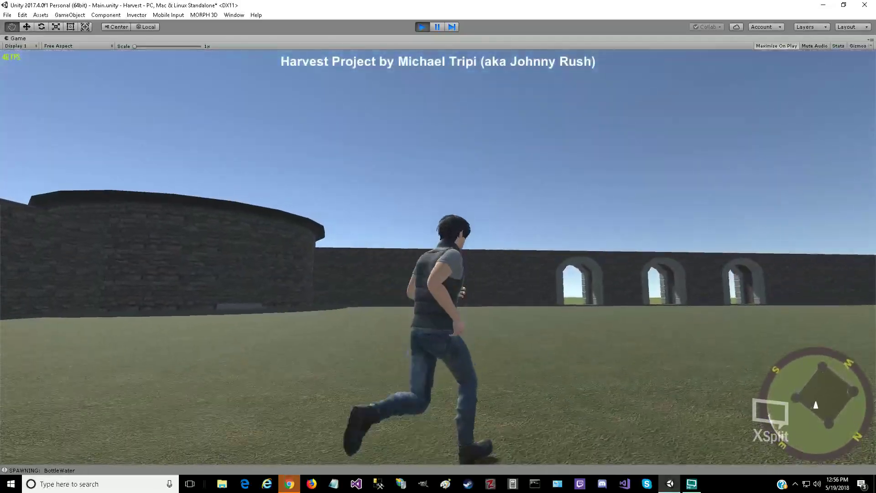
{"action": "key", "text": "w"}
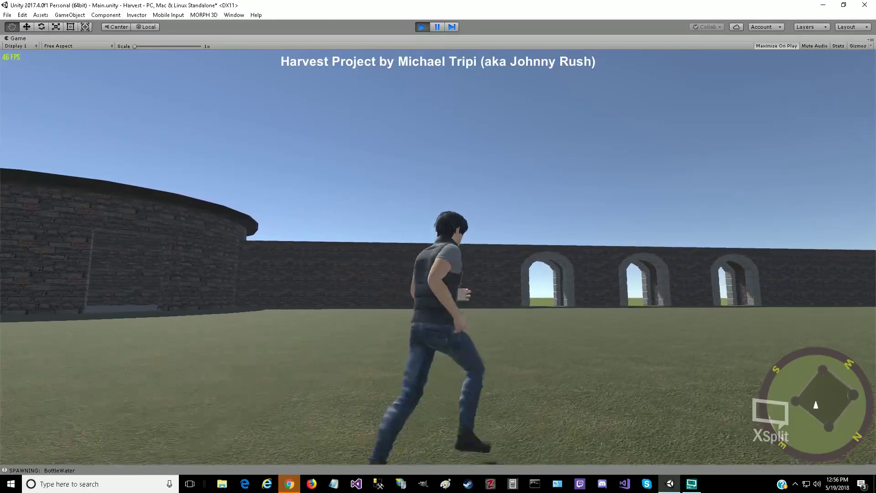
{"action": "key", "text": "w"}
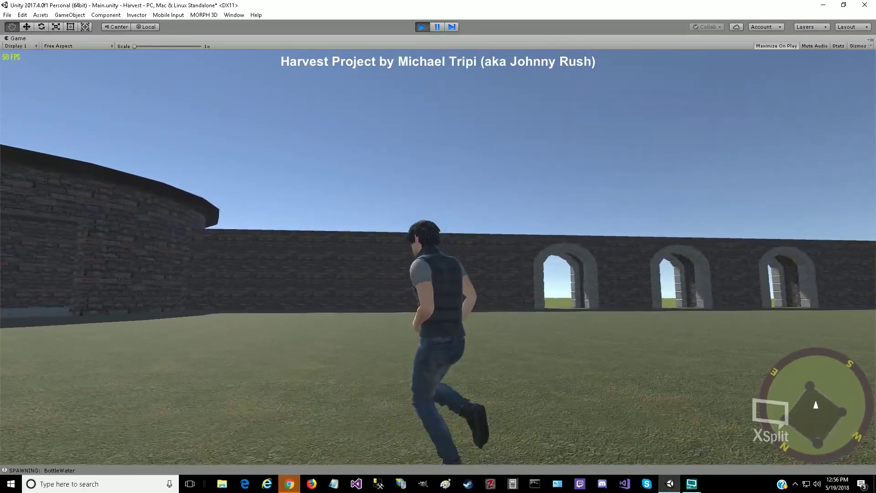
{"action": "key", "text": "w"}
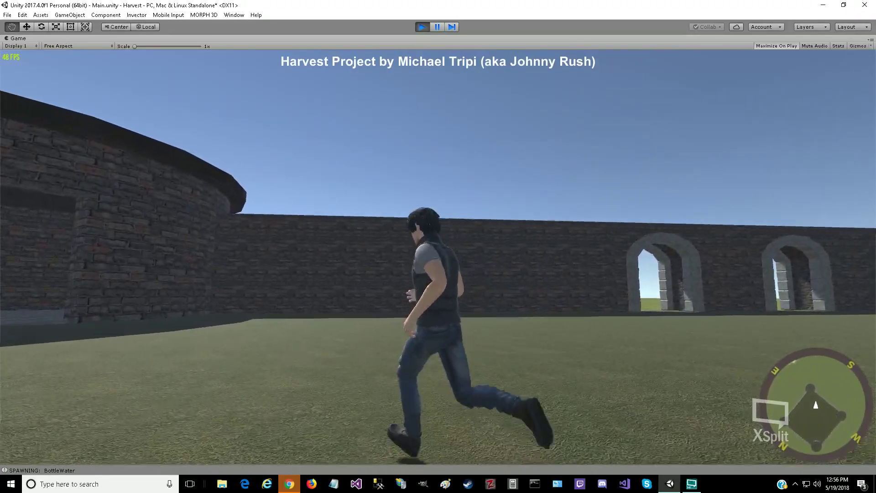
{"action": "key", "text": "w"}
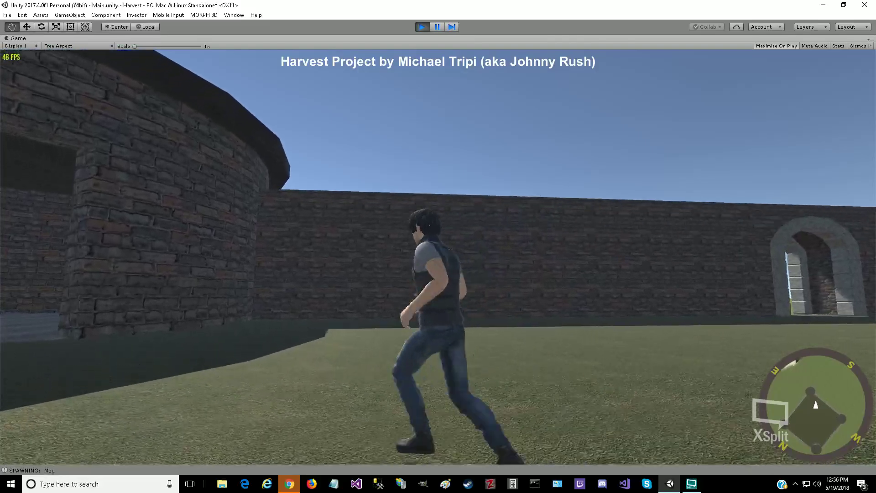
{"action": "key", "text": "w"}
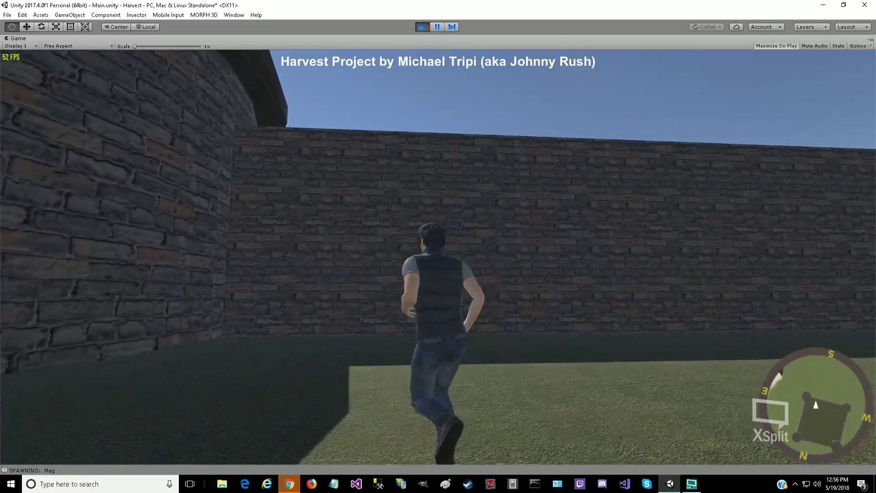
{"action": "key", "text": "w"}
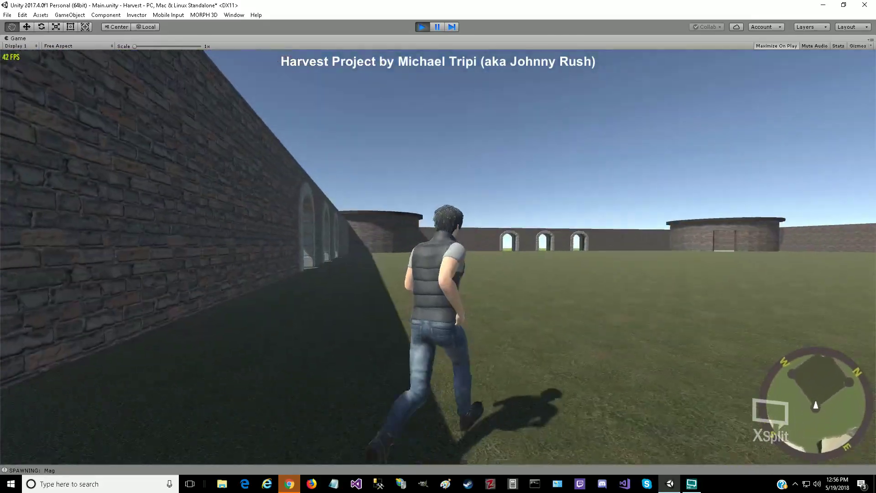
Step: Circle the character around the courtyard to examine the arched walls and the other round corner shops
{"action": "key", "text": "w"}
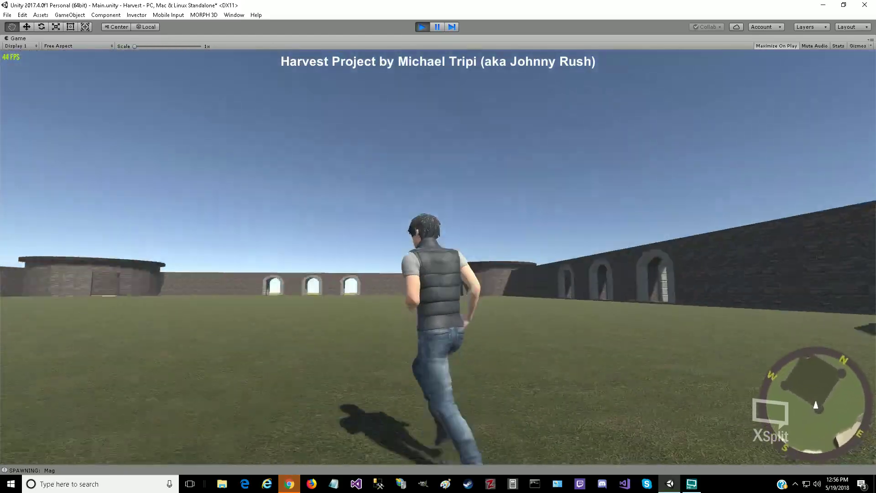
{"action": "key", "text": "w"}
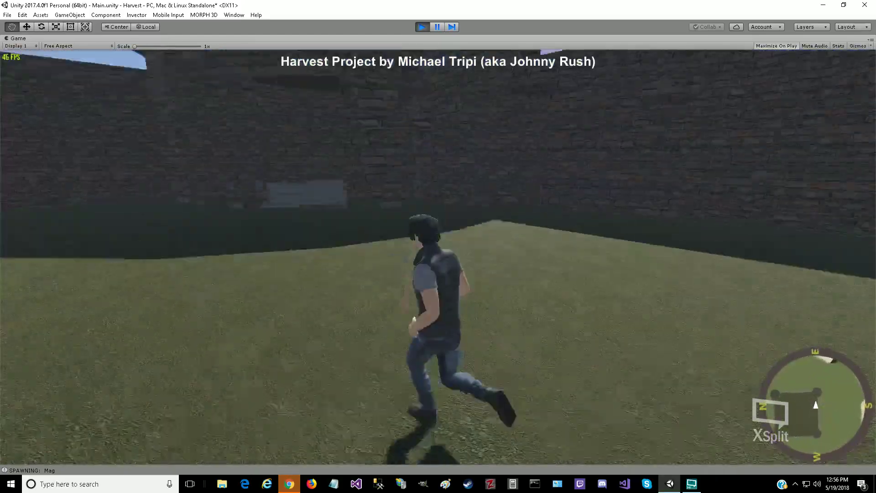
{"action": "key", "text": "w"}
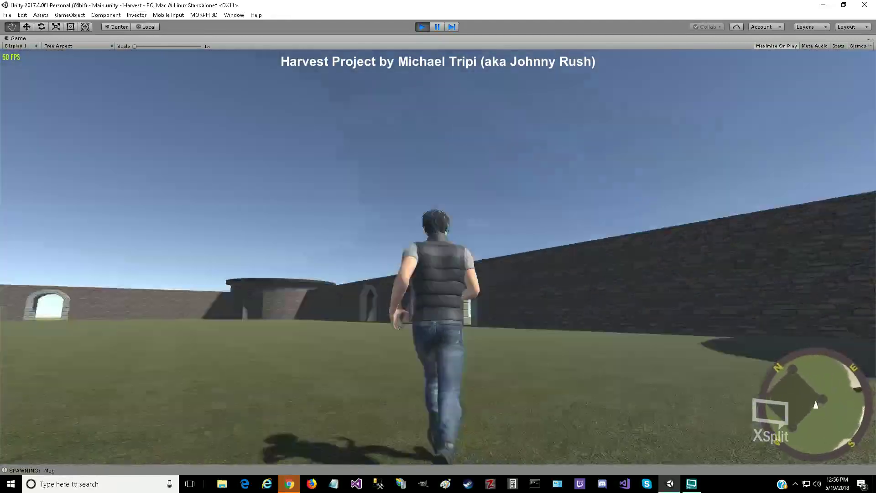
{"action": "key", "text": "w"}
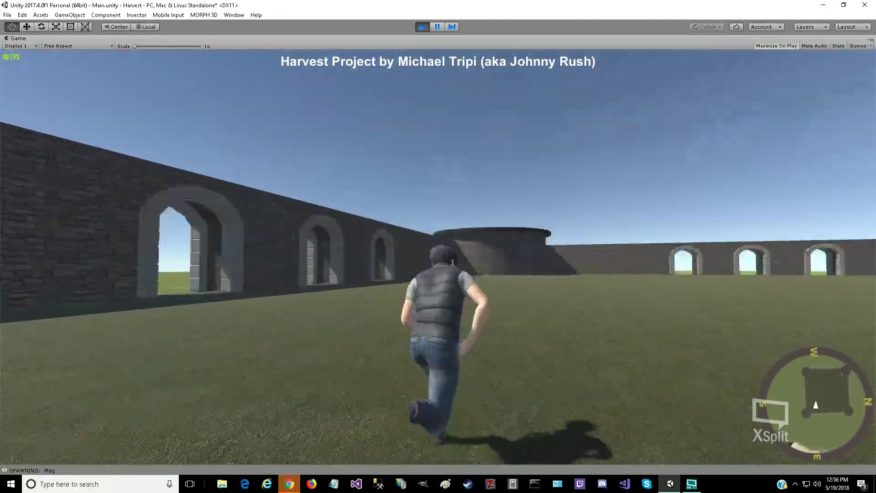
{"action": "key", "text": "w"}
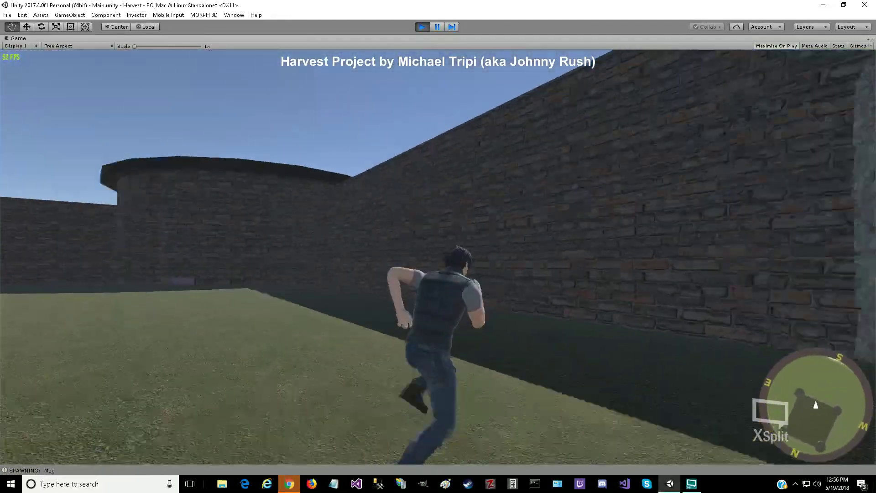
{"action": "key", "text": "w"}
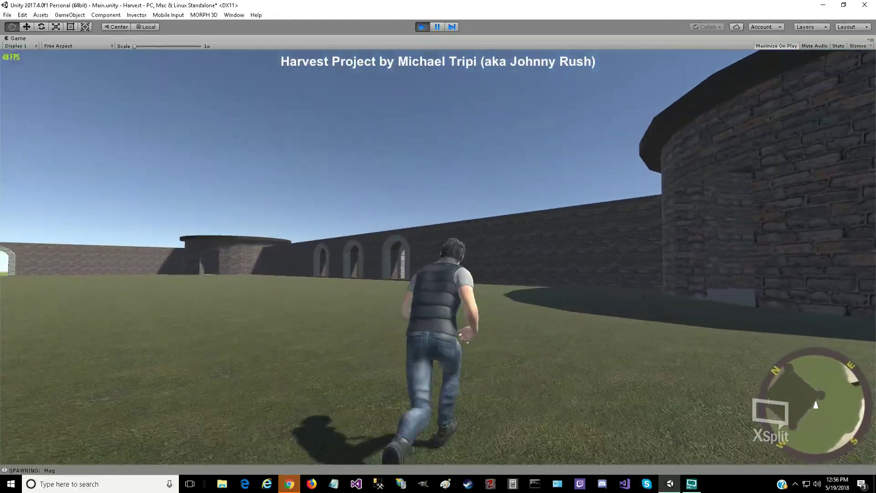
{"action": "key", "text": "w"}
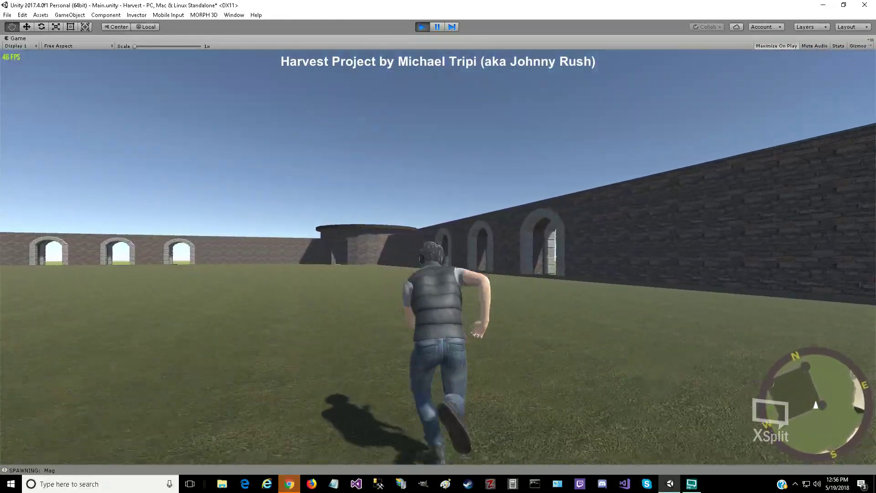
Step: Move the character through the open middle of the courtyard and survey all the walls and corner shops from there
{"action": "key", "text": "w"}
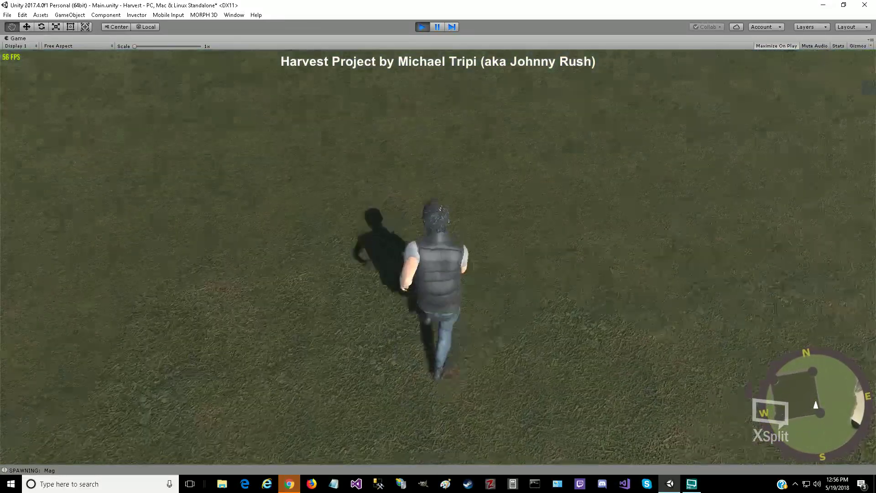
{"action": "key", "text": "w"}
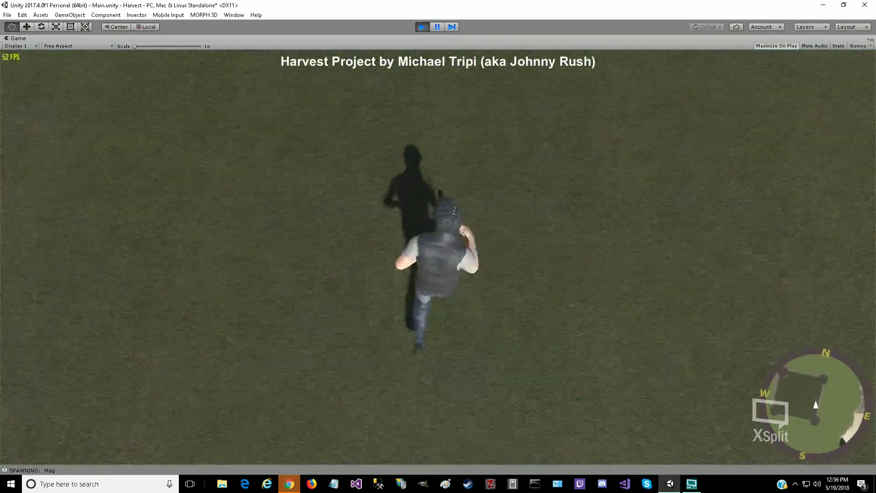
{"action": "key", "text": "w"}
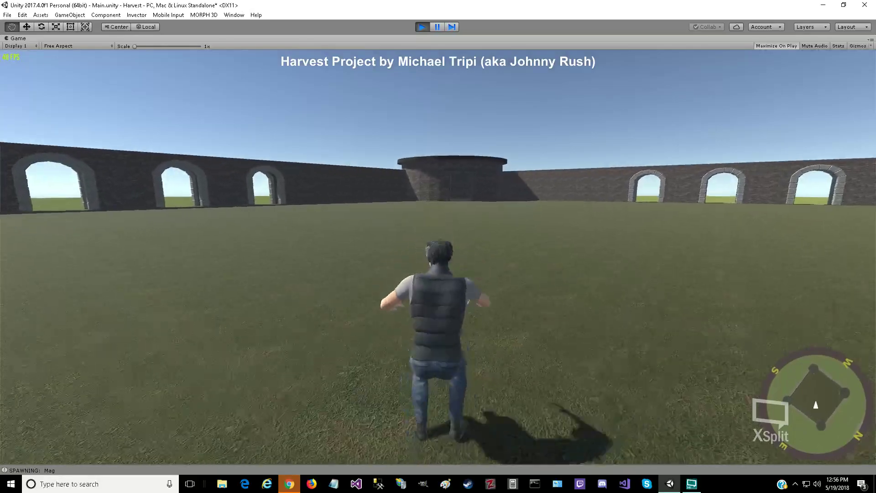
{"action": "key", "text": "w"}
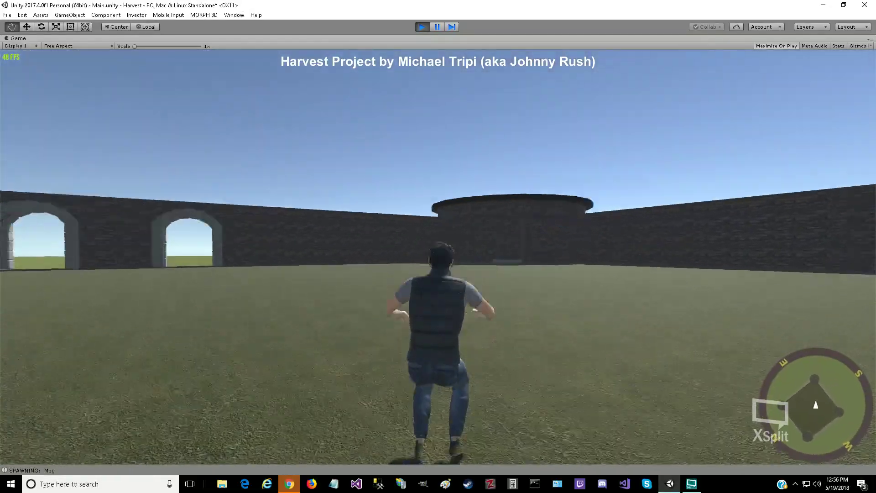
{"action": "key", "text": "w"}
{"action": "key", "text": "w"}
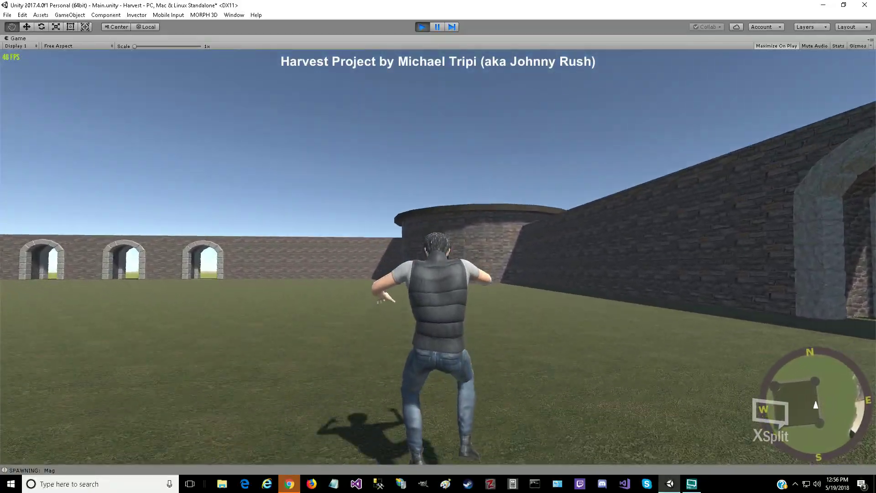
{"action": "key", "text": "w"}
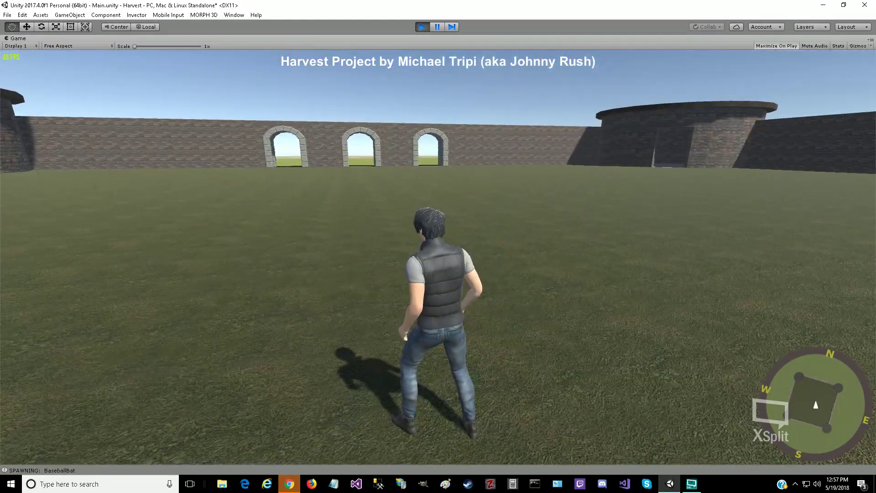
{"action": "key", "text": "d"}
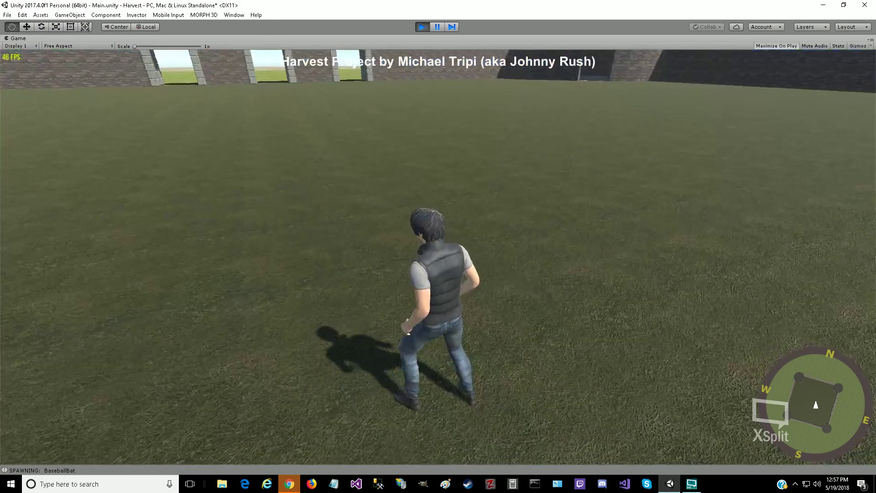
Step: Stop play mode and tidy the hierarchy by collapsing Shop_Round and TradersVillage, leaving Terrain and LocationA expanded
{"action": "key", "text": "i"}
{"action": "left_click", "coordinate": [423, 29]}
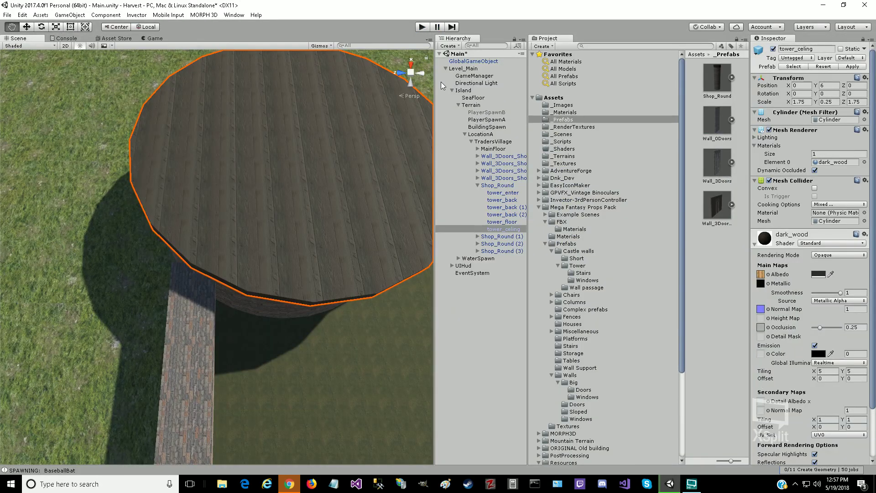
{"action": "left_click", "coordinate": [477, 185]}
{"action": "left_click", "coordinate": [471, 142]}
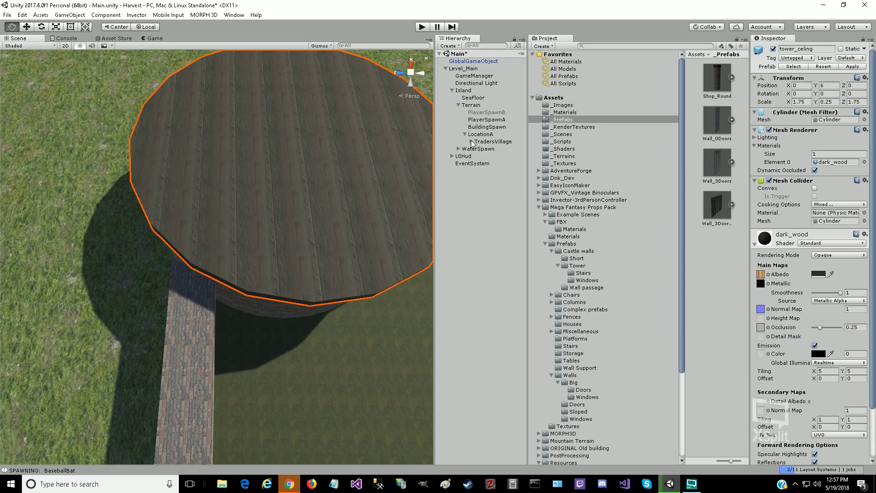
{"action": "left_click", "coordinate": [465, 134]}
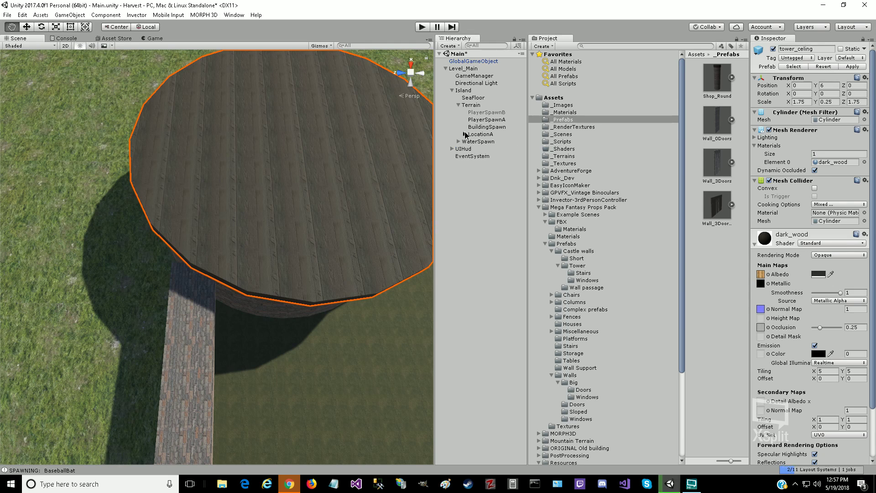
{"action": "left_click", "coordinate": [464, 134]}
{"action": "left_click", "coordinate": [459, 106]}
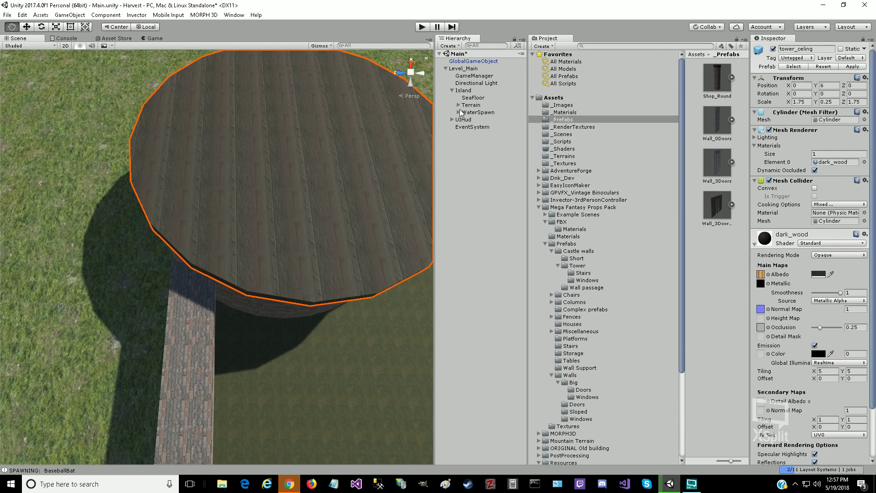
{"action": "left_click", "coordinate": [458, 106]}
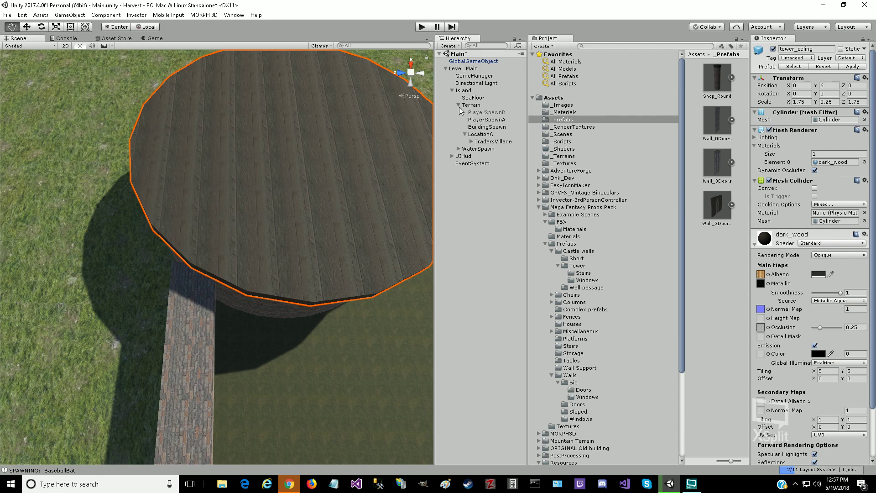
Step: Save the Main scene from the hierarchy
{"action": "left_click", "coordinate": [463, 55]}
{"action": "right_click", "coordinate": [463, 56]}
{"action": "left_click", "coordinate": [485, 70]}
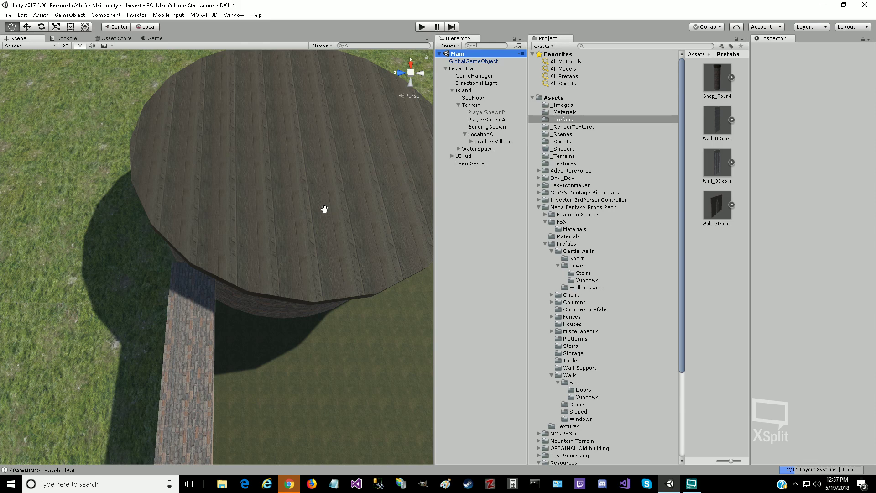
Step: Survey the whole island from above, including the village plateau, the connecting paths and the surrounding sea floor
{"action": "scroll", "coordinate": [324, 209], "scroll_direction": "down", "scroll_amount": 10}
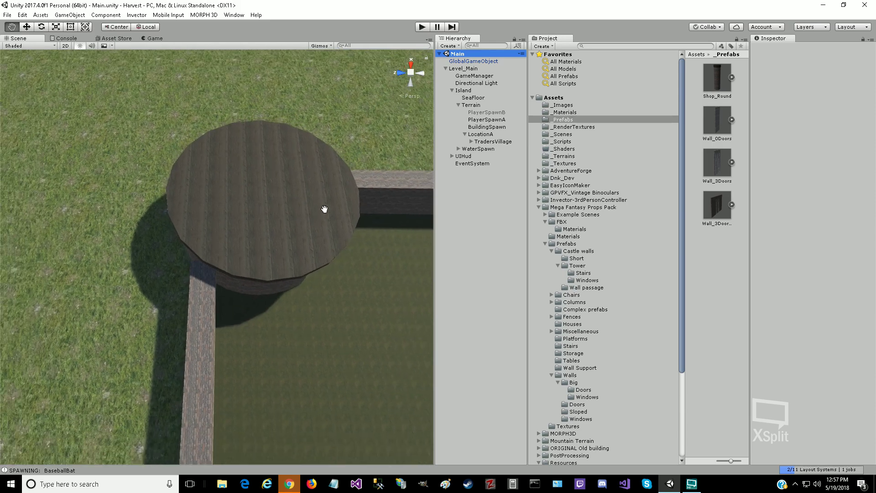
{"action": "scroll", "coordinate": [324, 209], "scroll_direction": "down", "scroll_amount": 12}
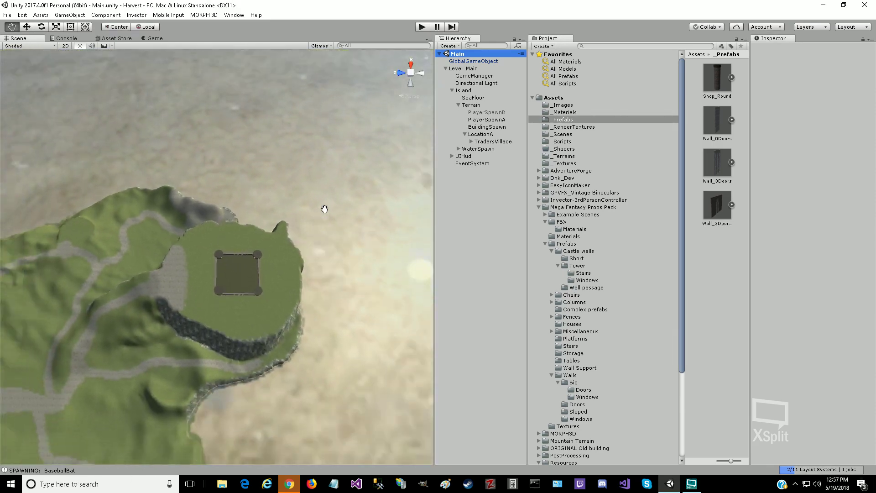
{"action": "left_click_drag", "start_coordinate": [49, 368], "coordinate": [238, 342]}
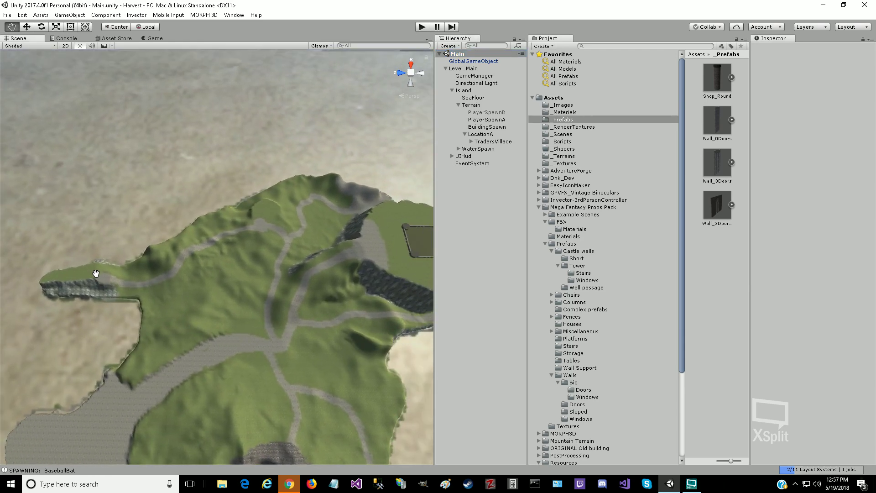
{"action": "left_click_drag", "start_coordinate": [374, 293], "coordinate": [282, 311]}
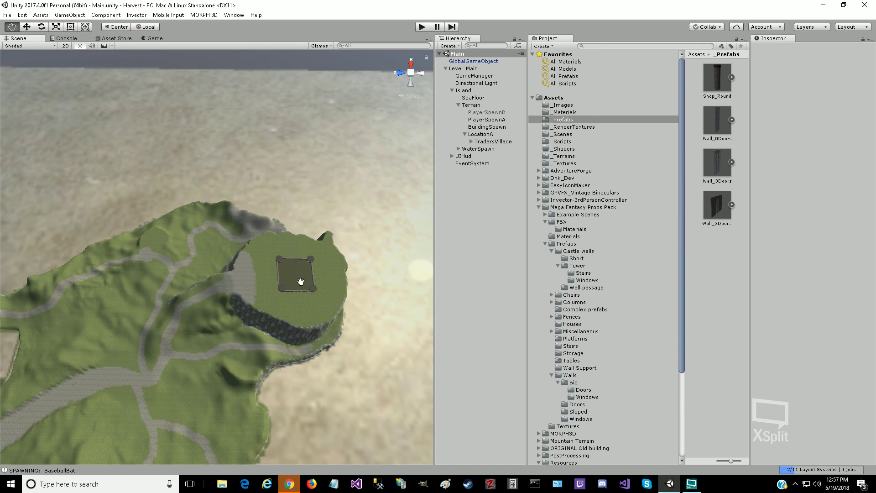
{"action": "left_click_drag", "start_coordinate": [193, 327], "coordinate": [287, 244]}
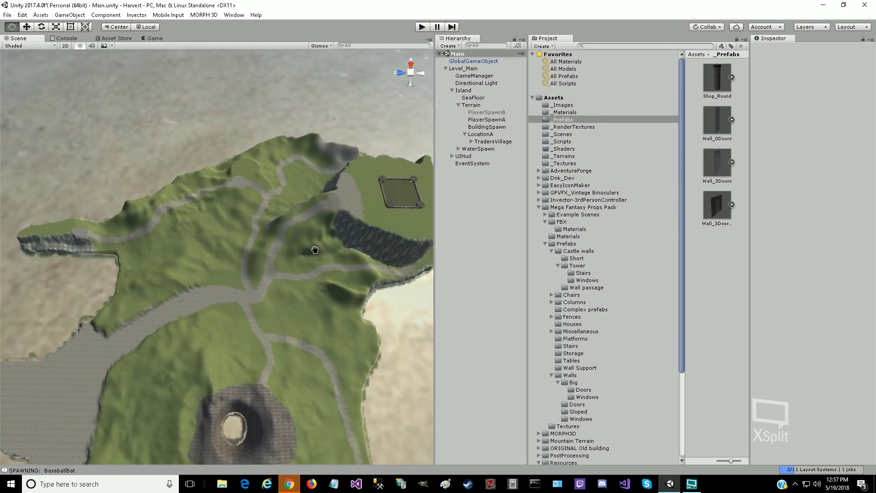
{"action": "left_click_drag", "start_coordinate": [313, 246], "coordinate": [814, 149], "text": "alt"}
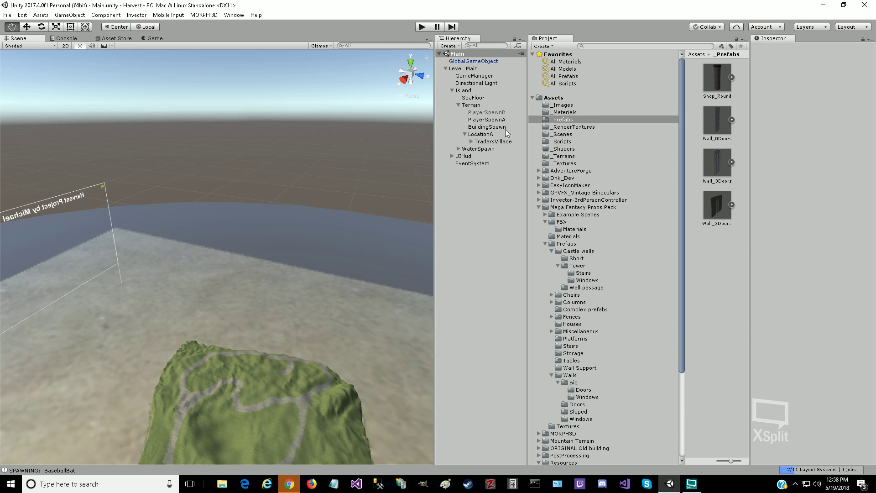
Step: Try the Cylinder, Sphere and Capsule meshes on the SeaFloor mesh filter and switch it back to Plane
{"action": "left_click", "coordinate": [480, 106]}
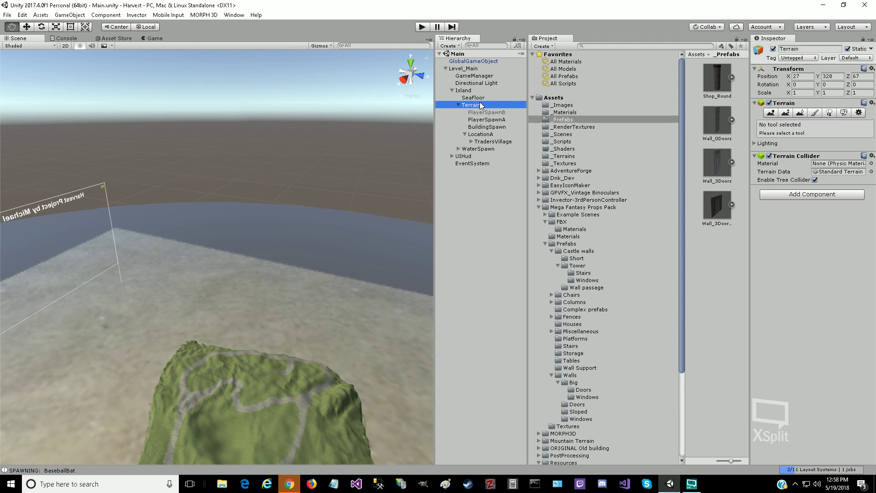
{"action": "left_click", "coordinate": [478, 99]}
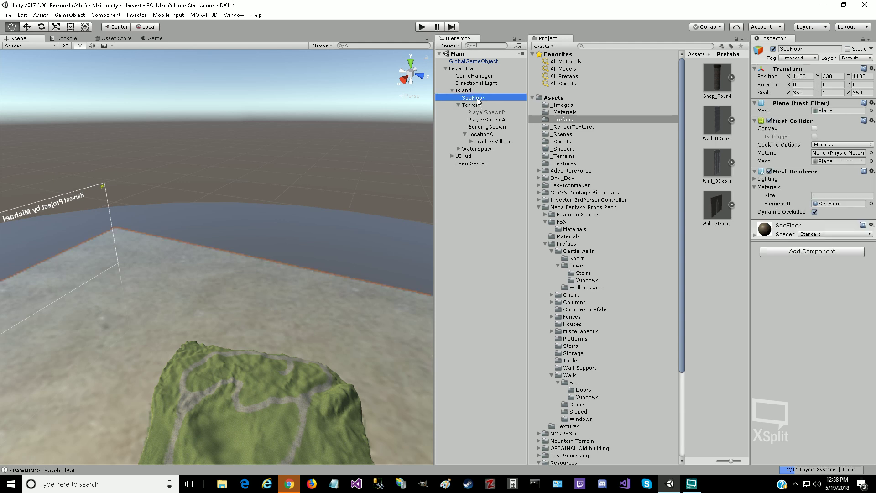
{"action": "left_click", "coordinate": [477, 107]}
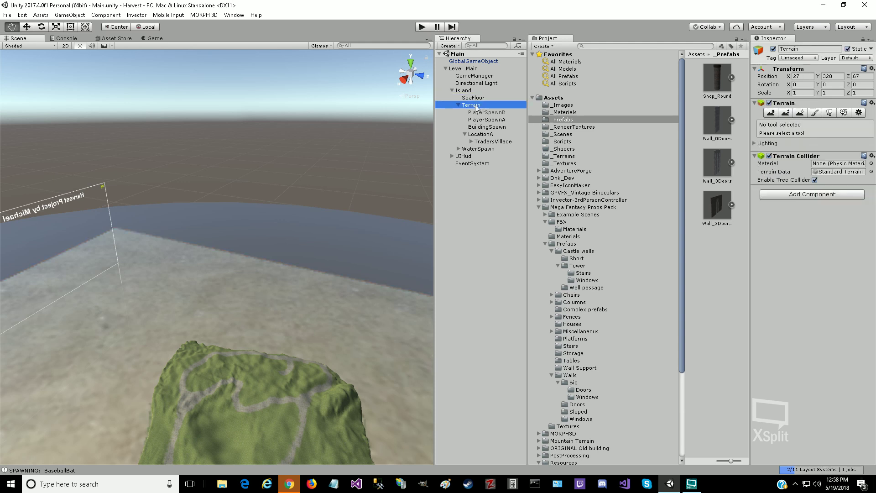
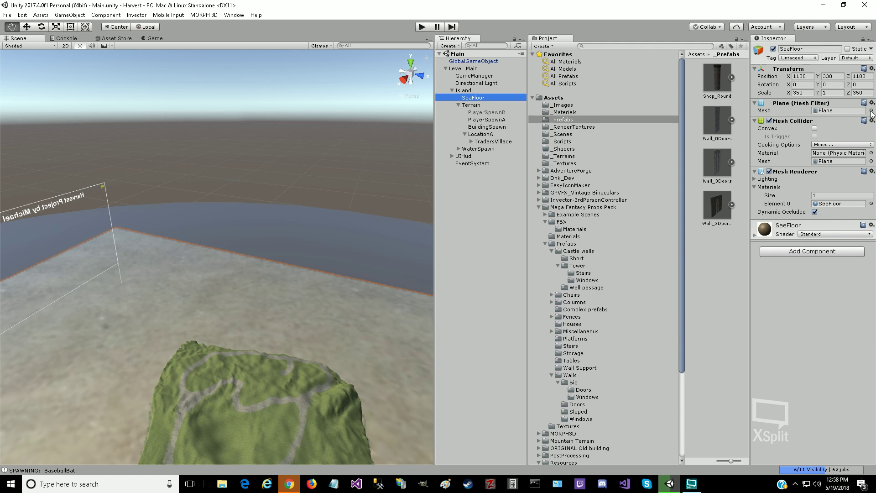
{"action": "left_click", "coordinate": [871, 111]}
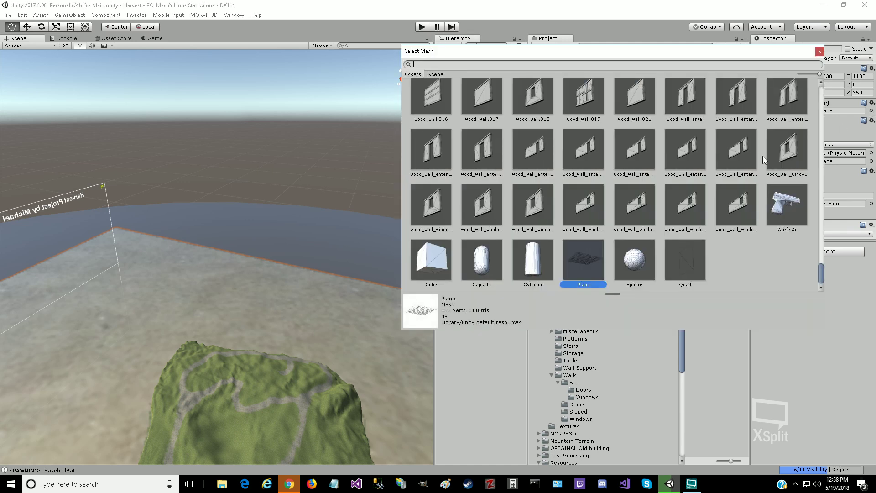
{"action": "left_click", "coordinate": [534, 264]}
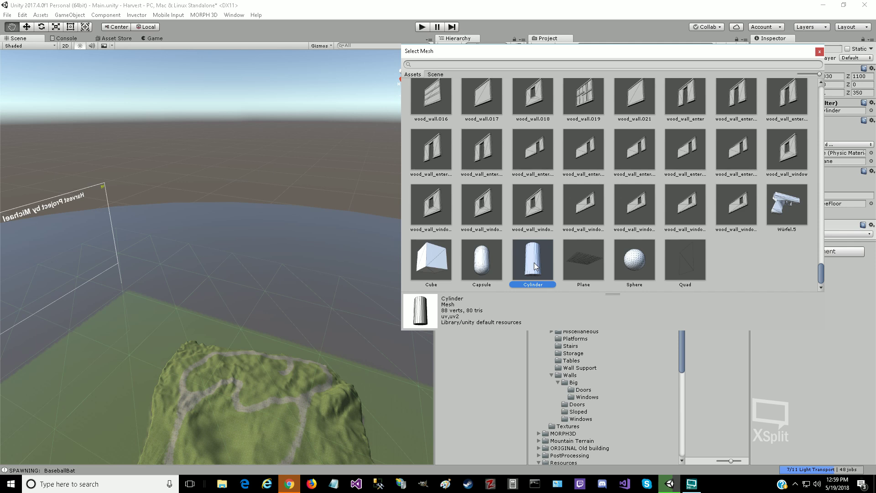
{"action": "left_click", "coordinate": [647, 262]}
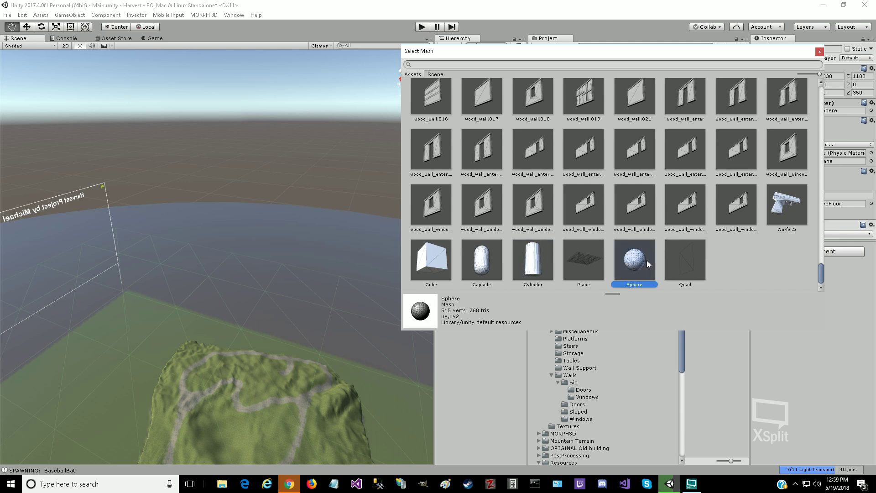
{"action": "left_click", "coordinate": [489, 265]}
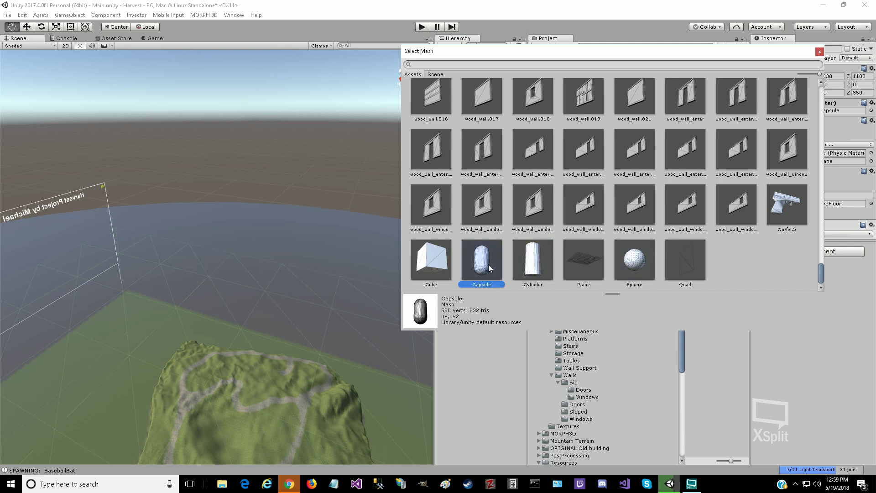
{"action": "left_click", "coordinate": [581, 261]}
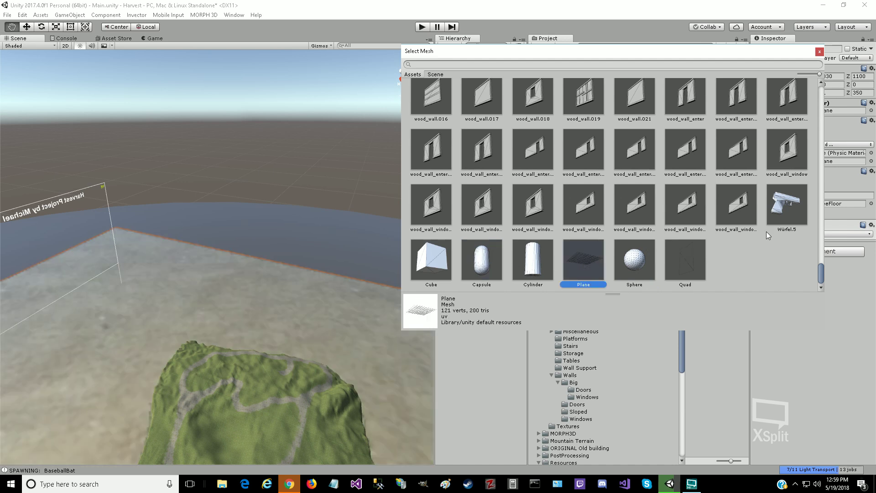
{"action": "left_click", "coordinate": [819, 52]}
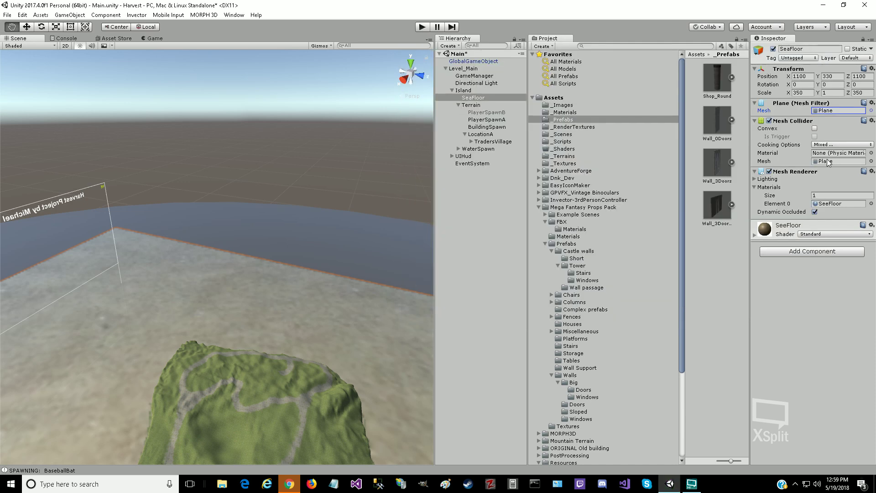
Step: Set the X and Z scale of SeaFloor to 500
{"action": "left_click", "coordinate": [807, 92]}
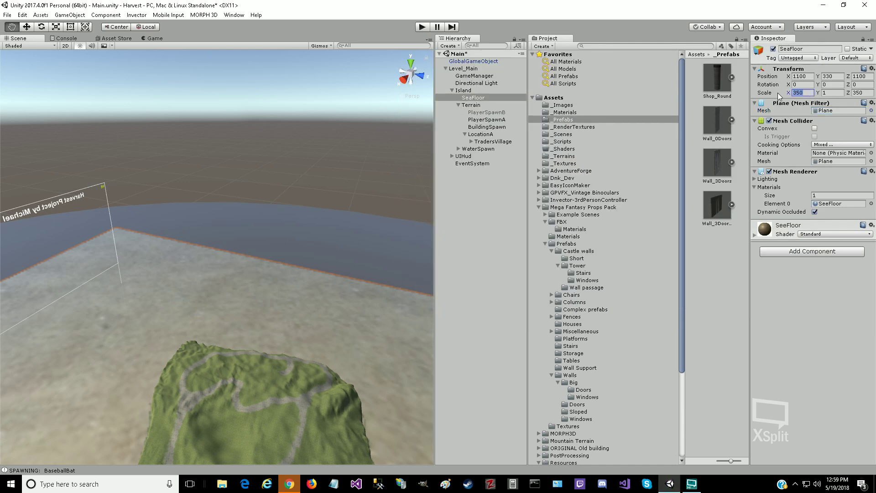
{"action": "type", "text": "500"}
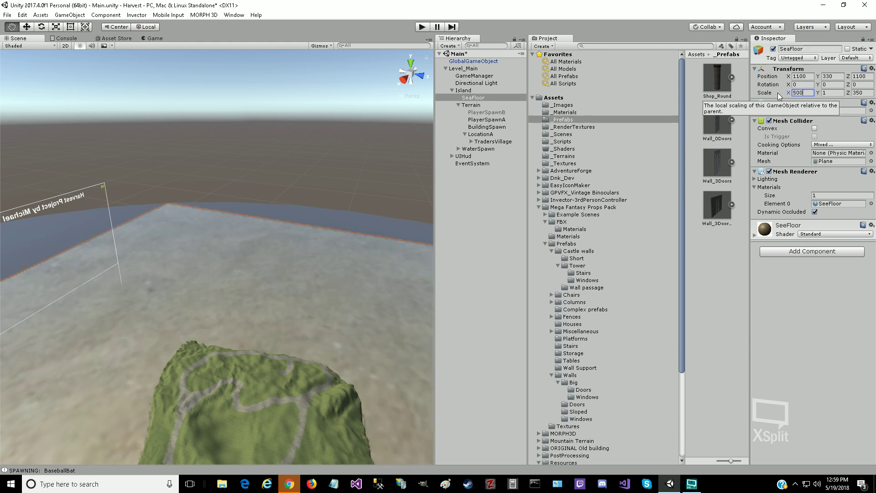
{"action": "key", "text": "Tab"}
{"action": "key", "text": "Tab"}
{"action": "type", "text": "500"}
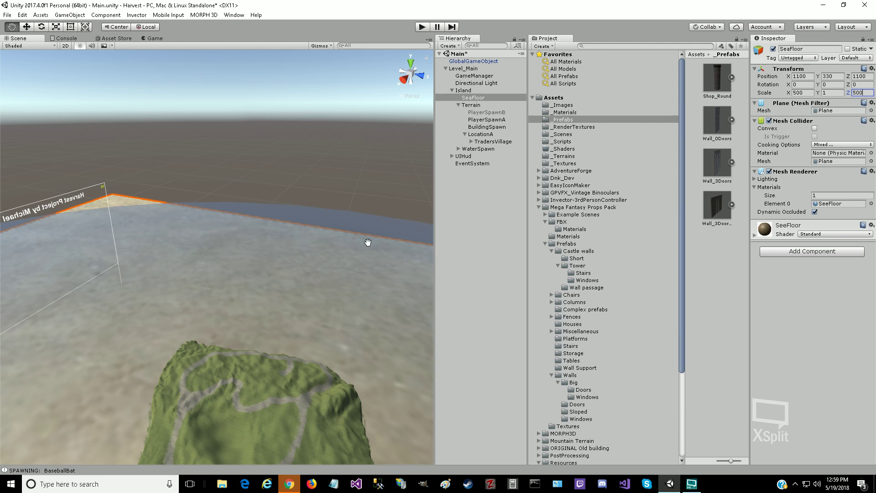
Step: Try an X scale of 1000 on SeaFloor and settle on 2000 for both X and Z
{"action": "left_click", "coordinate": [798, 92]}
{"action": "left_click", "coordinate": [792, 93]}
{"action": "type", "text": "1000"}
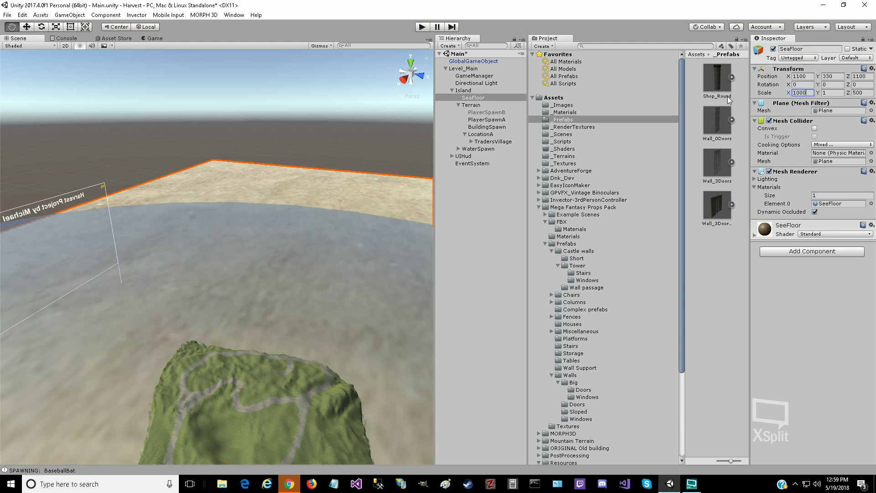
{"action": "key", "text": "BackSpace"}
{"action": "key", "text": "BackSpace"}
{"action": "key", "text": "BackSpace"}
{"action": "key", "text": "BackSpace"}
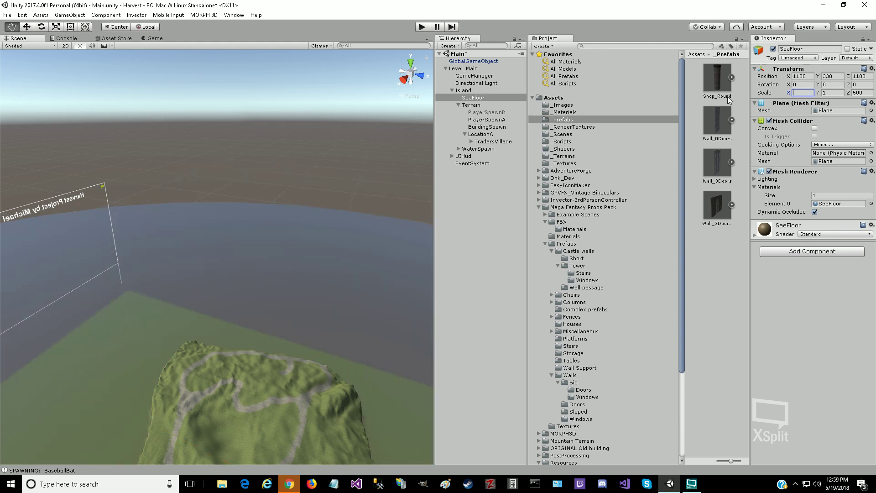
{"action": "type", "text": "2000"}
{"action": "key", "text": "Tab"}
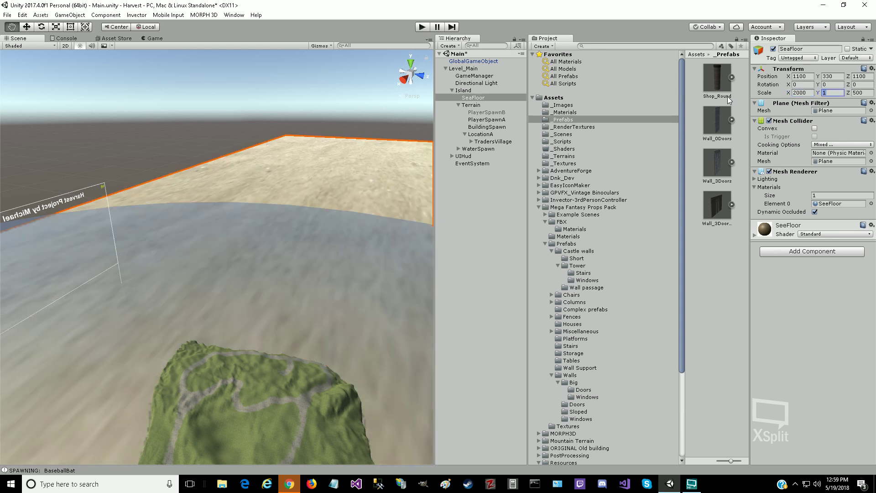
{"action": "key", "text": "Tab"}
{"action": "type", "text": "2000"}
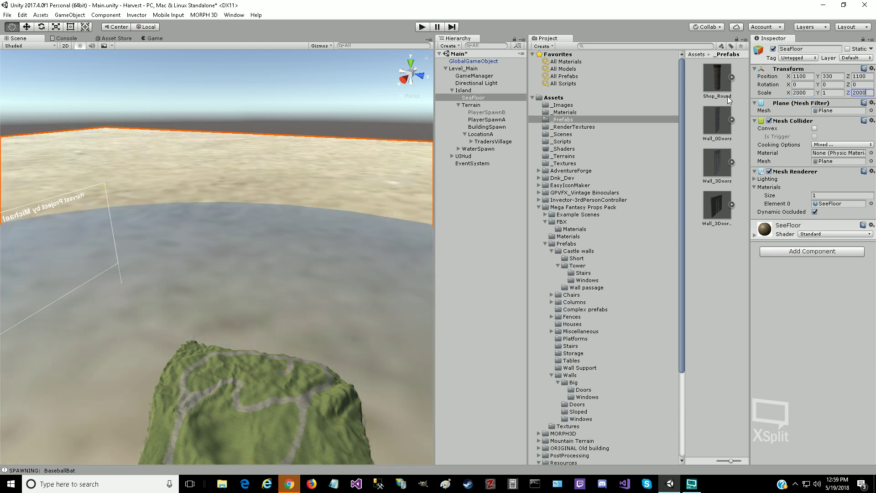
{"action": "key", "text": "Return"}
Step: Expand WaterSpawn under Island and inspect the components of its WaterProDaytime child
{"action": "left_click", "coordinate": [476, 150]}
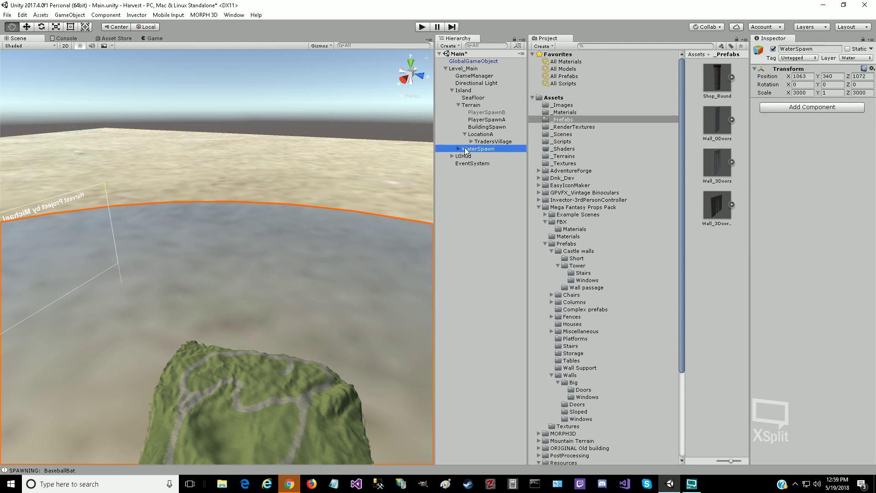
{"action": "left_click", "coordinate": [458, 149]}
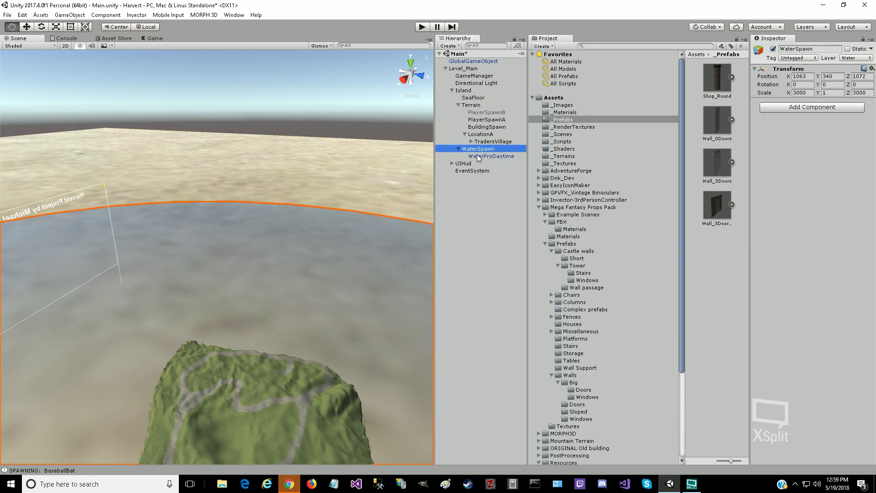
{"action": "left_click", "coordinate": [482, 157]}
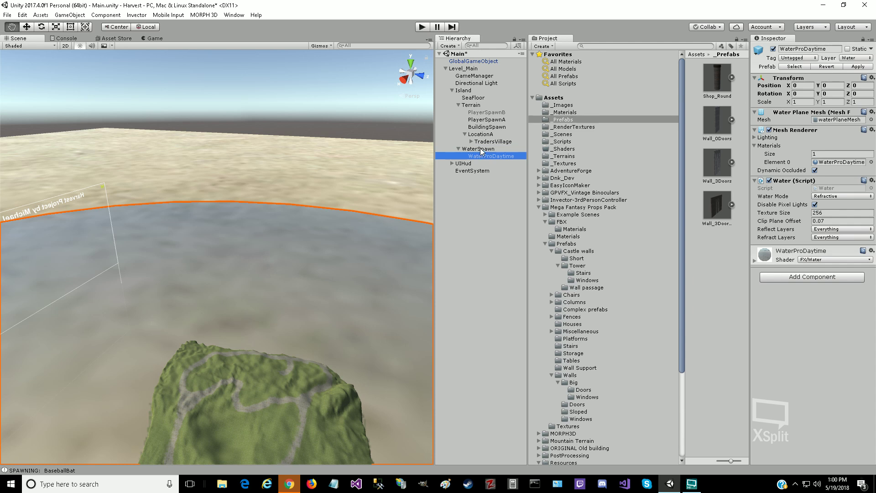
Step: Enlarge the water by setting the X and Z scale of WaterSpawn to 5000
{"action": "left_click", "coordinate": [480, 149]}
{"action": "left_click", "coordinate": [781, 93]}
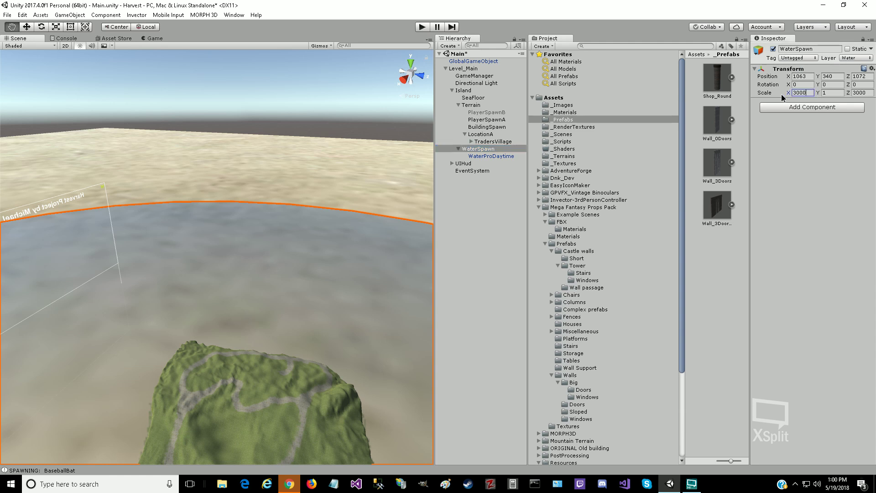
{"action": "key", "text": "ctrl+a"}
{"action": "type", "text": "5000"}
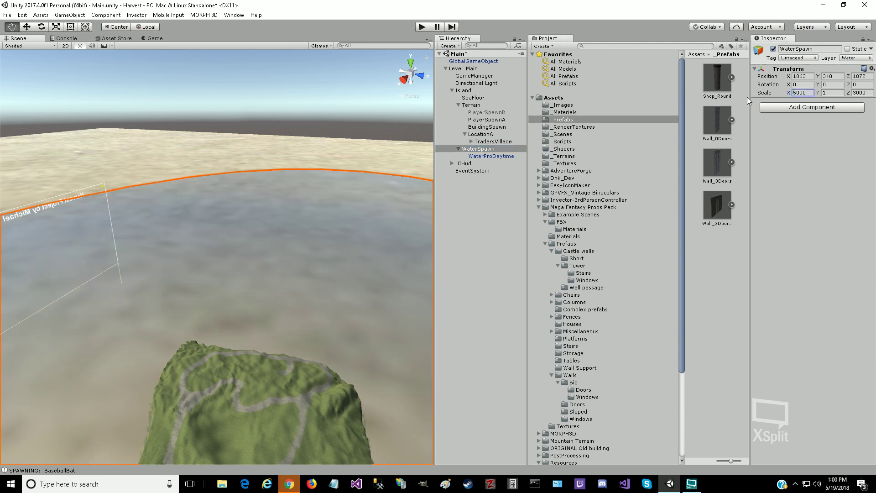
{"action": "key", "text": "Tab"}
{"action": "key", "text": "Tab"}
{"action": "type", "text": "5000"}
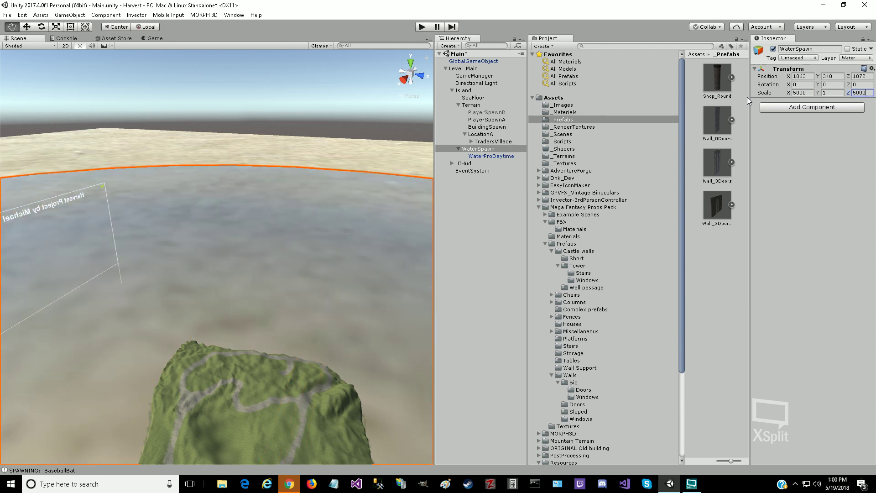
Step: Set the X and Z scale of WaterSpawn to 10000
{"action": "key", "text": "shift+Tab"}
{"action": "key", "text": "shift+Tab"}
{"action": "type", "text": "10000"}
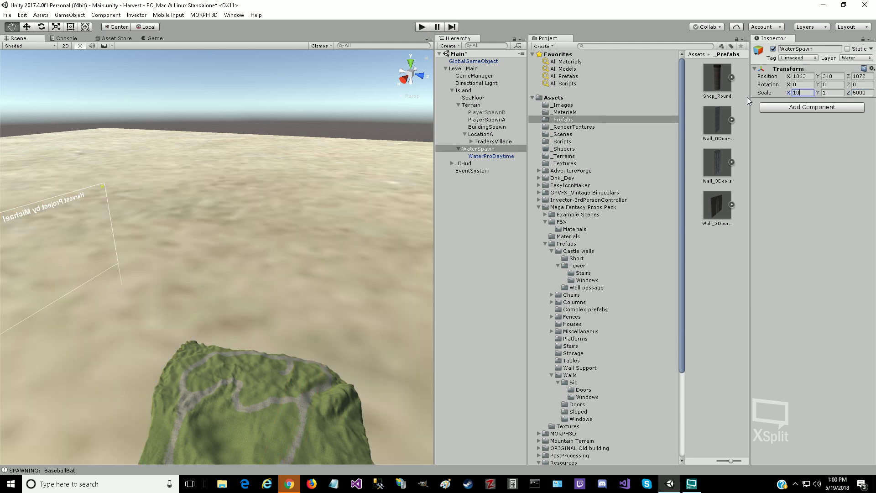
{"action": "key", "text": "Tab"}
{"action": "key", "text": "Tab"}
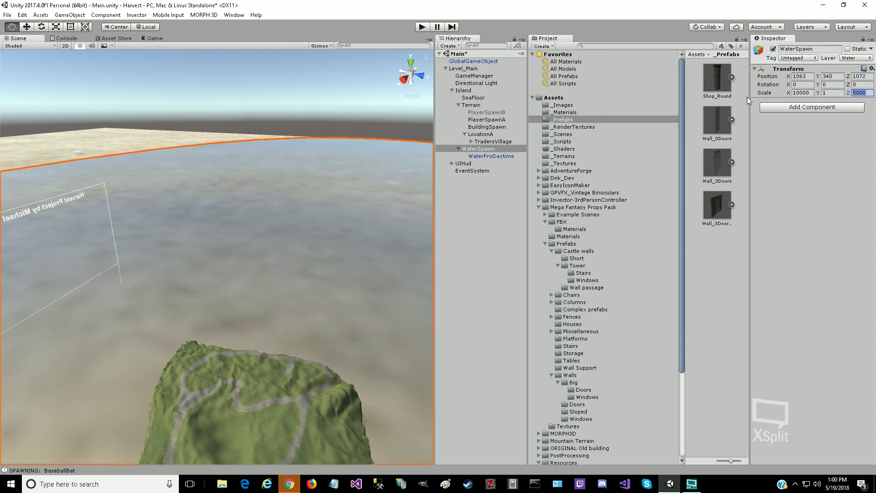
{"action": "type", "text": "10000"}
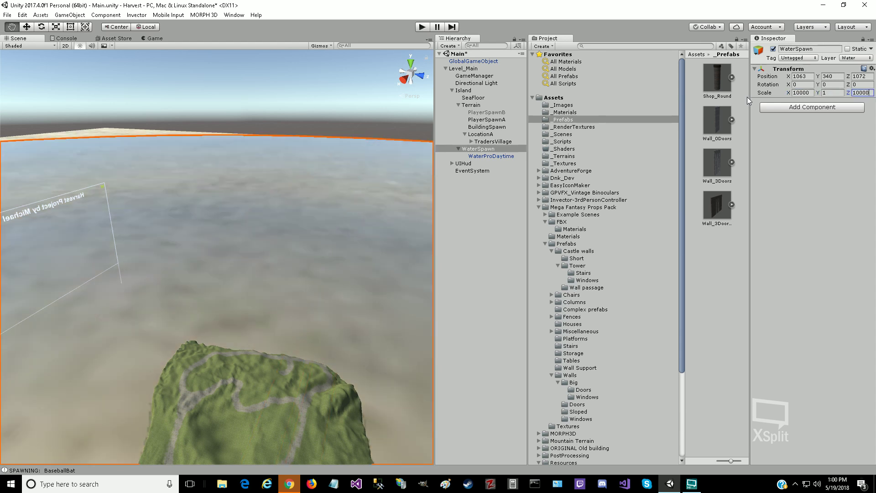
{"action": "key", "text": "Return"}
Step: Play the scene, run the character over the hills to check the enlarged sea against the horizon, and stop play mode
{"action": "left_click", "coordinate": [421, 28]}
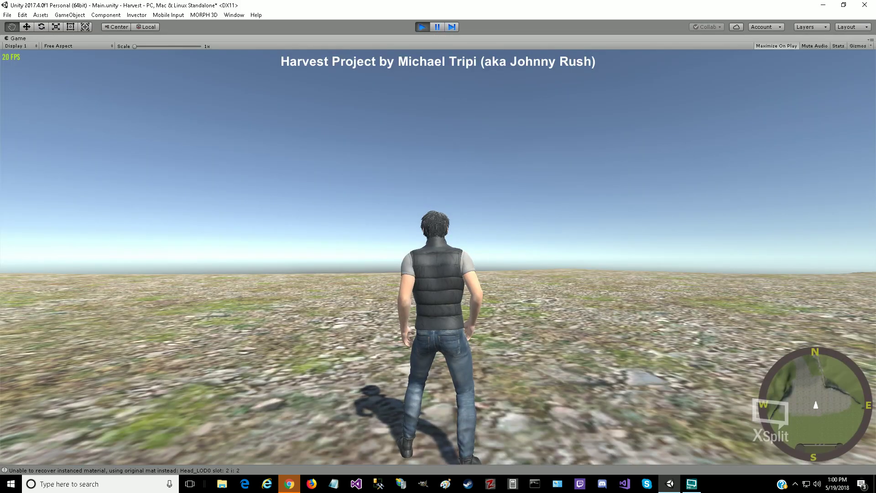
{"action": "key", "text": "w"}
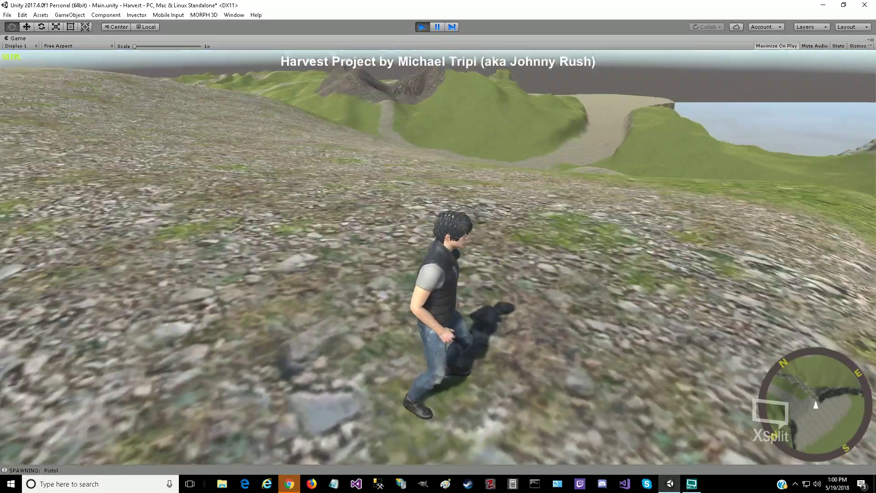
{"action": "key", "text": "w"}
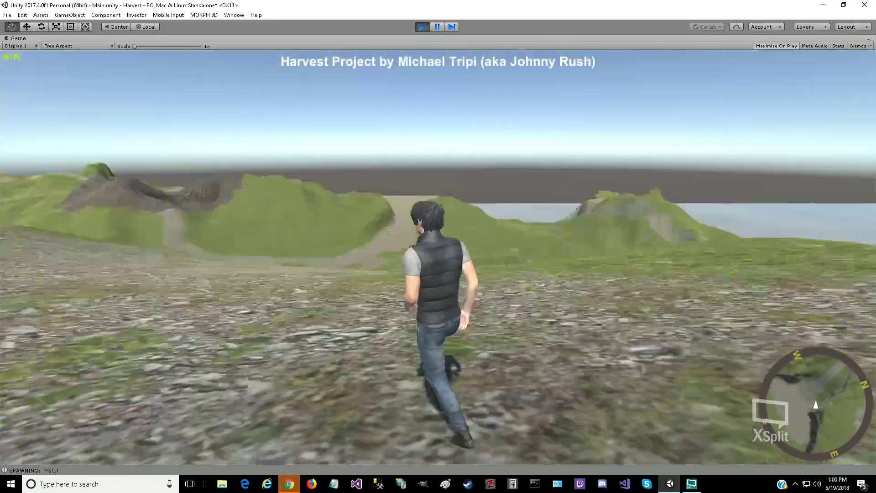
{"action": "key", "text": "shift"}
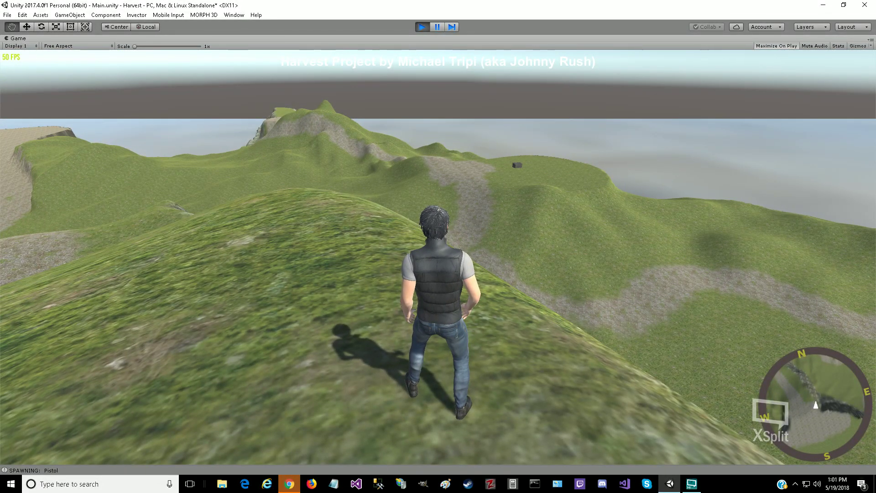
{"action": "key", "text": "i"}
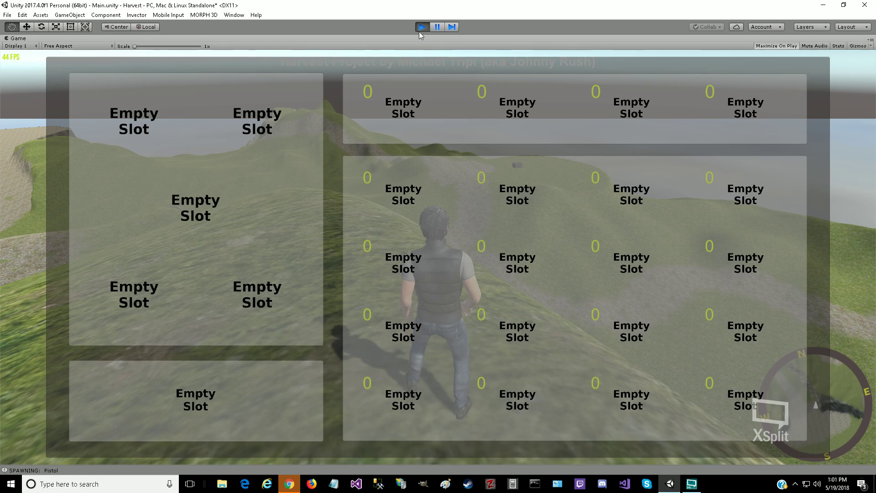
{"action": "left_click", "coordinate": [422, 27]}
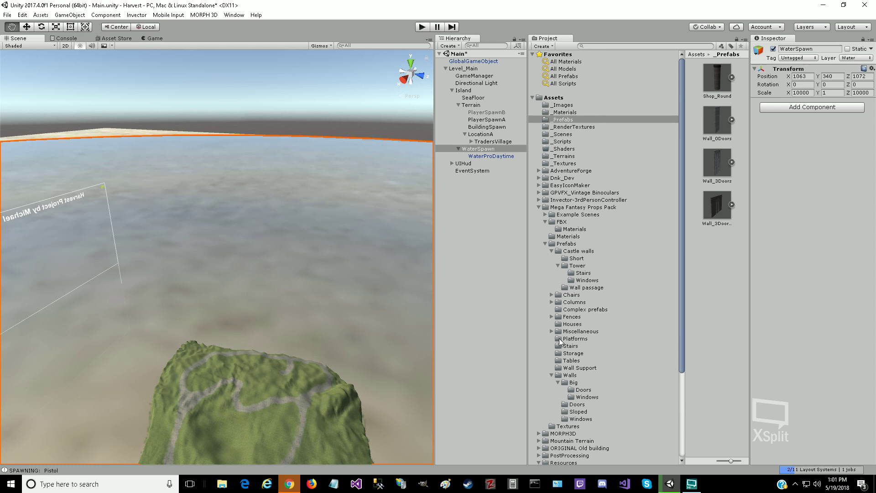
Step: Set the far clipping plane of the vThirdPersonCamera inside the vTPCMCSMALE player prefab to 5000
{"action": "scroll", "coordinate": [544, 443], "scroll_direction": "down", "scroll_amount": 3}
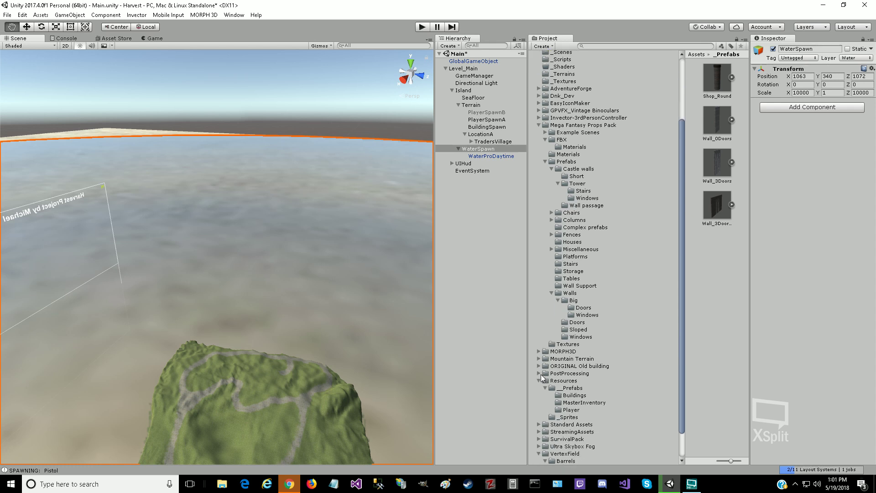
{"action": "left_click", "coordinate": [561, 411]}
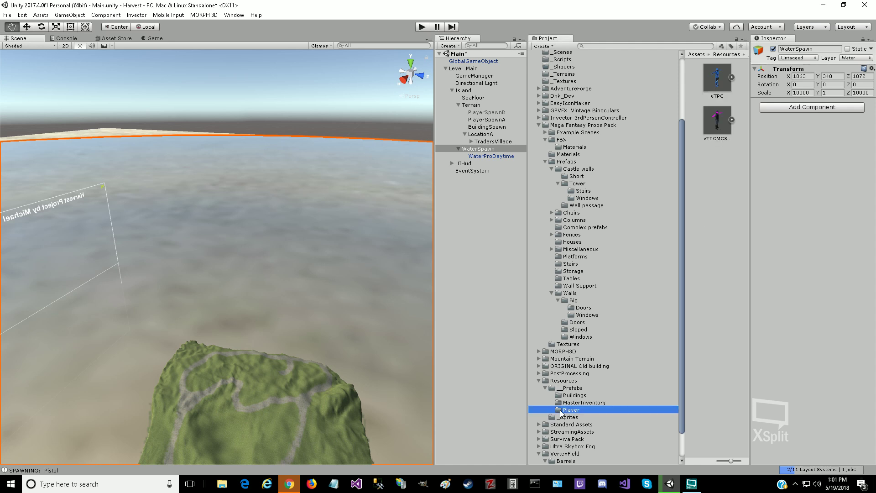
{"action": "left_click", "coordinate": [721, 128]}
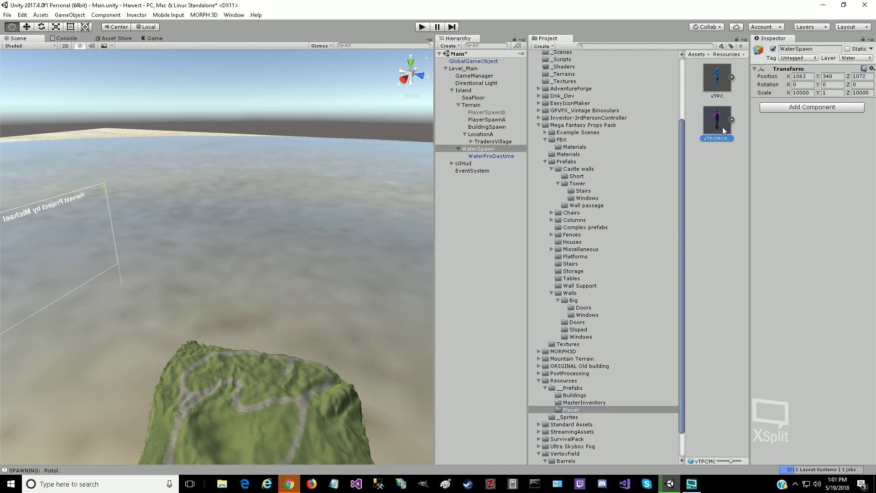
{"action": "left_click", "coordinate": [731, 120]}
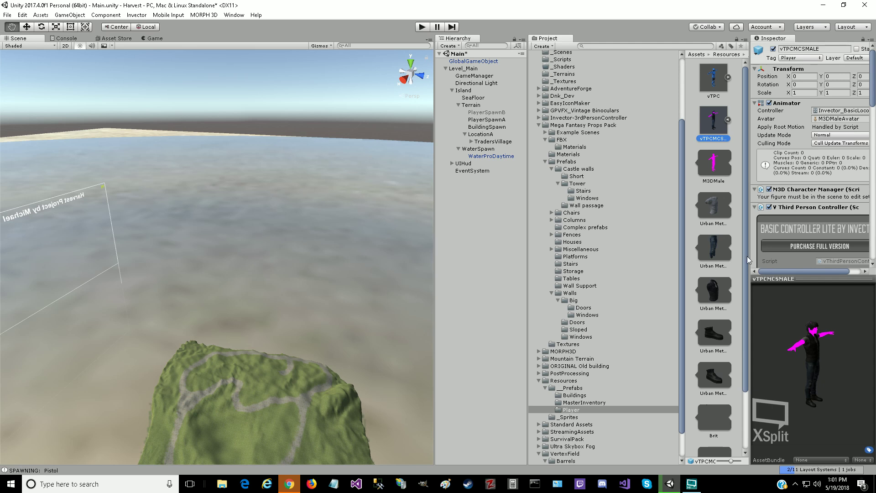
{"action": "scroll", "coordinate": [748, 322], "scroll_direction": "down", "scroll_amount": 3}
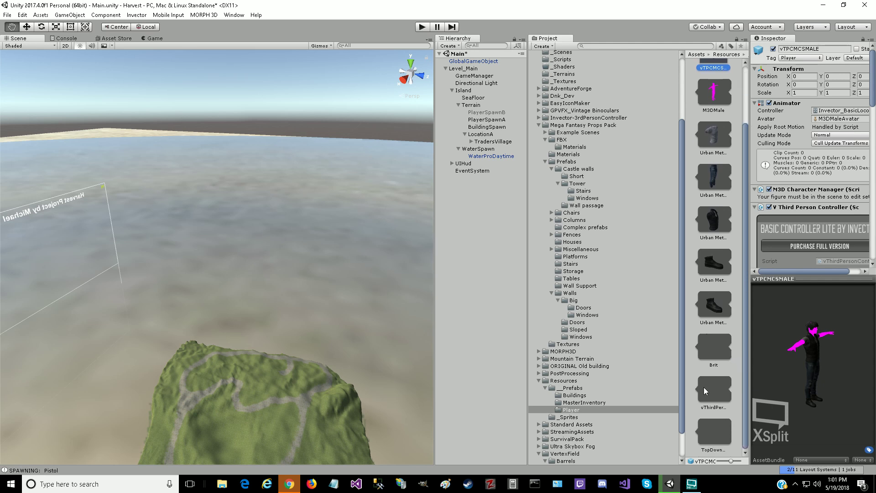
{"action": "left_click", "coordinate": [704, 387]}
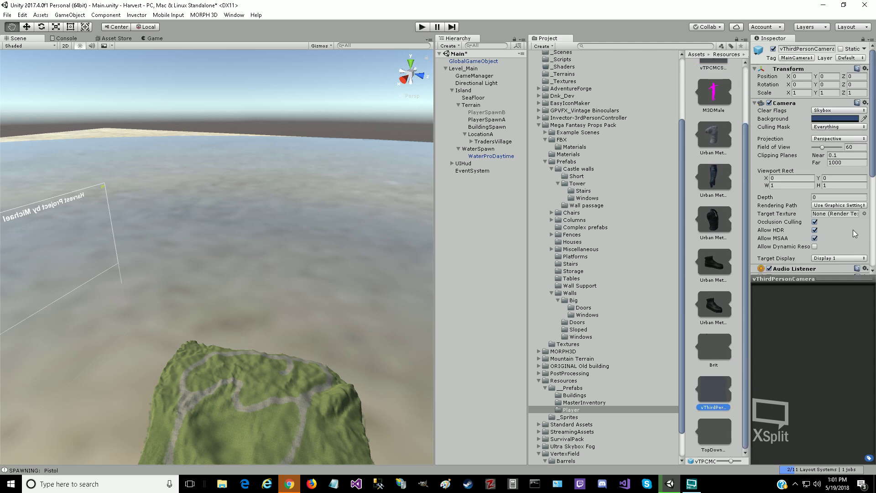
{"action": "left_click", "coordinate": [872, 145]}
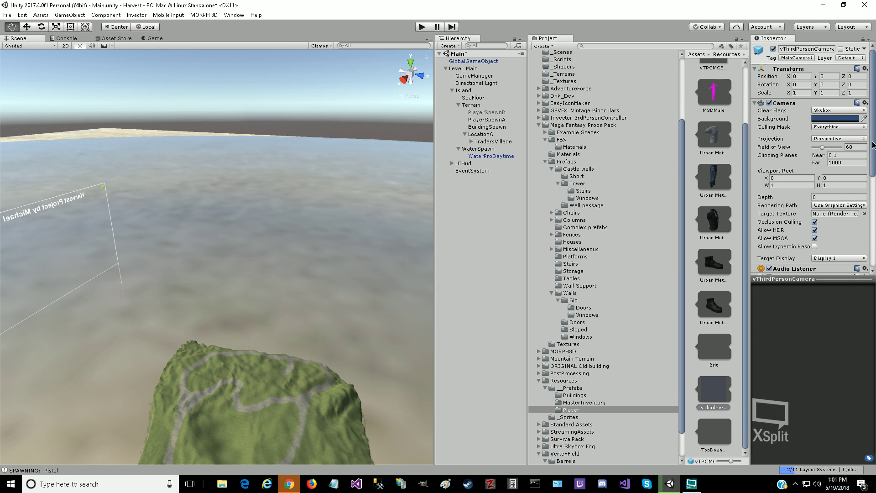
{"action": "left_click", "coordinate": [847, 162]}
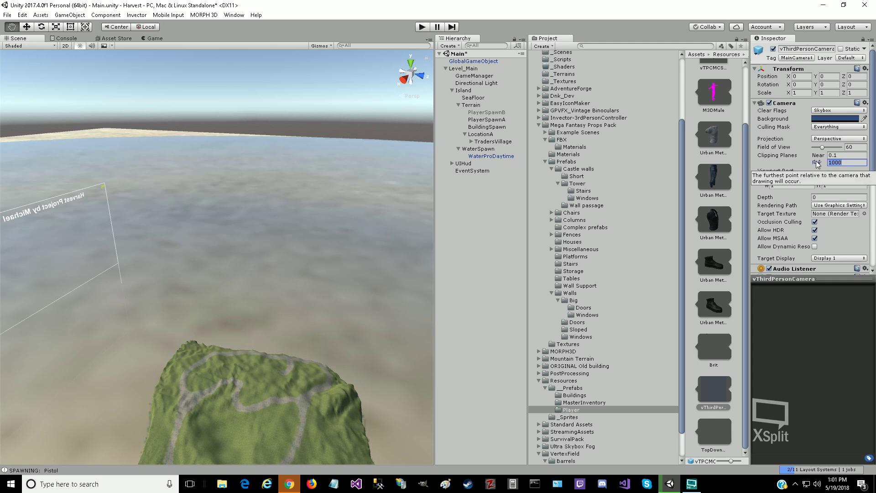
{"action": "type", "text": "5000"}
{"action": "key", "text": "Return"}
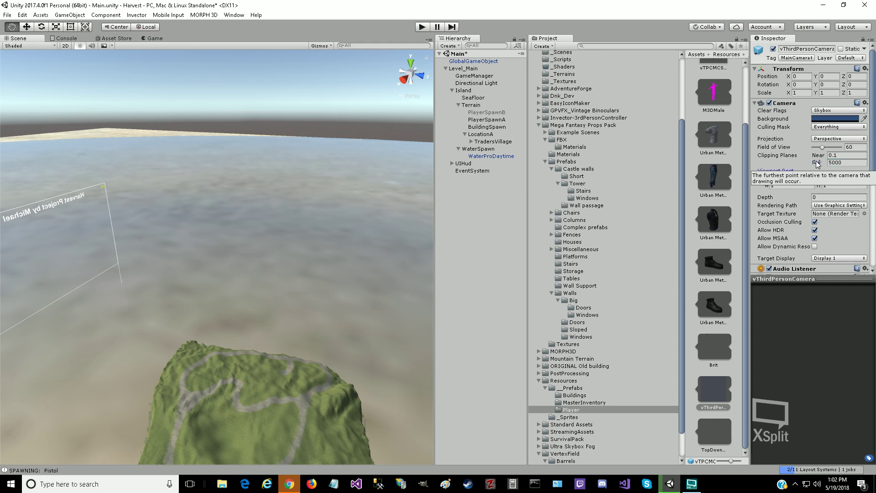
Step: Play the scene, run the character to the hilltop to check the sea against the horizon, open the inventory, and stop play mode
{"action": "left_click", "coordinate": [423, 28]}
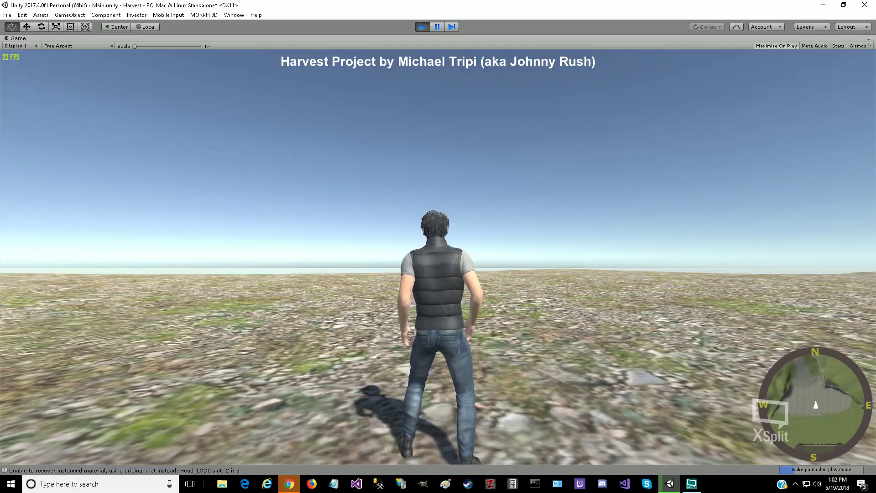
{"action": "key", "text": "w"}
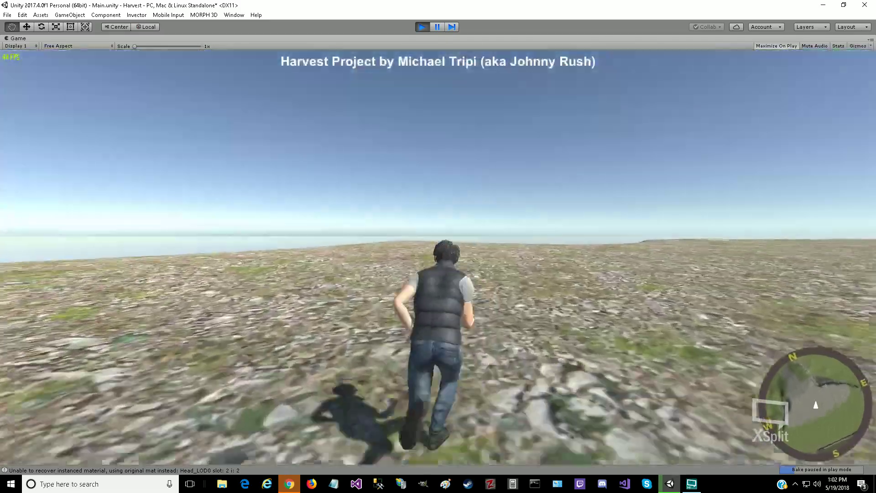
{"action": "key", "text": "w"}
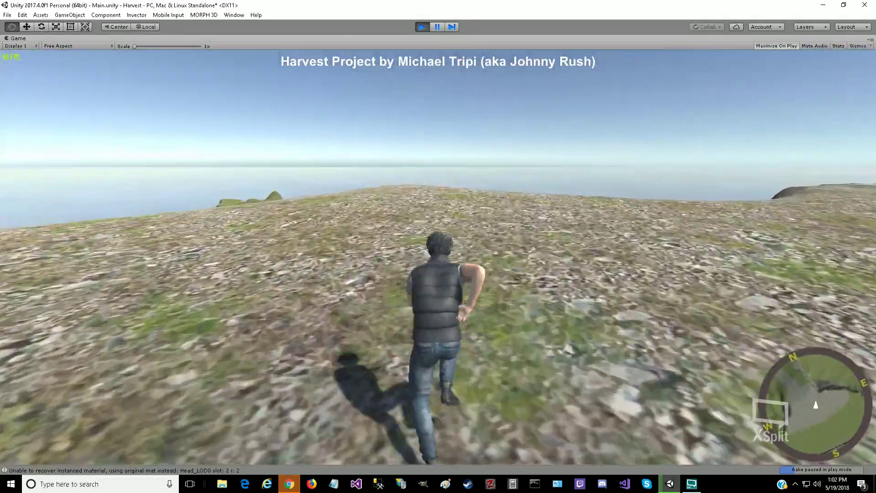
{"action": "key", "text": "w"}
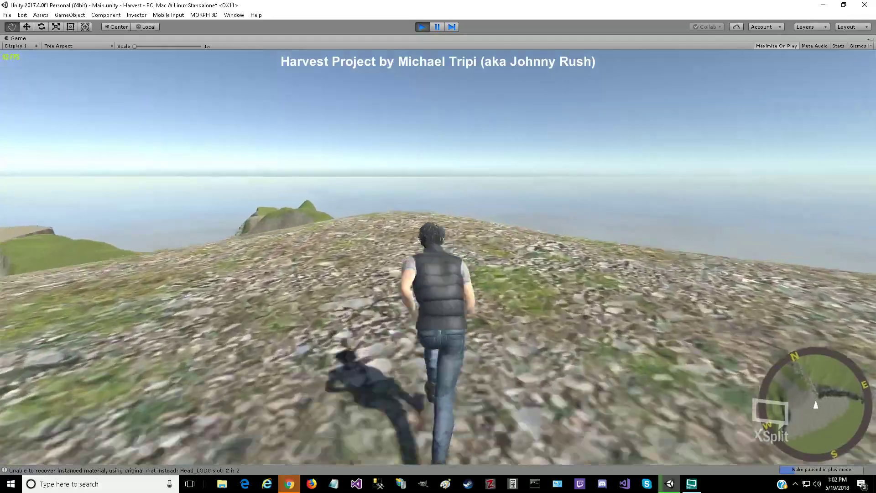
{"action": "key", "text": "w"}
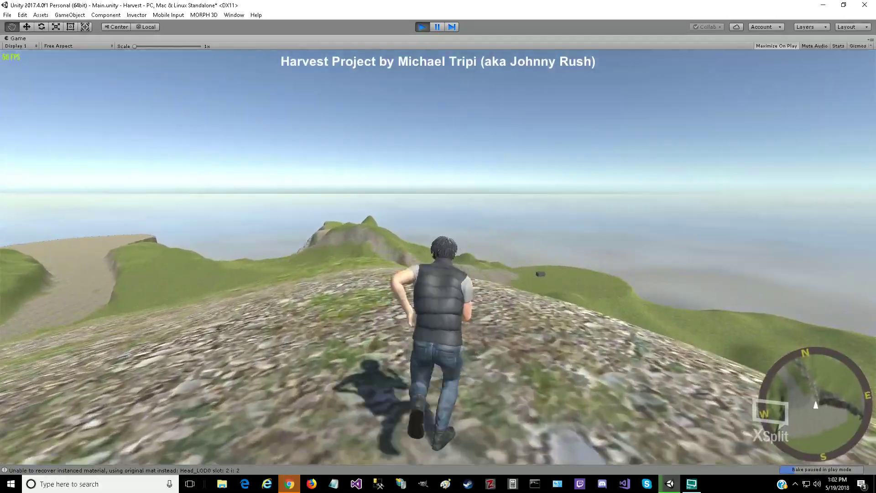
{"action": "key", "text": "s"}
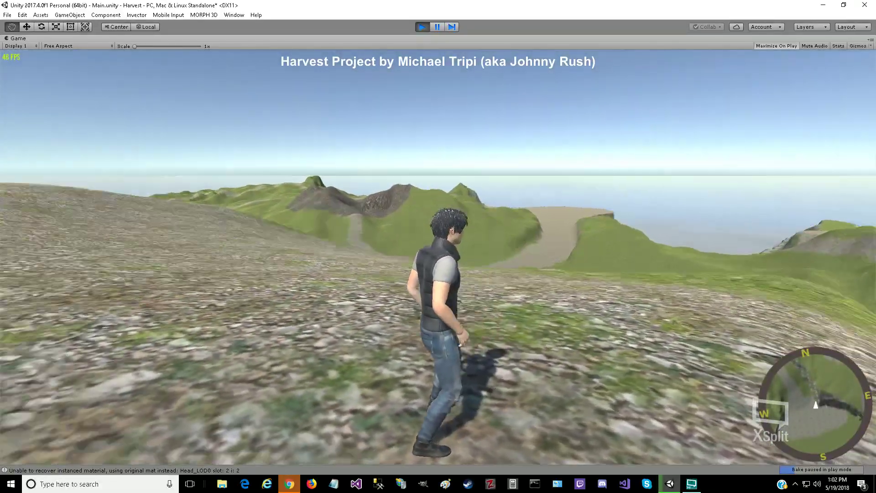
{"action": "key", "text": "w"}
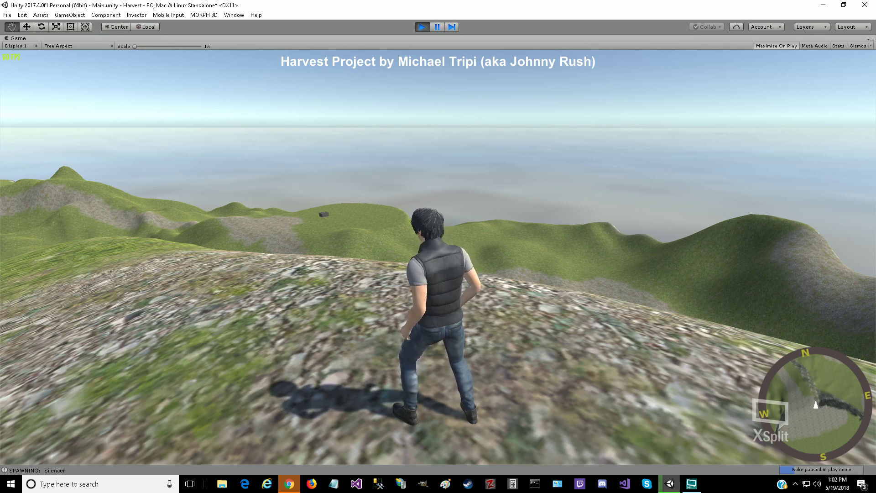
{"action": "key", "text": "w"}
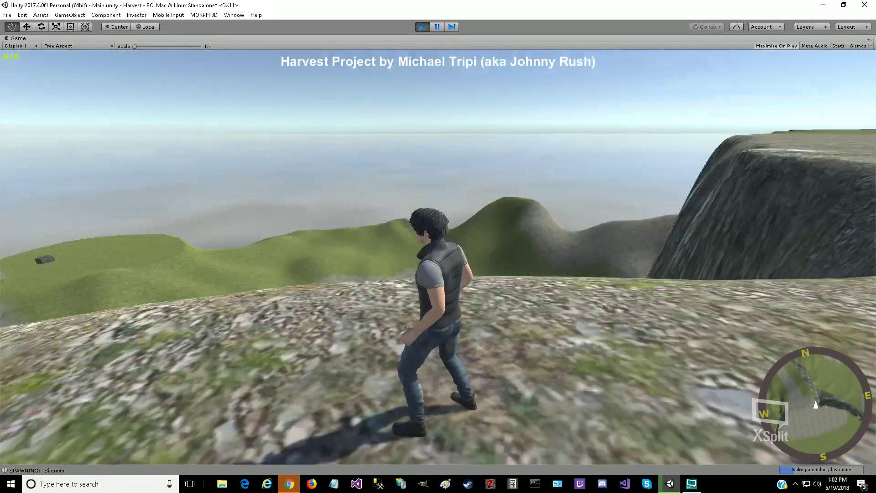
{"action": "key", "text": "w"}
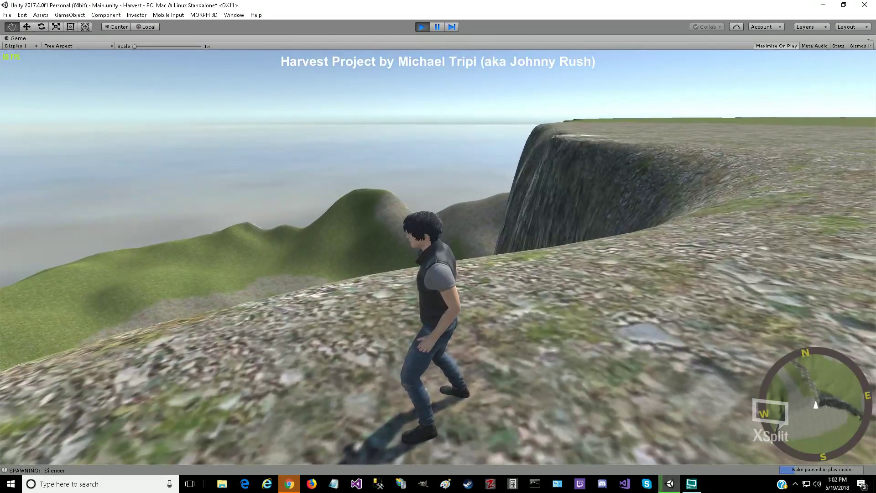
{"action": "key", "text": "i"}
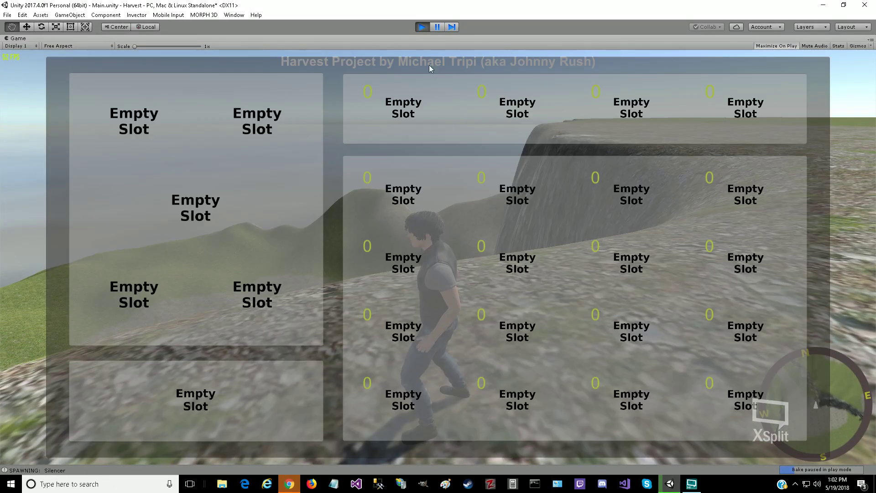
{"action": "left_click", "coordinate": [422, 27]}
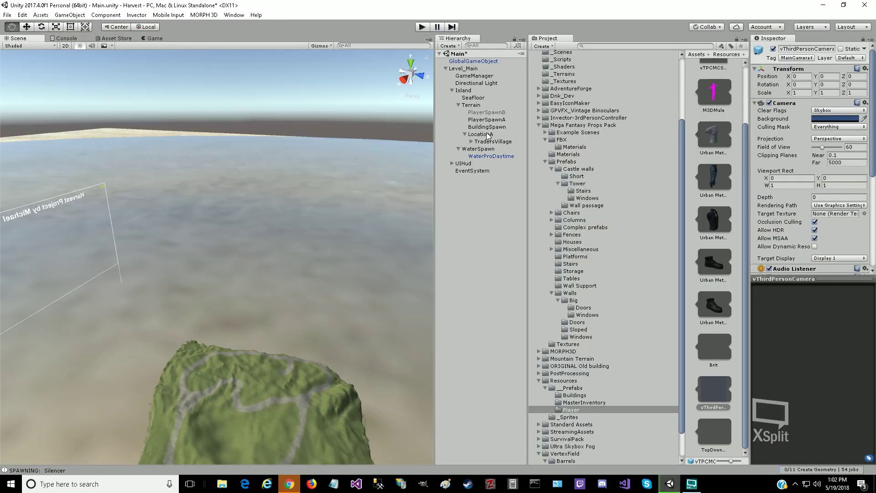
Step: Reduce the sea floor by setting the X and Z scale of SeaFloor to 1000
{"action": "left_click", "coordinate": [474, 98]}
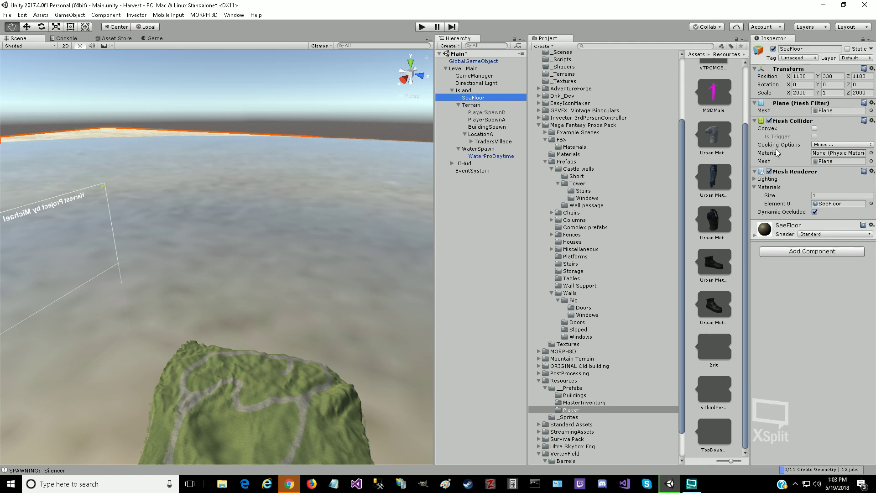
{"action": "left_click", "coordinate": [809, 93]}
{"action": "type", "text": "1000"}
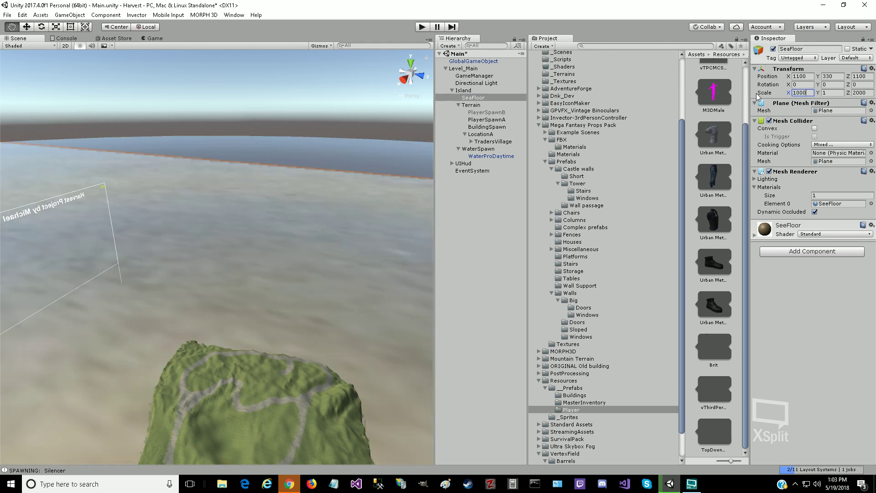
{"action": "key", "text": "Tab"}
{"action": "key", "text": "Tab"}
{"action": "type", "text": "1000"}
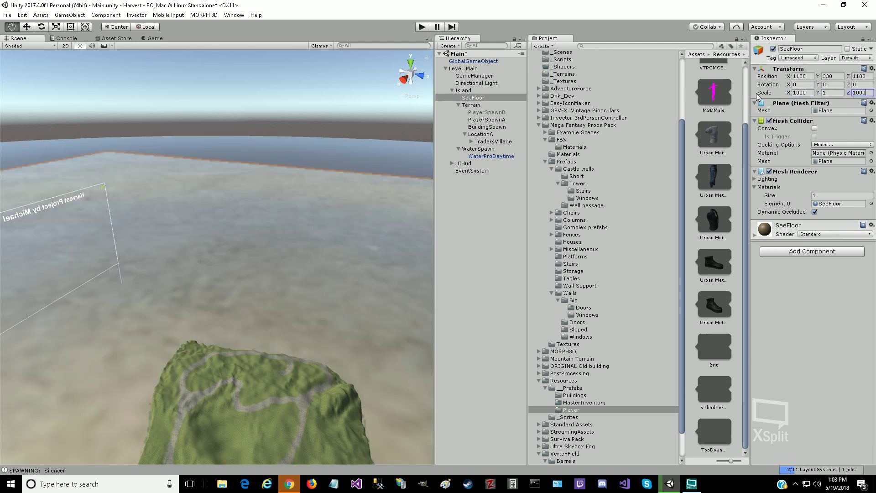
{"action": "key", "text": "Return"}
Step: Look at the island from above and set the X and Z scale of SeaFloor to 500
{"action": "left_click", "coordinate": [411, 63]}
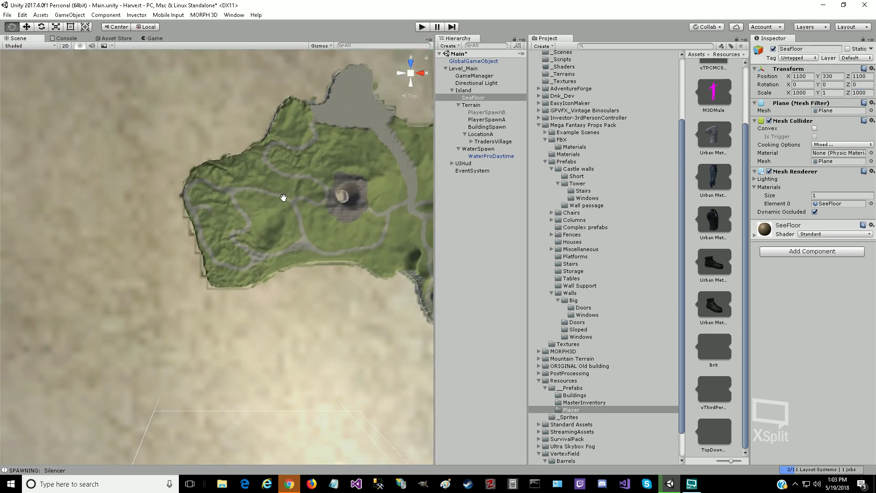
{"action": "scroll", "coordinate": [284, 197], "scroll_direction": "down", "scroll_amount": 10}
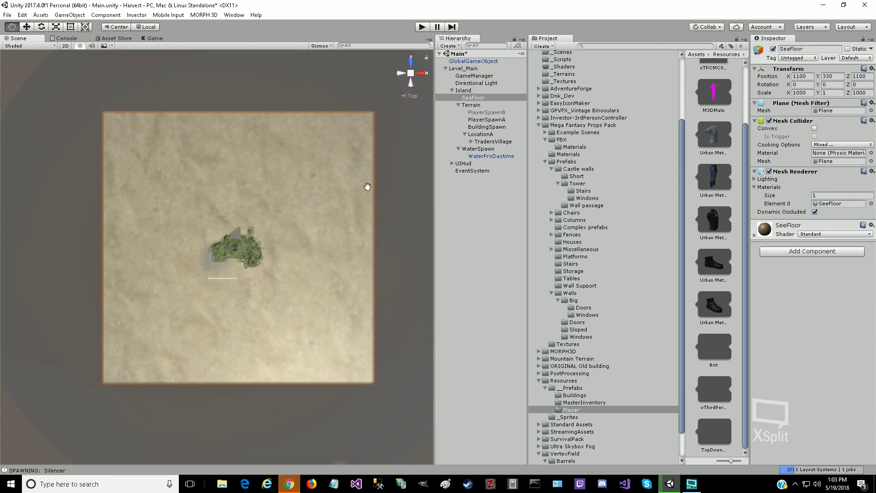
{"action": "left_click", "coordinate": [809, 93]}
{"action": "type", "text": "500"}
{"action": "key", "text": "Tab"}
{"action": "key", "text": "Tab"}
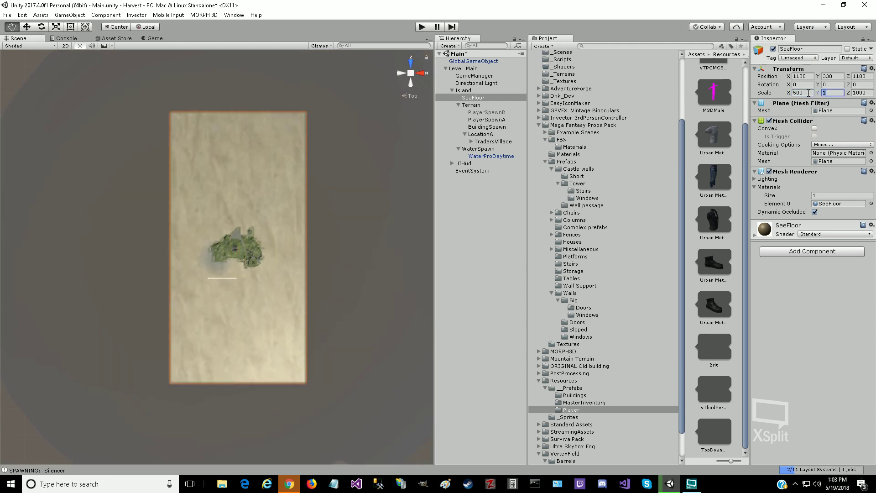
{"action": "type", "text": "500"}
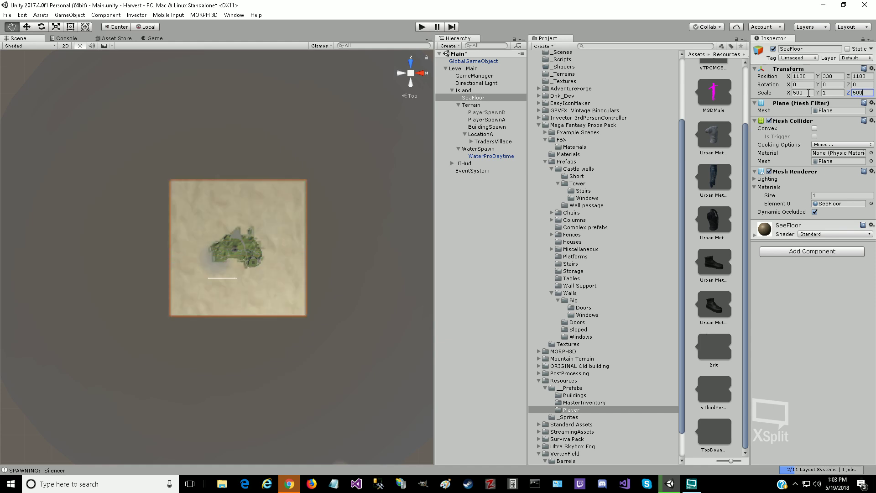
Step: Shrink the sea floor closer around the island by setting the X and Z scale of SeaFloor to 300
{"action": "left_click", "coordinate": [810, 93]}
{"action": "type", "text": "3000"}
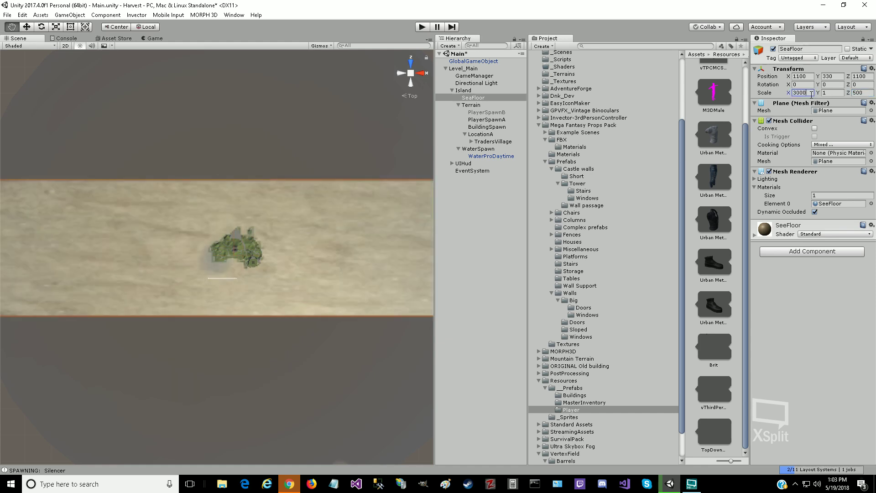
{"action": "key", "text": "BackSpace"}
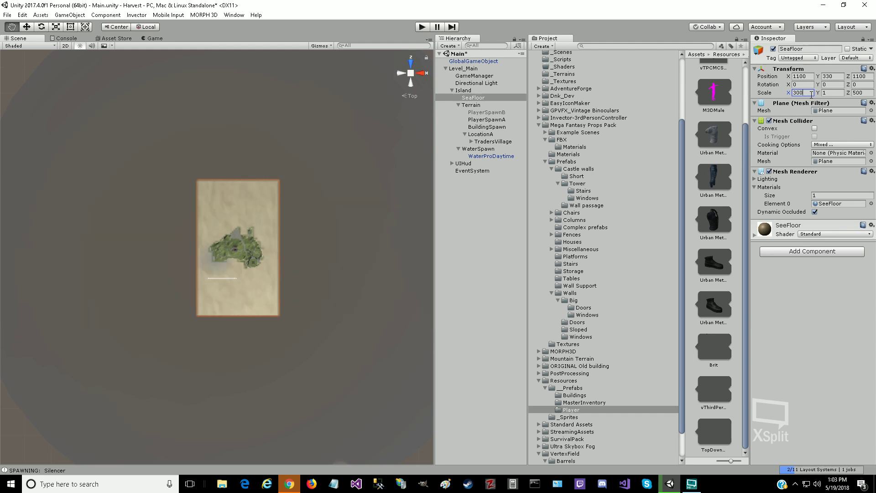
{"action": "key", "text": "Tab"}
{"action": "key", "text": "Tab"}
{"action": "type", "text": "300"}
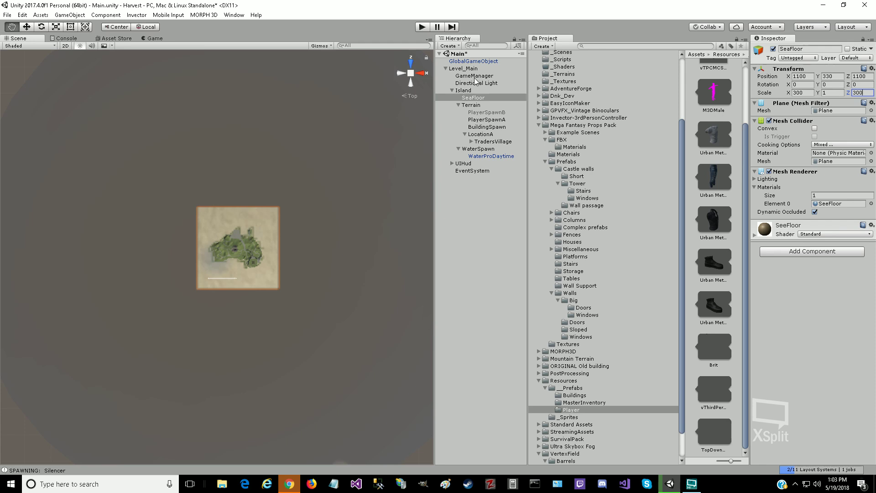
Step: Shrink the water around the island by setting the X and Z scale of WaterSpawn to 1000
{"action": "left_click", "coordinate": [472, 91]}
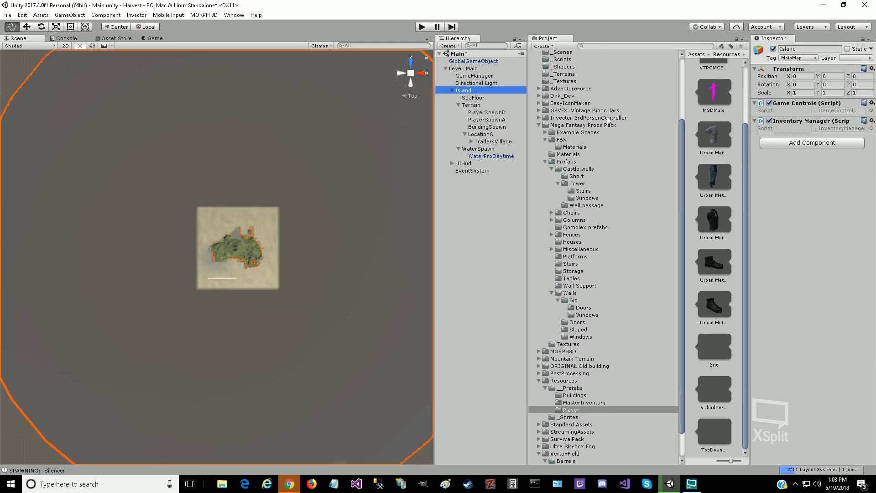
{"action": "left_click", "coordinate": [474, 98]}
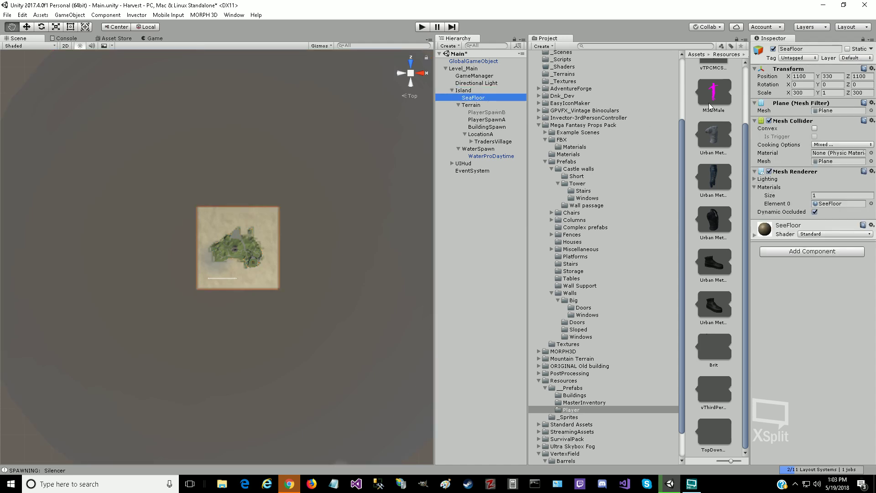
{"action": "left_click", "coordinate": [478, 149]}
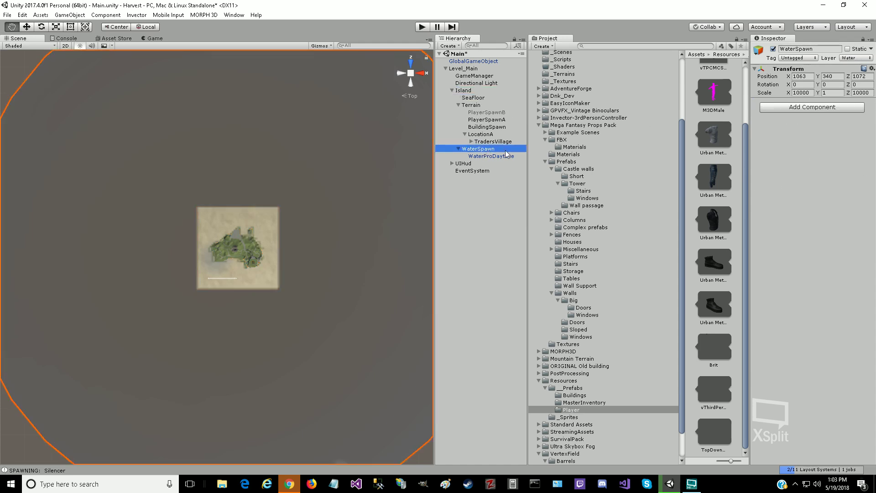
{"action": "left_click", "coordinate": [810, 93]}
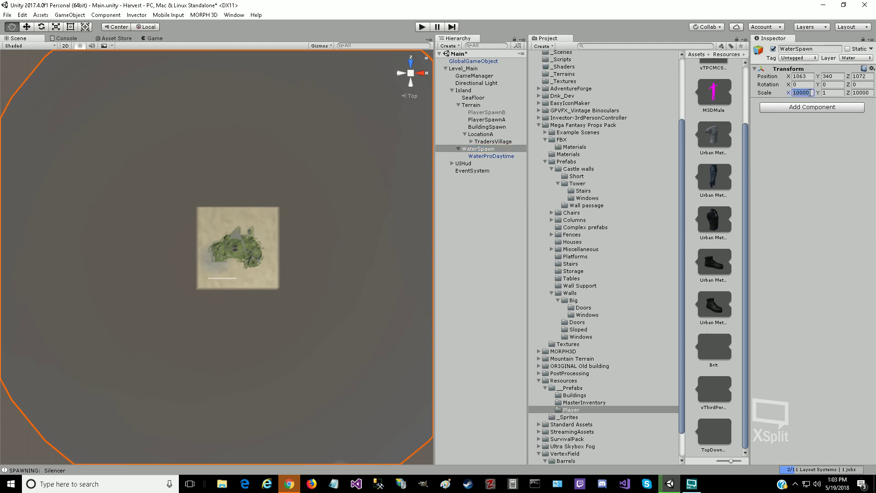
{"action": "type", "text": "1000"}
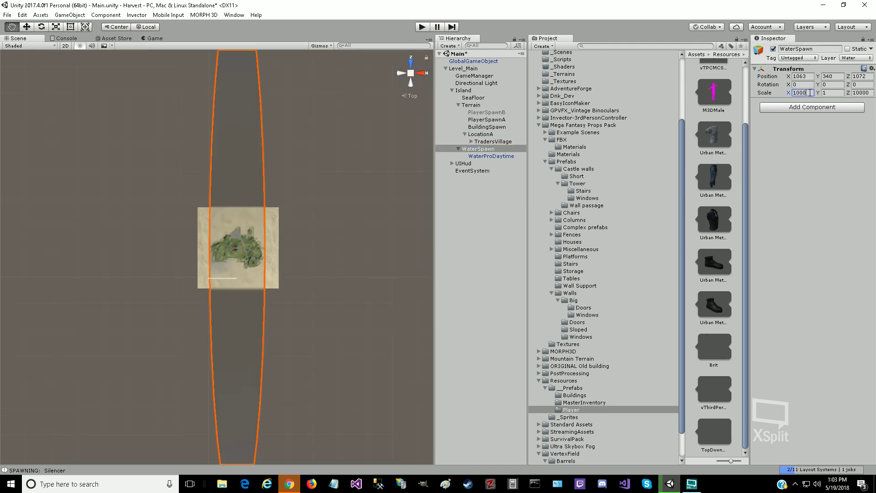
{"action": "key", "text": "Tab"}
{"action": "type", "text": "1000"}
{"action": "key", "text": "Tab"}
{"action": "type", "text": "1000"}
{"action": "key", "text": "Return"}
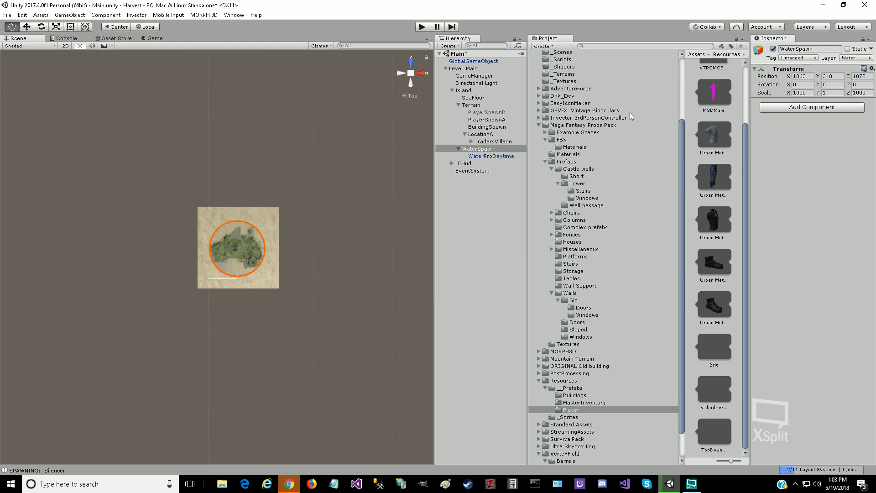
Step: Set the X and Z scale of WaterSpawn to 1500
{"action": "left_click", "coordinate": [813, 92]}
{"action": "type", "text": "1500"}
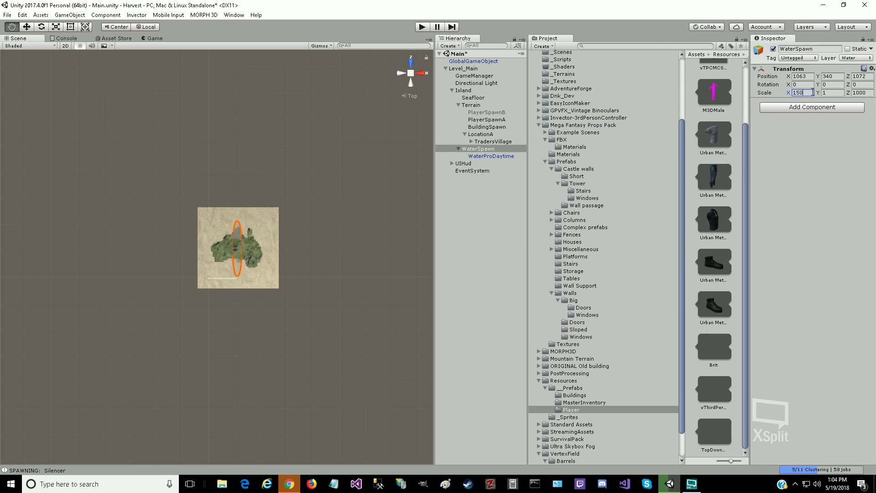
{"action": "key", "text": "Tab"}
{"action": "key", "text": "Tab"}
{"action": "type", "text": "1500"}
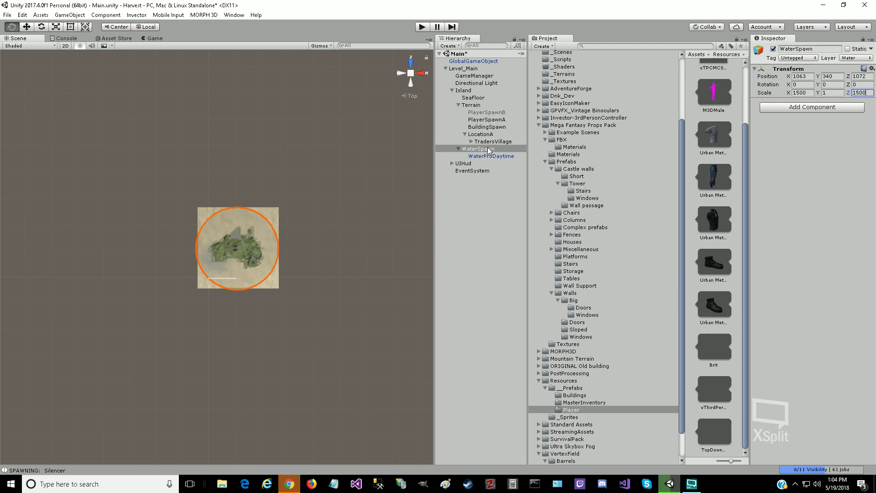
Step: Inspect the camera settings and the Clear Flags options of the vThirdPersonCamera prefab
{"action": "left_click", "coordinate": [754, 222]}
{"action": "left_click", "coordinate": [721, 391]}
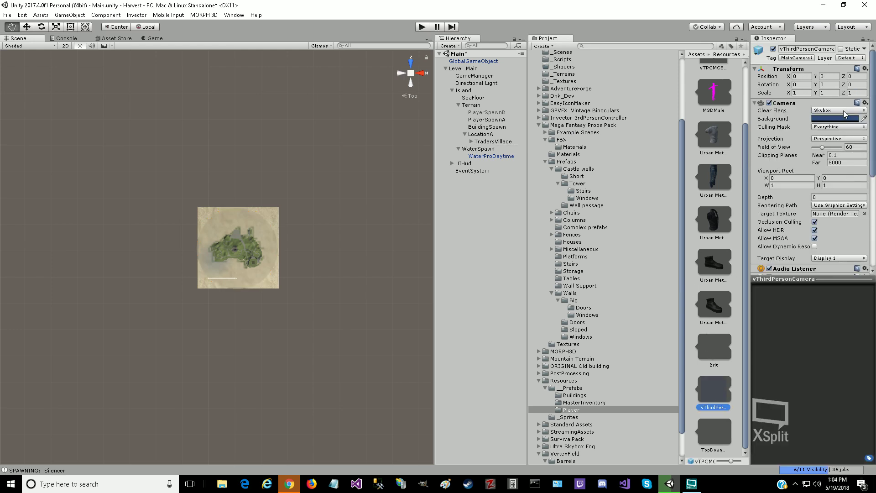
{"action": "left_click", "coordinate": [863, 110]}
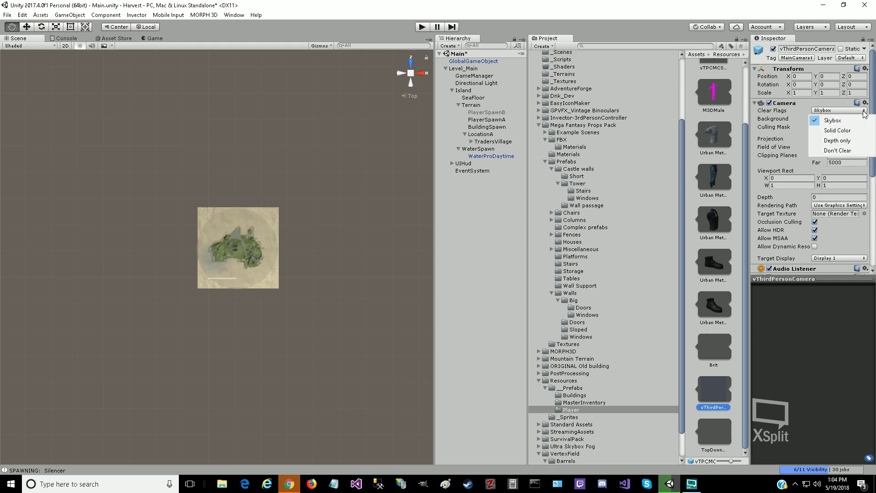
{"action": "left_click", "coordinate": [873, 111]}
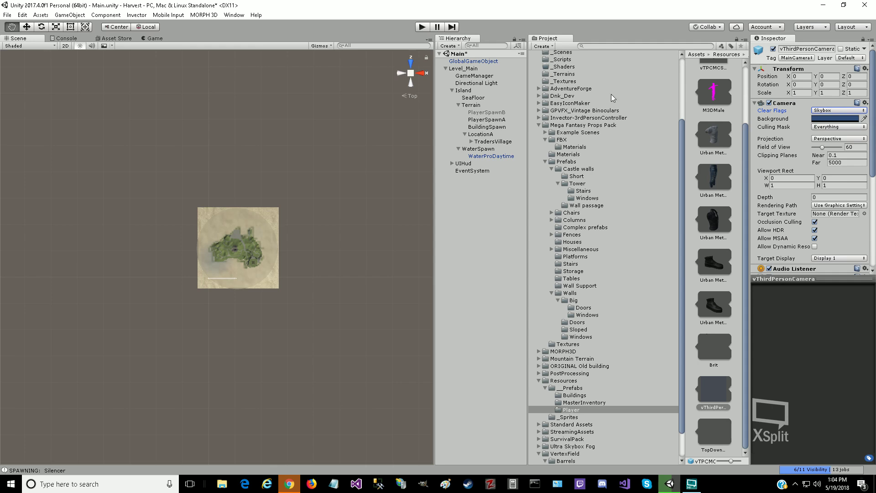
Step: Play the scene, run the character forward to view the resized water and sea floor, open the inventory, and stop play mode
{"action": "left_click", "coordinate": [421, 27]}
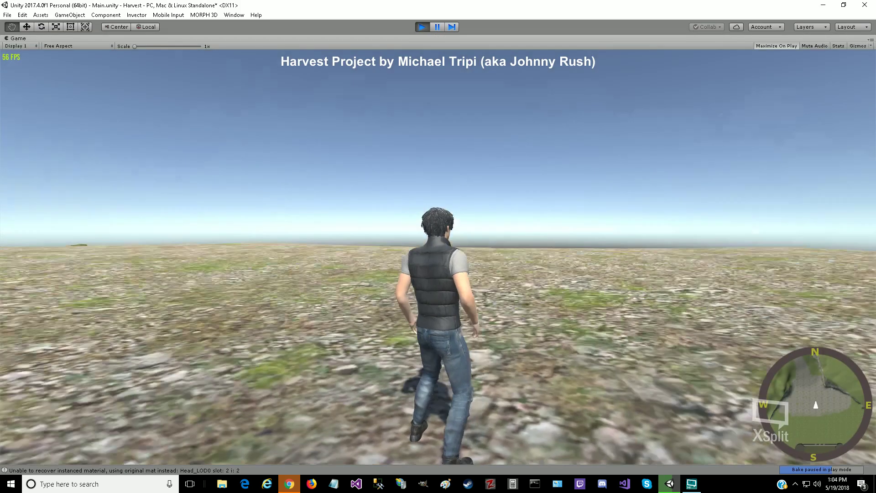
{"action": "key", "text": "w"}
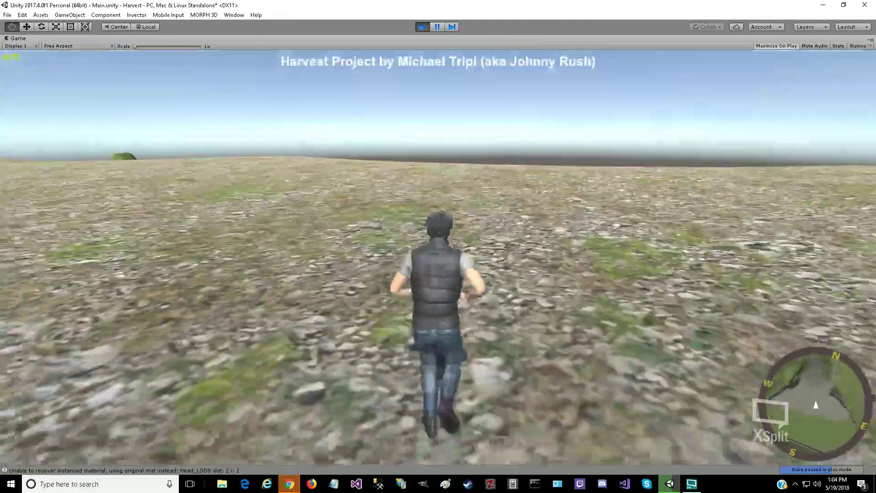
{"action": "key", "text": "w"}
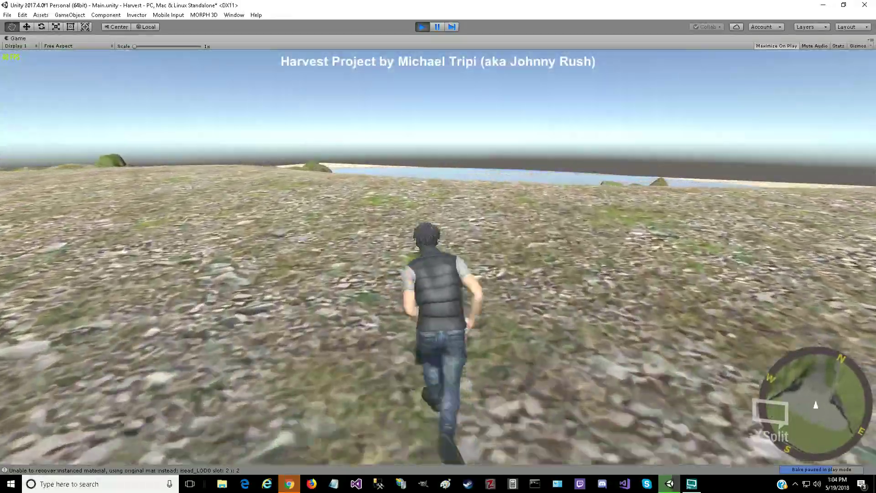
{"action": "key", "text": "w"}
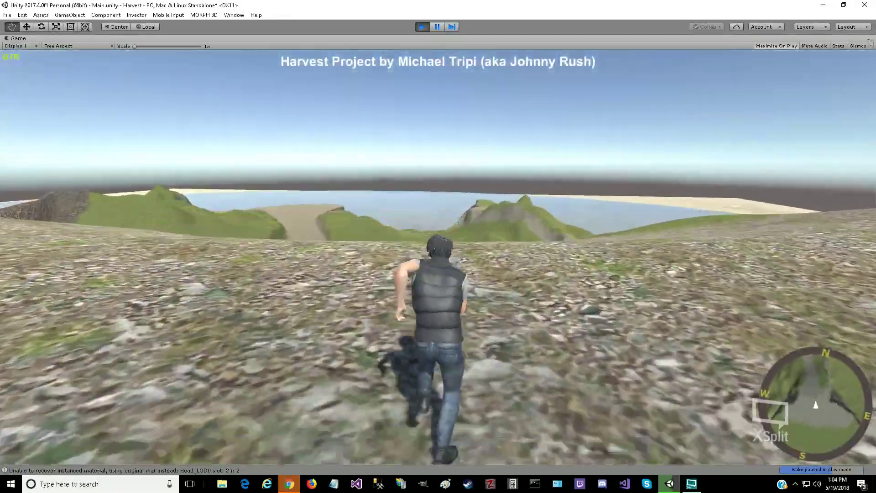
{"action": "key", "text": "w"}
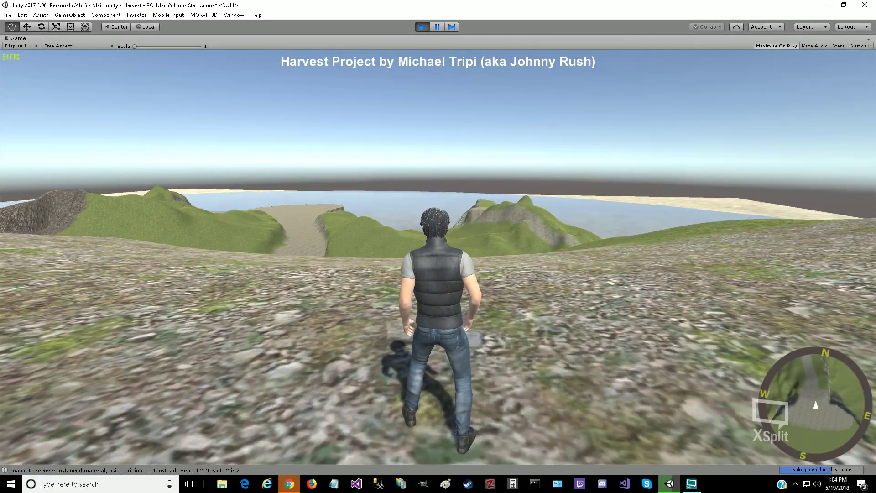
{"action": "key", "text": "i"}
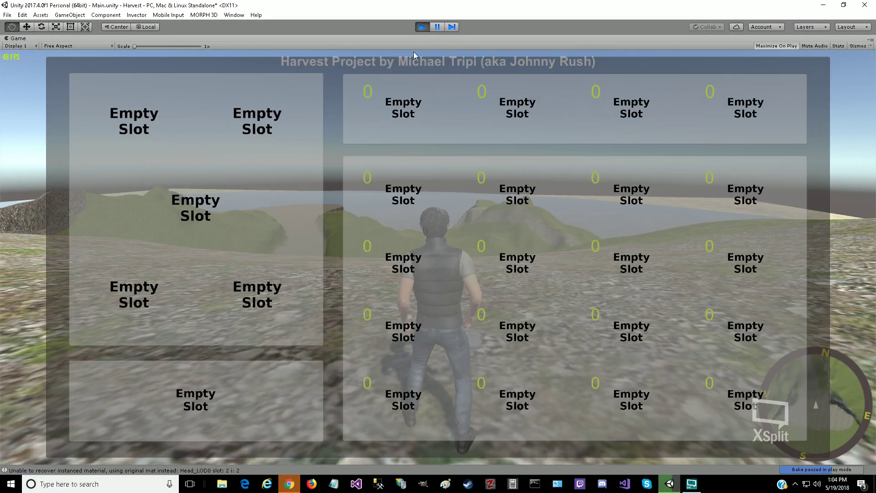
{"action": "left_click", "coordinate": [421, 27]}
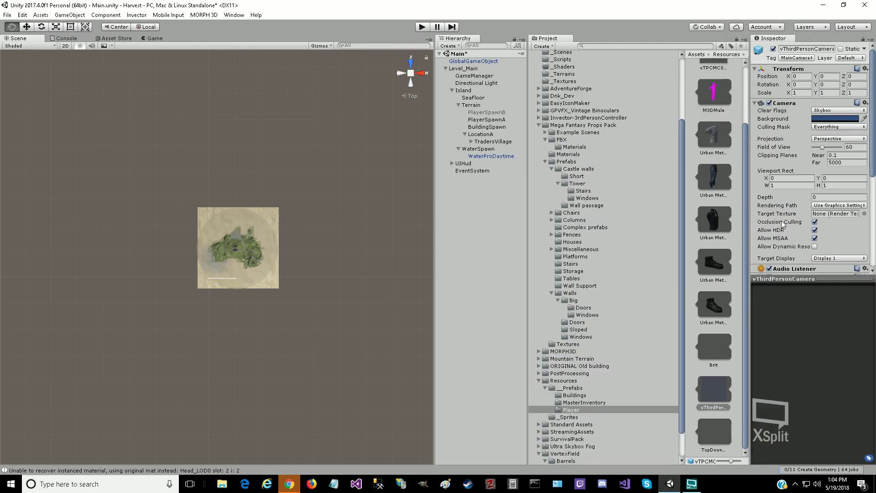
Step: Set the far clipping plane of vThirdPersonCamera to 1000 and test the sea view in play mode
{"action": "left_click", "coordinate": [849, 162]}
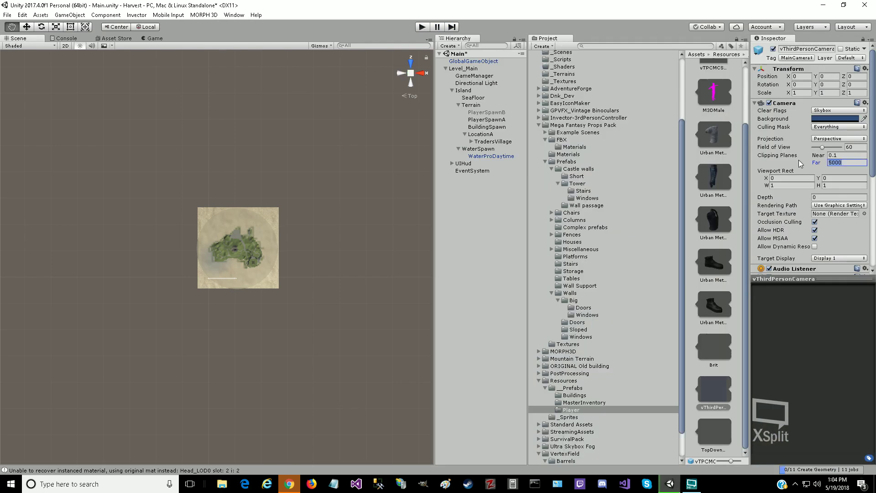
{"action": "type", "text": "1000"}
{"action": "key", "text": "Tab"}
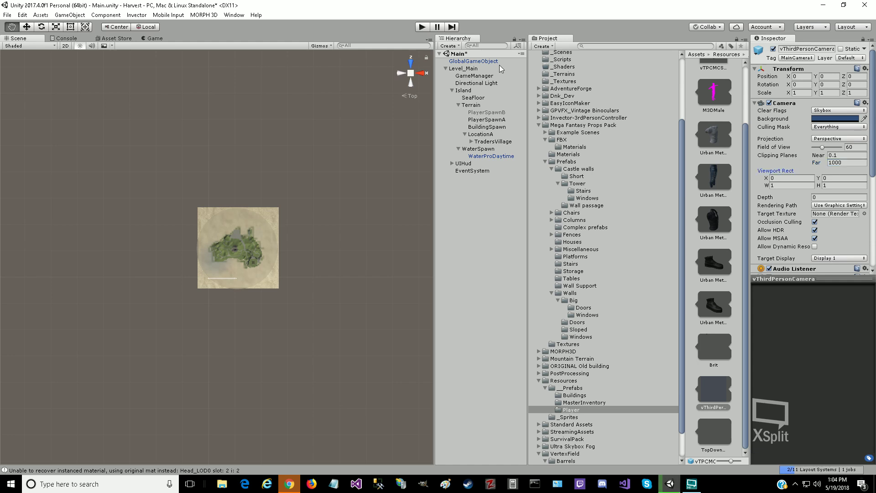
{"action": "left_click", "coordinate": [421, 27]}
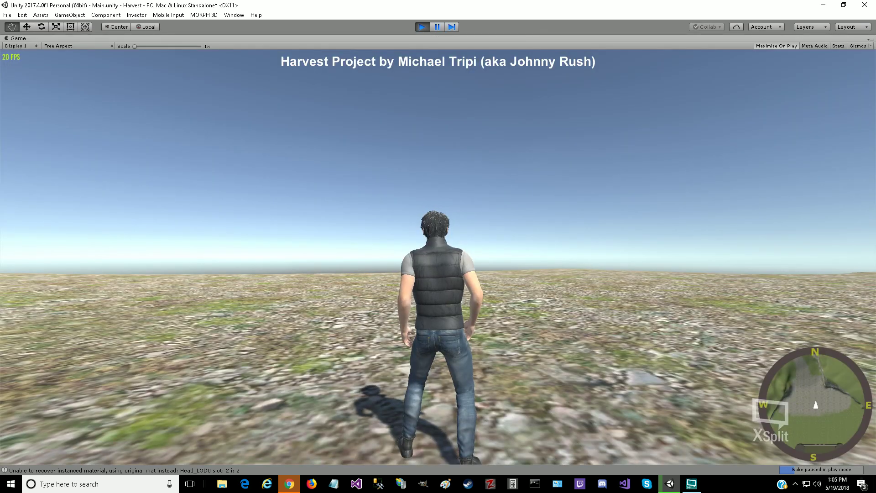
{"action": "key", "text": "w"}
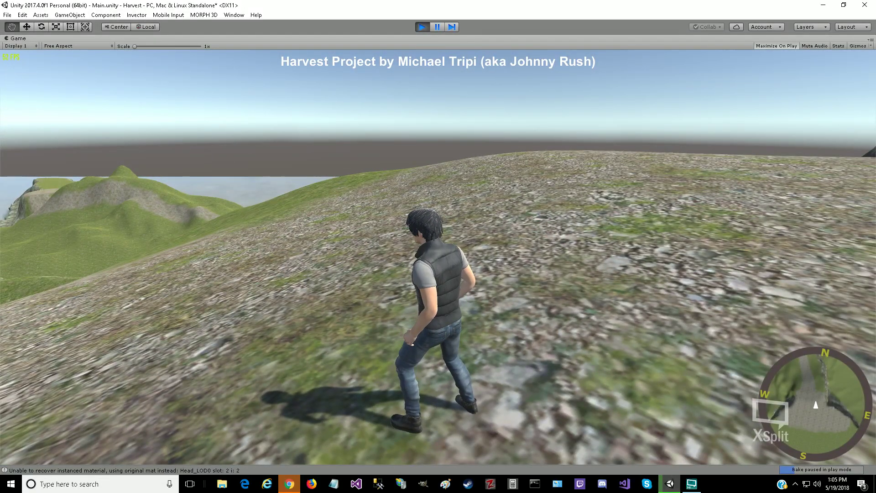
{"action": "key", "text": "i"}
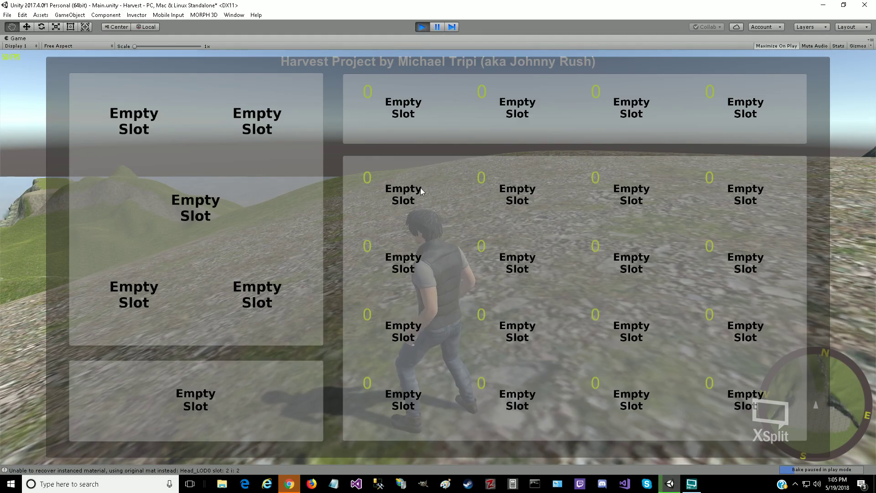
{"action": "left_click", "coordinate": [421, 27]}
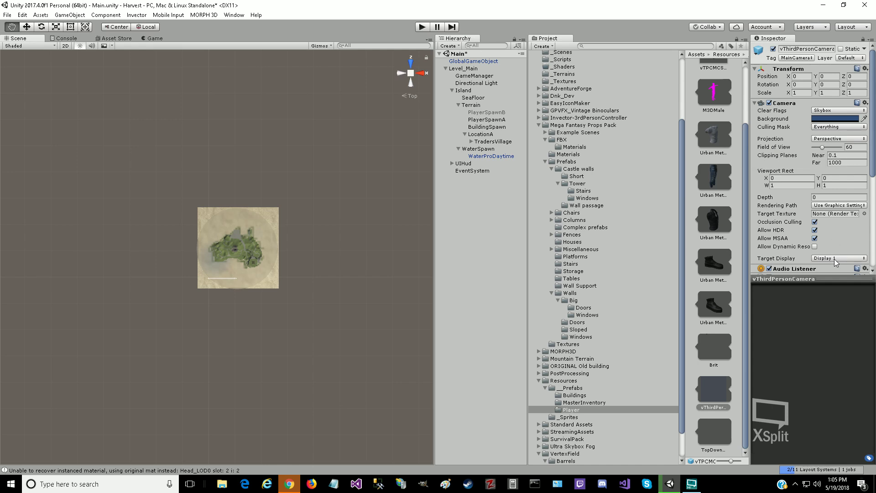
Step: Set the far clipping plane of vThirdPersonCamera to 2000 and check the sea view in play mode
{"action": "left_click", "coordinate": [847, 163]}
{"action": "type", "text": "2000"}
{"action": "key", "text": "Tab"}
{"action": "left_click", "coordinate": [422, 27]}
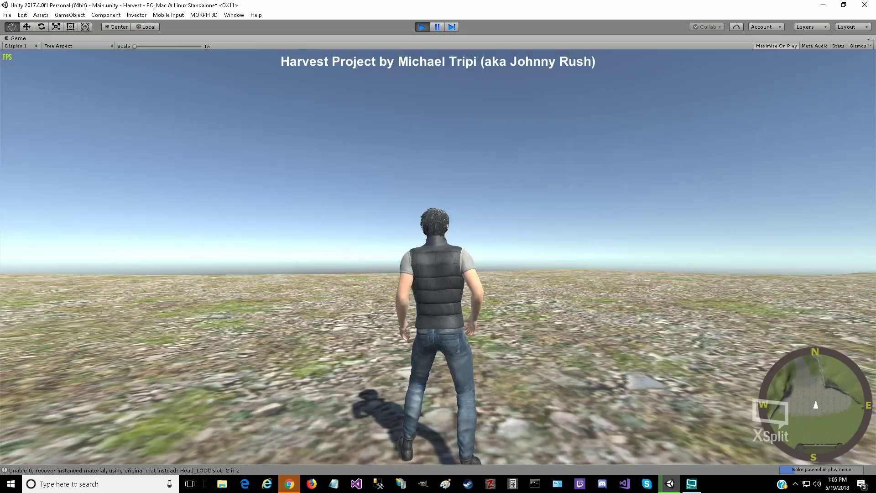
{"action": "key", "text": "w"}
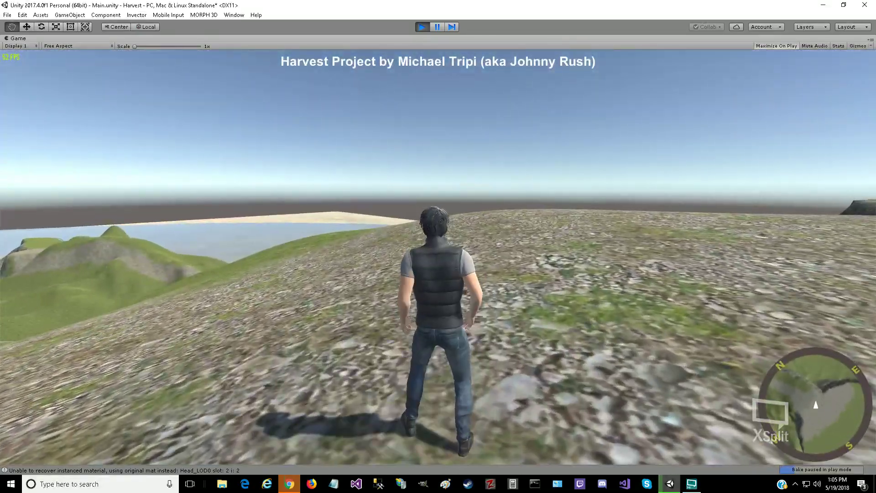
{"action": "key", "text": "i"}
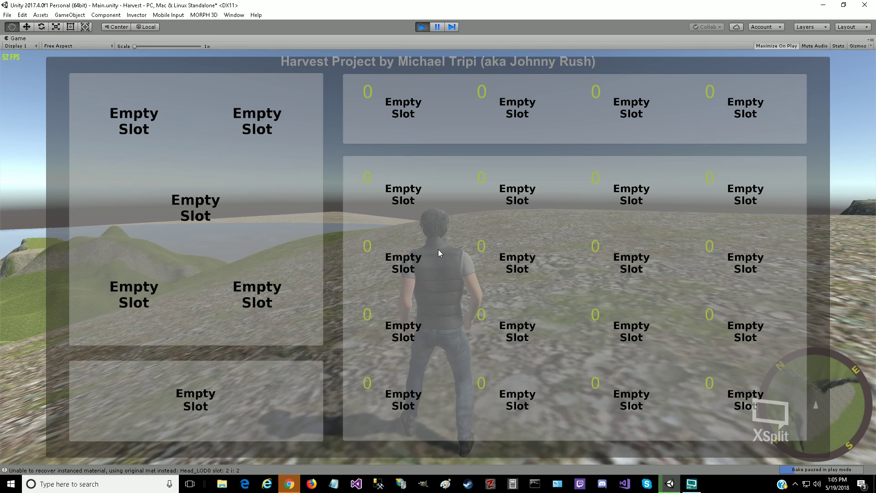
{"action": "left_click", "coordinate": [423, 27]}
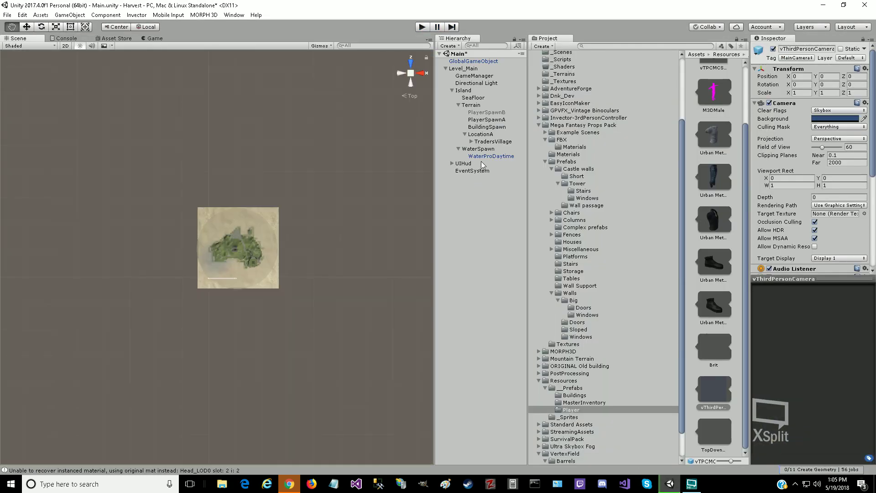
Step: Set the far clipping plane of vThirdPersonCamera back to 1000
{"action": "left_click", "coordinate": [852, 162]}
{"action": "type", "text": "1000"}
{"action": "key", "text": "Tab"}
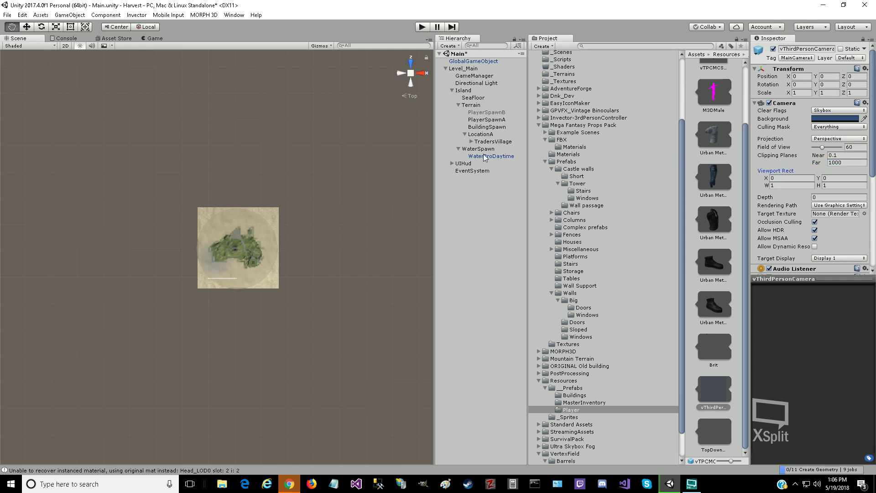
Step: Enlarge the sea floor by setting SeaFloor's X and Z scale to 5000, with the Y scale at 1
{"action": "left_click", "coordinate": [474, 98]}
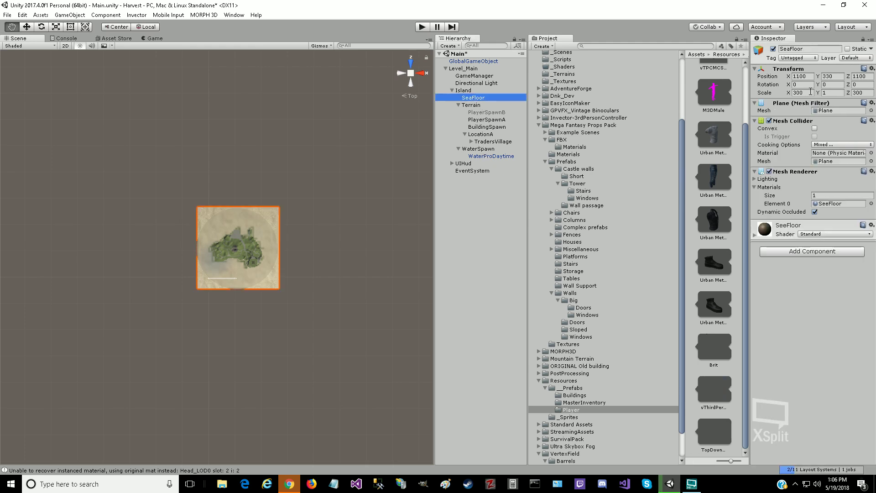
{"action": "left_click", "coordinate": [756, 93]}
{"action": "type", "text": "5000"}
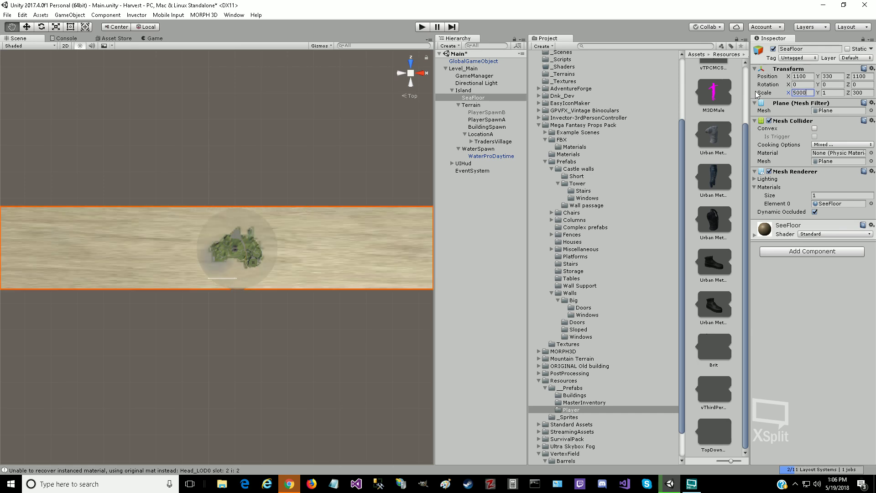
{"action": "key", "text": "Tab"}
{"action": "type", "text": "5000"}
{"action": "key", "text": "BackSpace"}
{"action": "key", "text": "BackSpace"}
{"action": "key", "text": "BackSpace"}
{"action": "key", "text": "BackSpace"}
{"action": "type", "text": "1"}
{"action": "key", "text": "Tab"}
{"action": "type", "text": "5000"}
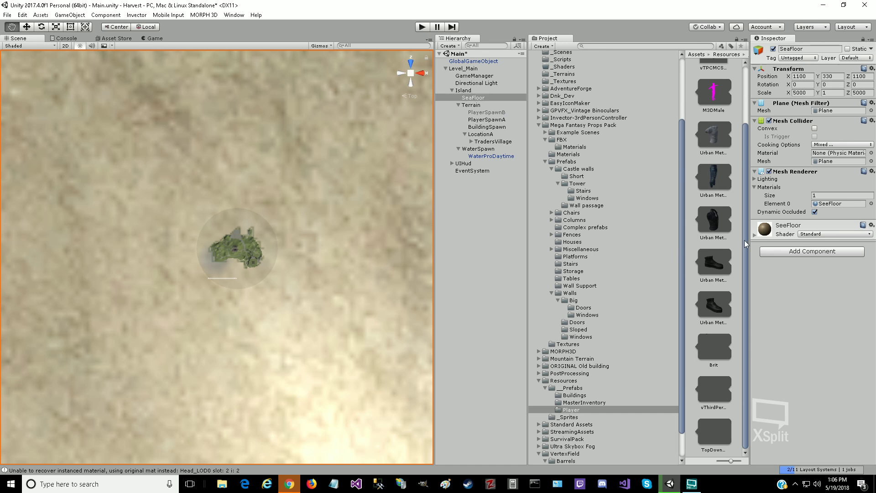
Step: Try an X and Y tiling of 100 for the secondary maps of the SeeFloor material
{"action": "left_click", "coordinate": [754, 235]}
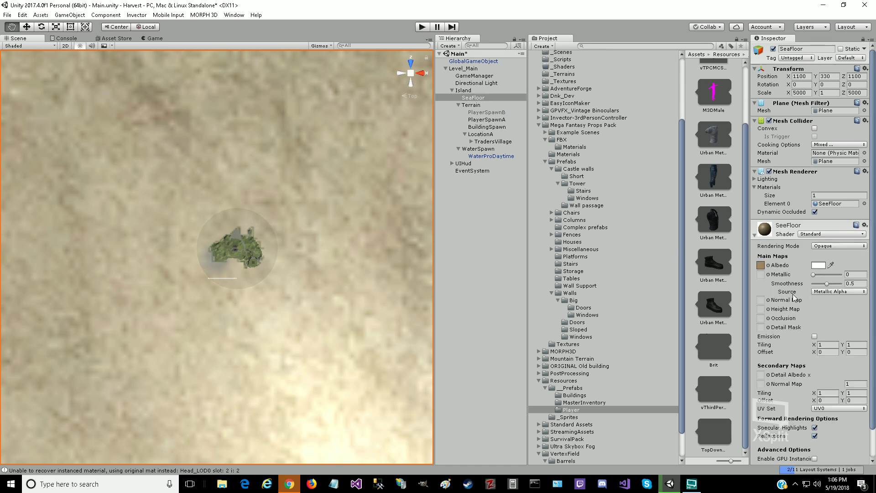
{"action": "left_click", "coordinate": [830, 393]}
{"action": "type", "text": "100"}
{"action": "key", "text": "Tab"}
{"action": "type", "text": "100"}
{"action": "key", "text": "Tab"}
Step: Reset the X and Y tiling of the SeeFloor material's secondary maps to 1
{"action": "left_click", "coordinate": [833, 393]}
{"action": "type", "text": "1"}
{"action": "key", "text": "Tab"}
{"action": "type", "text": "1"}
{"action": "key", "text": "Return"}
Step: Enlarge the water by setting WaterSpawn's X and Z scale to 10000
{"action": "left_click", "coordinate": [466, 90]}
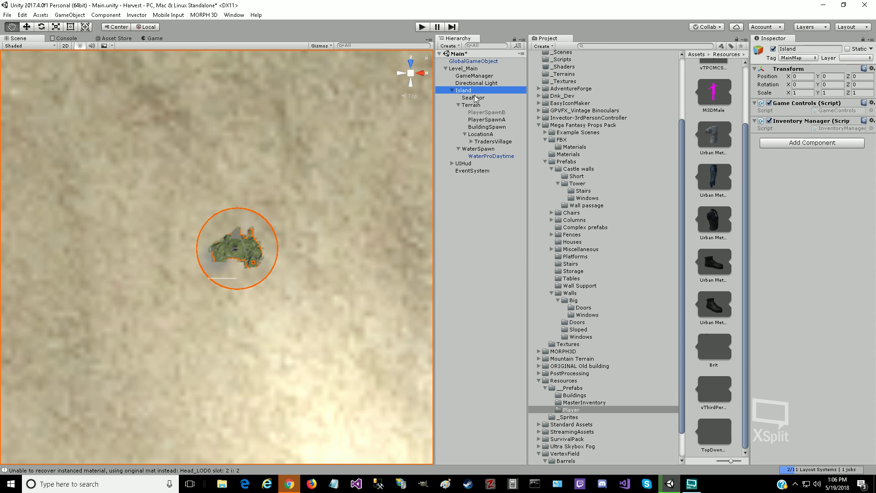
{"action": "left_click", "coordinate": [481, 156]}
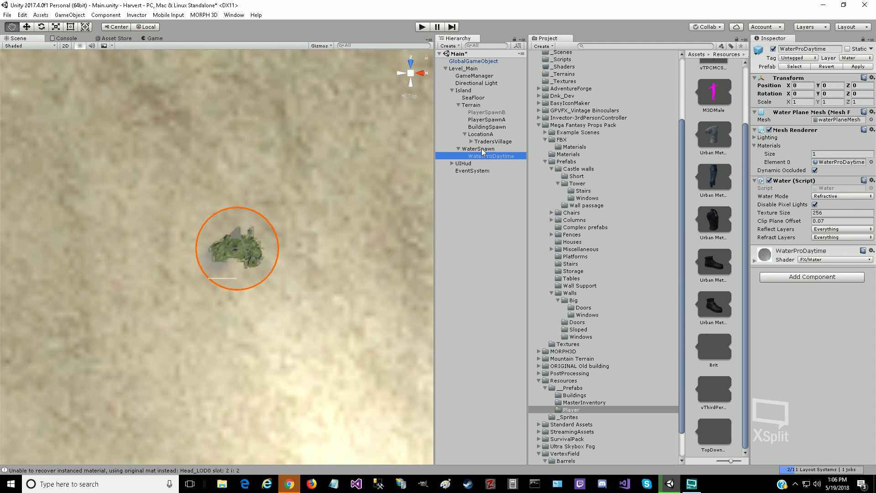
{"action": "left_click", "coordinate": [483, 150]}
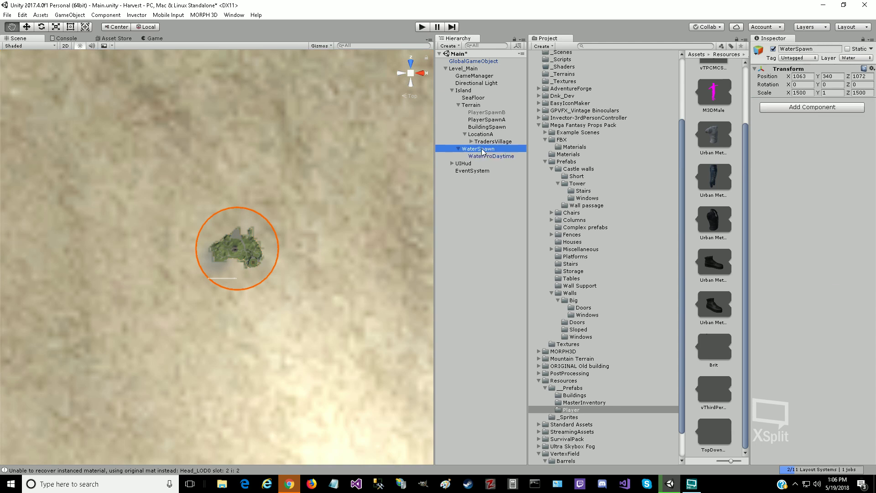
{"action": "left_click", "coordinate": [812, 93]}
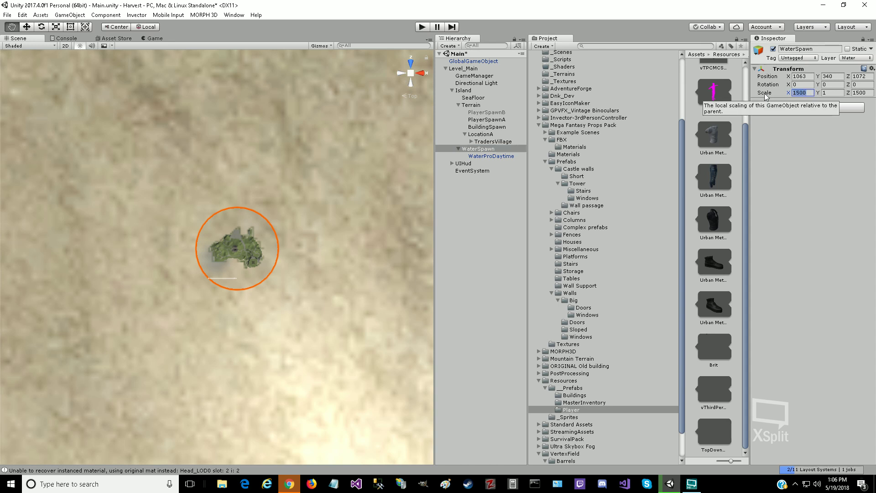
{"action": "type", "text": "10000"}
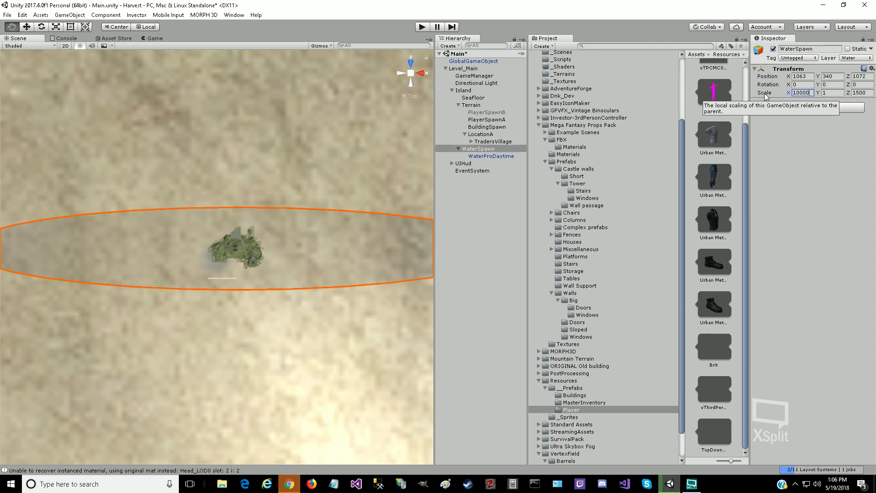
{"action": "key", "text": "Tab"}
{"action": "key", "text": "Tab"}
{"action": "type", "text": "10000"}
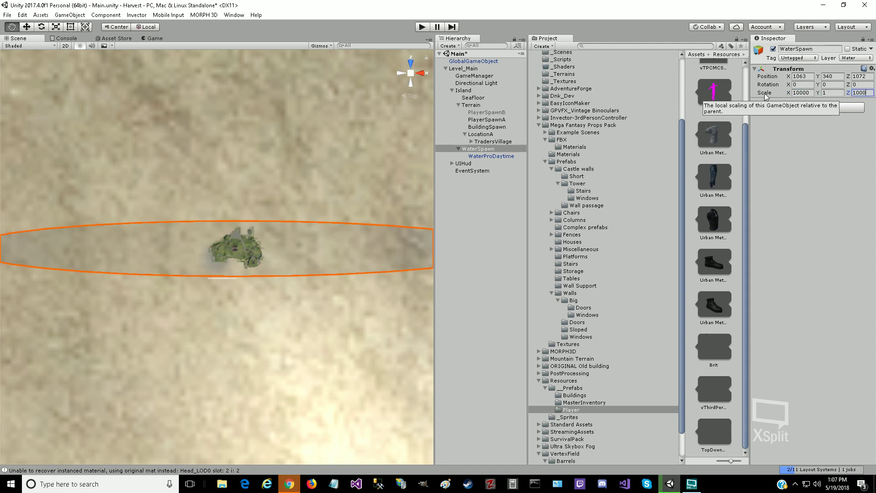
{"action": "key", "text": "Return"}
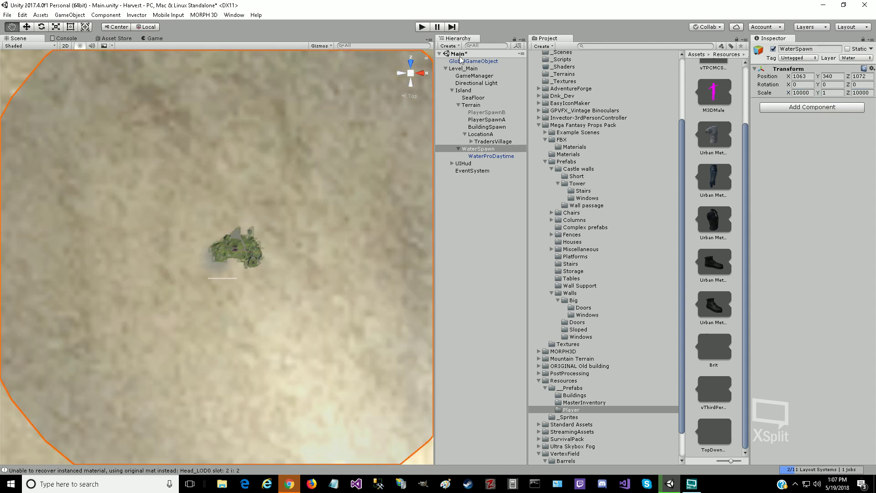
Step: Shrink the sea floor to match the water's extent by setting SeaFloor's X and Z scale to 2000
{"action": "scroll", "coordinate": [323, 176], "scroll_direction": "down", "scroll_amount": 5}
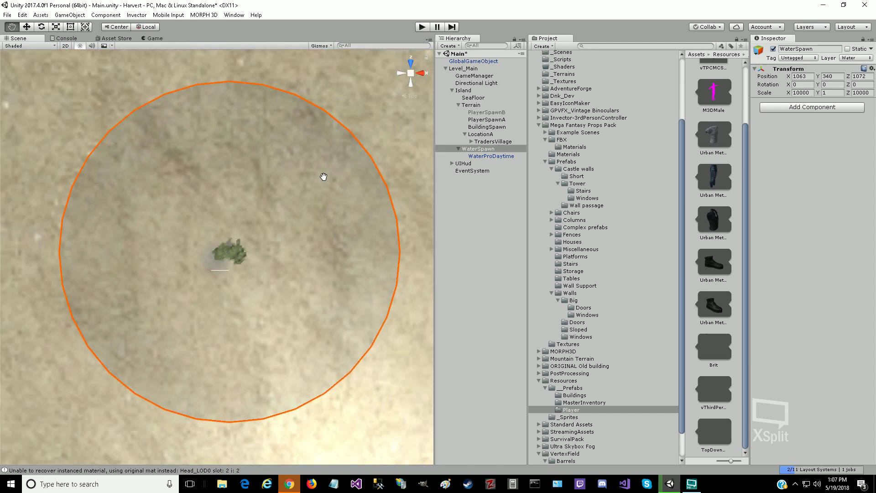
{"action": "scroll", "coordinate": [323, 176], "scroll_direction": "down", "scroll_amount": 4}
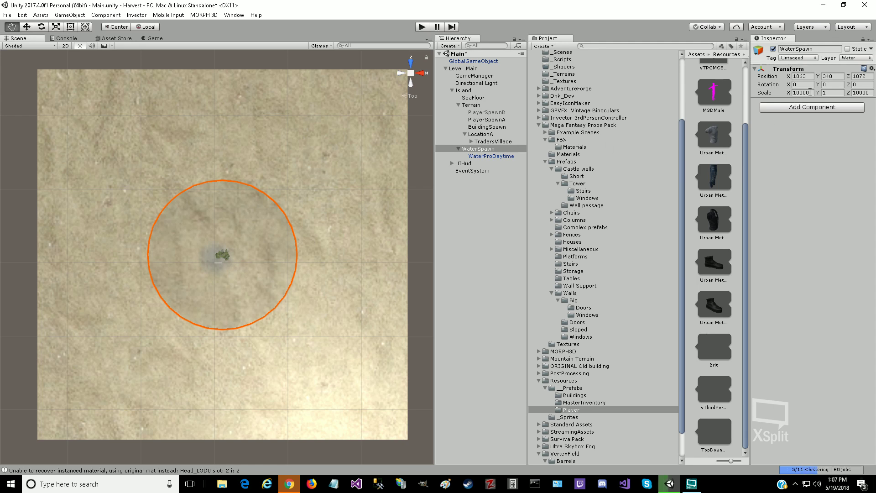
{"action": "left_click", "coordinate": [809, 93]}
{"action": "left_click", "coordinate": [475, 98]}
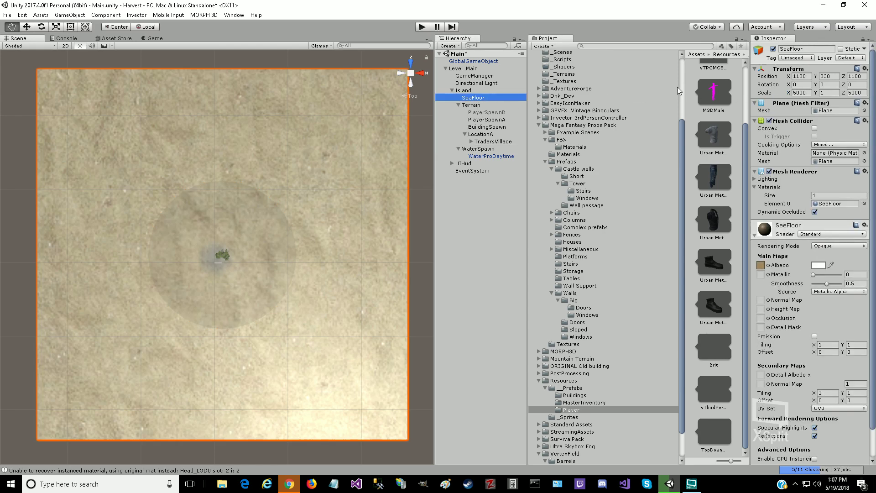
{"action": "left_click", "coordinate": [809, 92]}
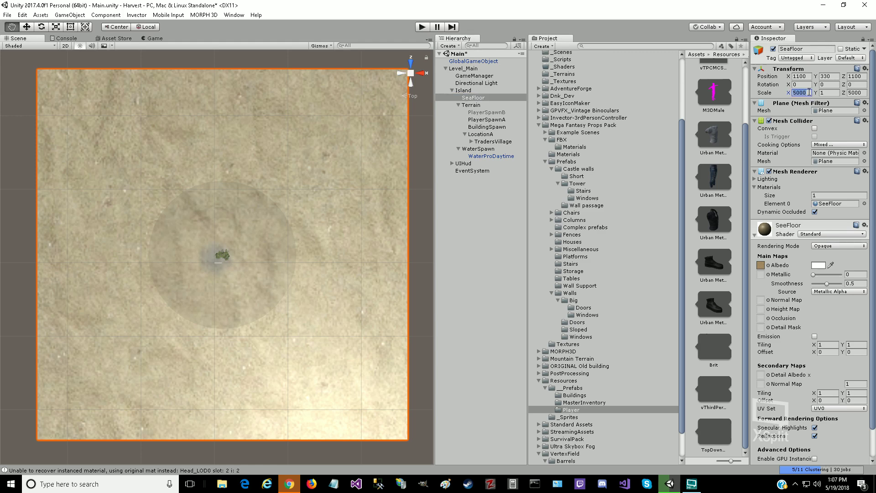
{"action": "type", "text": "2000"}
{"action": "key", "text": "Tab"}
{"action": "key", "text": "Tab"}
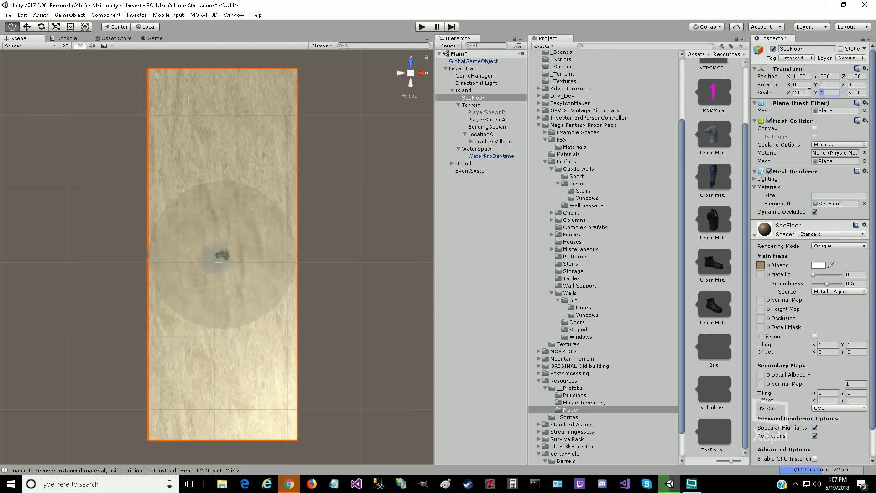
{"action": "type", "text": "2000"}
{"action": "key", "text": "Return"}
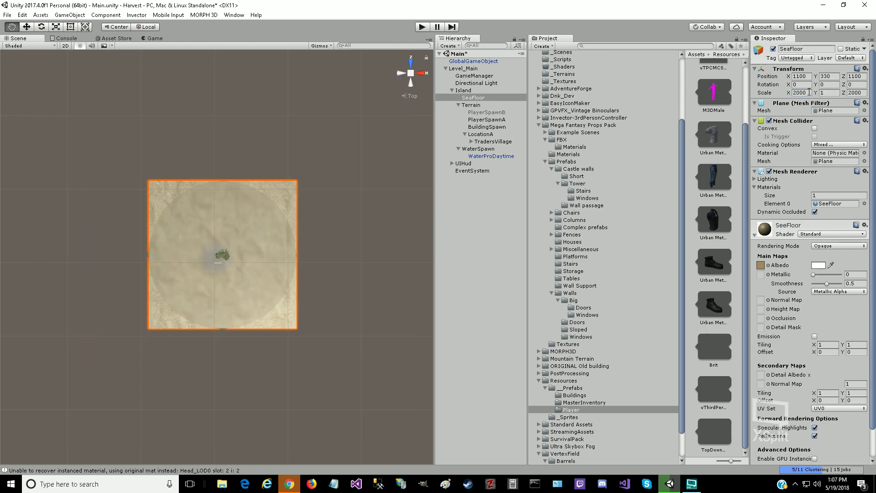
Step: Playtest the scene, running across the terrain to check the sea at the horizon, and stop the game
{"action": "left_click", "coordinate": [423, 27]}
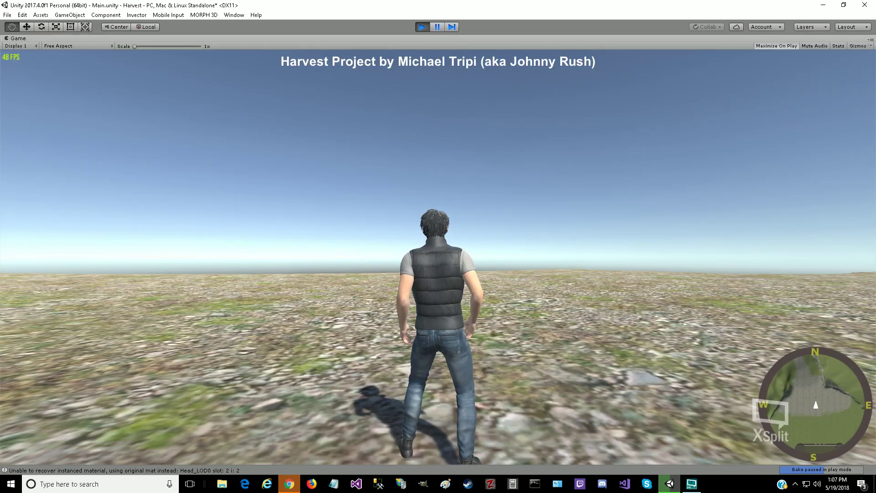
{"action": "key", "text": "w"}
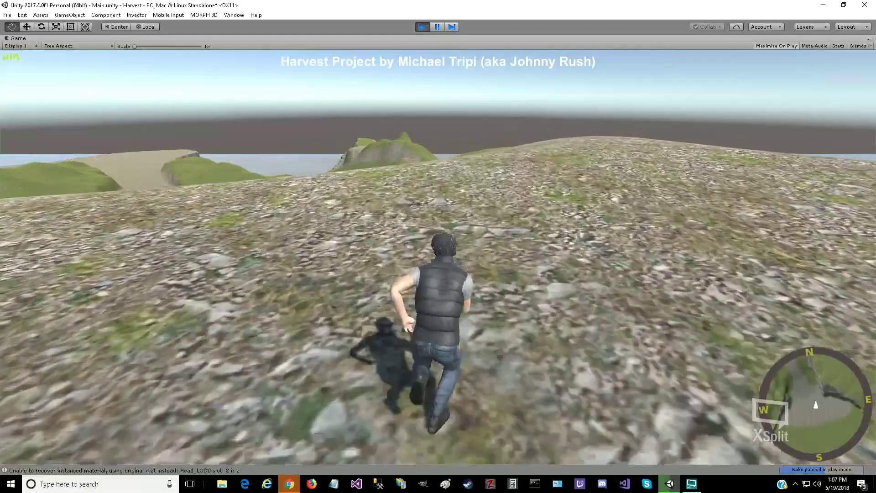
{"action": "key", "text": "i"}
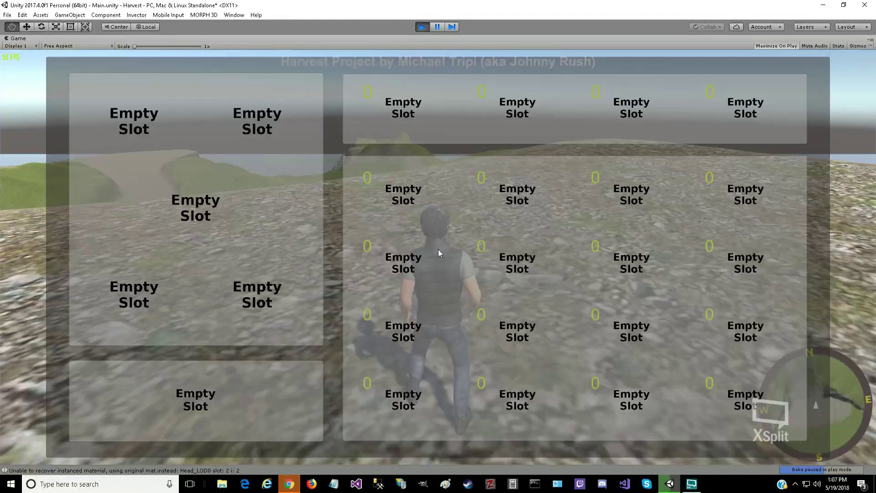
{"action": "left_click", "coordinate": [422, 27]}
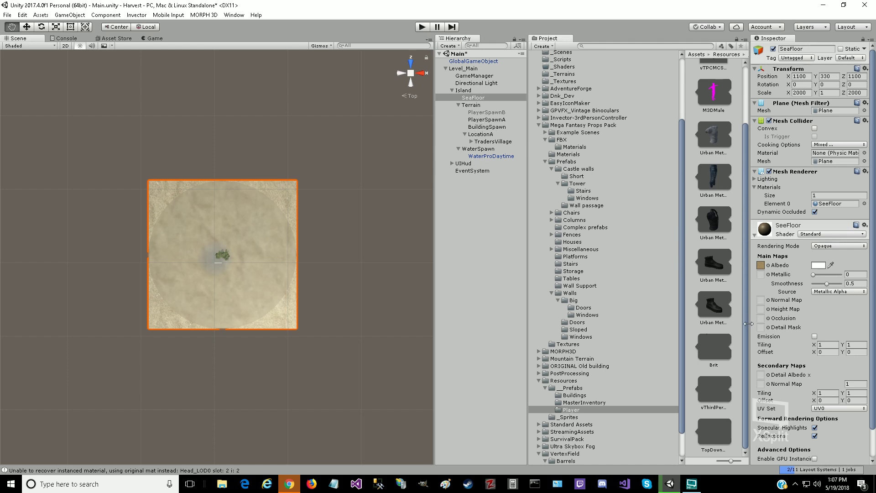
Step: Set the far clipping plane of the vThirdPersonCamera prefab to 5000
{"action": "left_click", "coordinate": [709, 396]}
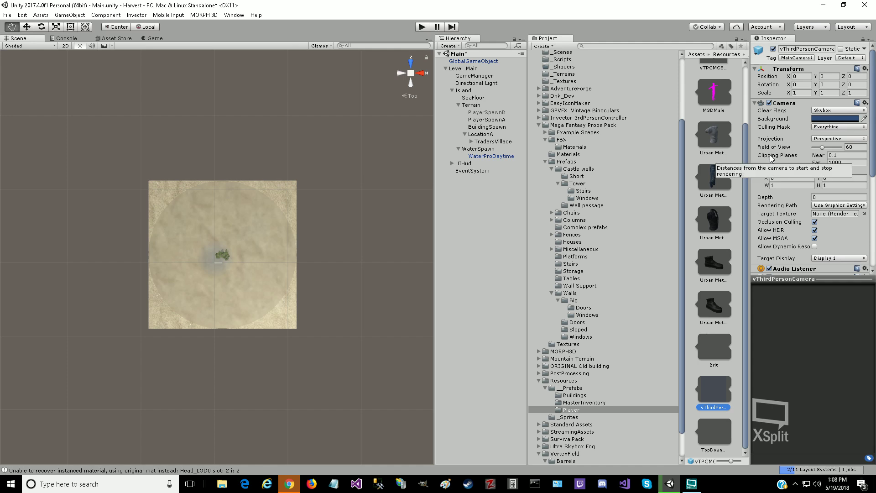
{"action": "left_click", "coordinate": [847, 162]}
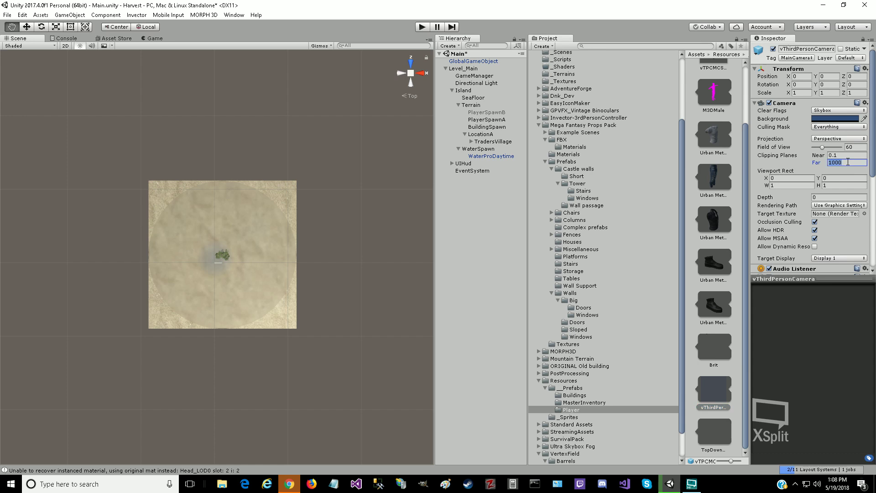
{"action": "type", "text": "5000"}
{"action": "key", "text": "Tab"}
Step: Playtest the island with the extended draw distance, checking the horizon and the walled village, and stop the game
{"action": "left_click", "coordinate": [422, 27]}
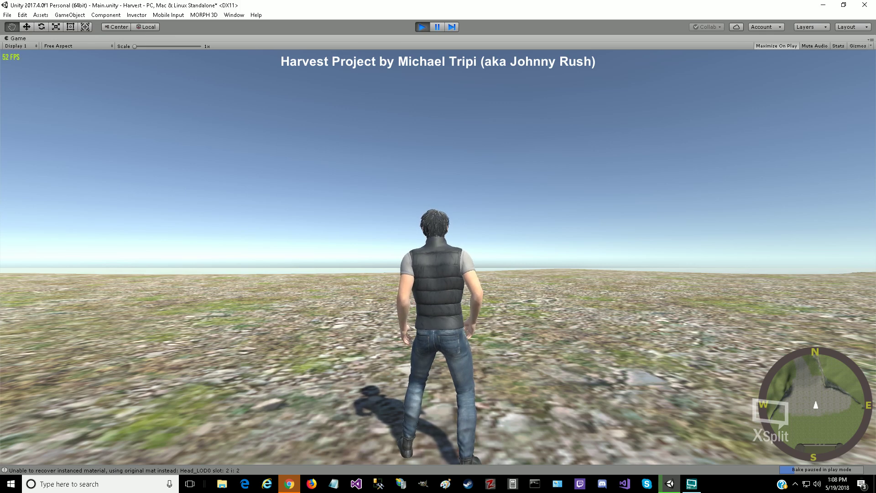
{"action": "key", "text": "w"}
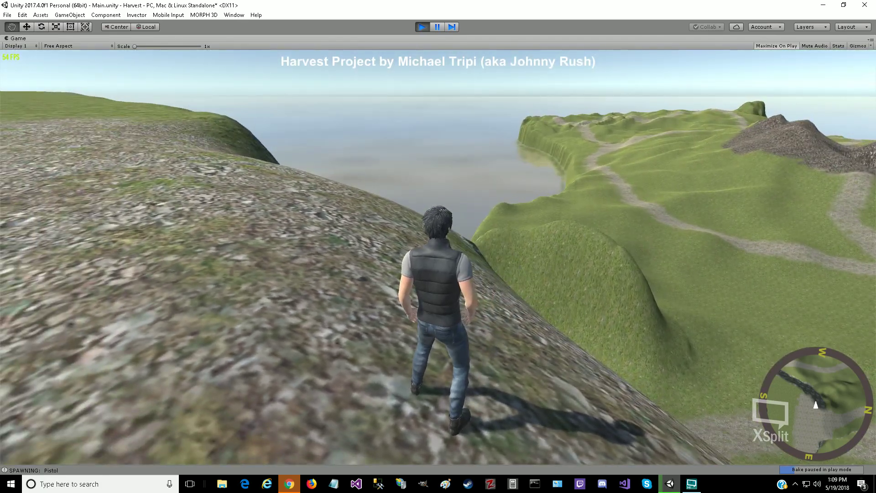
{"action": "key", "text": "w"}
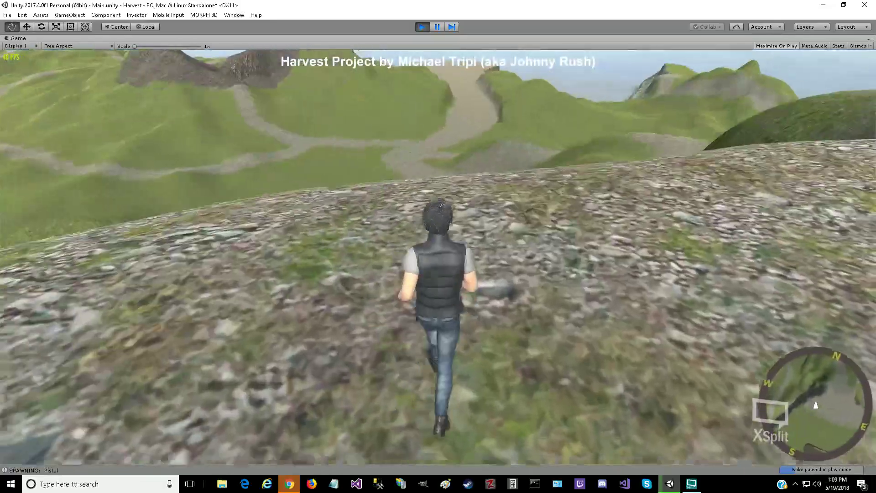
{"action": "key", "text": "space"}
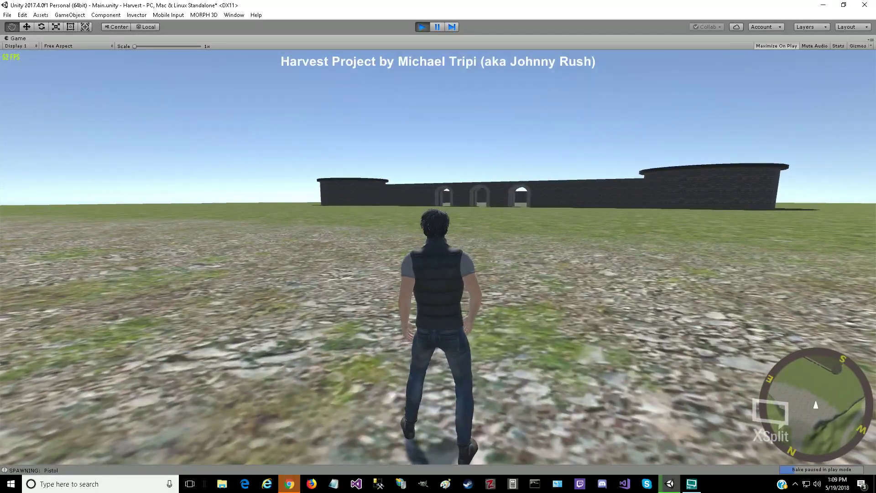
{"action": "key", "text": "i"}
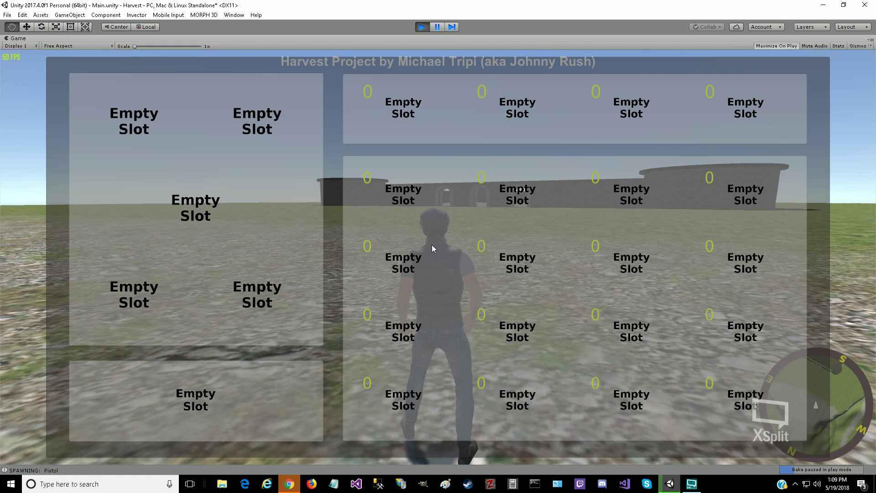
{"action": "left_click", "coordinate": [428, 26]}
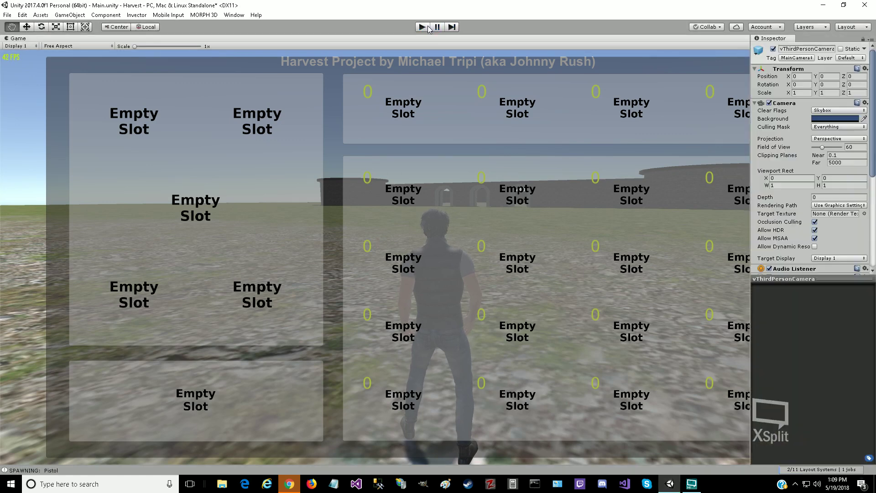
Step: Inspect the island from above, closing in on the walled village and the stone-paved area in front of its gate
{"action": "scroll", "coordinate": [225, 294], "scroll_direction": "up", "scroll_amount": 8}
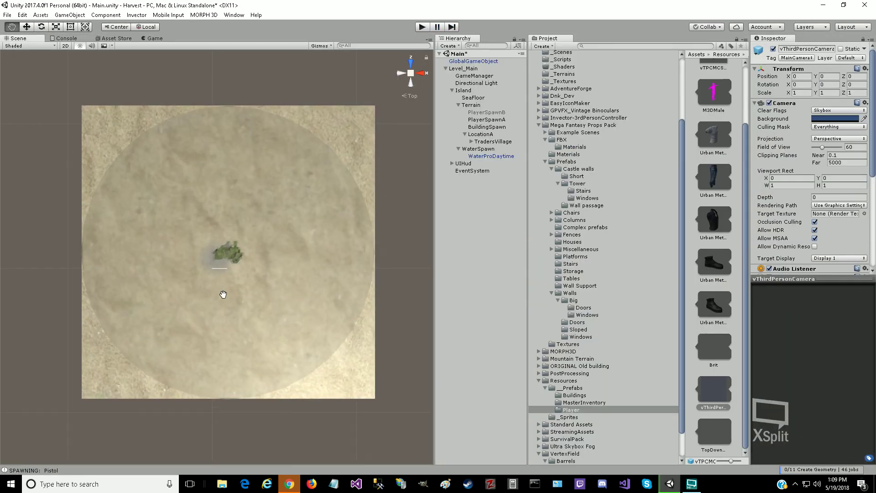
{"action": "scroll", "coordinate": [223, 294], "scroll_direction": "up", "scroll_amount": 10}
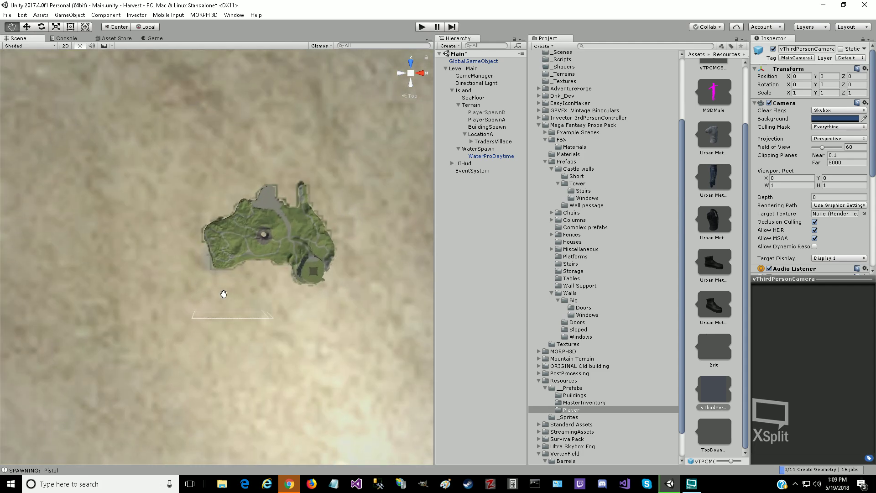
{"action": "left_click_drag", "start_coordinate": [227, 294], "coordinate": [196, 238]}
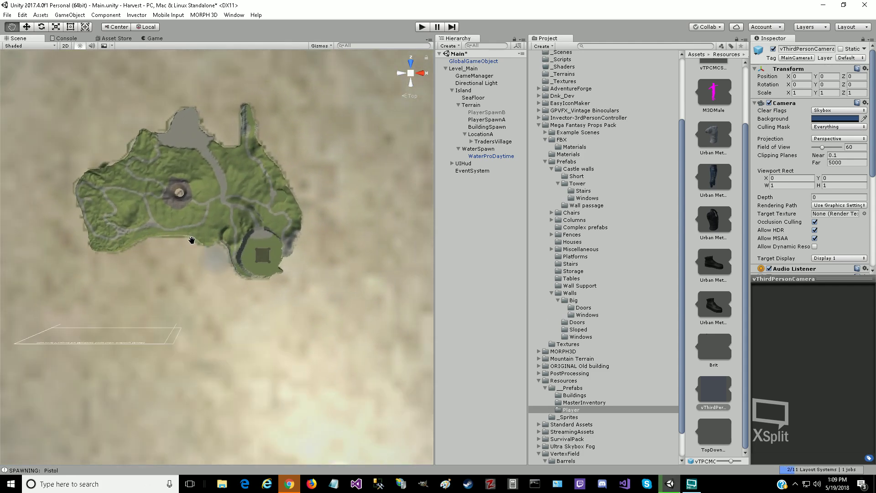
{"action": "scroll", "coordinate": [150, 263], "scroll_direction": "up", "scroll_amount": 2}
{"action": "scroll", "coordinate": [198, 280], "scroll_direction": "up", "scroll_amount": 8}
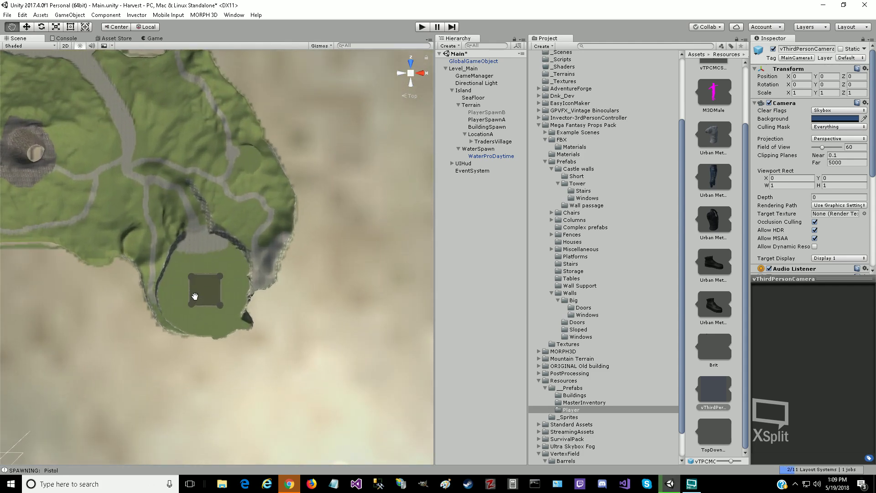
{"action": "scroll", "coordinate": [190, 291], "scroll_direction": "up", "scroll_amount": 5}
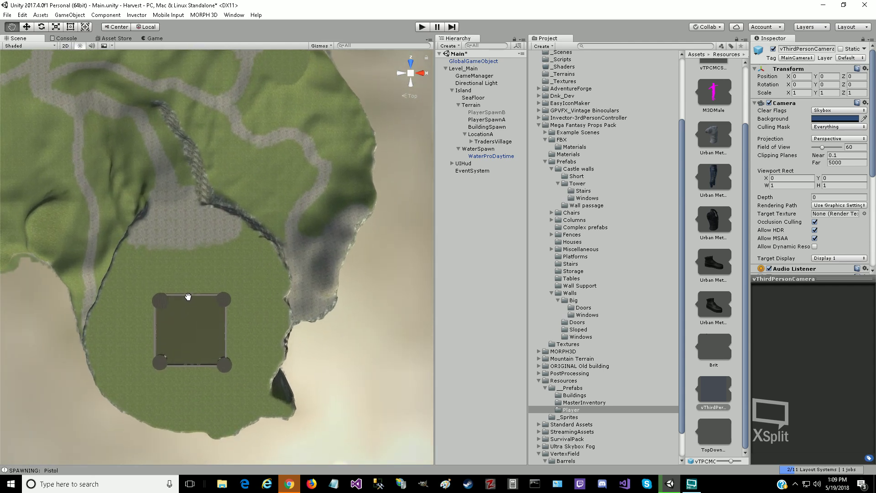
{"action": "scroll", "coordinate": [186, 294], "scroll_direction": "up", "scroll_amount": 3}
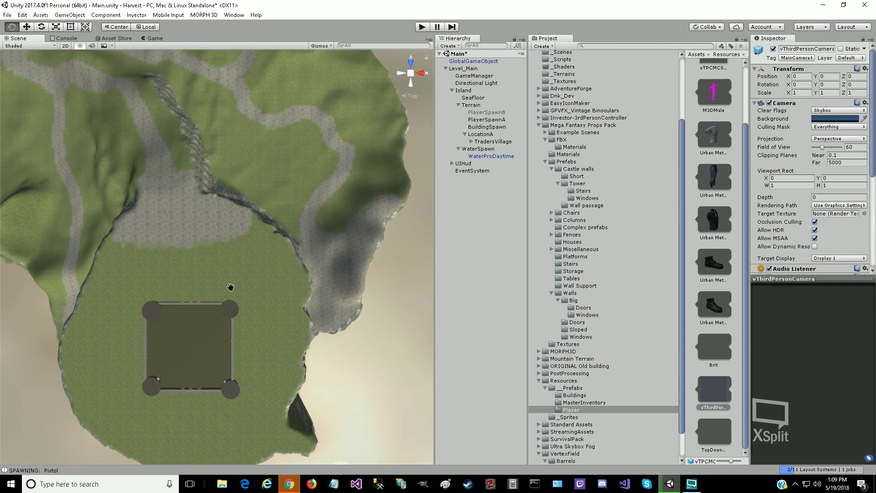
{"action": "scroll", "coordinate": [228, 284], "scroll_direction": "up", "scroll_amount": 2}
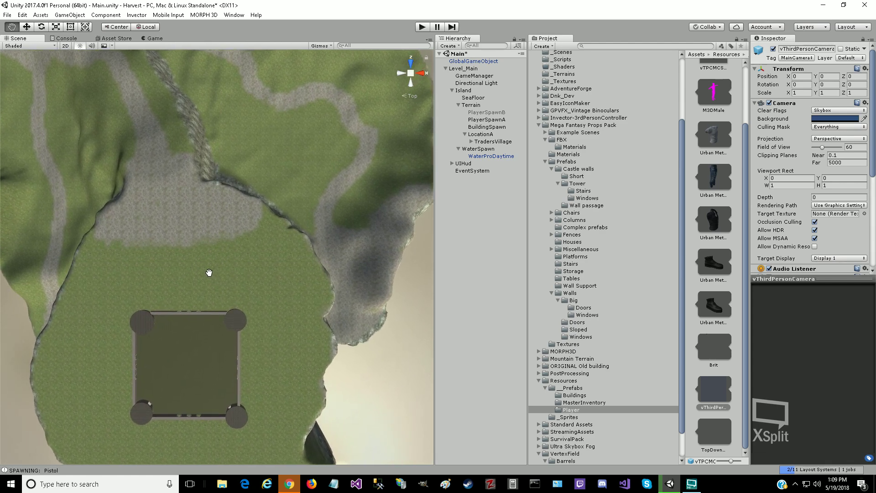
{"action": "scroll", "coordinate": [209, 273], "scroll_direction": "up", "scroll_amount": 3}
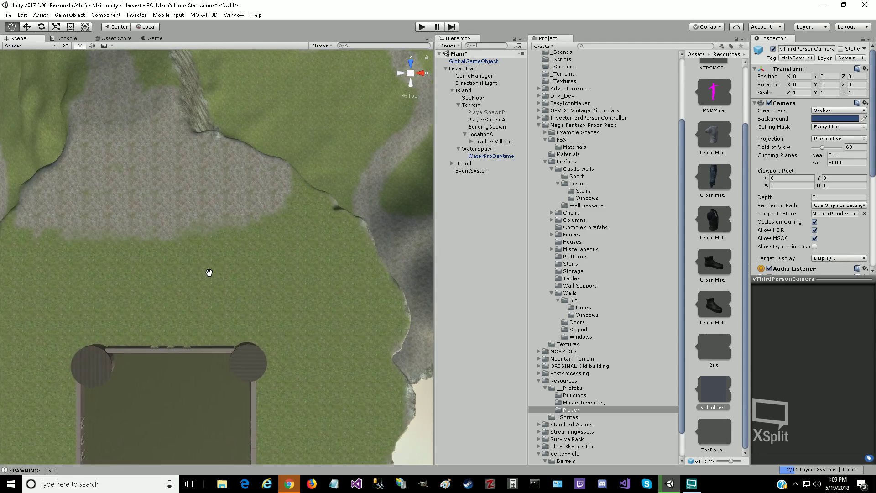
{"action": "left_click_drag", "start_coordinate": [209, 272], "coordinate": [186, 230]}
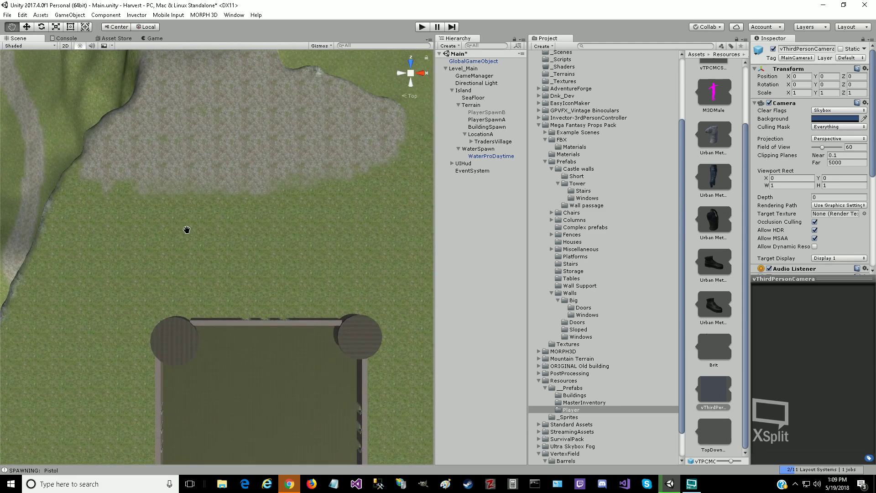
{"action": "left_click_drag", "start_coordinate": [240, 246], "coordinate": [189, 284]}
{"action": "scroll", "coordinate": [191, 336], "scroll_direction": "up", "scroll_amount": 2}
{"action": "scroll", "coordinate": [189, 284], "scroll_direction": "up", "scroll_amount": 3}
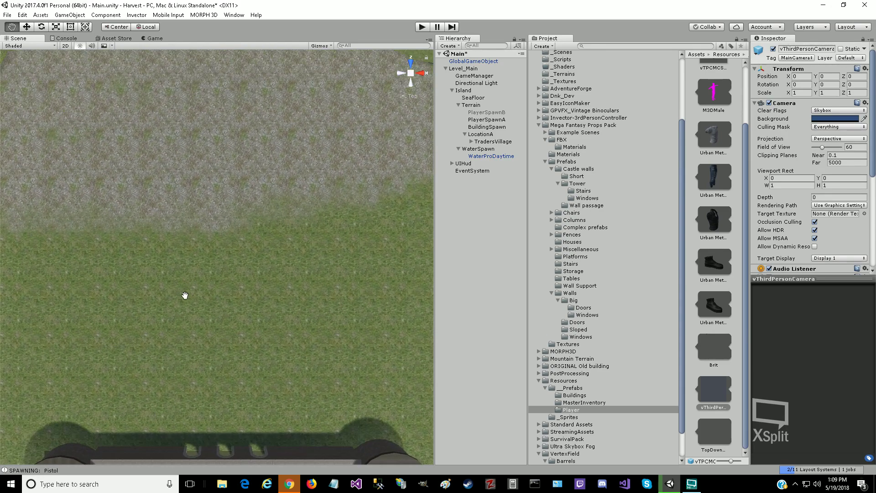
{"action": "scroll", "coordinate": [182, 299], "scroll_direction": "down", "scroll_amount": 2}
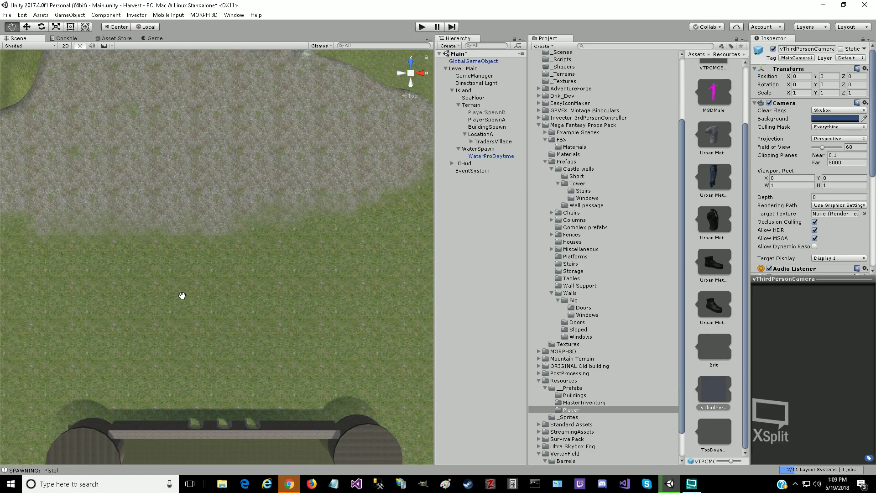
{"action": "scroll", "coordinate": [178, 285], "scroll_direction": "down", "scroll_amount": 2}
{"action": "left_click_drag", "start_coordinate": [180, 289], "coordinate": [165, 315]}
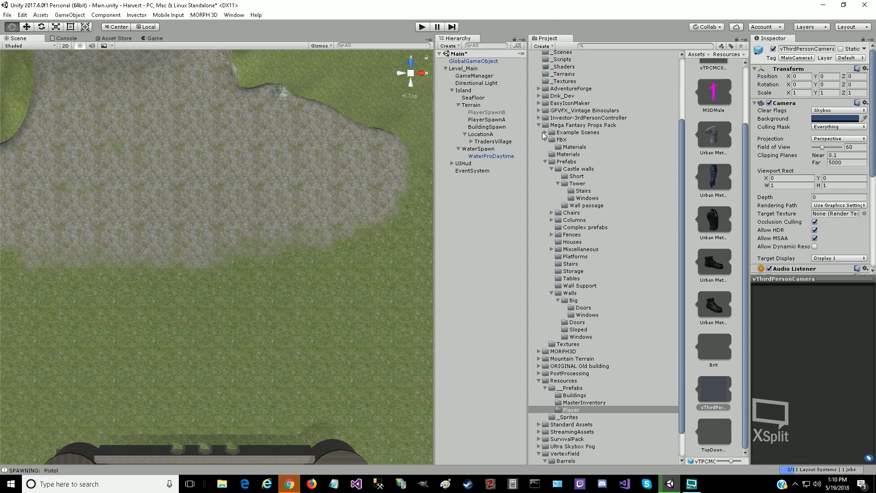
Step: Set up tree painting on the Terrain with the broadleaf tree and a brush size of 1
{"action": "left_click", "coordinate": [468, 107]}
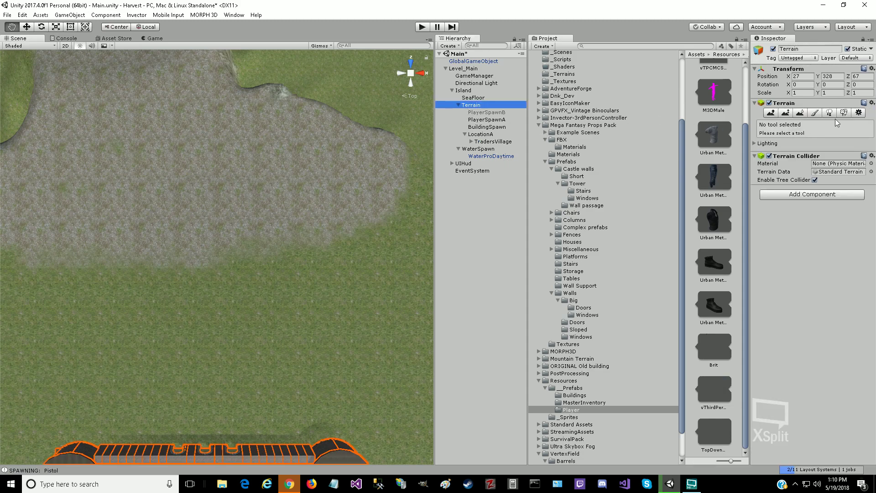
{"action": "left_click", "coordinate": [830, 114]}
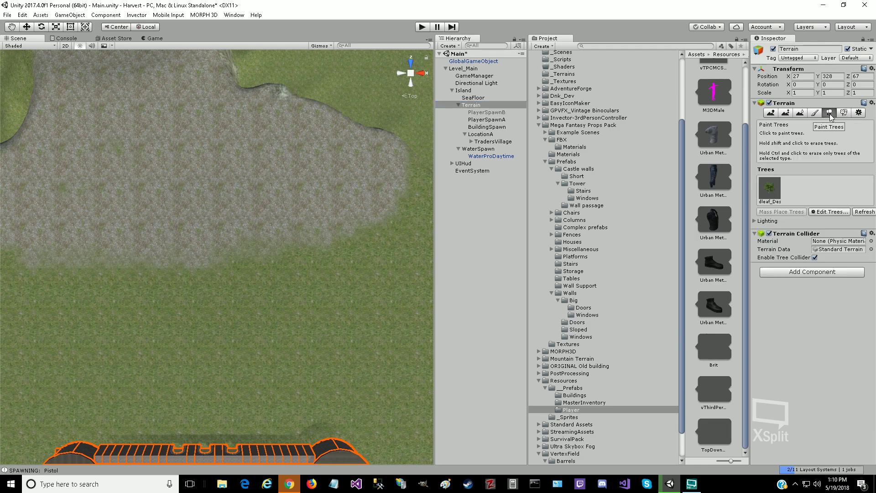
{"action": "left_click", "coordinate": [771, 190]}
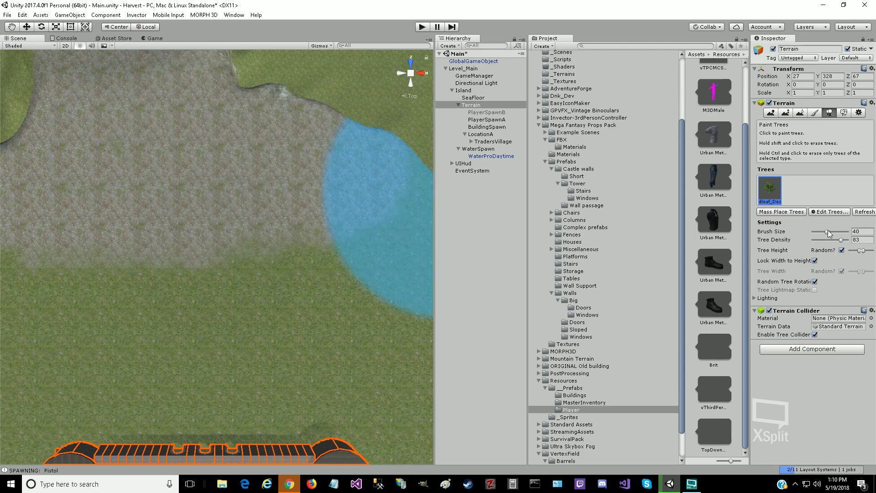
{"action": "left_click_drag", "start_coordinate": [828, 231], "coordinate": [813, 233]}
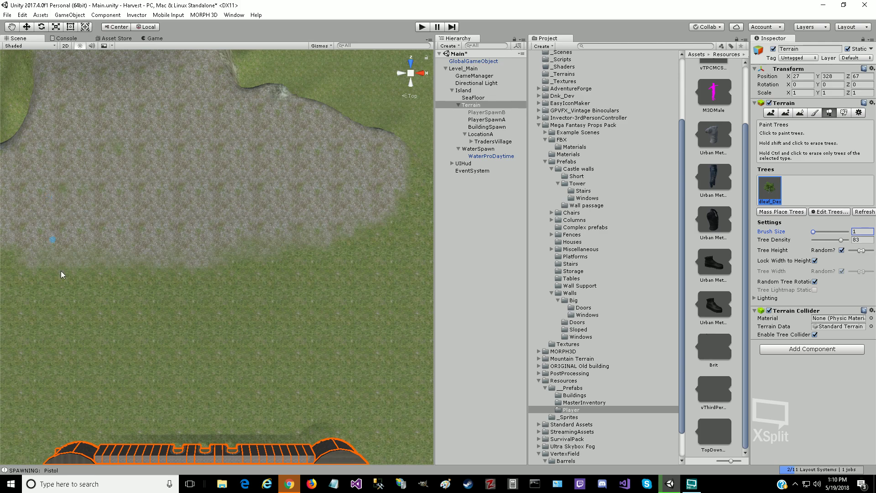
{"action": "left_click", "coordinate": [161, 428]}
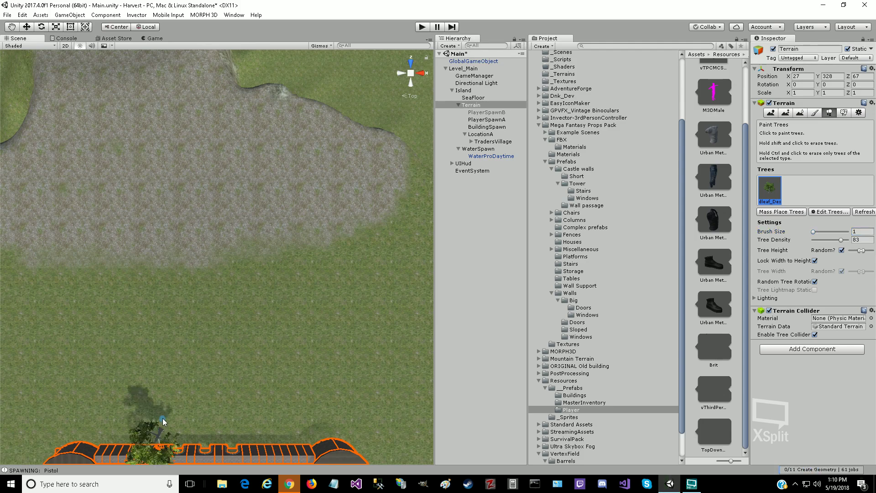
{"action": "left_click", "coordinate": [21, 15]}
{"action": "left_click", "coordinate": [32, 25]}
Step: Plant a row of five trees along the western side of the approach, from the village wall to the edge of the stone paving
{"action": "left_click", "coordinate": [144, 403]}
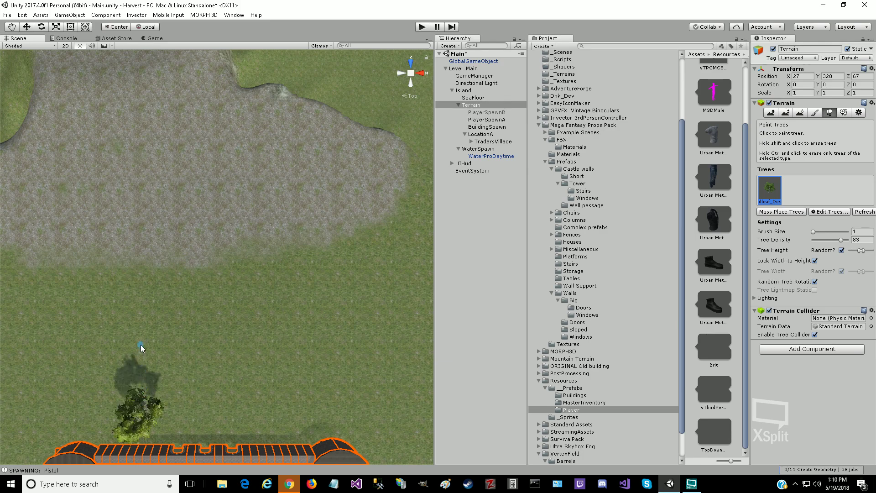
{"action": "left_click", "coordinate": [140, 345]}
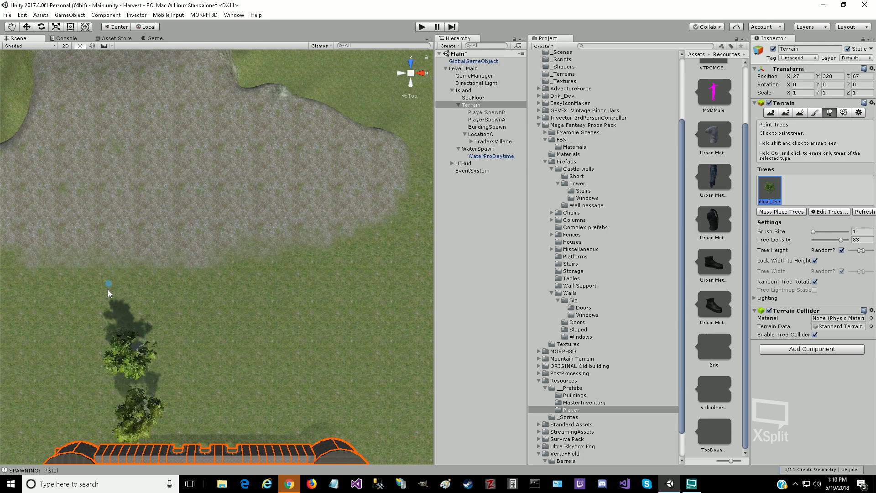
{"action": "left_click", "coordinate": [120, 292]}
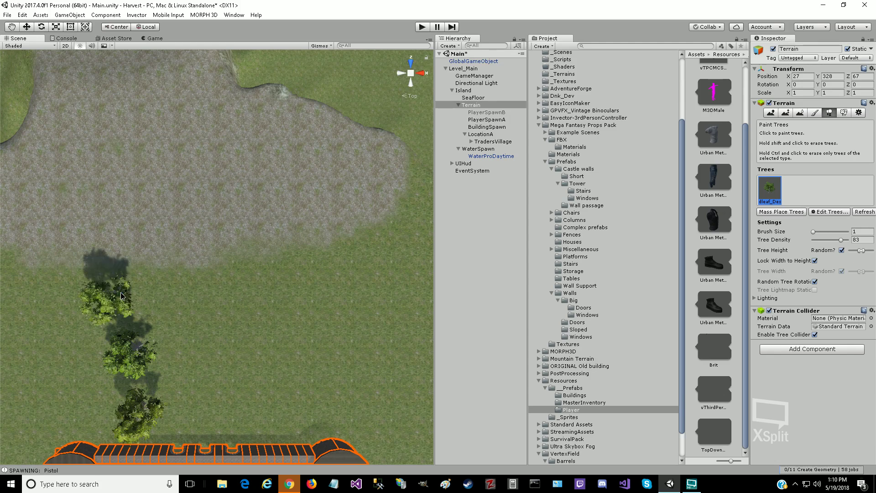
{"action": "left_click", "coordinate": [79, 236]}
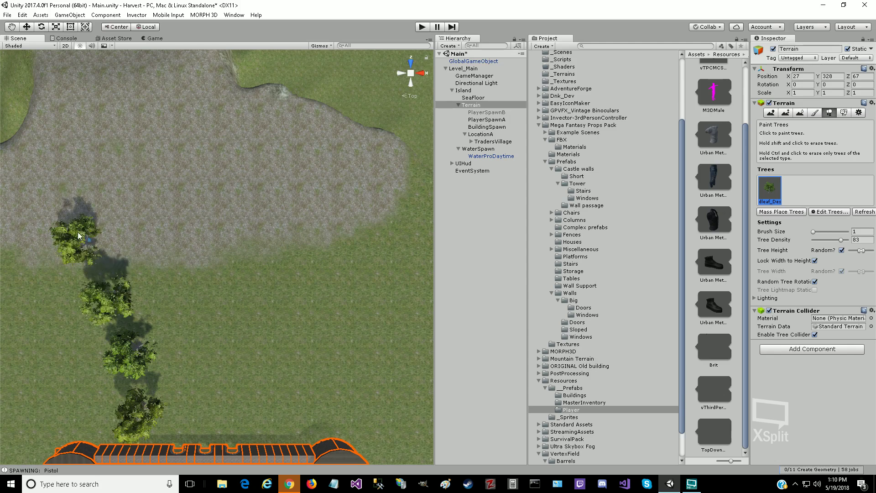
{"action": "left_click", "coordinate": [40, 173]}
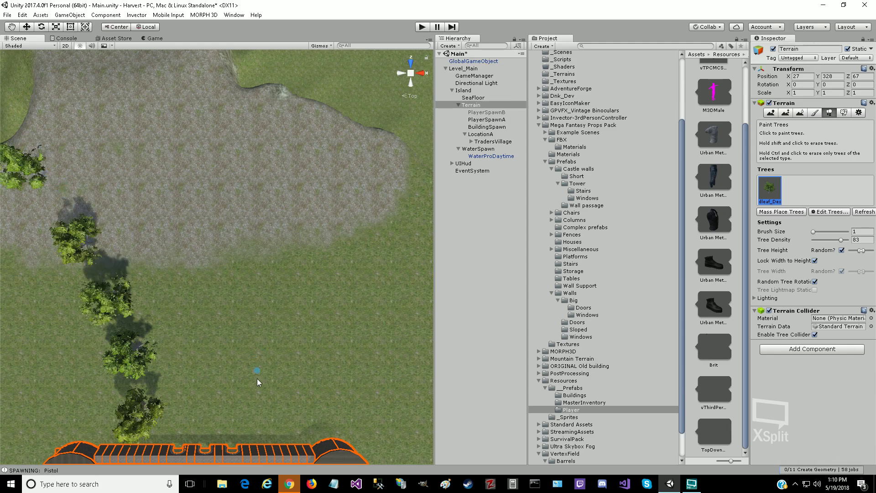
Step: Plant a matching row of five trees along the eastern side of the approach, from the village wall up across the stone paving
{"action": "left_click", "coordinate": [255, 404]}
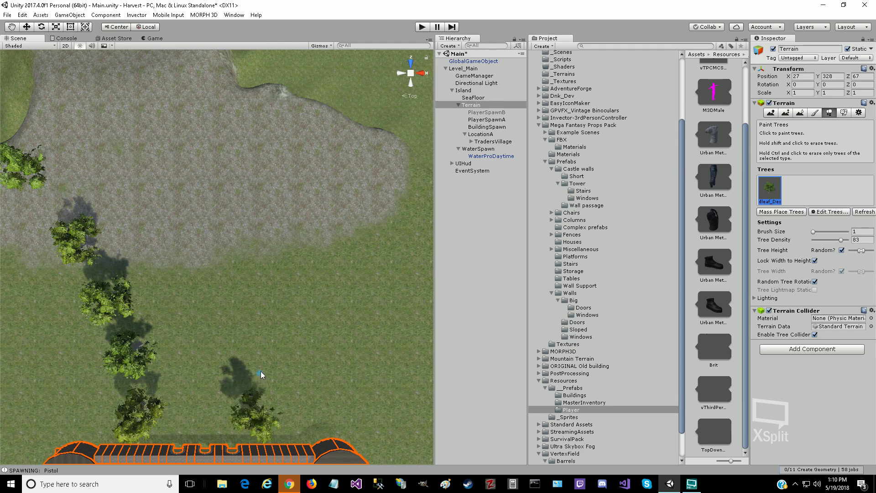
{"action": "left_click", "coordinate": [266, 351]}
{"action": "left_click", "coordinate": [272, 286]}
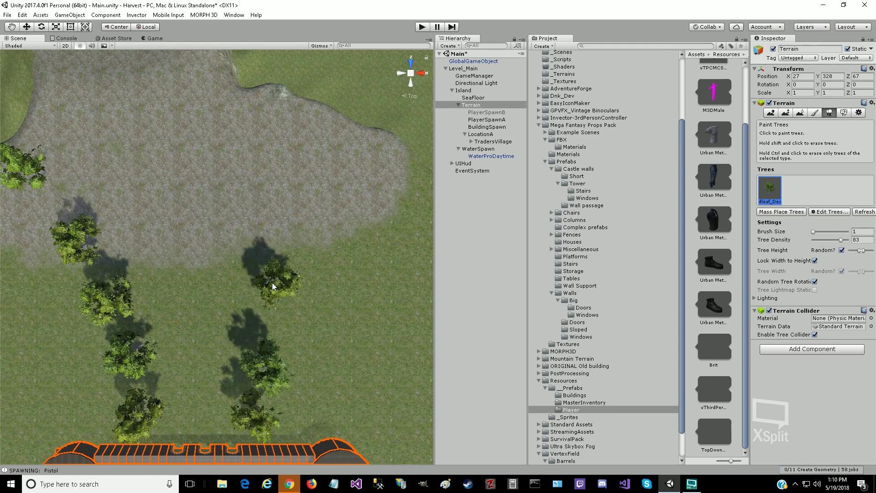
{"action": "left_click", "coordinate": [283, 210]}
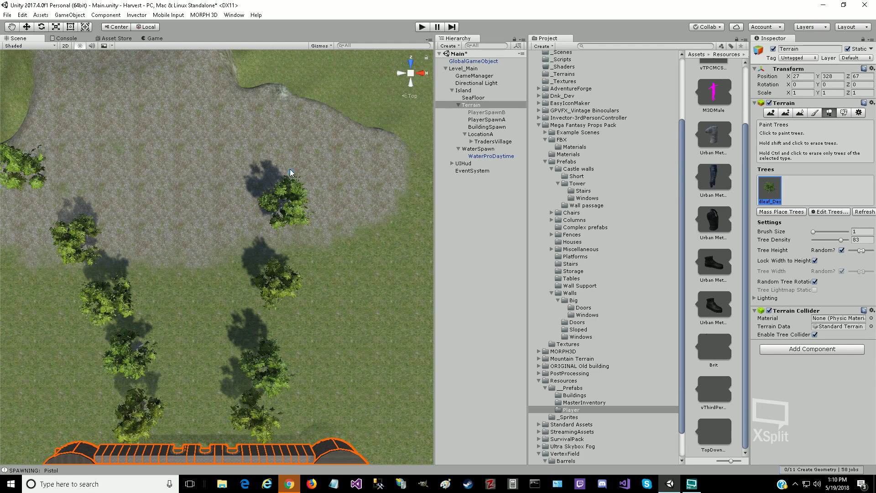
{"action": "left_click", "coordinate": [284, 142]}
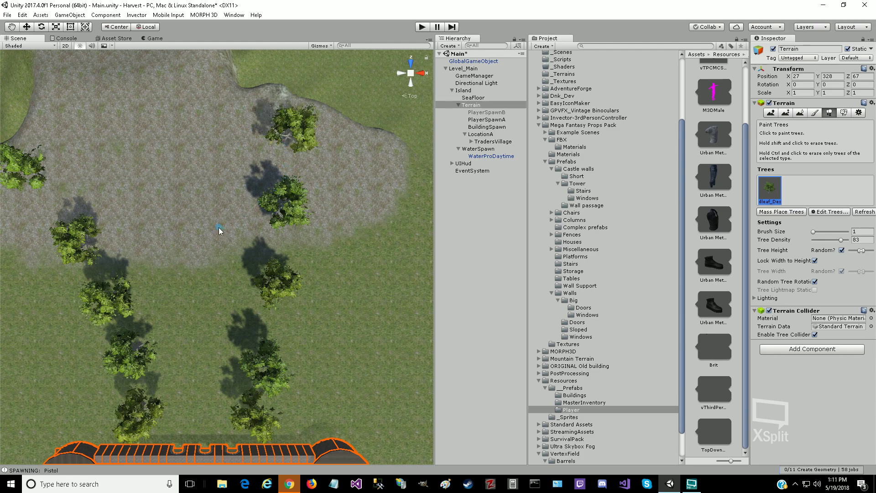
Step: Fill the gap in the western row with one tree and plant three more trees east of the eastern row
{"action": "left_click", "coordinate": [51, 202]}
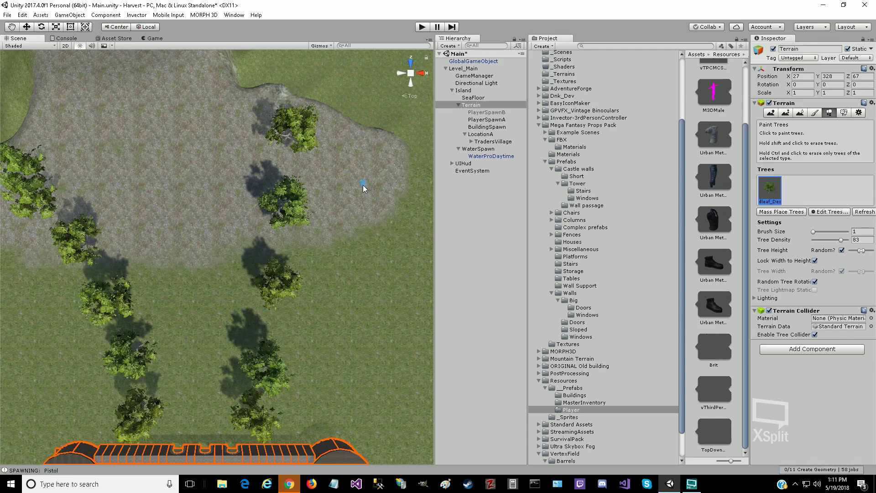
{"action": "left_click", "coordinate": [372, 195]}
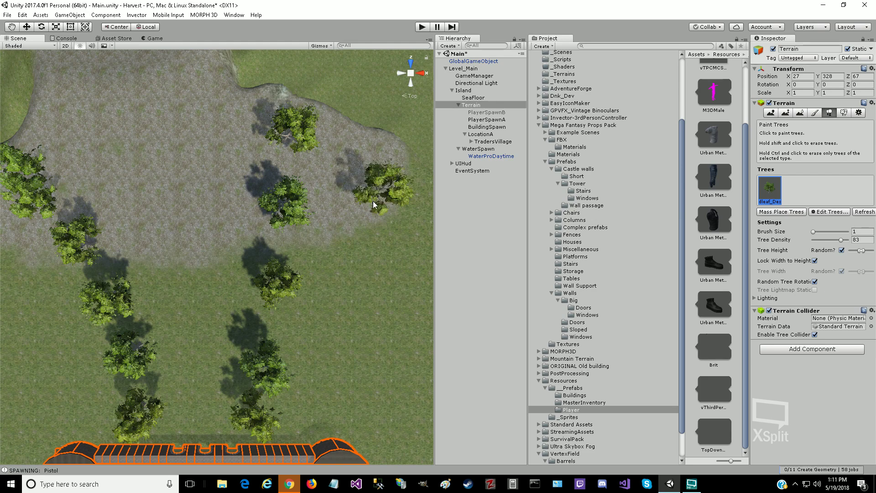
{"action": "left_click", "coordinate": [357, 263]}
{"action": "left_click", "coordinate": [349, 359]}
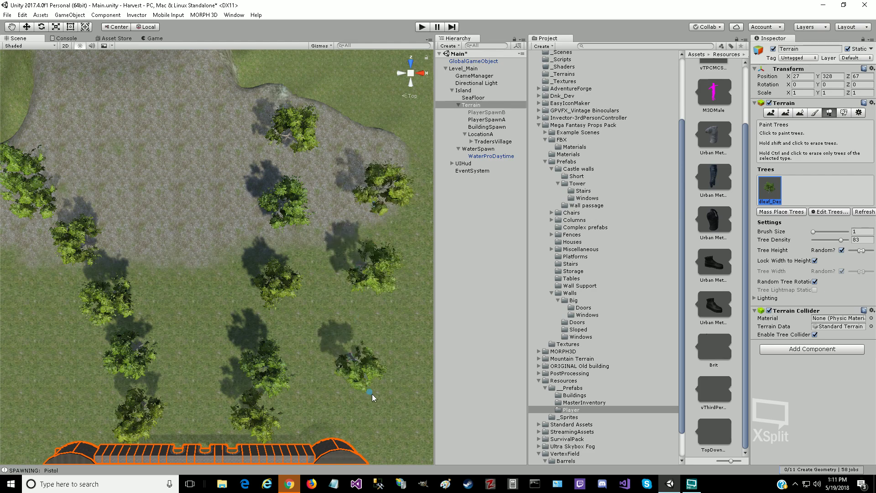
Step: Plant three more trees on each outer flank of the approach, spreading them over the grass beside the village's corner towers
{"action": "scroll", "coordinate": [184, 283], "scroll_direction": "down", "scroll_amount": 4}
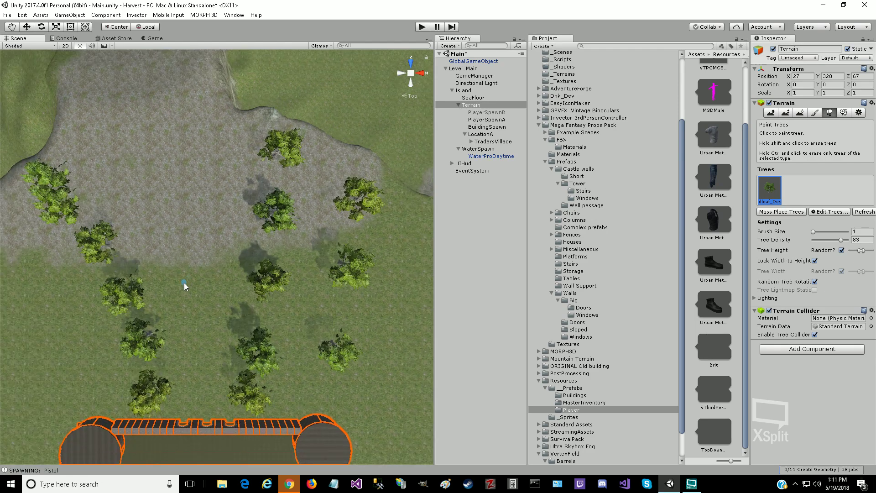
{"action": "scroll", "coordinate": [184, 283], "scroll_direction": "down", "scroll_amount": 1}
{"action": "scroll", "coordinate": [185, 282], "scroll_direction": "up", "scroll_amount": 1}
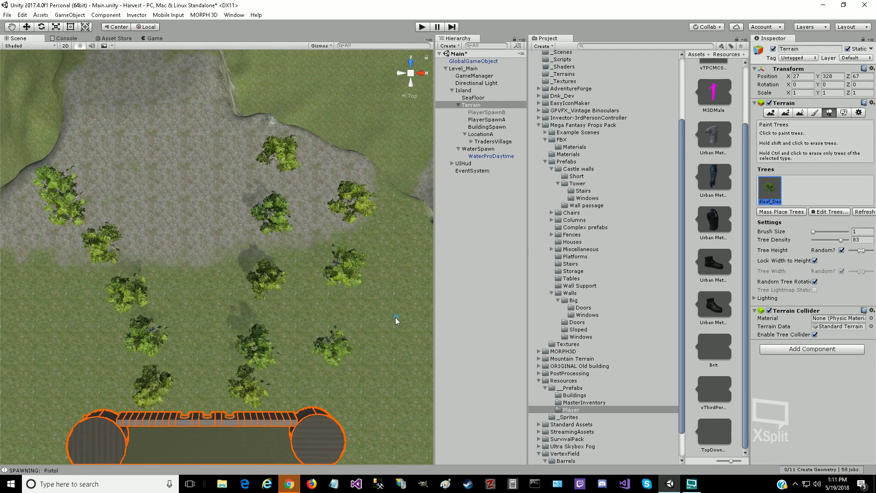
{"action": "left_click", "coordinate": [397, 320]}
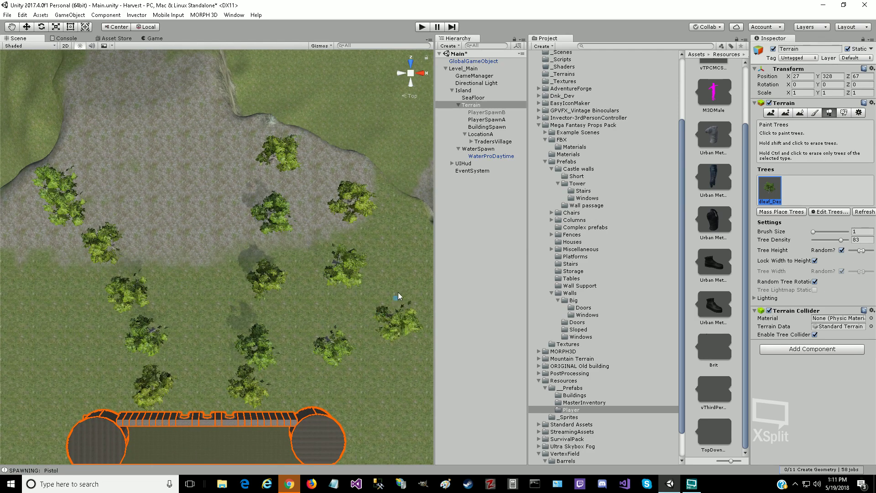
{"action": "left_click", "coordinate": [402, 254]}
{"action": "left_click", "coordinate": [377, 393]}
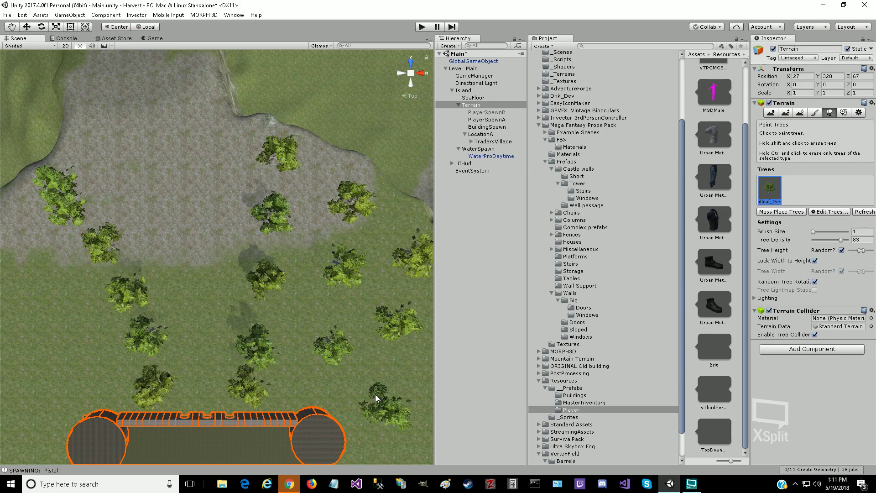
{"action": "left_click", "coordinate": [50, 316]}
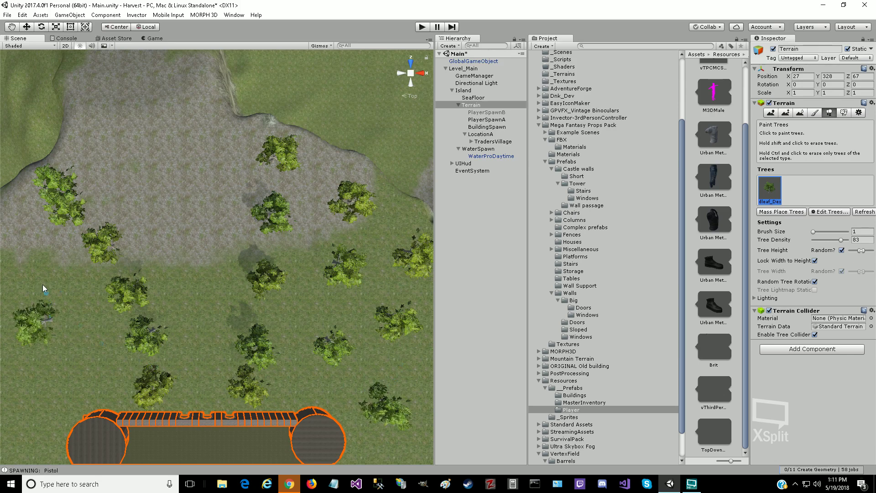
{"action": "left_click", "coordinate": [60, 378]}
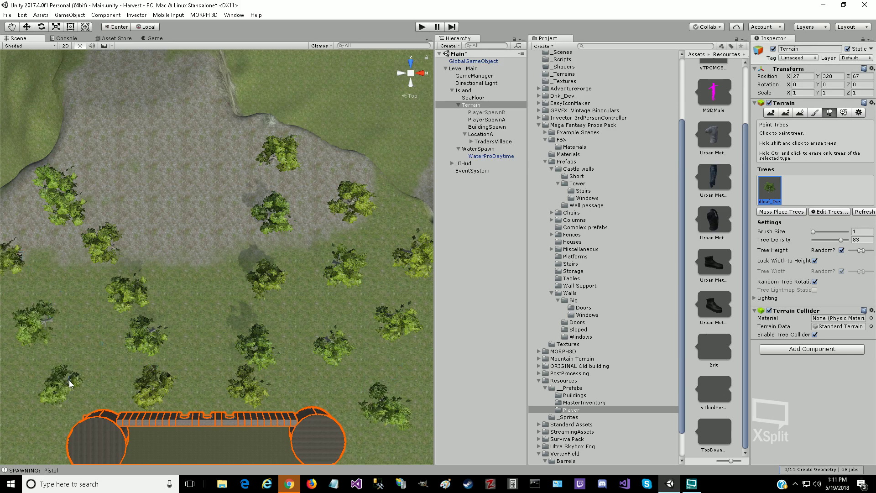
Step: Plant seven trees over the grass west of the village, from beside its northwest corner tower down along the western wall
{"action": "left_click", "coordinate": [12, 27]}
{"action": "left_click_drag", "start_coordinate": [53, 345], "coordinate": [209, 251]}
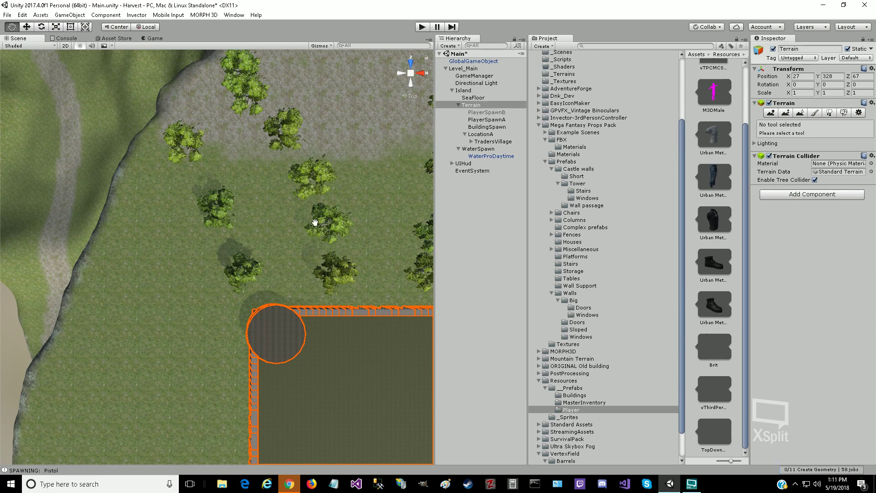
{"action": "left_click", "coordinate": [829, 113]}
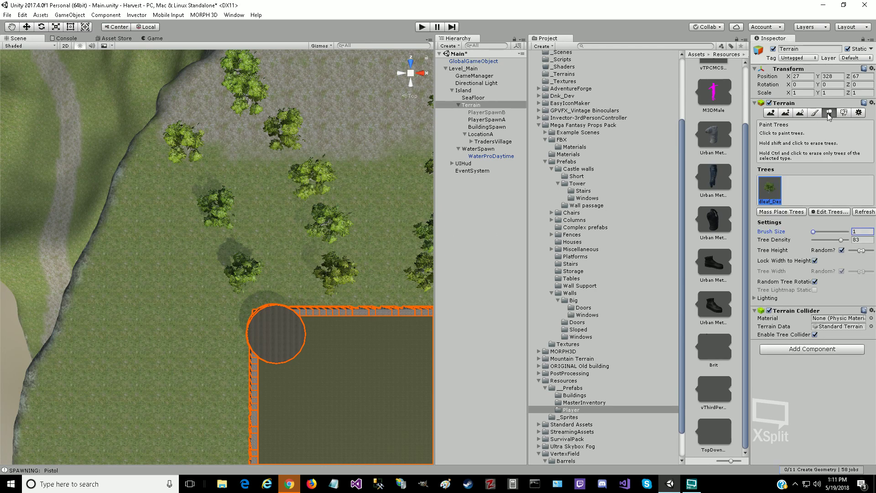
{"action": "left_click", "coordinate": [148, 218]}
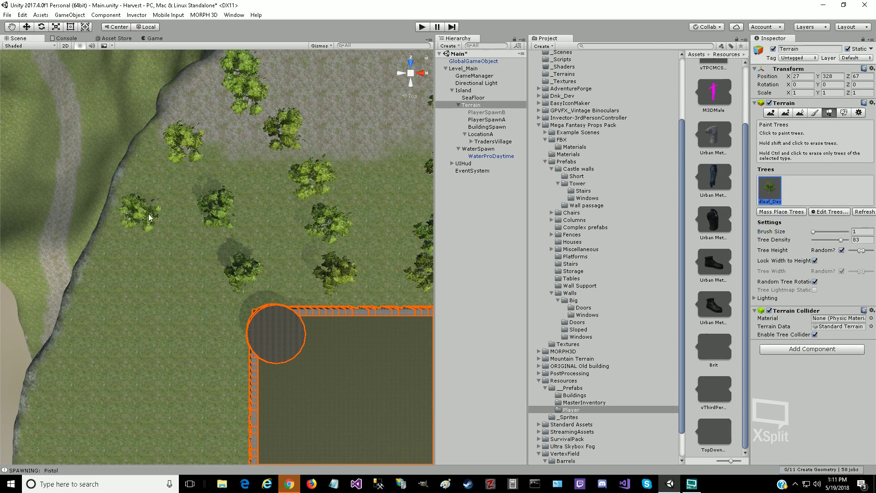
{"action": "left_click", "coordinate": [185, 263]}
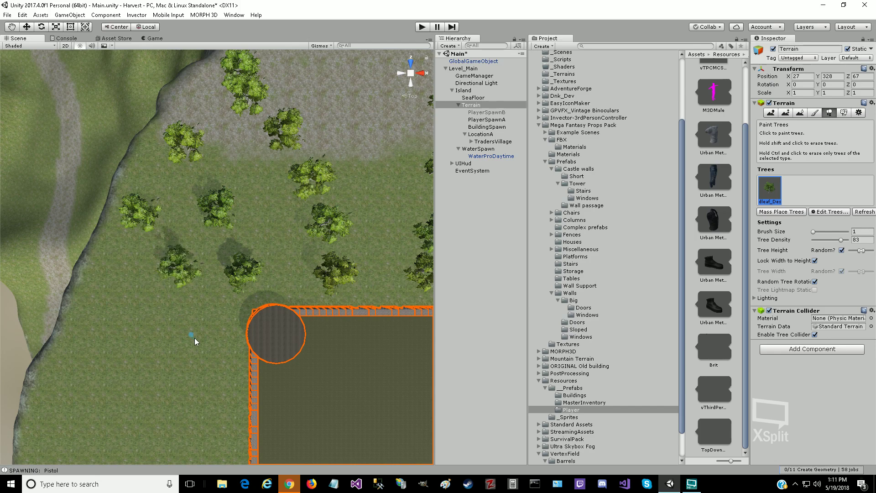
{"action": "left_click", "coordinate": [198, 352]}
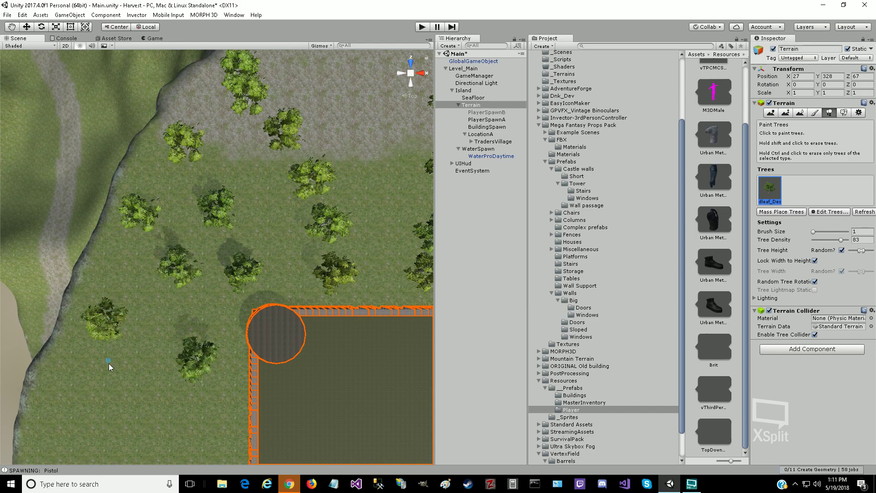
{"action": "left_click", "coordinate": [78, 401]}
{"action": "left_click", "coordinate": [169, 432]}
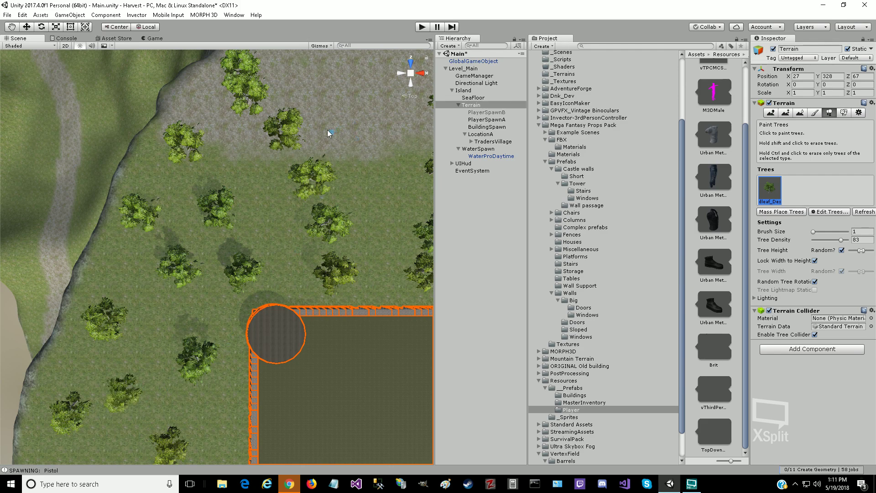
Step: Play-test the scene, walk the character through the new trees to the village wall, check the inventory and stop the game
{"action": "left_click", "coordinate": [422, 28]}
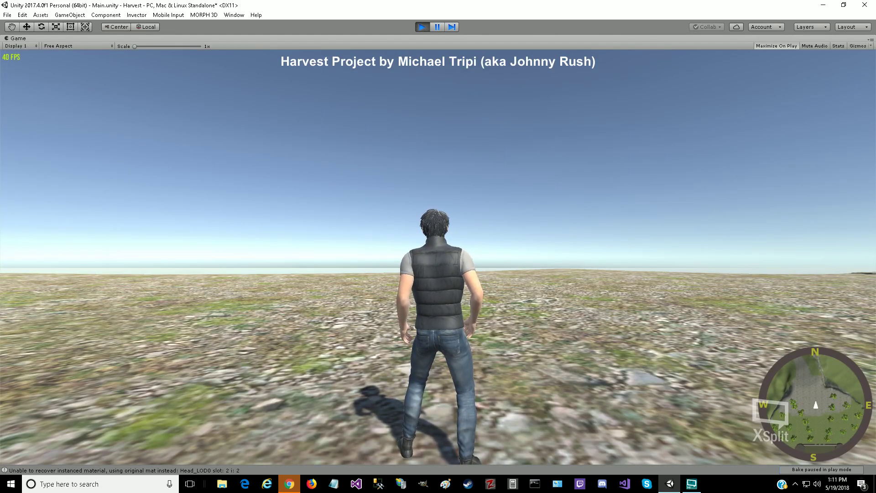
{"action": "key", "text": "w"}
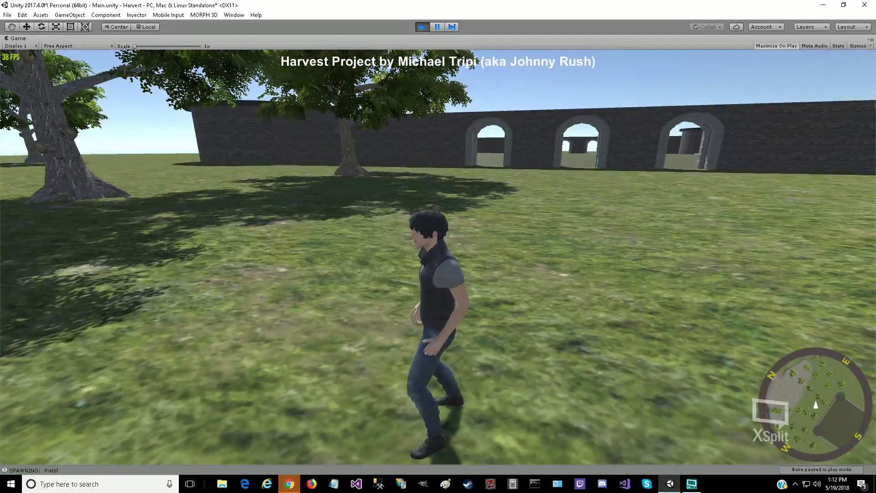
{"action": "key", "text": "i"}
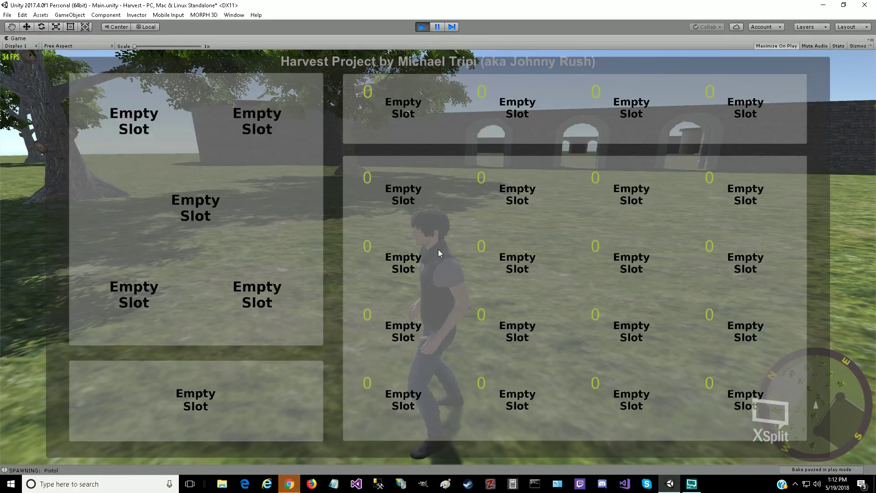
{"action": "key", "text": "ctrl+p"}
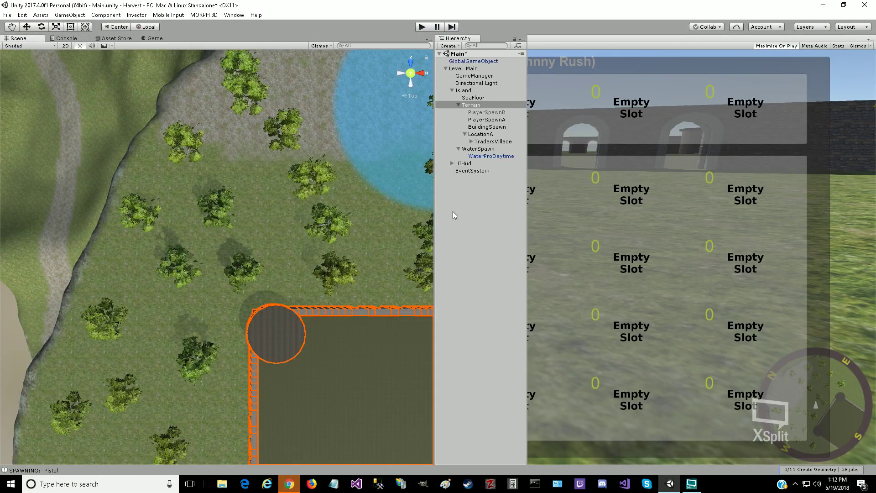
Step: Set the terrain's Paint Texture brush size to 1
{"action": "left_click", "coordinate": [12, 27]}
{"action": "mouse_move", "coordinate": [385, 219]}
{"action": "left_mouse_down"}
{"action": "mouse_move", "coordinate": [306, 230]}
{"action": "mouse_move", "coordinate": [233, 269]}
{"action": "mouse_move", "coordinate": [240, 344]}
{"action": "mouse_move", "coordinate": [252, 360]}
{"action": "left_mouse_up"}
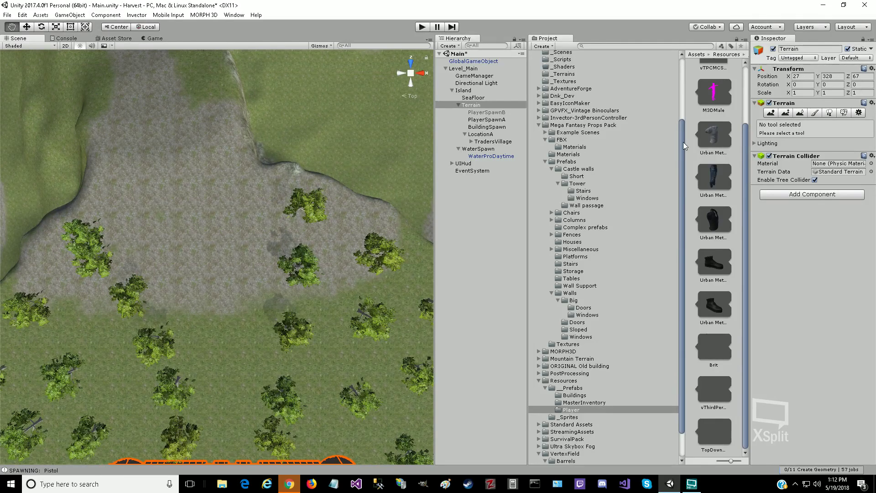
{"action": "left_click", "coordinate": [829, 113]}
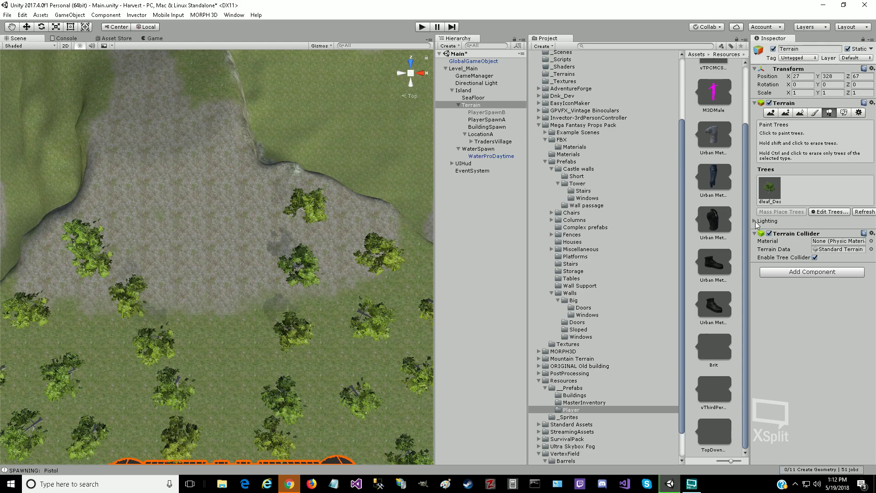
{"action": "left_click", "coordinate": [815, 114]}
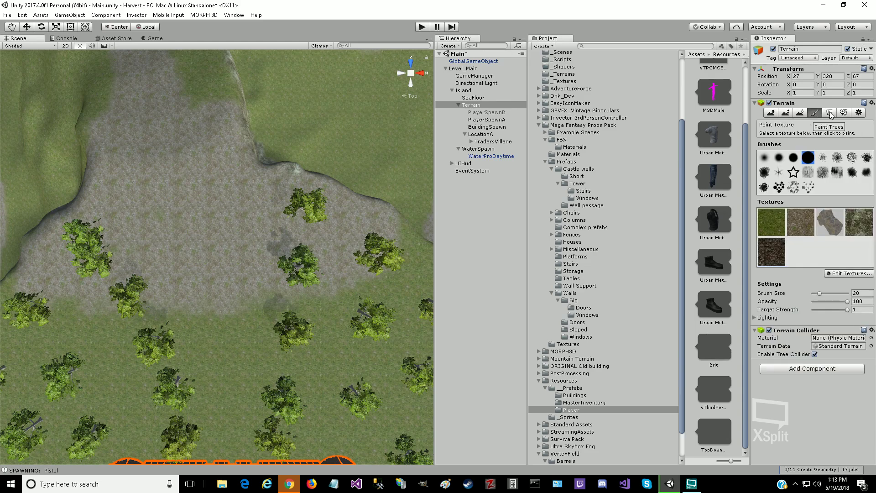
{"action": "left_click", "coordinate": [830, 112]}
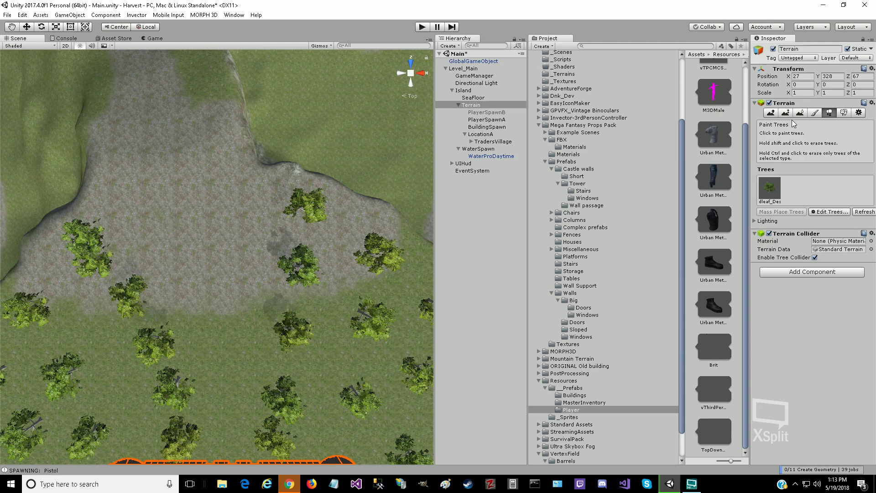
{"action": "left_click", "coordinate": [815, 113]}
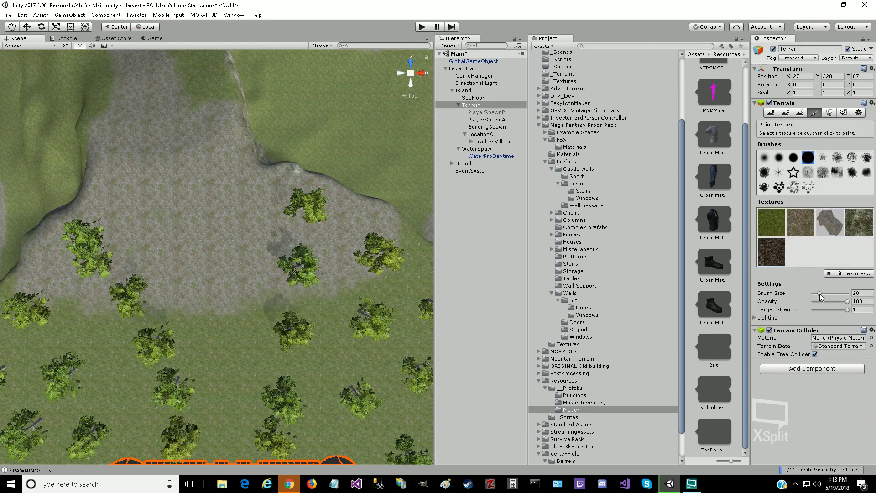
{"action": "left_click_drag", "start_coordinate": [820, 294], "coordinate": [810, 299]}
{"action": "left_click", "coordinate": [799, 112]}
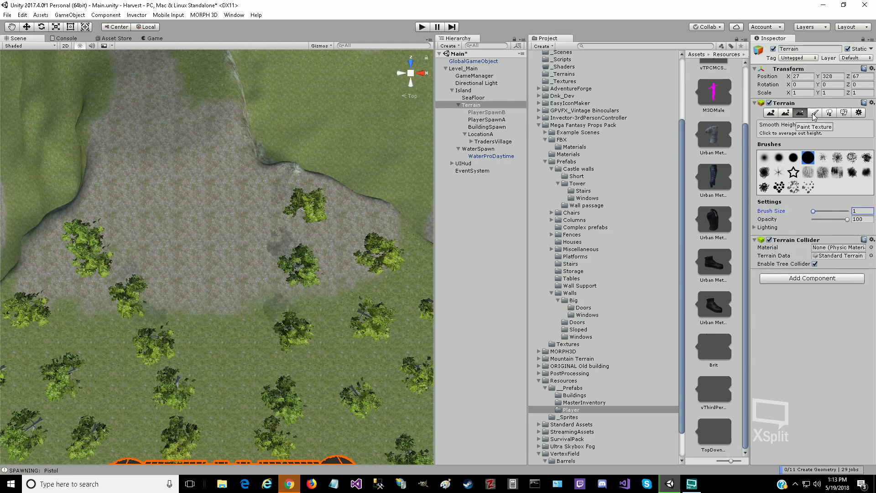
{"action": "left_click", "coordinate": [814, 114]}
{"action": "left_click", "coordinate": [829, 114]}
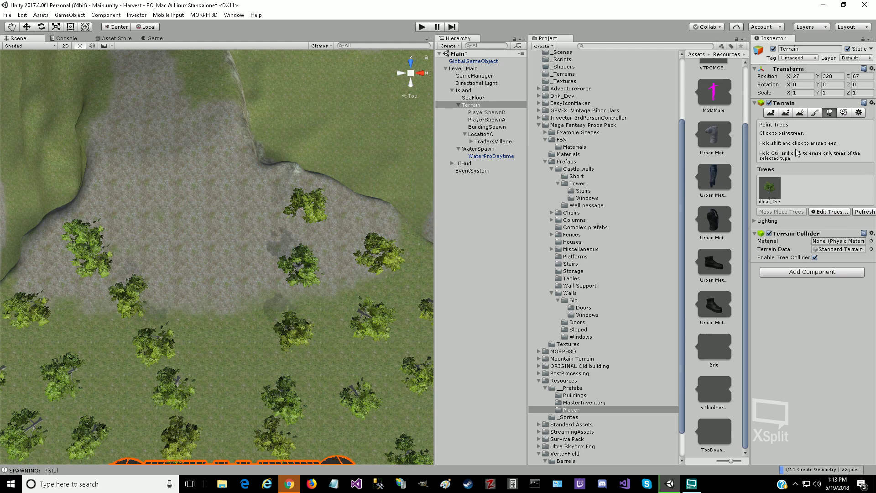
{"action": "left_click", "coordinate": [755, 223]}
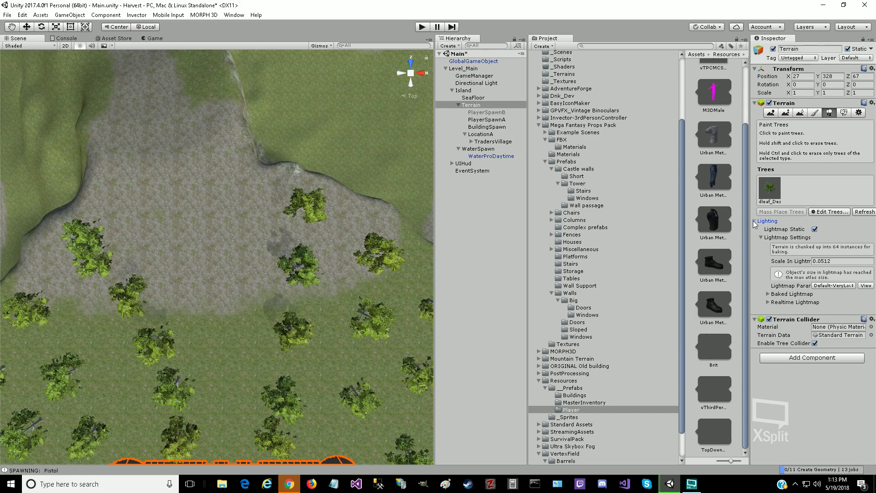
{"action": "left_click", "coordinate": [754, 221]}
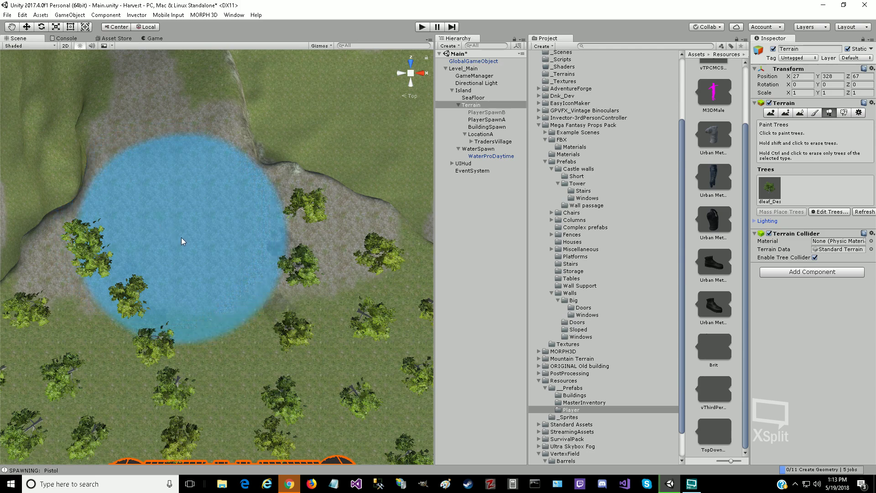
{"action": "scroll", "coordinate": [175, 237], "scroll_direction": "down", "scroll_amount": 5}
{"action": "scroll", "coordinate": [178, 237], "scroll_direction": "down", "scroll_amount": 2}
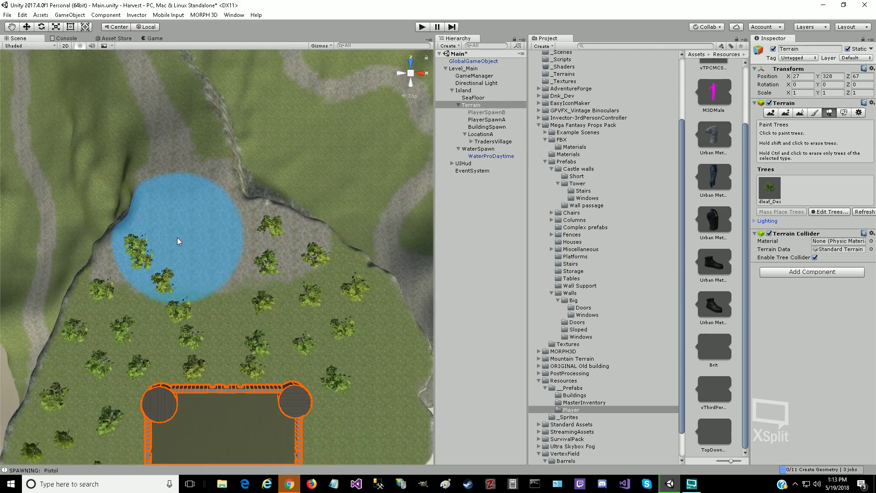
{"action": "scroll", "coordinate": [177, 238], "scroll_direction": "up", "scroll_amount": 3}
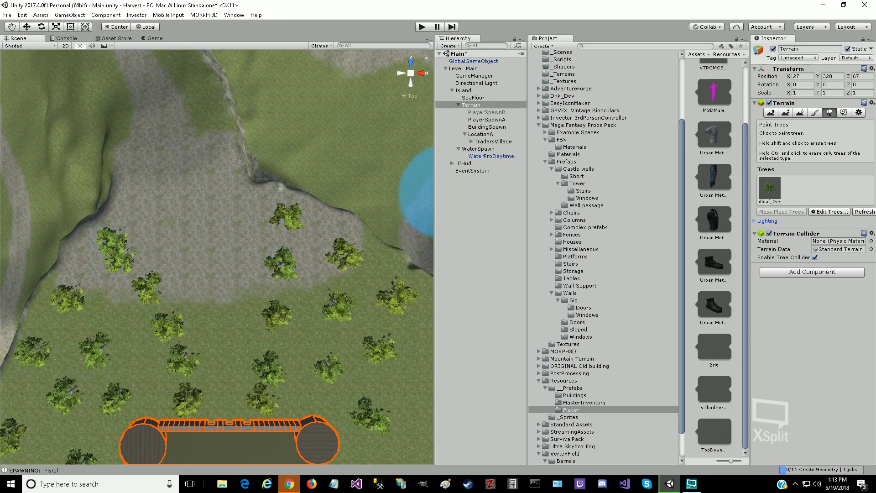
{"action": "left_click", "coordinate": [770, 112]}
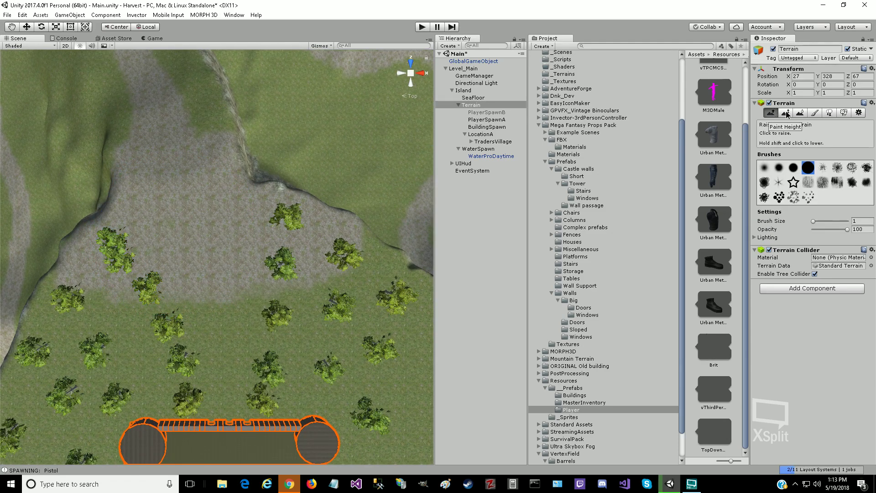
{"action": "left_click", "coordinate": [785, 113]}
{"action": "left_click", "coordinate": [802, 115]}
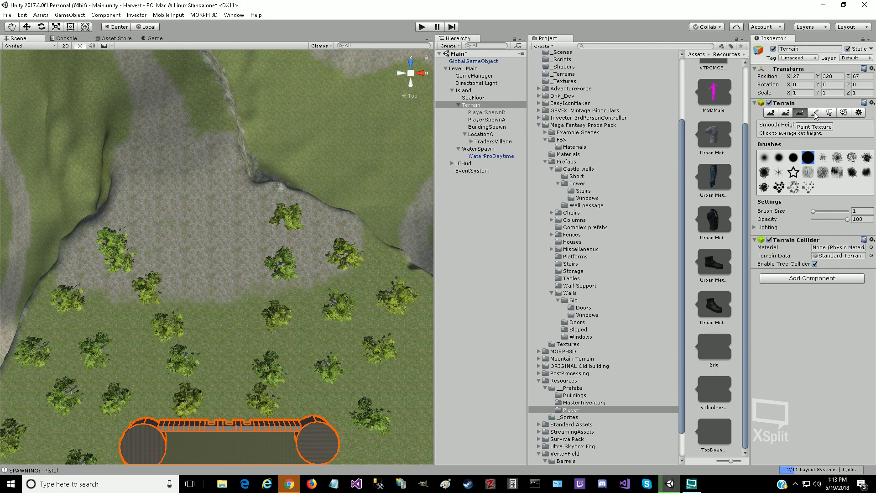
{"action": "left_click", "coordinate": [819, 113]}
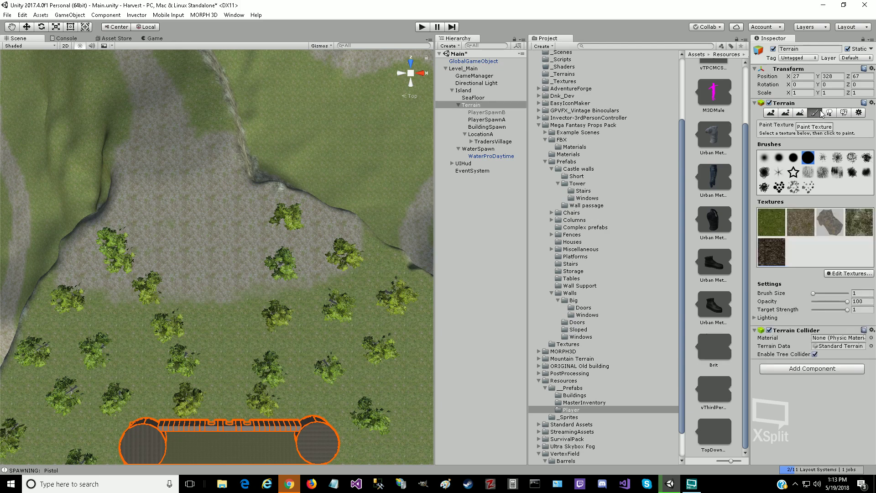
{"action": "left_click", "coordinate": [830, 113]}
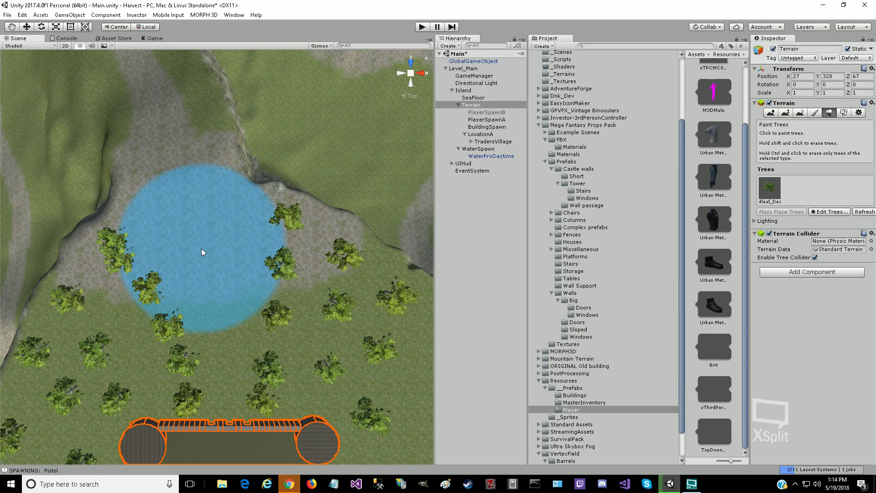
Step: Choose the dleaf_Des tree with brush size 1 and plant four trees across the northern half of the stone clearing
{"action": "left_click", "coordinate": [775, 191]}
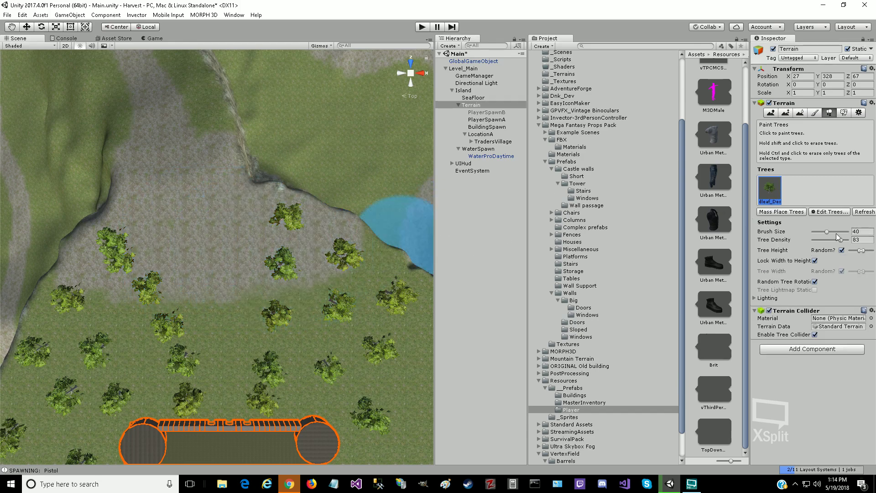
{"action": "left_click_drag", "start_coordinate": [826, 232], "coordinate": [808, 240]}
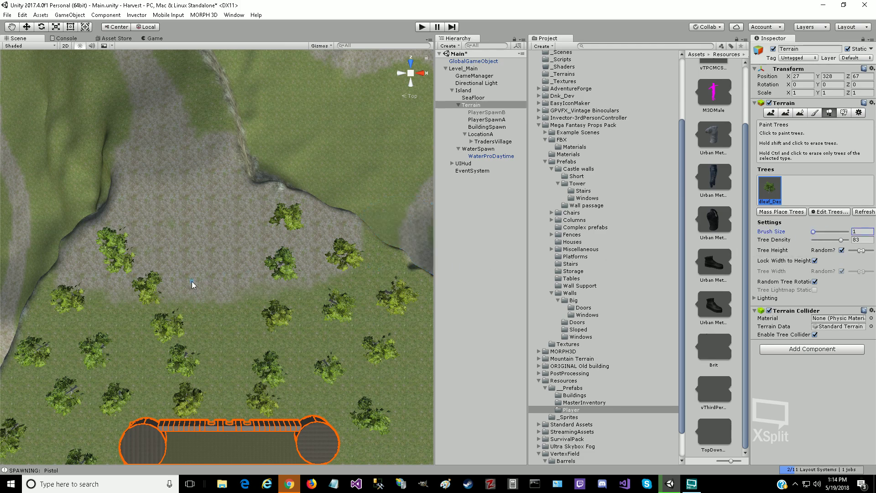
{"action": "scroll", "coordinate": [201, 290], "scroll_direction": "up", "scroll_amount": 5}
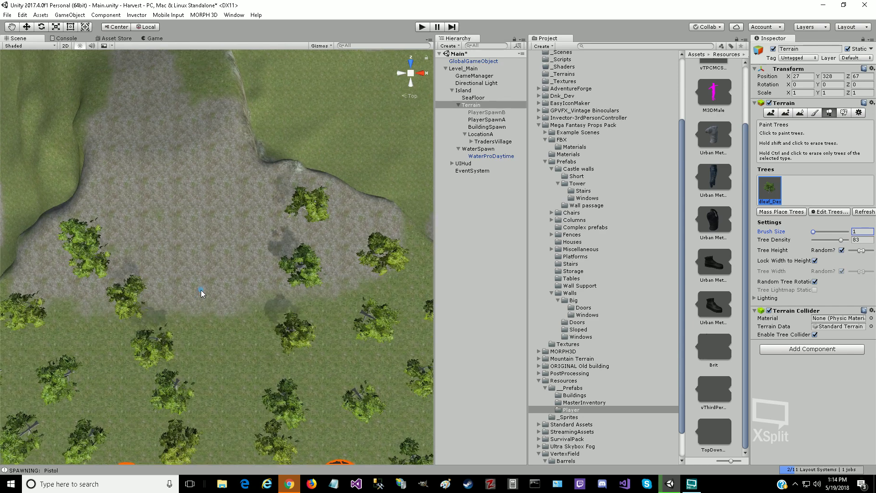
{"action": "left_click", "coordinate": [154, 235]}
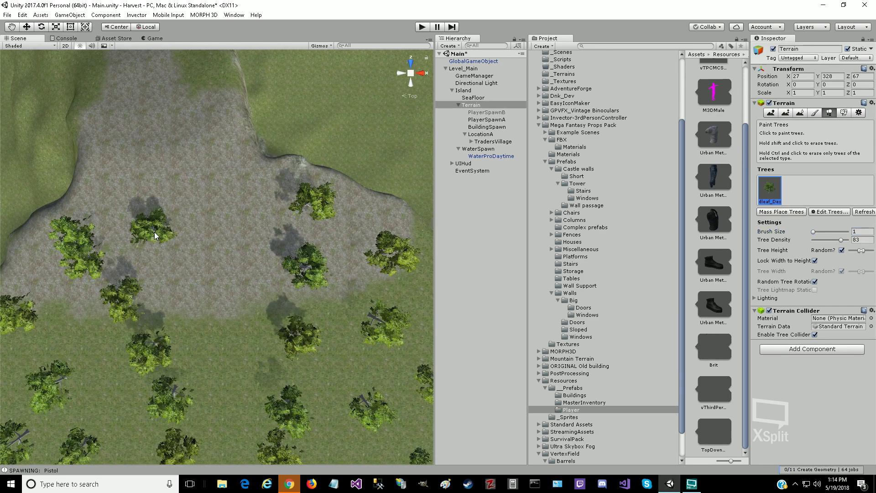
{"action": "left_click", "coordinate": [108, 162]}
{"action": "left_click", "coordinate": [191, 181]}
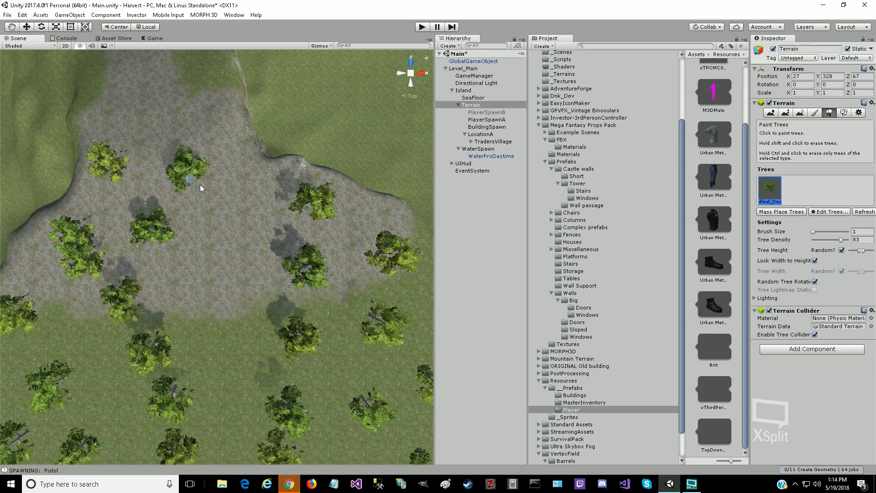
{"action": "left_click", "coordinate": [249, 202]}
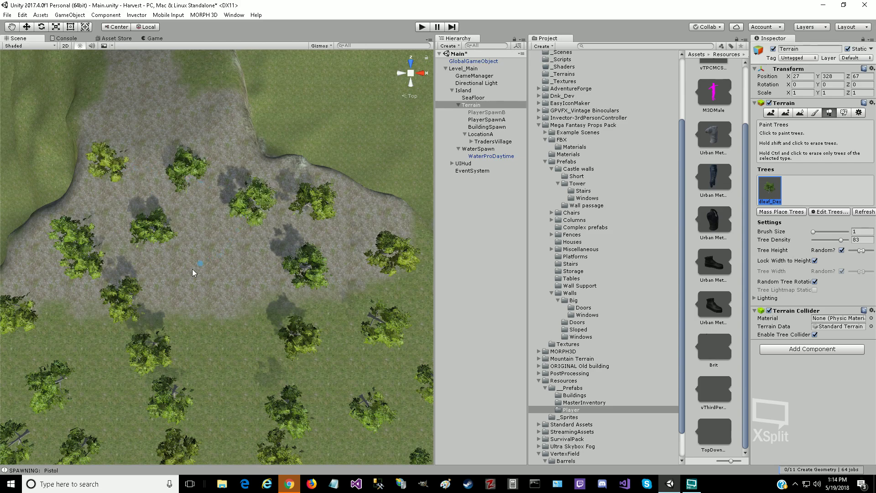
Step: Plant two trees near the paving's southern edge, one on the grass south of it, and three up the stone path to the north
{"action": "left_click", "coordinate": [192, 290]}
{"action": "left_click", "coordinate": [247, 280]}
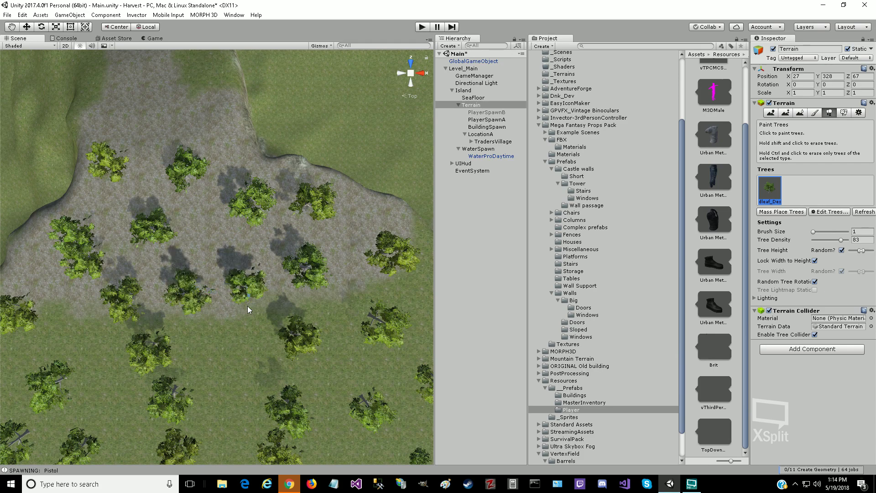
{"action": "left_click", "coordinate": [234, 371]}
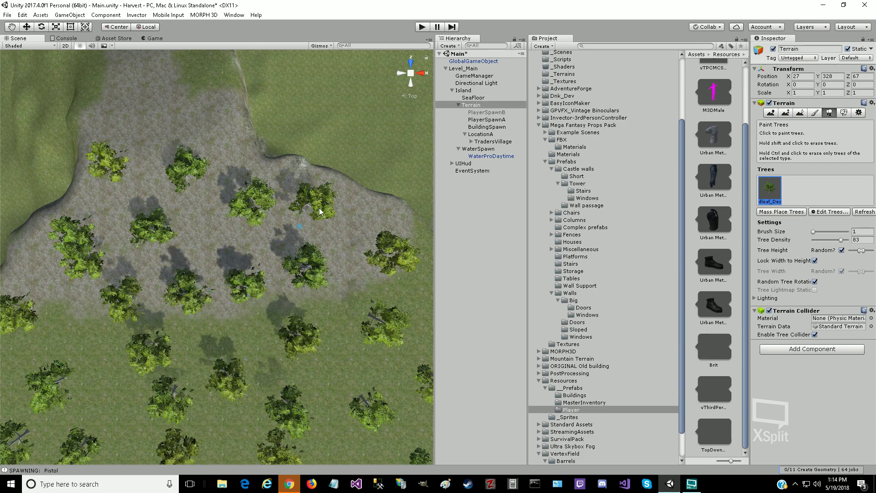
{"action": "scroll", "coordinate": [172, 275], "scroll_direction": "down", "scroll_amount": 3}
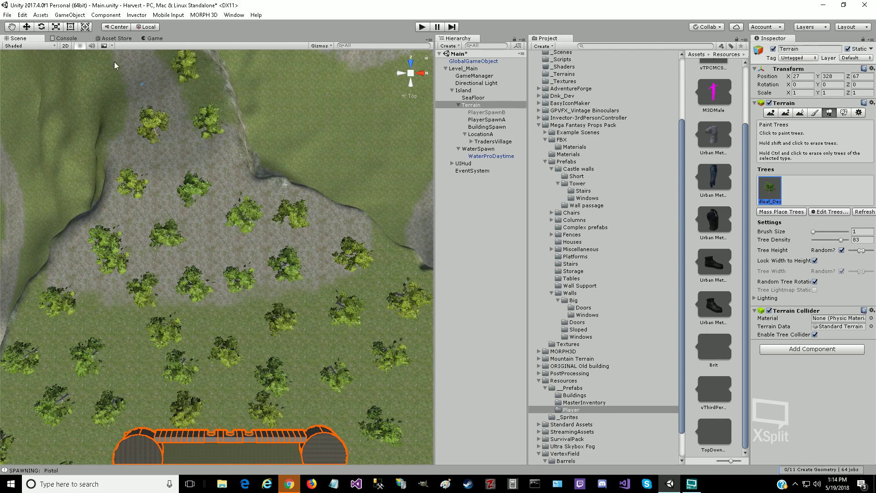
{"action": "key", "text": "q"}
{"action": "mouse_move", "coordinate": [137, 116]}
{"action": "left_mouse_down"}
{"action": "mouse_move", "coordinate": [194, 209]}
{"action": "mouse_move", "coordinate": [270, 365]}
{"action": "left_mouse_up"}
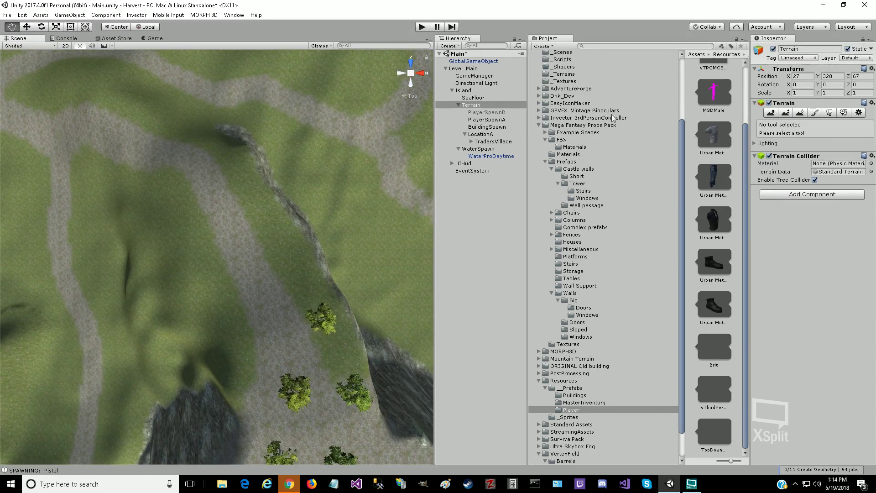
Step: Plant dleaf_Des trees along both sides of the northern stone path, on the grass west of it, and around its upper end
{"action": "left_click", "coordinate": [829, 113]}
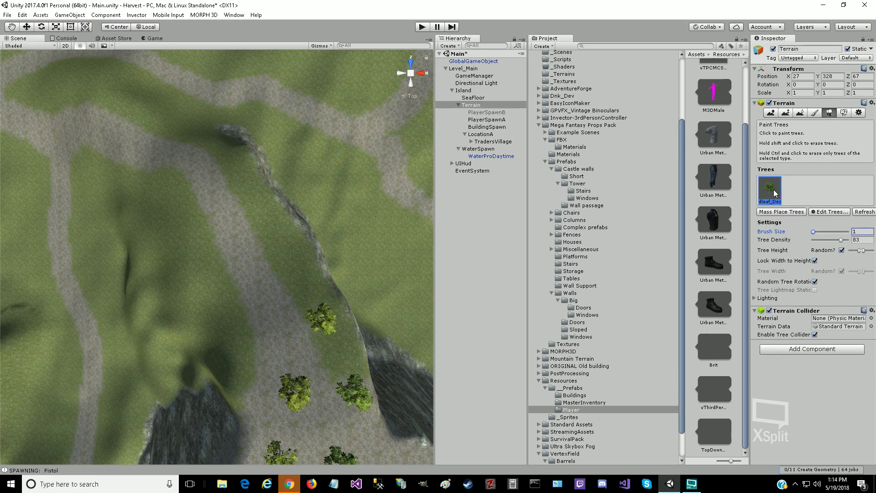
{"action": "left_click", "coordinate": [237, 346]}
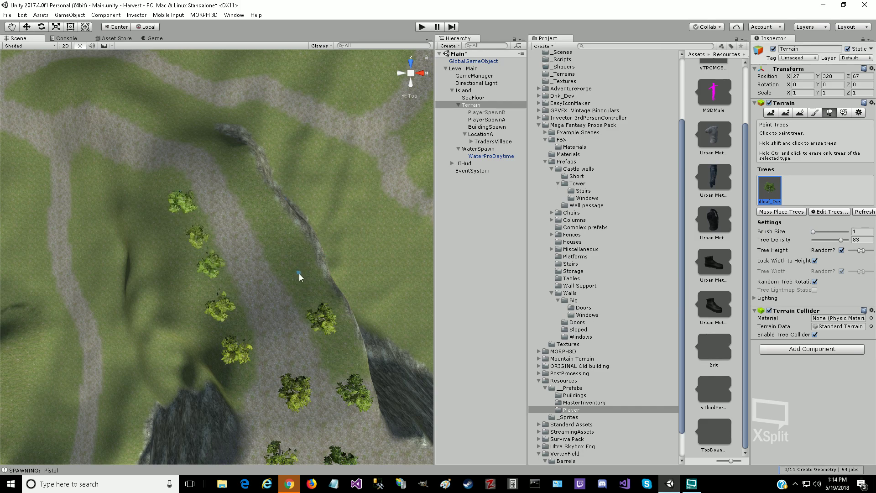
{"action": "left_click", "coordinate": [287, 252]}
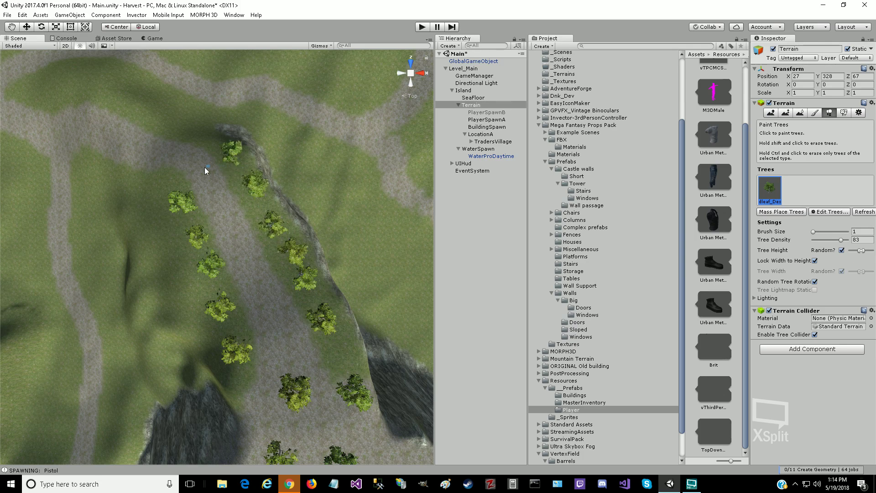
{"action": "left_click", "coordinate": [162, 171]}
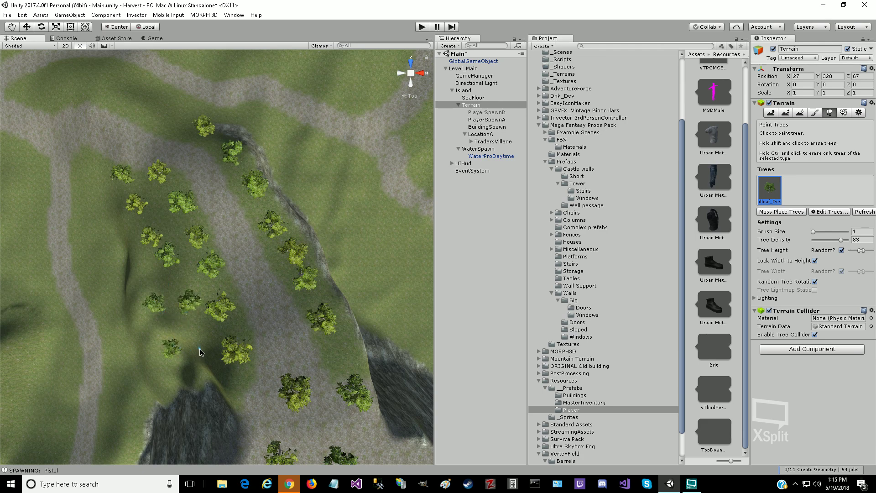
{"action": "left_click", "coordinate": [343, 355]}
{"action": "left_click", "coordinate": [244, 394]}
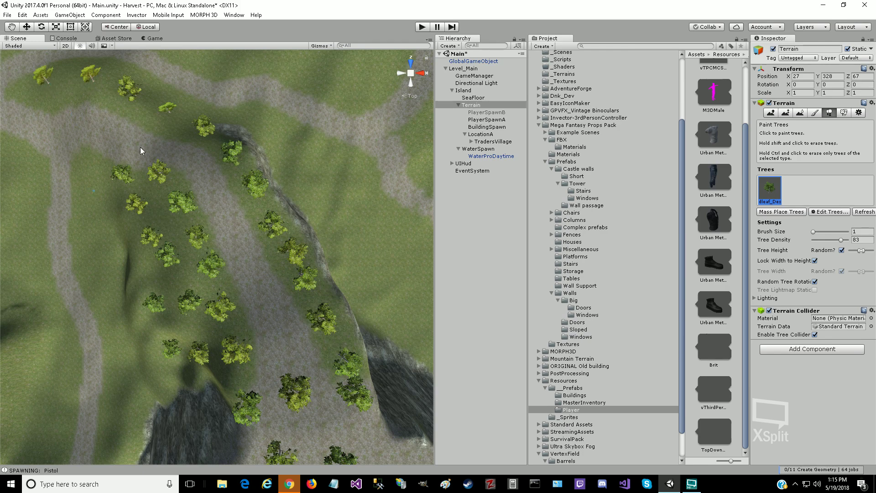
Step: Play-test the scene and run the character from the stone clearing north along the tree-lined path to the hilltop
{"action": "left_click", "coordinate": [422, 27]}
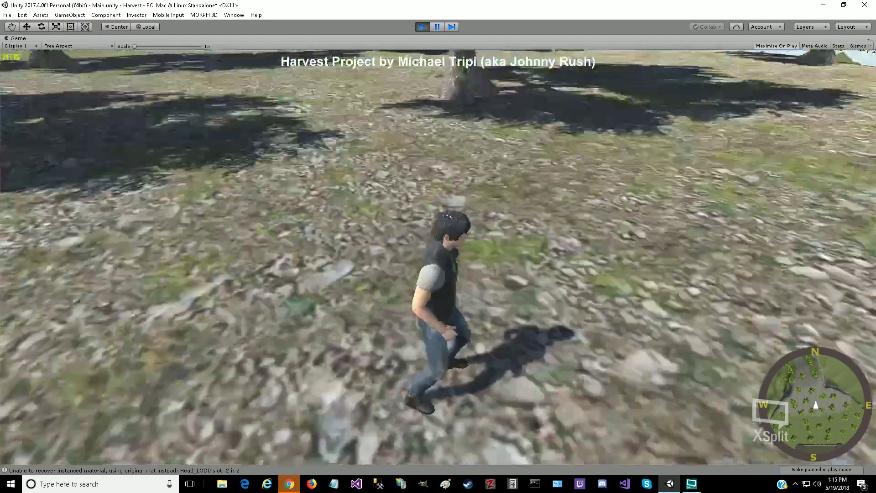
{"action": "key", "text": "w"}
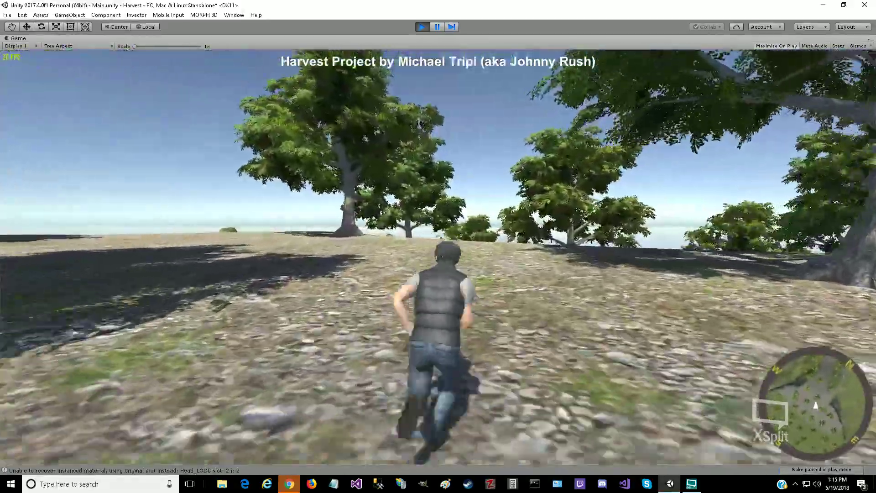
{"action": "key", "text": "w"}
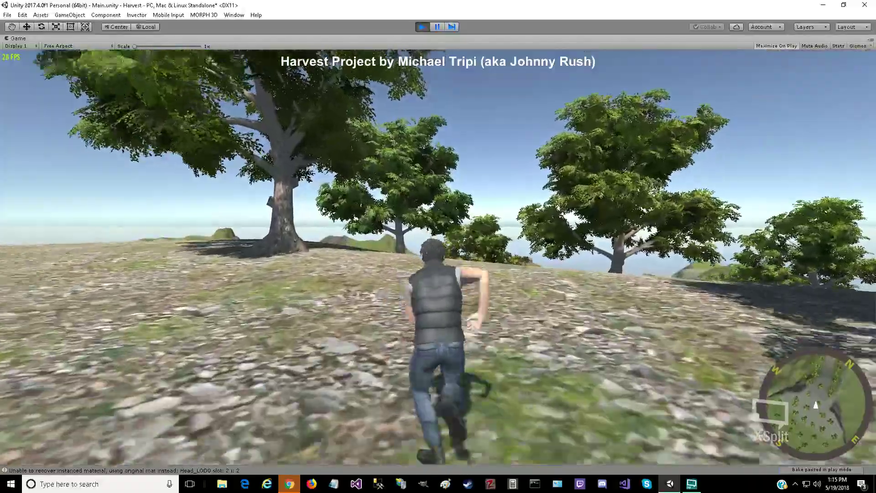
{"action": "key", "text": "w"}
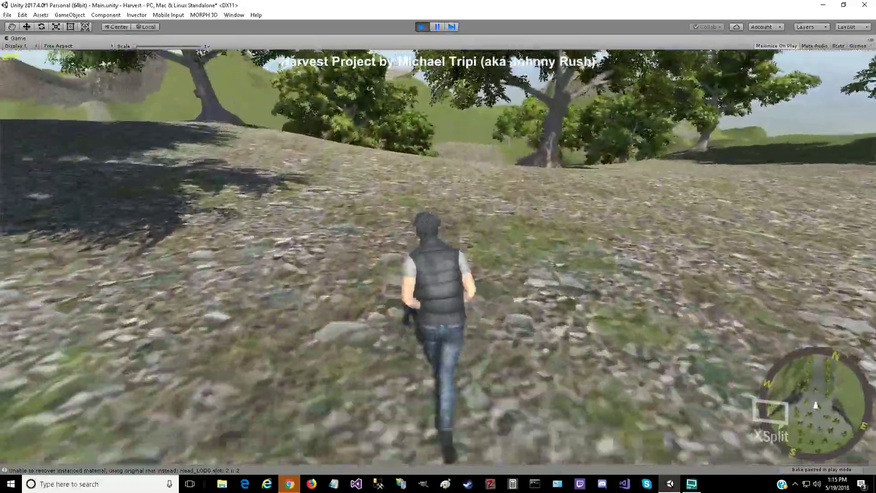
{"action": "key", "text": "w"}
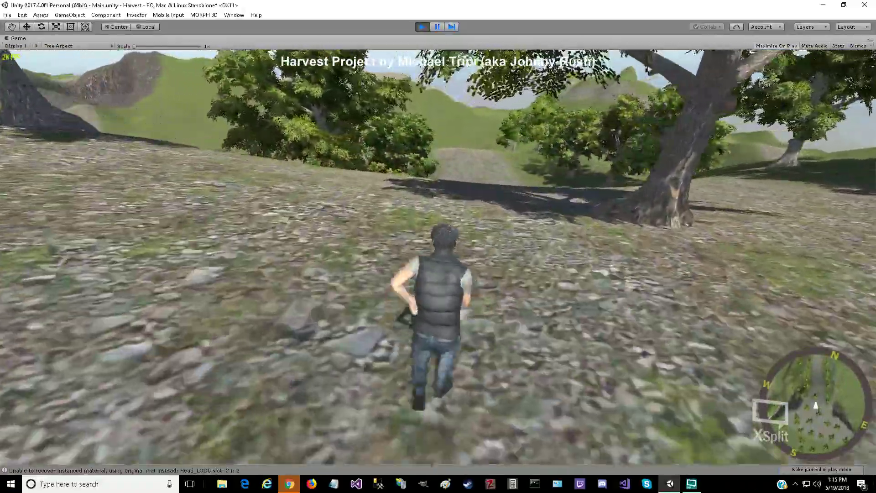
{"action": "key", "text": "w"}
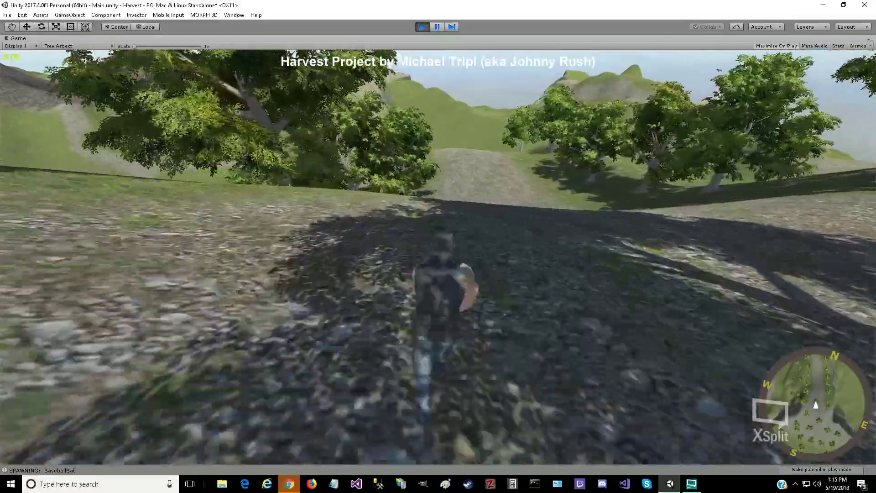
{"action": "key", "text": "w"}
{"action": "key", "text": "w"}
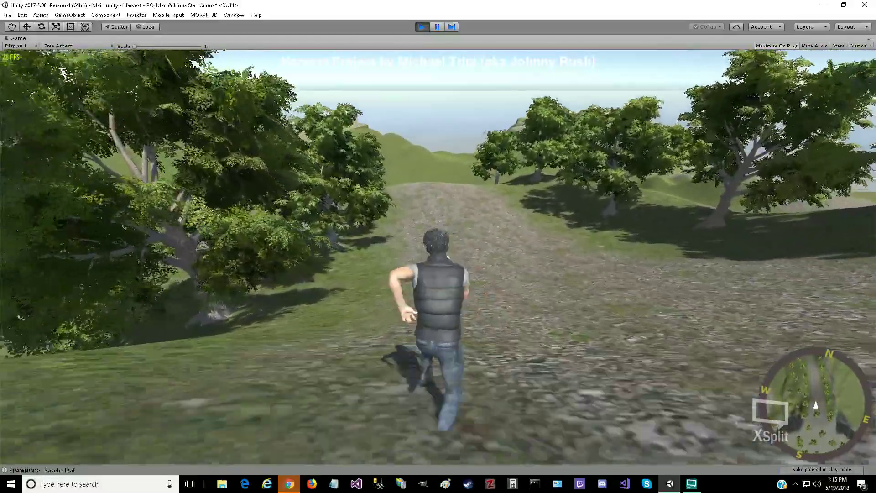
{"action": "key", "text": "w"}
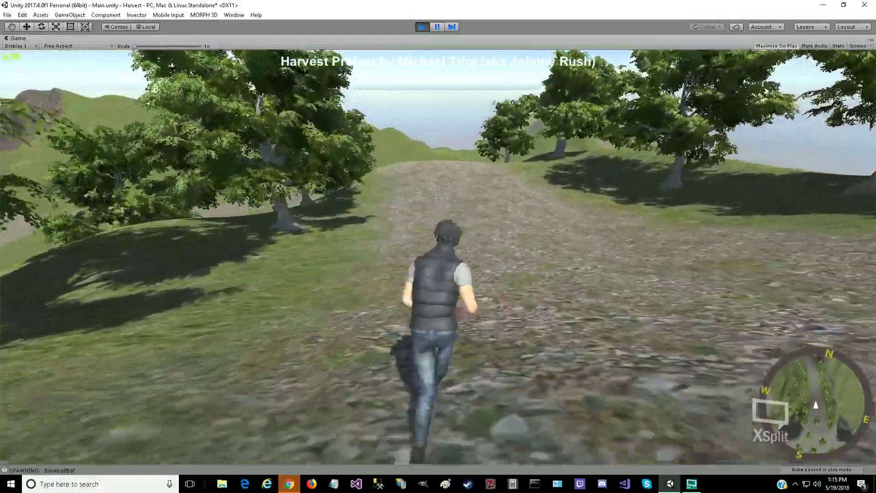
{"action": "key", "text": "w"}
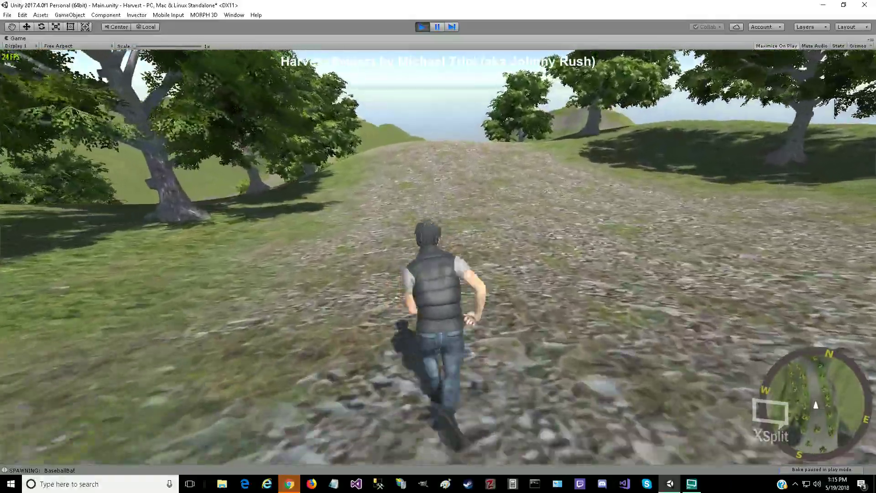
{"action": "key", "text": "w"}
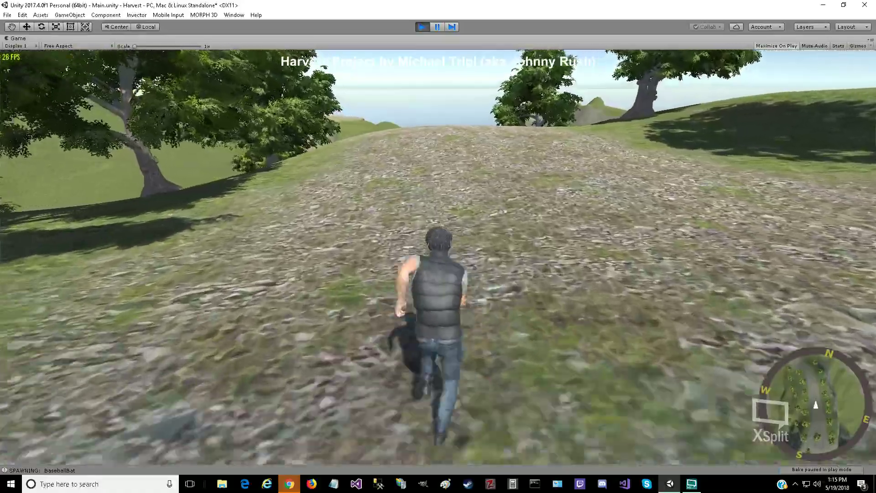
{"action": "key", "text": "w"}
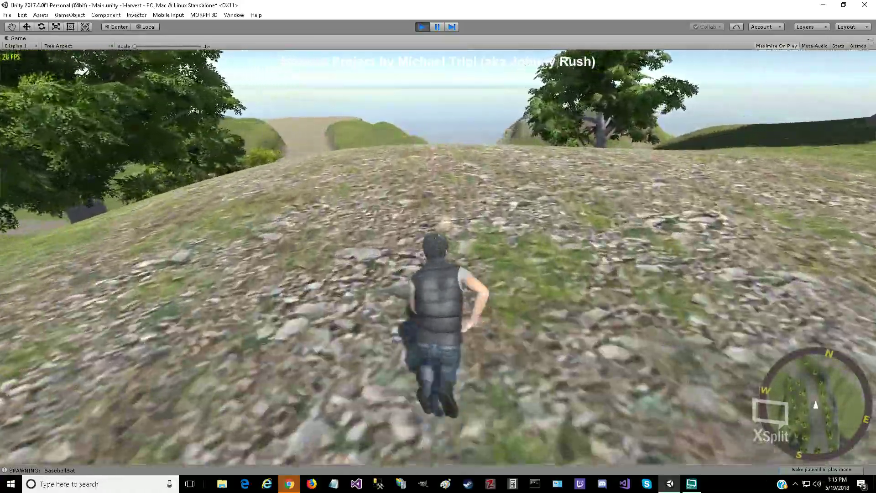
{"action": "key", "text": "w"}
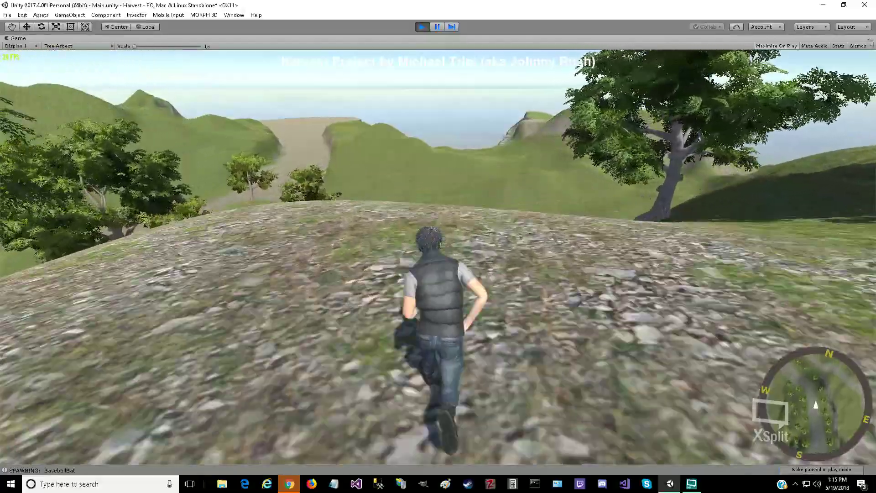
{"action": "key", "text": "w"}
{"action": "key", "text": "w"}
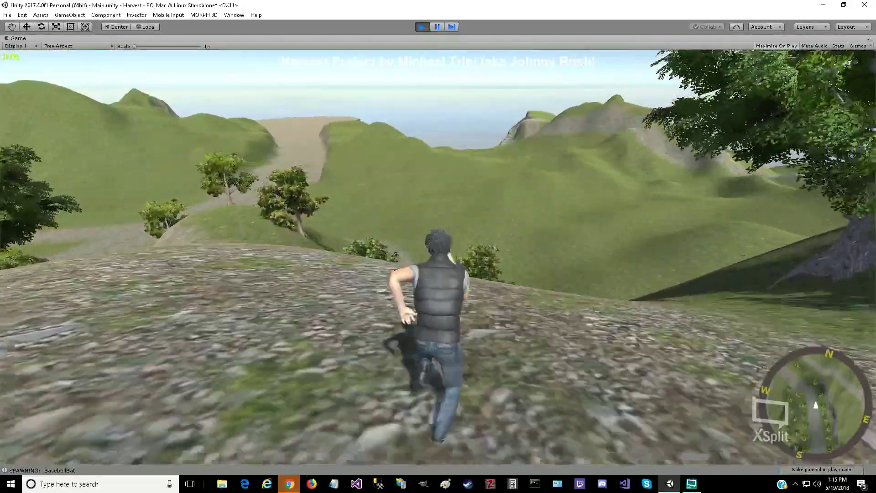
Step: Turn the character west and run down the stony slope and along the ridge to inspect the trees there
{"action": "key", "text": "w"}
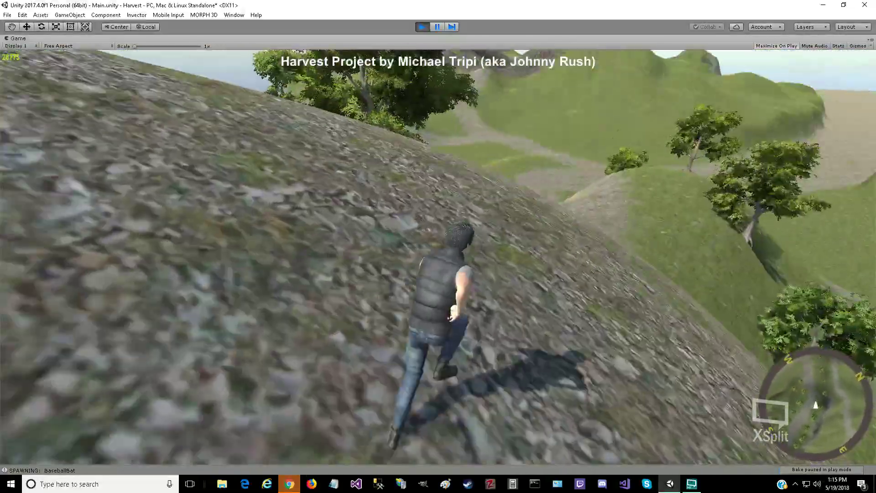
{"action": "key", "text": "w"}
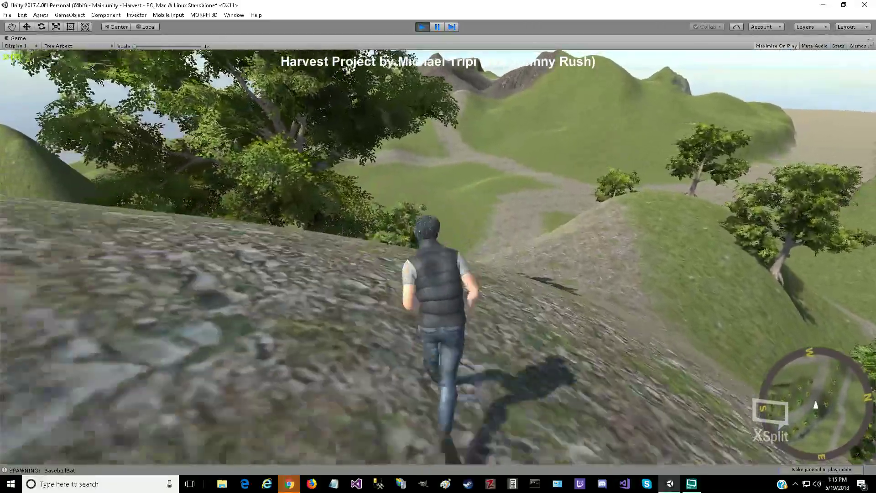
{"action": "key", "text": "w"}
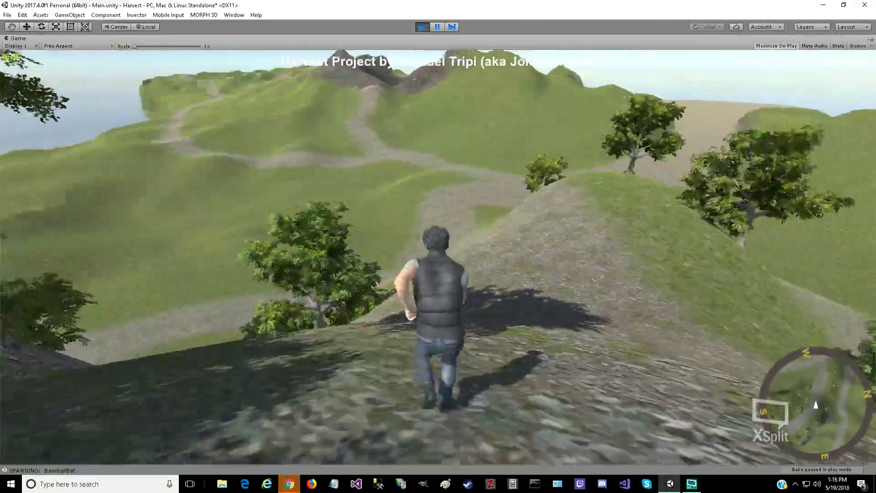
{"action": "key", "text": "w"}
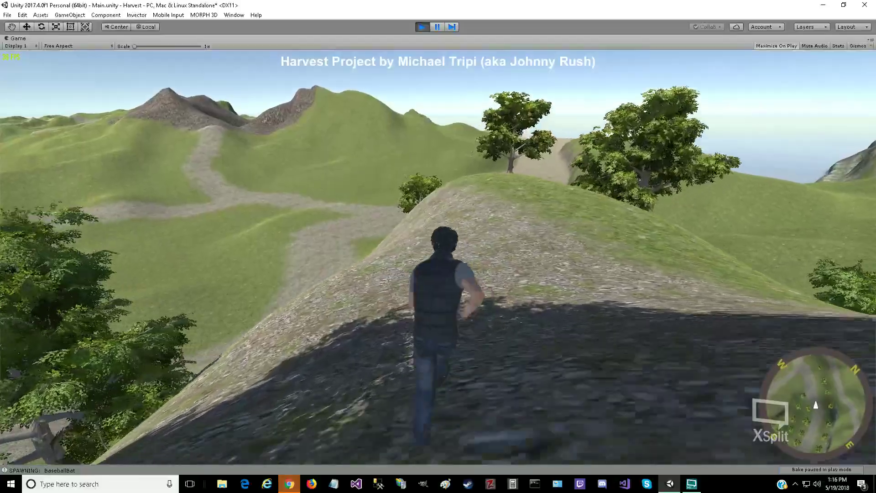
{"action": "key", "text": "w"}
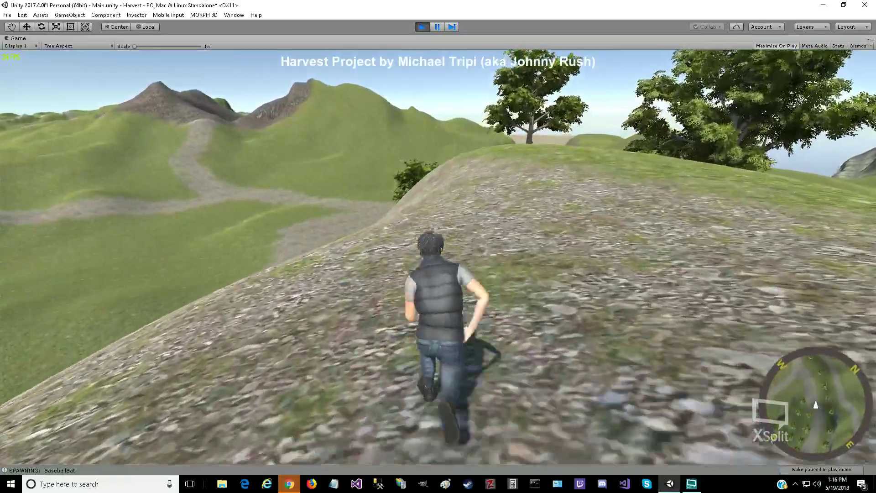
{"action": "key", "text": "w"}
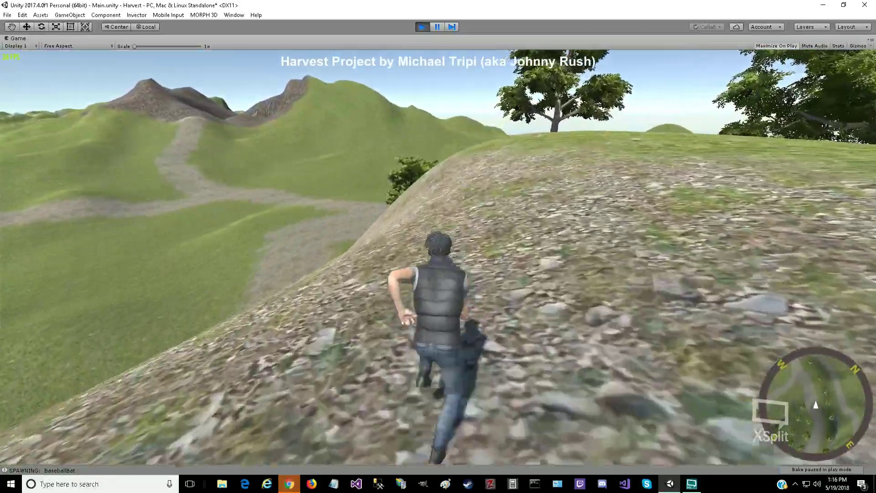
{"action": "key", "text": "w"}
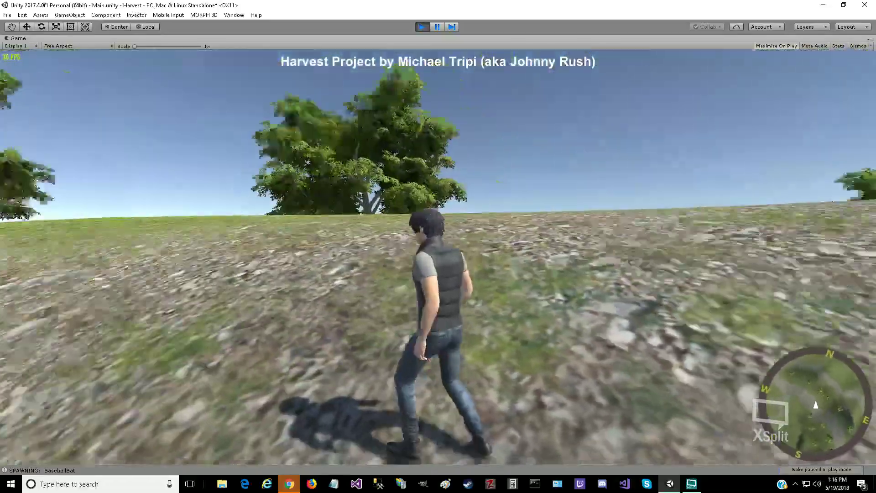
Step: Turn the character back toward the planted hill, run toward it, open the inventory and stop the game
{"action": "key", "text": "s"}
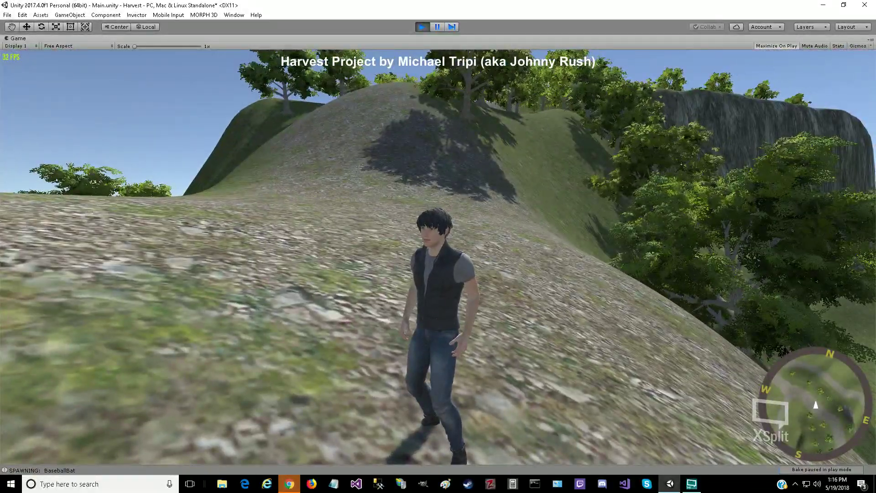
{"action": "key", "text": "s"}
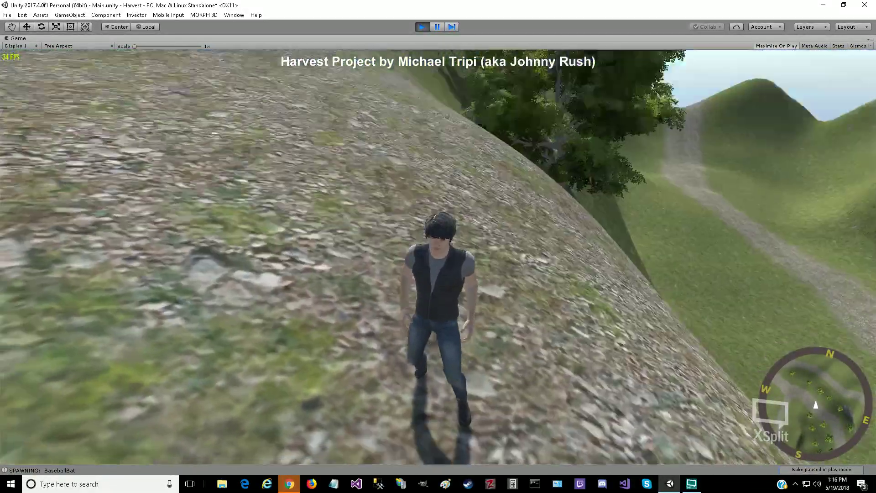
{"action": "key", "text": "w"}
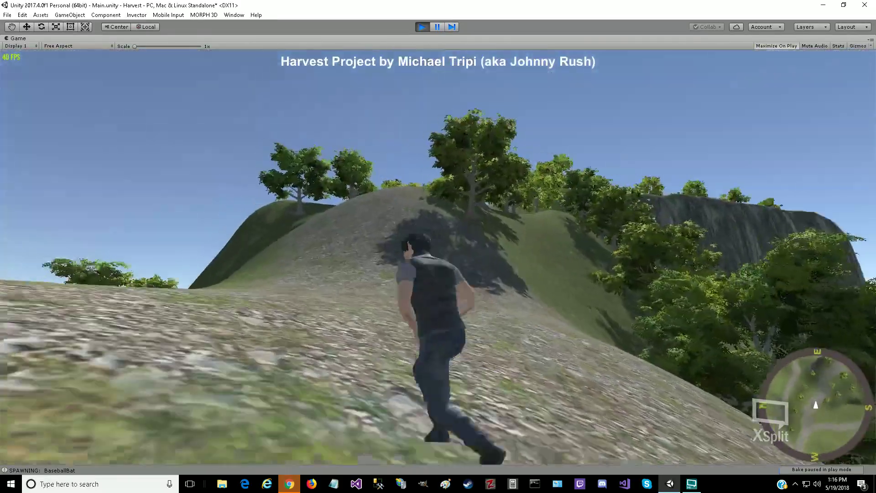
{"action": "key", "text": "w"}
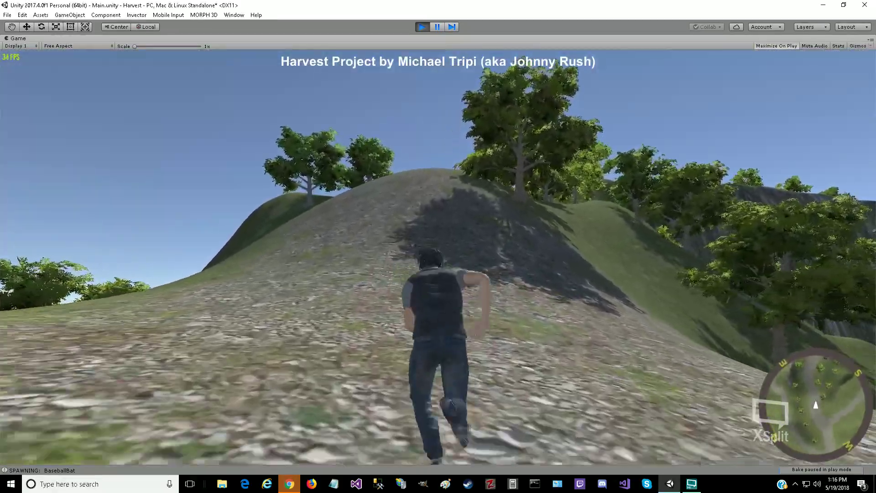
{"action": "key", "text": "w"}
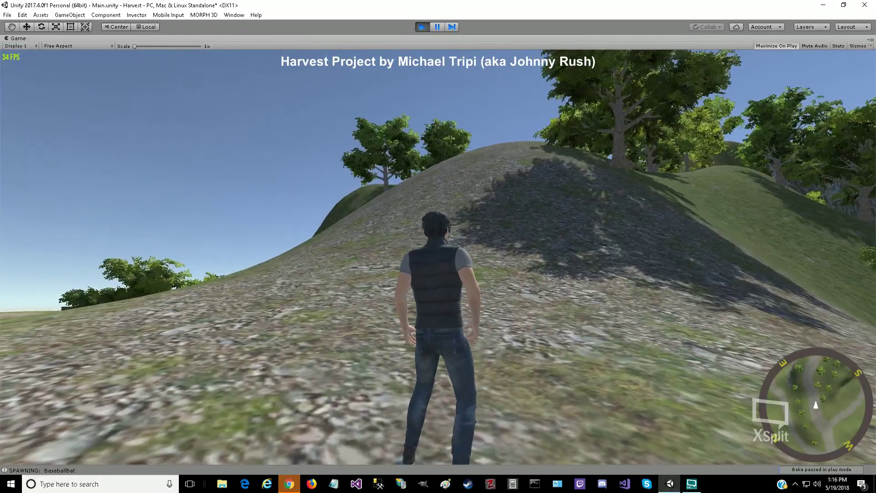
{"action": "key", "text": "i"}
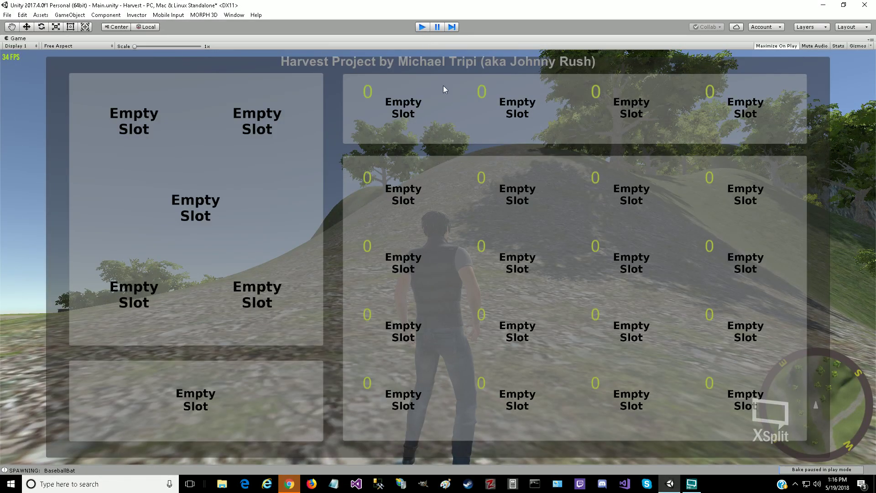
{"action": "key", "text": "ctrl+p"}
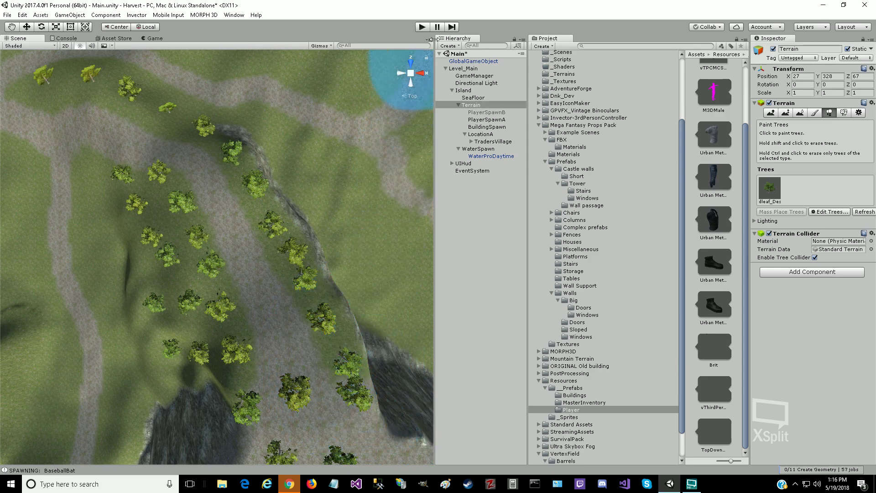
Step: Play-test the scene, turning the character south and running through the planted trees toward the walled village
{"action": "left_click", "coordinate": [425, 27]}
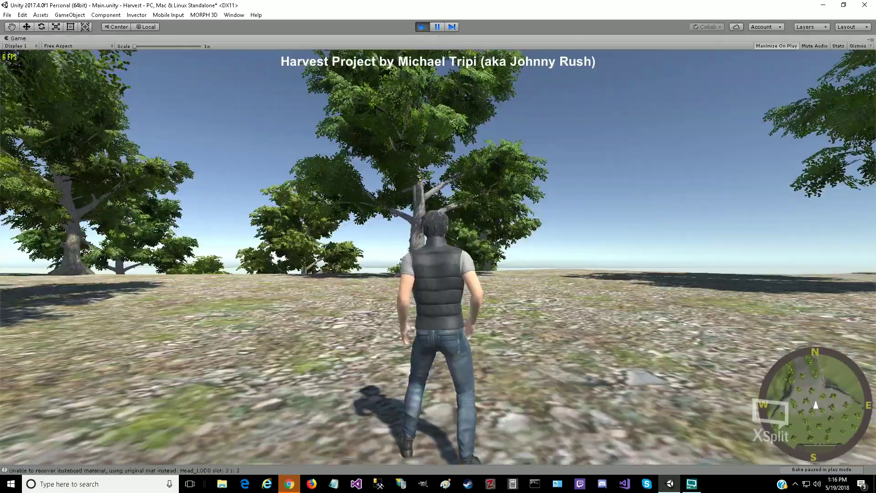
{"action": "key", "text": "w"}
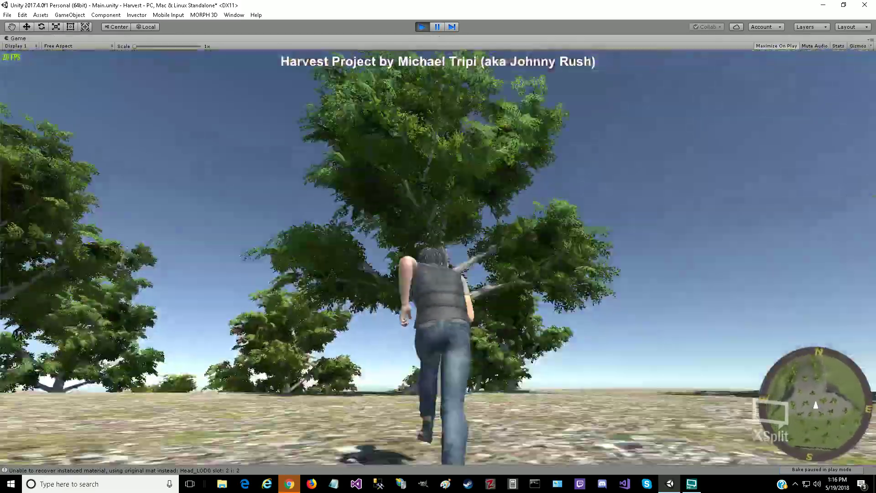
{"action": "key", "text": "w"}
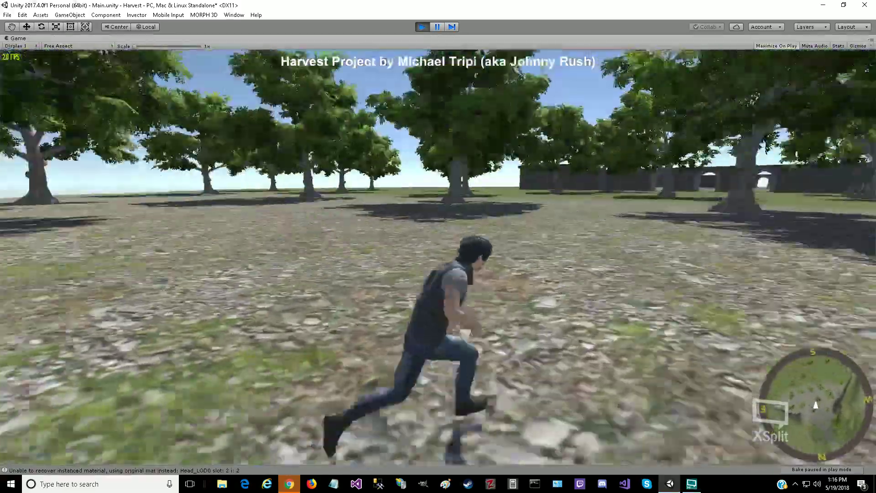
{"action": "key", "text": "w"}
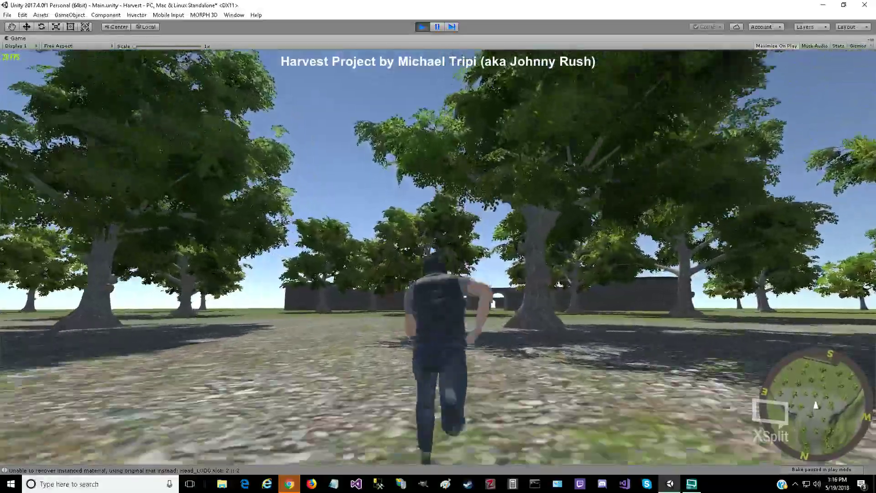
{"action": "key", "text": "w"}
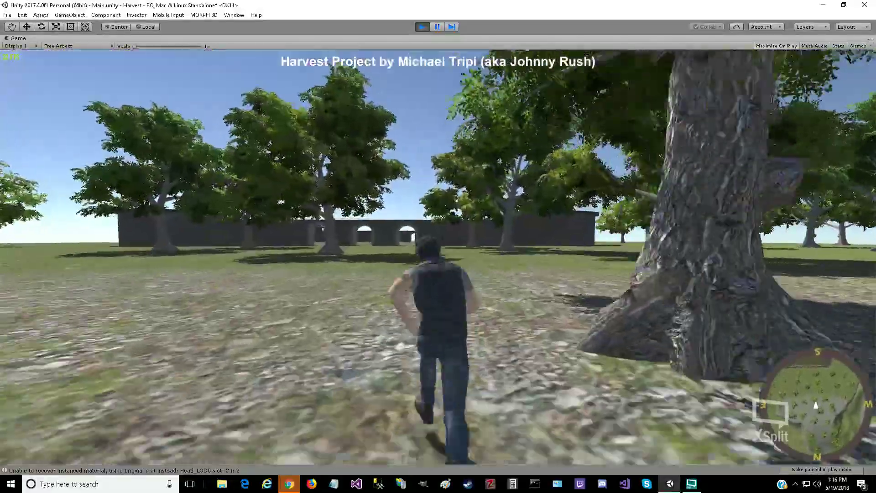
{"action": "key", "text": "w"}
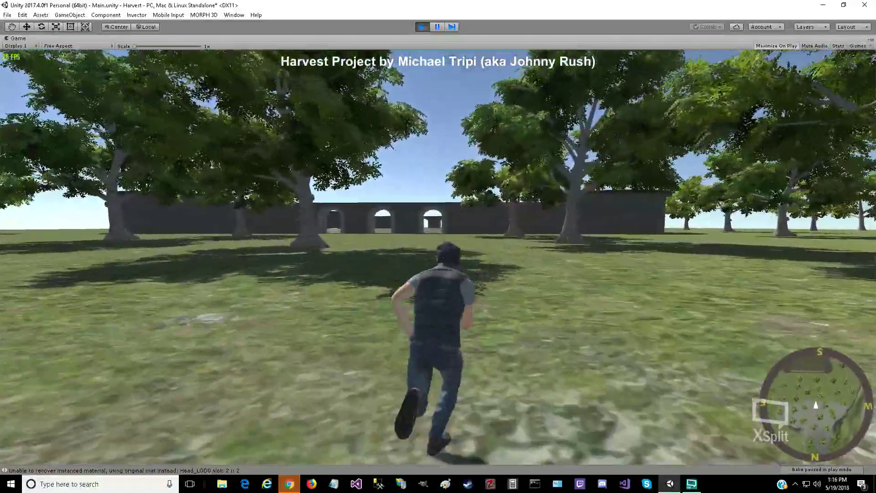
{"action": "key", "text": "w"}
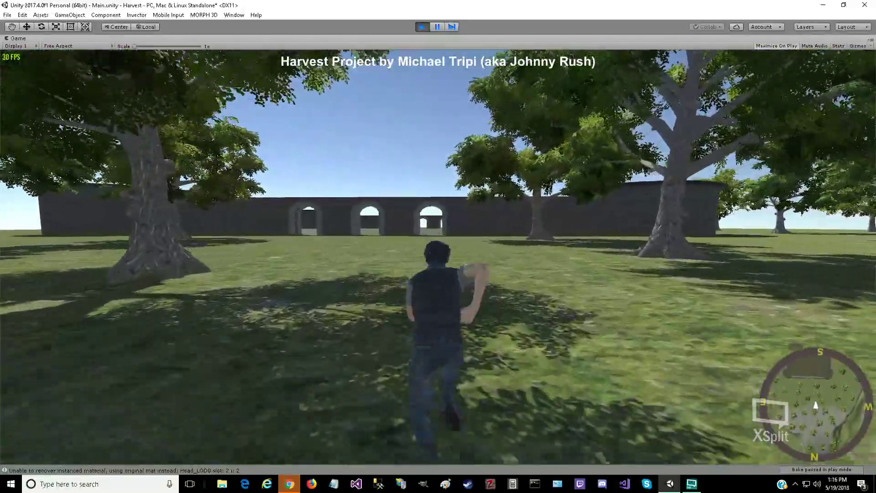
Step: Run the character through the village's north archway into the courtyard, then open the inventory and stop the game
{"action": "key", "text": "w"}
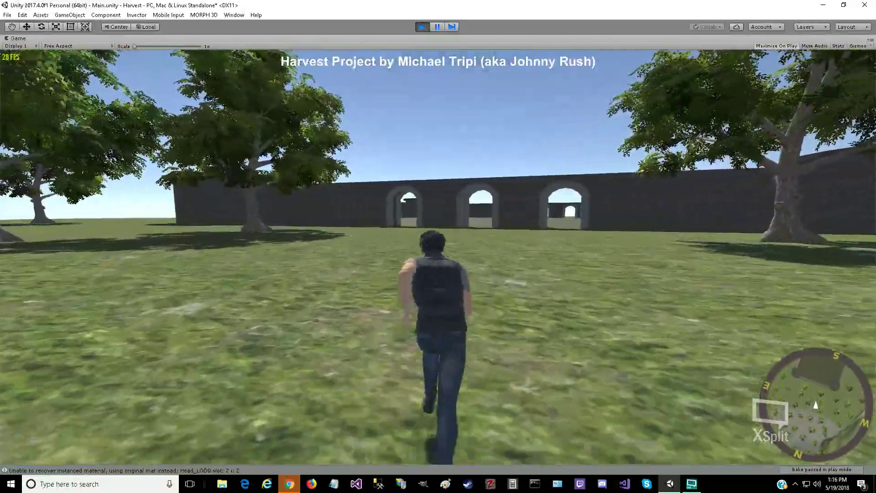
{"action": "key", "text": "w"}
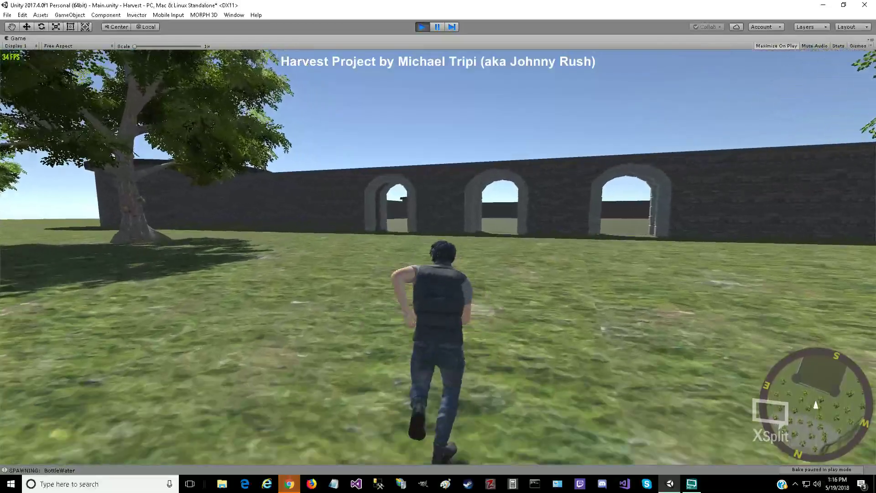
{"action": "key", "text": "w"}
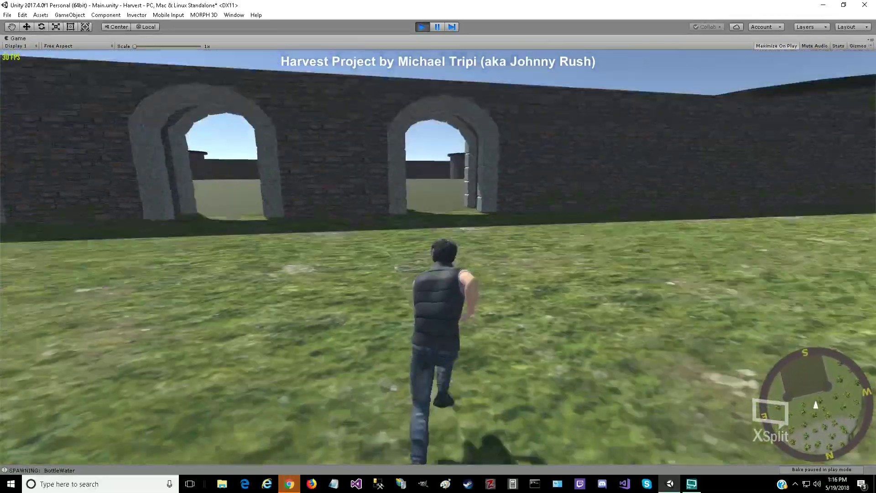
{"action": "key", "text": "w"}
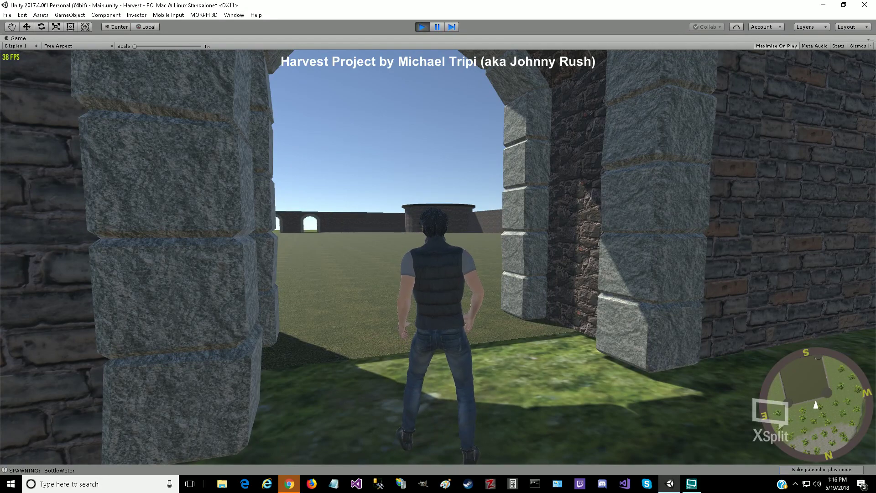
{"action": "key", "text": "w"}
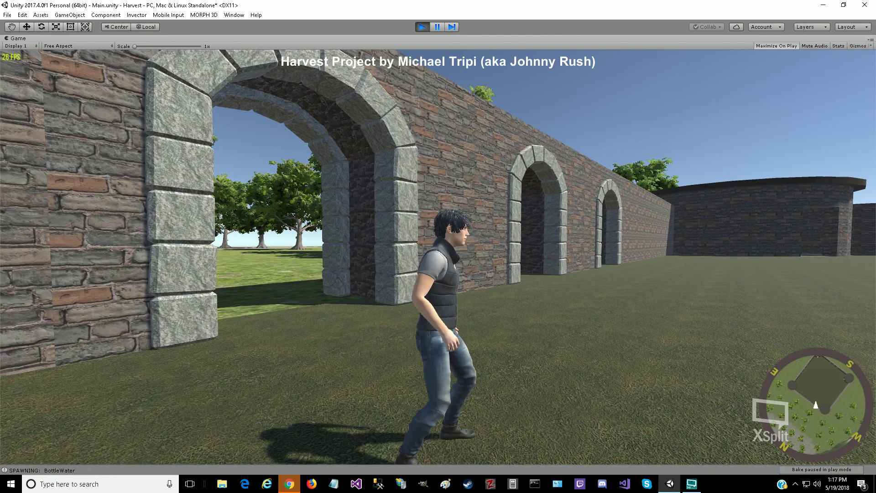
{"action": "key", "text": "i"}
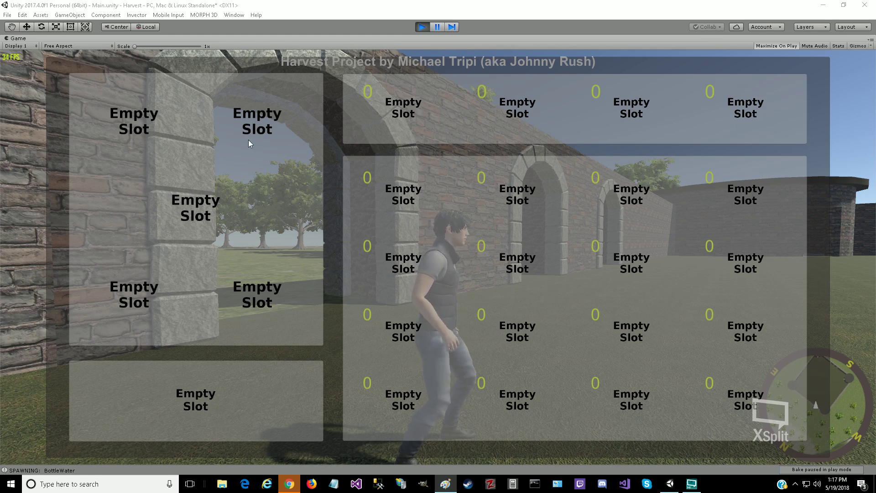
{"action": "left_click", "coordinate": [422, 26]}
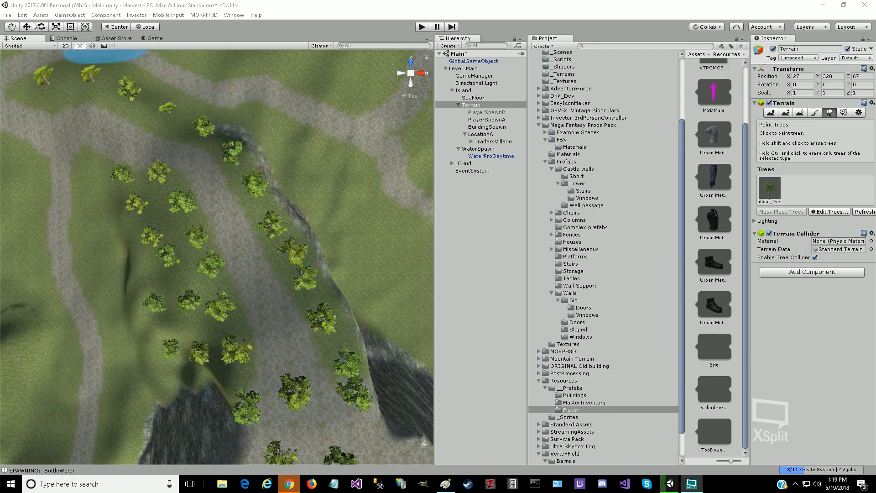
Step: Frame the TradersVillage courtyard and its surrounding walls from above in the scene view
{"action": "left_click", "coordinate": [10, 29]}
{"action": "mouse_move", "coordinate": [254, 284]}
{"action": "left_mouse_down"}
{"action": "mouse_move", "coordinate": [283, 337]}
{"action": "mouse_move", "coordinate": [243, 289]}
{"action": "mouse_move", "coordinate": [182, 111]}
{"action": "left_mouse_up"}
{"action": "scroll", "coordinate": [207, 280], "scroll_direction": "up", "scroll_amount": 4}
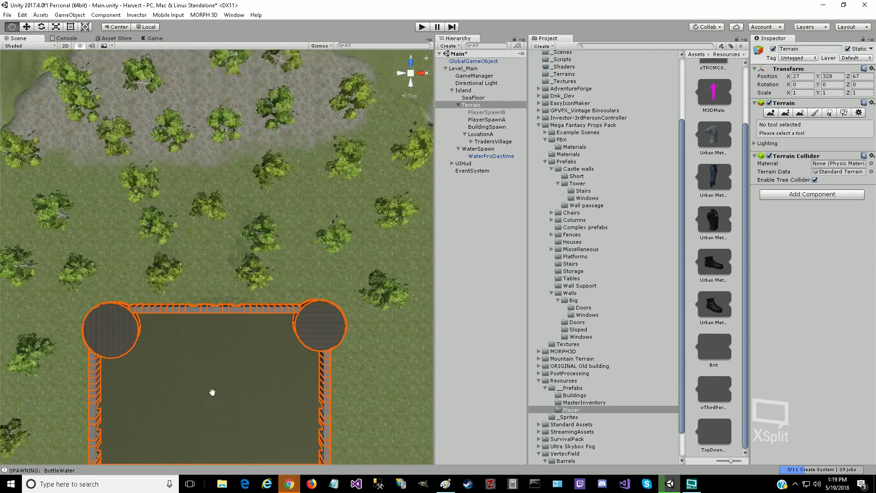
{"action": "left_click_drag", "start_coordinate": [211, 366], "coordinate": [241, 277]}
{"action": "scroll", "coordinate": [231, 231], "scroll_direction": "up", "scroll_amount": 3}
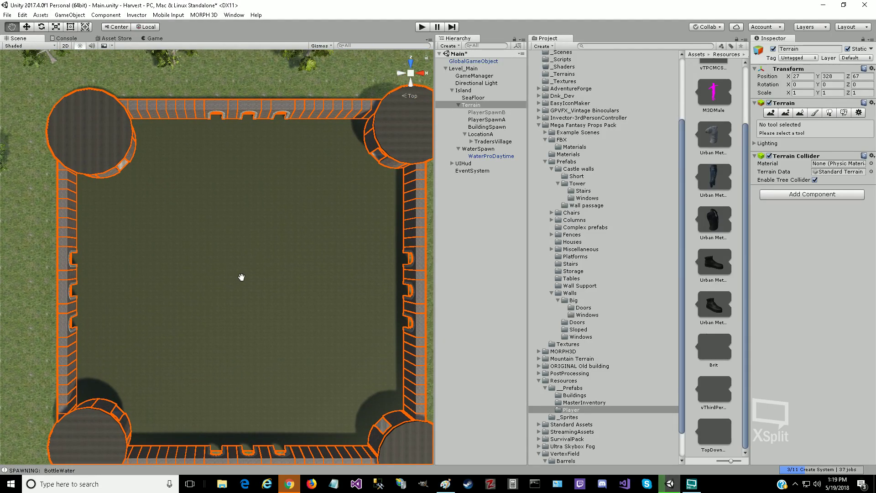